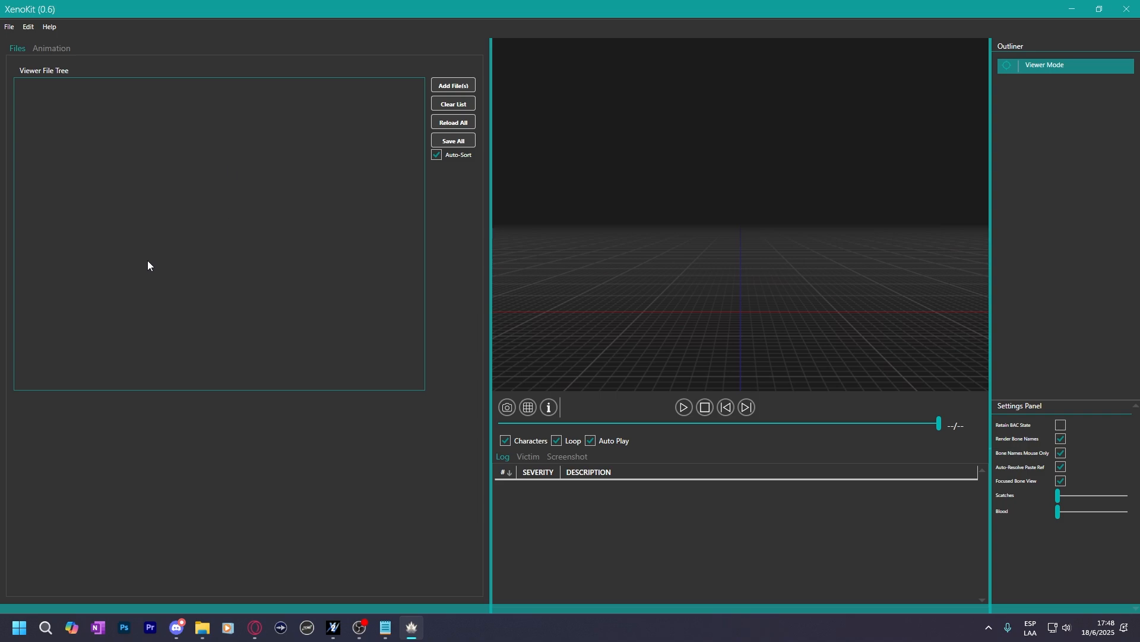
left_click_drag(701, 245, 646, 238)
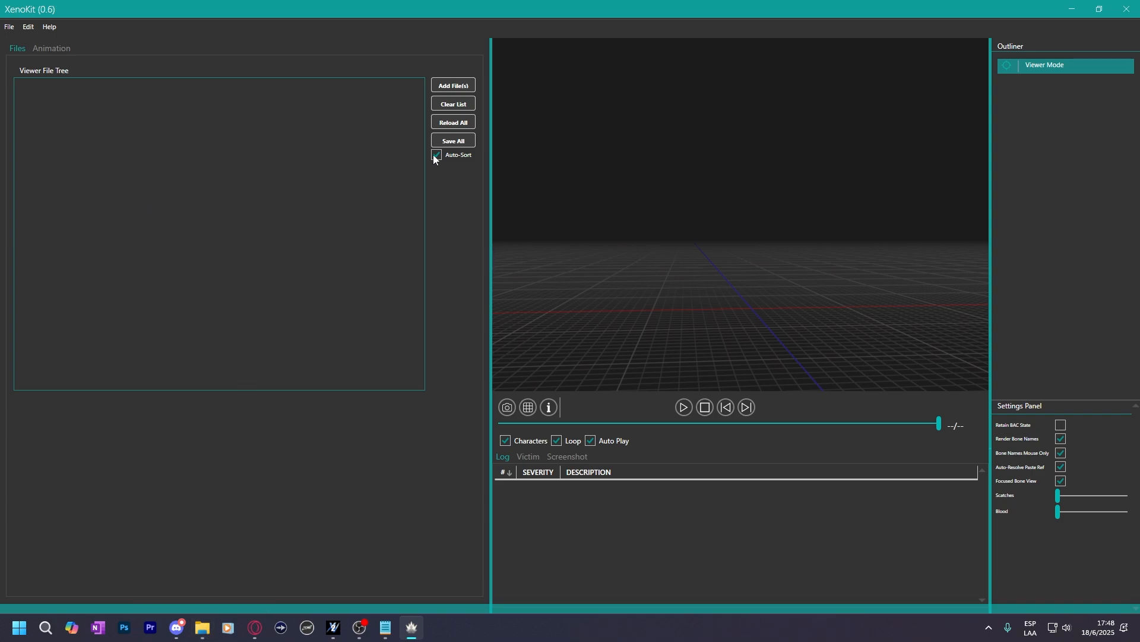
left_click_drag(717, 176, 529, 306)
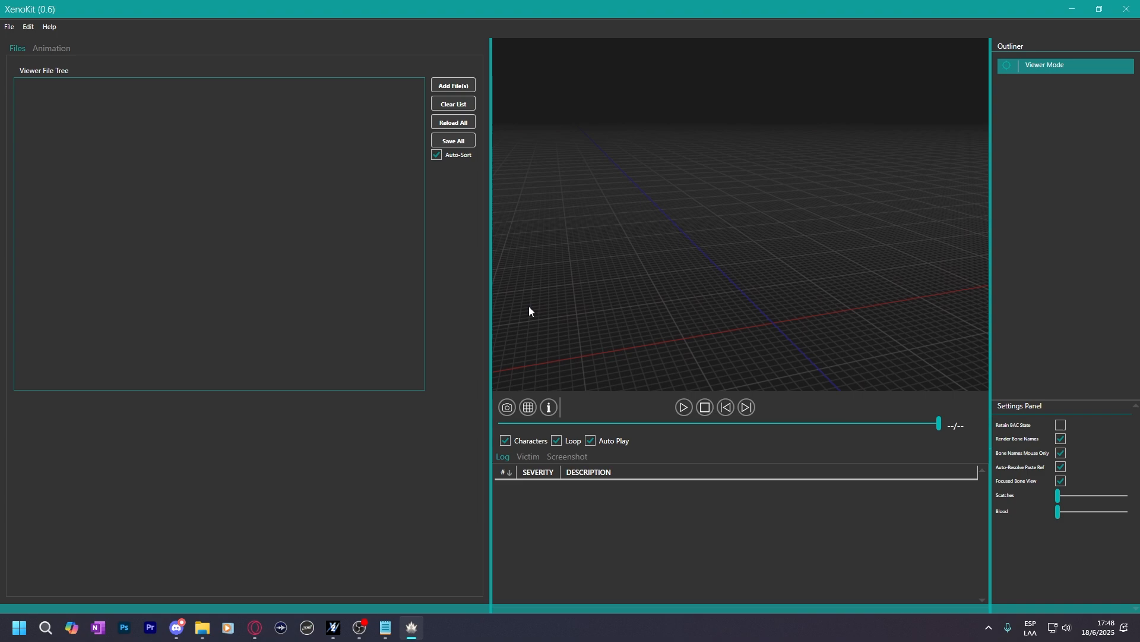
Add the HUM_004_Hair.emd model from the game's data\chara\HUM folder to the viewer file tree.
left_click(202, 627)
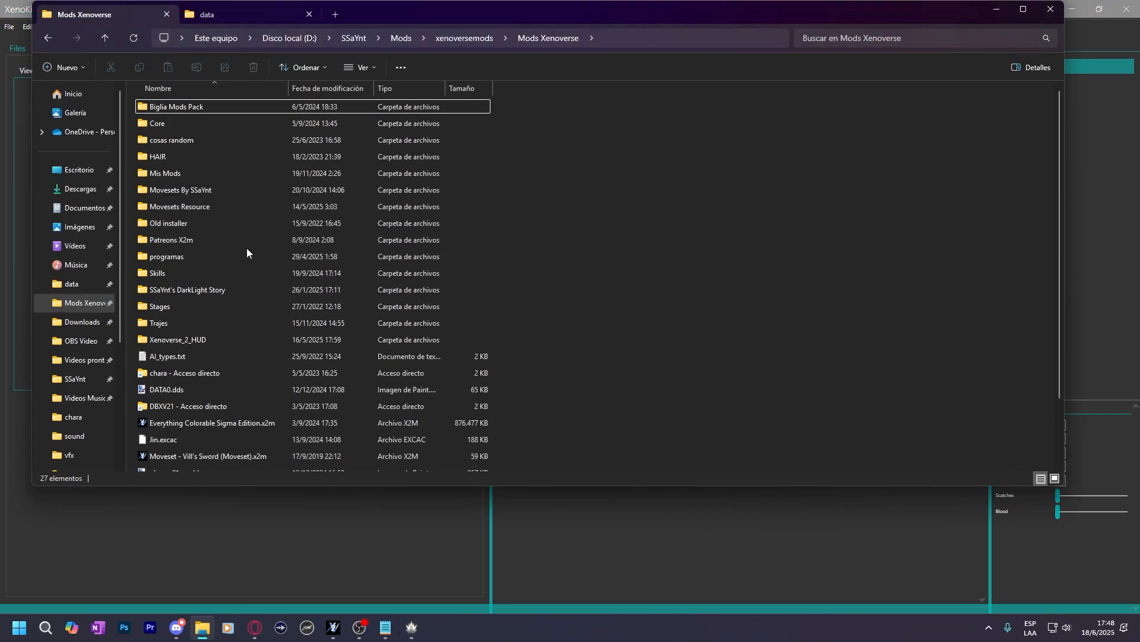
left_click(230, 18)
double_click(178, 140)
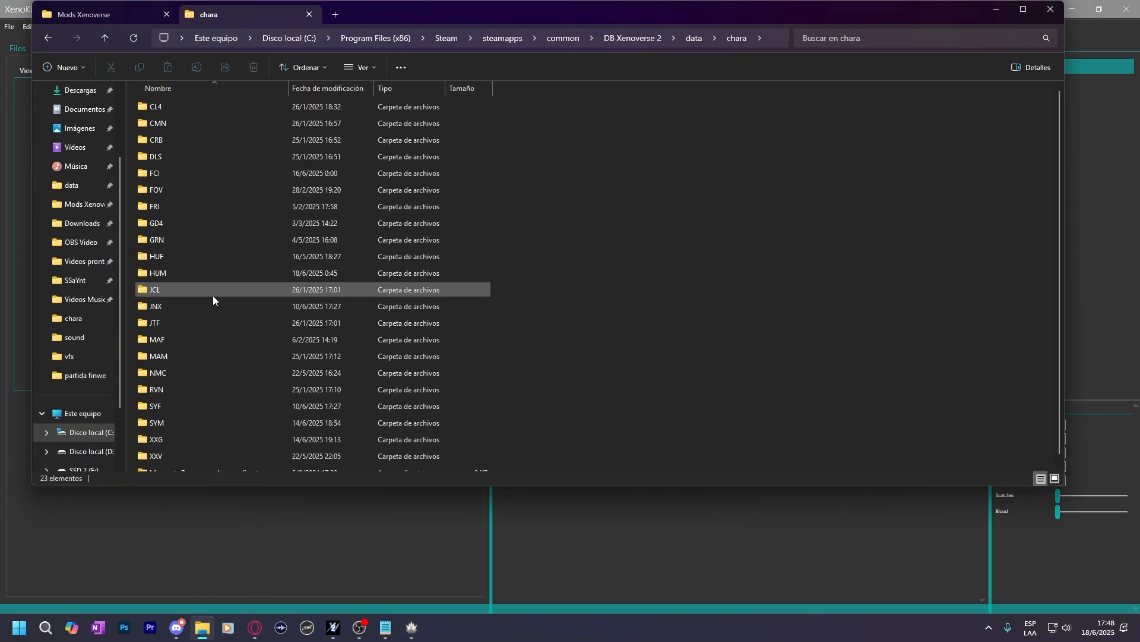
double_click(177, 274)
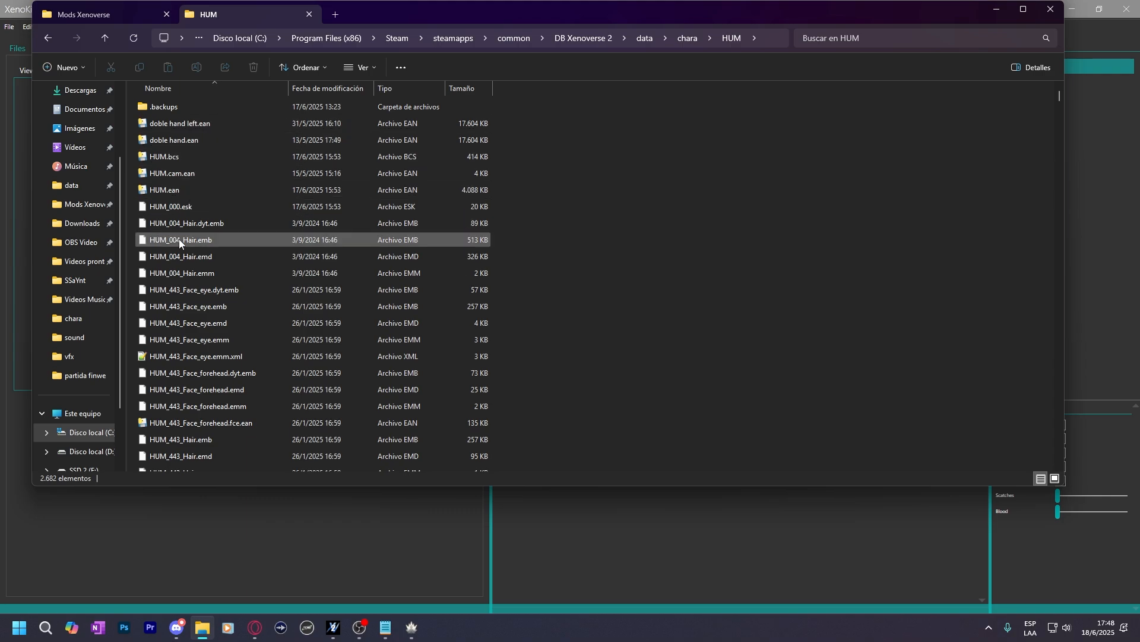
left_click_drag(371, 8, 546, 71)
left_click(352, 321)
left_click_drag(123, 202, 121, 196)
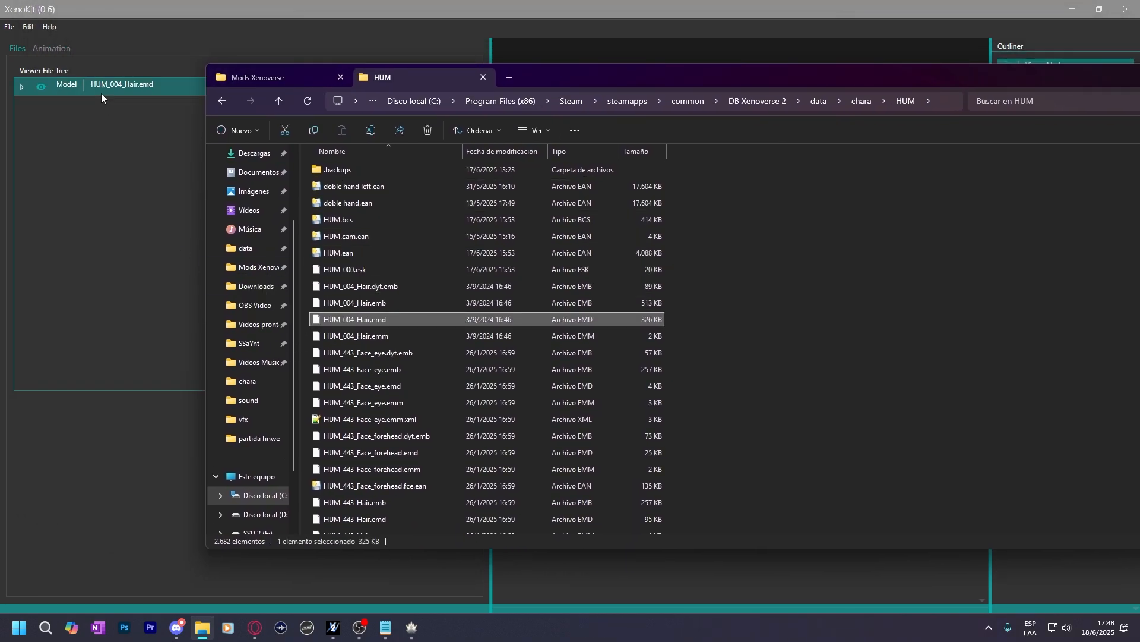
left_click(101, 91)
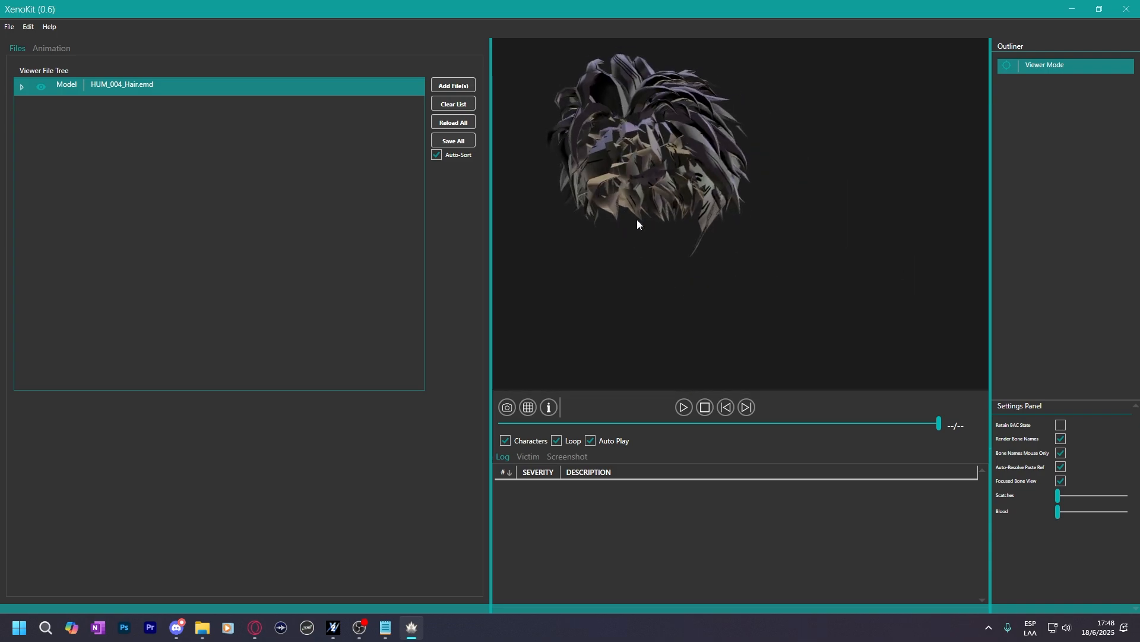
Expand the hair model's files, inspect the textures of HUM_004_Hair.emb in the texture editor and close it.
left_click(19, 88)
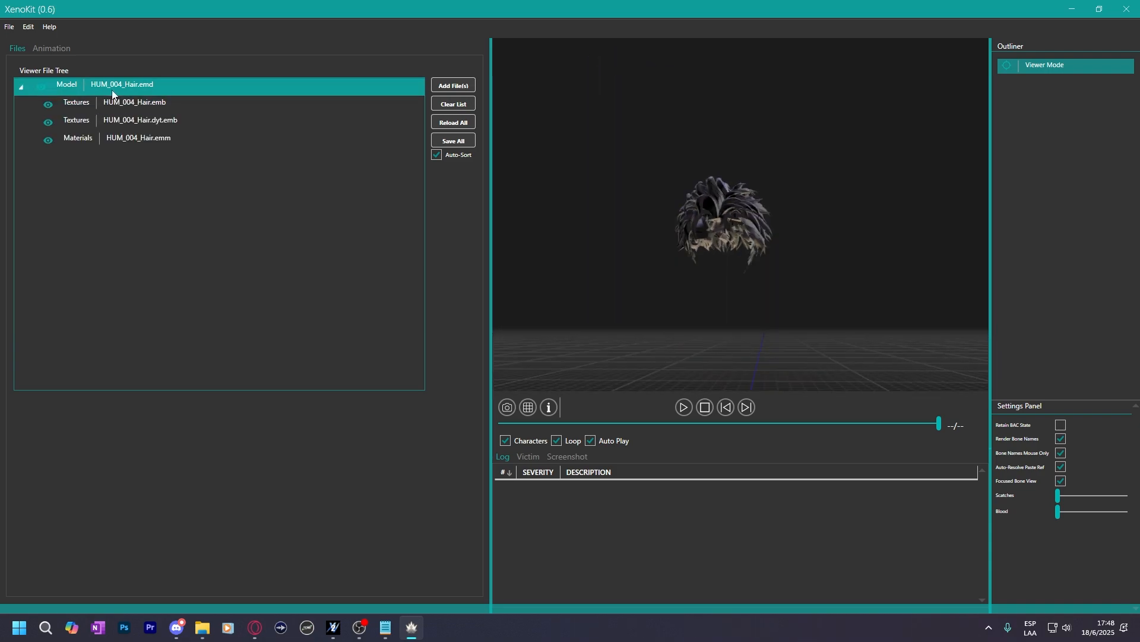
left_click(127, 103)
right_click(133, 102)
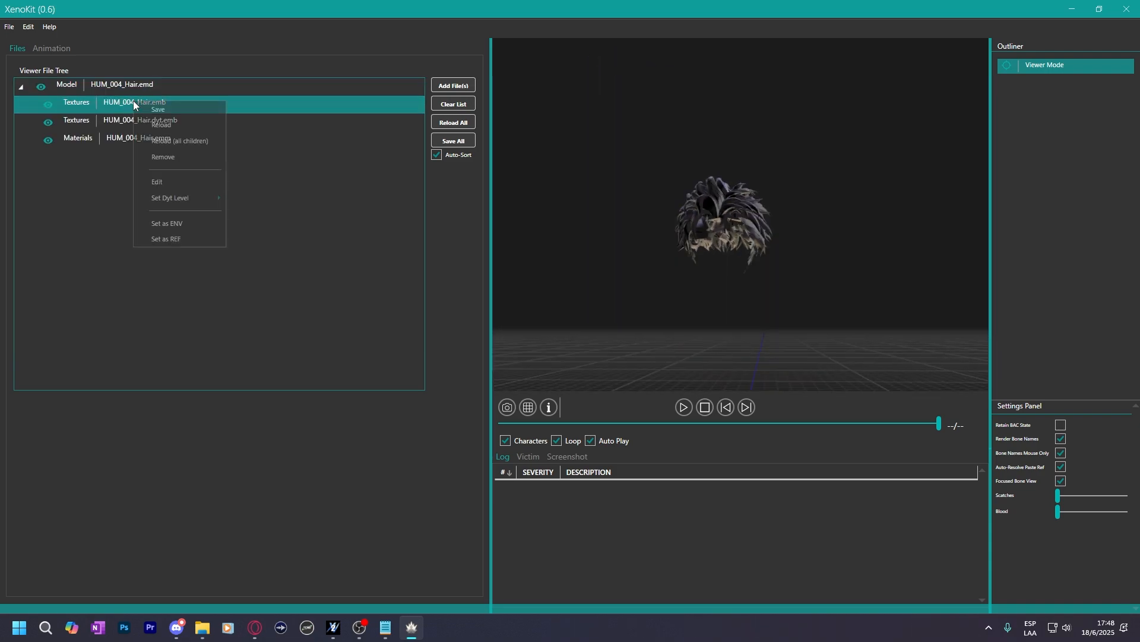
left_click(158, 181)
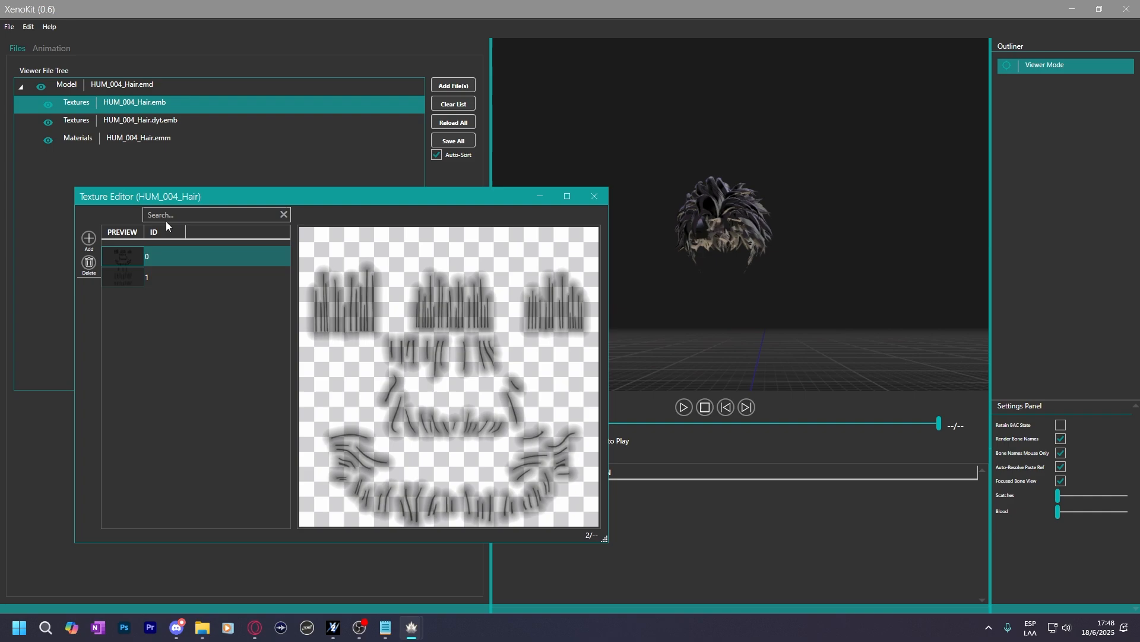
left_click(597, 199)
left_click_drag(683, 218, 701, 239)
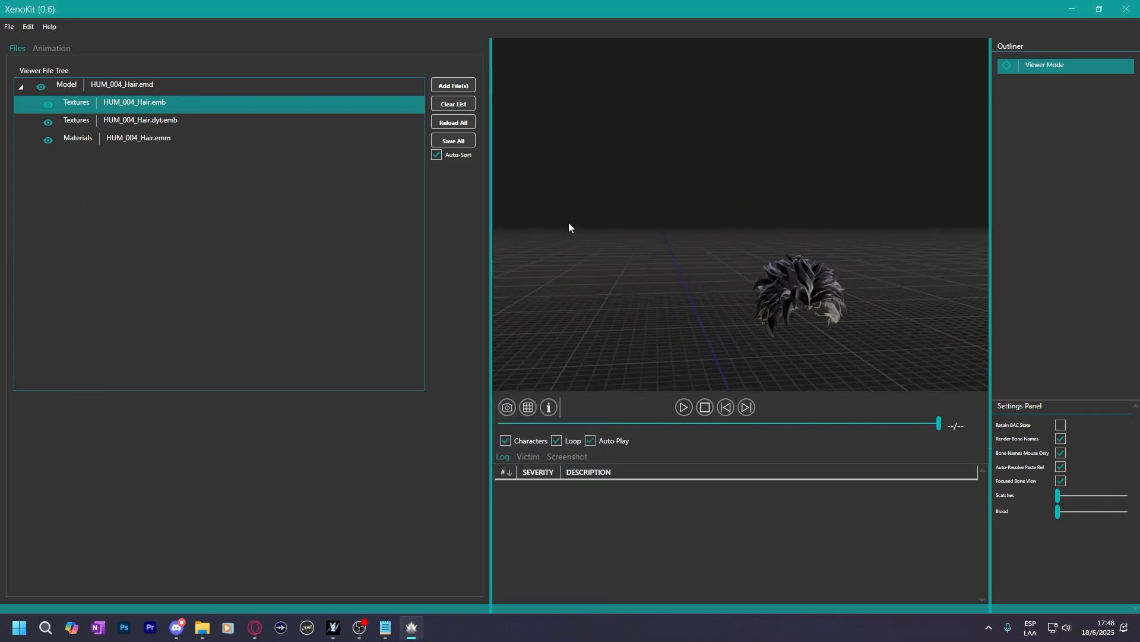
Clear all loaded files from the viewer file tree.
right_click(106, 85)
left_click(146, 142)
left_click(454, 104)
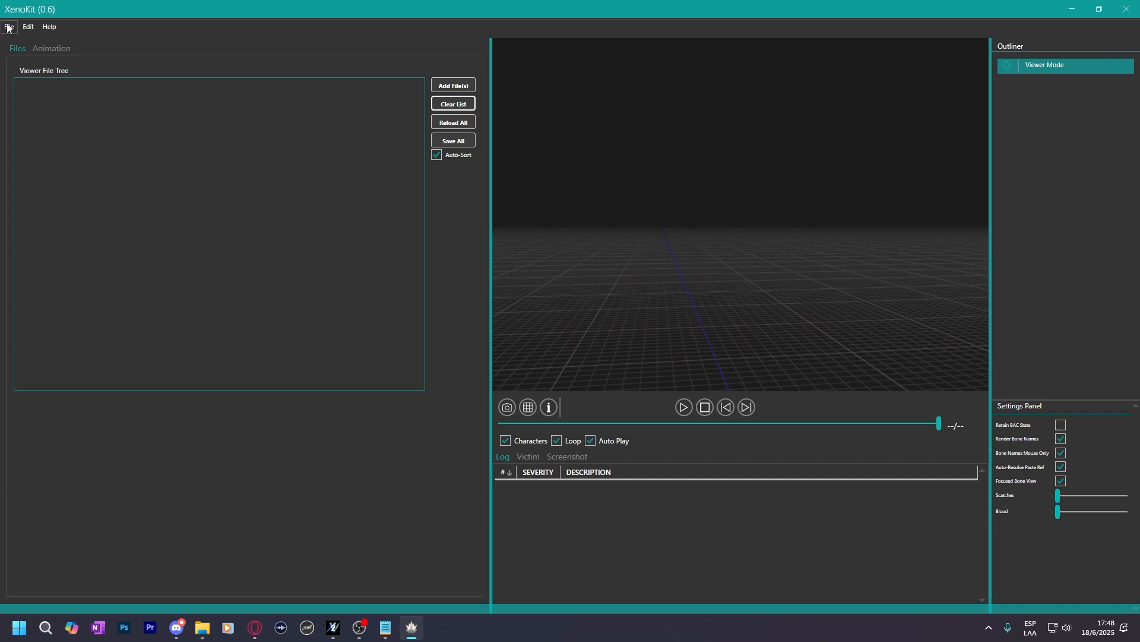
Start loading a character from the game and browse the character list to its end.
left_click(8, 28)
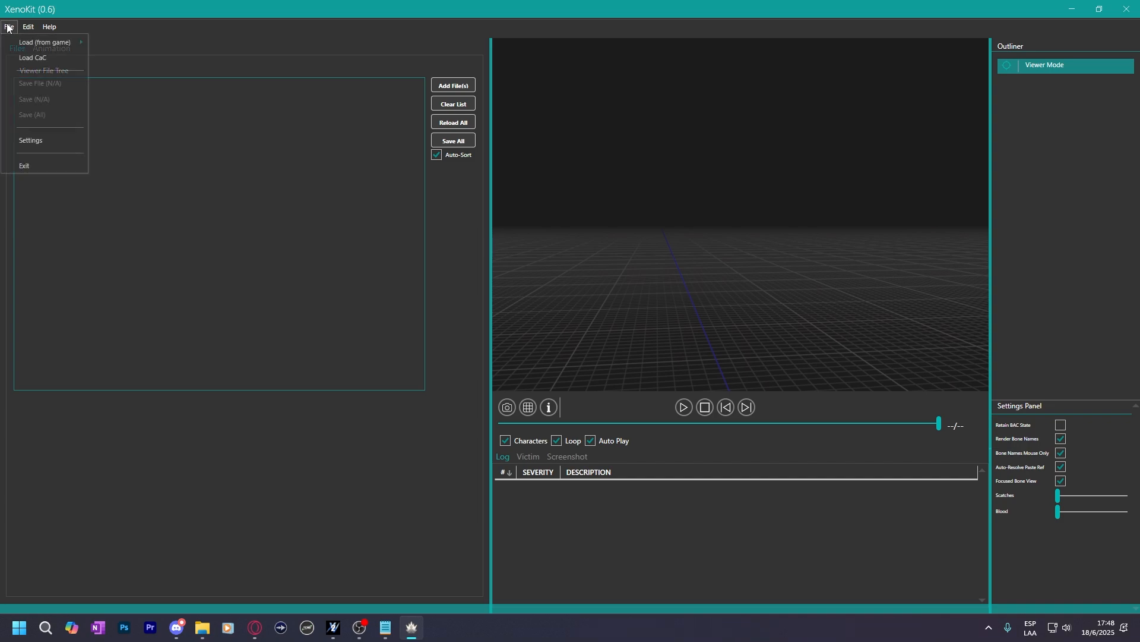
mouse_move(28, 46)
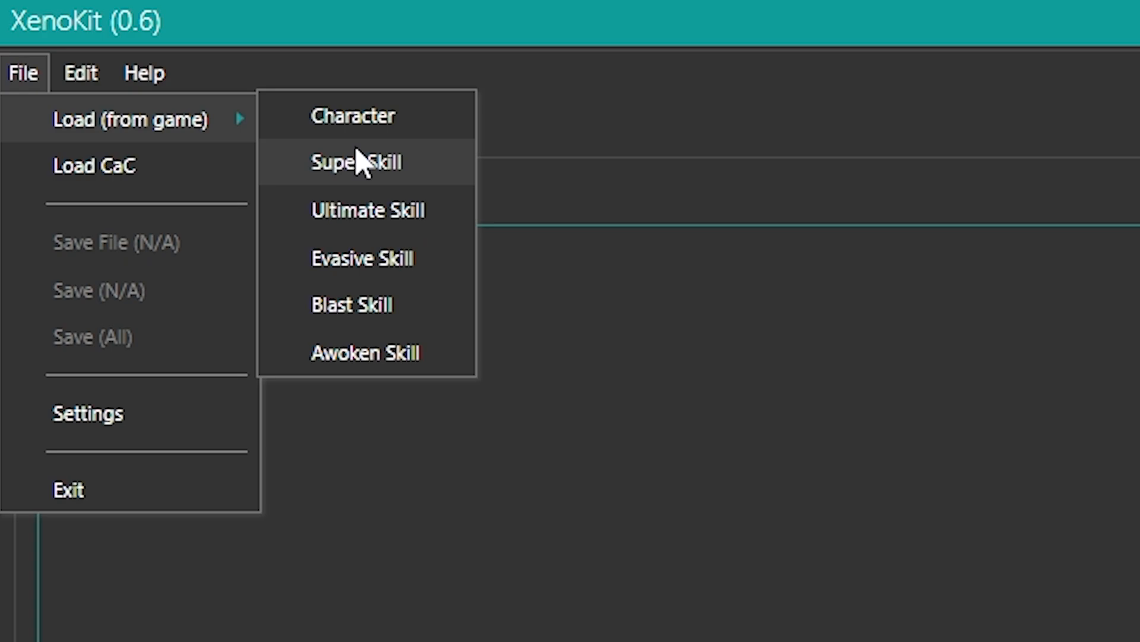
left_click(342, 126)
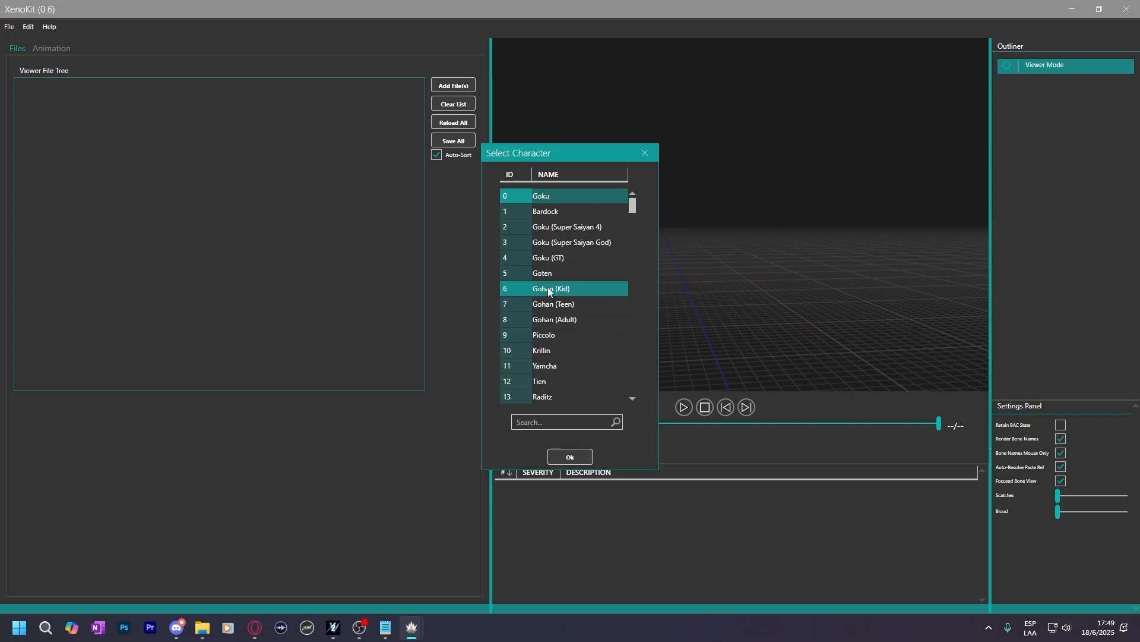
scroll(548, 268, "down", 9)
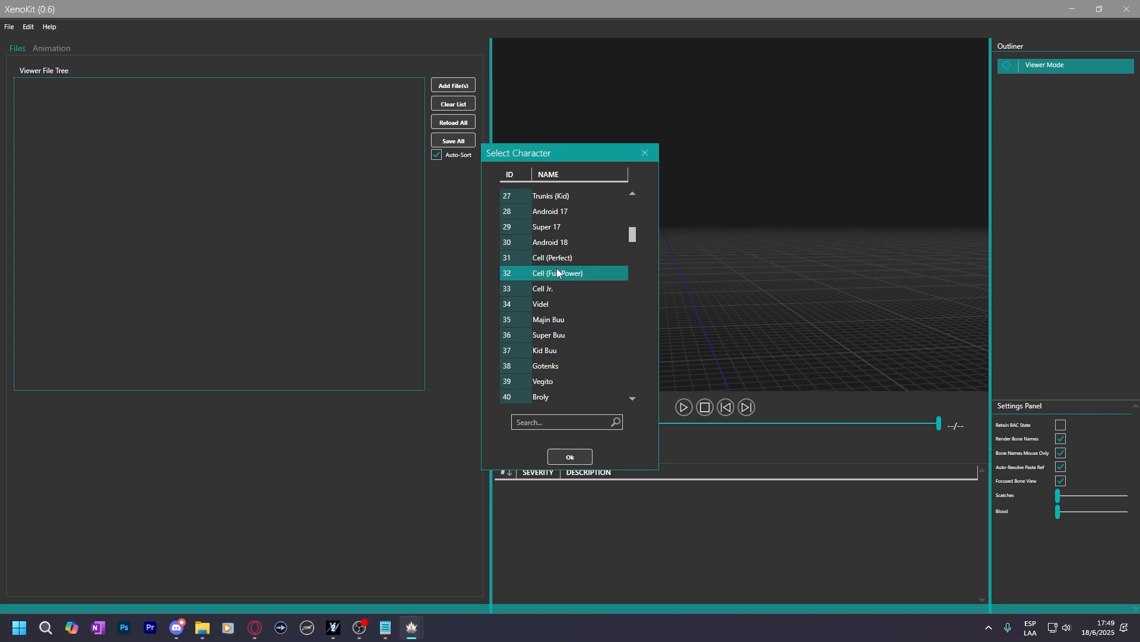
left_click_drag(632, 233, 614, 399)
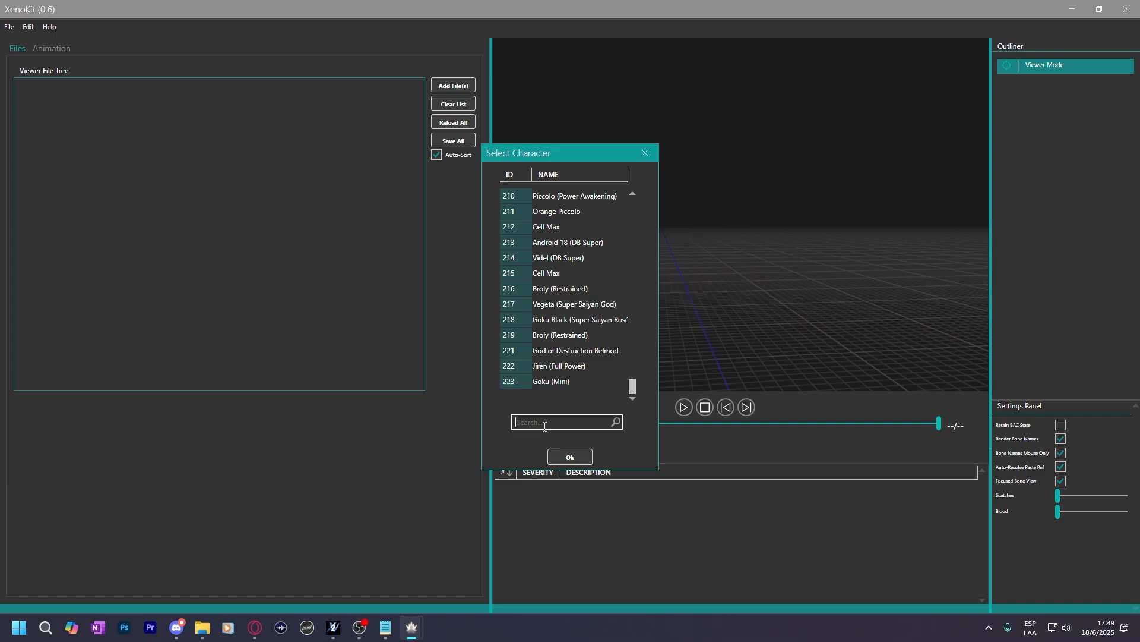
Search the character list for "sa" and "dai", and select SS4 Goku (DAIMA).
type("sa")
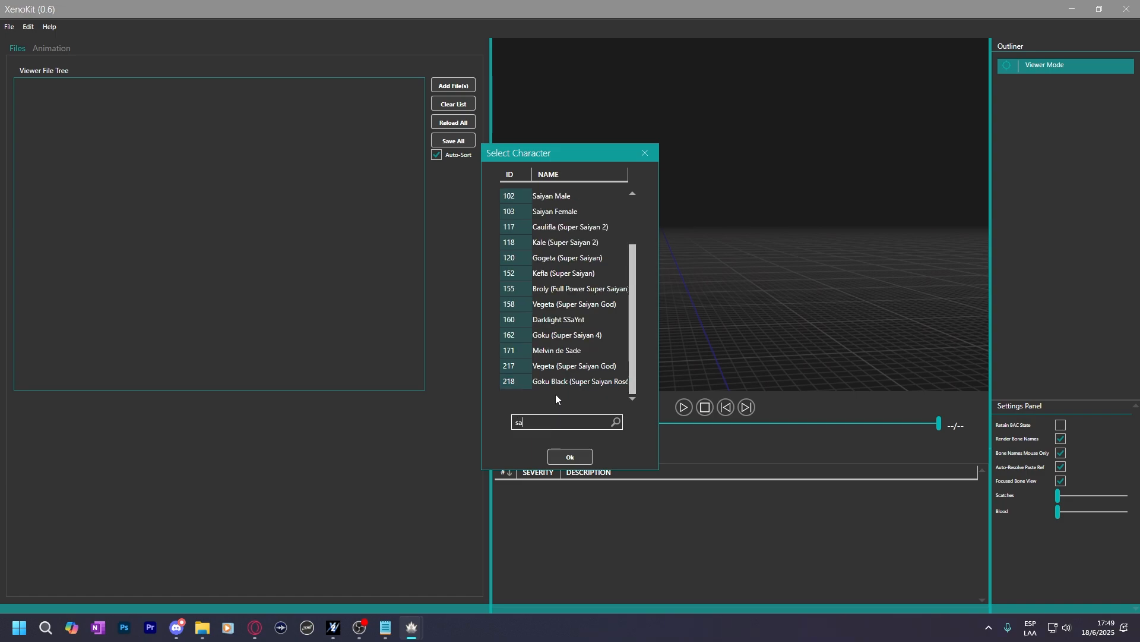
key("BackSpace")
key("BackSpace")
type("dai")
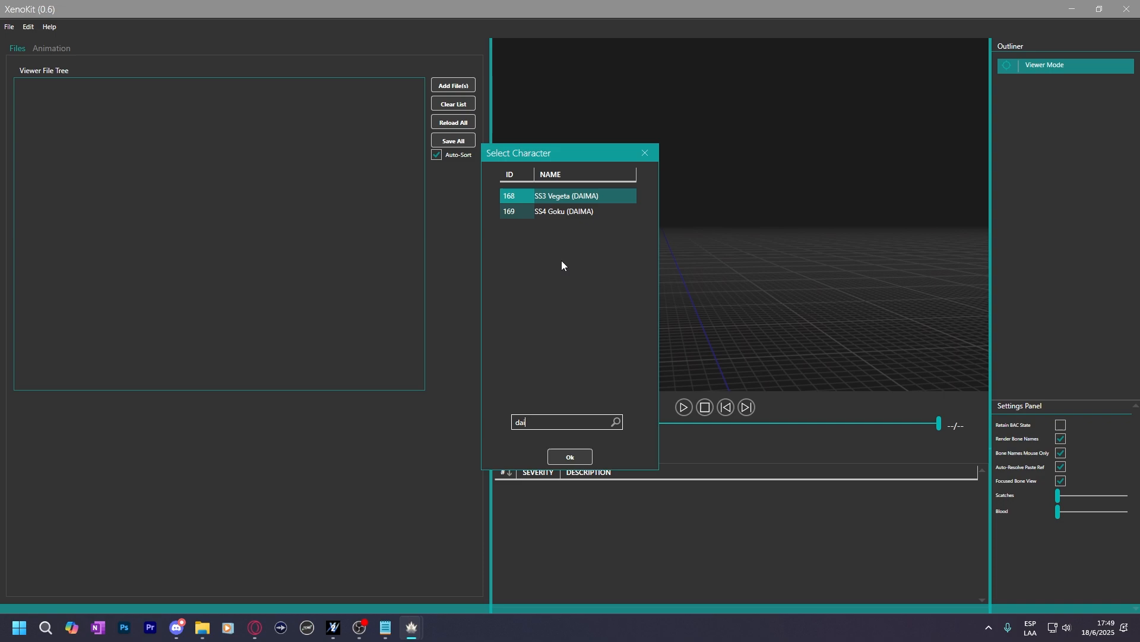
left_click(546, 212)
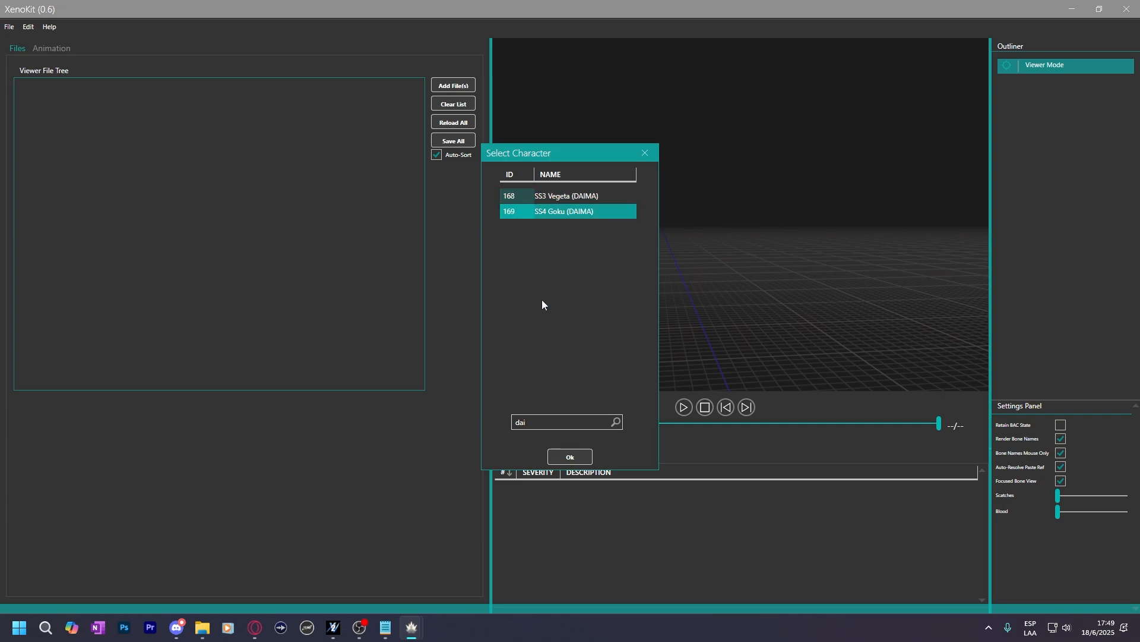
Filter the character list by "sa" and load the Saiyan Male character.
left_click(544, 418)
type("sa")
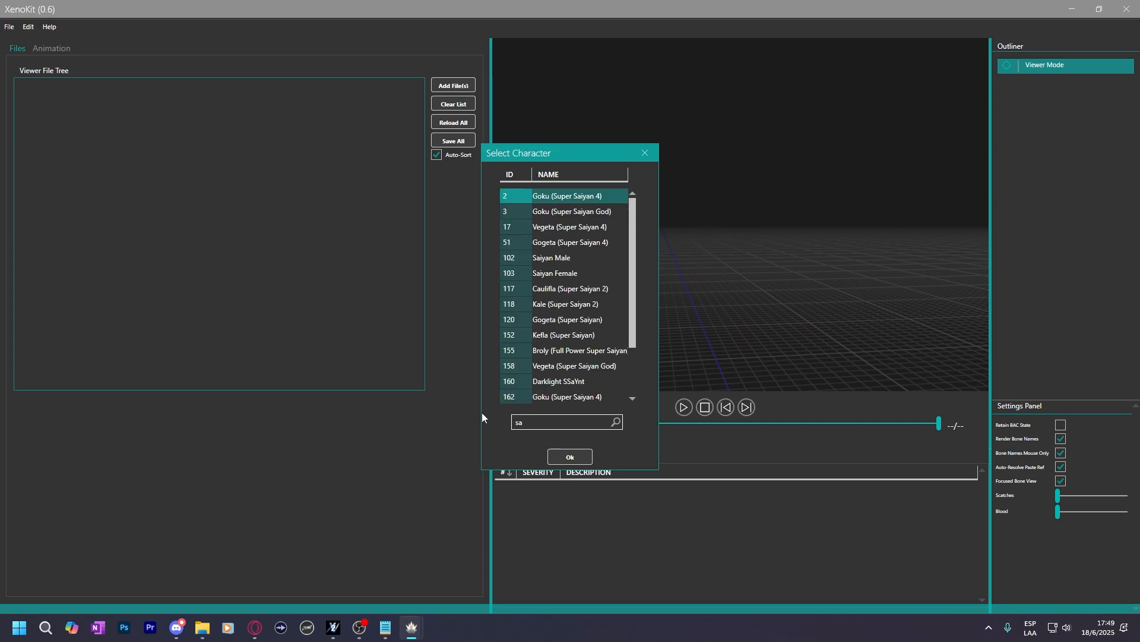
left_click(531, 260)
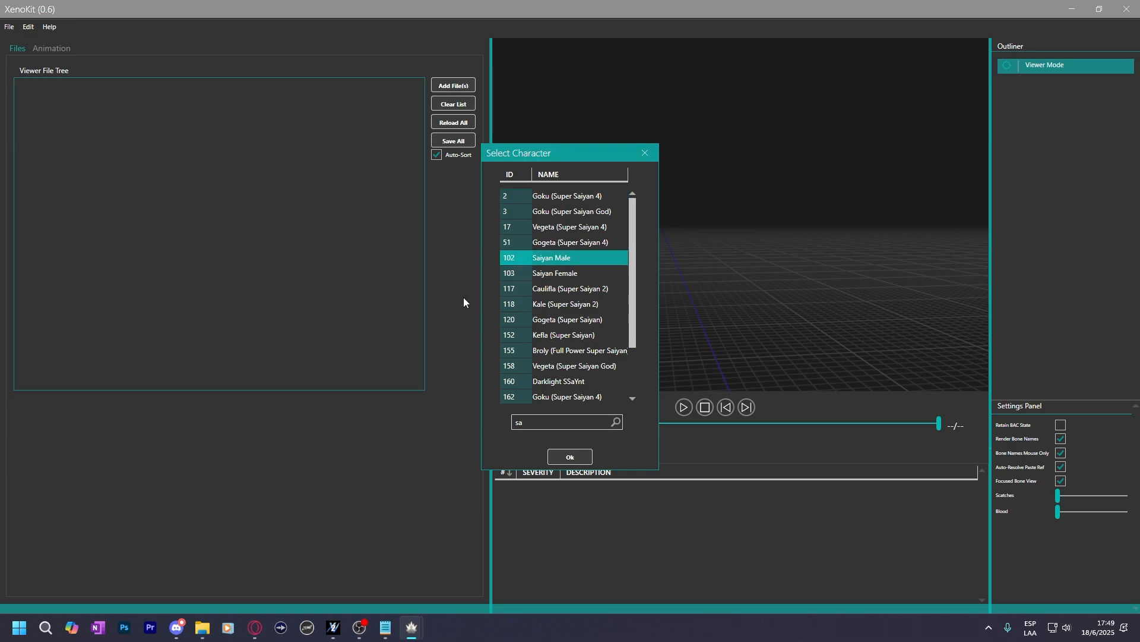
left_click(569, 456)
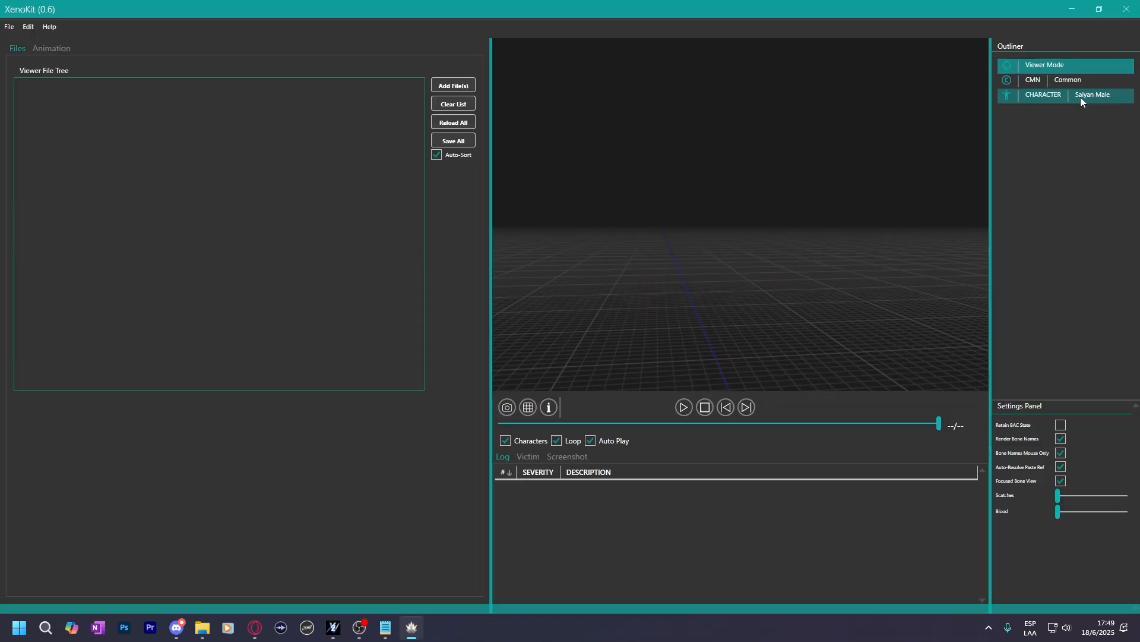
Activate the Saiyan Male character in the outliner and frame his body in the viewport.
left_click(1081, 97)
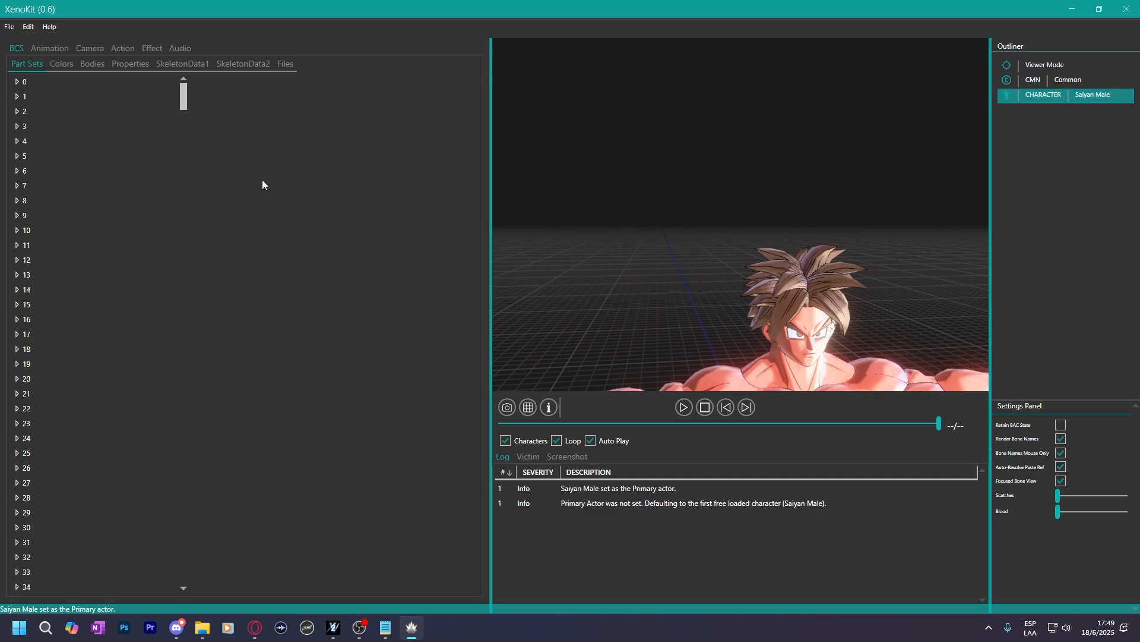
scroll(749, 297, "down", 4)
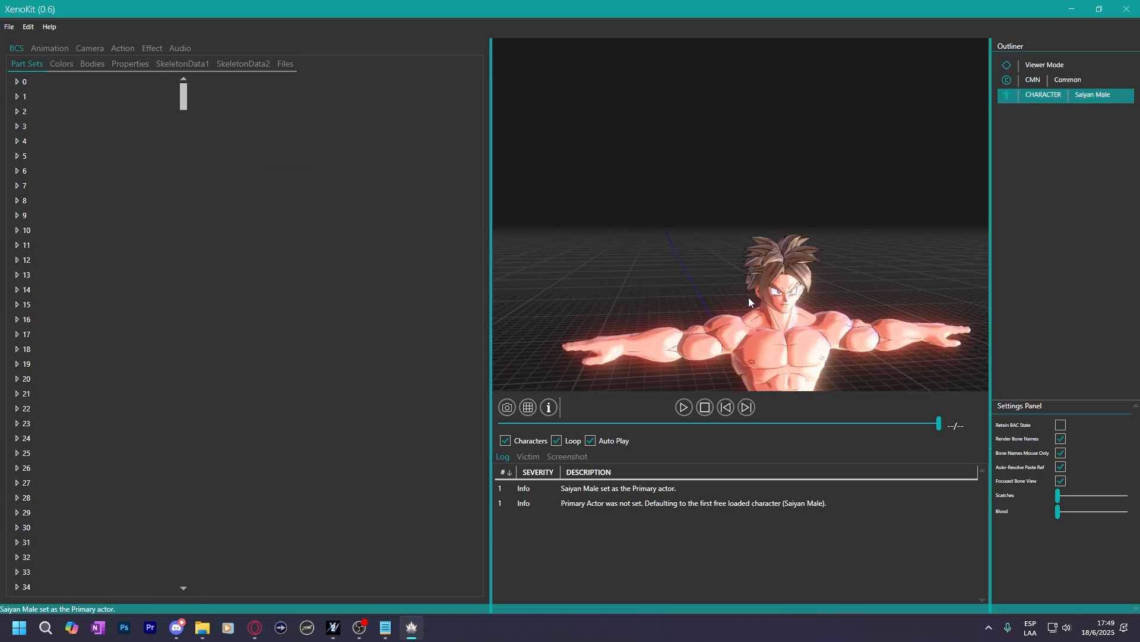
scroll(749, 297, "up", 3)
scroll(751, 304, "down", 3)
scroll(751, 304, "down", 2)
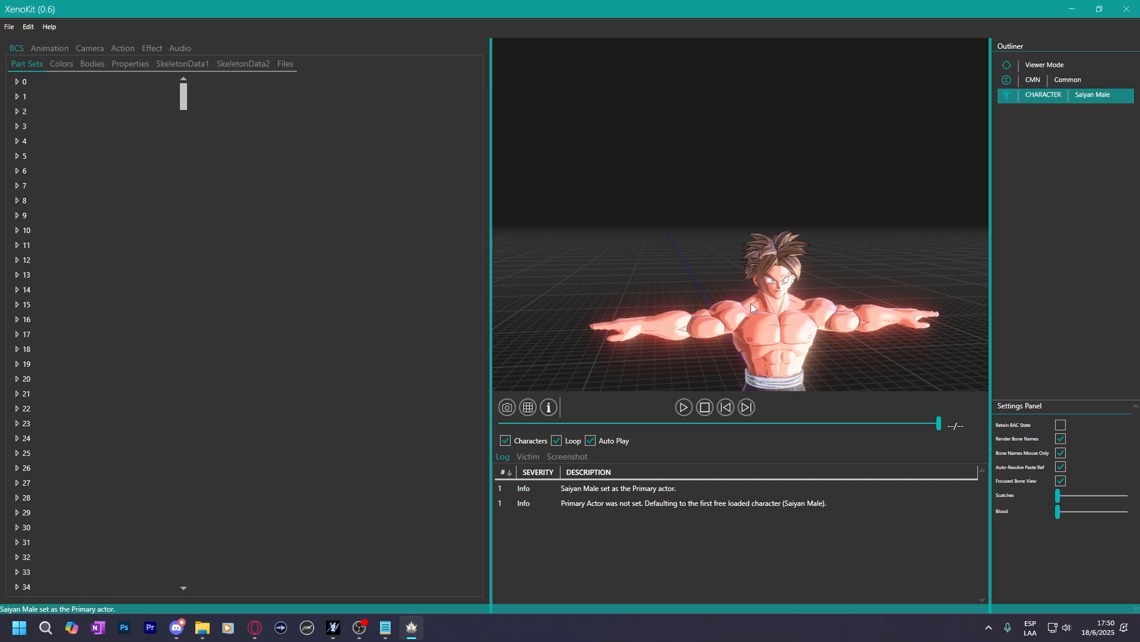
left_click_drag(751, 303, 659, 245)
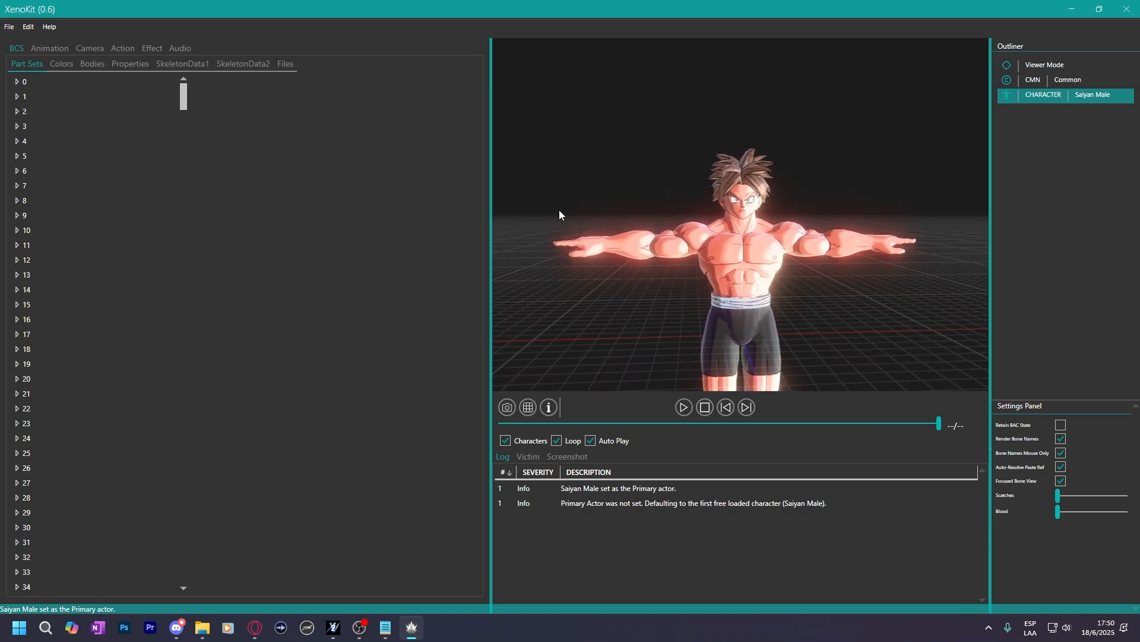
Examine the Saiyan Male's BCS part sets, including the parts inside set 0, and glance at the colors.
left_click(18, 83)
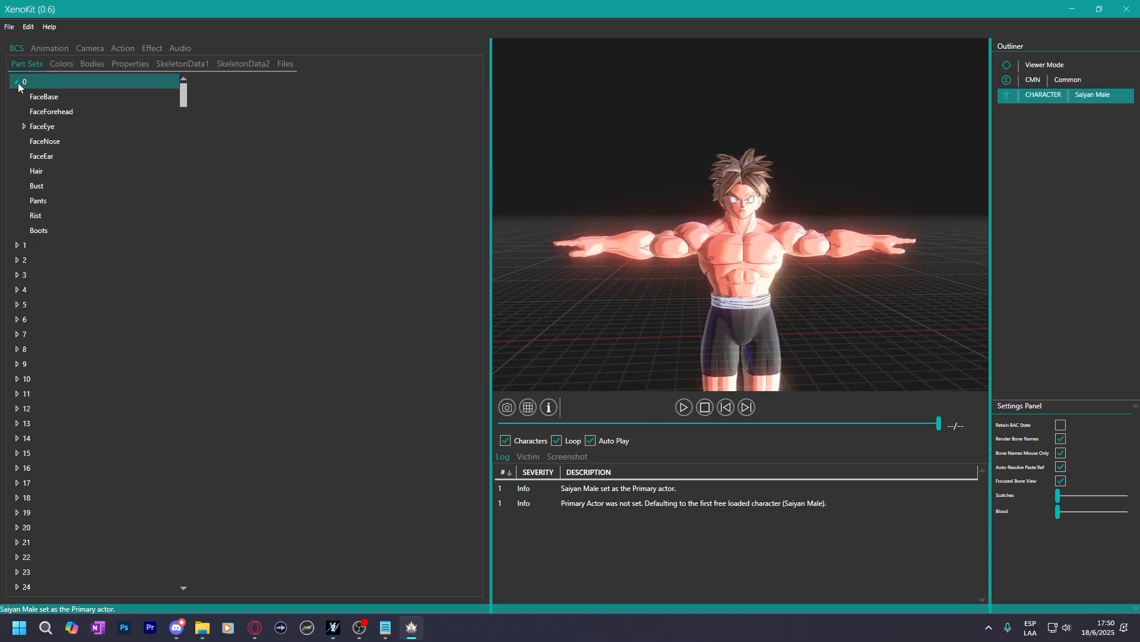
left_click(18, 83)
scroll(39, 198, "down", 8)
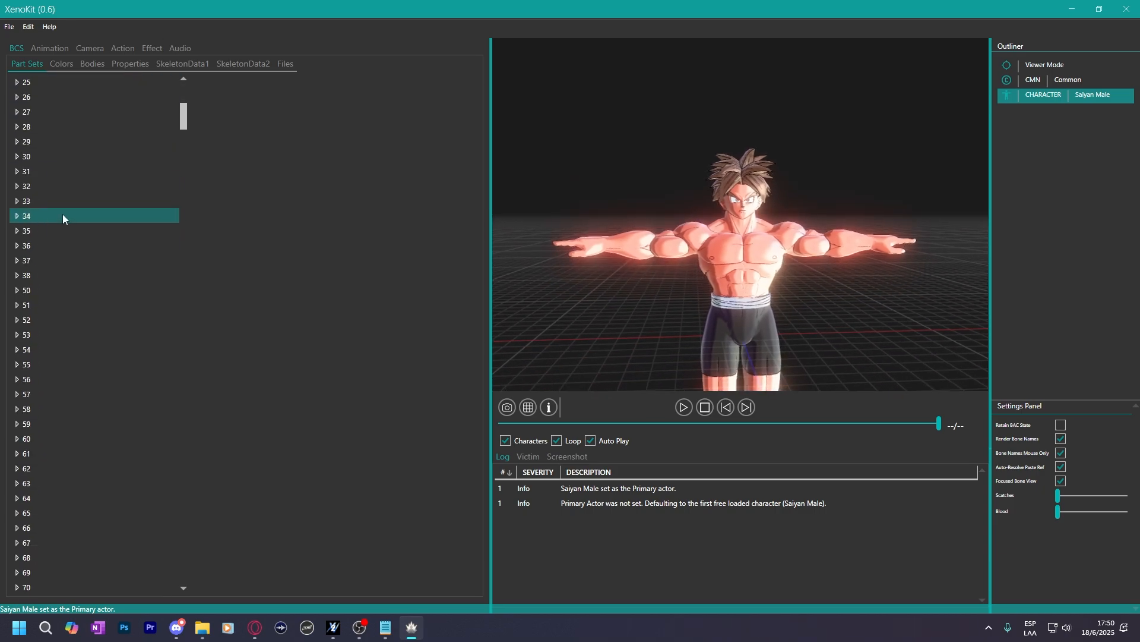
left_click_drag(184, 114, 150, 237)
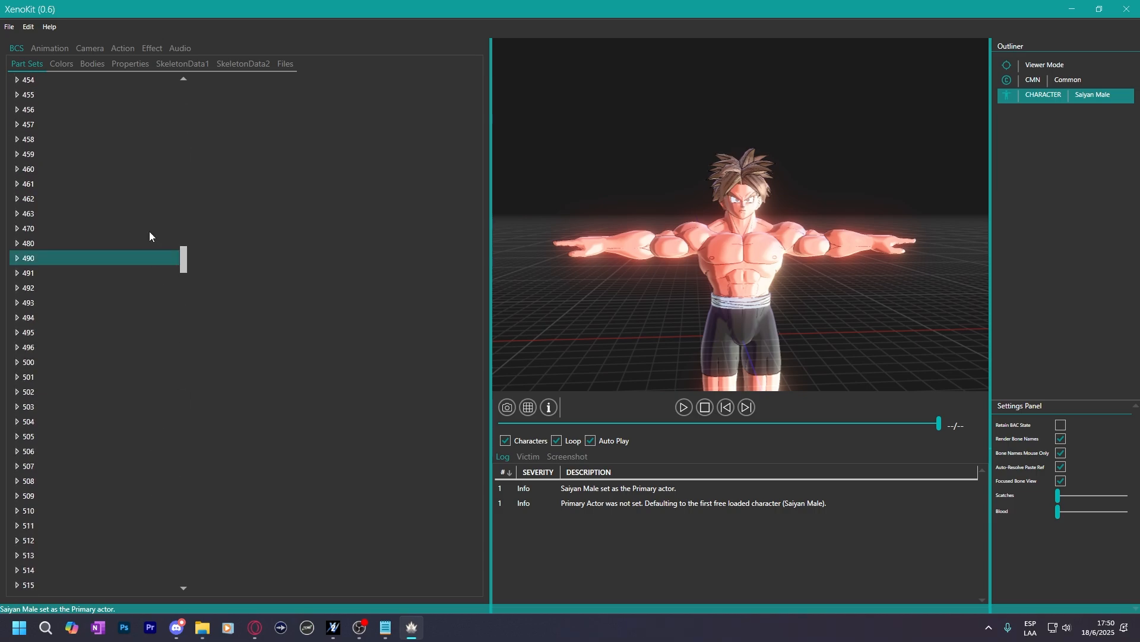
left_click(62, 64)
left_click(41, 66)
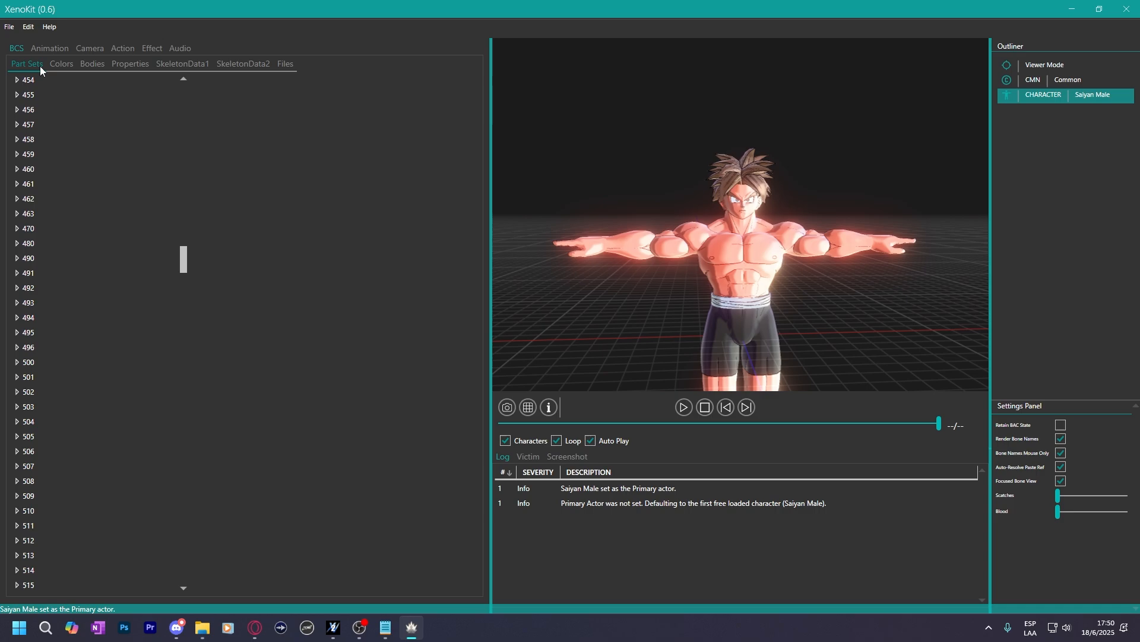
left_click_drag(184, 259, 135, 187)
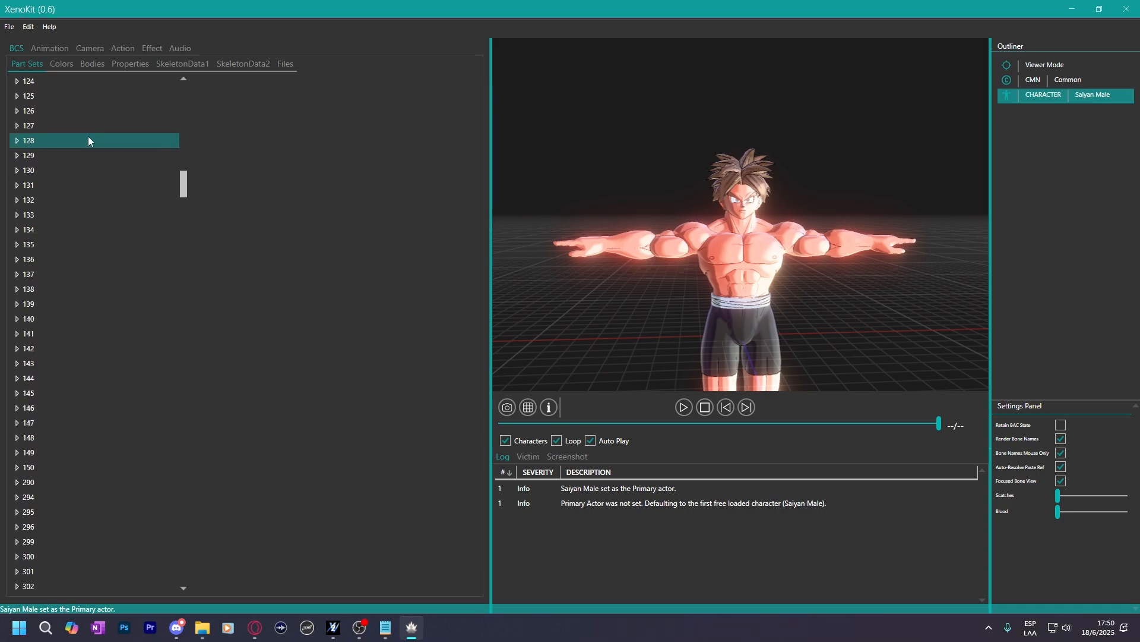
scroll(141, 229, "up", 7)
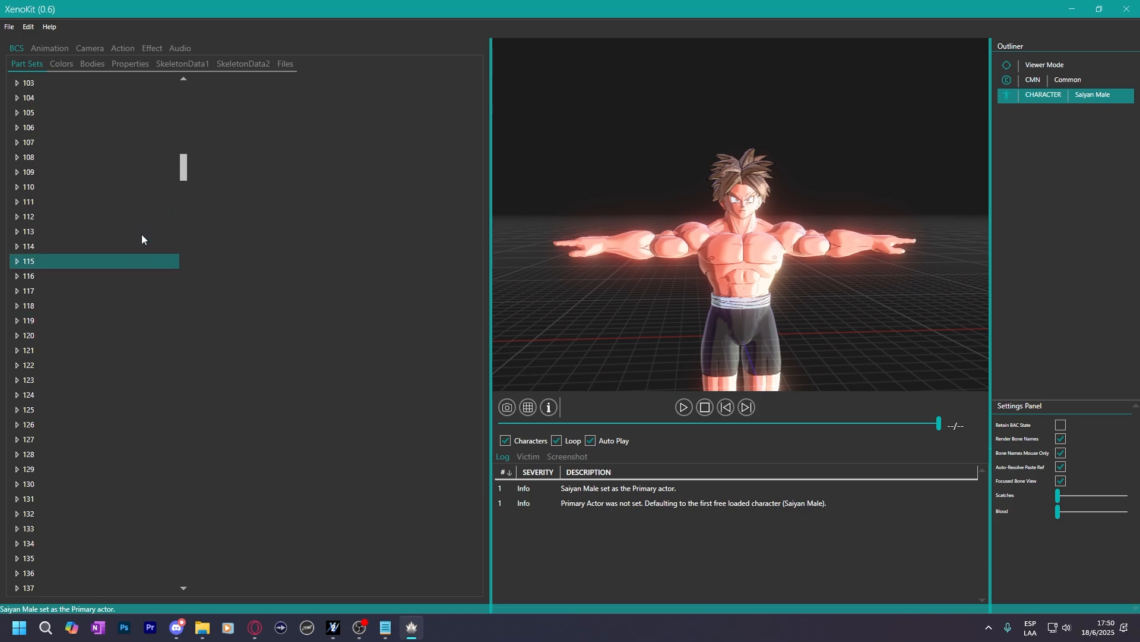
left_click_drag(184, 172, 189, 104)
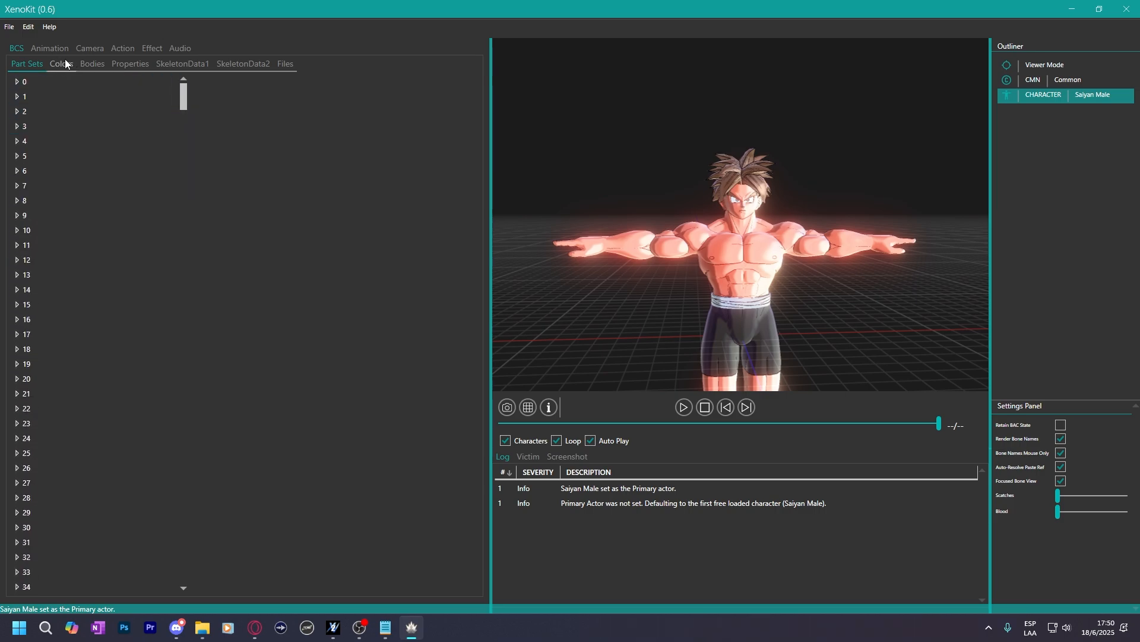
Preview the Saiyan Male's SYM animations GKS_BAS_STAND, GKS_BAS_STUN_02_S and GOK_ATC_SHOT_F.
left_click(46, 48)
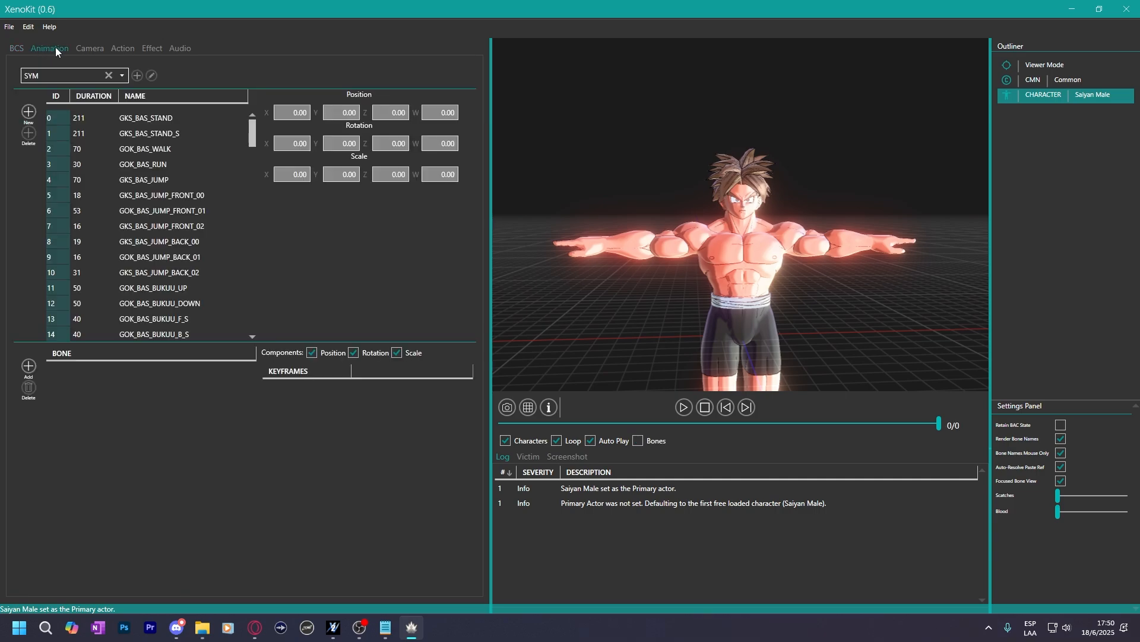
left_click(83, 118)
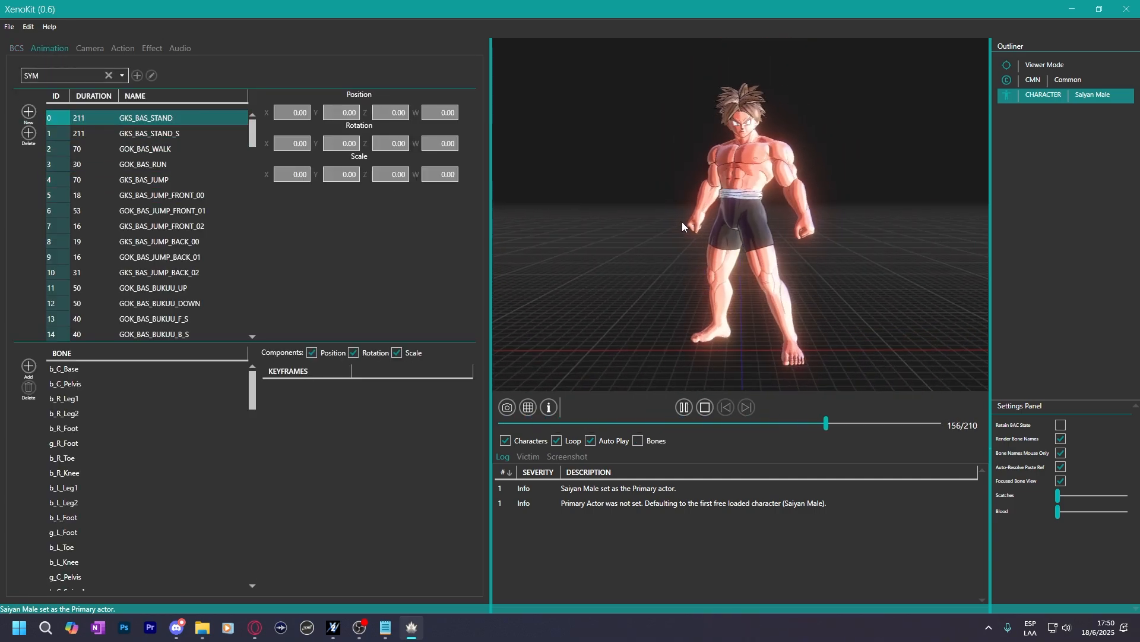
scroll(139, 172, "down", 7)
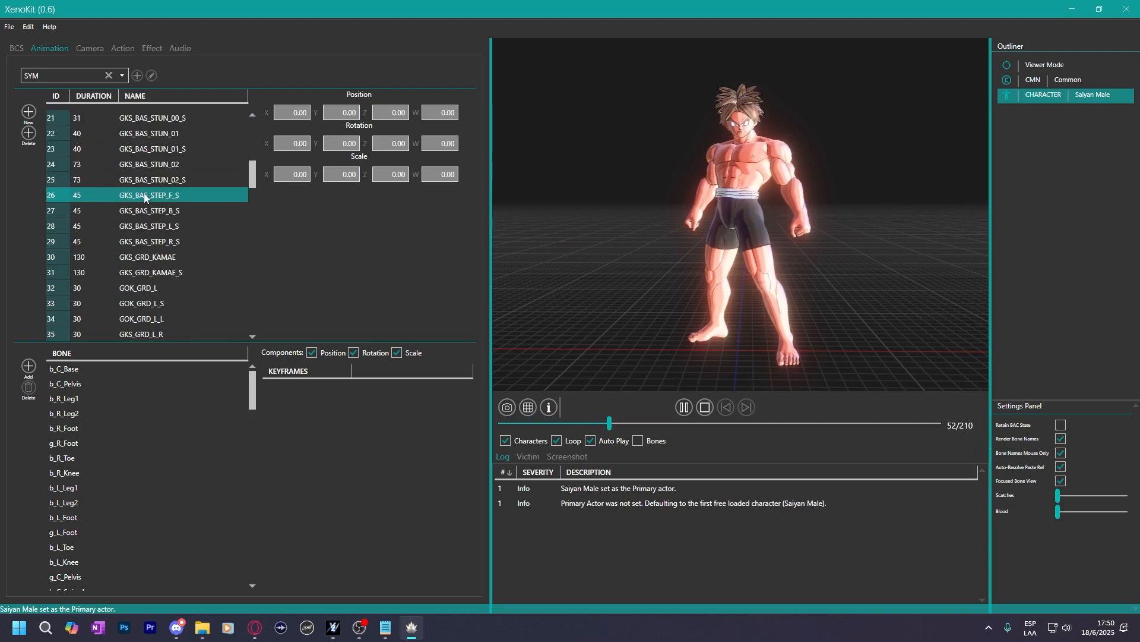
left_click(132, 178)
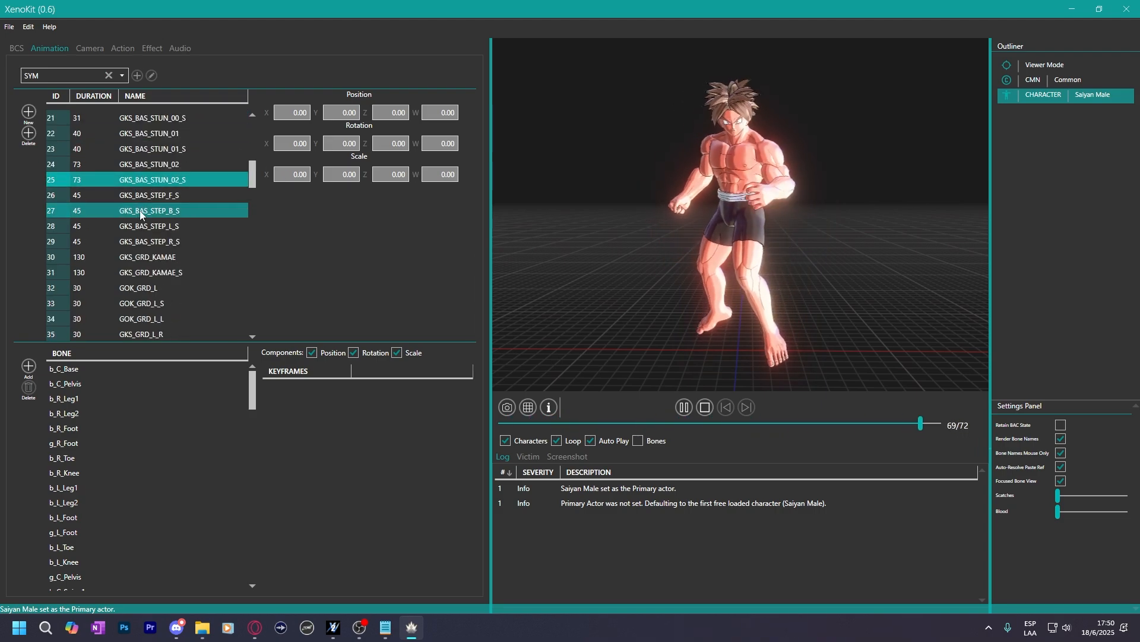
scroll(144, 221, "down", 5)
left_click(156, 196)
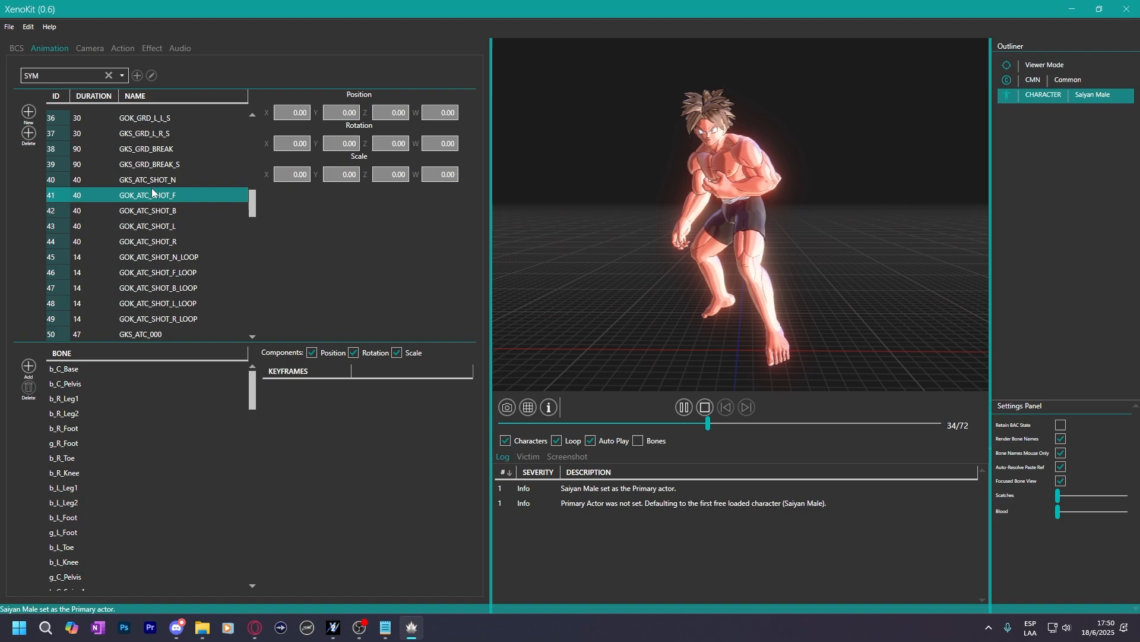
Play the GKS_BAS_STAND animation again and examine the editing options available for it.
scroll(157, 204, "up", 14)
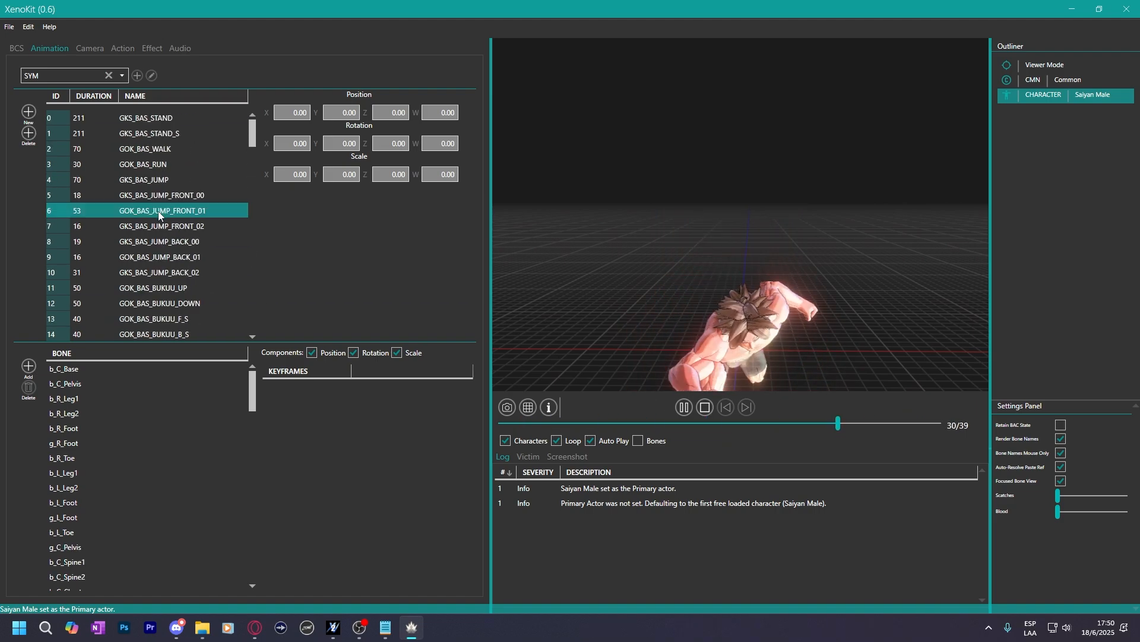
left_click(160, 117)
right_click(163, 119)
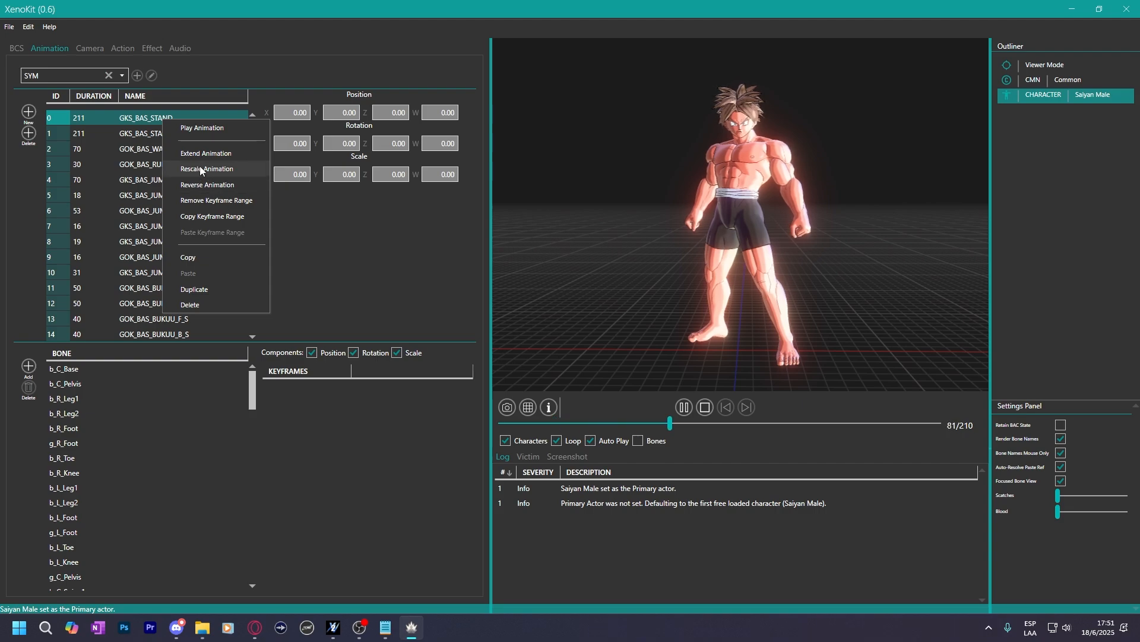
left_click(311, 221)
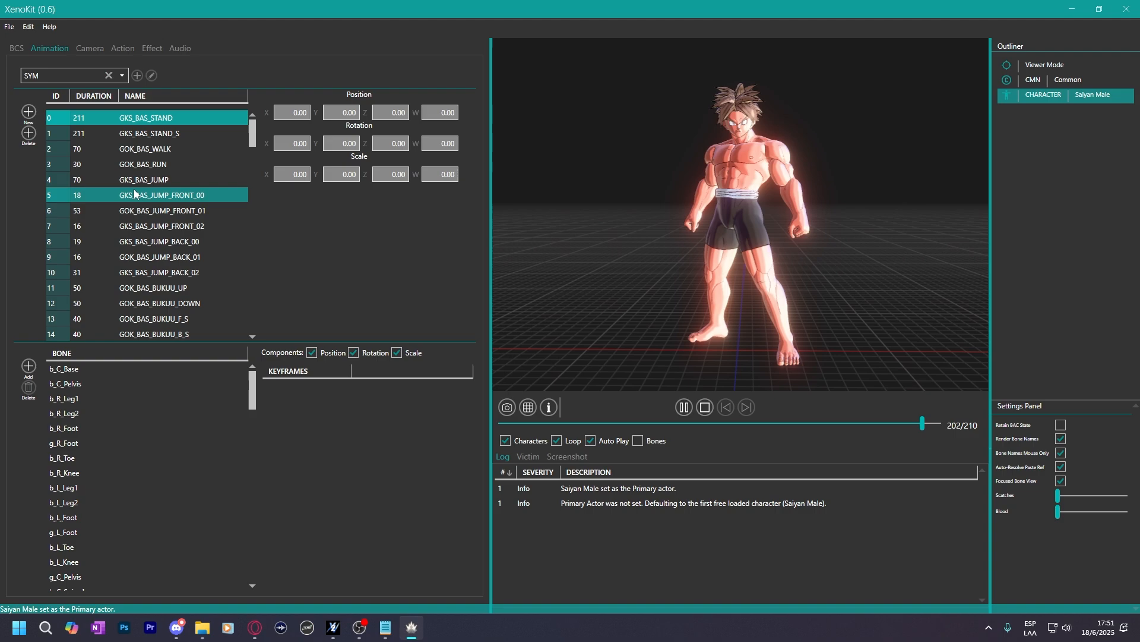
Preview the guard animation GOK_GRD_L_S and several GKS_ATC attack animations, ending with GKS_ATC_020.
scroll(136, 199, "down", 10)
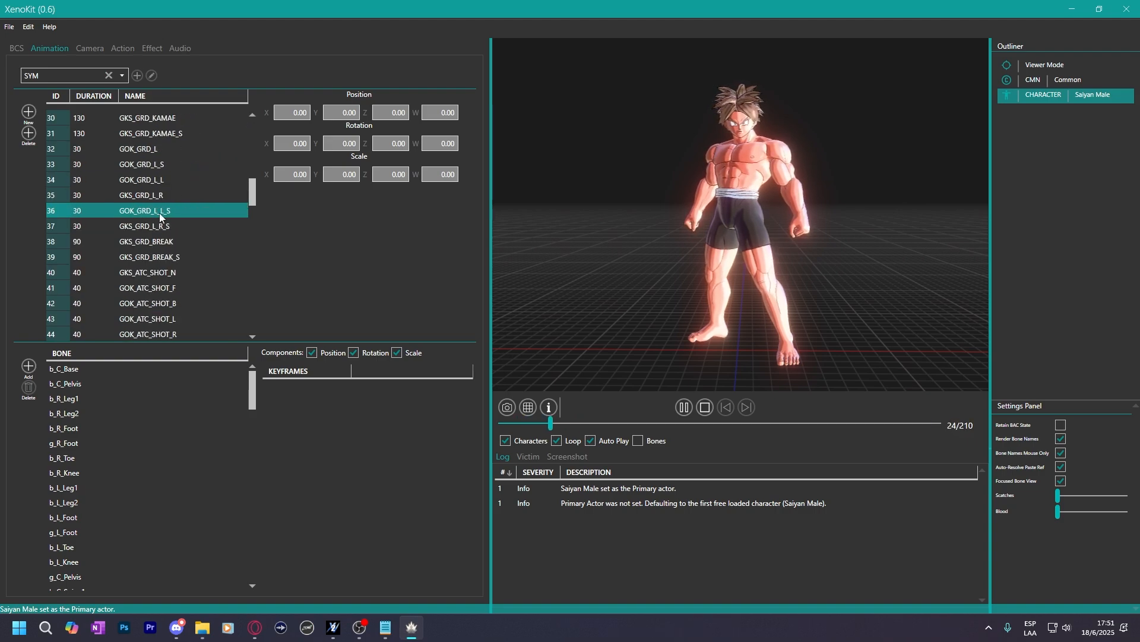
left_click(143, 164)
scroll(151, 228, "down", 9)
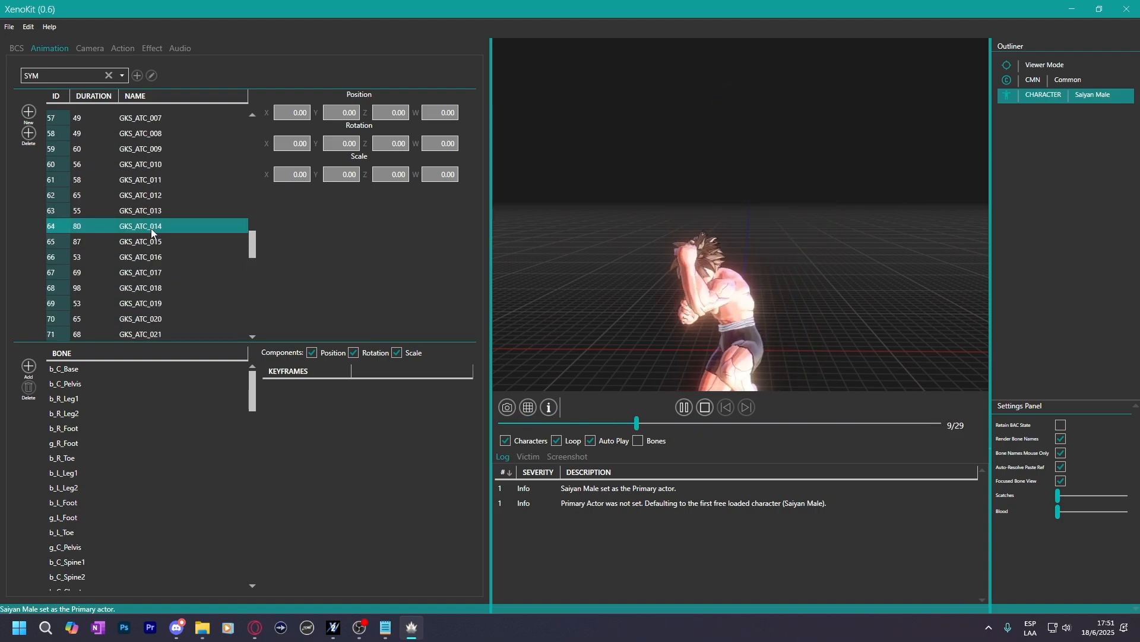
scroll(151, 229, "up", 1)
left_click(151, 200)
scroll(151, 220, "down", 3)
left_click(151, 227)
scroll(151, 226, "down", 1)
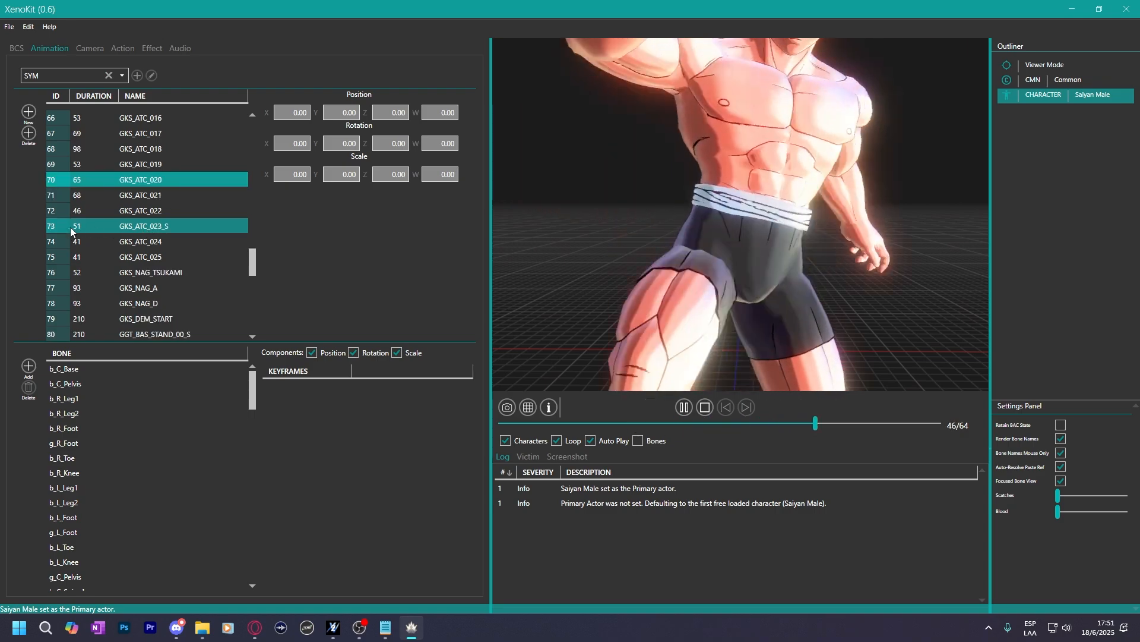
Preview the attack animations GKS_ATC_021, FUU_ATC_000 and PAN_ATC_016, and stop playback.
left_click(119, 195)
scroll(140, 245, "down", 5)
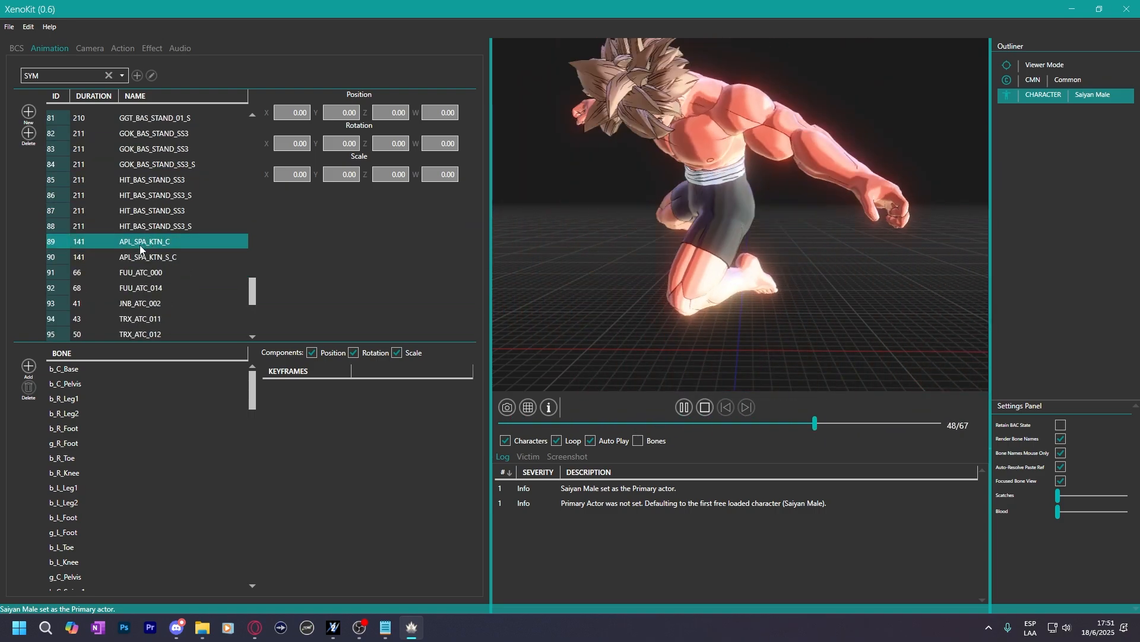
left_click(131, 270)
scroll(131, 271, "down", 5)
left_click(130, 289)
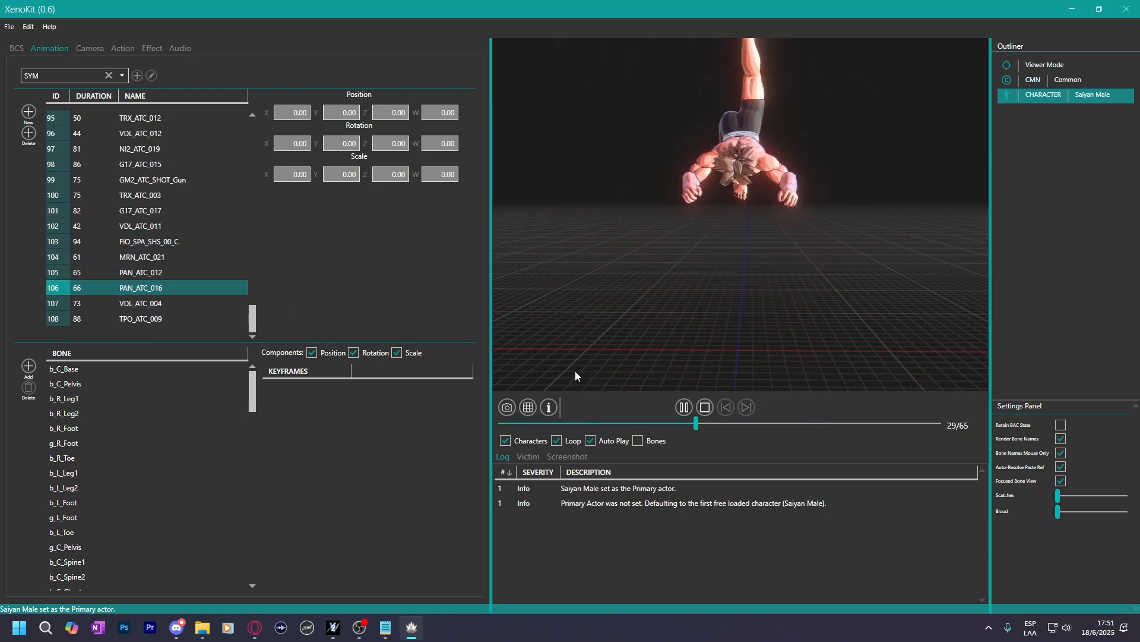
left_click(706, 408)
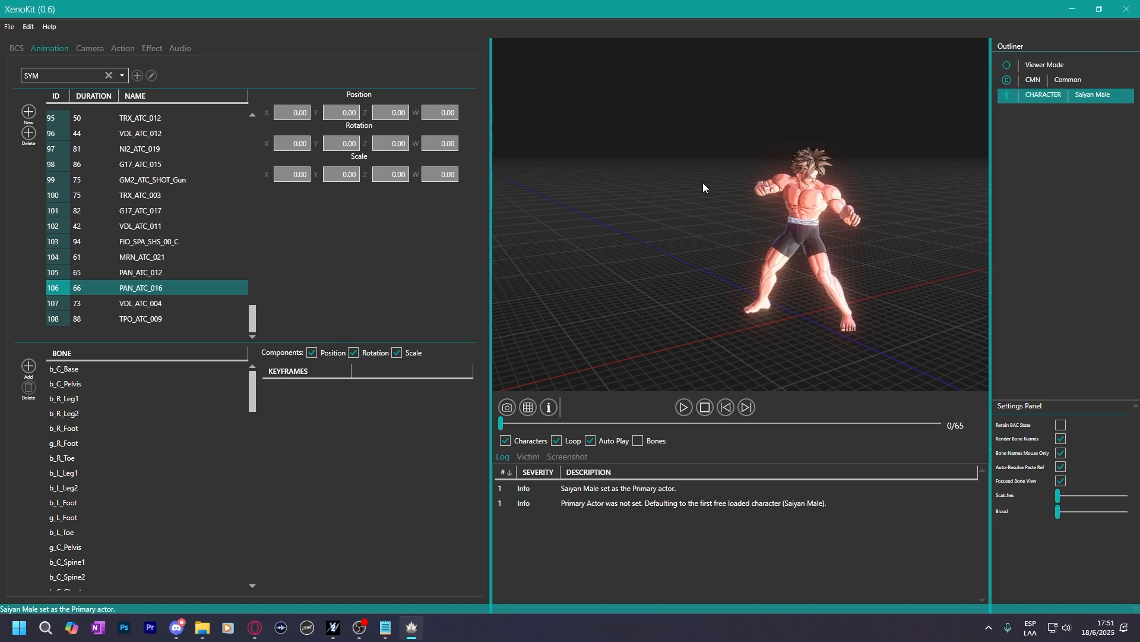
Browse the attack animations near the end of the list, play TRX_ATC_012 and pause its playback.
scroll(175, 264, "up", 2)
left_click(175, 259)
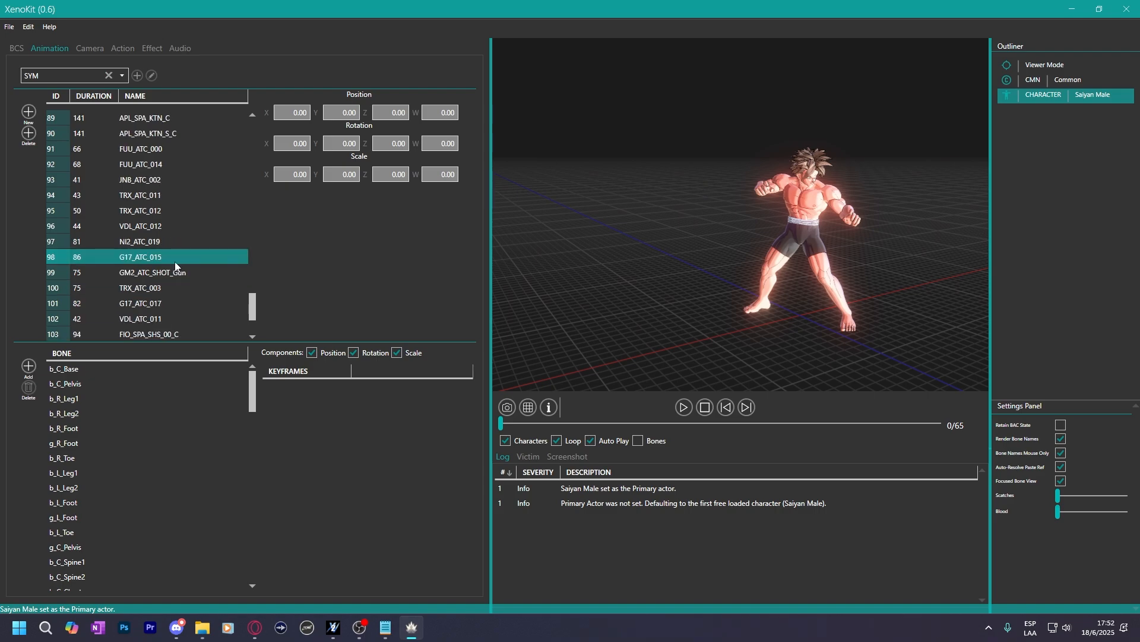
scroll(176, 264, "down", 2)
scroll(177, 272, "up", 2)
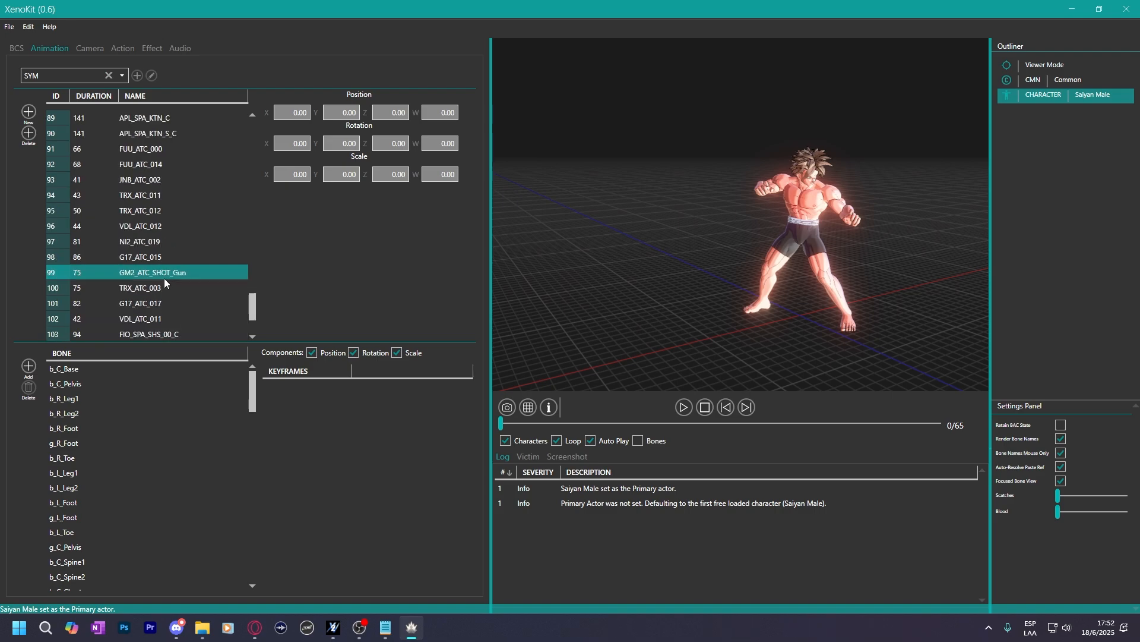
scroll(165, 276, "down", 1)
left_click(158, 221)
left_click(153, 202)
left_click(152, 164)
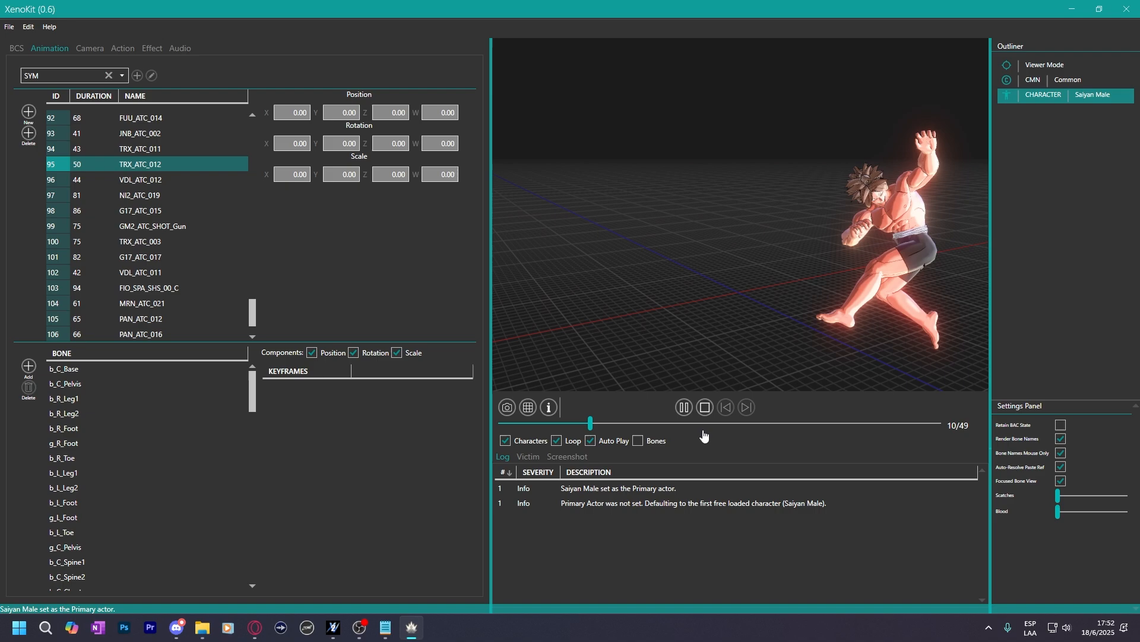
left_click(685, 409)
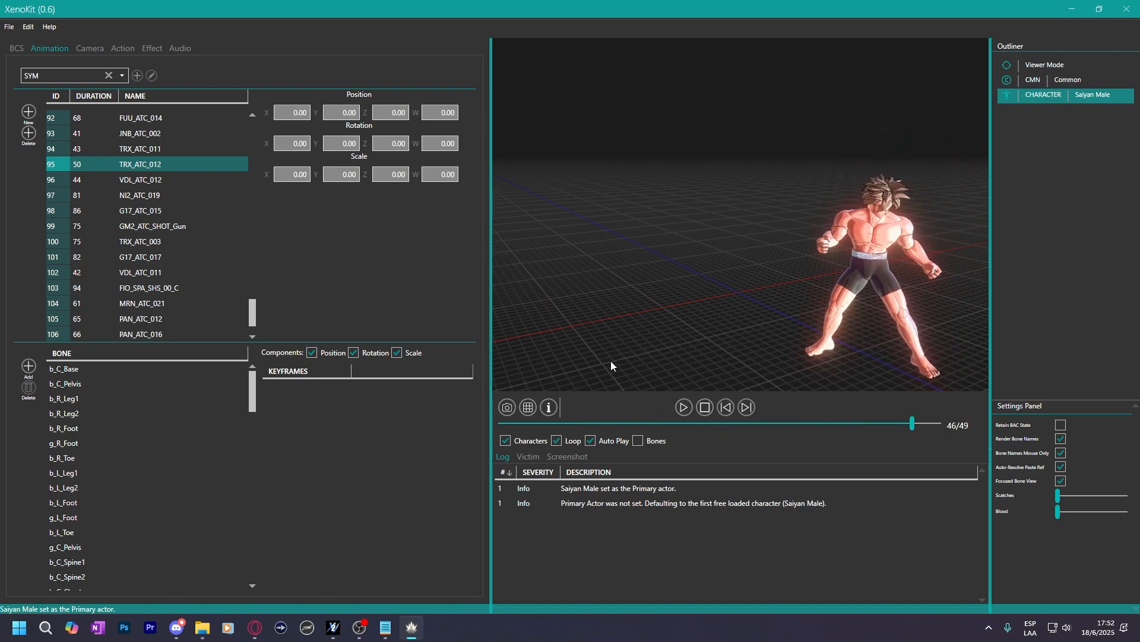
In File Explorer, open the SYM folder inside Movesets Resource > Moveset Base and copy its chara, sound and vfx folders.
left_click(203, 628)
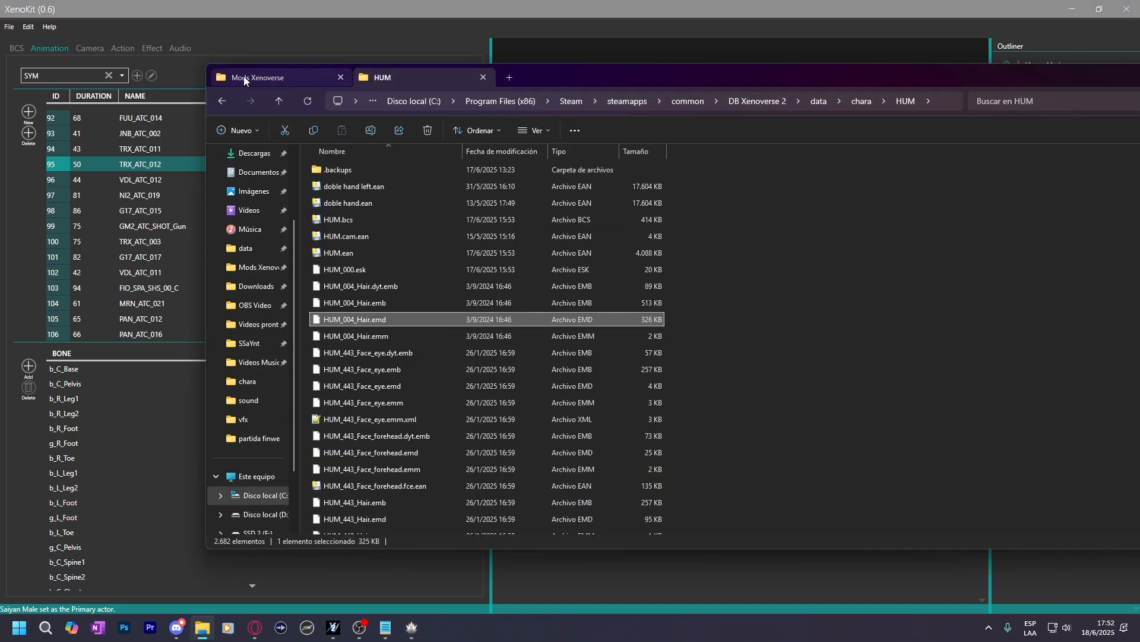
left_click(259, 77)
double_click(362, 269)
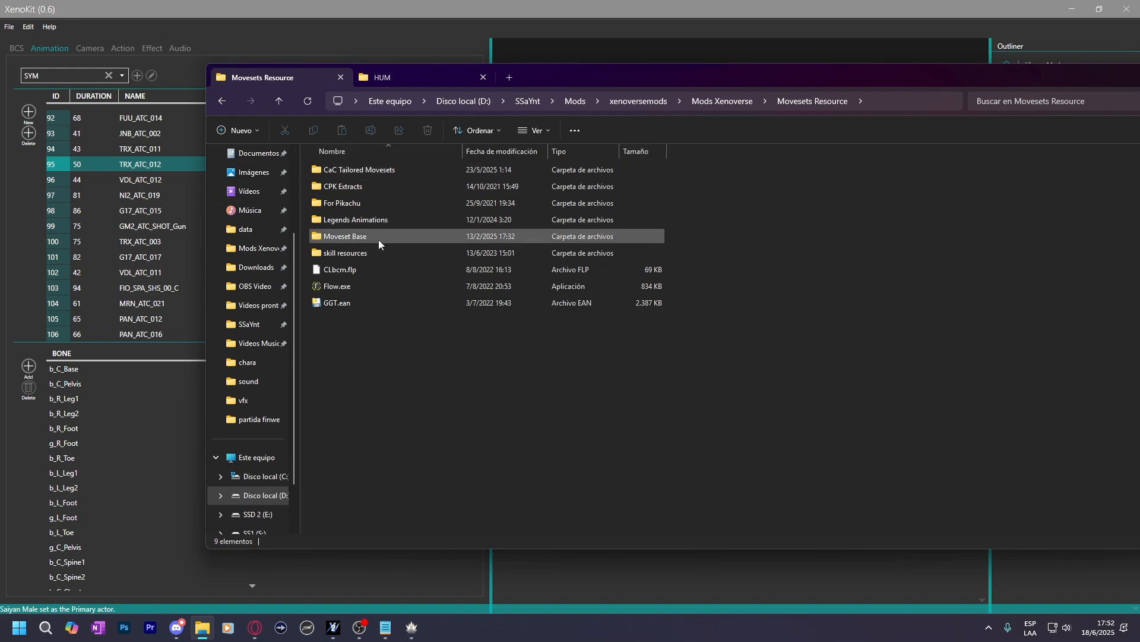
double_click(357, 237)
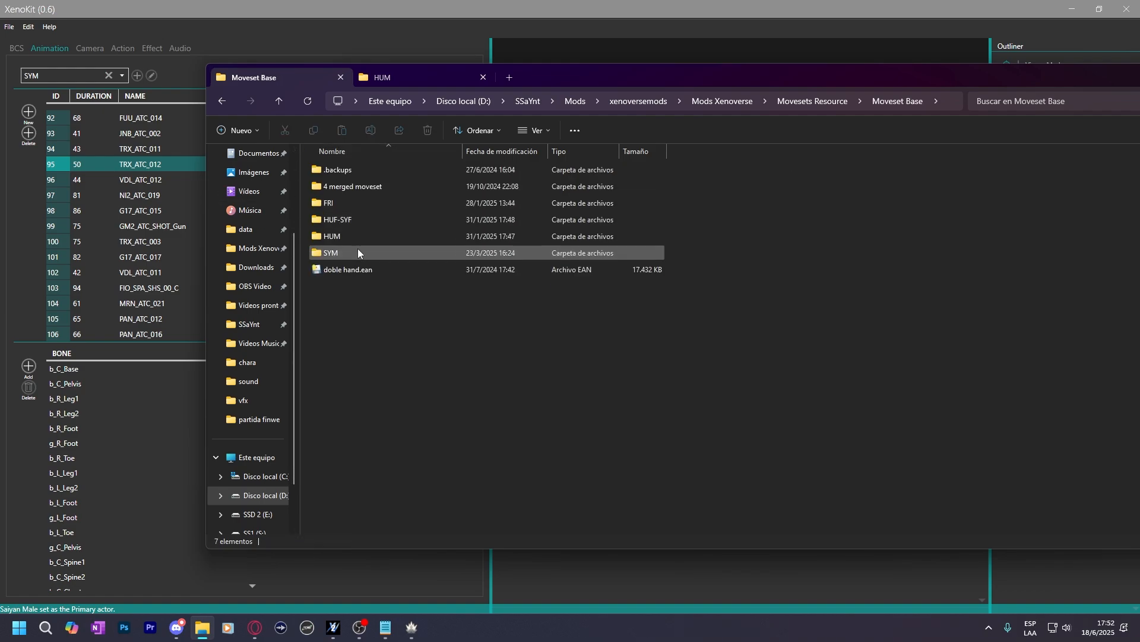
double_click(338, 254)
left_click_drag(341, 248, 394, 165)
key("ctrl+c")
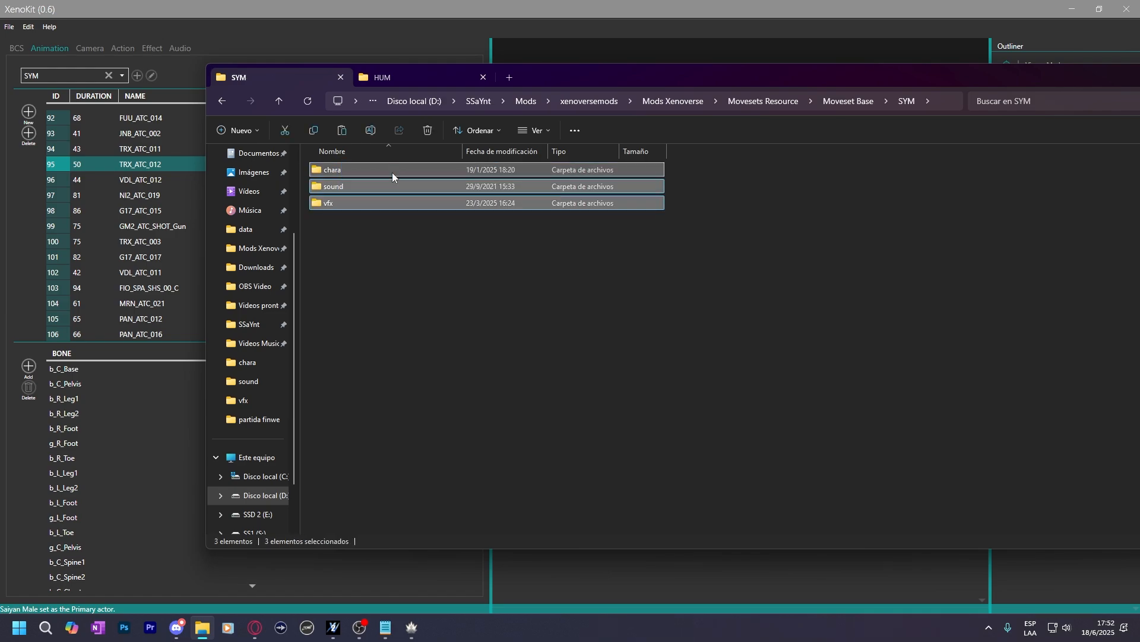
Paste the copied chara, sound and vfx folders into the DB Xenoverse 2 data folder.
left_click(394, 74)
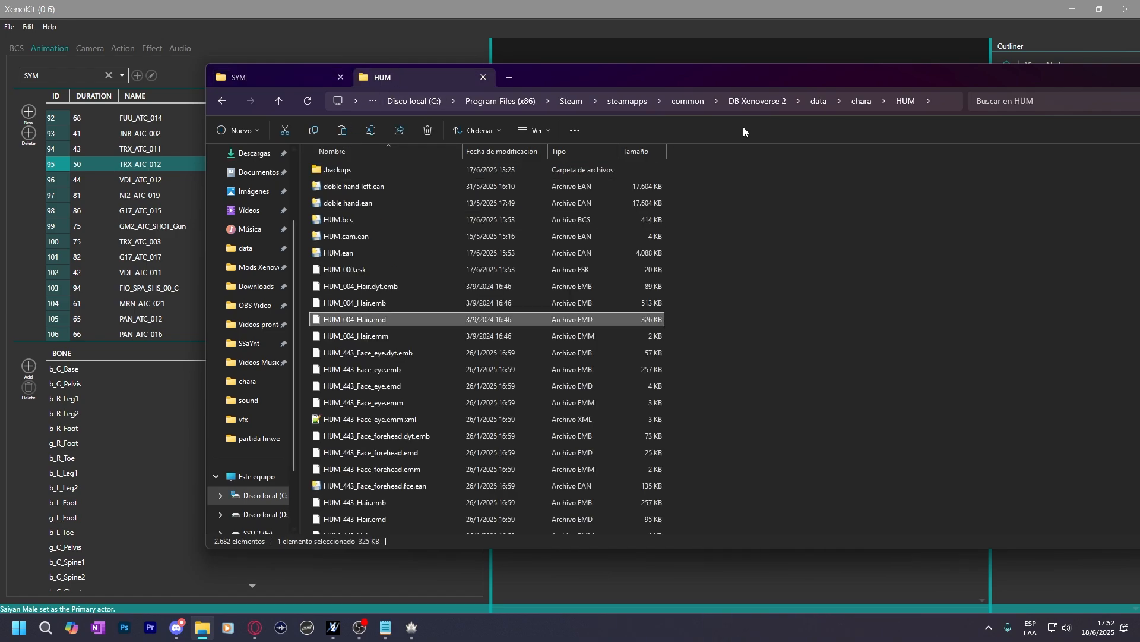
left_click(819, 101)
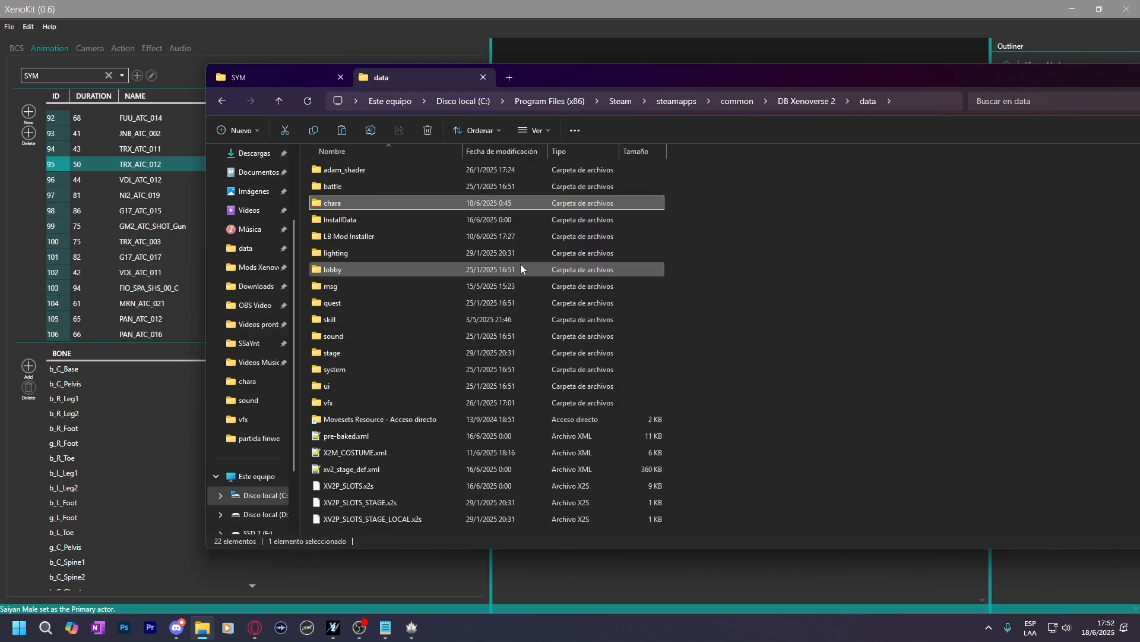
key("ctrl+v")
left_click(497, 218)
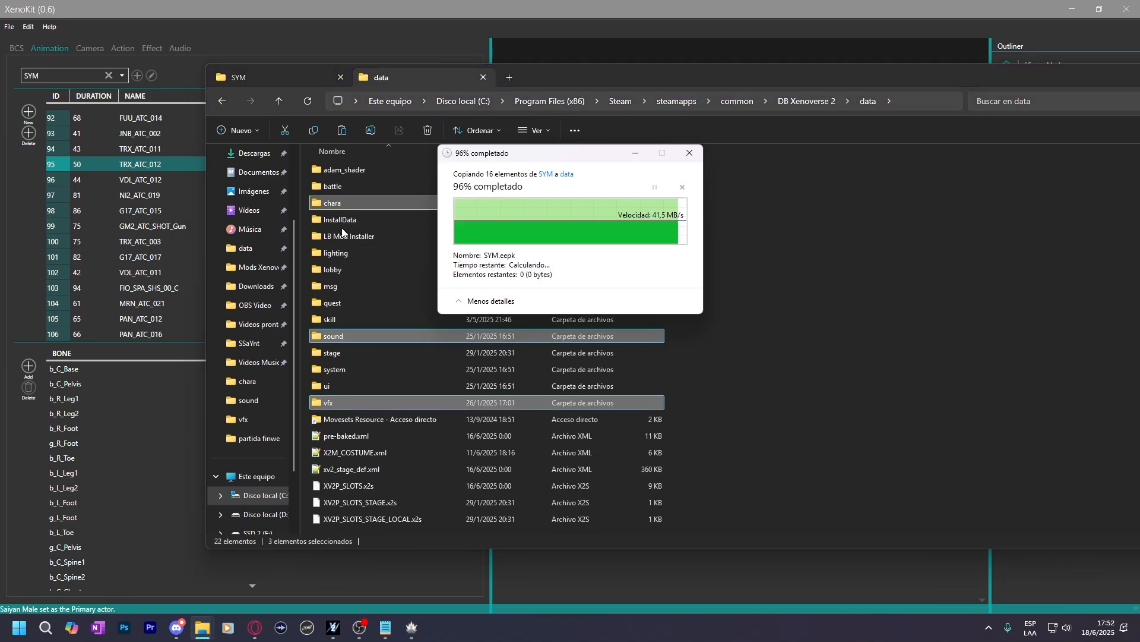
Return to XenoKit, reload the Saiyan Male character and select him again in the outliner.
left_click(392, 12)
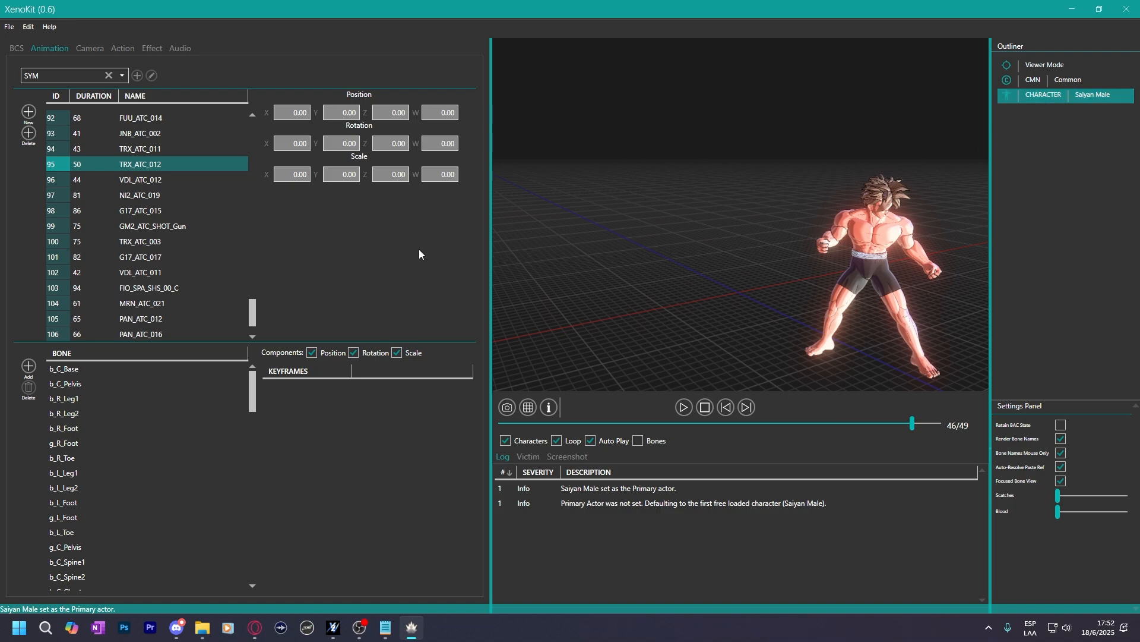
right_click(1050, 98)
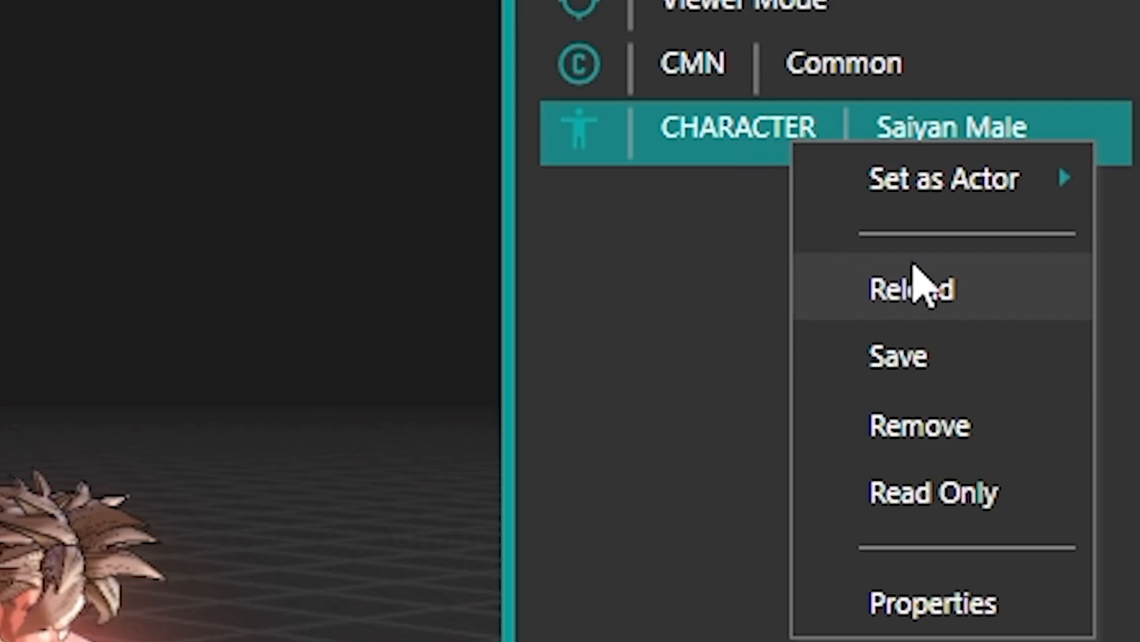
left_click(918, 288)
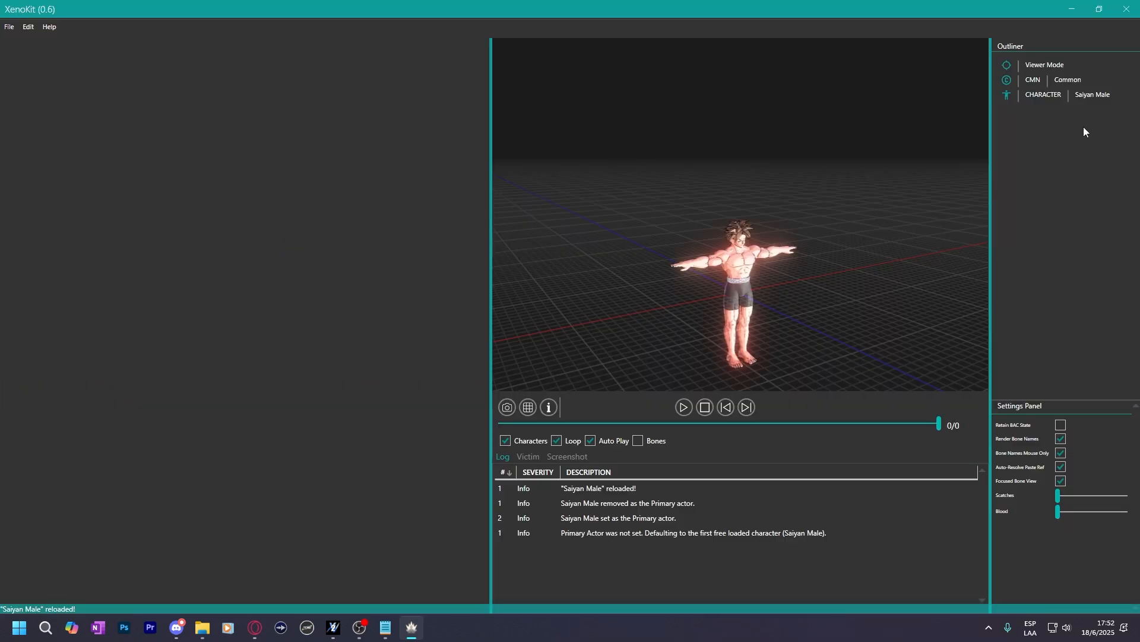
left_click(1062, 98)
right_click(1060, 102)
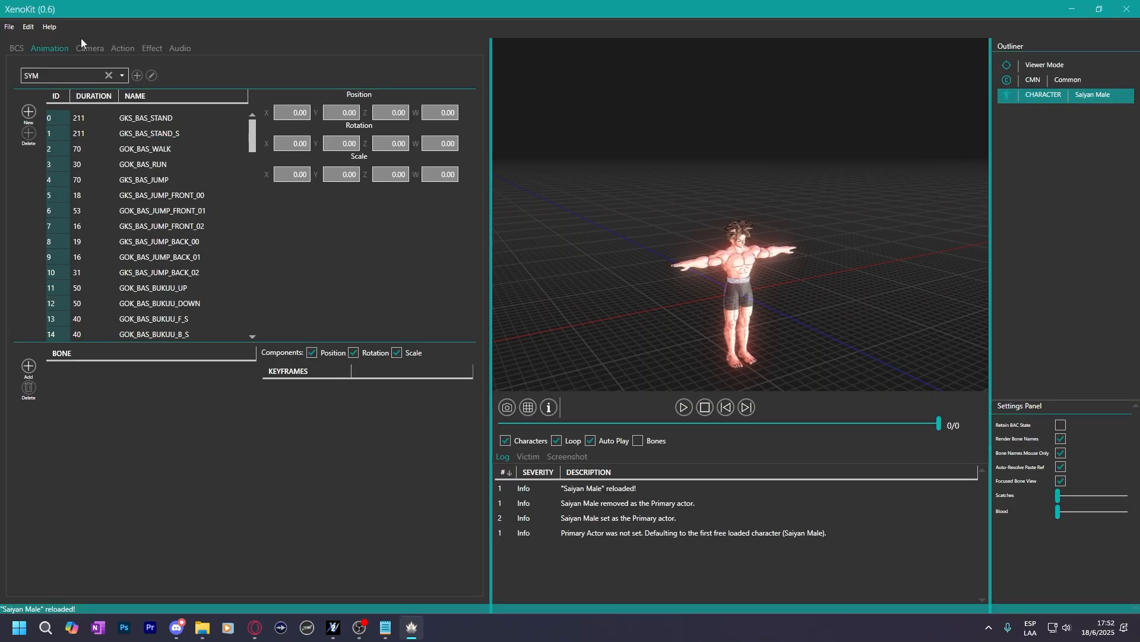
Show the character's actions, switch the timeline to list view and widen the action list.
left_click(125, 46)
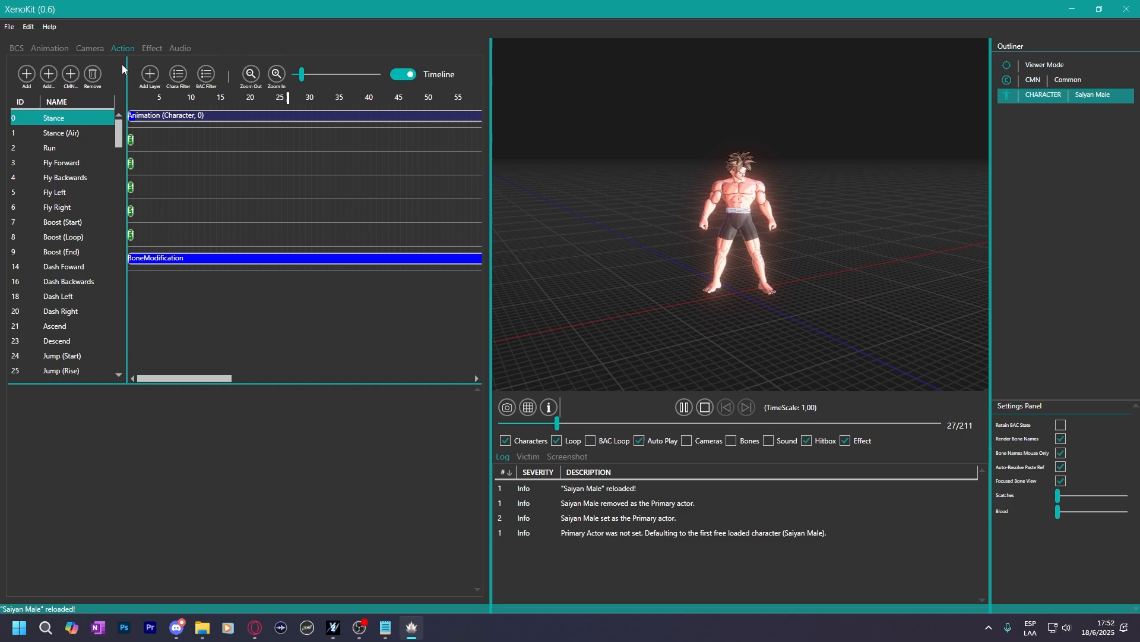
left_click(403, 74)
left_click_drag(126, 170, 162, 168)
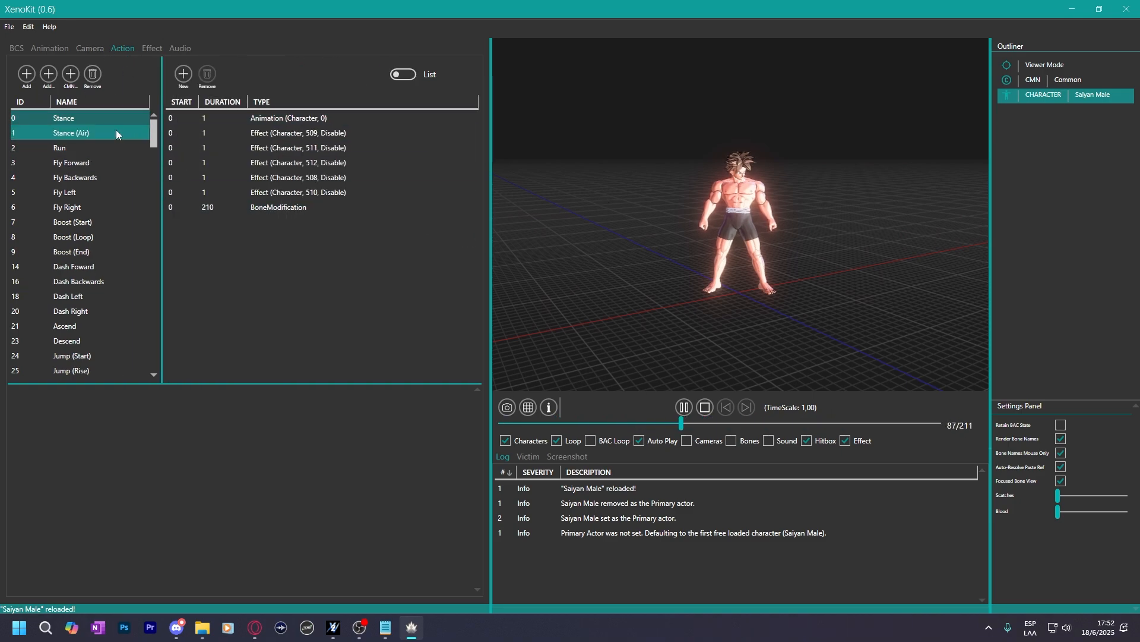
Preview the combo actions Light 5 -> Heavy 1, Heavy 2 and Heavy 3, and Light 1 -> Heavy 1 (0%).
scroll(95, 196, "down", 5)
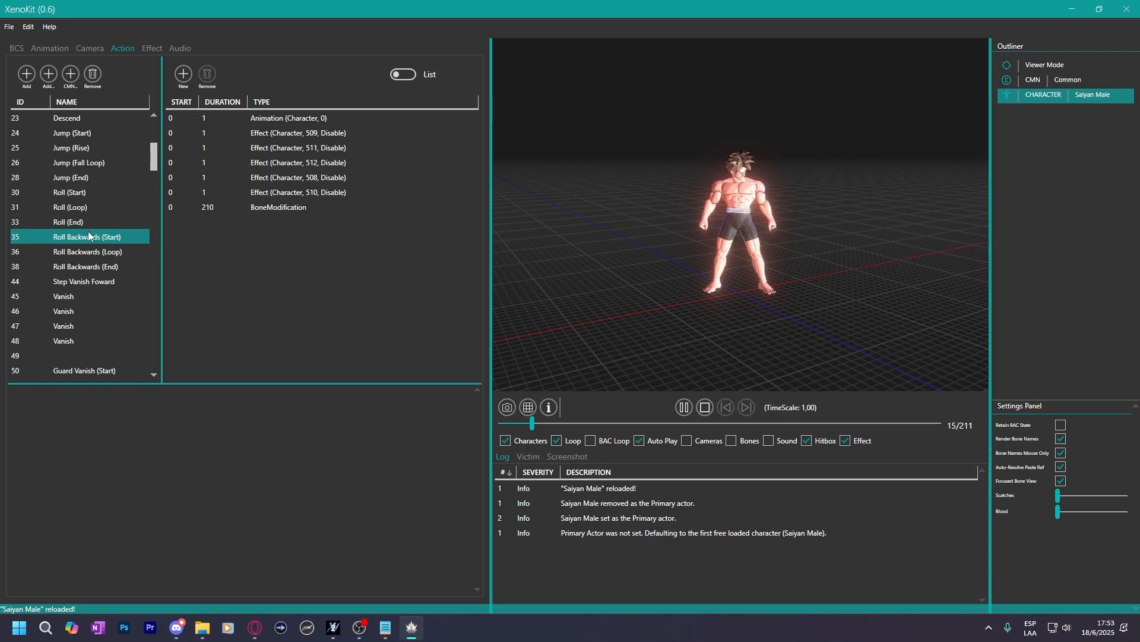
scroll(88, 231, "down", 6)
scroll(95, 233, "down", 7)
scroll(95, 233, "down", 2)
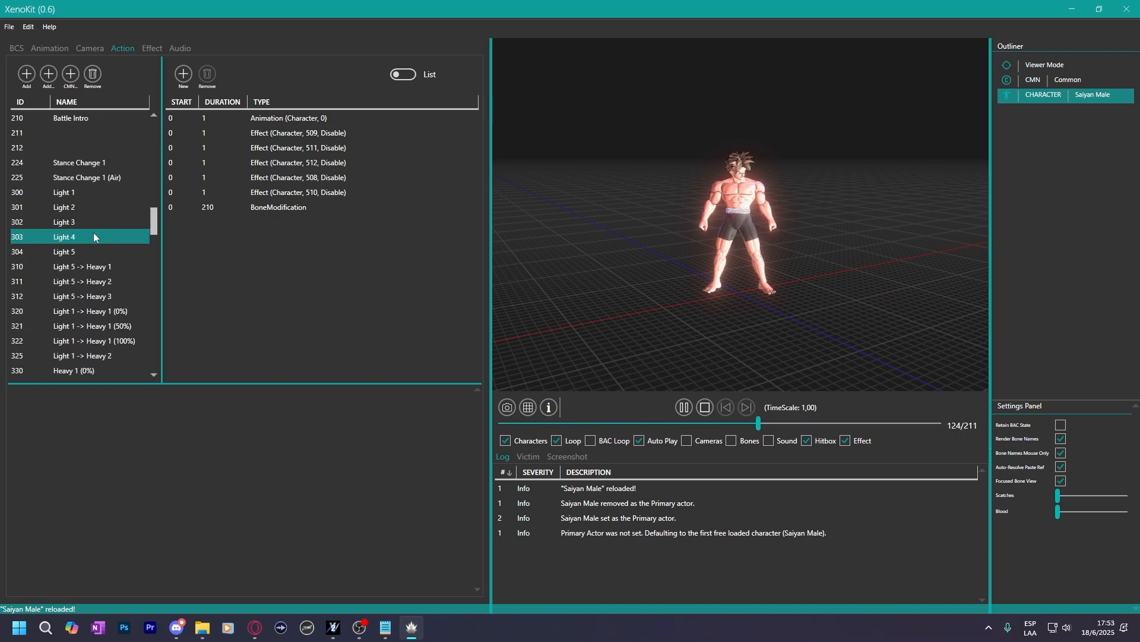
left_click(95, 265)
left_click(95, 278)
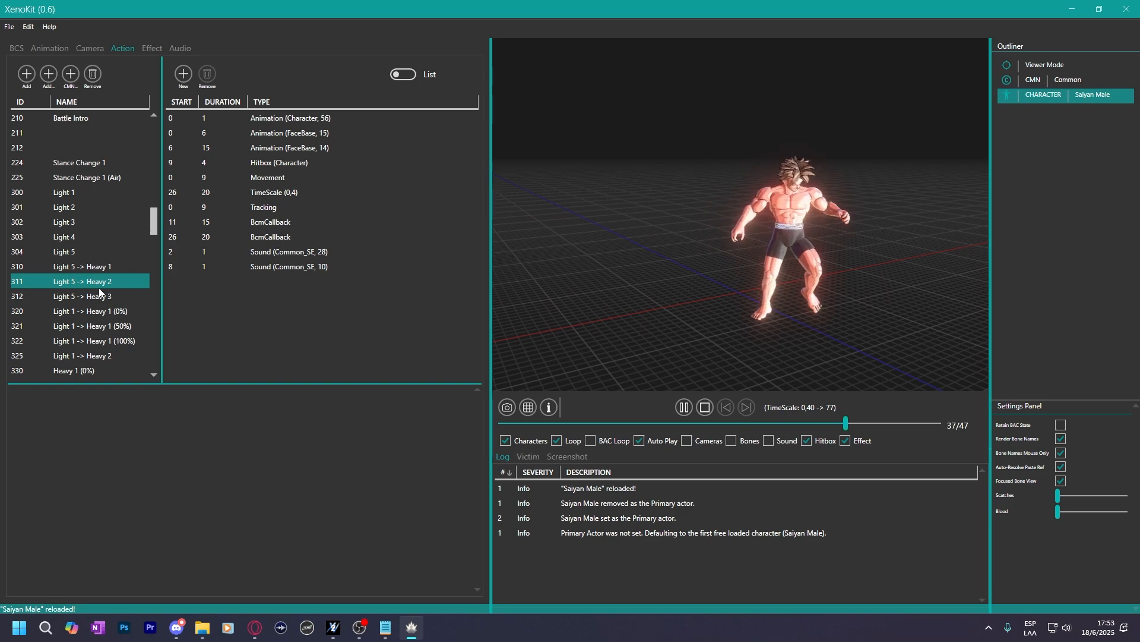
left_click(95, 296)
left_click(85, 309)
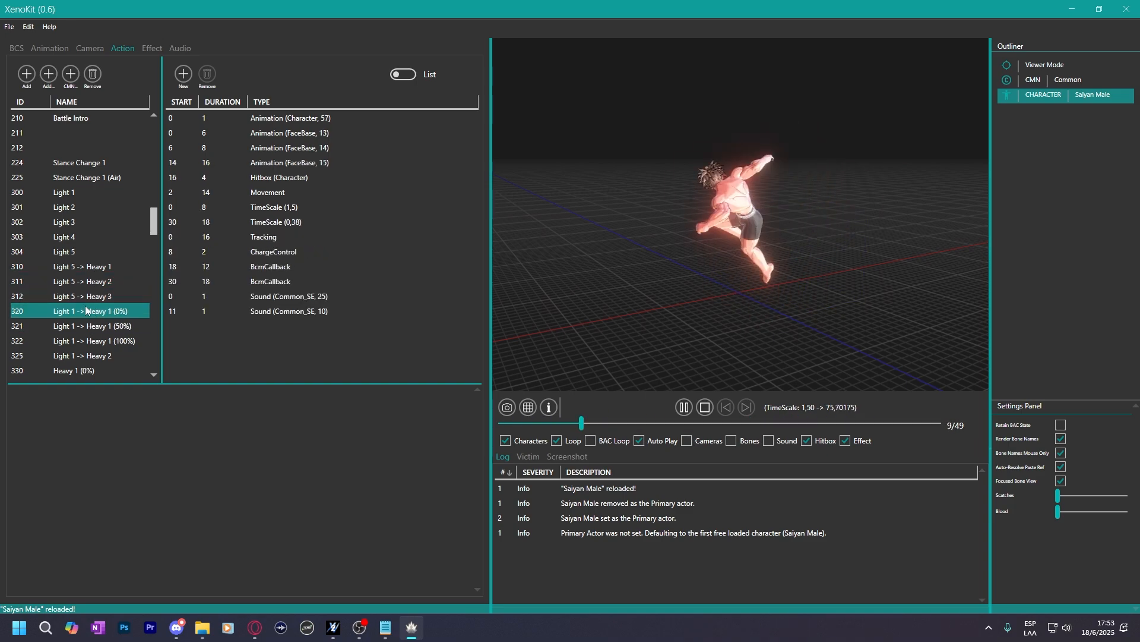
Preview the Heavy 1 (50%) and Light 6 actions further down the action list.
scroll(84, 306, "down", 1)
left_click(84, 307)
scroll(83, 307, "down", 1)
scroll(80, 295, "down", 2)
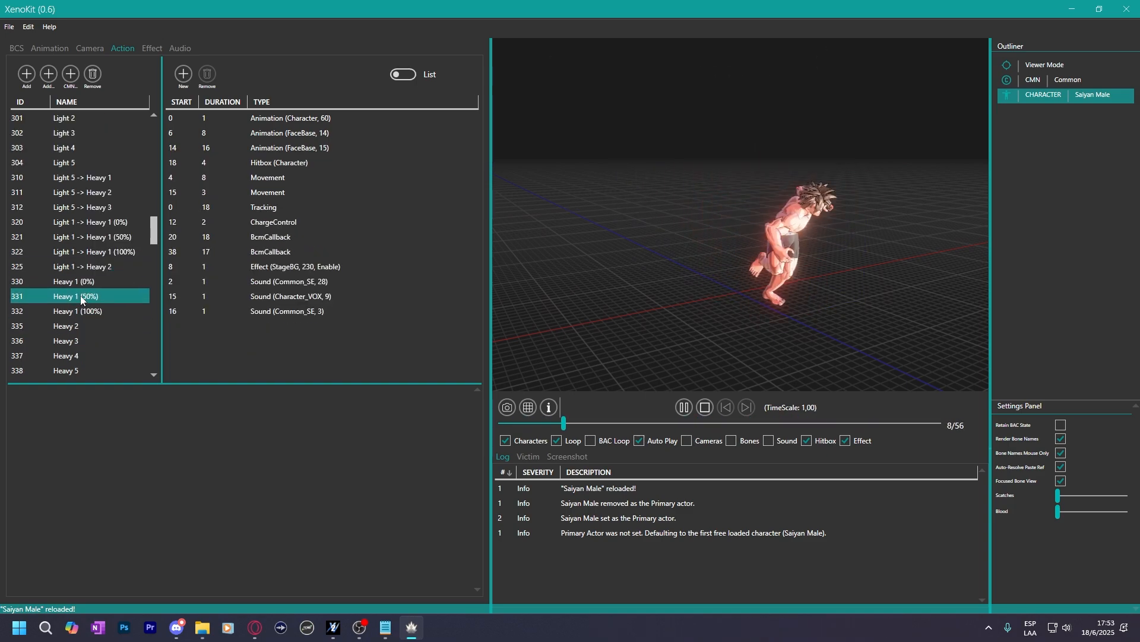
left_click(84, 294)
scroll(83, 292, "down", 1)
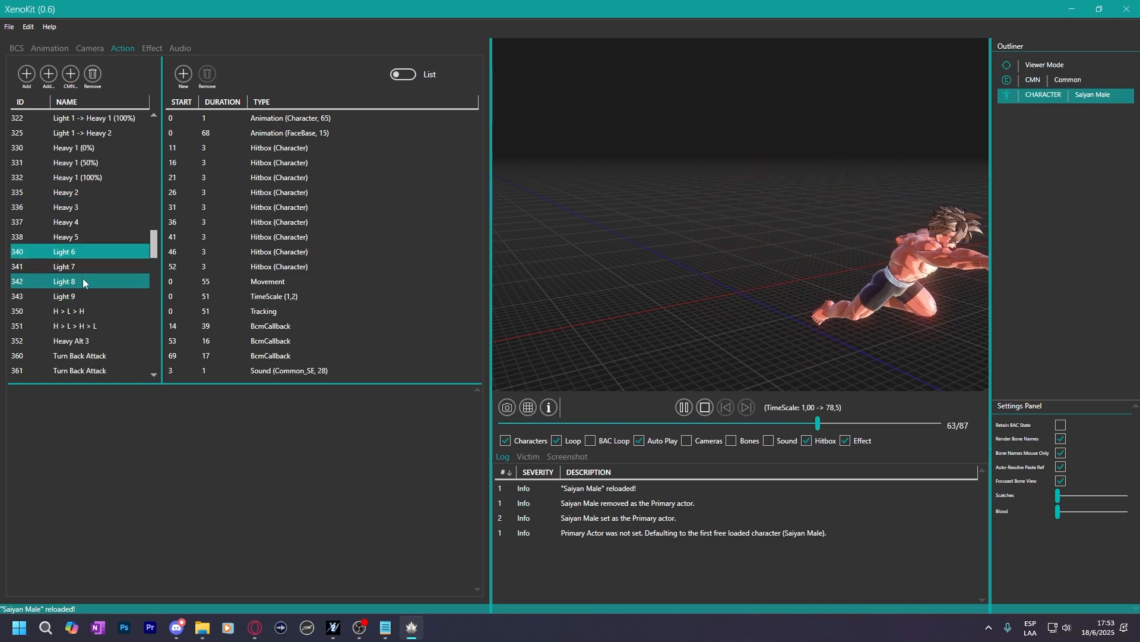
Preview the combo actions Light 8, Light 9 and H > L > H.
left_click(82, 277)
left_click(84, 291)
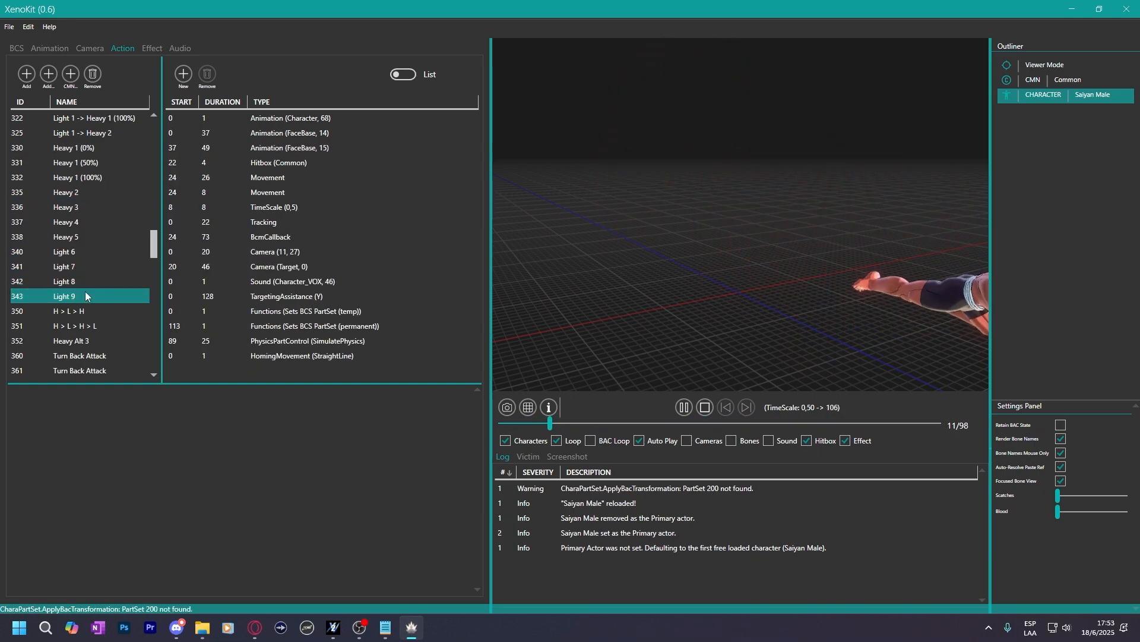
left_click(99, 319)
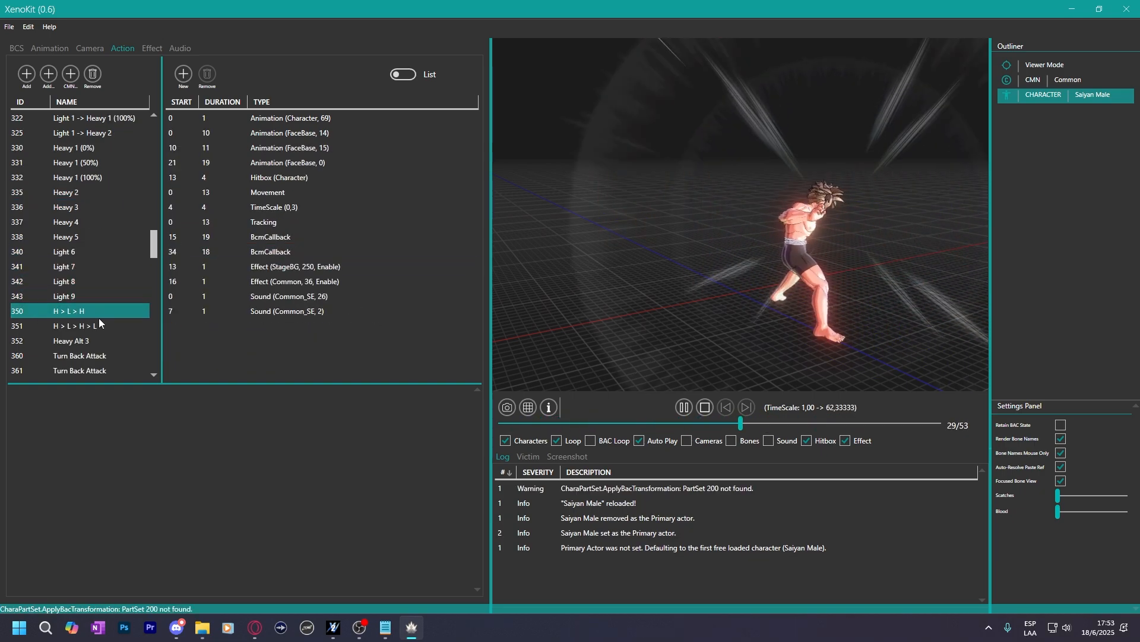
scroll(99, 267, "up", 12)
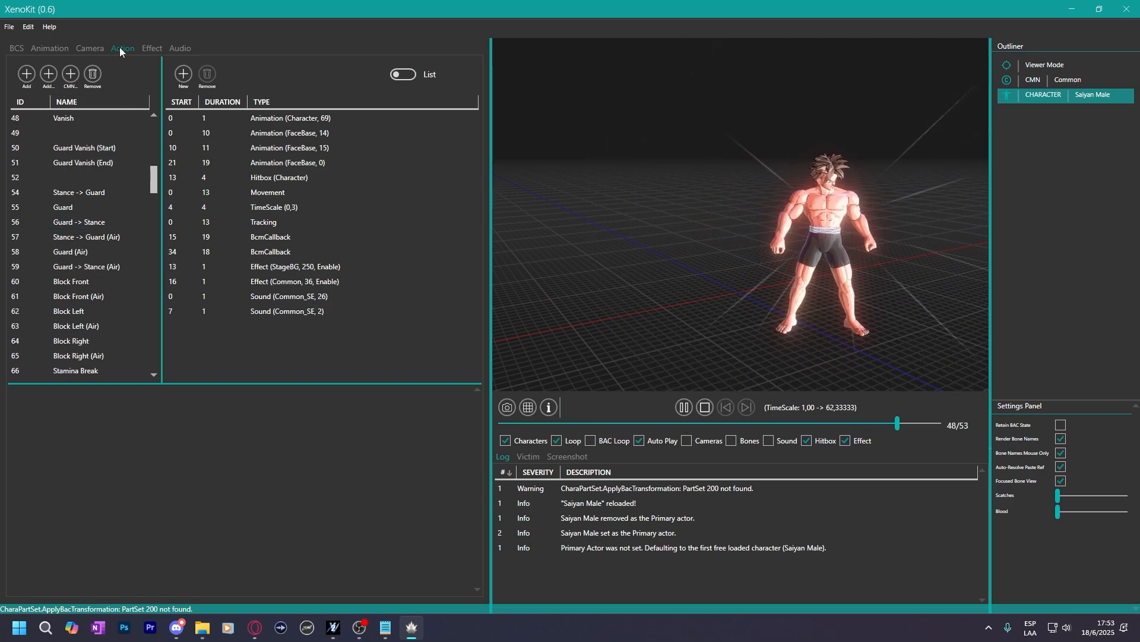
Browse the character's SYM animations, previewing APL_SPA_KTN_C and another animation a little higher in the list.
left_click(58, 48)
scroll(131, 171, "down", 16)
scroll(130, 250, "down", 10)
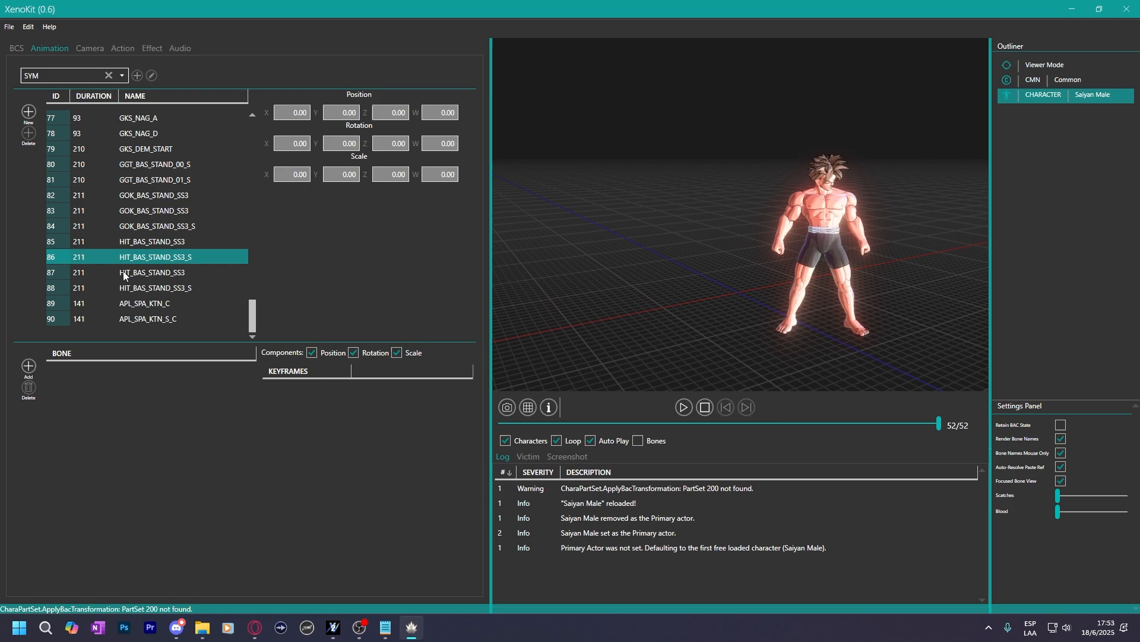
left_click(129, 304)
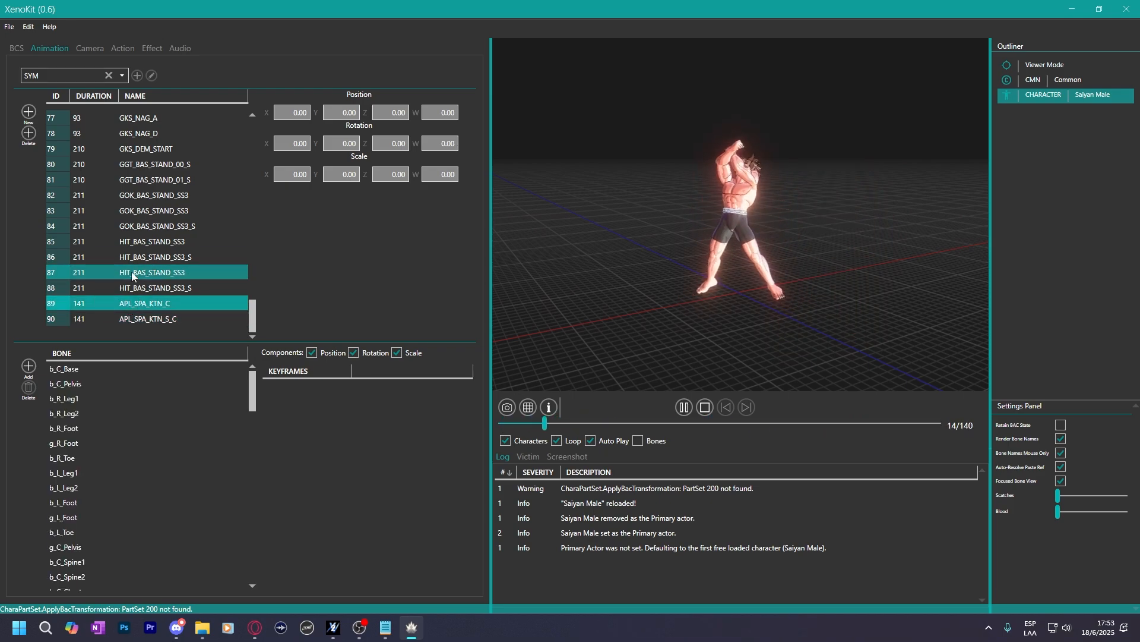
scroll(153, 274, "up", 2)
left_click(152, 254)
scroll(151, 253, "up", 6)
scroll(149, 255, "up", 8)
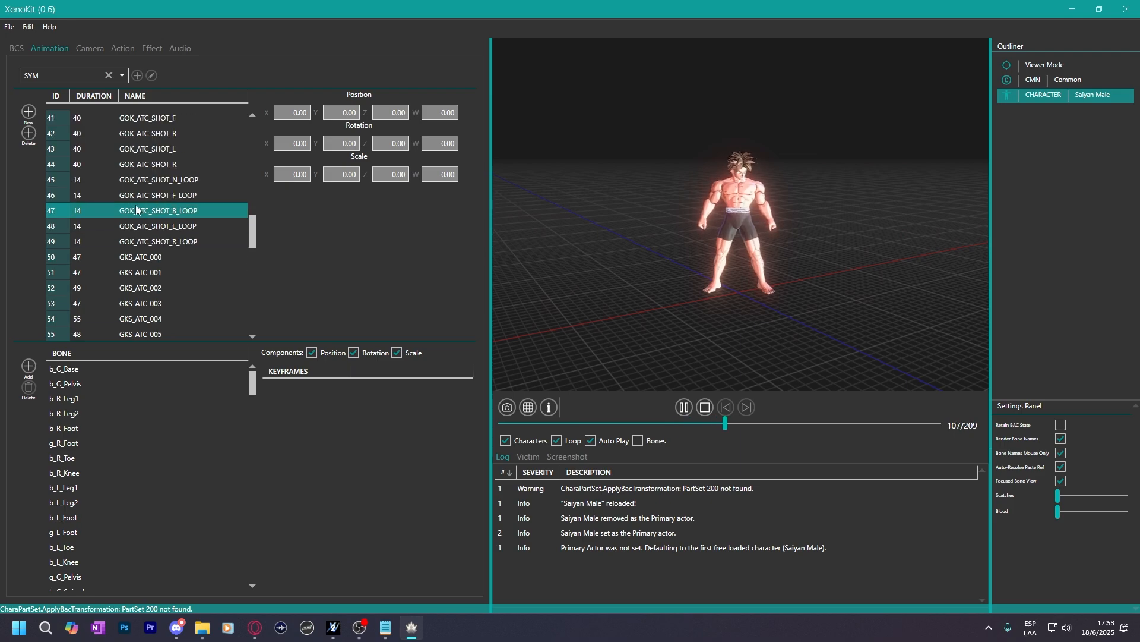
Play the GKS_CAM_START camera and combine it with the character's GKS_BAS_STAND animation.
left_click(92, 49)
left_click(141, 122)
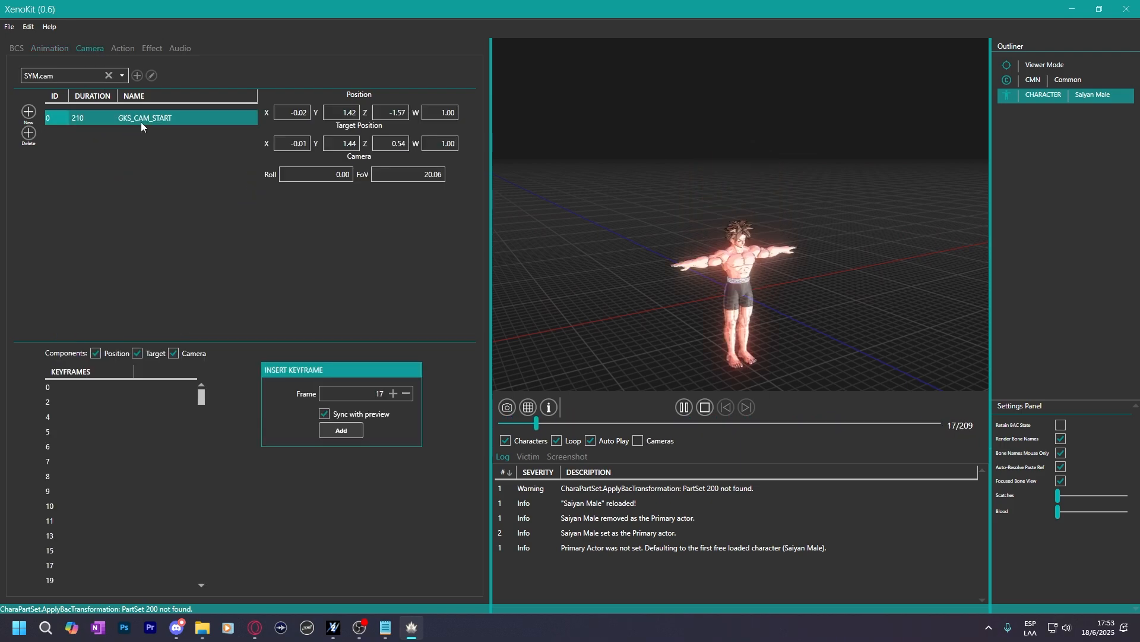
left_click(50, 48)
scroll(216, 215, "up", 10)
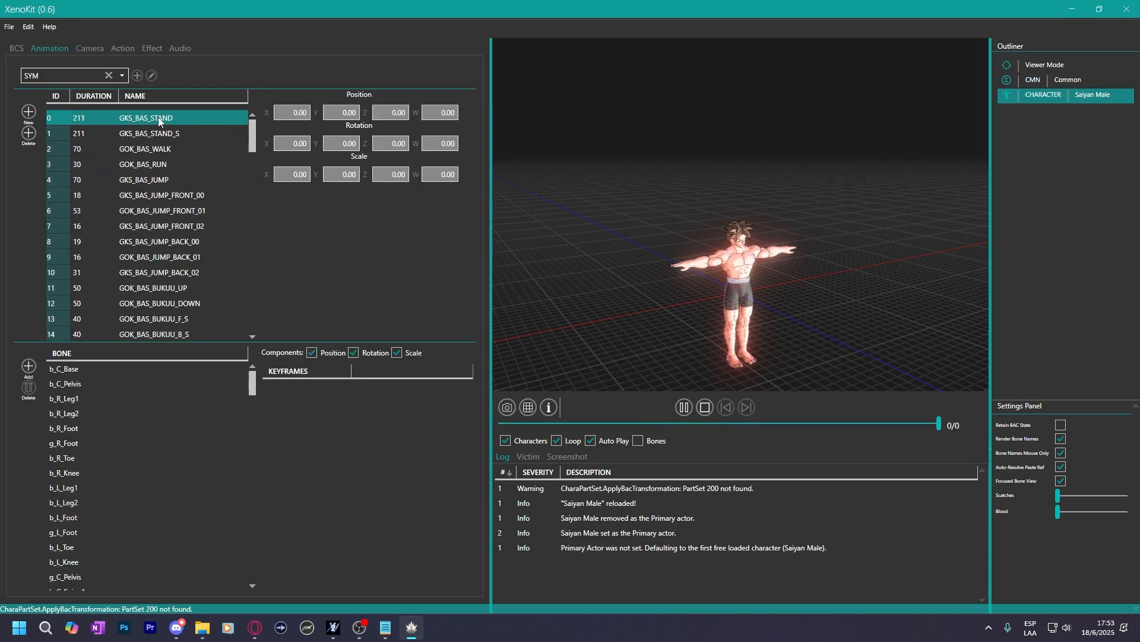
left_click(159, 119)
left_click(89, 48)
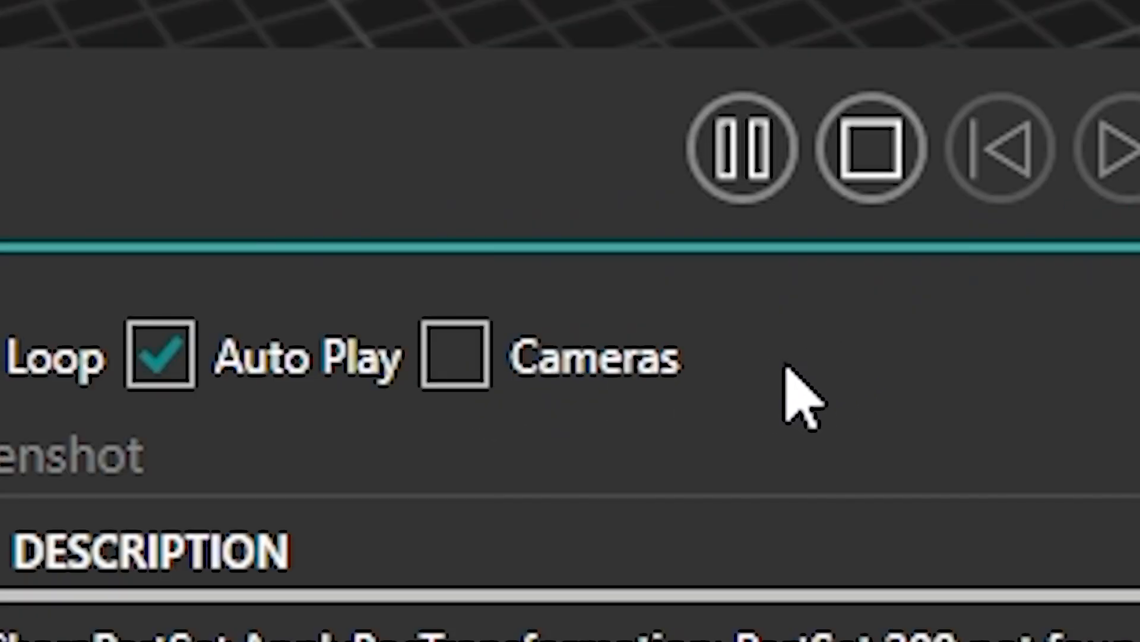
Enable Cameras for the viewport playback and replay GKS_CAM_START from the first frame.
left_click(638, 441)
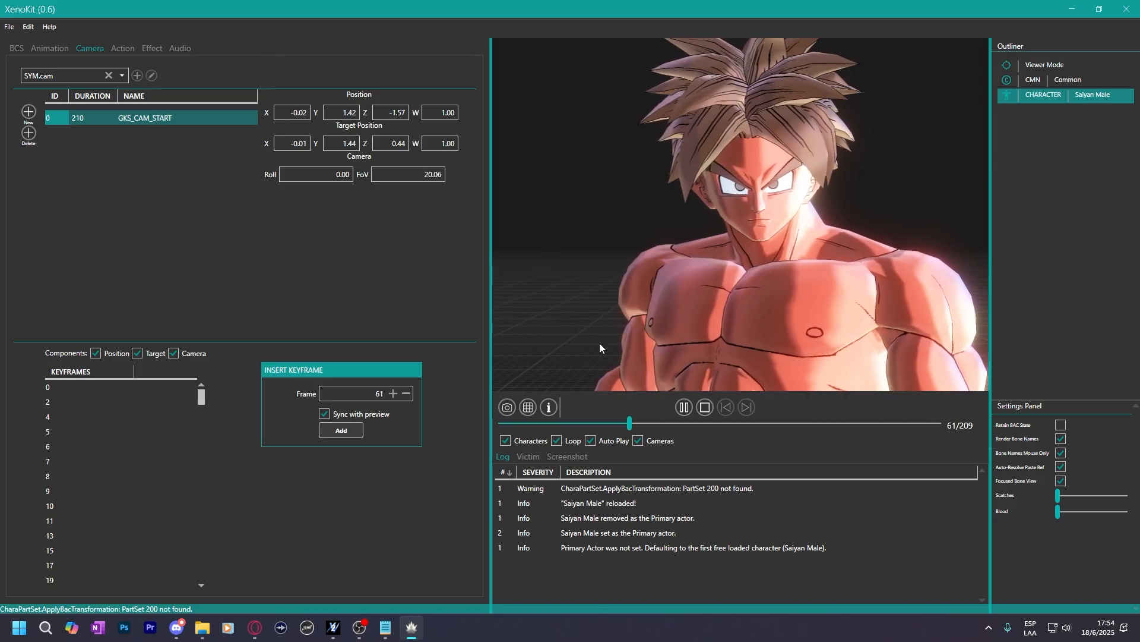
left_click(705, 407)
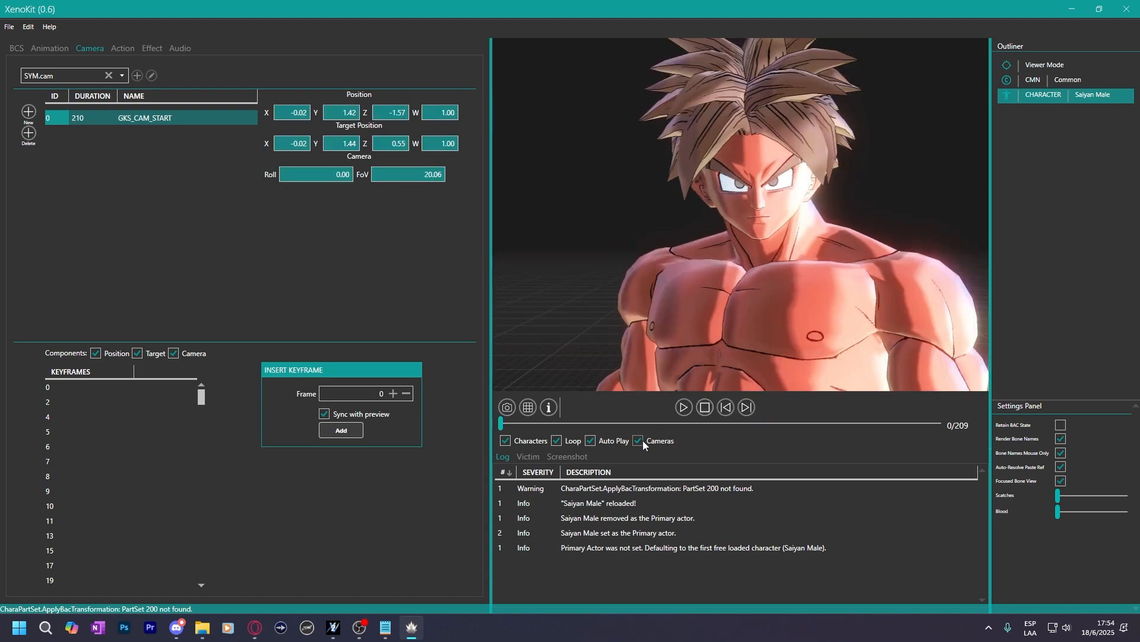
left_click(684, 409)
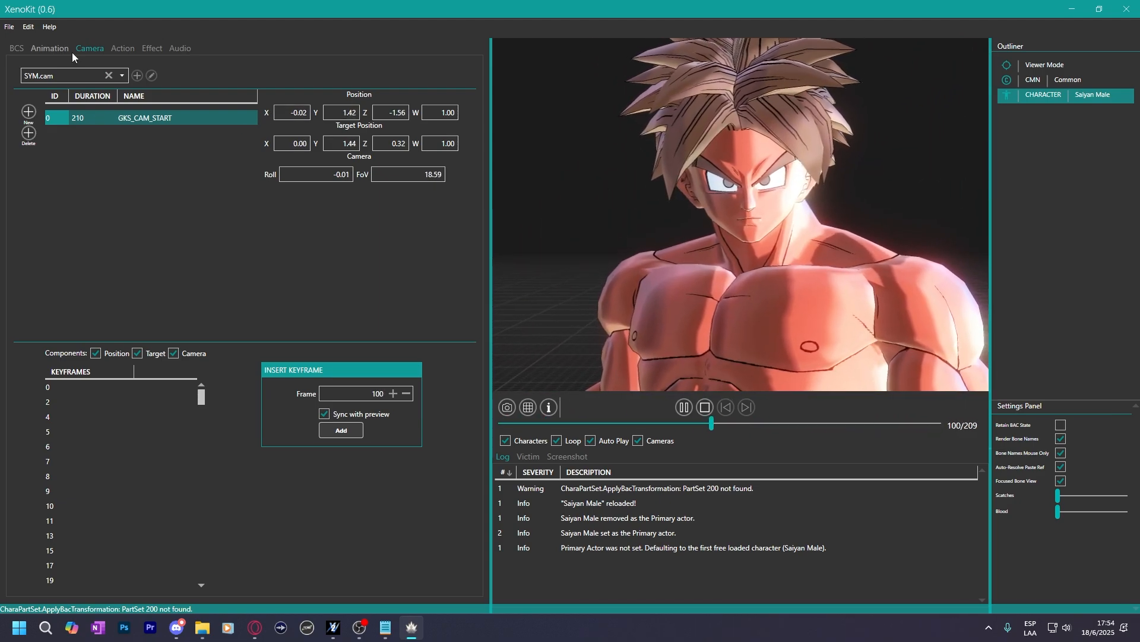
Play the GKS_DEM_START animation and replay it from the start through the GKS_CAM_START camera.
left_click(57, 48)
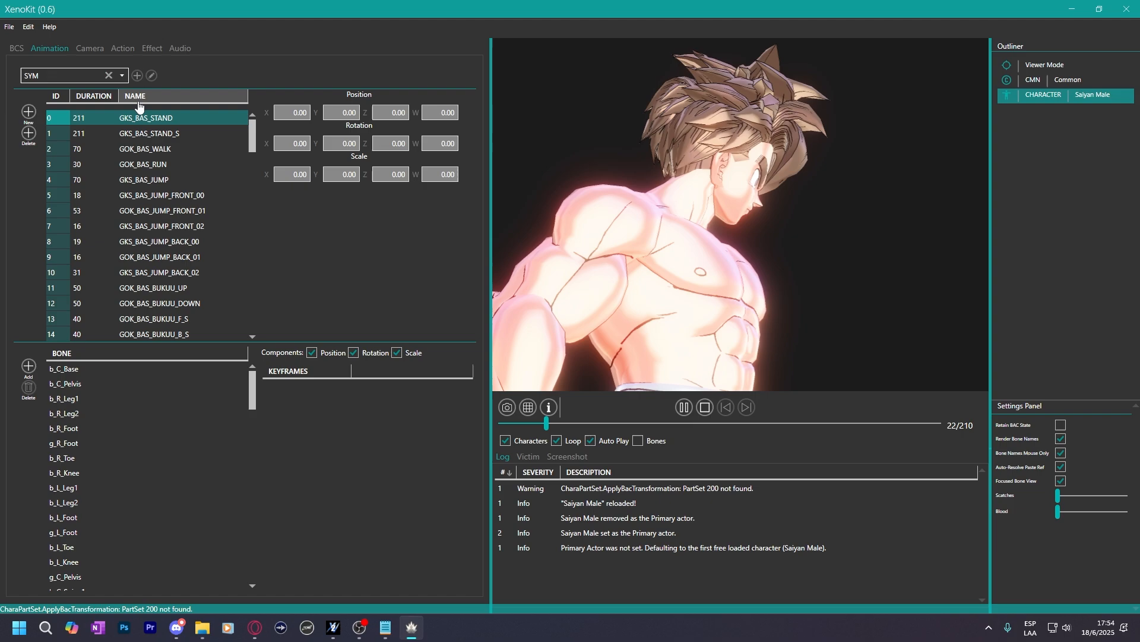
scroll(173, 202, "down", 9)
scroll(171, 222, "down", 14)
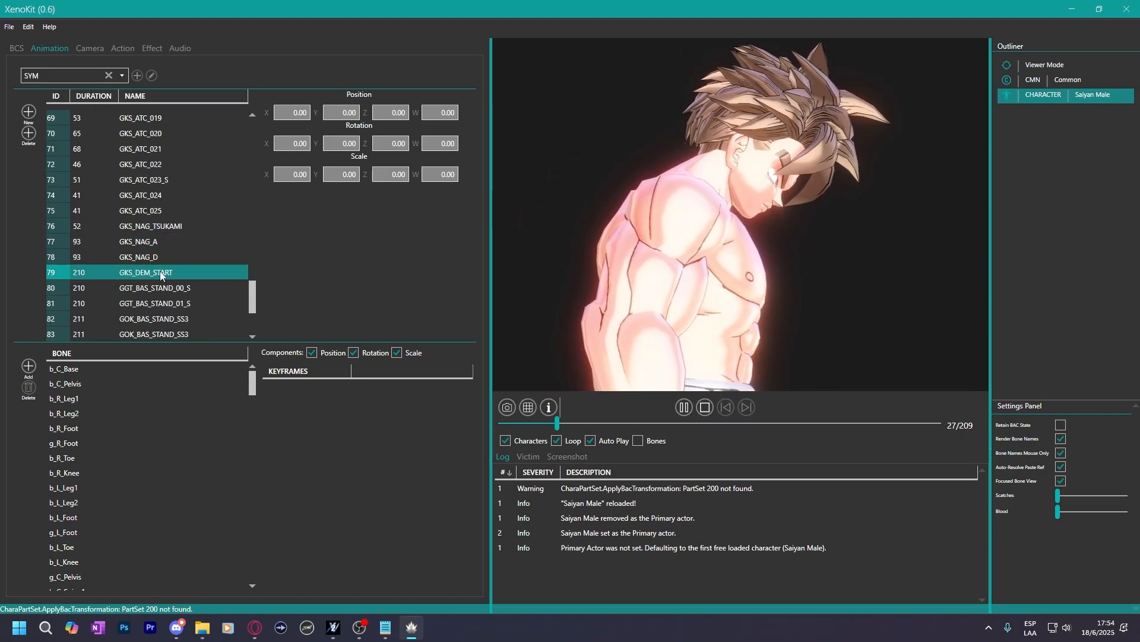
left_click(160, 272)
left_click(91, 48)
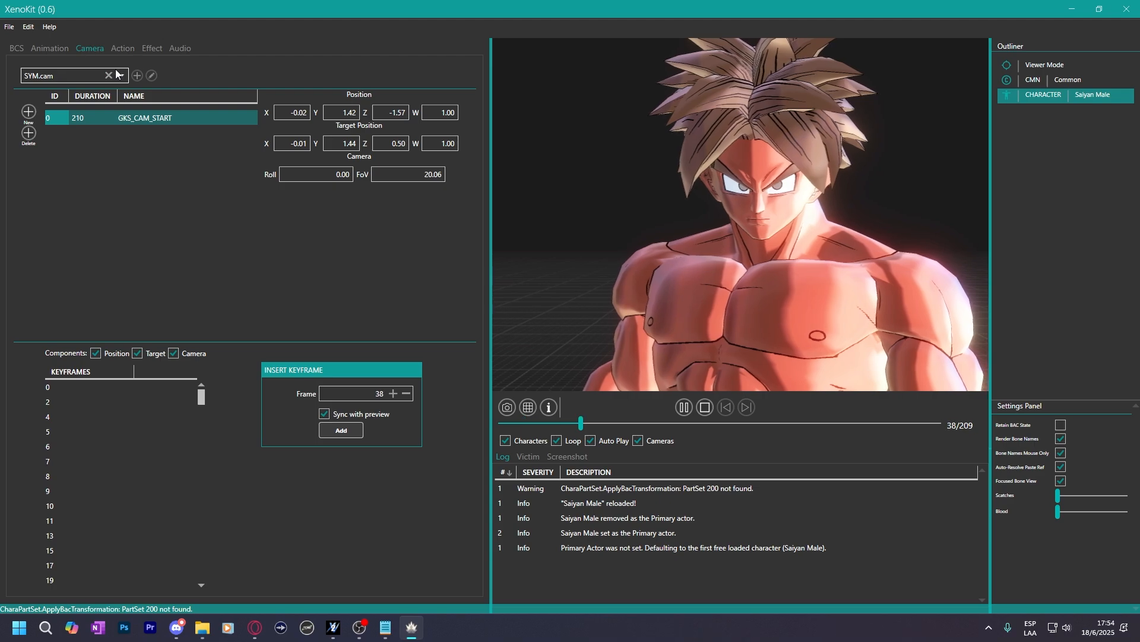
left_click(707, 409)
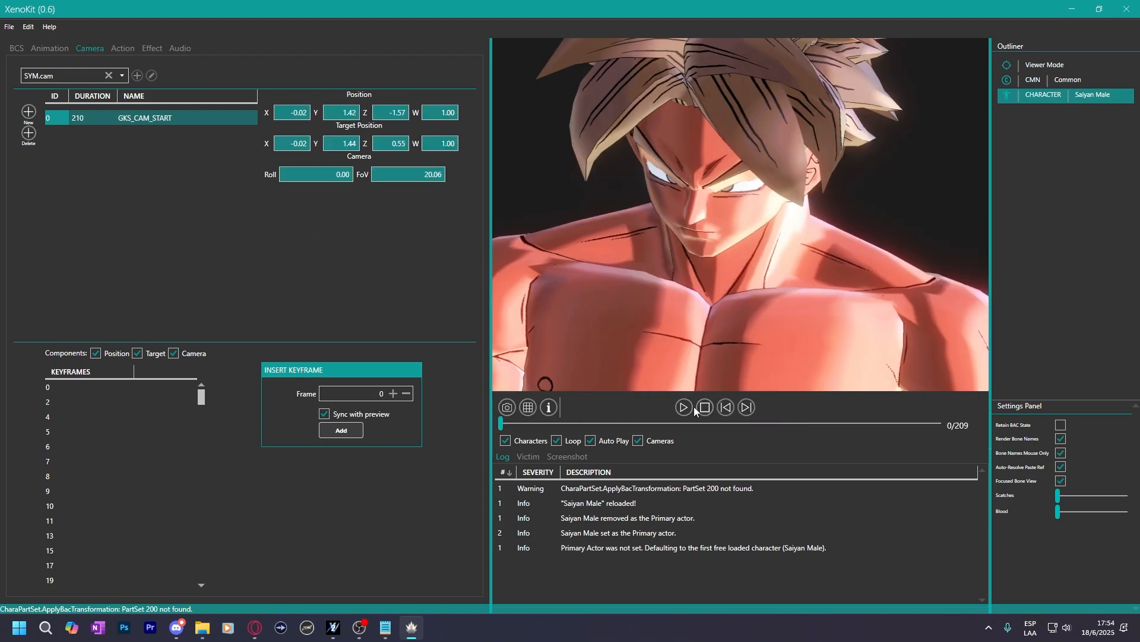
left_click(684, 409)
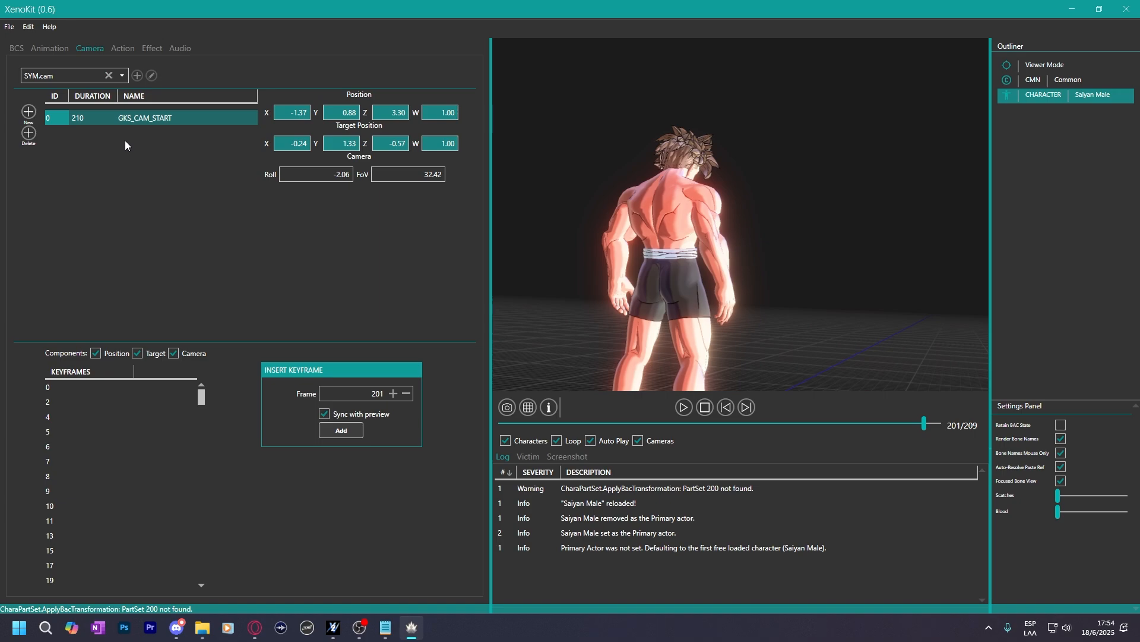
Examine the editing options available for the GKS_CAM_START camera without applying any.
left_click(117, 118)
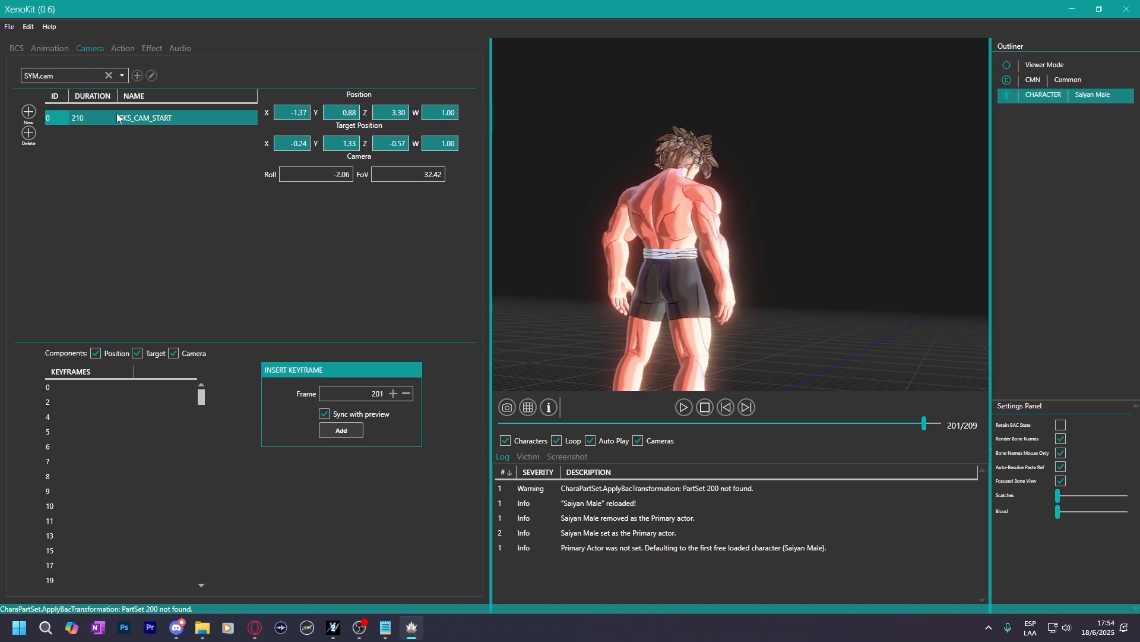
right_click(133, 116)
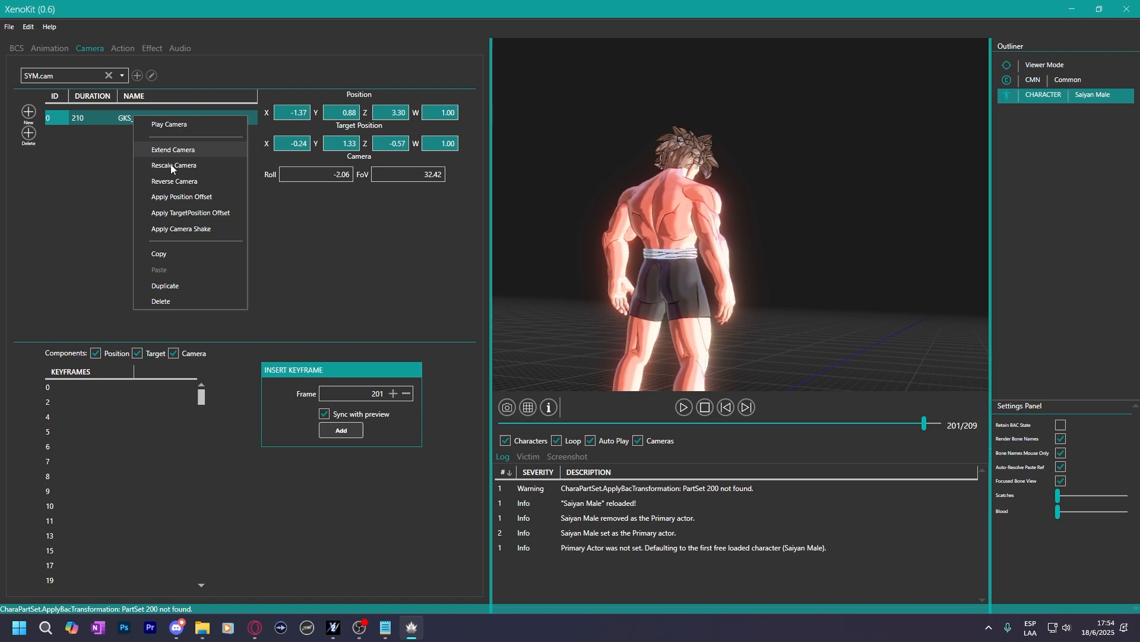
left_click(82, 223)
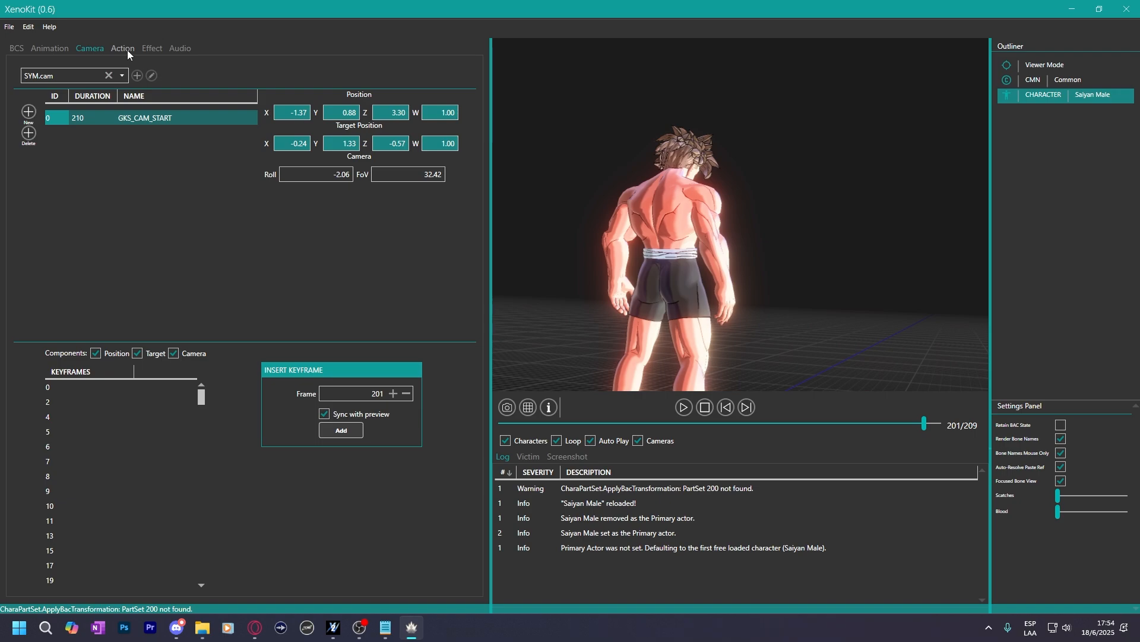
Return to the character's action list and preview the Stance action from the front.
left_click(122, 48)
scroll(130, 170, "up", 10)
left_click(102, 120)
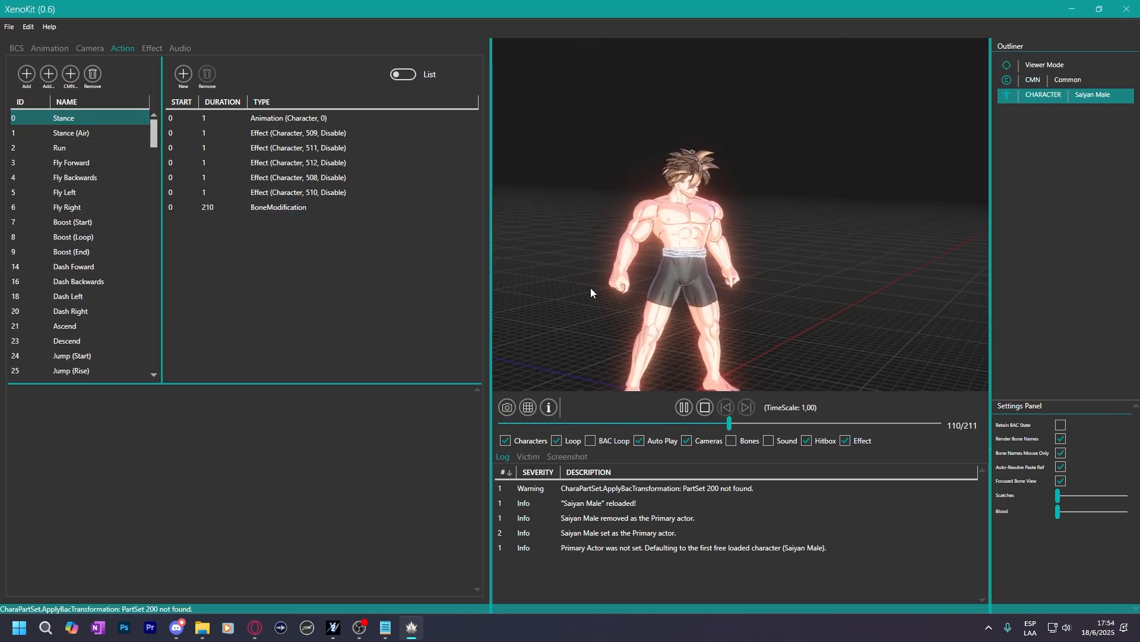
left_click_drag(590, 288, 729, 269)
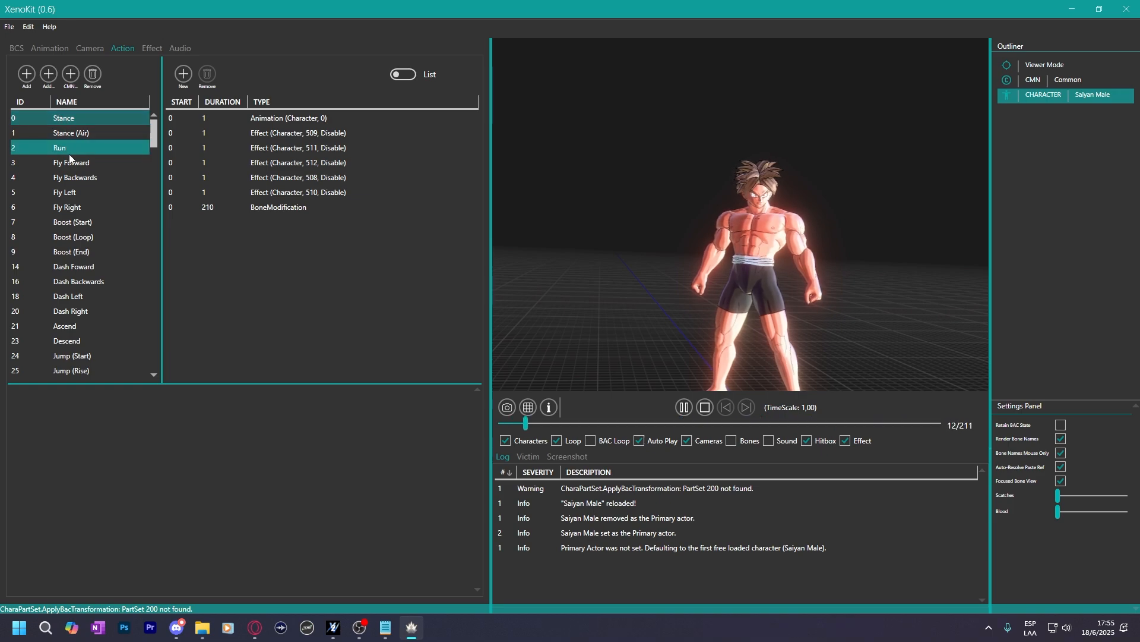
Preview the guarding and blocking actions, including Guard, Block Left, Block Front and Block Right.
scroll(83, 178, "down", 10)
left_click(98, 196)
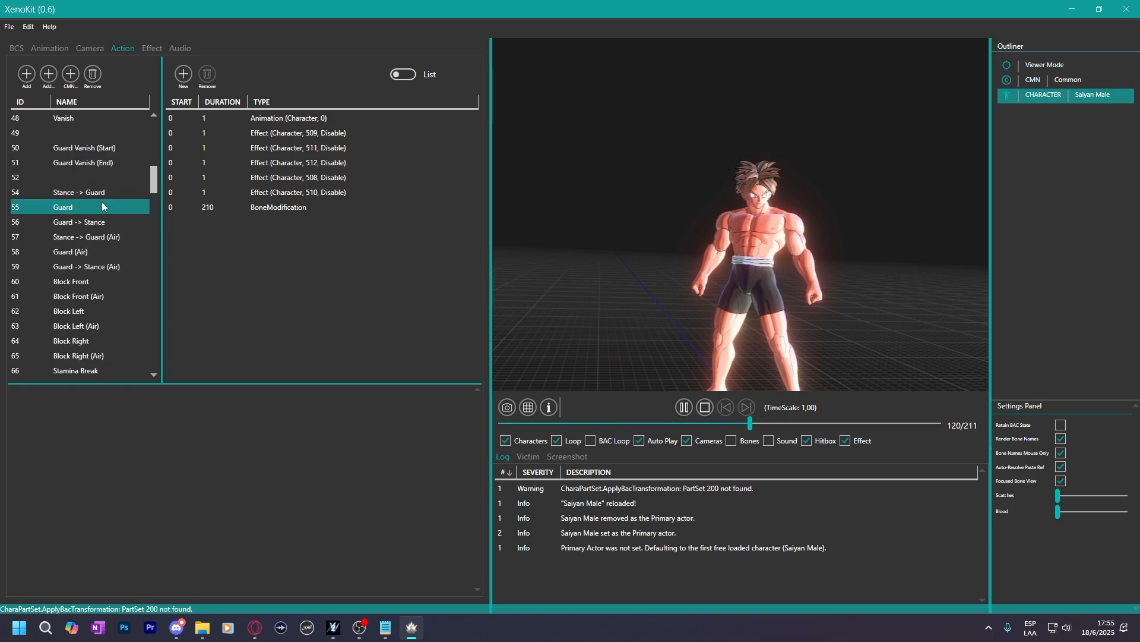
left_click(92, 206)
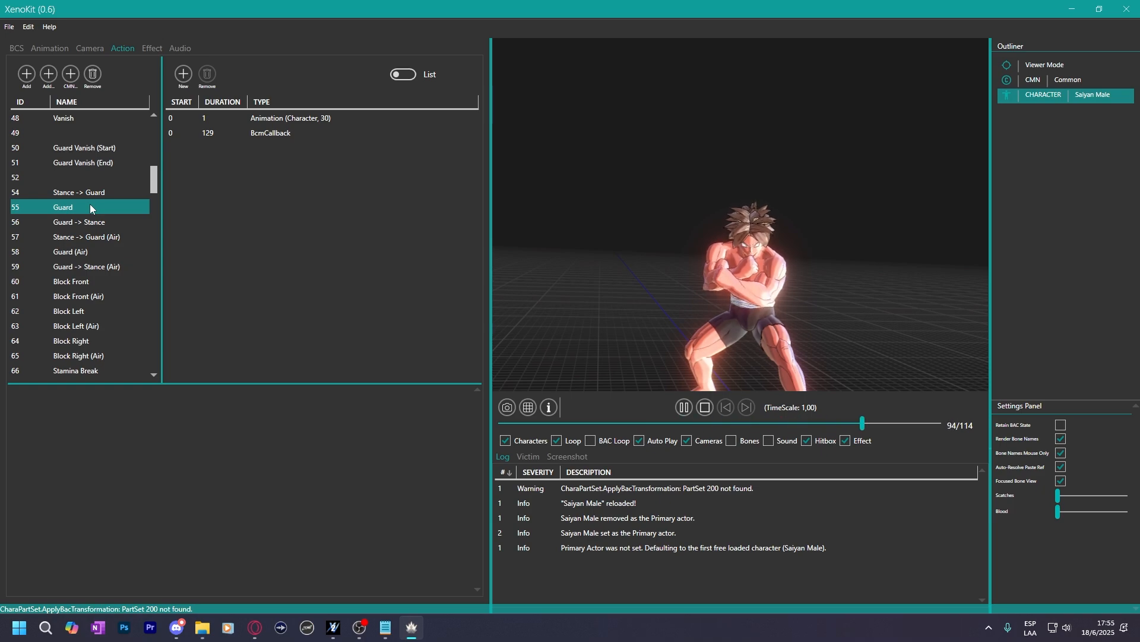
scroll(98, 214, "down", 2)
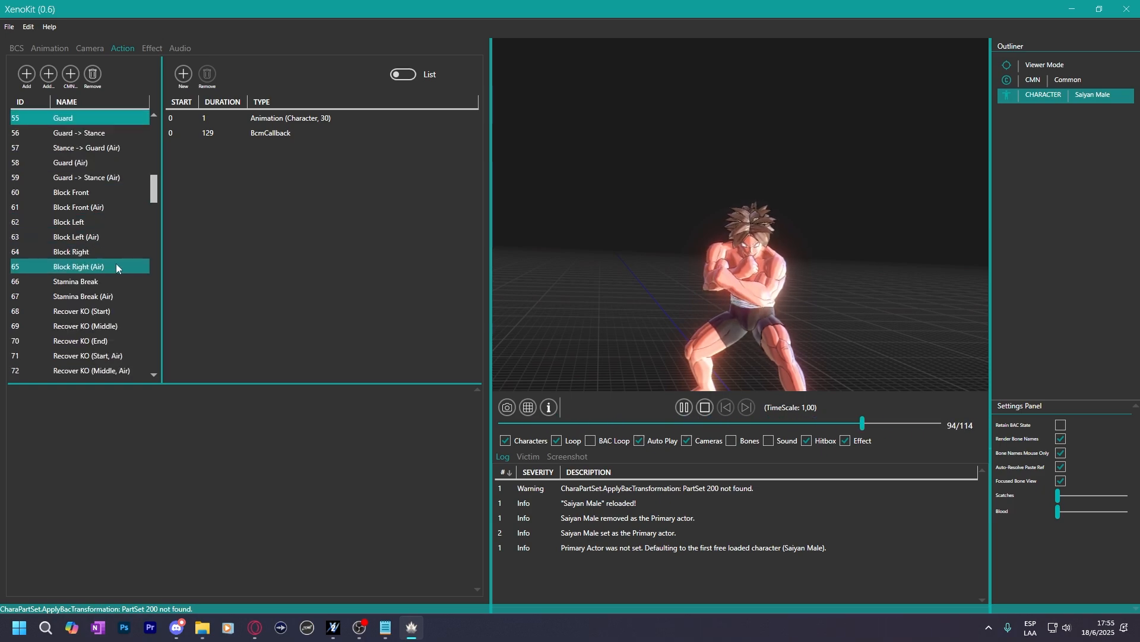
left_click(106, 226)
left_click(97, 191)
left_click(95, 148)
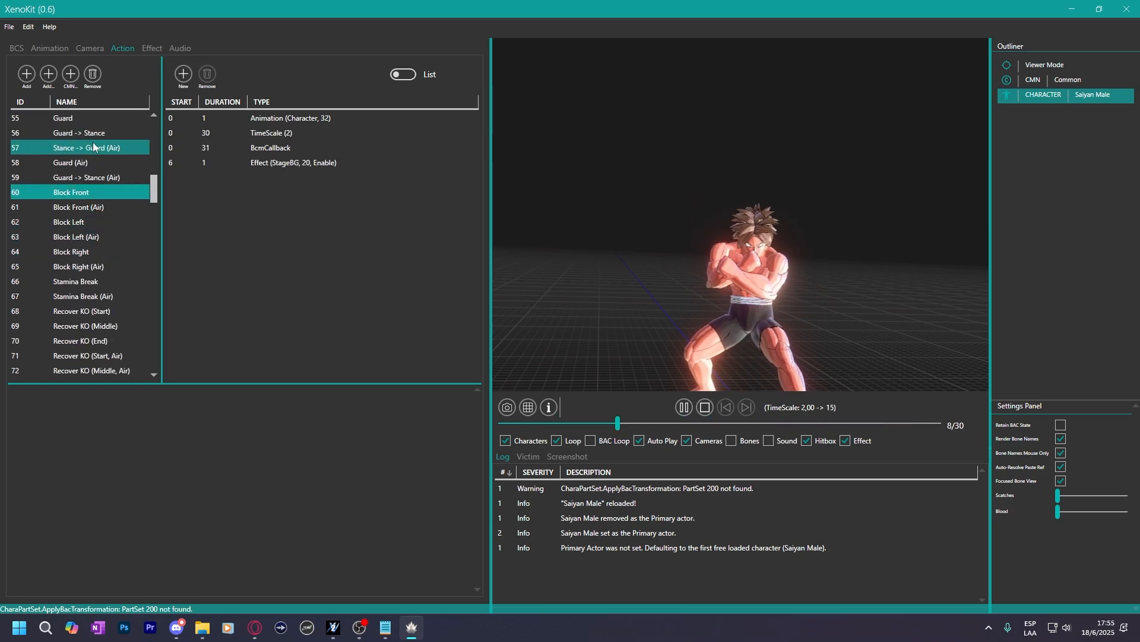
left_click(100, 250)
Preview a Recover KO action and compare Floating Angled Stance 1 with Floating Angled Stance 2.
scroll(100, 251, "down", 2)
left_click(99, 252)
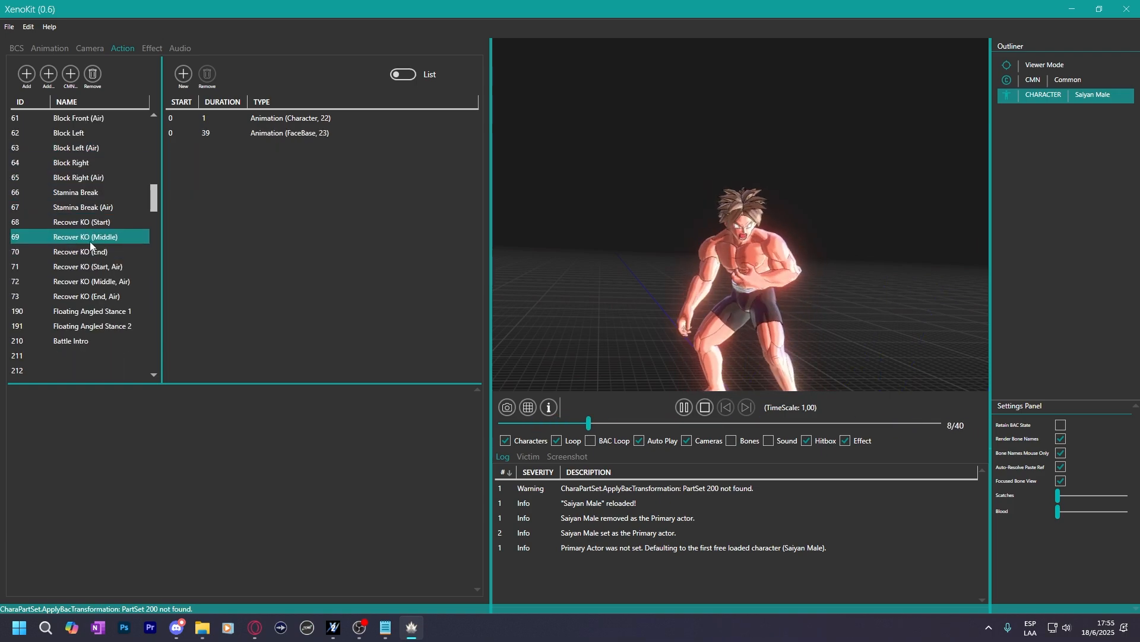
left_click(92, 310)
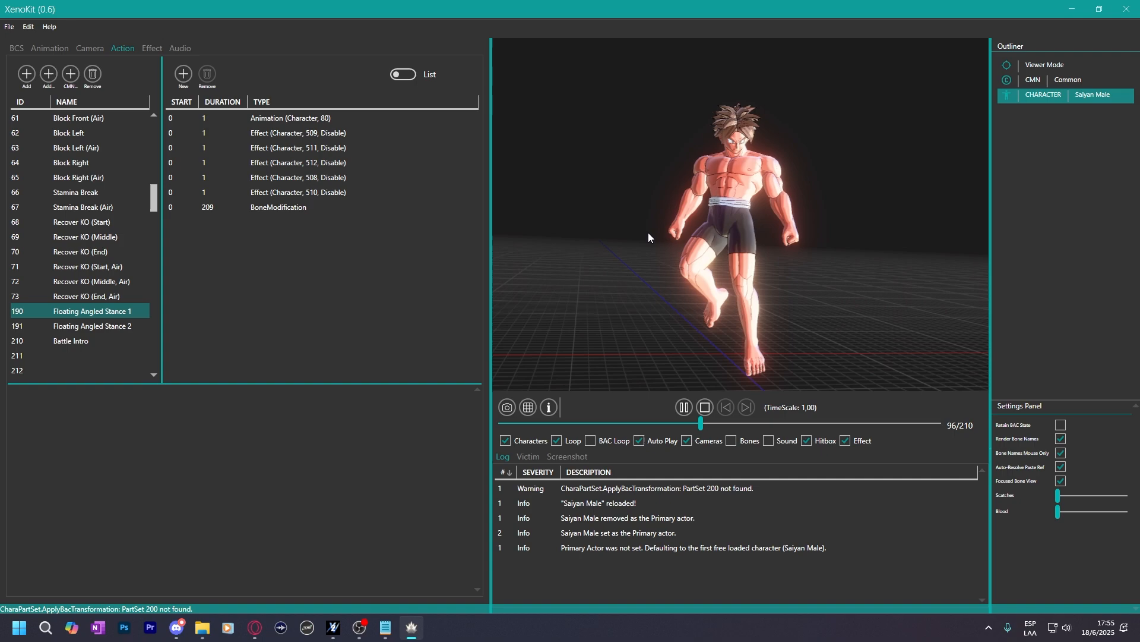
left_click(108, 324)
left_click(92, 313)
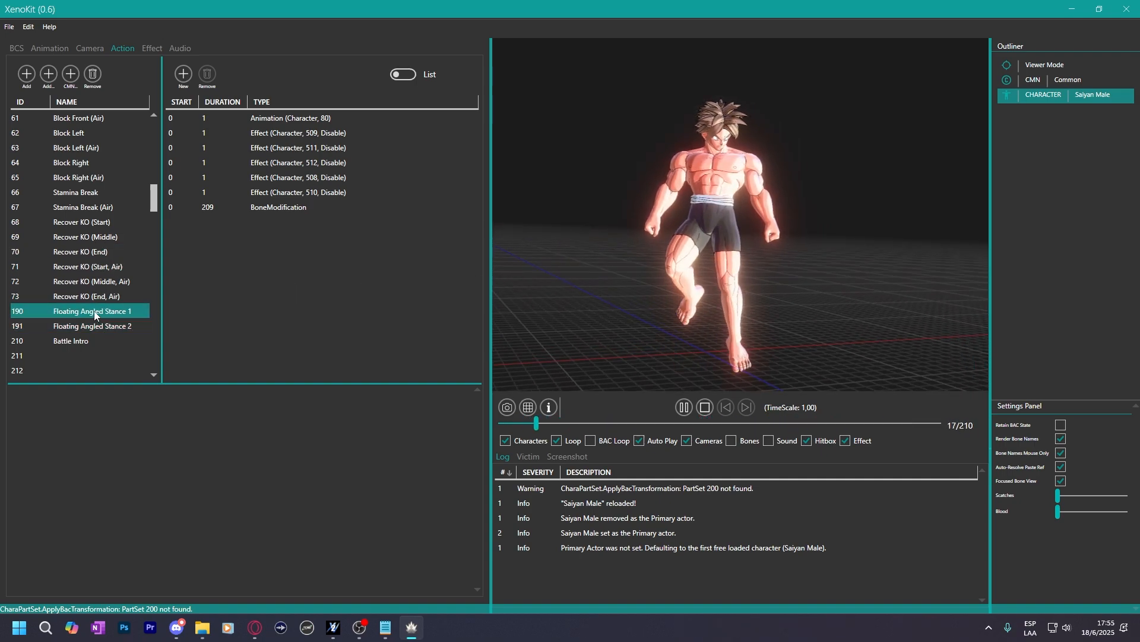
Play the Battle Intro action with Cameras on and off, re-enable Cameras and stop playback at the first frame.
scroll(89, 315, "down", 1)
left_click(74, 302)
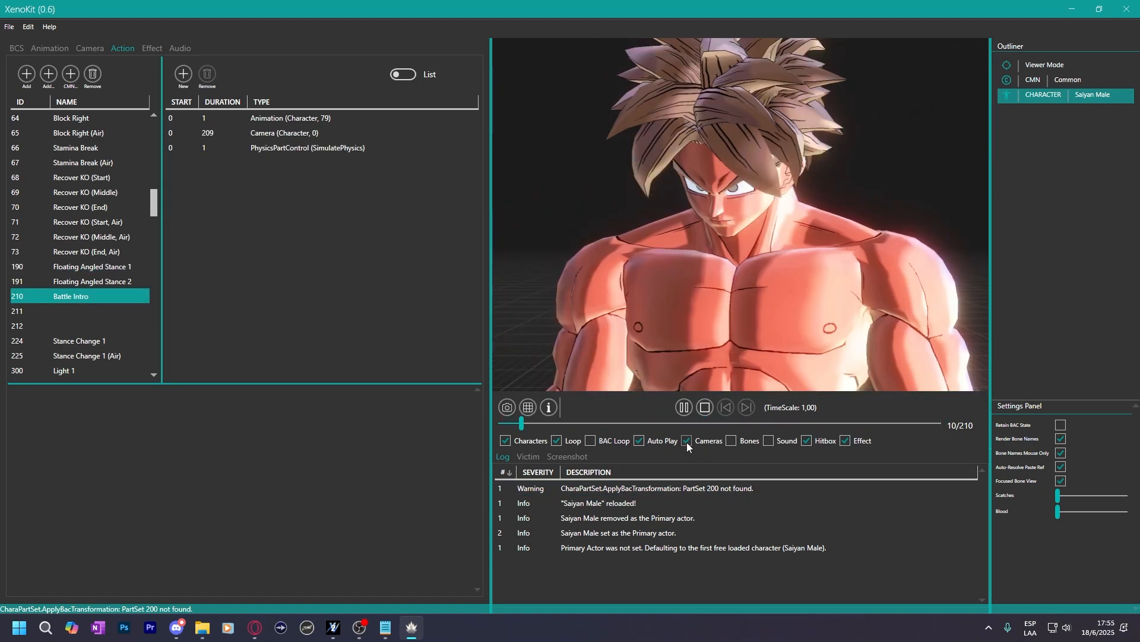
left_click(687, 441)
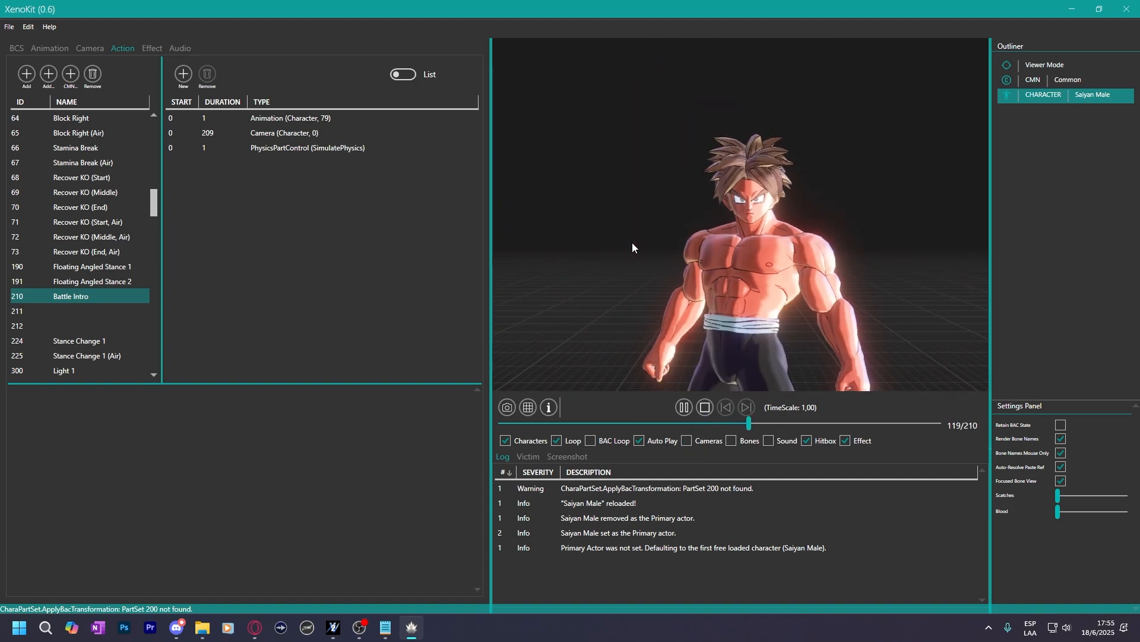
left_click_drag(646, 280, 675, 273)
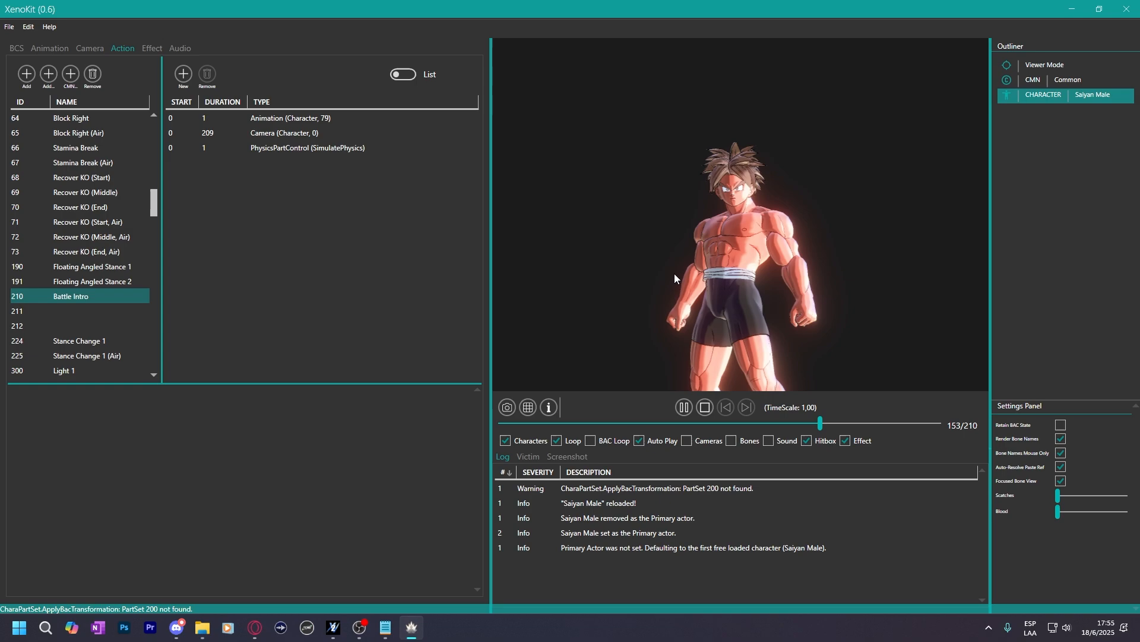
left_click(687, 442)
left_click(705, 407)
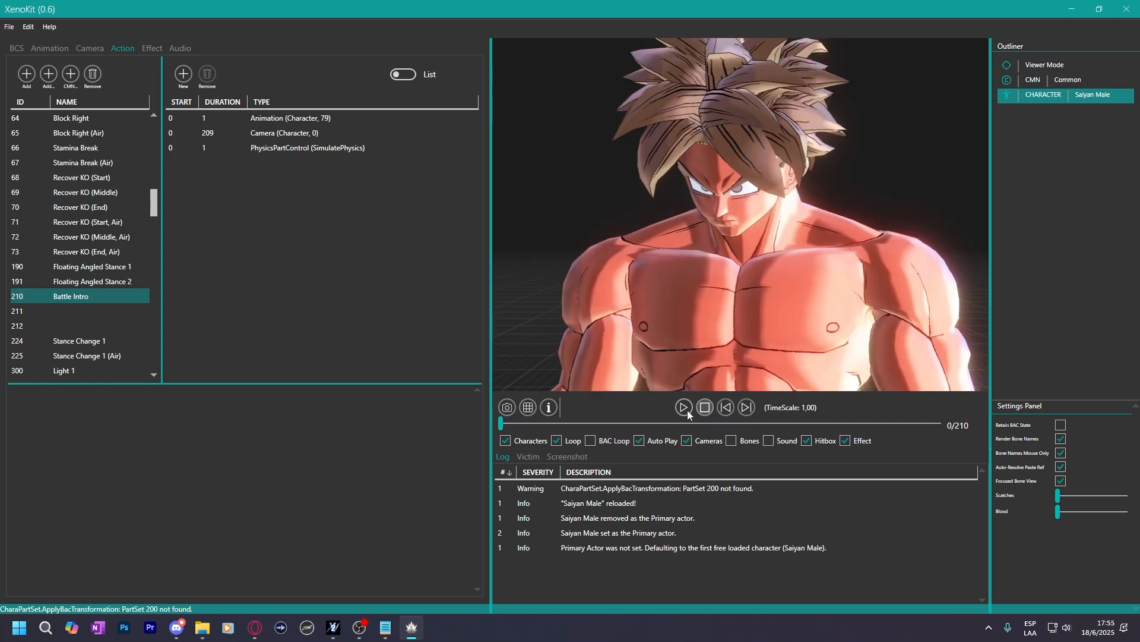
Replay the Battle Intro action with its camera and inspect the stopped pose, replaying it with Cameras disabled and Sound enabled.
left_click(686, 408)
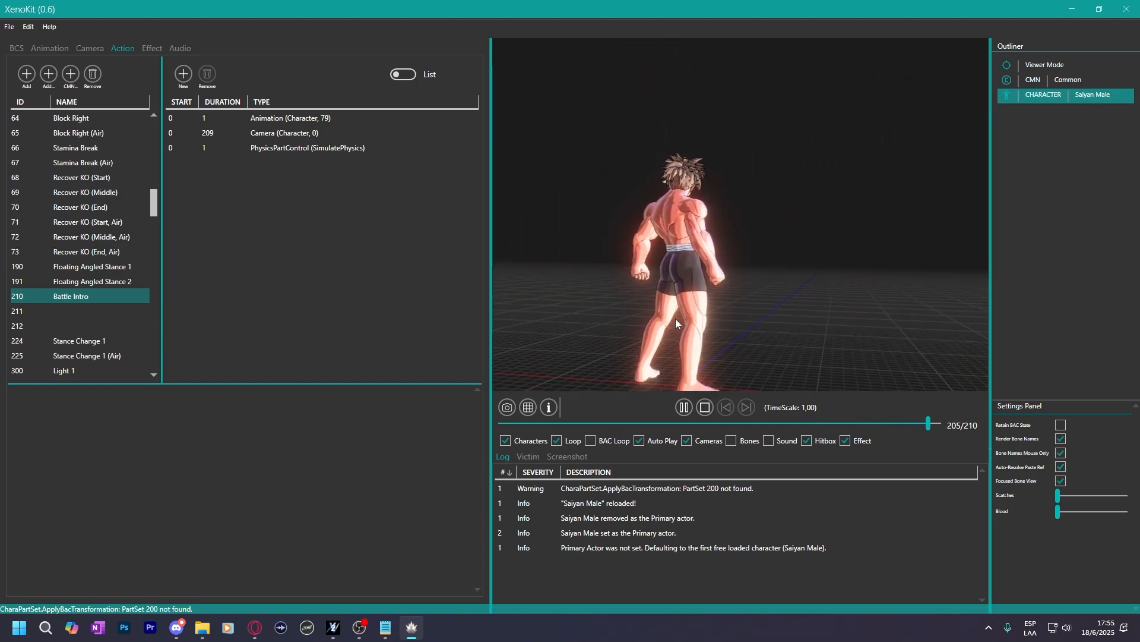
left_click(705, 407)
scroll(700, 318, "down", 5)
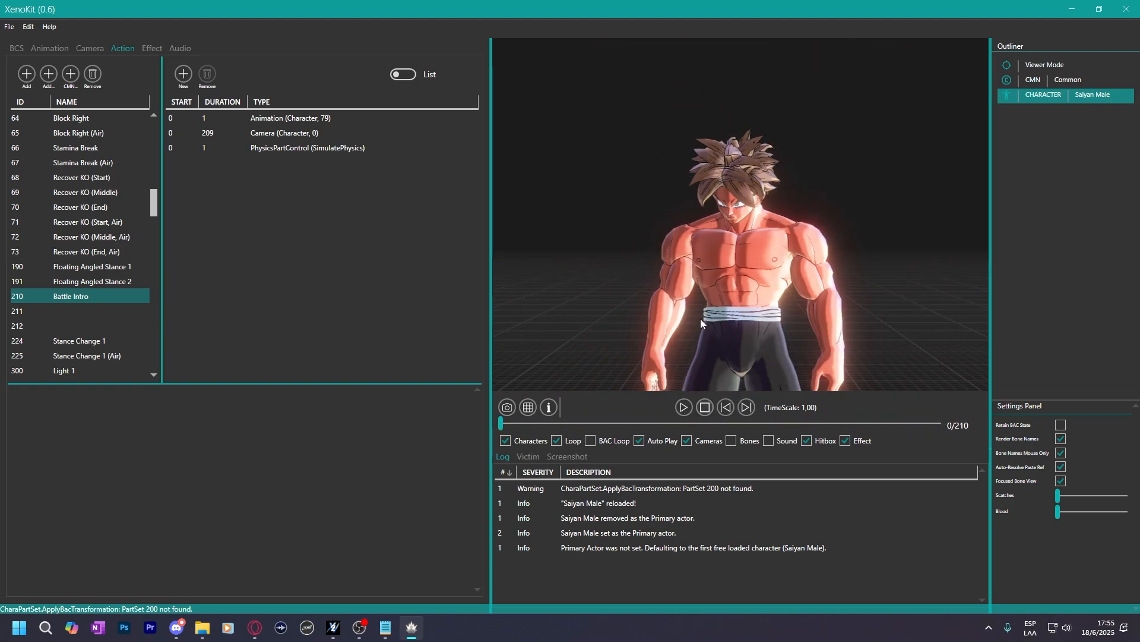
left_click_drag(700, 319, 668, 310)
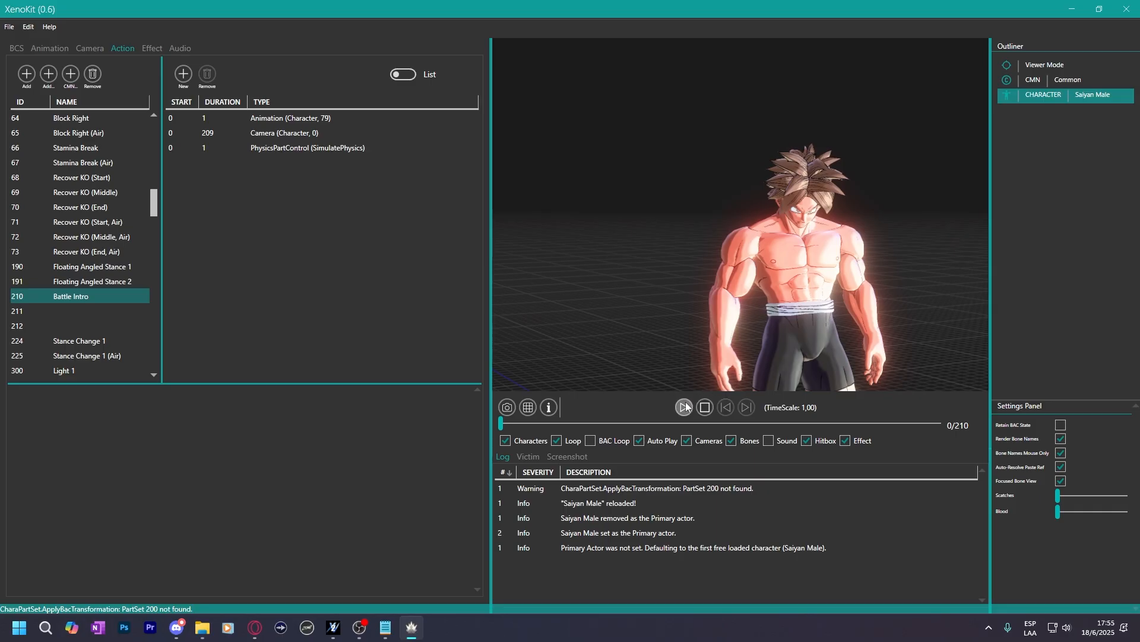
left_click(685, 407)
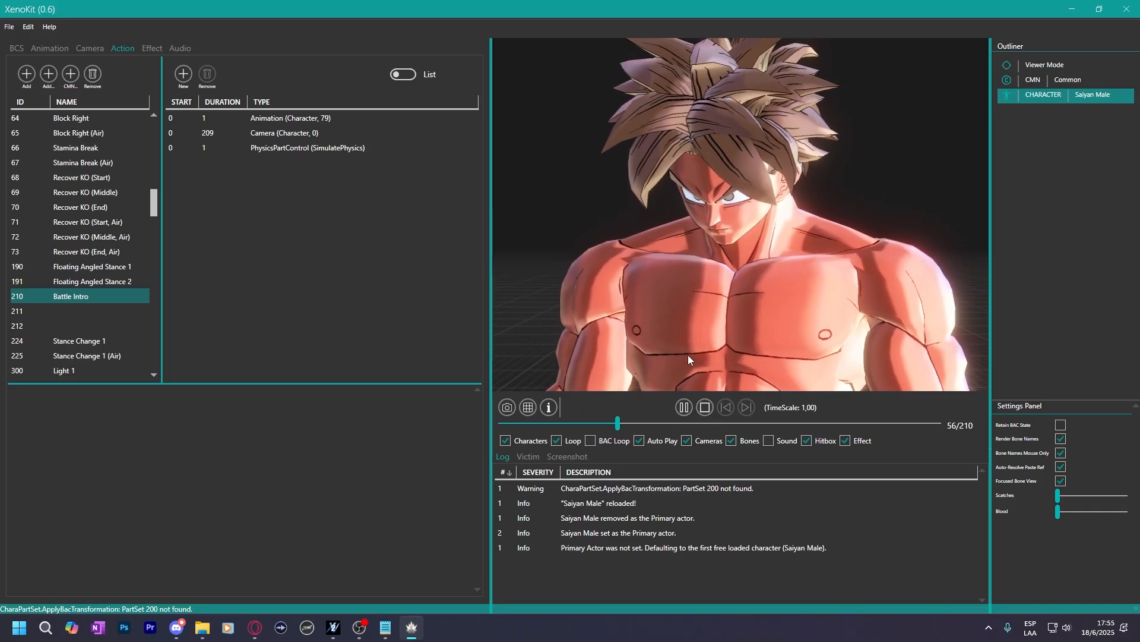
left_click(687, 440)
left_click(705, 407)
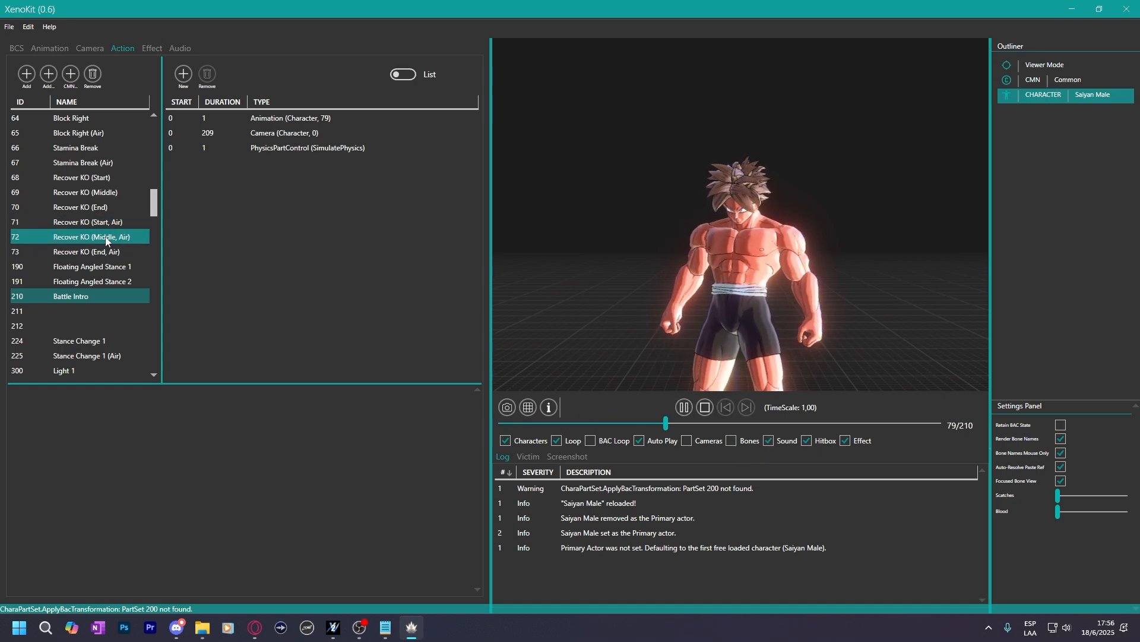
Preview the light attack actions in order from Light 1 through Light 5.
scroll(105, 238, "down", 4)
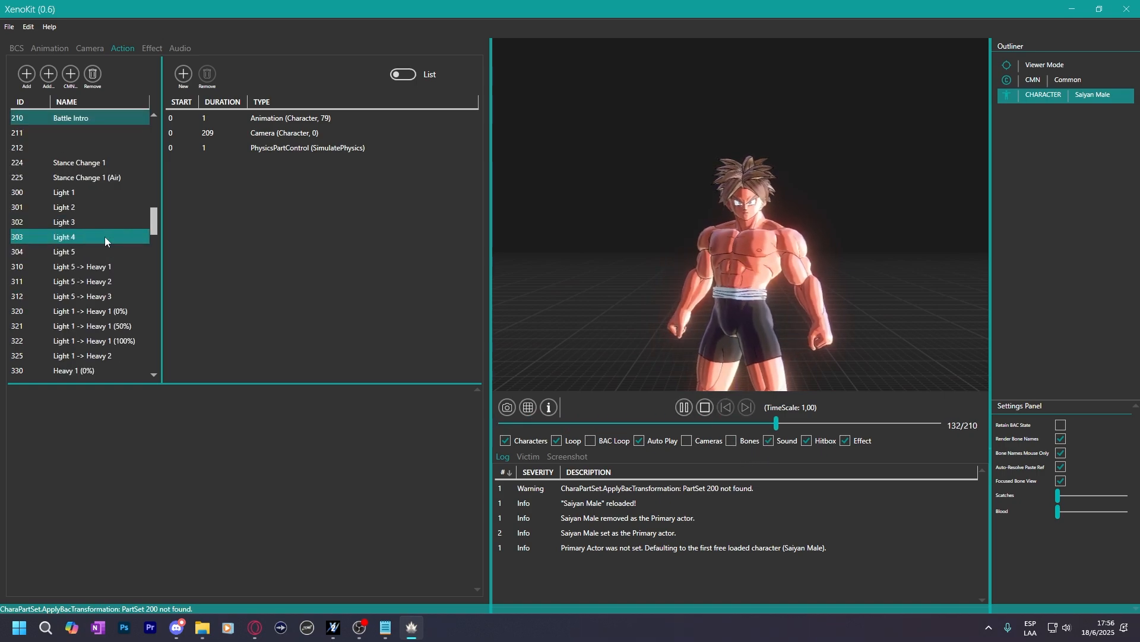
left_click(70, 194)
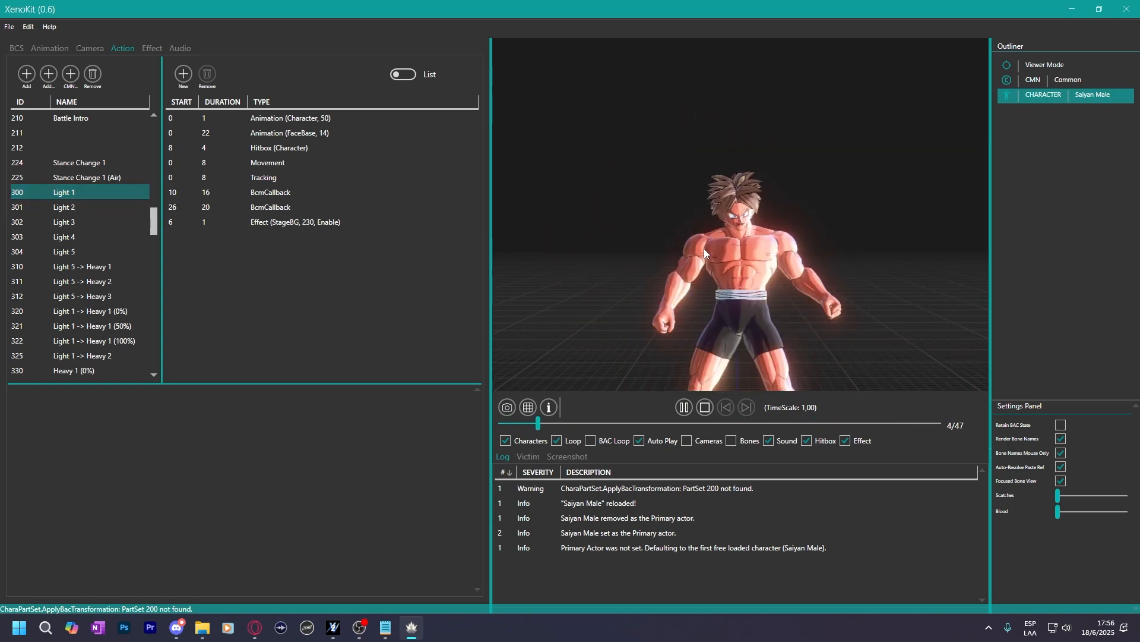
left_click(84, 207)
left_click(88, 221)
left_click(92, 236)
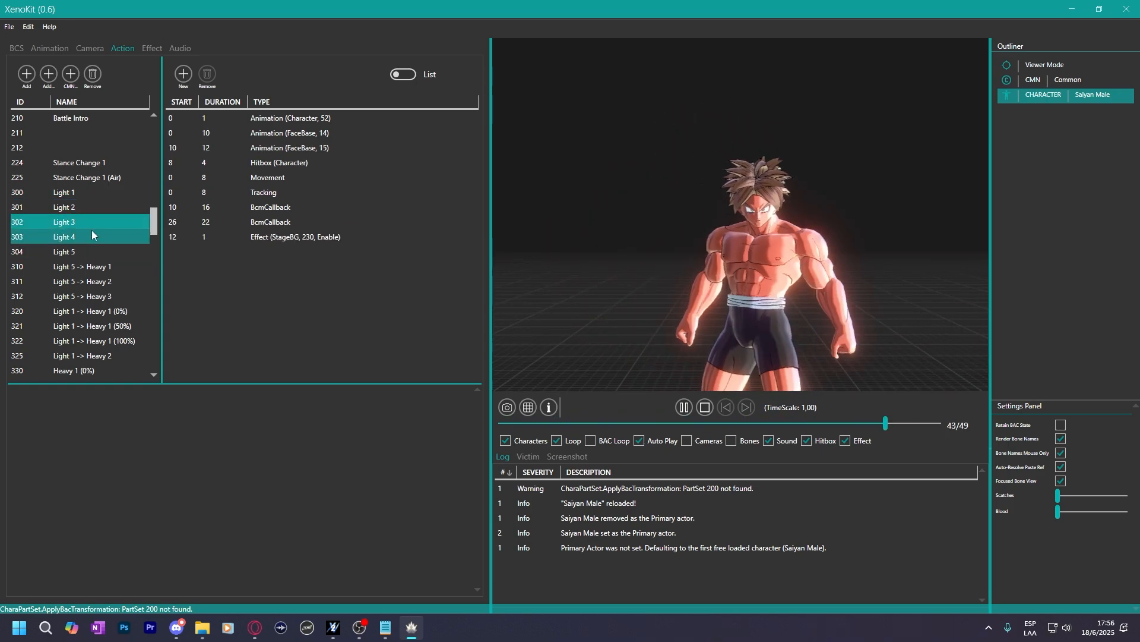
left_click(87, 252)
Preview the Light 5 -> Heavy 1 action and inspect the details of its Common_SE sound entries.
left_click(83, 267)
left_click(289, 236)
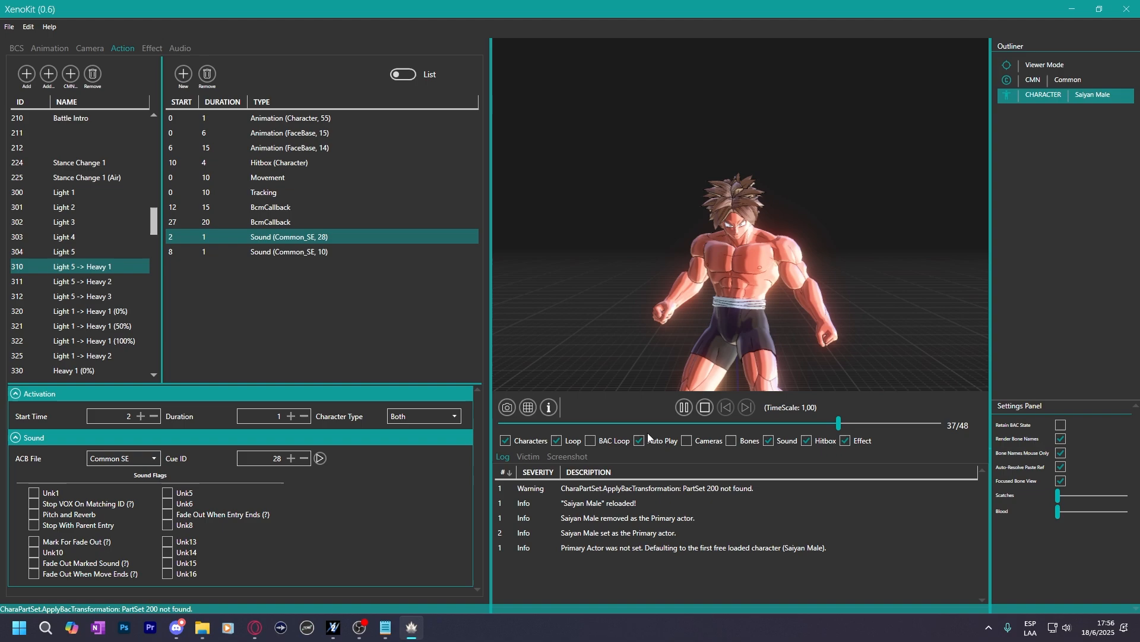
left_click(706, 409)
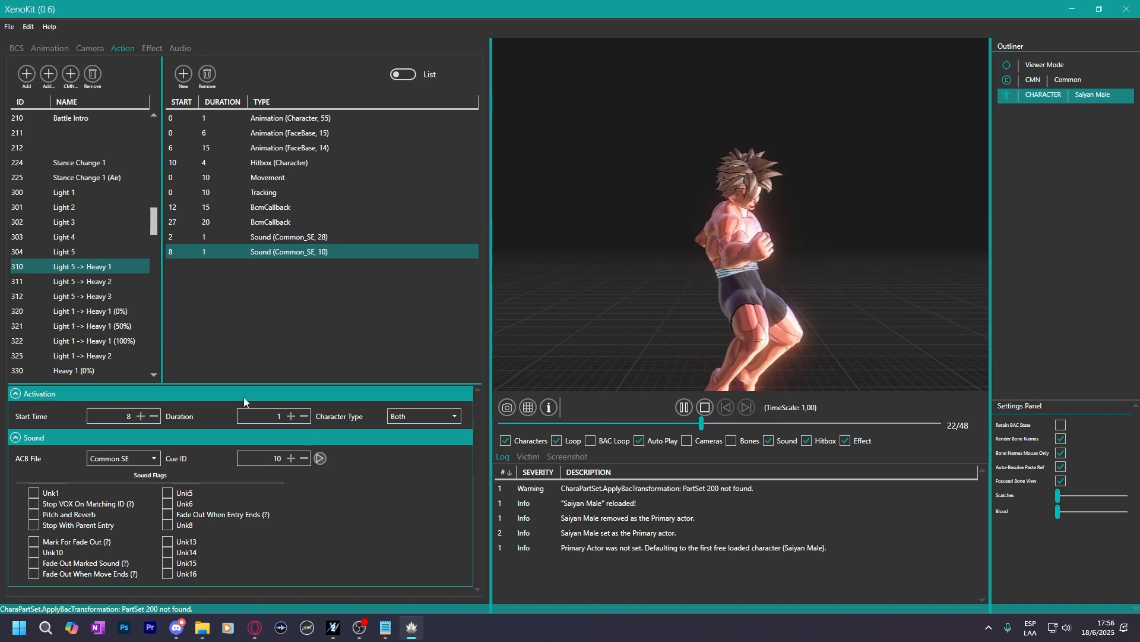
Preview the Light 9 action, pause it partway and review its BCS PartSet function entries.
scroll(92, 333, "down", 4)
left_click(91, 337)
scroll(91, 333, "down", 2)
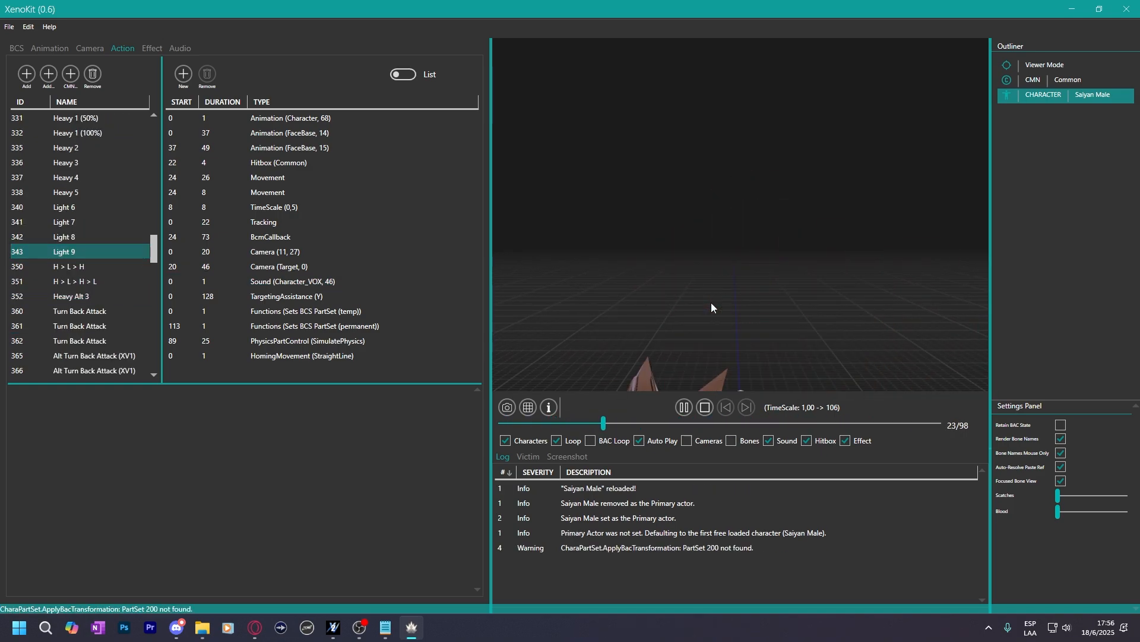
left_click(684, 407)
left_click(308, 324)
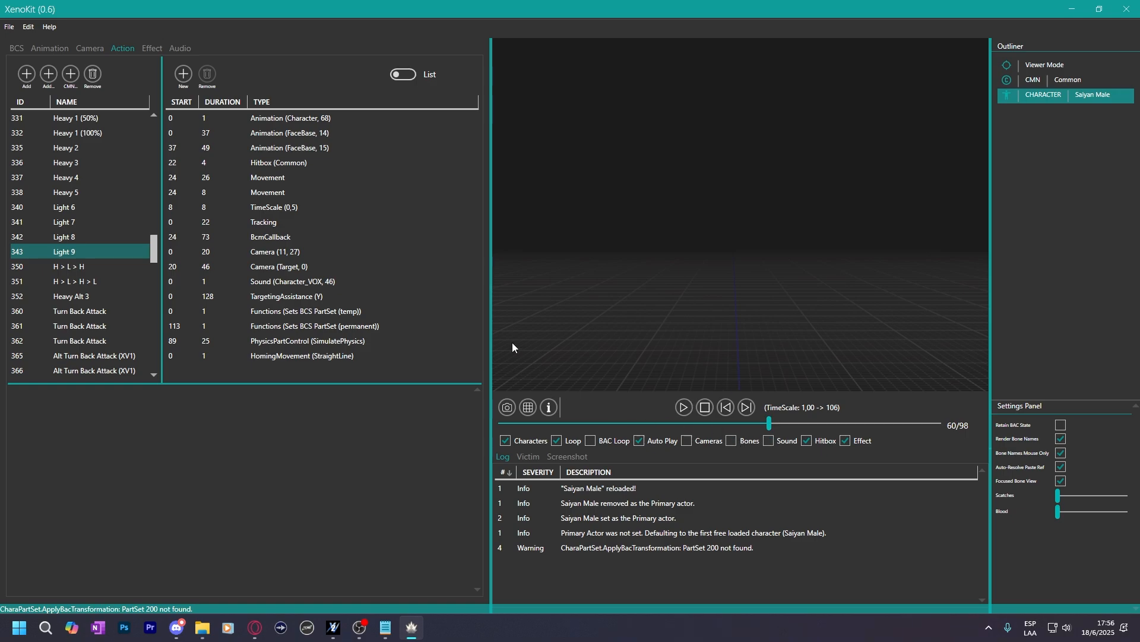
Look through the light, heavy and turn back attack actions and preview Jump Attack Start.
scroll(98, 239, "up", 2)
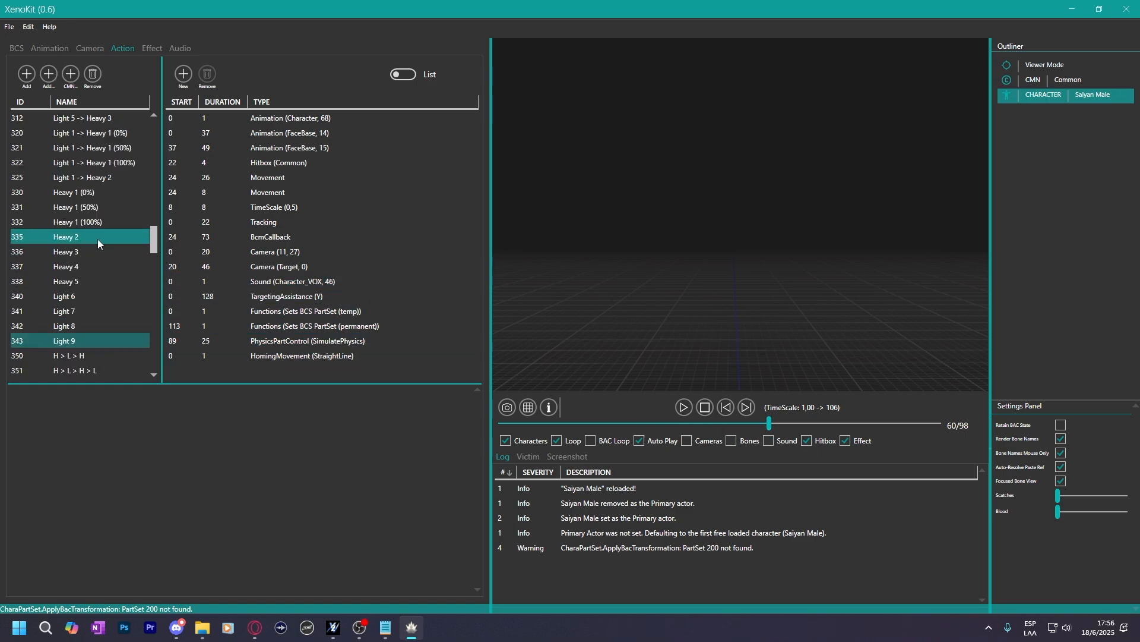
scroll(98, 239, "up", 5)
scroll(121, 238, "down", 6)
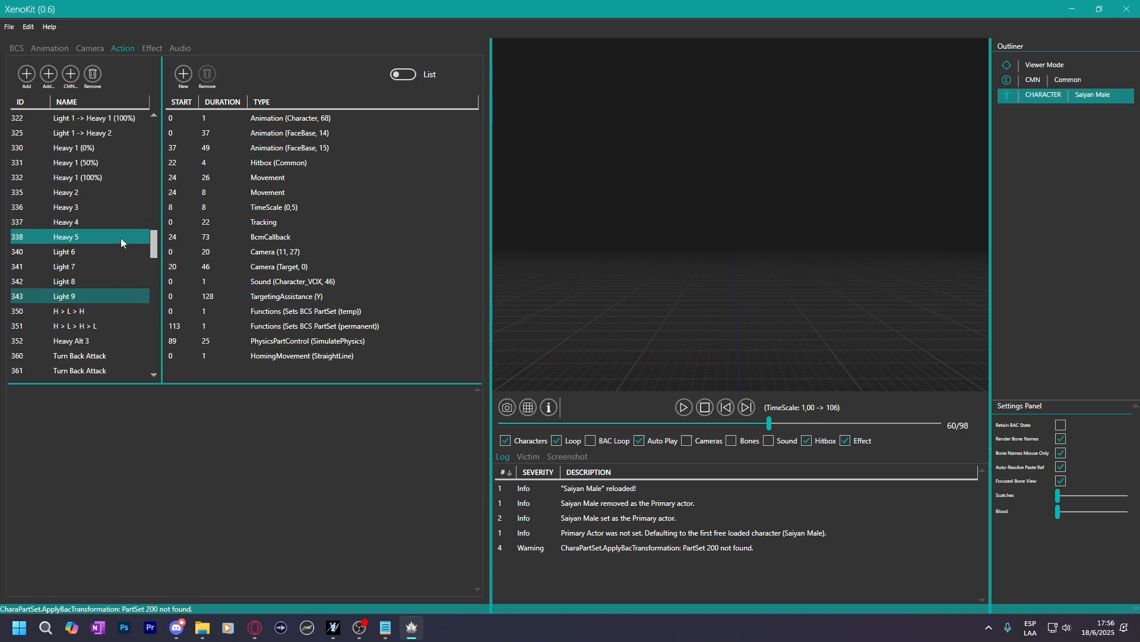
scroll(120, 238, "down", 4)
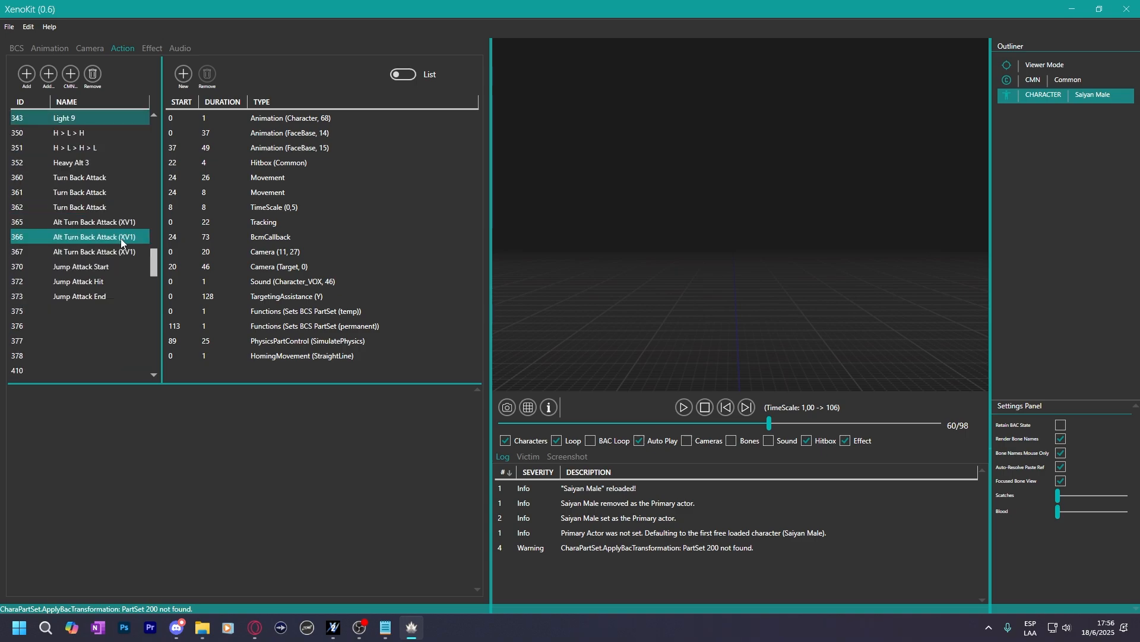
left_click(75, 269)
left_click(356, 254)
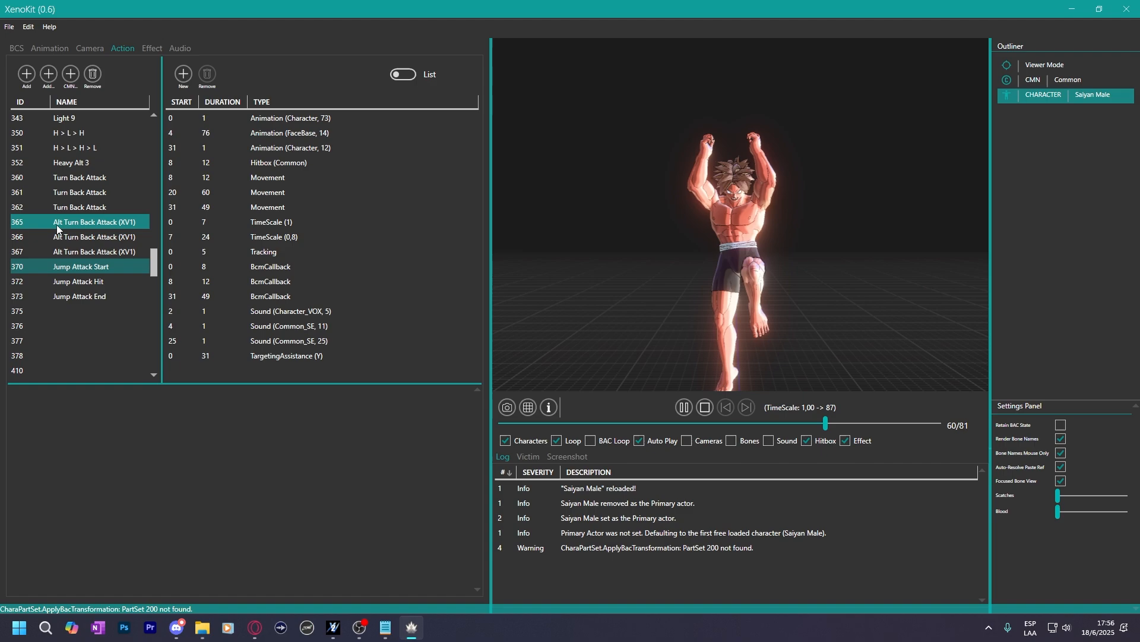
Preview the Heavy Alt 3 action and pause it where its hitbox appears.
scroll(62, 230, "up", 1)
left_click(69, 211)
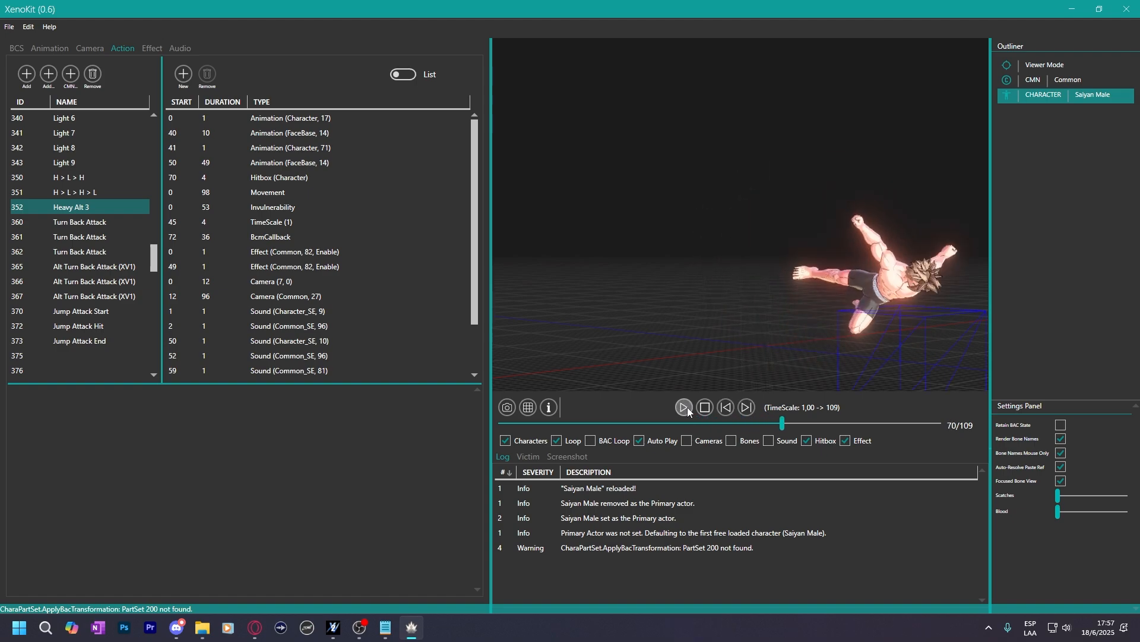
left_click(685, 407)
Step Heavy Alt 3 backward and forward frame by frame around its hitbox and review its list of entries.
left_click(724, 407)
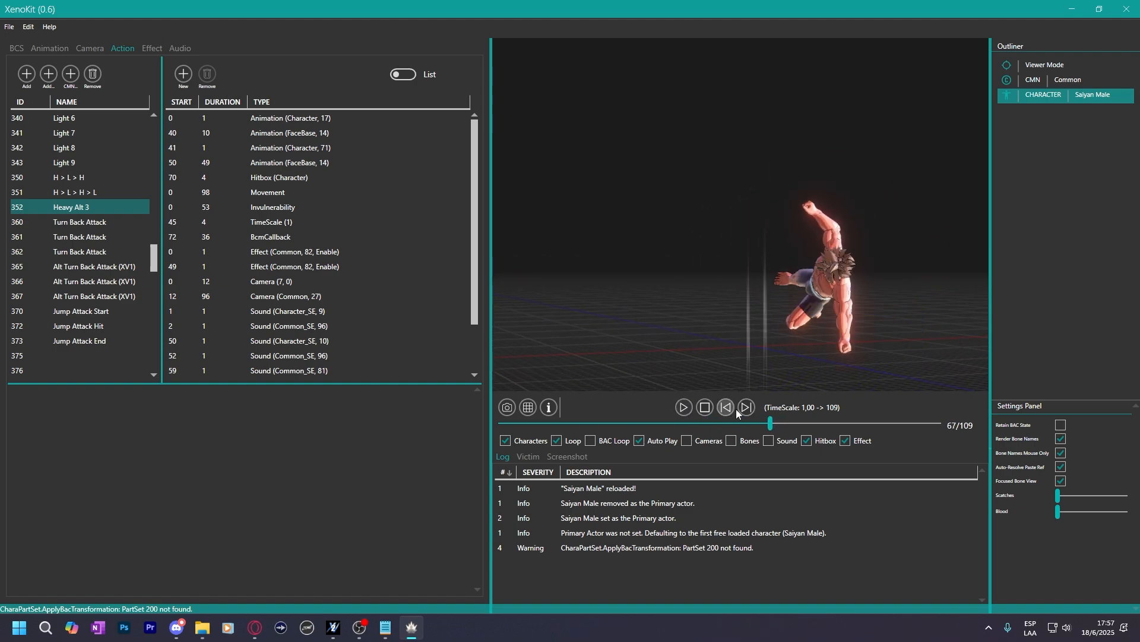
left_click(745, 407)
left_click(745, 407)
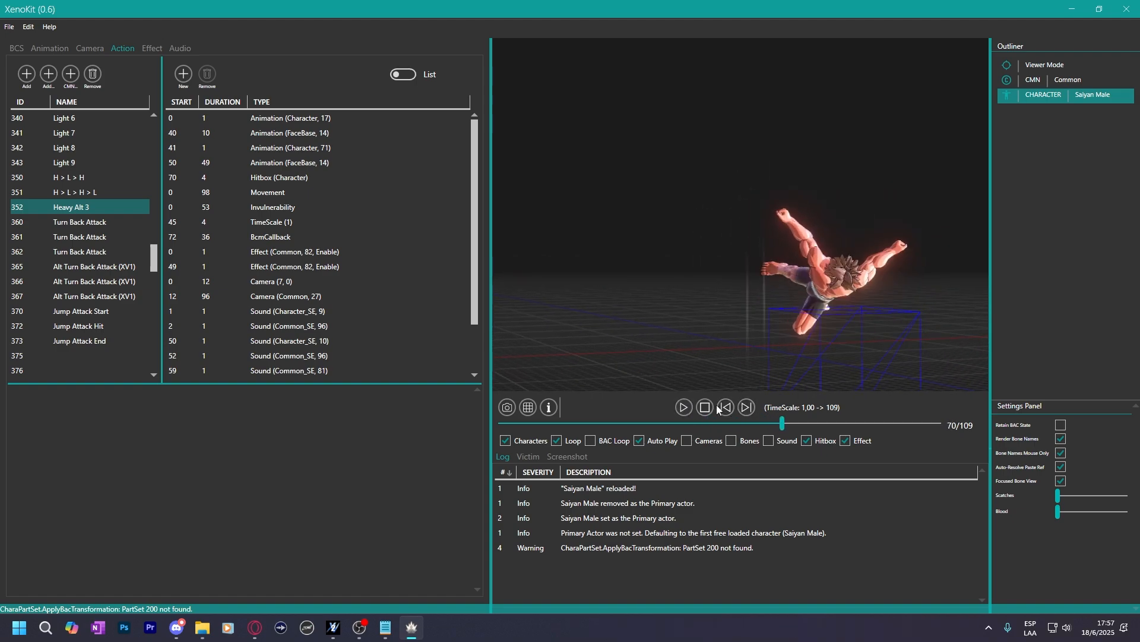
left_click(726, 407)
left_click(726, 408)
left_click(725, 407)
left_click(726, 407)
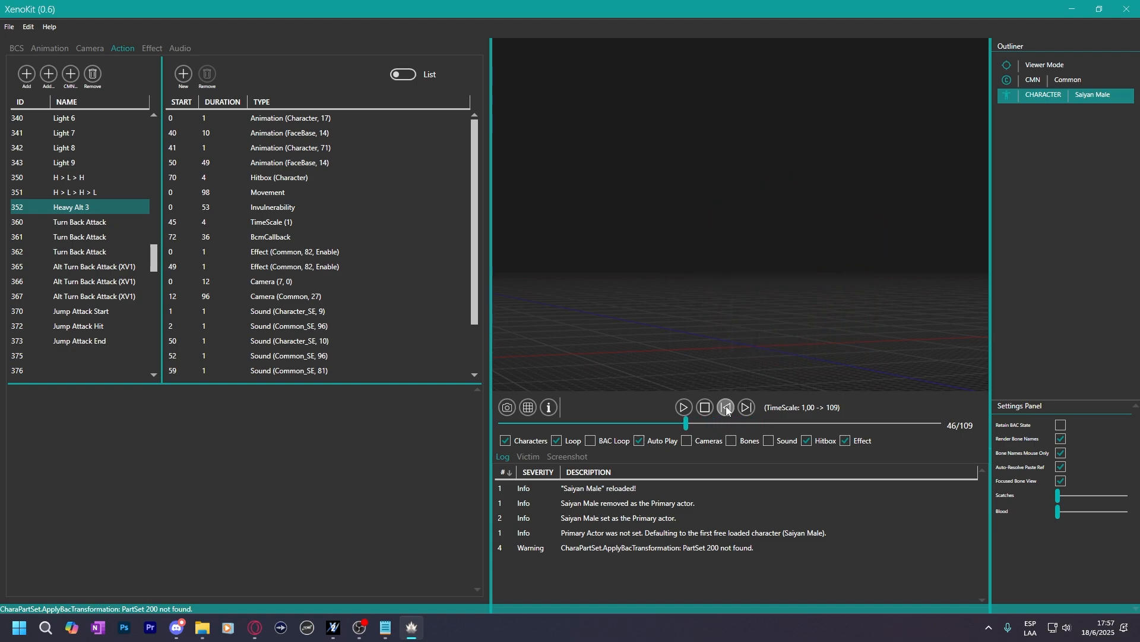
left_click(744, 407)
left_click(745, 408)
left_click(744, 408)
left_click(745, 408)
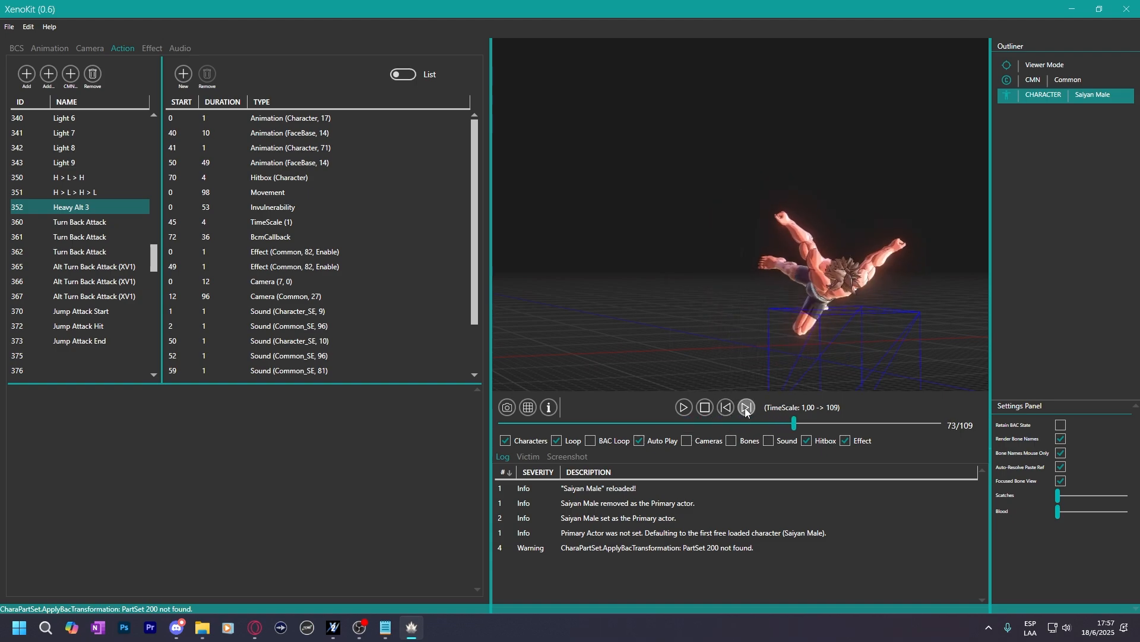
left_click(745, 407)
scroll(265, 326, "down", 2)
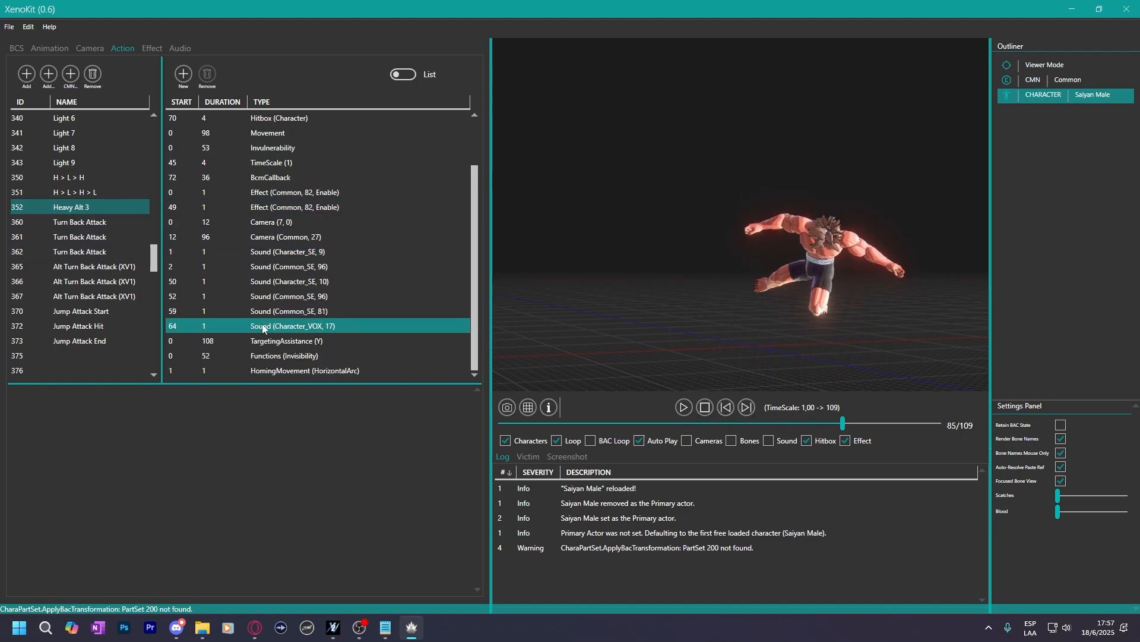
scroll(268, 340, "up", 2)
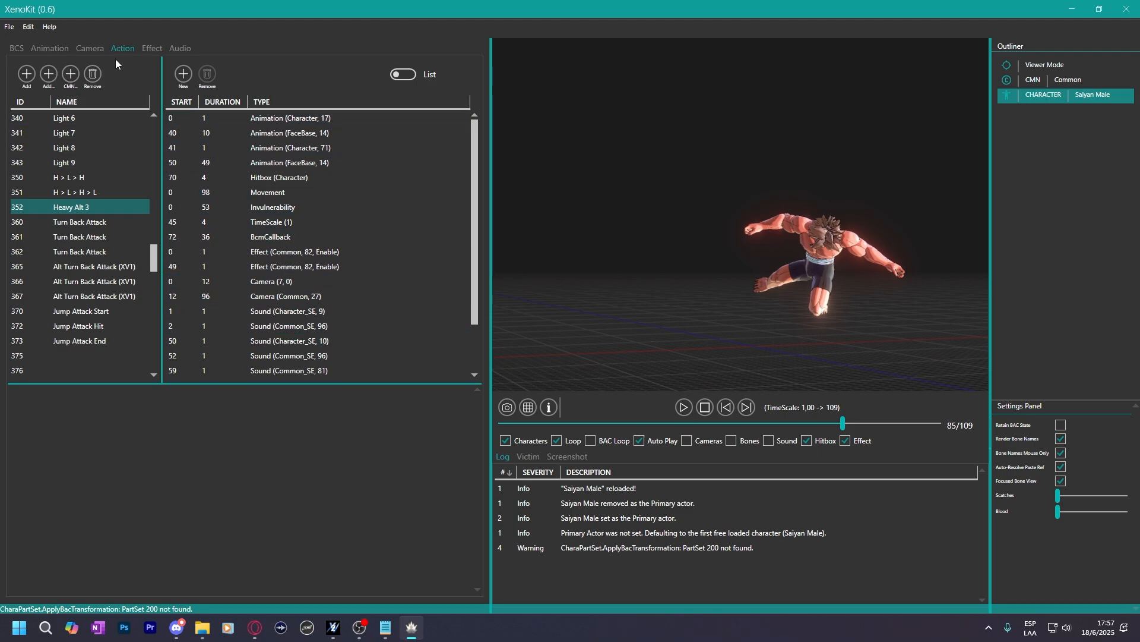
Examine the character's effect data, including the EFFECT, PBIND, EMO and LIGHT sections.
left_click(148, 51)
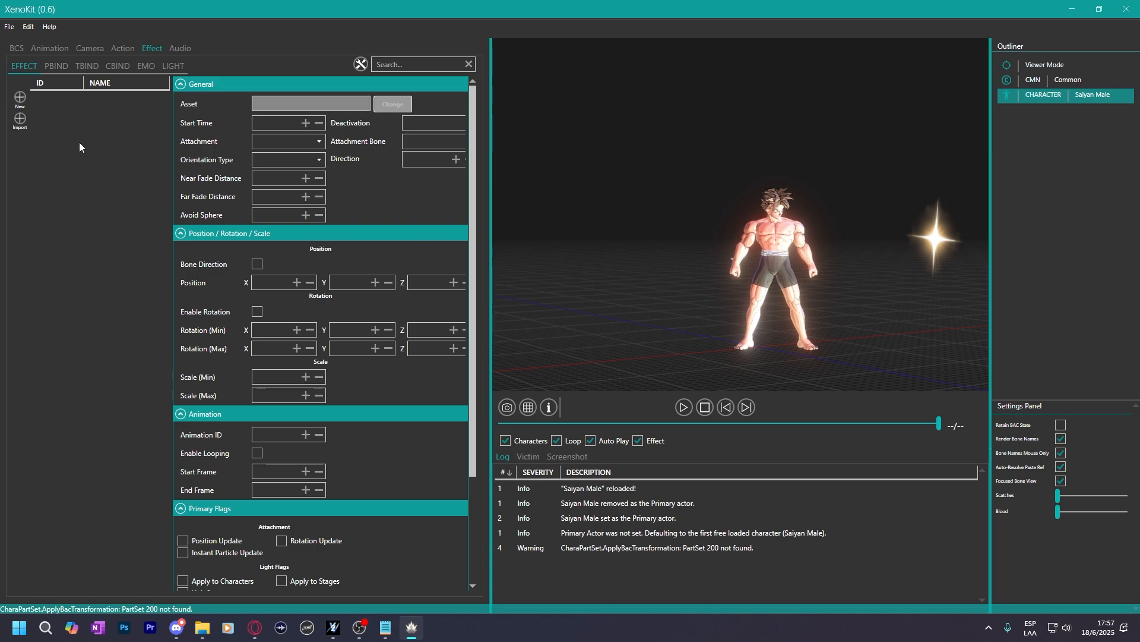
left_click(58, 69)
left_click(148, 67)
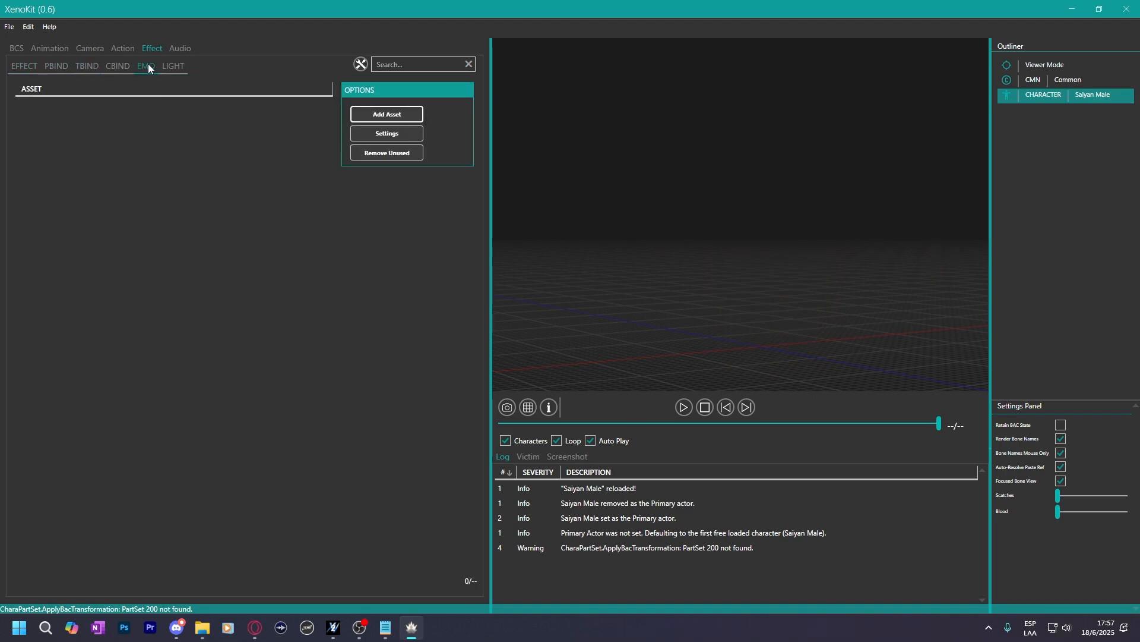
left_click(172, 66)
left_click(30, 64)
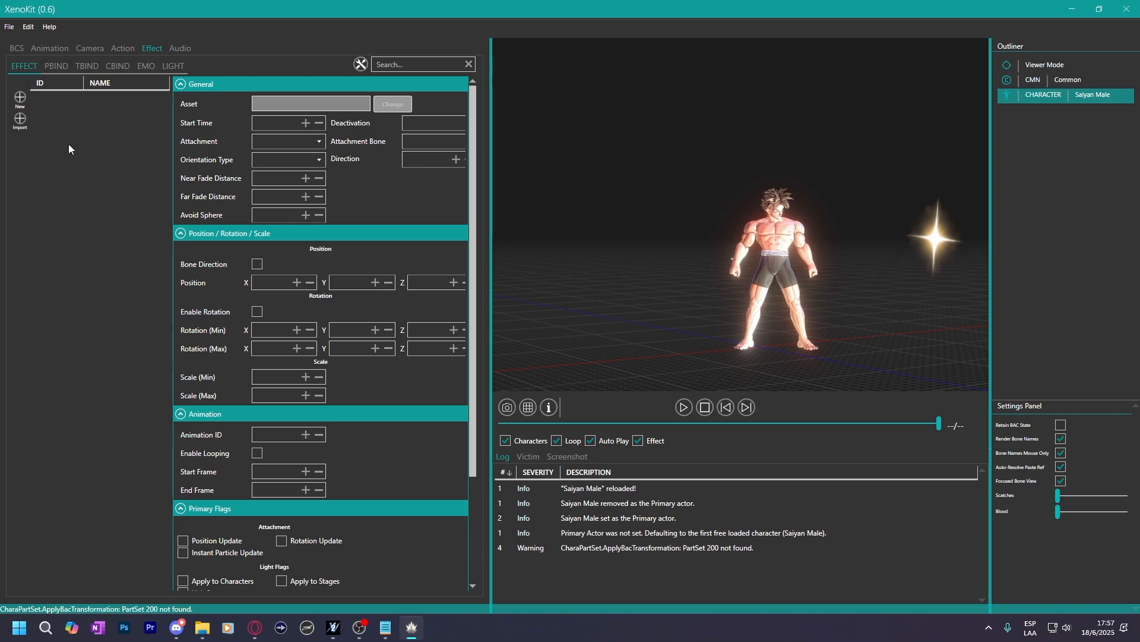
left_click_drag(666, 238, 646, 256)
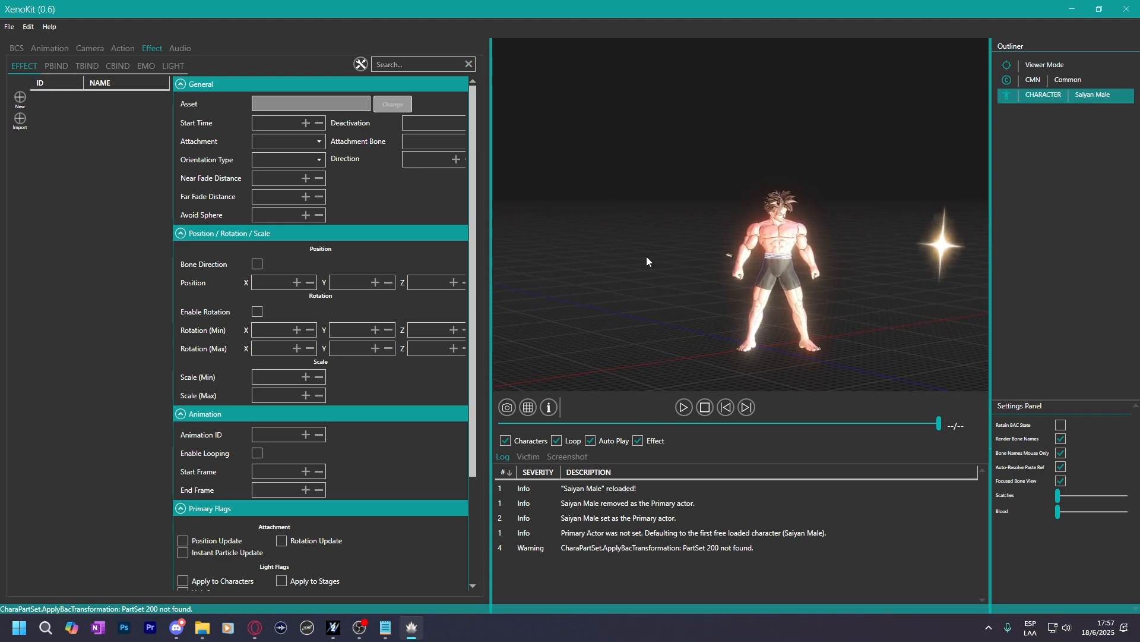
Inspect the character's SE audio cues 4_kidame_end and 4_kidamestart for Costume 0.
left_click(178, 48)
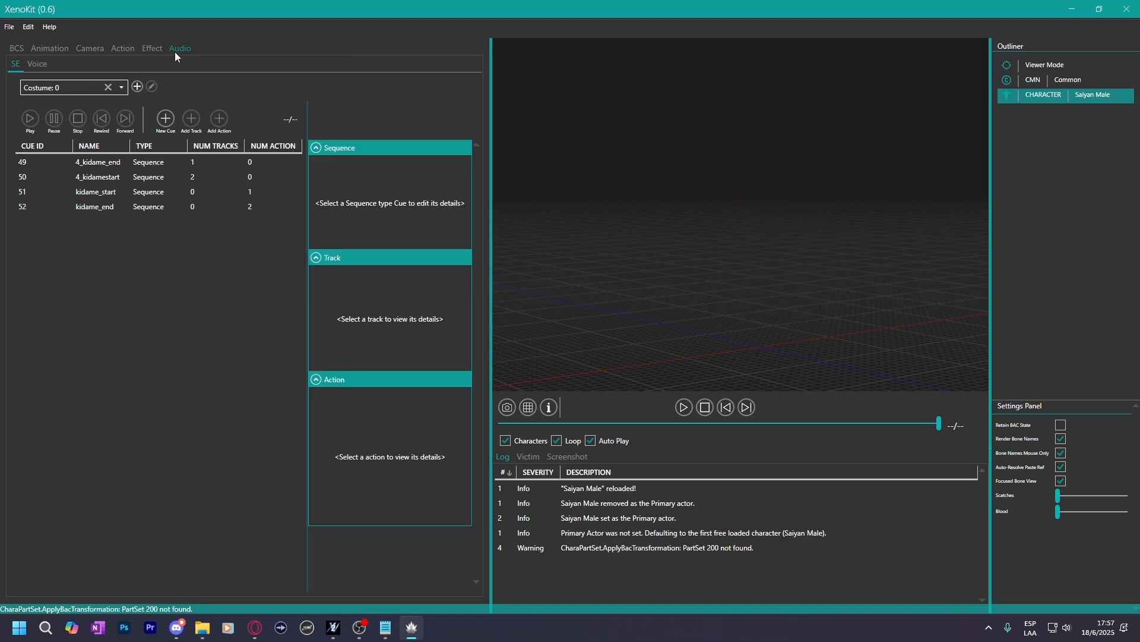
left_click(93, 163)
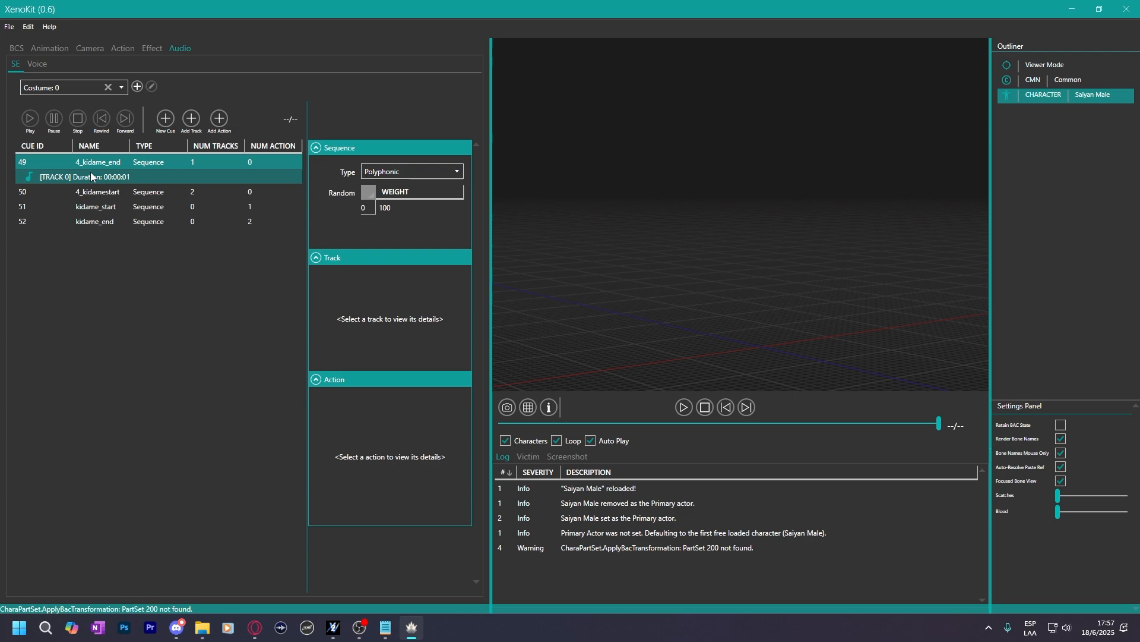
left_click(95, 191)
Return to the end of the character's action list and play action 800 with Sound enabled.
left_click(121, 49)
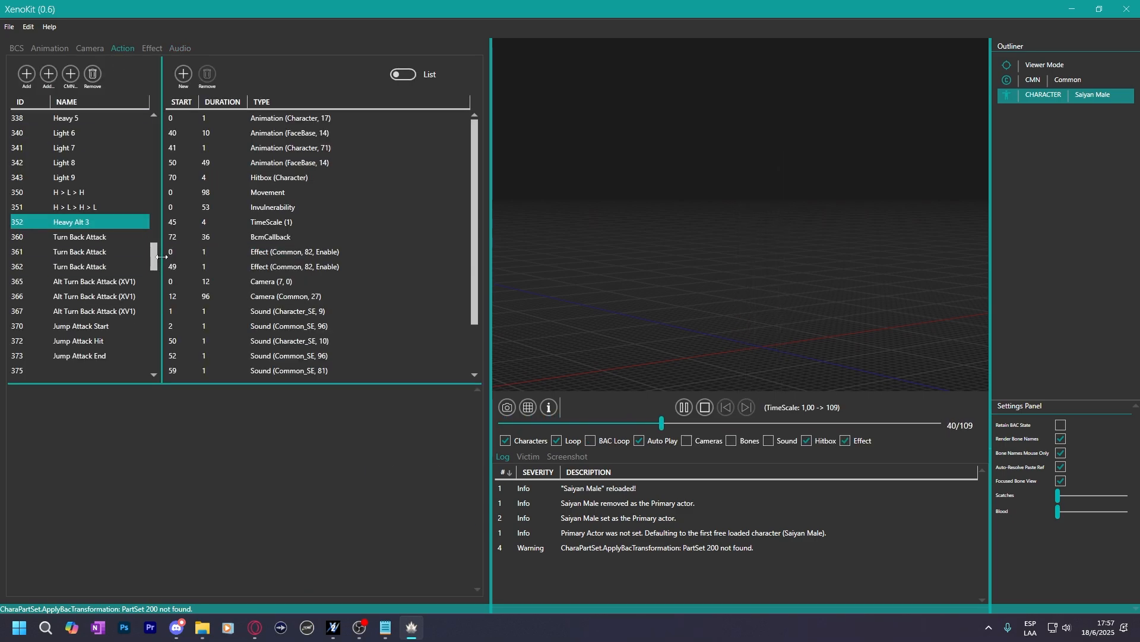
left_click_drag(148, 261, 148, 373)
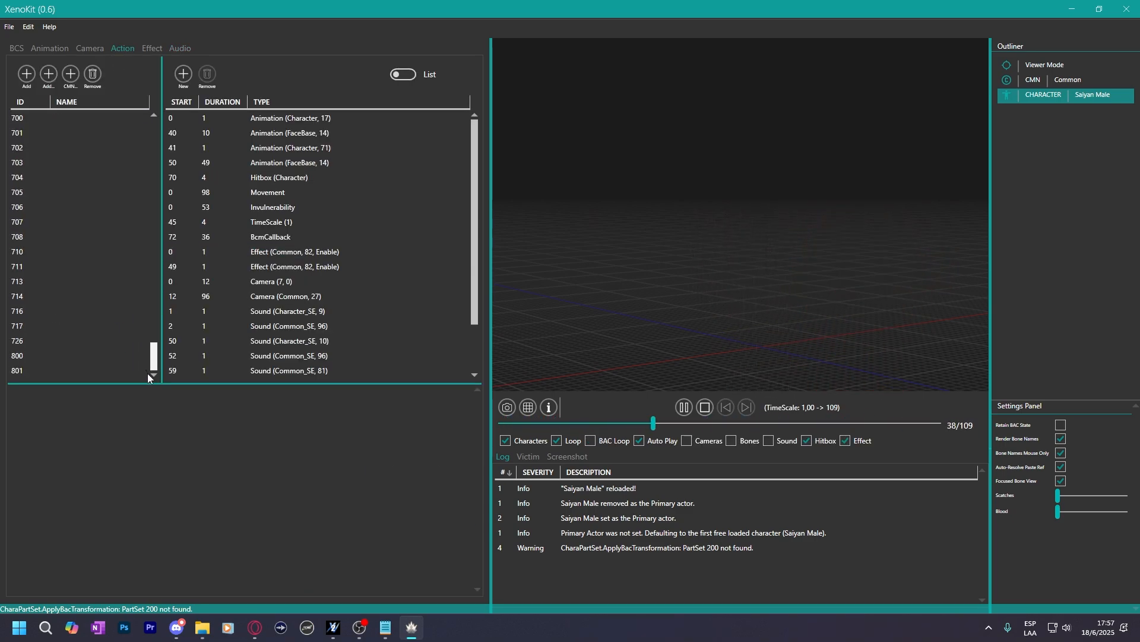
left_click(61, 354)
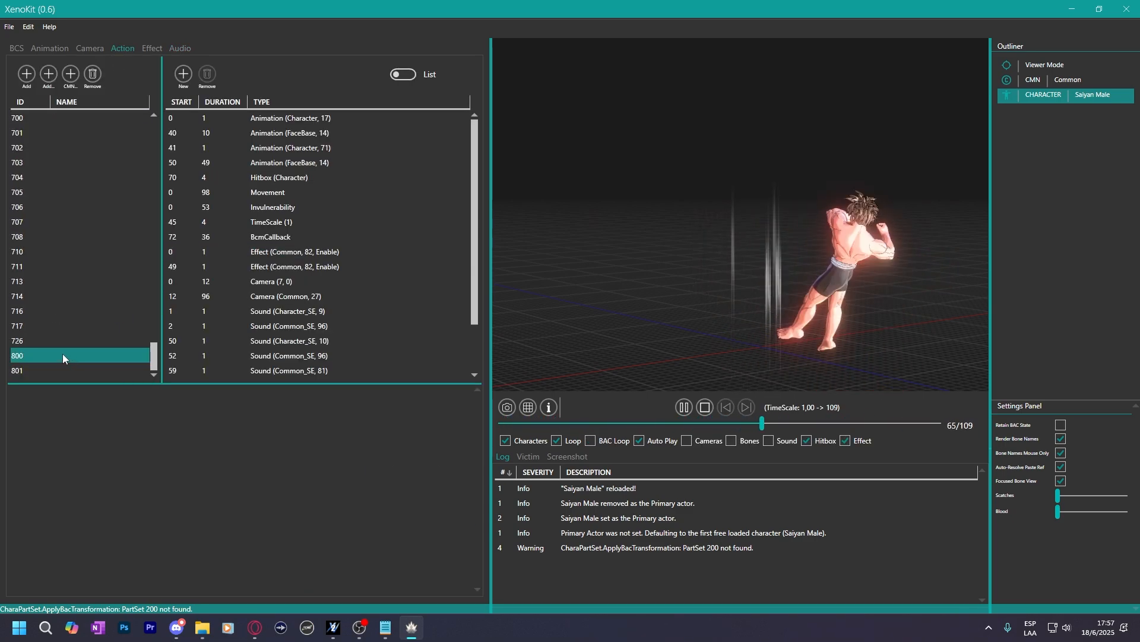
left_click(771, 442)
left_click(706, 408)
left_click(685, 408)
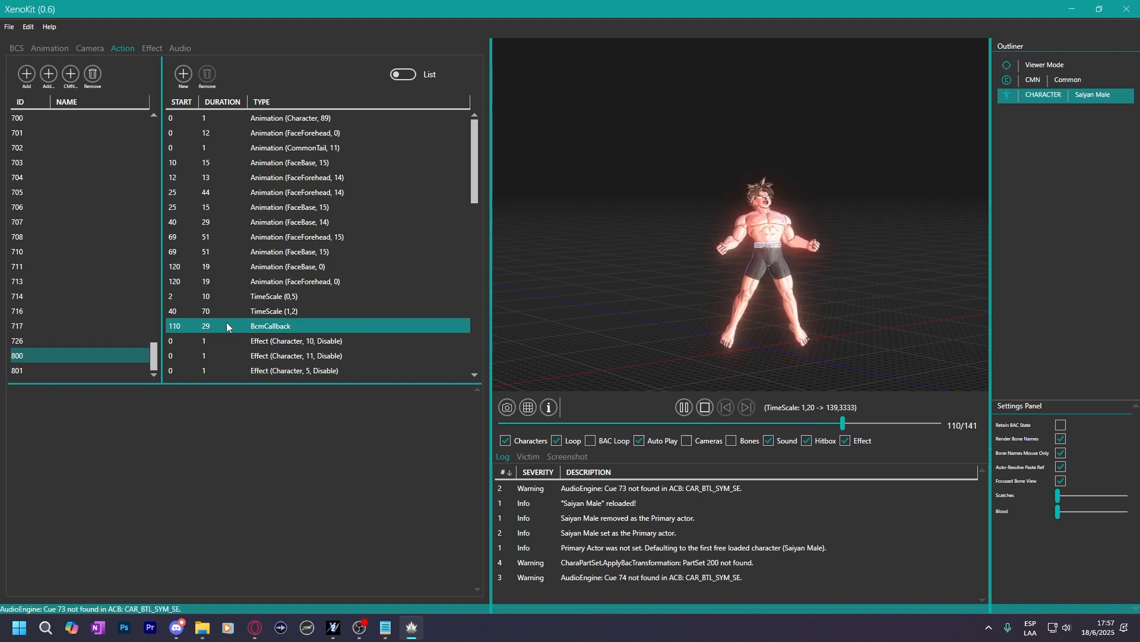
Preview action 801, pause it and review its sound, function, aura and eye movement entries.
left_click(50, 372)
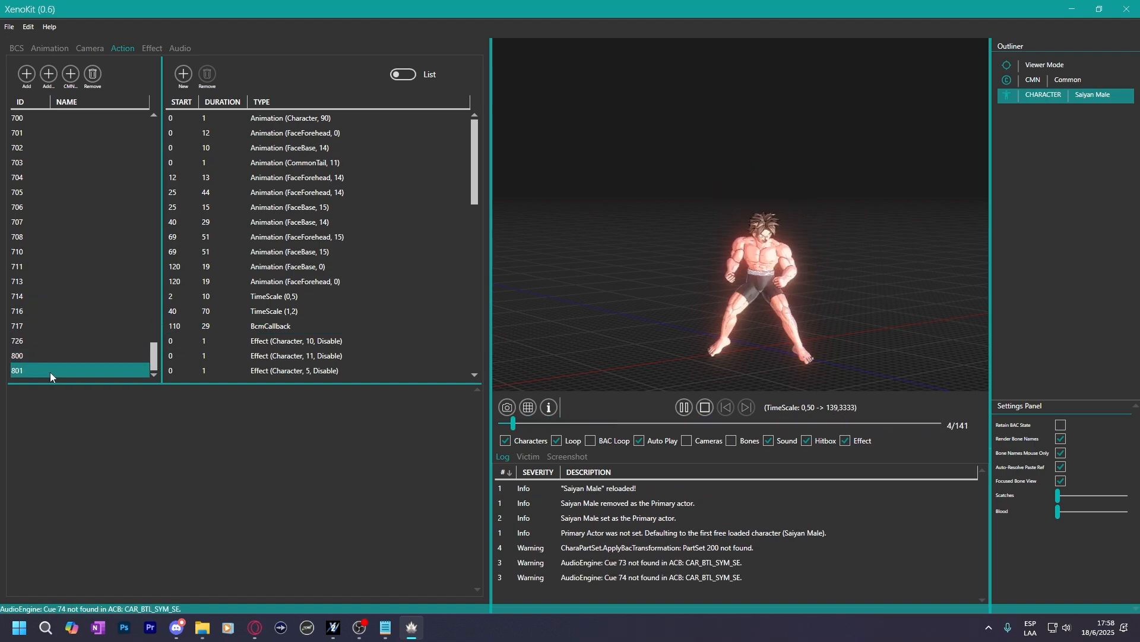
left_click(683, 407)
scroll(323, 295, "down", 12)
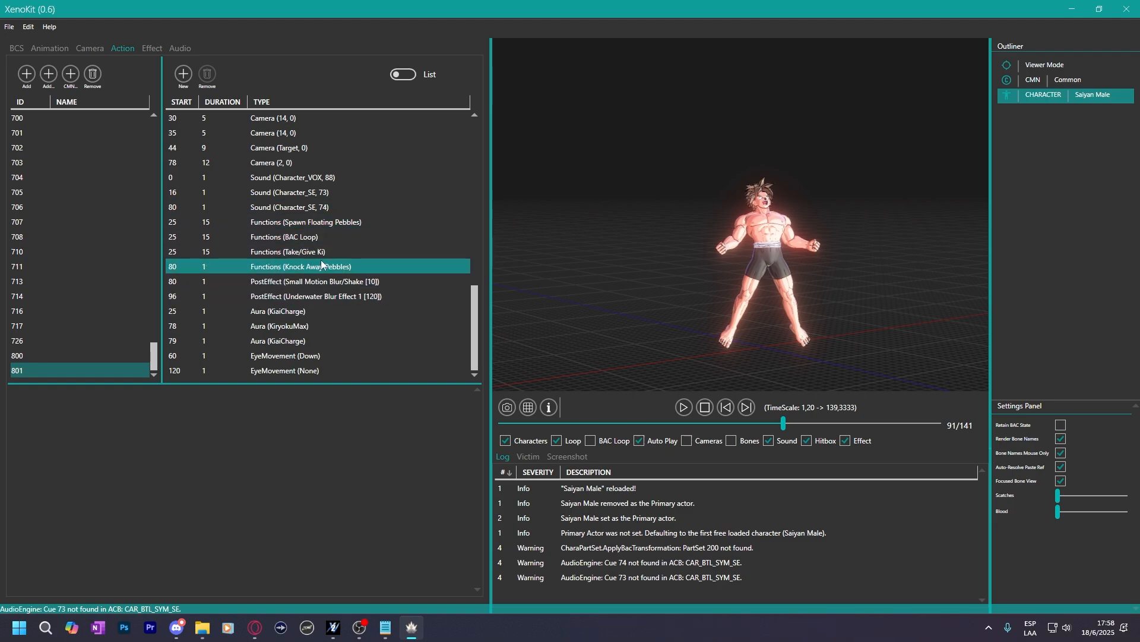
Compare the Character SE sound entries and cue IDs of actions 801 and 800, with playback stopped.
left_click(297, 192)
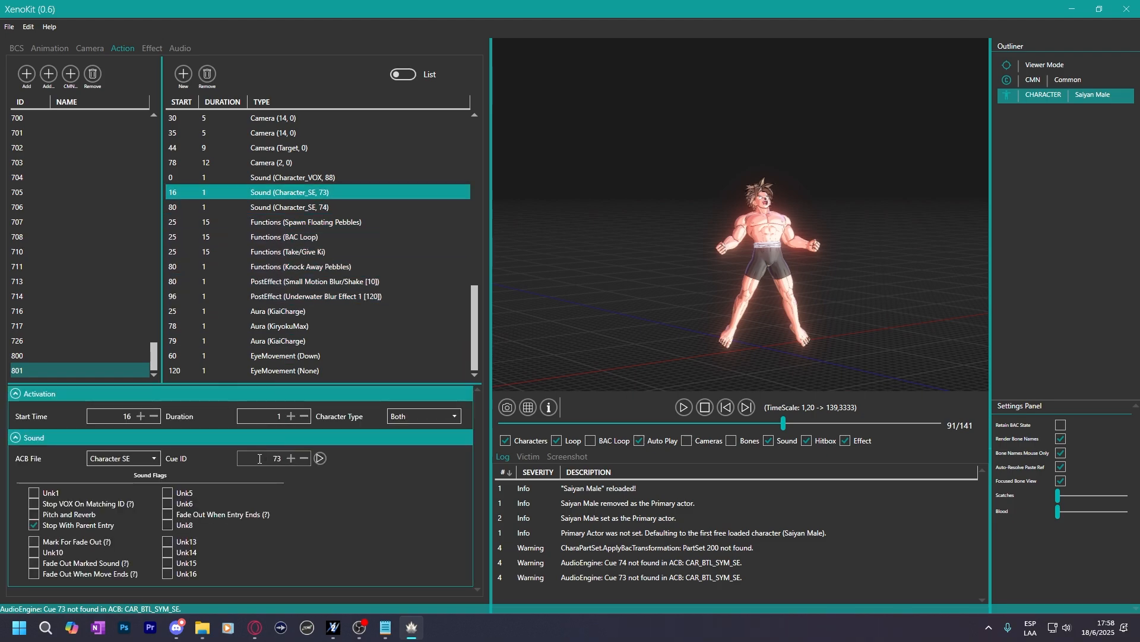
left_click(309, 457)
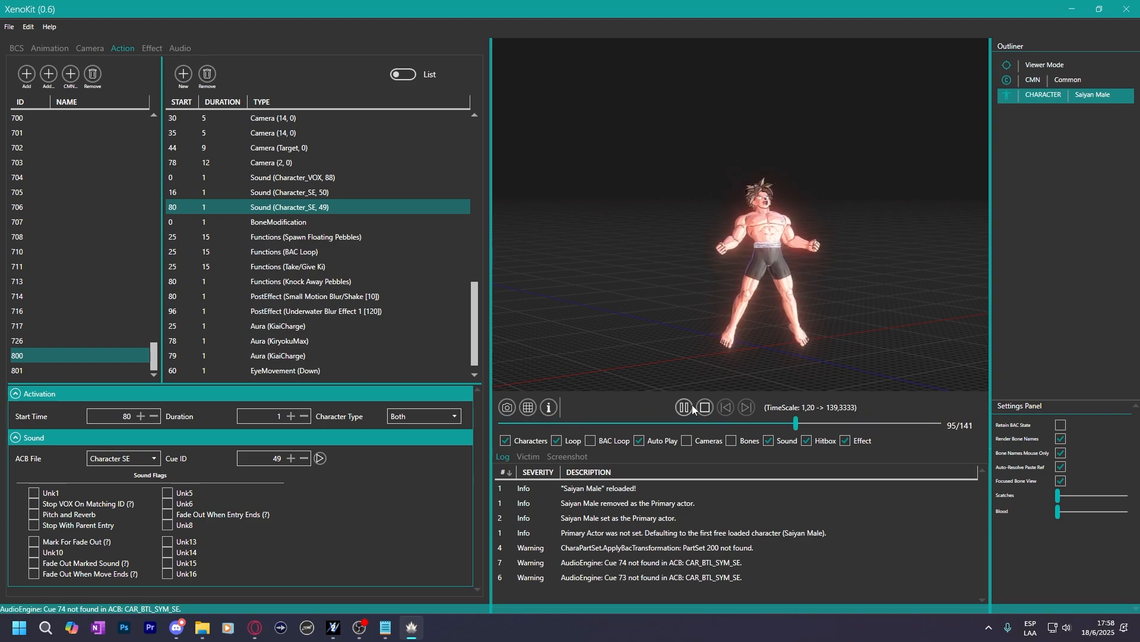
left_click(683, 408)
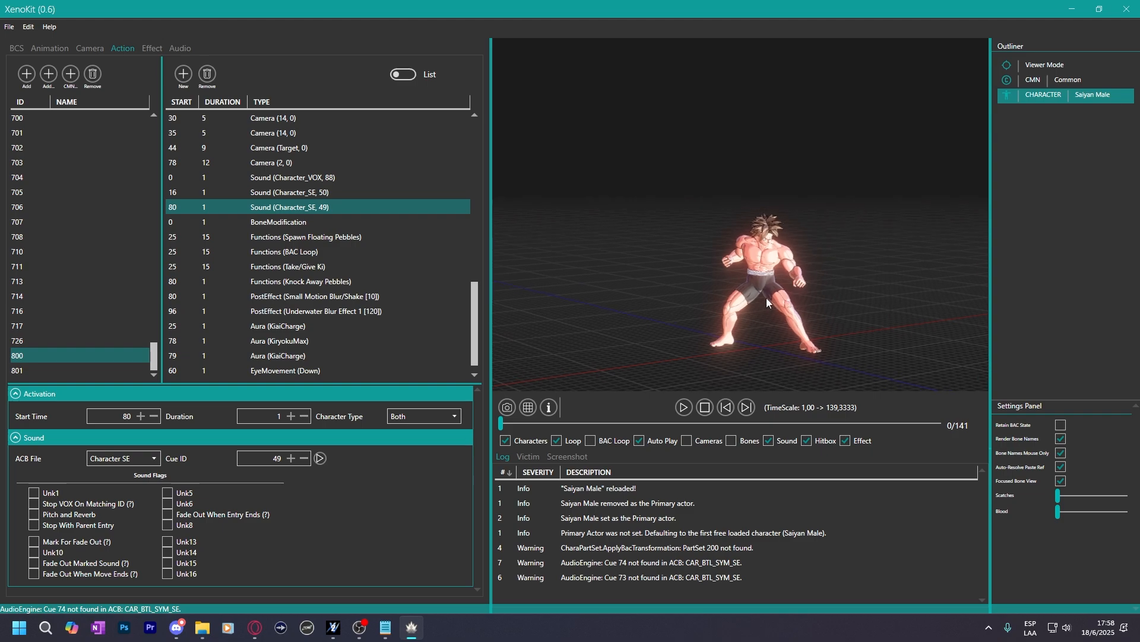
left_click_drag(711, 291, 686, 297)
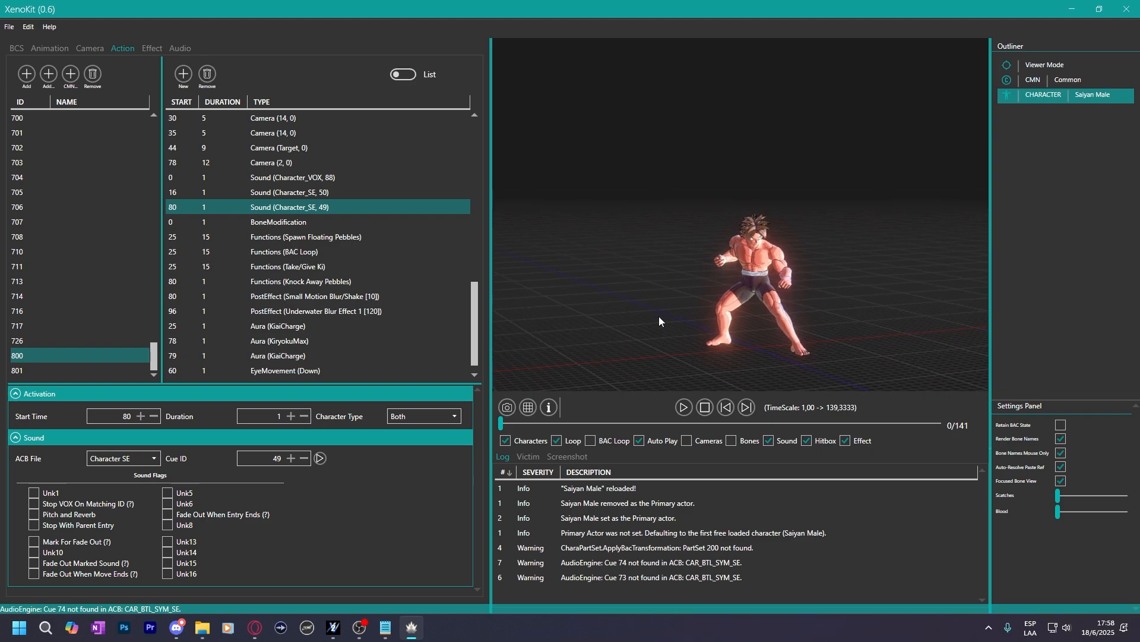
left_click(278, 192)
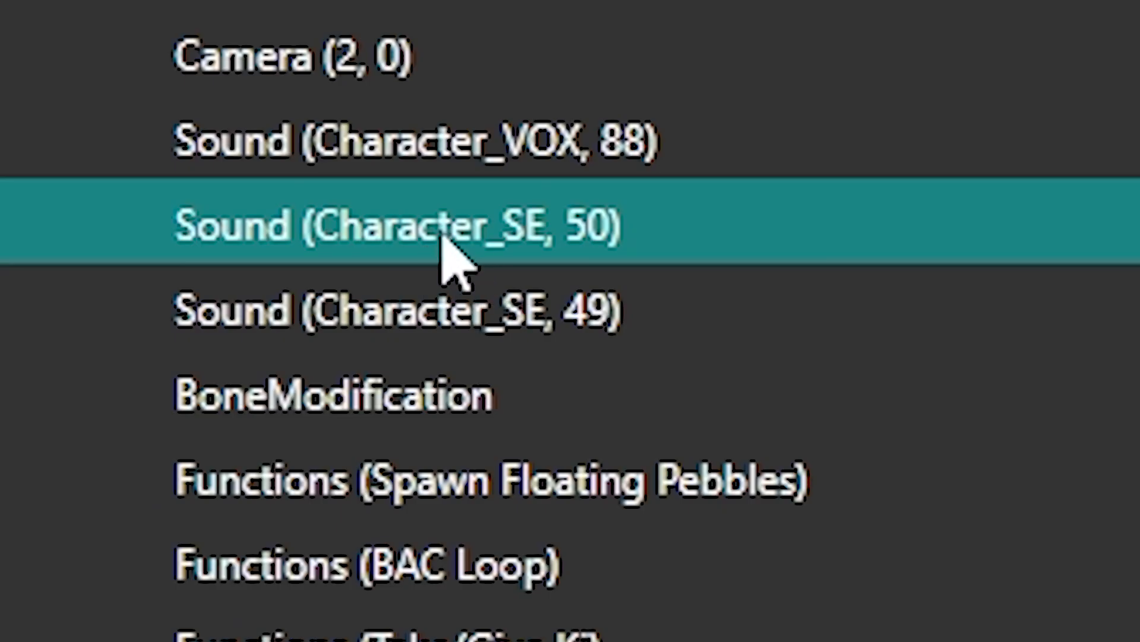
left_click(429, 322)
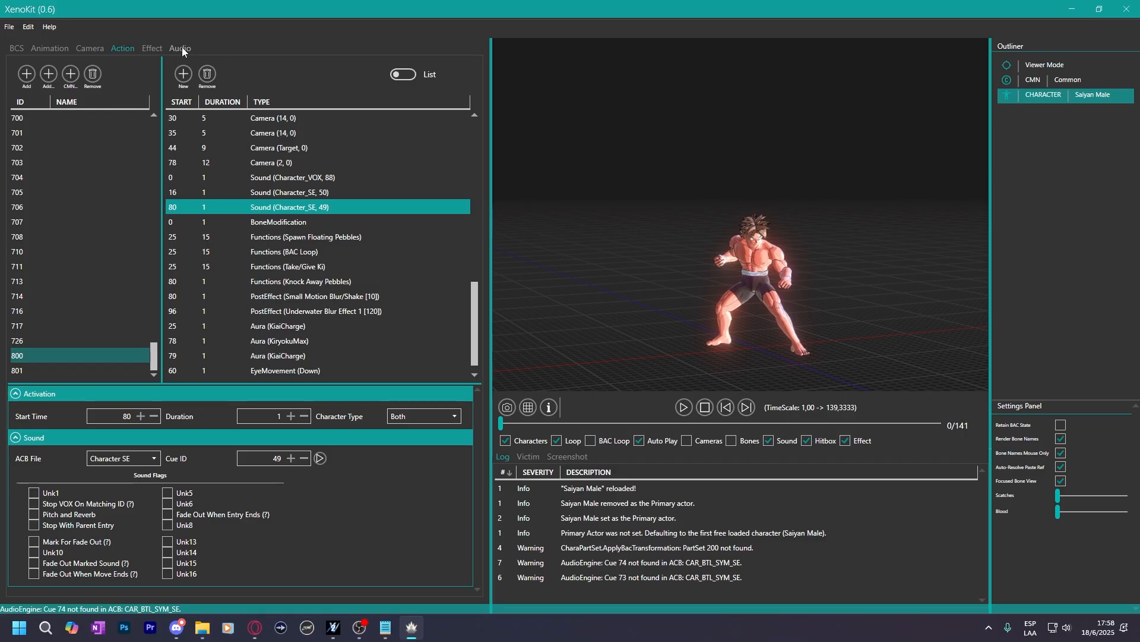
Inspect the SE audio cues 4_kidame_end, 4_kidamestart, kidame_start and kidame_end, including their tracks and actions.
left_click(182, 47)
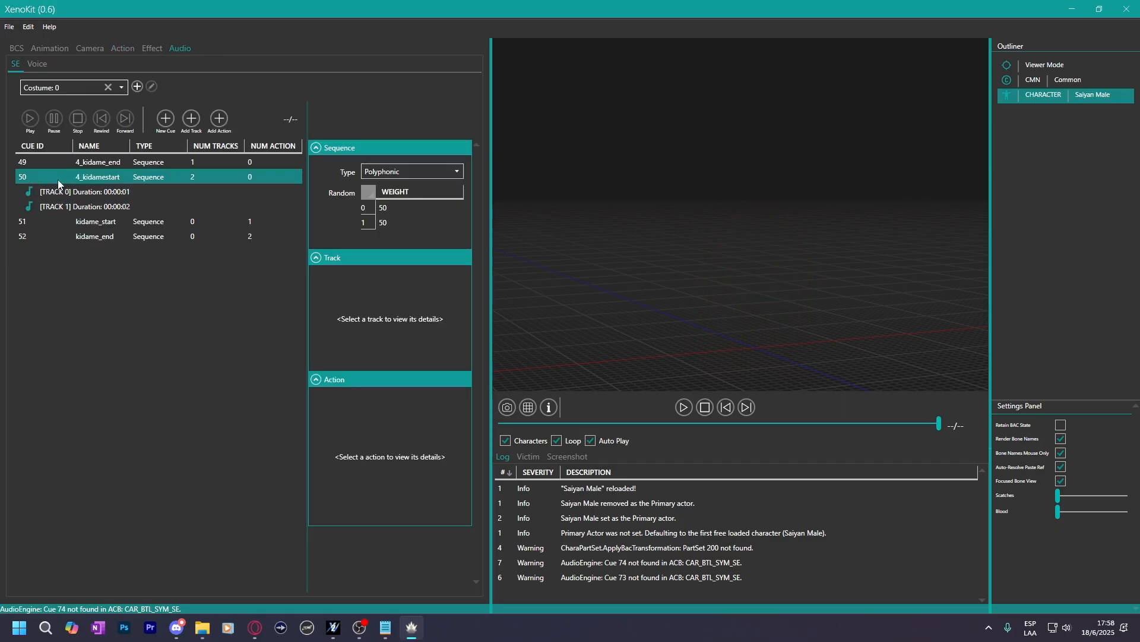
left_click(65, 166)
left_click(90, 179)
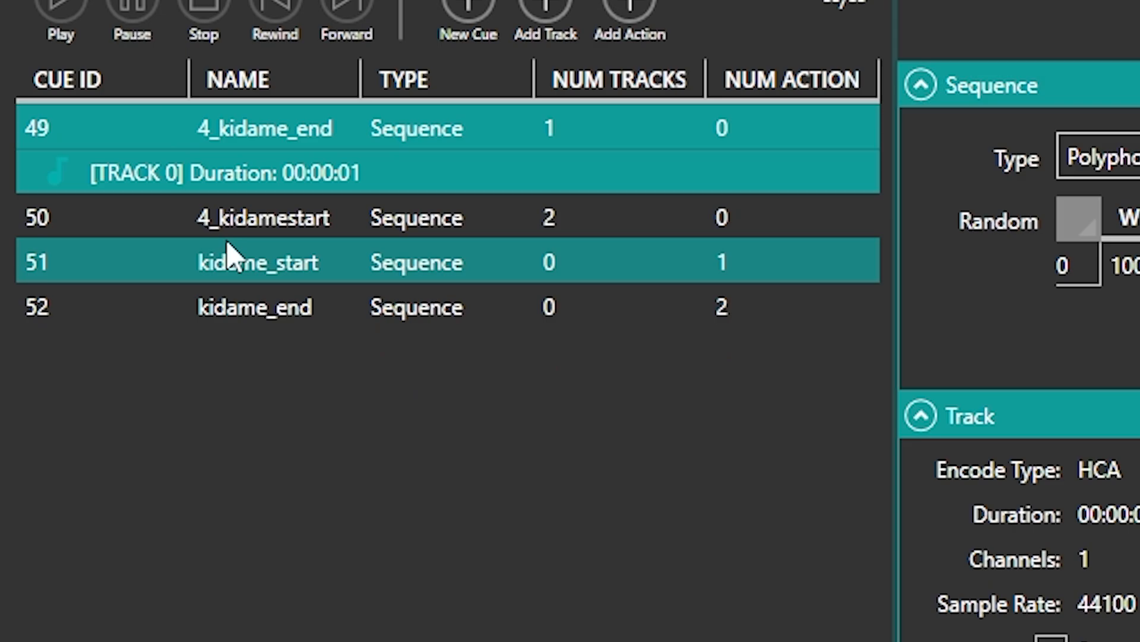
left_click(229, 262)
left_click(237, 306)
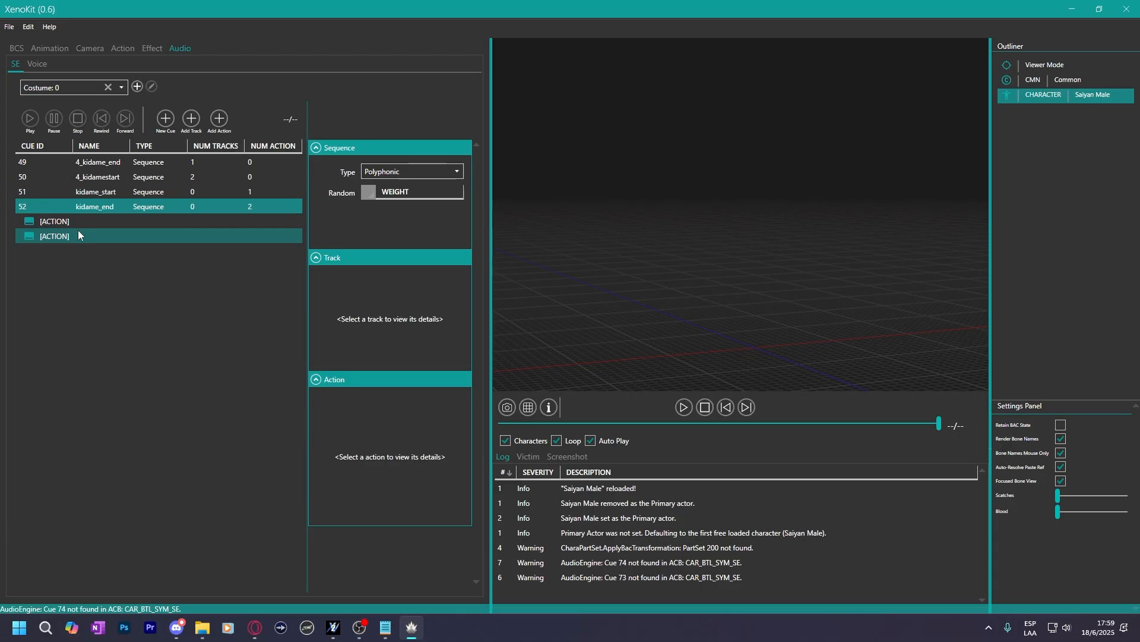
left_click(74, 221)
left_click(77, 193)
left_click(97, 178)
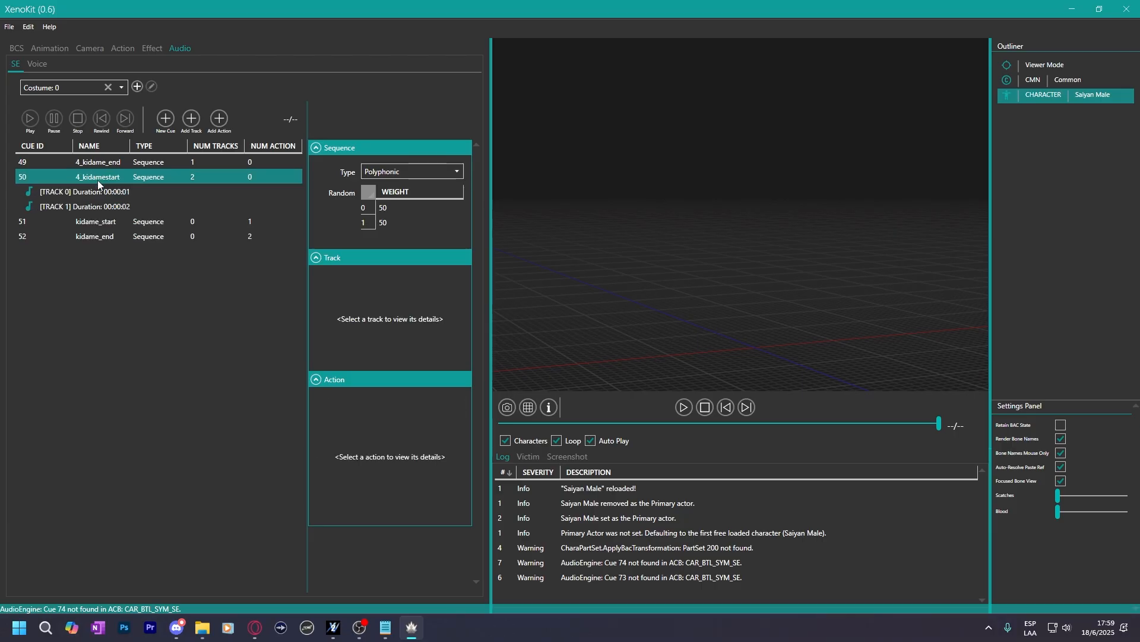
Return to the Saiyan Male's action list and browse from action 800 back to the Light and Heavy attacks.
left_click(123, 51)
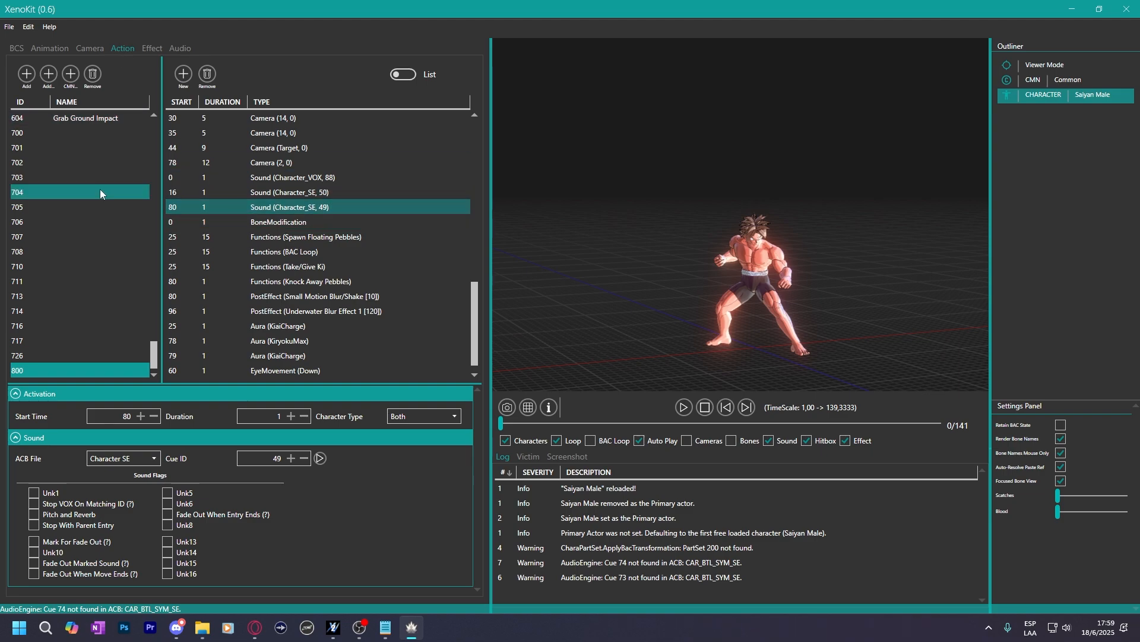
scroll(93, 276, "up", 10)
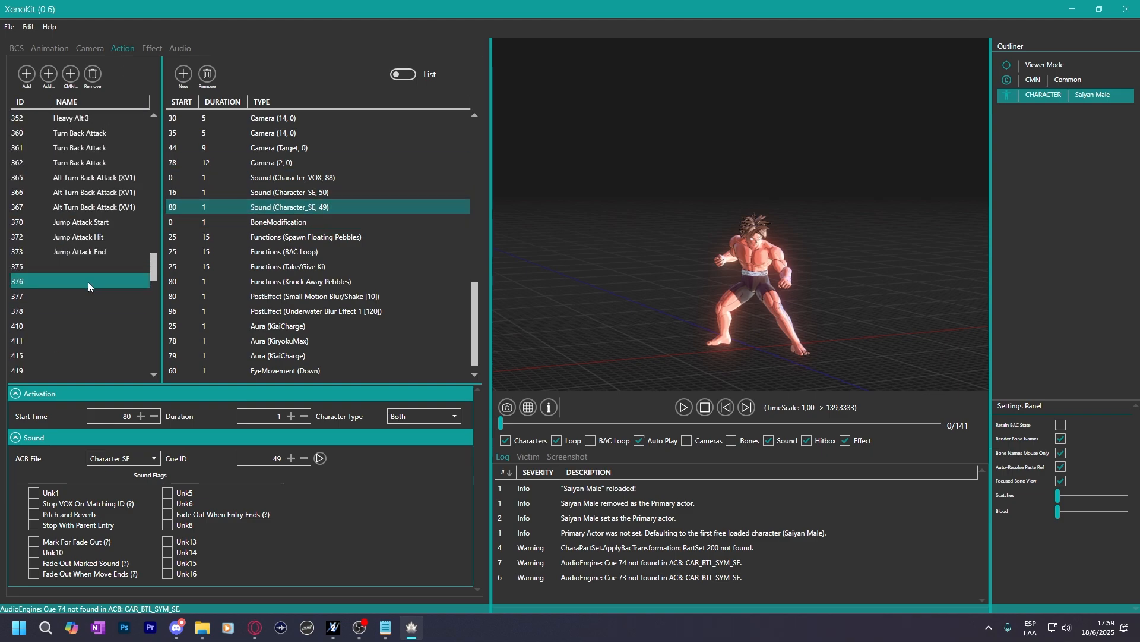
scroll(88, 281, "up", 8)
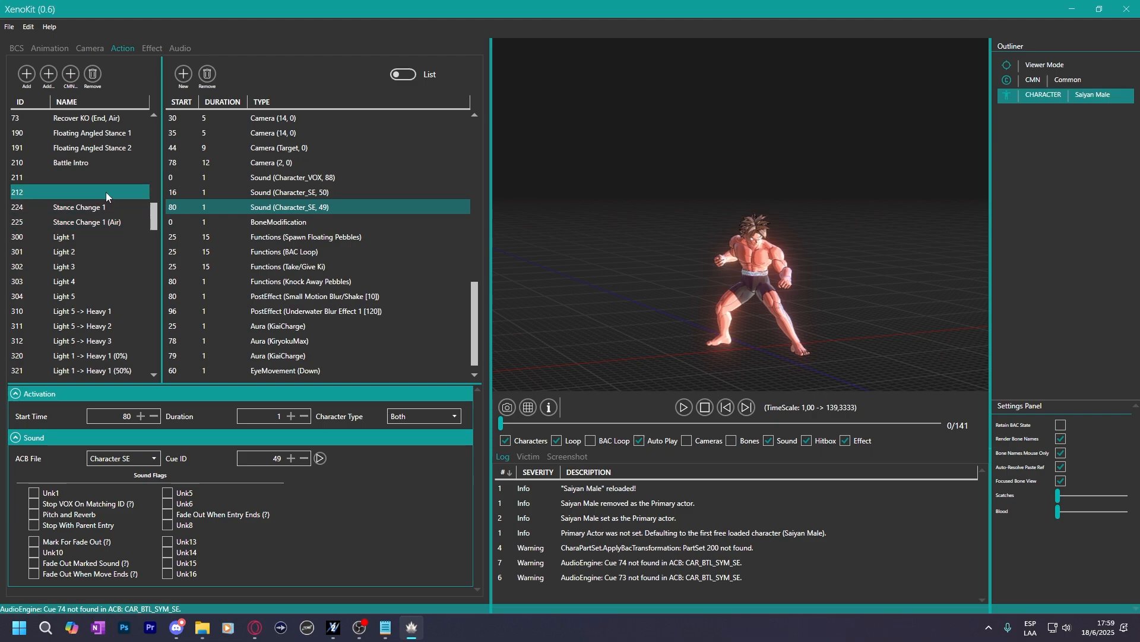
scroll(87, 183, "down", 2)
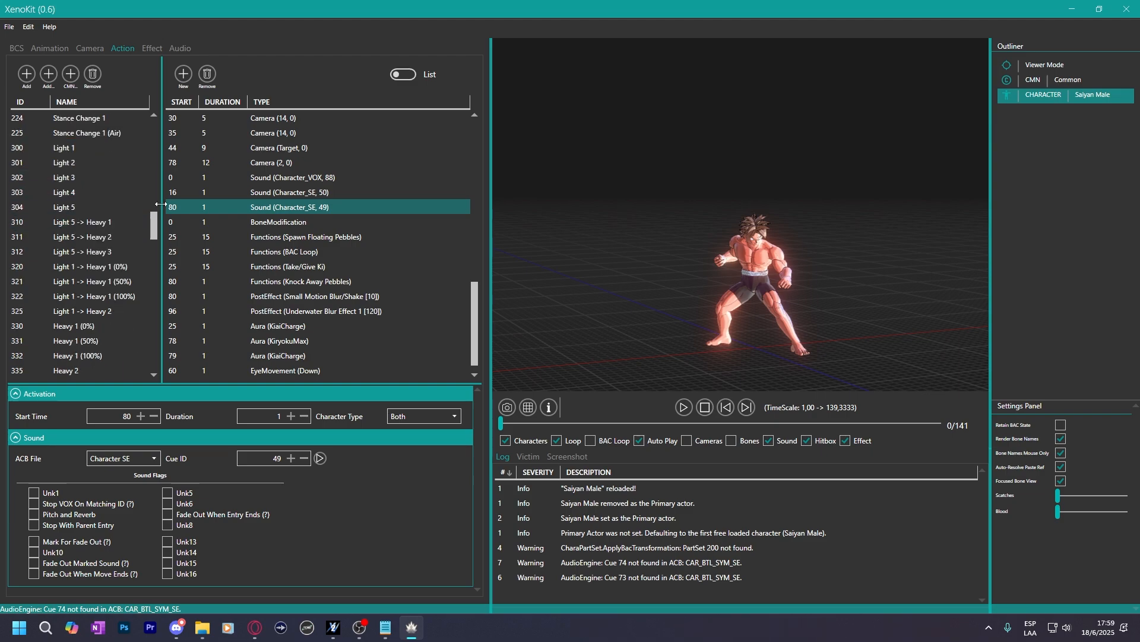
Load the Human Male character from the game, searching the character list for "hu".
left_click(10, 27)
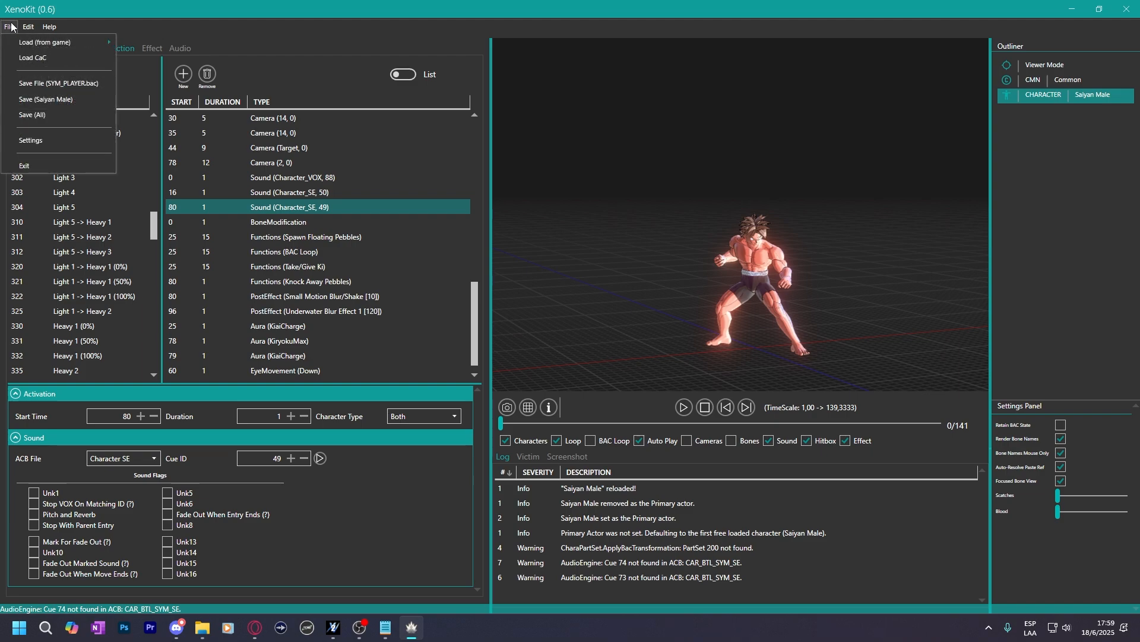
mouse_move(20, 46)
left_click(124, 40)
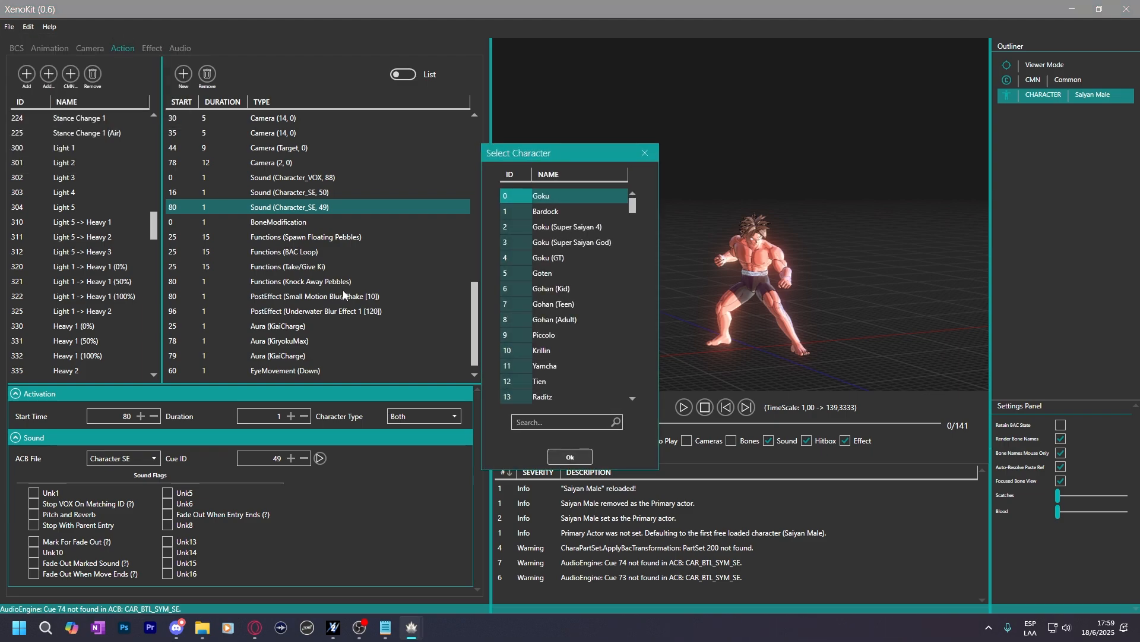
left_click(533, 421)
type("hu")
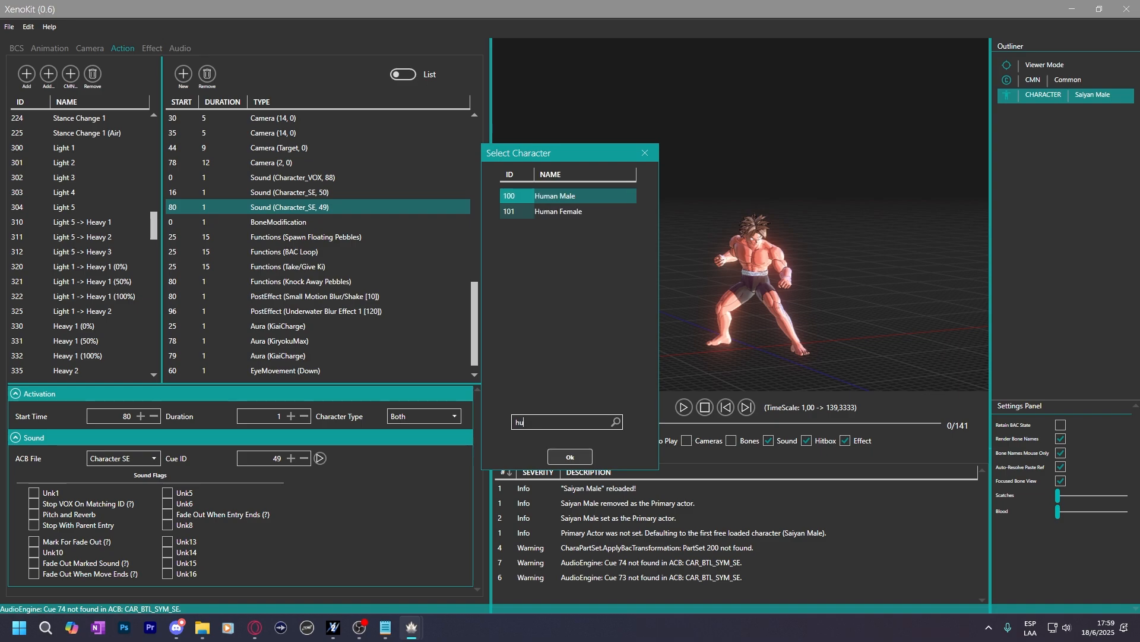
left_click(547, 198)
left_click(572, 462)
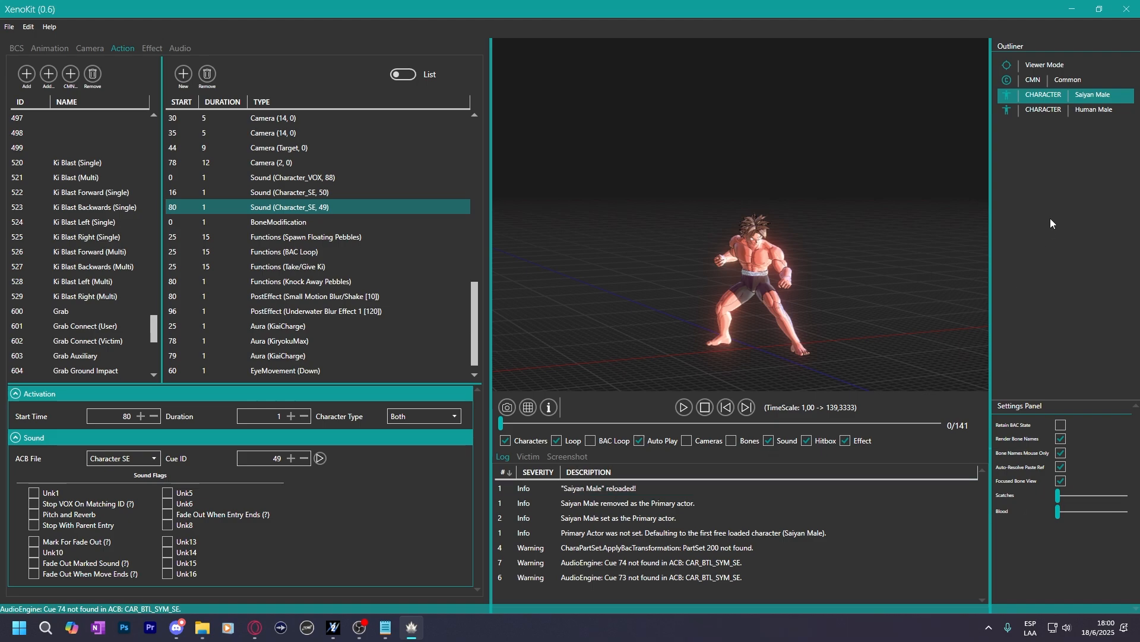
Switch to the Human Male's actions, preview Light 1 (300) and pause the playback.
left_click(1087, 111)
scroll(106, 260, "up", 14)
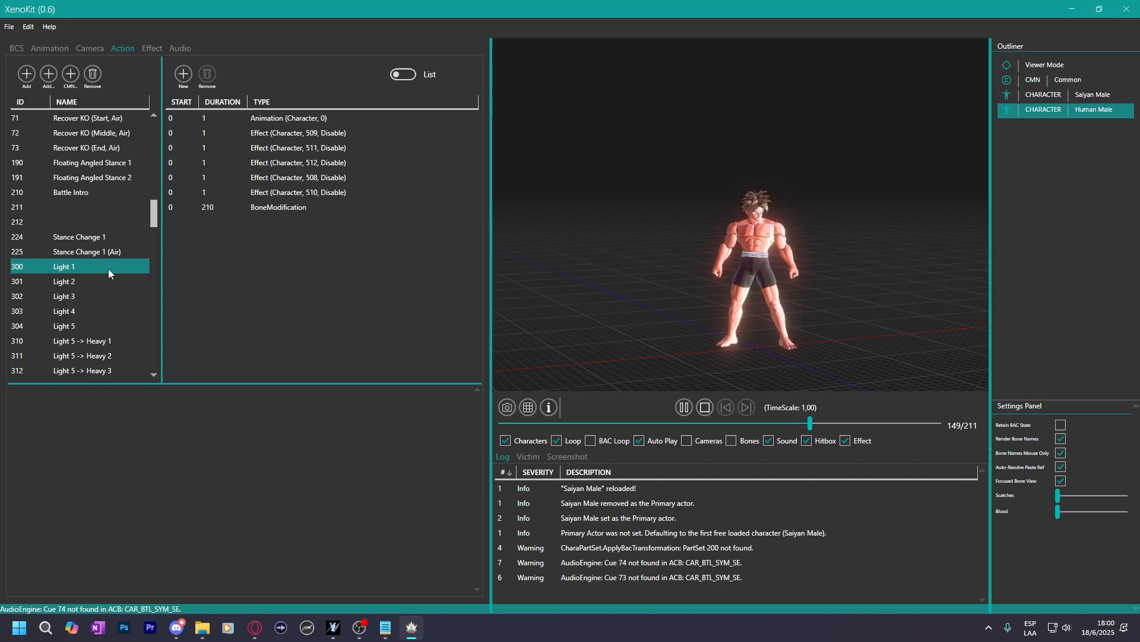
left_click(77, 269)
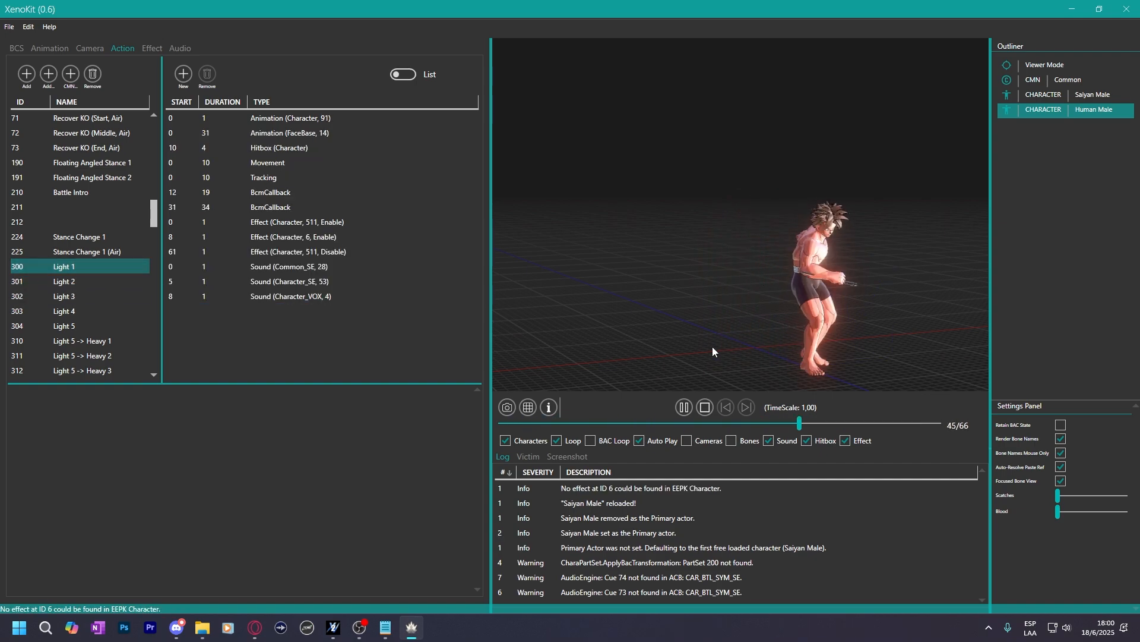
left_click(683, 408)
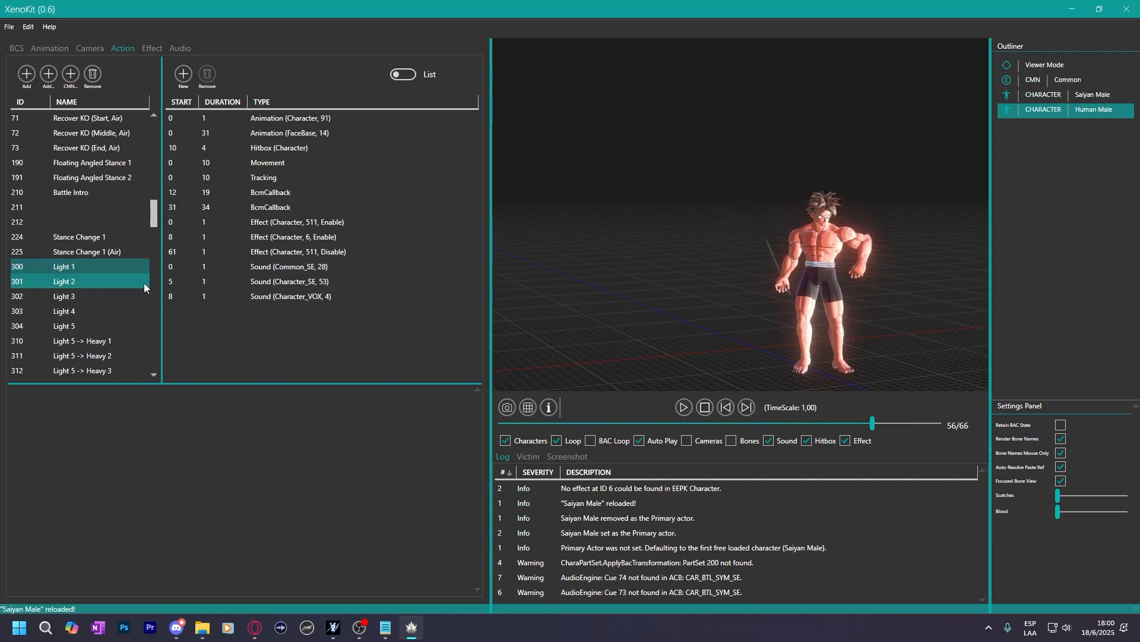
Locate the Human Male's light attacks and highlight Light 1 to Light 5 and Light 6 to Light 9.
scroll(99, 296, "down", 1)
left_click_drag(81, 225, 81, 276)
scroll(91, 269, "down", 4)
left_click(102, 312)
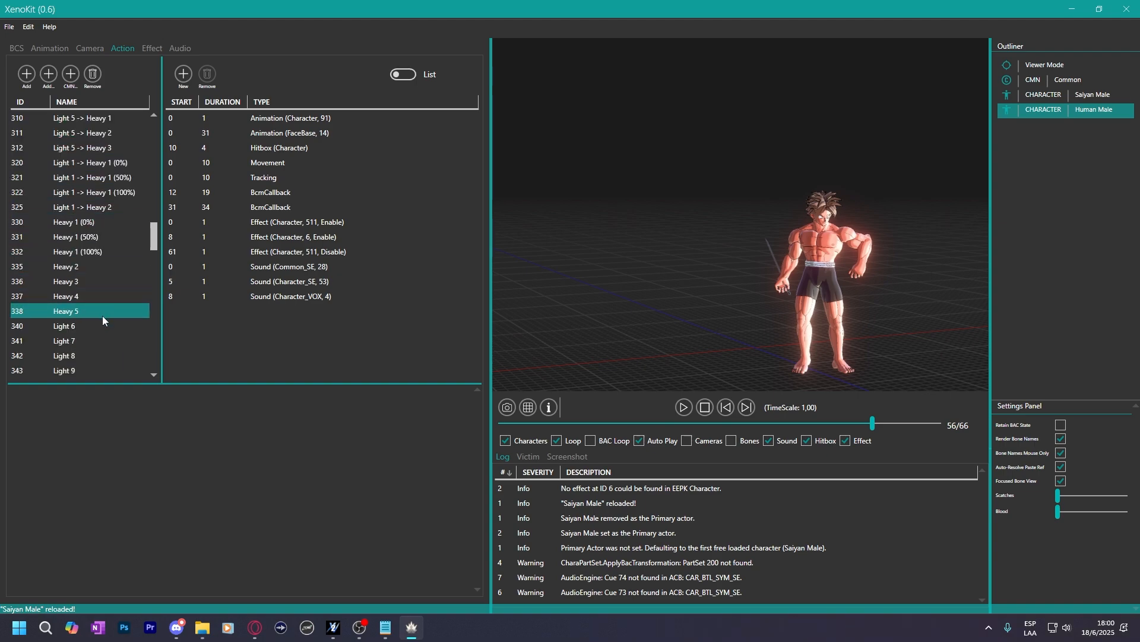
scroll(94, 326, "down", 1)
left_click_drag(89, 281, 84, 325)
scroll(118, 273, "up", 4)
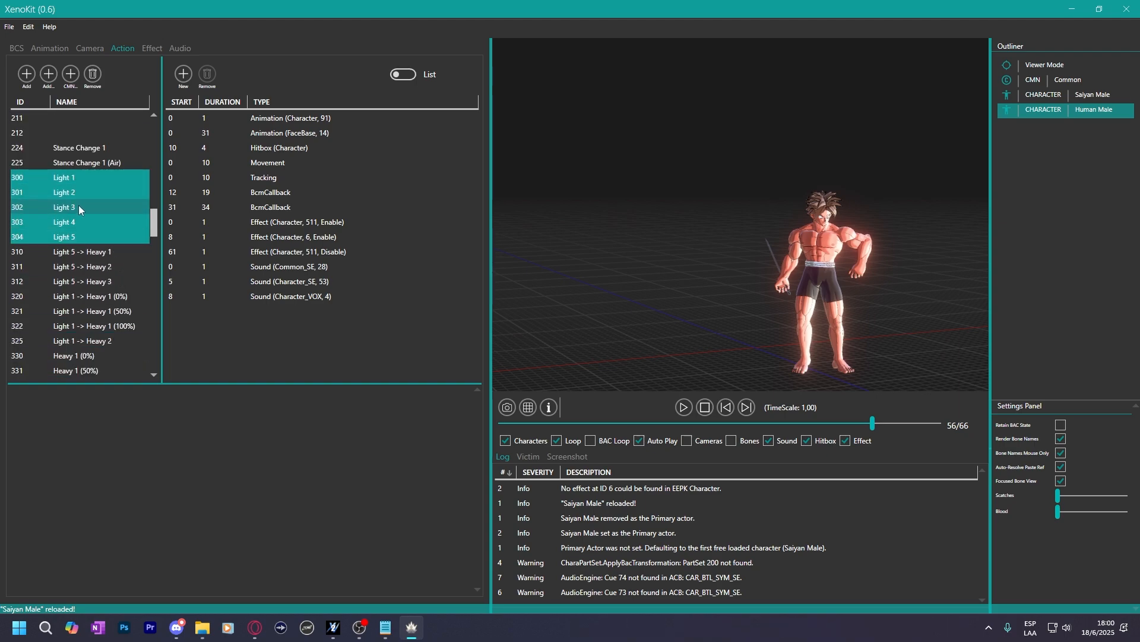
scroll(78, 205, "down", 2)
scroll(78, 214, "down", 1)
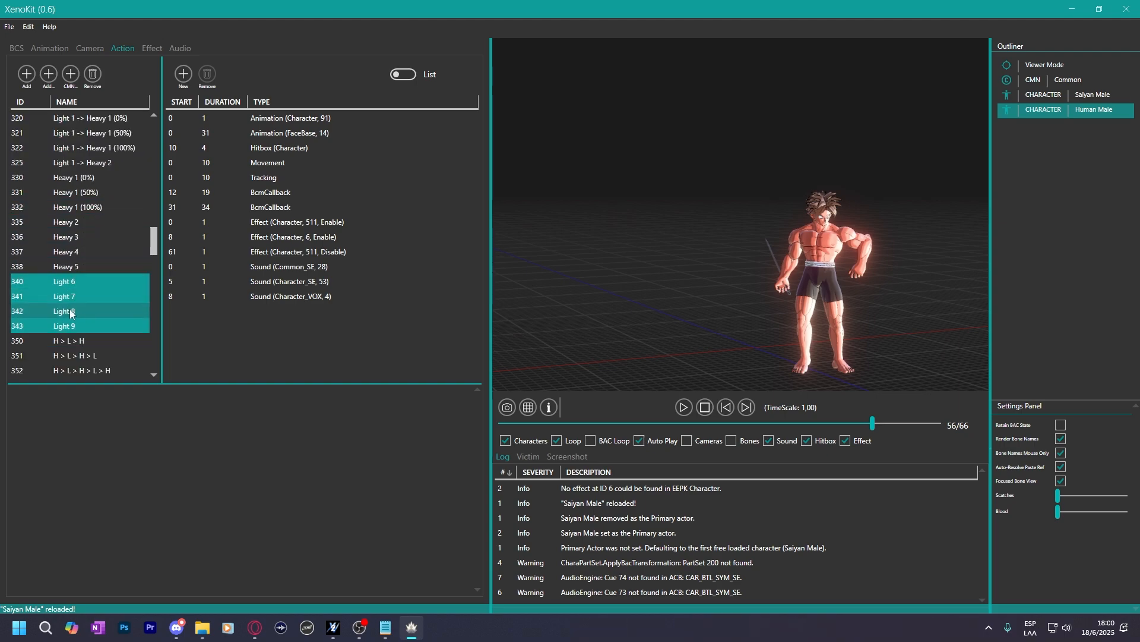
scroll(89, 285, "up", 3)
scroll(83, 208, "down", 2)
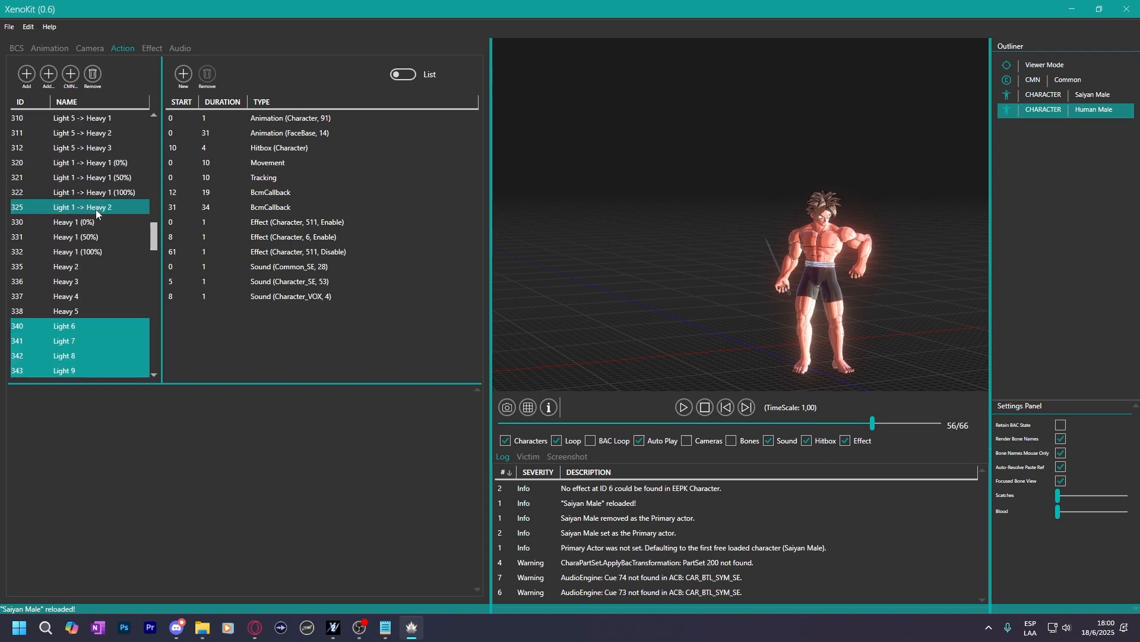
Highlight the heavy attacks from Heavy 1 (0%) to Heavy 5 and turn off Sound for the playback.
left_click_drag(85, 229, 92, 308)
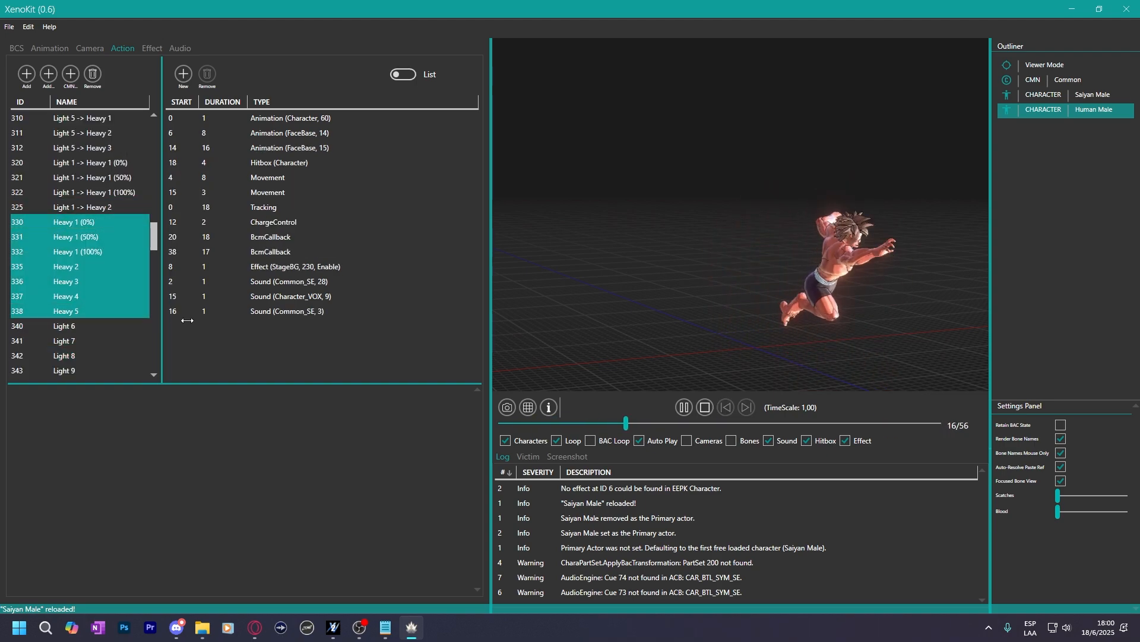
left_click(770, 440)
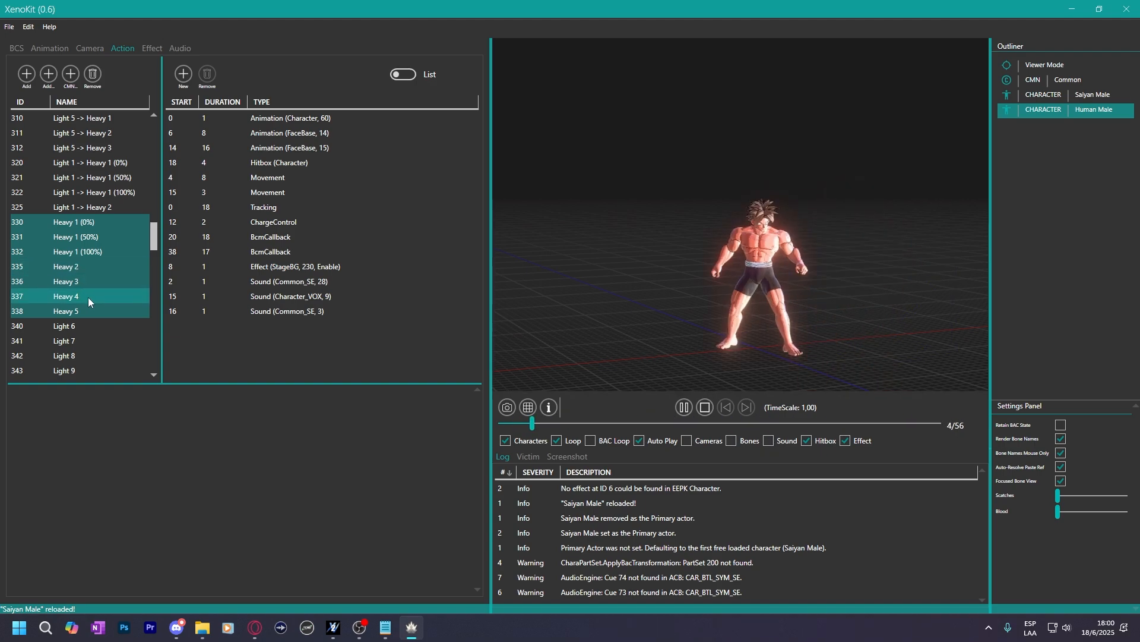
scroll(89, 273, "up", 1)
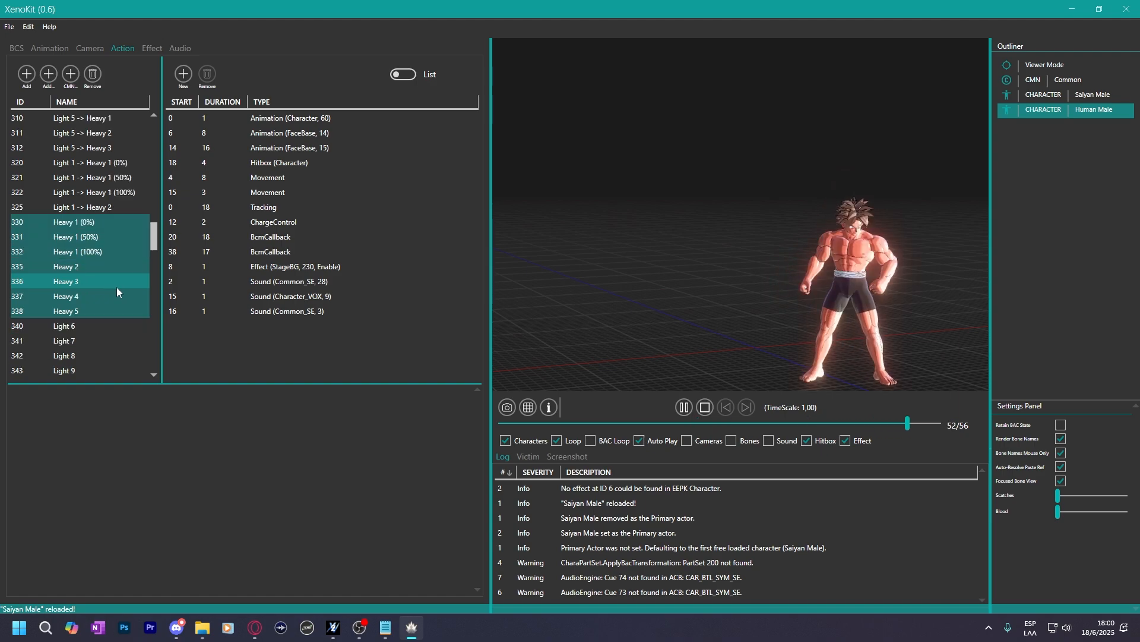
Preview Light 5 and the Light 5 -> Heavy 1 to Heavy 3 combo actions in the viewport.
scroll(113, 273, "up", 1)
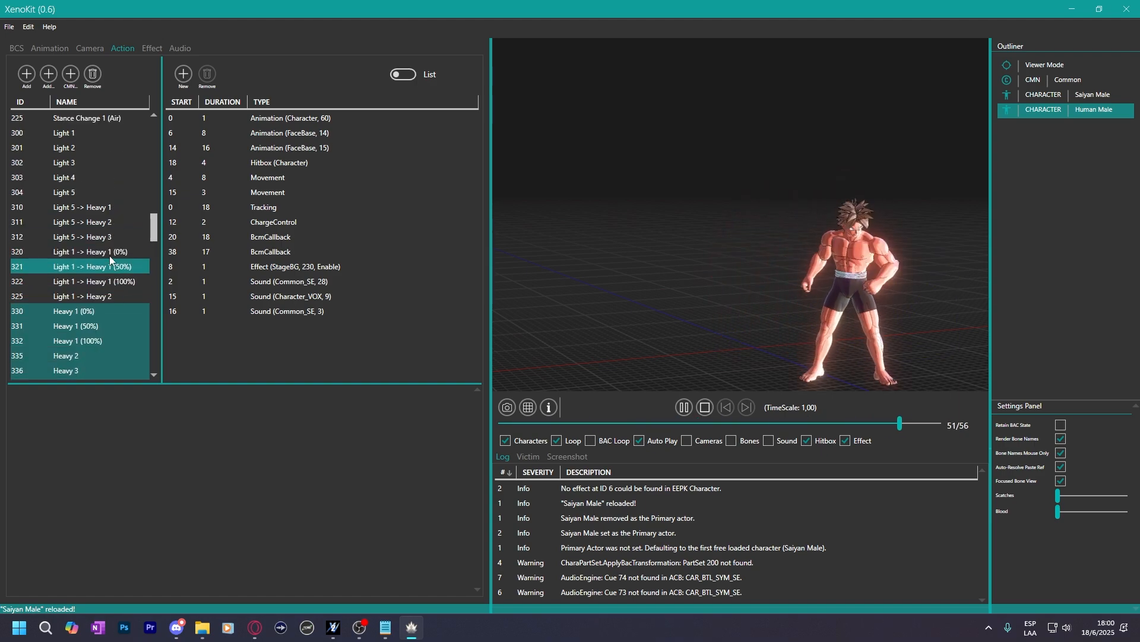
left_click(79, 191)
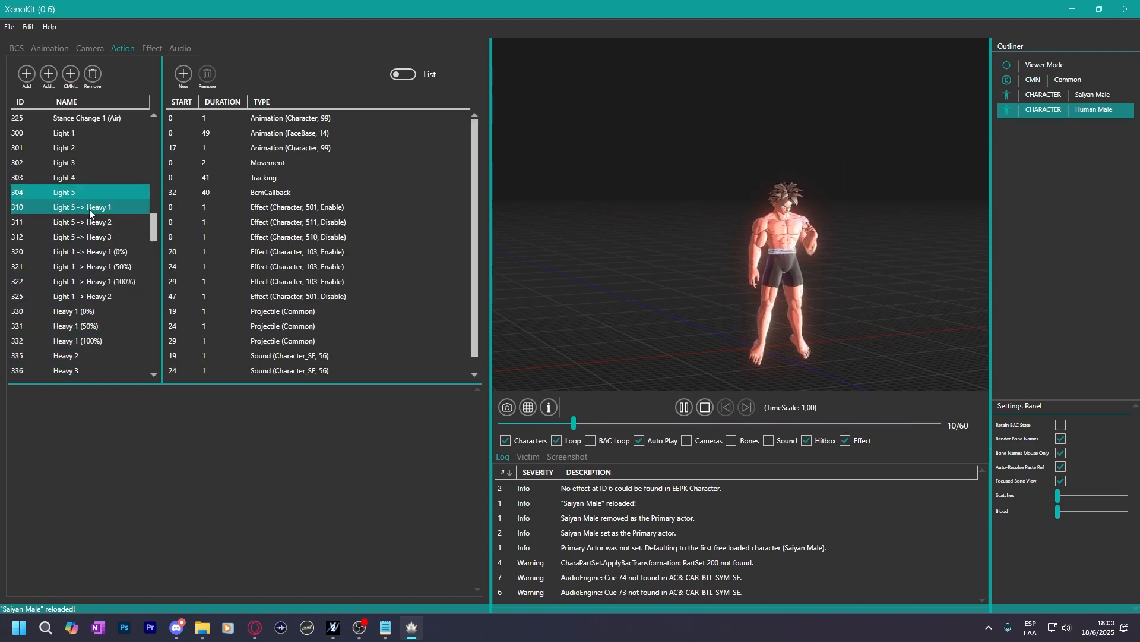
left_click(90, 209)
left_click(97, 234, "shift")
left_click_drag(600, 280, 731, 287)
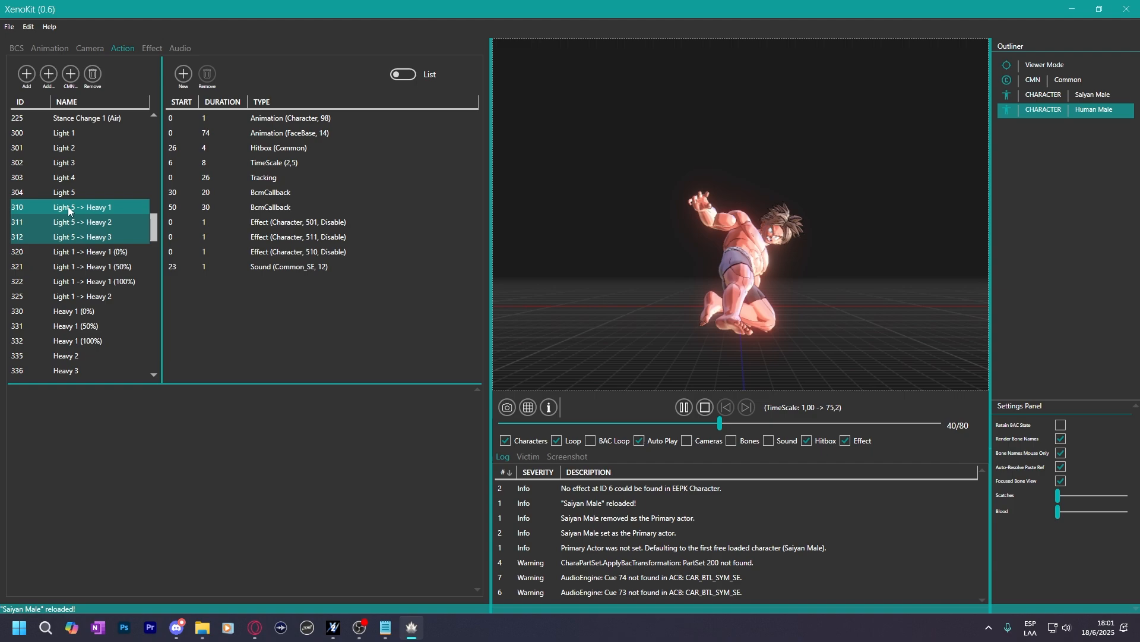
Preview the combo attacks Light 6 (340), H > L > H (350) and H > L > H > L (351).
scroll(81, 237, "down", 4)
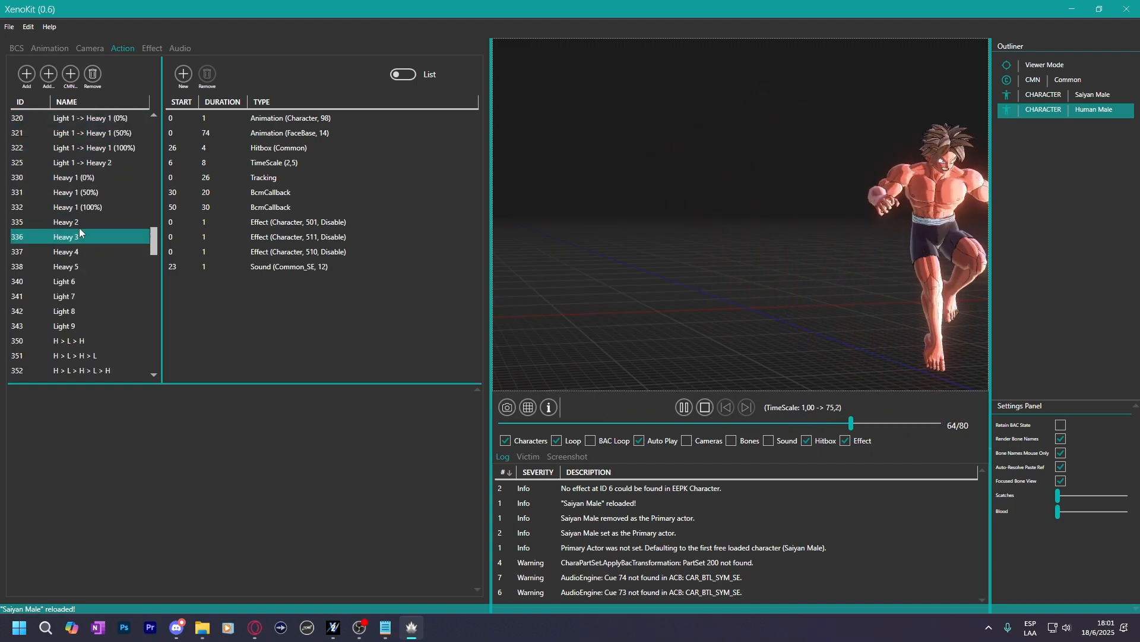
left_click(115, 296)
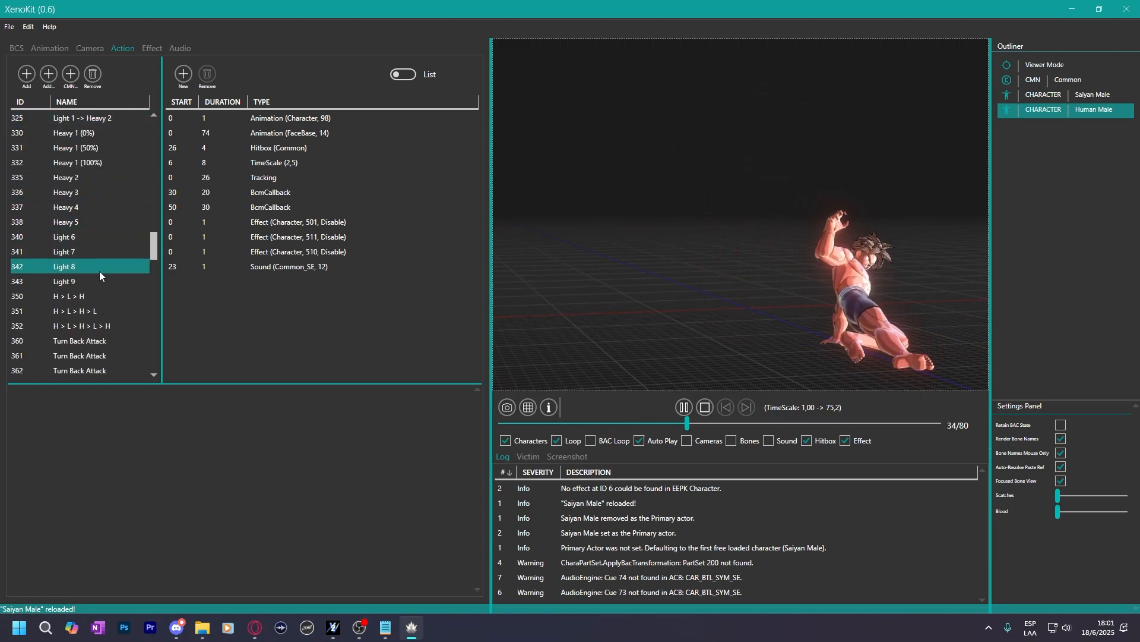
left_click(77, 238)
left_click(91, 297)
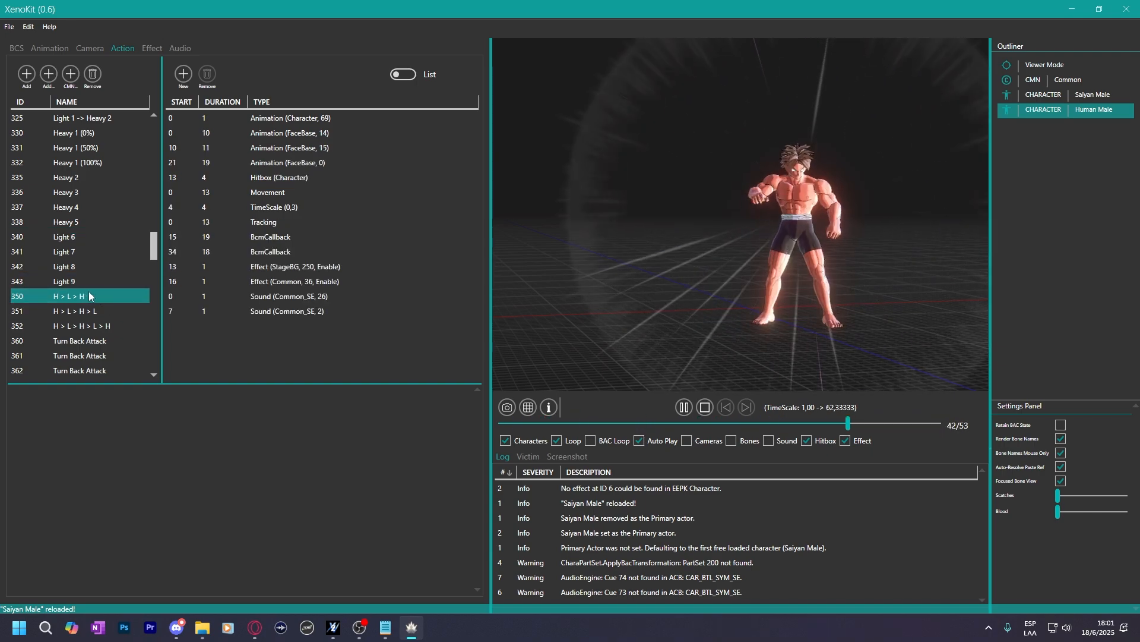
left_click(90, 309)
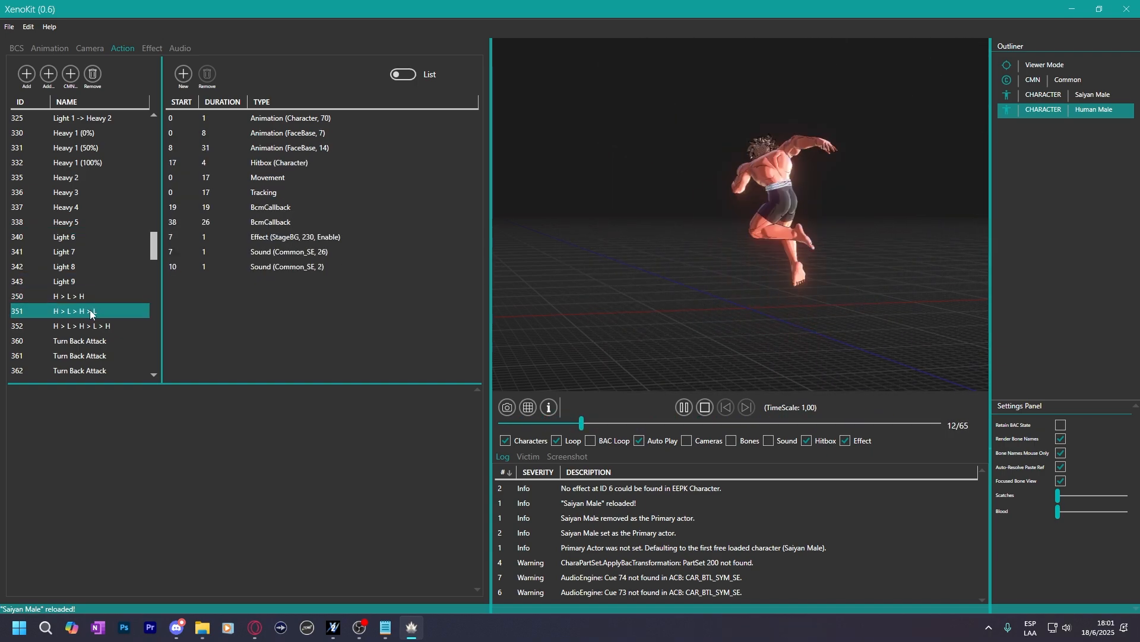
Preview the H > L > H > L > H combo (352), and highlight the Turn Back Attack actions 360 to 362.
left_click(91, 324)
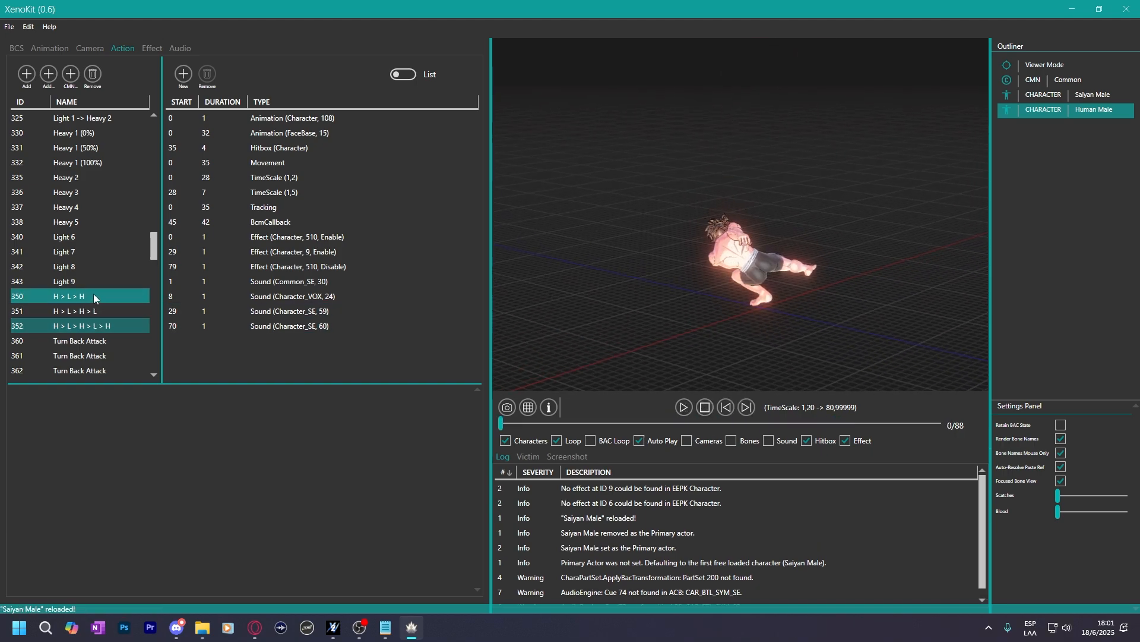
scroll(93, 293, "down", 2)
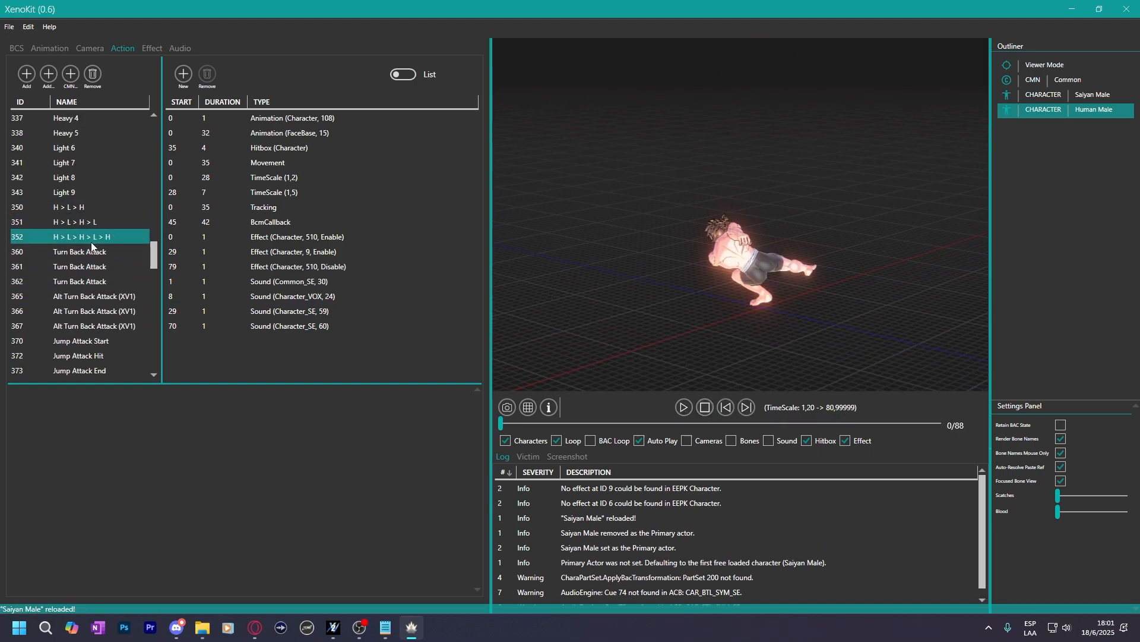
left_click(90, 244)
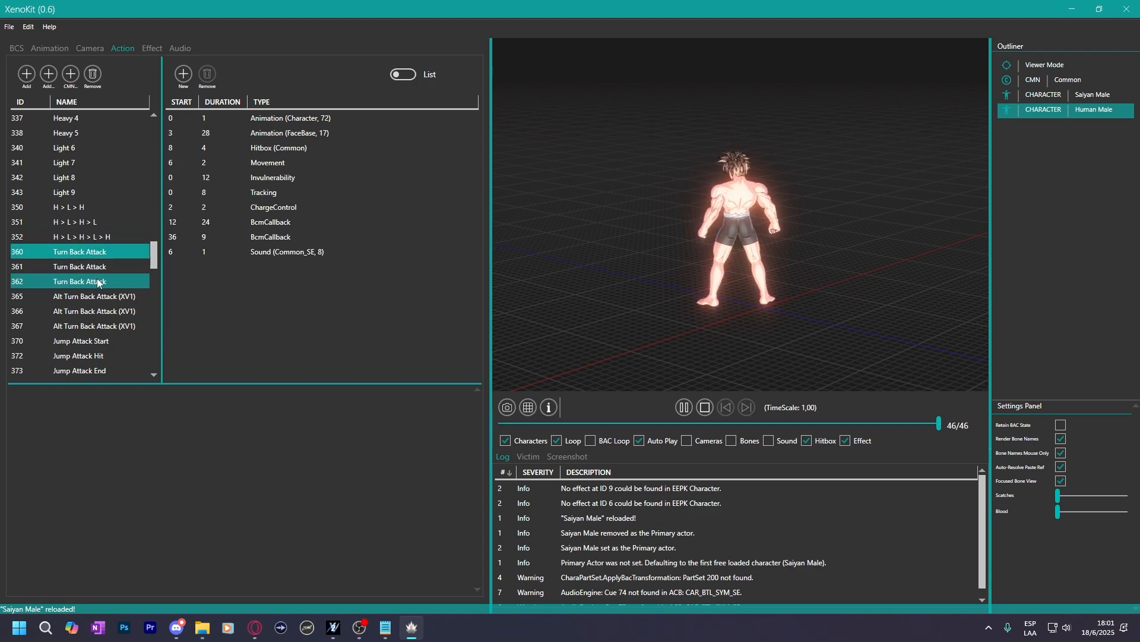
left_click(89, 270, "ctrl")
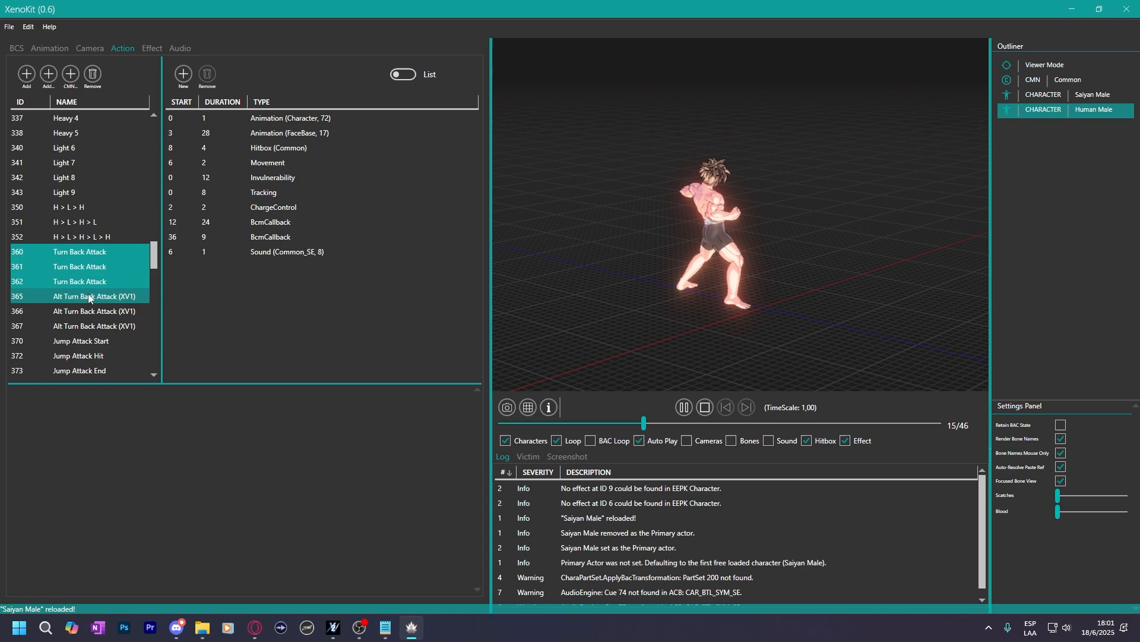
Preview the Alt Turn Back Attack (XV1) actions 365 and 366, plus Jump Attack Start (370).
left_click(88, 296)
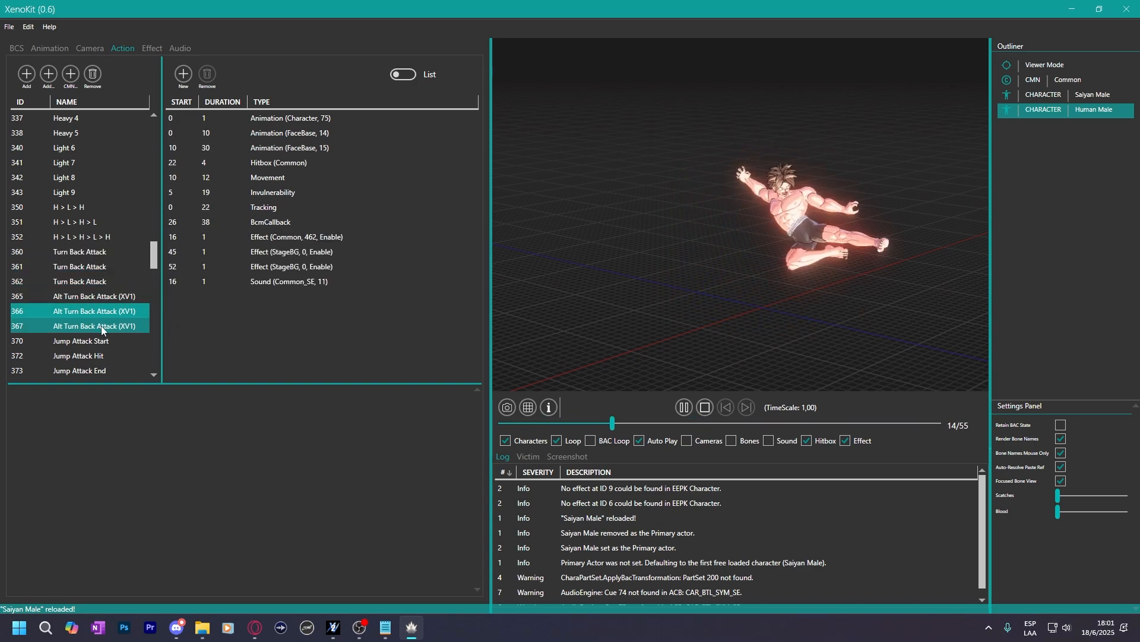
left_click(80, 311)
left_click(119, 297)
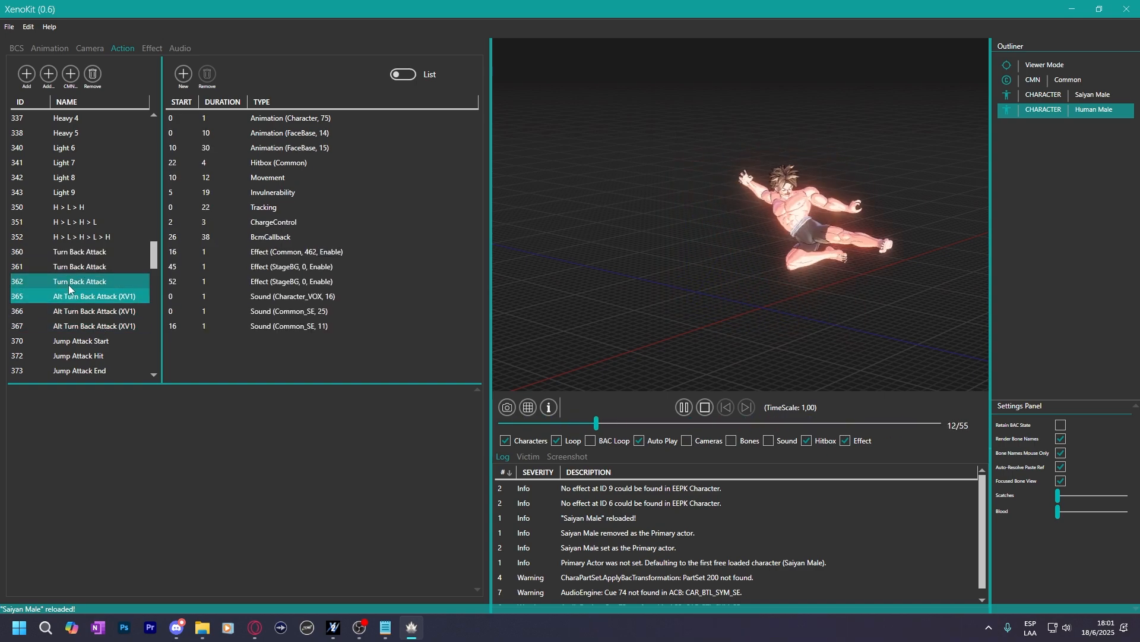
scroll(113, 307, "down", 1)
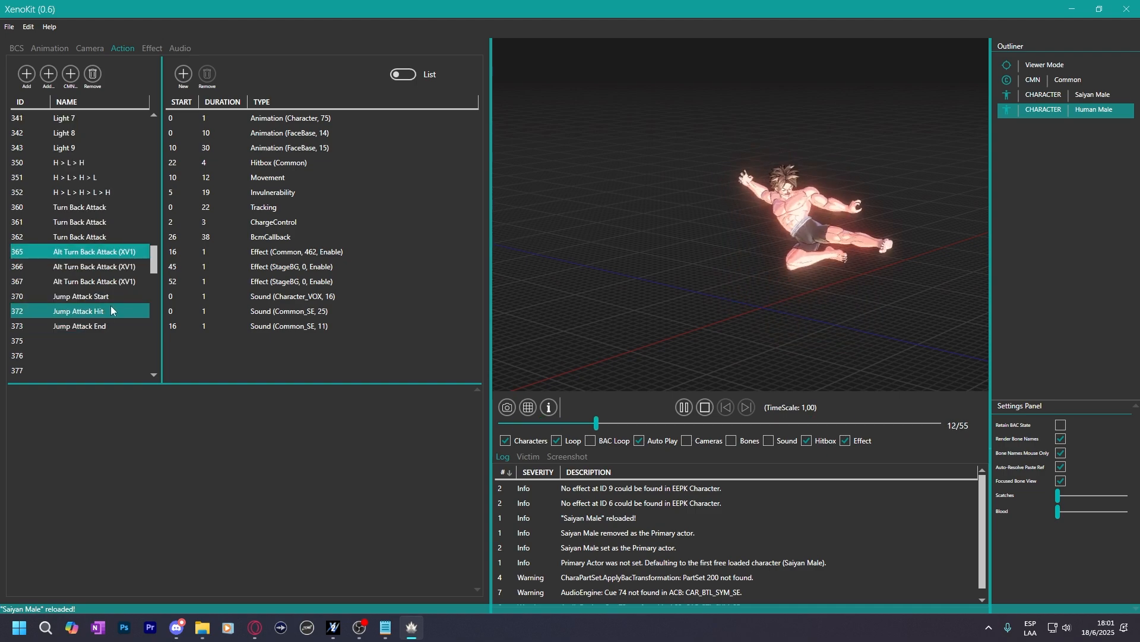
left_click(81, 301)
Preview the light and heavy stamina break and break hit actions 460 to 463, plus Limit Burst (470).
scroll(84, 305, "down", 9)
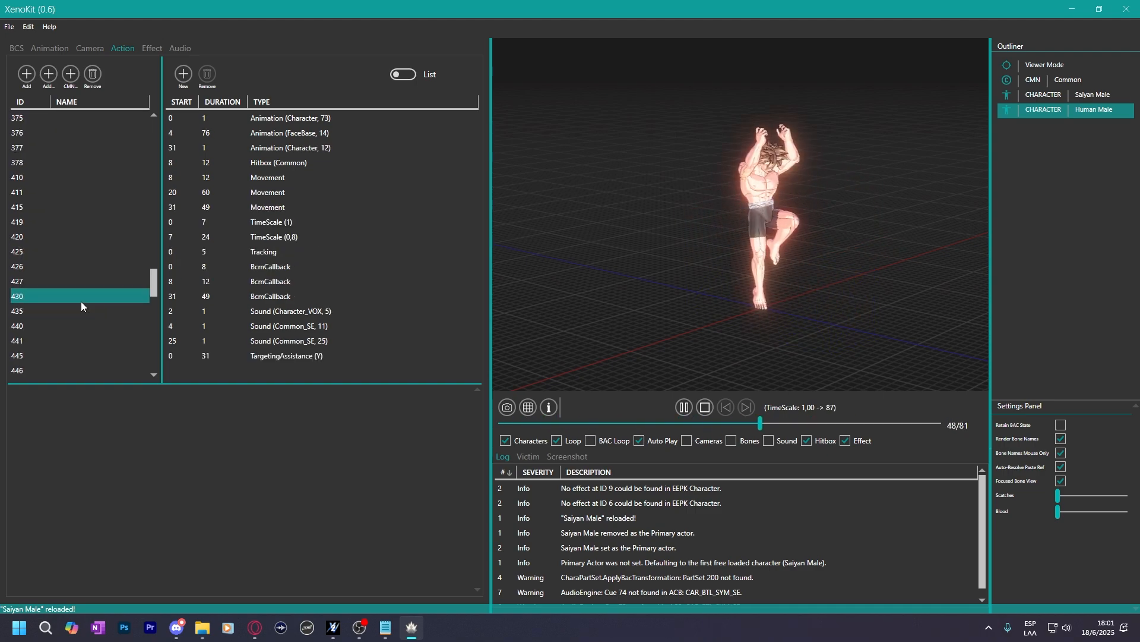
left_click(84, 222)
left_click(93, 237)
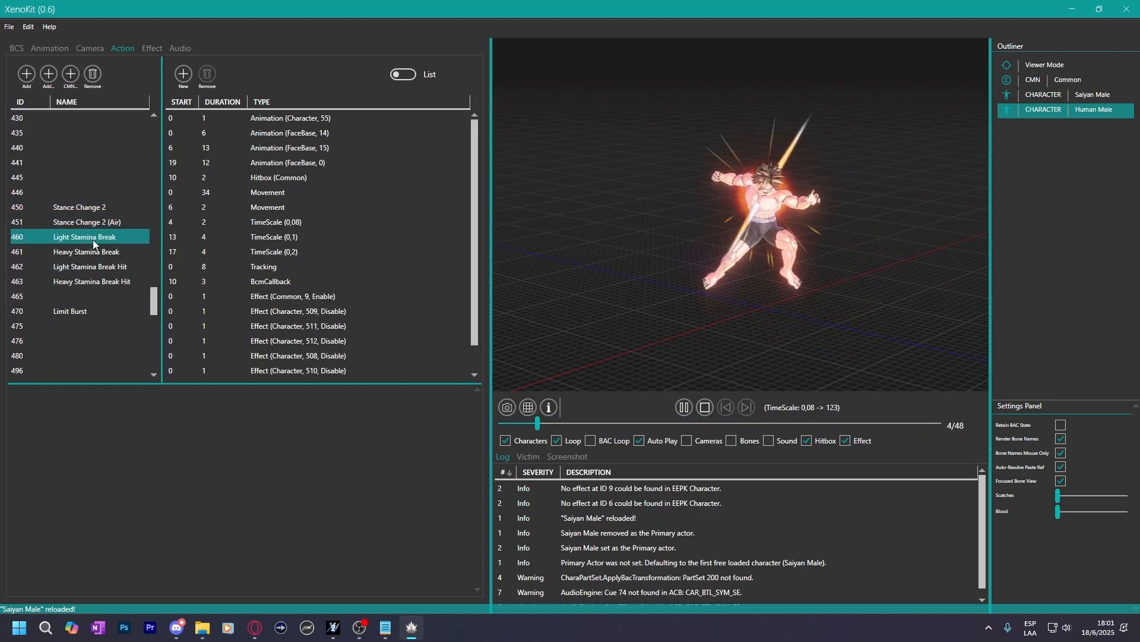
left_click(89, 252)
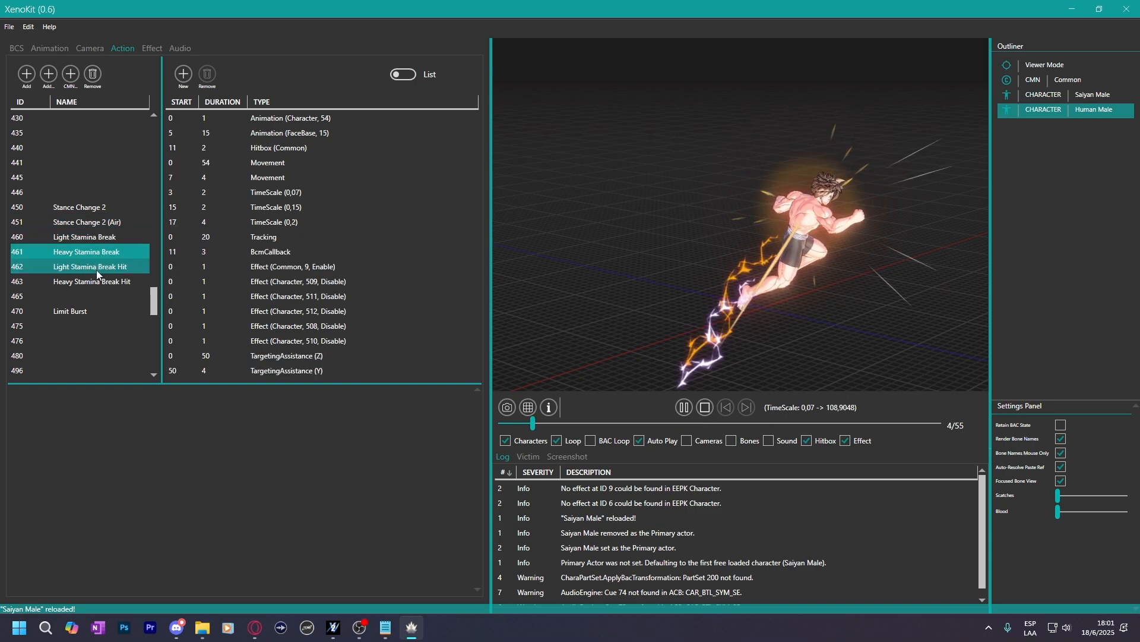
left_click(97, 271)
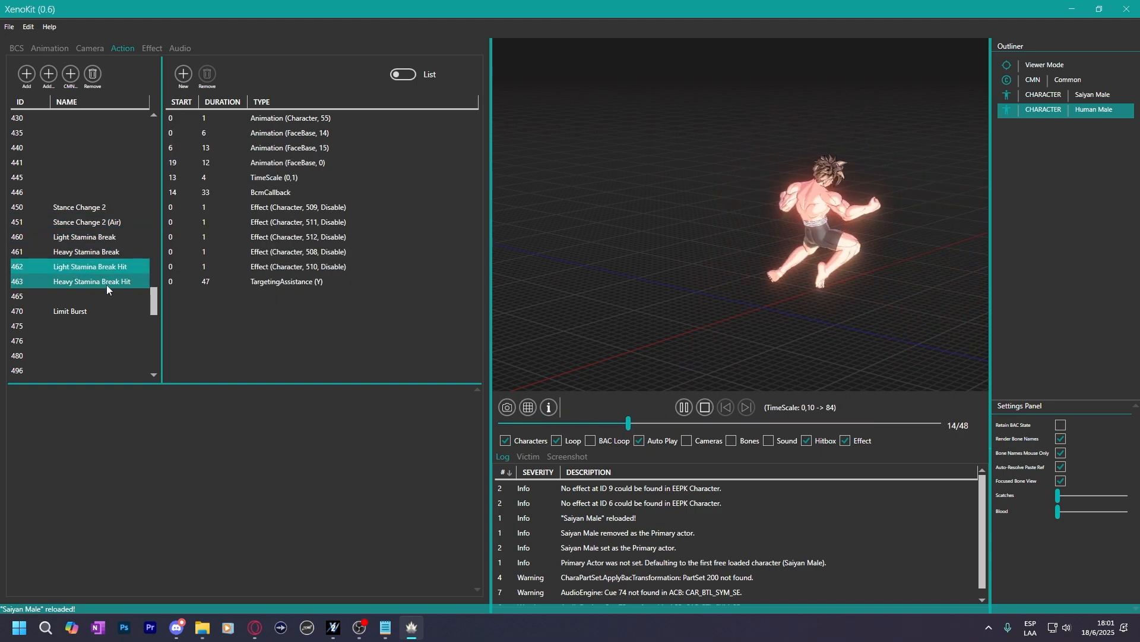
left_click(105, 285)
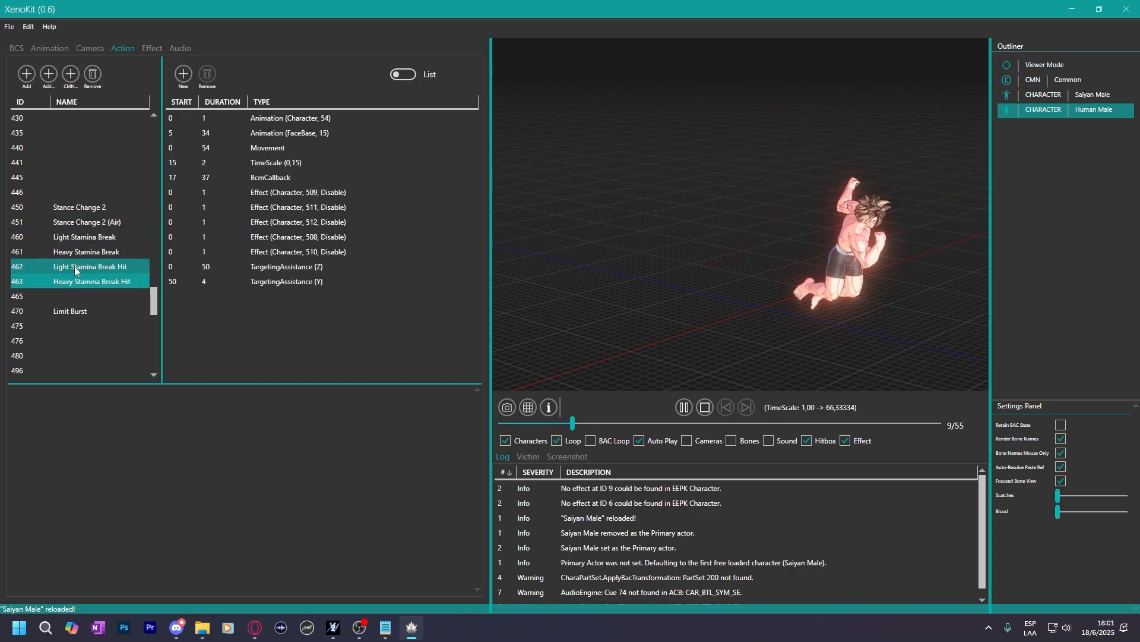
left_click(58, 313)
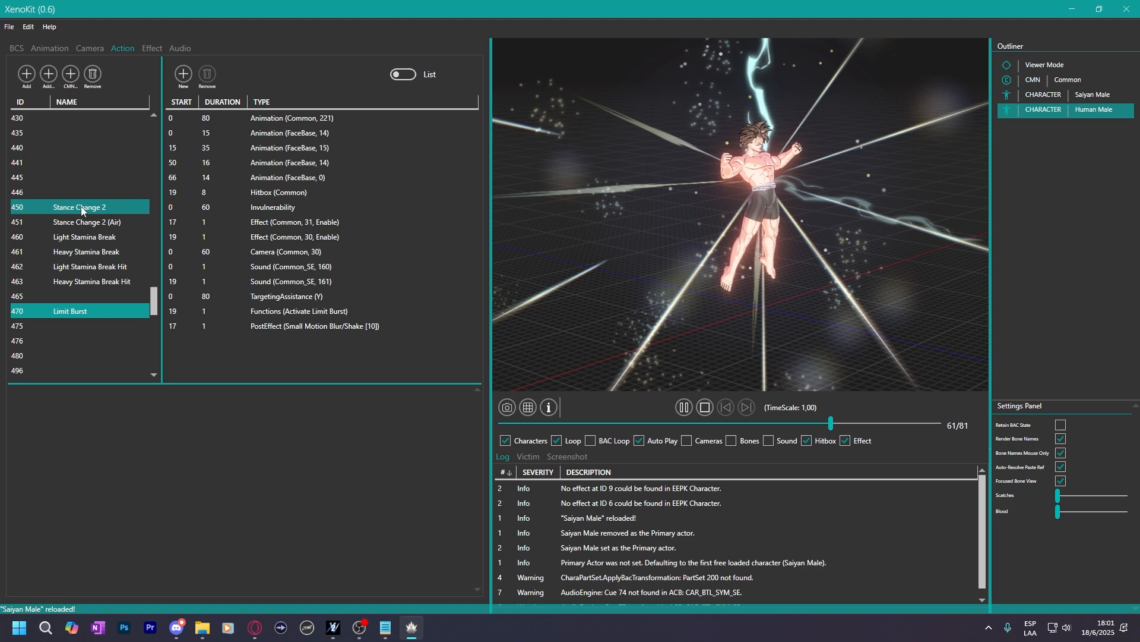
Preview Stance Change 2 (450) and Stance Change 2 (Air) (451) in the viewport.
left_click(81, 205)
left_click(94, 223)
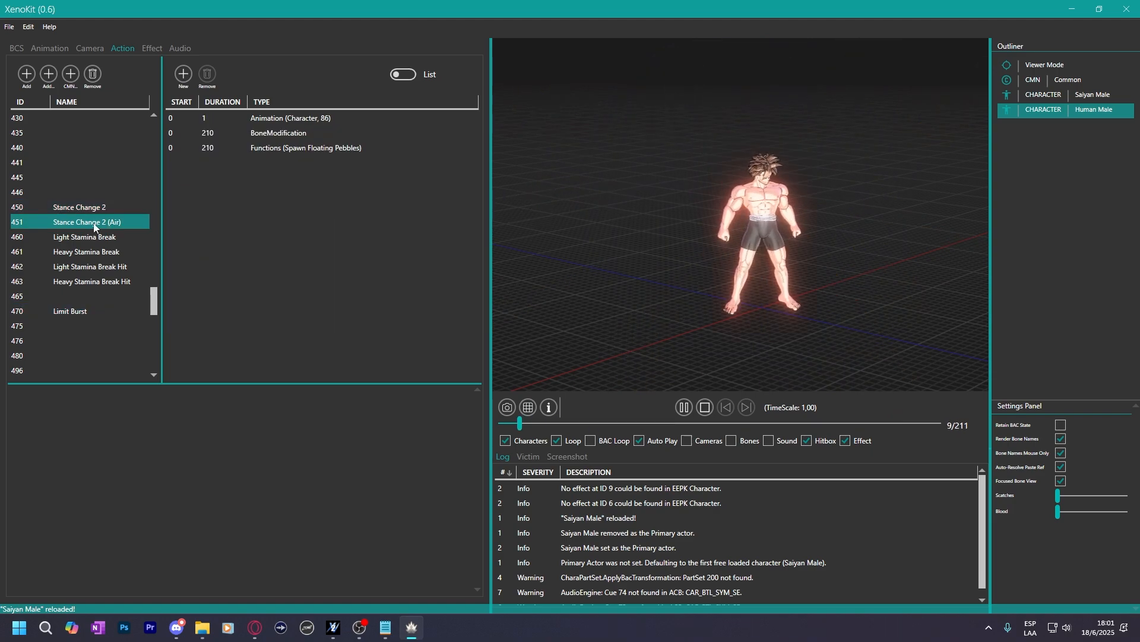
left_click_drag(707, 297, 632, 255)
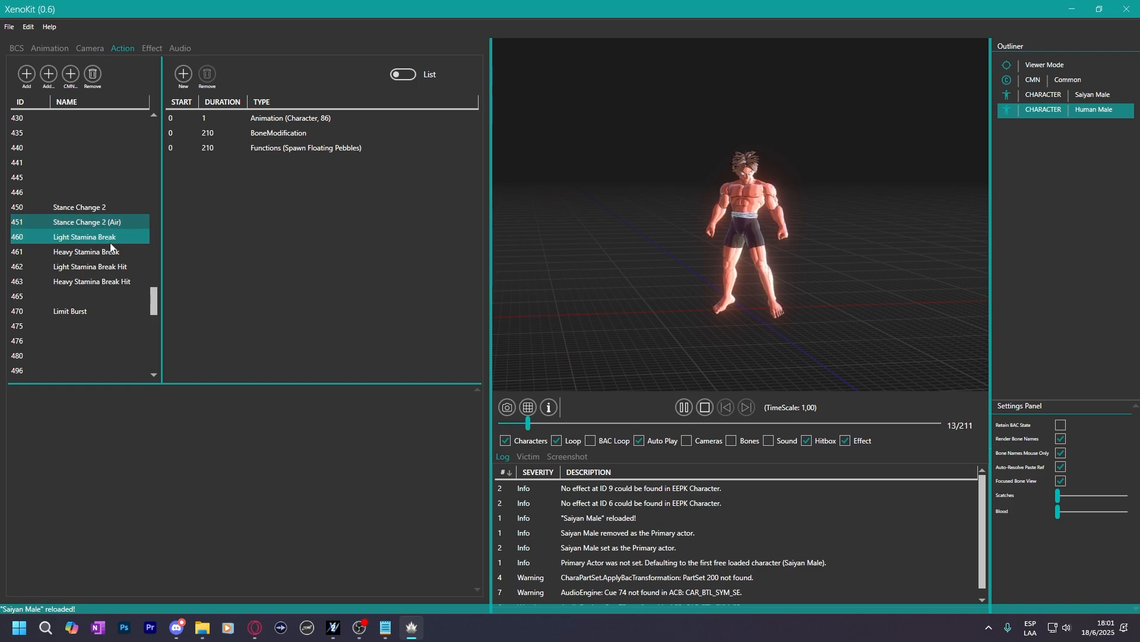
Preview Stance Change 1 (224) and the unnamed actions 211 and 212 for comparison.
scroll(104, 237, "down", 1)
scroll(98, 240, "up", 18)
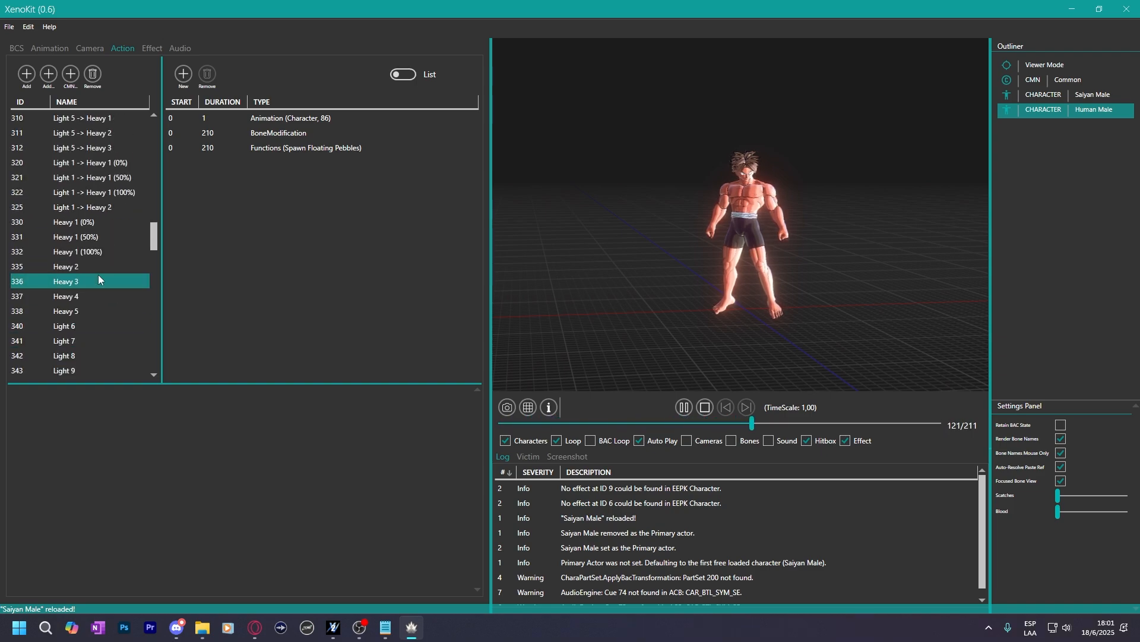
left_click(81, 192)
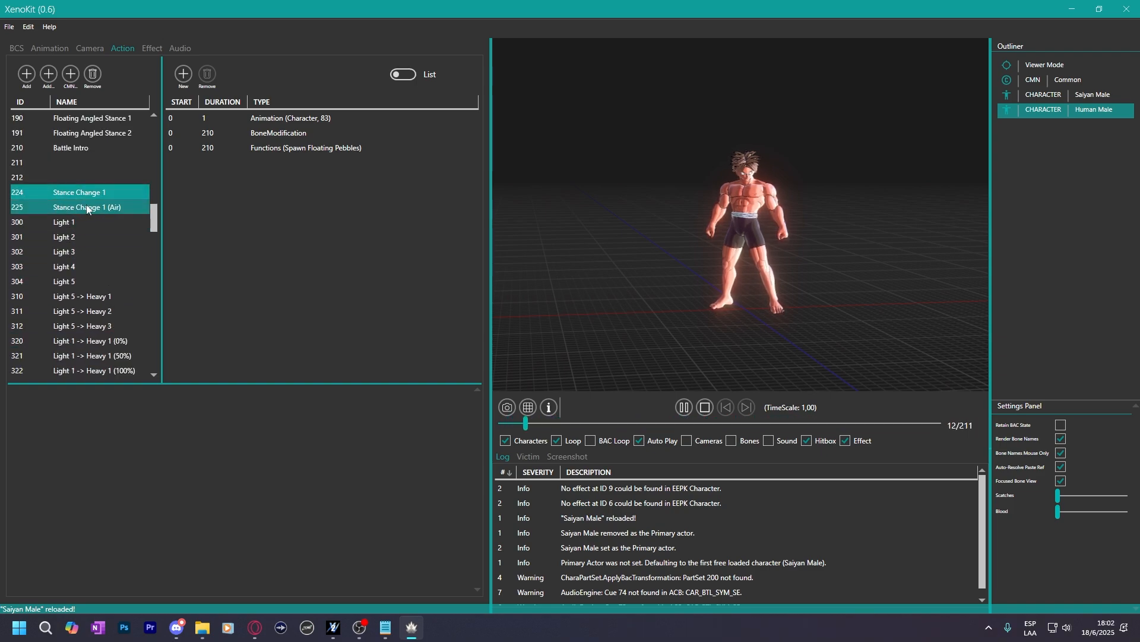
left_click(67, 177)
left_click(61, 165)
left_click(69, 175)
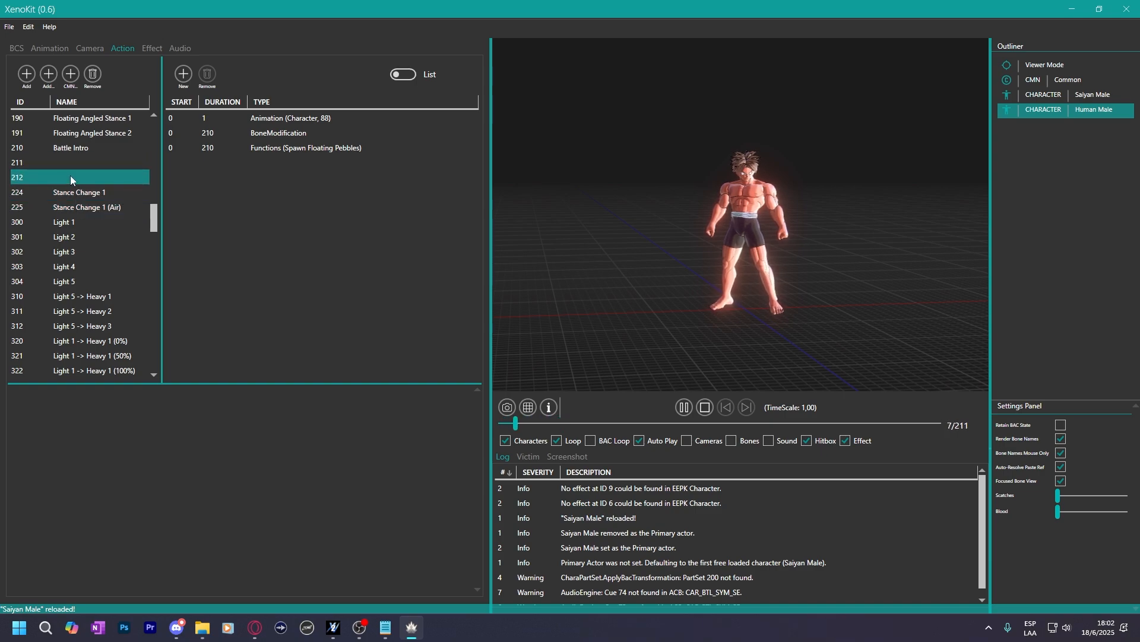
left_click(58, 165)
left_click(66, 174)
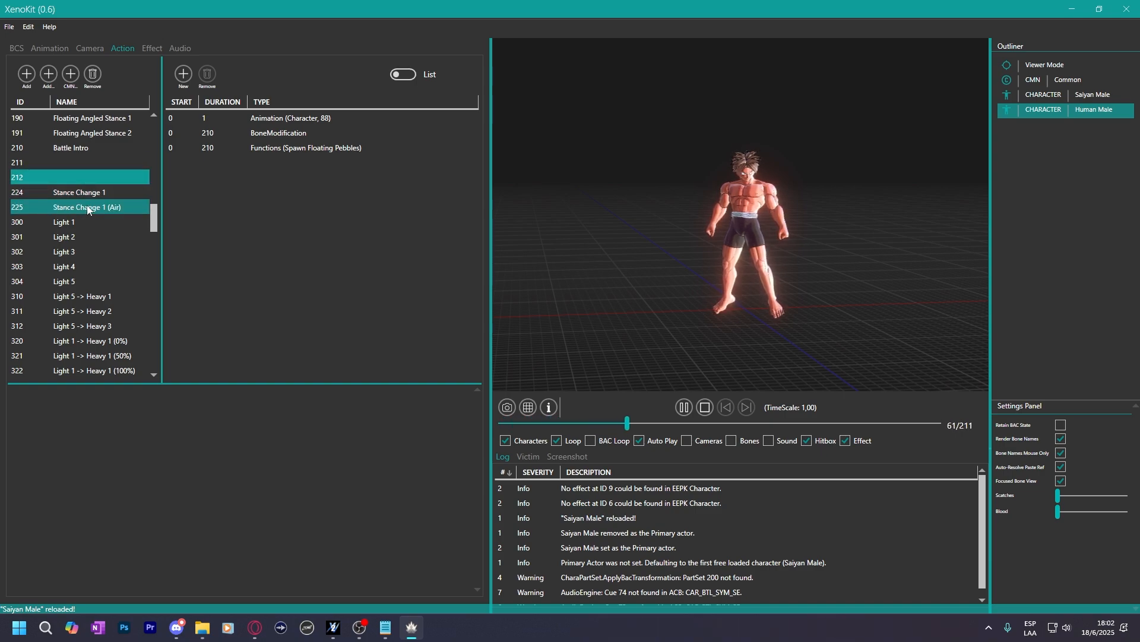
Open the settings of the Animation (Character, 88) entry in action 212.
scroll(87, 210, "up", 2)
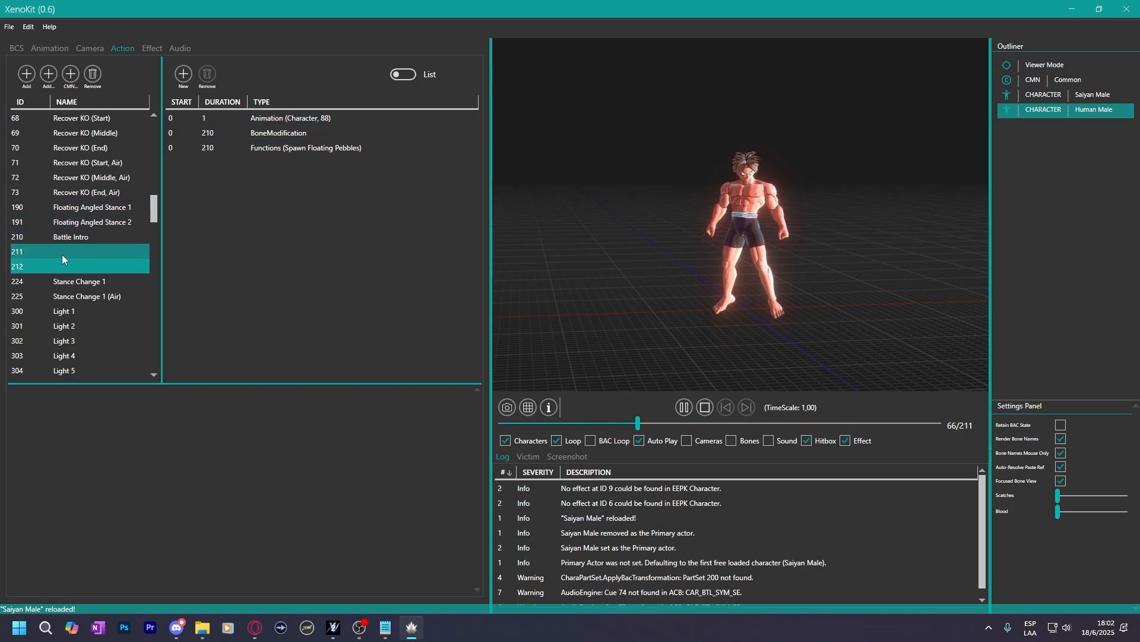
left_click(293, 122)
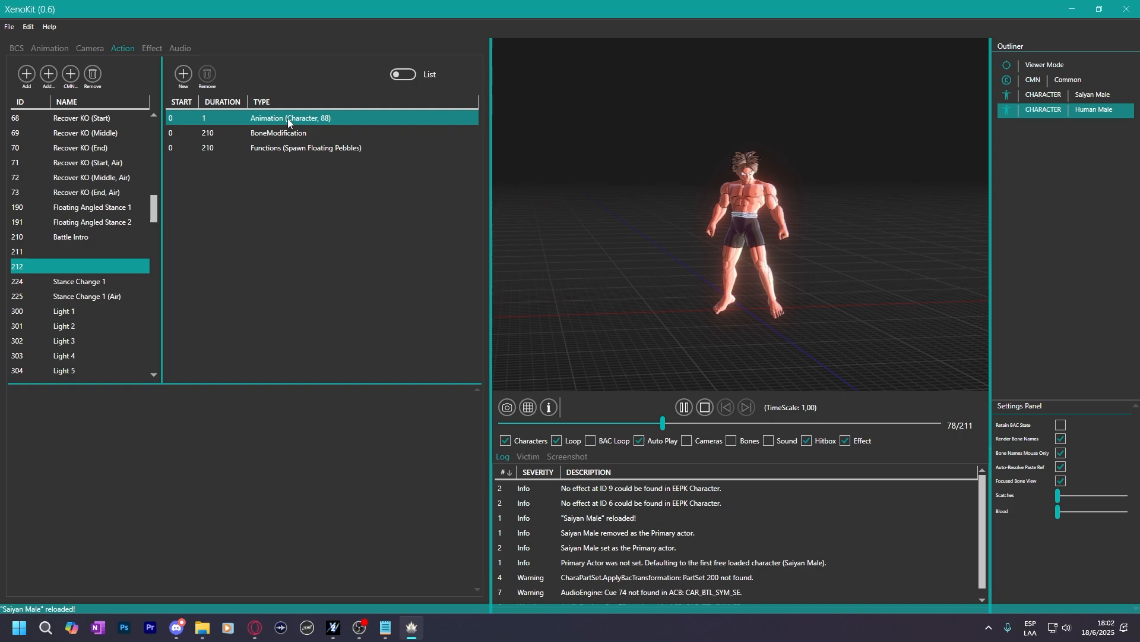
left_click(291, 122)
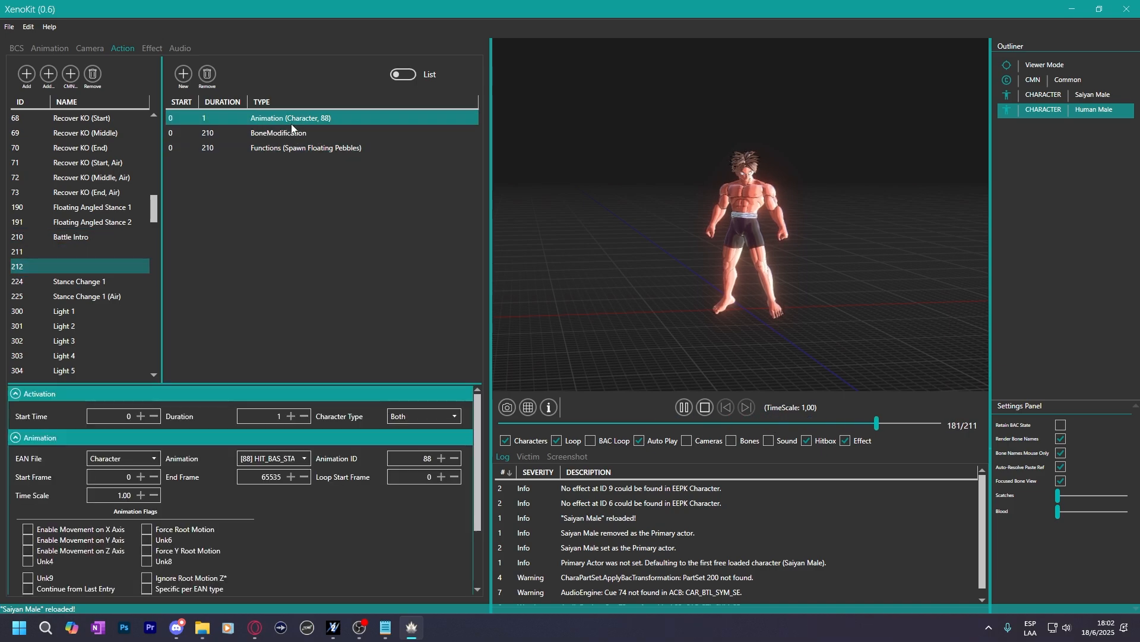
Play animation 88, HIT_BAS_STAND_SS3_S, from the HUM animation list and inspect the character up close.
left_click(47, 47)
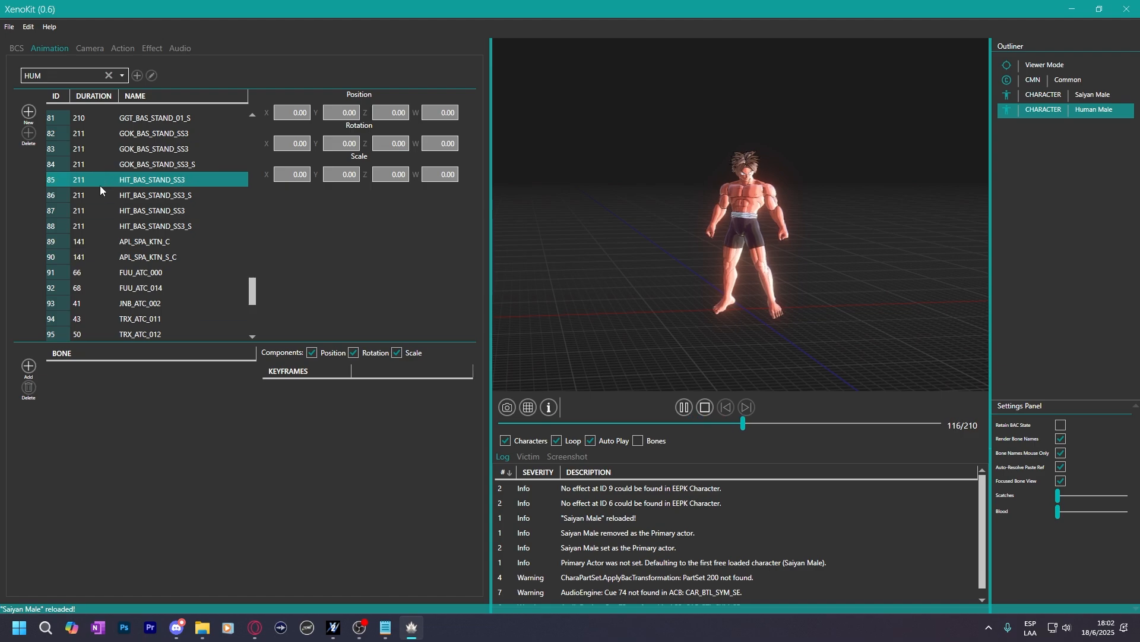
left_click(146, 226)
left_click_drag(645, 277, 716, 305)
scroll(657, 273, "up", 2)
scroll(658, 274, "up", 2)
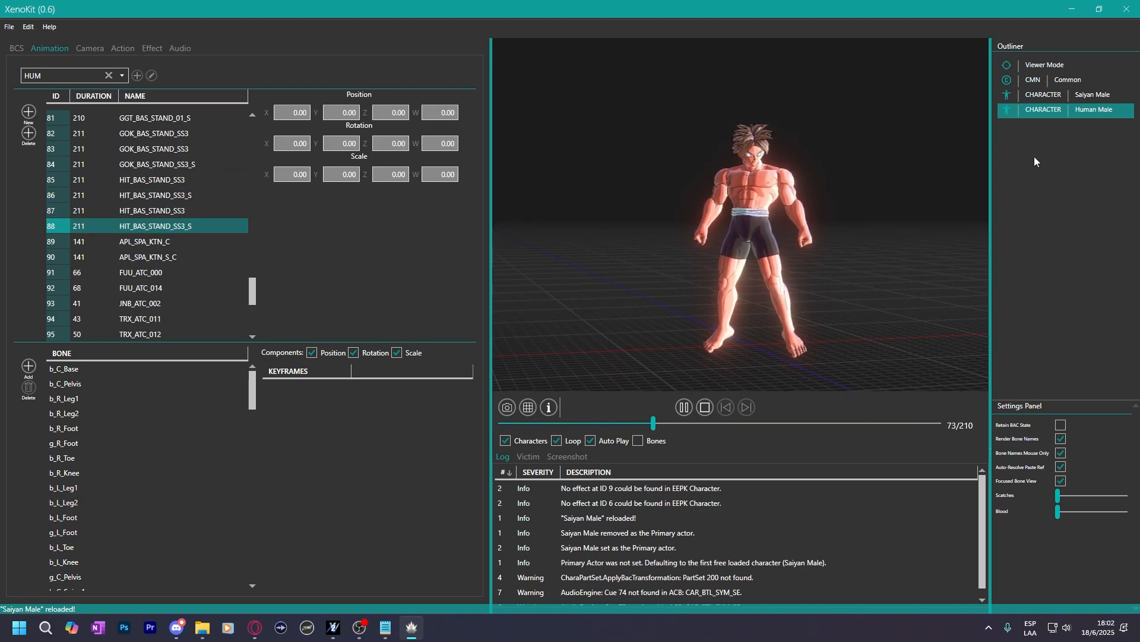
Return to the Human Male's actions and highlight the light attacks from Light 1 to Light 4.
left_click(126, 45)
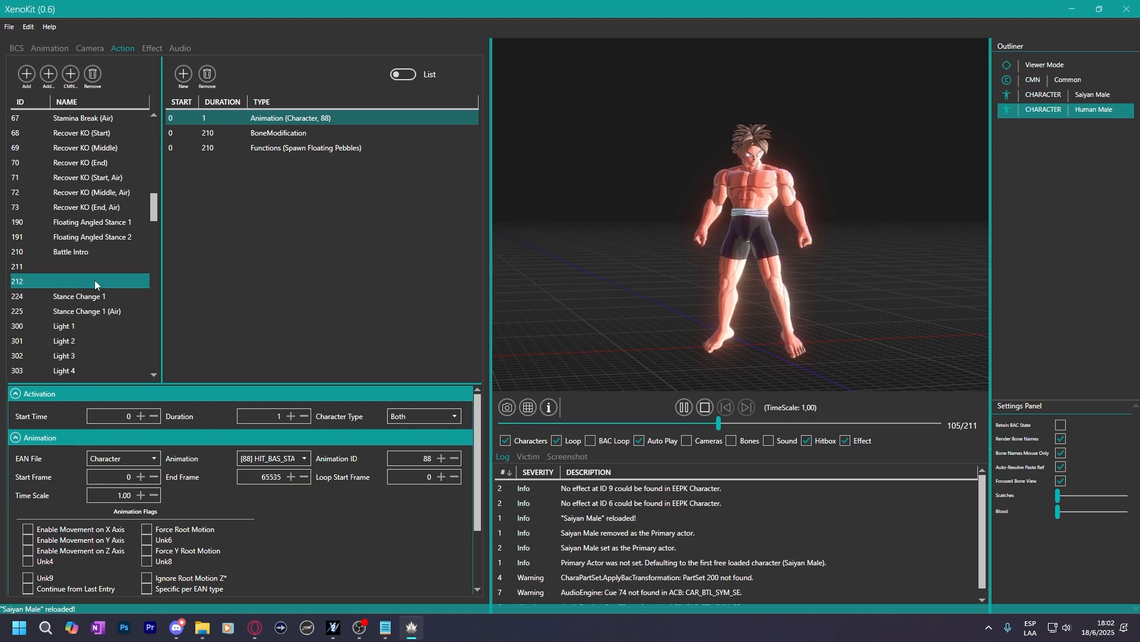
scroll(109, 303, "down", 6)
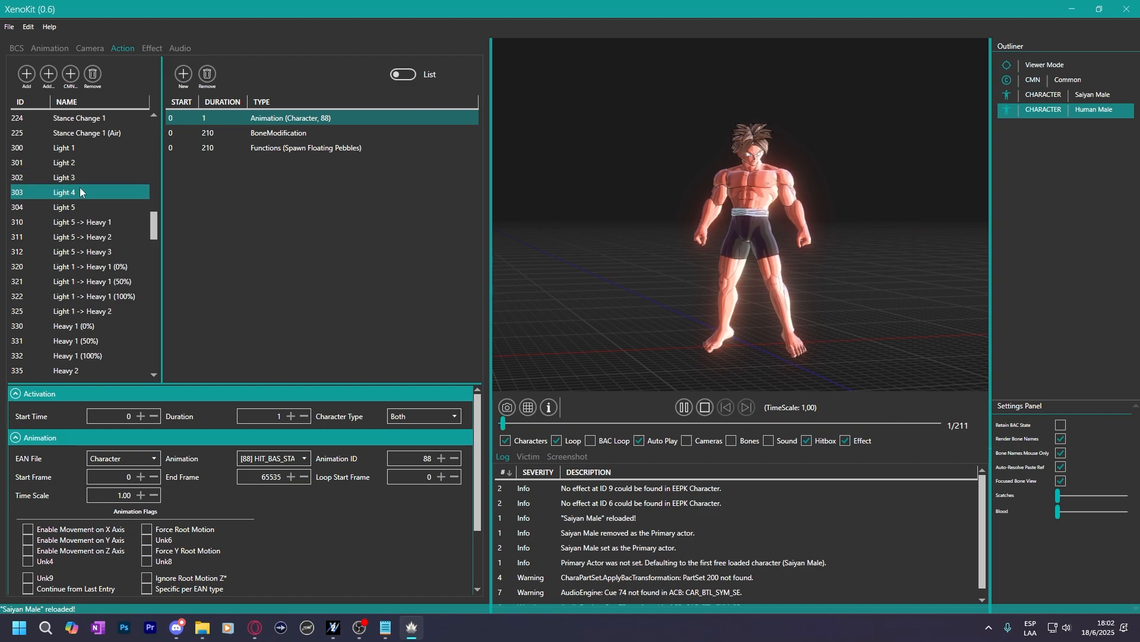
left_click(73, 152)
left_click(80, 190, "shift")
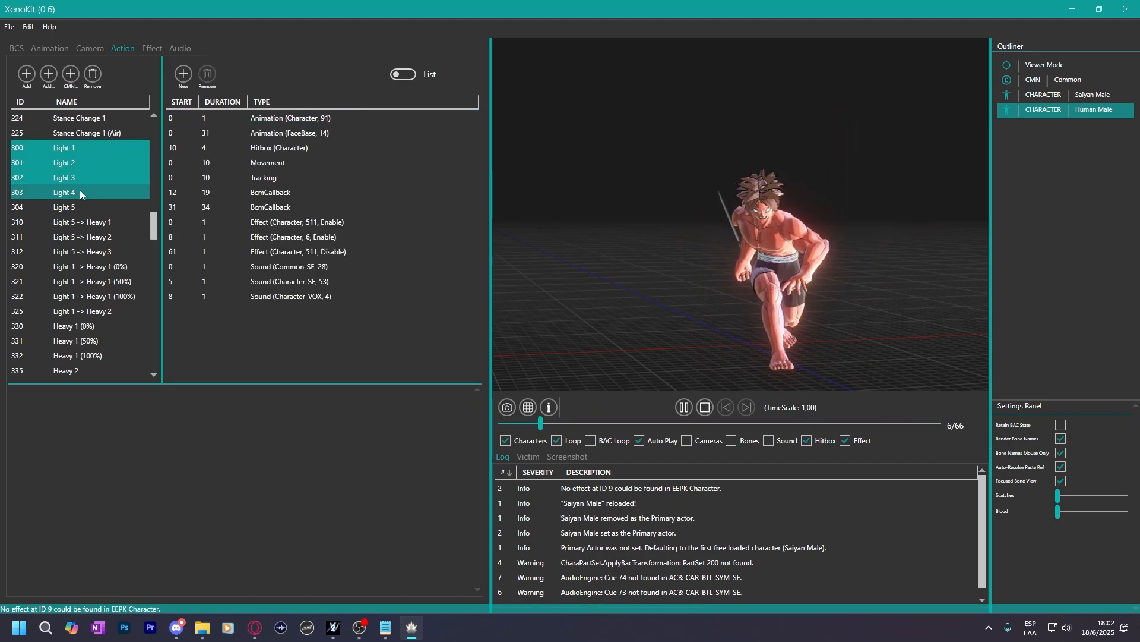
scroll(78, 184, "down", 1)
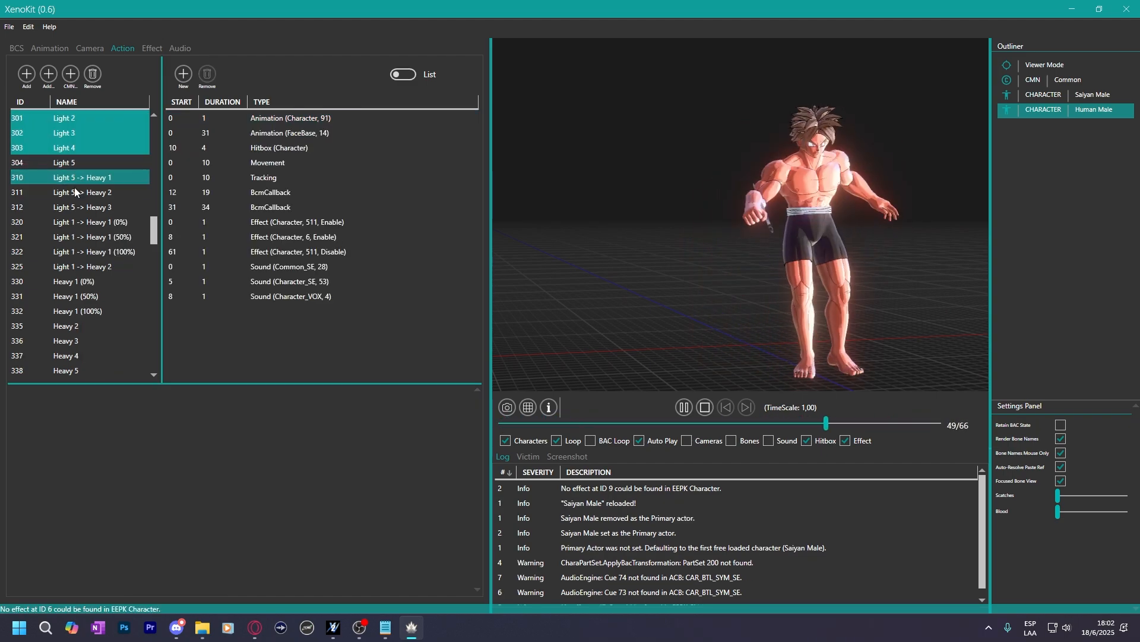
Preview the Light 1 -> Heavy 1 variations (0%, 50%, 100%) and Light 1 -> Heavy 2 (325).
left_click(89, 224)
left_click(99, 241)
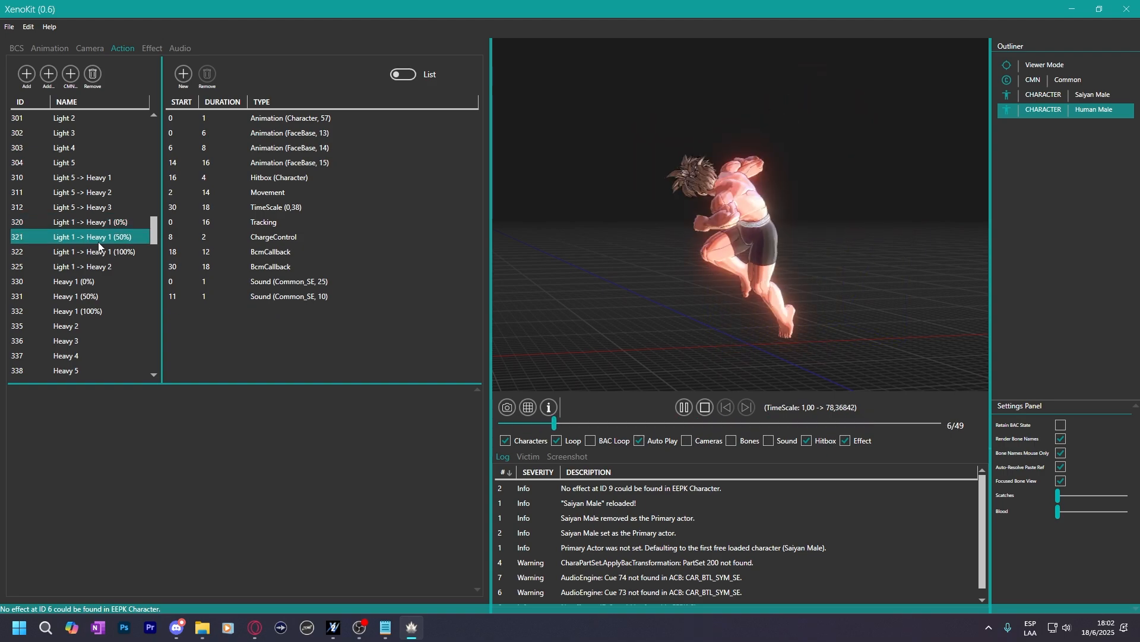
left_click(94, 267)
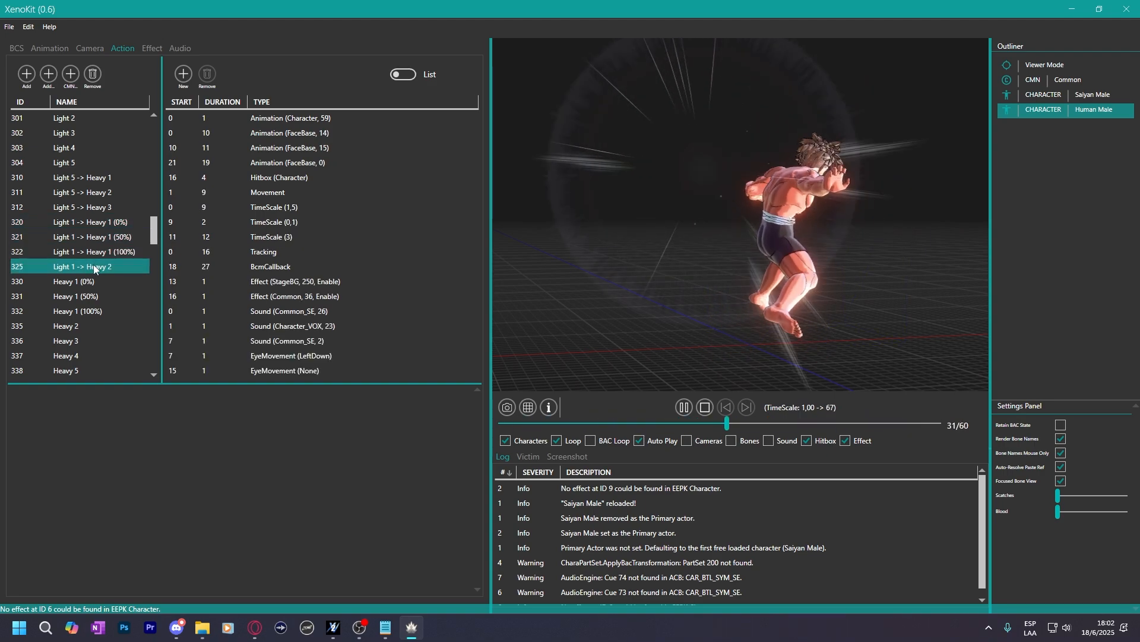
left_click(102, 235)
left_click(111, 253)
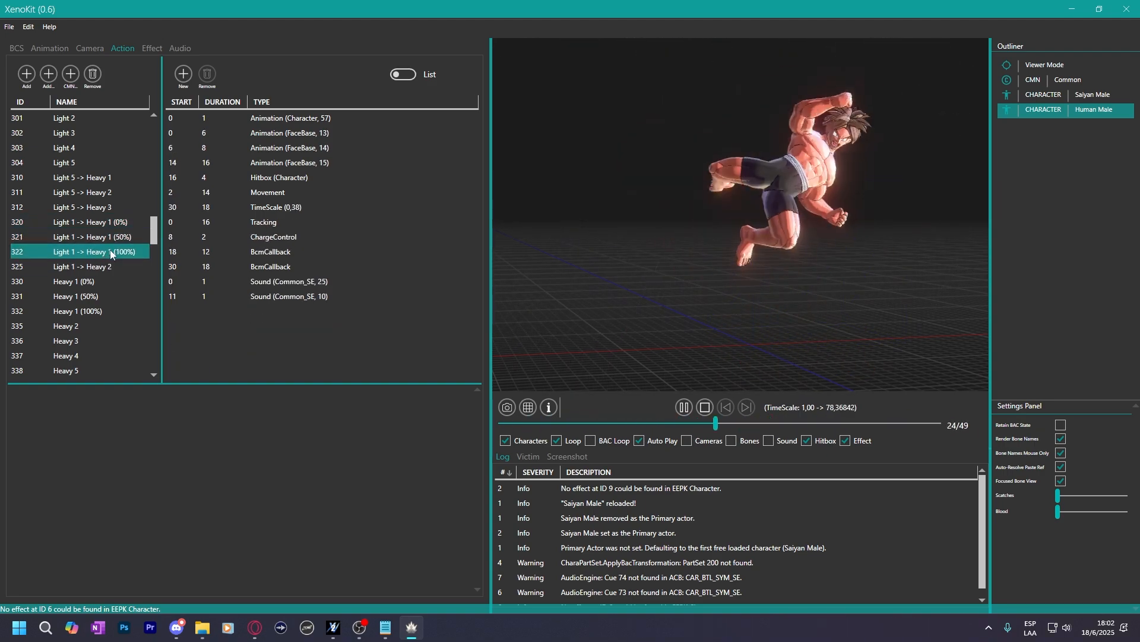
left_click(95, 265)
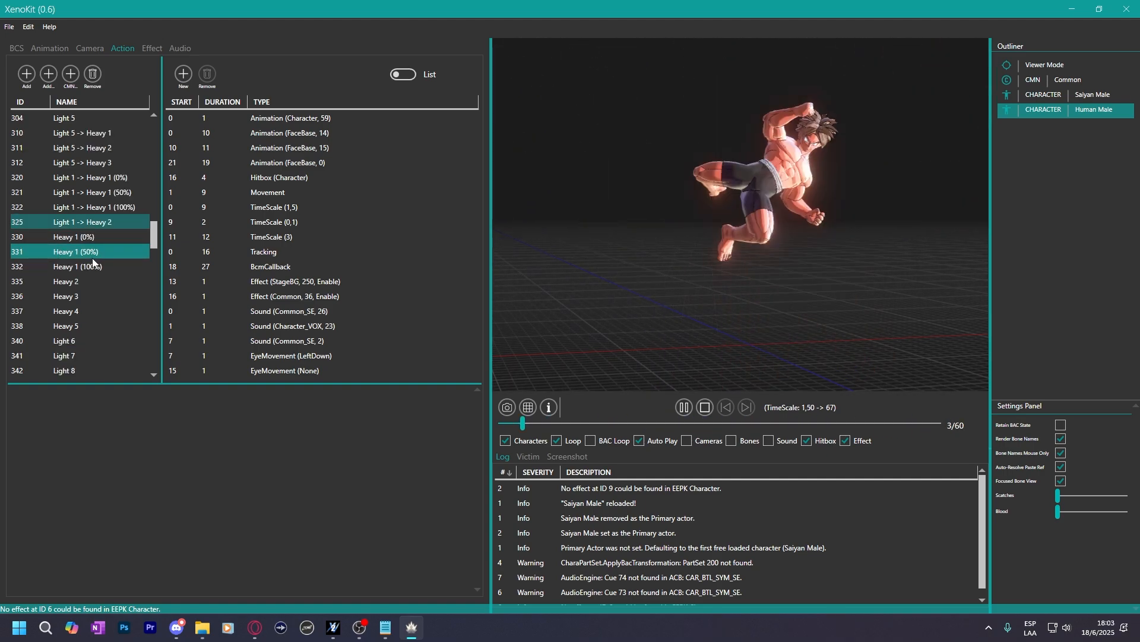
Locate the grab actions past the Ki Blast entries and preview Grab (600).
scroll(91, 258, "down", 1)
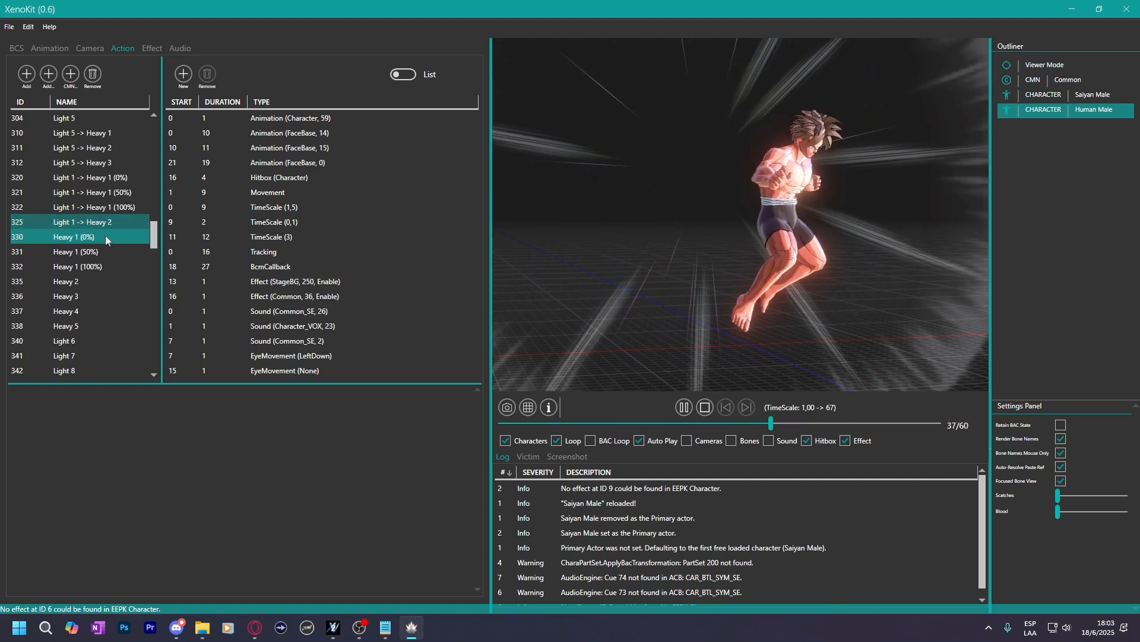
scroll(73, 255, "down", 15)
scroll(73, 256, "down", 5)
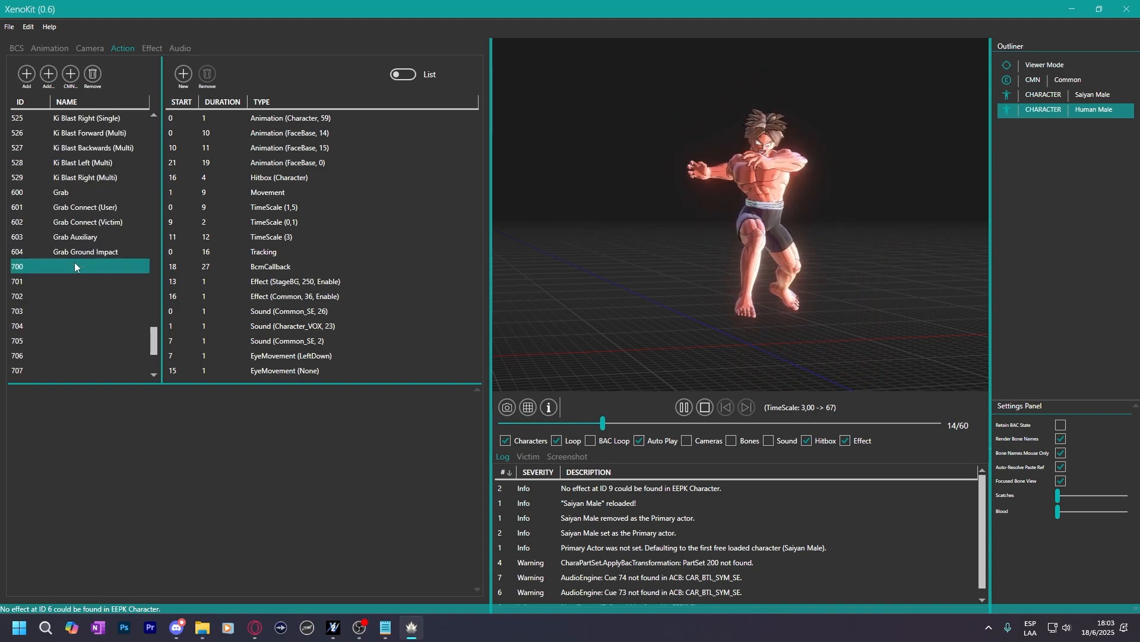
left_click(62, 196)
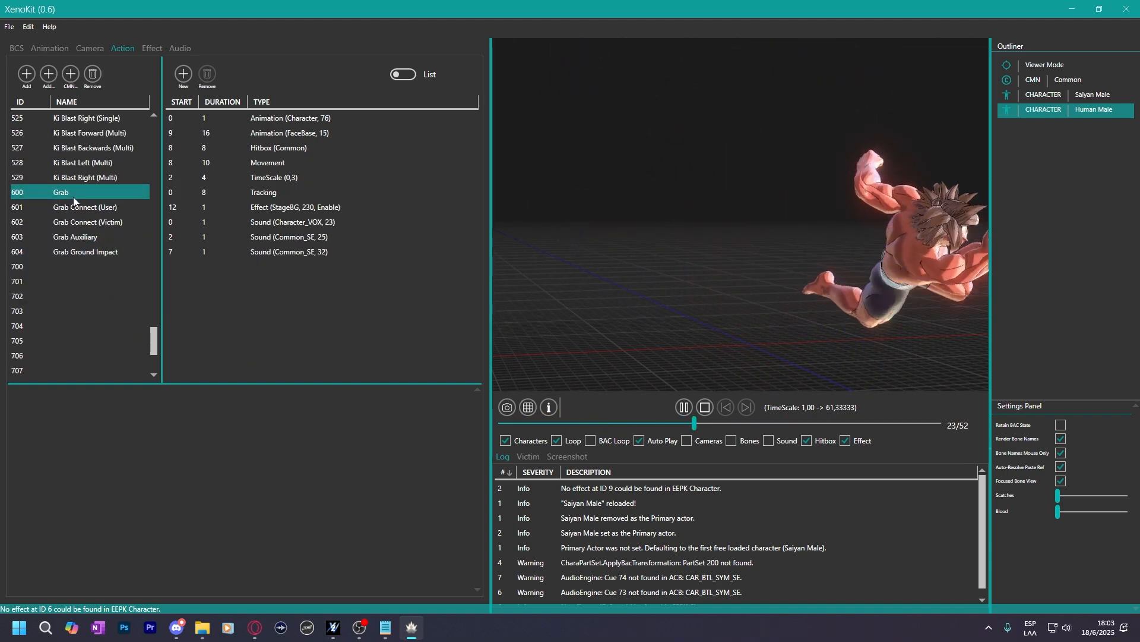
Preview the remaining grab actions: Grab Connect (User), Grab Connect (Victim), Grab Auxiliary and Grab Ground Impact (601–604).
left_click(83, 206)
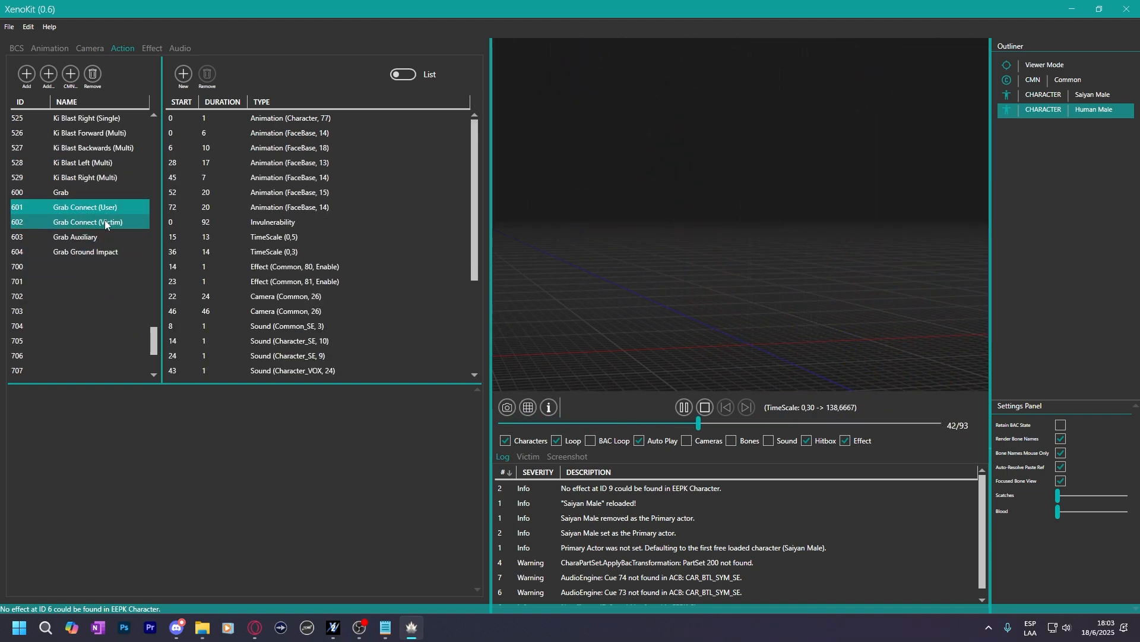
left_click(104, 220)
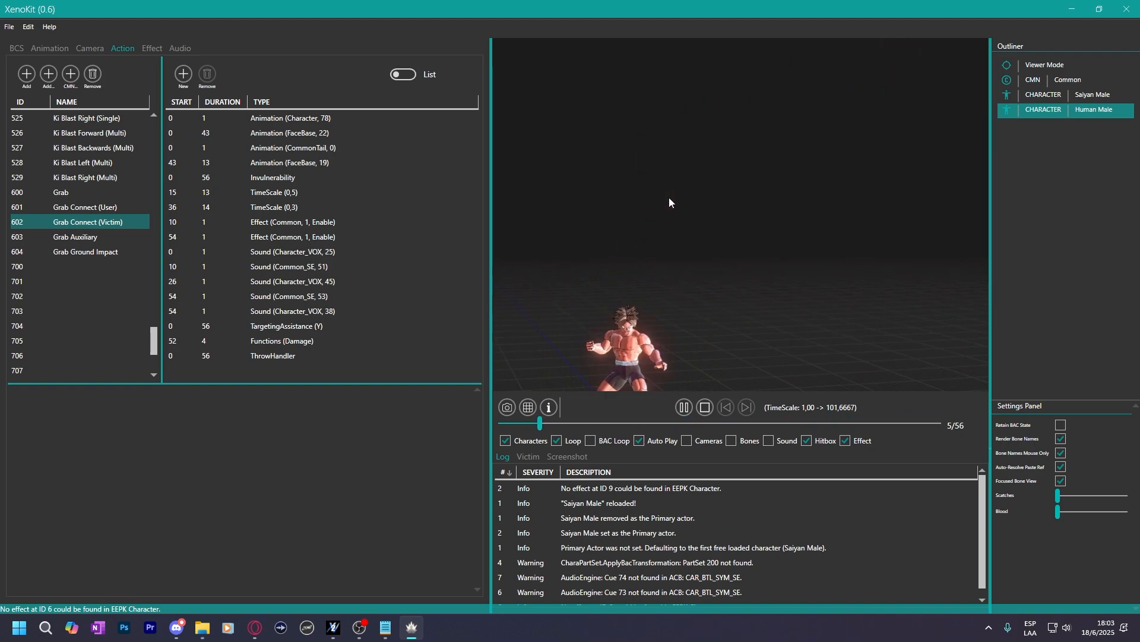
left_click(94, 234)
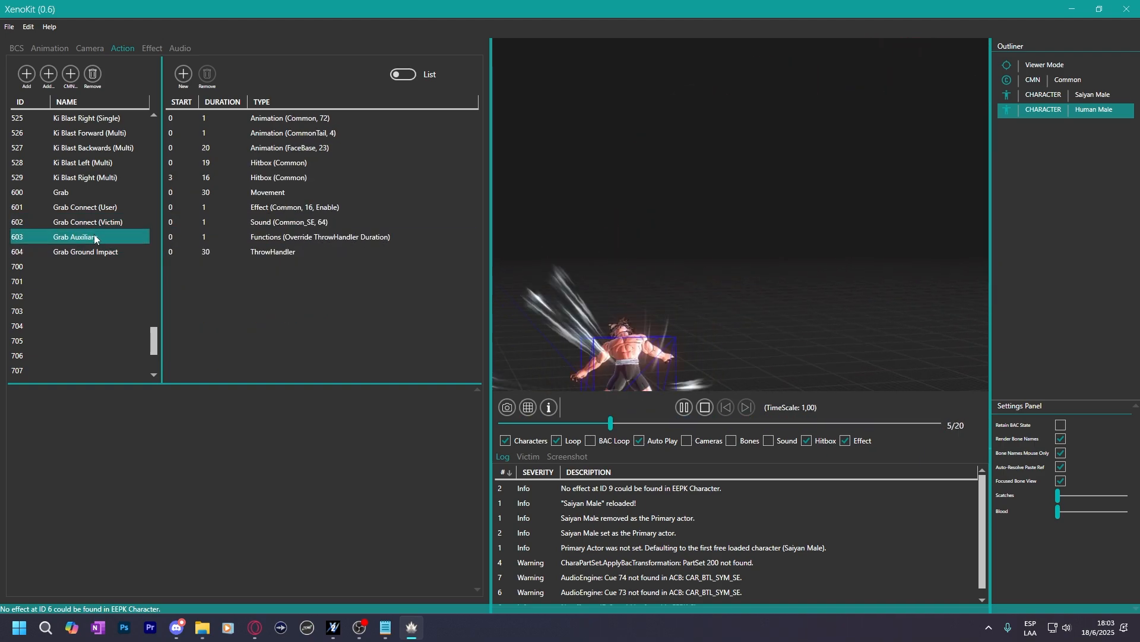
left_click(92, 252)
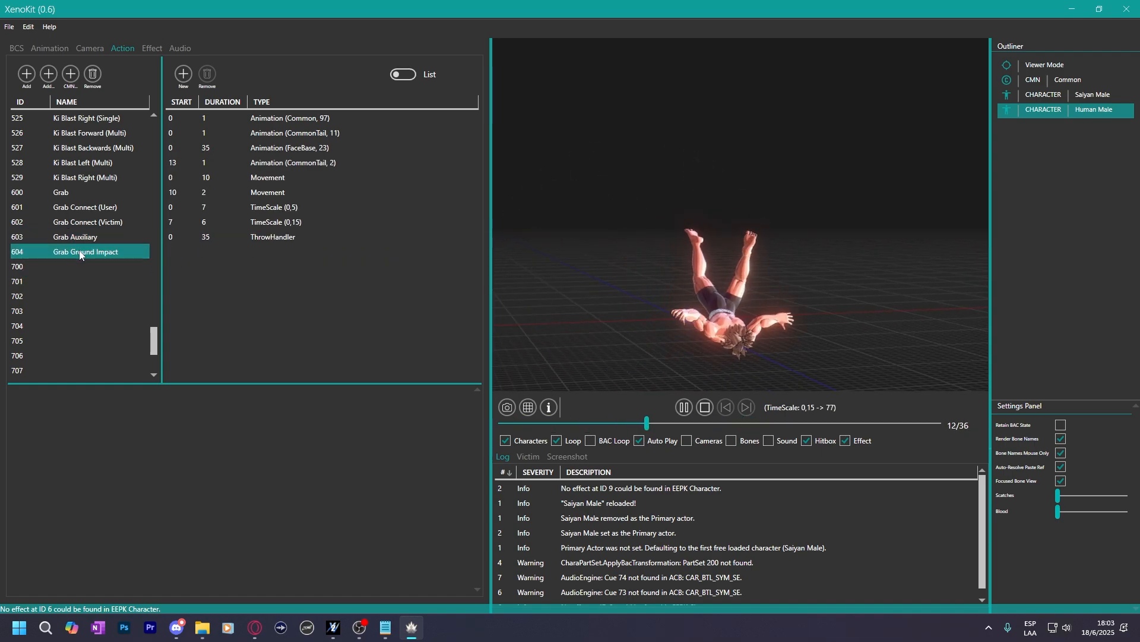
Preview the unnamed actions 700, 800 and 801 at the end of the Human Male's action list.
left_click(38, 268)
scroll(44, 282, "down", 3)
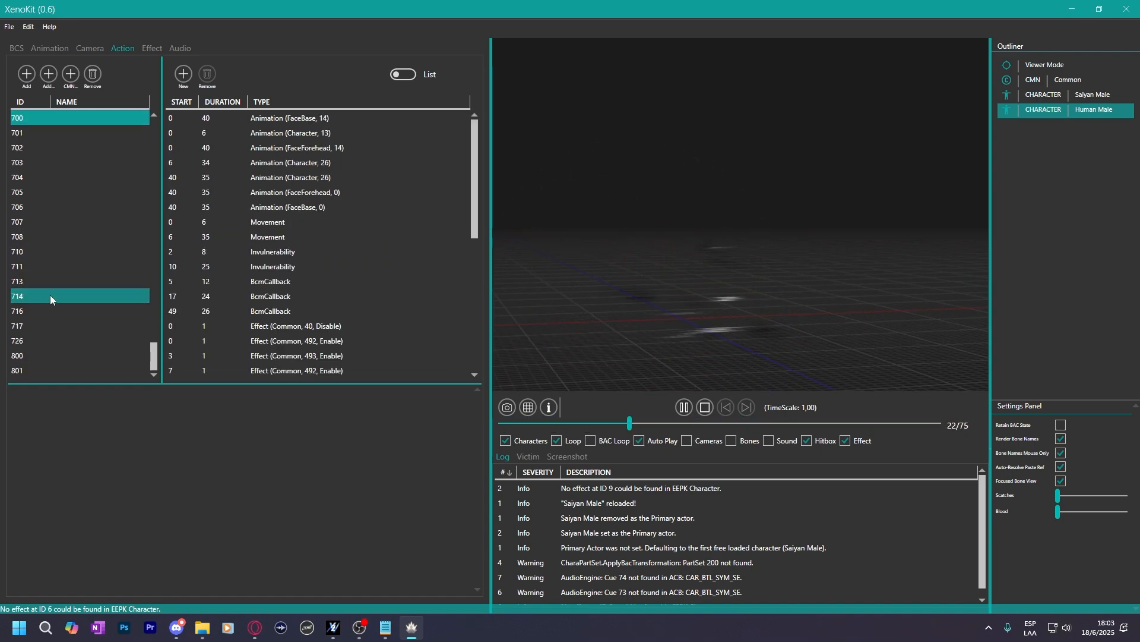
left_click(49, 355)
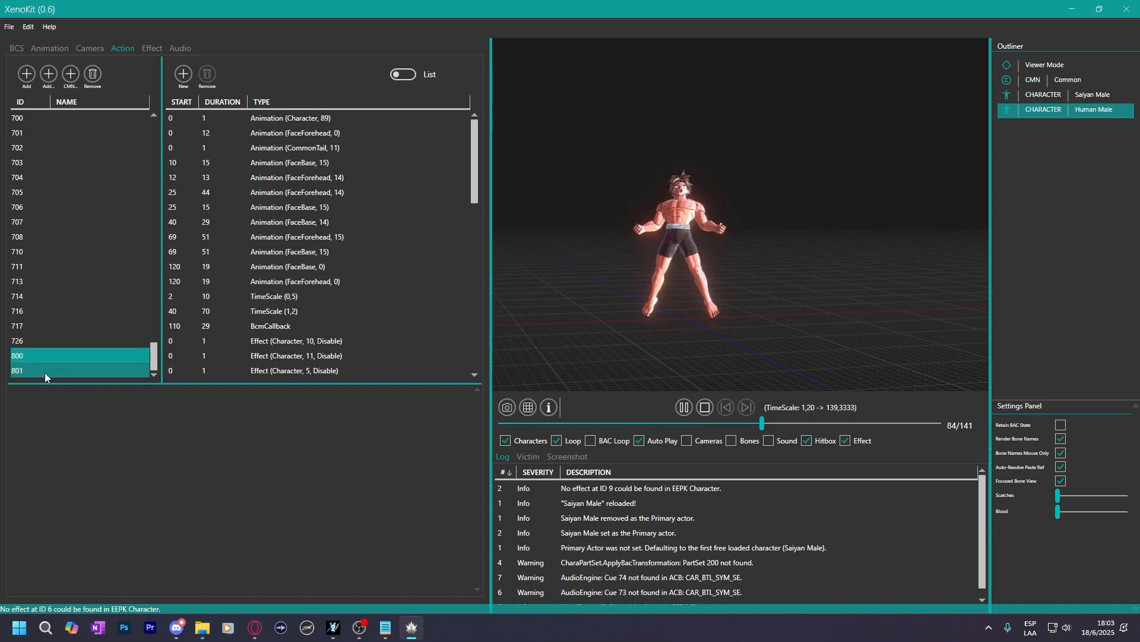
left_click(45, 371)
Return to the light attacks and look over the Light 5 and Light 1 to Heavy combo entries.
scroll(87, 292, "up", 20)
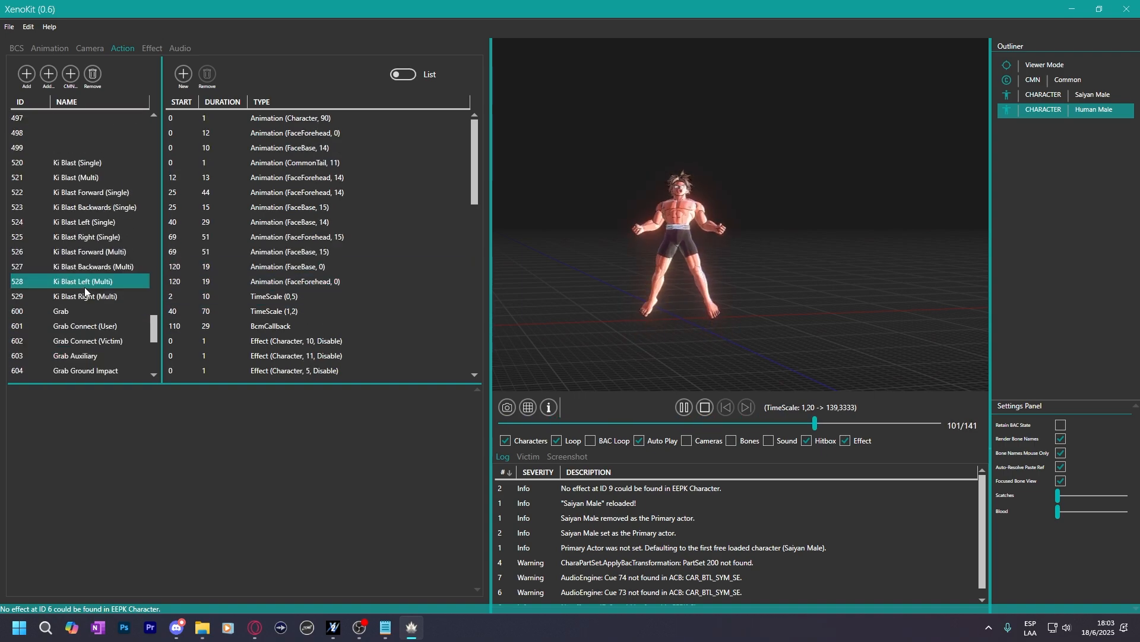
scroll(101, 305, "up", 5)
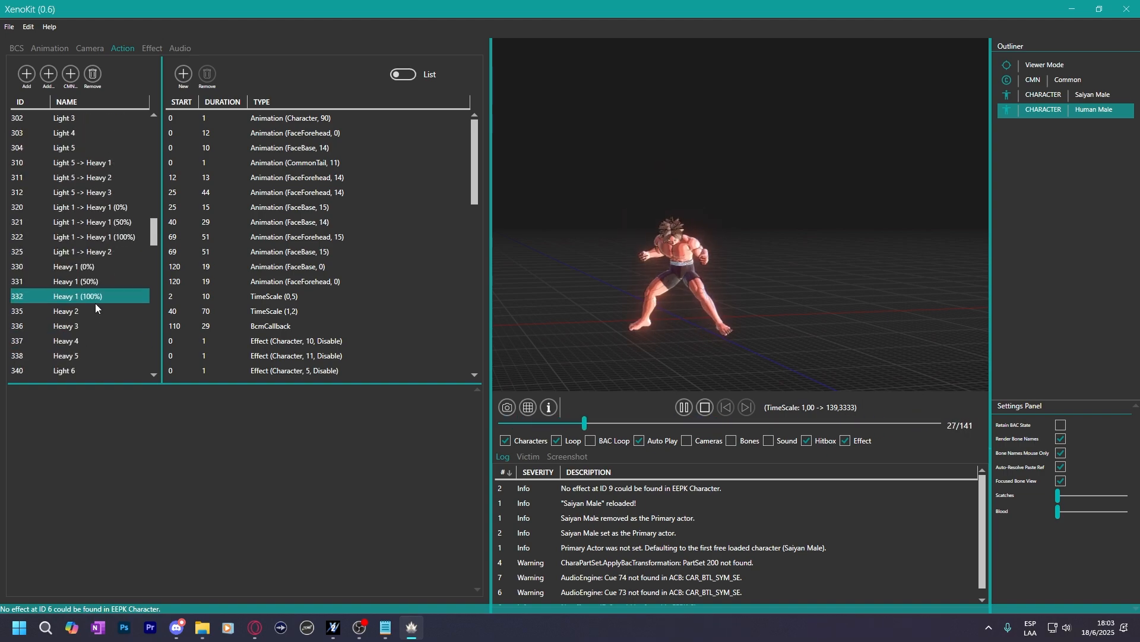
scroll(98, 280, "up", 2)
left_click(102, 250)
left_click(108, 236)
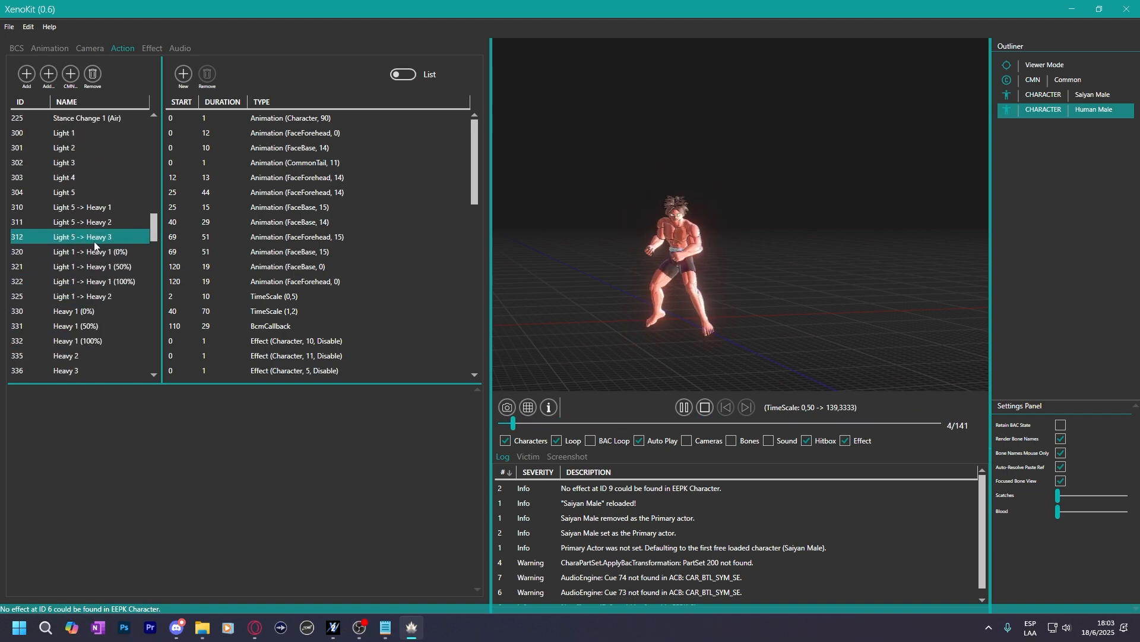
left_click(88, 211)
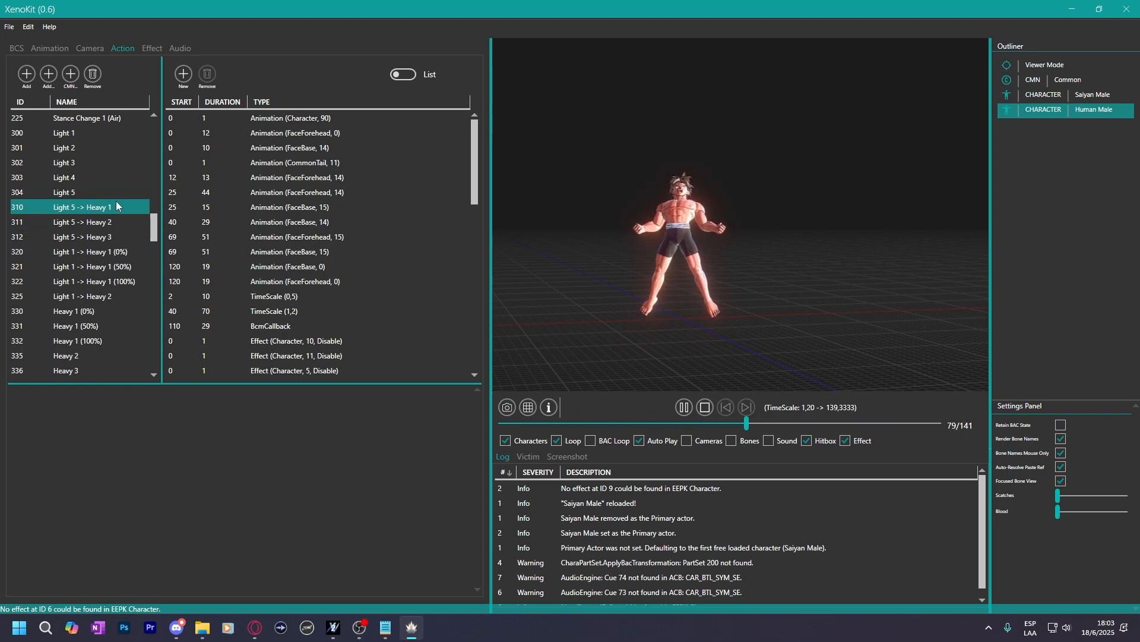
scroll(89, 267, "up", 1)
left_click(87, 268)
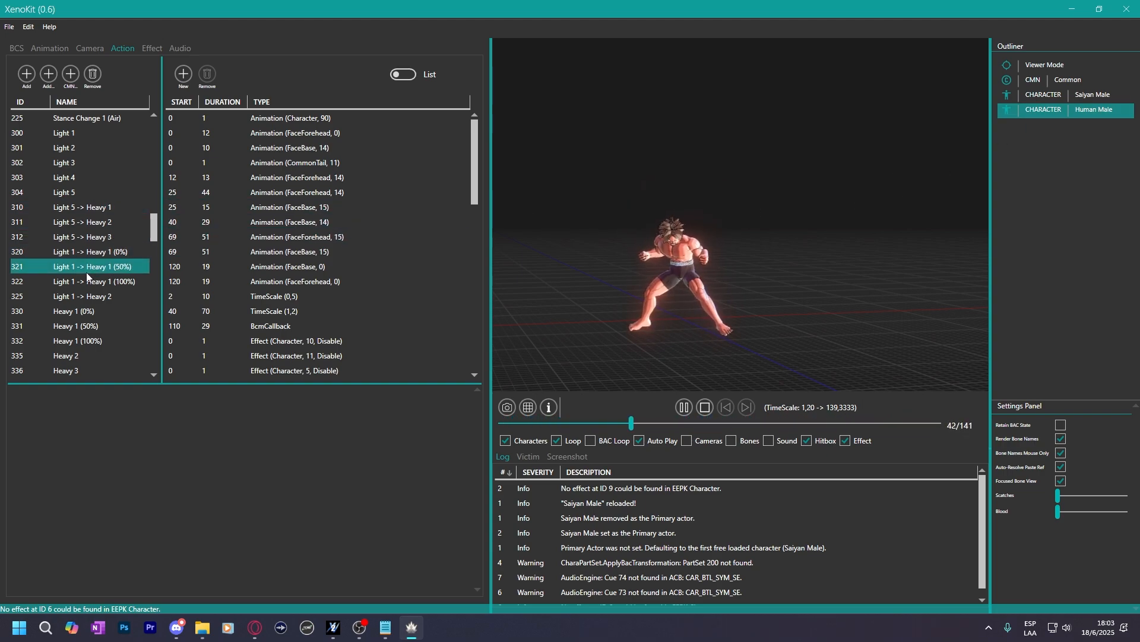
Play the Human Male's Light 1 (300), pause it mid-attack and inspect the pose from several angles.
left_click(88, 183)
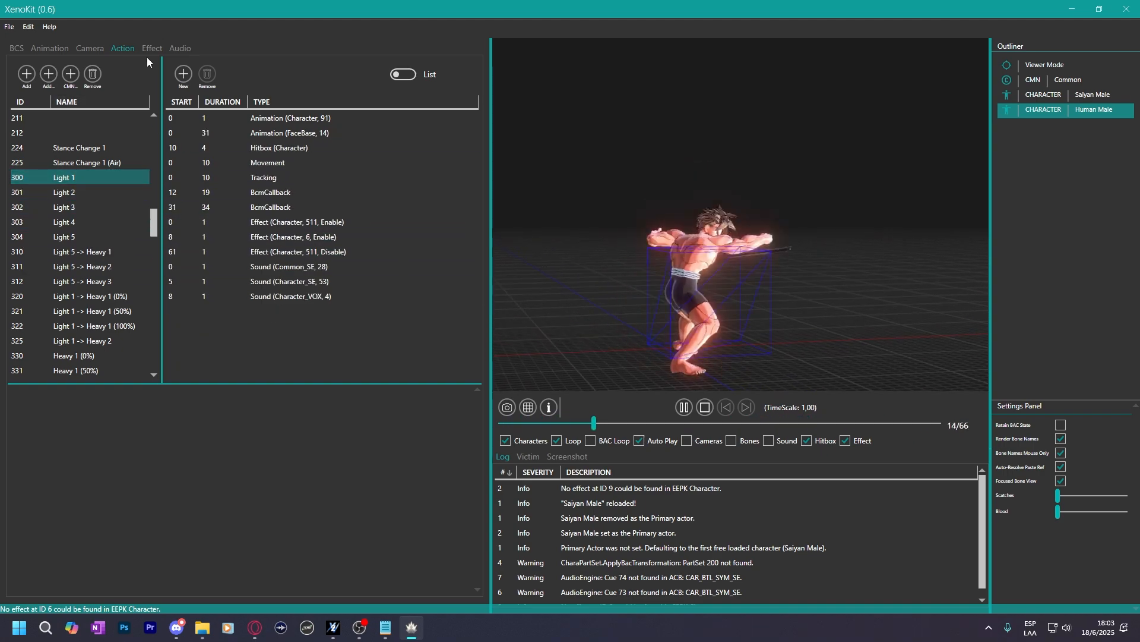
left_click(687, 407)
left_click_drag(703, 314, 585, 371)
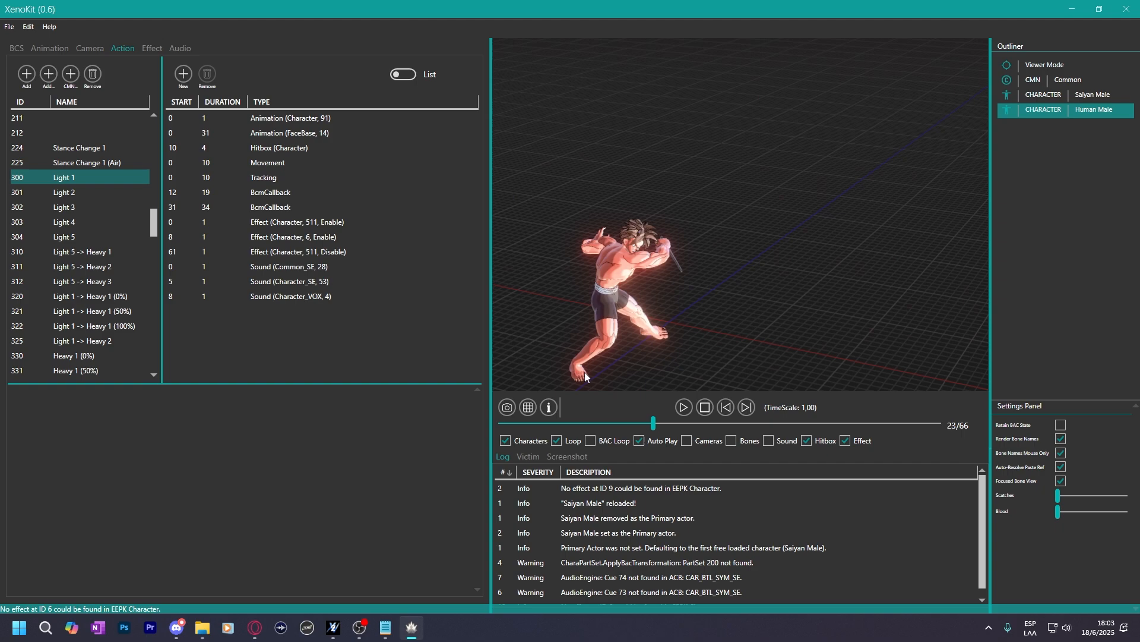
scroll(614, 311, "up", 5)
left_click_drag(609, 311, 746, 304)
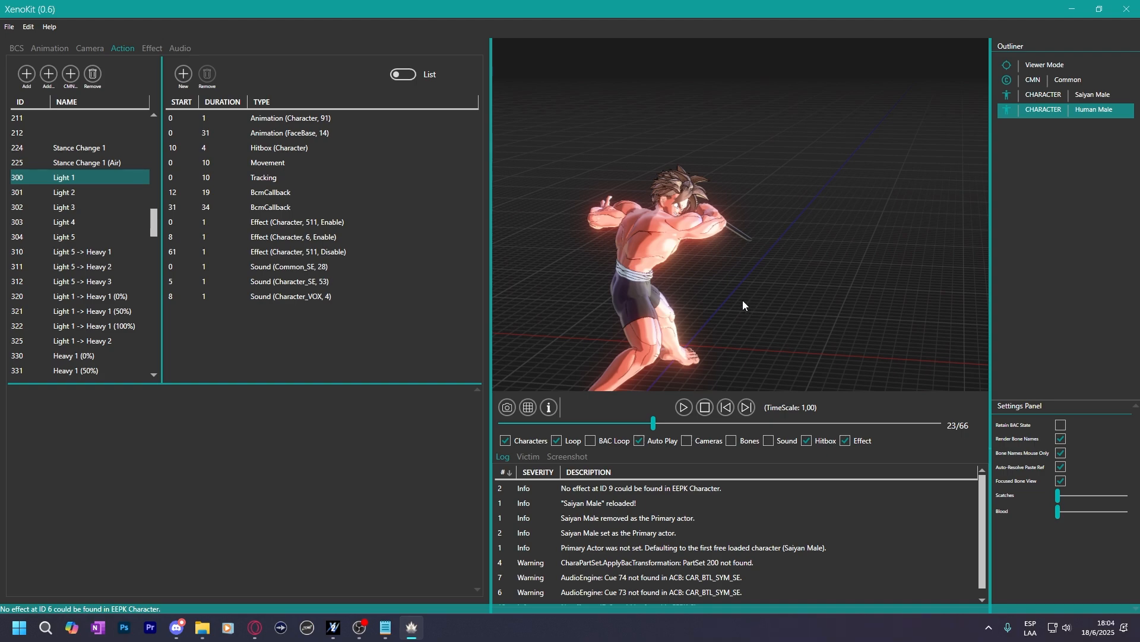
left_click_drag(743, 301, 576, 276)
left_click(287, 266)
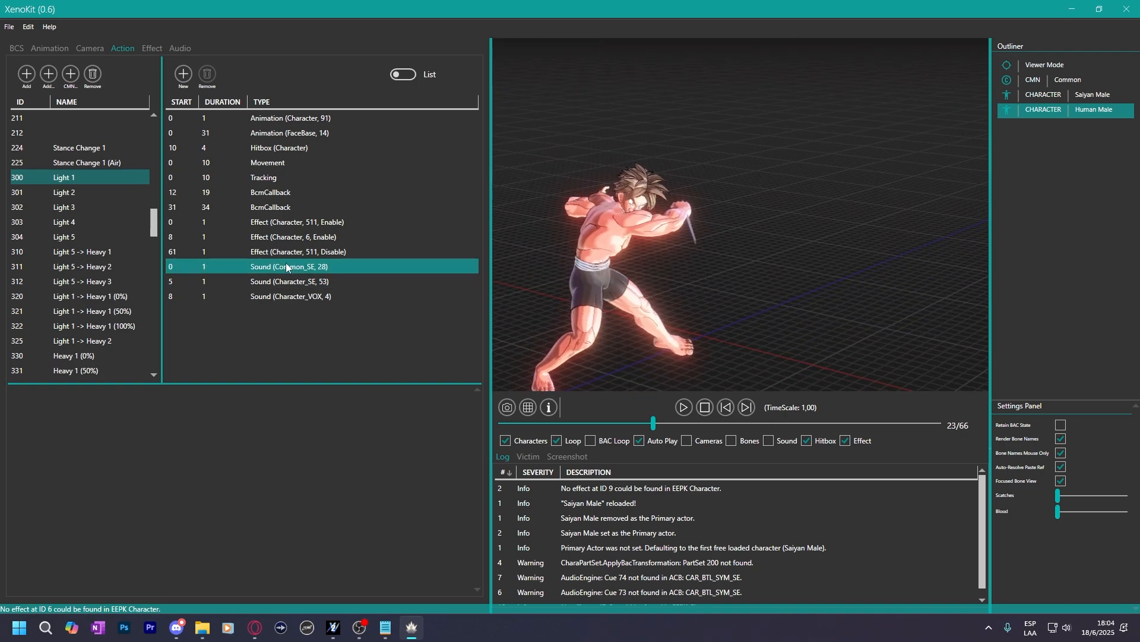
left_click(69, 200)
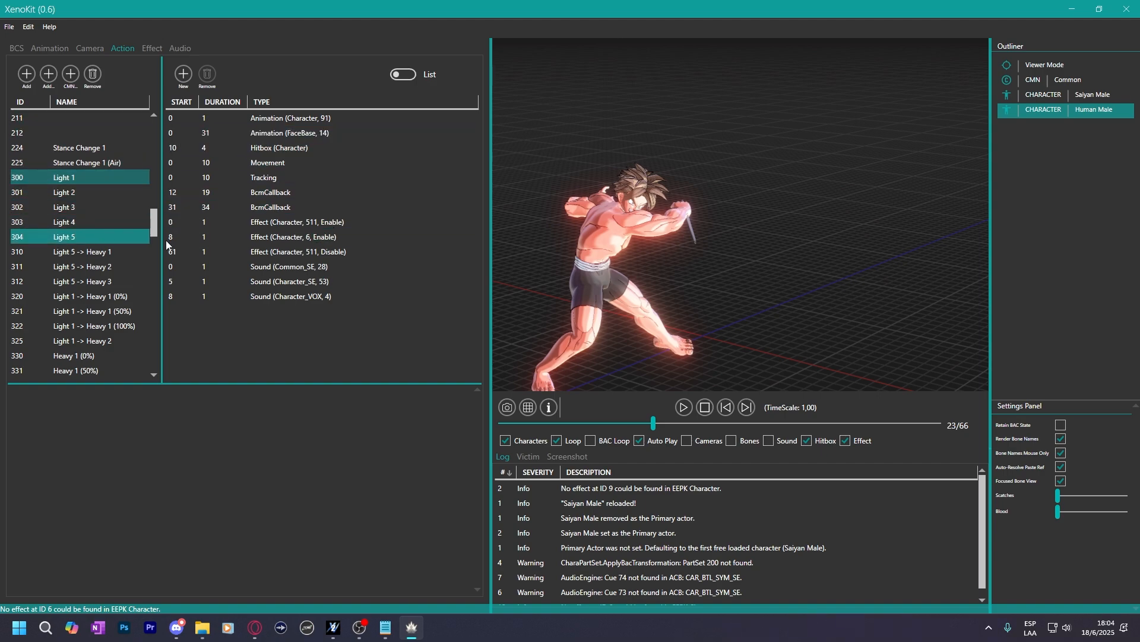
left_click_drag(594, 234, 721, 236)
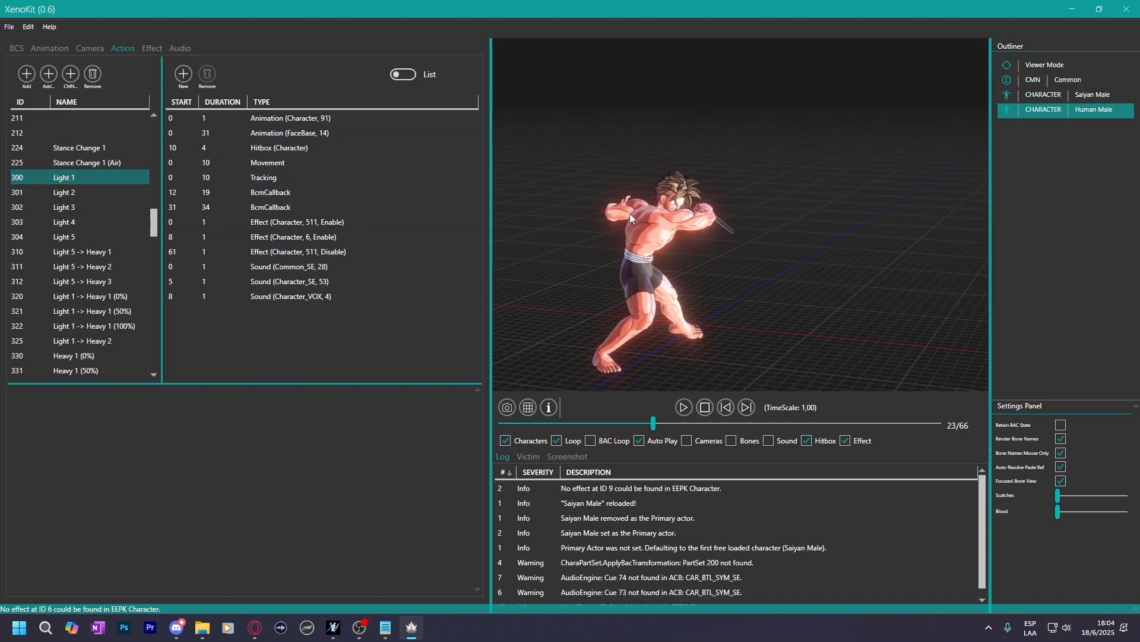
Preview Light 3, Light 4 and Light 5, pausing Light 5 during its shooting effect to examine it.
left_click(106, 206)
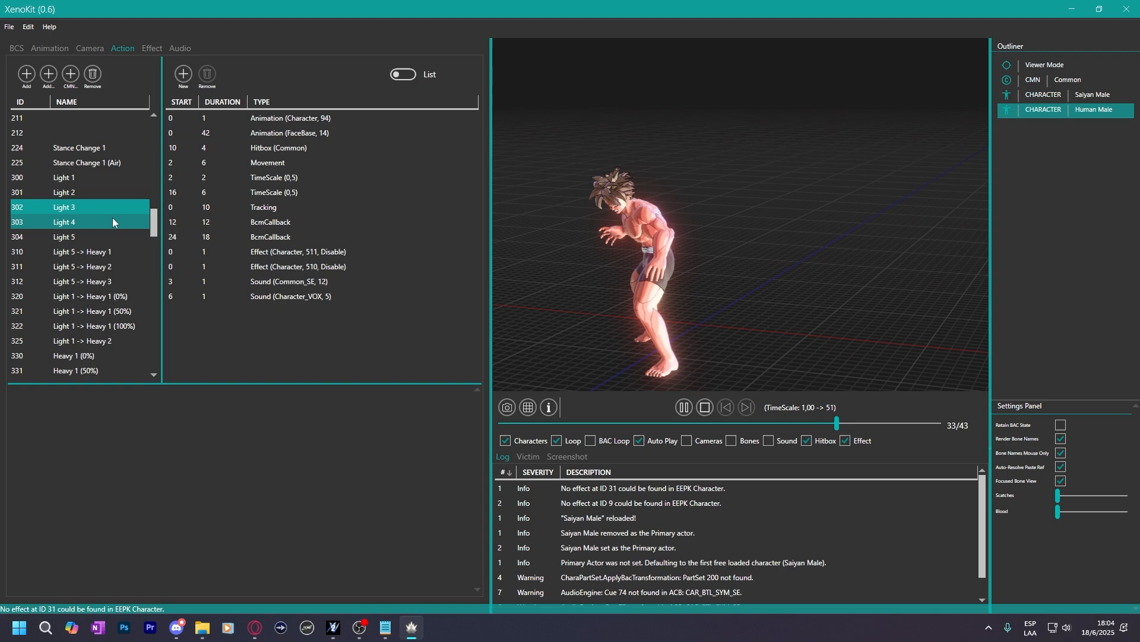
left_click(112, 222)
left_click(113, 235)
left_click(469, 252)
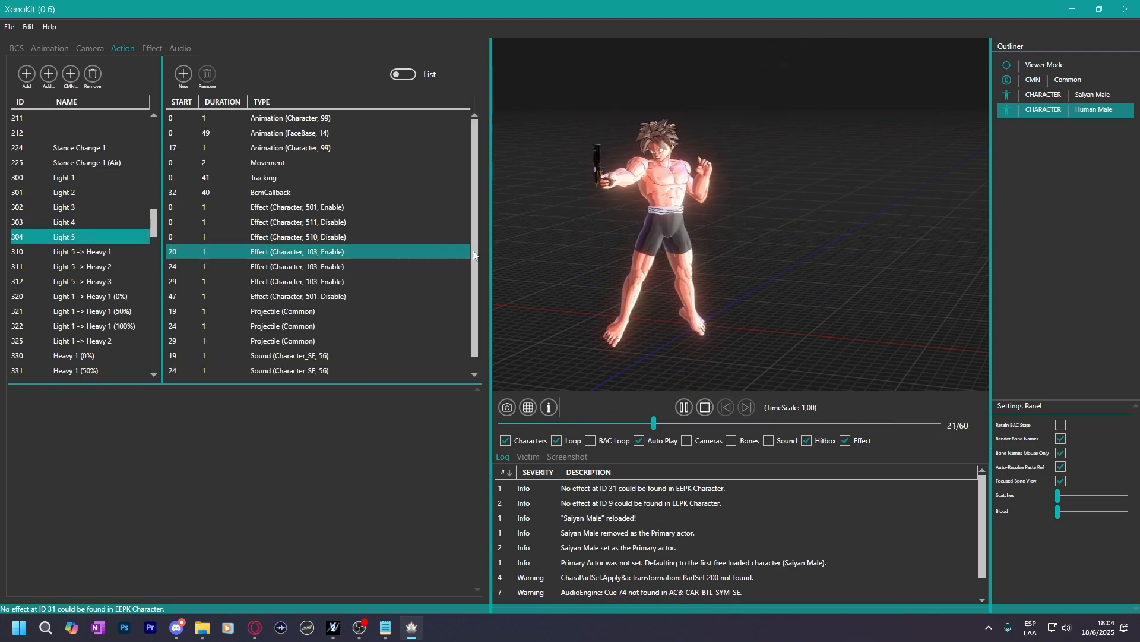
left_click_drag(684, 342, 722, 388)
left_click(684, 408)
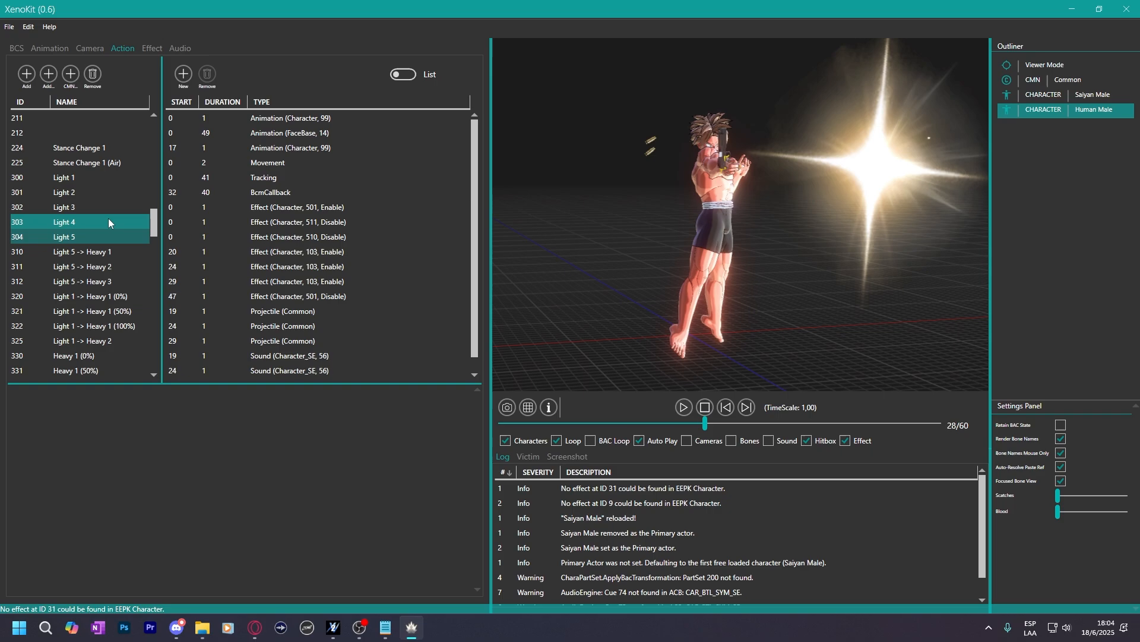
Copy the Human Male's Light 1 (300) action.
left_click(65, 178)
right_click(60, 177)
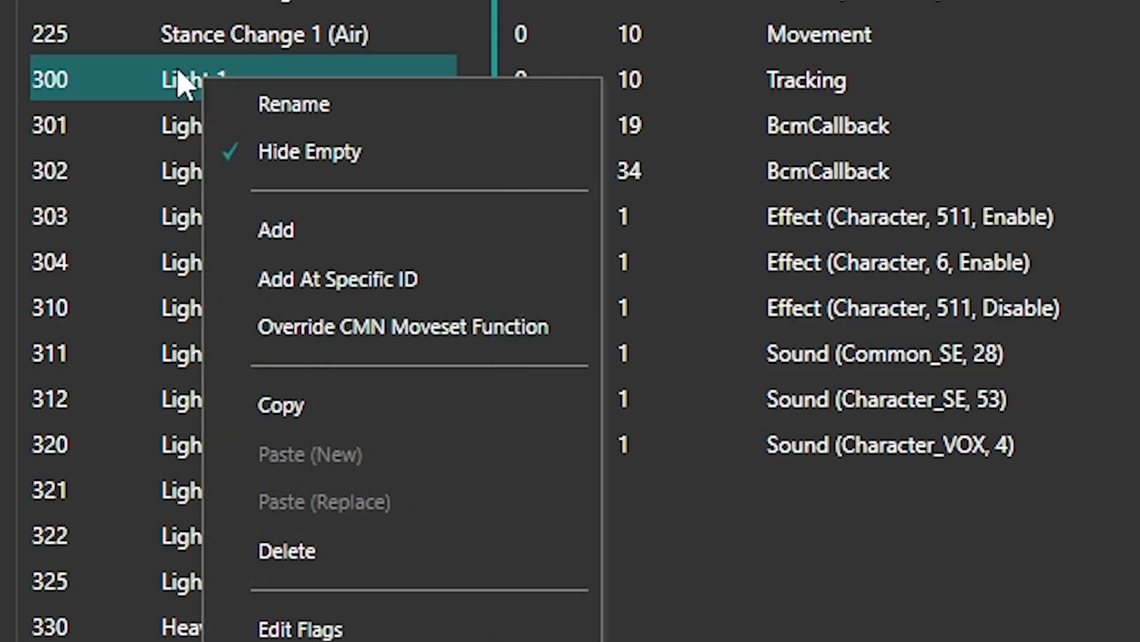
left_click(303, 404)
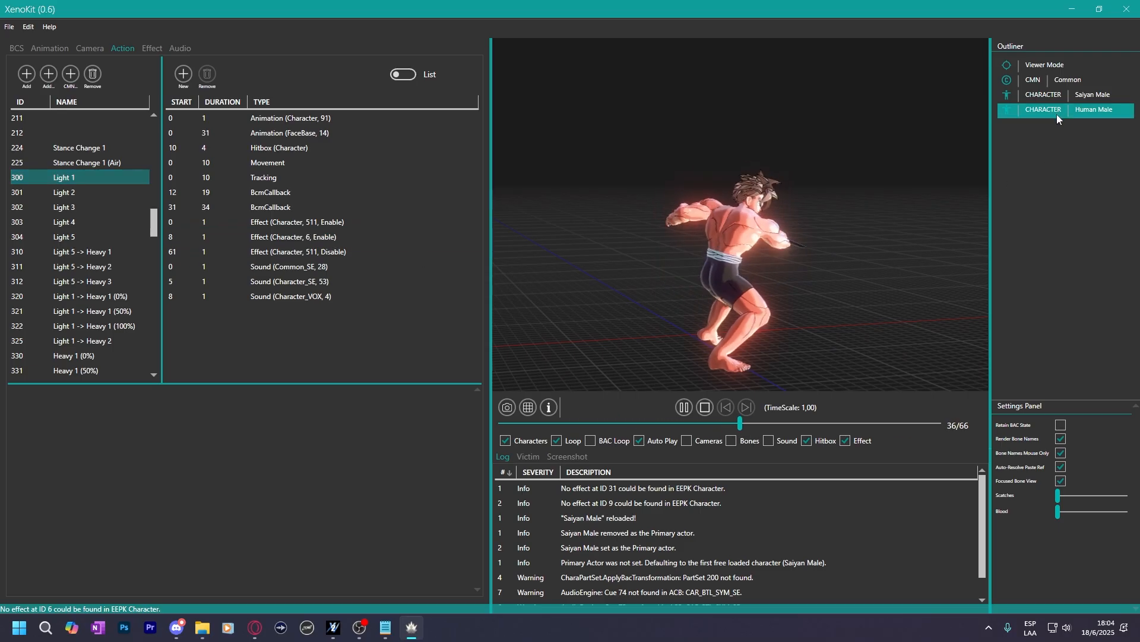
Switch to the Saiyan Male and preview its own light attacks from Light 1 to Light 4.
left_click(1093, 96)
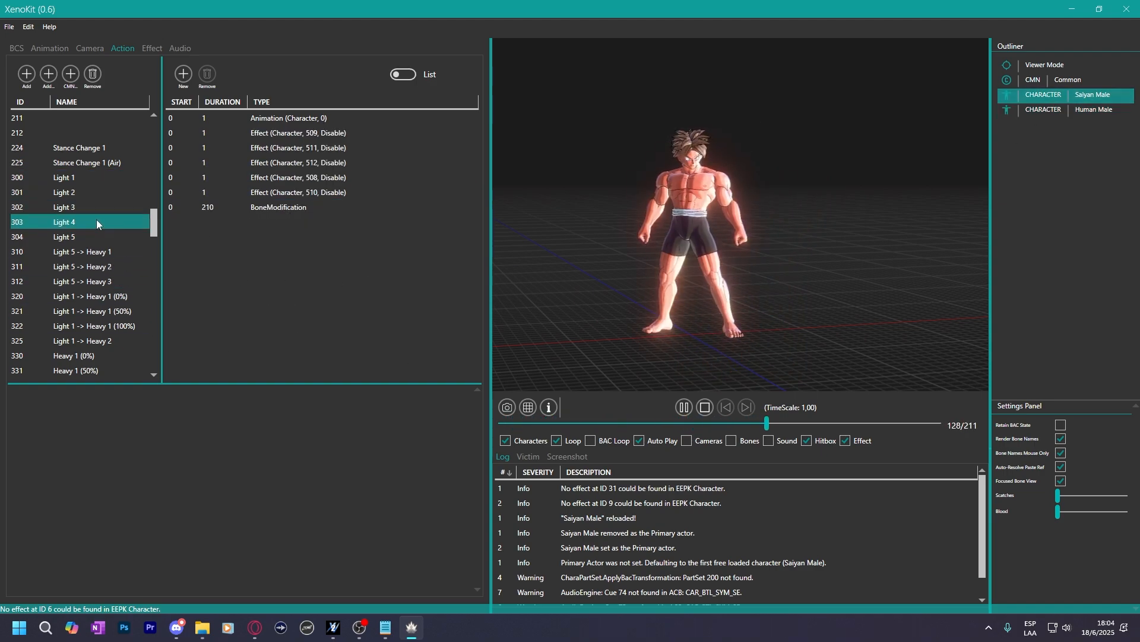
left_click(81, 177)
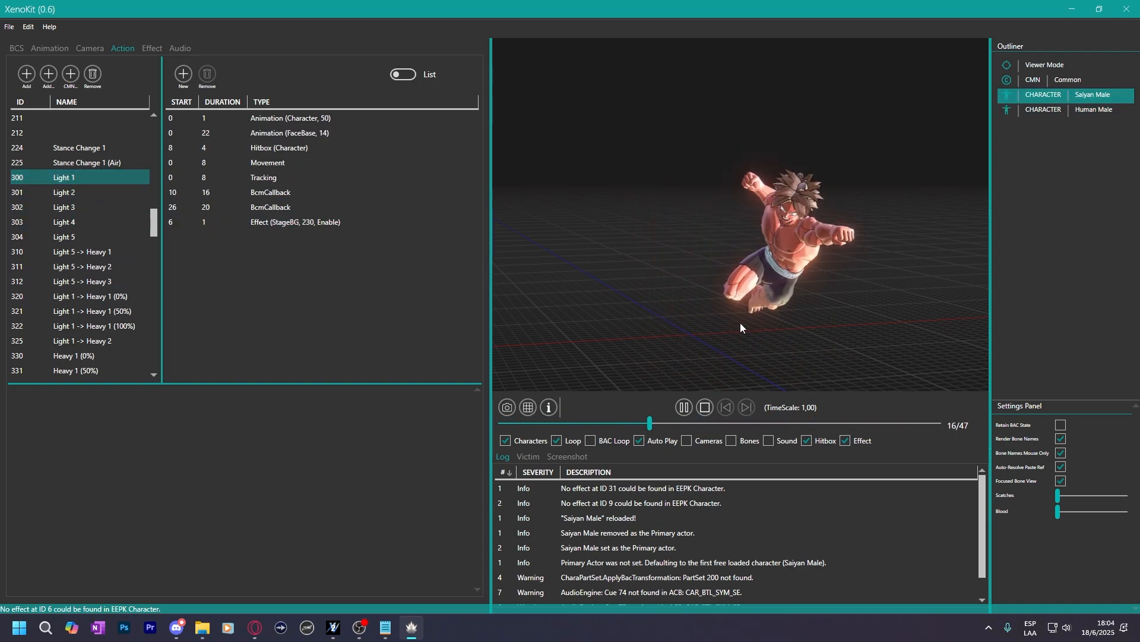
left_click(68, 192)
left_click(70, 208)
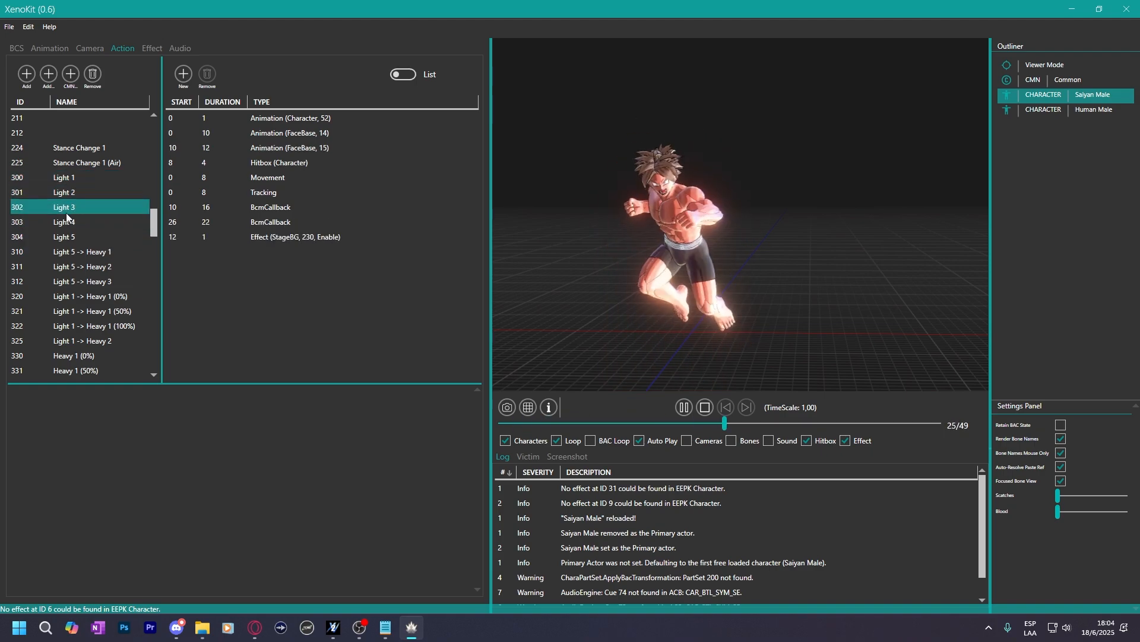
left_click(74, 223)
Replace the Saiyan Male's Light 1 (300) with the copied Human Male action.
left_click(66, 180)
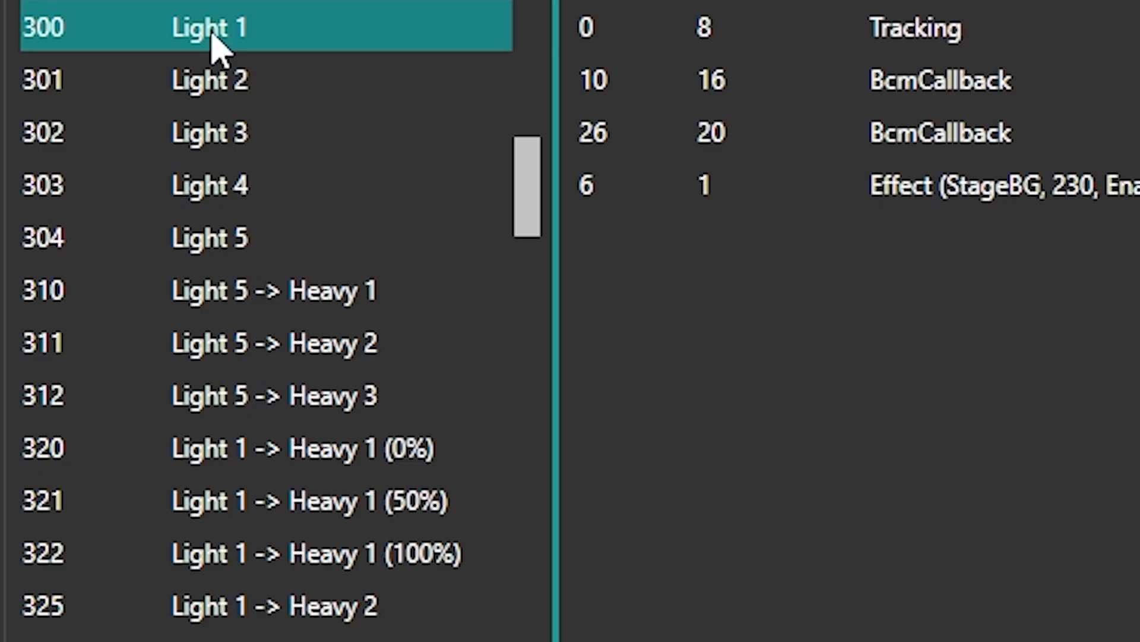
right_click(64, 179)
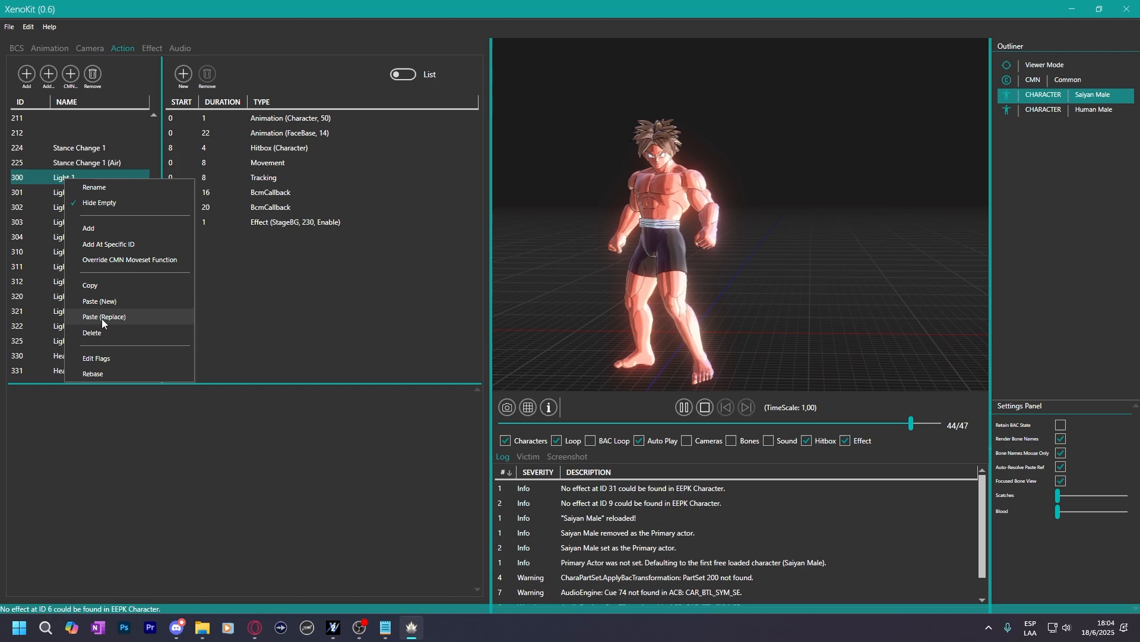
left_click(345, 530)
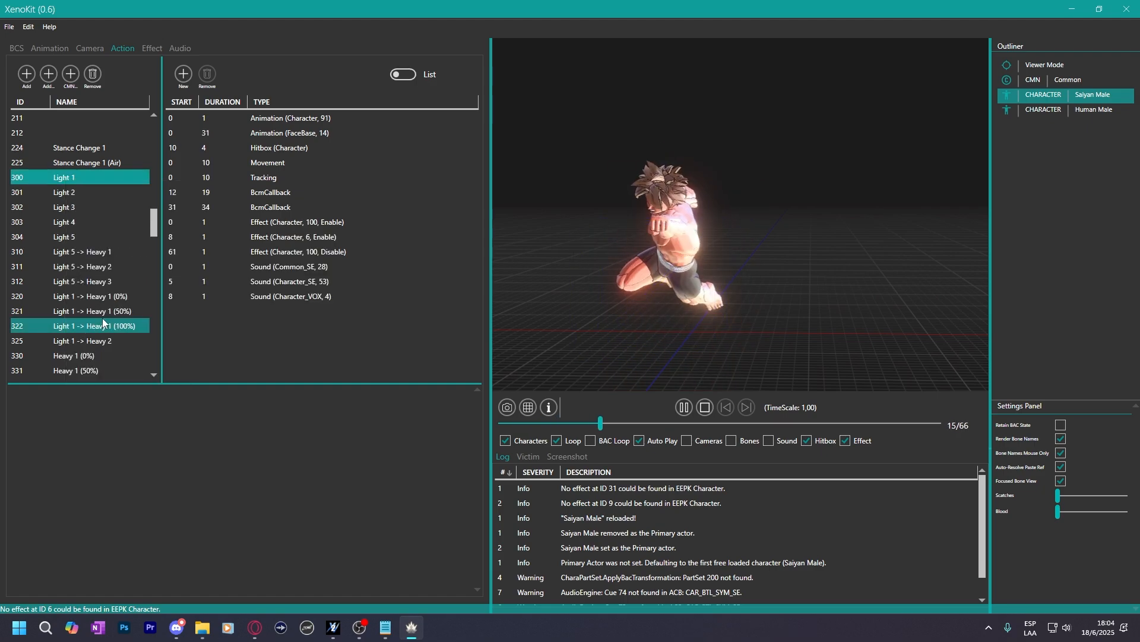
Paste the copied action as a new entry from Light 2 (301) and preview the added entry at the list's end.
left_click(221, 87)
right_click(222, 87)
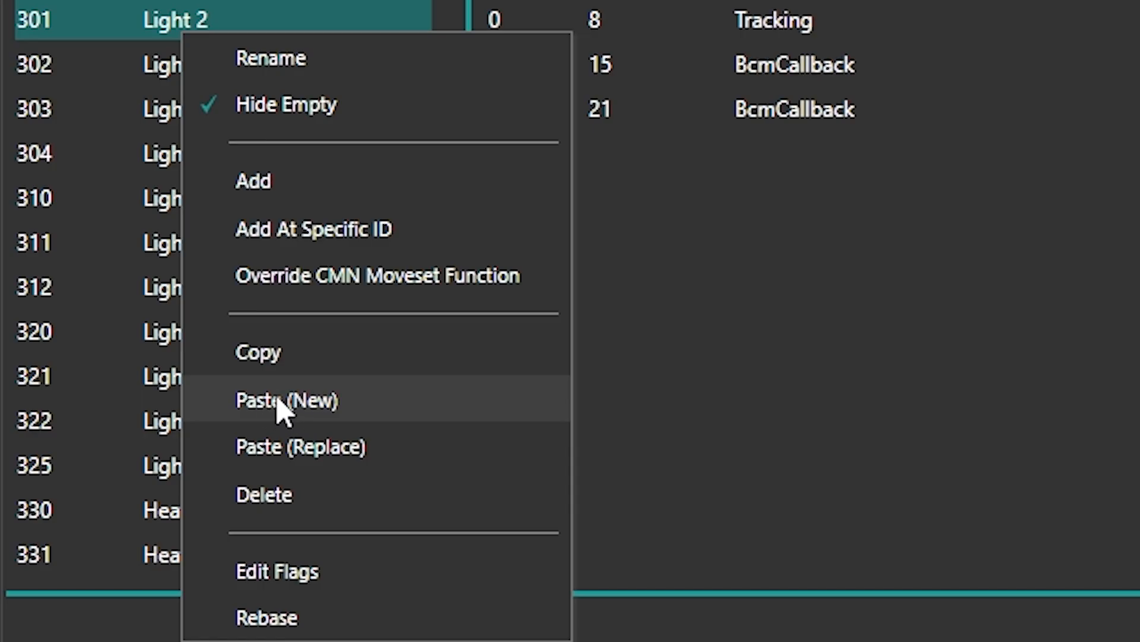
left_click(279, 402)
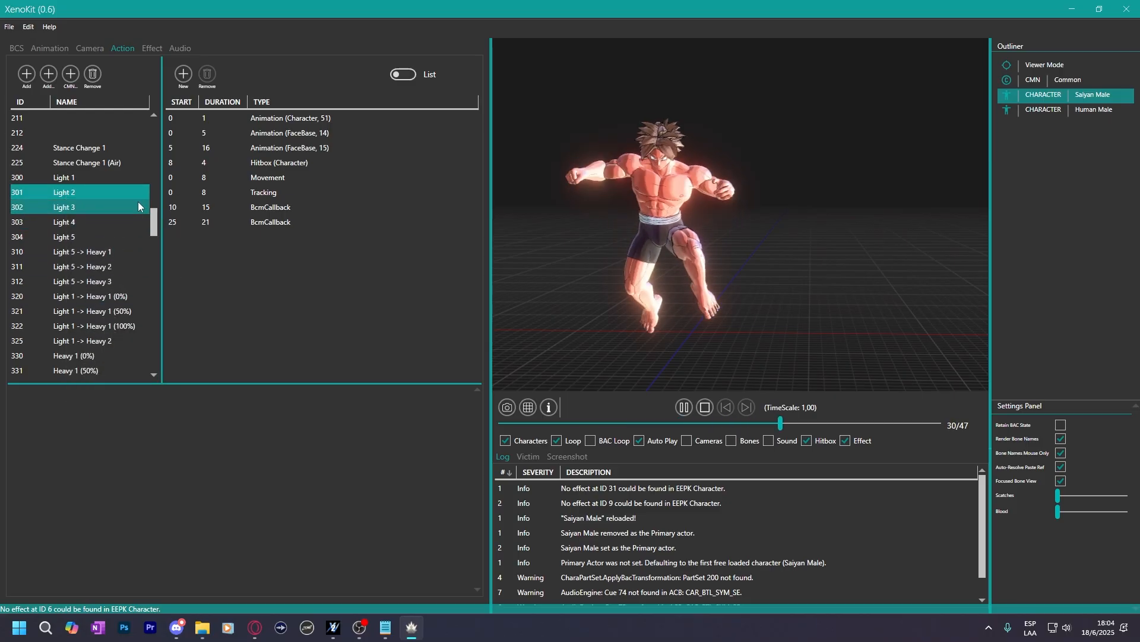
left_click_drag(156, 222, 156, 282)
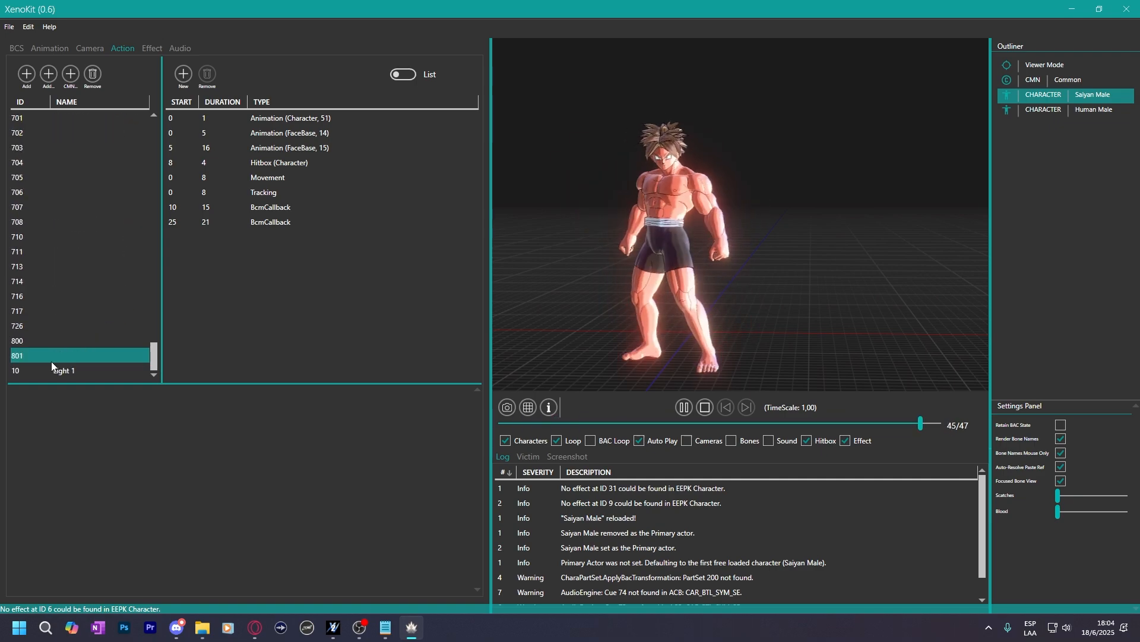
left_click(52, 367)
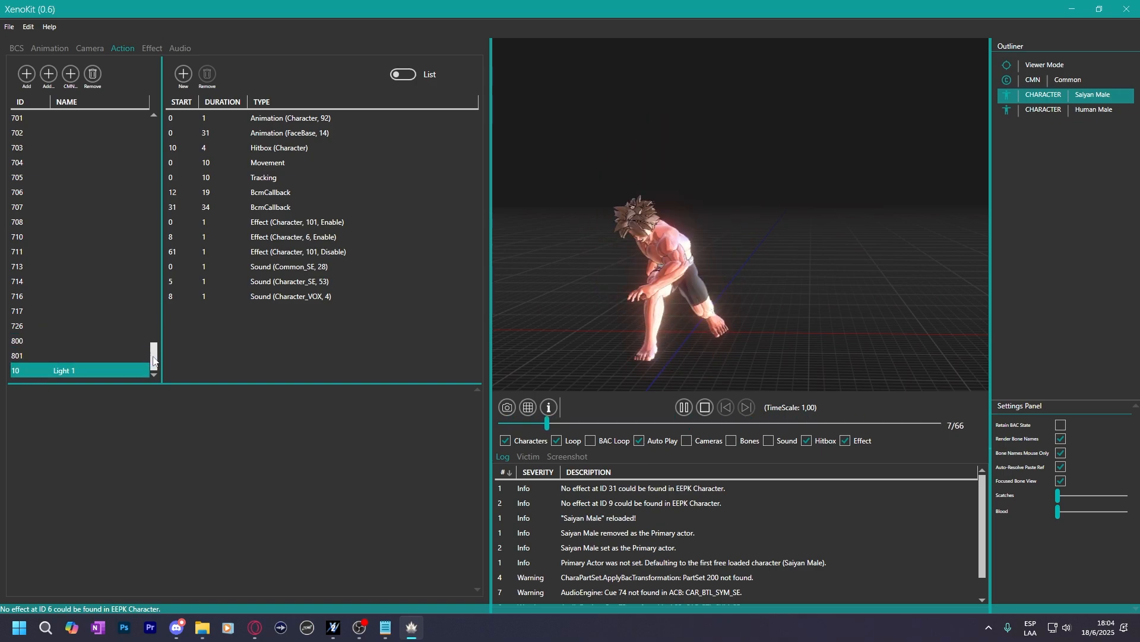
Check the IDs around Boost (End) at the list's start and delete the pasted Light 1 entry with ID 10.
left_click_drag(153, 361, 140, 130)
left_click(74, 251)
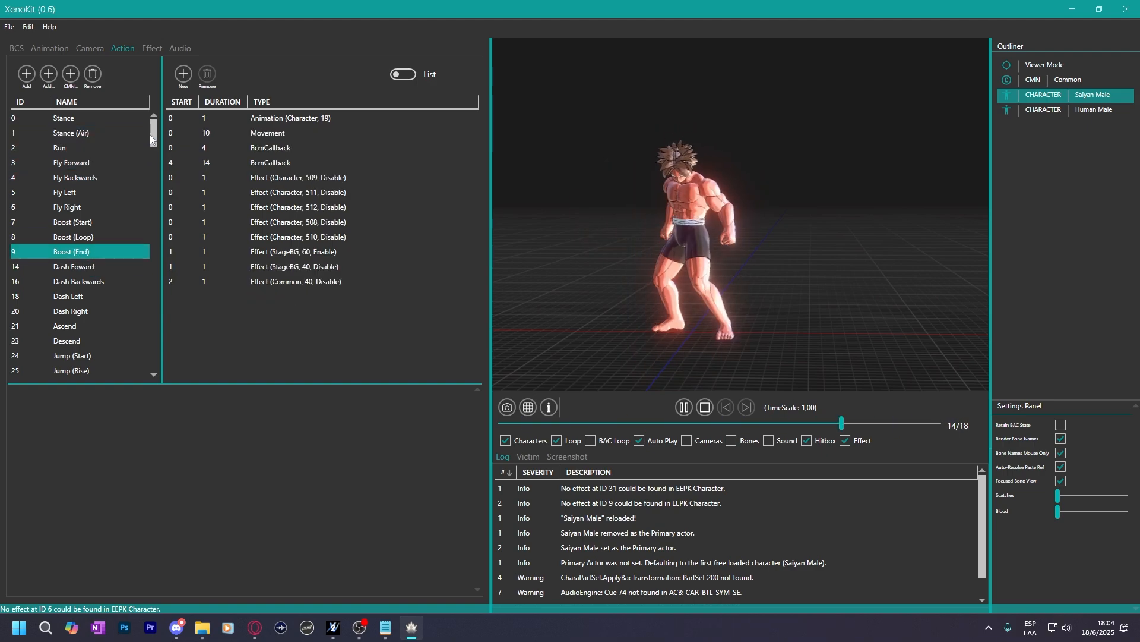
left_click_drag(152, 138, 143, 325)
left_click(27, 373)
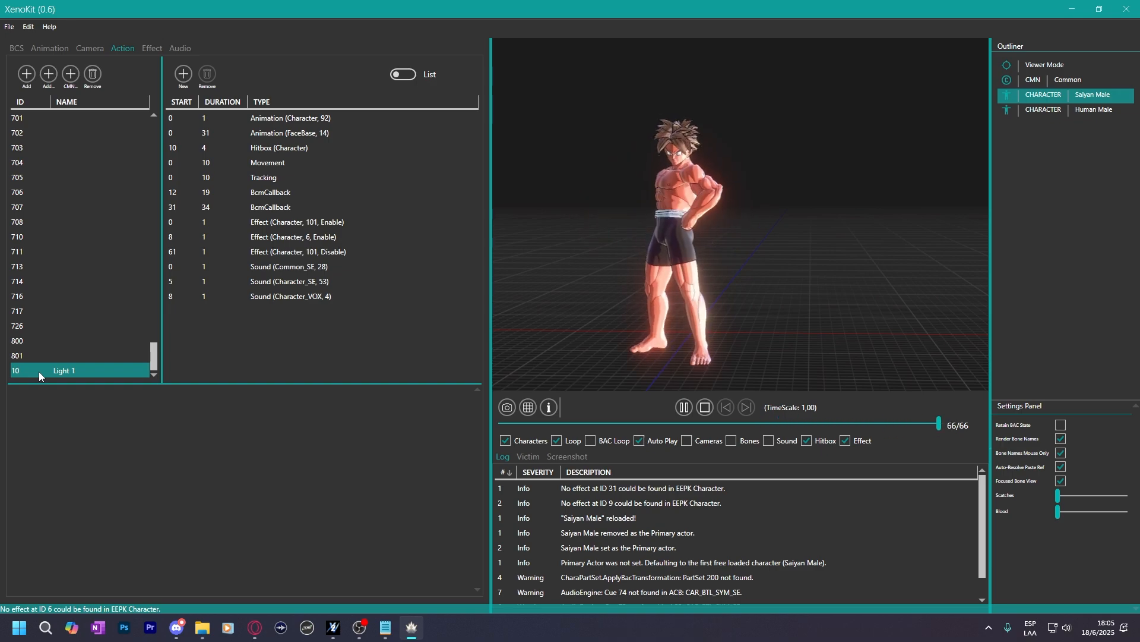
key("Delete")
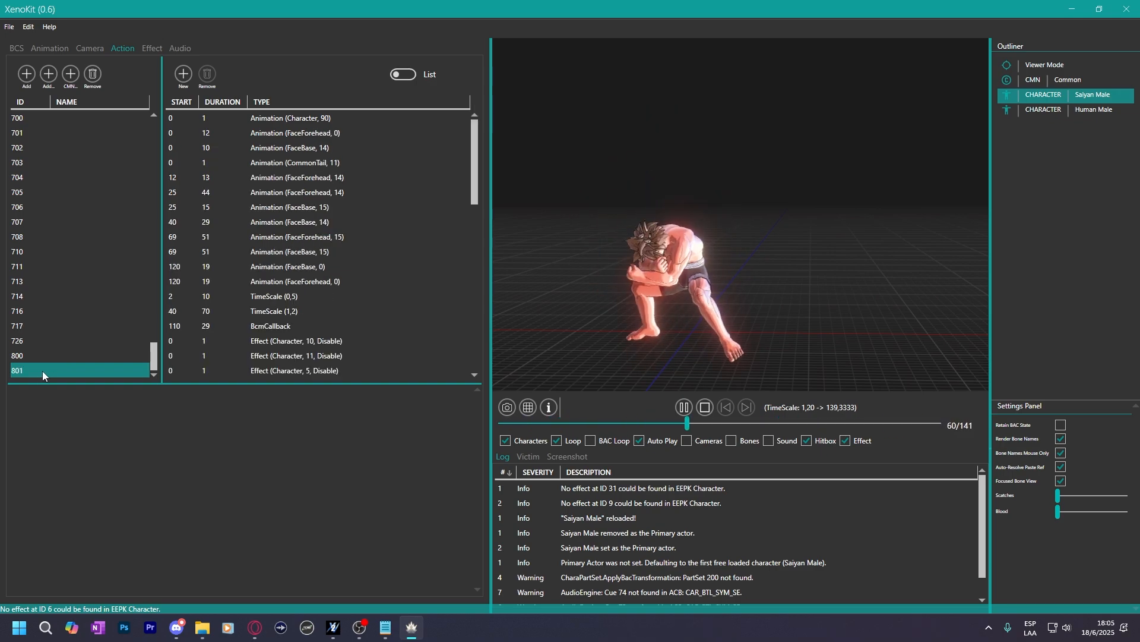
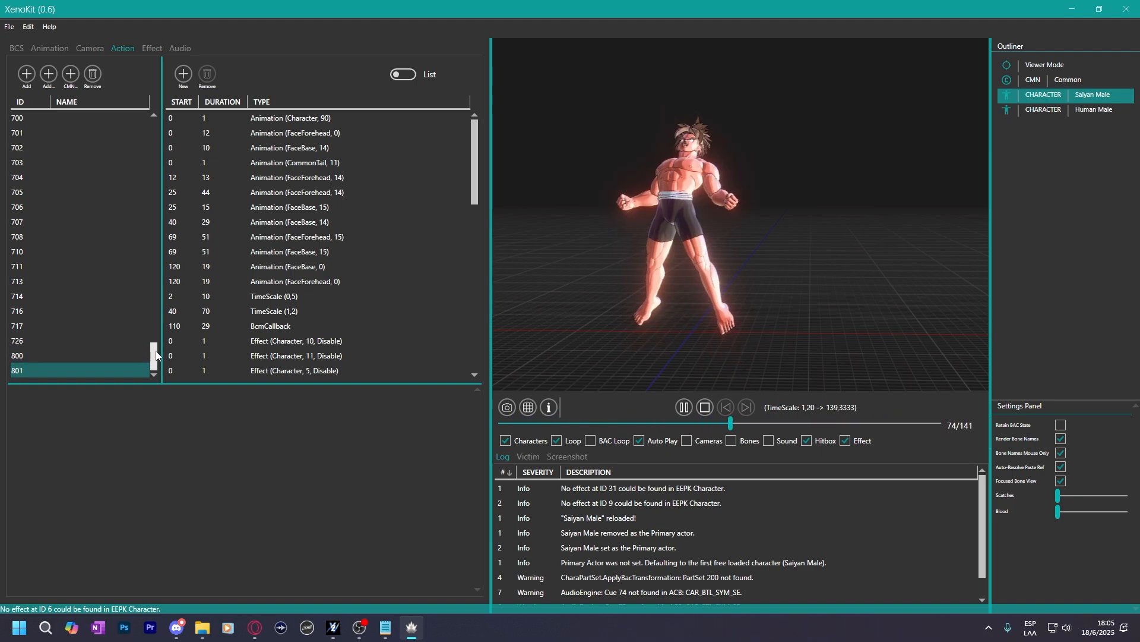
Go back to the Saiyan Male's Light 1 (300) action and preview it.
left_click_drag(157, 356, 121, 215)
left_click(74, 236)
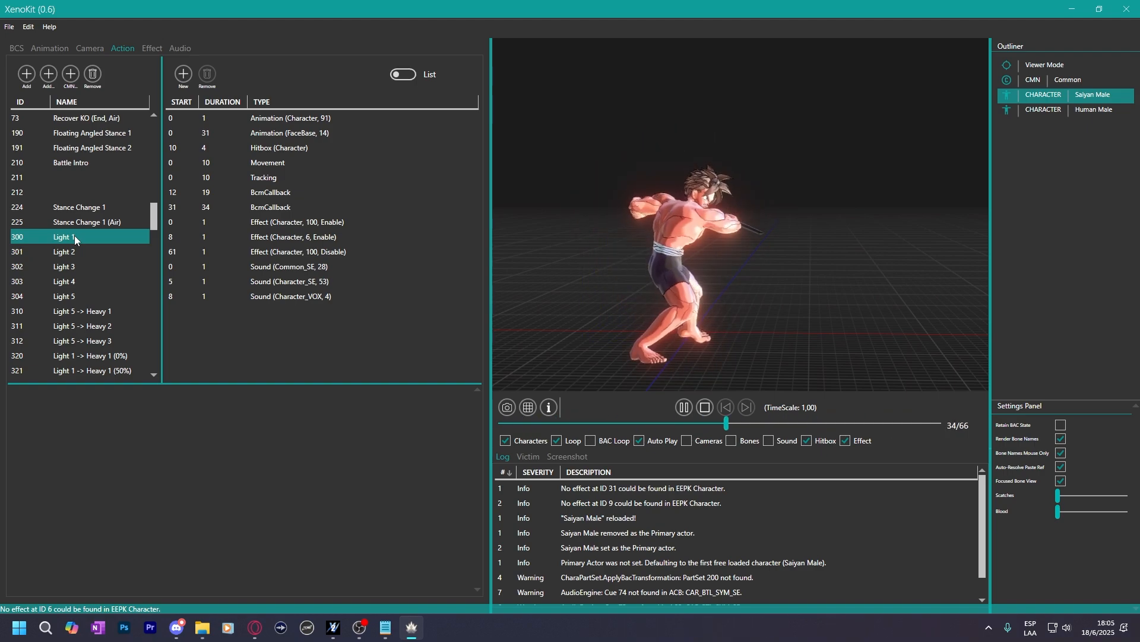
Load the character Android 18 (DB Super) from the game, searching the character list for "18".
left_click(9, 27)
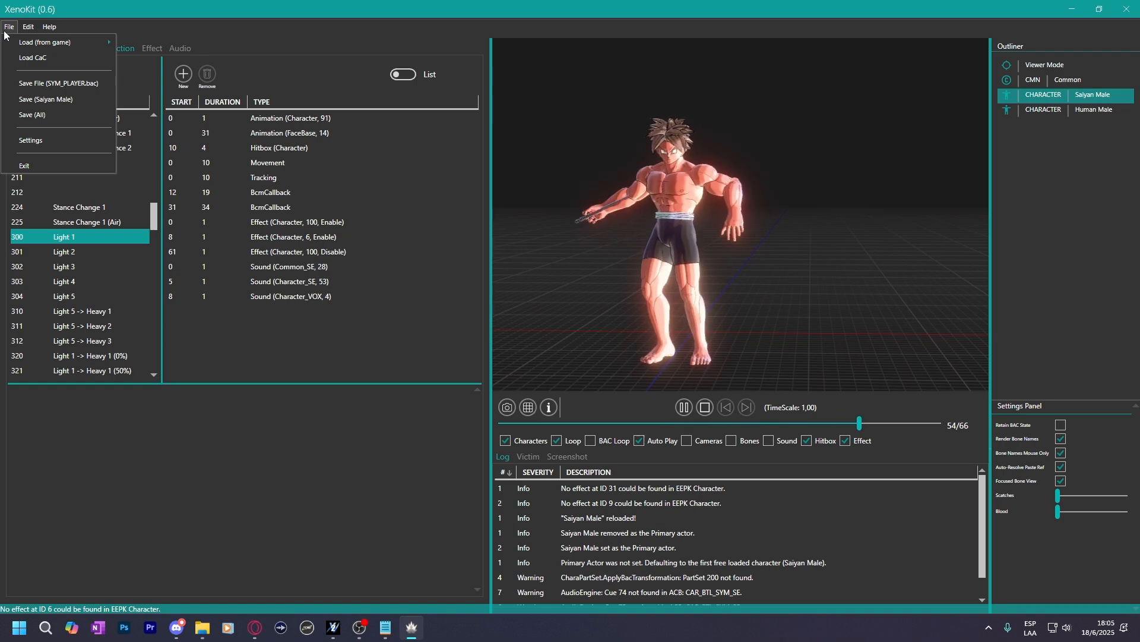
mouse_move(34, 38)
left_click(125, 41)
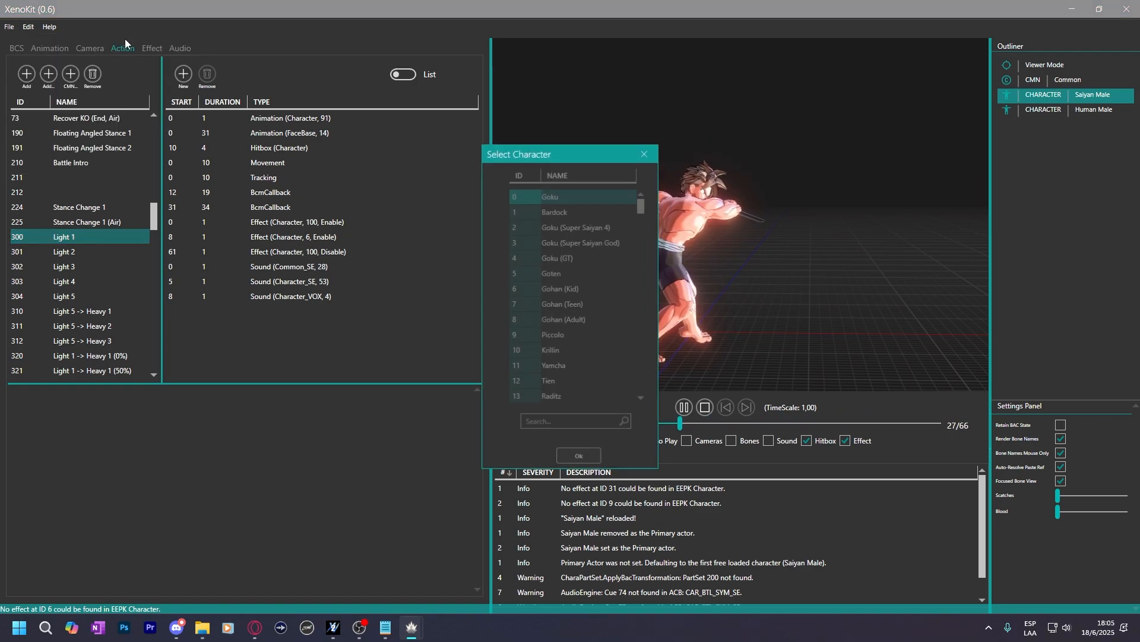
scroll(541, 290, "down", 4)
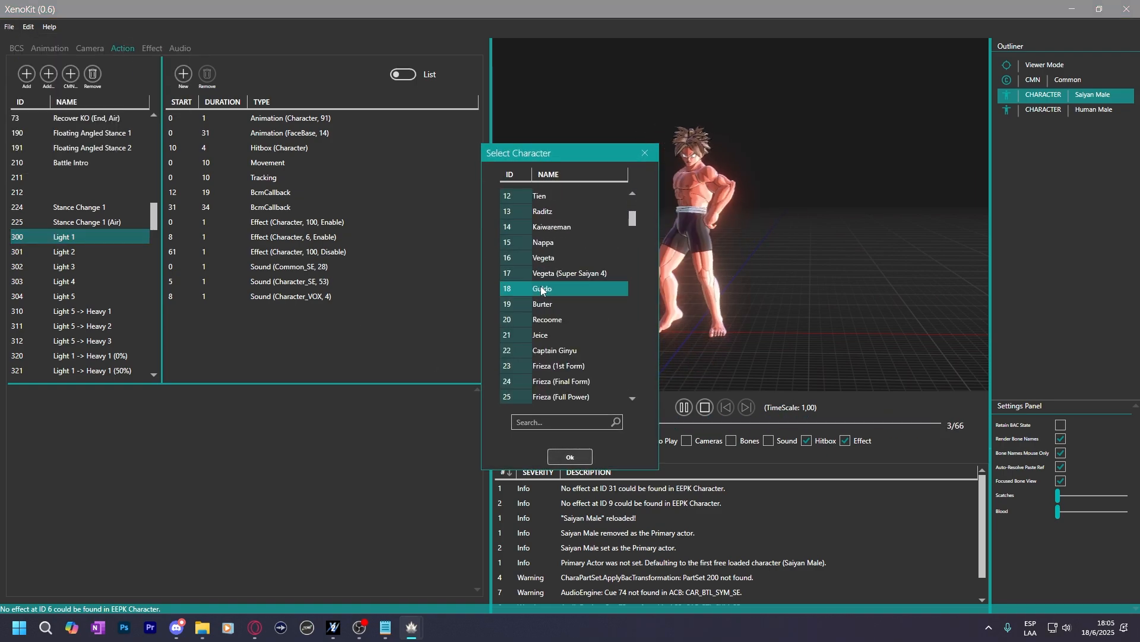
scroll(552, 265, "down", 3)
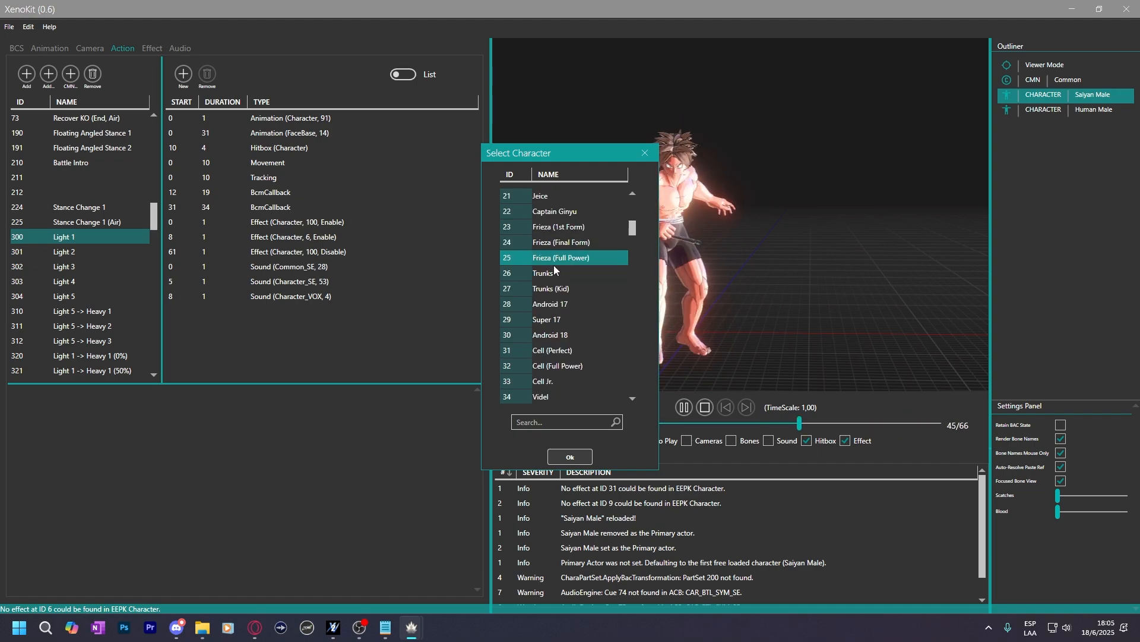
scroll(553, 265, "down", 4)
left_click(561, 422)
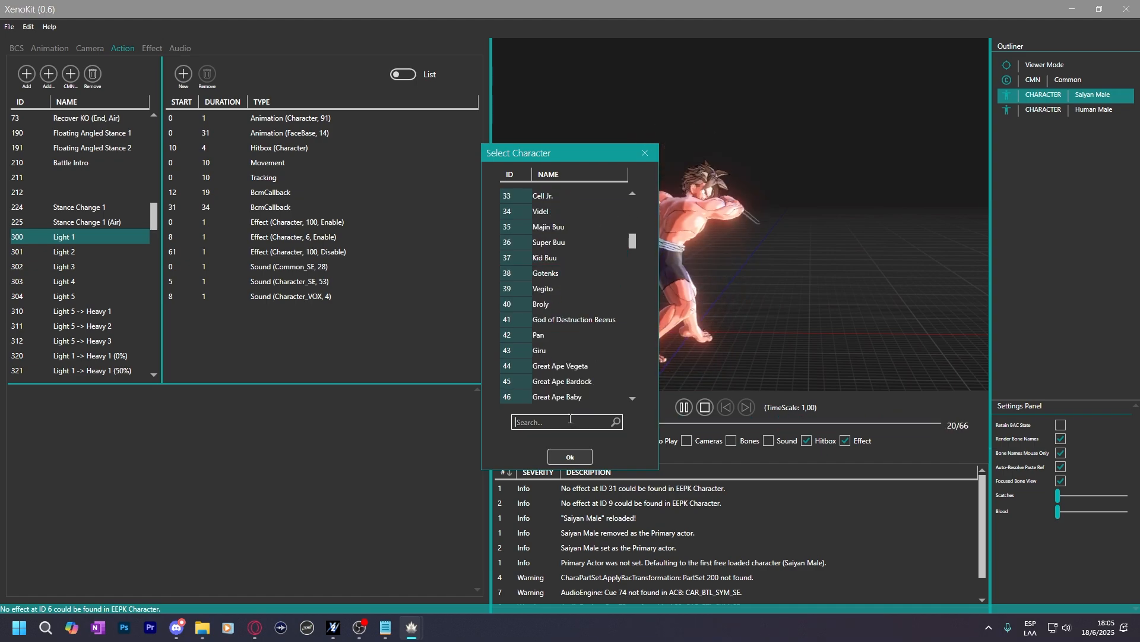
type("18")
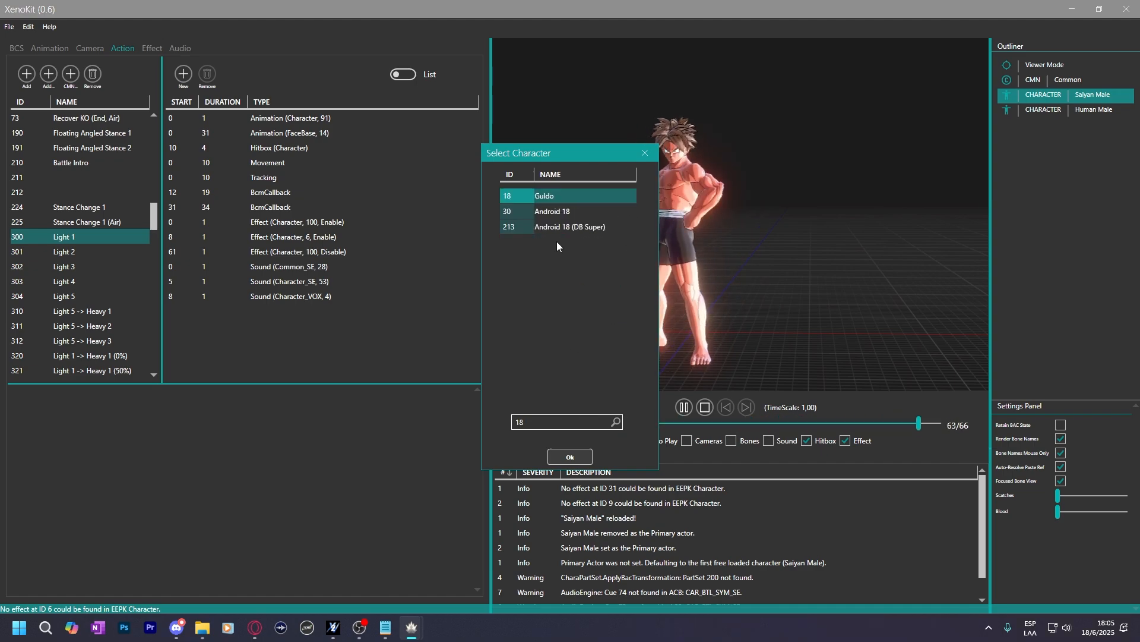
left_click(550, 227)
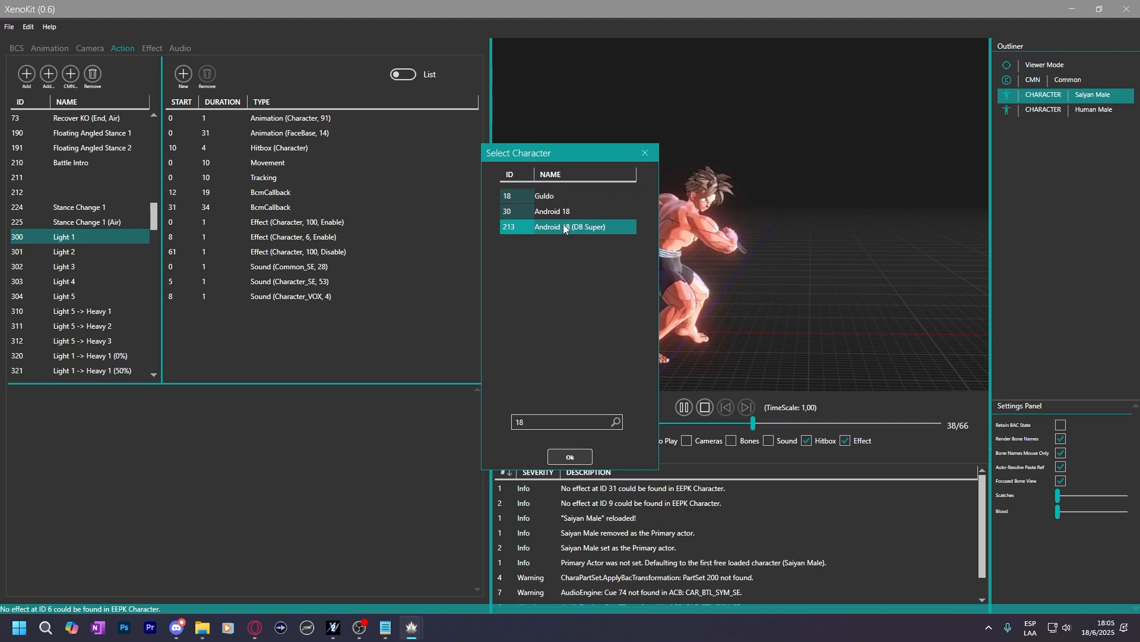
left_click(567, 455)
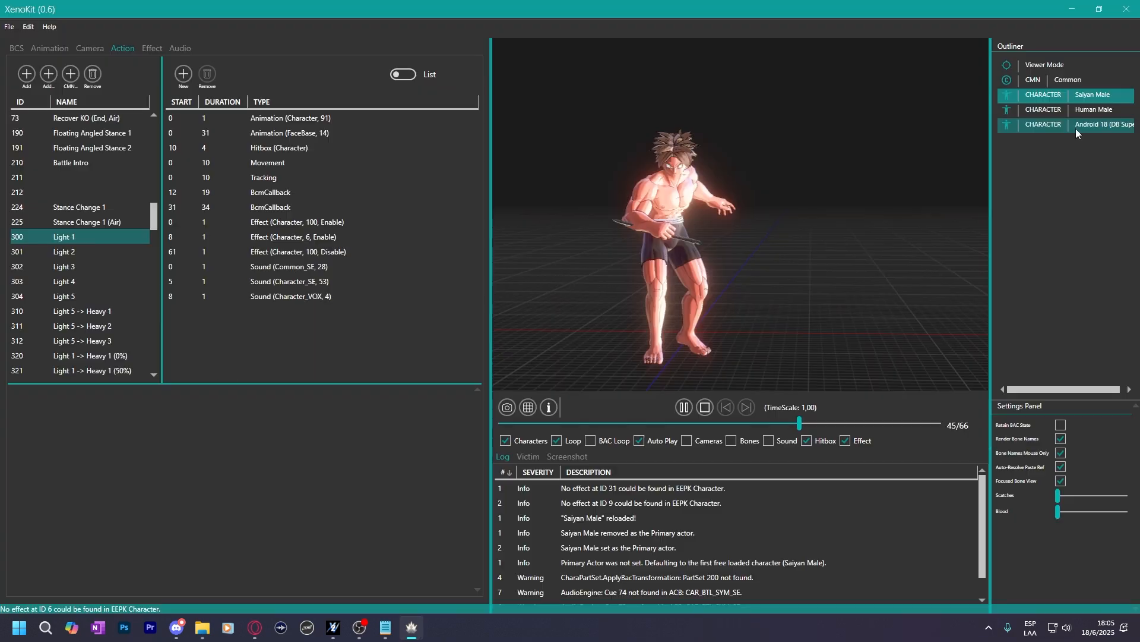
Make Android 18 (DB Super) the primary actor in the viewport.
left_click_drag(761, 284, 692, 331)
scroll(692, 331, "up", 5)
right_click_drag(691, 332, 752, 170)
left_click_drag(752, 170, 764, 197)
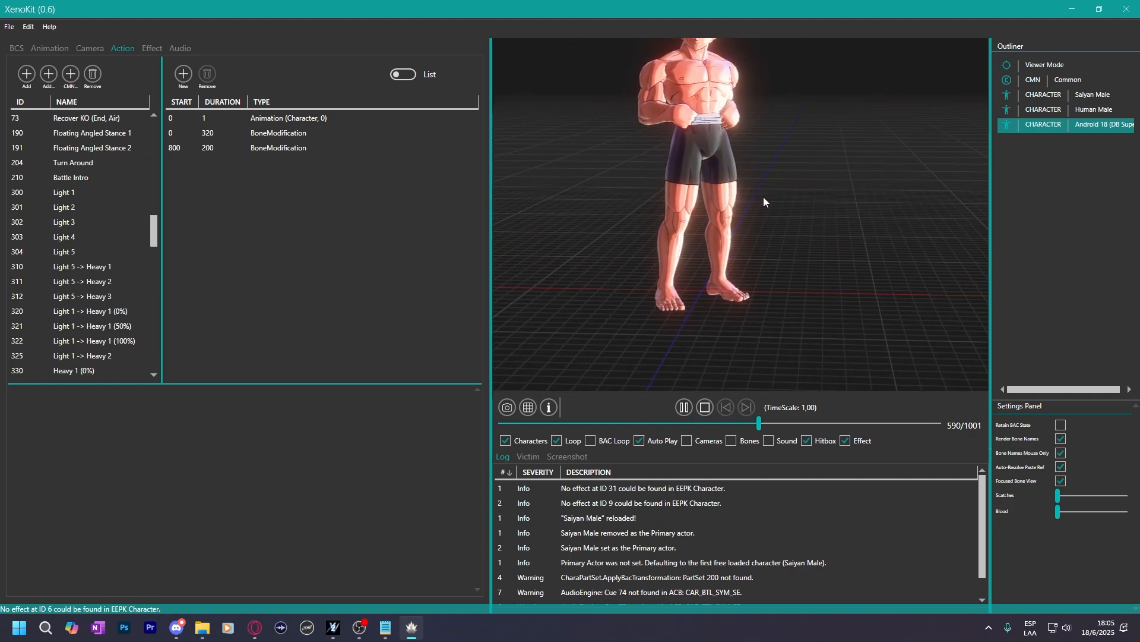
double_click(1090, 127)
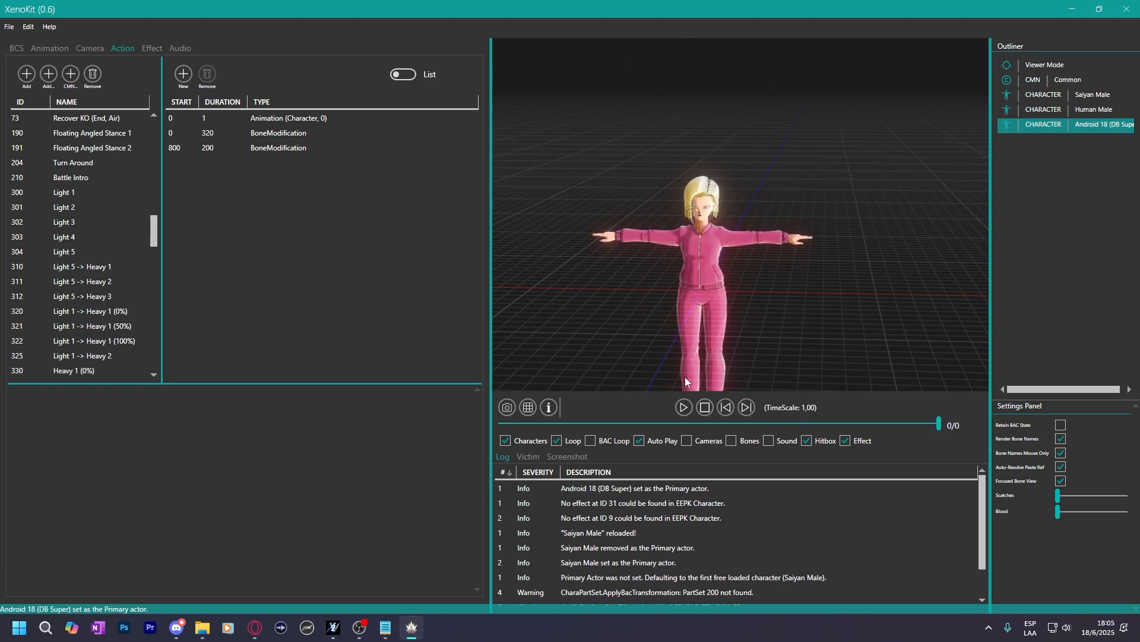
Preview Android 18's Light 1 action and her Stance (0) at the list's start.
left_click(87, 175)
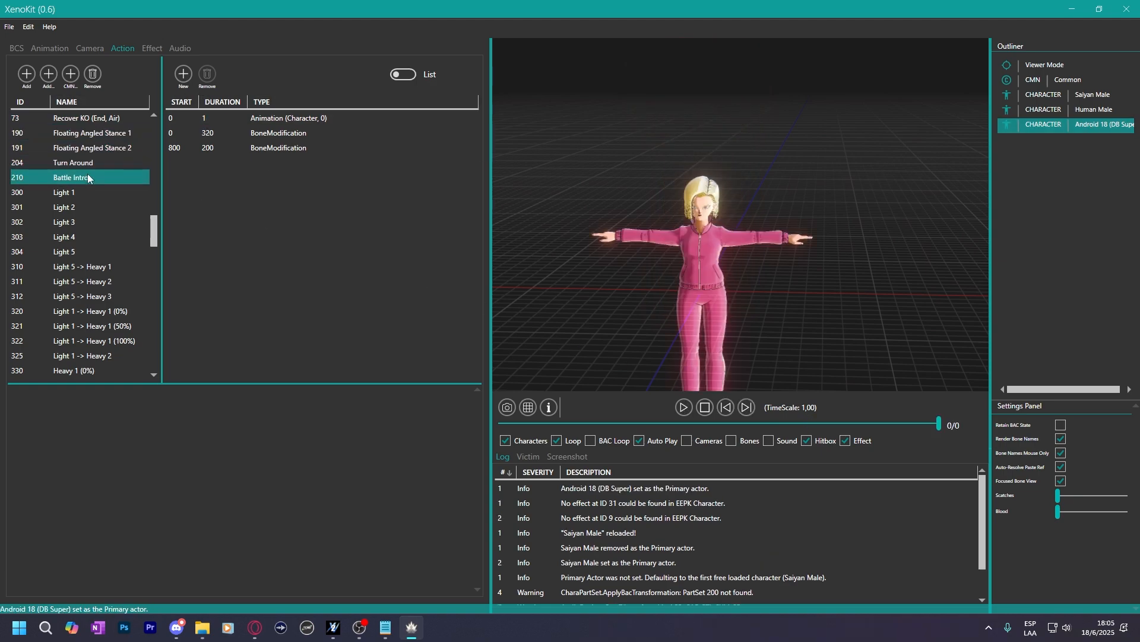
left_click(81, 193)
scroll(114, 250, "up", 18)
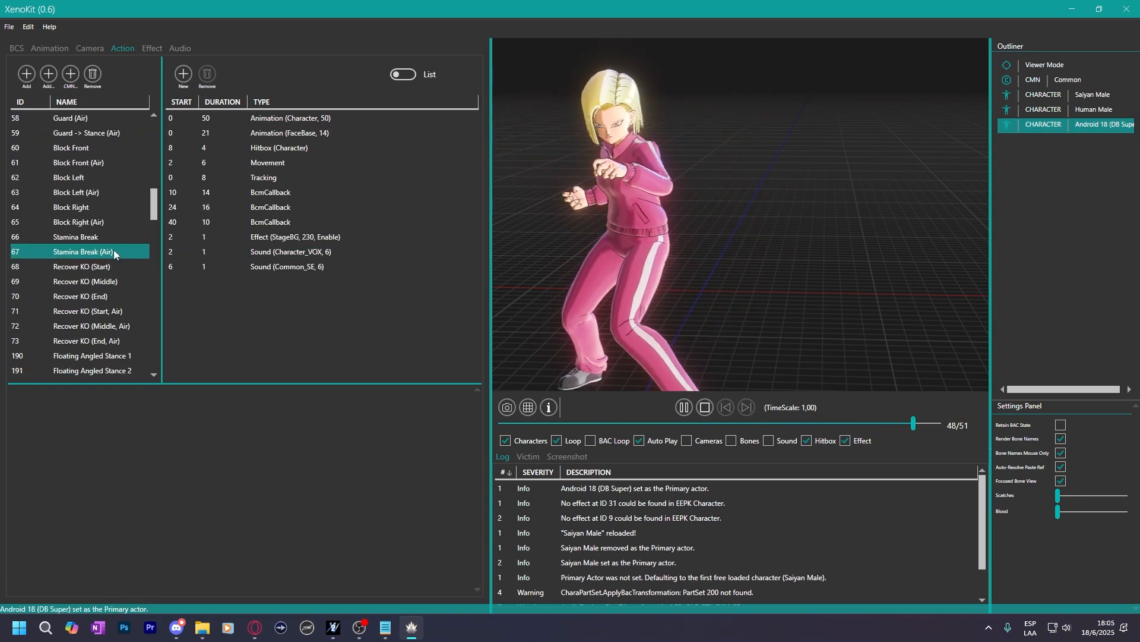
left_click(78, 120)
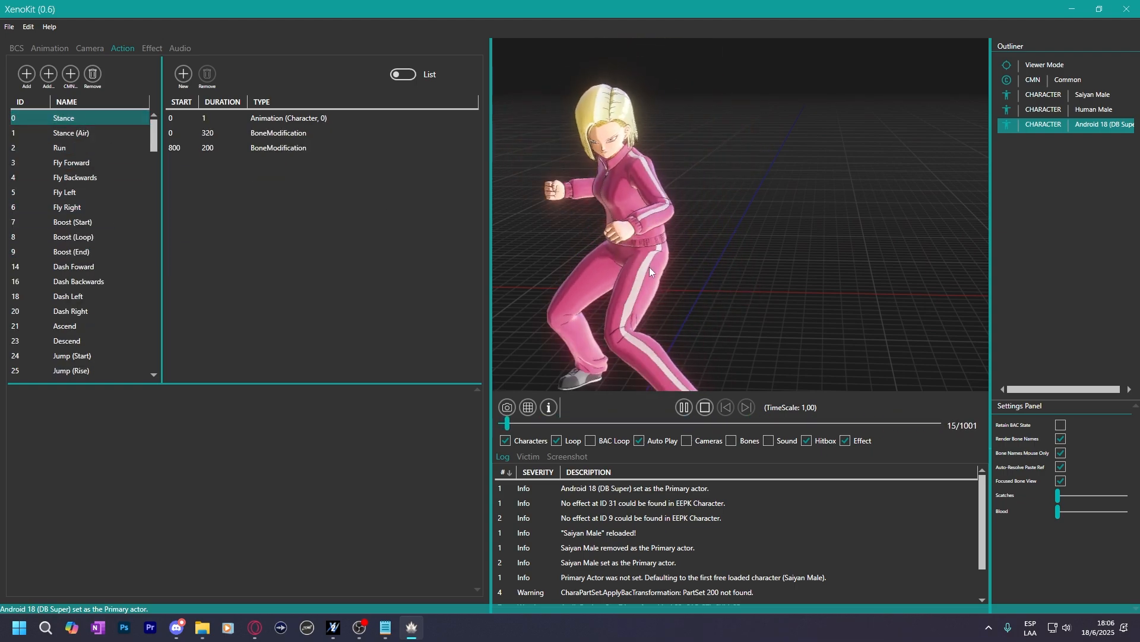
scroll(650, 266, "up", 5)
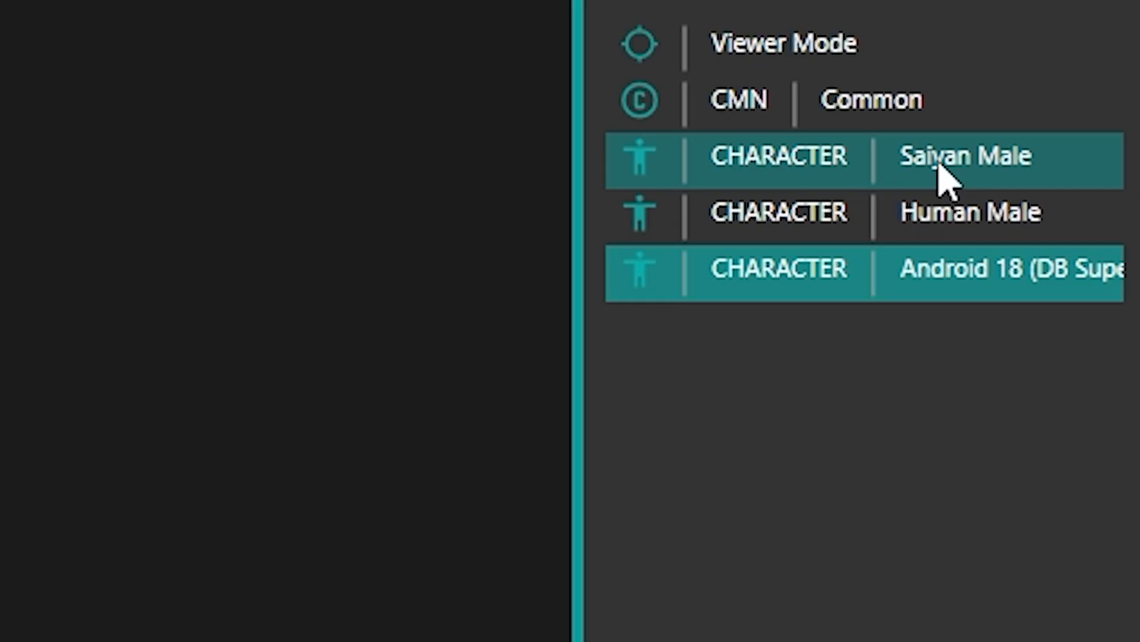
Set the Saiyan Male as the primary actor.
right_click(1073, 98)
mouse_move(1056, 108)
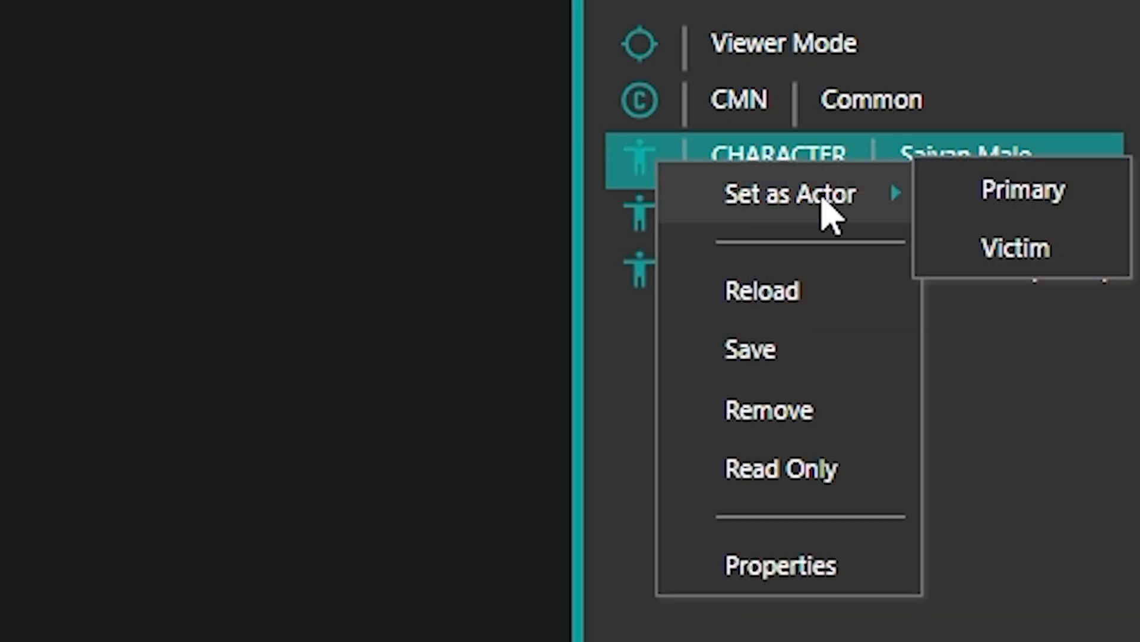
left_click(997, 197)
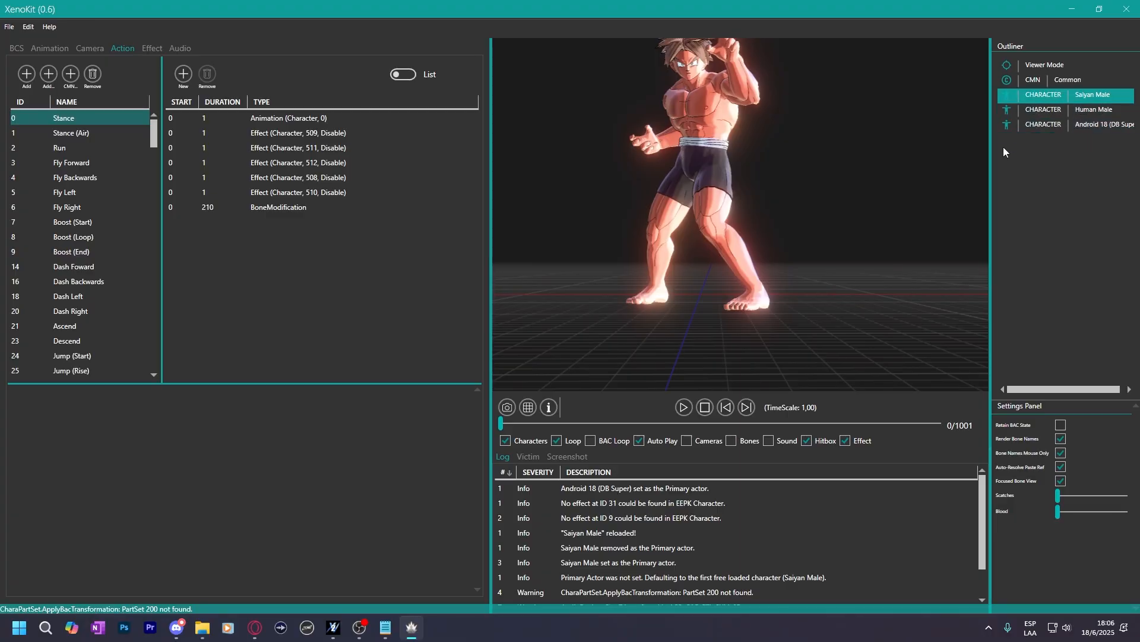
Preview Android 18's Light 1 and Light 2 actions on the Saiyan Male model and pause the playback.
left_click(1081, 124)
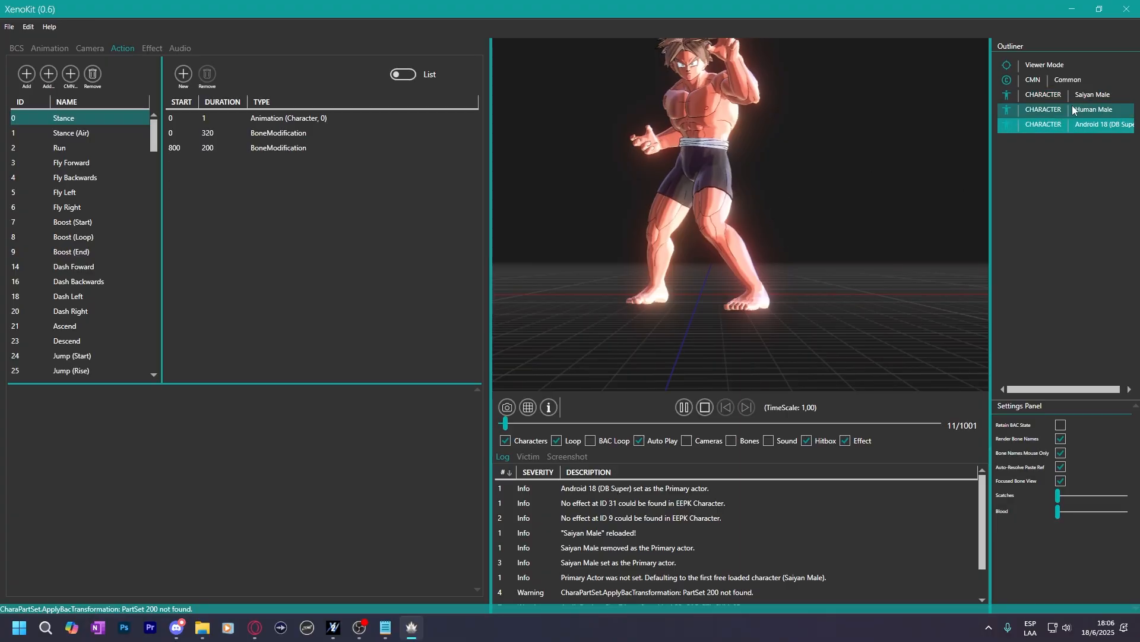
left_click(1067, 95)
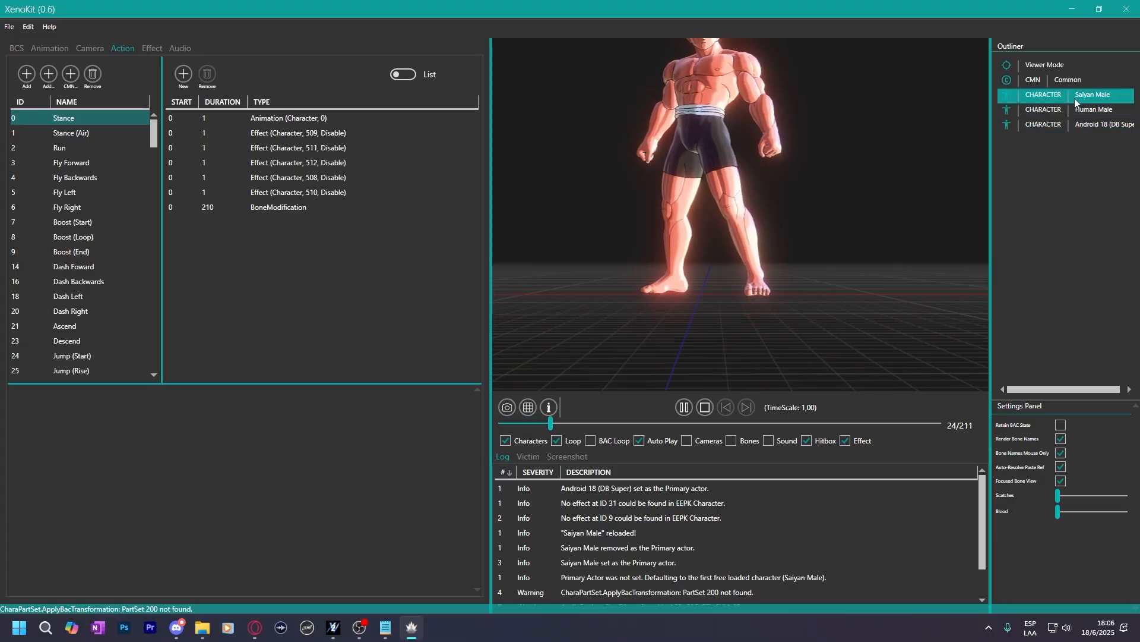
left_click(1072, 126)
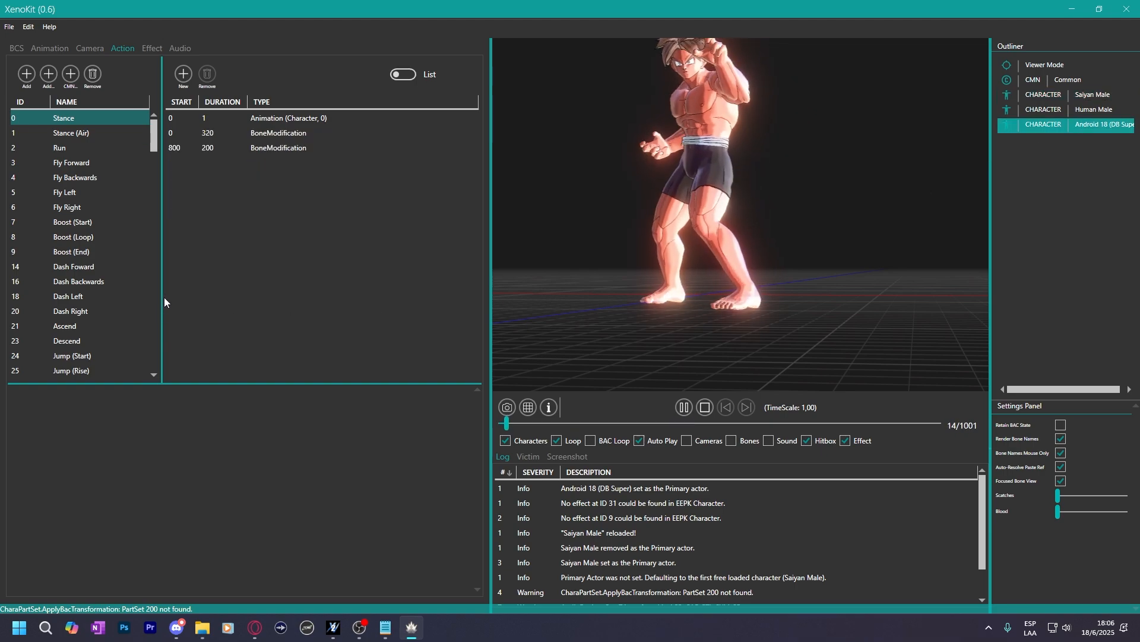
scroll(96, 243, "down", 16)
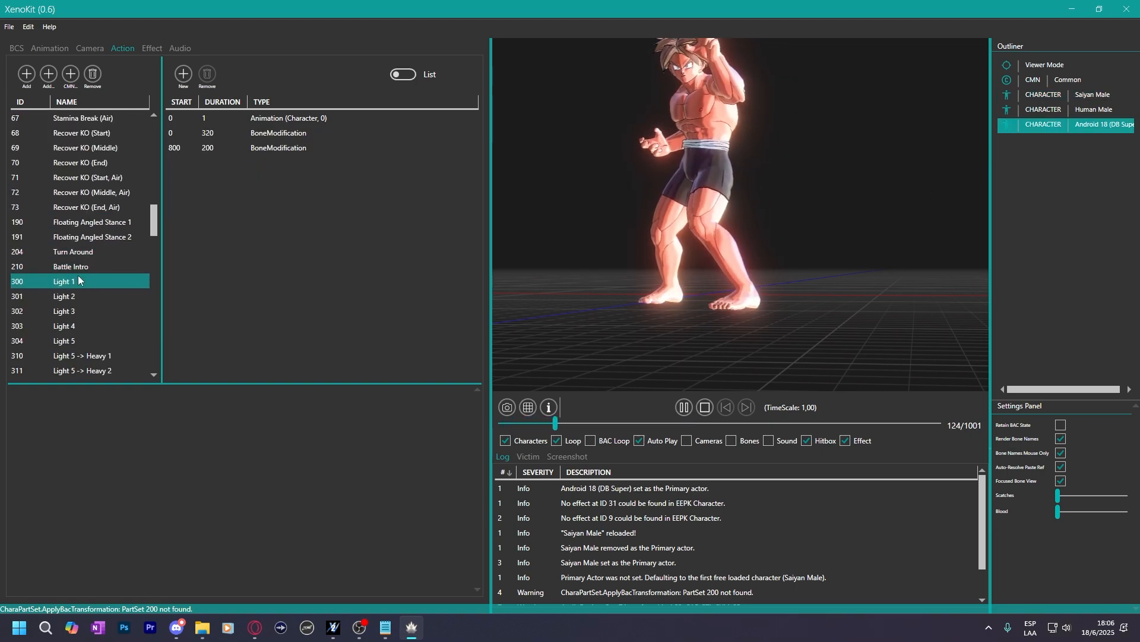
left_click(79, 280)
left_click(81, 300)
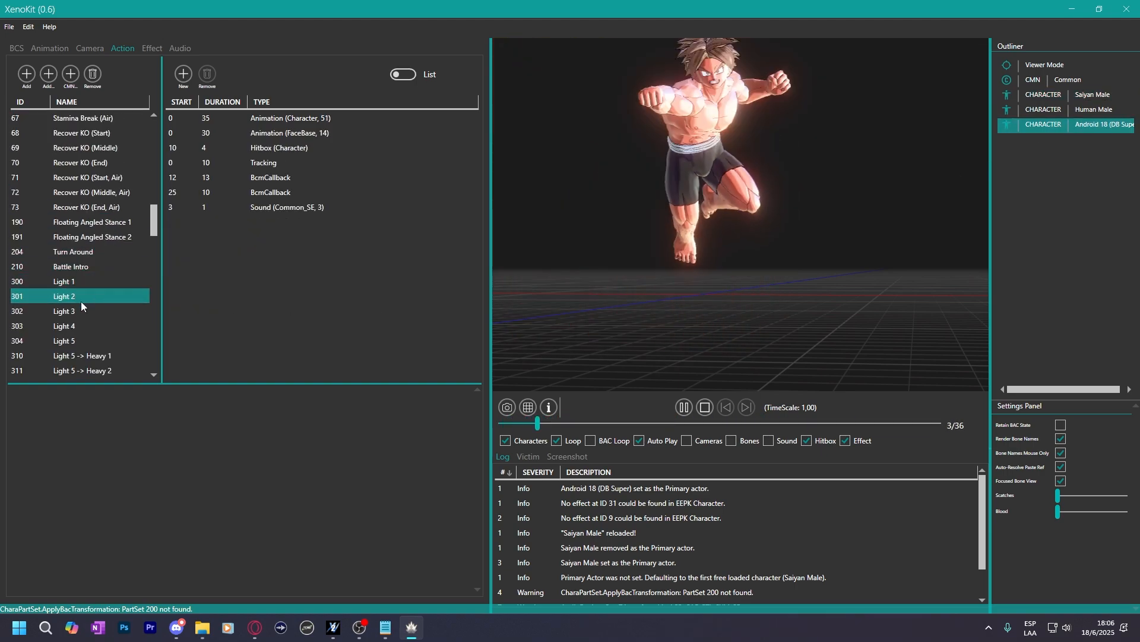
left_click(684, 406)
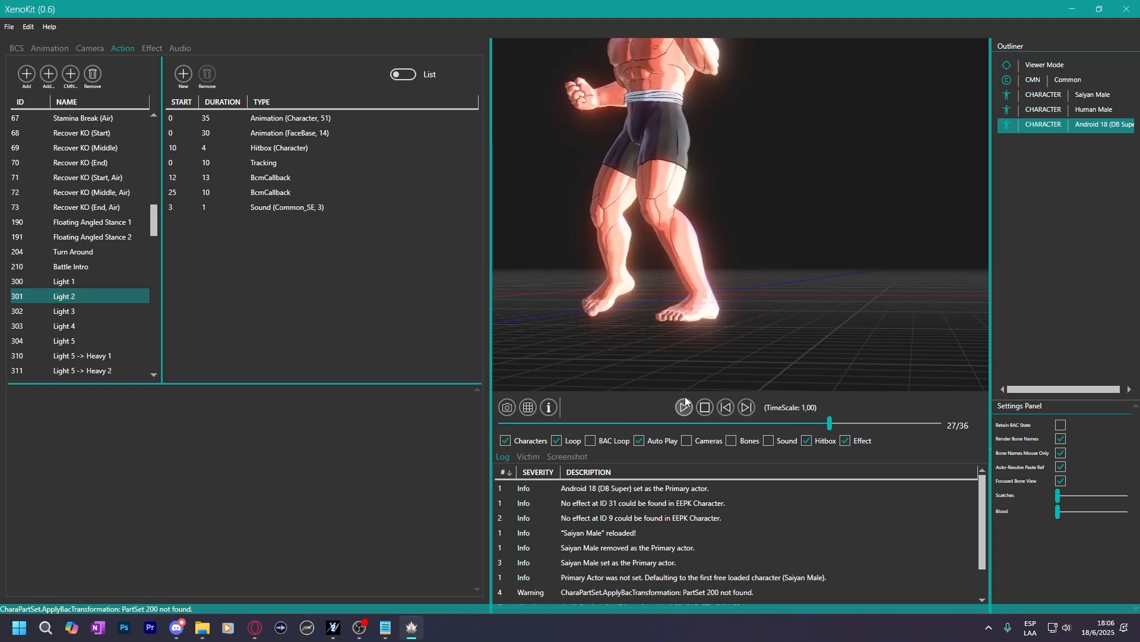
middle_click_drag(707, 216, 736, 236)
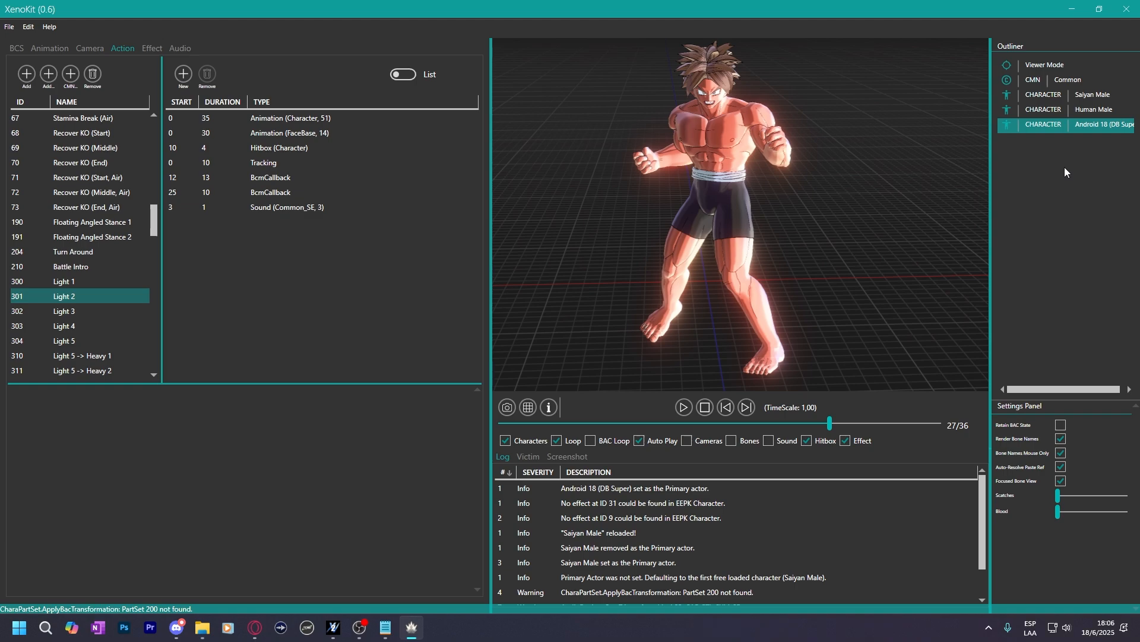
Open Android 18's properties to review her file list, moving the File Manager window aside.
right_click(1068, 130)
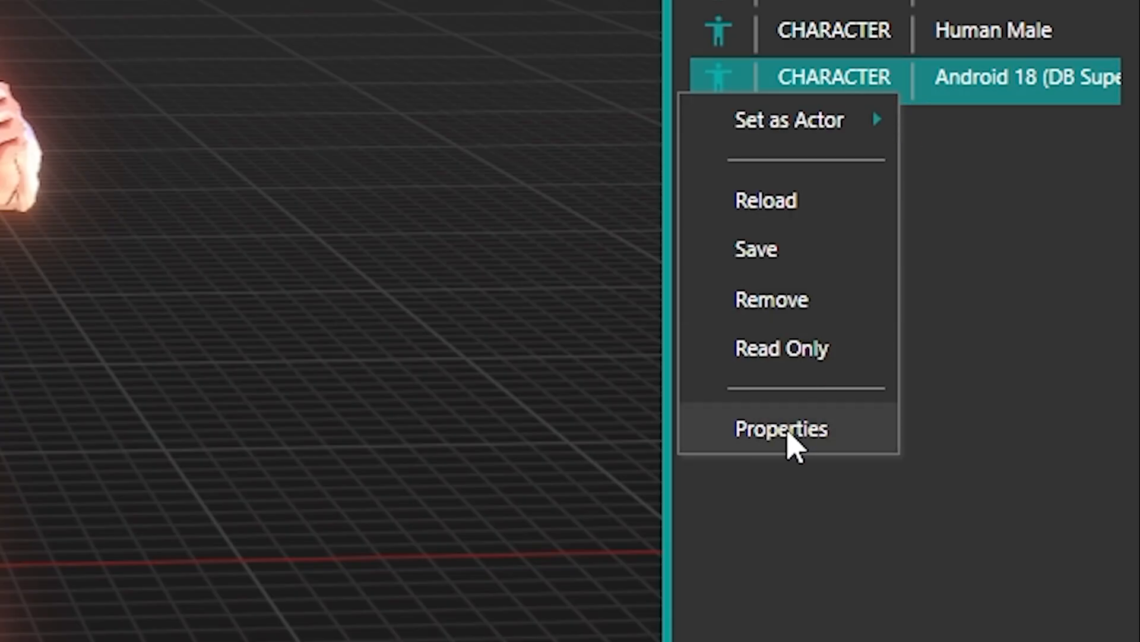
left_click(1027, 236)
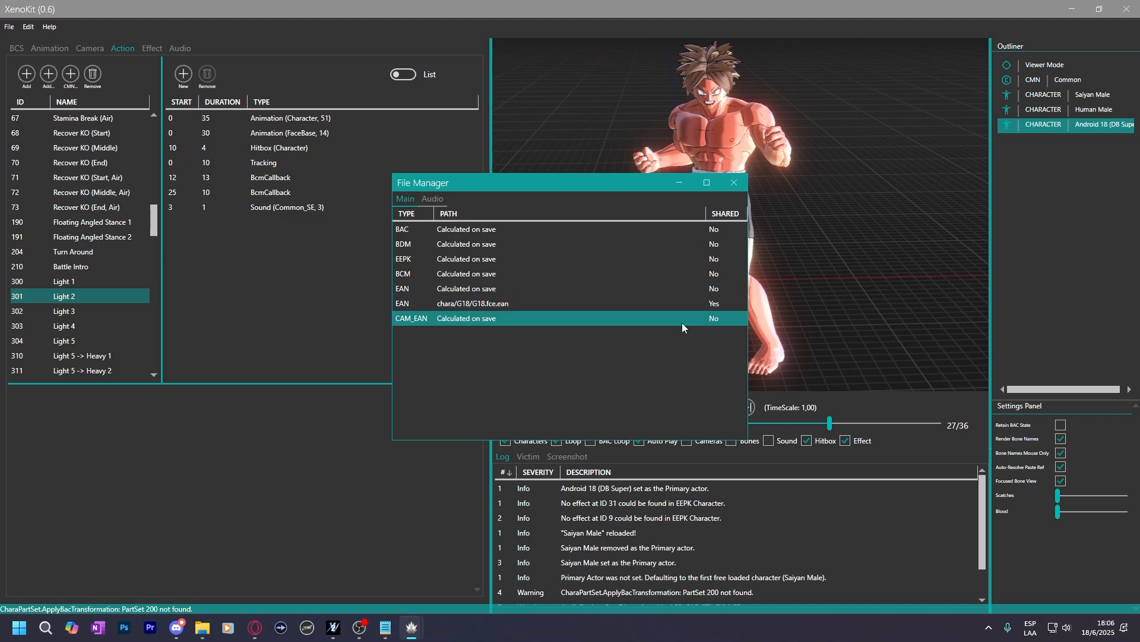
left_click(734, 183)
right_click(1071, 126)
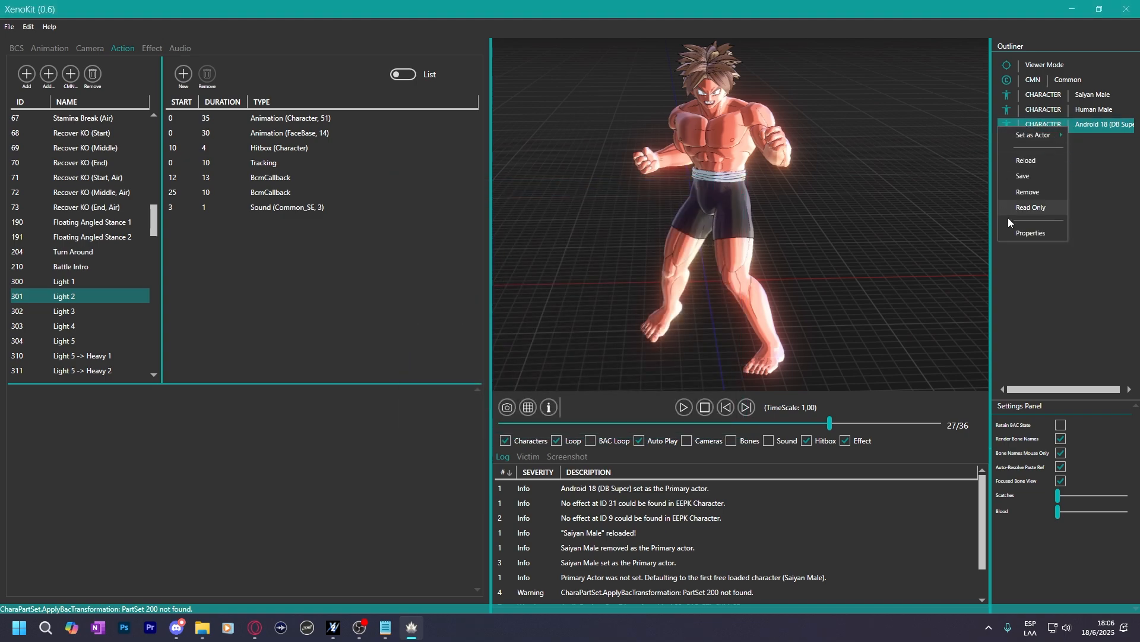
left_click(1034, 233)
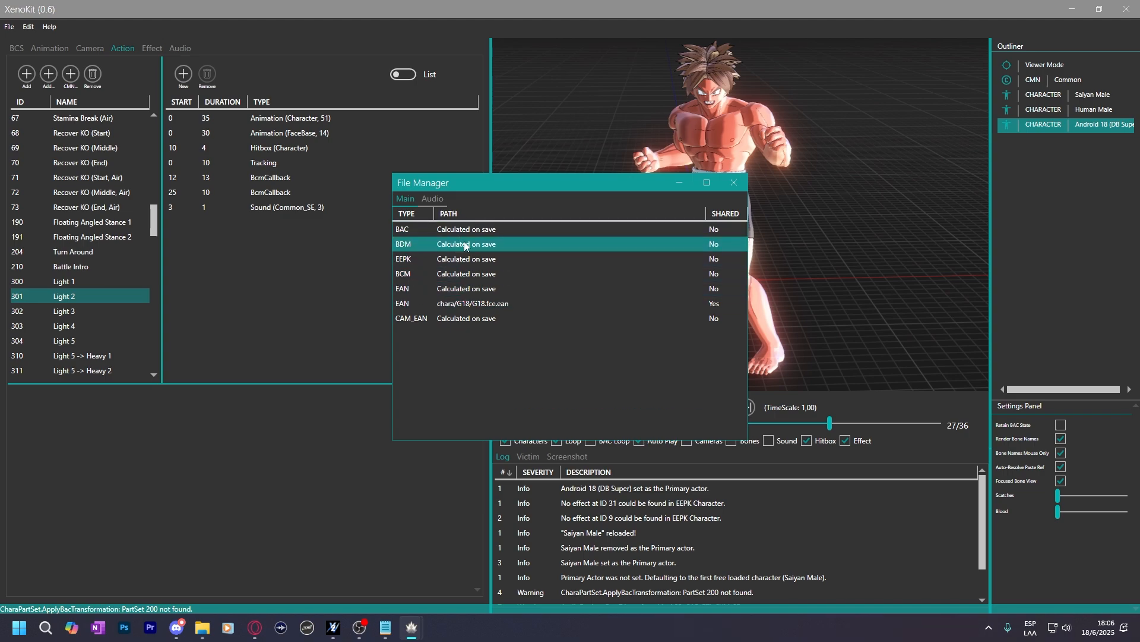
left_click_drag(454, 183, 553, 177)
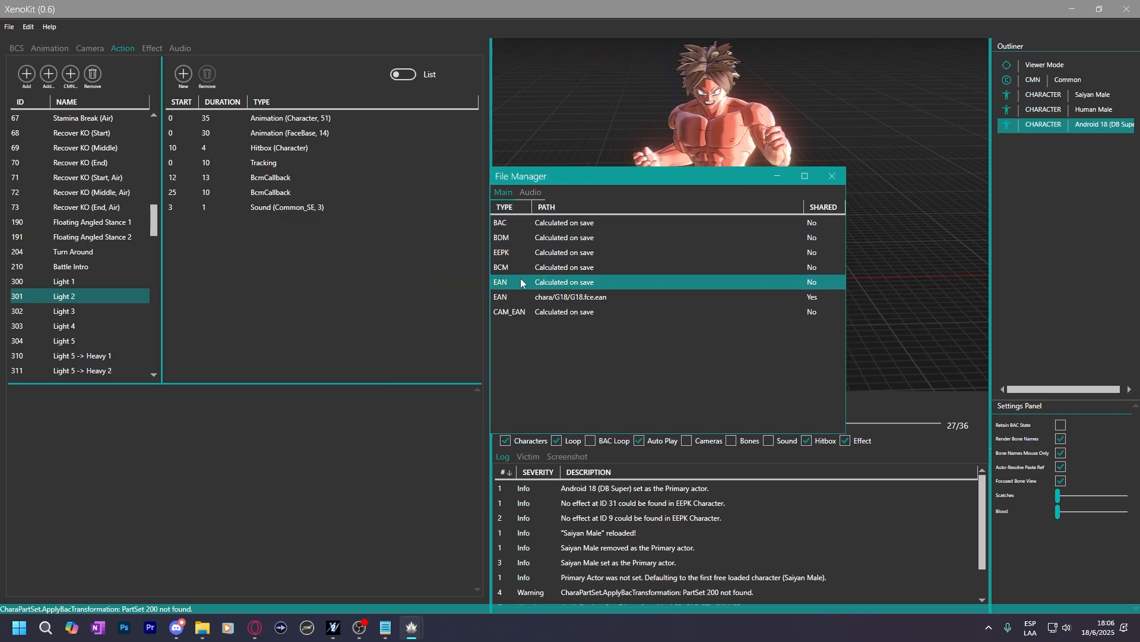
Examine the options available for Android 18's non-shared EAN file and compare it with the shared chara/G18/G18.fce.ean entry.
right_click(552, 287)
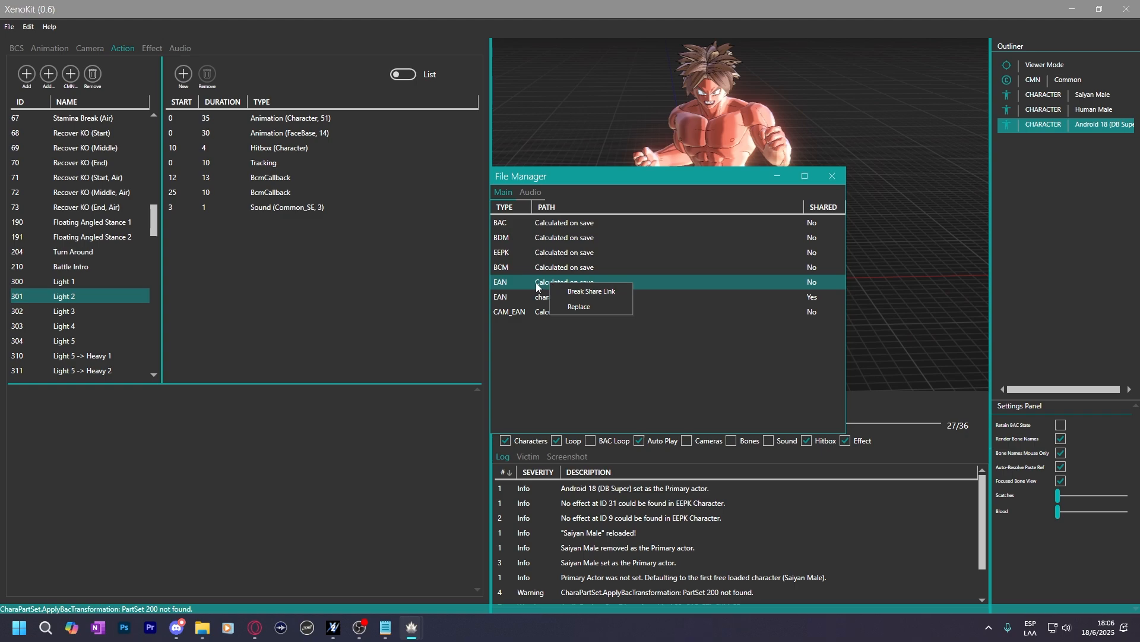
right_click(541, 287)
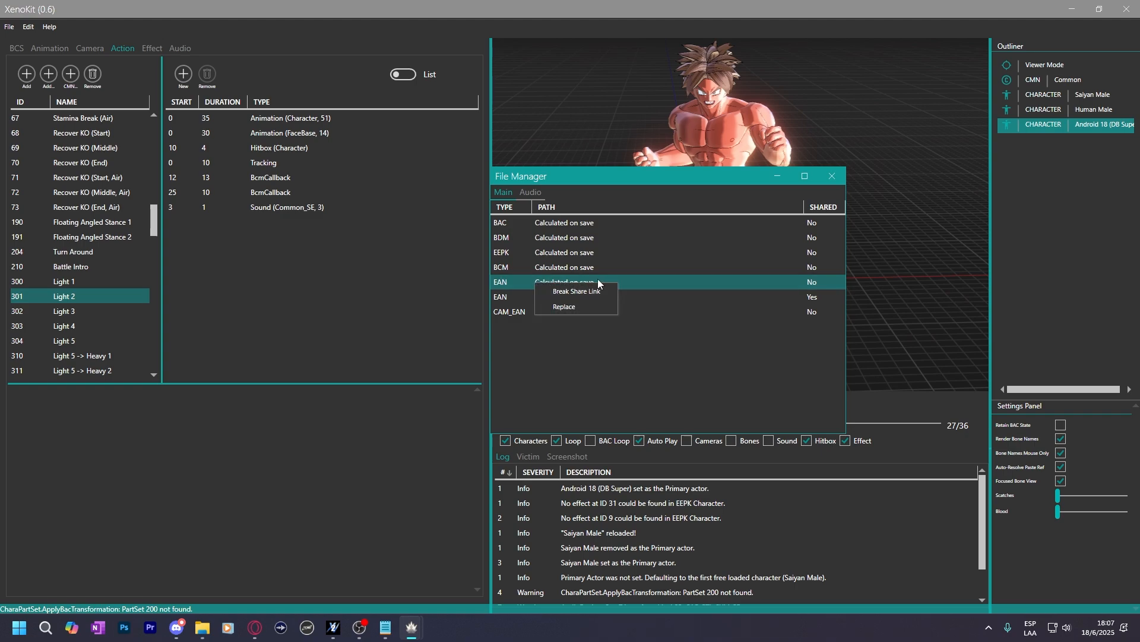
left_click(629, 282)
left_click(580, 297)
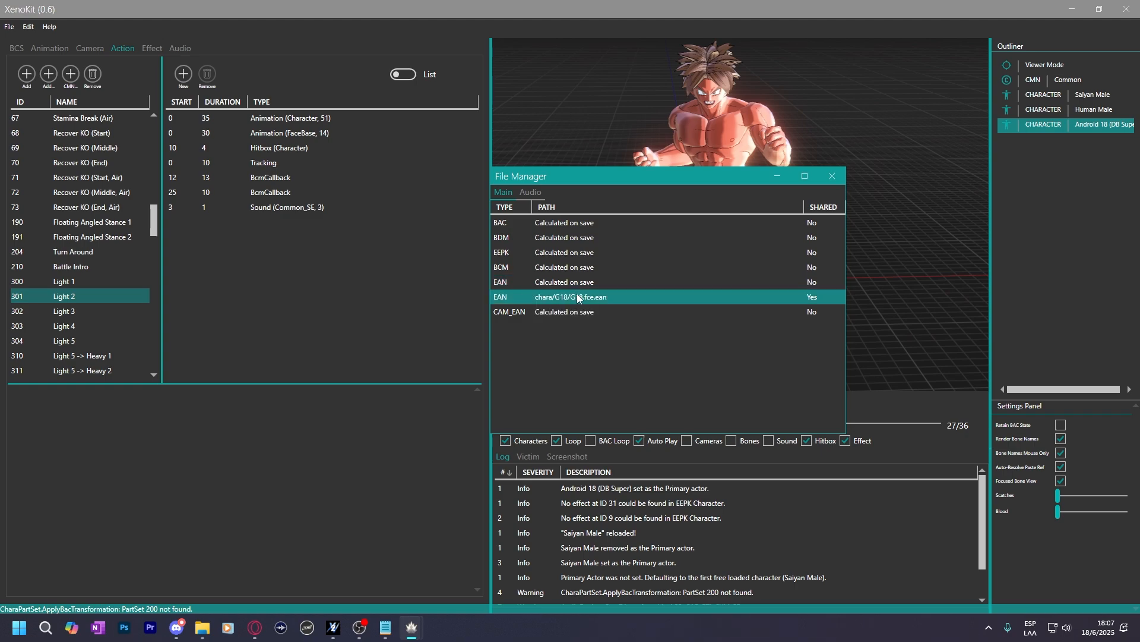
left_click(558, 287)
left_click(562, 297)
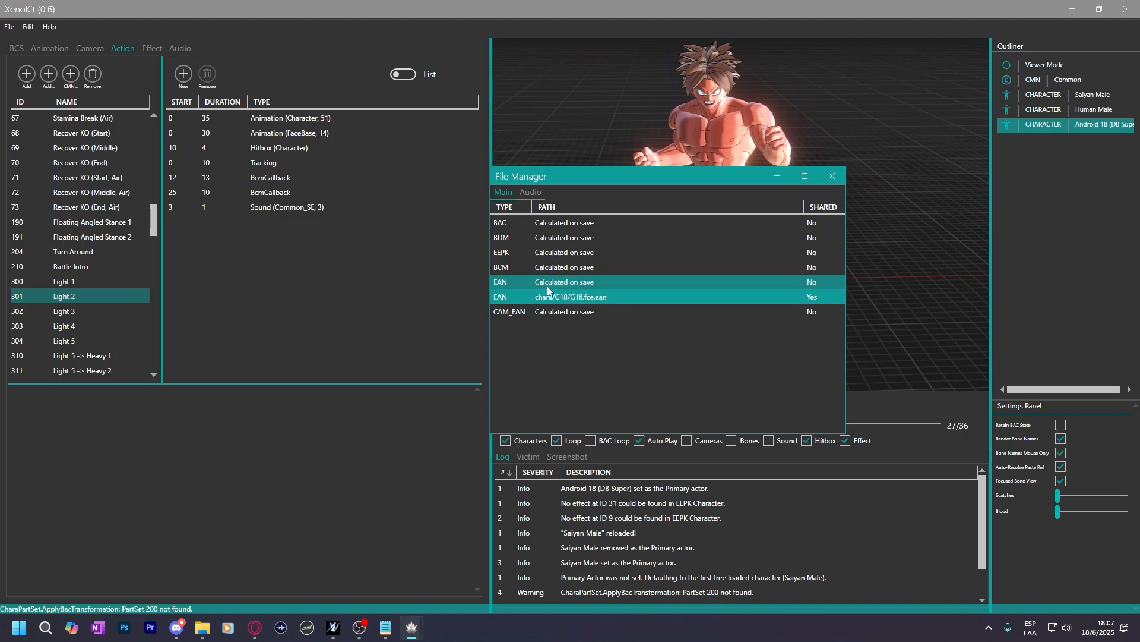
Start replacing Android 18's non-shared EAN file and browse to Mega movesets resource for SYM-HUM > Tracksuit A18 > data > Chara > SYM.
left_click(545, 285)
right_click(558, 284)
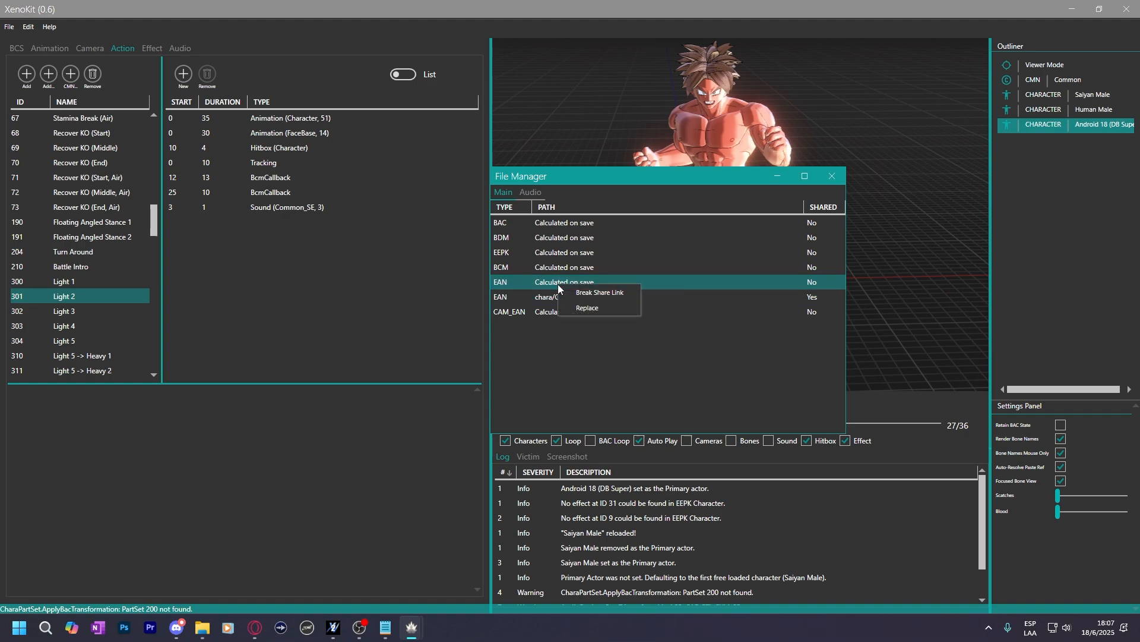
left_click(582, 307)
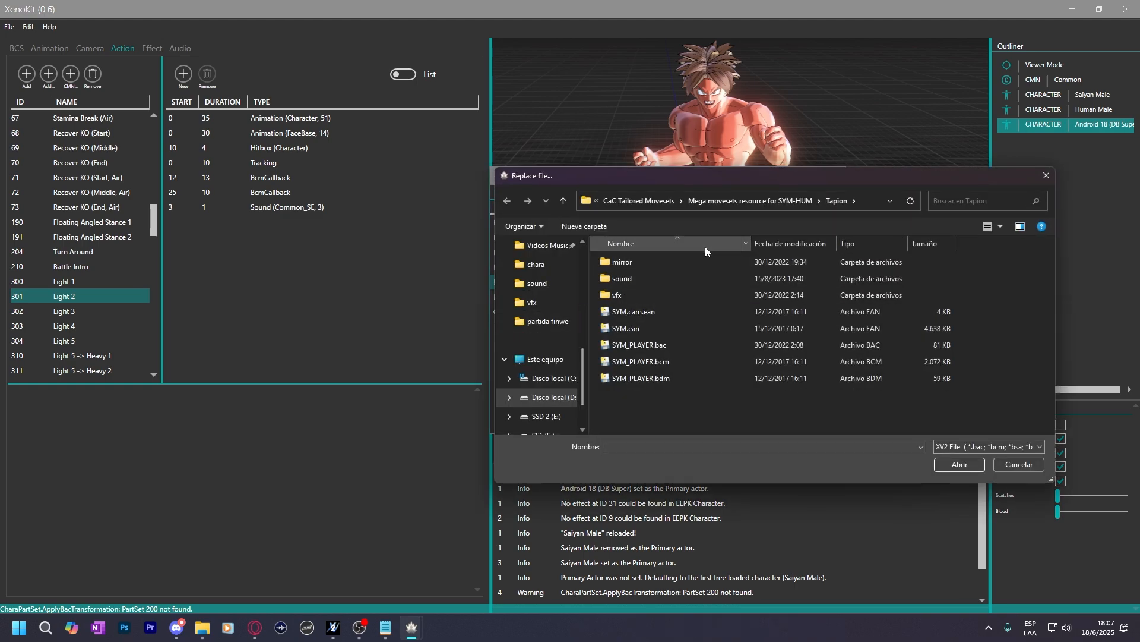
left_click(740, 200)
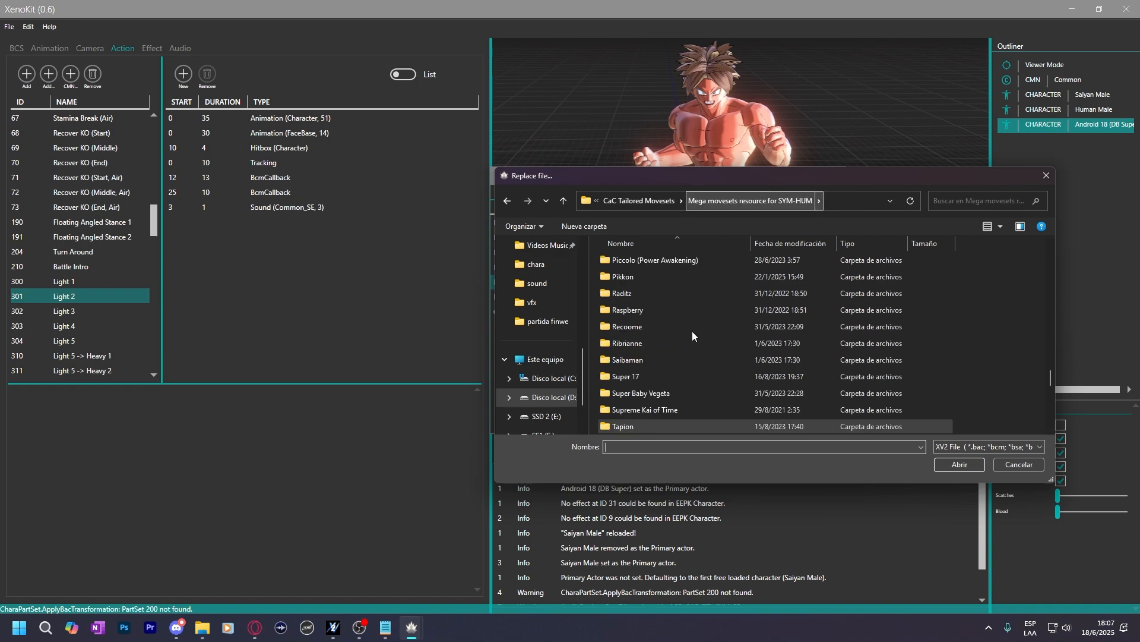
scroll(671, 324, "down", 5)
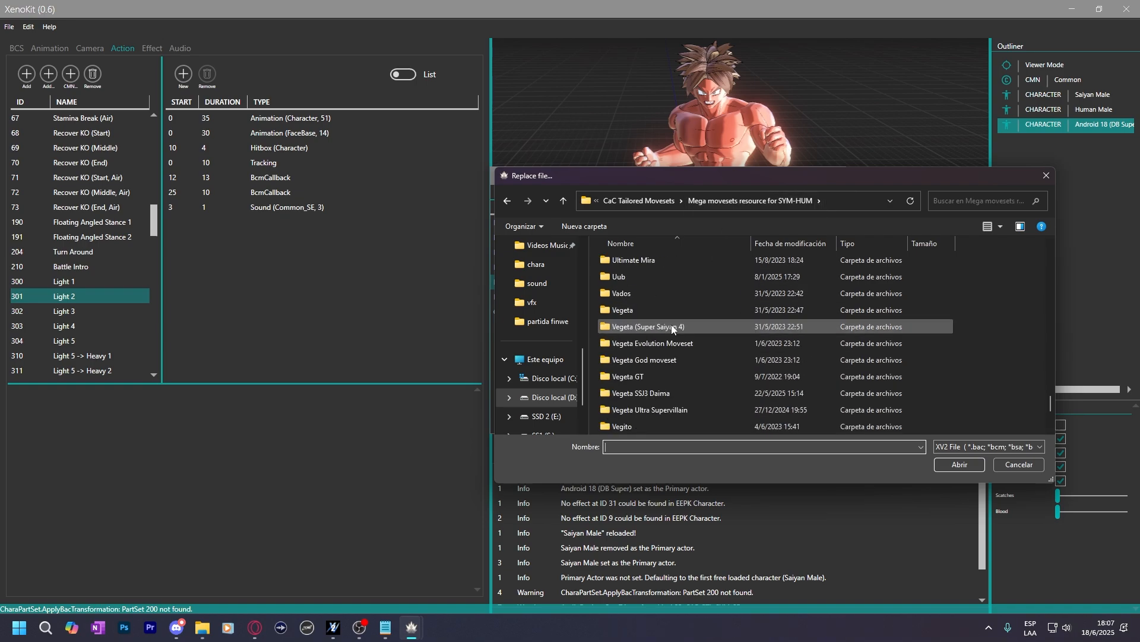
left_click(672, 324)
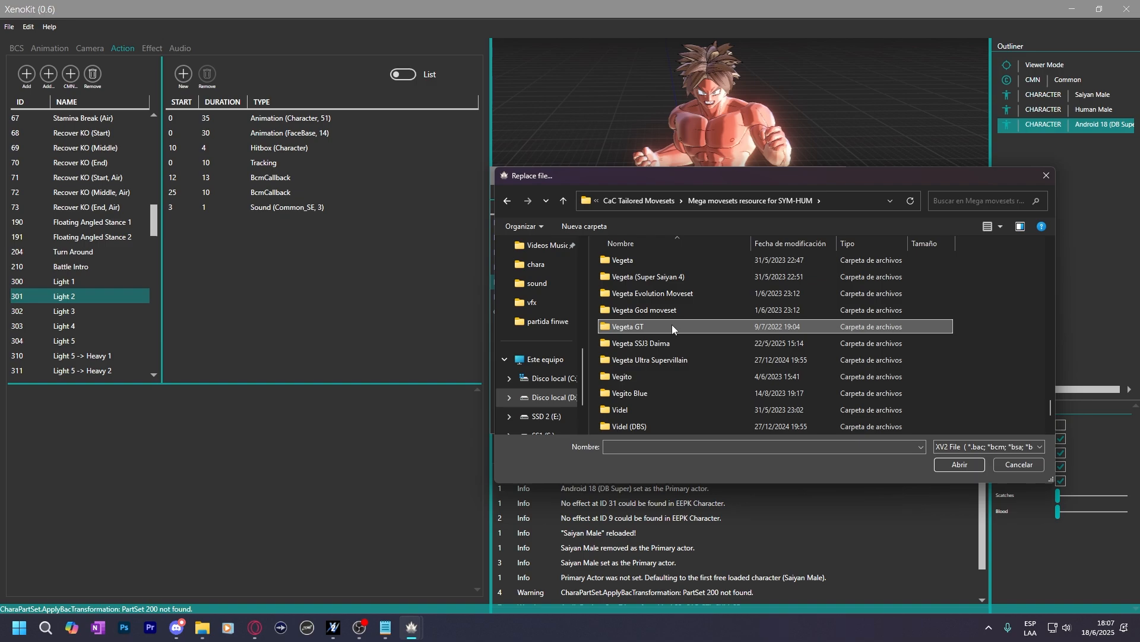
key("a")
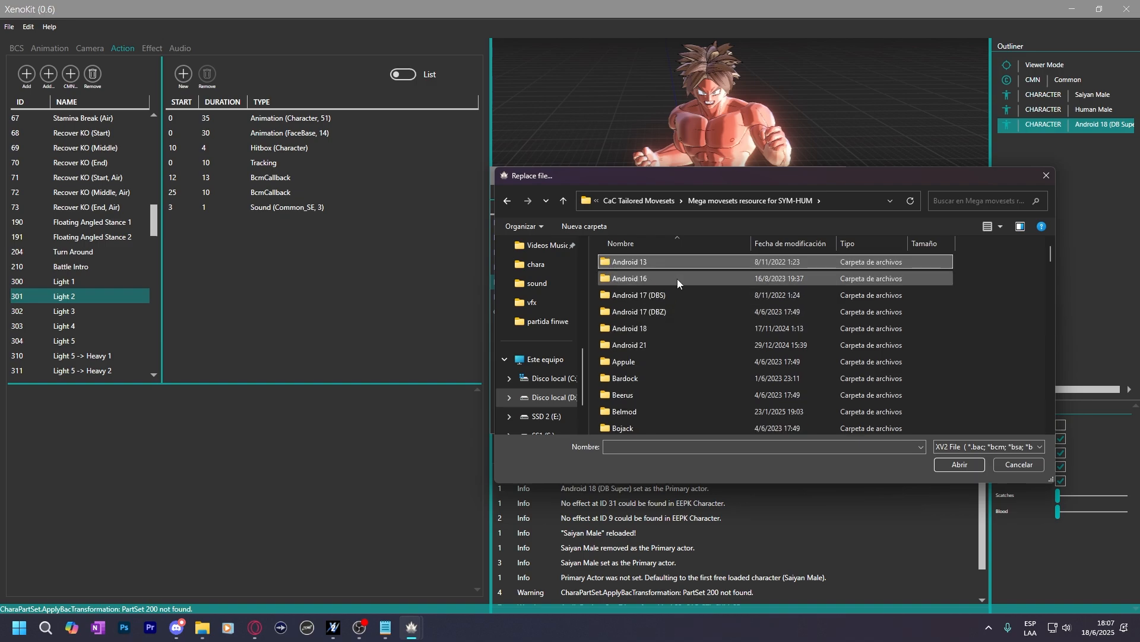
left_click(639, 347)
double_click(640, 329)
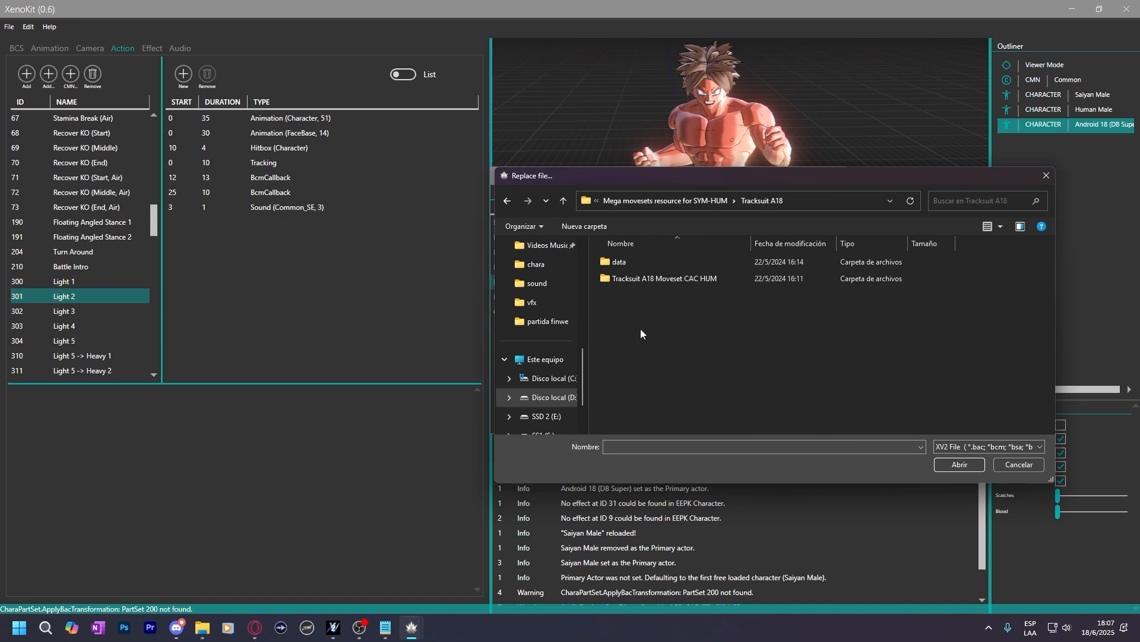
double_click(626, 265)
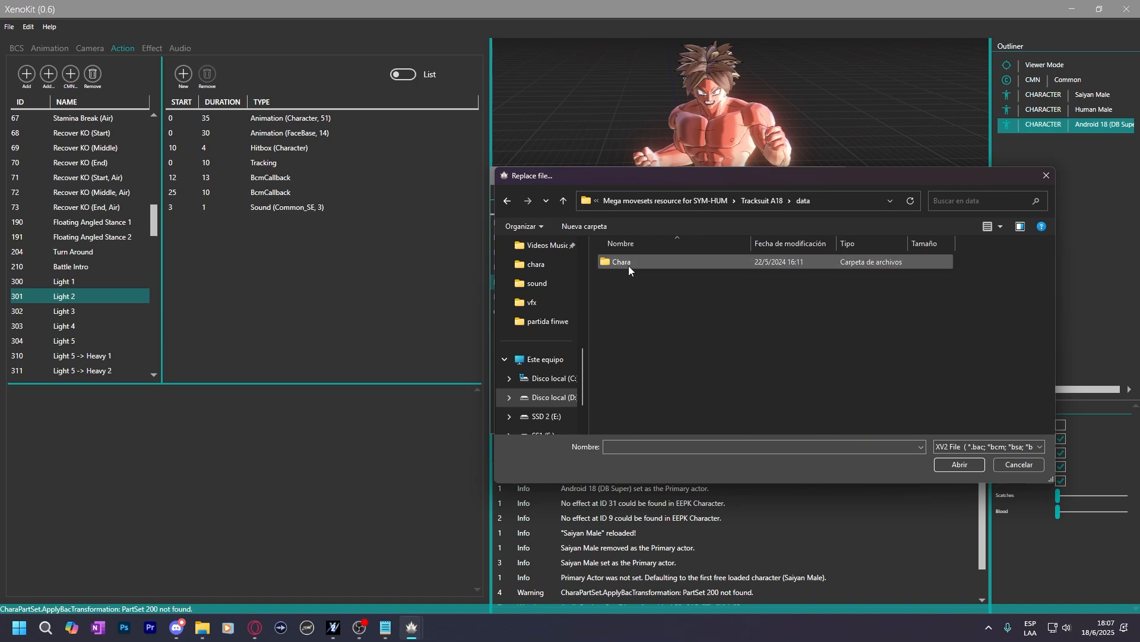
double_click(634, 261)
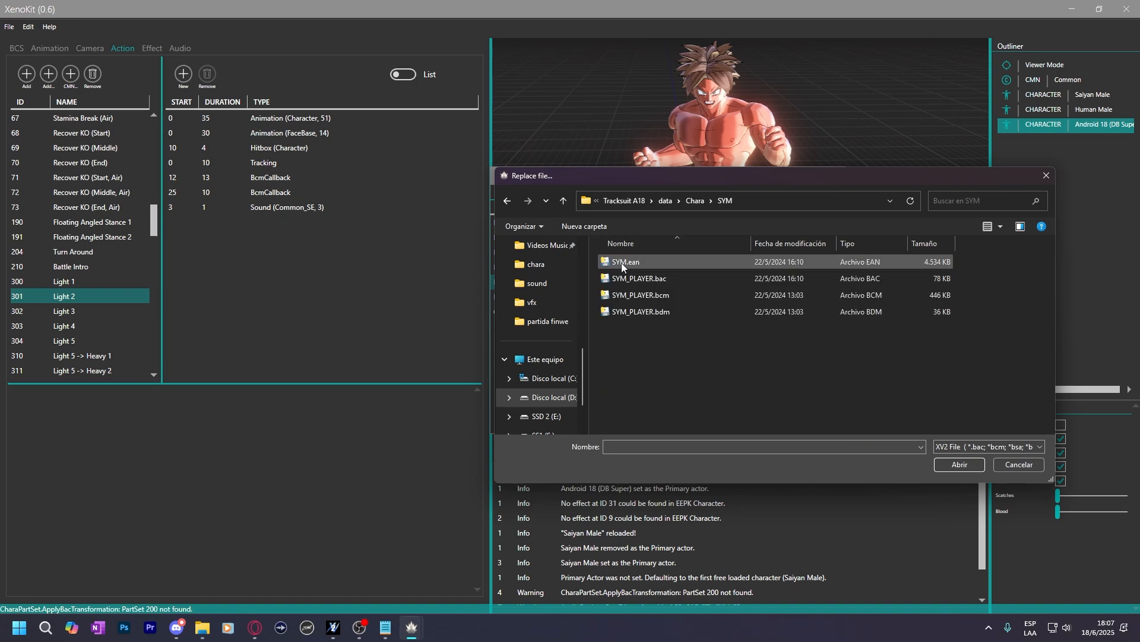
Load SYM.ean as the replacement for Android 18's EAN file and close the File Manager.
left_click_drag(645, 177, 658, 286)
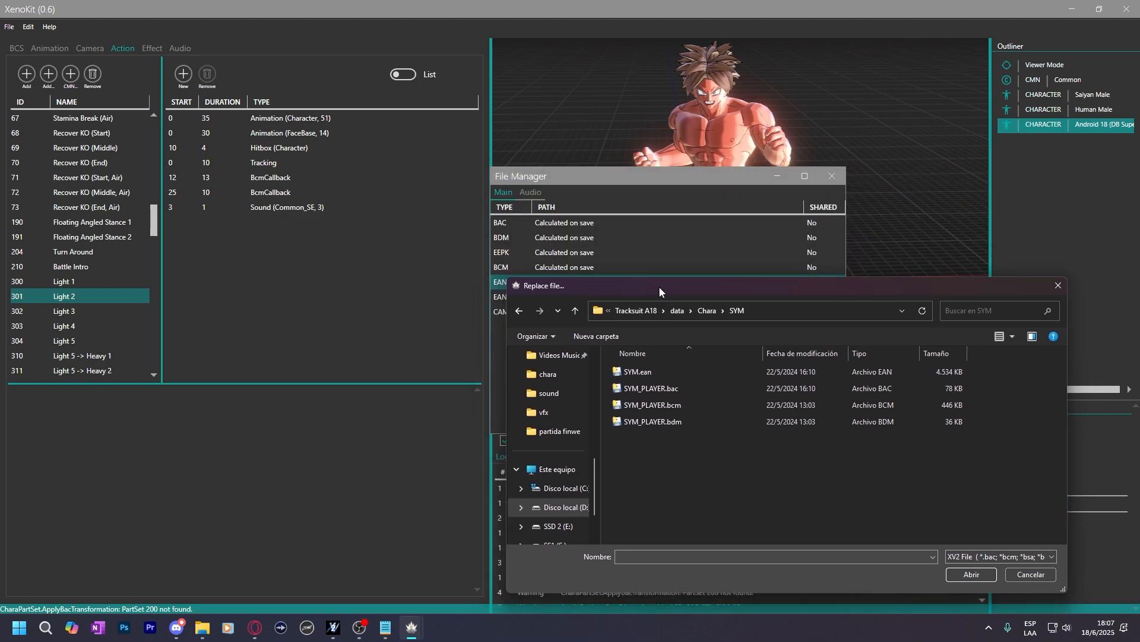
double_click(639, 371)
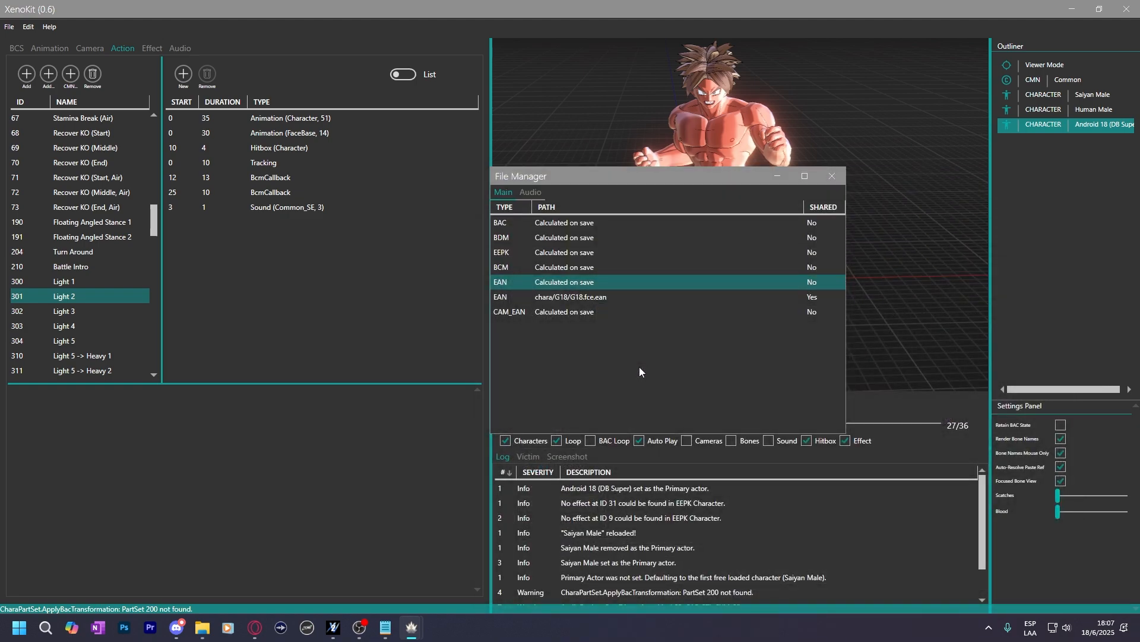
left_click(839, 176)
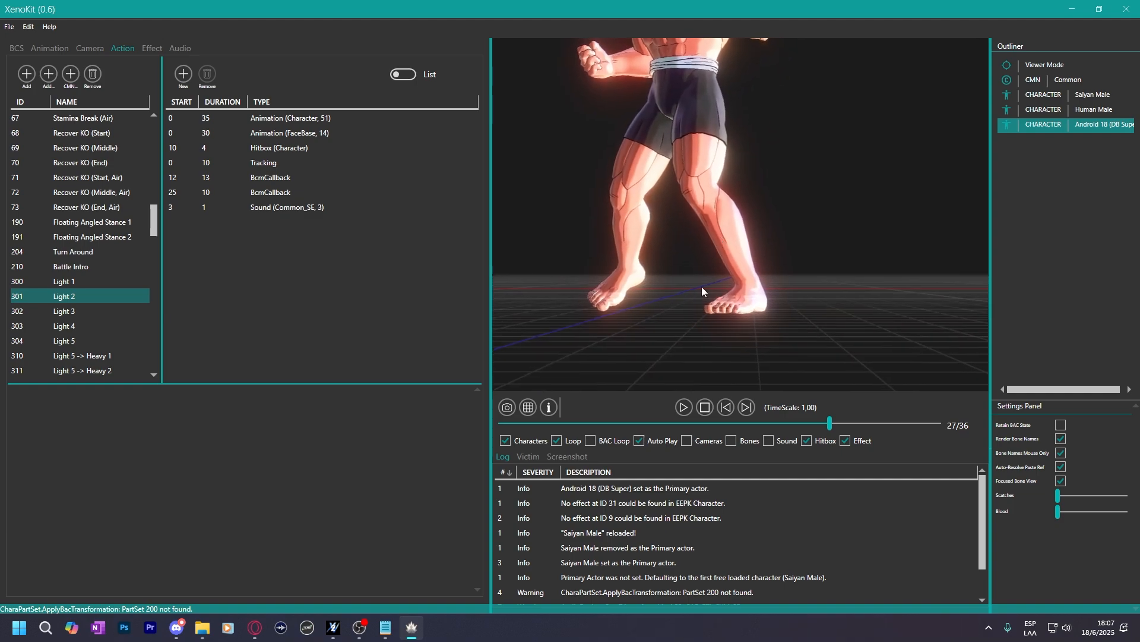
Replay Android 18's Light 2 action on the Saiyan Male to check the replaced animation file.
left_click(699, 413)
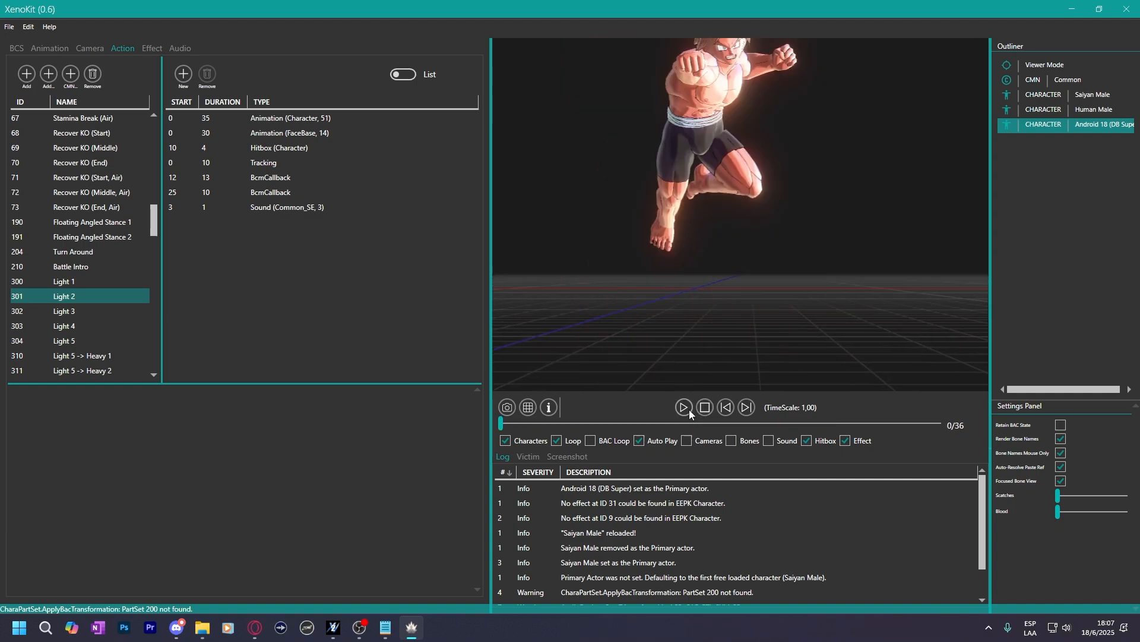
left_click(690, 408)
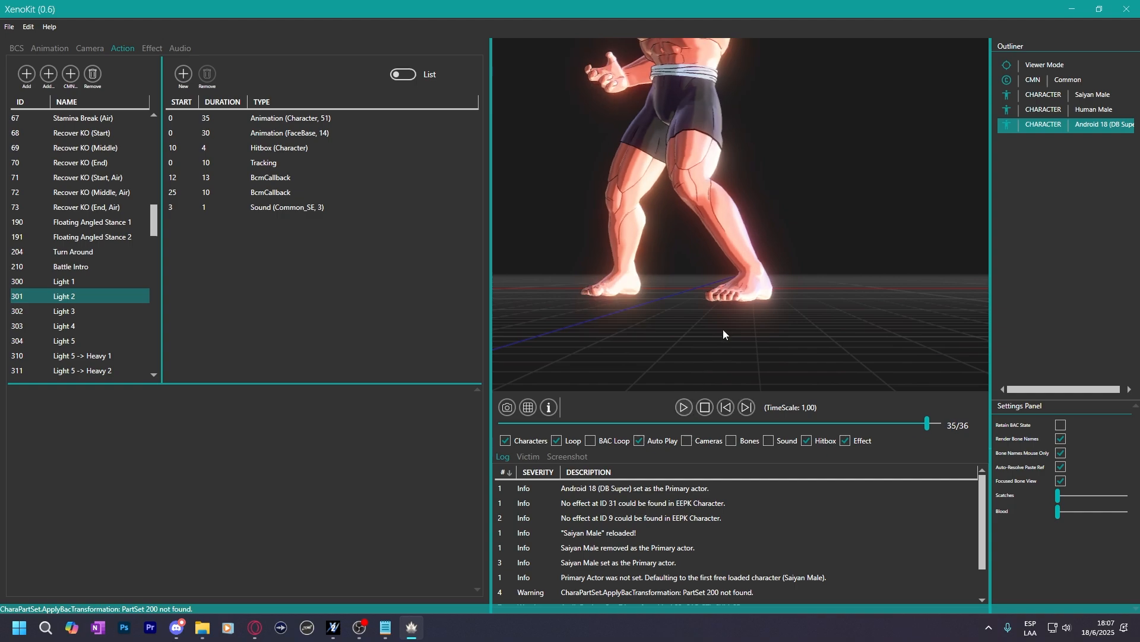
left_click_drag(723, 330, 756, 356)
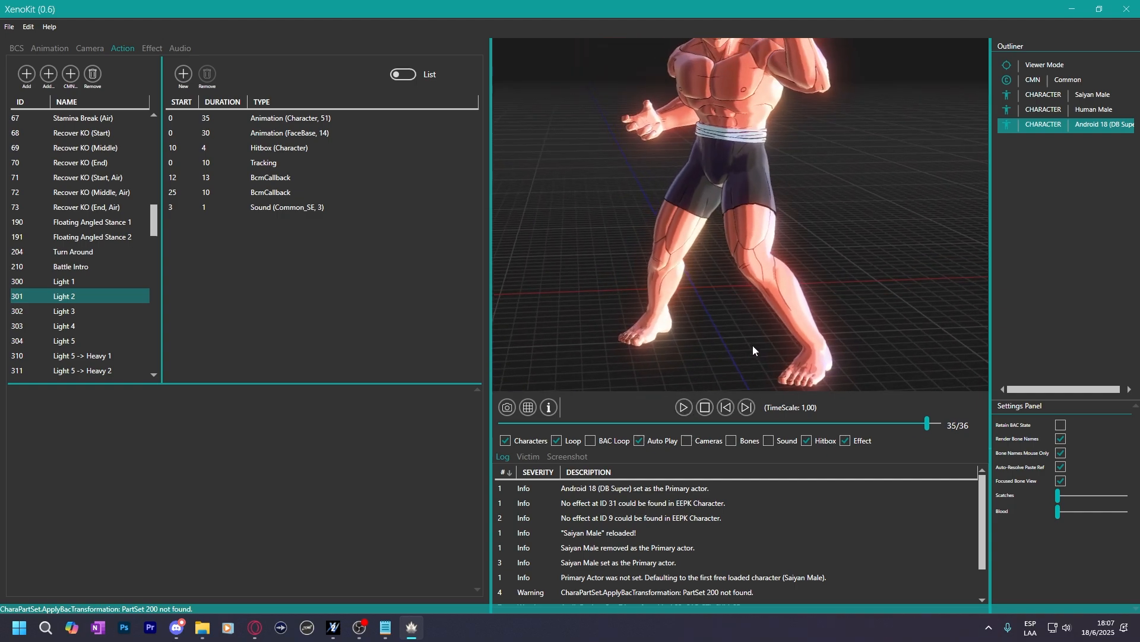
scroll(736, 237, "down", 3)
left_click_drag(735, 205, 624, 256)
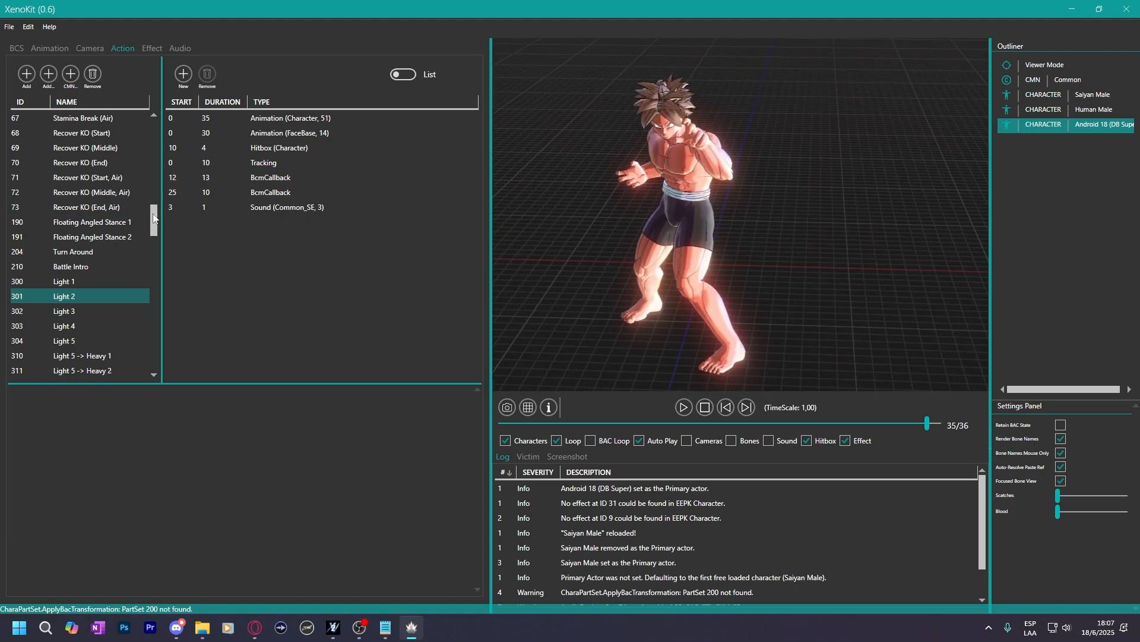
mouse_move(157, 221)
left_mouse_down()
mouse_move(158, 131)
mouse_move(156, 229)
left_mouse_up()
left_click(71, 222)
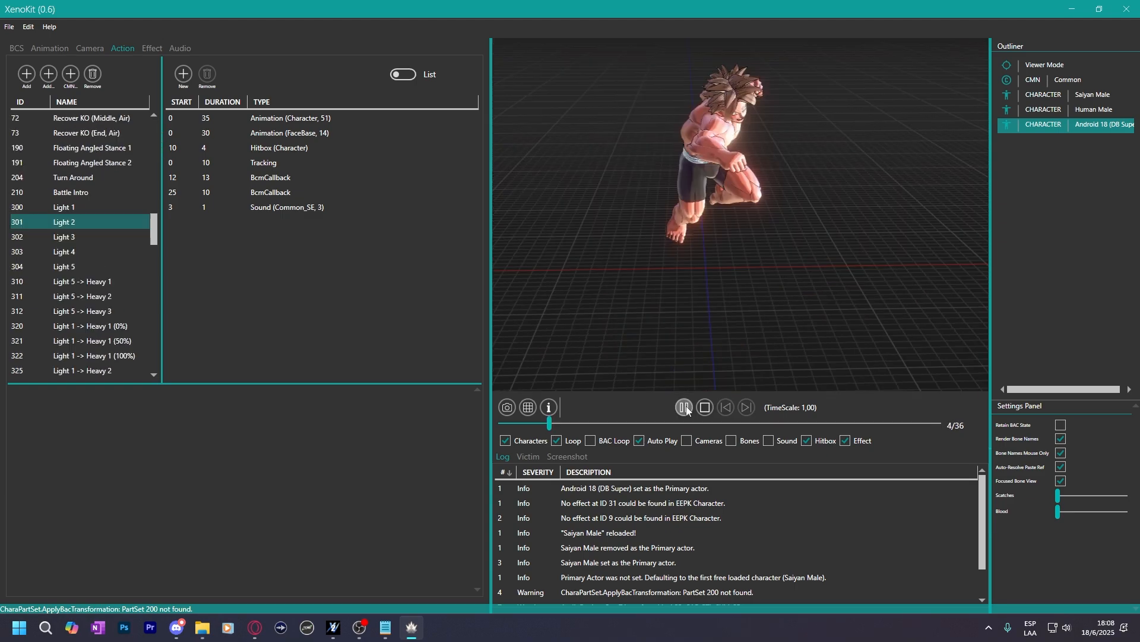
Load the character Goku (Super Saiyan 4).
left_click(9, 27)
mouse_move(26, 43)
left_click(134, 45)
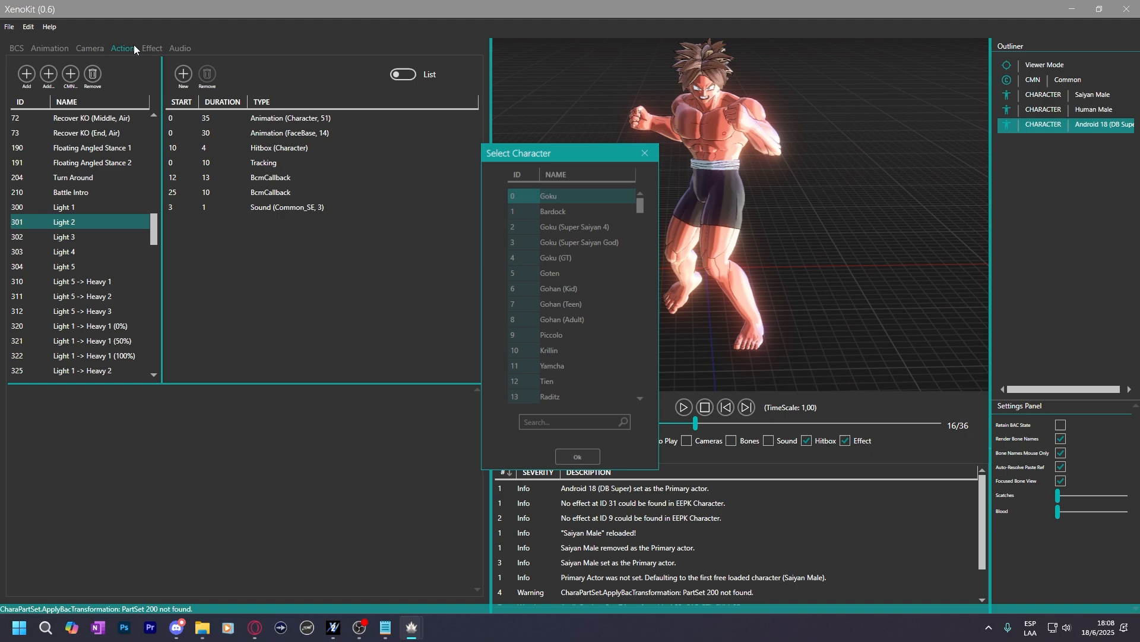
left_click(555, 232)
left_click(569, 457)
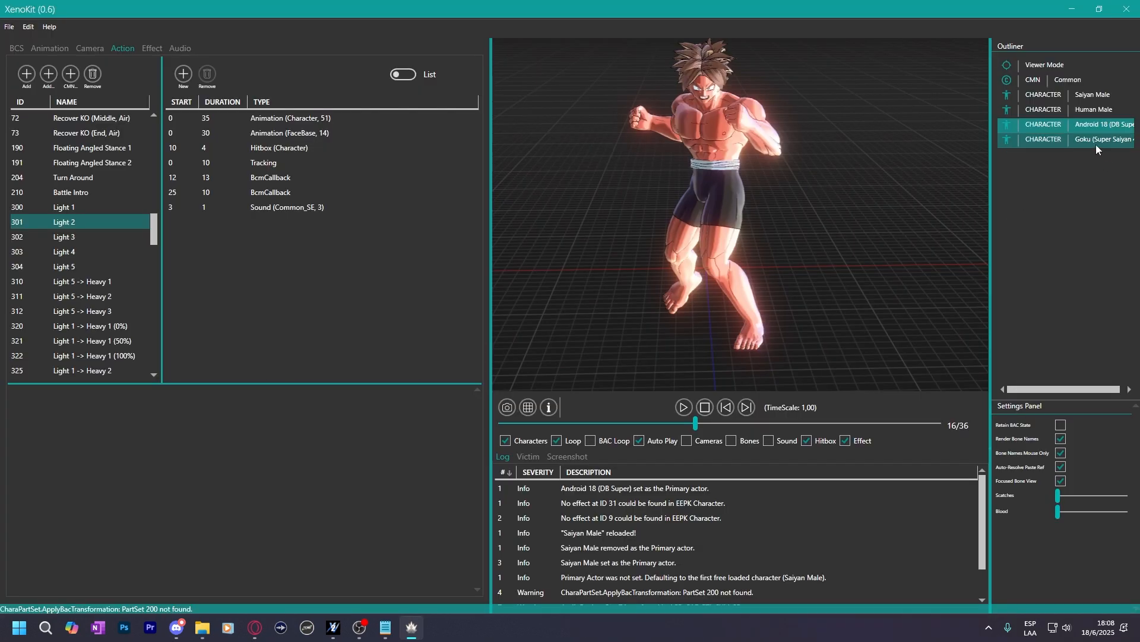
Preview Goku (Super Saiyan 4)'s Stance action on the Saiyan Male and make Goku the primary actor.
left_click(1096, 143)
left_click(685, 408)
left_click_drag(709, 289, 891, 172)
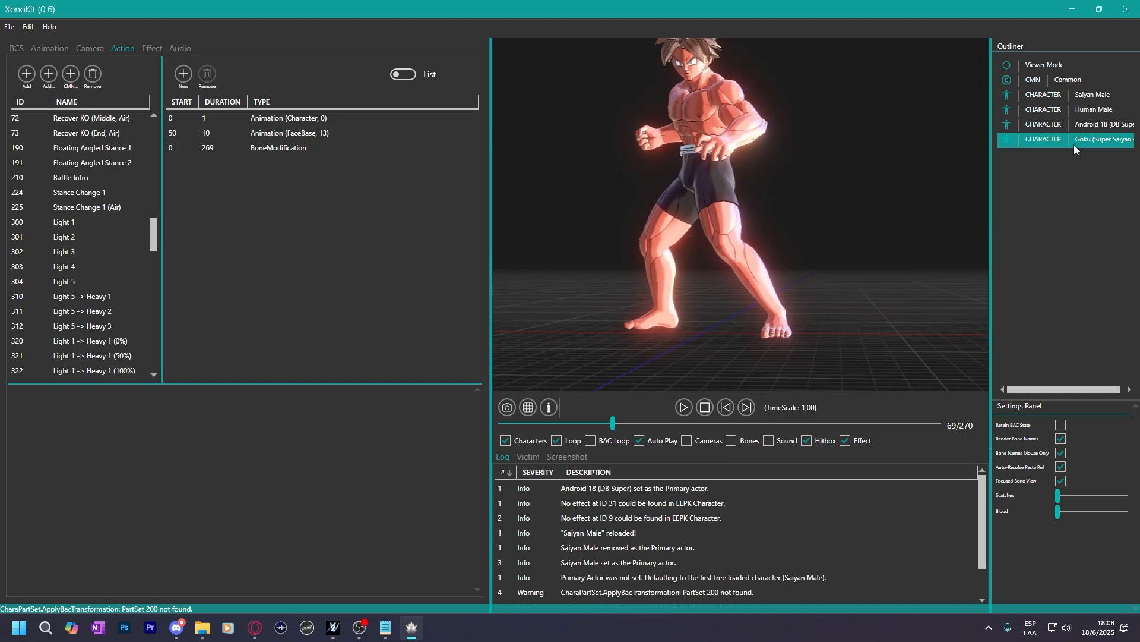
left_click(1068, 142)
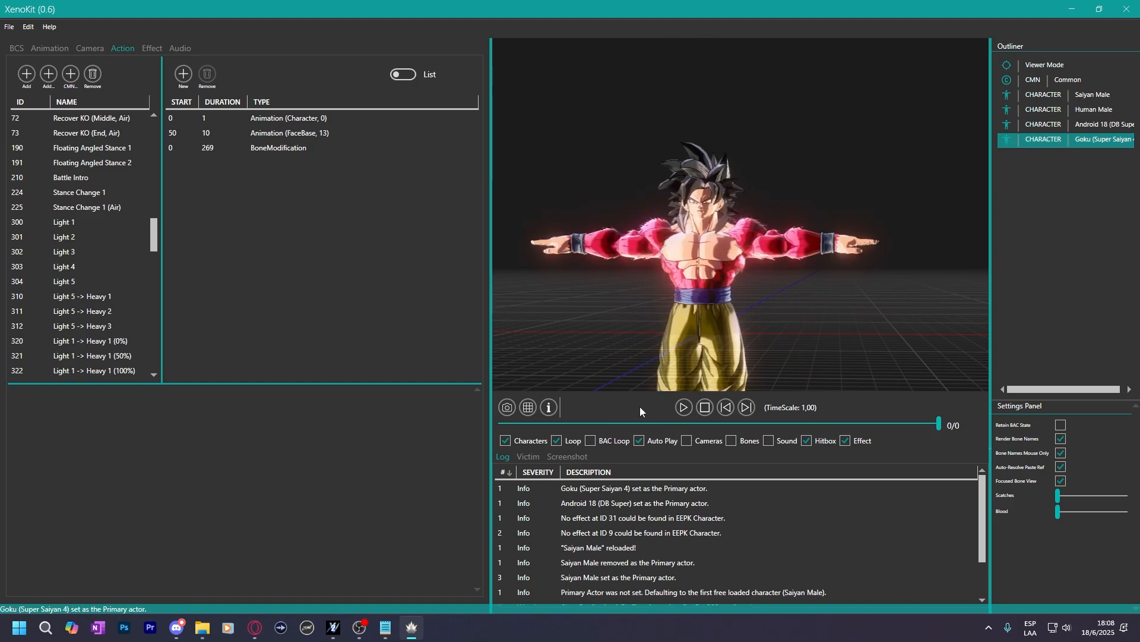
Preview Goku (Super Saiyan 4)'s Stance action on his own model.
left_click_drag(152, 237, 120, 123)
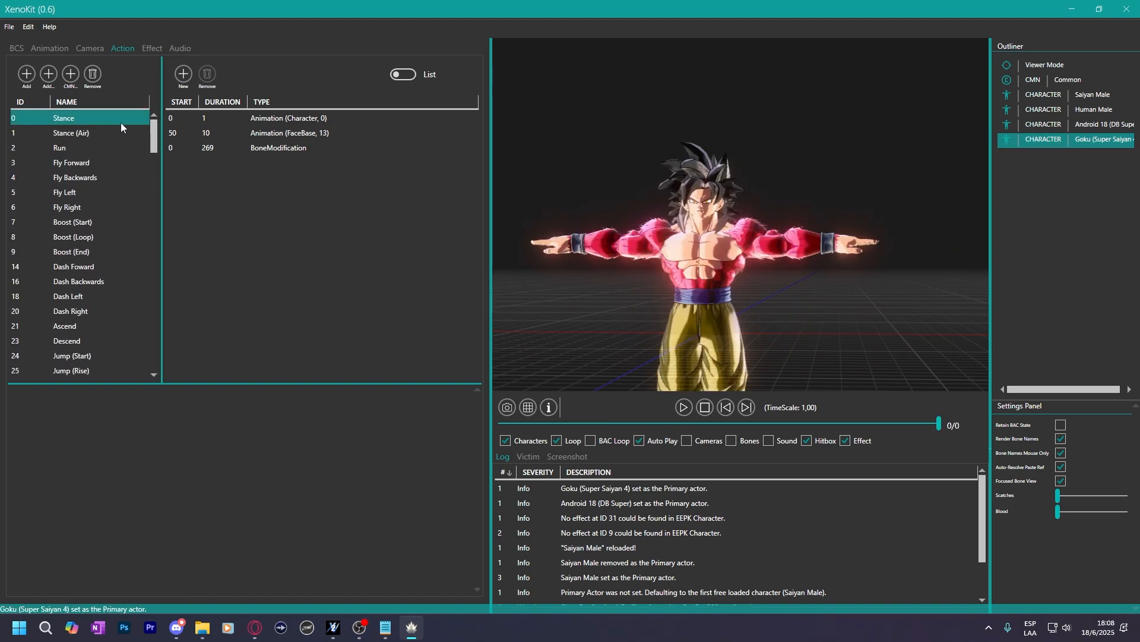
left_click(107, 134)
left_click(94, 120)
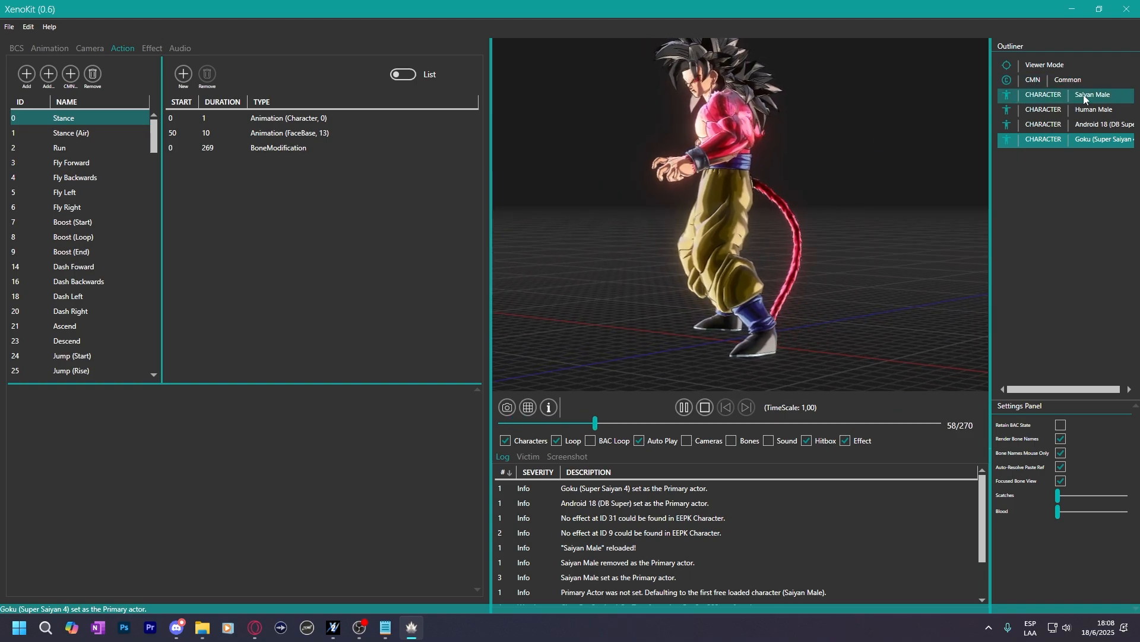
Preview Android 18's Stance, Stance (Air) and Run actions on the Goku (Super Saiyan 4) model.
left_click(1079, 126)
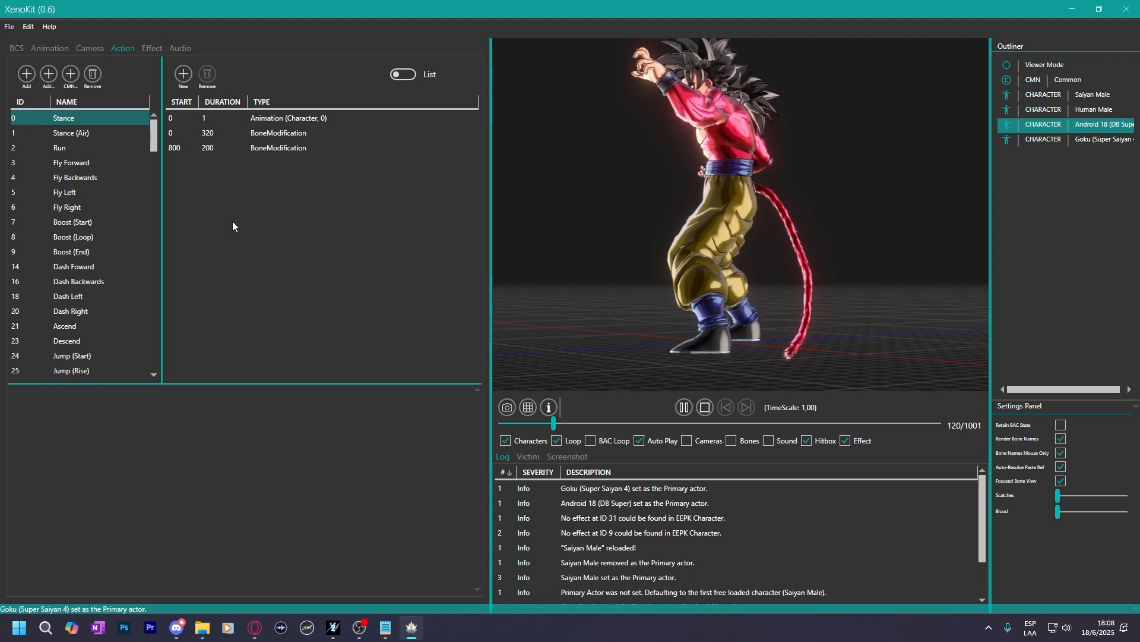
left_click(62, 132)
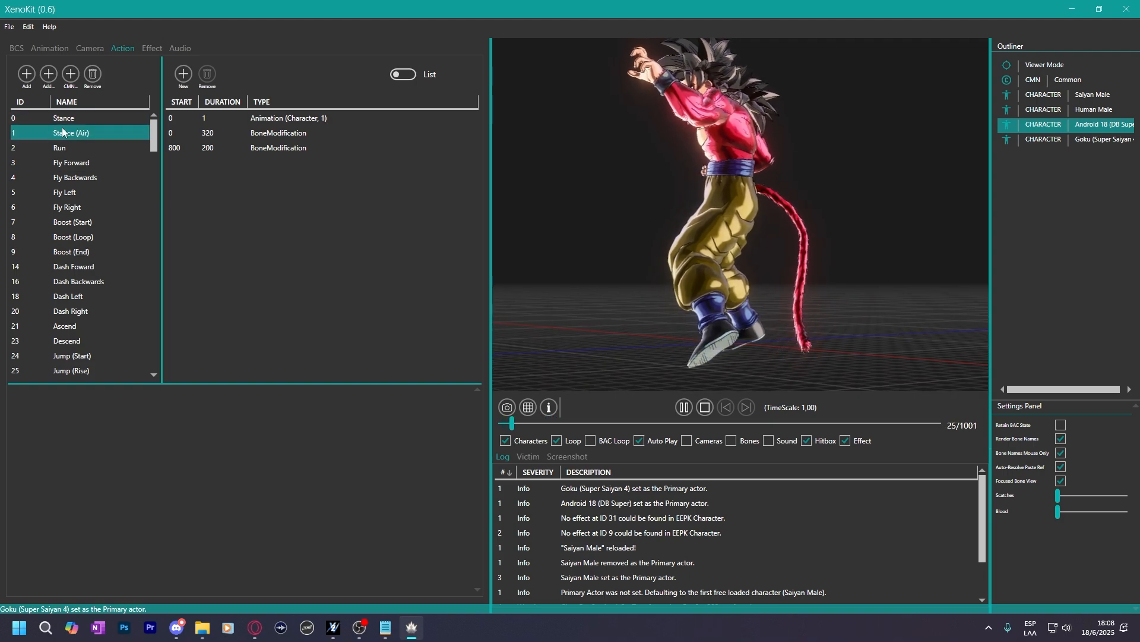
key("Down")
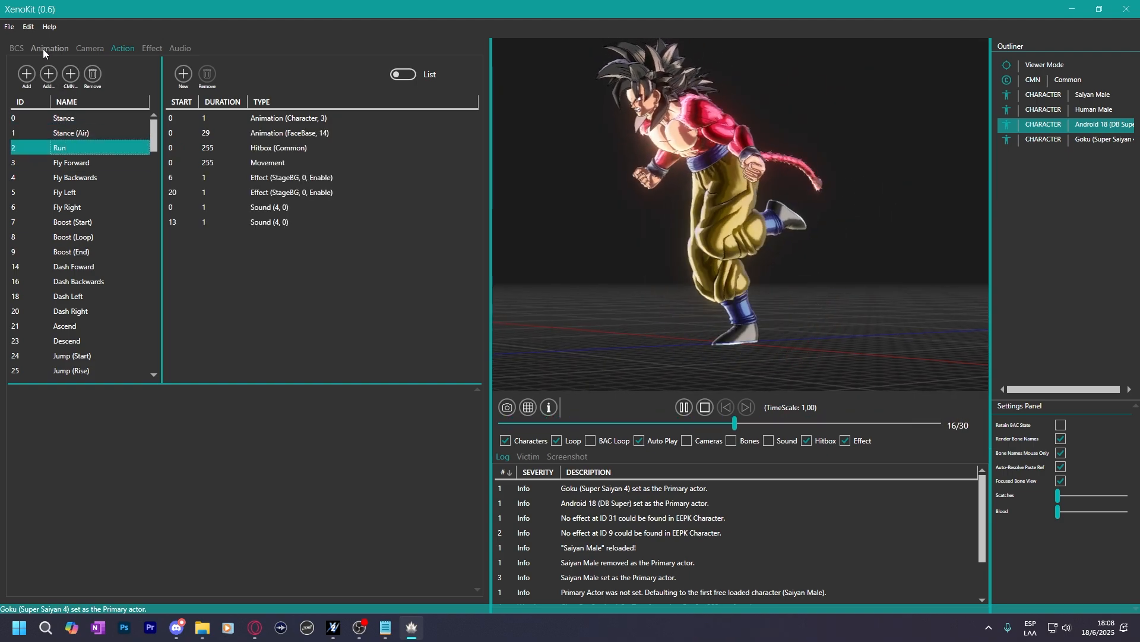
Preview Android 18's basic animations on Goku's model from her animation list, up to SVE_BAS_JUMP_FRONT_02.
left_click(49, 48)
left_click(238, 304)
left_click_drag(252, 314, 255, 89)
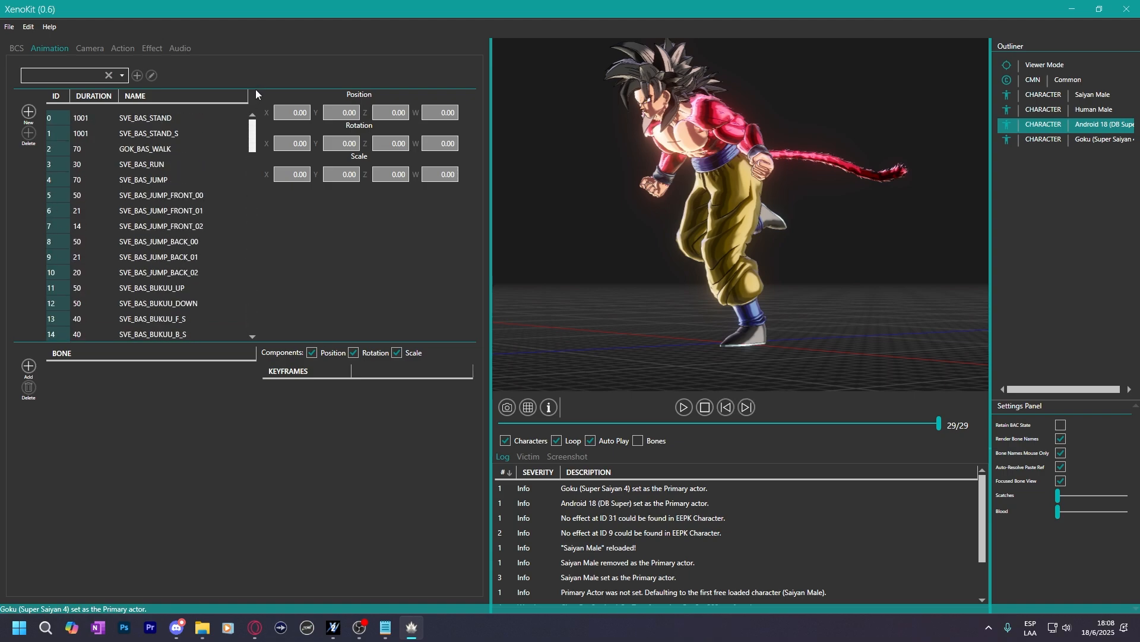
left_click(176, 118)
left_click(148, 179)
key("Down")
key("Down")
key("Down")
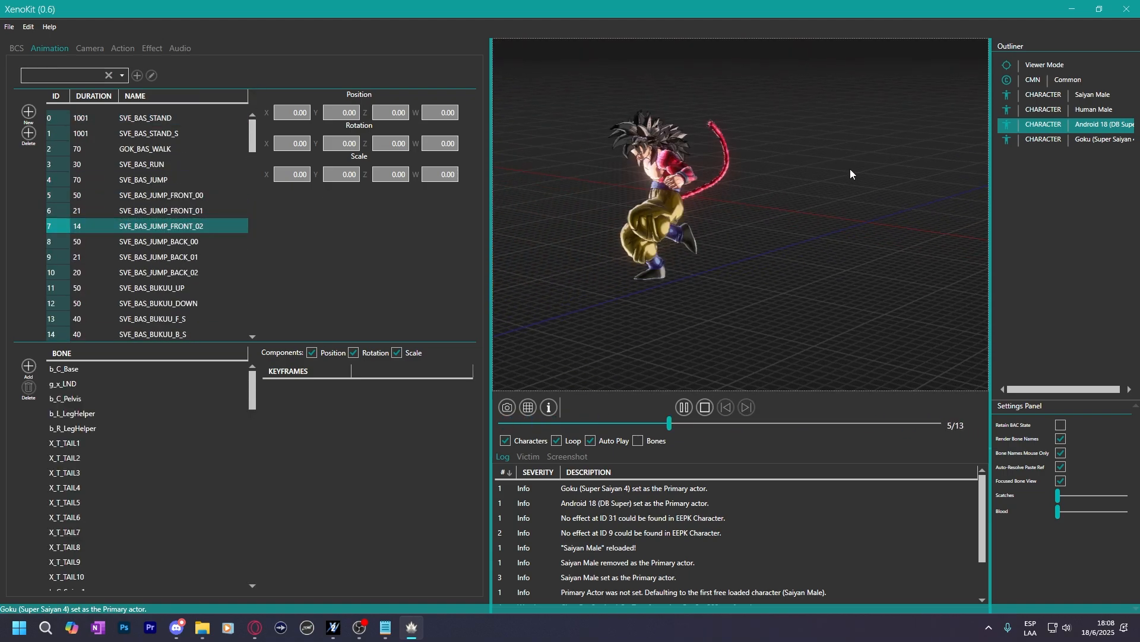
Preview Android 18's guard animations SVE_GRD_KAMAE and SVE_GRD_L_S on Goku's model.
scroll(192, 288, "down", 6)
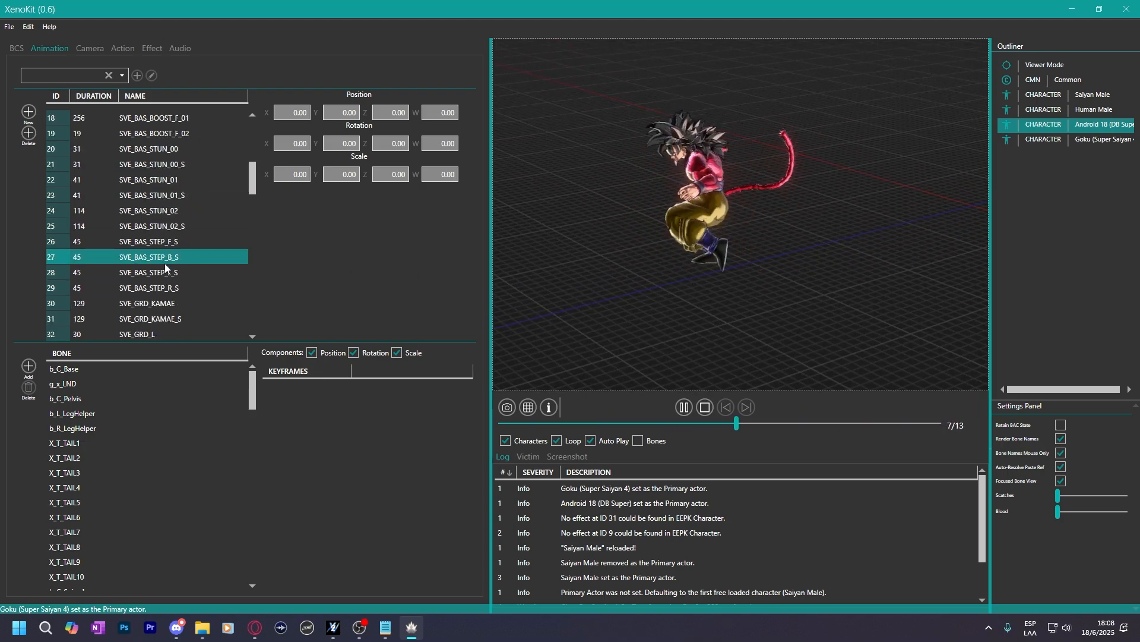
left_click(149, 308)
scroll(149, 310, "down", 1)
left_click(149, 309)
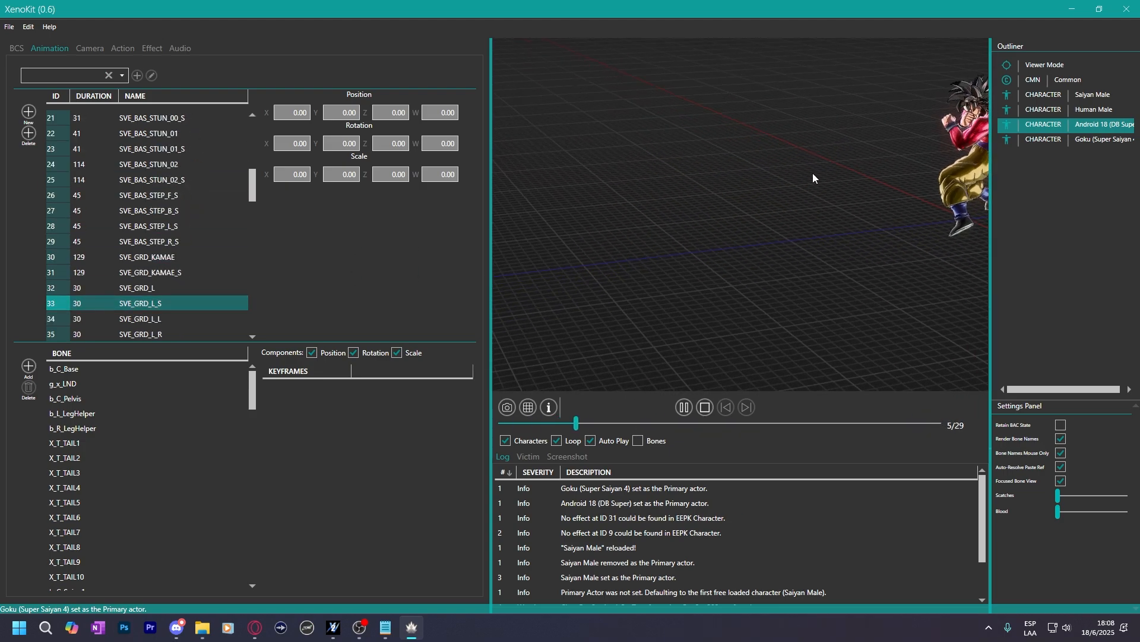
Preview Android 18's attack animations SVE_ATC_003 through SVE_ATC_006 on Goku's model.
scroll(154, 178, "down", 10)
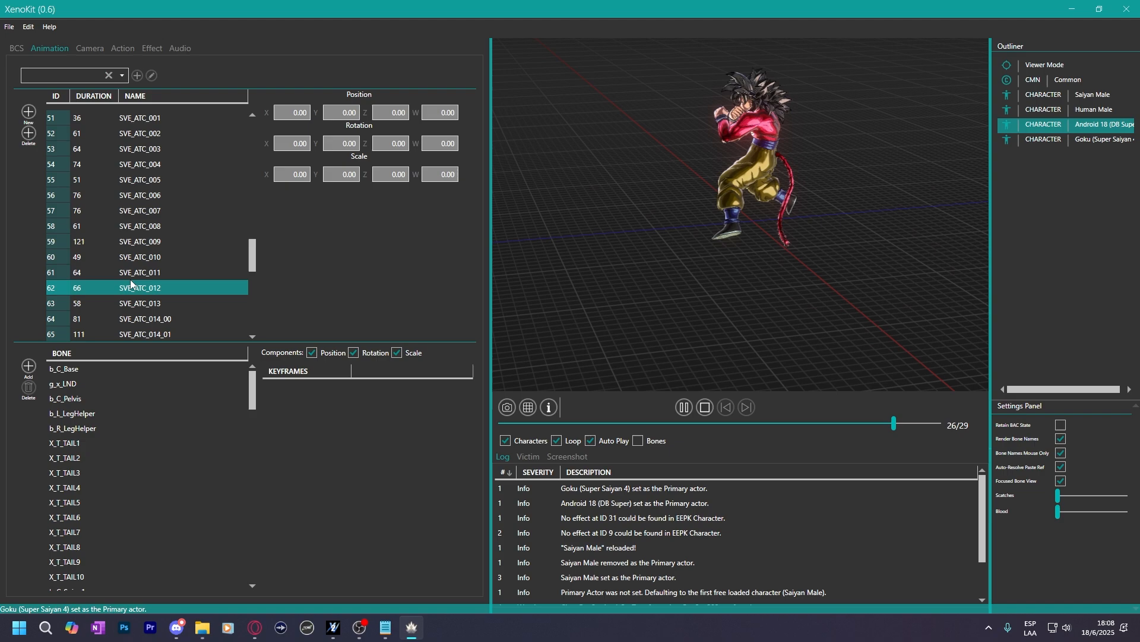
left_click(153, 150)
key("Down")
key("Down")
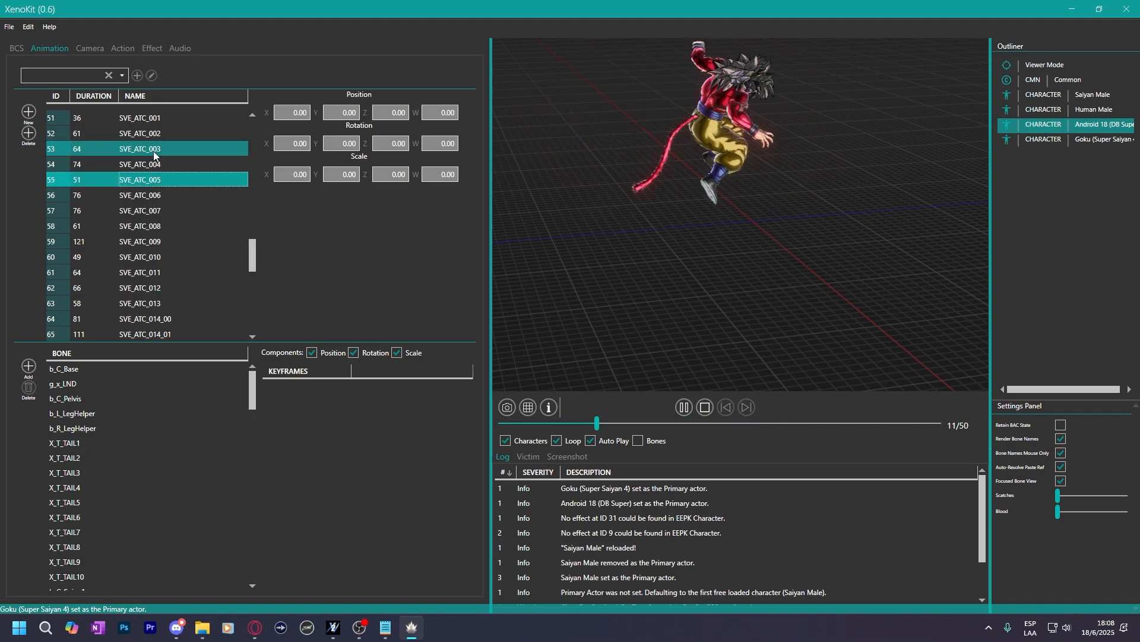
key("Down")
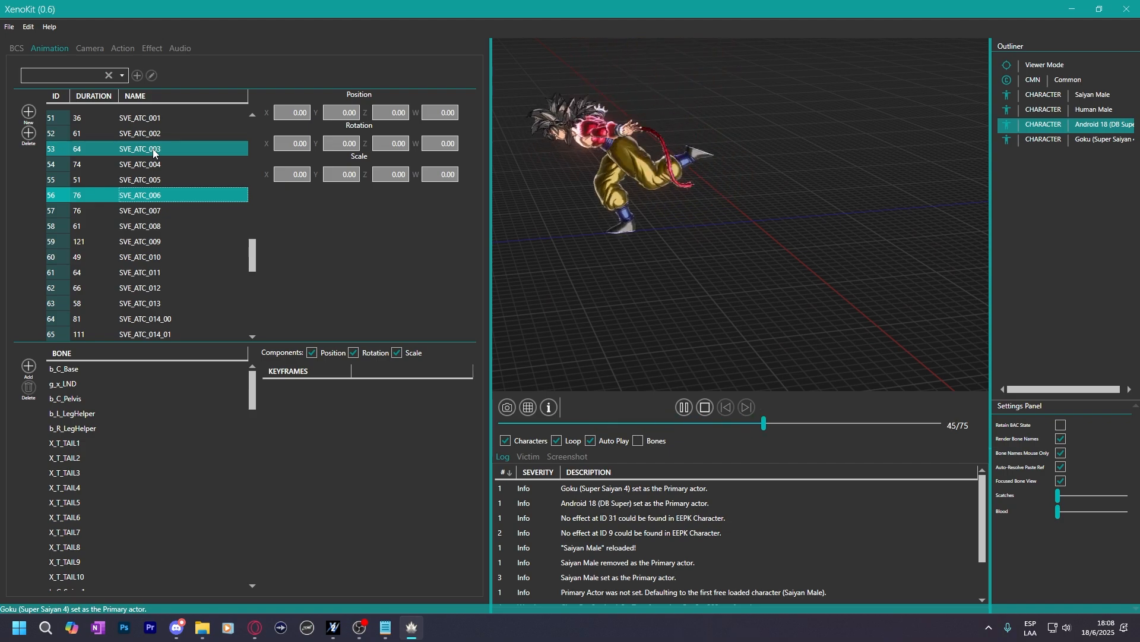
Pause SVE_ATC_006 and step forward through its frames.
left_click(684, 407)
left_click(751, 412)
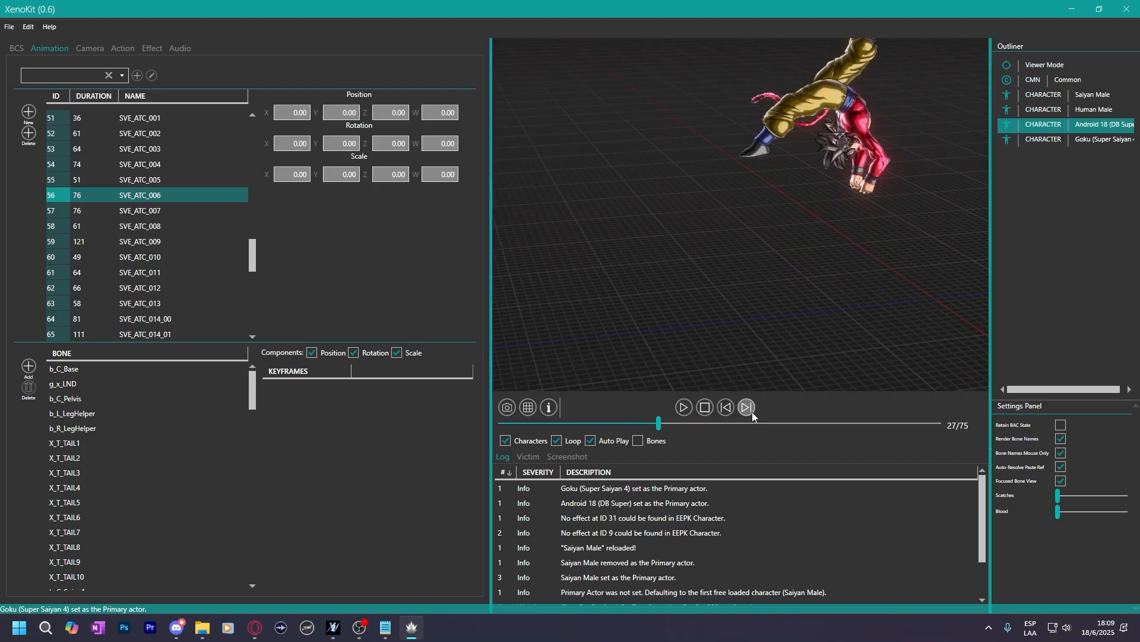
left_click(747, 408)
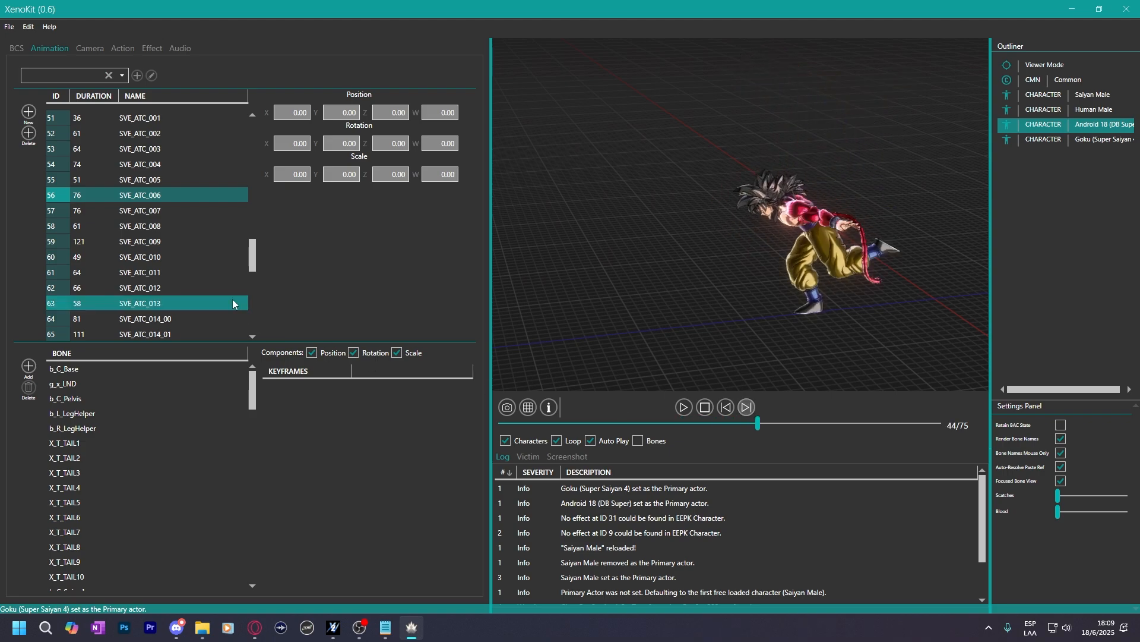
Preview SVE_ATC_010, pausing it partway, and SVE_ATC_012 and SVE_ATC_013 on Goku's model.
left_click(226, 256)
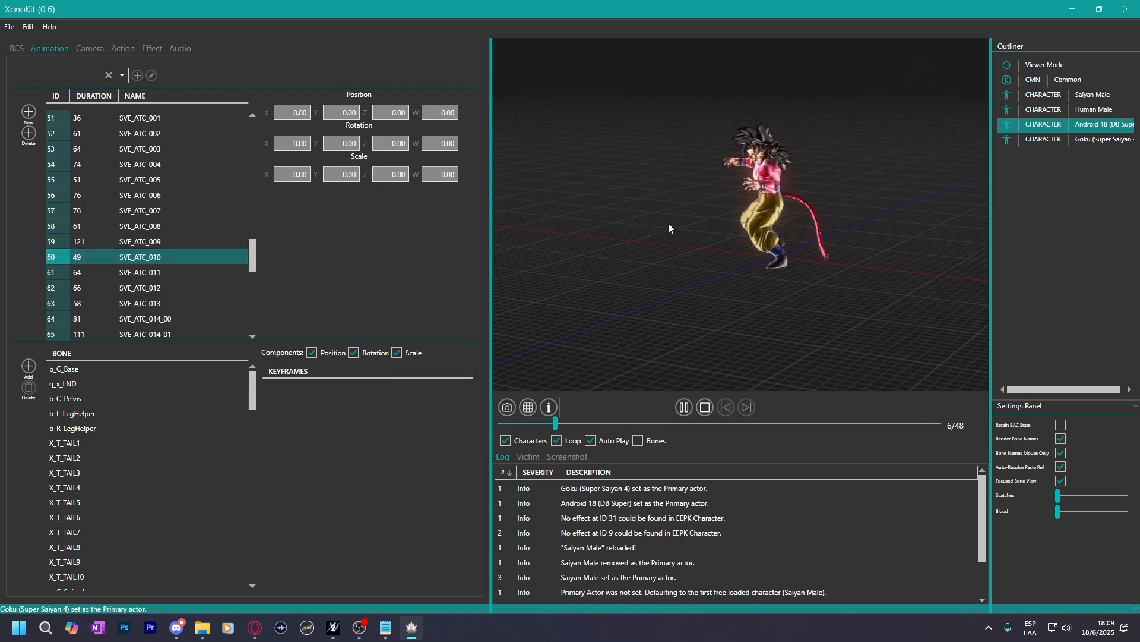
left_click(685, 406)
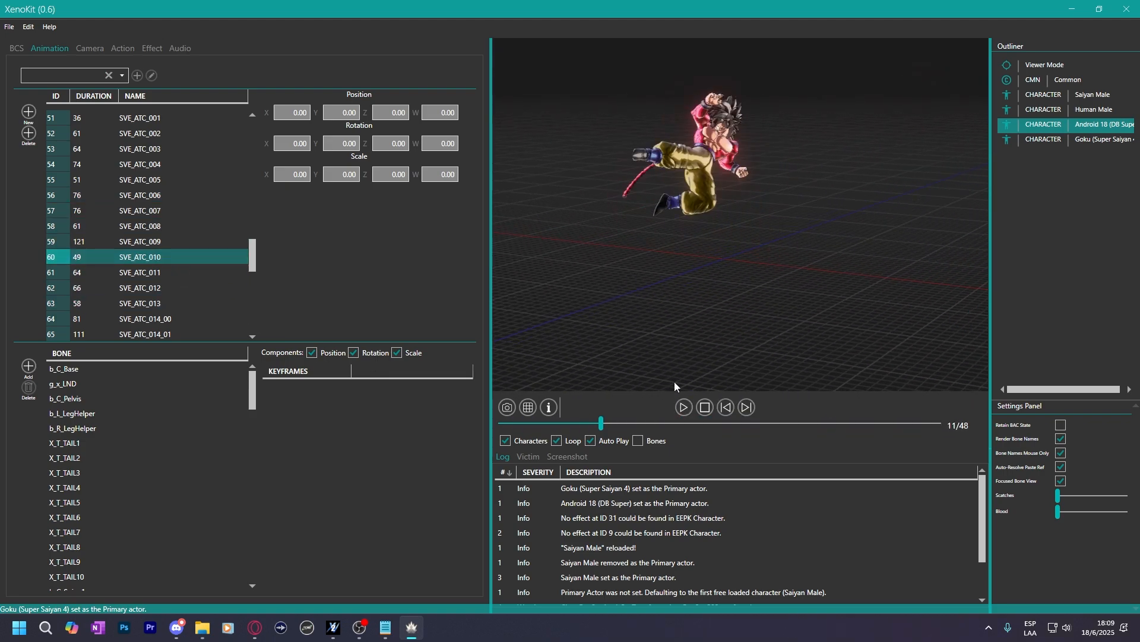
left_click(176, 289)
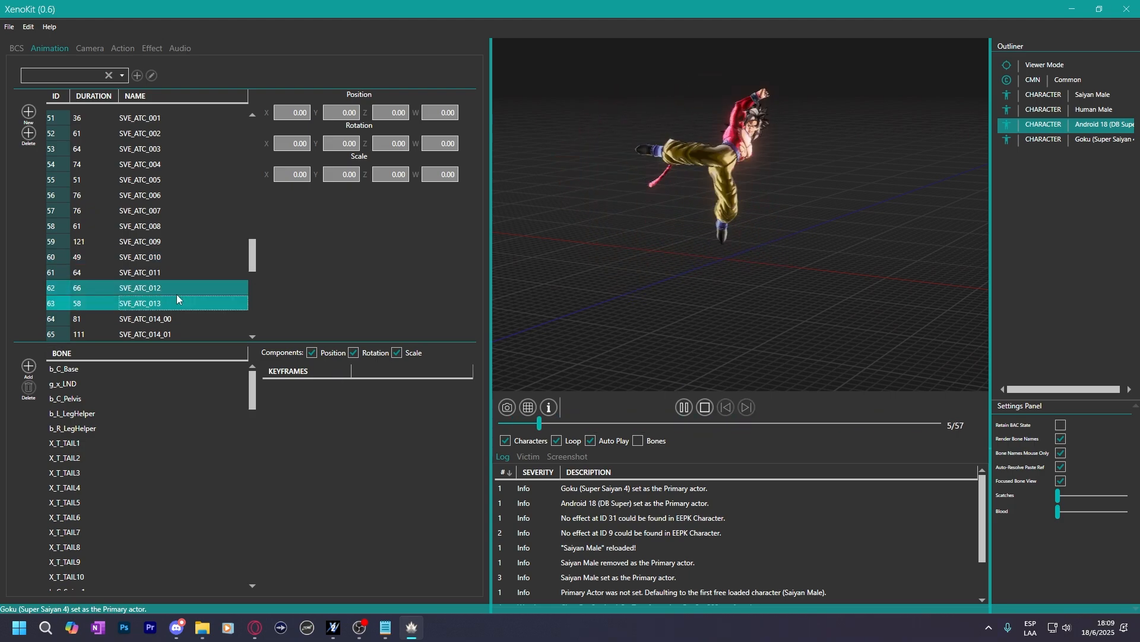
key("Down")
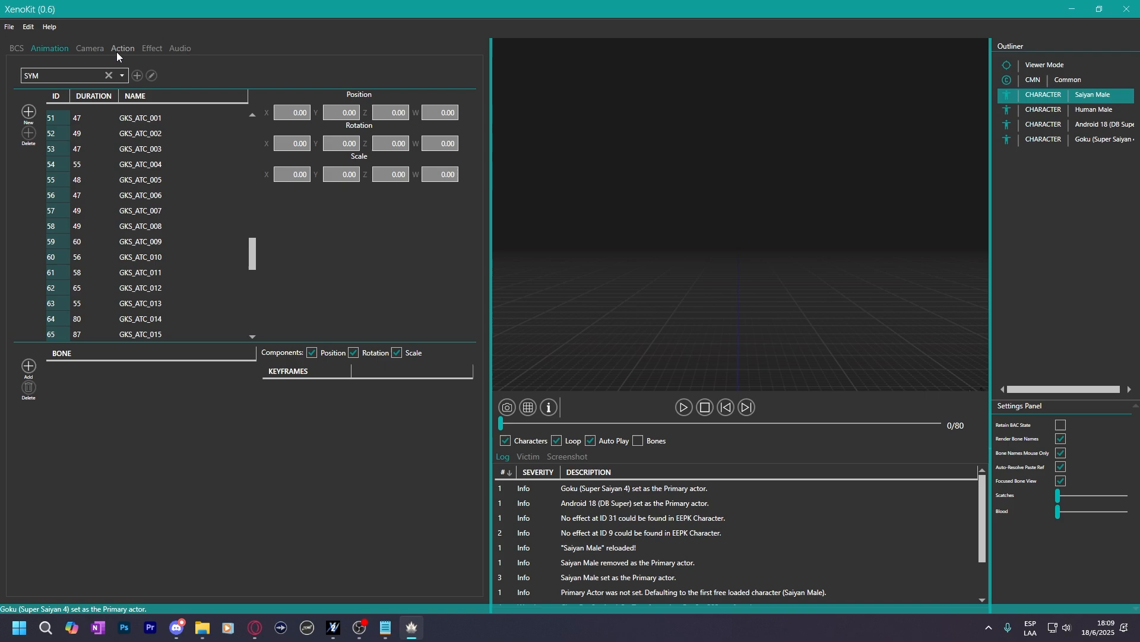
Preview the Saiyan Male's Light 1 action on Goku's model and pause it partway.
left_click(119, 50)
scroll(711, 222, "down", 10)
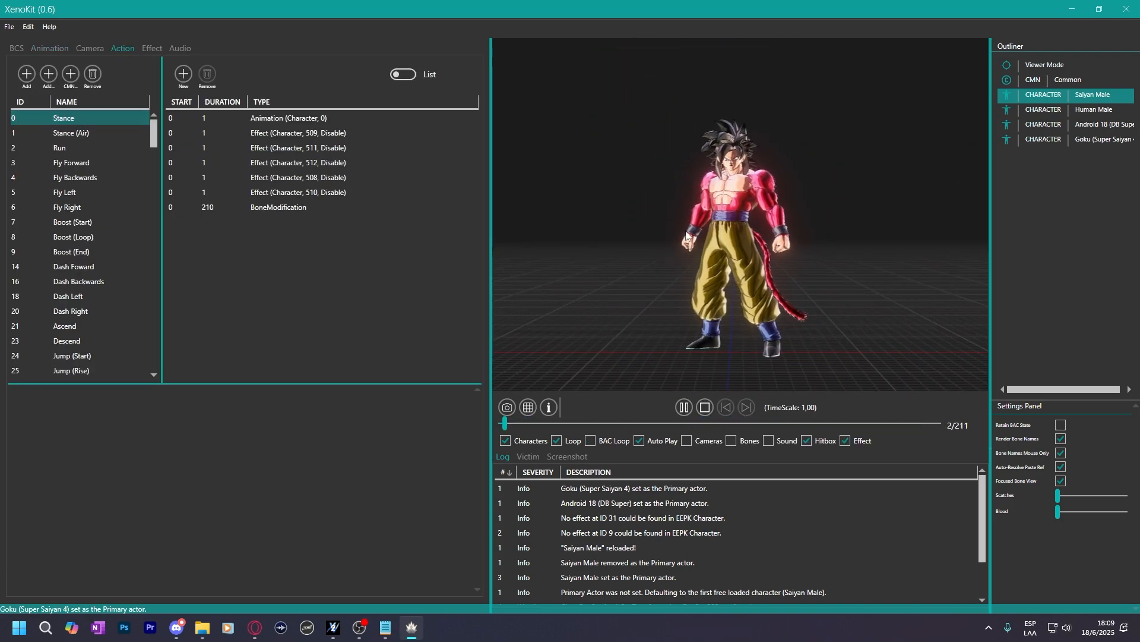
left_click(98, 196)
scroll(95, 225, "down", 12)
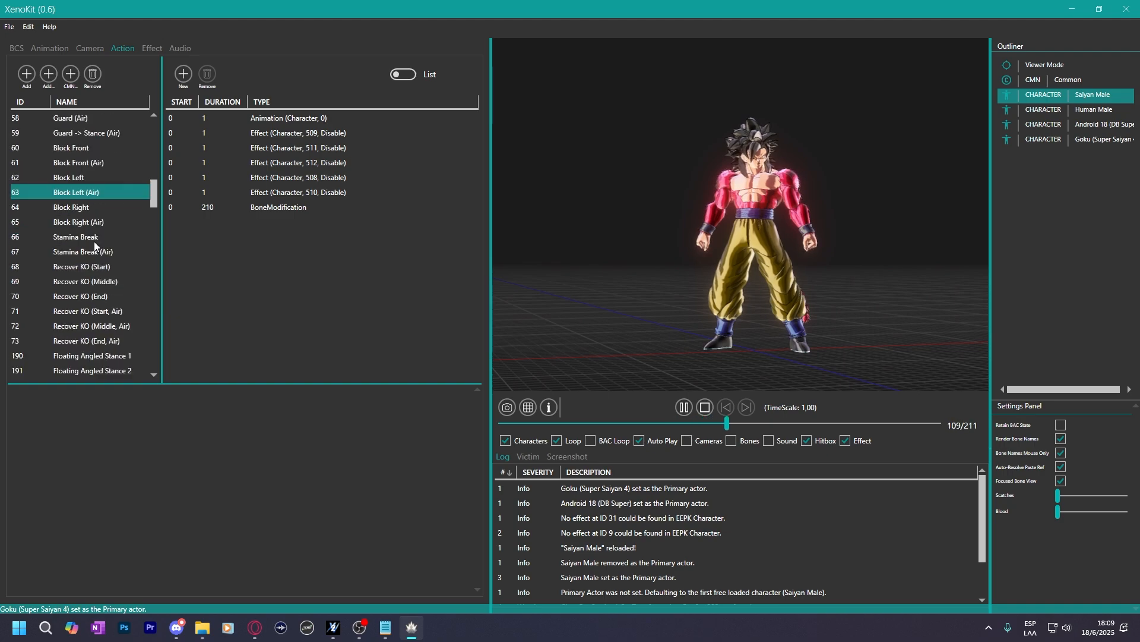
left_click(93, 238)
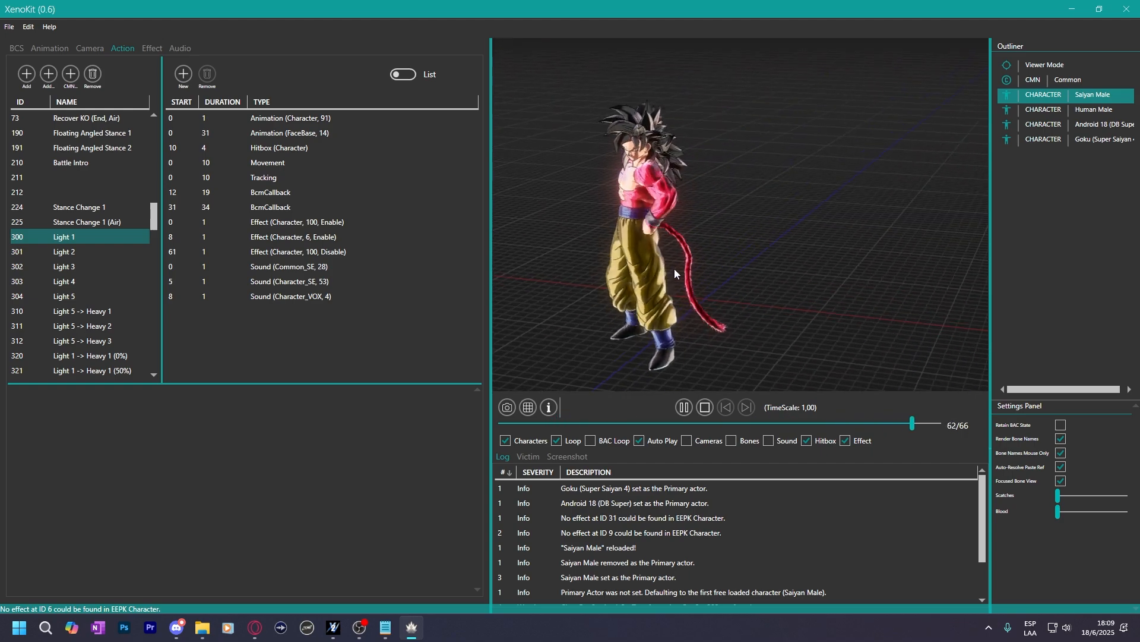
left_click(684, 408)
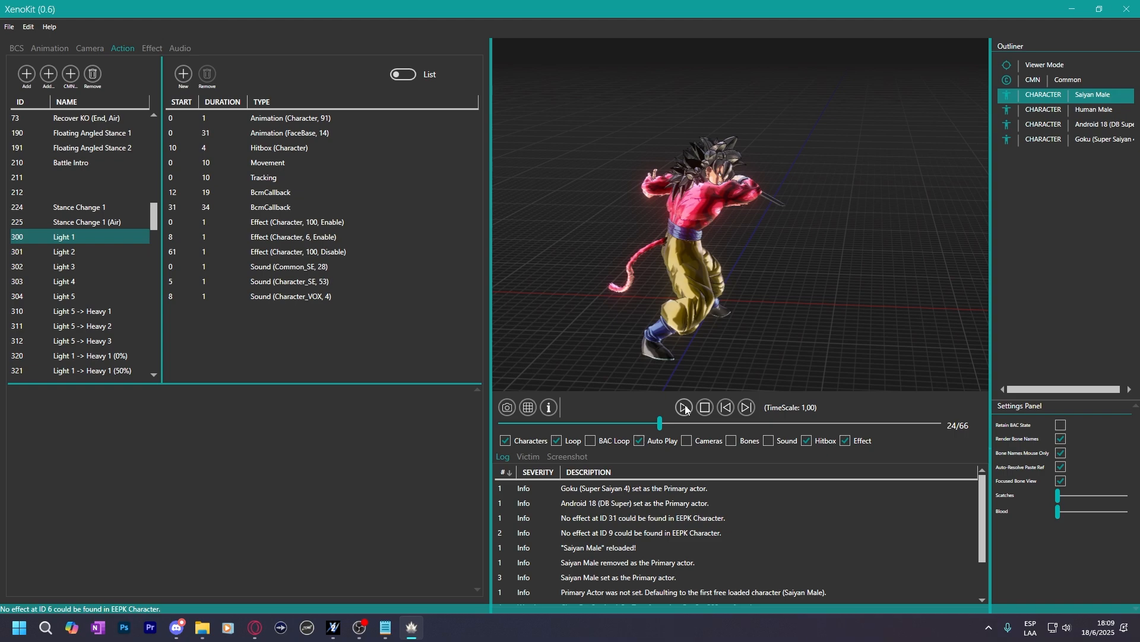
Copy the Human Male's Light 2 through Light 5 actions.
left_click(1080, 111)
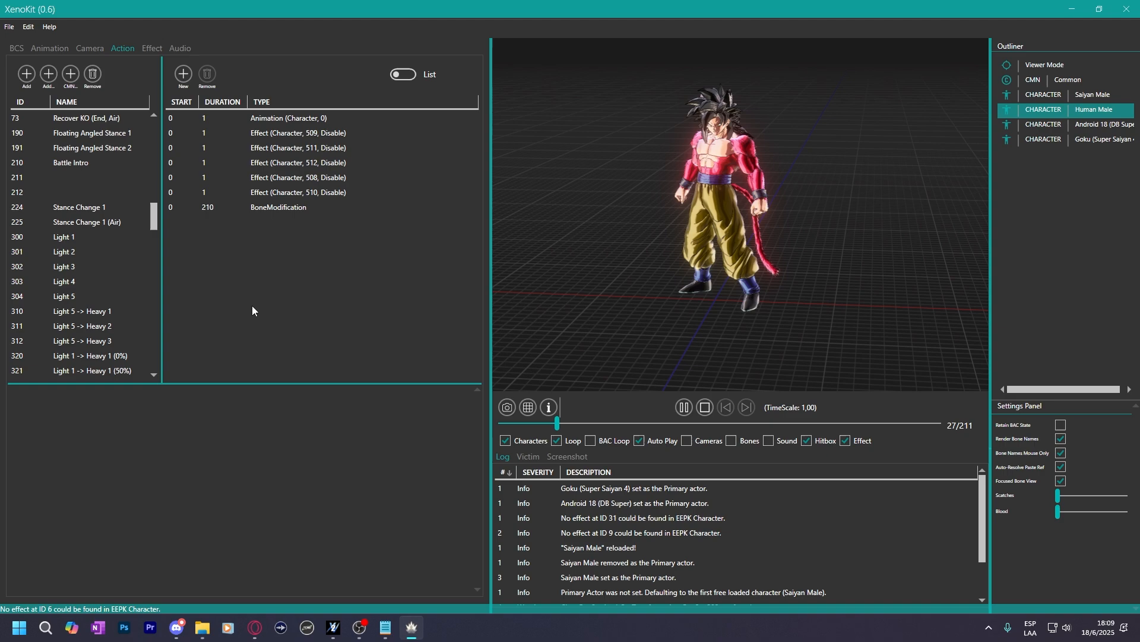
left_click(69, 250)
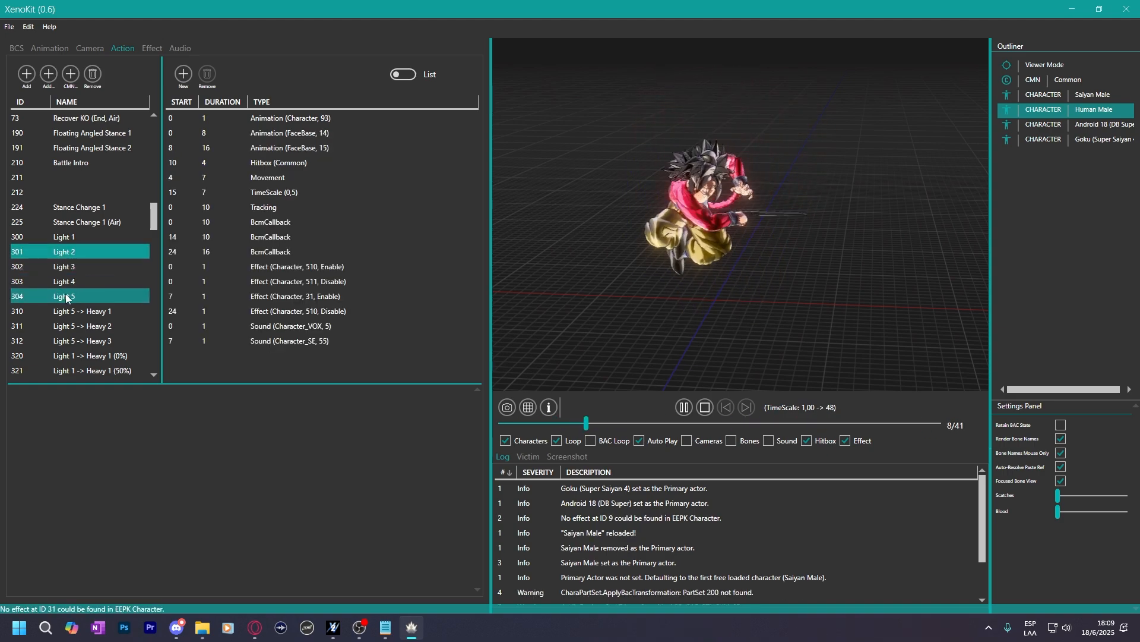
left_click(67, 297, "shift")
right_click(64, 251)
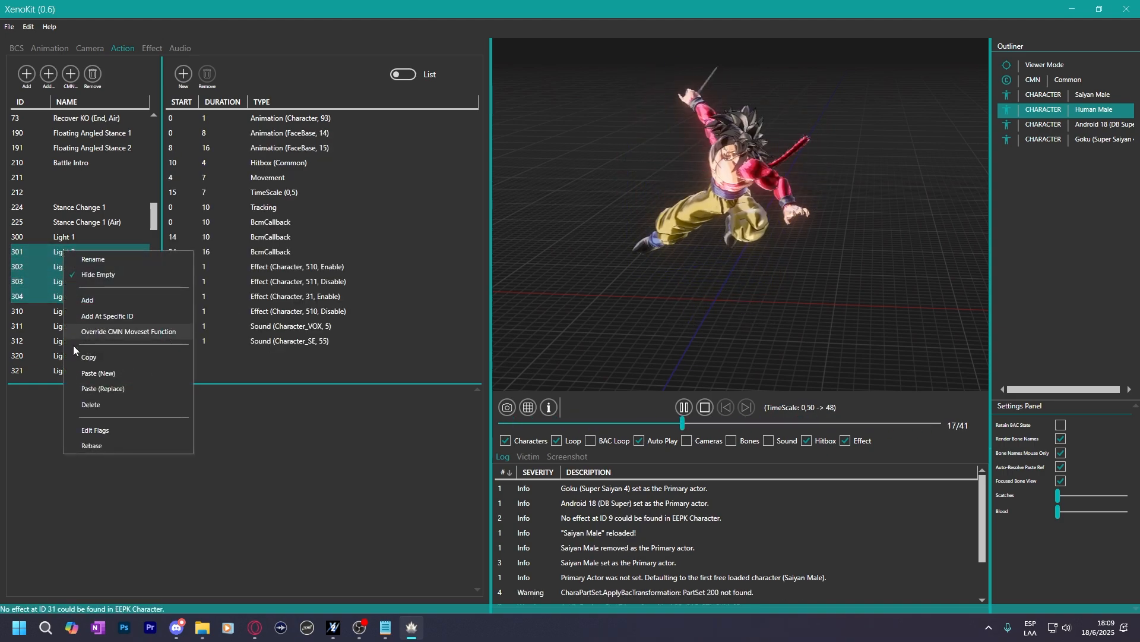
left_click(91, 358)
Replace the Saiyan Male's Light 2 through Light 5 actions with the copied Human Male actions.
left_click(1093, 94)
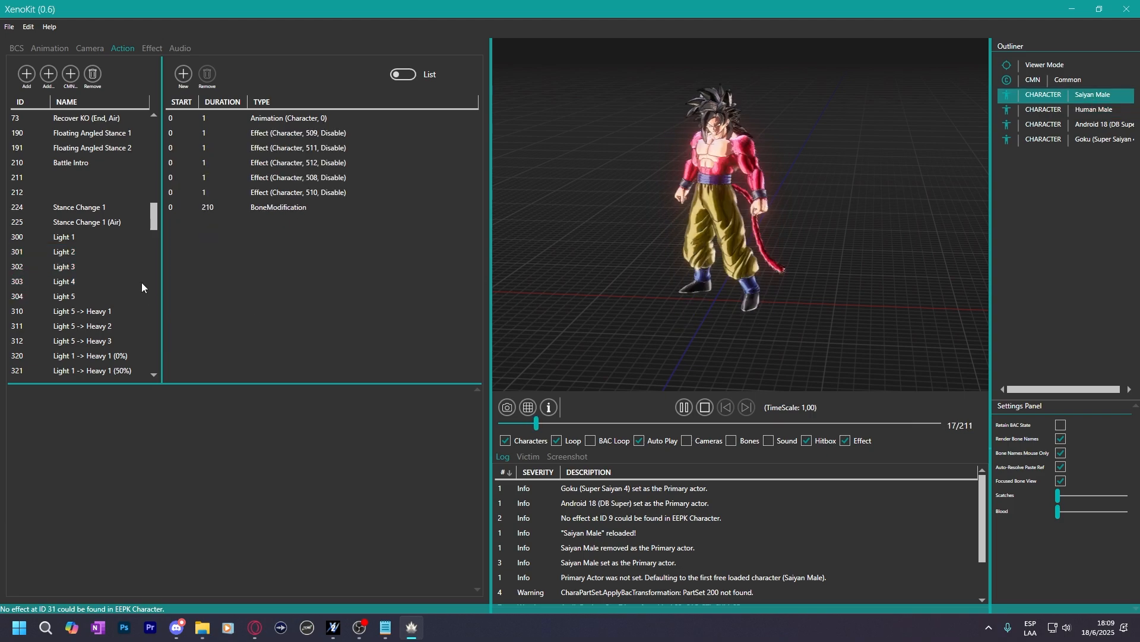
left_click(67, 296, "shift")
right_click(67, 249)
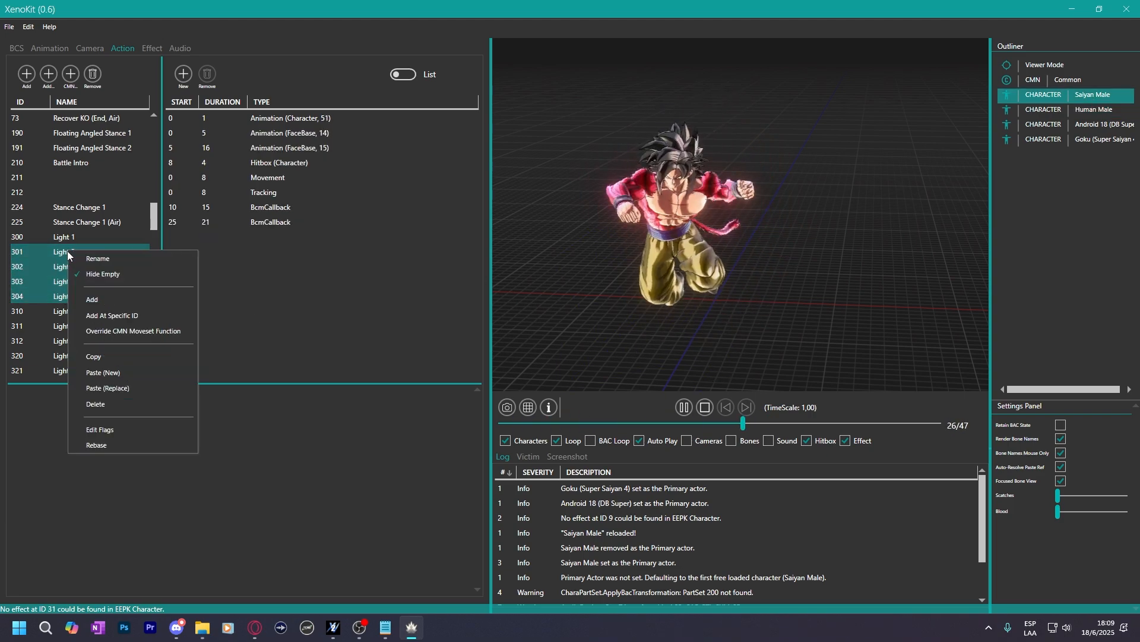
left_click(101, 386)
Preview the Saiyan Male's light attack actions, comparing Light 1, Light 2 and Light 3.
left_click(89, 237, "shift")
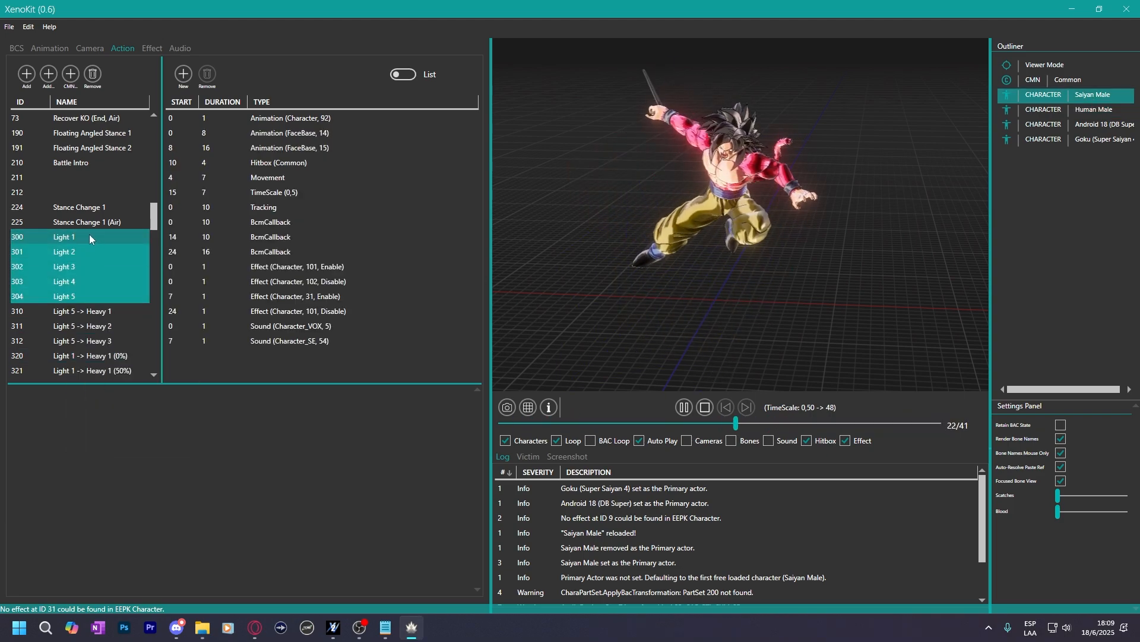
left_click(89, 237)
left_click(88, 263)
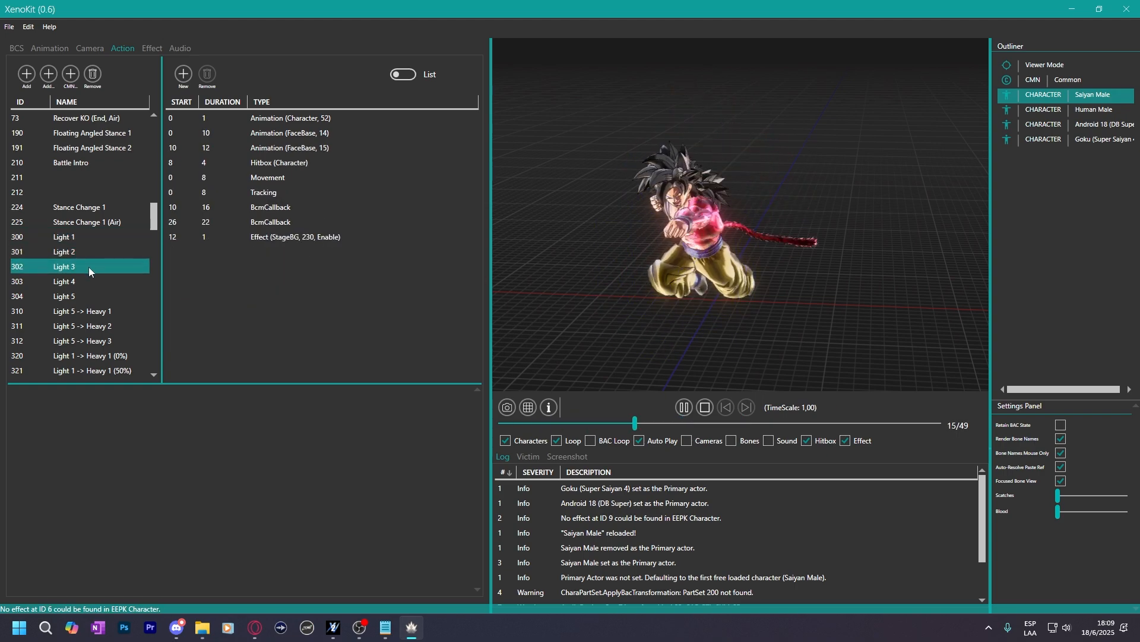
left_click(89, 277, "shift")
left_click(72, 252)
left_click(70, 238, "shift")
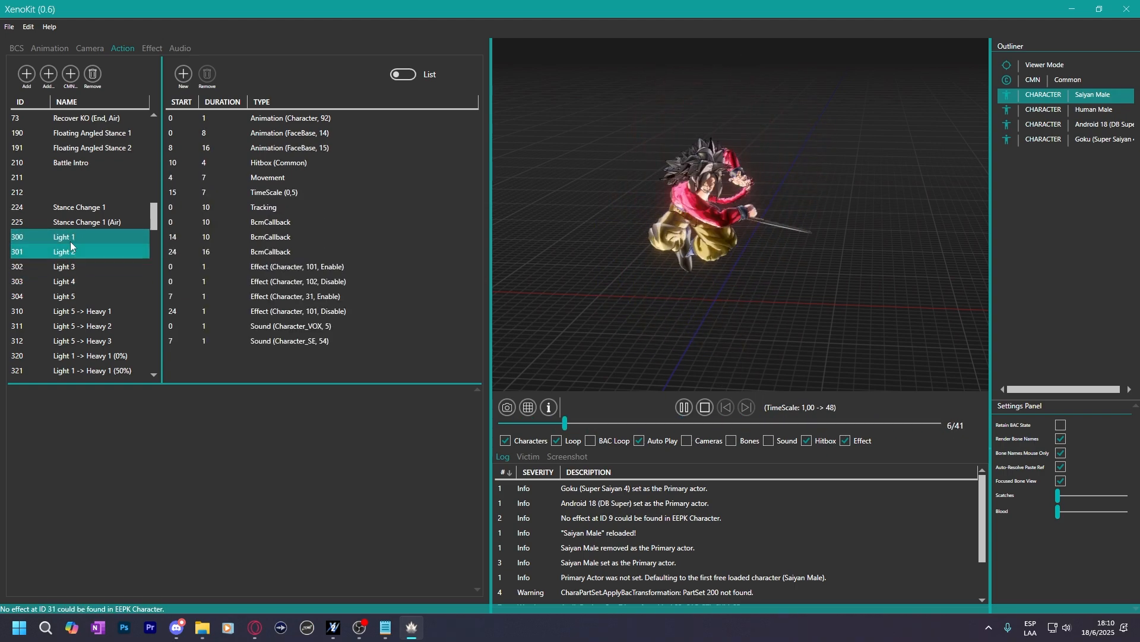
left_click(83, 250)
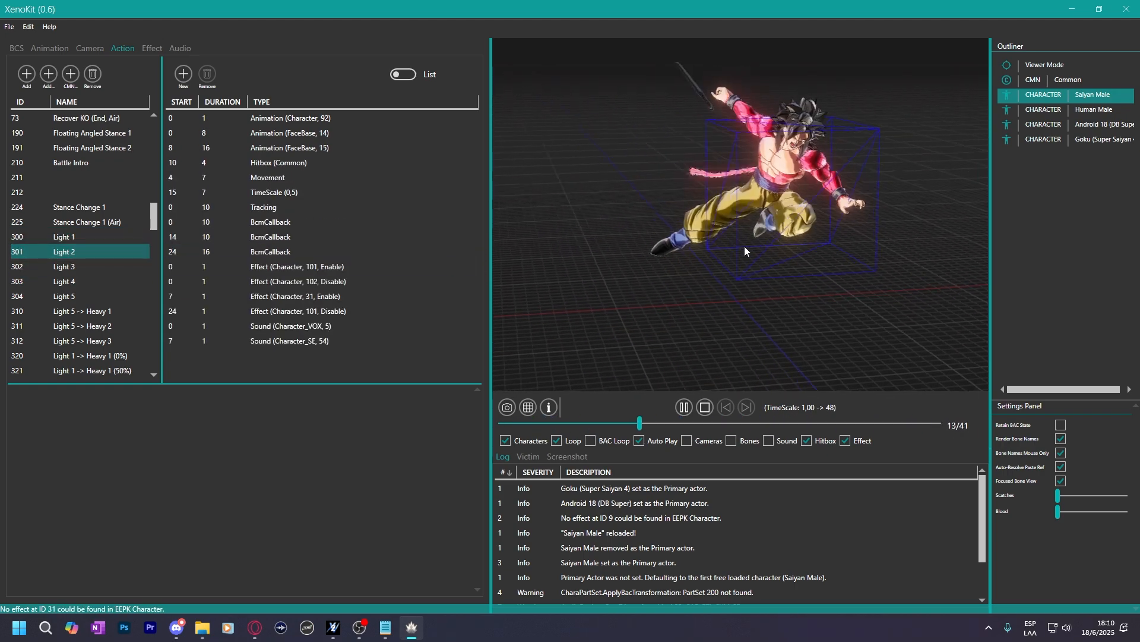
left_click(175, 285)
left_click(84, 255)
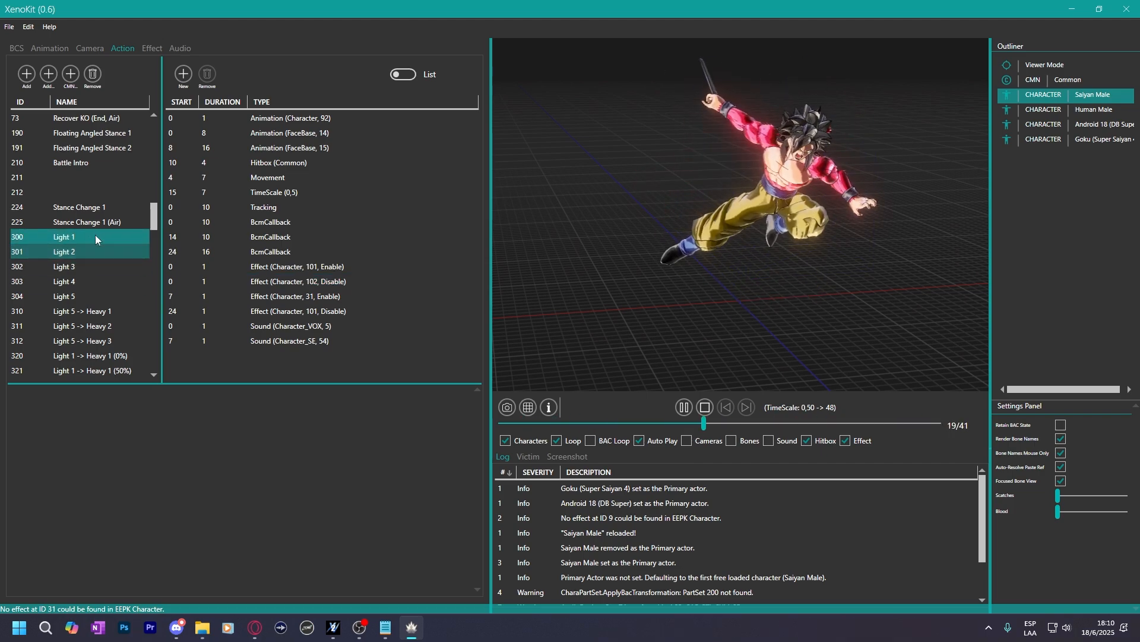
Preview the FUU_ATC_000 and JNB_ATC_002 animations at the end of the Saiyan Male's SYM animation list.
left_click(50, 45)
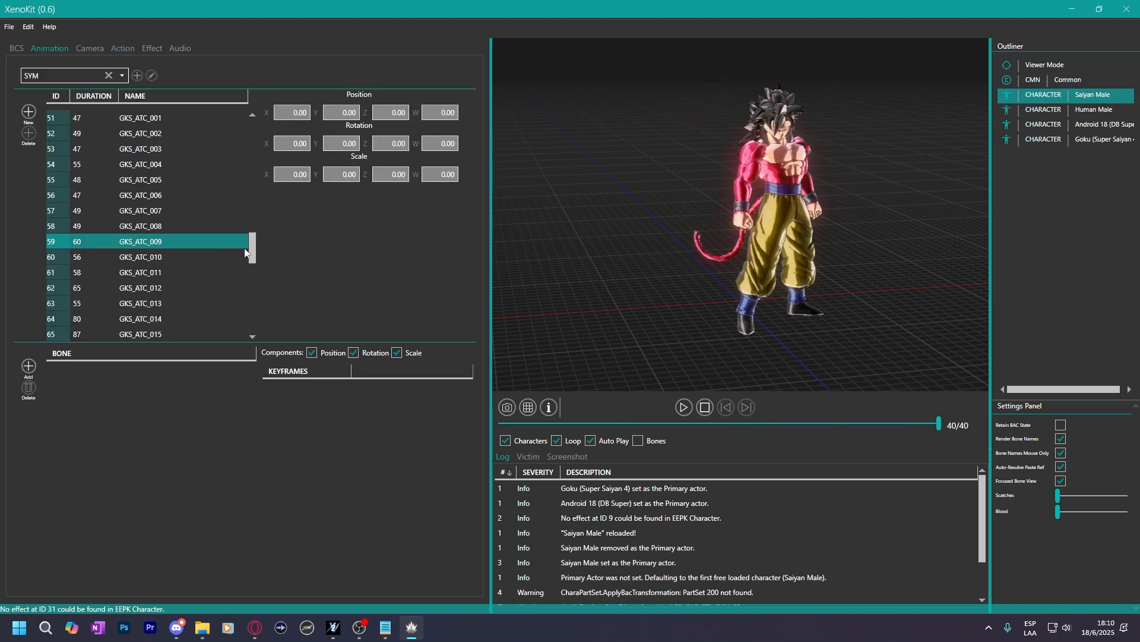
left_click_drag(267, 279, 266, 320)
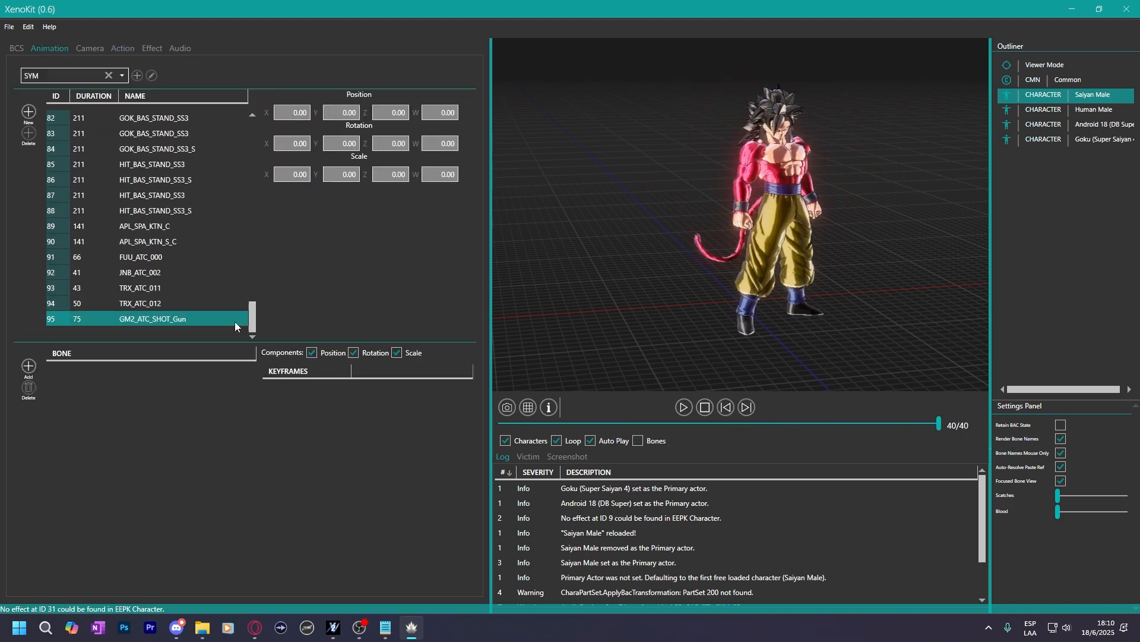
left_click(137, 259)
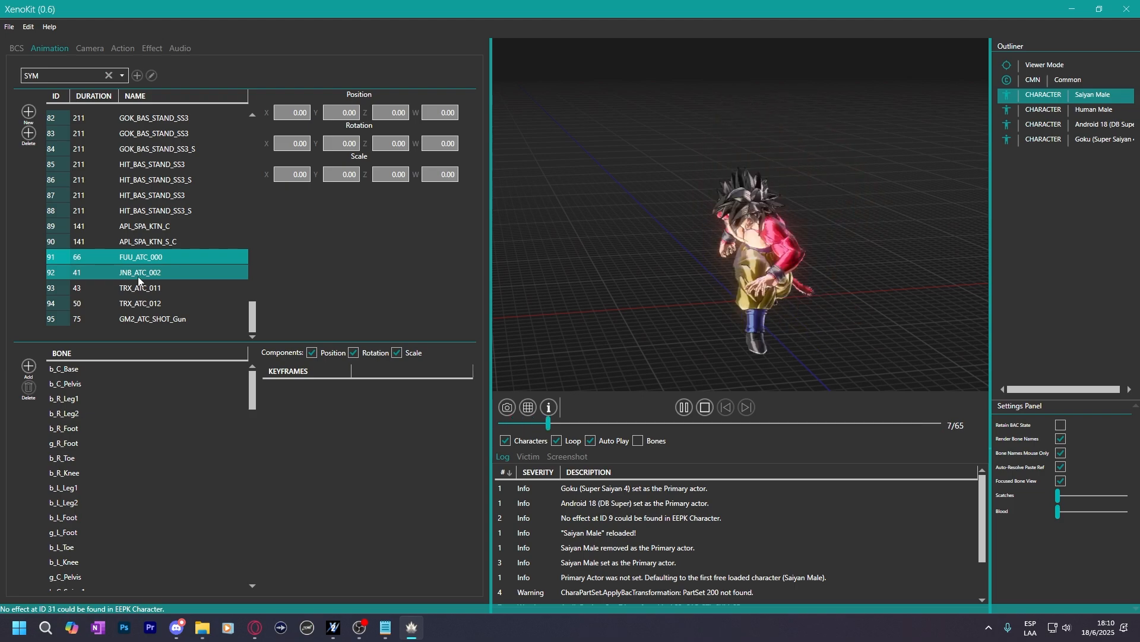
left_click(138, 275)
Preview the Saiyan Male's GKS_ATC attack animations between 001 and 007, plus TRX_ATC_012.
scroll(143, 285, "up", 10)
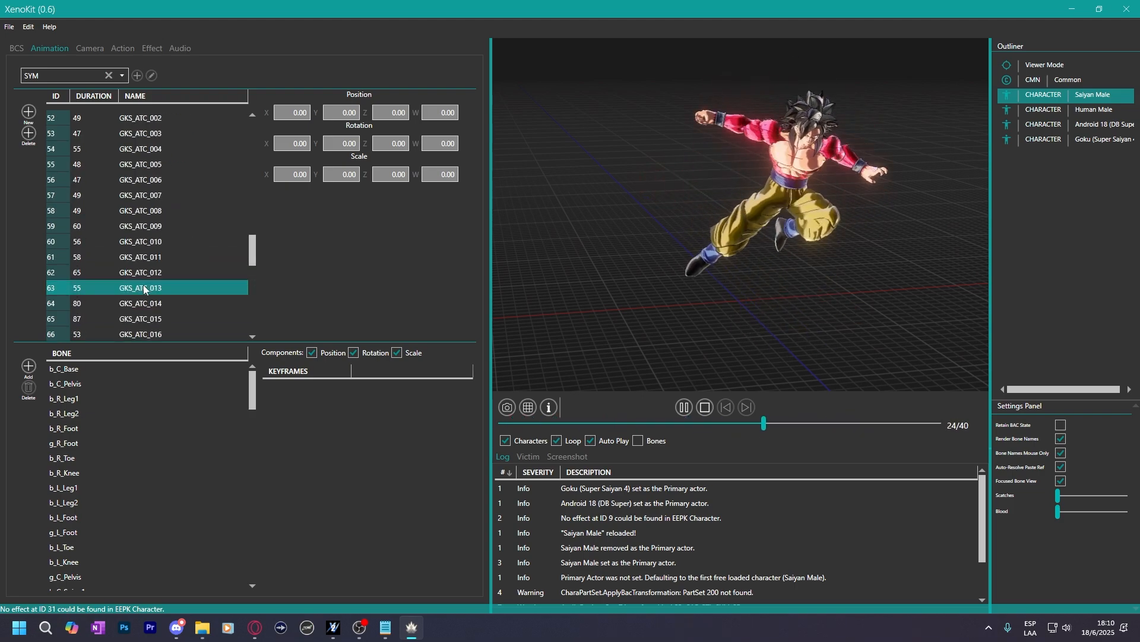
left_click(139, 196)
scroll(142, 221, "up", 2)
left_click(159, 195)
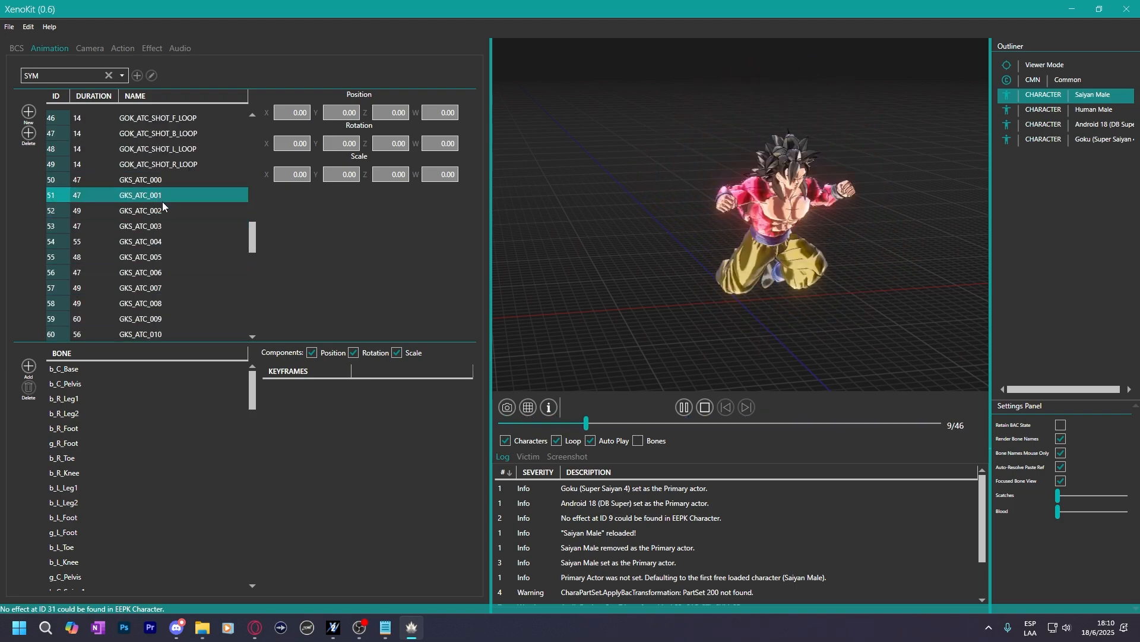
left_click(158, 226)
left_click(155, 241)
left_click(153, 271)
scroll(153, 271, "down", 12)
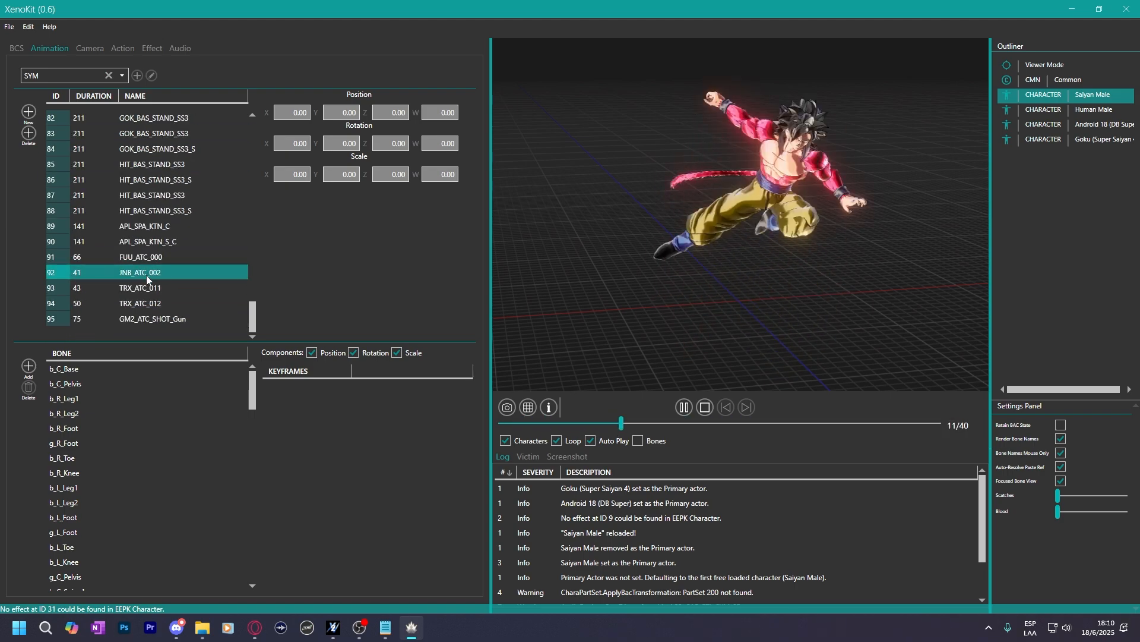
left_click(143, 302)
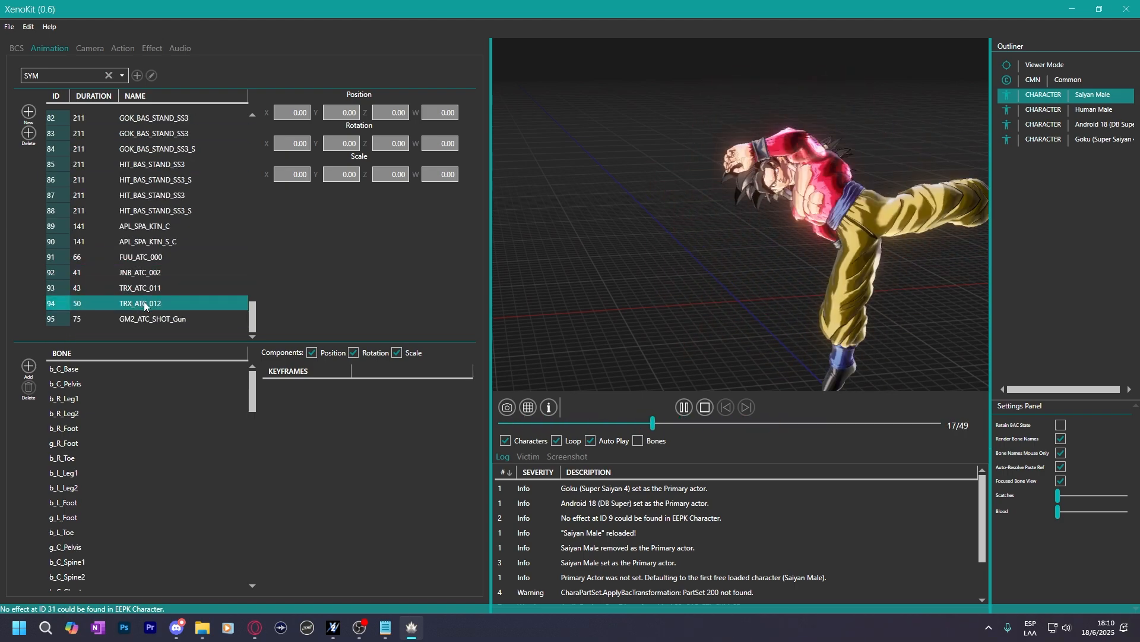
Look through the Saiyan Male's action list from the light attacks down to the heavy attacks.
left_click(122, 48)
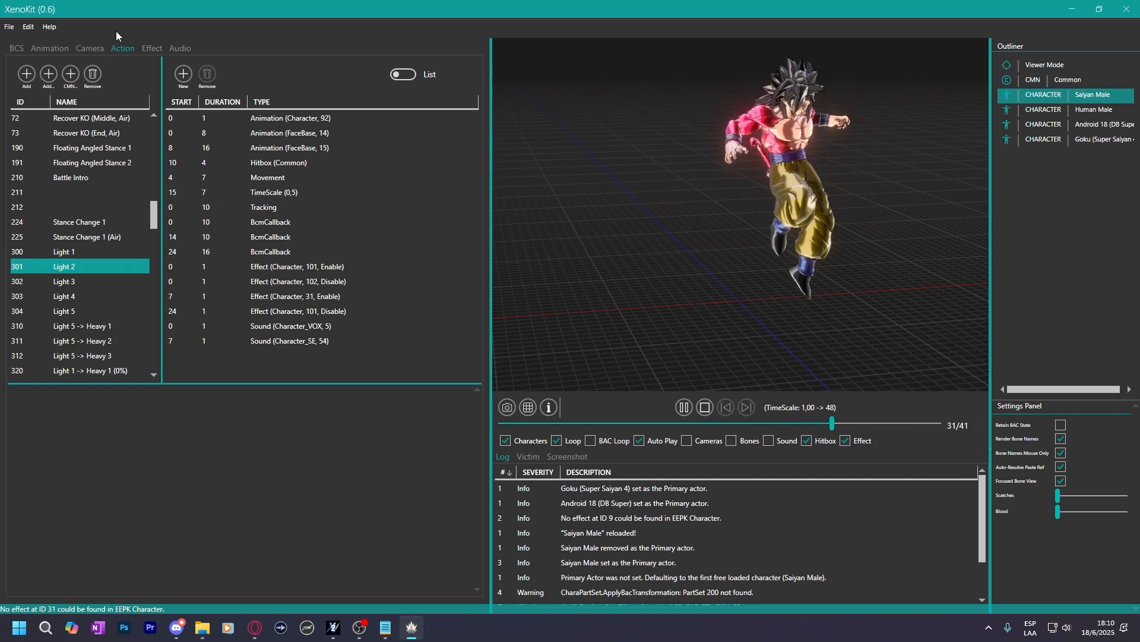
scroll(136, 270, "down", 2)
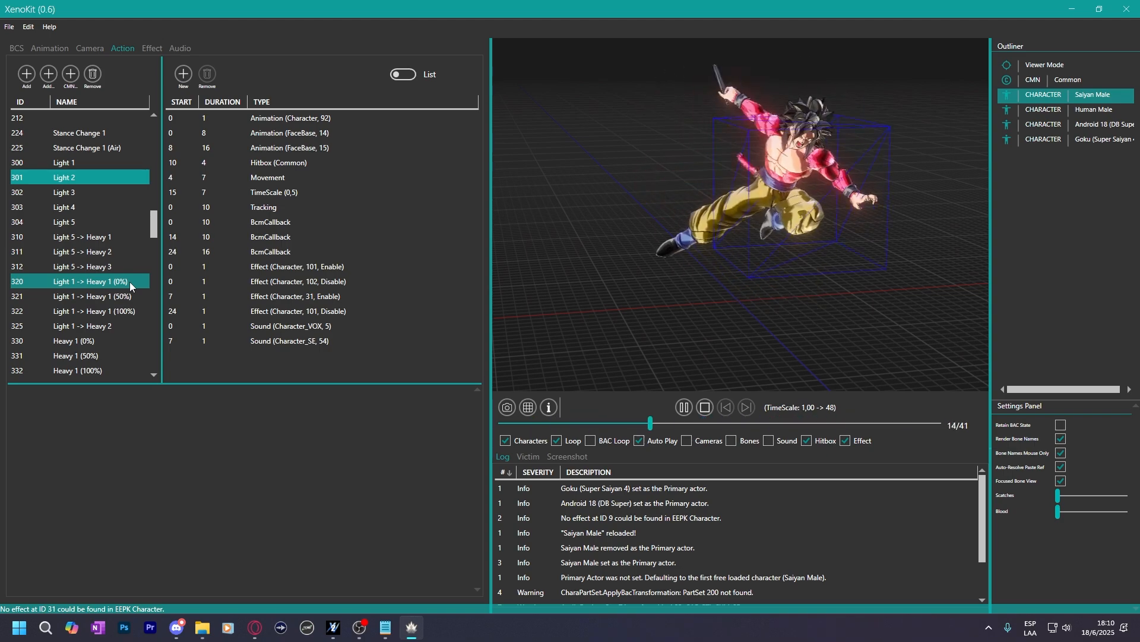
scroll(119, 284, "down", 2)
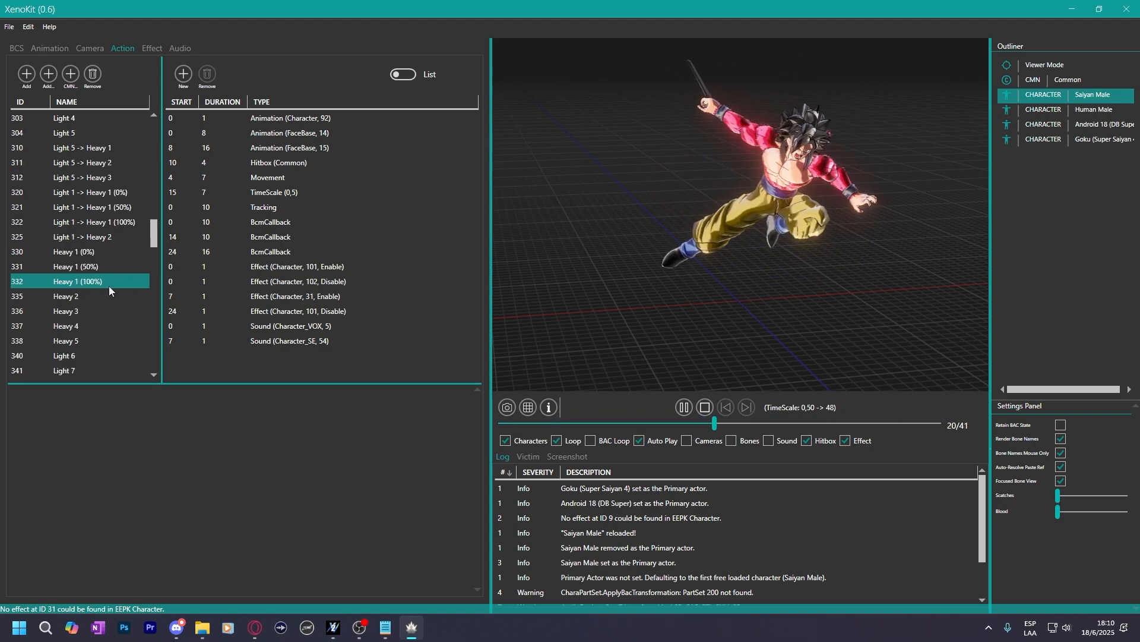
scroll(109, 286, "down", 2)
left_click(82, 271)
scroll(82, 271, "down", 1)
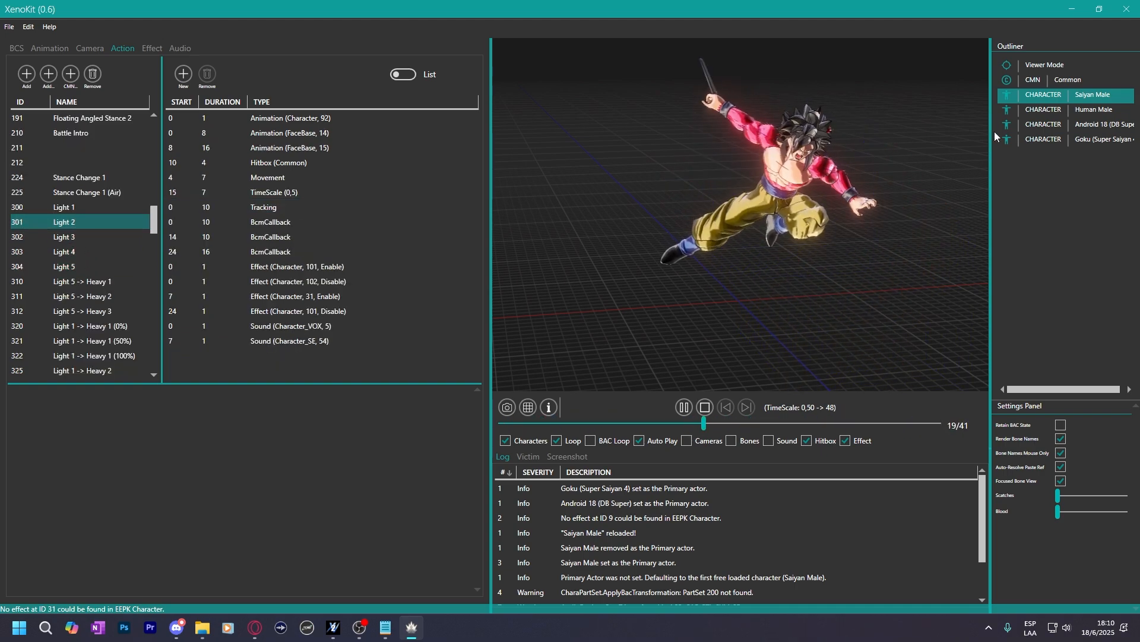
Copy the Human Male's Light 3, Light 4 and Light 5 actions.
left_click(1065, 114)
left_click(90, 223)
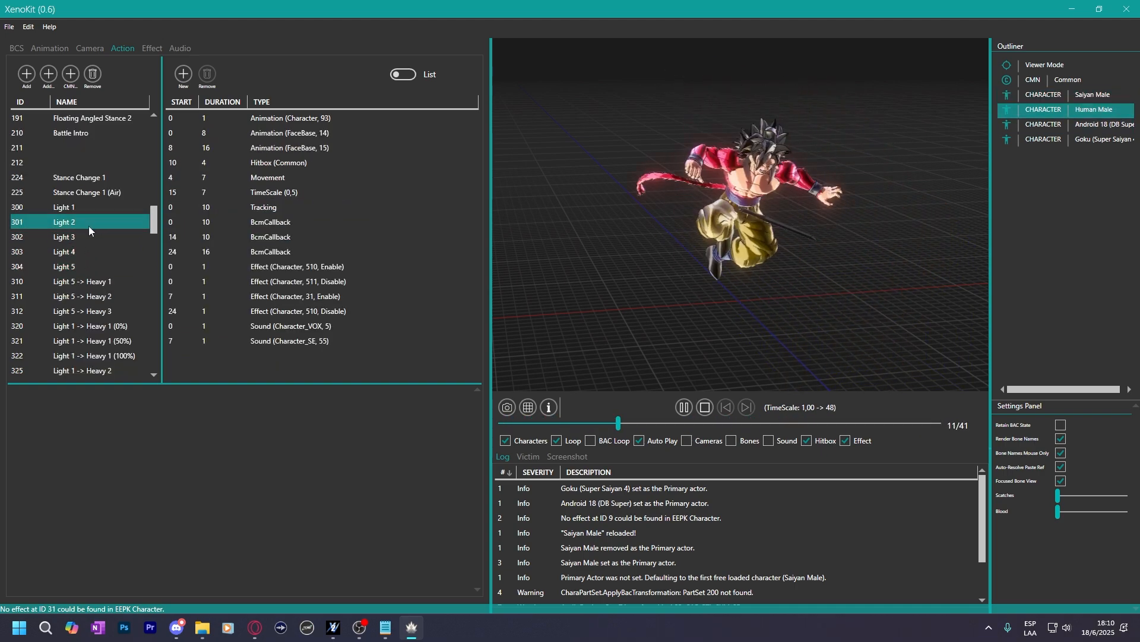
left_click(81, 235)
left_click(73, 264, "shift")
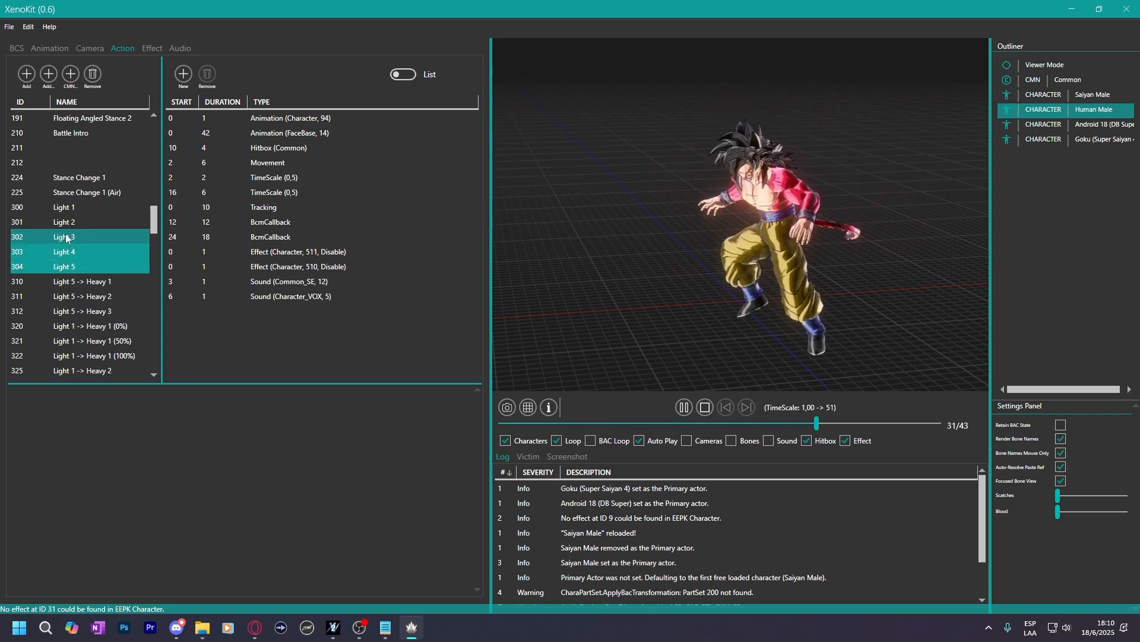
right_click(66, 237)
left_click(90, 339)
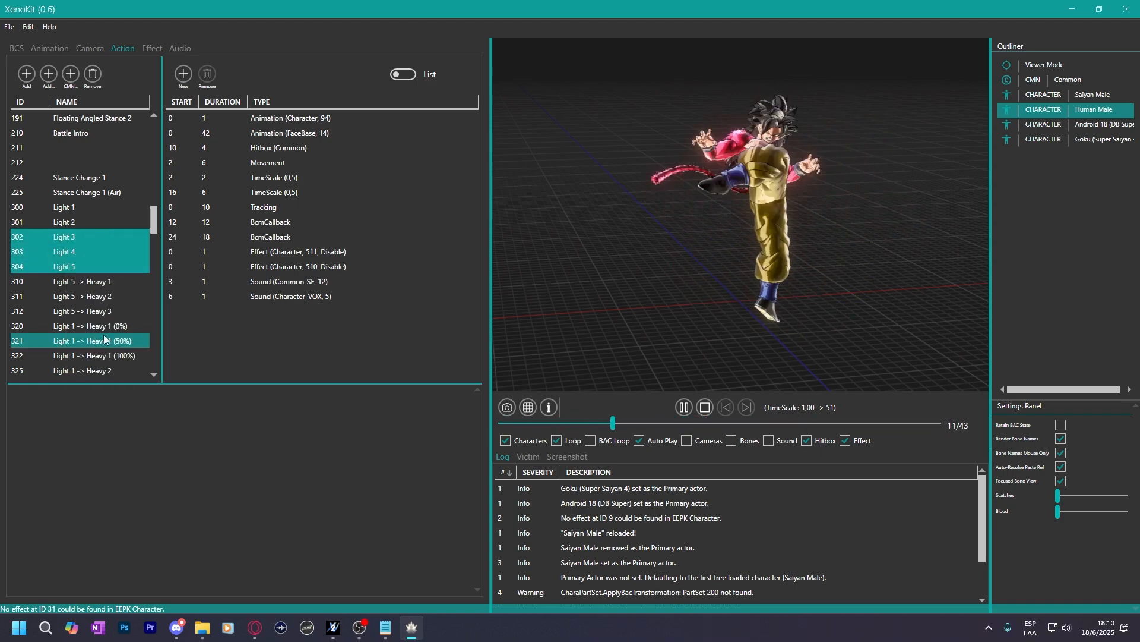
Paste the copied light actions into the Saiyan Male's action list as new entries.
left_click(1065, 98)
right_click(70, 286)
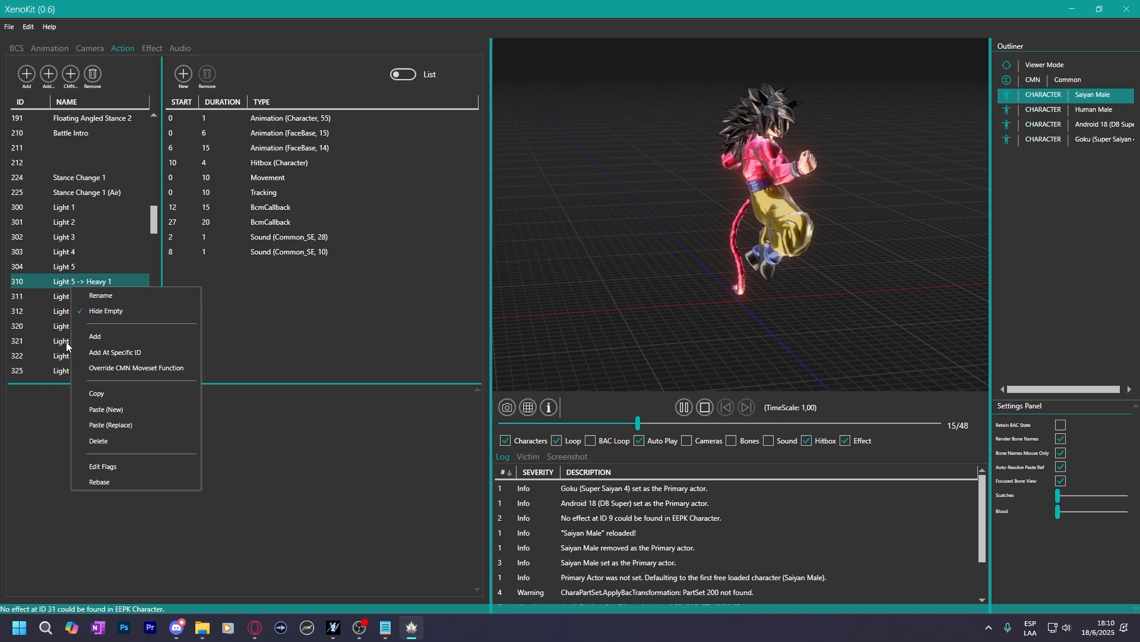
left_click(104, 407)
Preview the newly pasted Light 4 and Light 5 actions at the end of the Saiyan Male's list.
left_click_drag(153, 229, 152, 359)
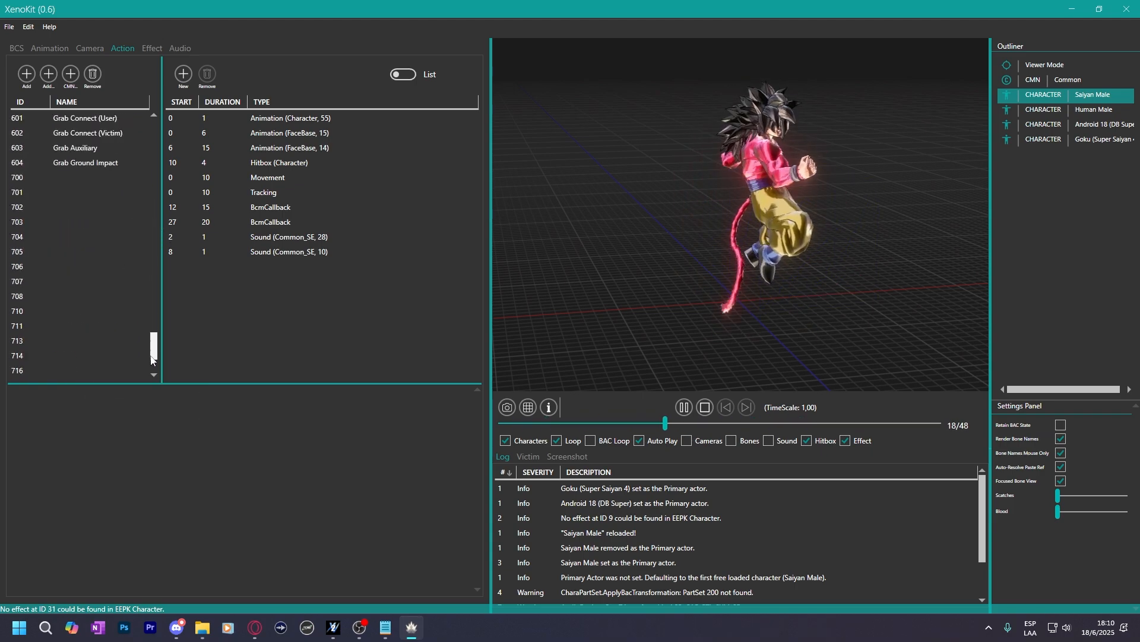
left_click(65, 355)
left_click(67, 369)
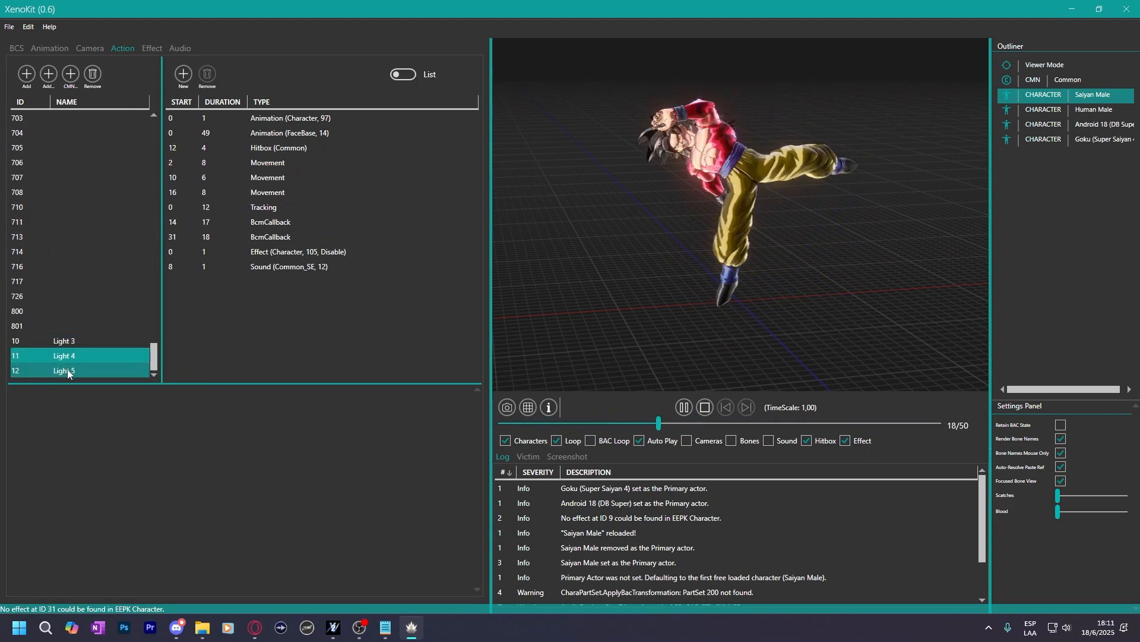
Delete the Saiyan Male's existing Light 3, Light 4 and Light 5 actions with IDs 302 to 304.
left_click_drag(155, 362, 202, 224)
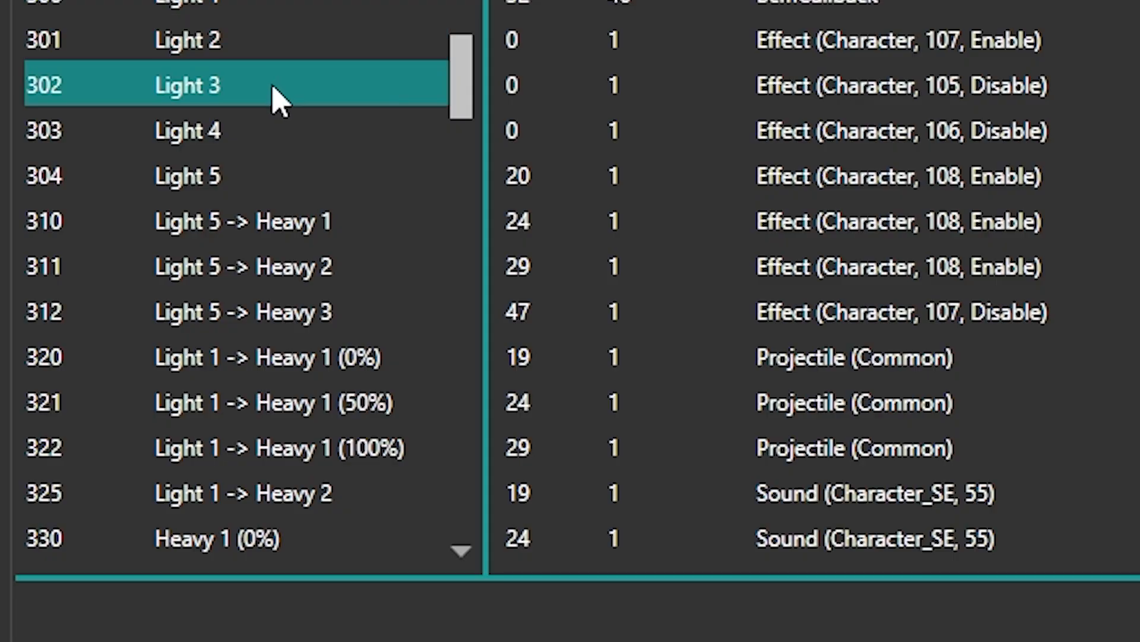
left_click(91, 221)
left_click(75, 250, "shift")
right_click(179, 101)
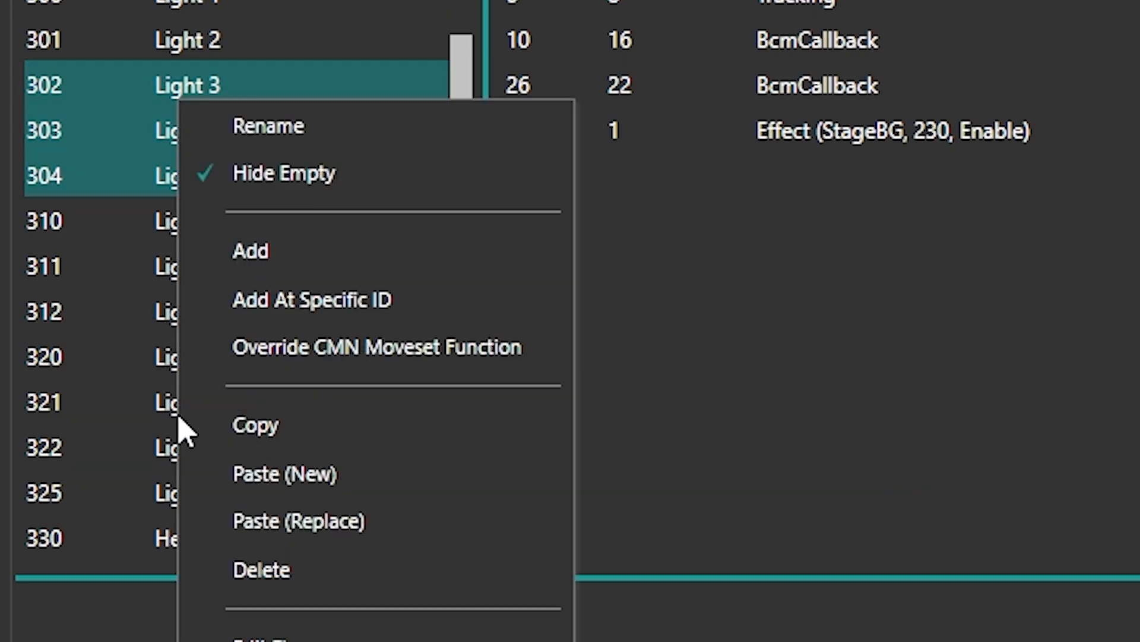
left_click(257, 585)
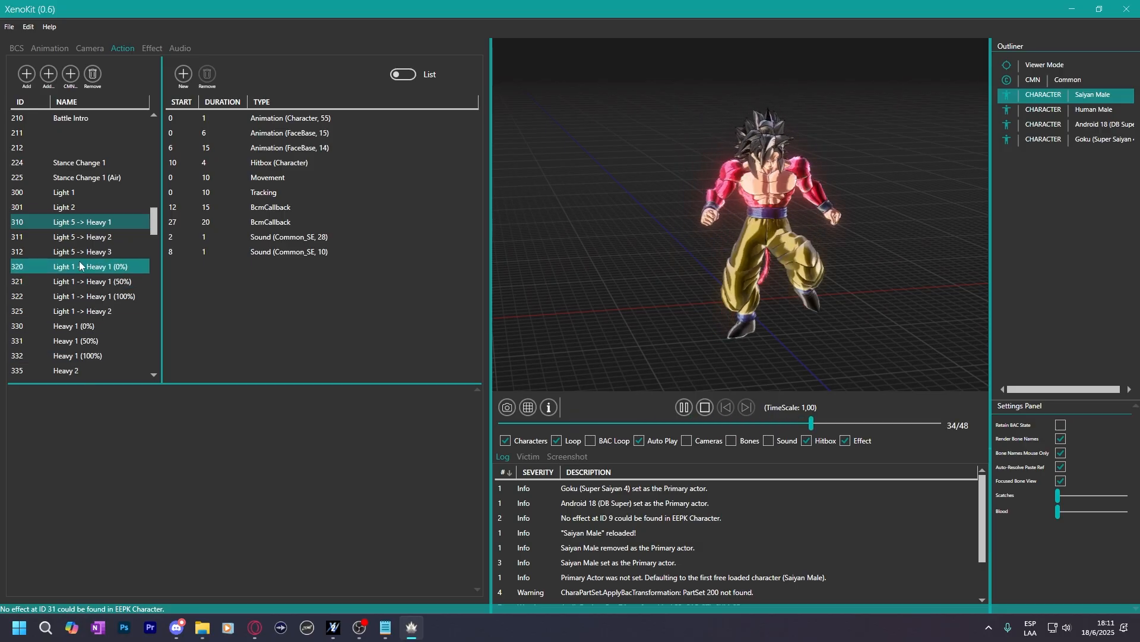
Set the ID of the pasted Light 3 action at the end of the list to 302.
left_click_drag(155, 224, 150, 349)
left_click(23, 348)
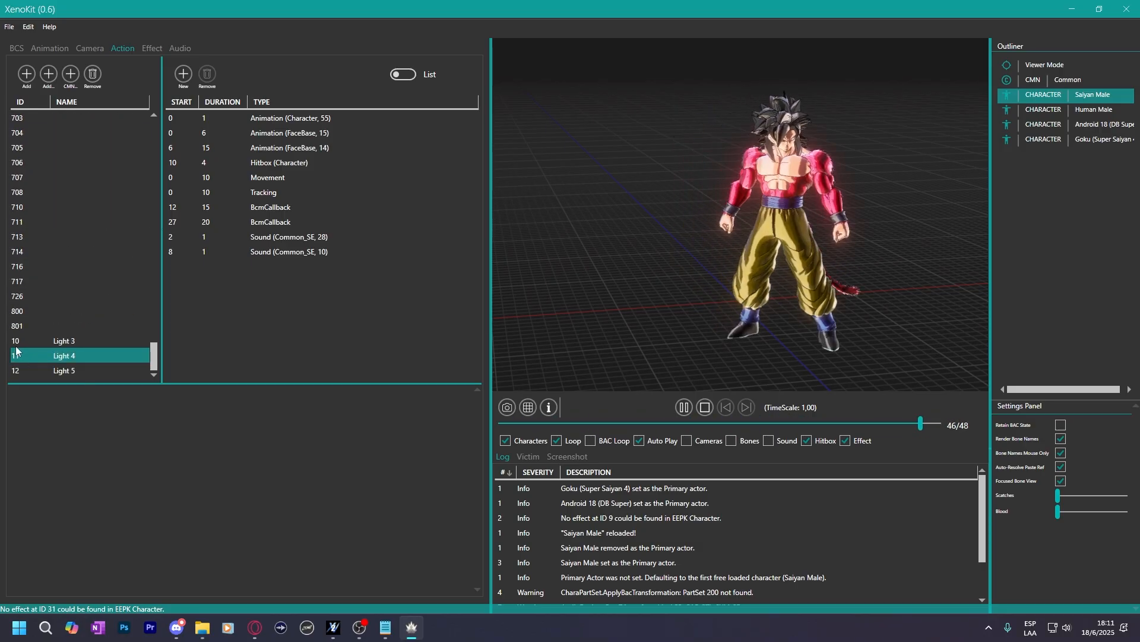
left_click(16, 342)
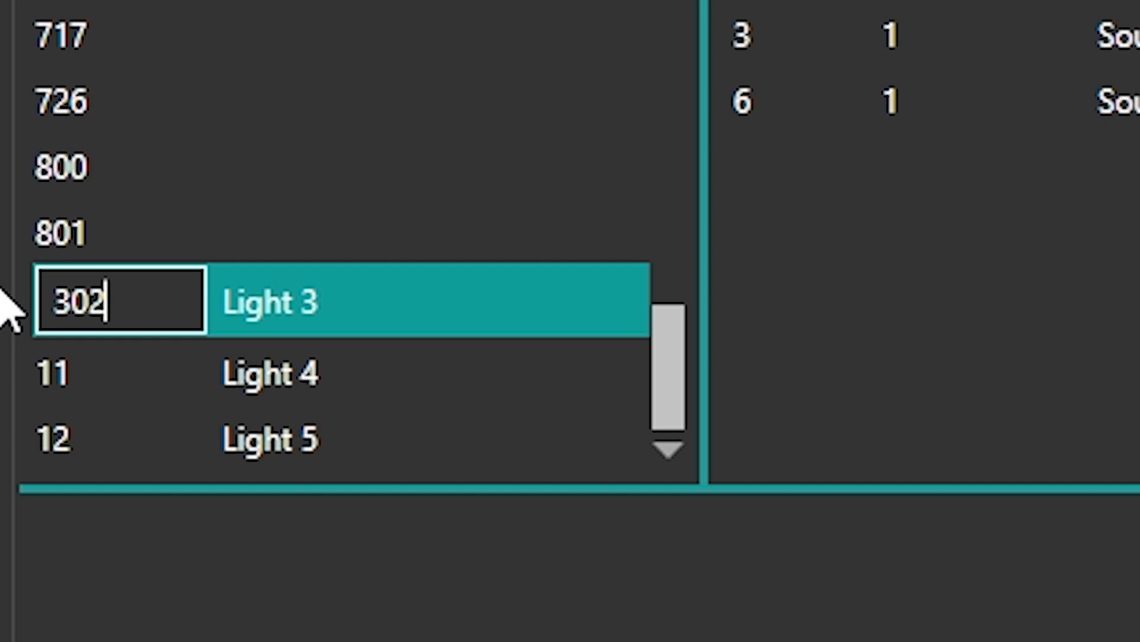
type("302")
Set the ID of the pasted Light 4 action to 303.
left_click(95, 410)
left_click(77, 374)
left_click(110, 365)
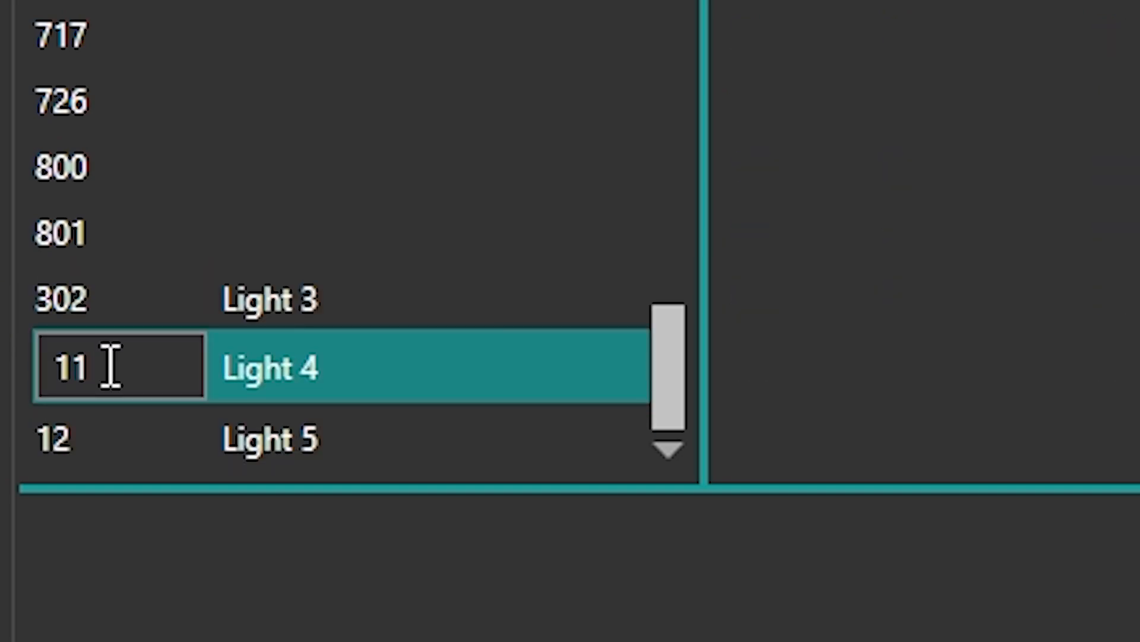
left_click_drag(110, 365, 12, 367)
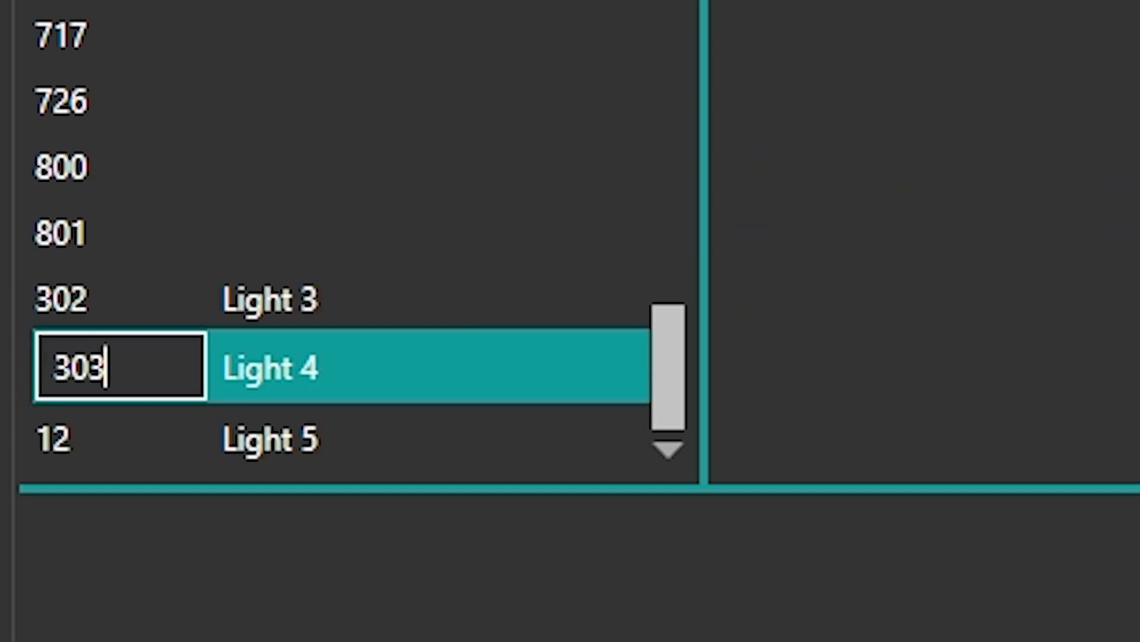
type("303")
Change the ID of the pasted Light 5 action and reselect the pasted Light 3 action.
left_click(114, 433)
left_click_drag(115, 434, 3, 436)
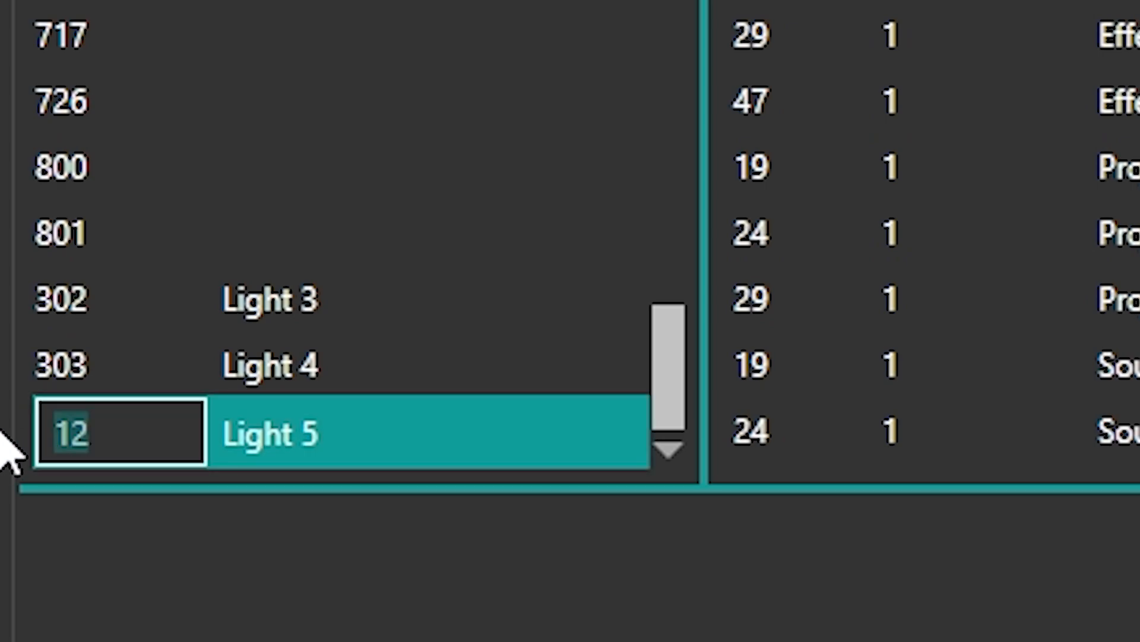
left_click(175, 292)
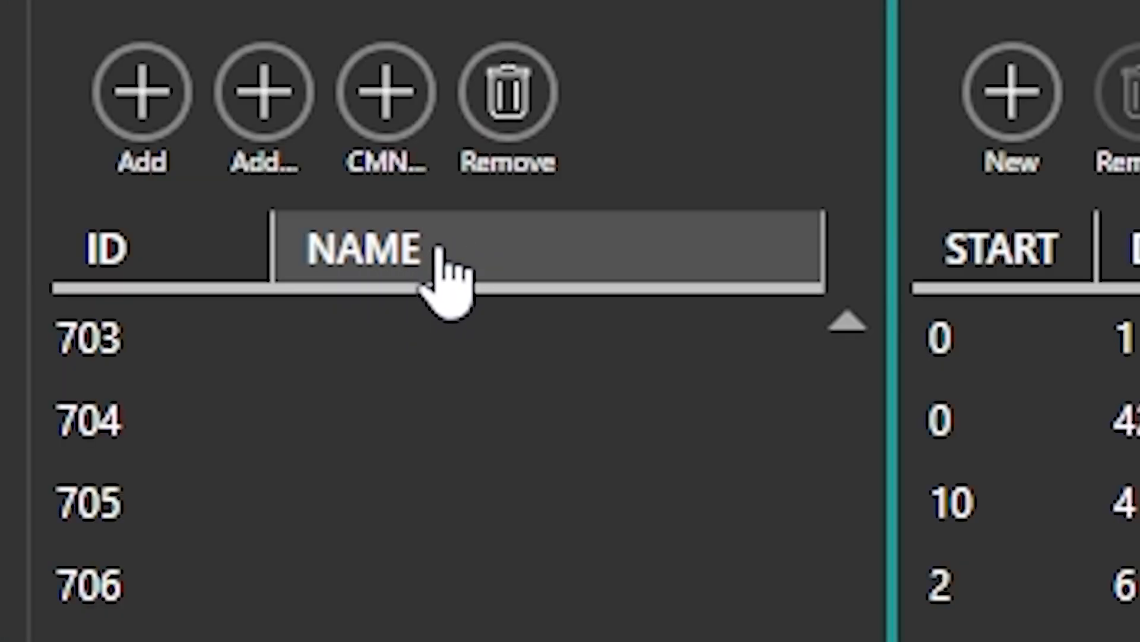
Sort the action list by ID and preview the Light 2, Light 3 and Light 5 actions.
left_click(143, 256)
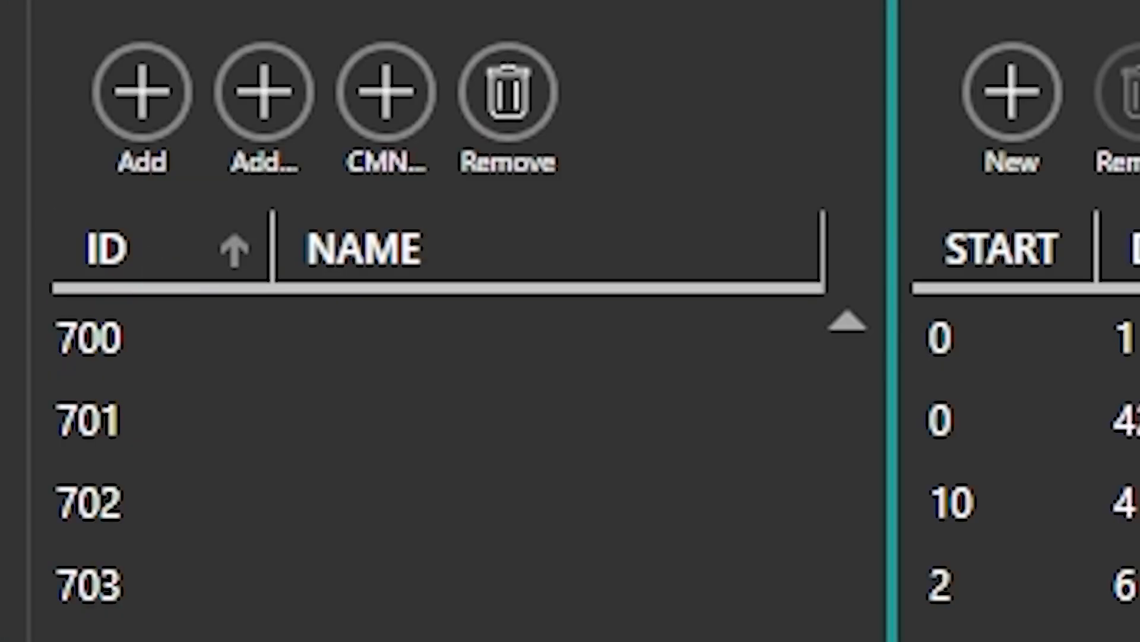
left_click_drag(155, 315, 175, 211)
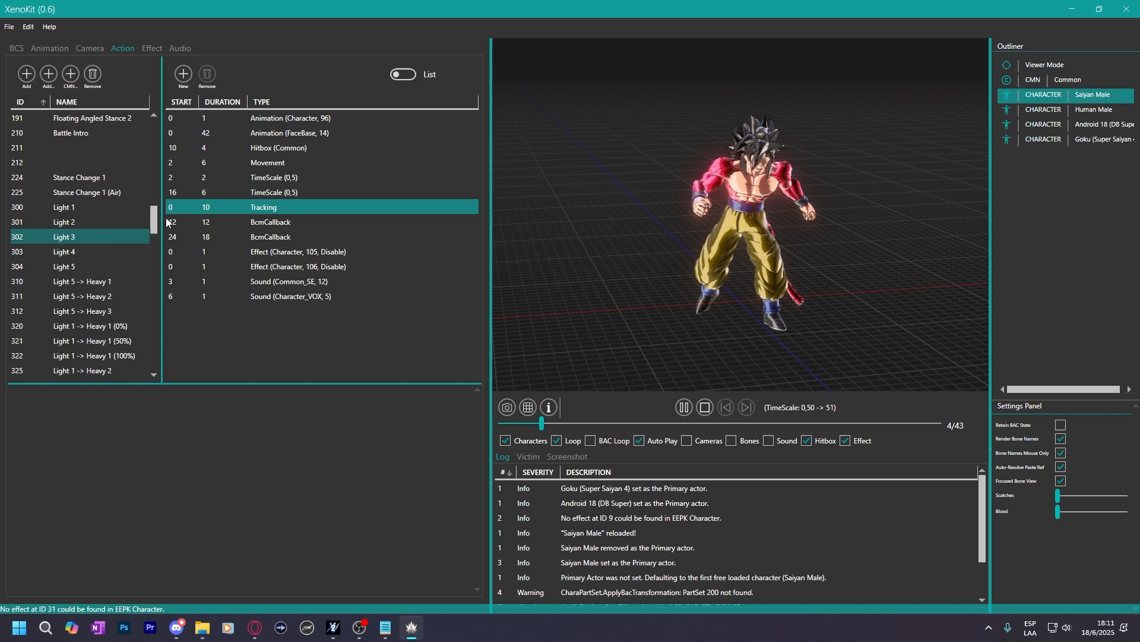
left_click(77, 221)
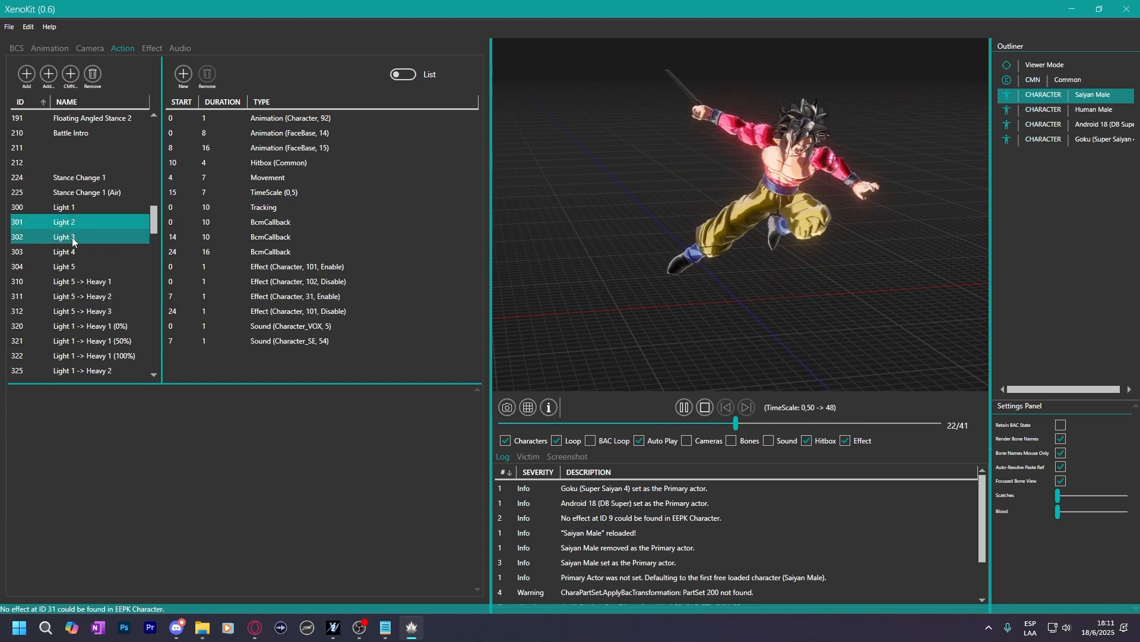
left_click(72, 237)
left_click(79, 267)
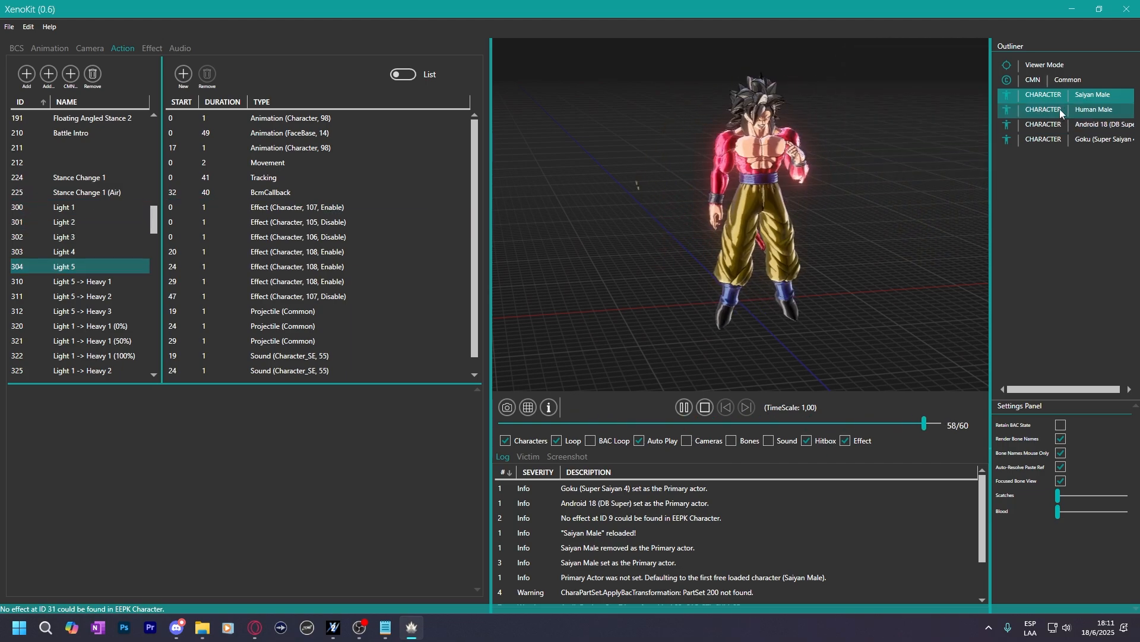
Locate the Light 3 to Light 5 entries in Saiyan Male's action list and preview Light 4 and Light 5.
left_click(1050, 95)
left_click(68, 223)
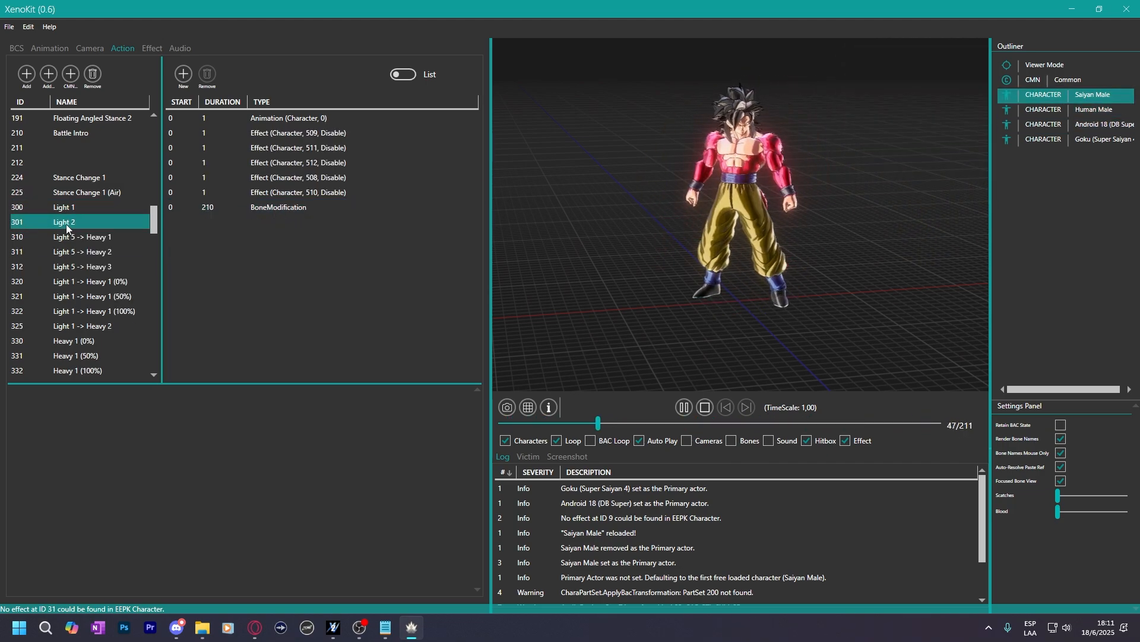
left_click_drag(153, 221, 153, 350)
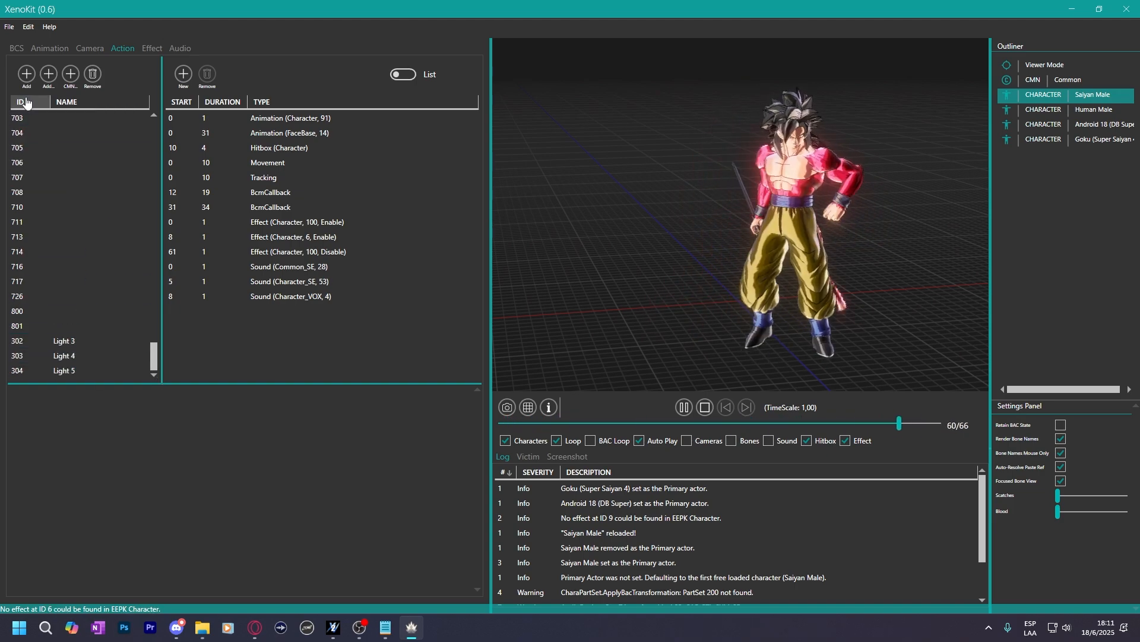
left_click_drag(158, 350, 164, 221)
left_click(85, 250)
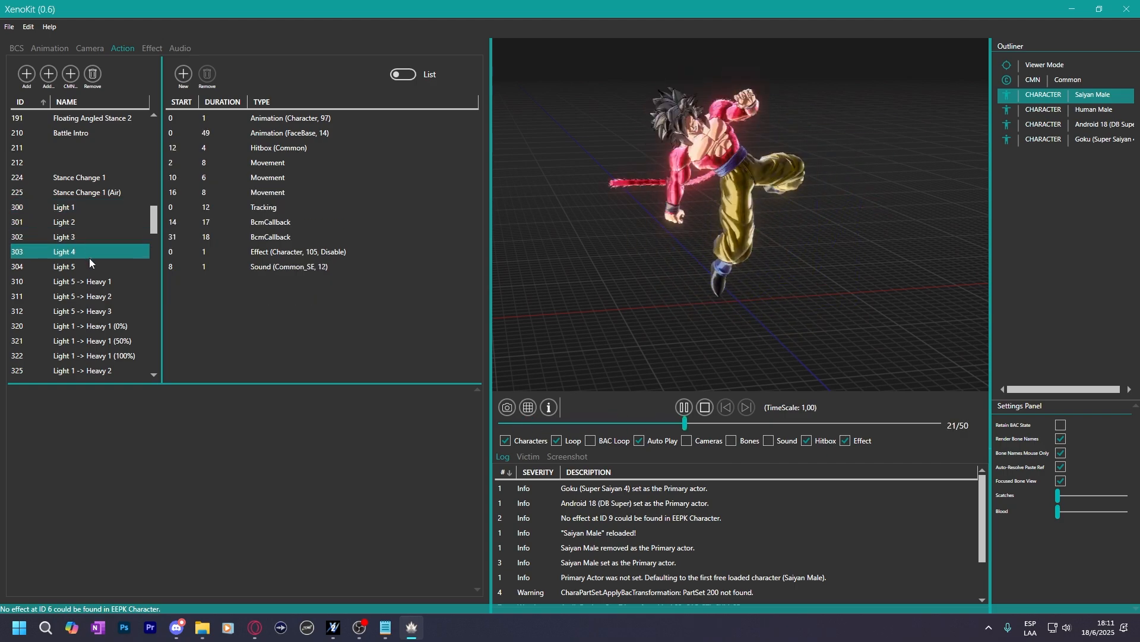
left_click(81, 267)
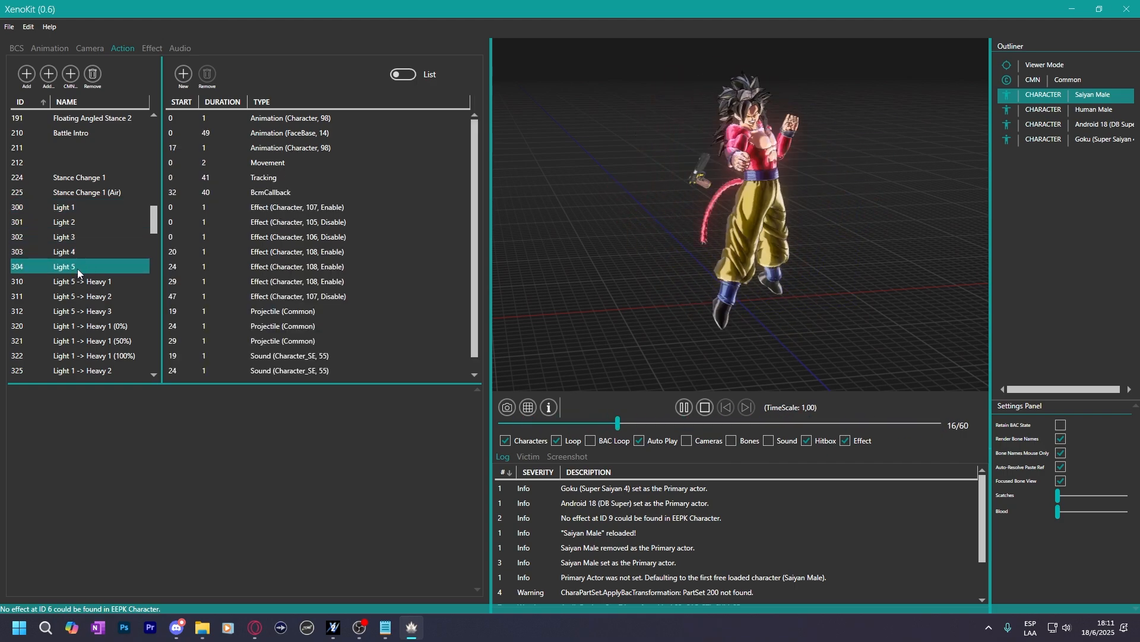
Examine Saiyan Male's Heavy 3, Heavy 4, Heavy 5 and Light 6 actions by previewing them.
scroll(76, 266, "down", 4)
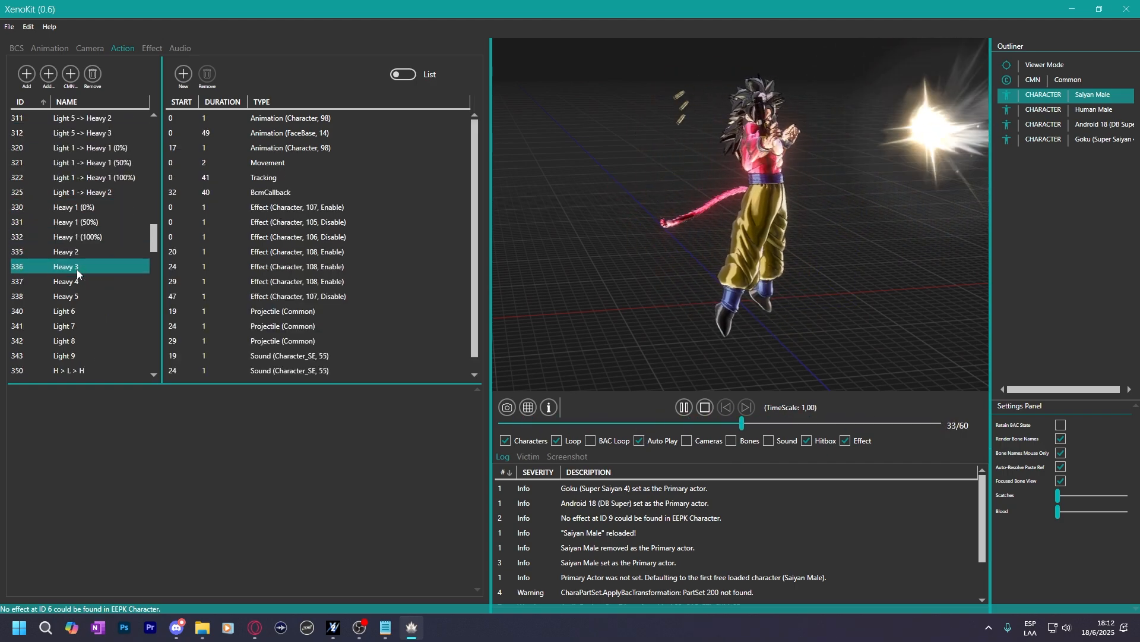
left_click(86, 281)
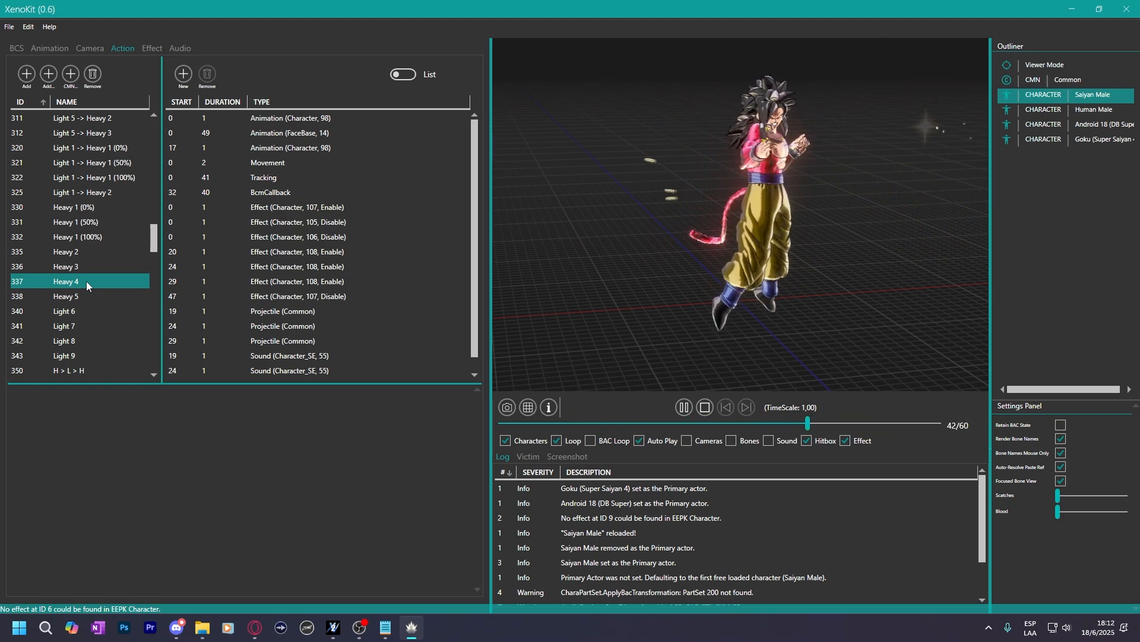
left_click(99, 311)
left_click_drag(85, 268, 85, 297)
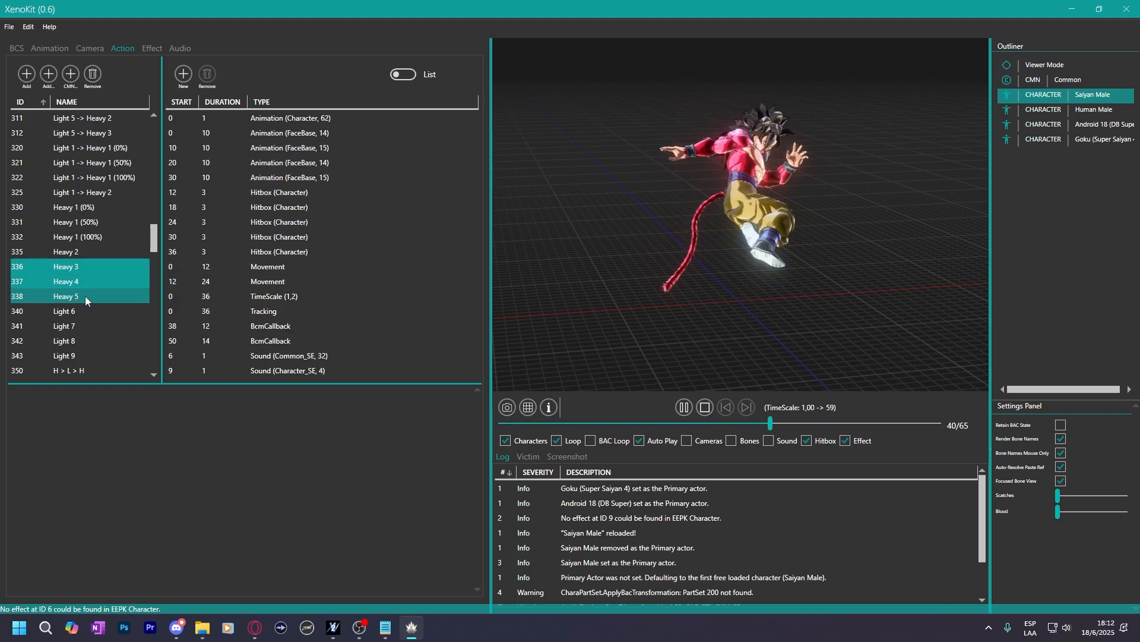
key("Delete")
key("ctrl+z")
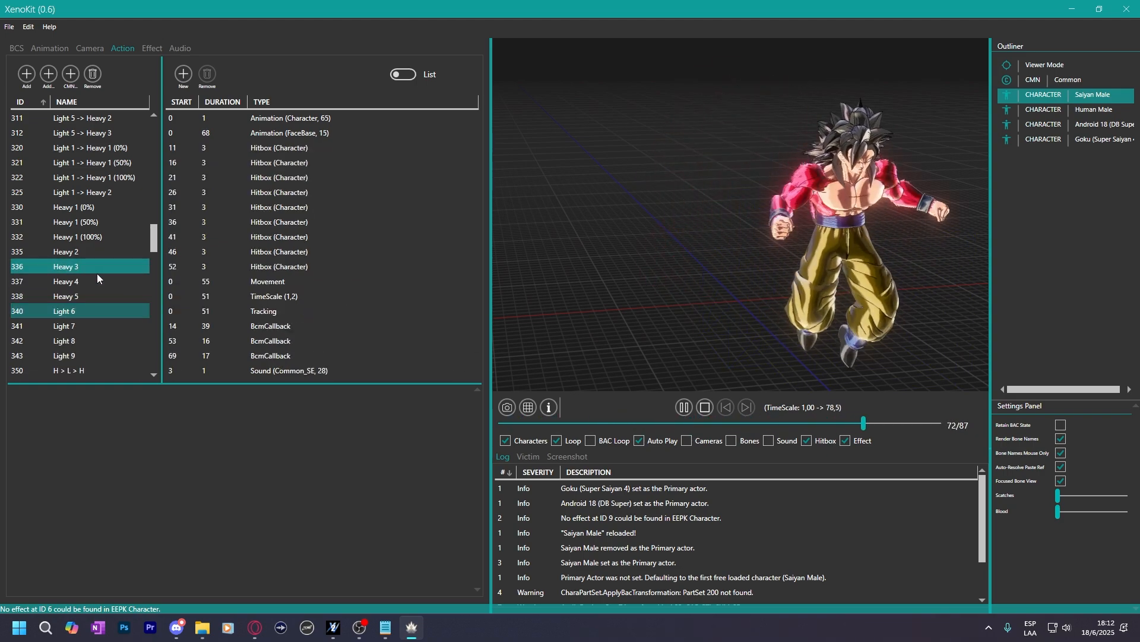
left_click(79, 297)
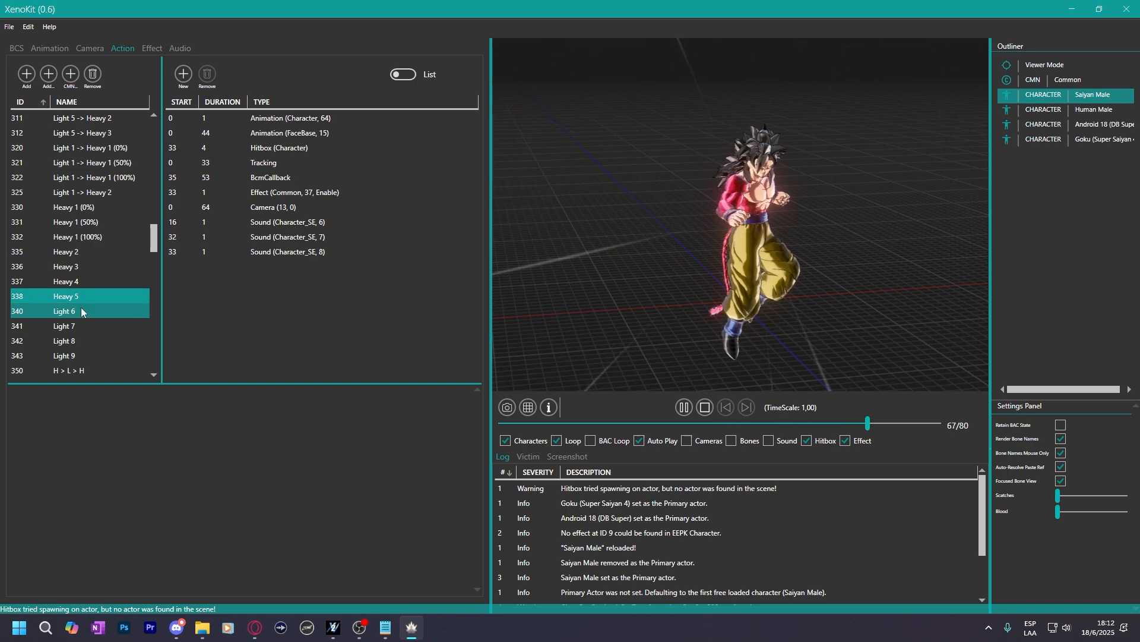
scroll(83, 267, "up", 3)
left_click(82, 259)
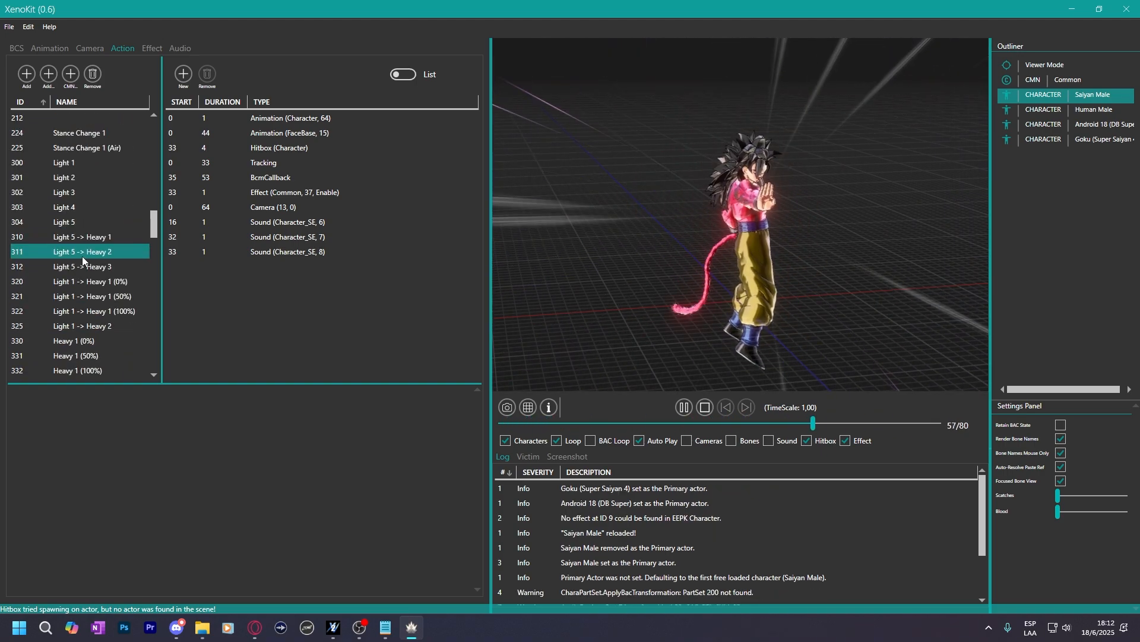
left_click(85, 219)
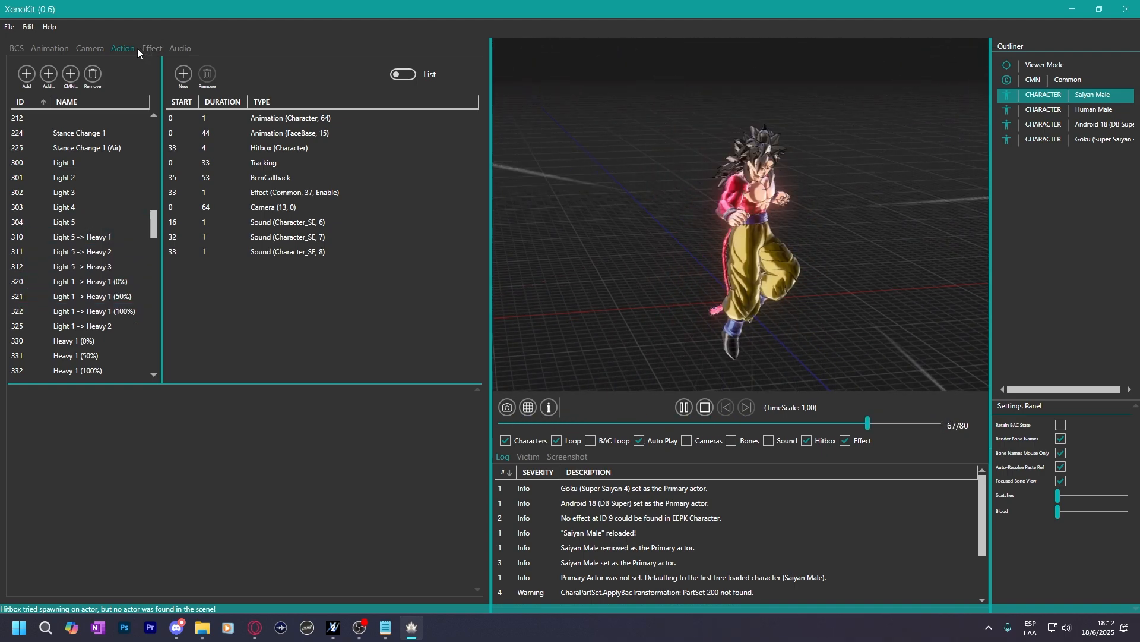
left_click(122, 311)
left_click(123, 162)
Examine Saiyan Male's effects 100, 101 and 102 on the character's right hand.
left_click(155, 49)
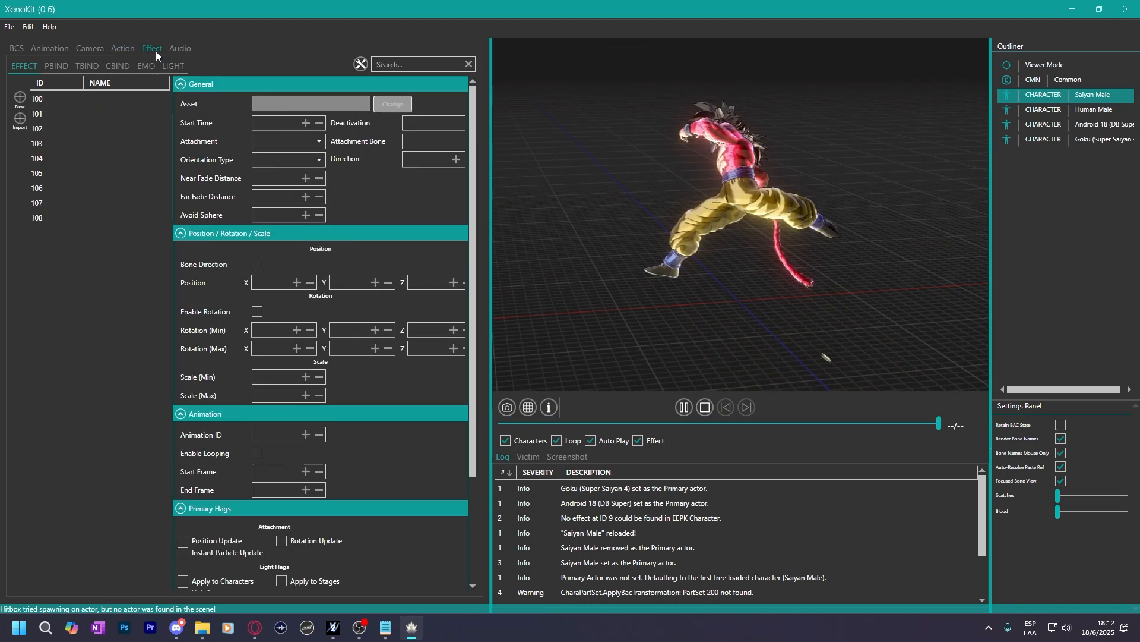
left_click(66, 97)
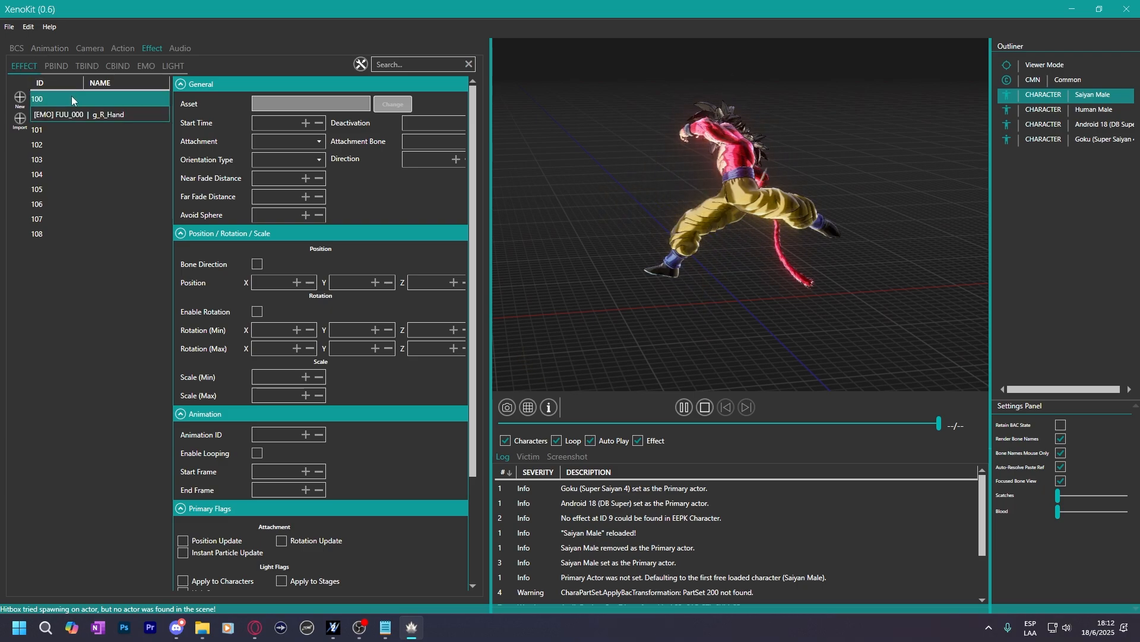
left_click_drag(571, 215, 532, 182)
scroll(746, 237, "up", 5)
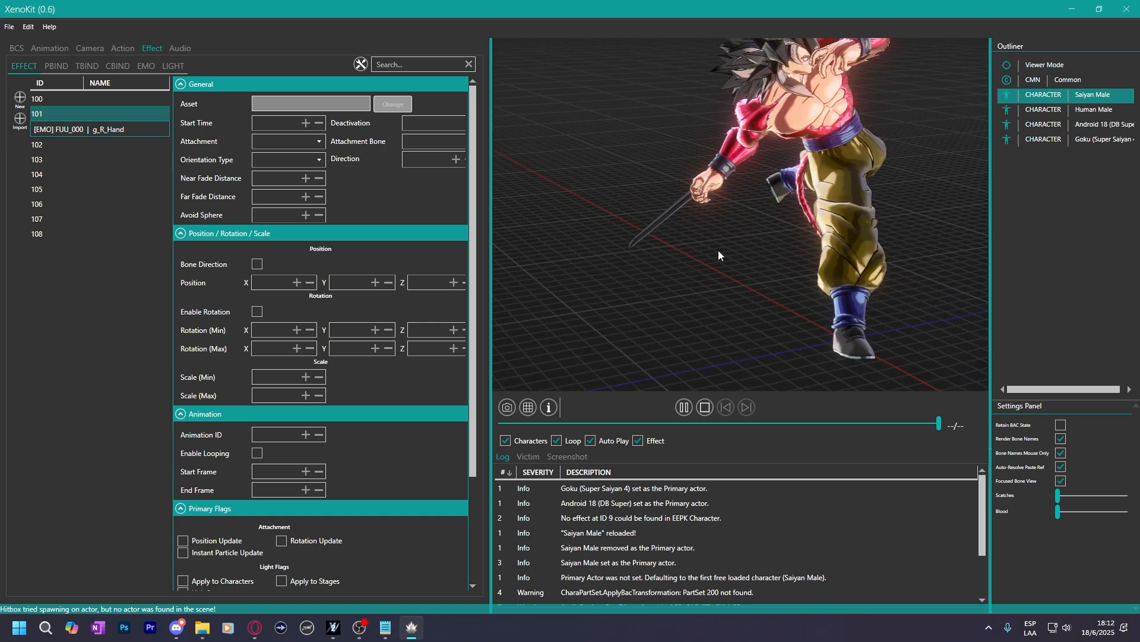
left_click_drag(718, 250, 621, 373)
left_click(53, 145)
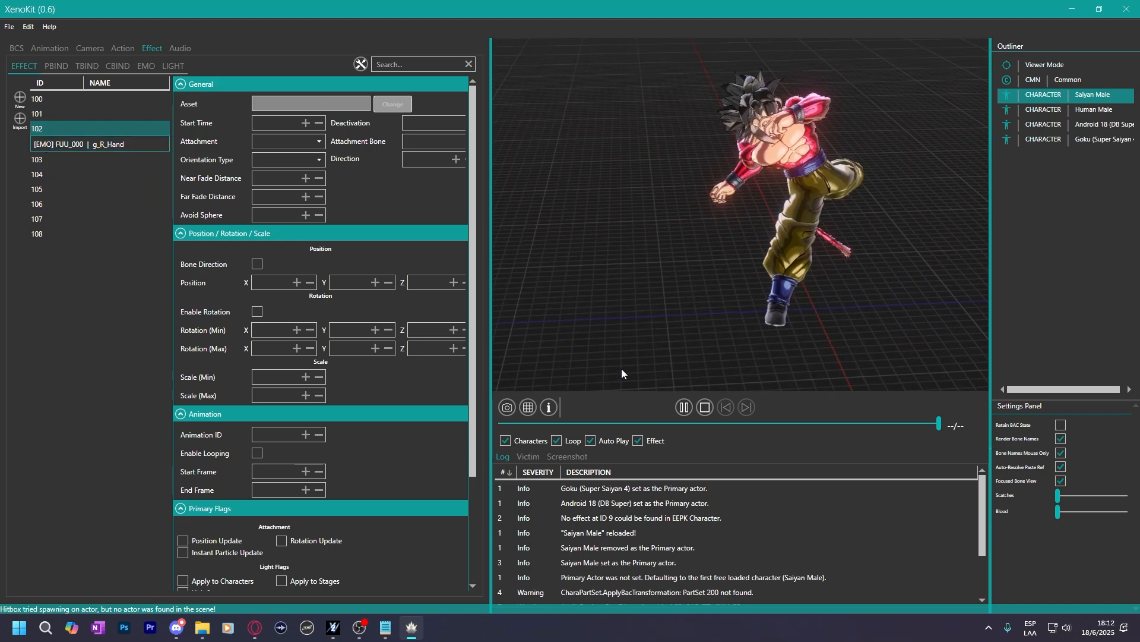
left_click(684, 407)
left_click_drag(801, 248, 671, 220)
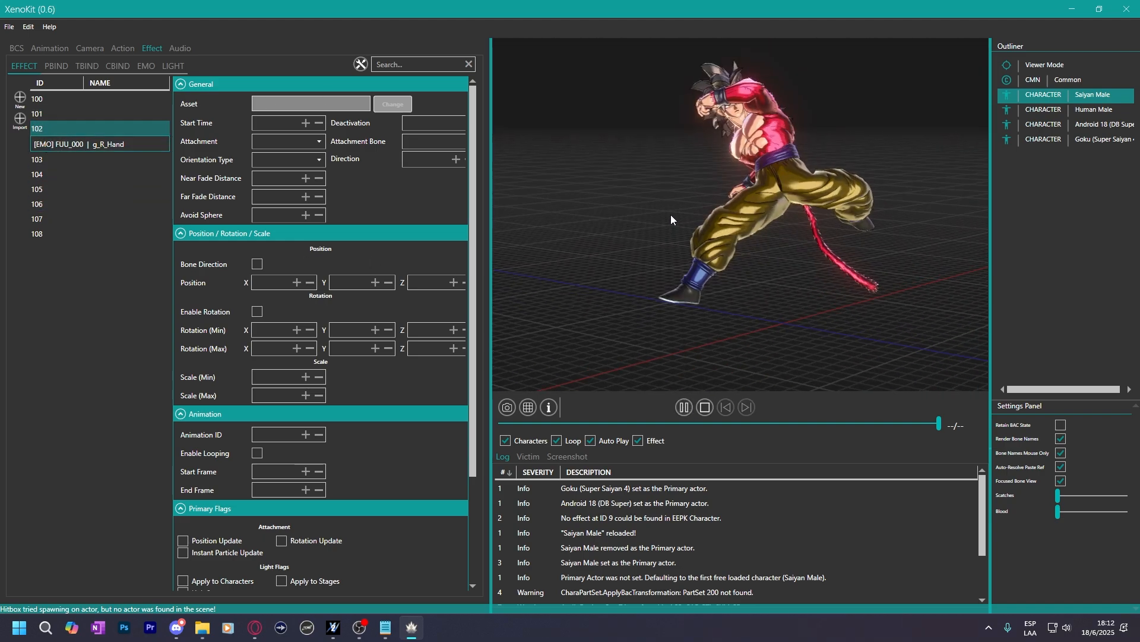
Restart playback for Saiyan Male's effects and preview effects 104 through 108.
left_click(122, 48)
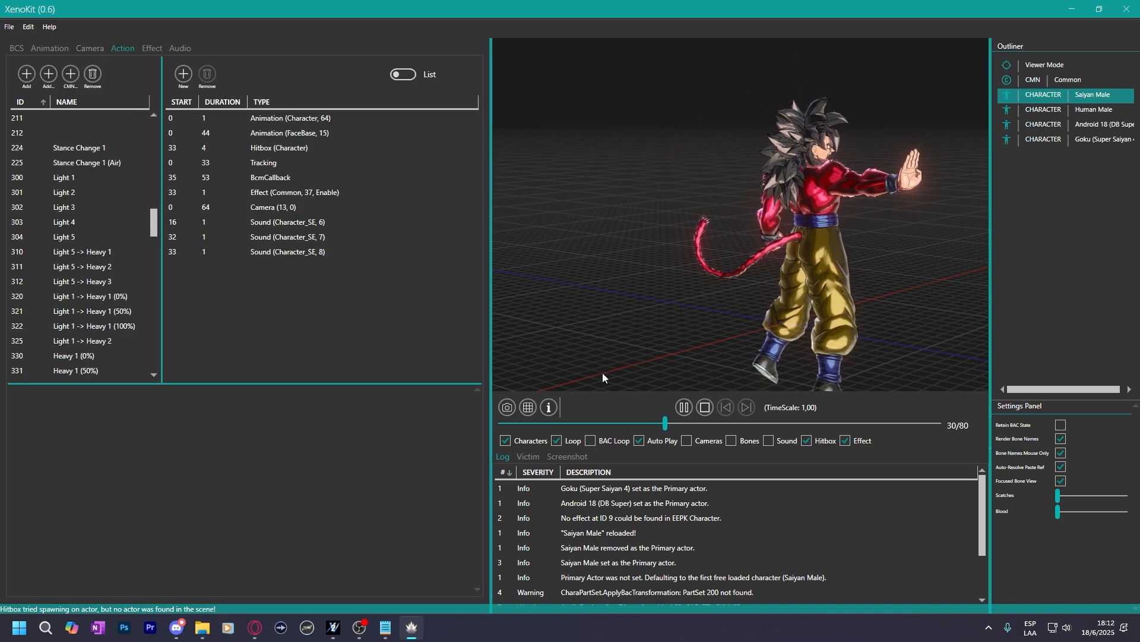
left_click(686, 407)
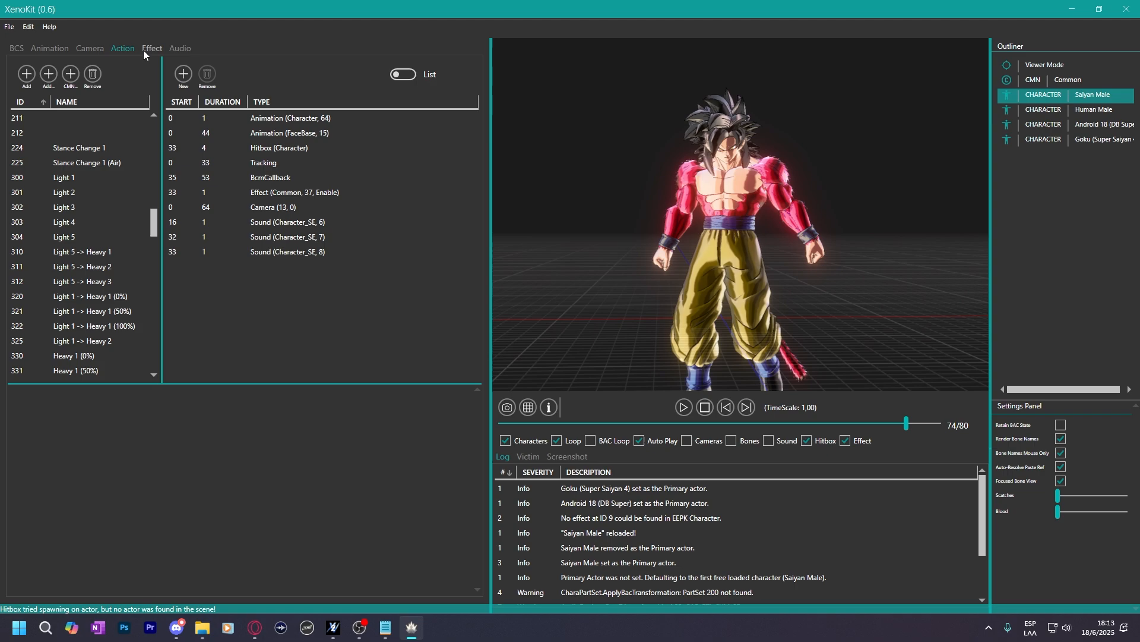
left_click(151, 48)
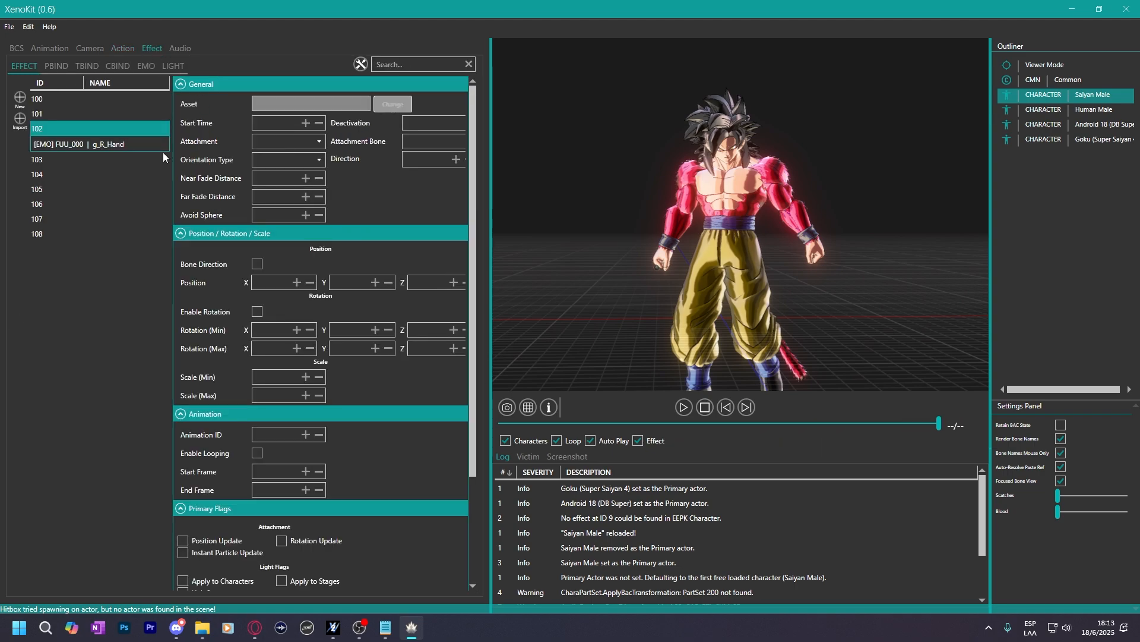
left_click(683, 407)
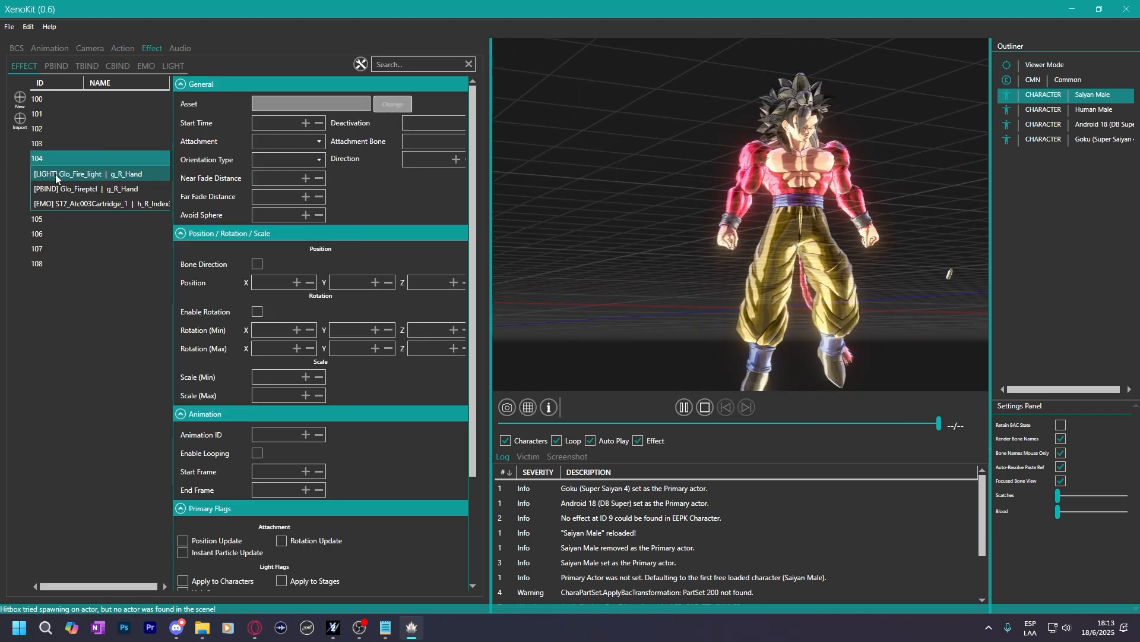
left_click(55, 174)
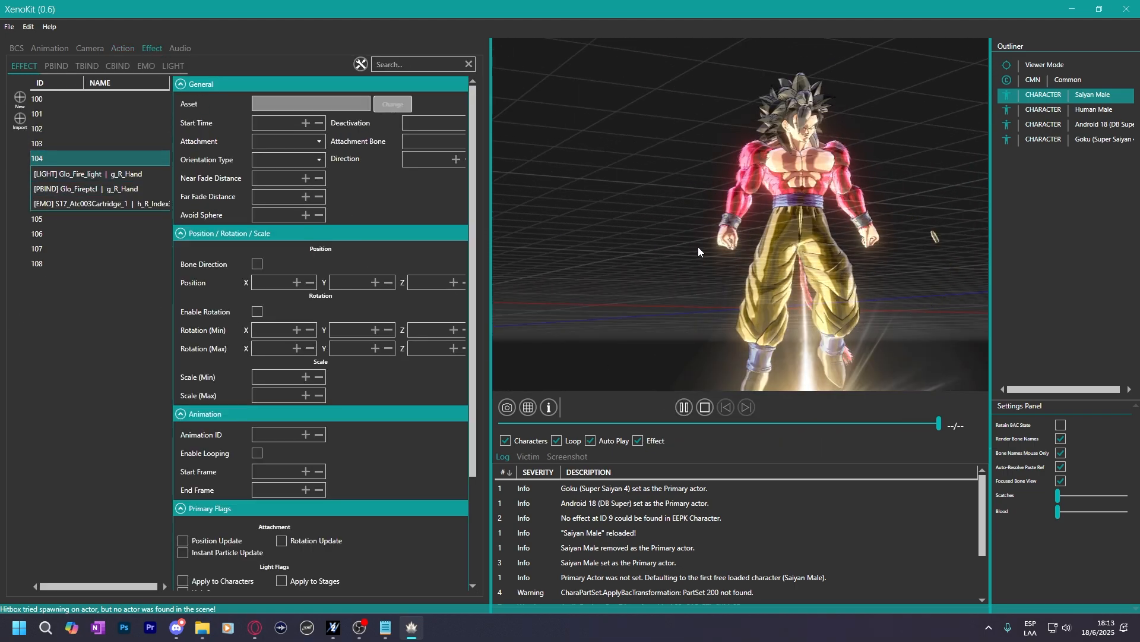
left_click(65, 219)
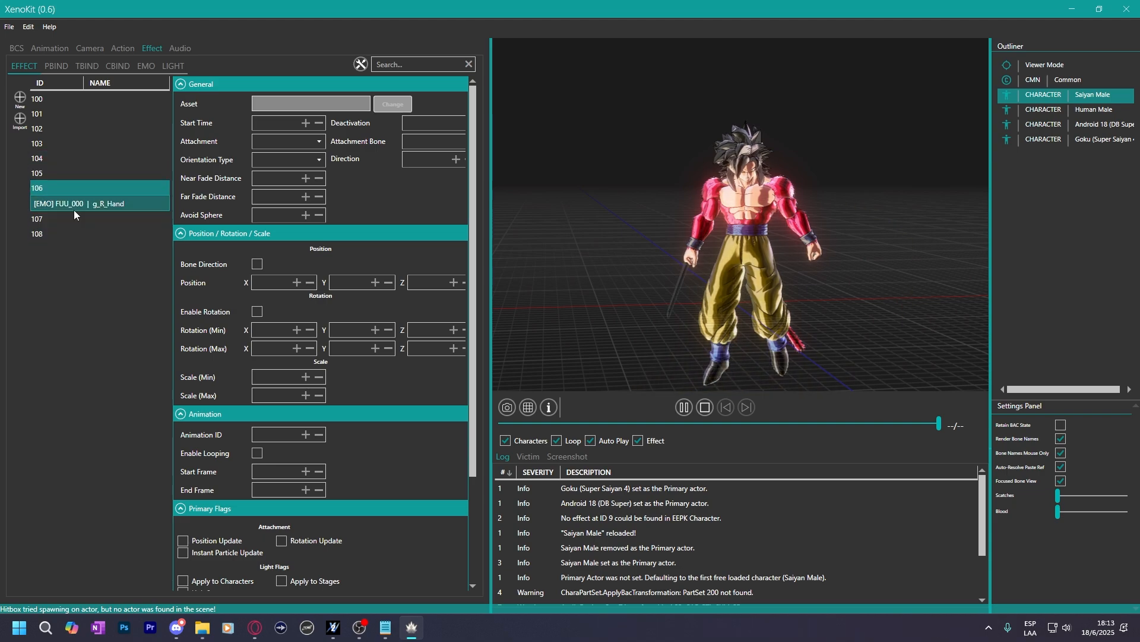
left_click(69, 232)
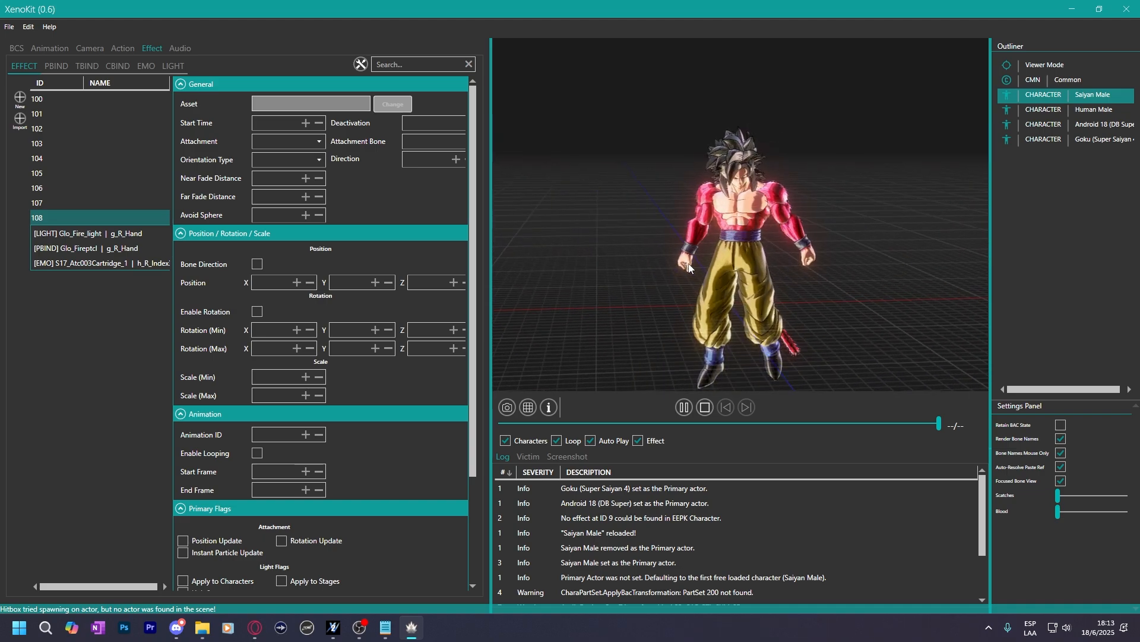
Pause the action preview and load the game character Janemba with ID 88.
left_click(120, 51)
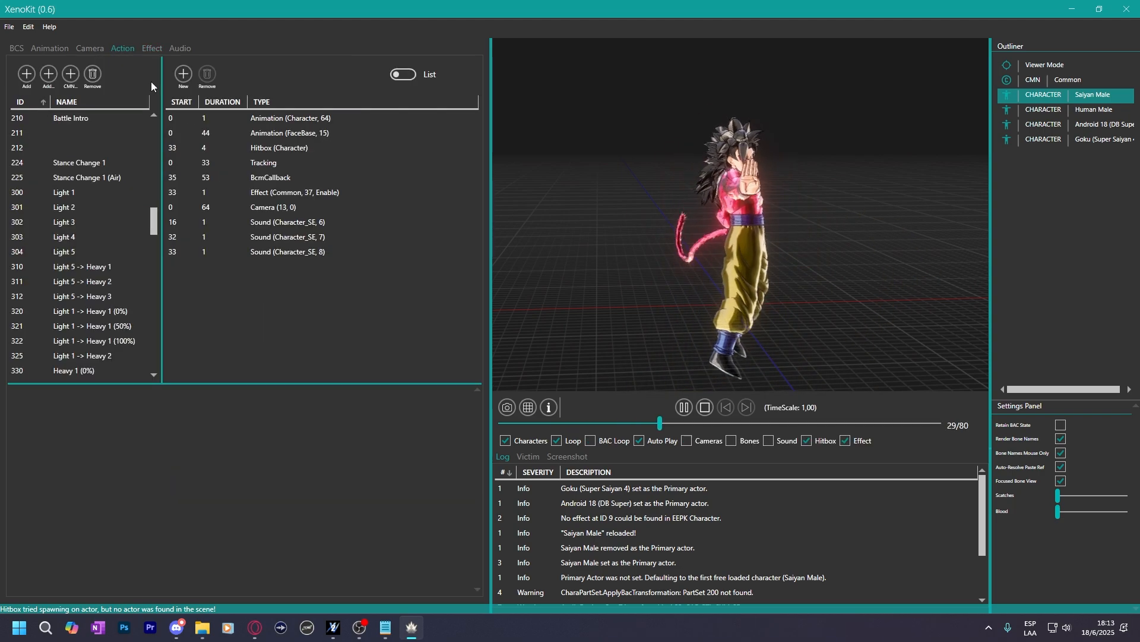
left_click(683, 407)
left_click(10, 28)
mouse_move(23, 39)
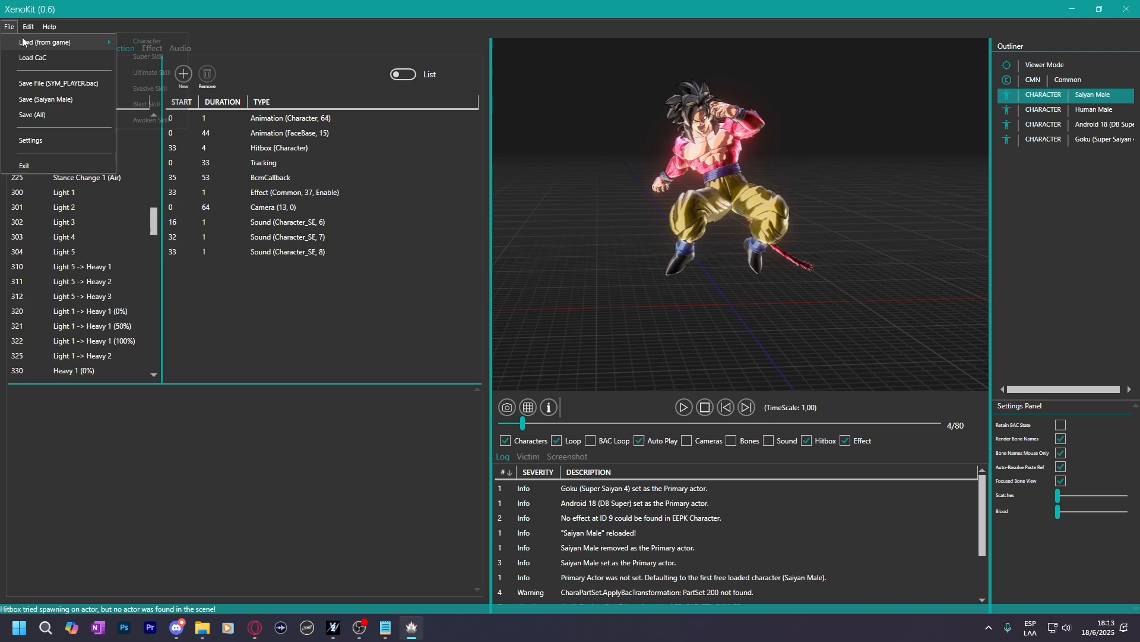
left_click(146, 41)
type("jan")
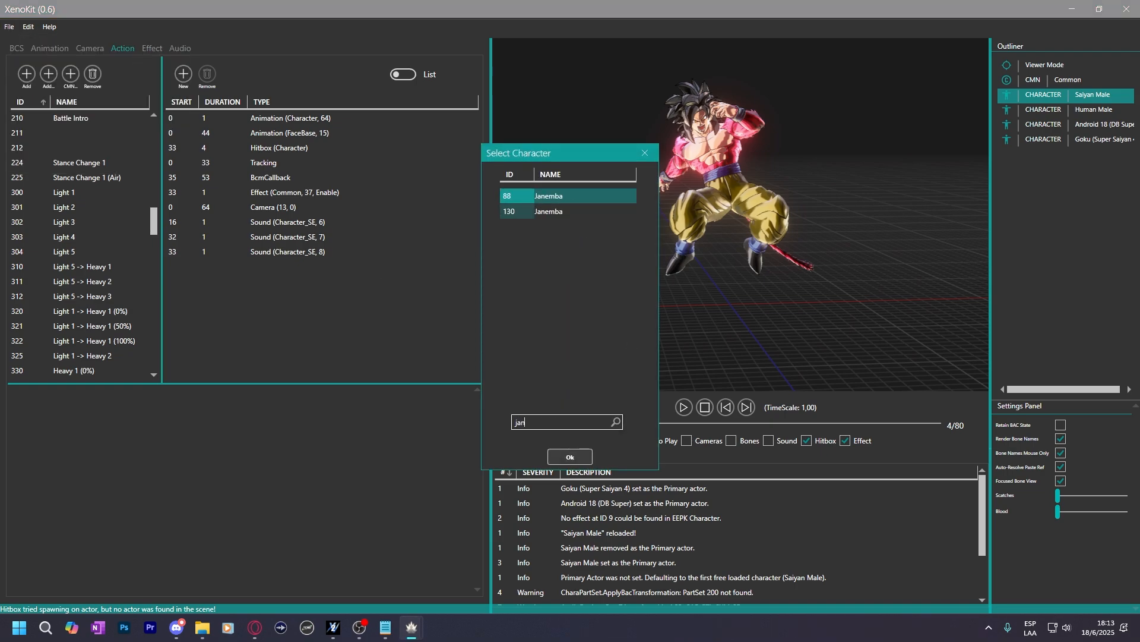
left_click(571, 456)
Select Janemba in the outliner, pause the playback and view the model from the front.
left_click(1060, 154)
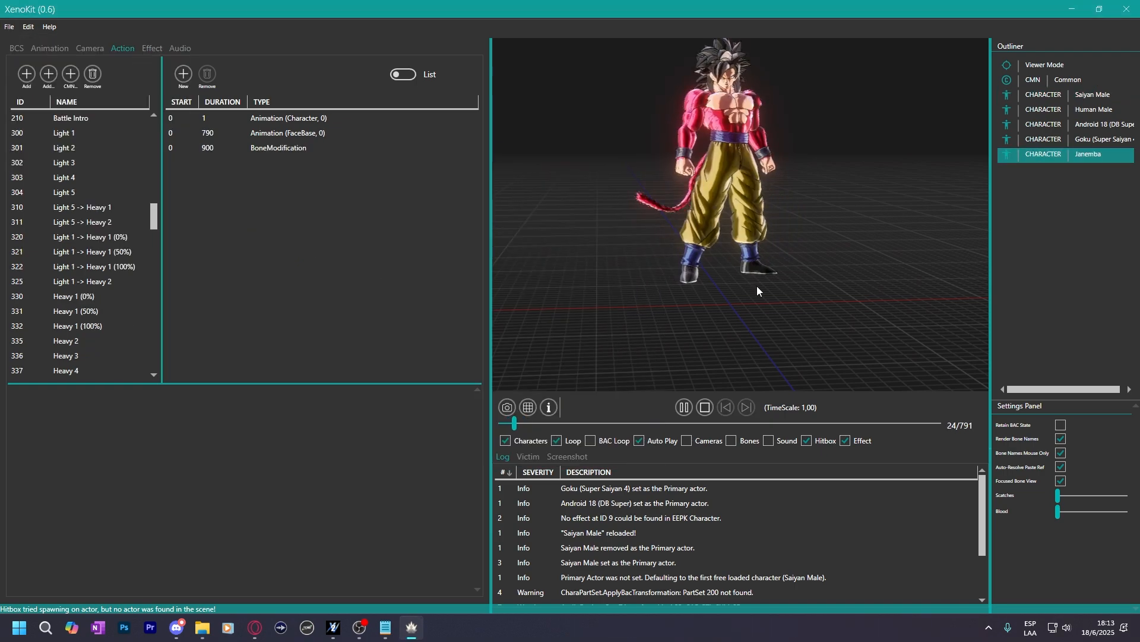
left_click(686, 410)
left_click_drag(671, 351, 818, 279)
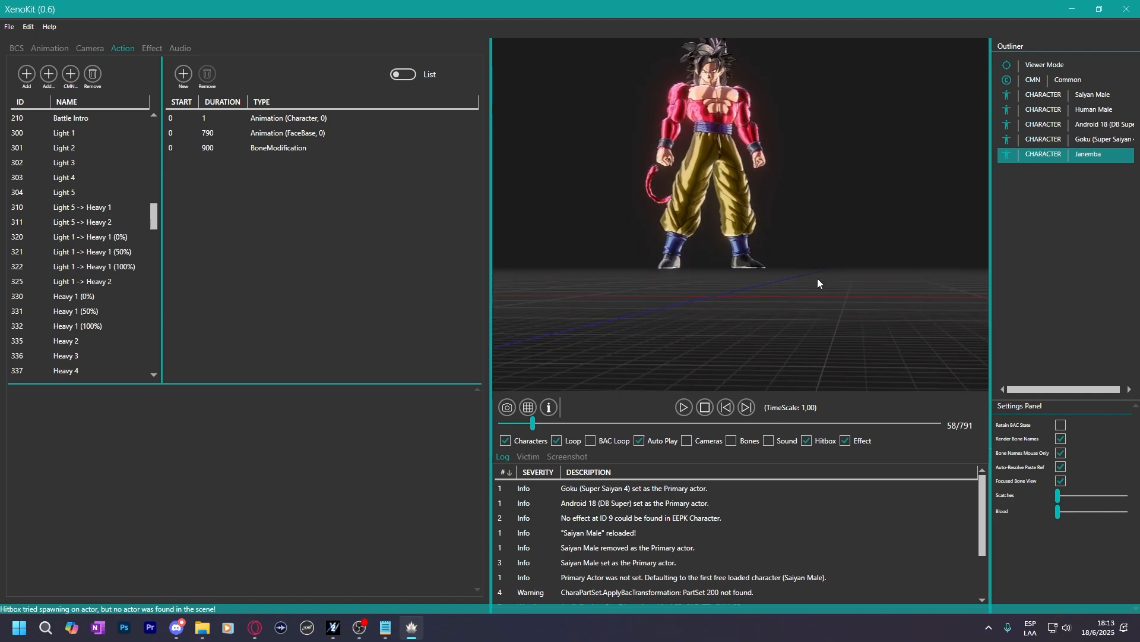
left_click_drag(643, 230, 652, 240)
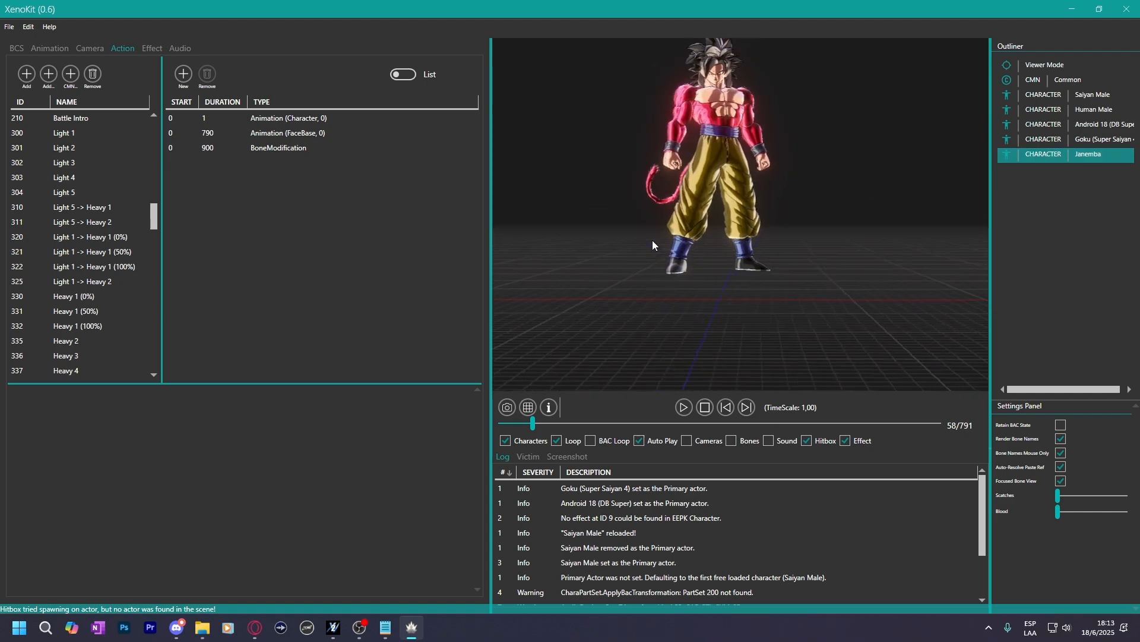
Replace Janemba's first EAN file with SYM.ean from the Janemba data/Chara/SYM folder in Mega movesets resource for SYM-HUM.
right_click(999, 156)
left_click(1028, 263)
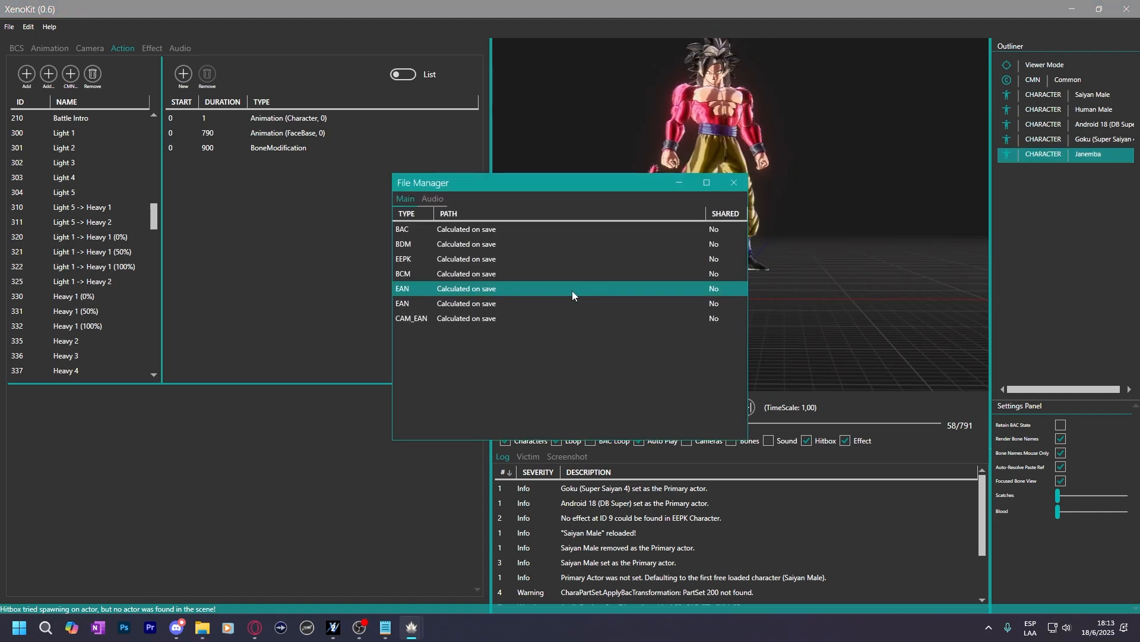
right_click(478, 288)
left_click(557, 309)
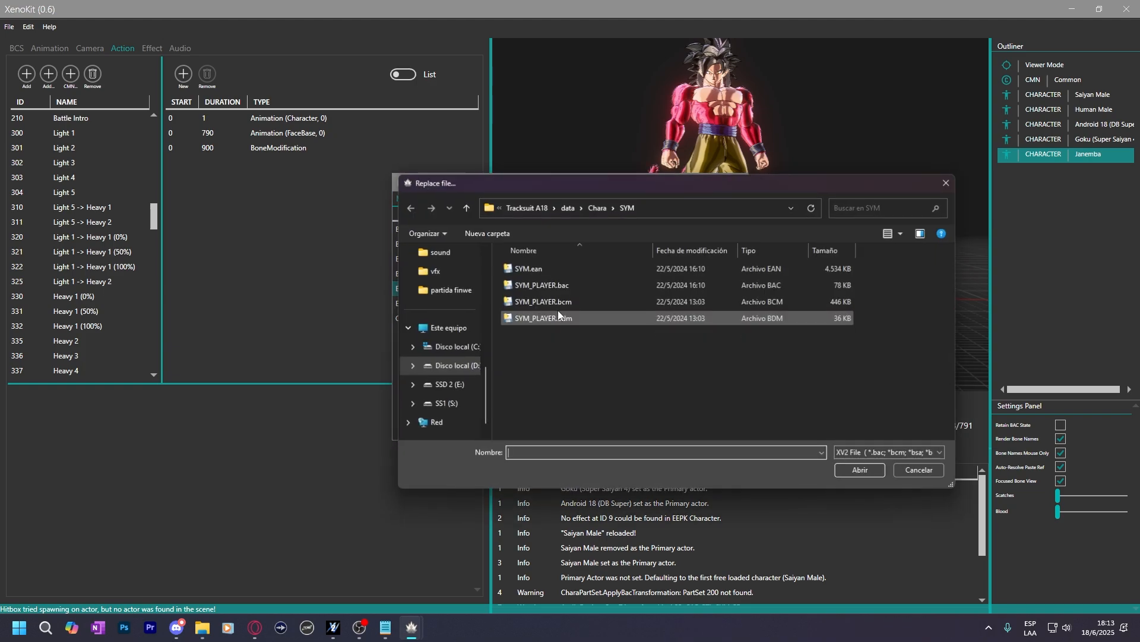
left_click(537, 206)
left_click(562, 210)
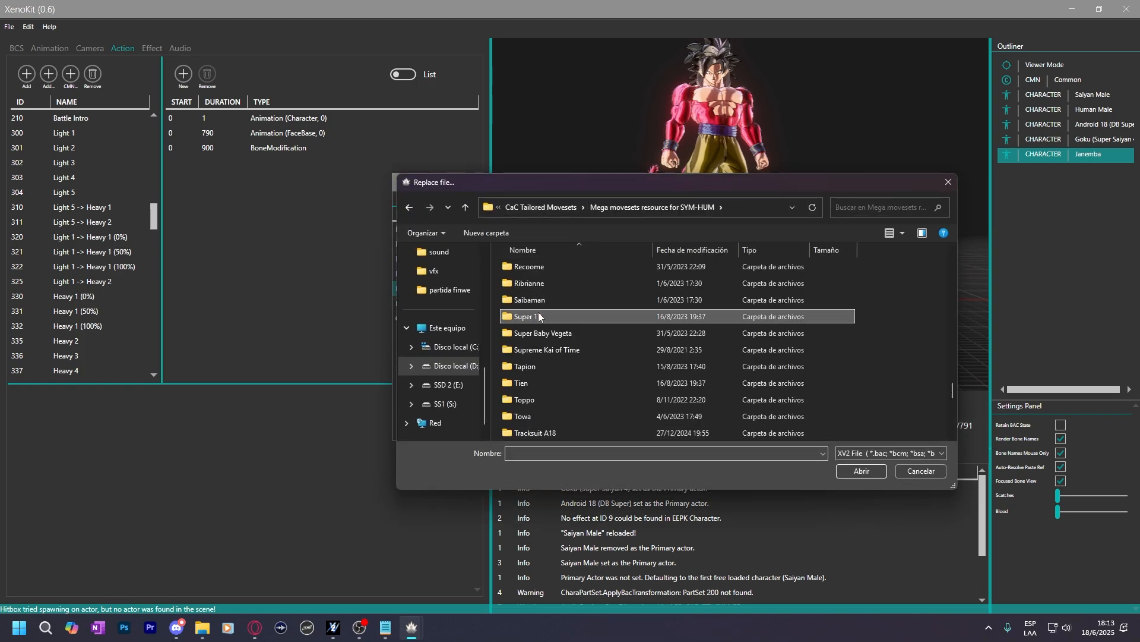
double_click(547, 283)
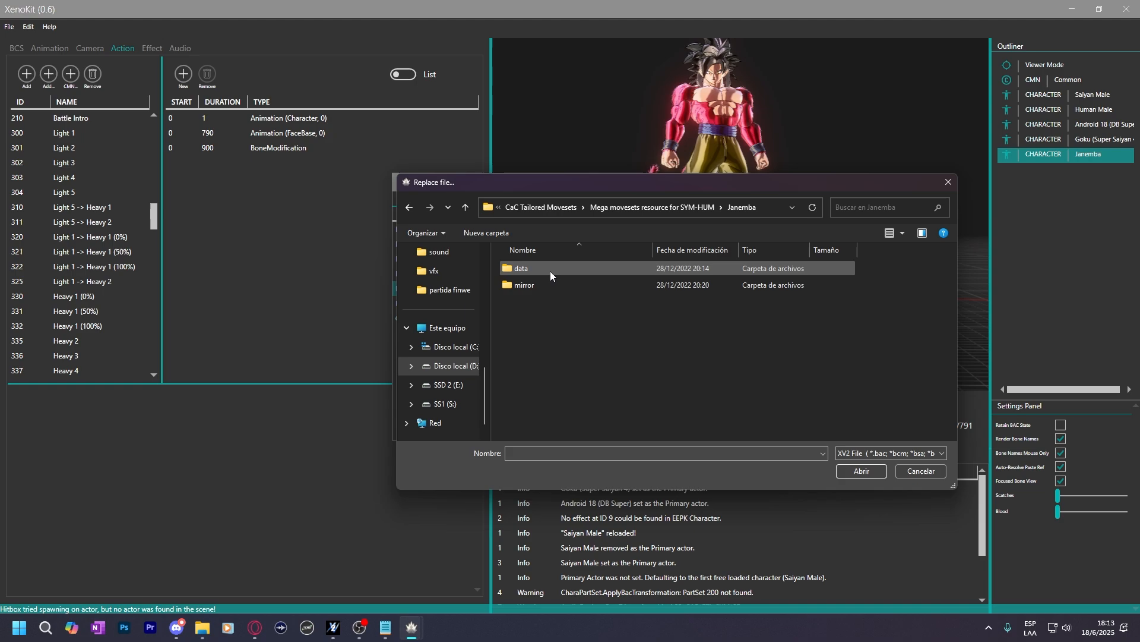
key("BackSpace")
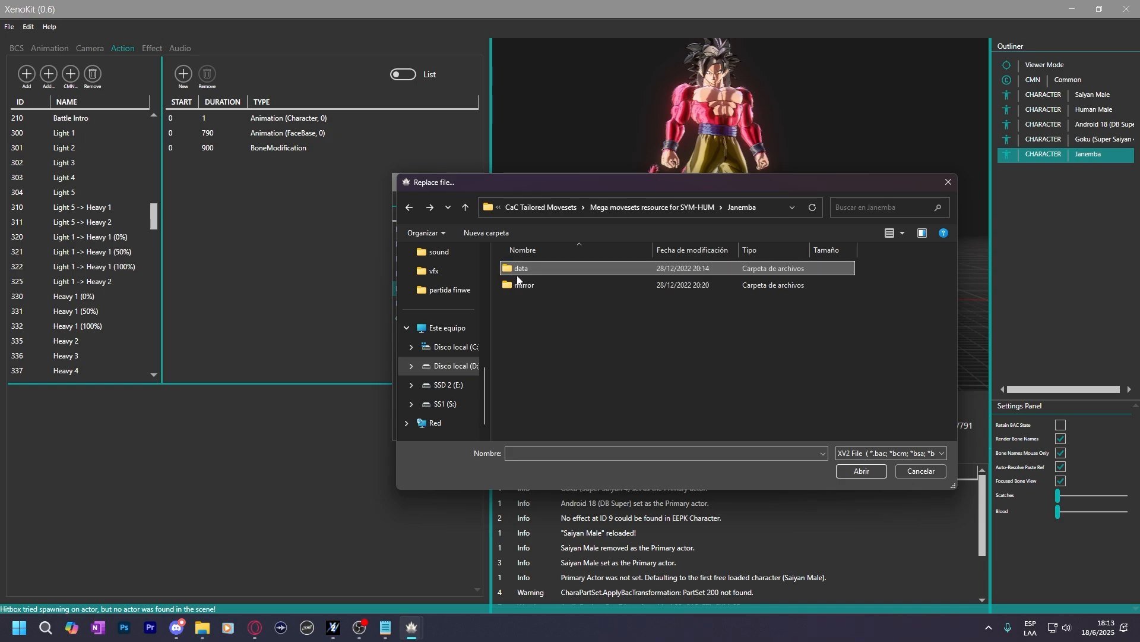
double_click(523, 268)
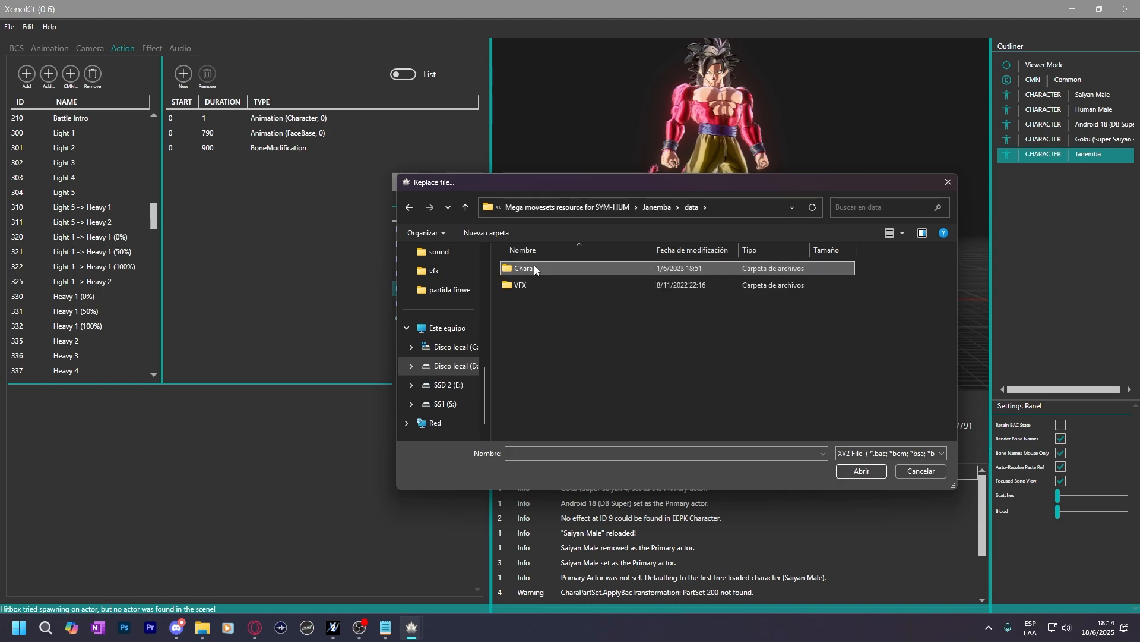
double_click(533, 267)
double_click(538, 268)
left_click(531, 283)
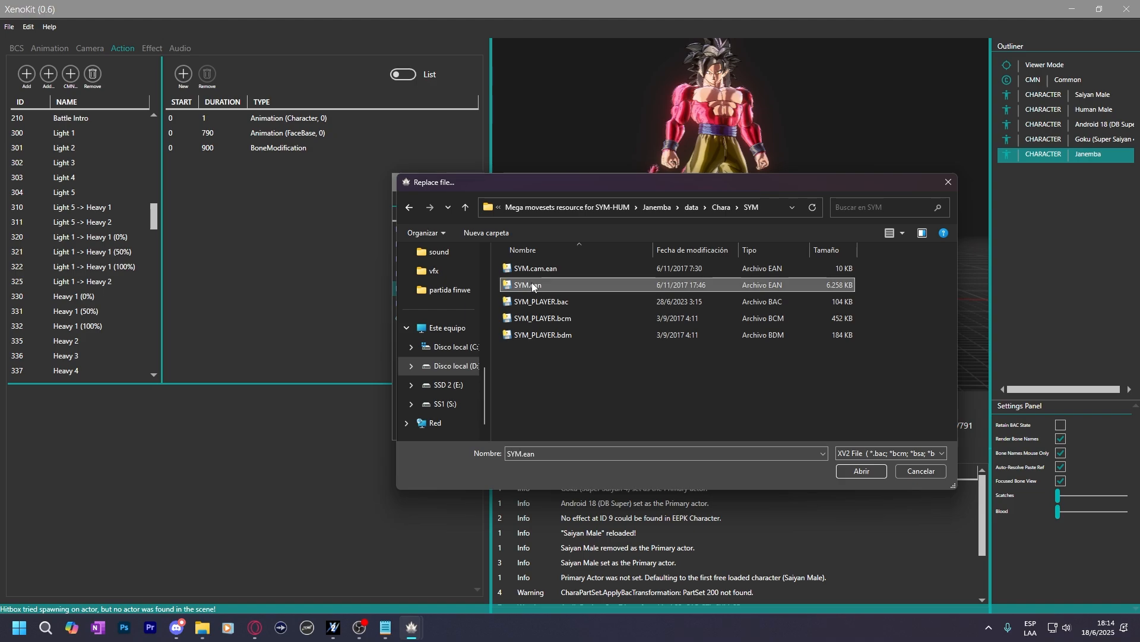
double_click(533, 287)
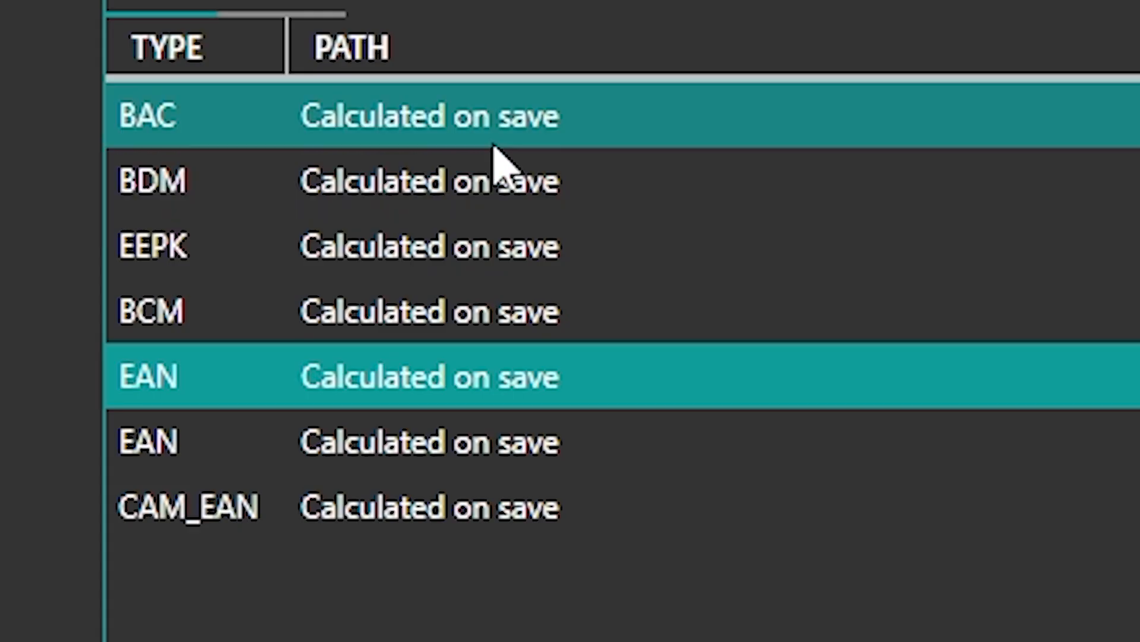
Replace Janemba's BAC file with SYM_PLAYER.bac from the same SYM folder and reselect Janemba to refresh the action list.
left_click(468, 233)
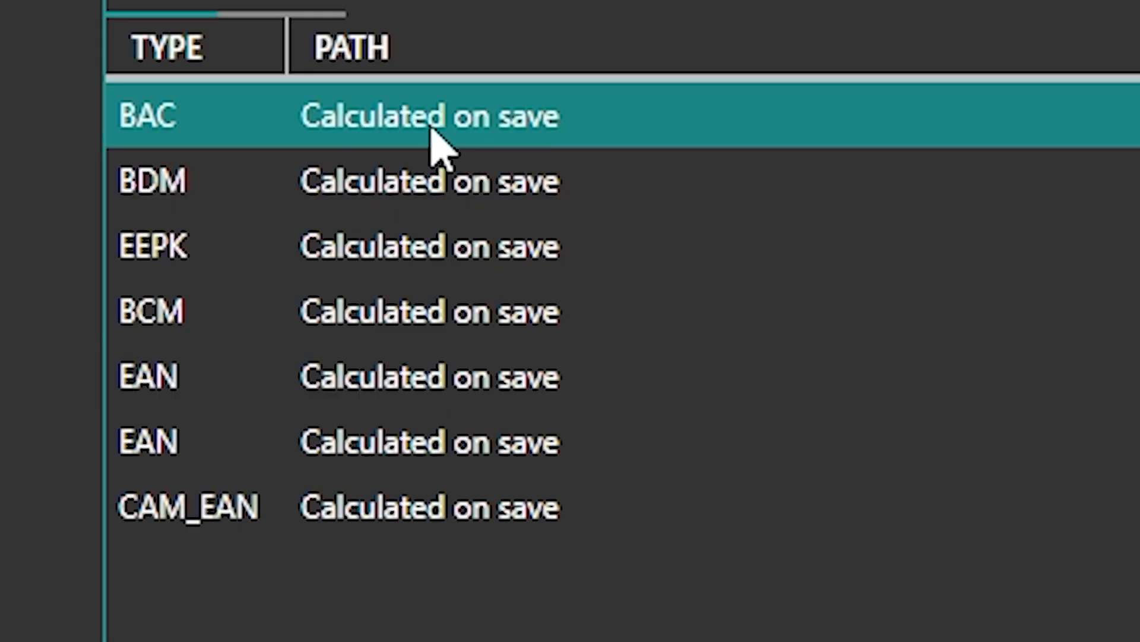
right_click(427, 146)
left_click(558, 234)
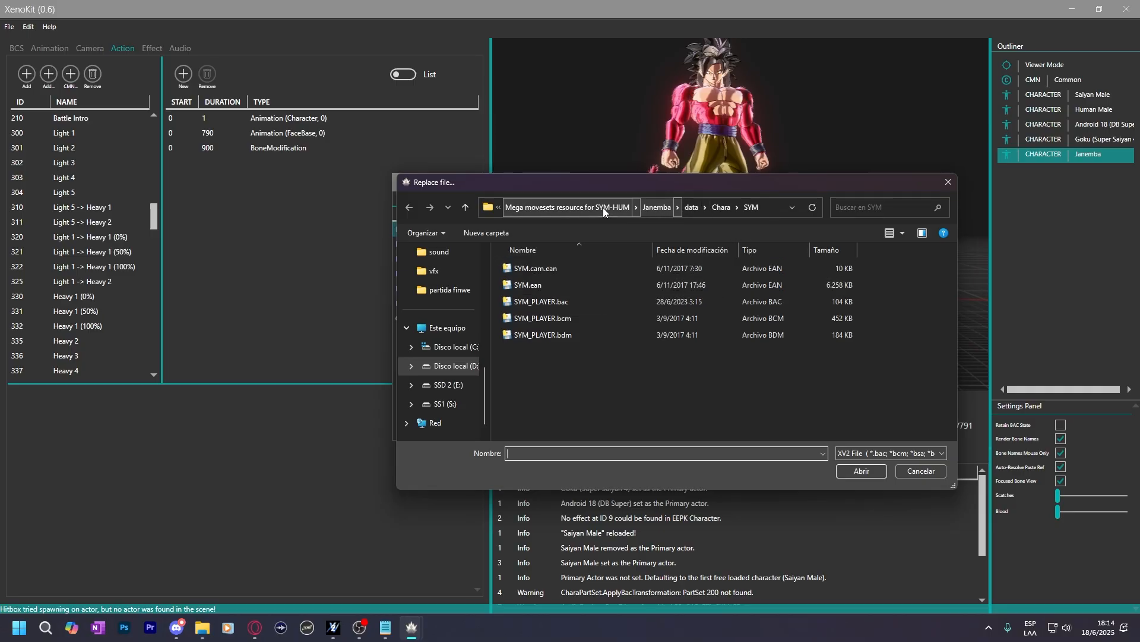
double_click(554, 300)
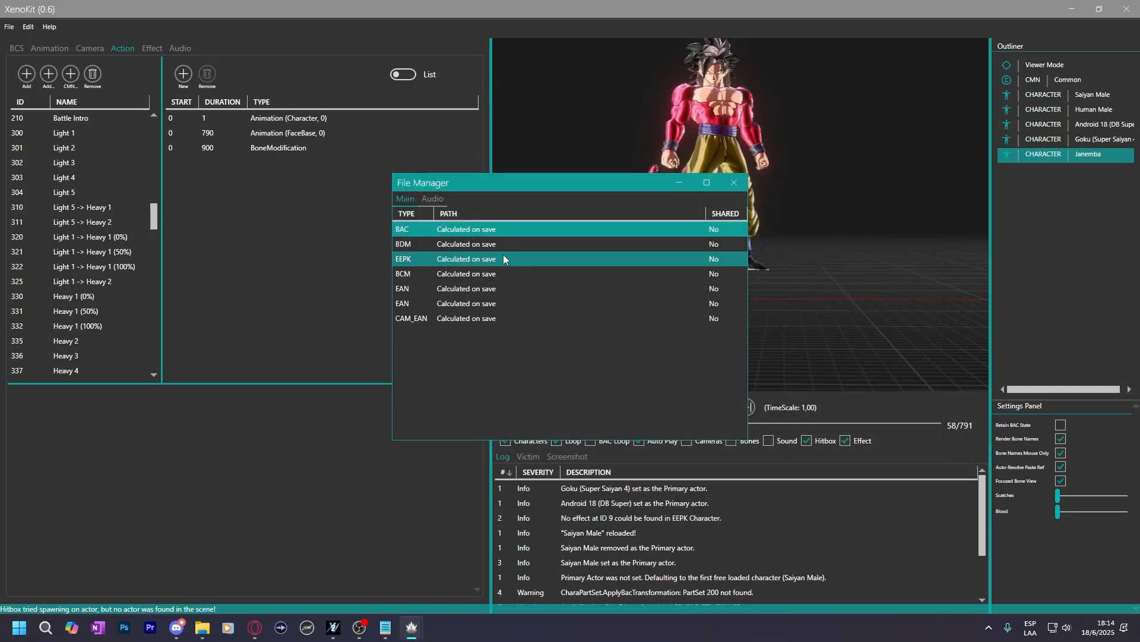
left_click(732, 183)
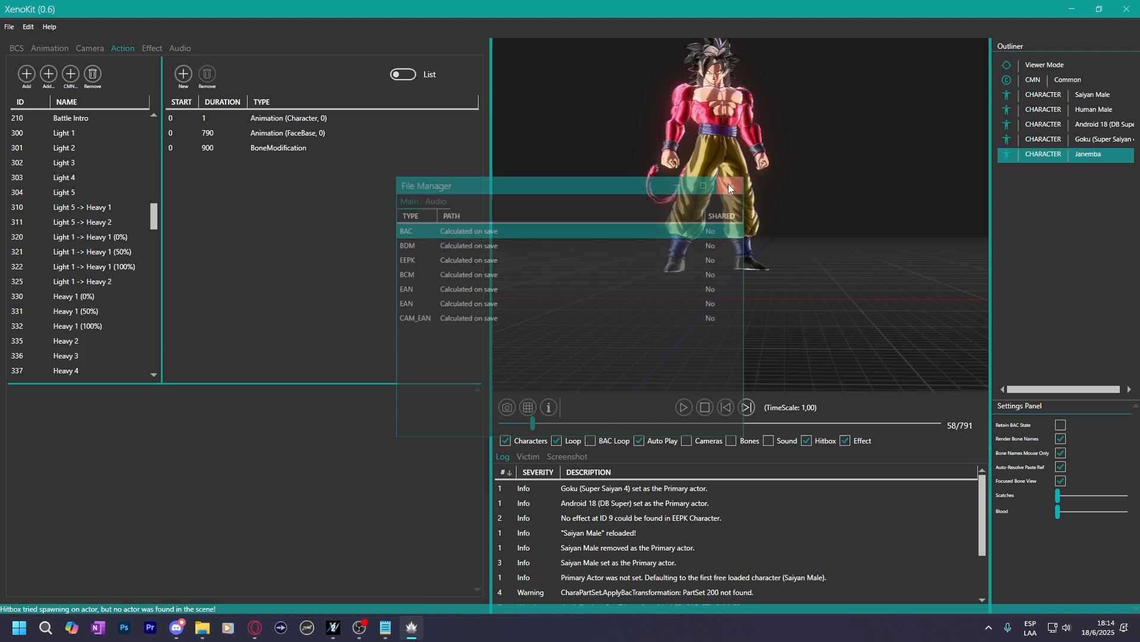
left_click(1075, 142)
left_click(1074, 154)
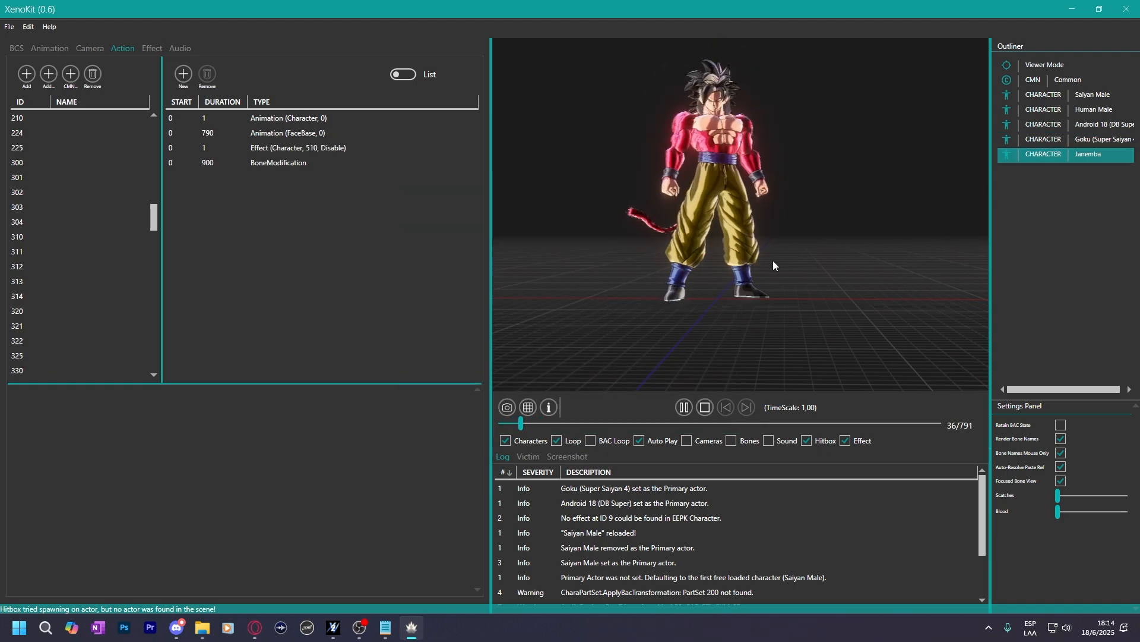
Preview Janemba's actions 310 and 302, and check action 302's effect 510 entries against the effect list.
left_click(83, 235)
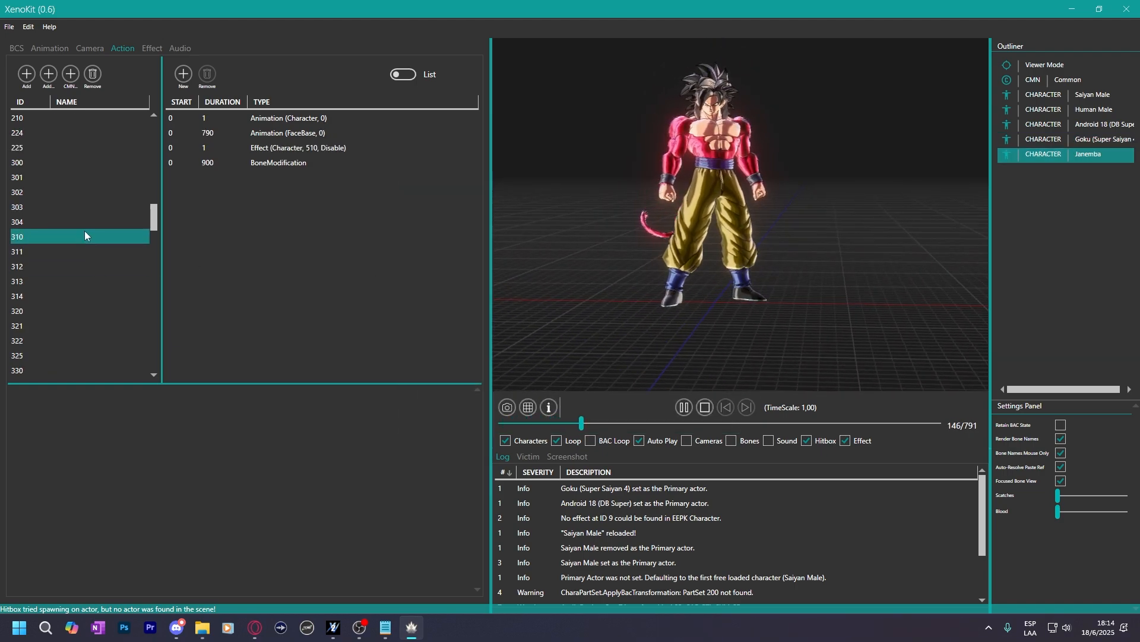
left_click(49, 240)
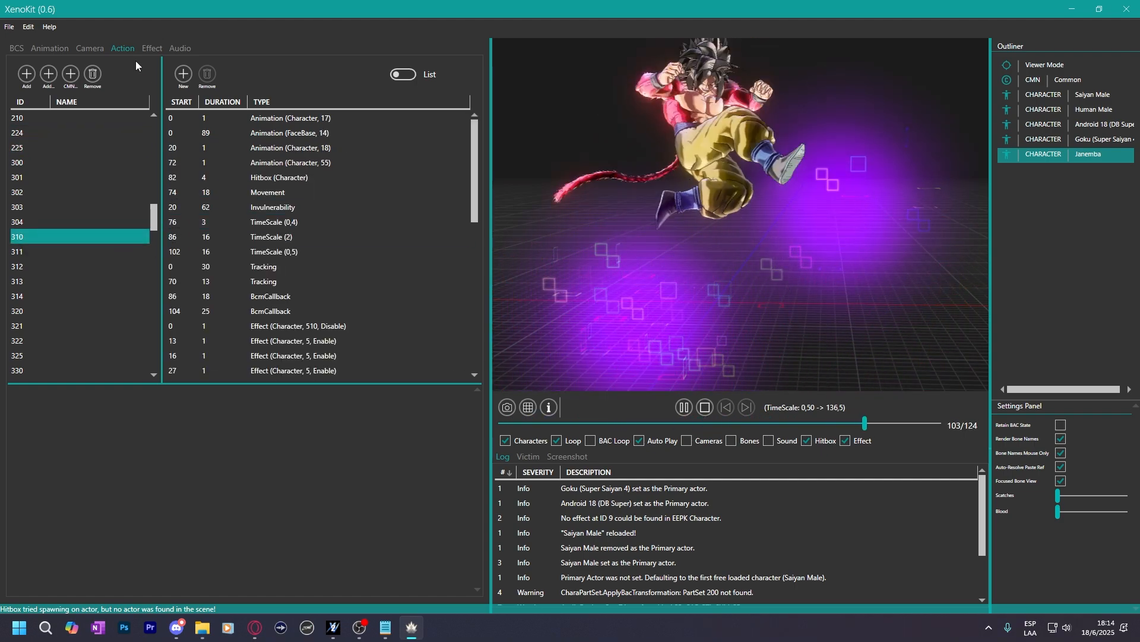
left_click(56, 197)
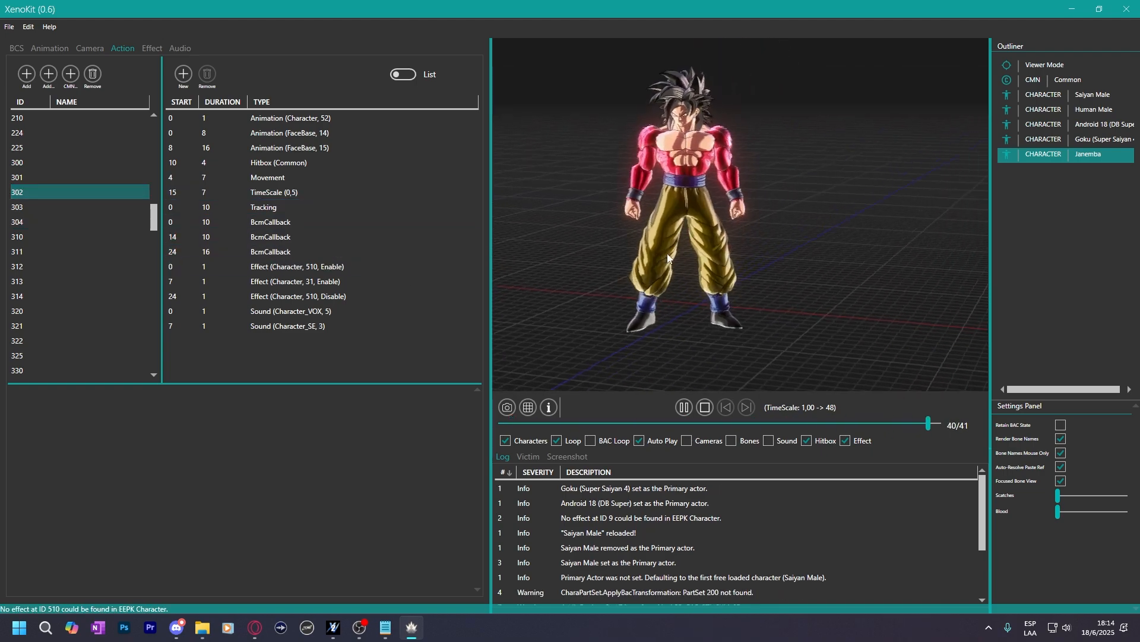
left_click(358, 296)
left_click(313, 269, "ctrl")
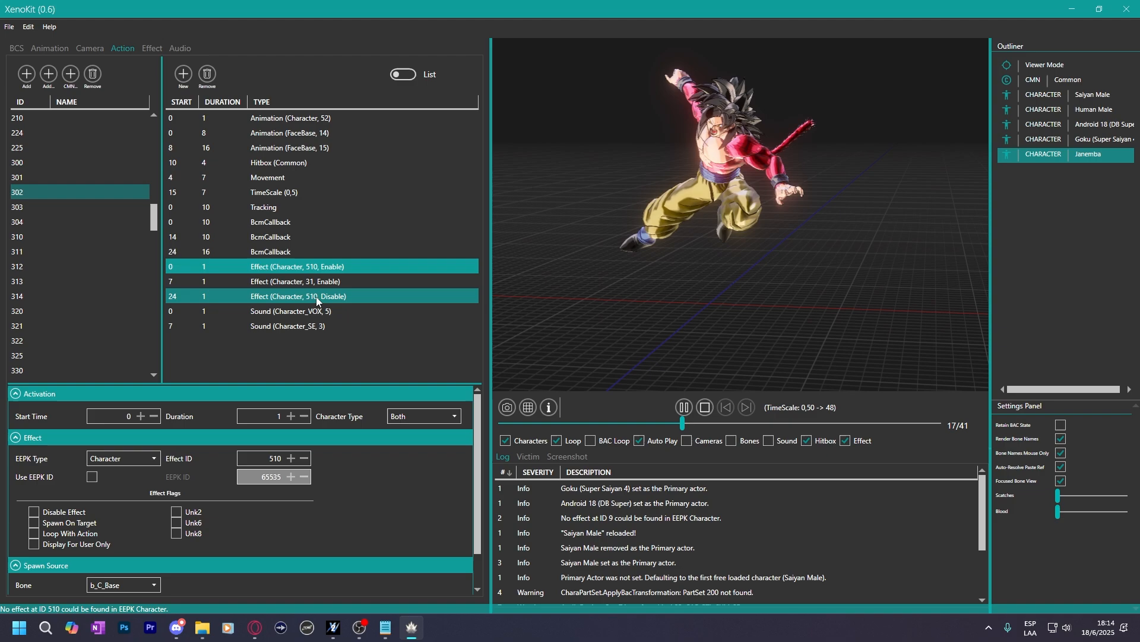
left_click(147, 50)
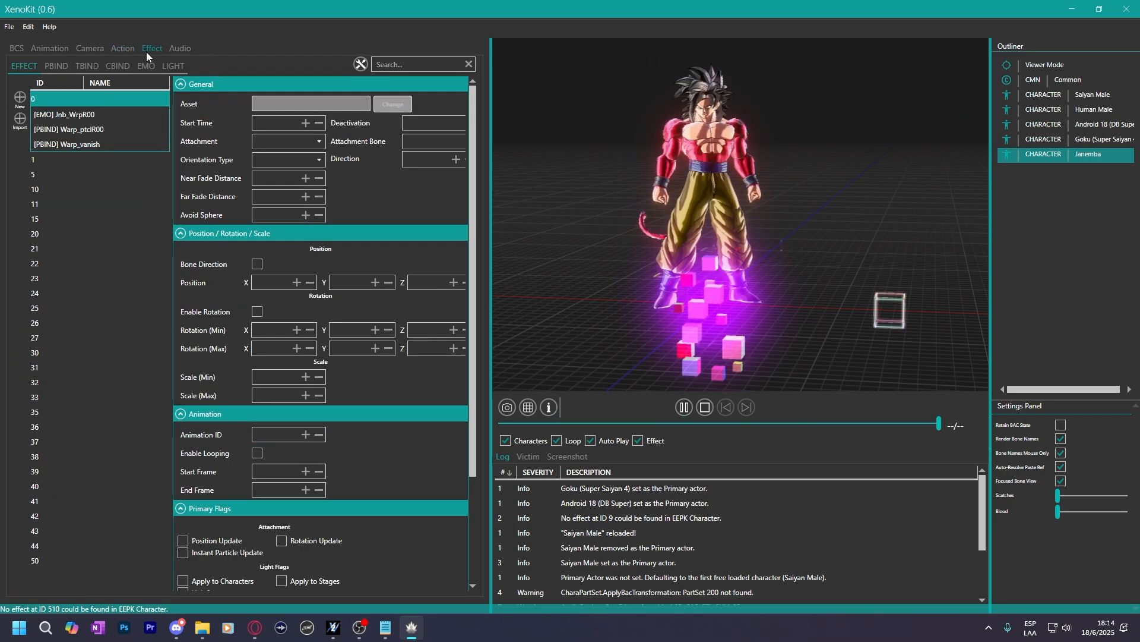
Try to replace Janemba's EEPK file with the one in the moveset's data/VFX/chara/HUM folder.
right_click(1065, 158)
left_click(1026, 267)
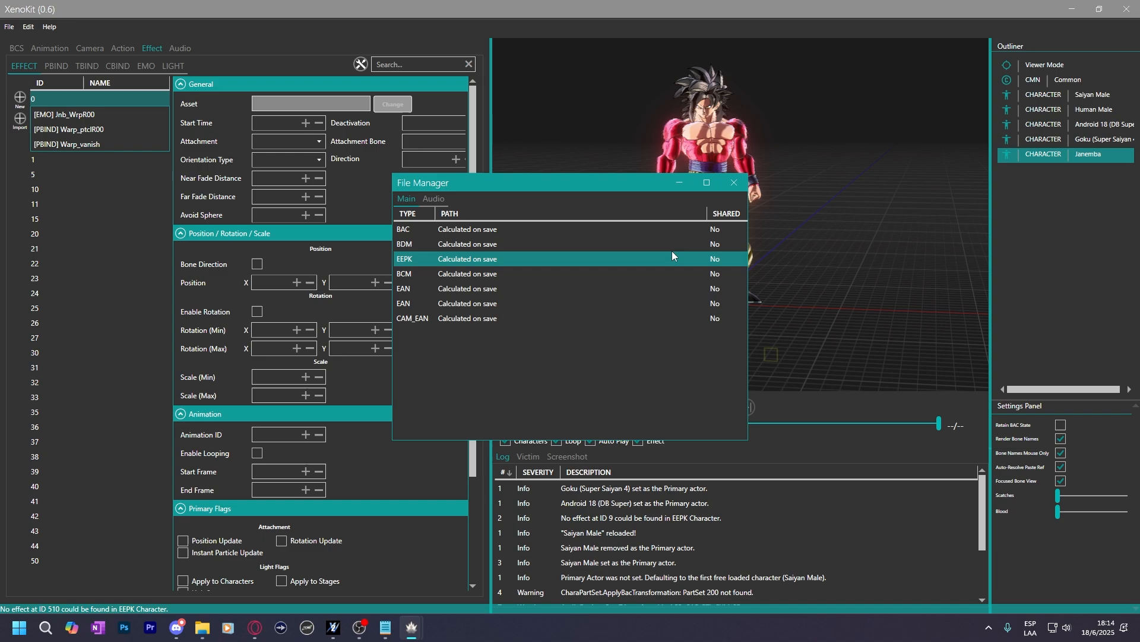
right_click(450, 260)
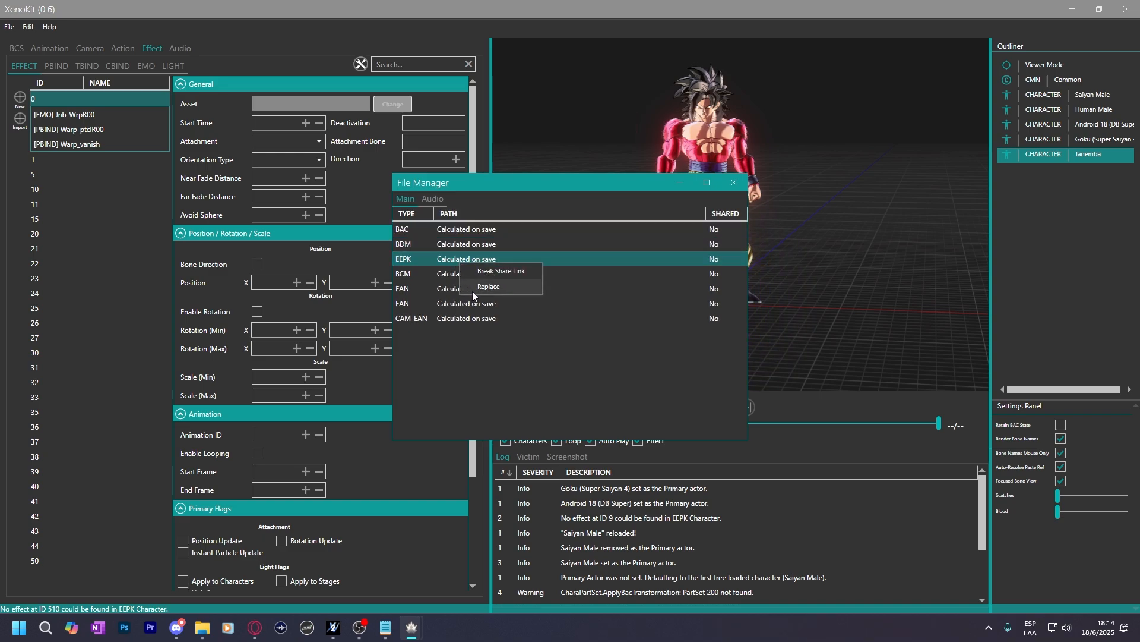
left_click(472, 288)
left_click(693, 212)
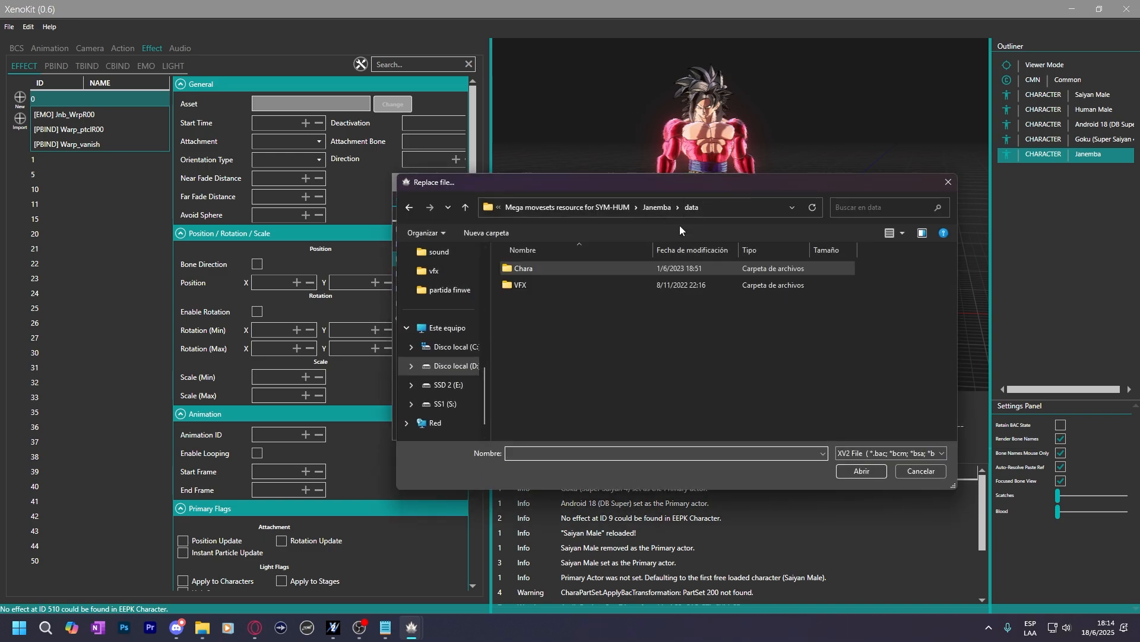
double_click(543, 287)
double_click(534, 275)
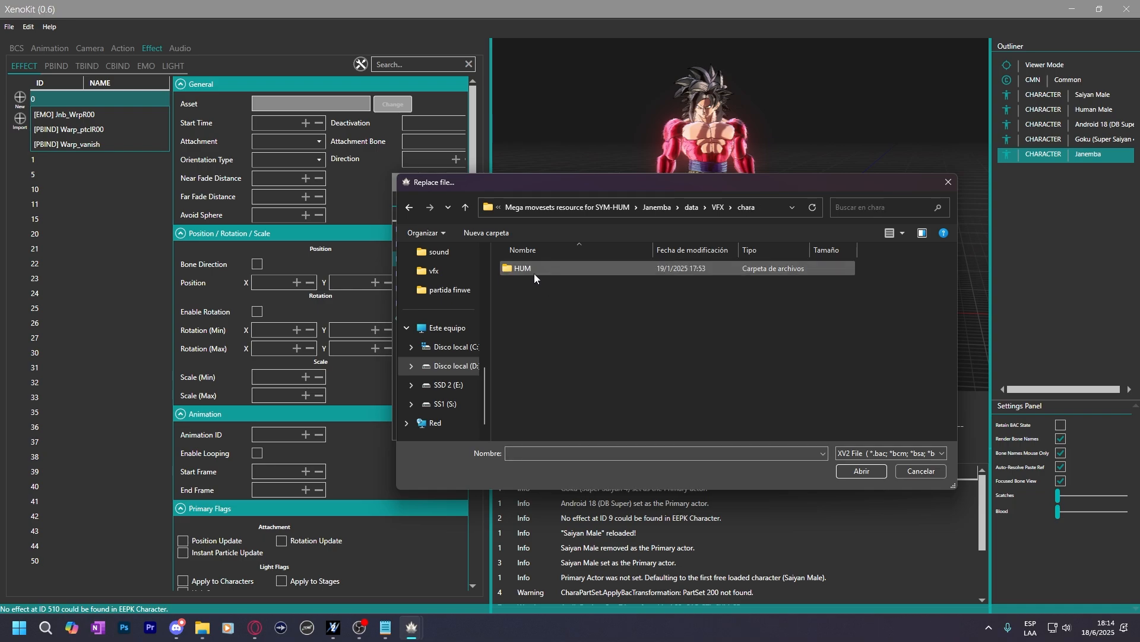
double_click(534, 274)
double_click(534, 268)
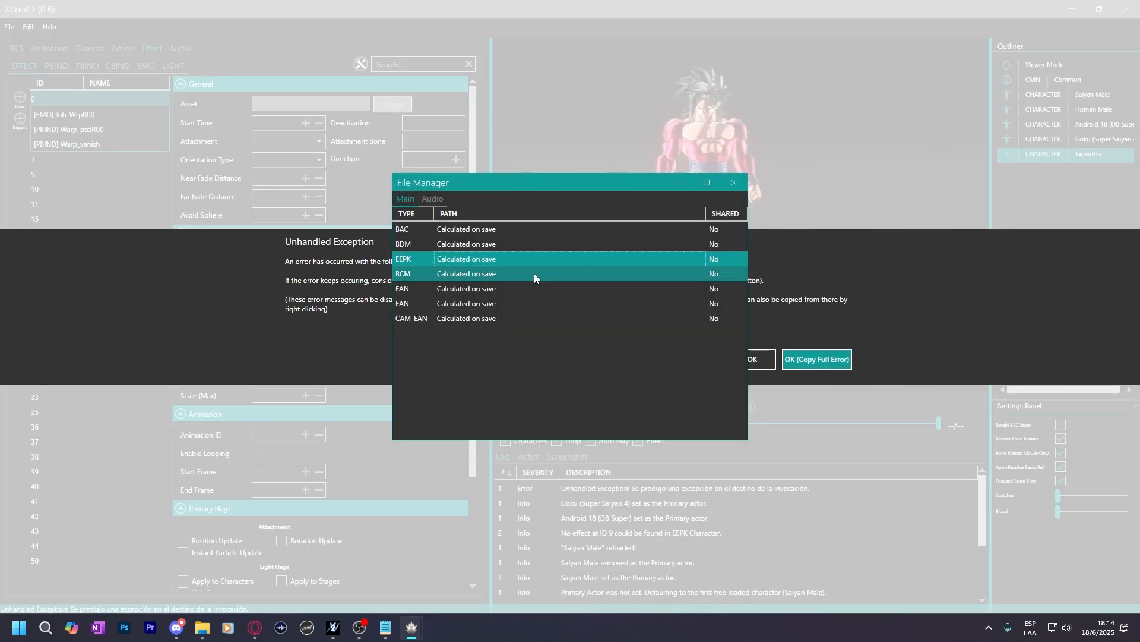
left_click(734, 184)
left_click(747, 359)
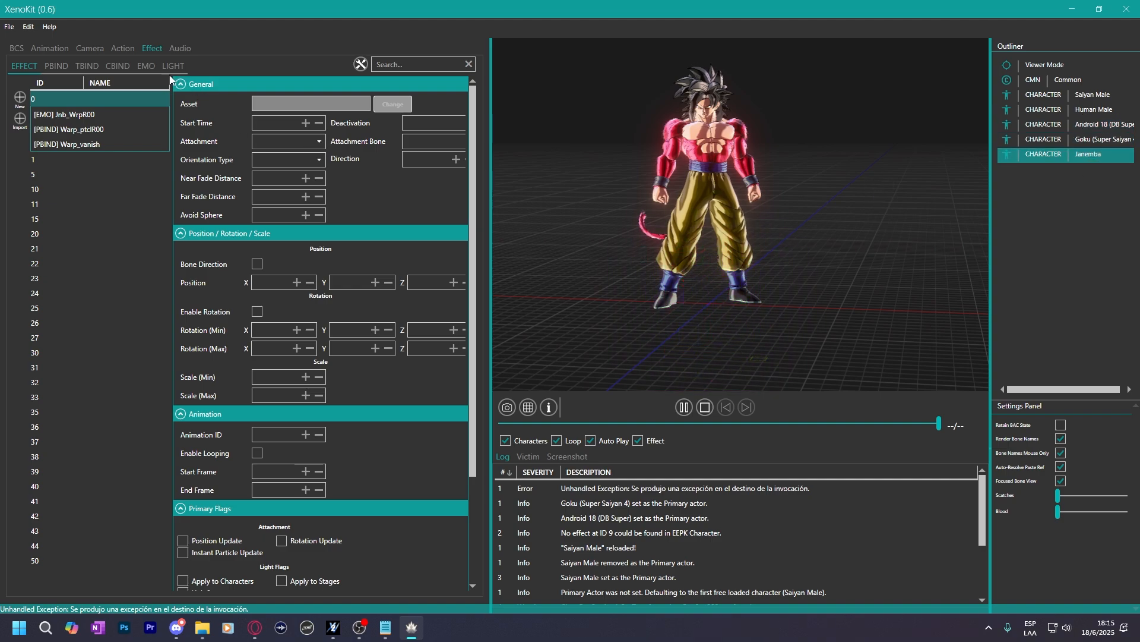
Examine the enable and disable entries for effect 510 in action 302 and compare them with Janemba's effects.
left_click(122, 45)
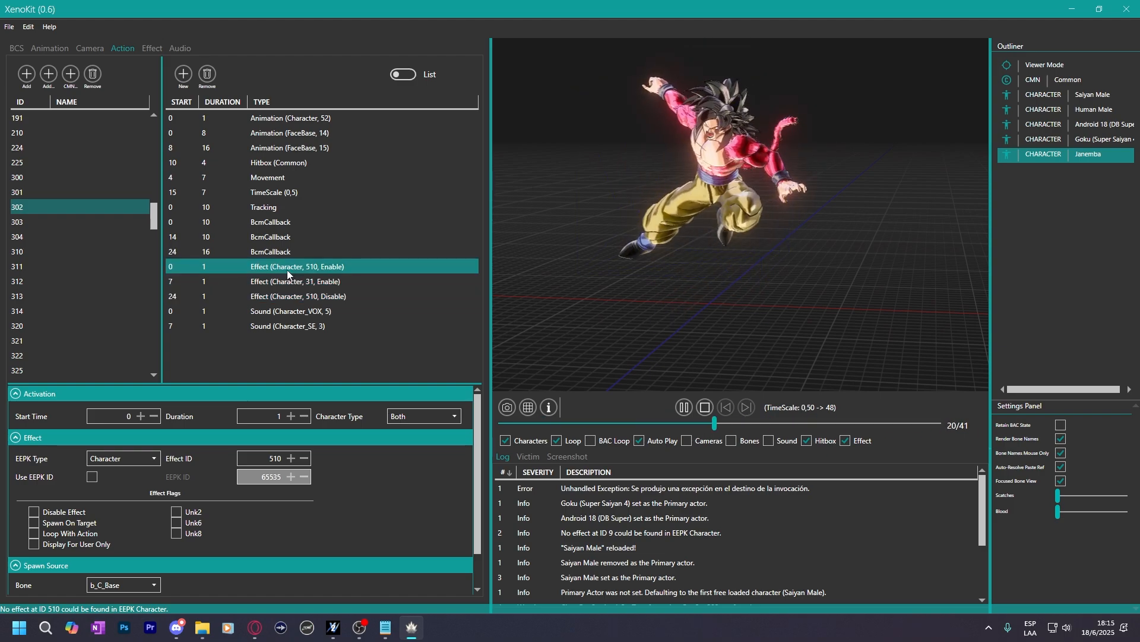
left_click(292, 296)
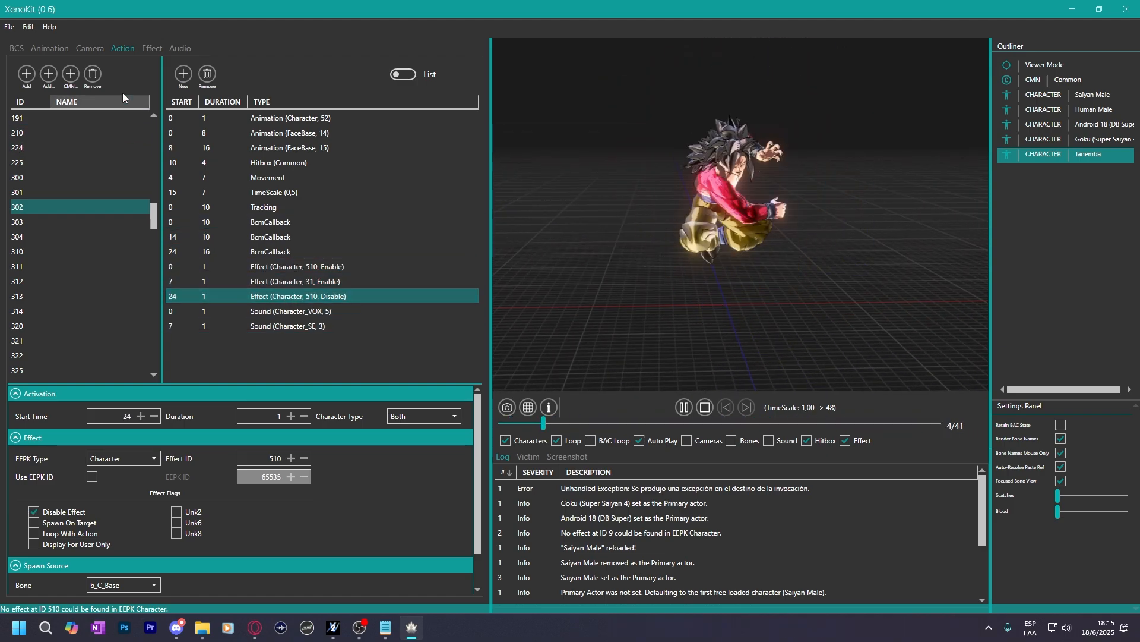
left_click(151, 48)
left_click(122, 50)
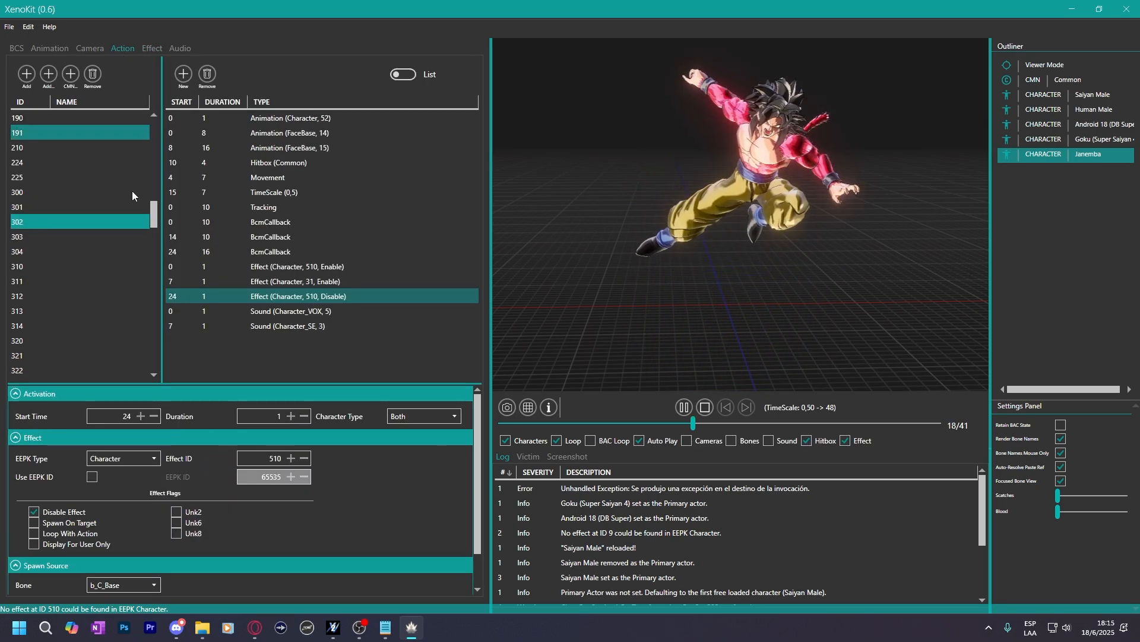
Preview action 303, inspect its effect 510 entries and look for that ID among Janemba's effects.
left_click(83, 240)
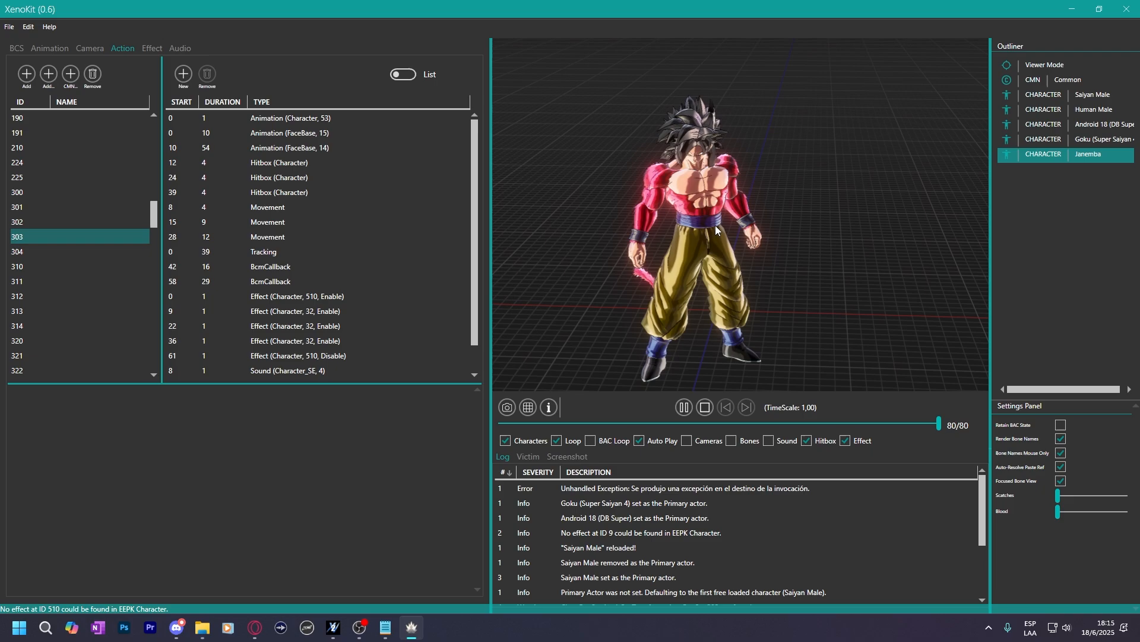
left_click(340, 298)
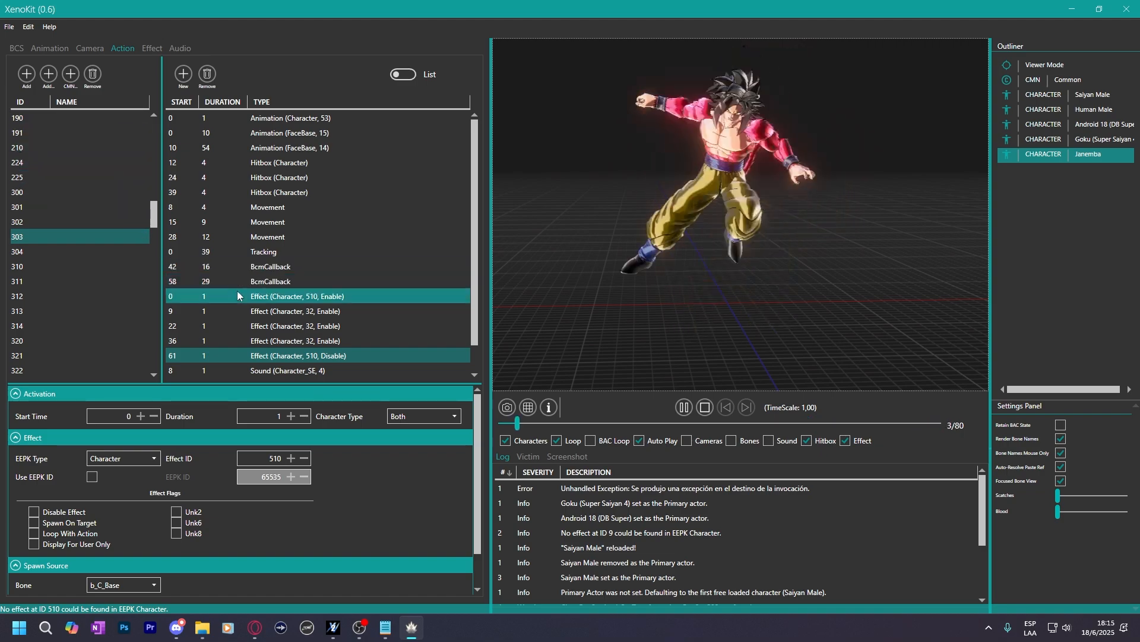
left_click(152, 49)
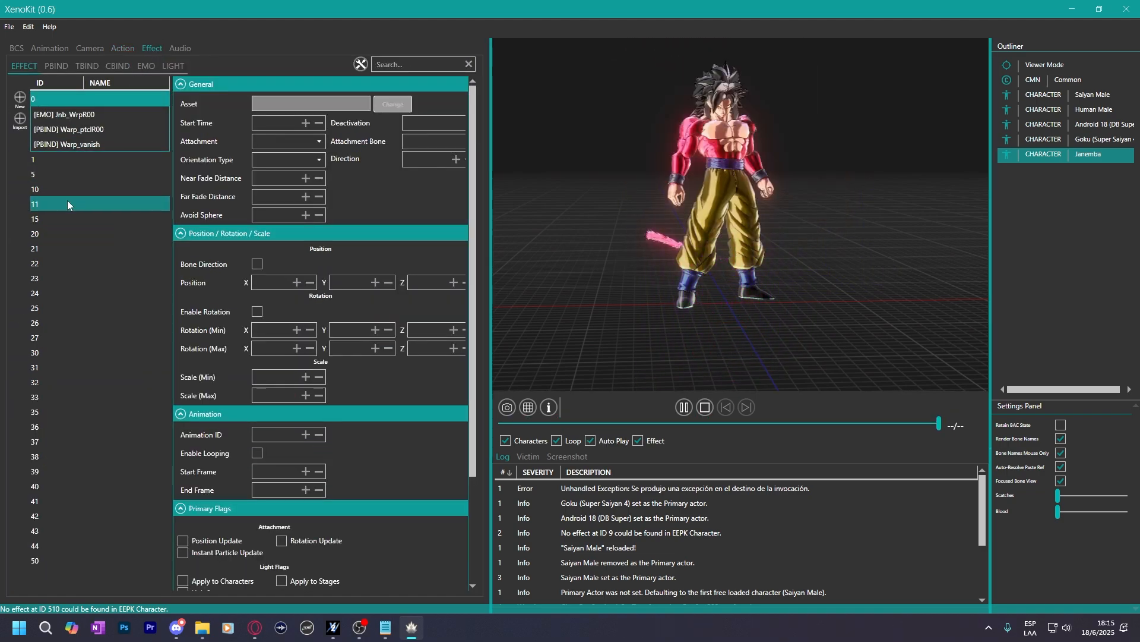
left_click(121, 49)
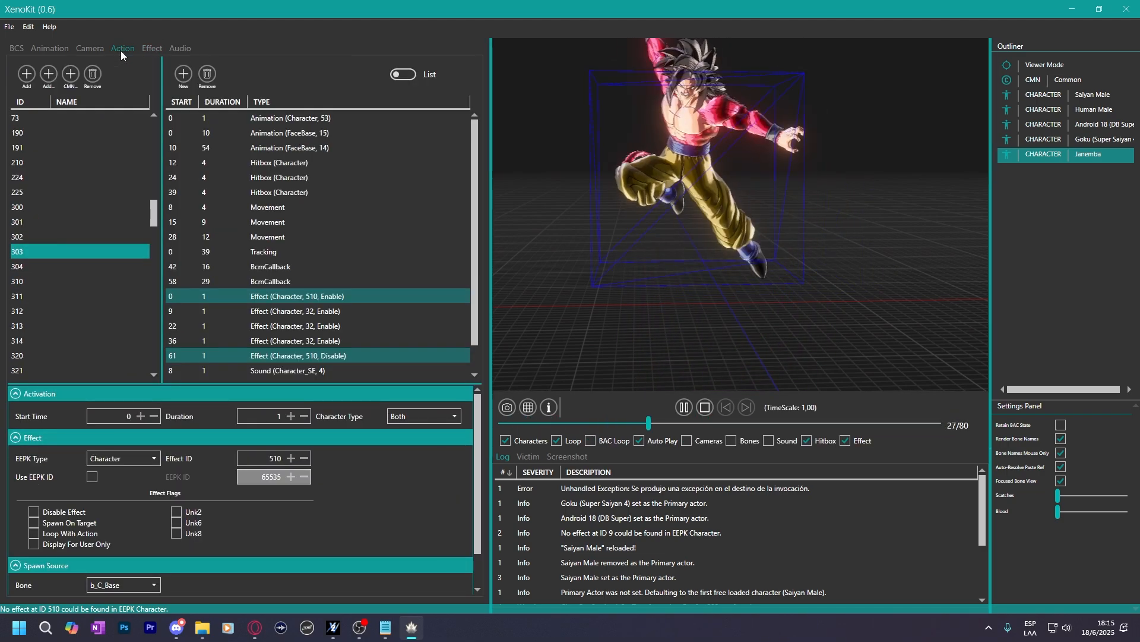
left_click(145, 47)
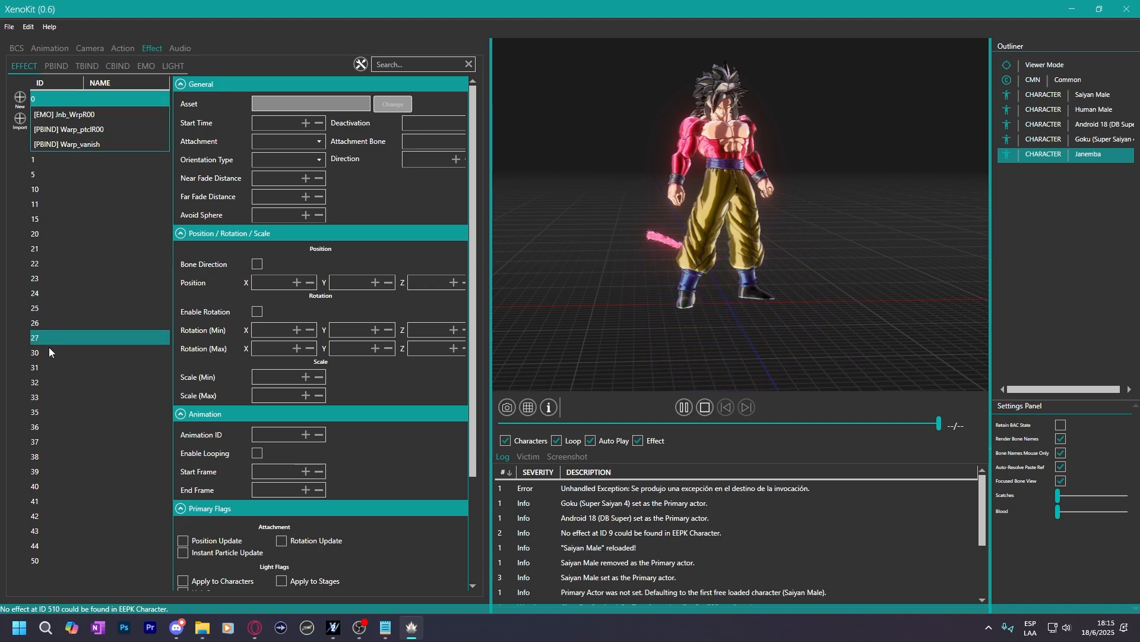
Preview Janemba's effect 32 and check it against the effect entries used by action 303.
left_click(53, 381)
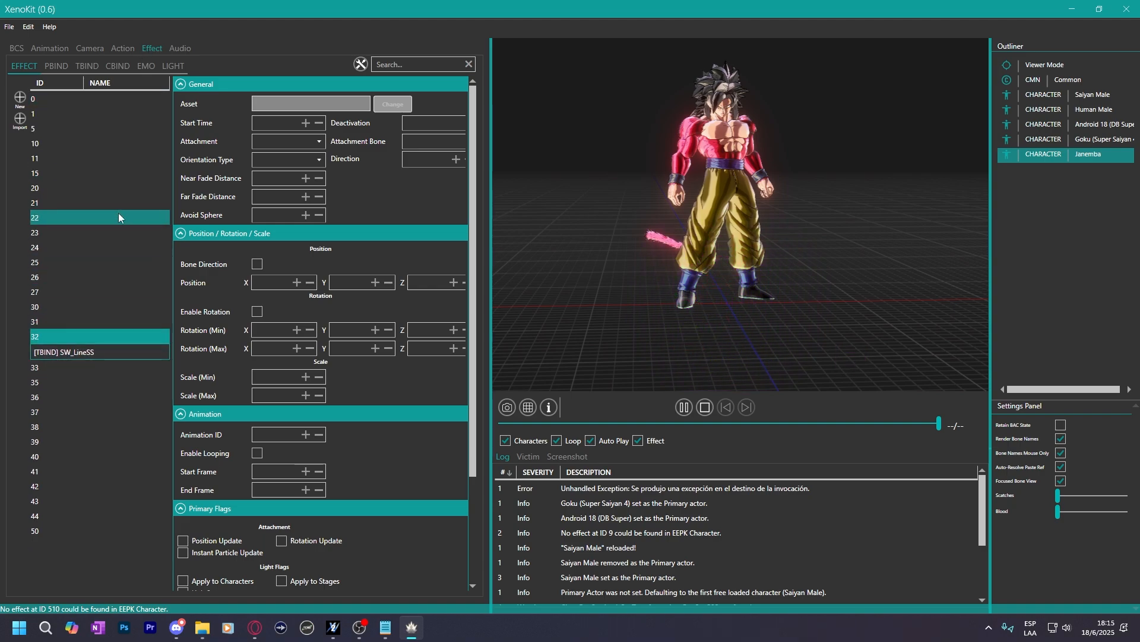
left_click(123, 48)
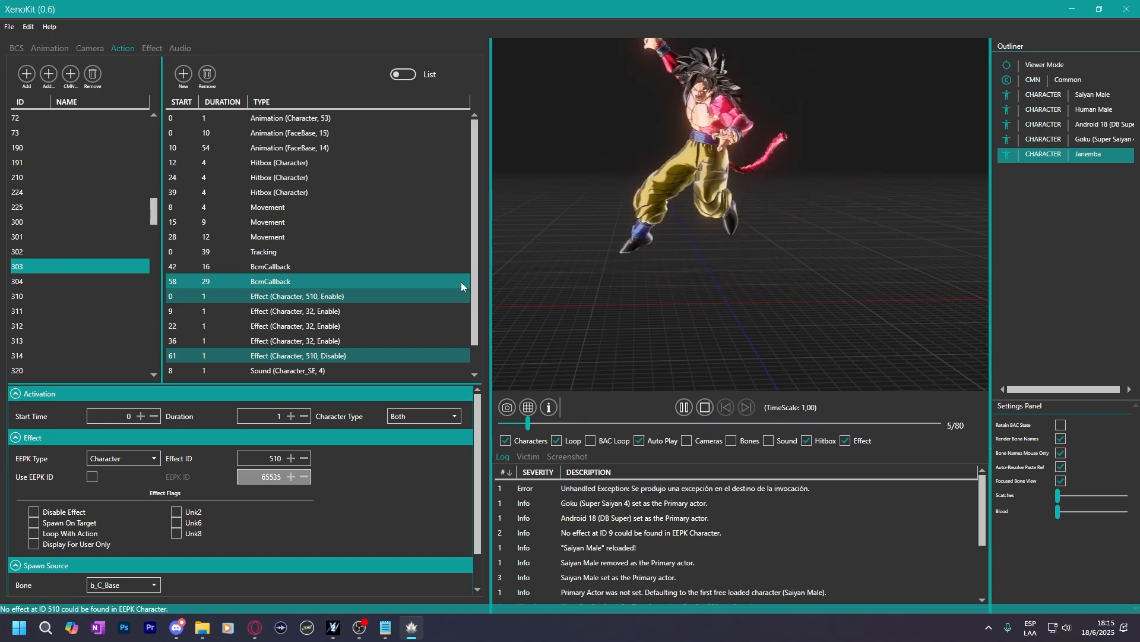
left_click(150, 47)
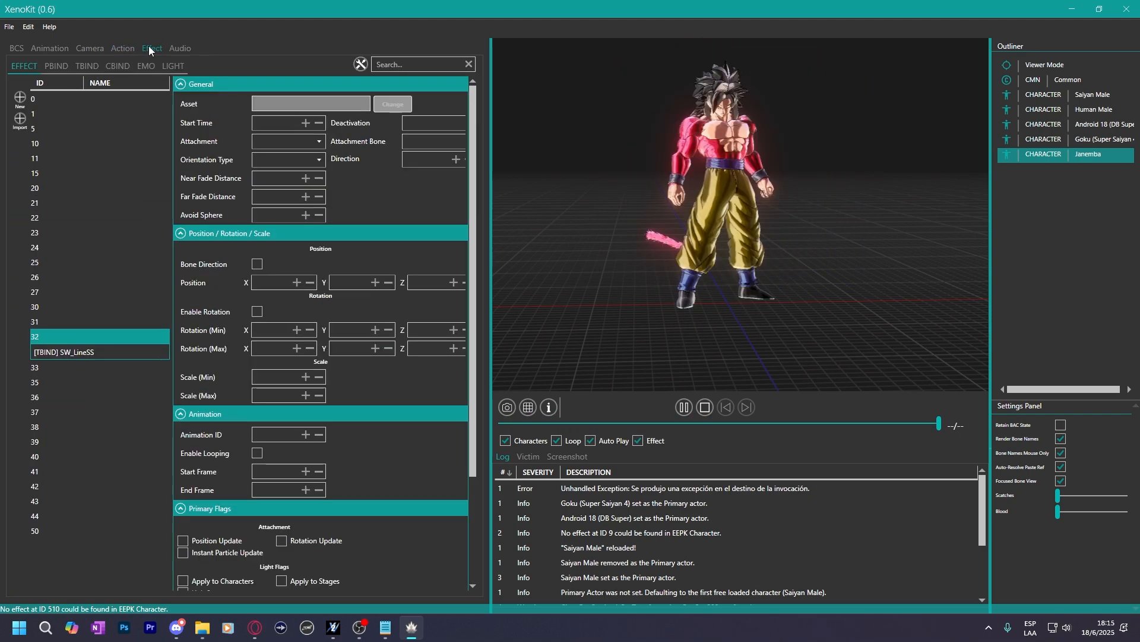
Delete all effects, starting from ID 0, from Janemba's effect list.
left_click(59, 145)
left_click(72, 105)
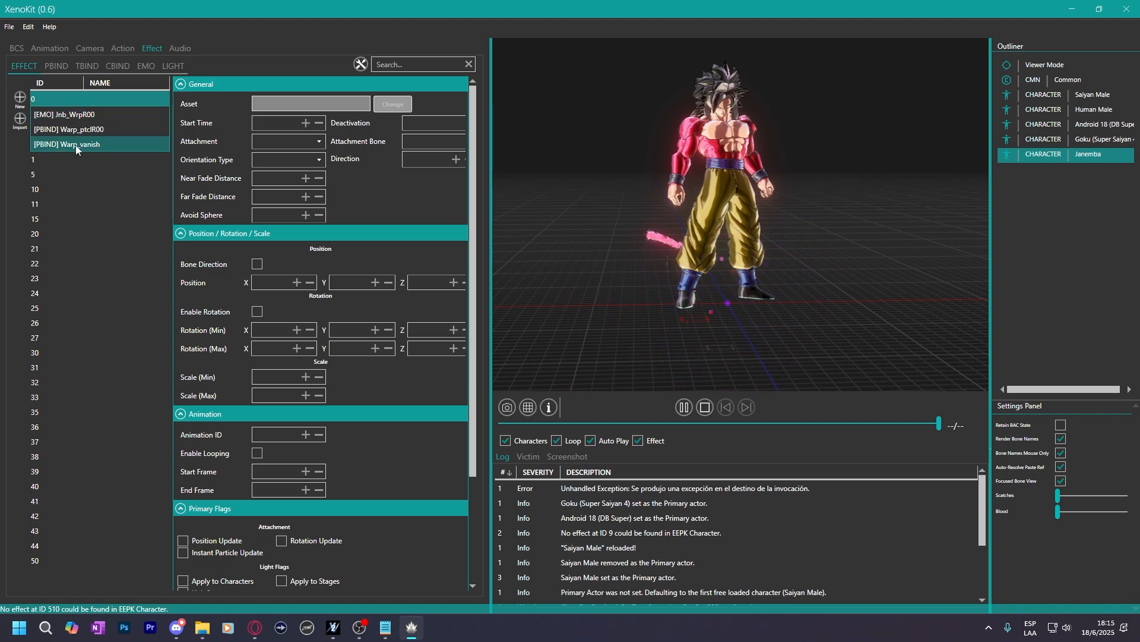
key("ctrl+a")
scroll(69, 196, "down", 12)
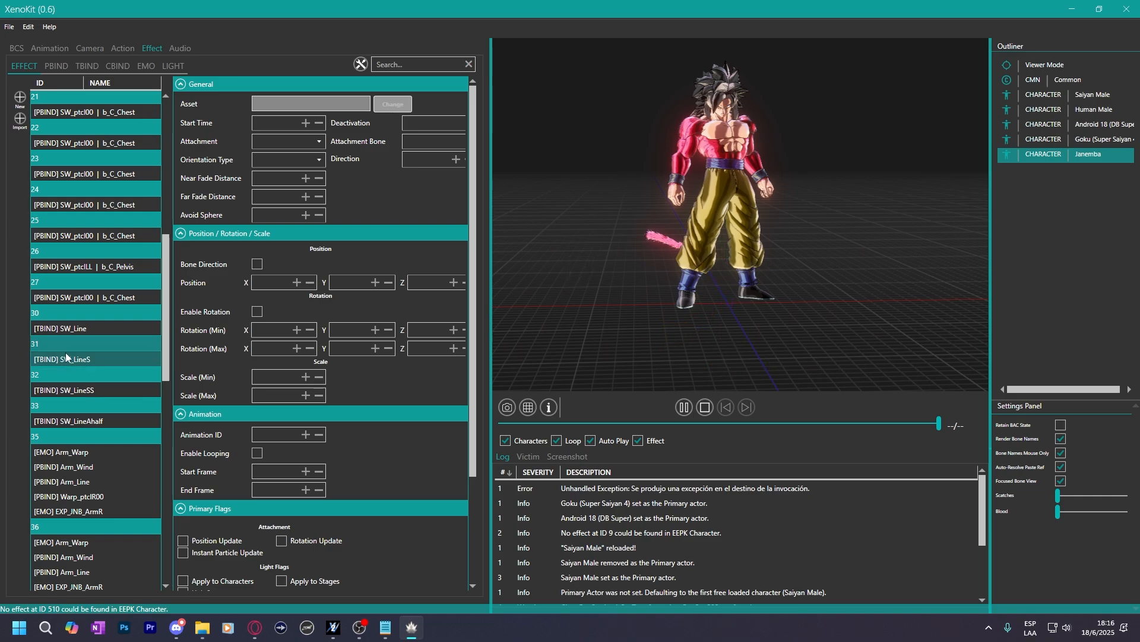
key("Delete")
Preview Janemba's action 303 and examine its entries for effects 32 and 510.
left_click(123, 48)
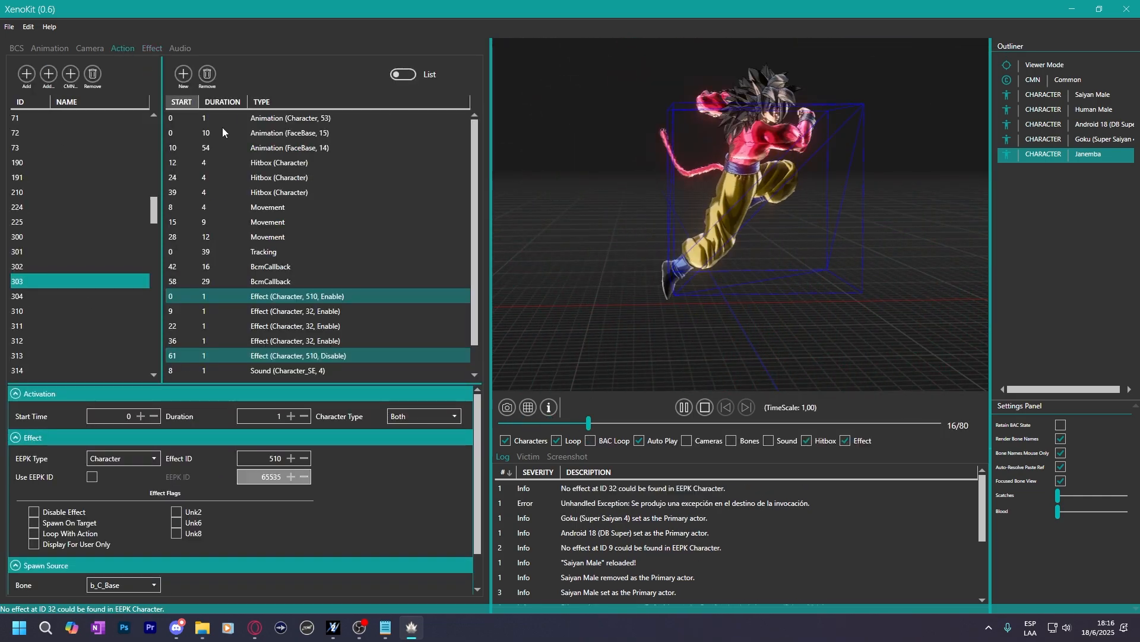
right_click(23, 282)
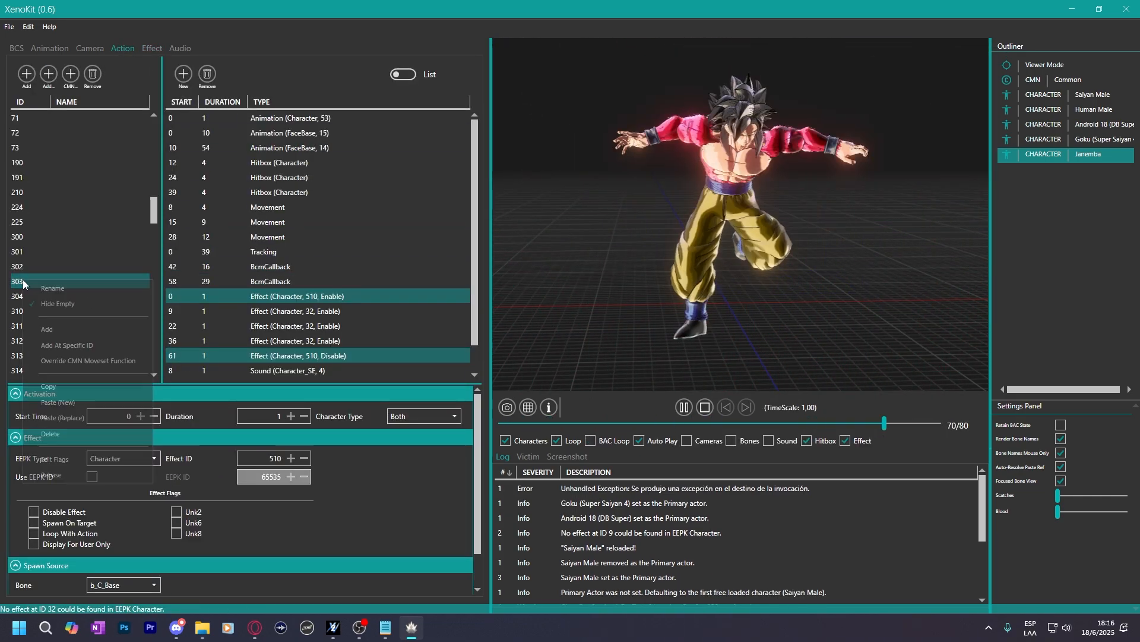
left_click(62, 383)
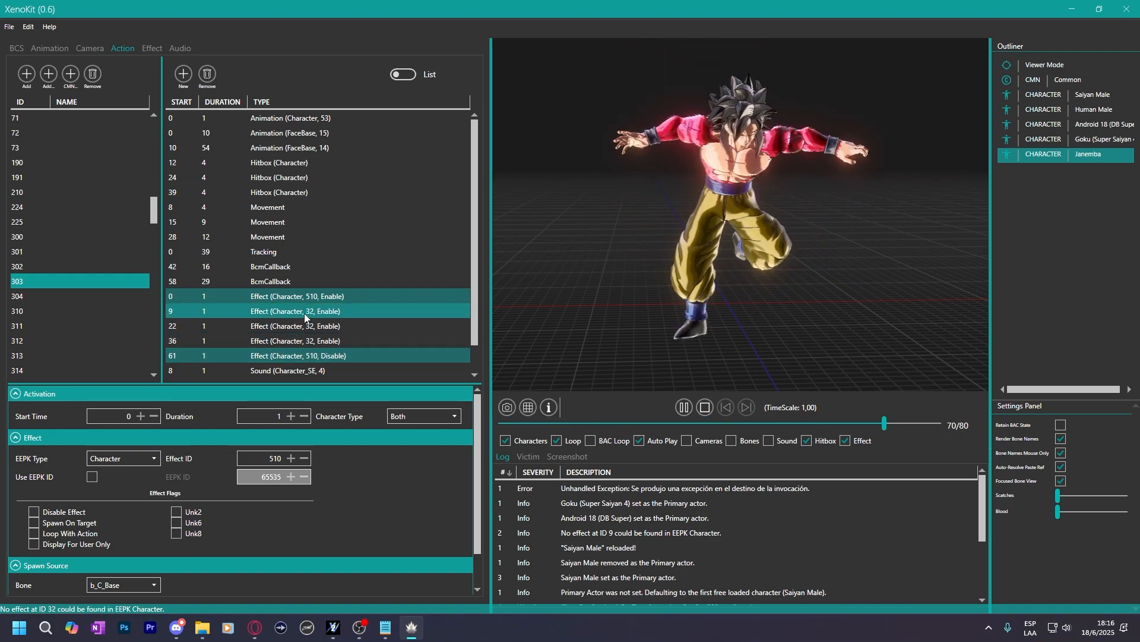
left_click(306, 340)
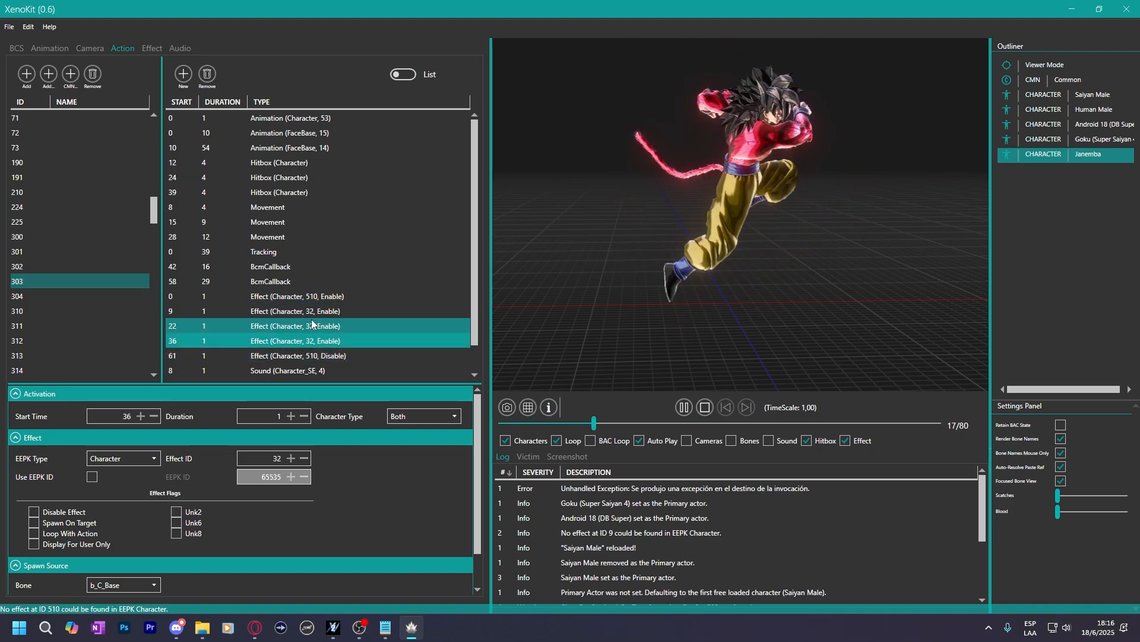
left_click(309, 314)
left_click(305, 300, "ctrl")
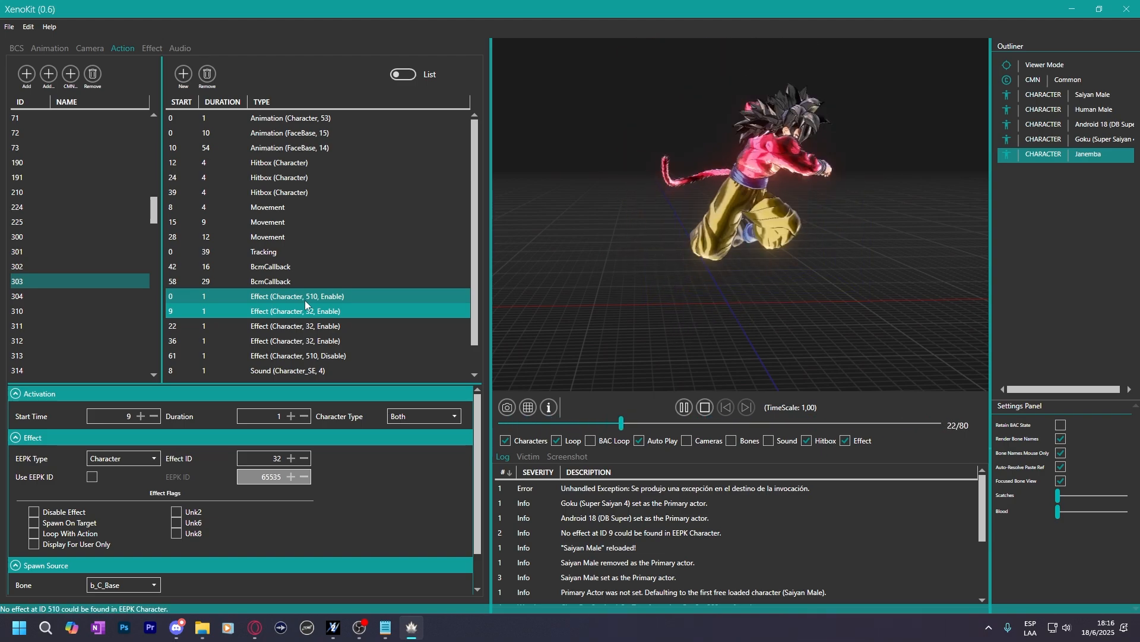
Change the ID of Saiyan Male's effect 100, which holds the FUU_000 asset, to 510.
left_click(1092, 94)
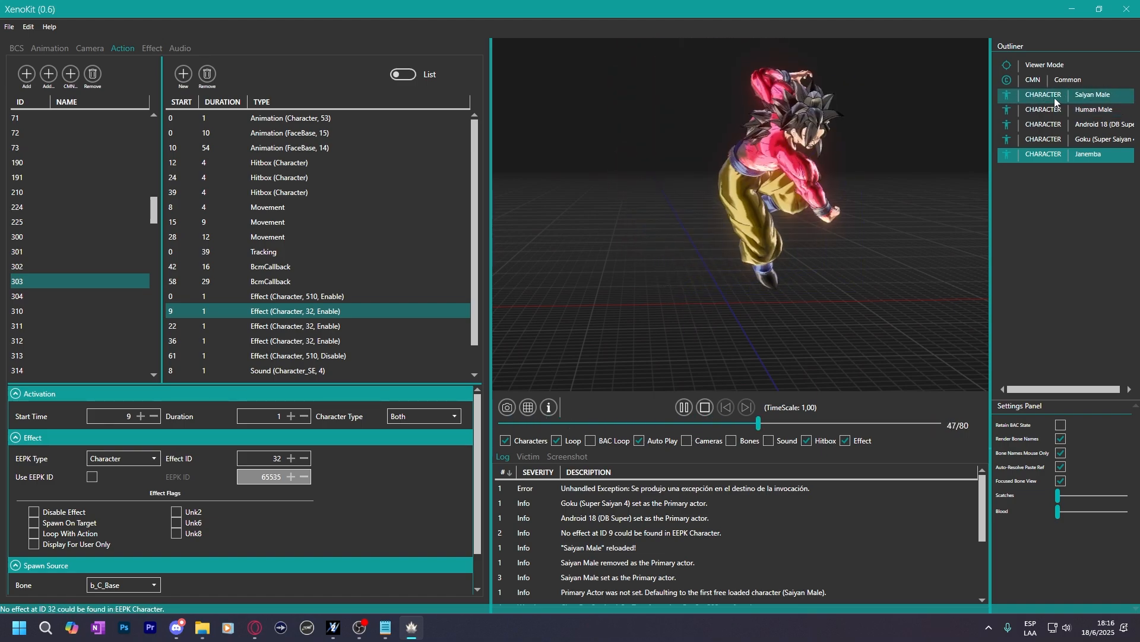
left_click(152, 46)
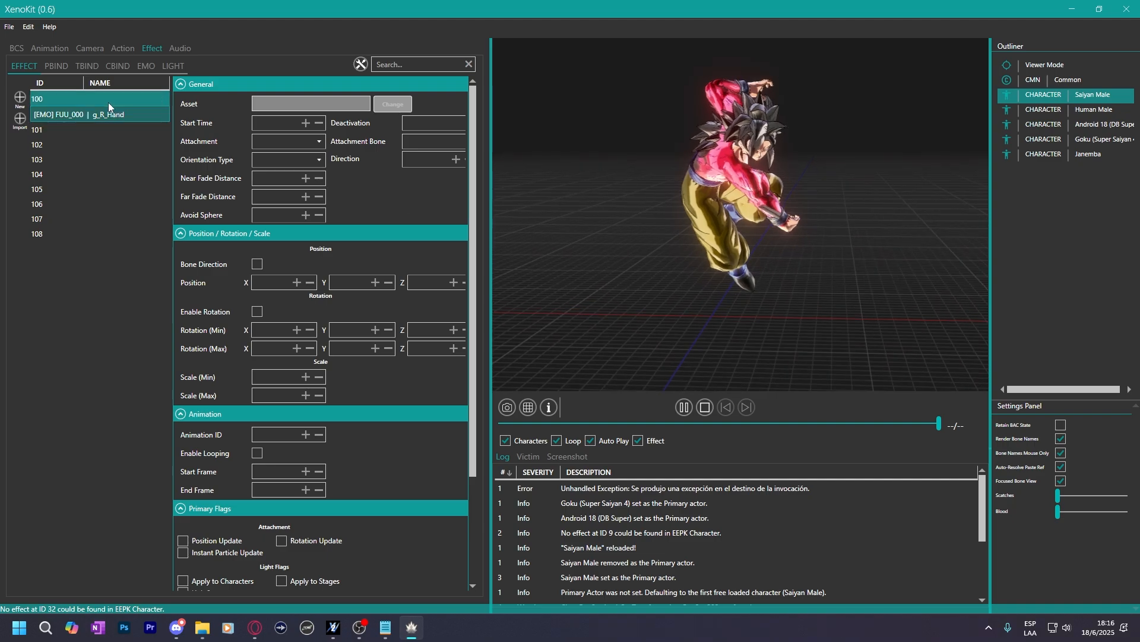
double_click(53, 98)
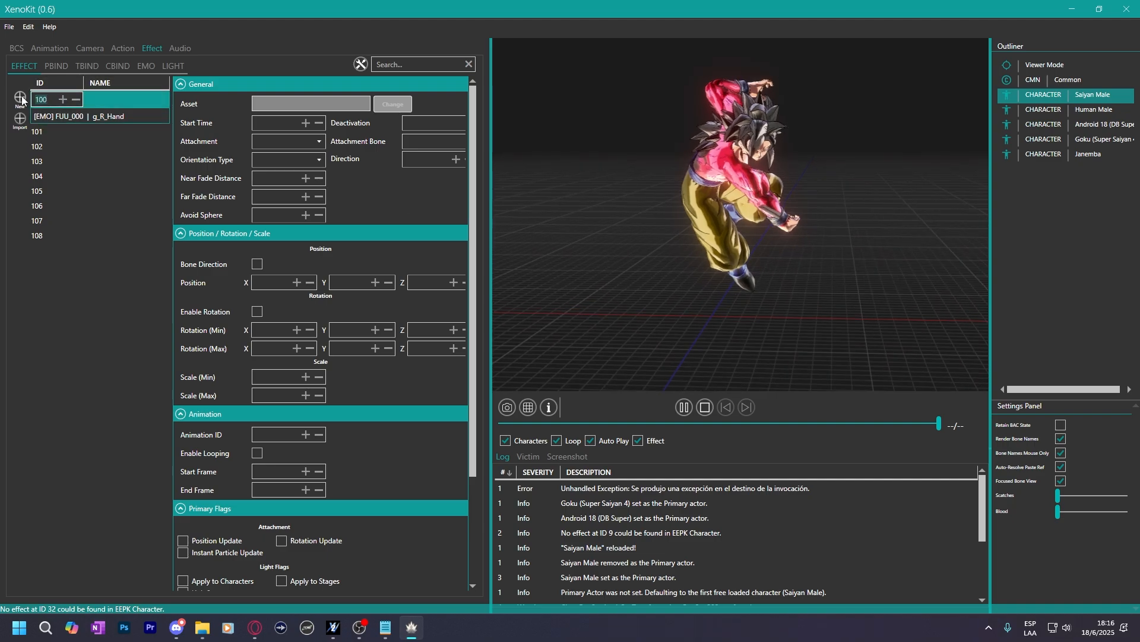
left_click(47, 129)
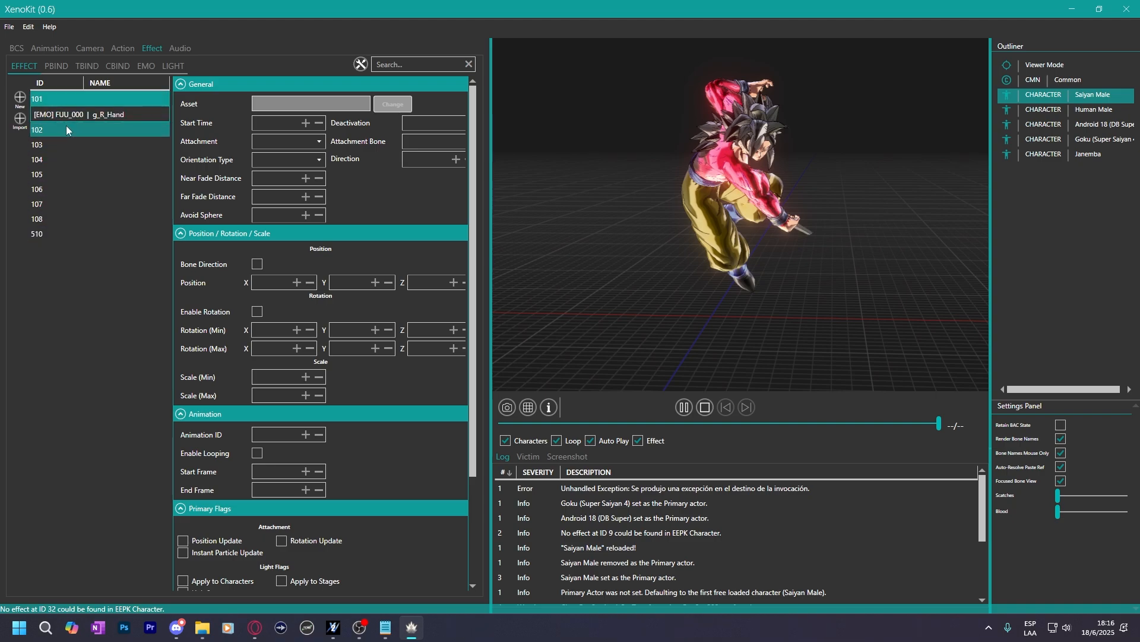
Change the ID of Saiyan Male's effect 103, which holds the EbonyH asset, to 501.
left_click(80, 142)
double_click(58, 130)
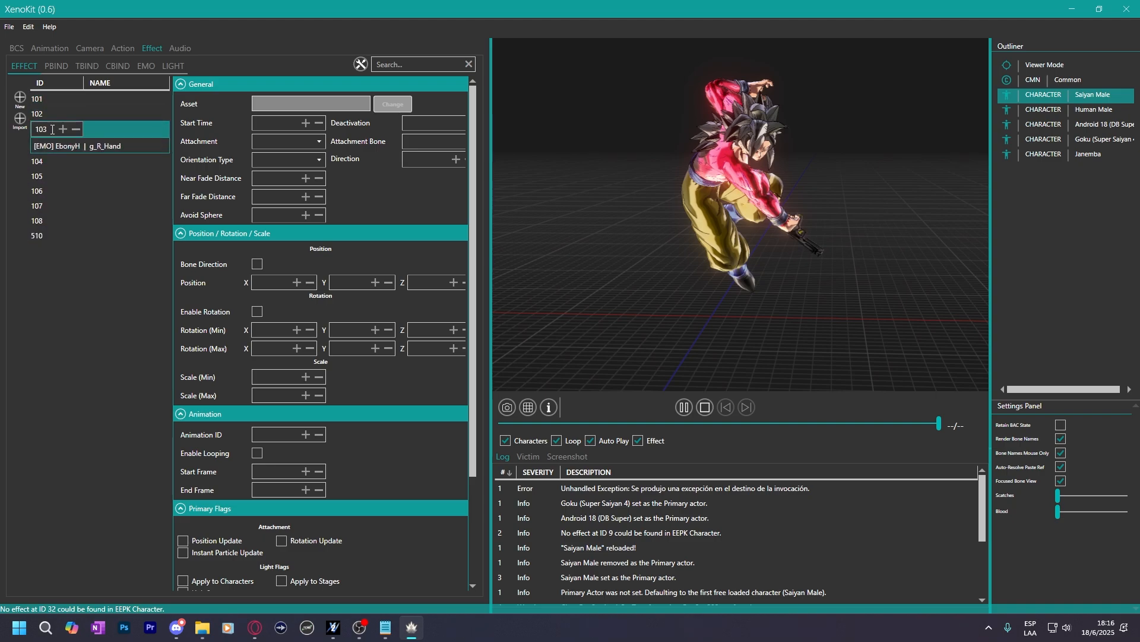
type("501")
key("Return")
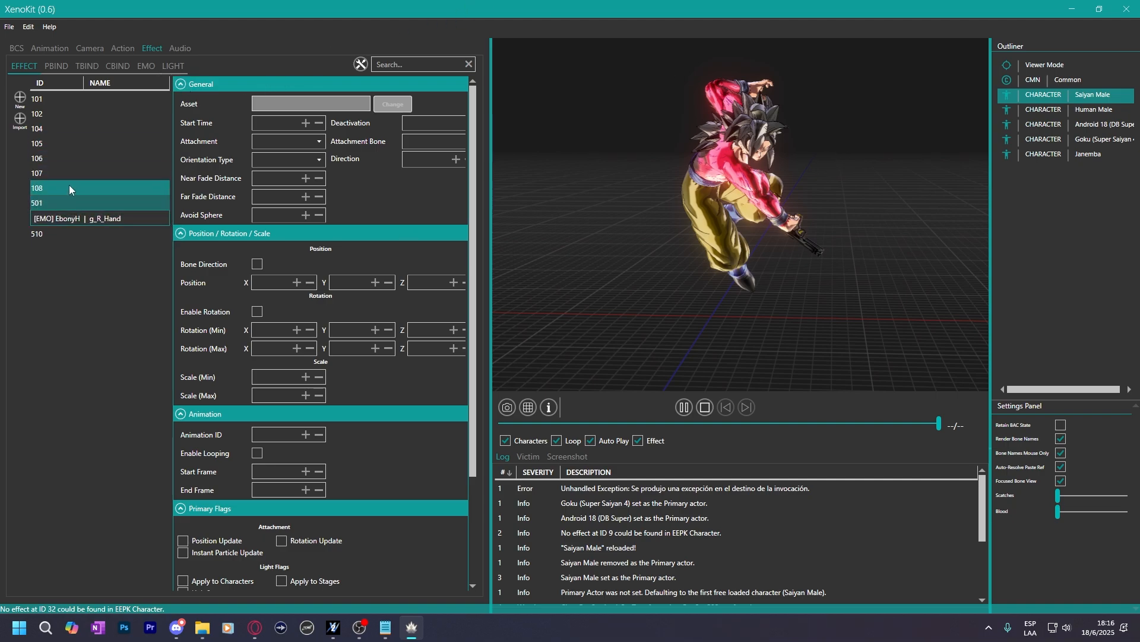
left_click(41, 234)
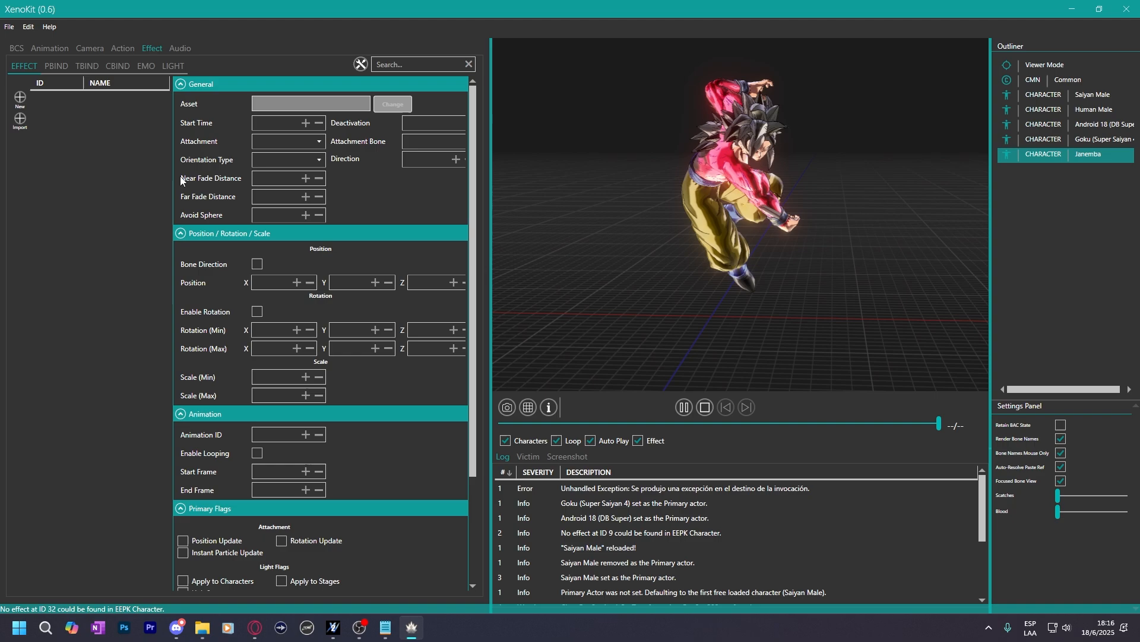
Preview Janemba's actions 312 and 301, inspect action 301's enable entry for effect 510 and check Janemba's effect list for that ID.
left_click(122, 48)
scroll(77, 240, "down", 3)
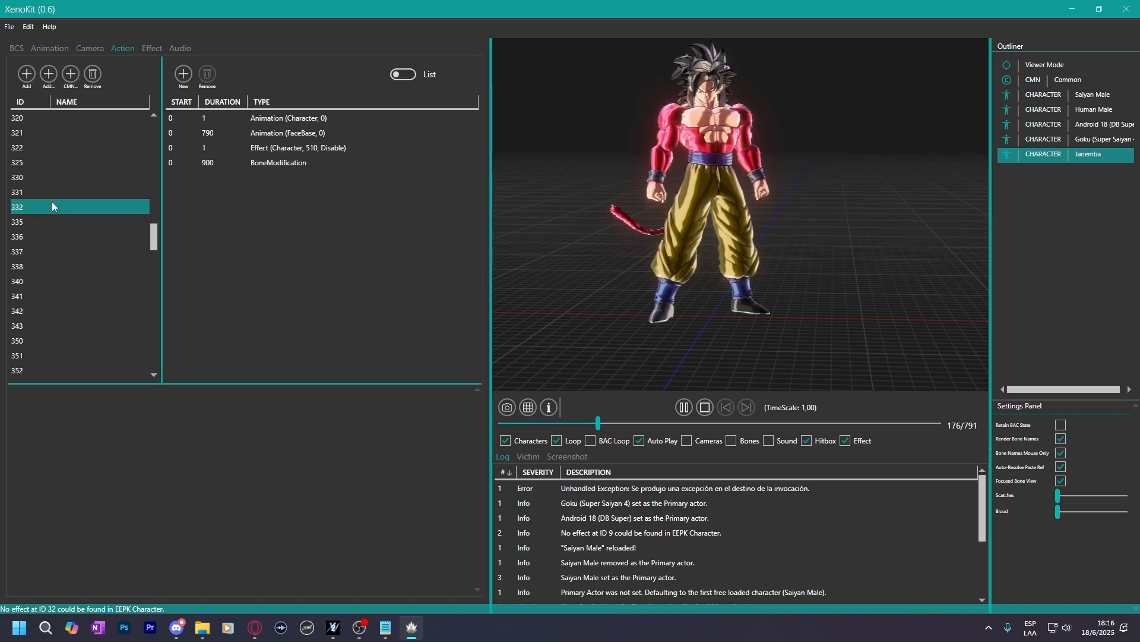
left_click(48, 176)
scroll(47, 173, "up", 2)
left_click(43, 160)
scroll(44, 164, "up", 2)
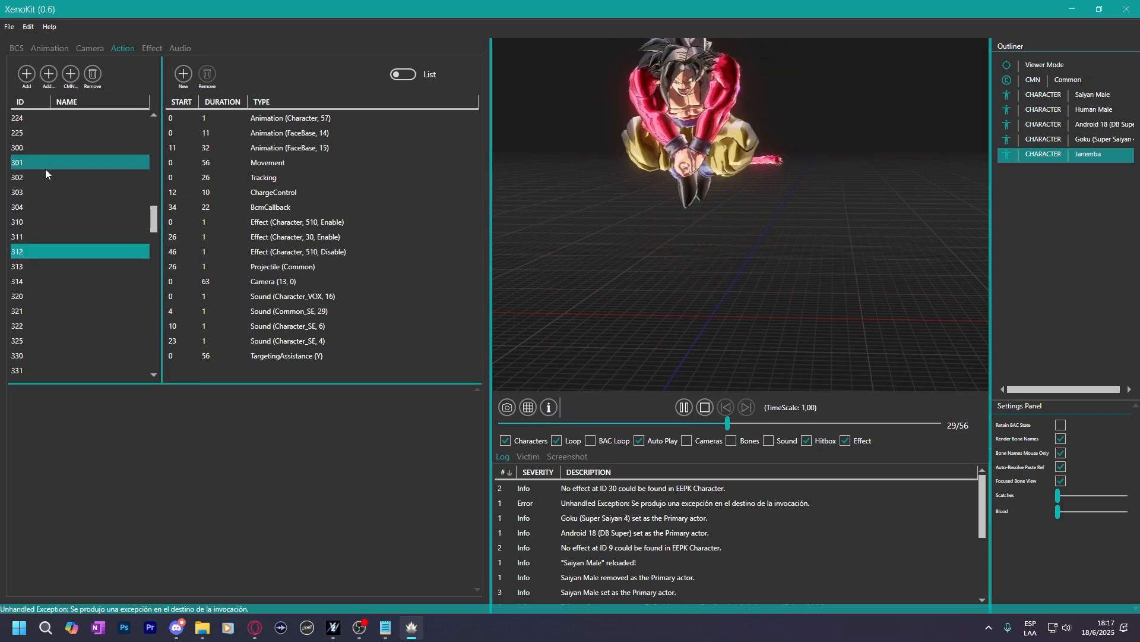
left_click(34, 155)
left_click(297, 262)
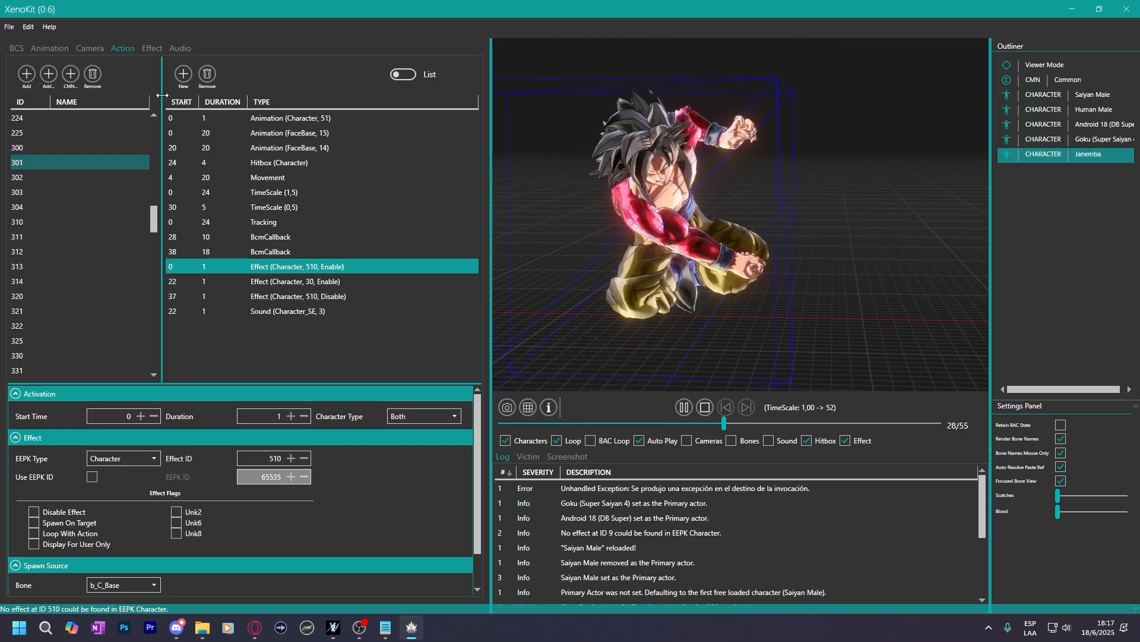
left_click(151, 48)
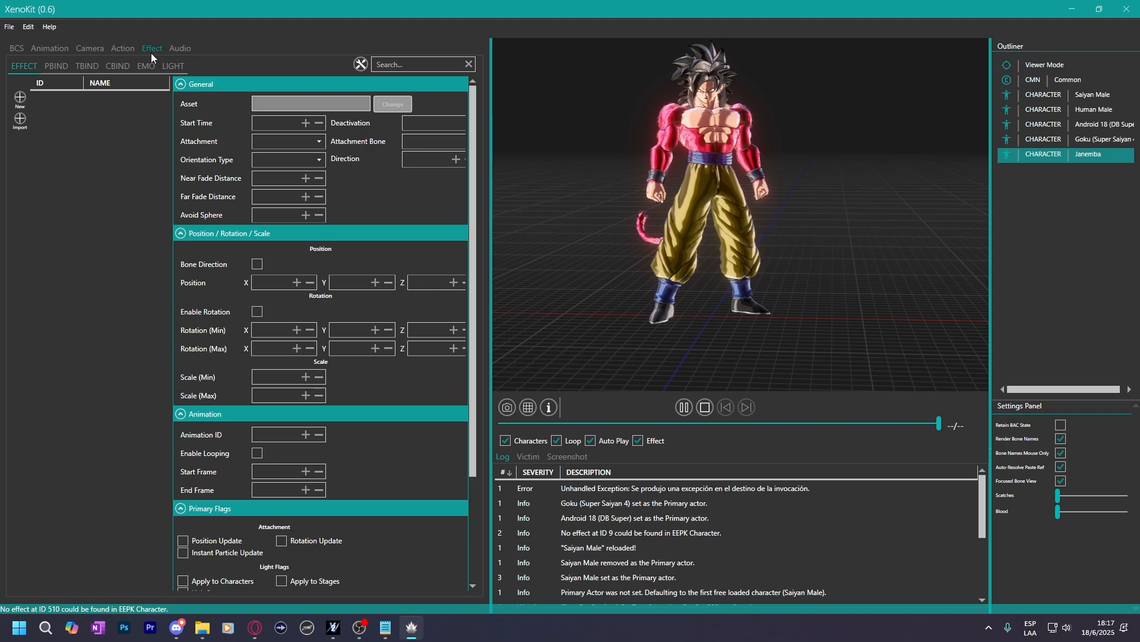
Preview Human Male's Light 1 and Light 2 actions to examine which effects they enable and disable.
left_click(1054, 125)
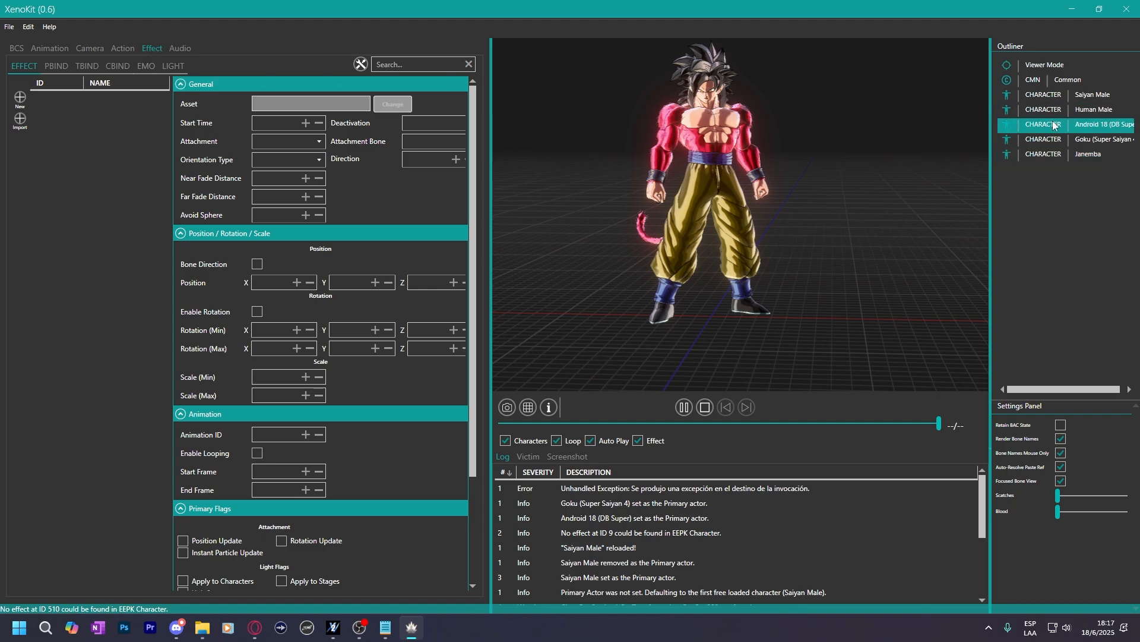
left_click(1074, 141)
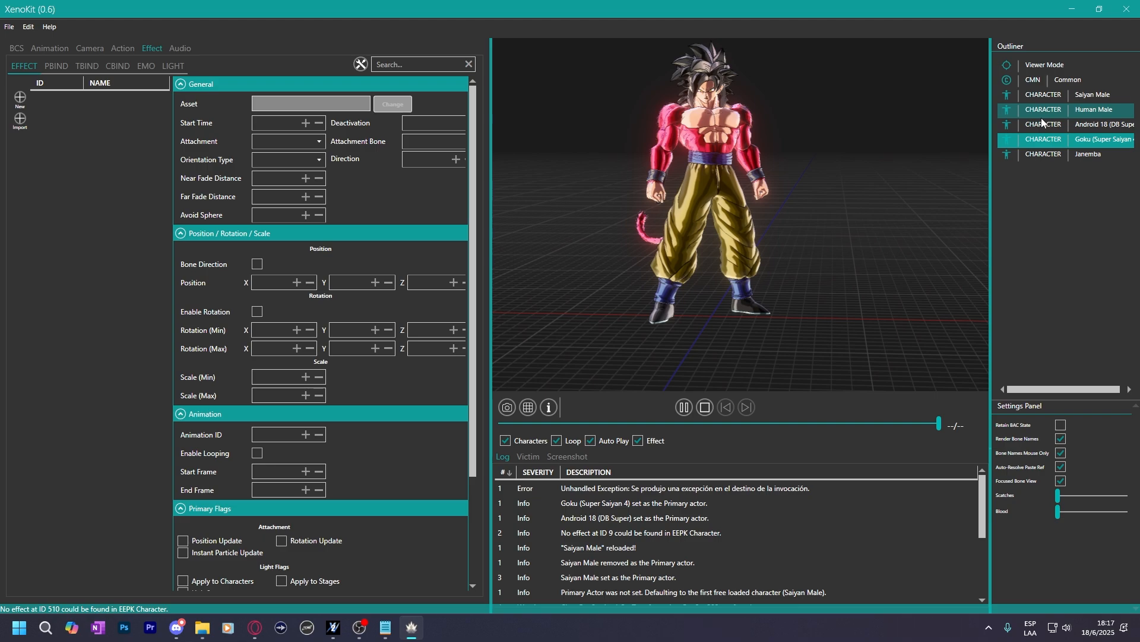
left_click(1071, 107)
left_click(122, 48)
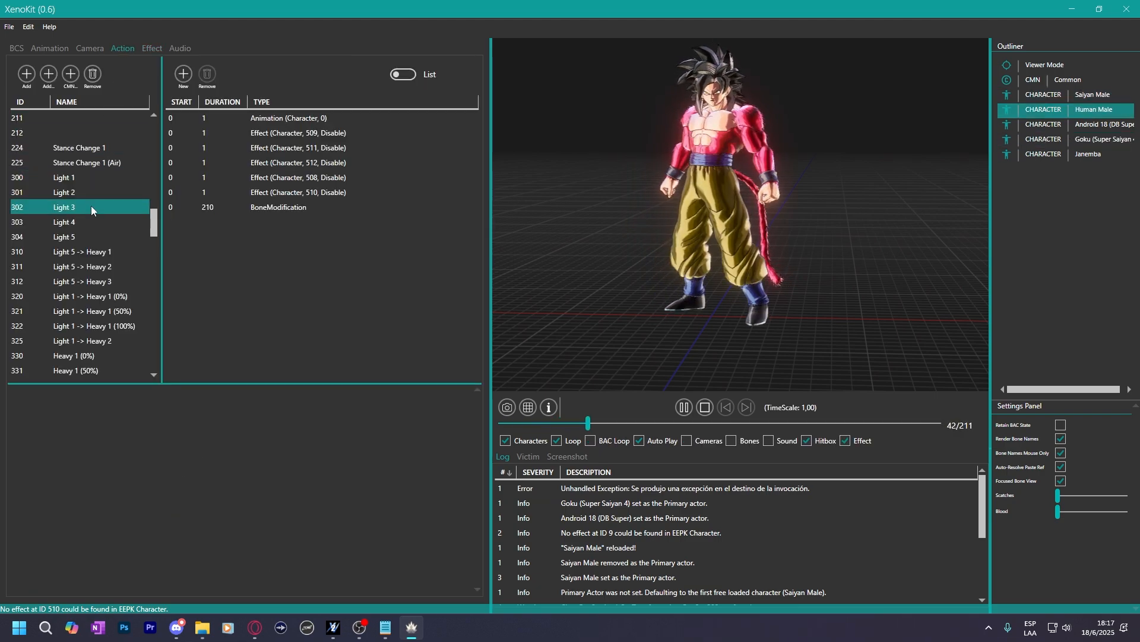
left_click(71, 191)
left_click(66, 178, "shift")
left_click(66, 180)
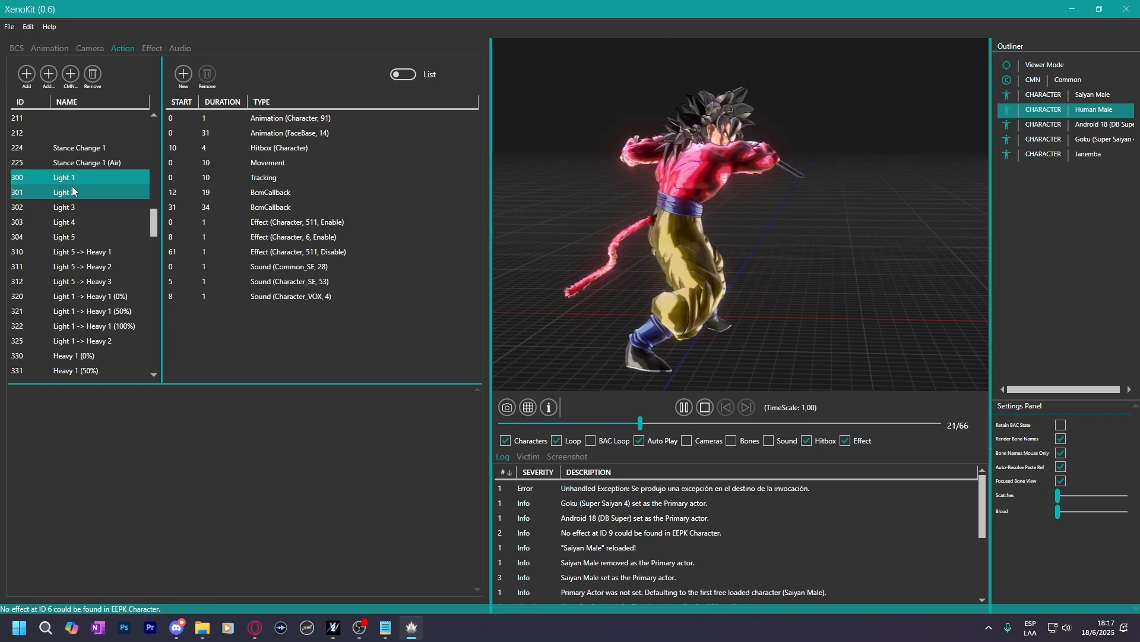
left_click(79, 190)
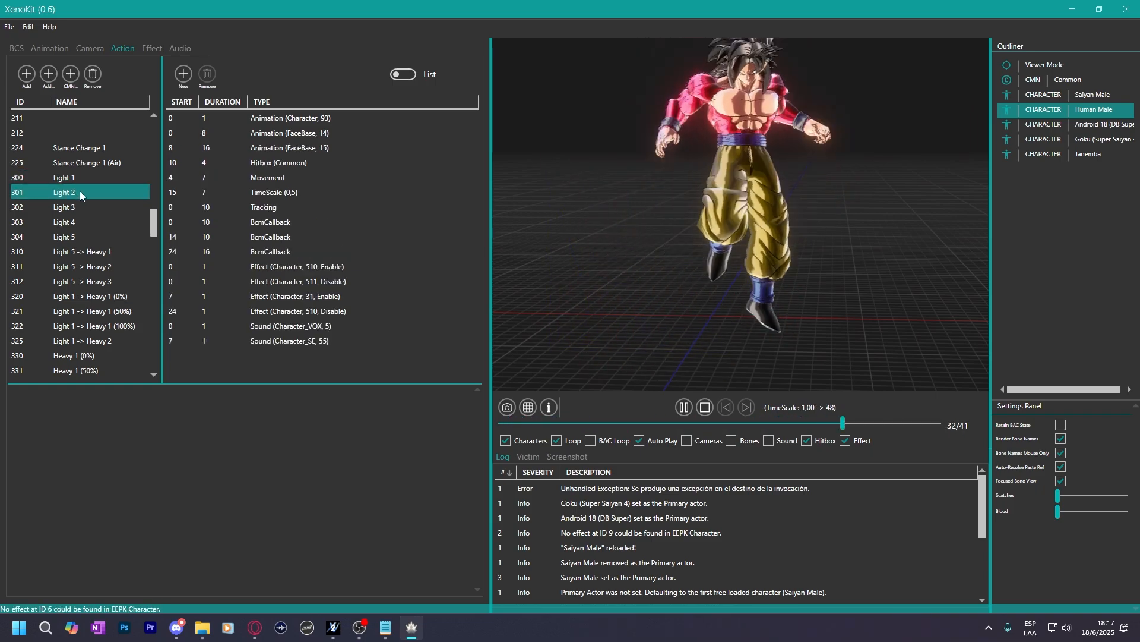
Preview Saiyan Male's Light 1 to Light 5 actions and check Light 5's effect 108 entry against Saiyan Male's effect list.
left_click(78, 174)
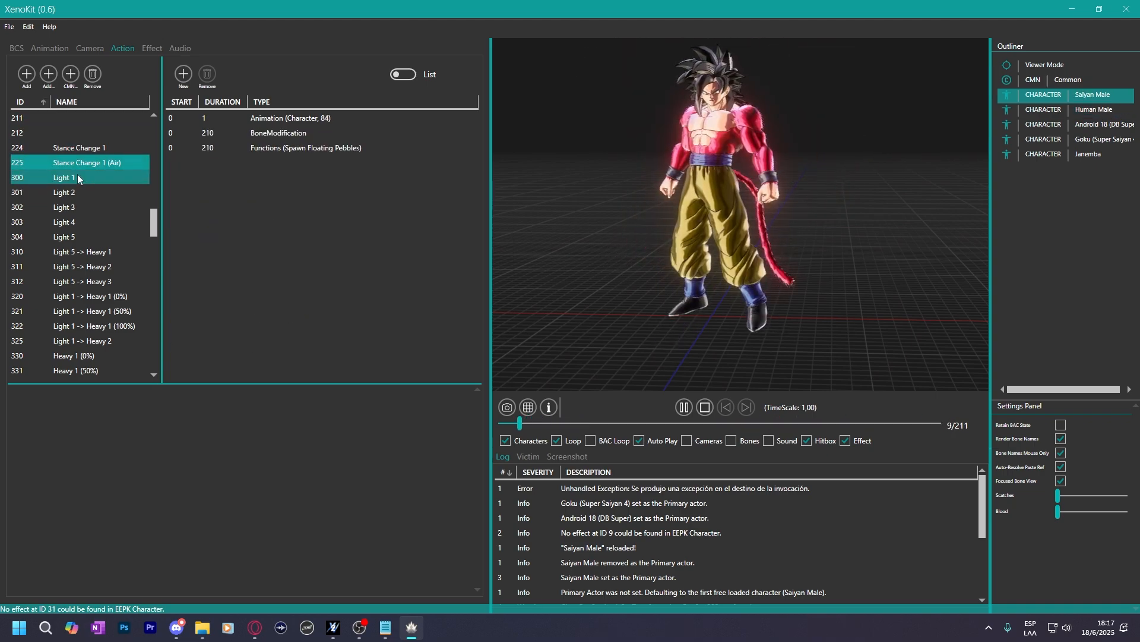
left_click(77, 190)
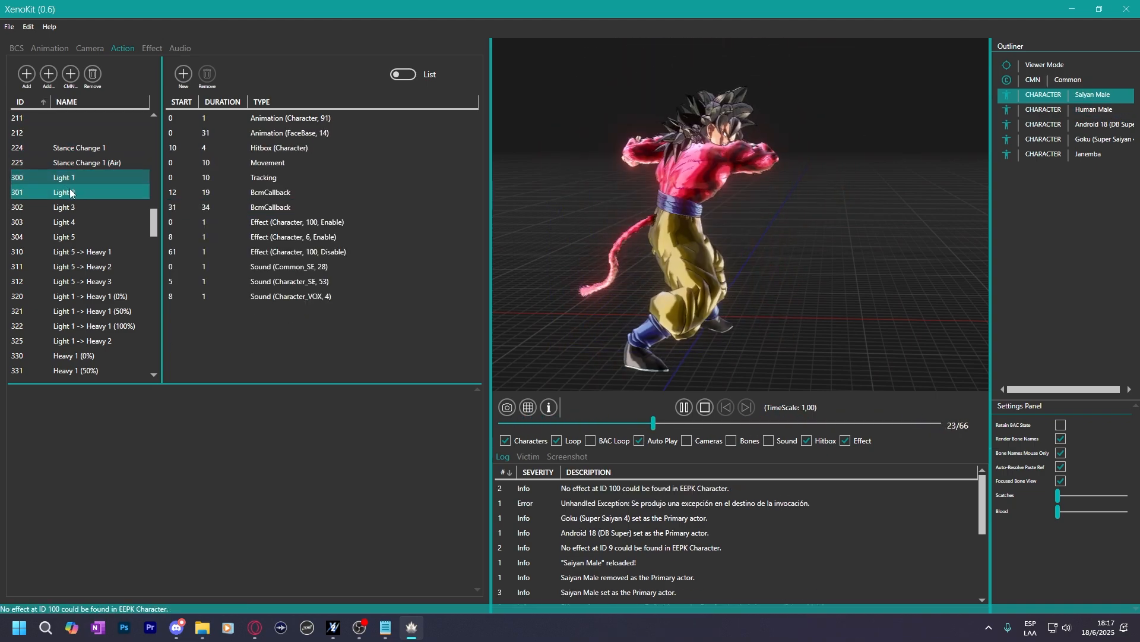
left_click(82, 204)
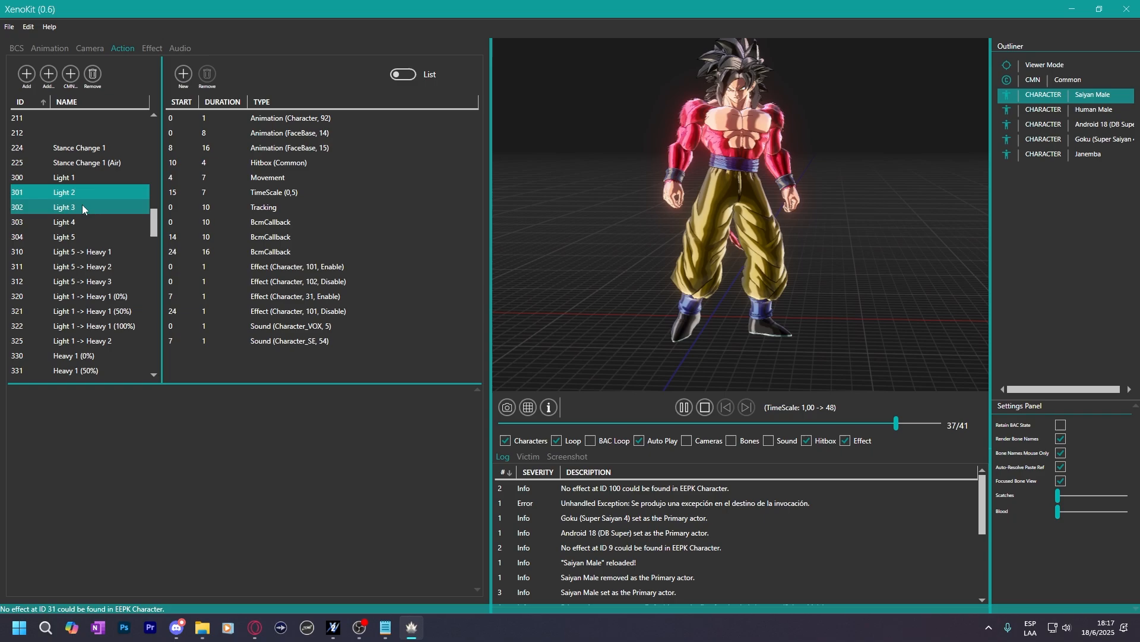
left_click(80, 223)
left_click(76, 237)
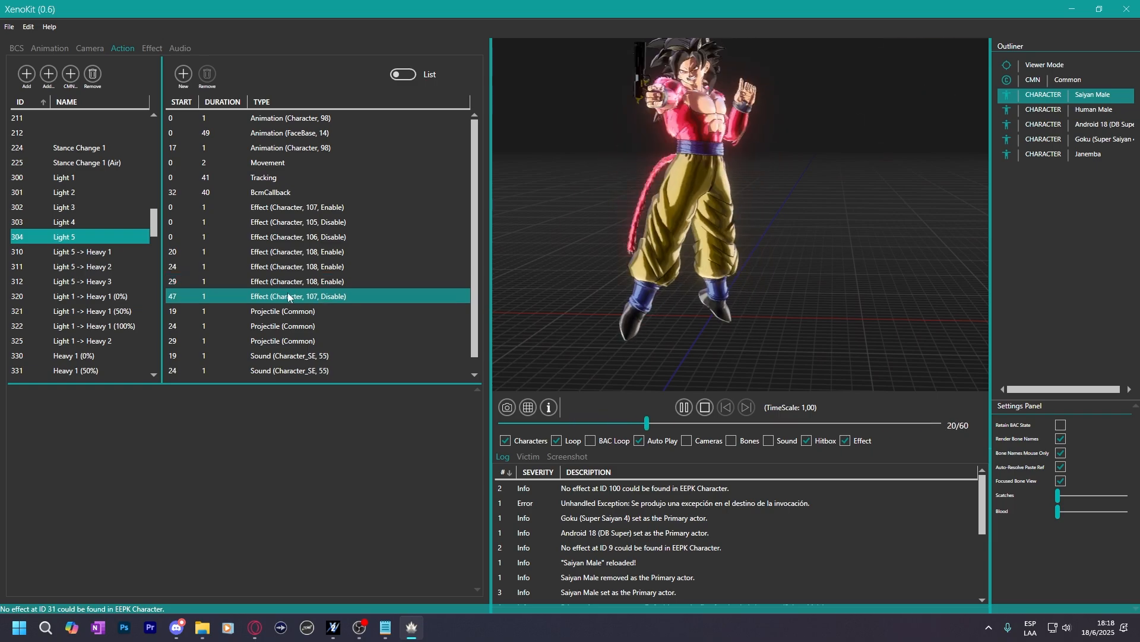
left_click(301, 268)
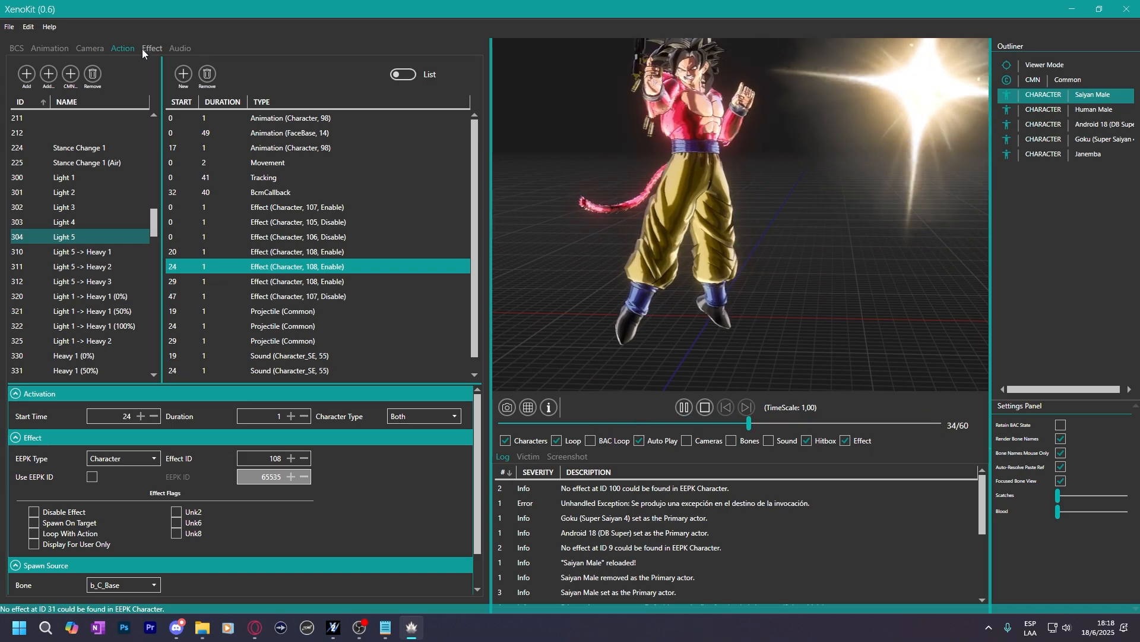
left_click(141, 49)
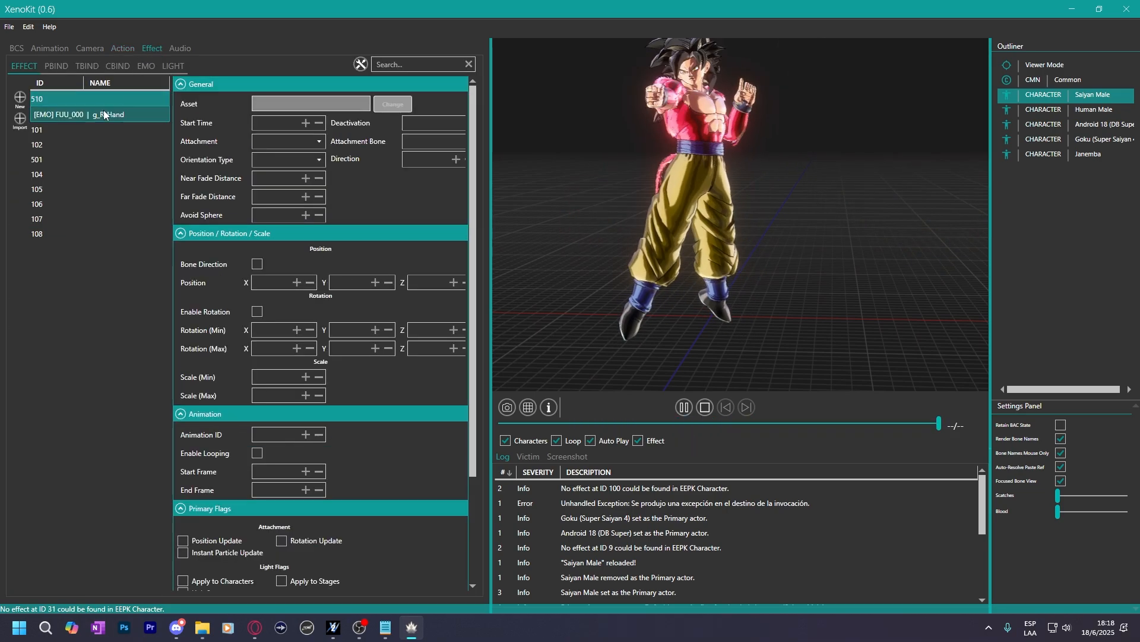
Preview Saiyan Male's Light 1 action and compare its effects with Human Male's effect 511.
left_click(124, 49)
left_click(80, 196)
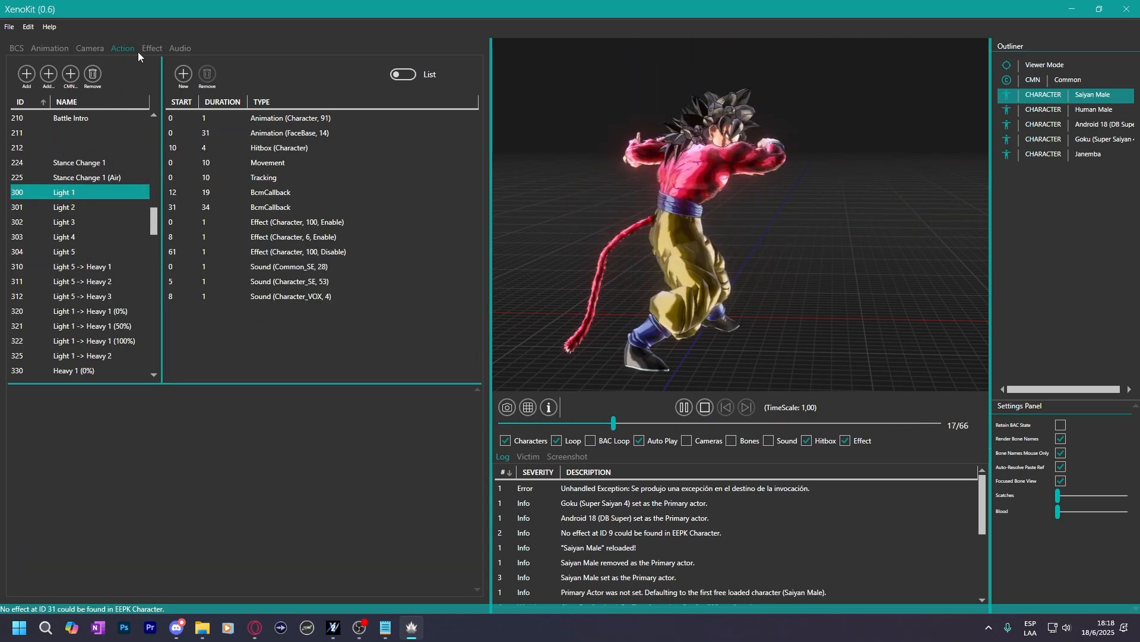
left_click(151, 48)
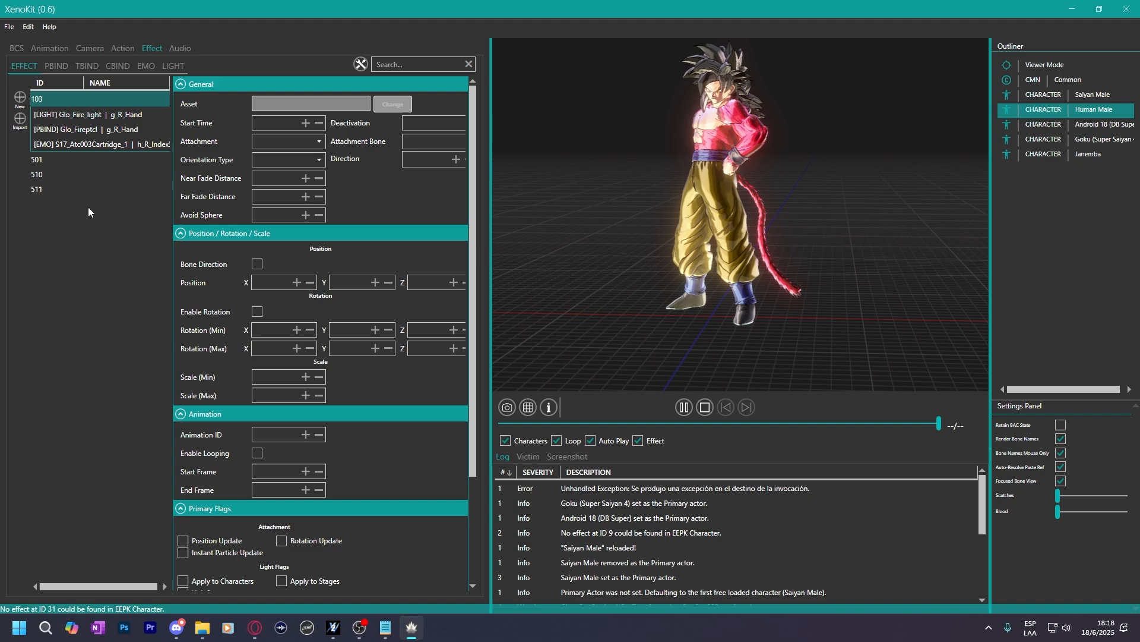
left_click(75, 189)
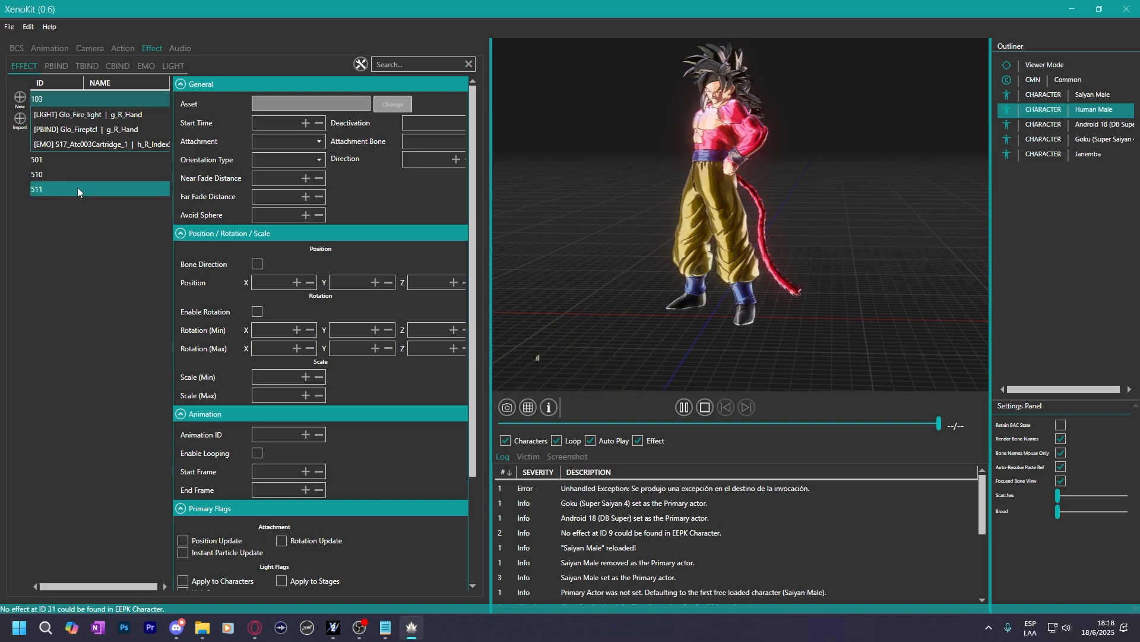
Copy all of Human Male's effects, IDs 103, 501, 510 and 511.
left_click(59, 176)
left_click(67, 185)
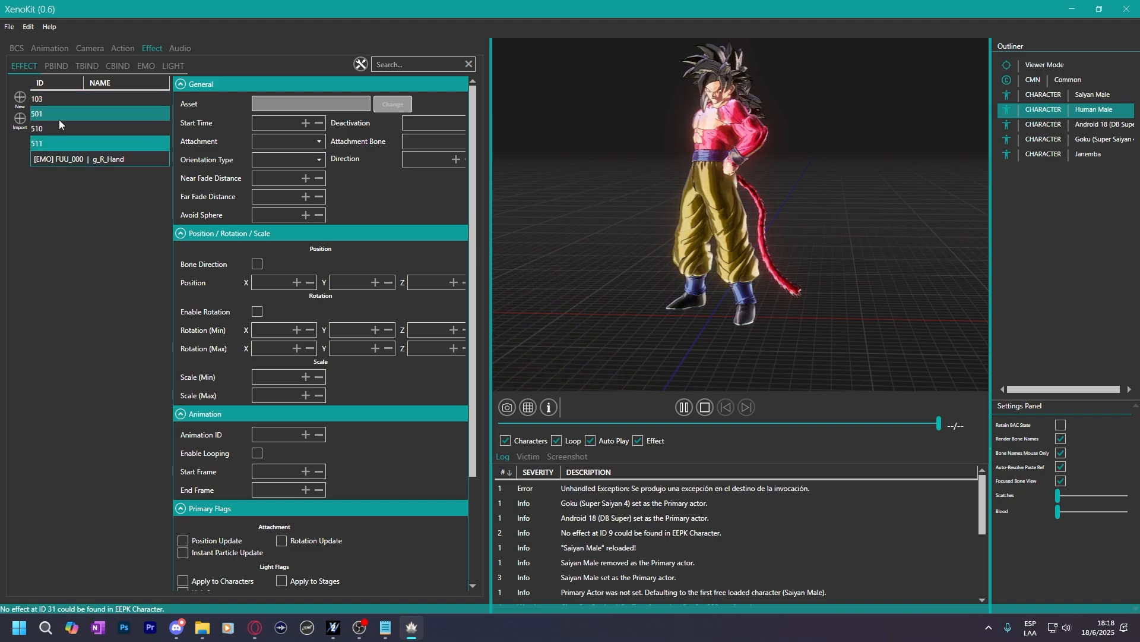
left_click(57, 99, "shift")
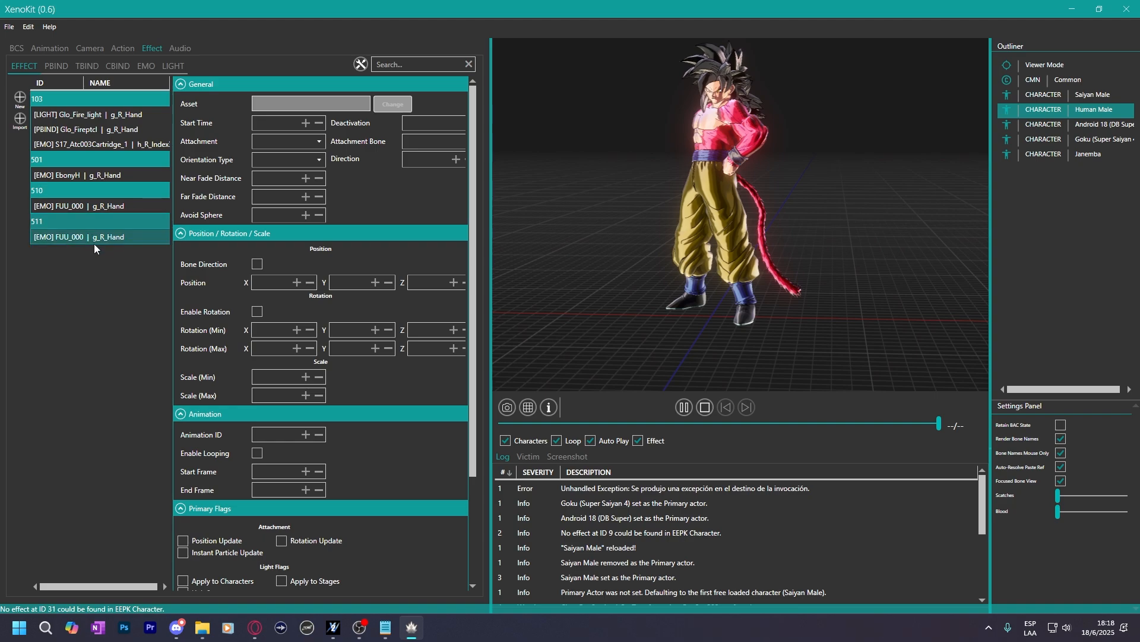
right_click(42, 100)
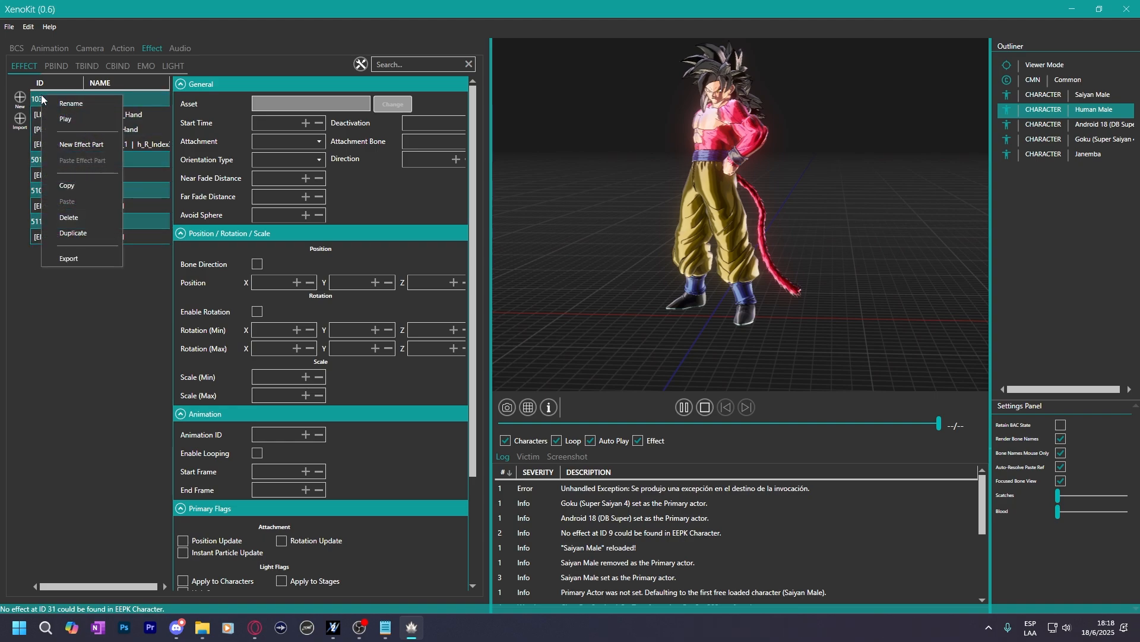
left_click(67, 184)
Delete all of Saiyan Male's effects, from 510 to 108, and paste Human Male's copied effects in their place.
left_click(1090, 95)
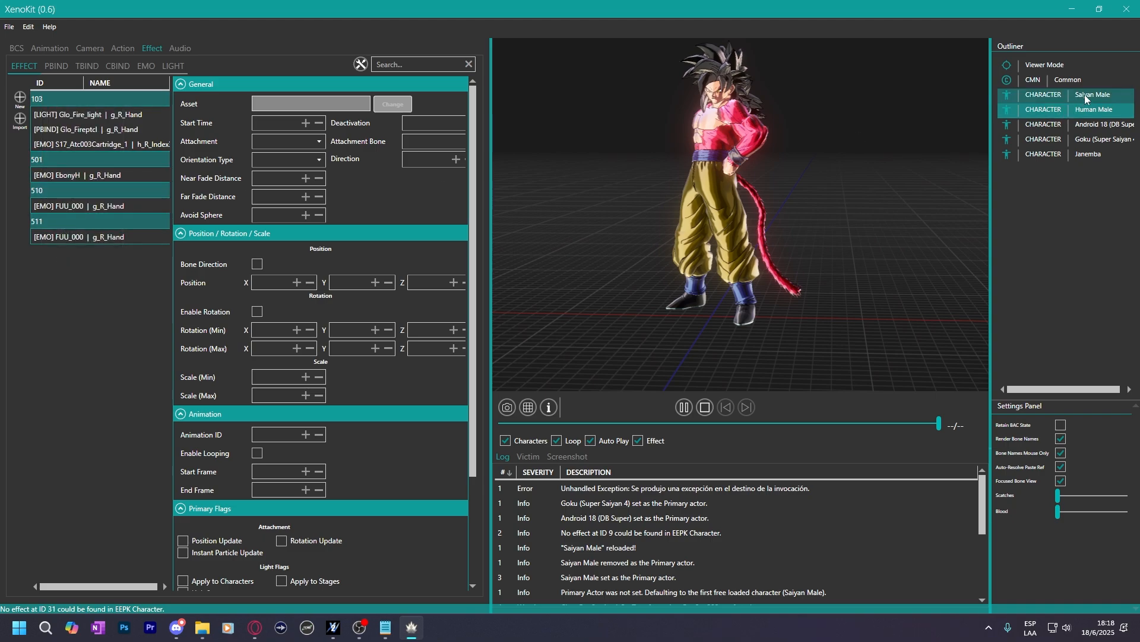
left_click(47, 232)
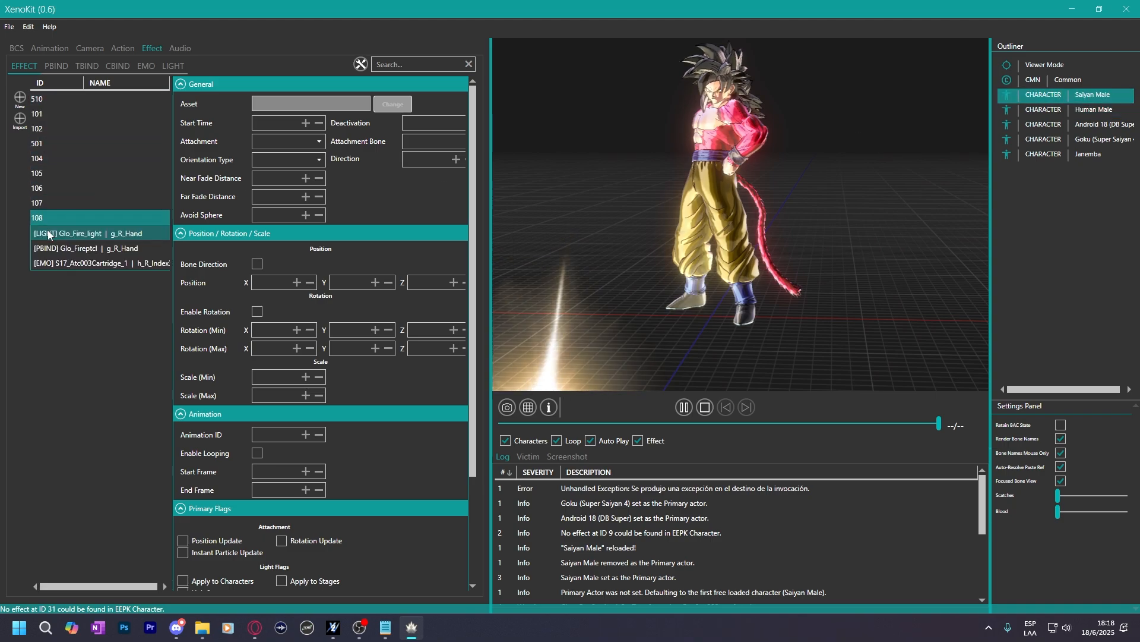
left_click(38, 99, "shift")
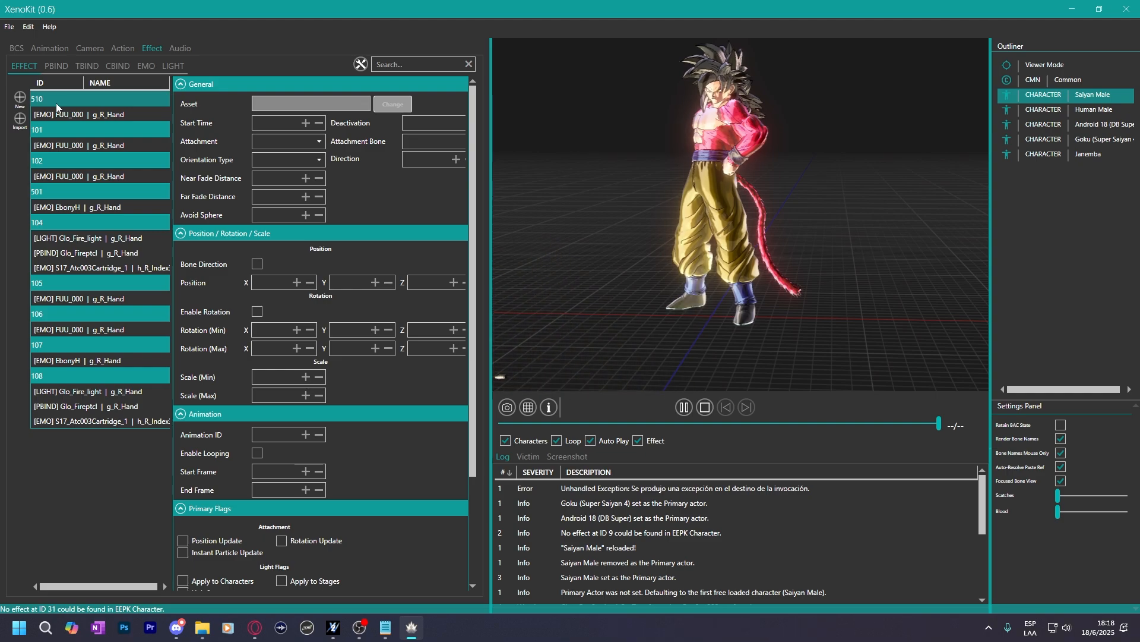
right_click(56, 102)
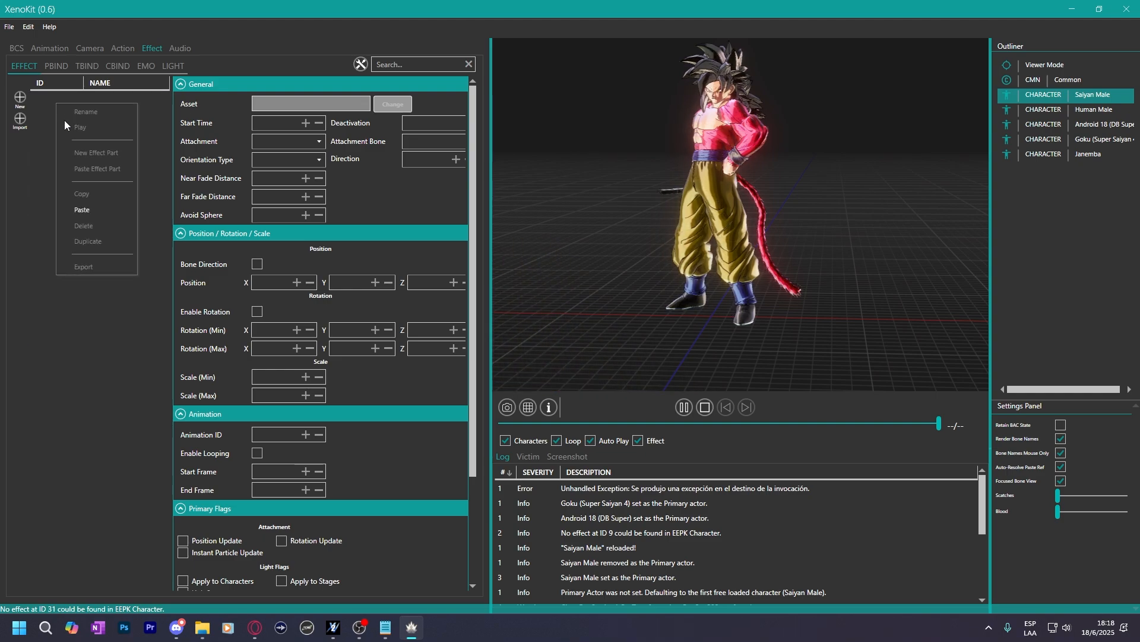
left_click(83, 213)
left_click(578, 432)
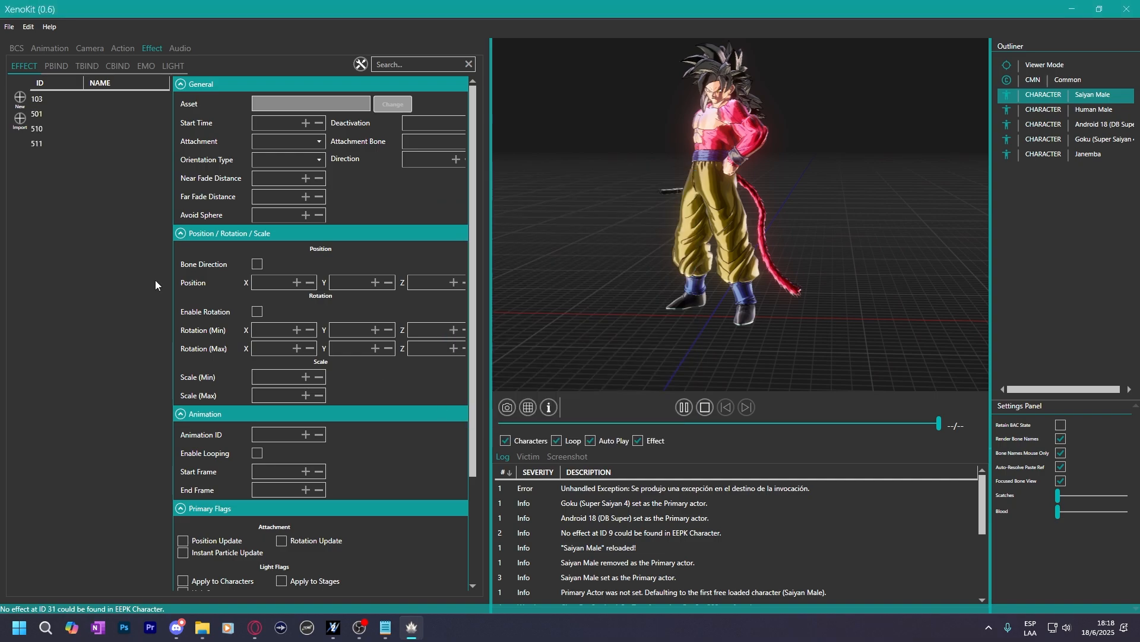
left_click(57, 99)
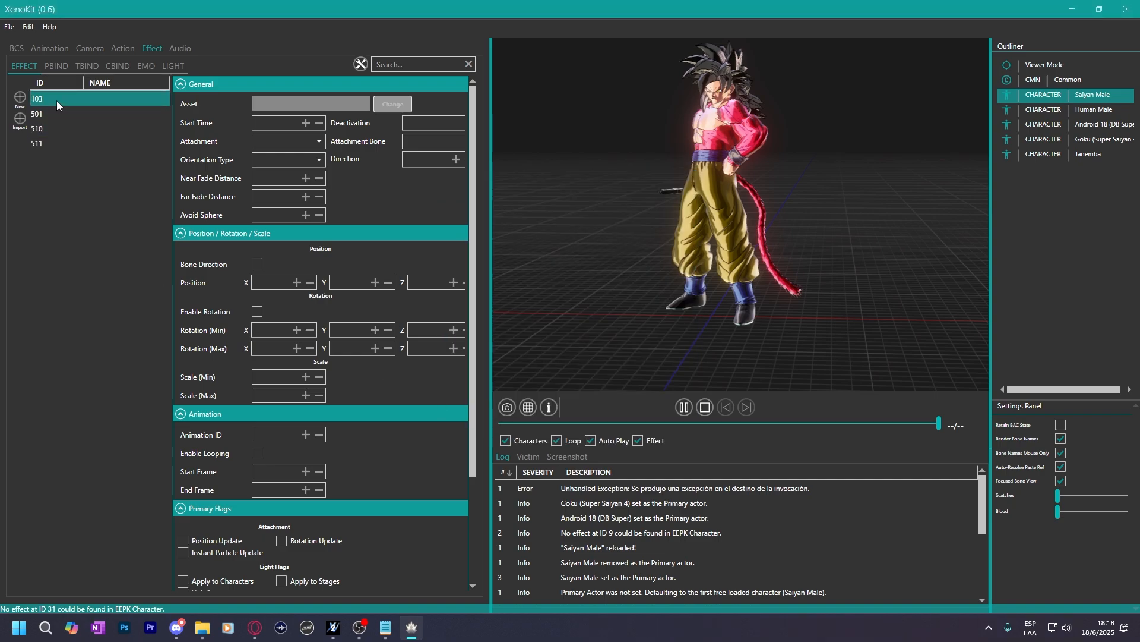
Set the effect ID of the frame 0 enable entry in Saiyan Male's Light 1 action to 511, after first trying 510.
left_click(126, 47)
left_click(113, 223)
scroll(116, 222, "up", 2)
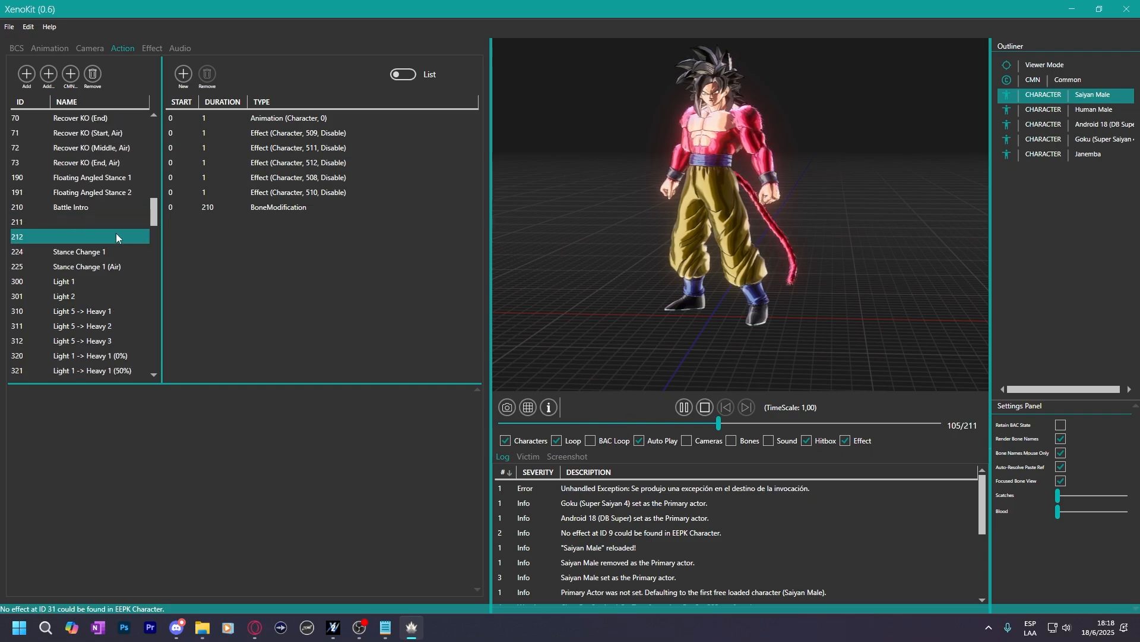
left_click(73, 287)
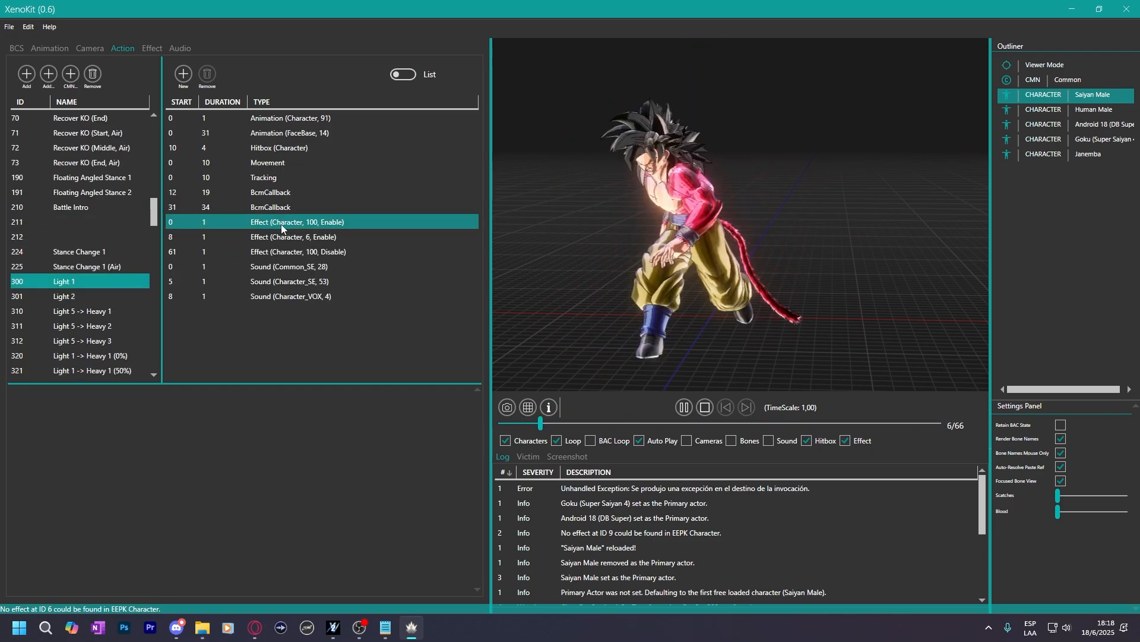
left_click(295, 224)
left_click_drag(269, 458, 309, 458)
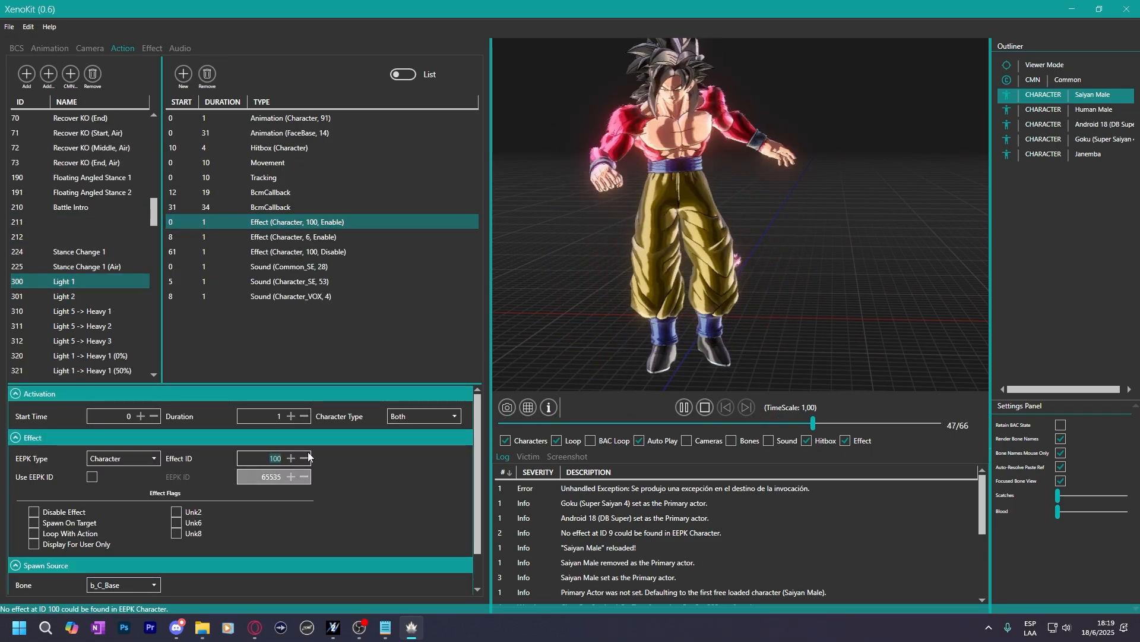
type("510")
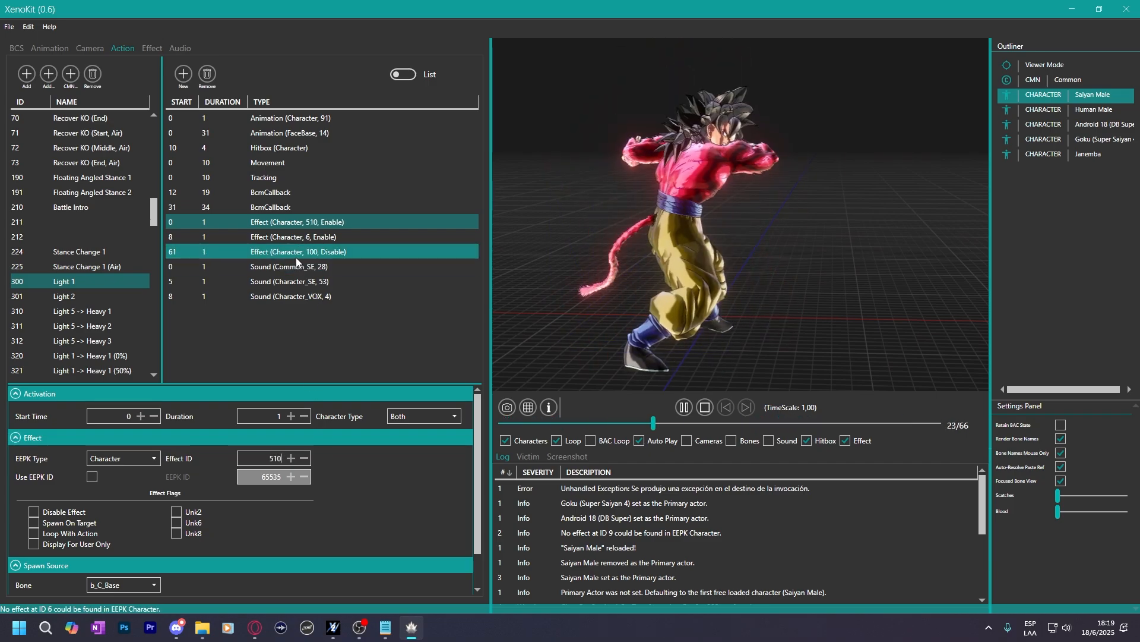
left_click(294, 251)
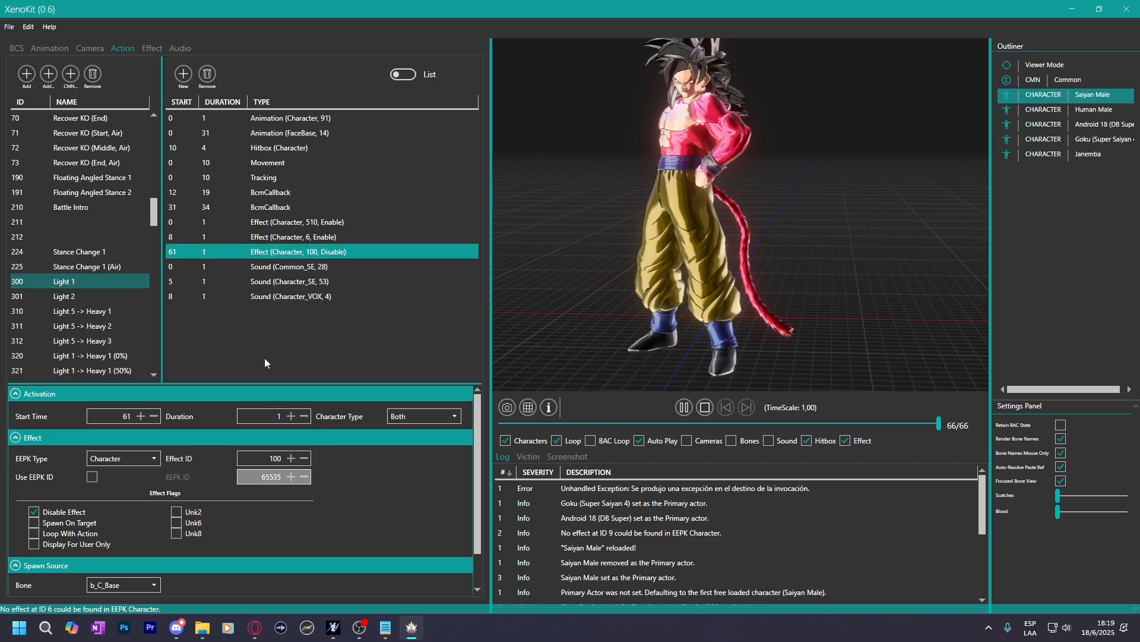
left_click(289, 223)
left_click(291, 458)
Set the effect ID of Light 1's frame 61 disable entry to 511 and replay the action to check the weapon.
left_click(268, 253)
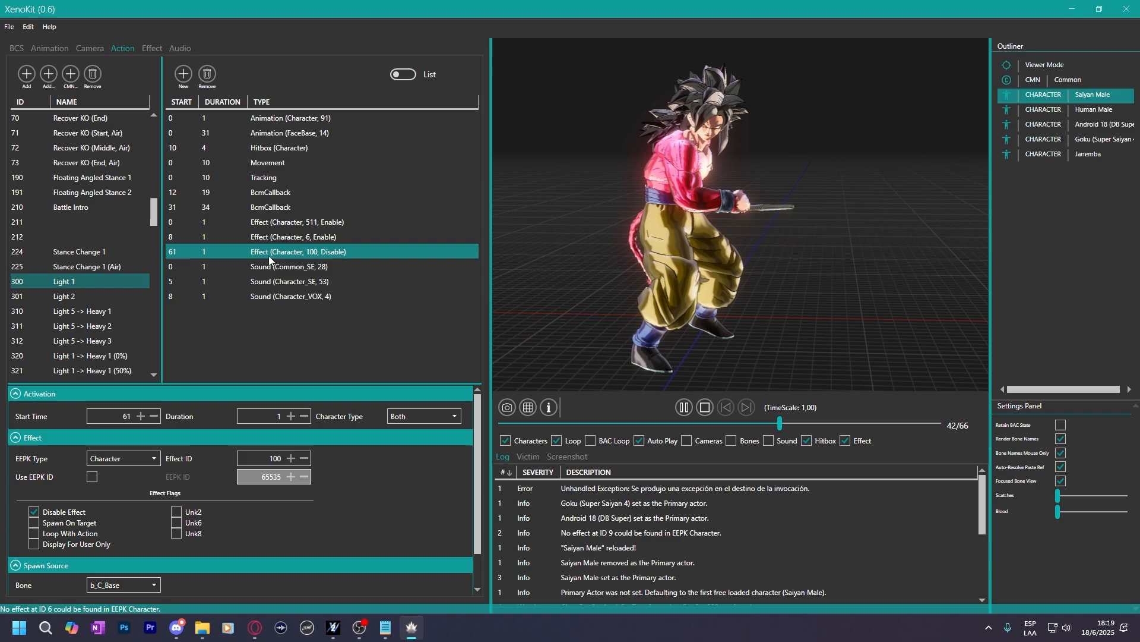
left_click_drag(262, 461, 308, 461)
type("511")
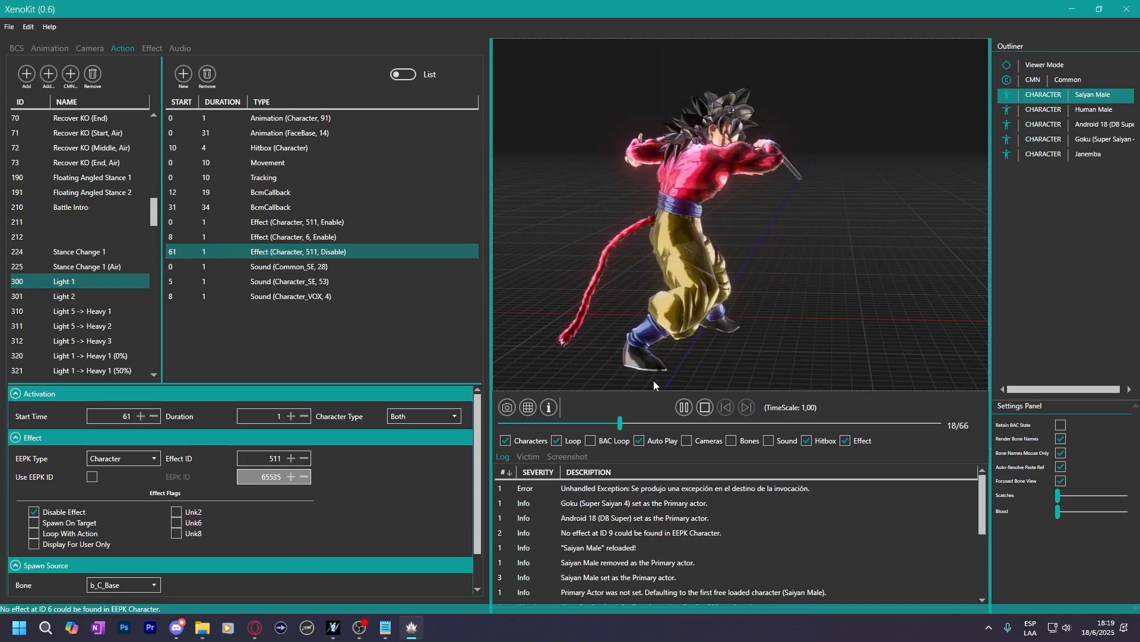
left_click(705, 407)
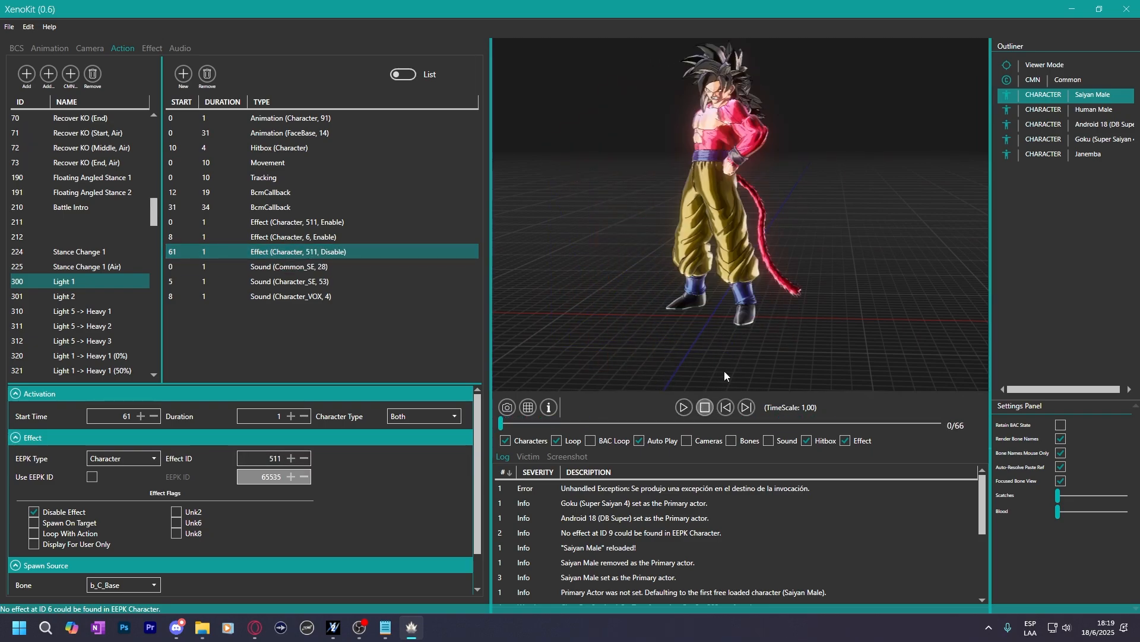
left_click(684, 407)
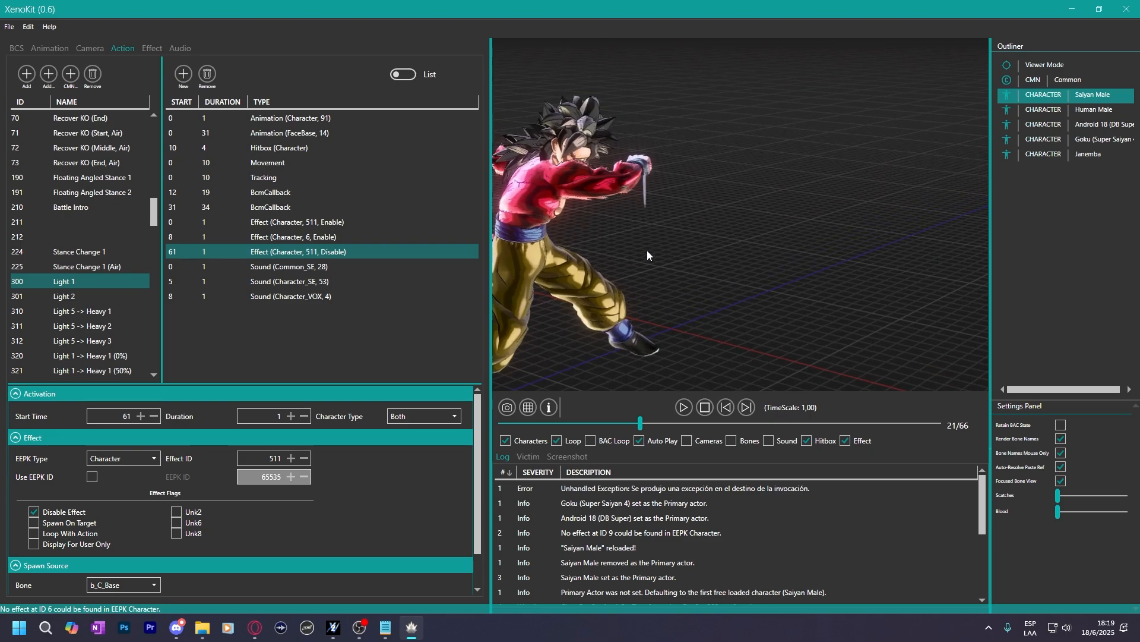
left_click_drag(648, 251, 845, 205)
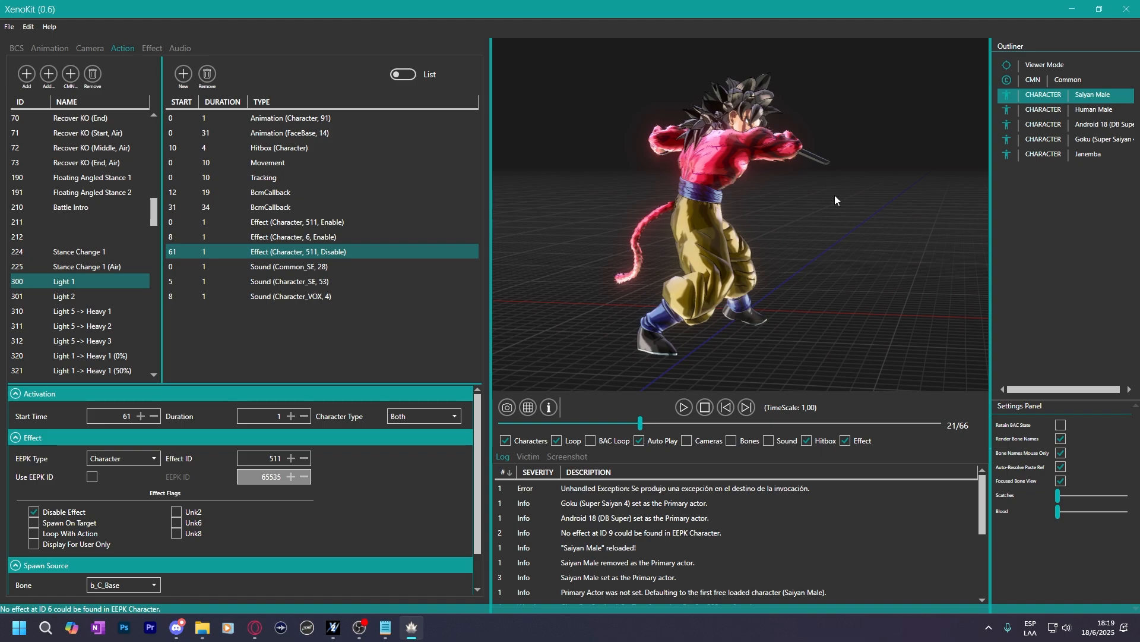
Sort Saiyan Male's actions by ID and set Light 2's effect 101 enable and disable entries to effect ID 510.
left_click(25, 101)
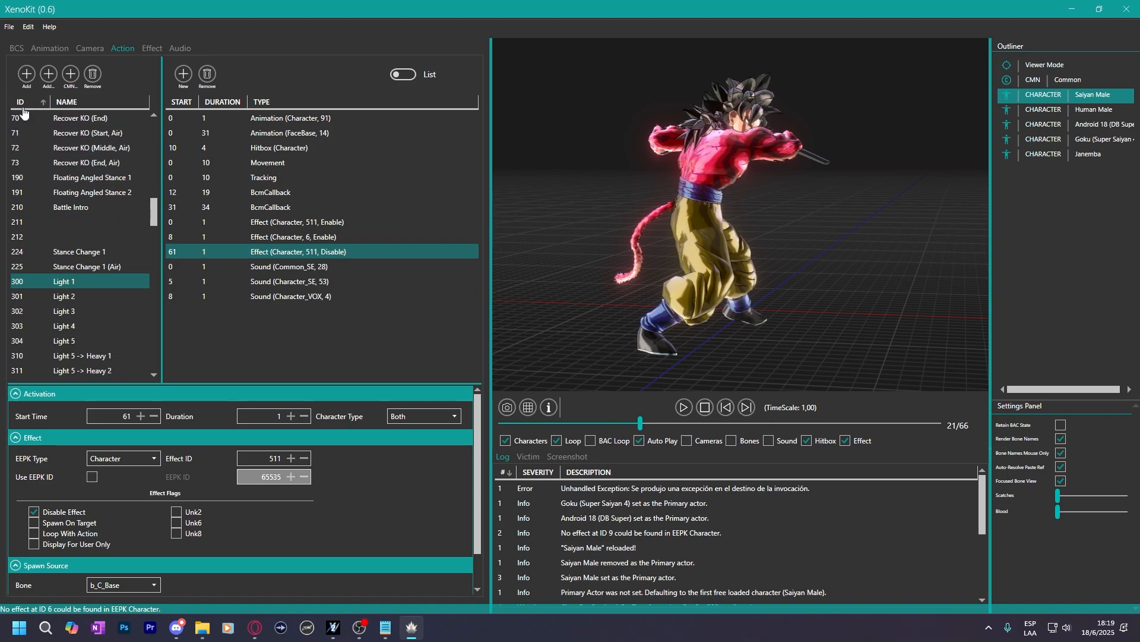
left_click(72, 299)
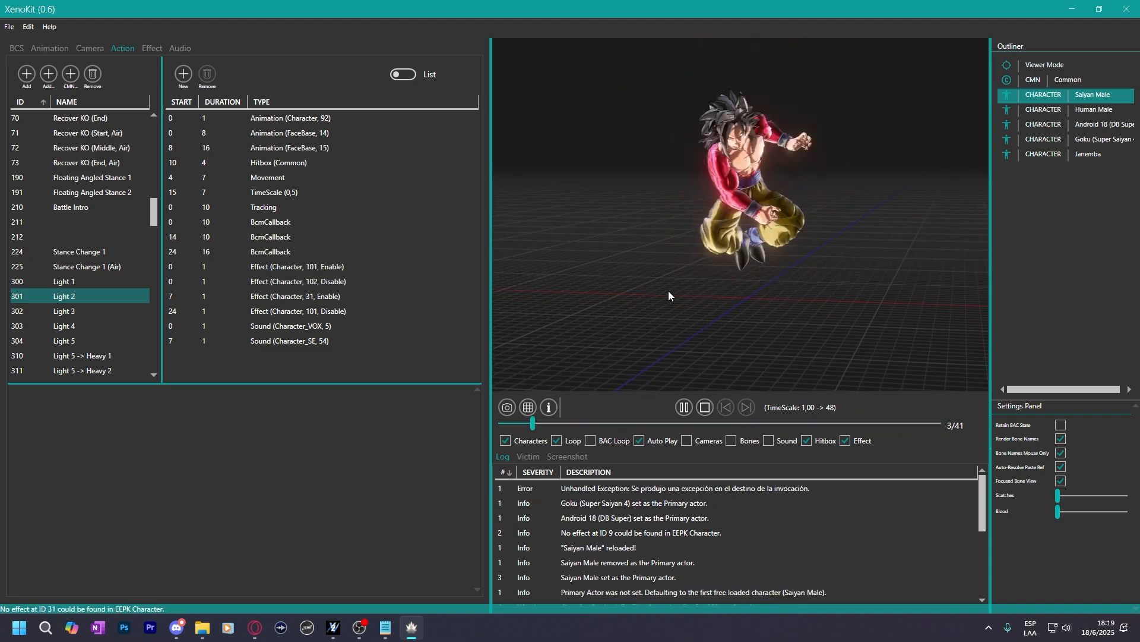
left_click(289, 324)
left_click(288, 266)
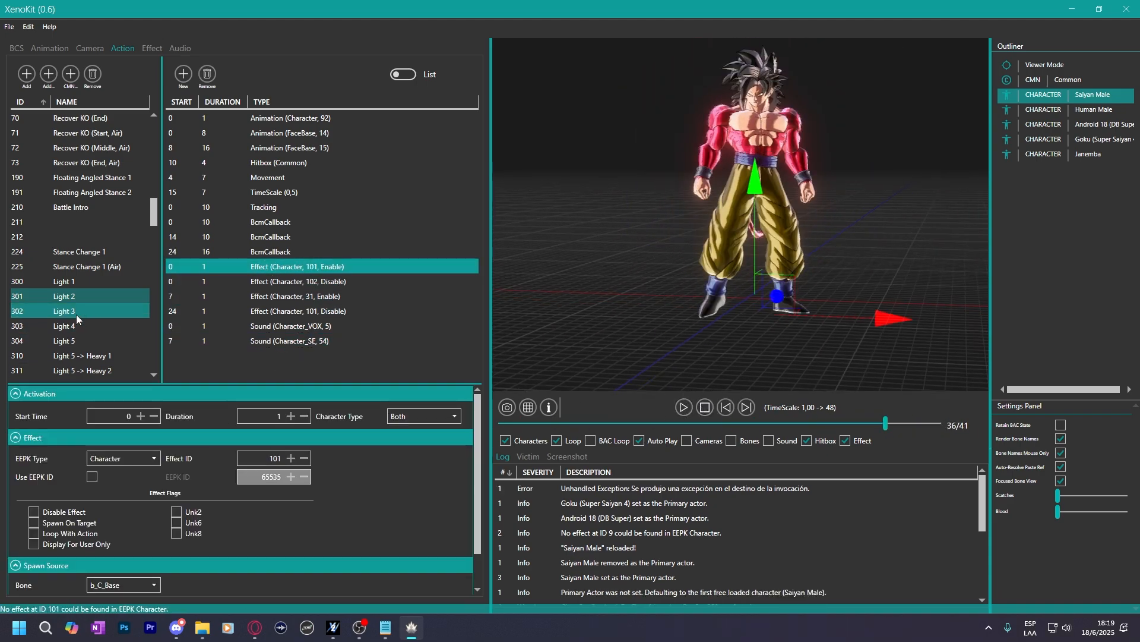
left_click(262, 458)
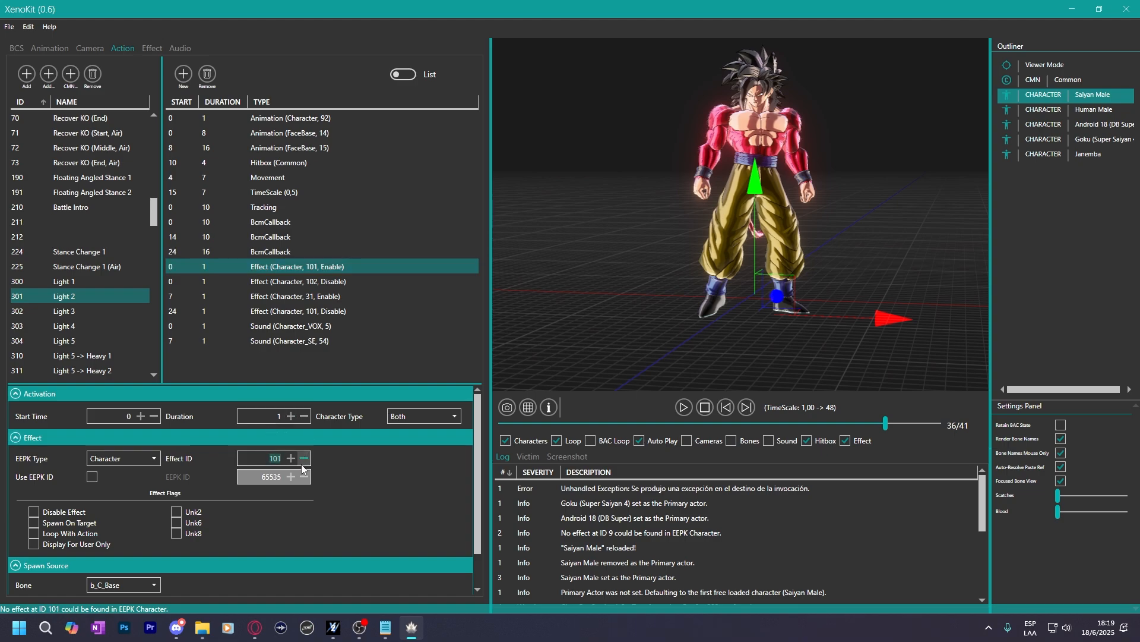
type("510")
left_click(261, 313)
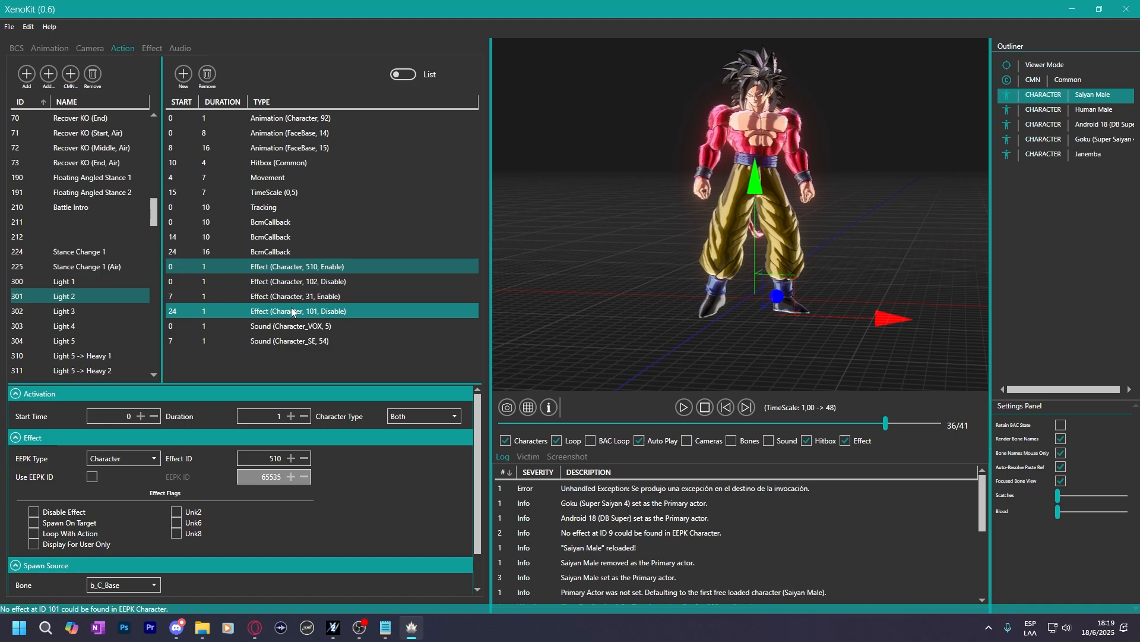
left_click(274, 458)
type("510")
Play Light 2 with its effect 31 entry selected, pausing mid-swing to examine the weapon and effect position from several angles.
left_click(301, 337)
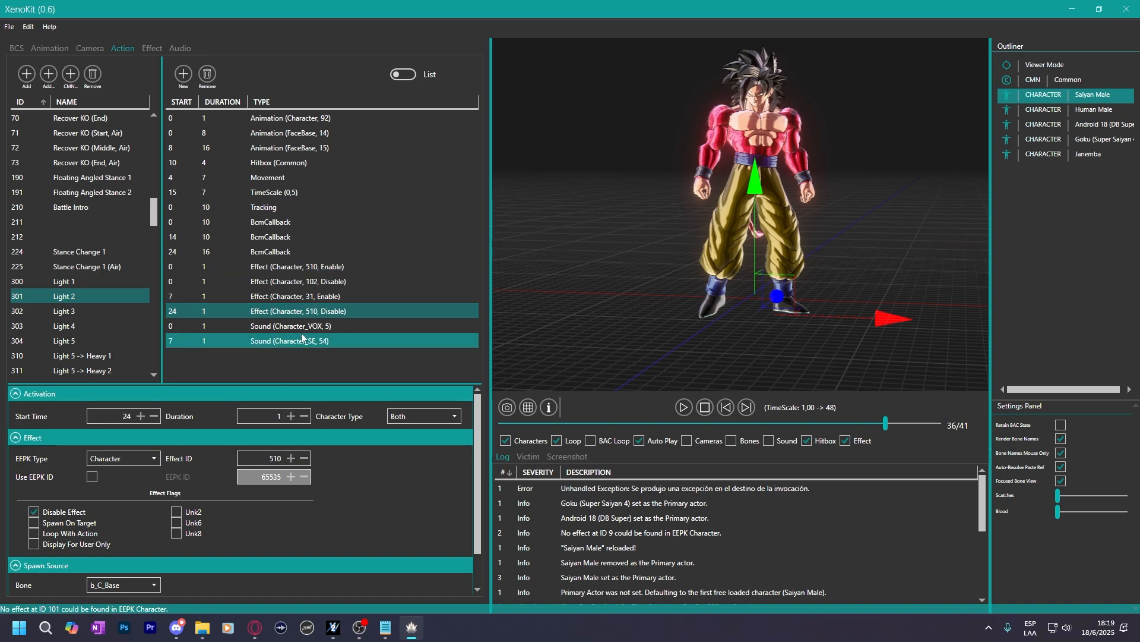
left_click(293, 295)
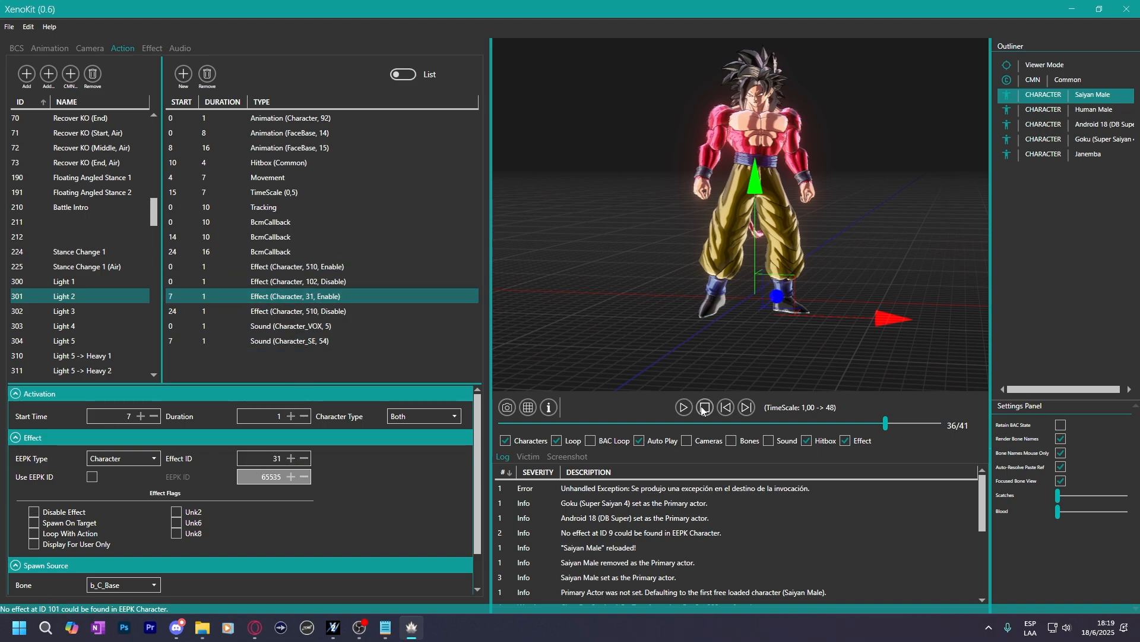
left_click(683, 407)
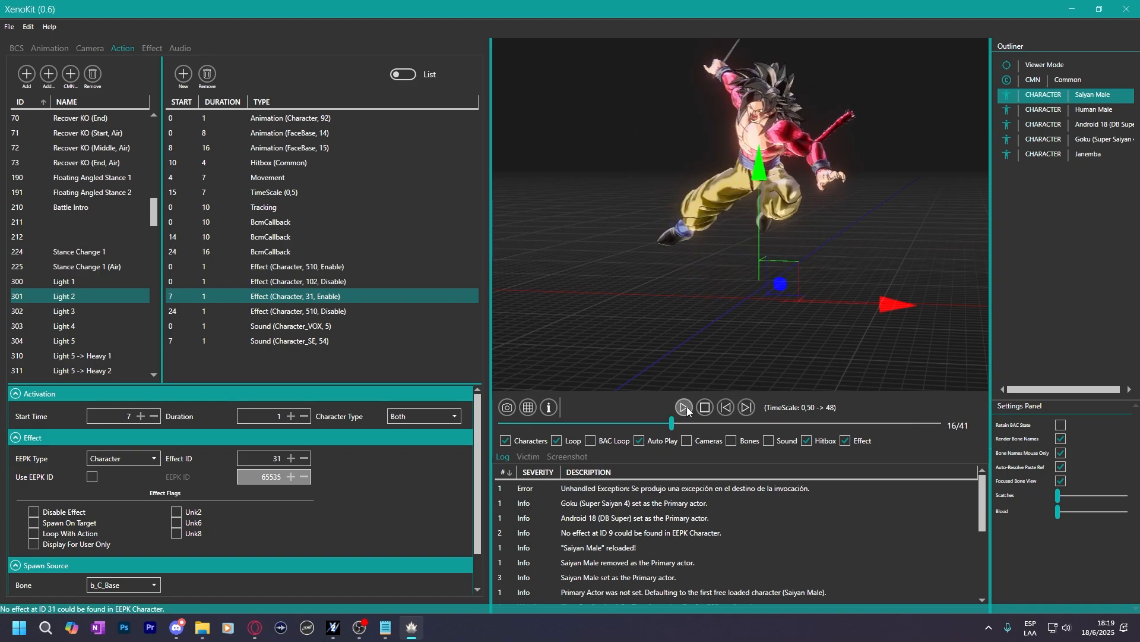
left_click(685, 407)
left_click_drag(782, 300, 915, 291)
left_click_drag(782, 257, 634, 245)
key("ctrl+z")
left_click_drag(953, 155, 751, 131)
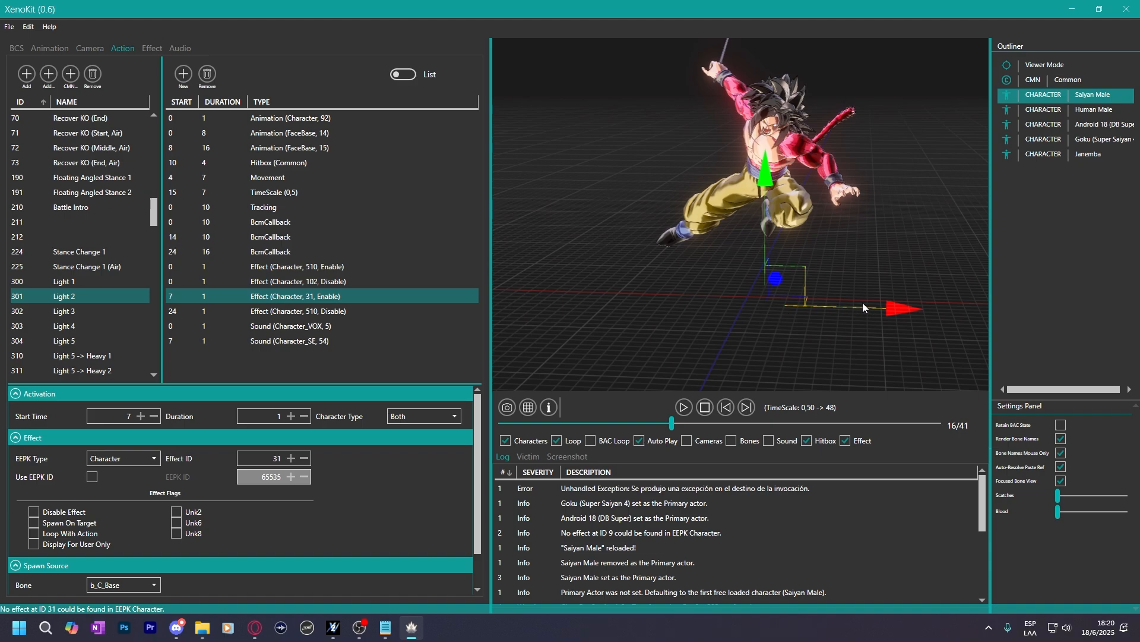
left_click_drag(522, 190, 607, 128)
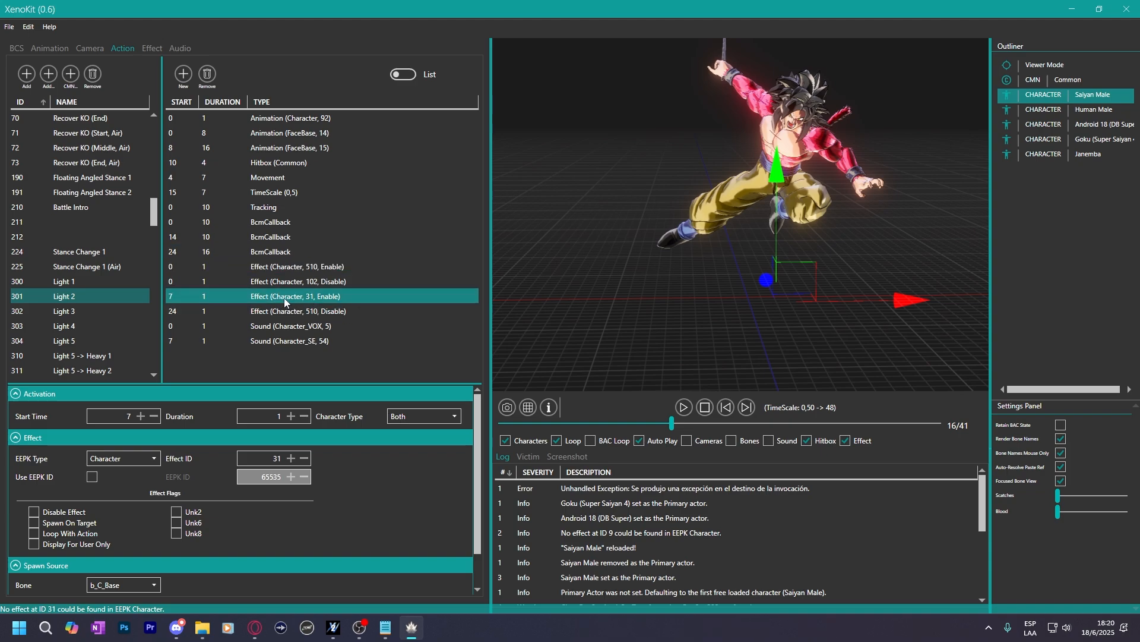
Check the effect list in connection with Light 2's effect 31 entry and examine the effect entries of Light 3.
left_click(148, 49)
left_click(121, 48)
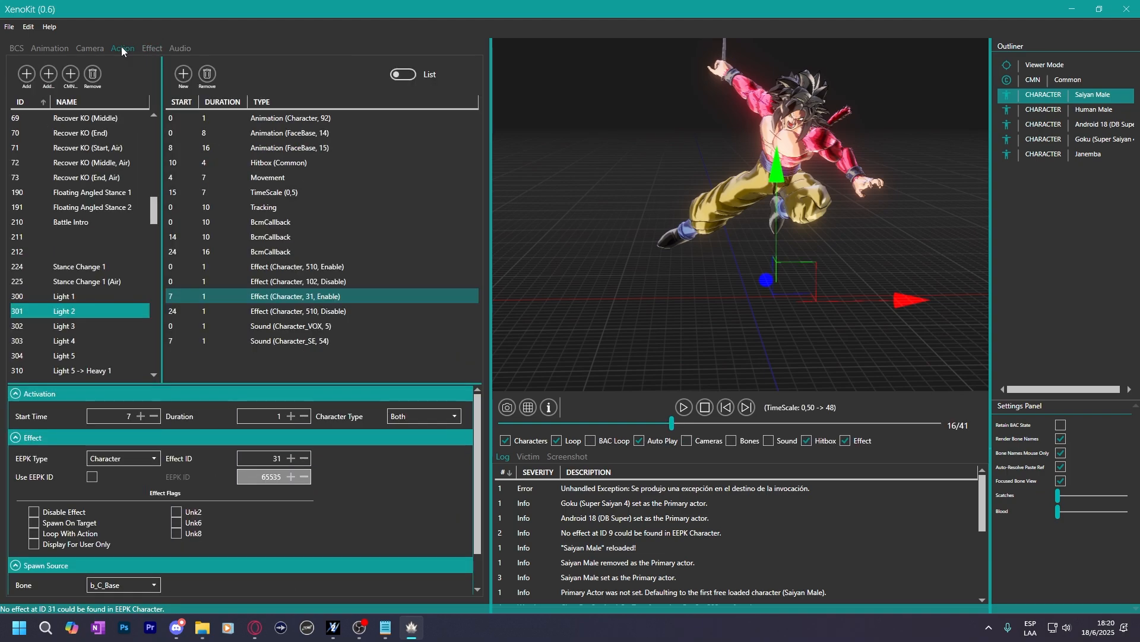
left_click(285, 311)
left_click(287, 297)
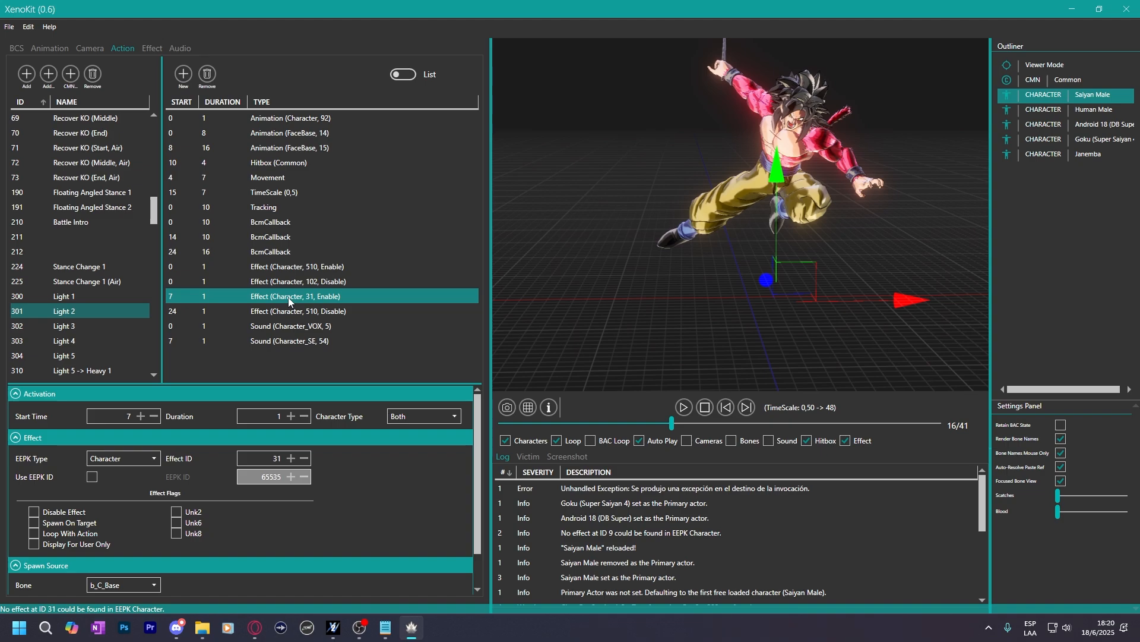
left_click(81, 329)
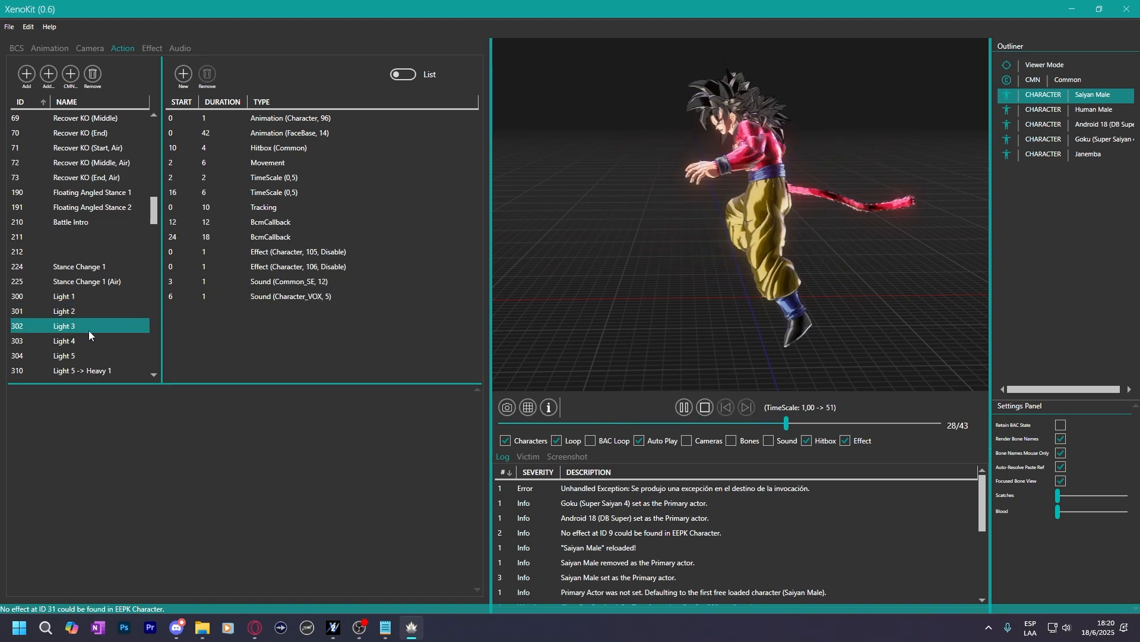
left_click(300, 254)
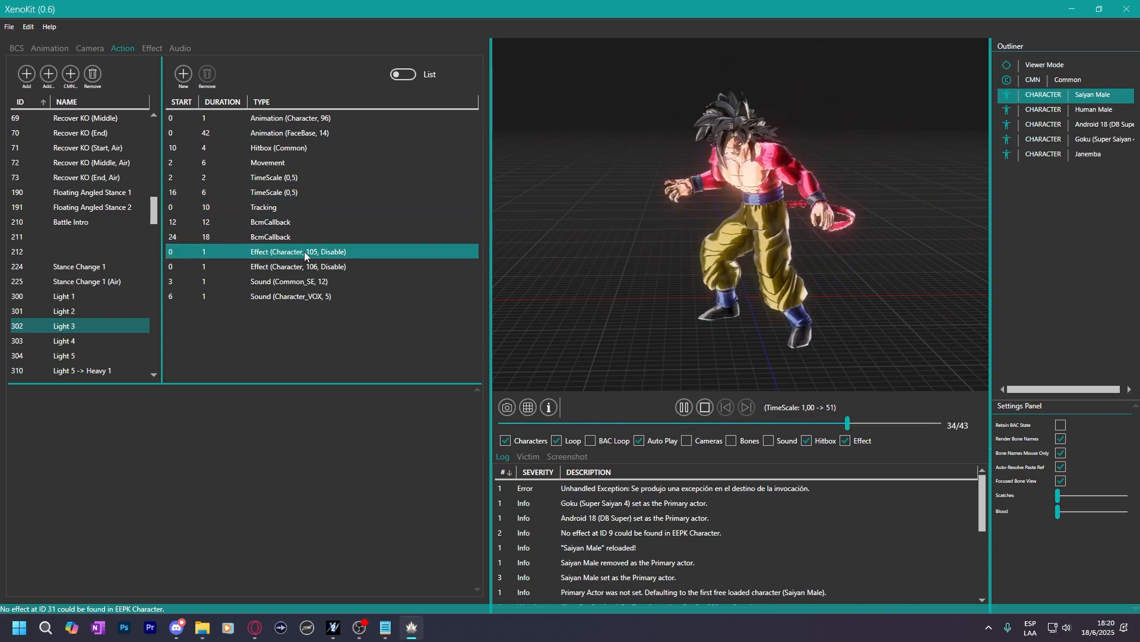
Play Light 2 and Light 3 in turn to compare whether the weapon shows during each action.
left_click(111, 309)
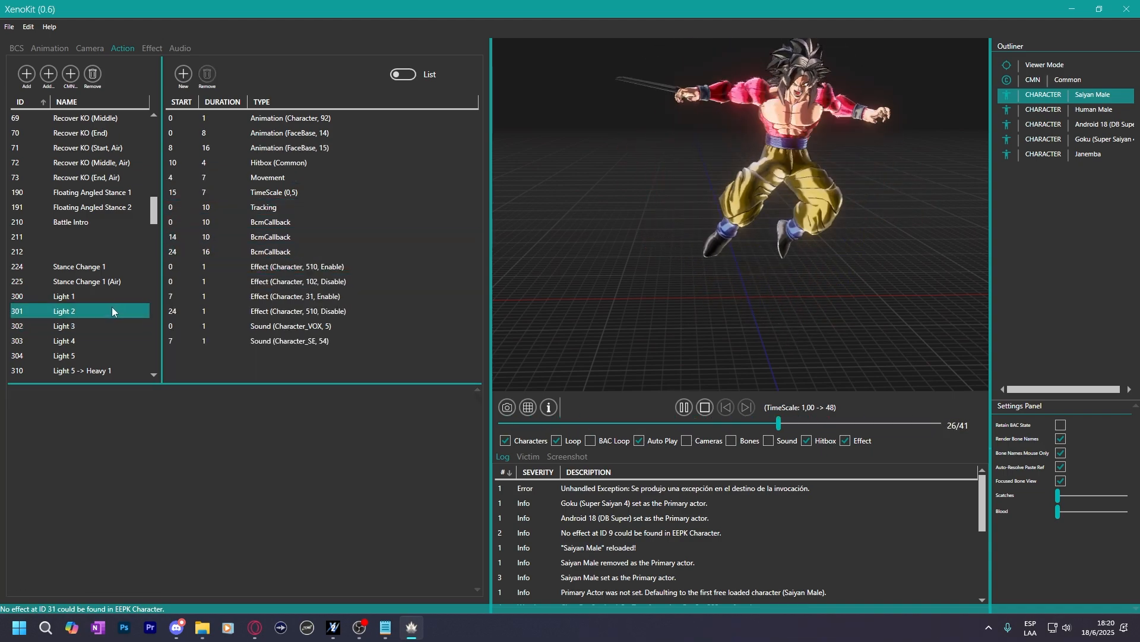
left_click(109, 297, "shift")
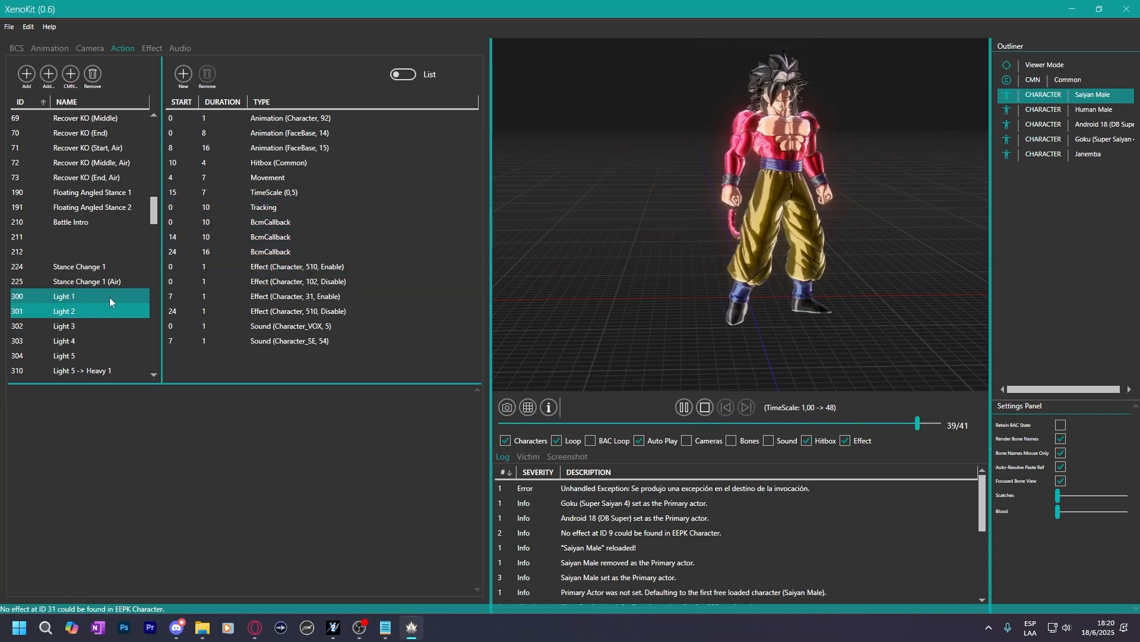
left_click(91, 308)
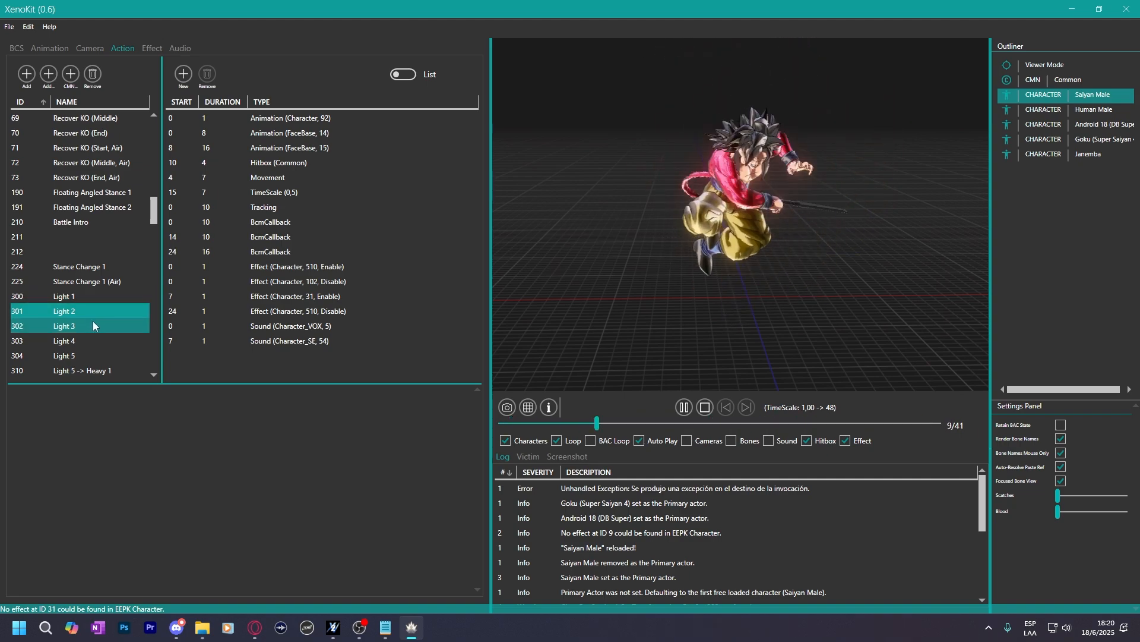
left_click(99, 326)
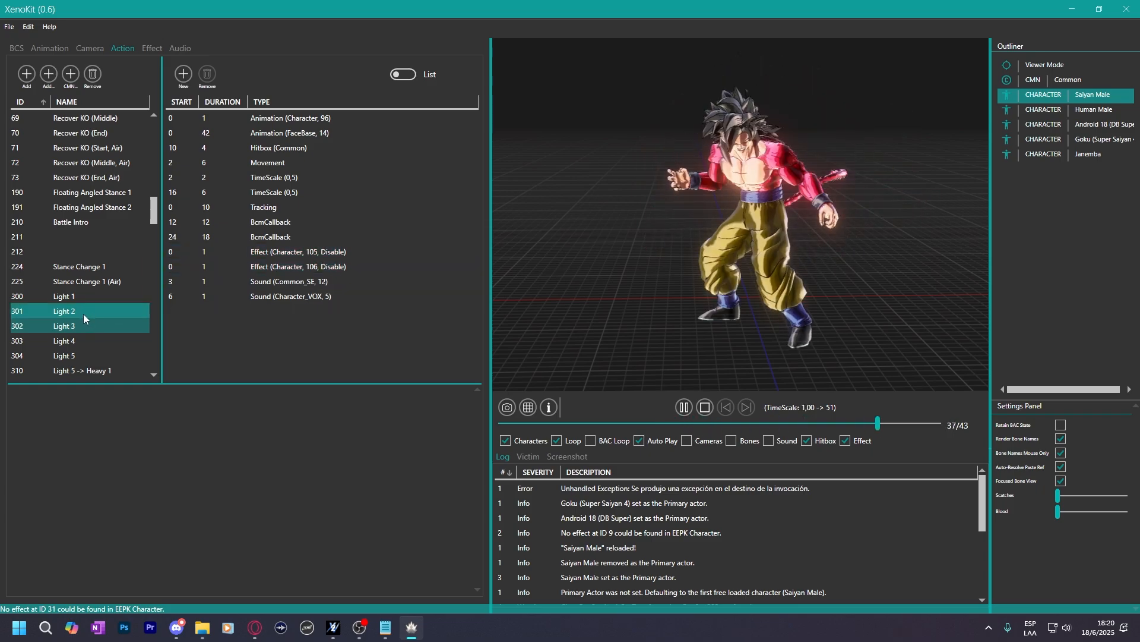
Replace Light 3's effect 105 and 106 disable entries with a copy of Light 2's effect 510 enable entry.
left_click(83, 370)
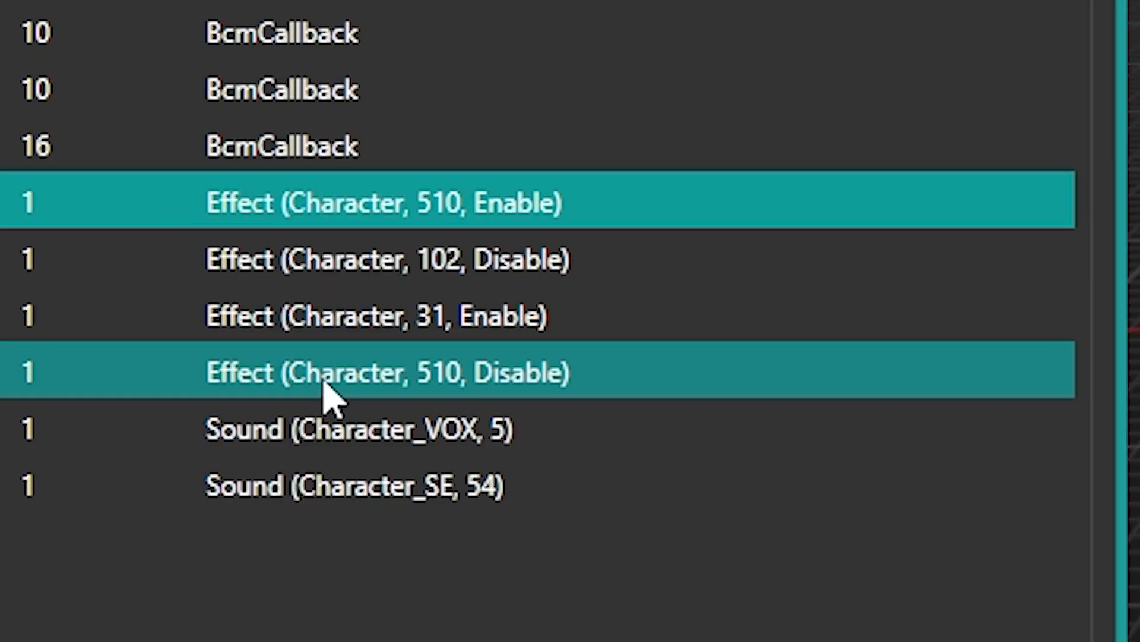
right_click(347, 211)
left_click(417, 355)
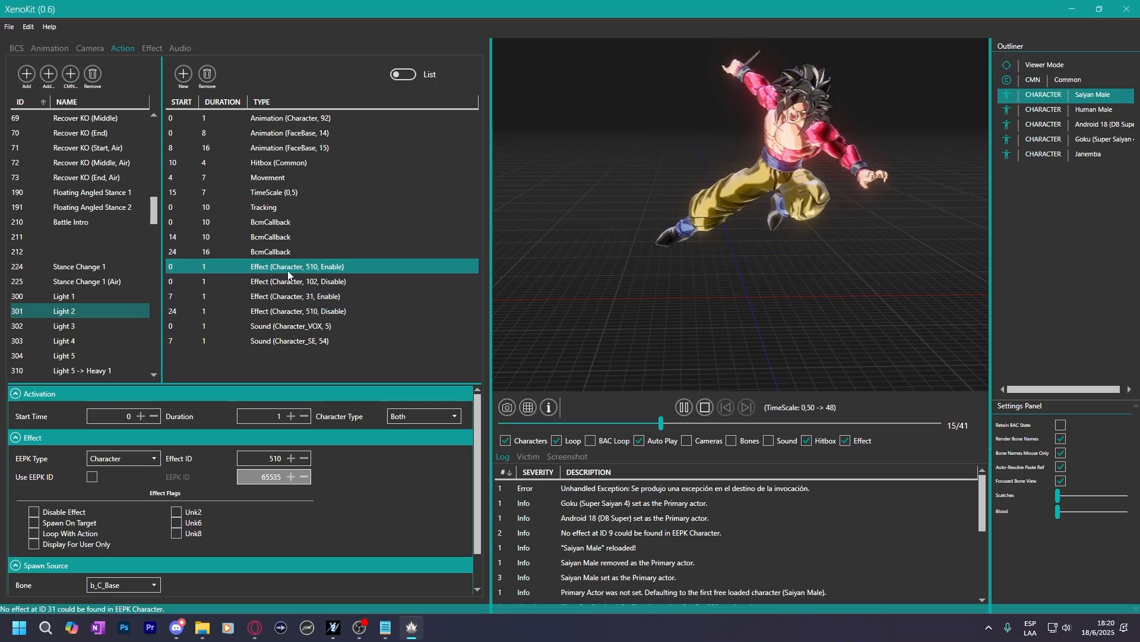
left_click(86, 324)
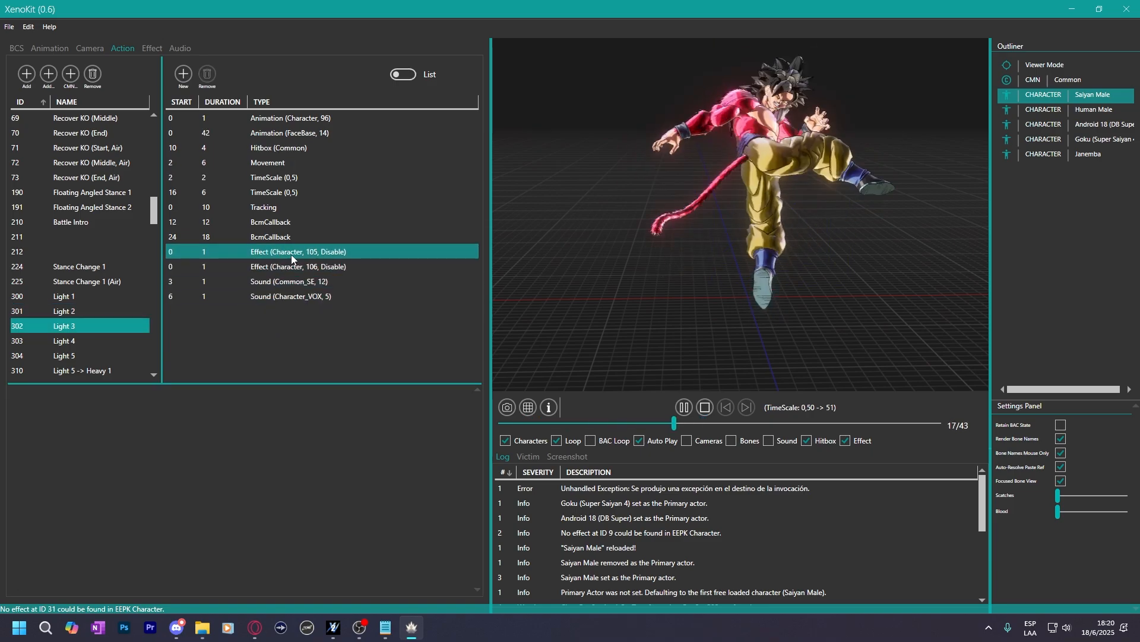
left_click(294, 272, "shift")
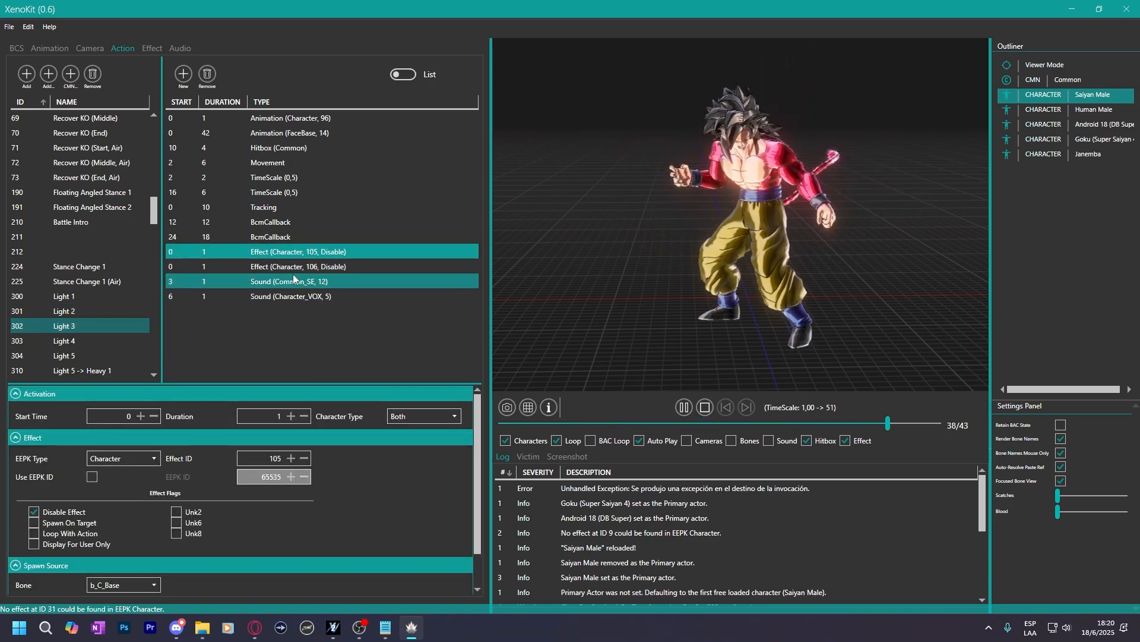
key("Delete")
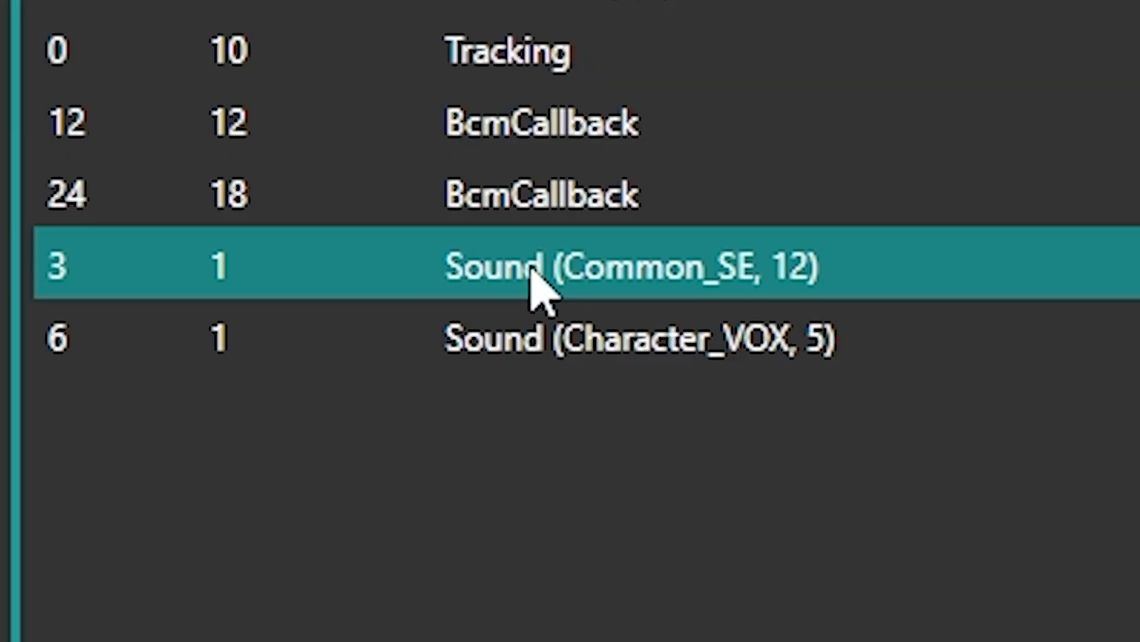
key("ctrl+v")
left_click(261, 251)
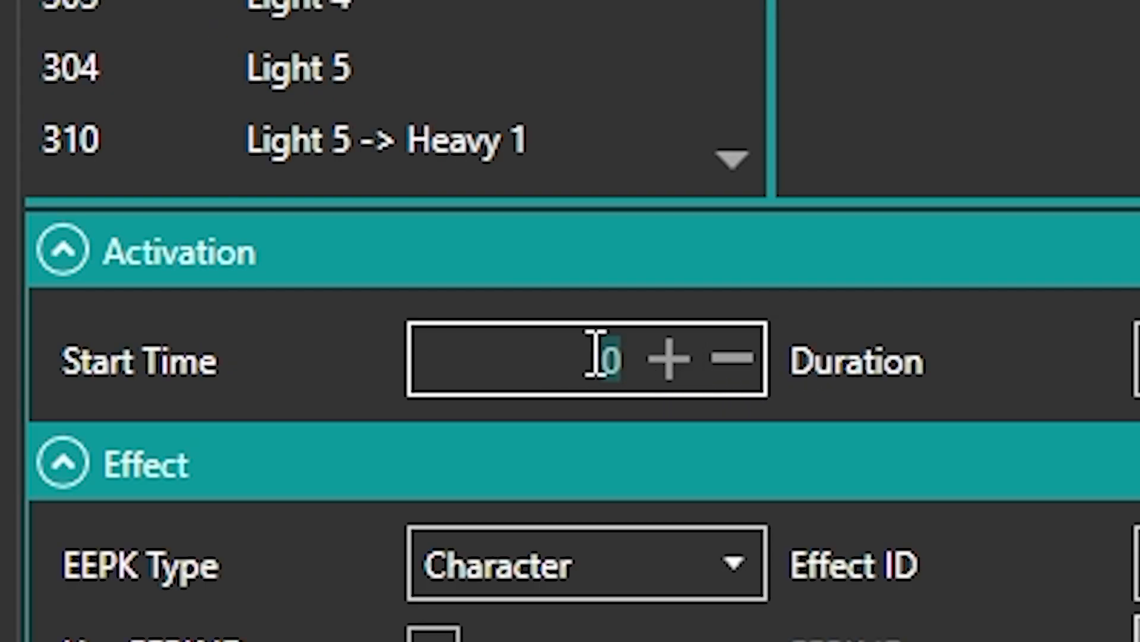
Examine the effect 510 entry's start time, along with Light 3's animation, hitbox and BcmCallback entries.
left_click(596, 354)
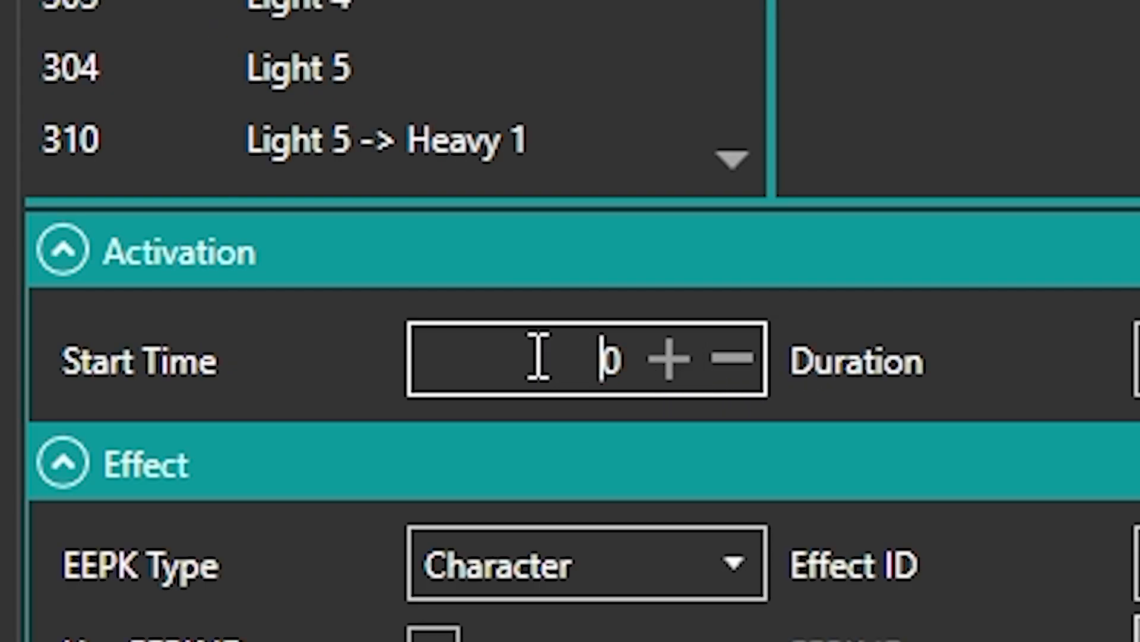
left_click_drag(544, 350, 729, 361)
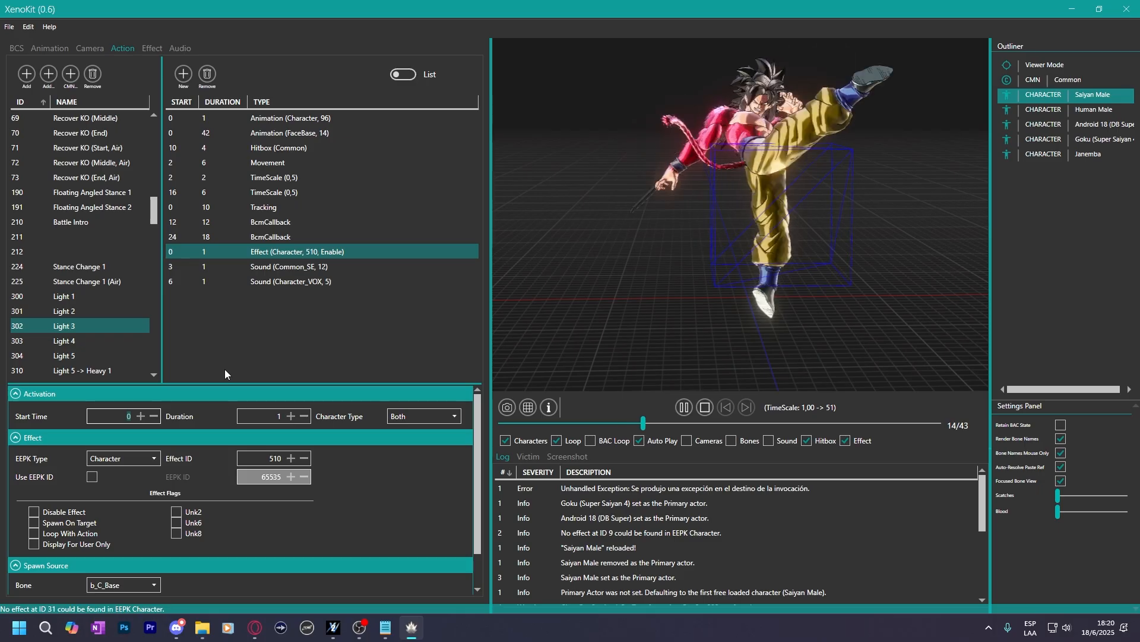
left_click(263, 121)
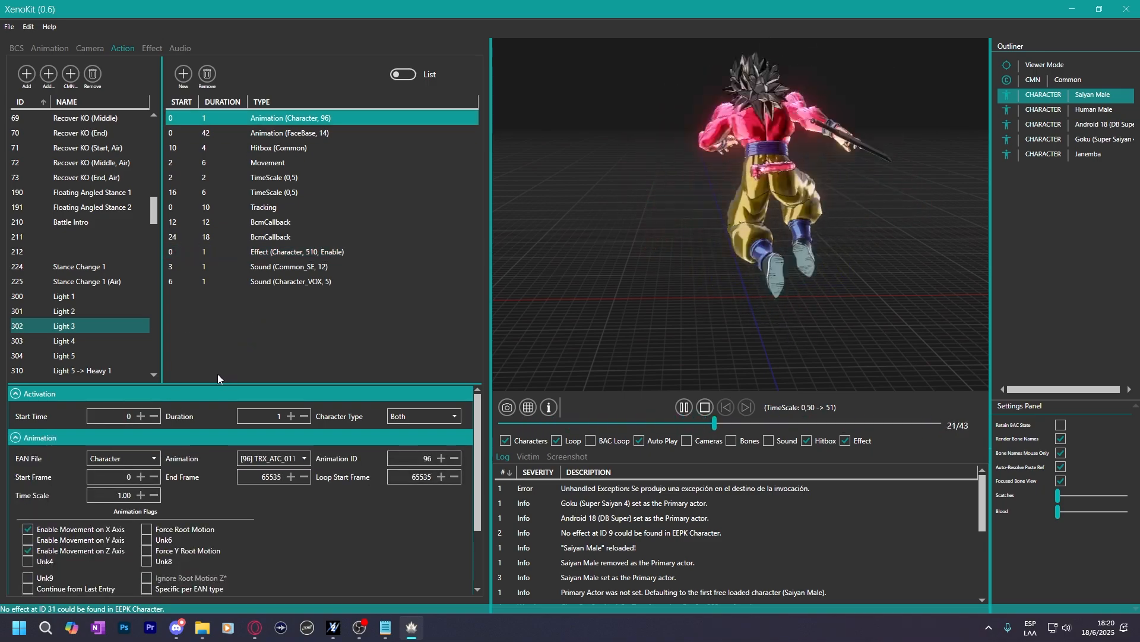
left_click(261, 148)
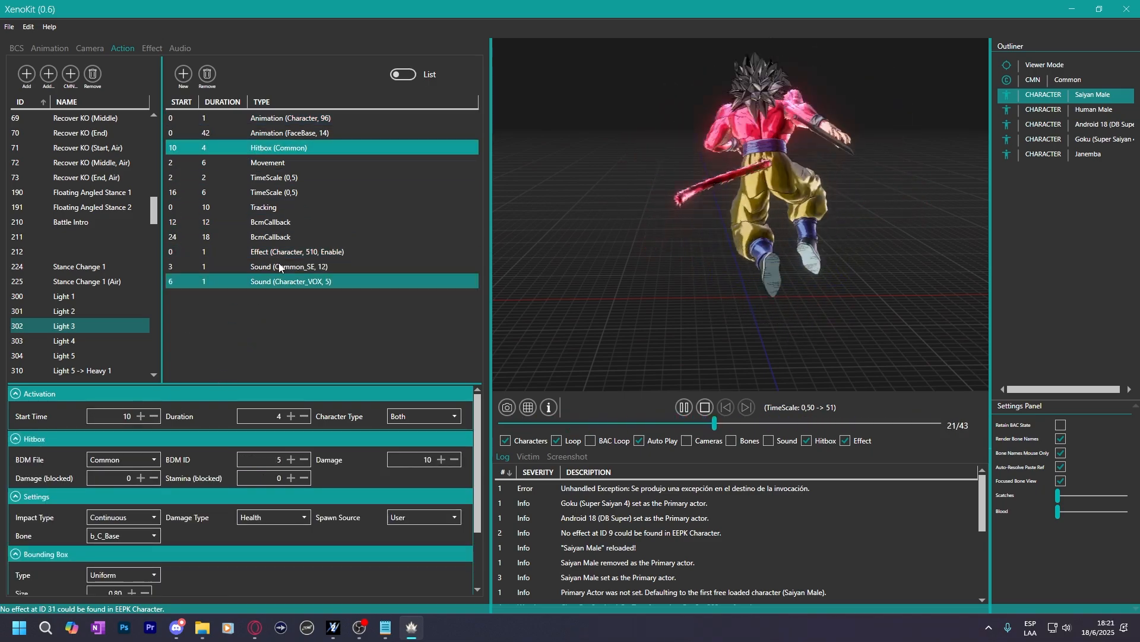
left_click(267, 235)
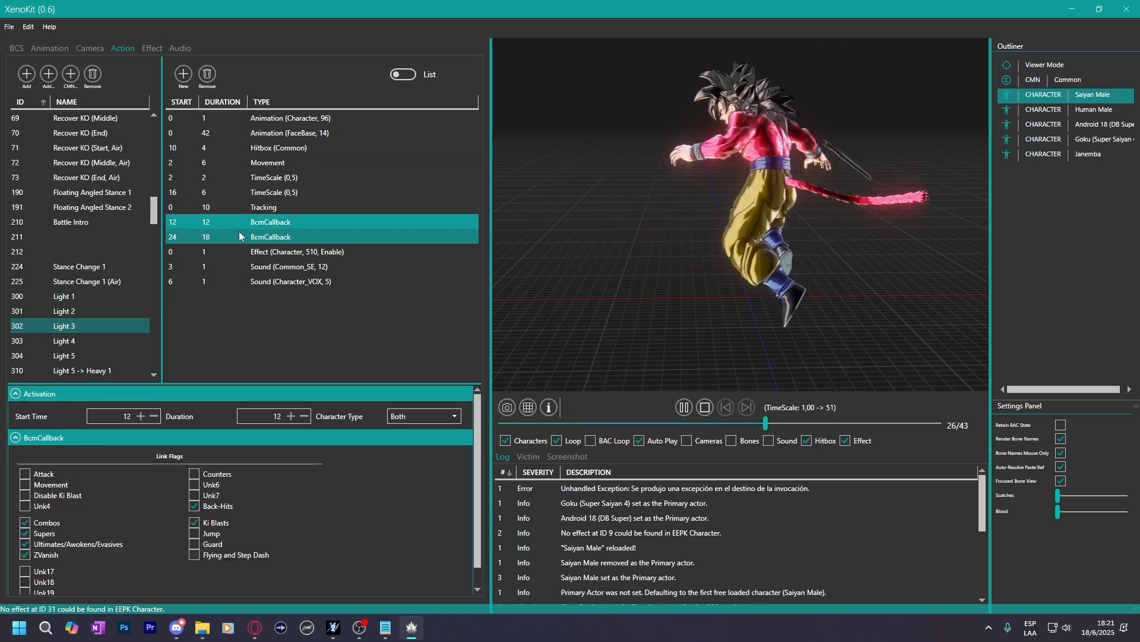
Toggle Disable Effect on Light 3's effect 510 entry to compare the weapon's visibility, leaving the flag on.
left_click(261, 251)
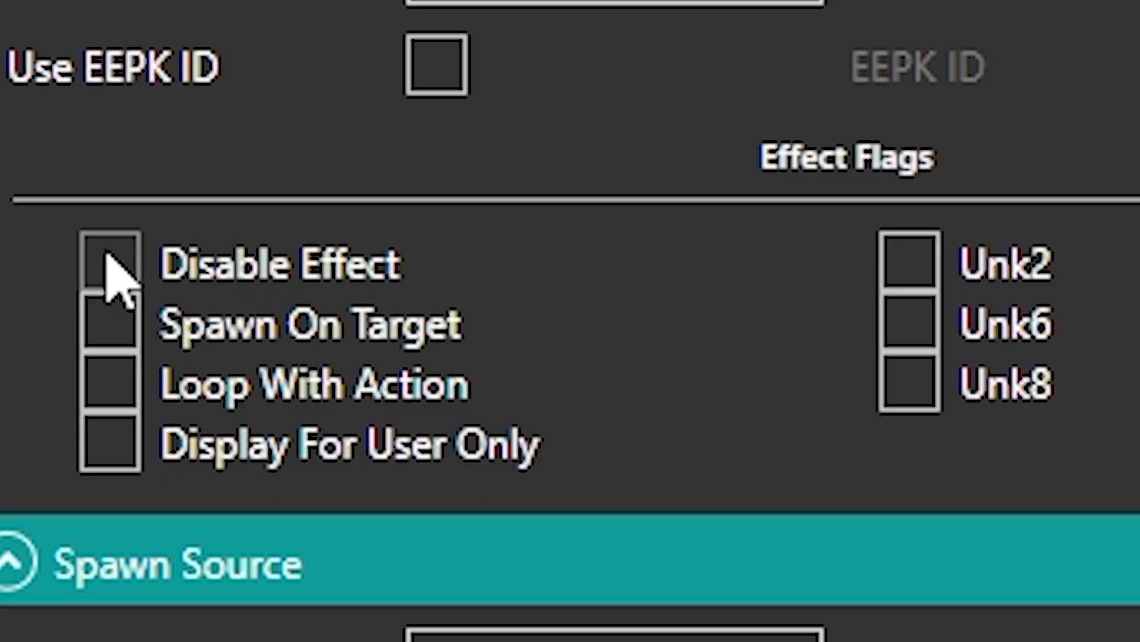
left_click(113, 274)
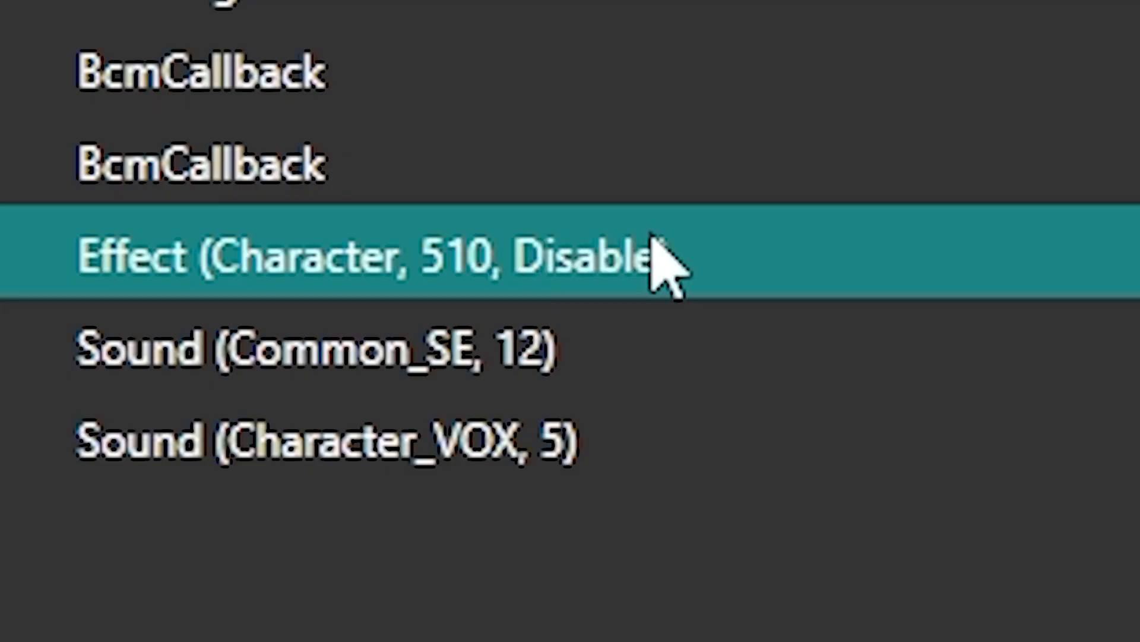
left_click(39, 509)
left_click(39, 509)
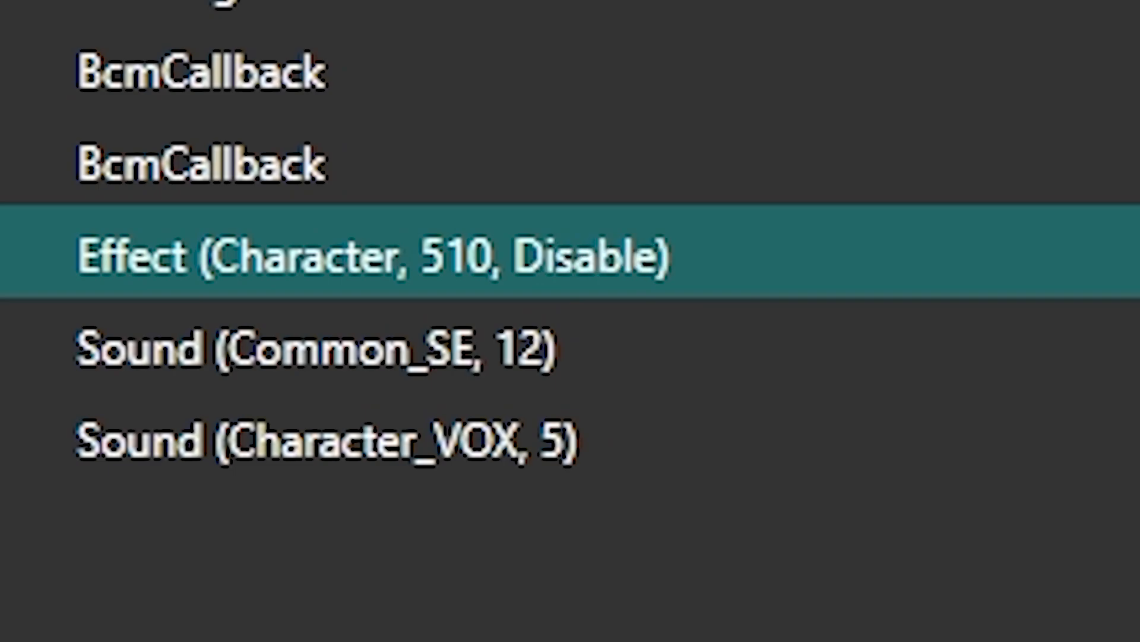
left_click(40, 509)
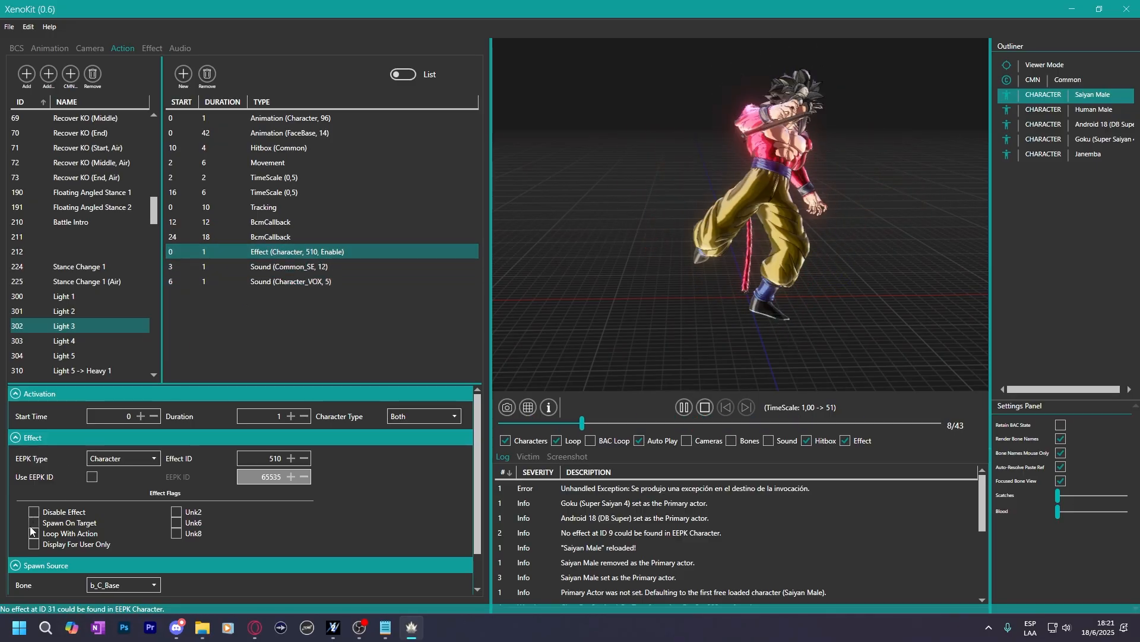
left_click(34, 511)
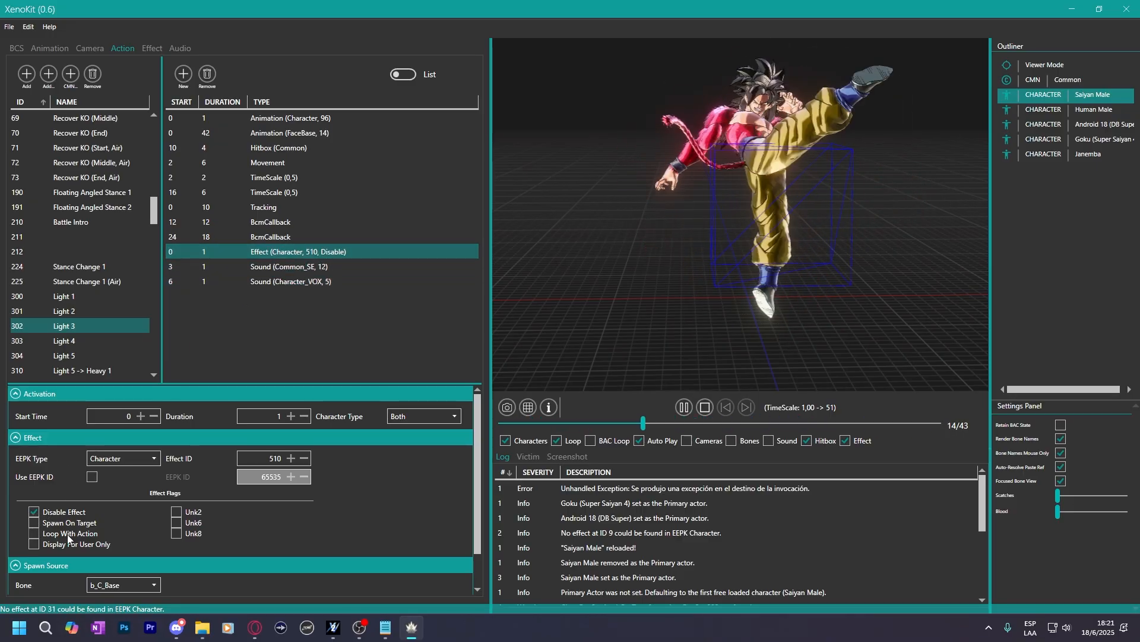
Try the Spawn On Target flag on the effect 510 entry, clear it again, and review the Spawn Source settings.
mouse_move(69, 523)
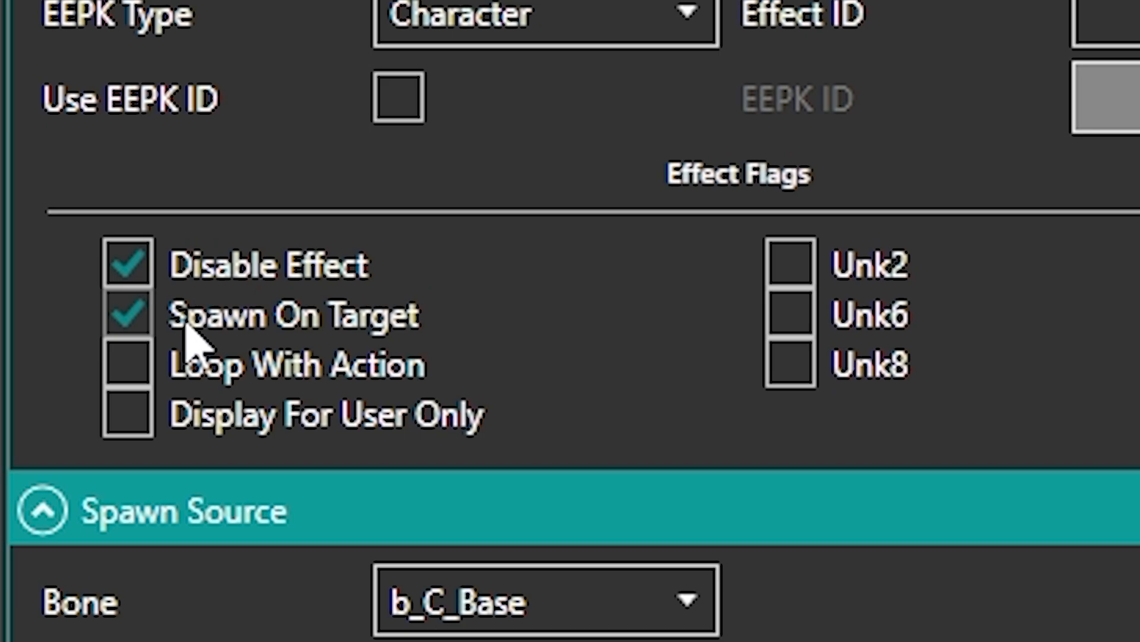
left_click(167, 313)
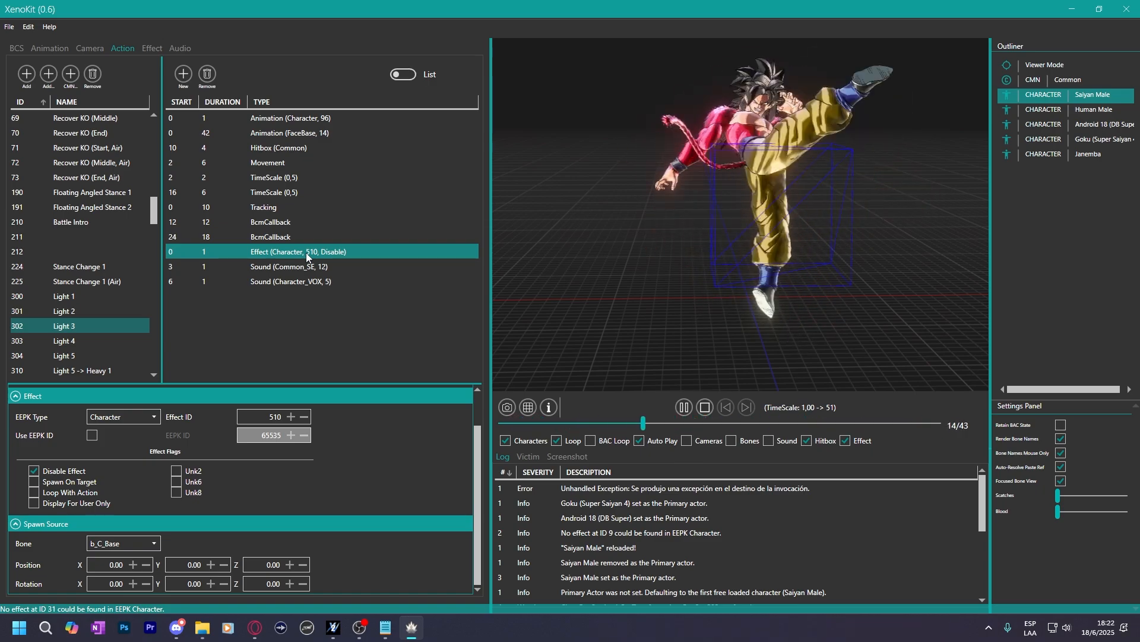
scroll(363, 474, "up", 2)
scroll(363, 475, "down", 2)
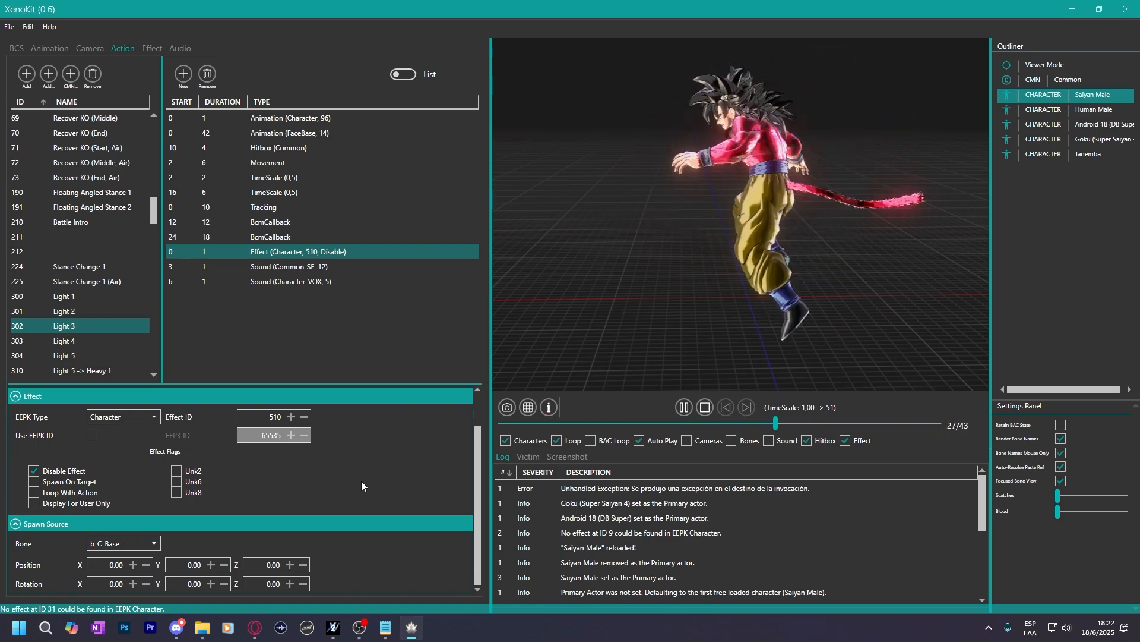
scroll(362, 483, "up", 1)
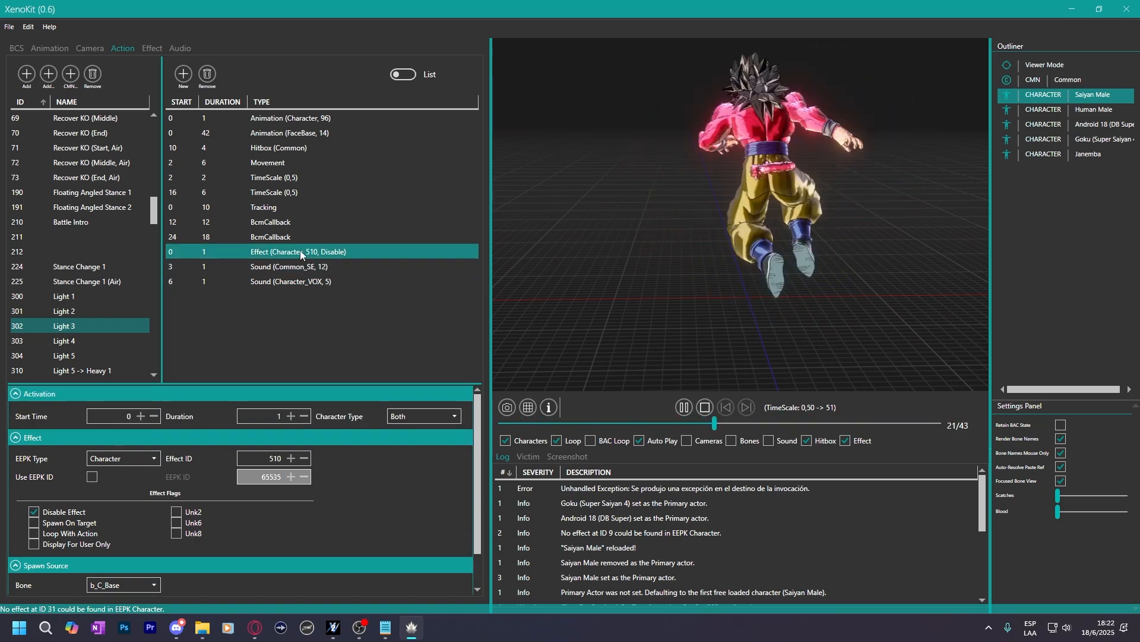
Check the character's effect list for the IDs available to Light 3's effect entry, and return to its actions.
left_click(151, 48)
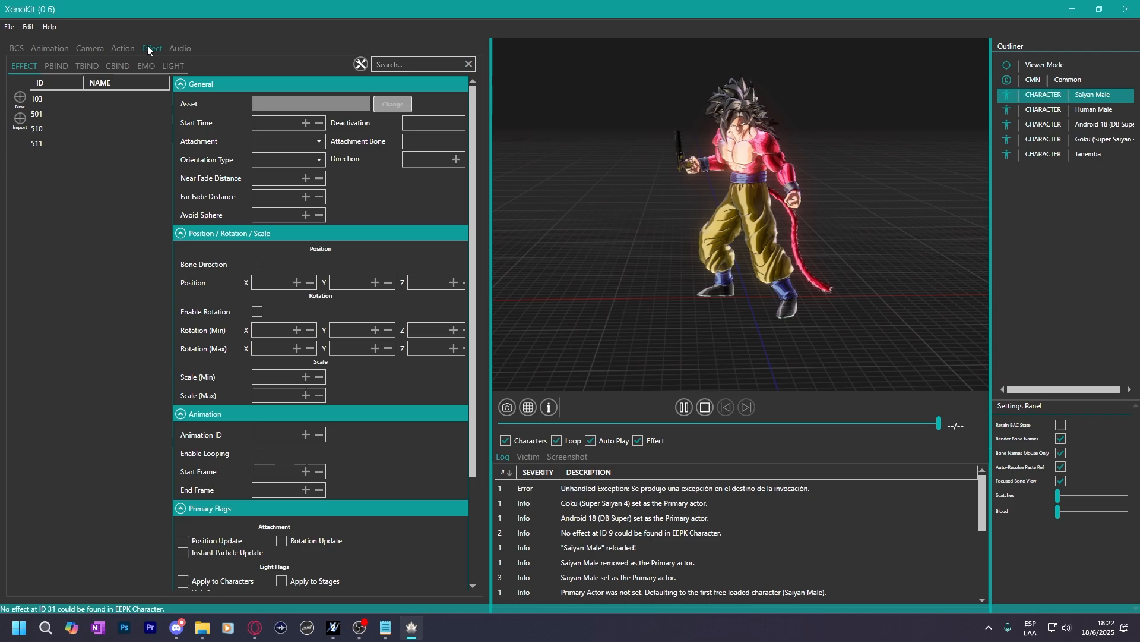
left_click(80, 128)
left_click(76, 112)
left_click(122, 47)
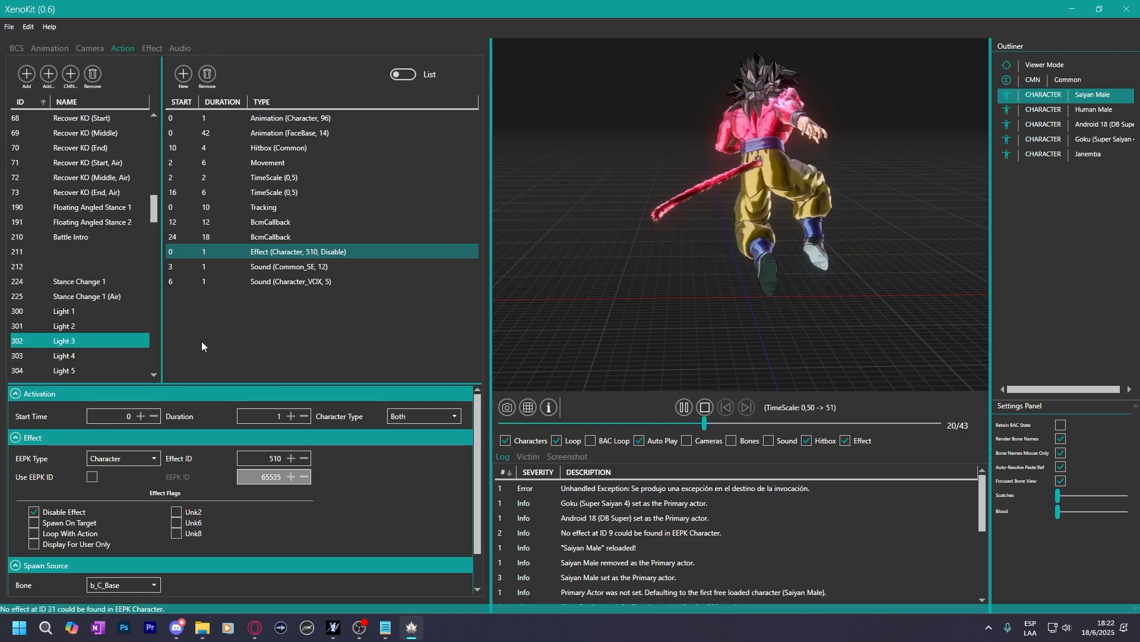
Review the EEPK type options for Light 3's effect 510 entry and set the type to Common.
left_click(136, 447)
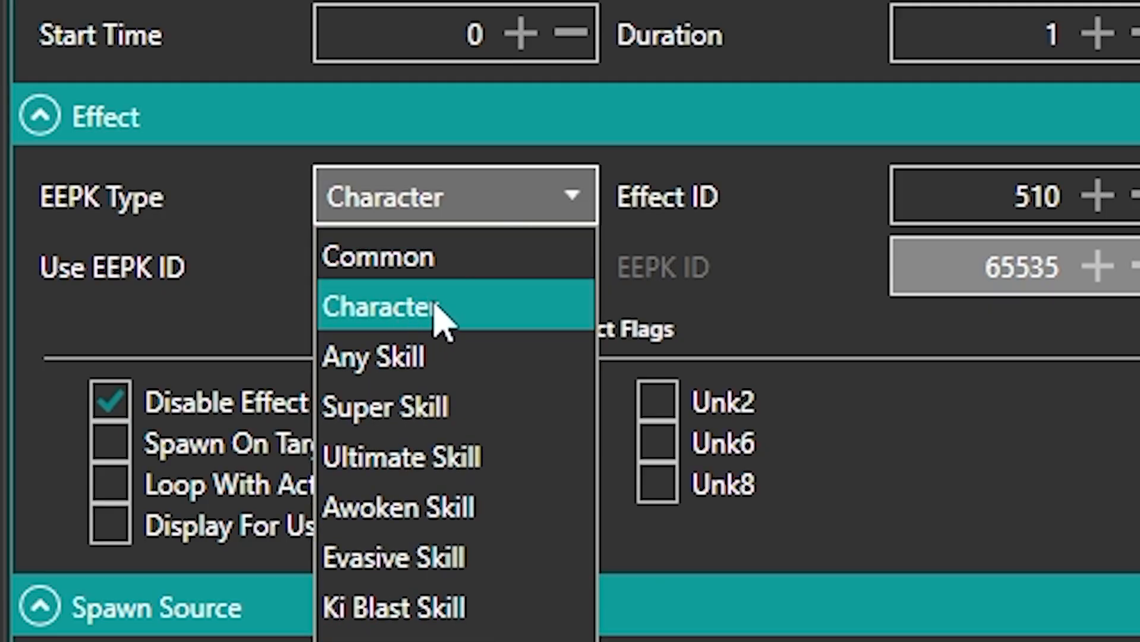
left_click(414, 314)
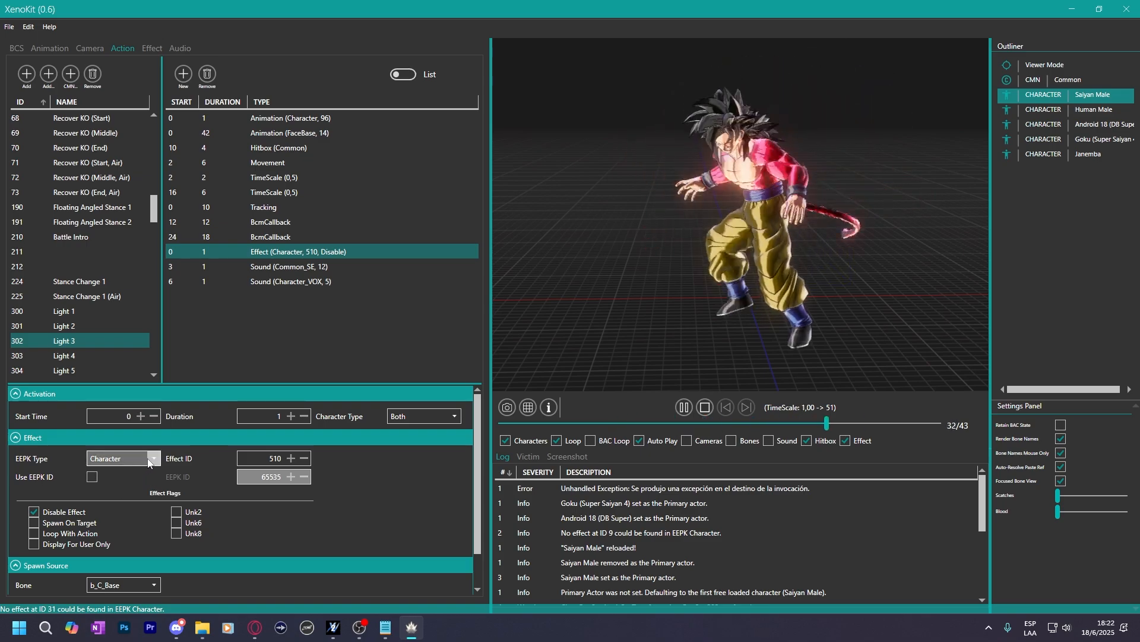
left_click(545, 215)
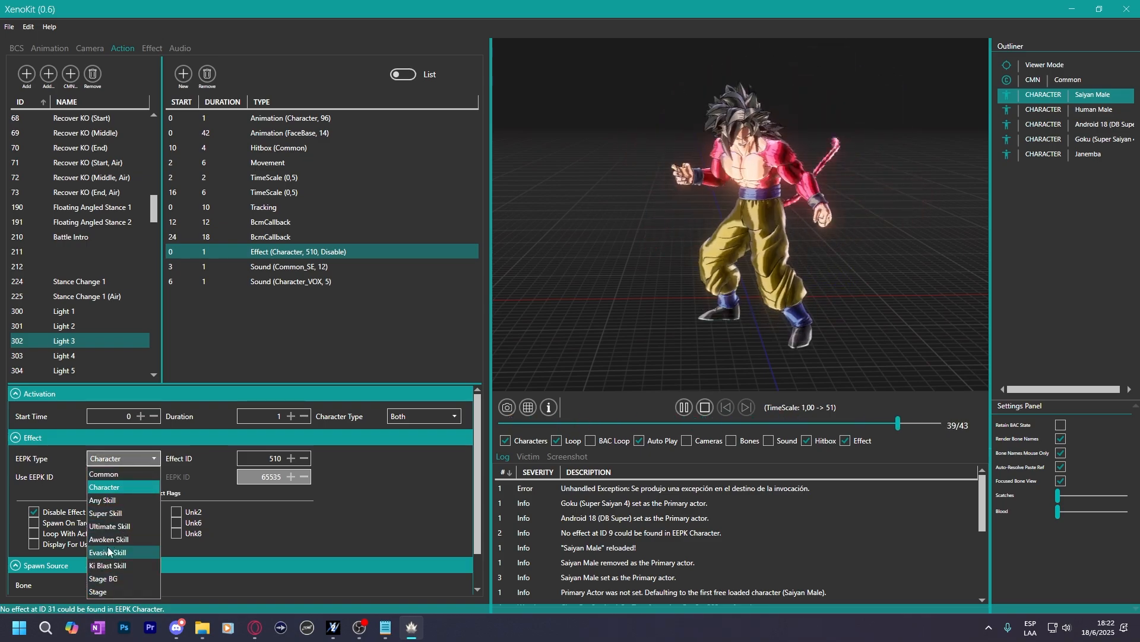
left_click(141, 462)
left_click(140, 461)
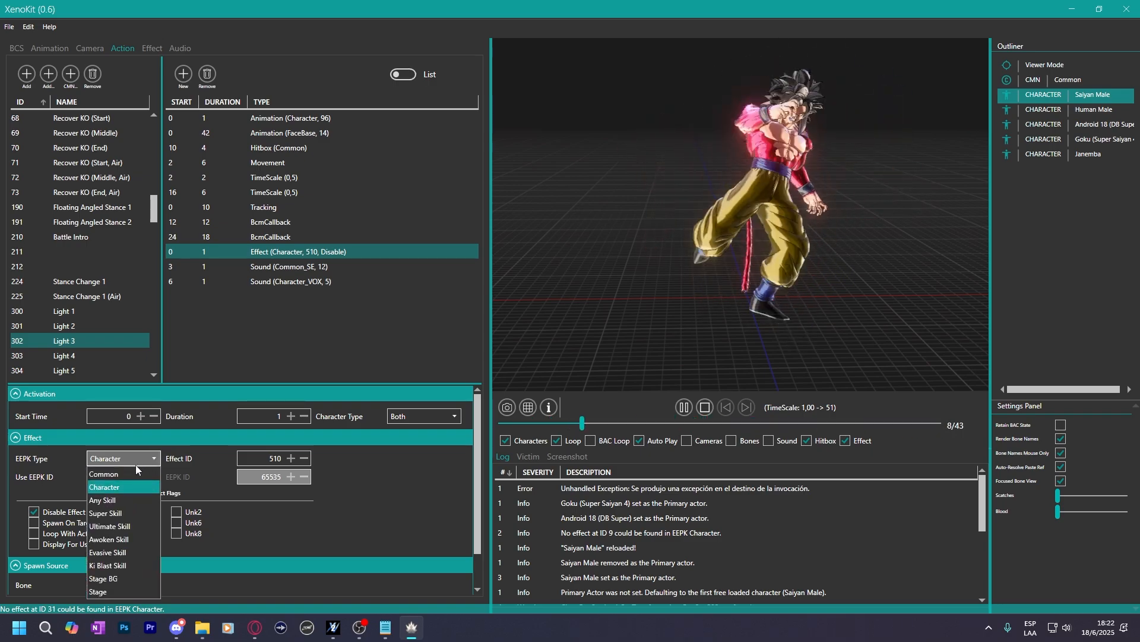
left_click(119, 474)
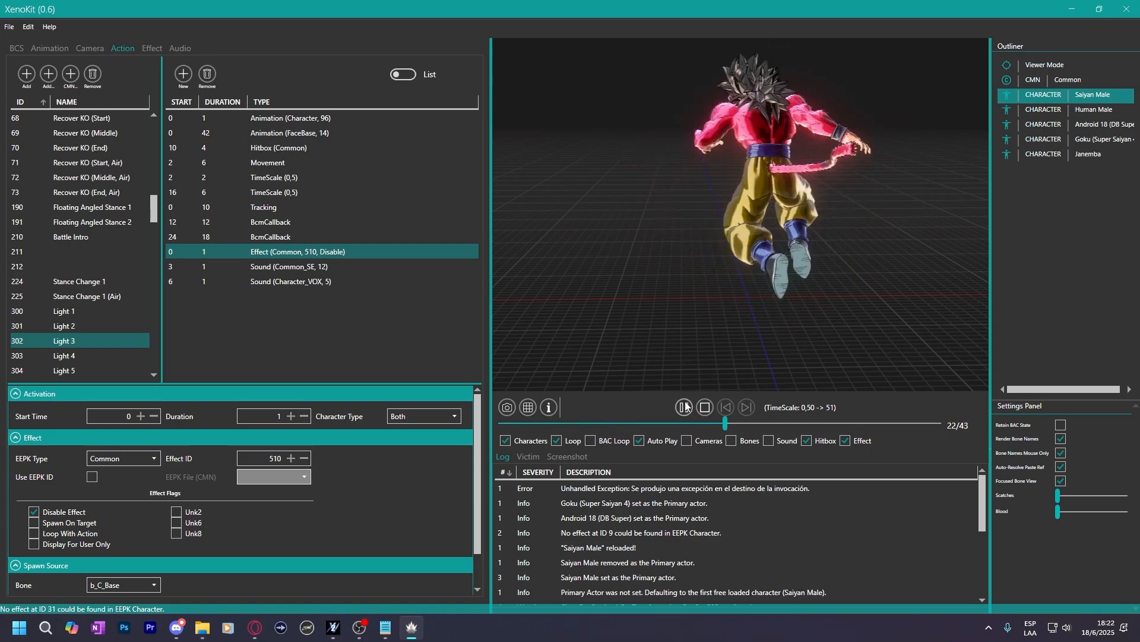
Set the effect ID of Light 3's Common effect entry to 2 and turn off Disable Effect.
double_click(275, 458)
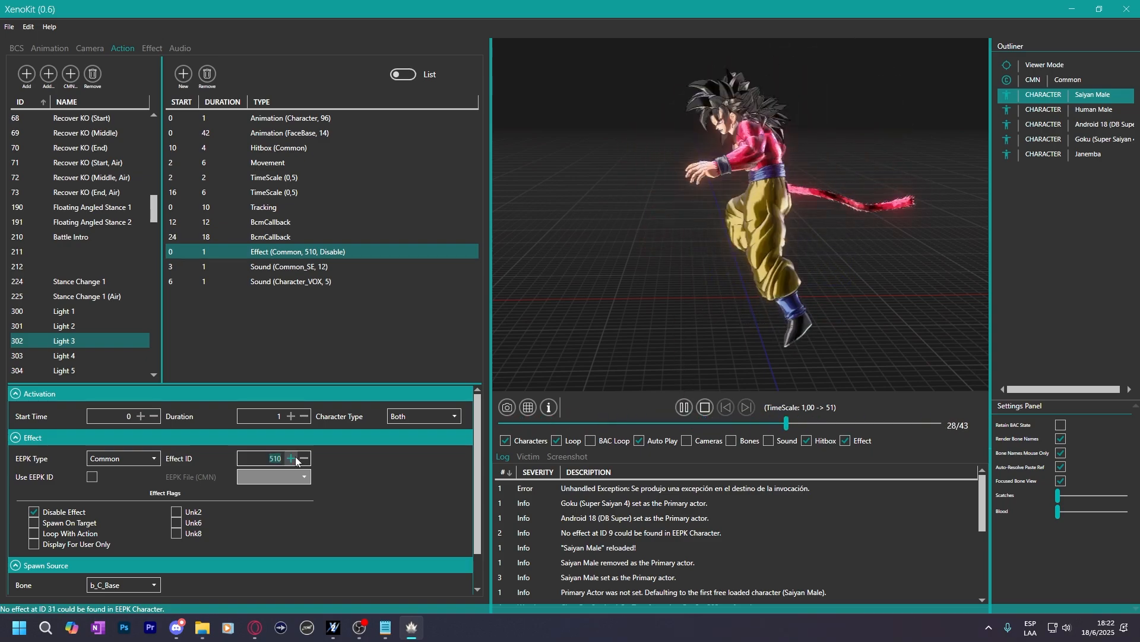
type("12")
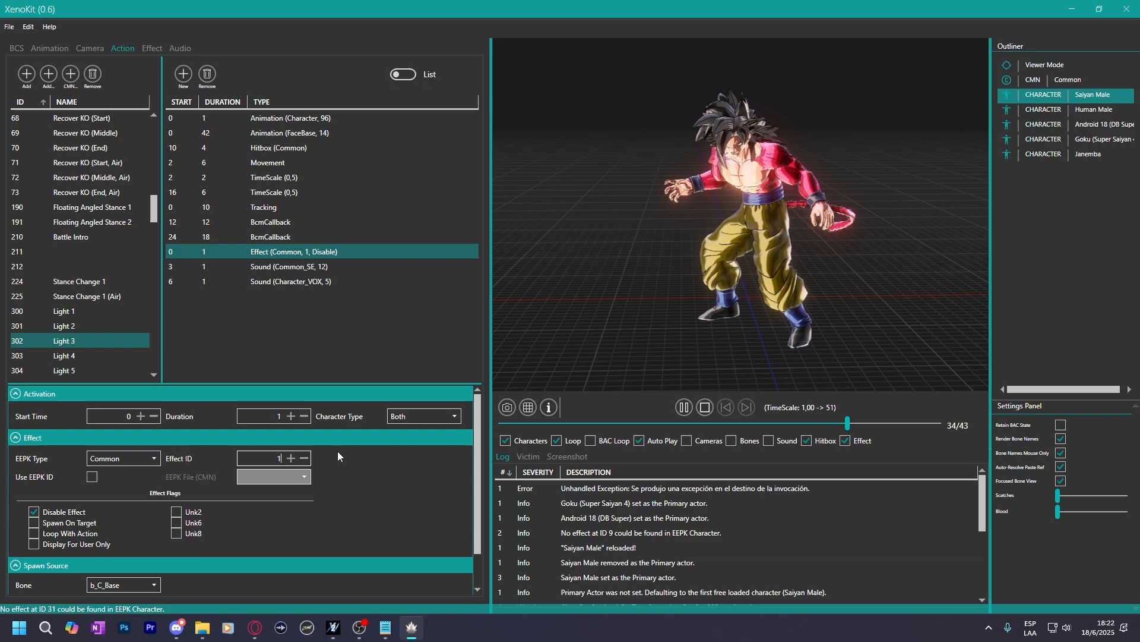
left_click_drag(270, 458, 303, 461)
type("2")
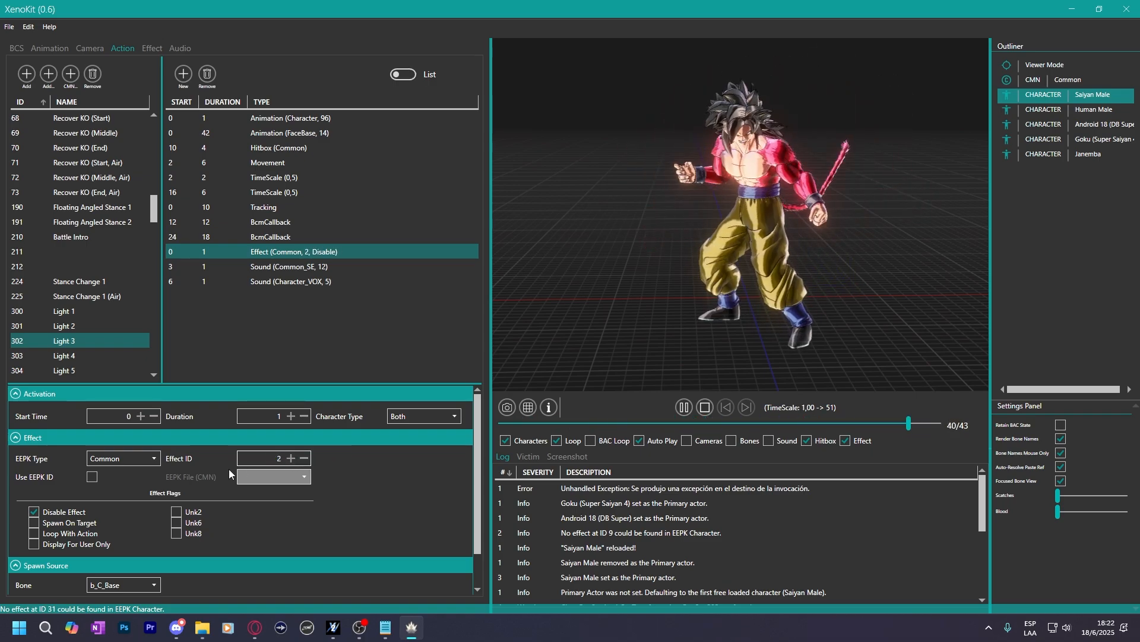
left_click(34, 512)
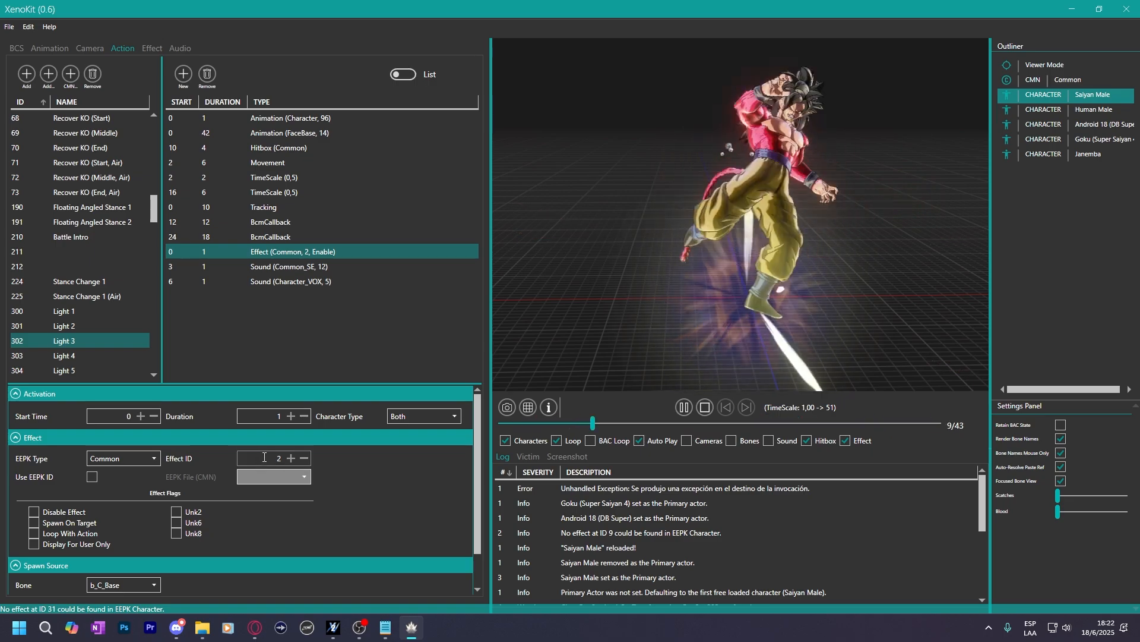
Try the Common effect IDs from 3 through 11 on Light 3's effect entry and preview each one.
left_click(288, 459)
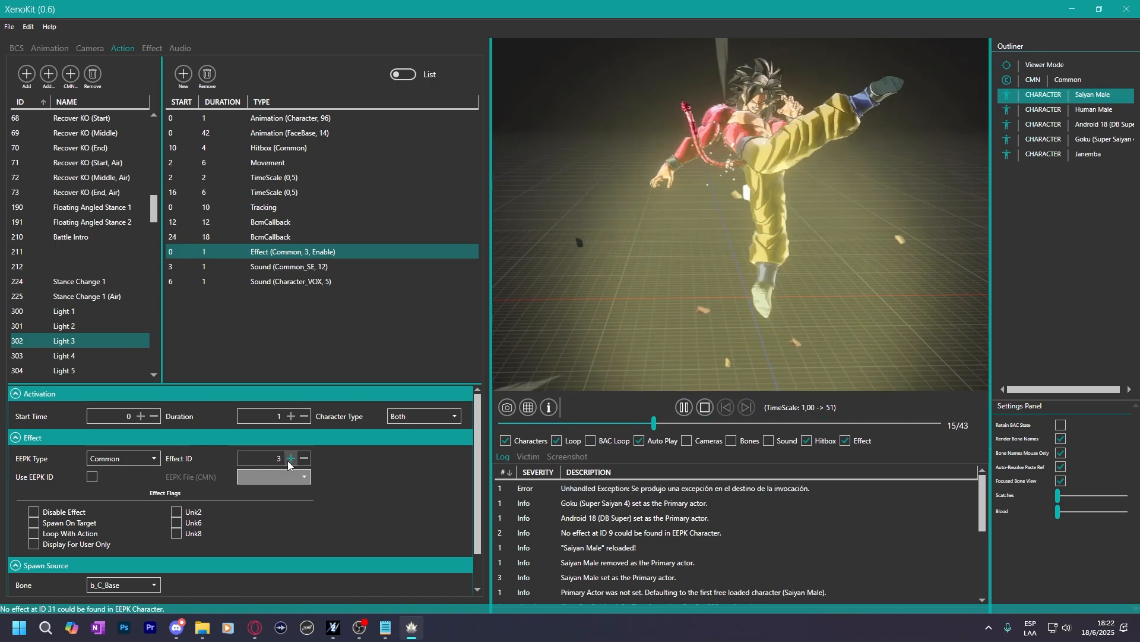
left_click(290, 459)
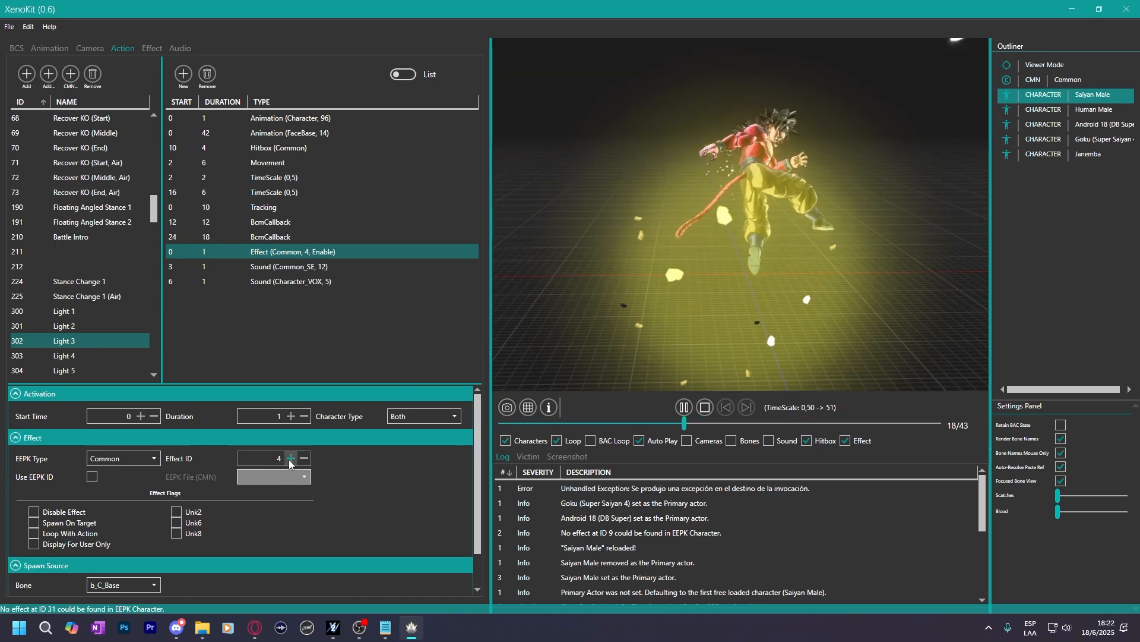
left_click(289, 459)
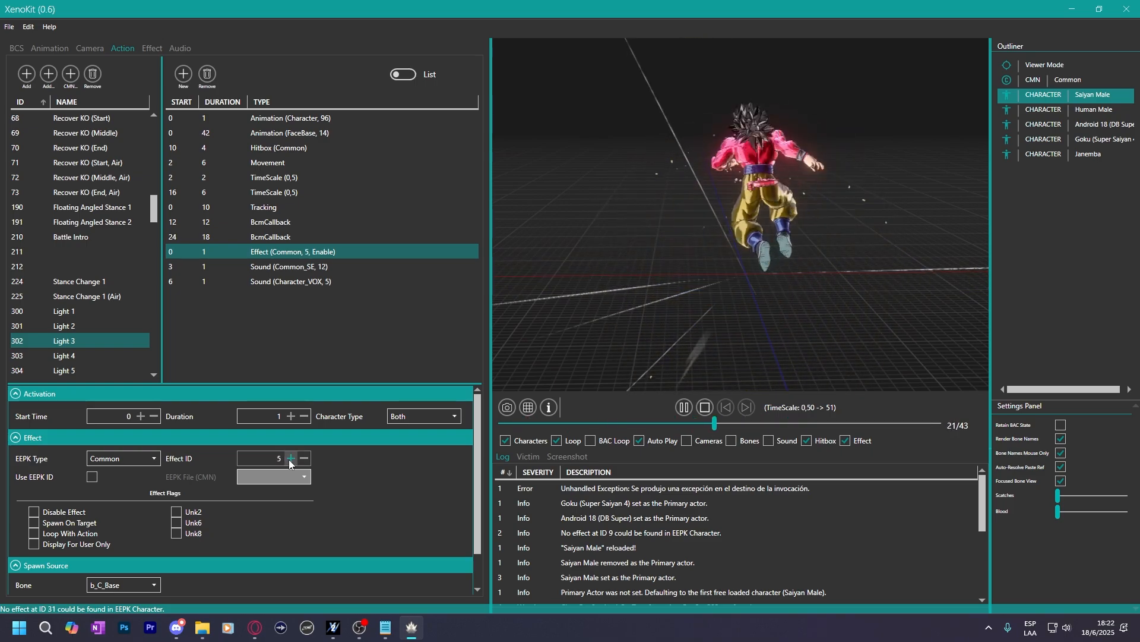
left_click(290, 458)
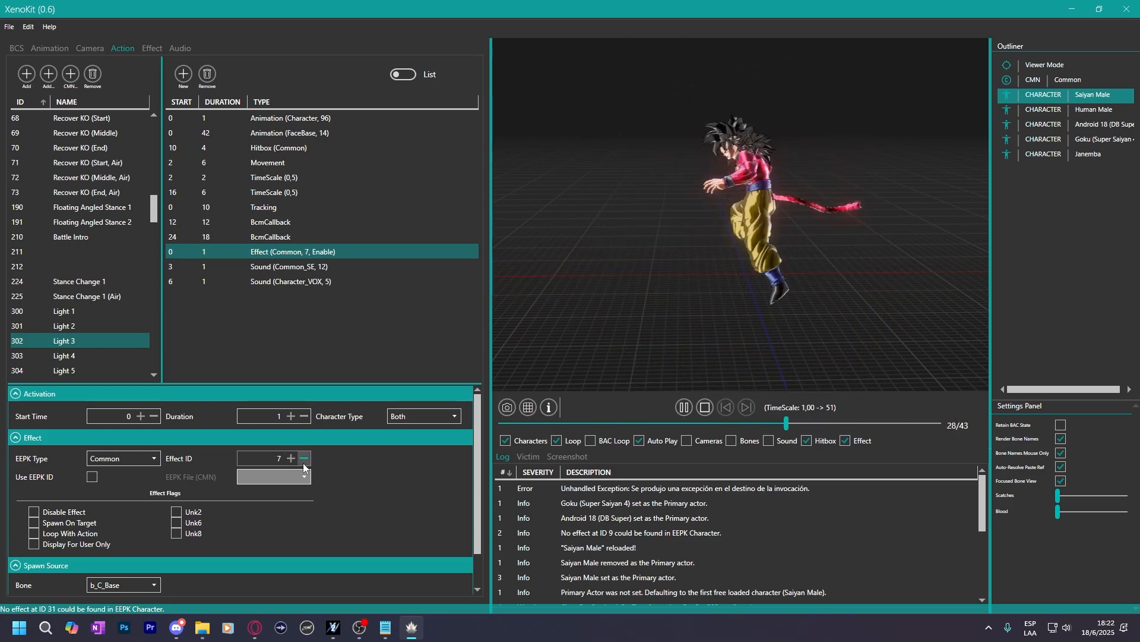
left_click(304, 459)
left_click(305, 459)
left_click(290, 459)
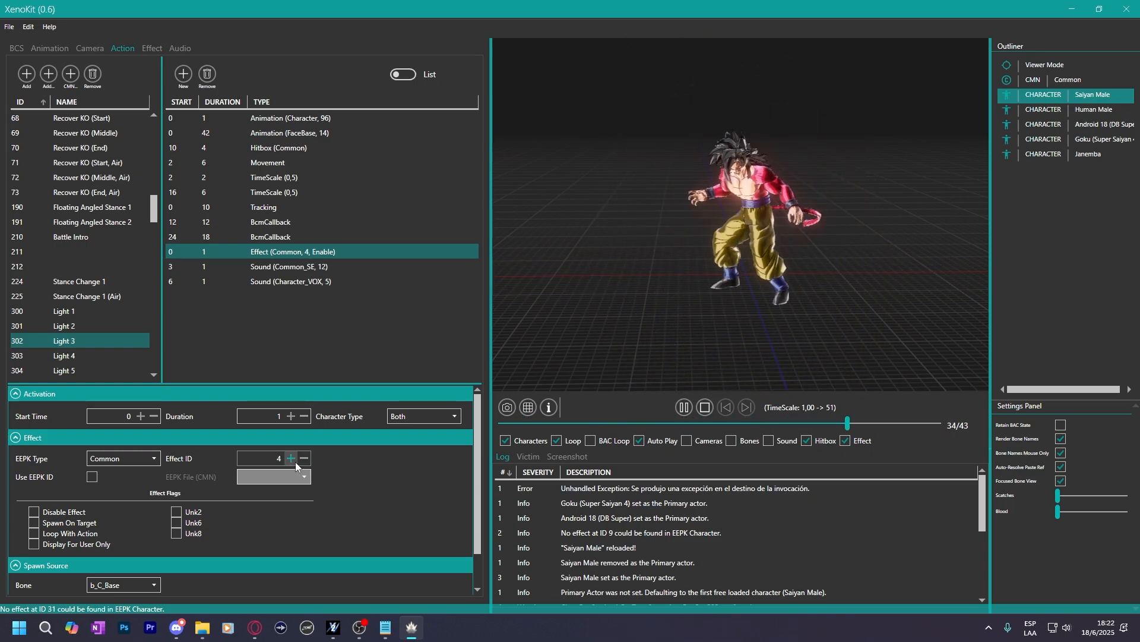
left_click(290, 458)
left_click(290, 459)
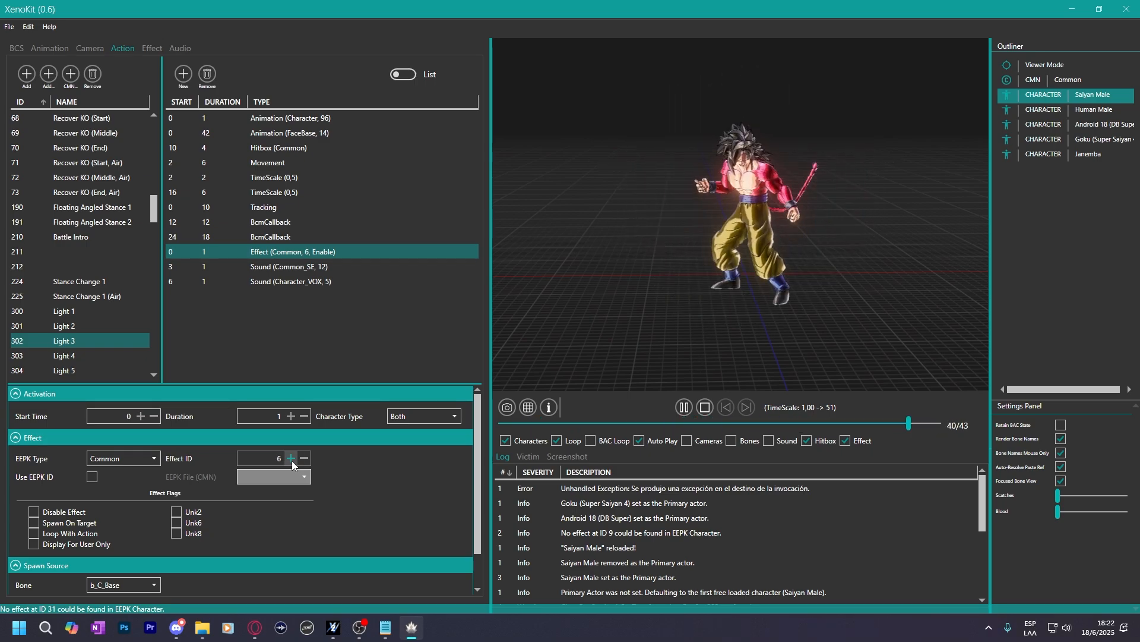
left_click(291, 459)
left_click(291, 458)
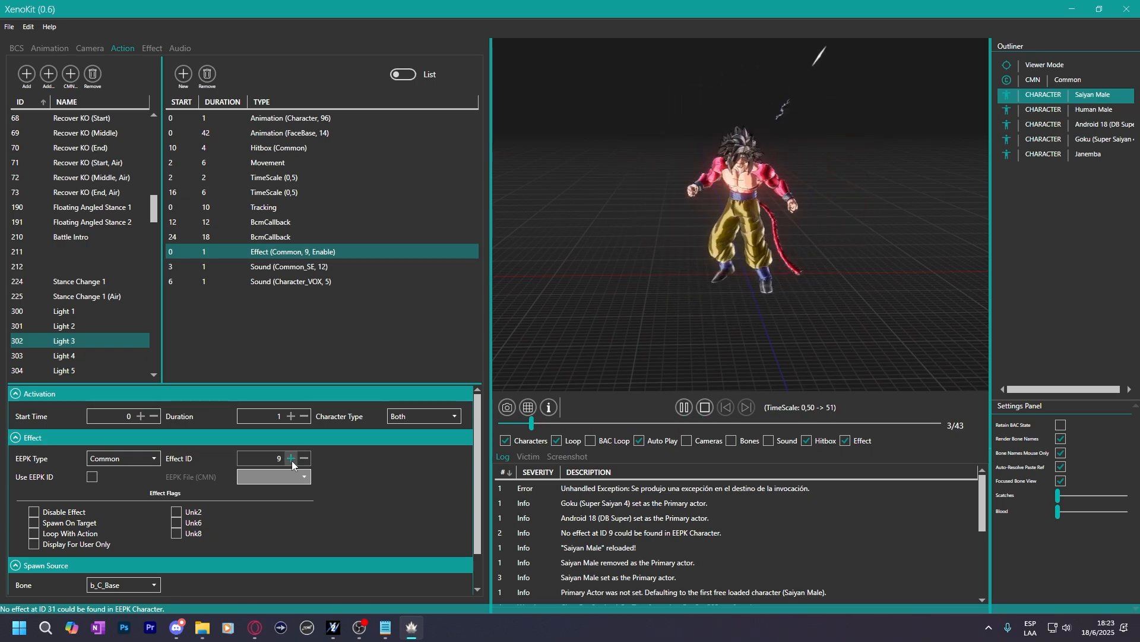
left_click(291, 458)
left_click(291, 459)
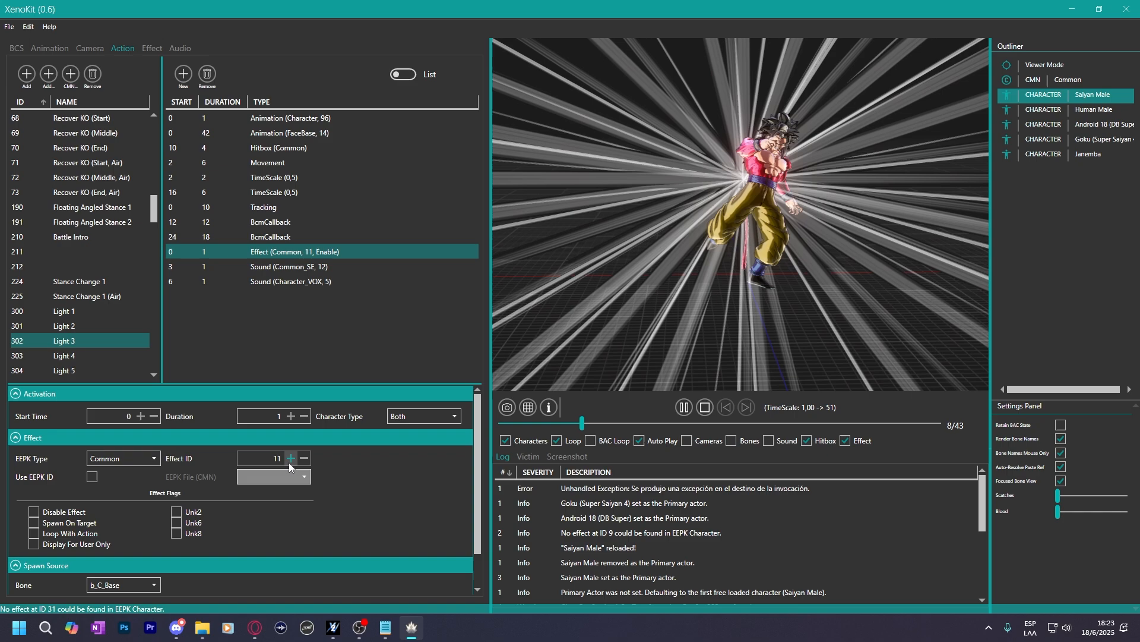
Set Light 3's effect entry back to EEPK type Character with effect ID 510 and turn on Disable Effect.
left_click_drag(271, 458, 313, 459)
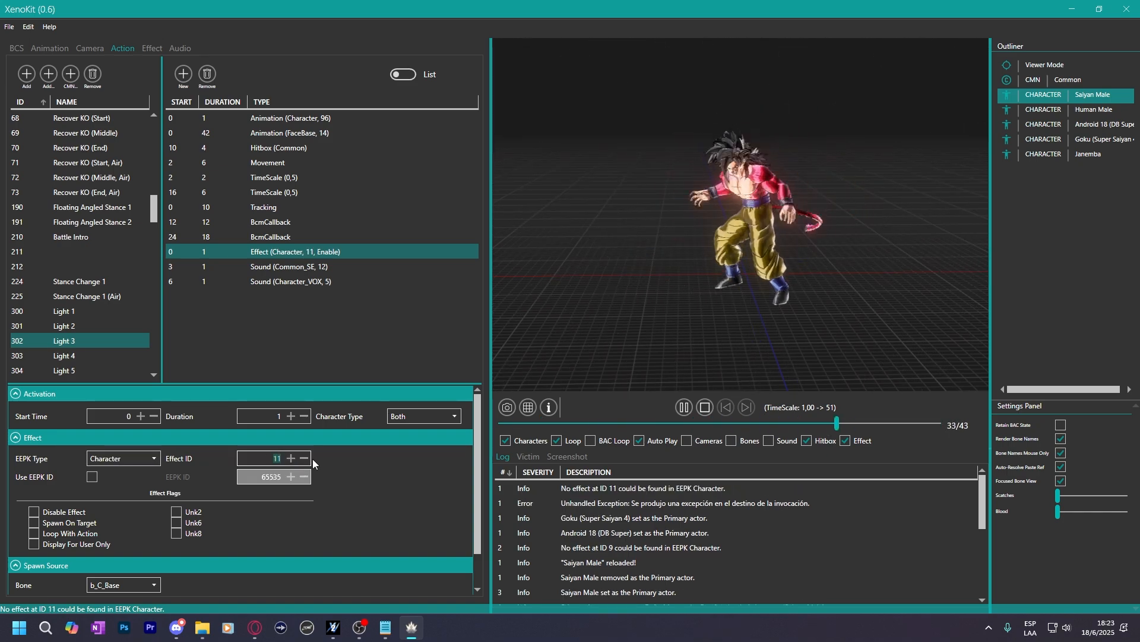
type("510")
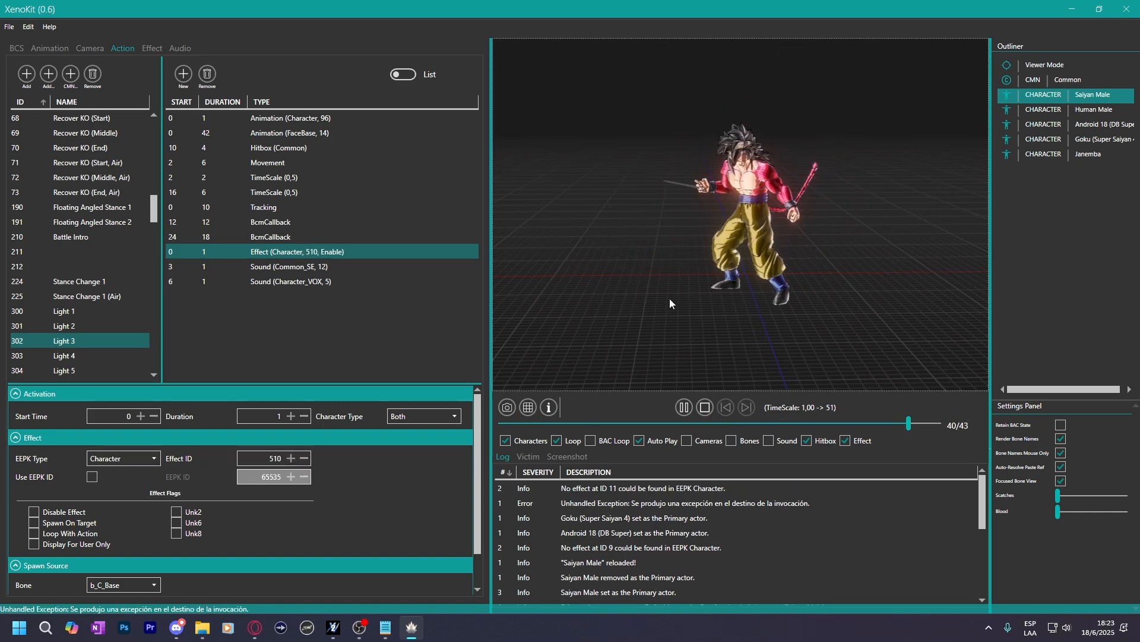
left_click(34, 512)
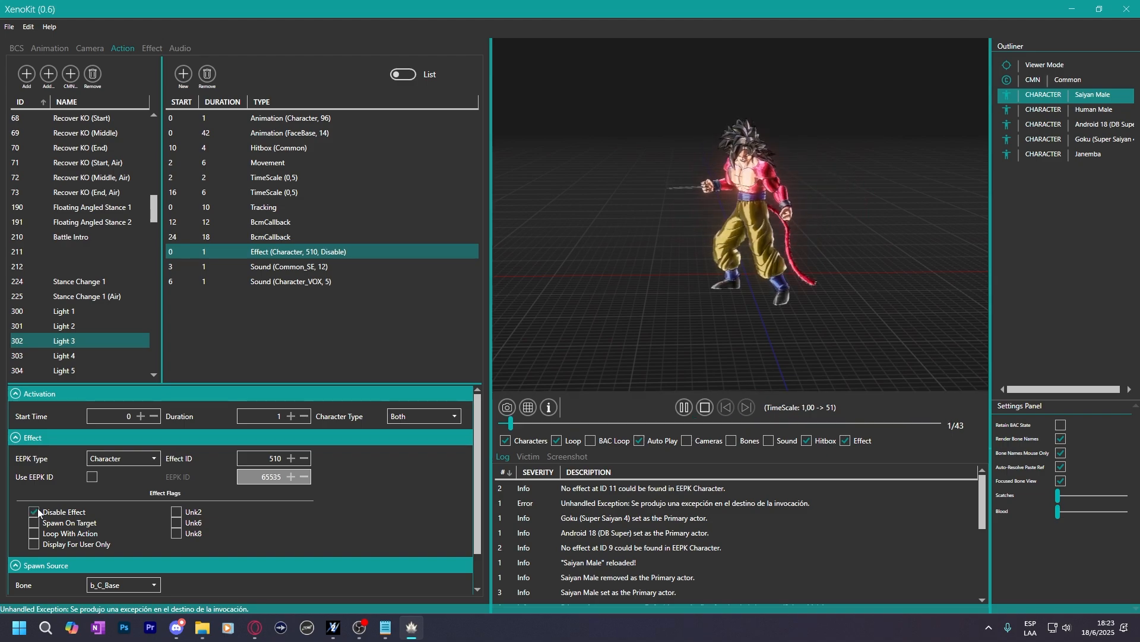
Look over the Light actions and examine the disabled character effect entries in the Stance action.
left_click(90, 315)
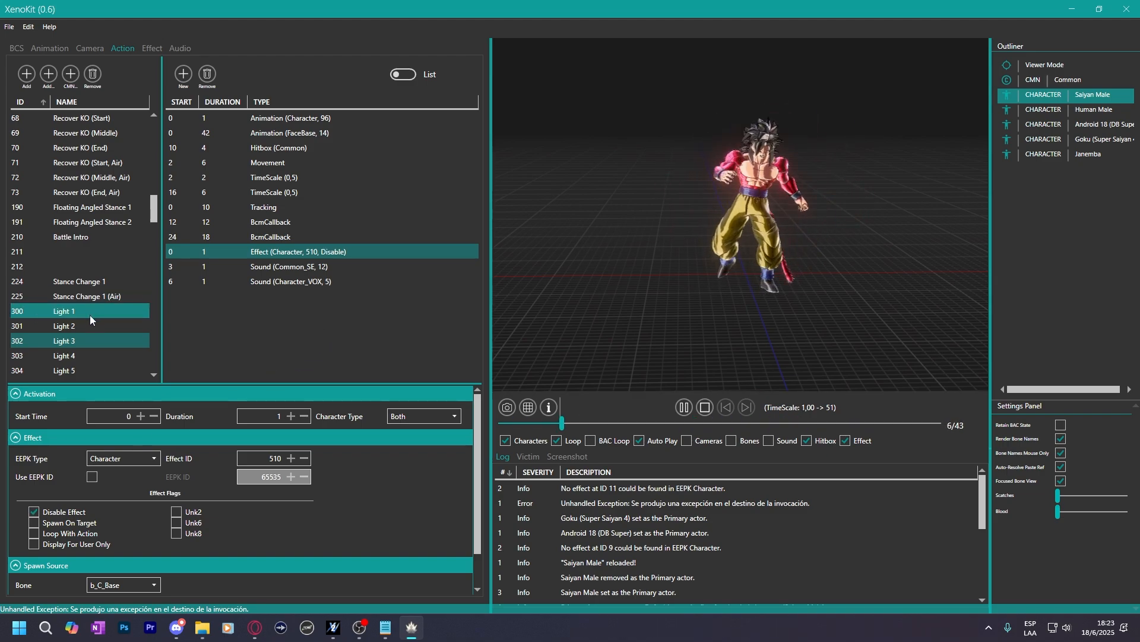
left_click(85, 321)
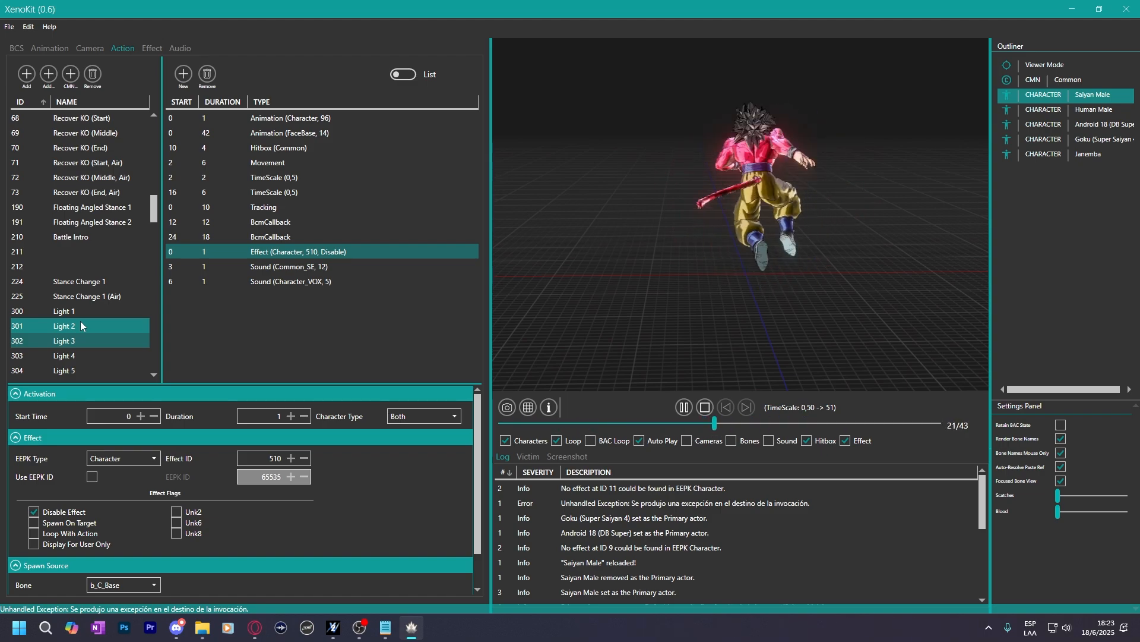
left_click(95, 336)
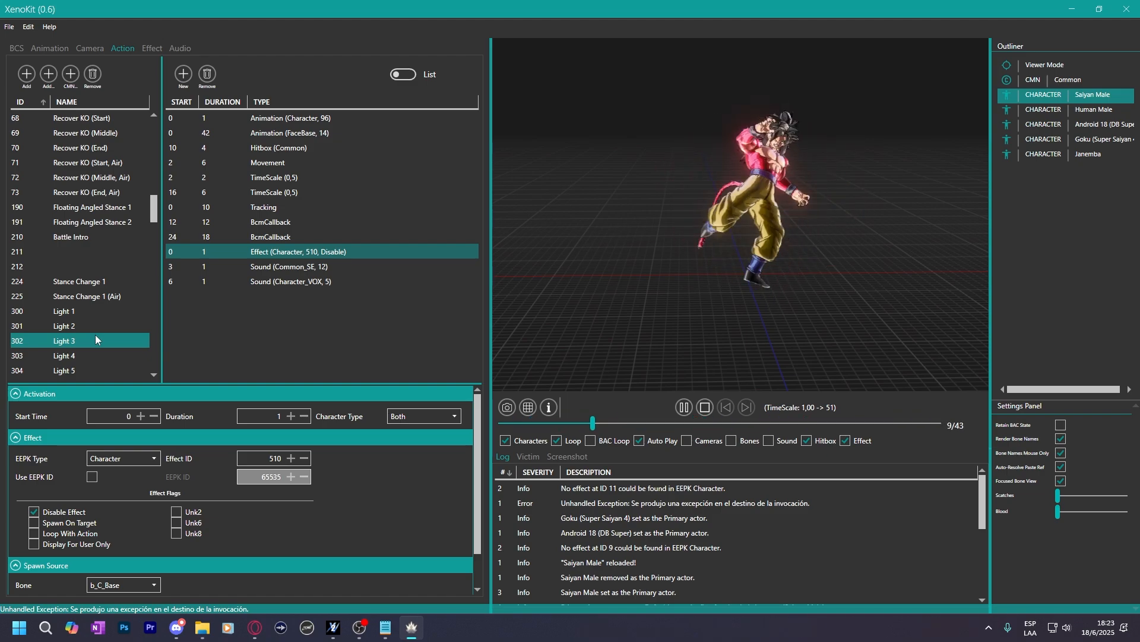
left_click(83, 355)
scroll(118, 222, "up", 6)
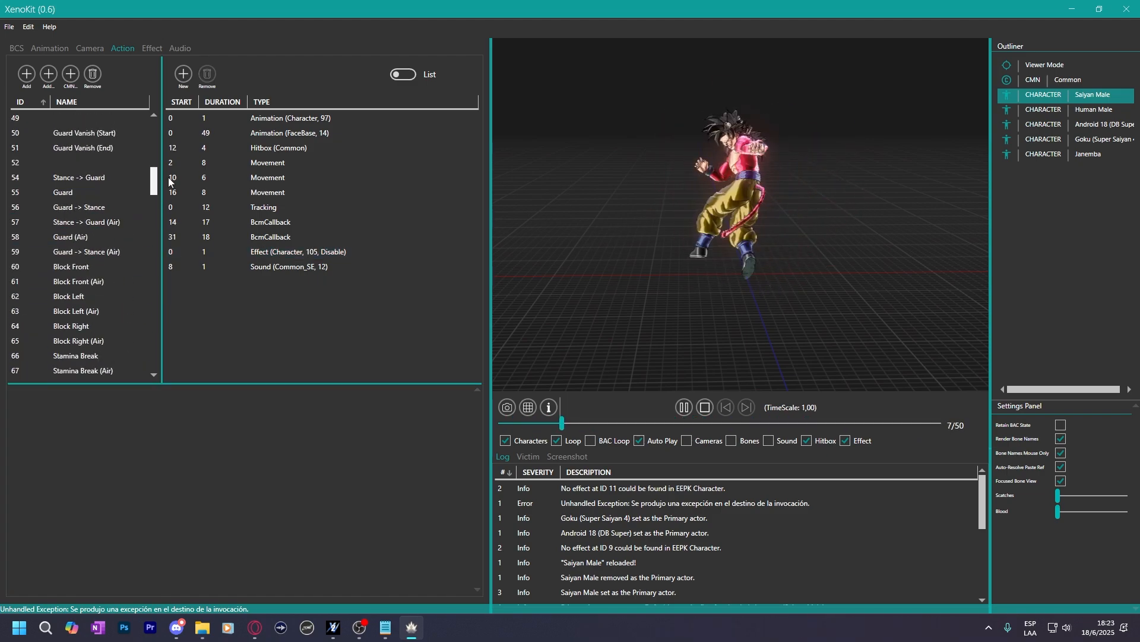
scroll(119, 178, "up", 10)
left_click(72, 133)
left_click(82, 118)
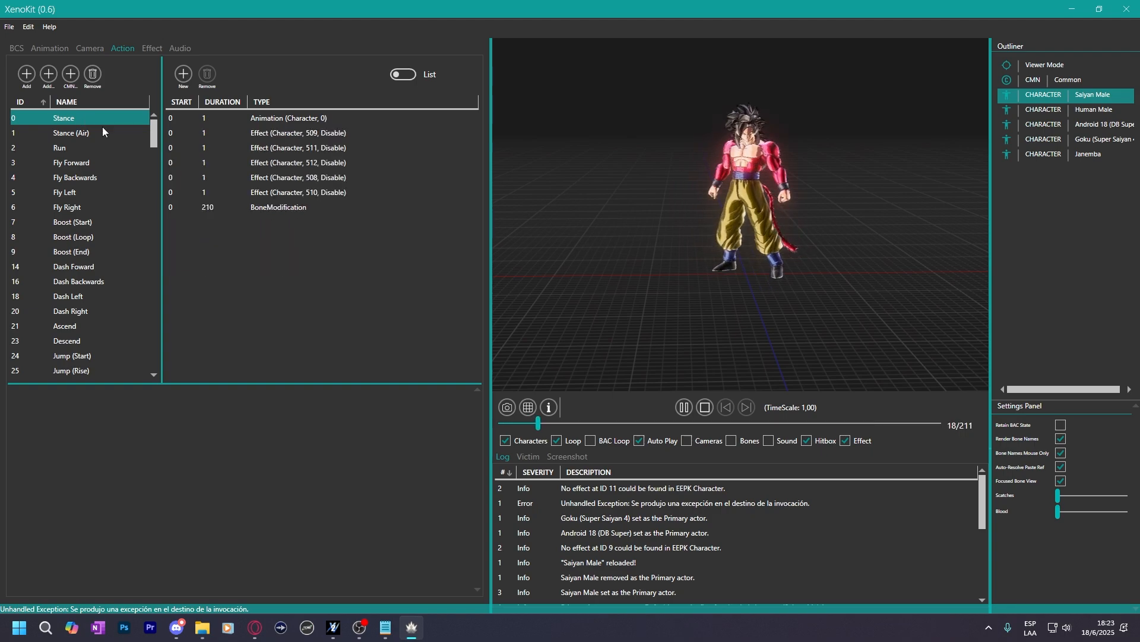
left_click(297, 133)
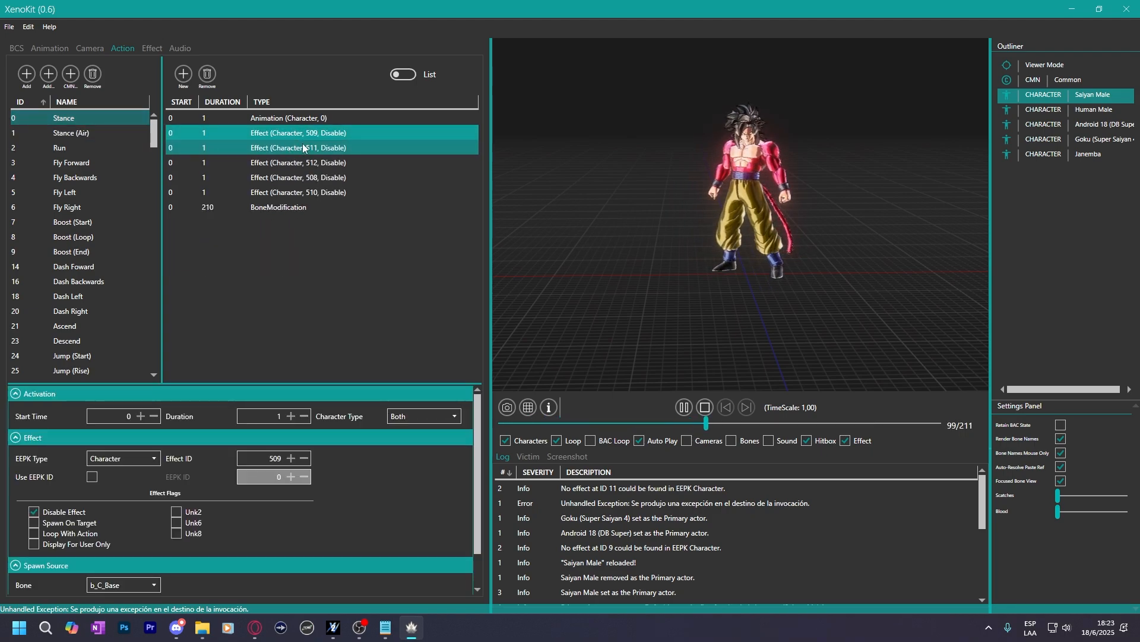
left_click(308, 192)
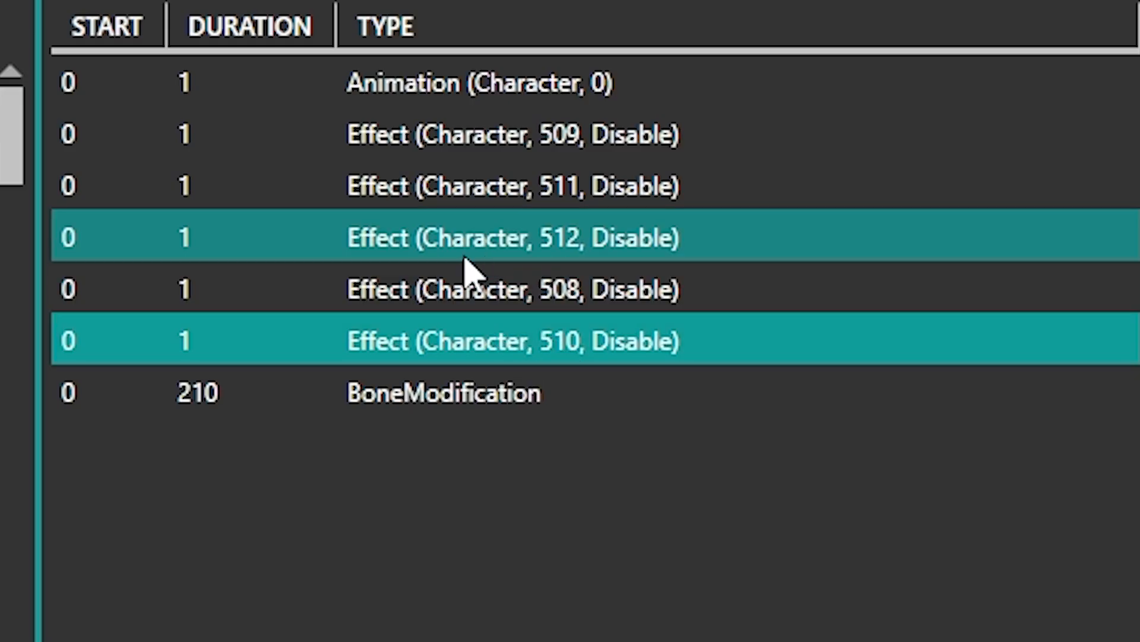
left_click(501, 199)
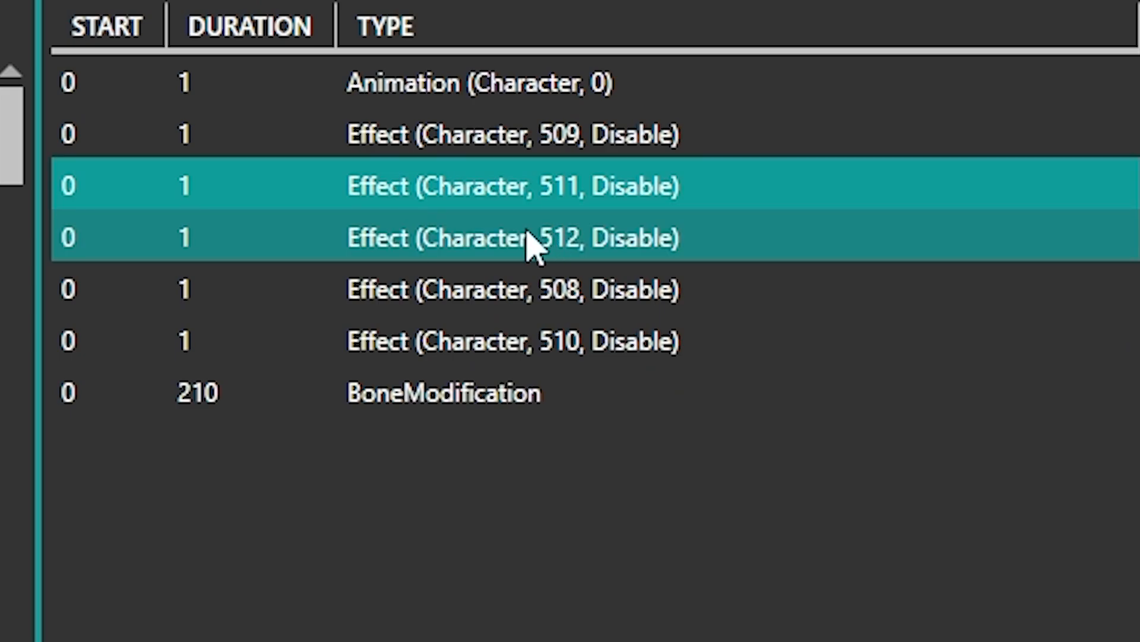
left_click(527, 233)
left_click(538, 141)
left_click(470, 243)
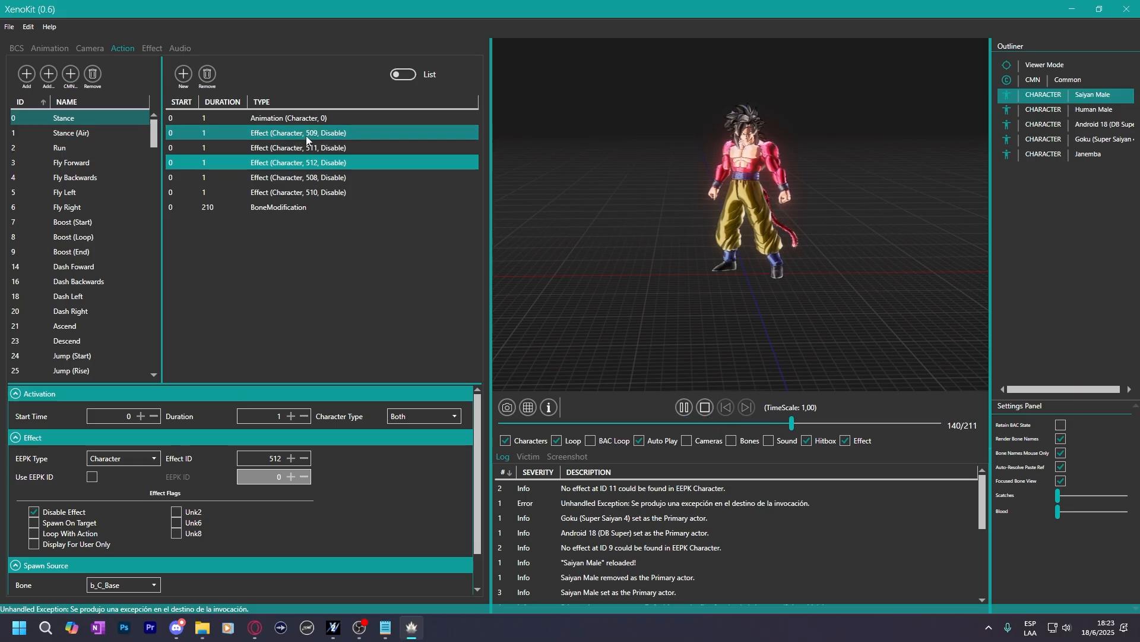
Duplicate the effect 509 entry in the Stance action and set the copy's effect ID to 501.
left_click(308, 135)
right_click(301, 132)
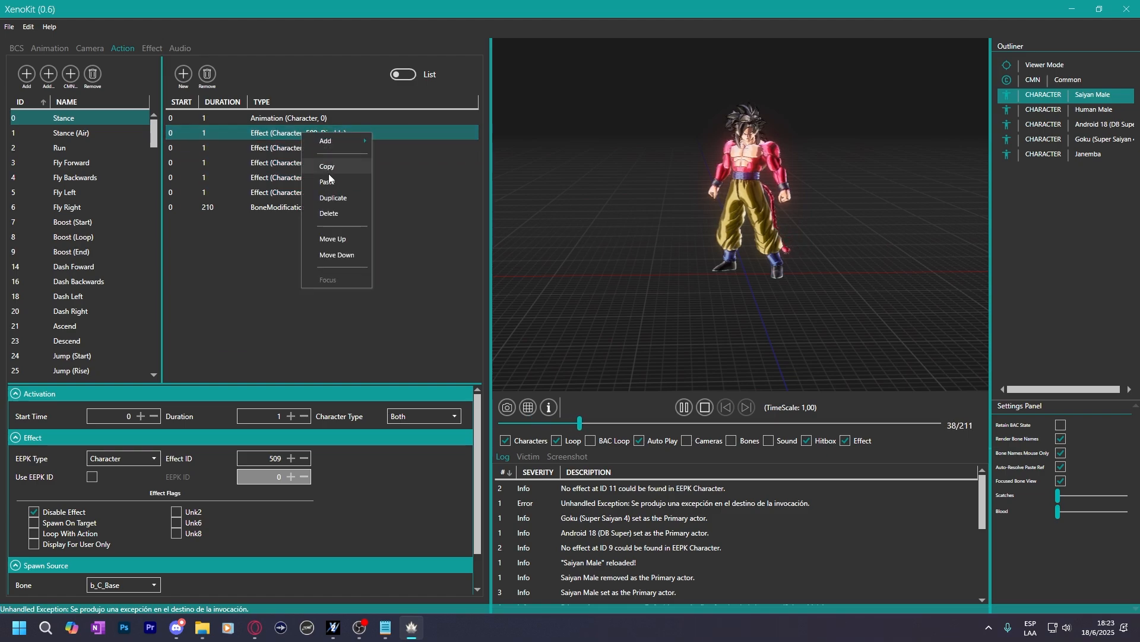
left_click(333, 197)
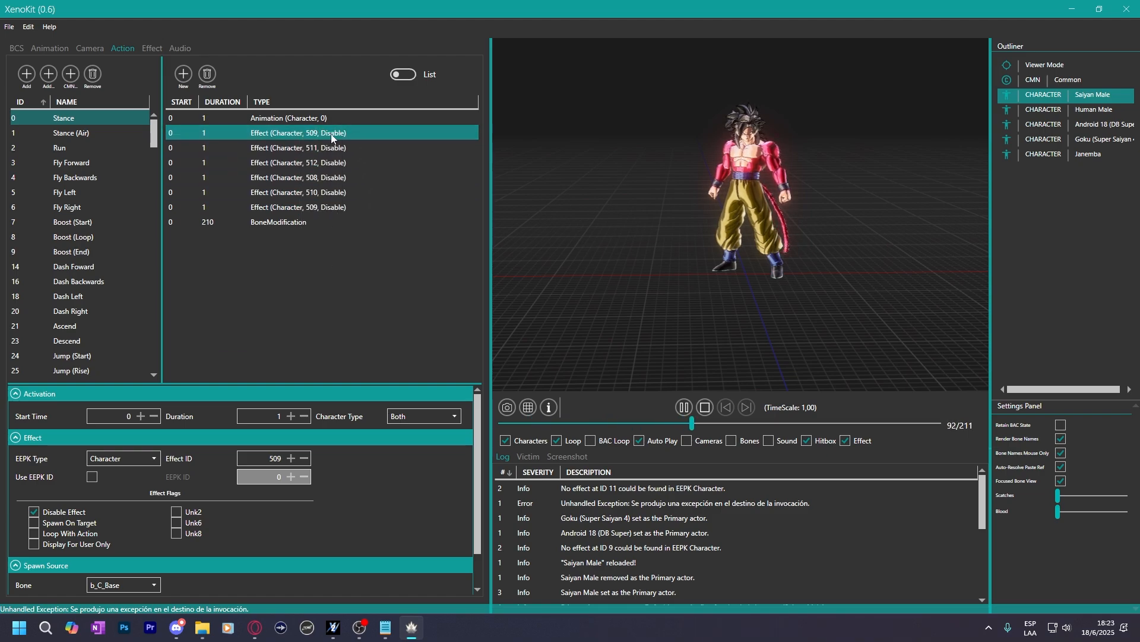
left_click(262, 460)
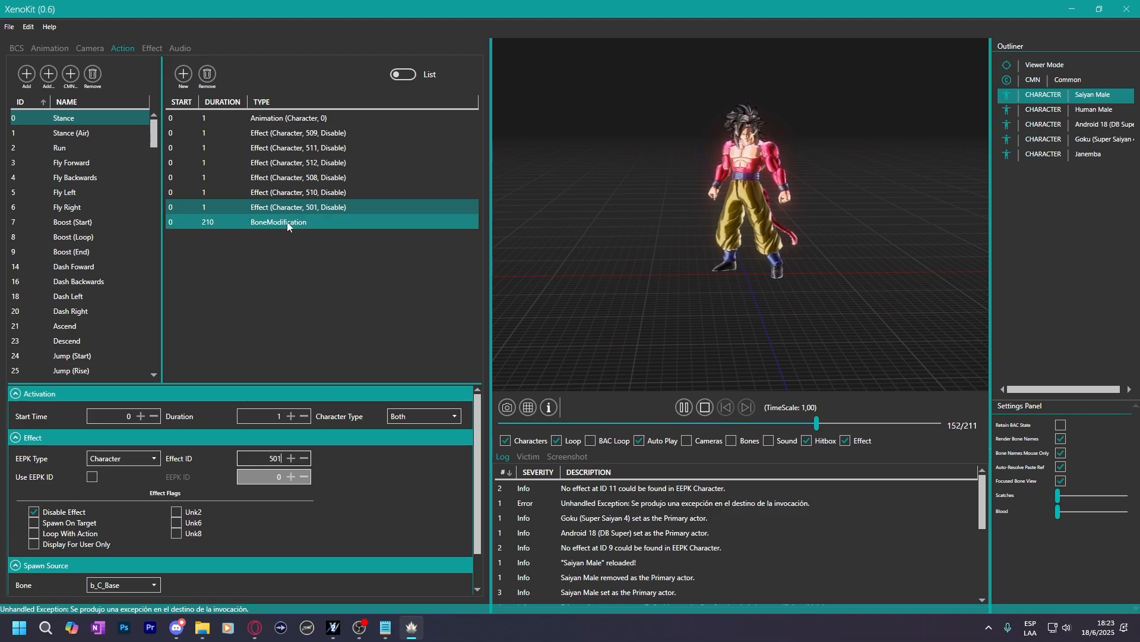
Examine the disabled effect entries in the movement actions from Stance (Air) through Dash Right.
left_click(72, 134)
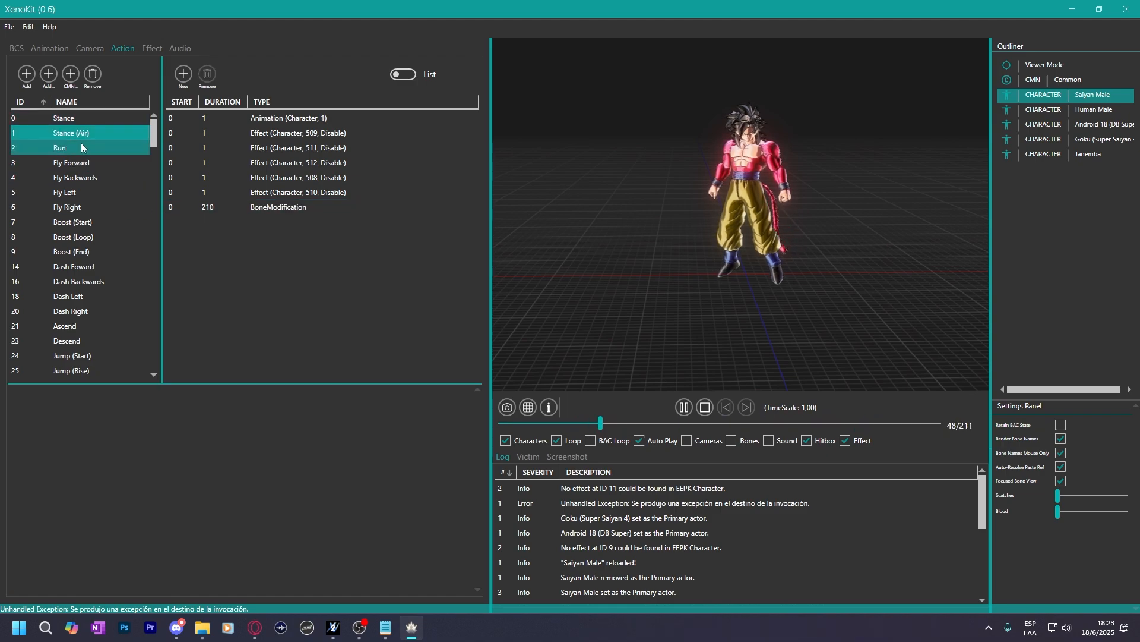
left_click(81, 148)
key("Down")
key("Down")
key("Down")
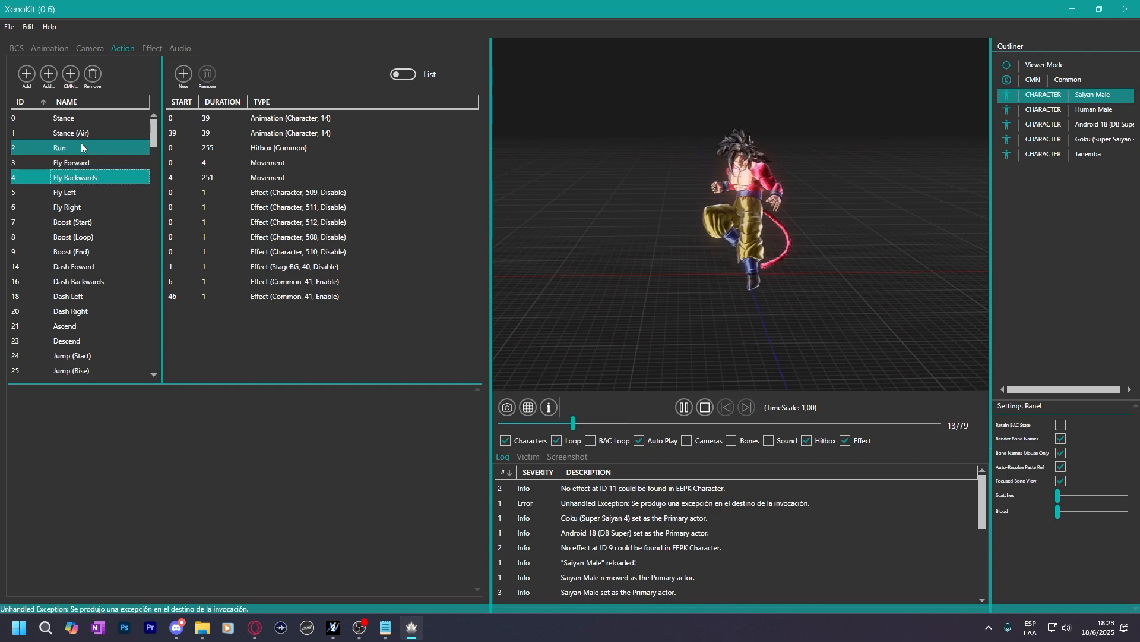
key("Down")
key("Down")
key("Down")
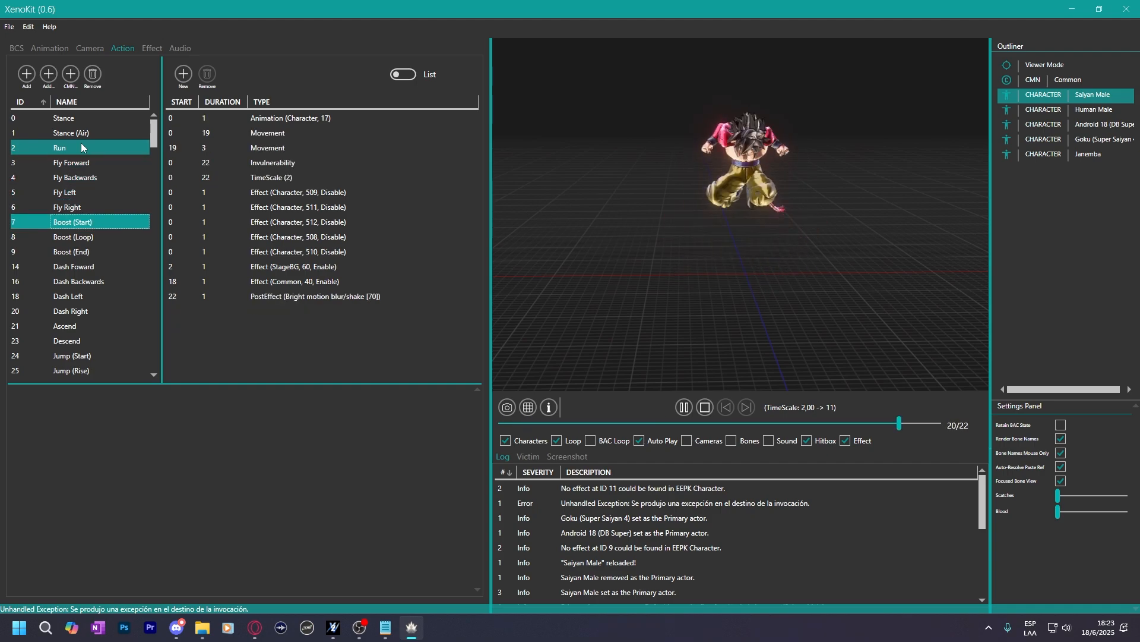
key("Down")
key("Down")
key("Down")
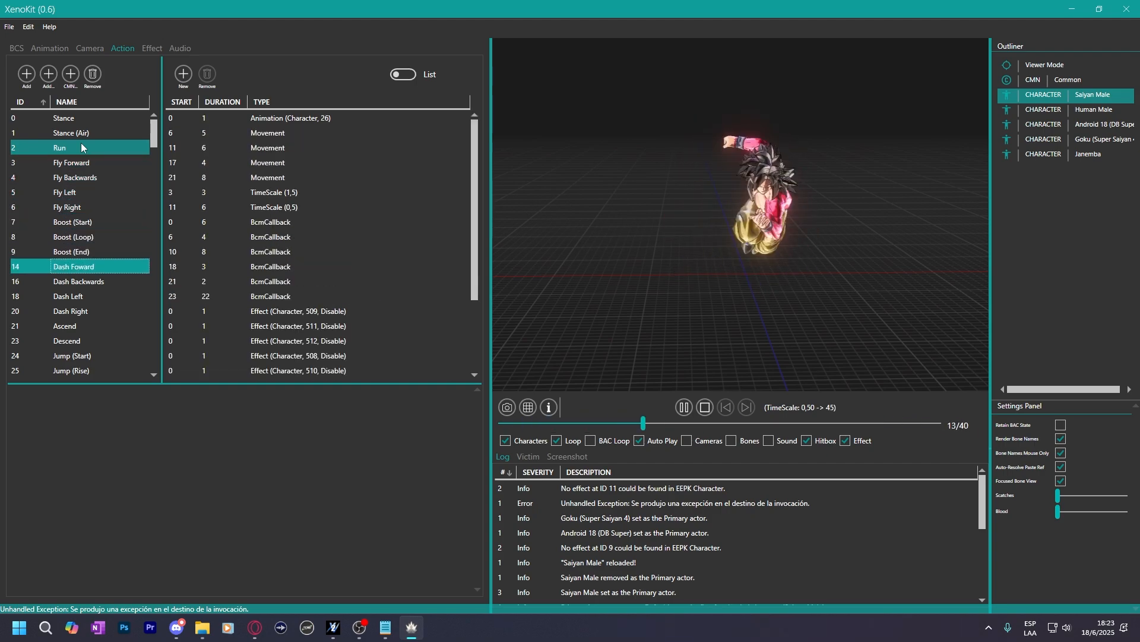
key("Down")
key("Down")
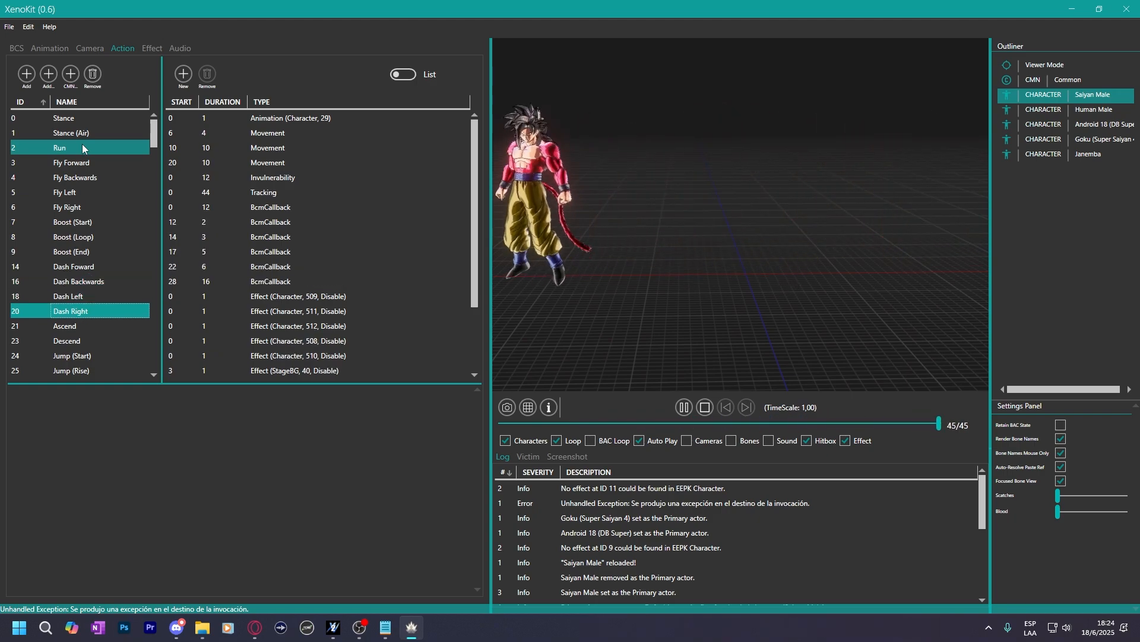
Replace Light 4's disabled effect 105 entry with a copy of Light 3's disabled character effect 510 entry.
left_click(84, 117)
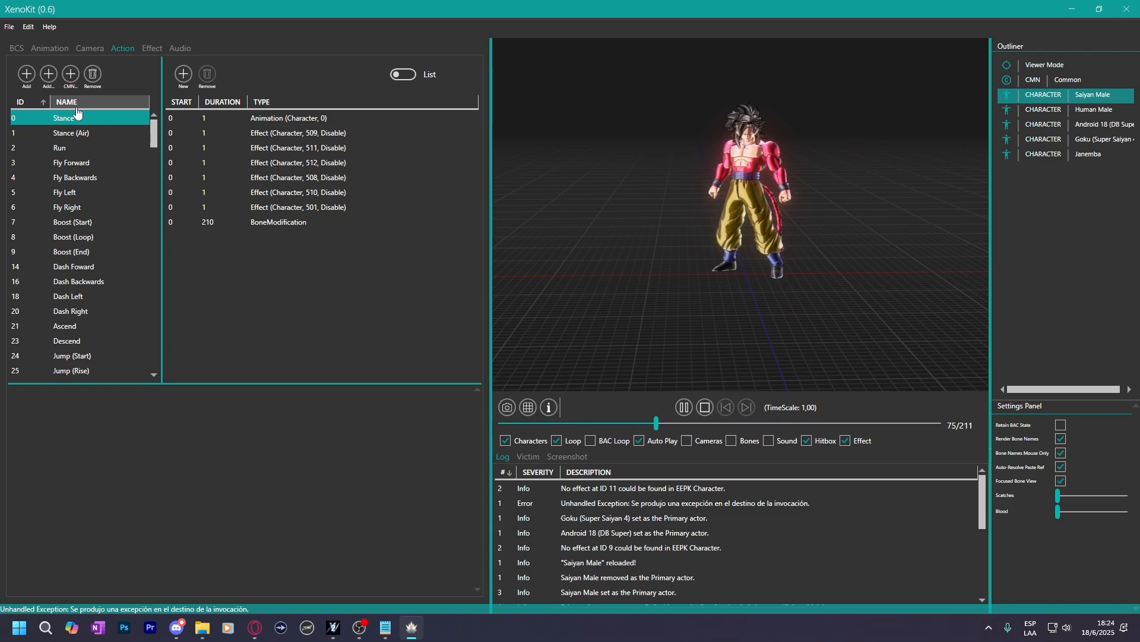
scroll(52, 223, "down", 12)
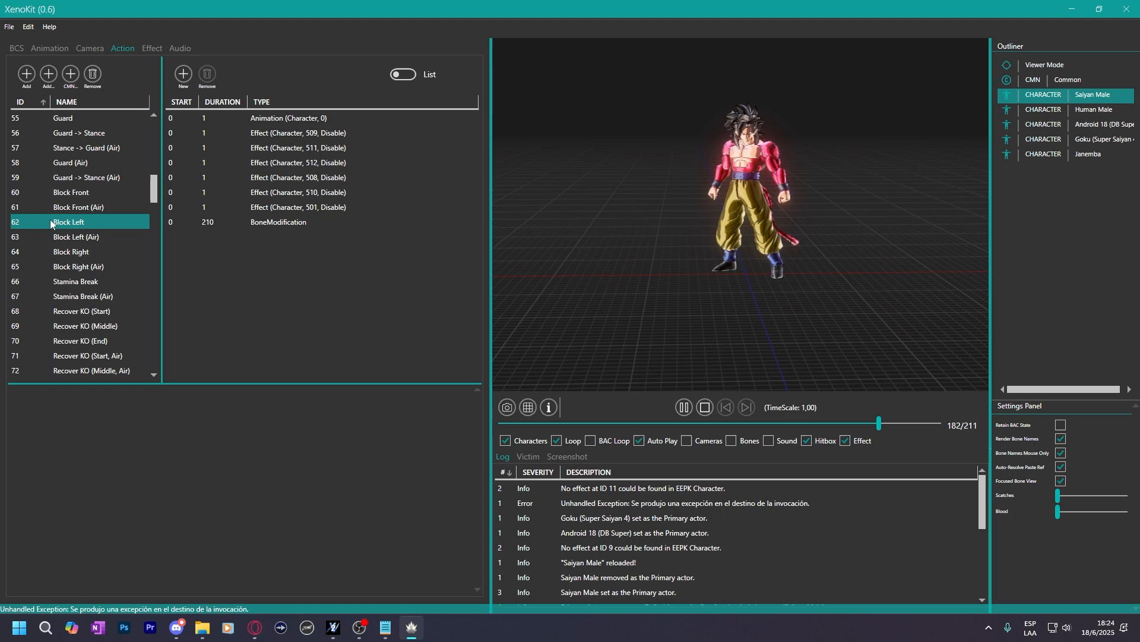
scroll(51, 223, "down", 6)
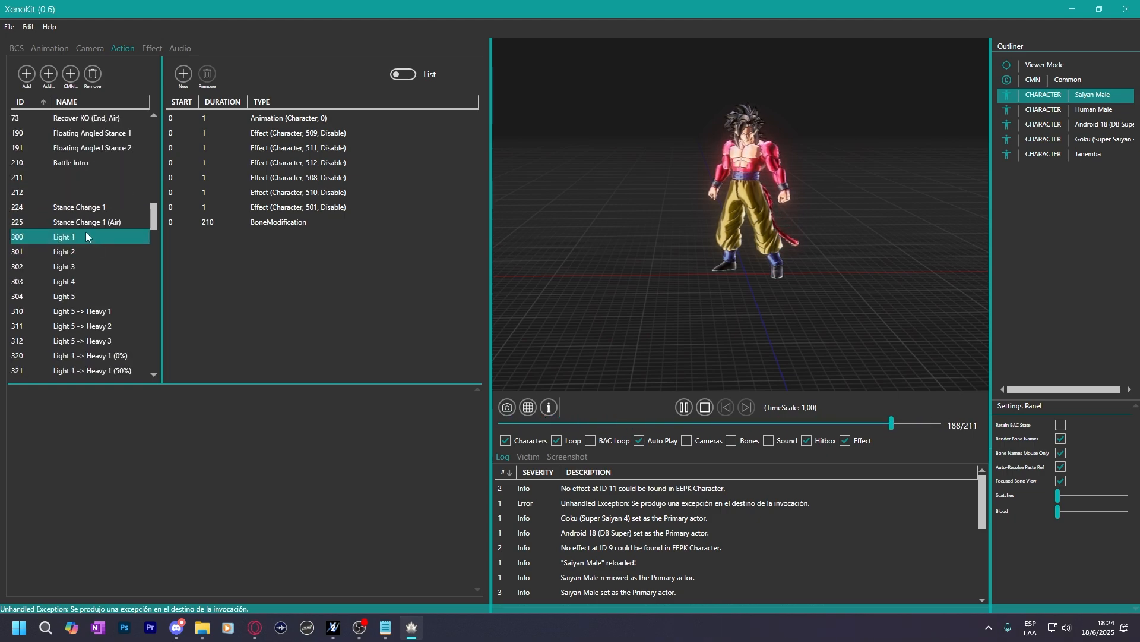
left_click(86, 232)
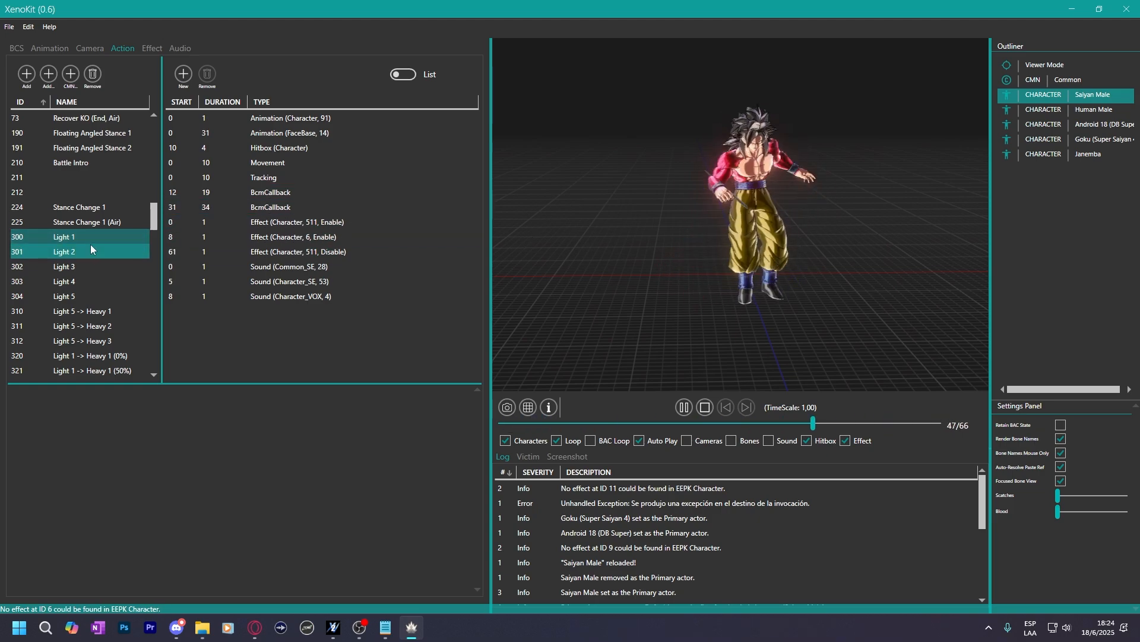
left_click(86, 266)
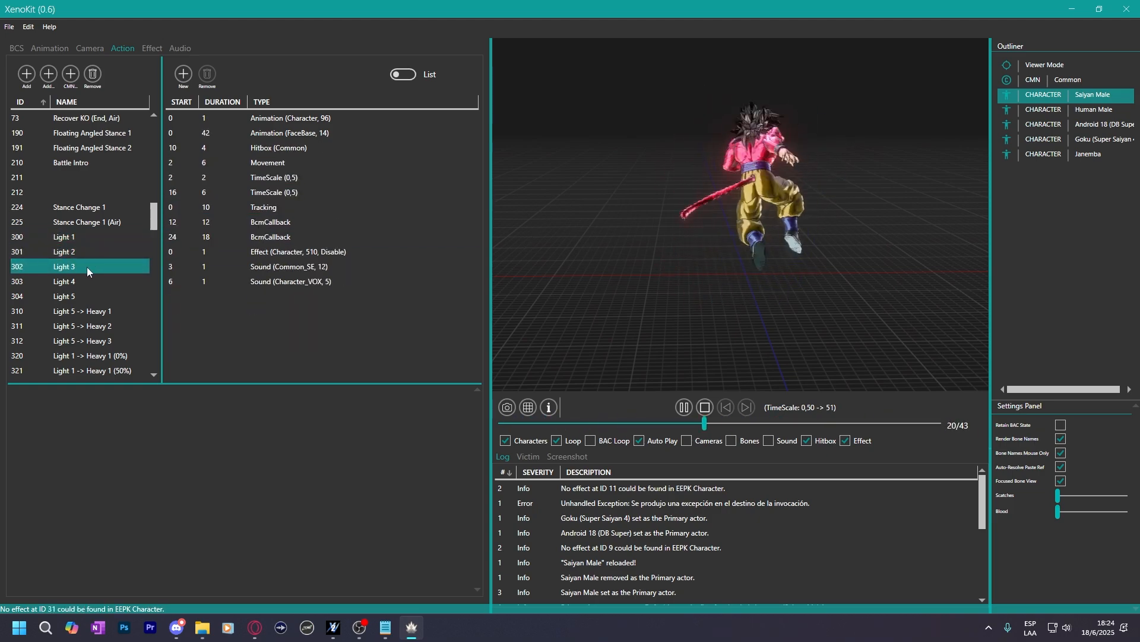
right_click(308, 253)
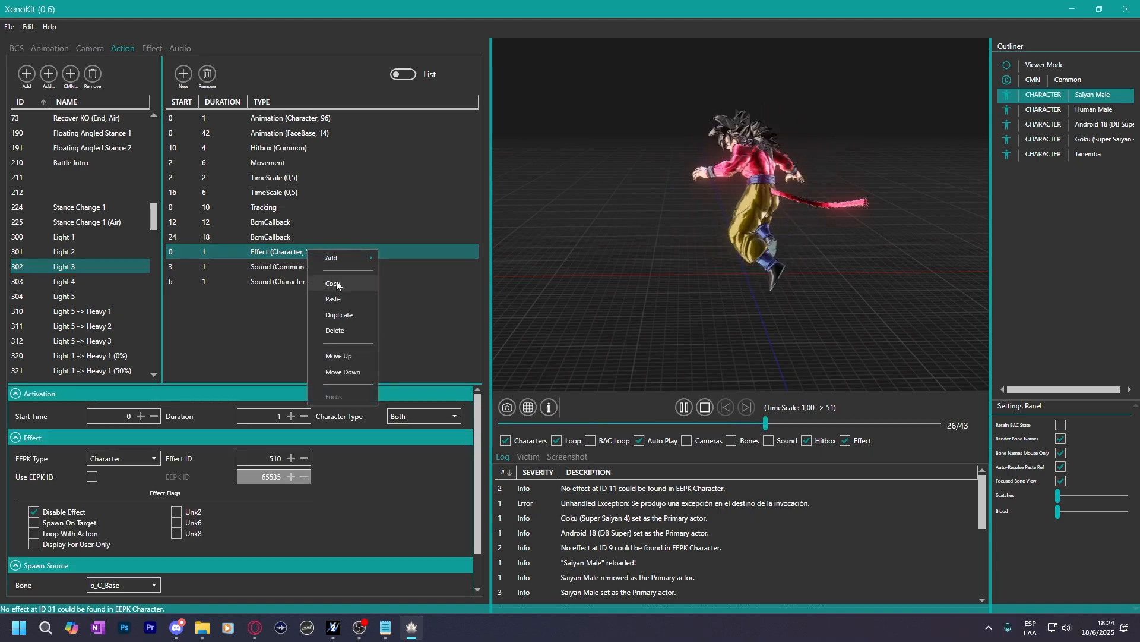
left_click(83, 284)
left_click(262, 254)
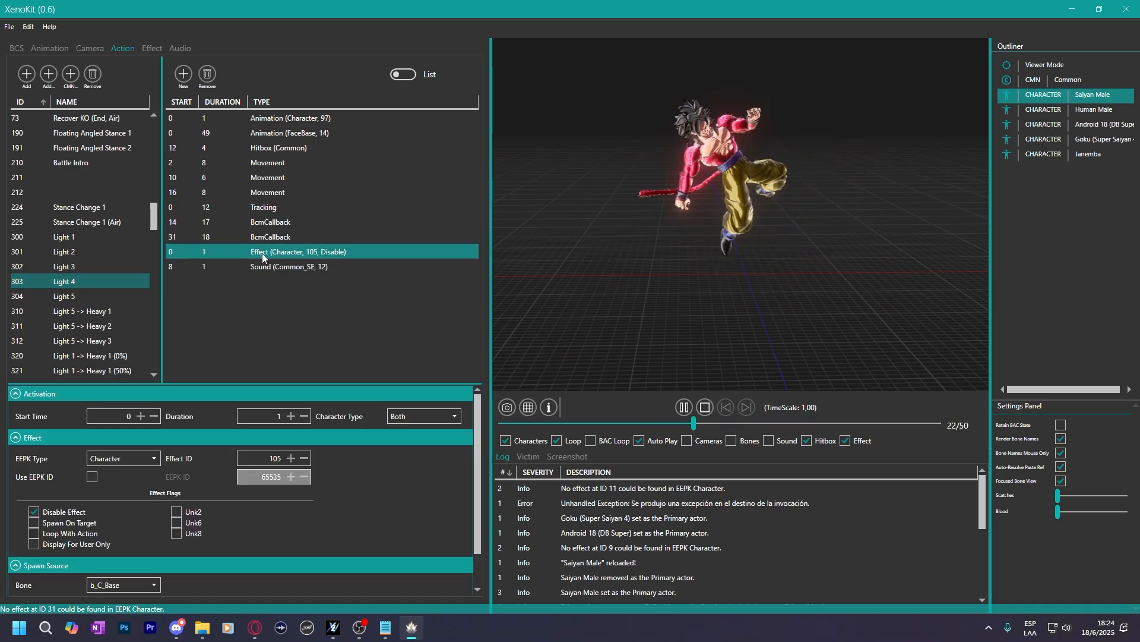
key("Delete")
key("ctrl+z")
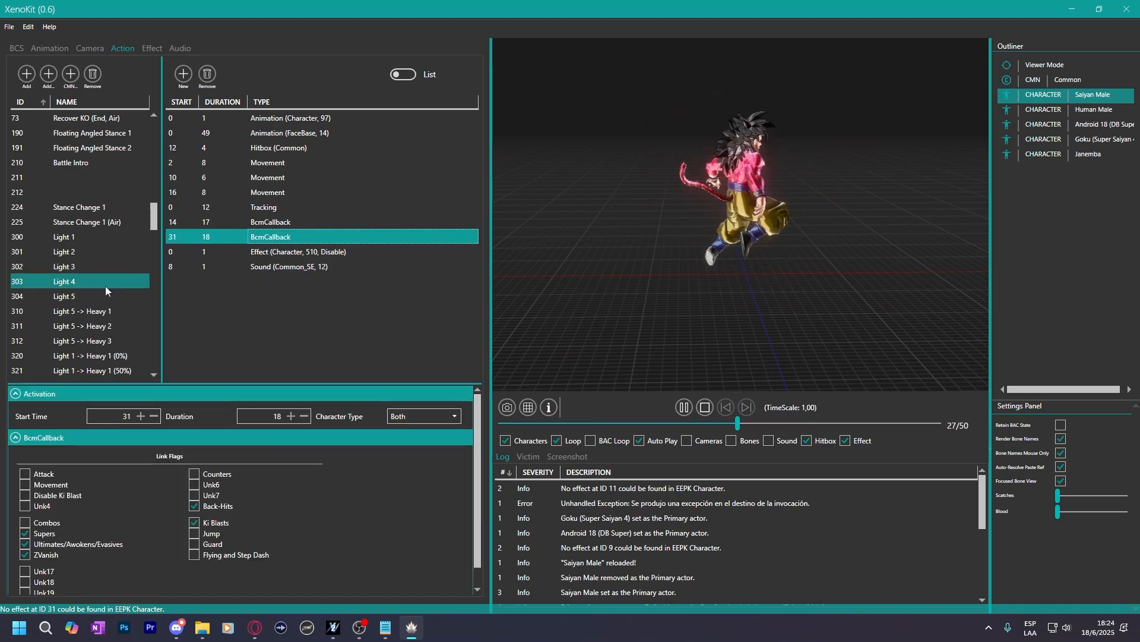
Delete all seven effect entries from Saiyan Male's Light 5 action, keeping its projectile and sound entries.
scroll(105, 286, "down", 3)
scroll(106, 249, "up", 1)
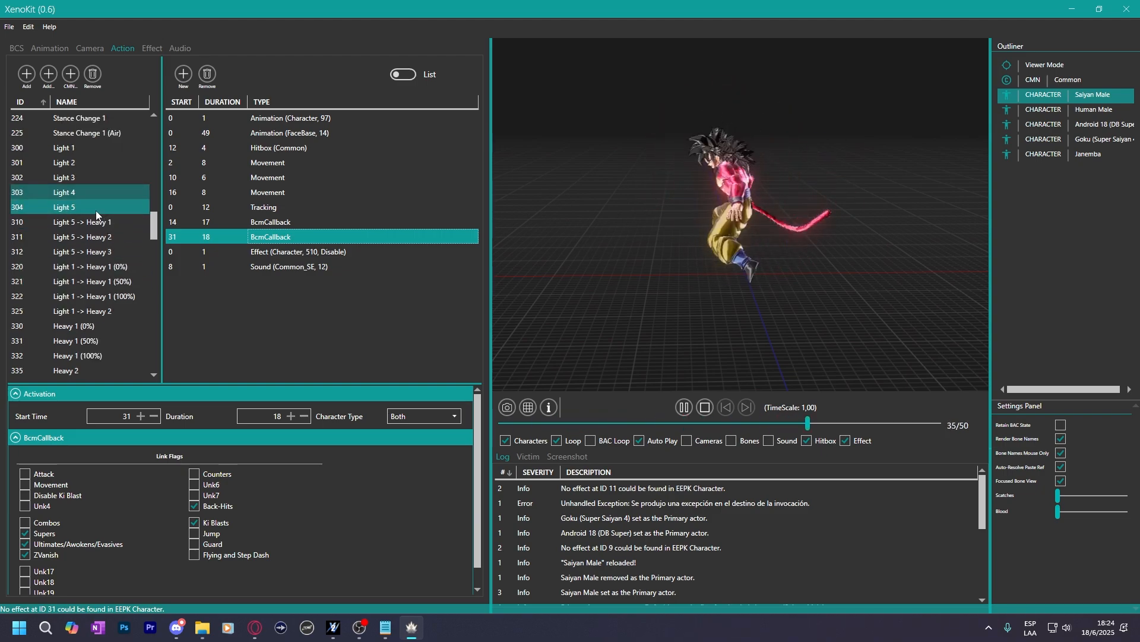
left_click(95, 209)
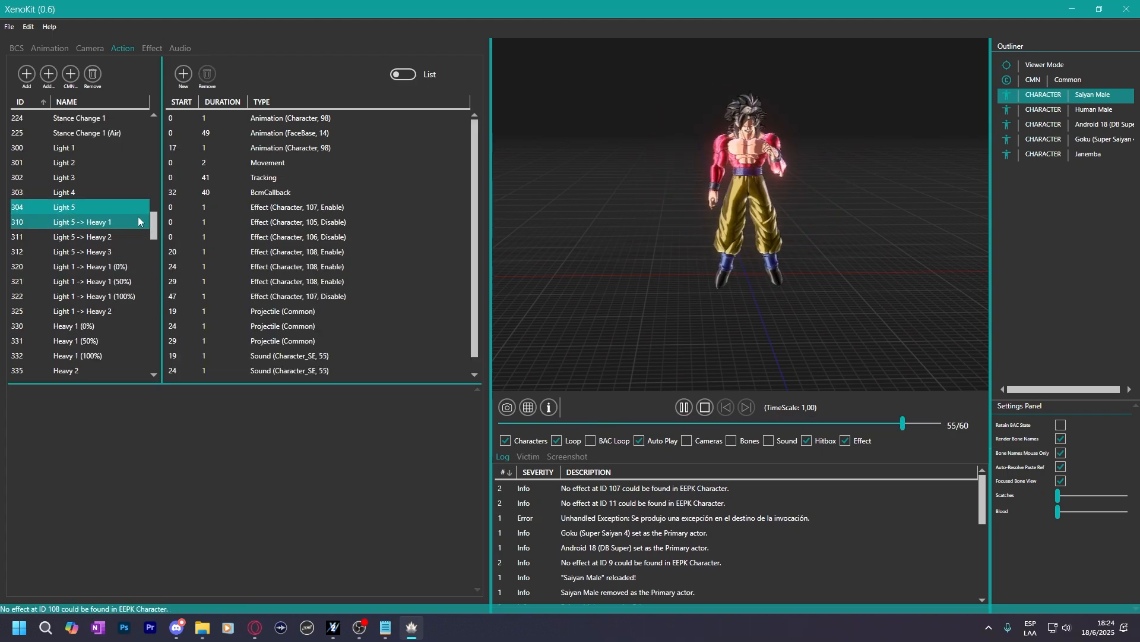
left_click(289, 206)
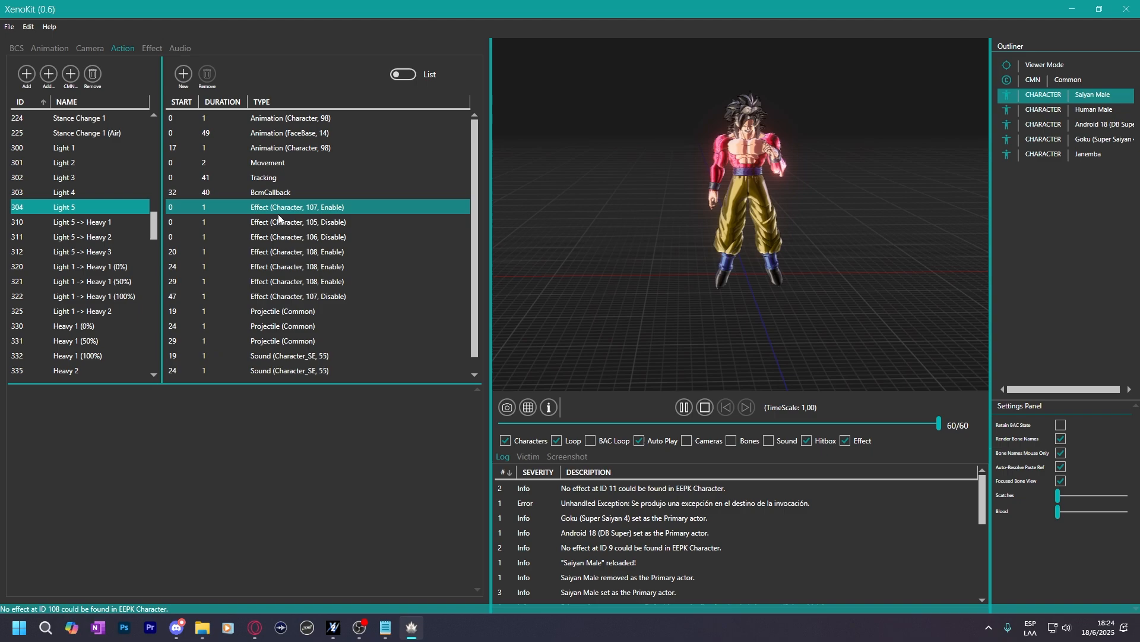
left_click(322, 294, "shift")
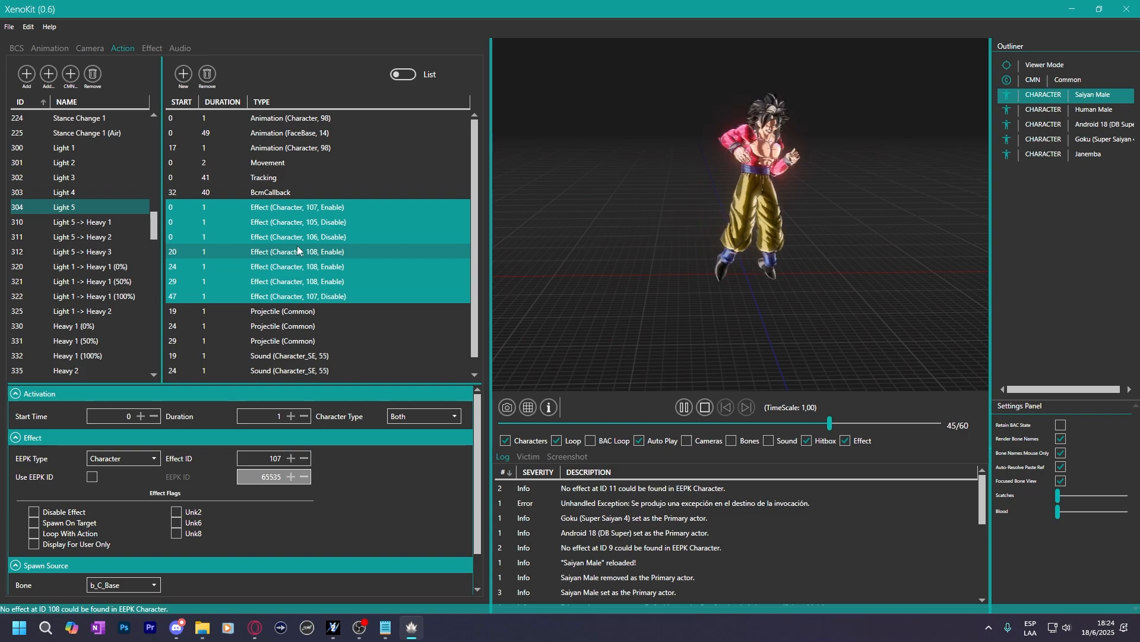
key("Delete")
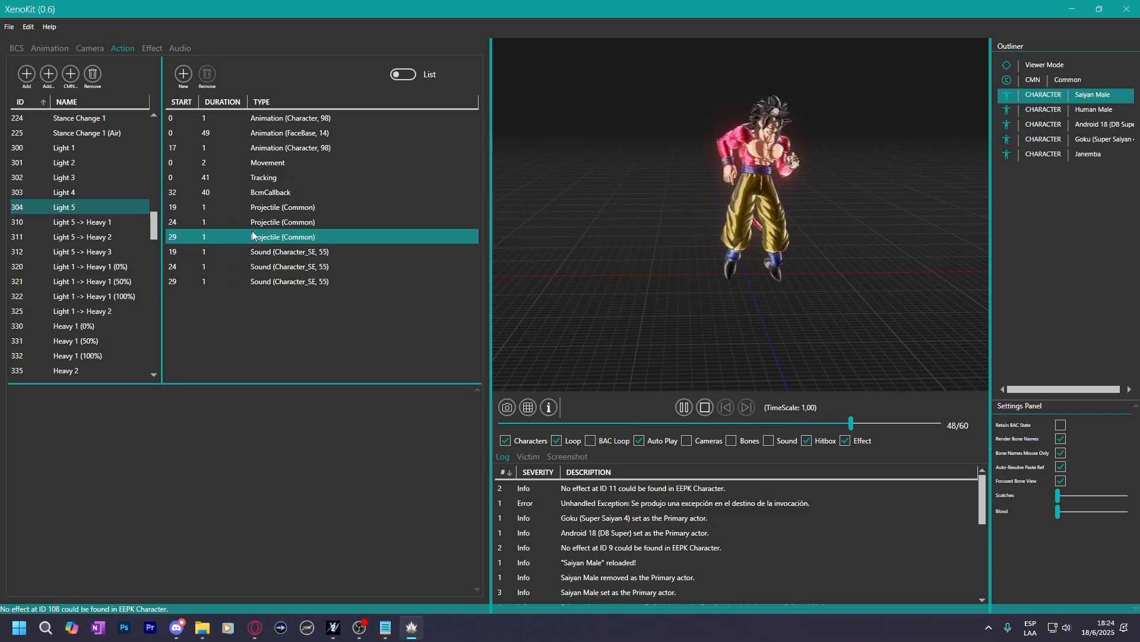
Try to copy the seven effect entries of Human Male's Light 5 over to Saiyan Male's Light 5.
left_click(1056, 113)
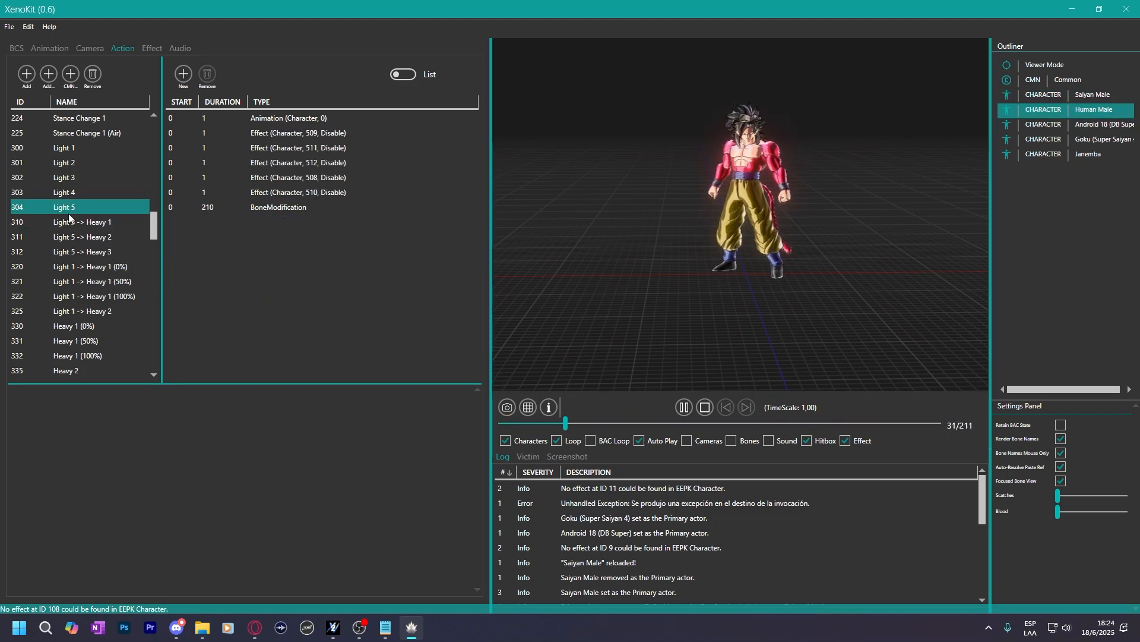
left_click(69, 213)
left_click(238, 205)
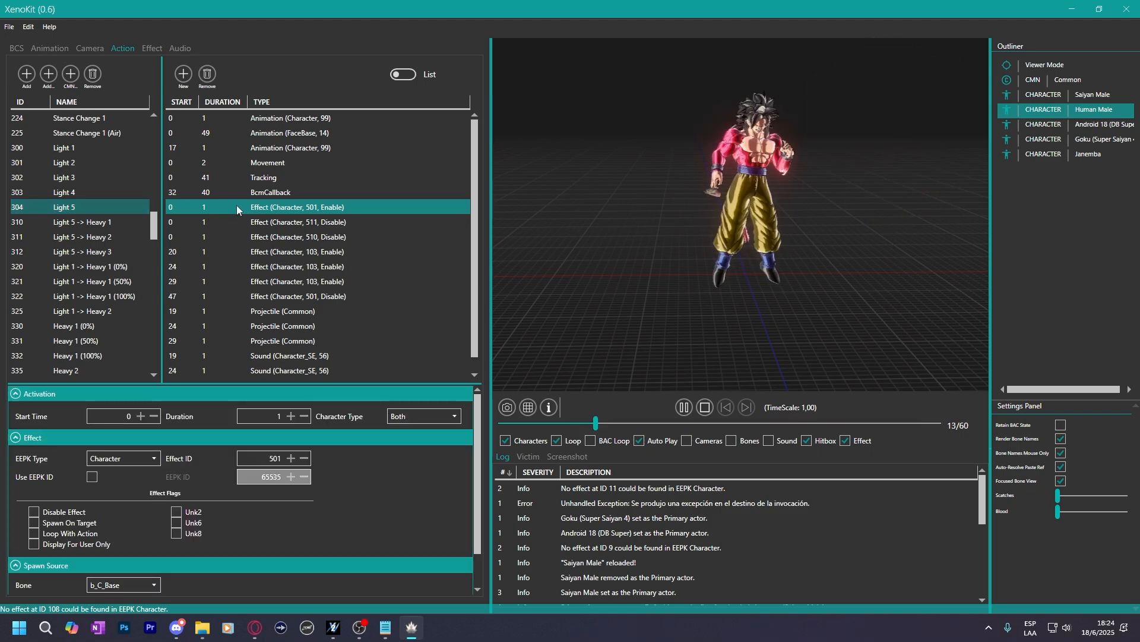
left_click(301, 293, "shift")
right_click(318, 213)
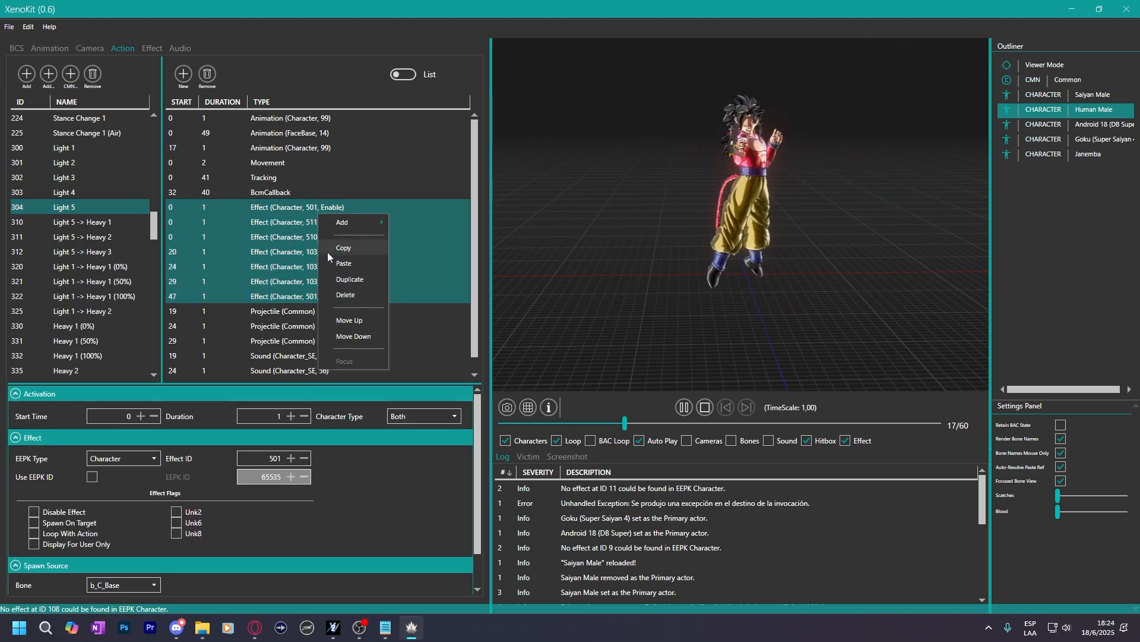
left_click(327, 249)
left_click(152, 48)
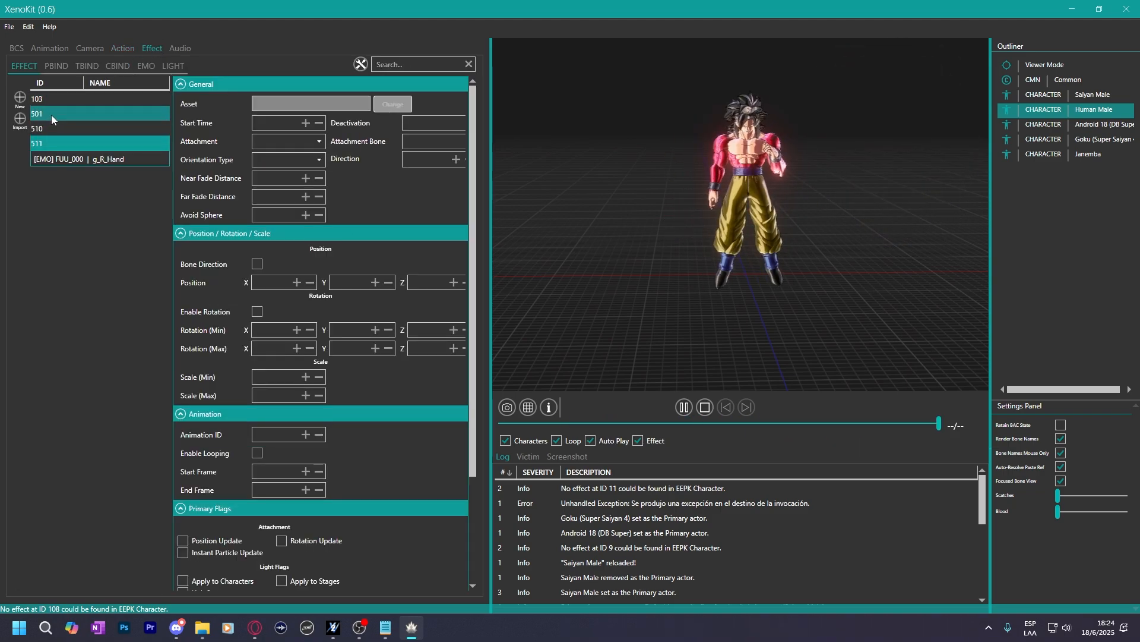
left_click(117, 47)
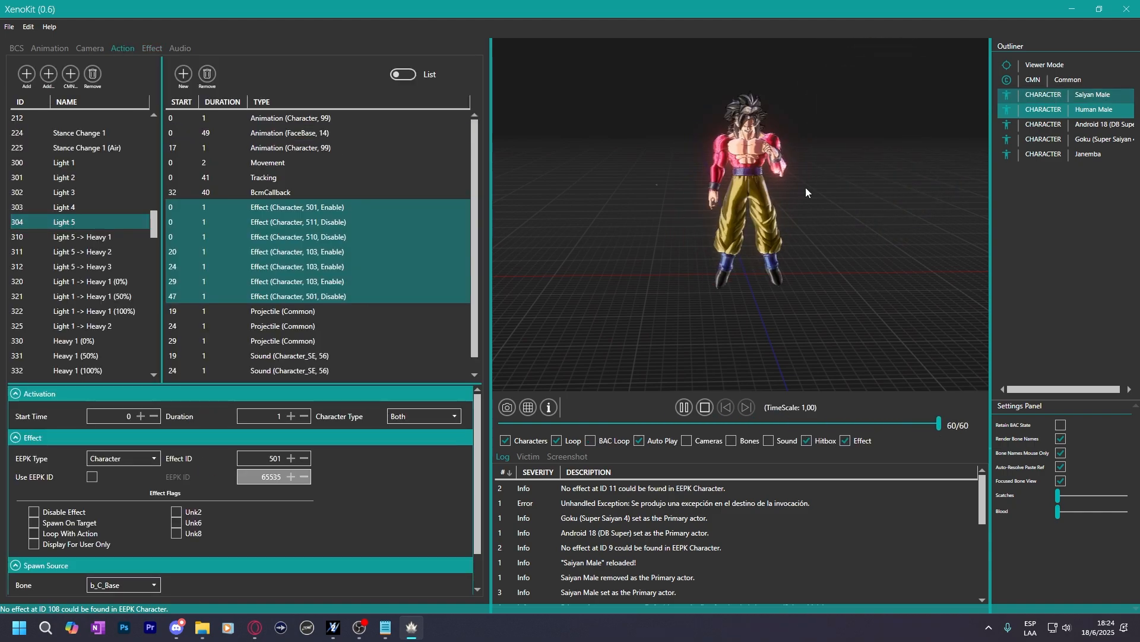
left_click(106, 209)
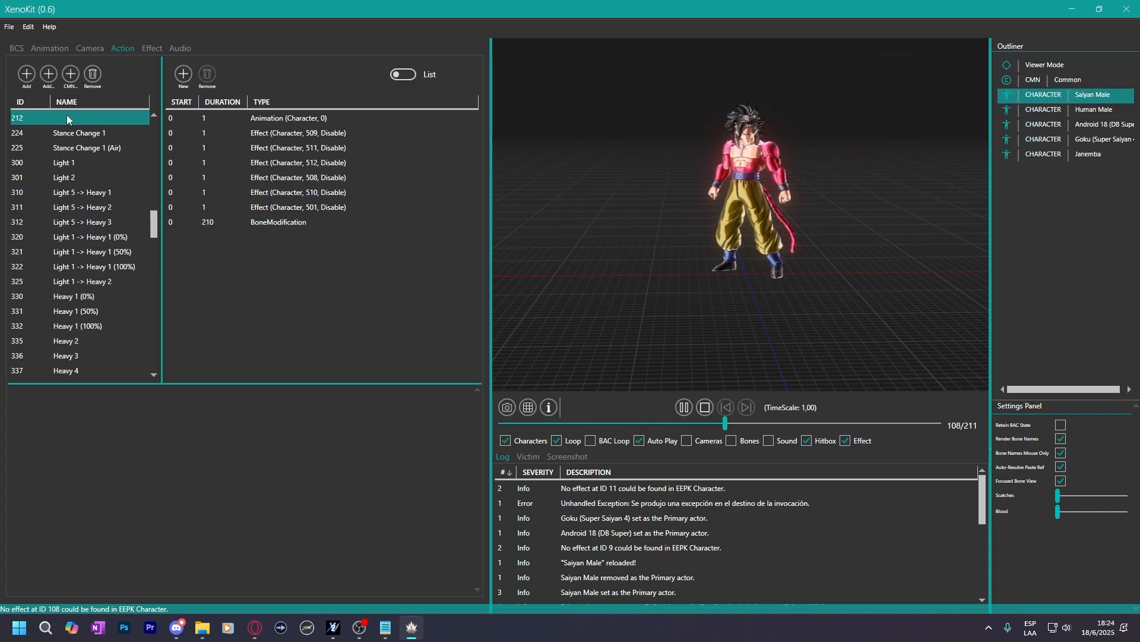
left_click(66, 222)
left_click(284, 237)
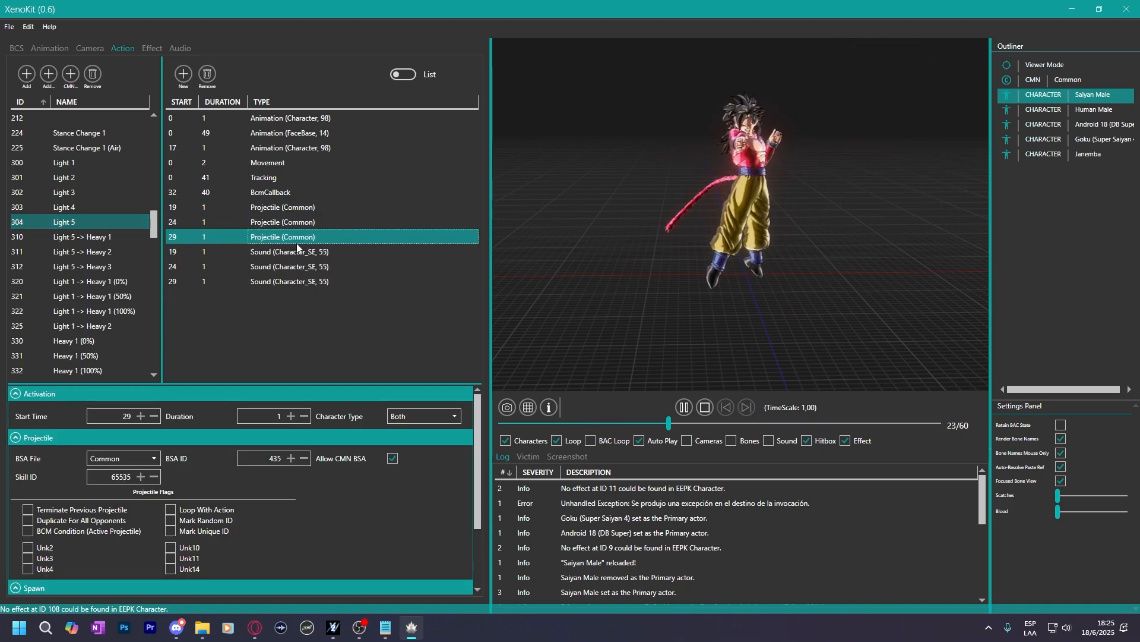
Delete effects 103, 501, 510 and 511 from Human Male's effect list.
left_click(1048, 109)
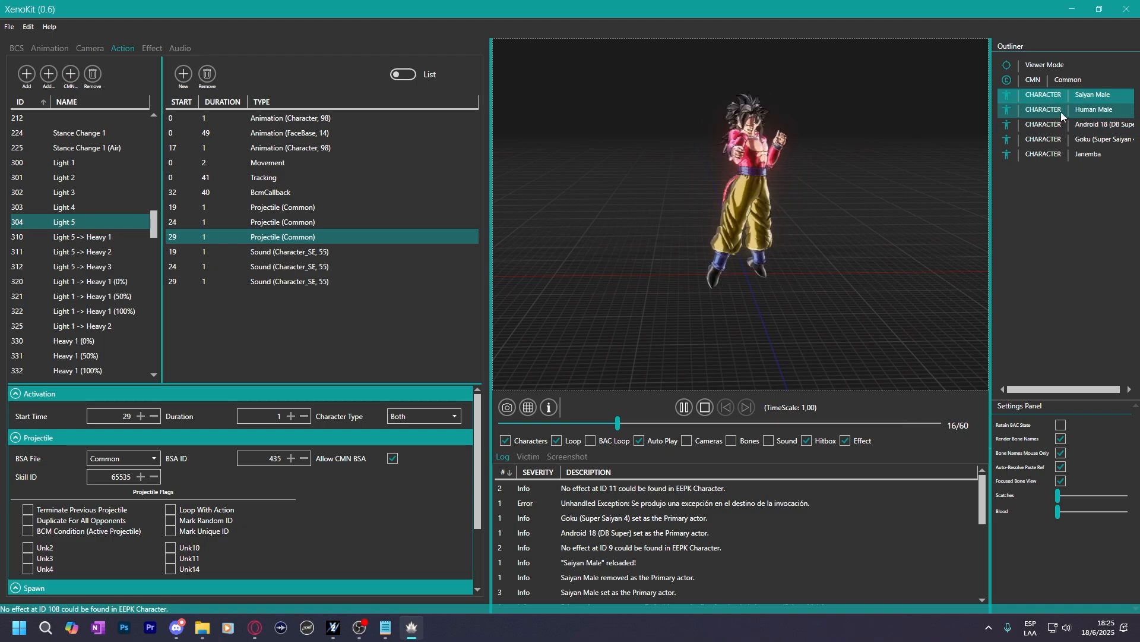
left_click(148, 52)
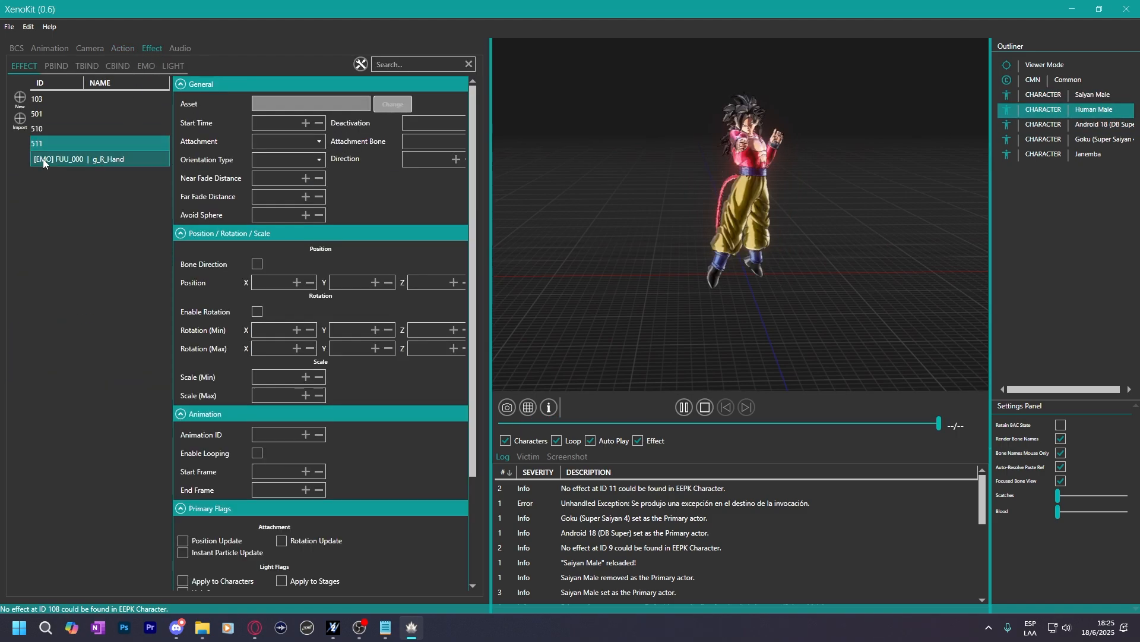
left_click(57, 99)
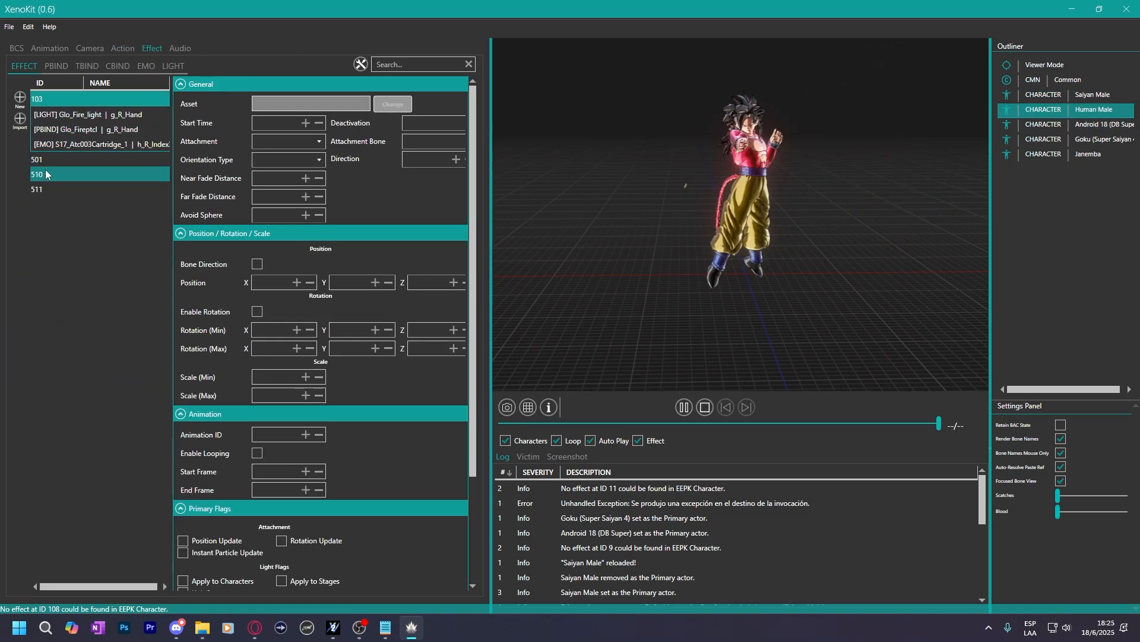
left_click(45, 184, "shift")
key("Delete")
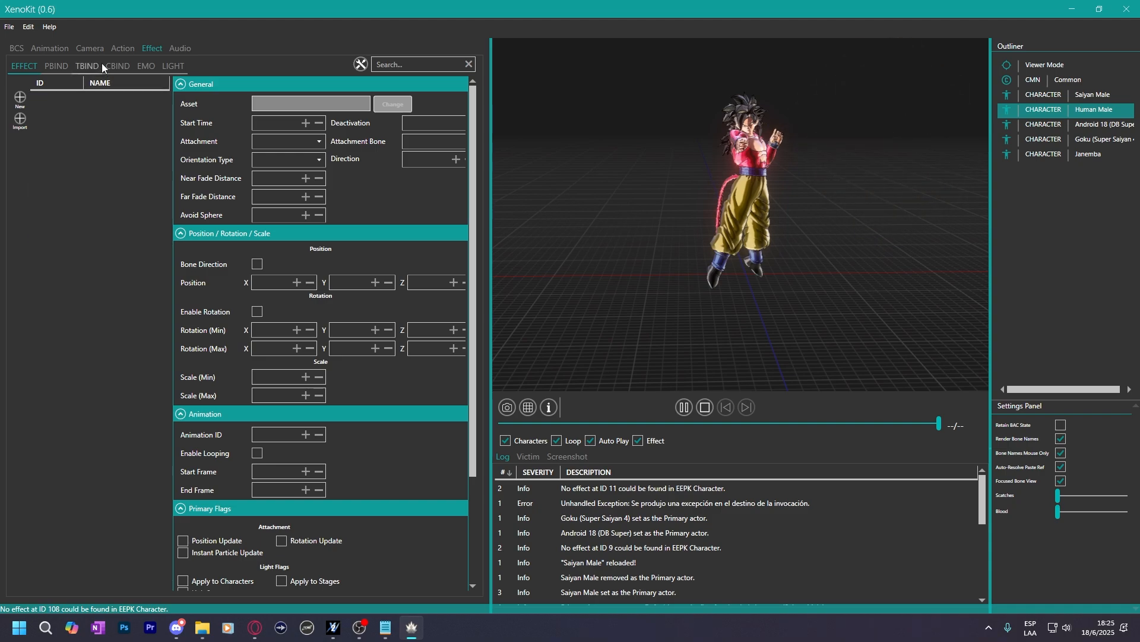
Copy the seven effect entries of Human Male's Light 5, from effect 501 Enable through effect 501 Disable.
left_click(119, 49)
left_click(85, 236)
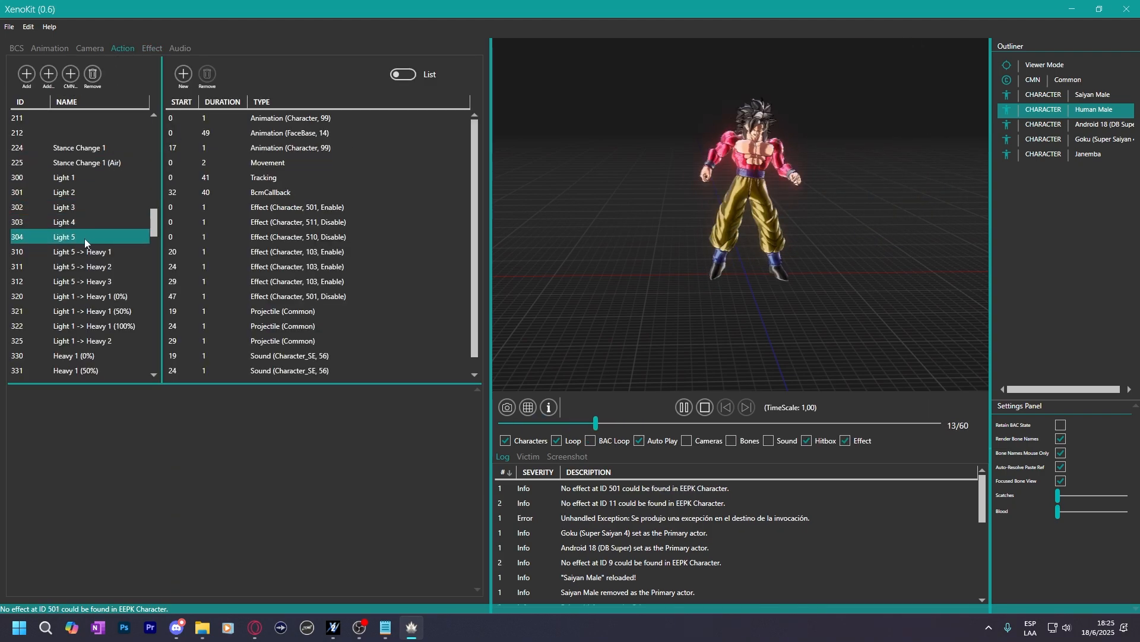
left_click(331, 209)
left_click(318, 295, "shift")
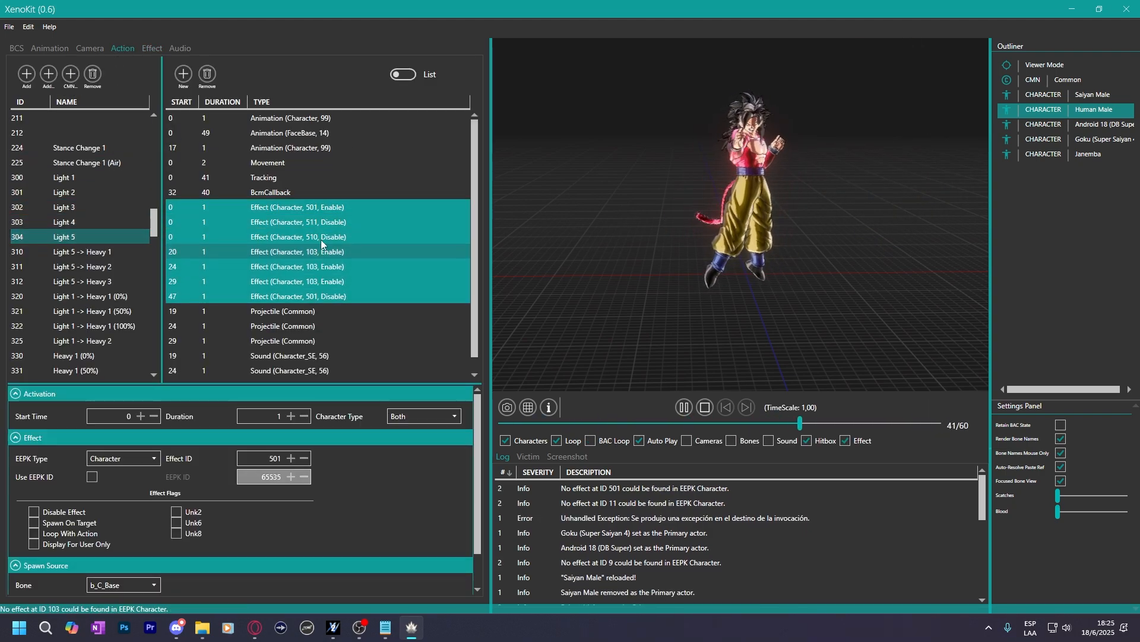
right_click(315, 209)
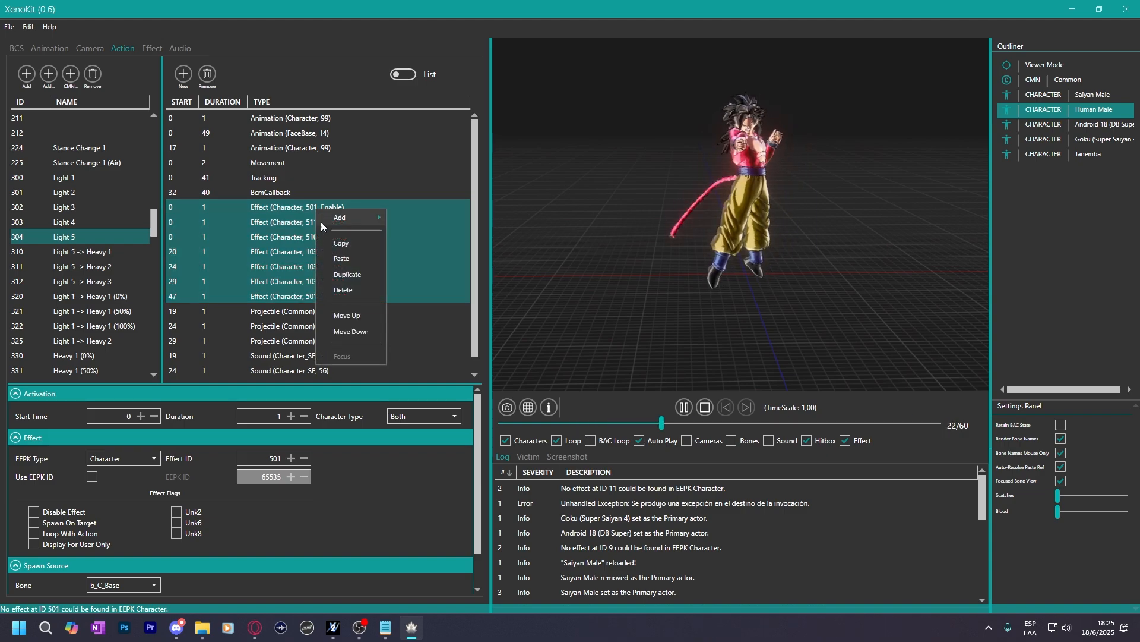
left_click(338, 244)
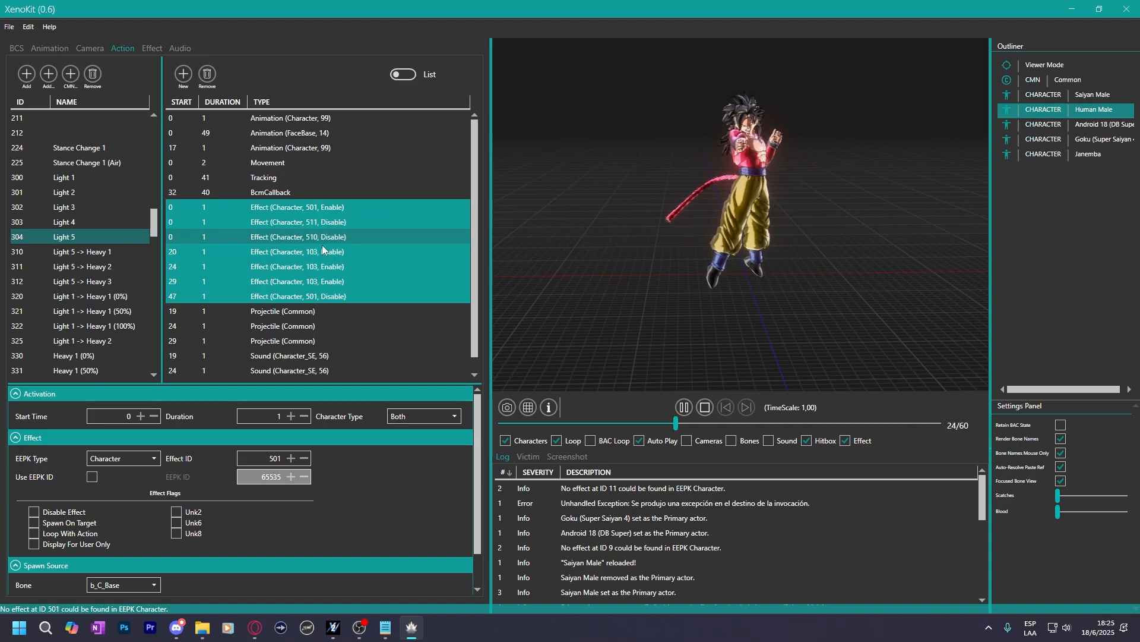
Paste the copied effect entries into Saiyan Male's Light 5 action.
left_click(1040, 100)
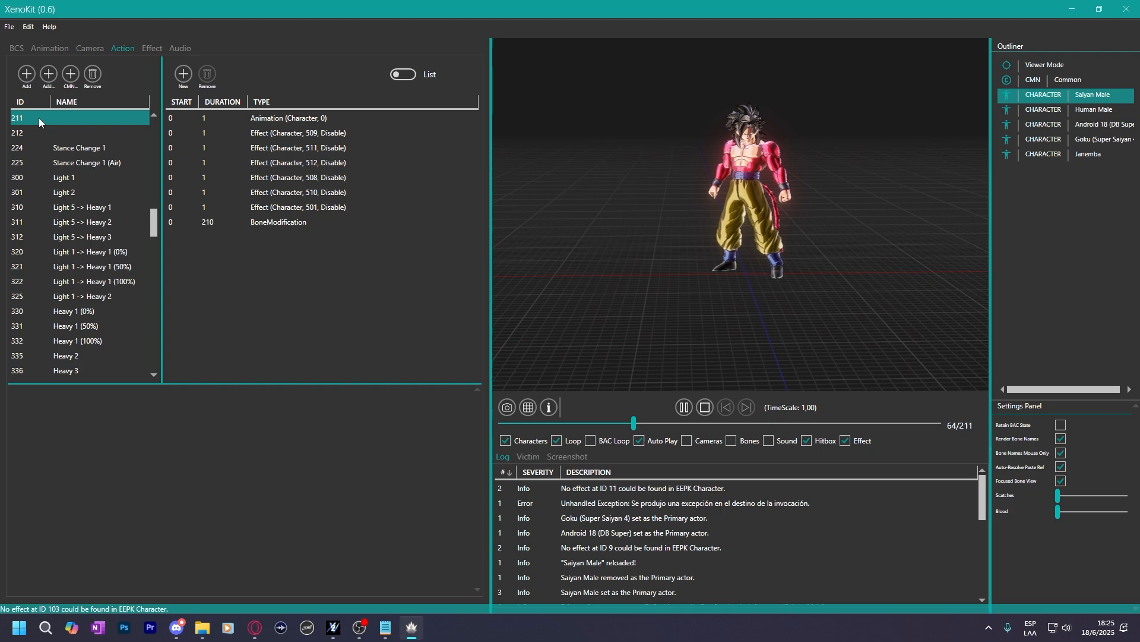
left_click(42, 237)
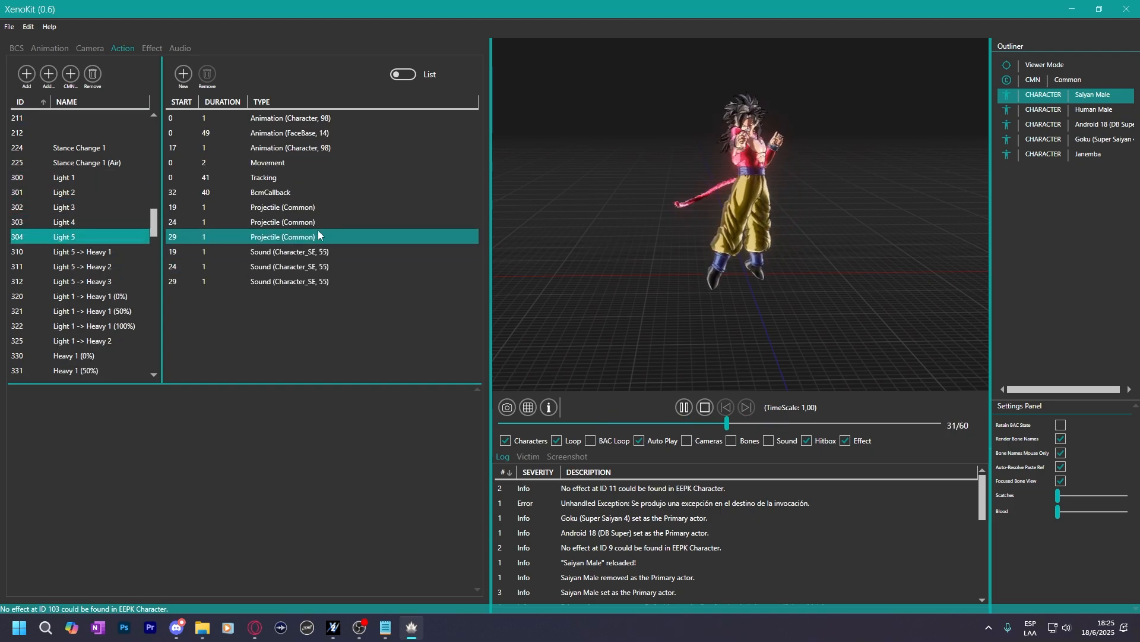
left_click(306, 208)
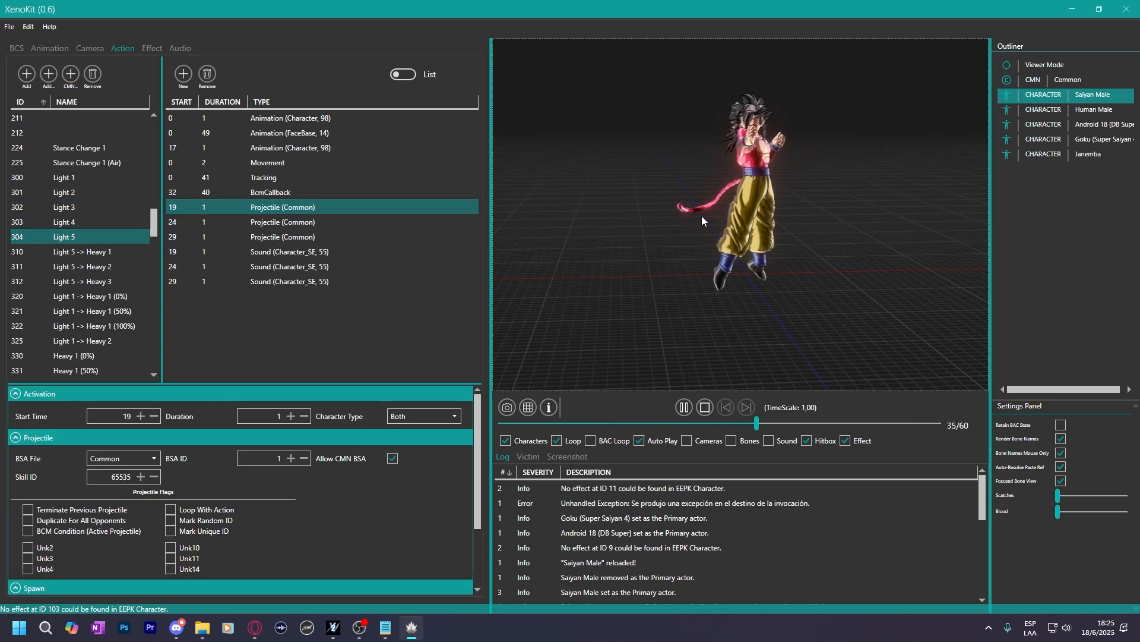
left_click_drag(701, 216, 872, 219)
left_click(303, 224)
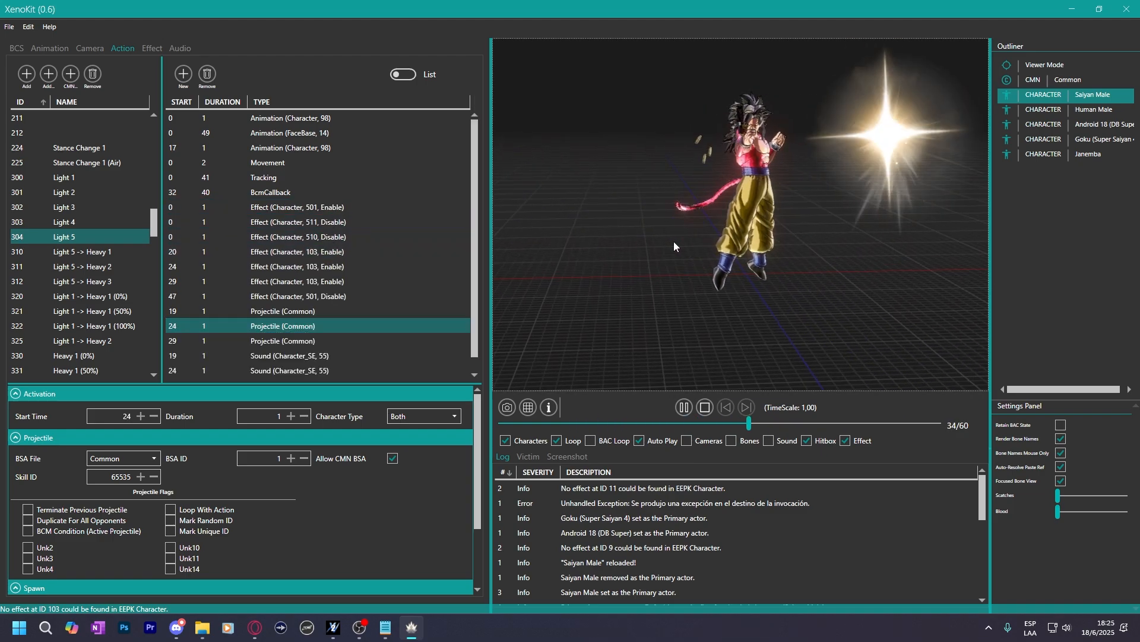
Examine effects 510 and 501 in Saiyan Male's effect list and the matching effect entries in Light 5.
left_click(151, 48)
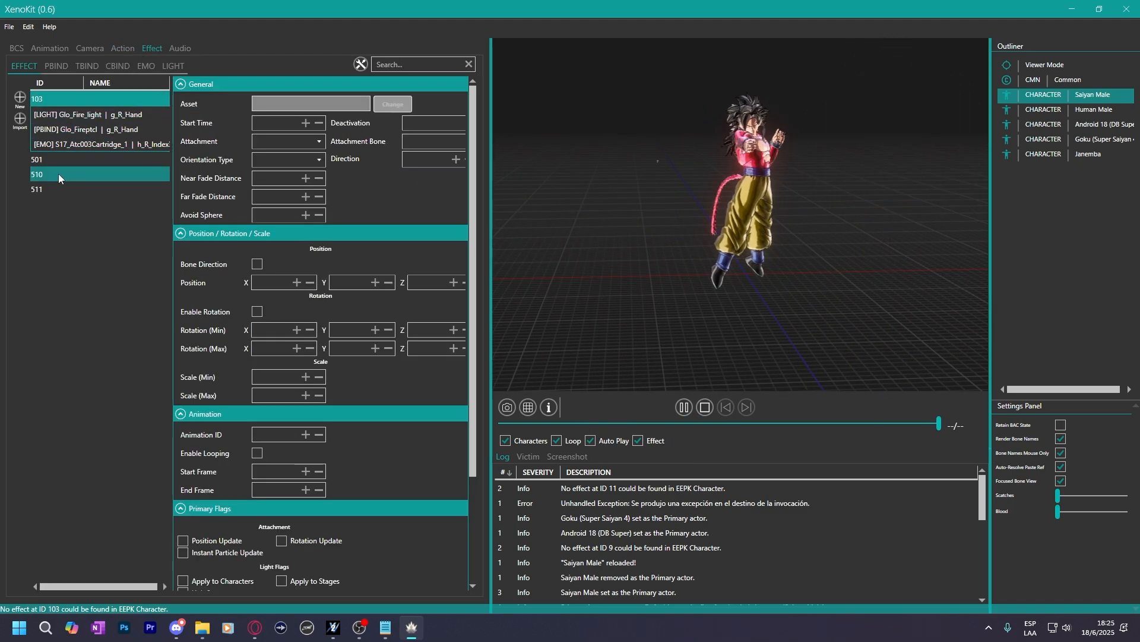
left_click(59, 174)
left_click(69, 159)
left_click(116, 51)
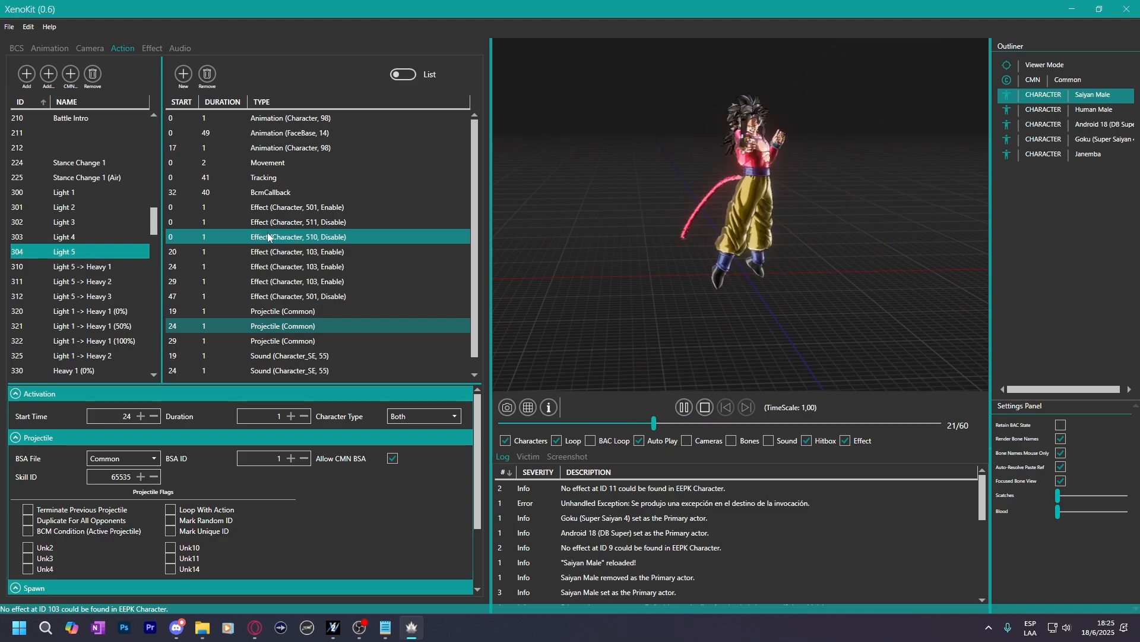
scroll(268, 238, "down", 1)
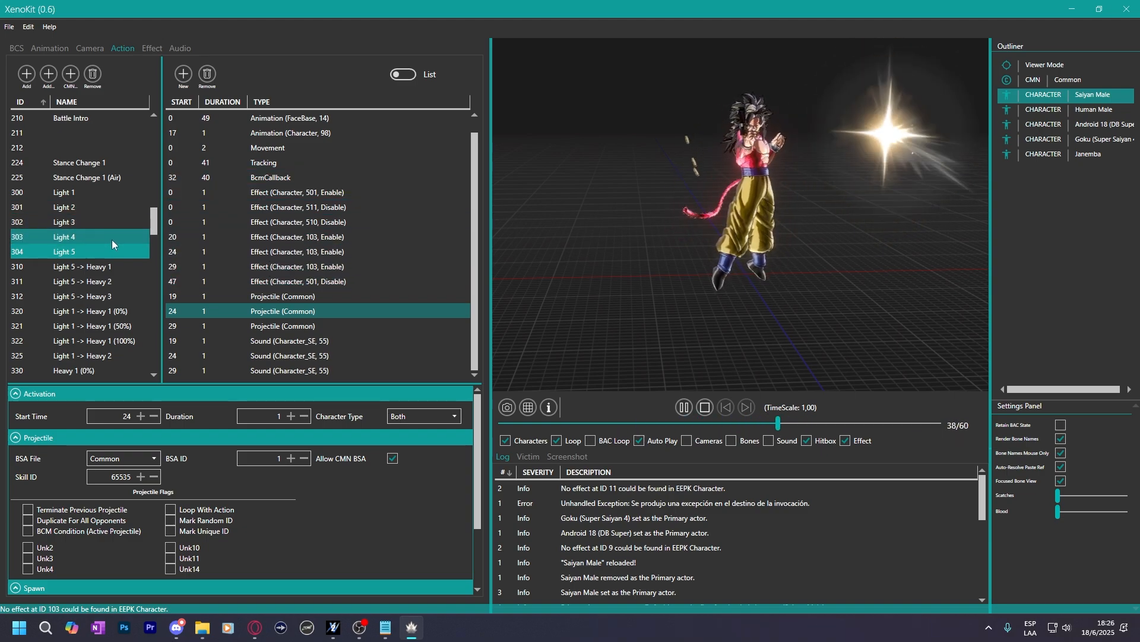
Check the Disable Effect settings of the entries for effects 511 and 510 in Saiyan Male's Light 5.
left_click(289, 209)
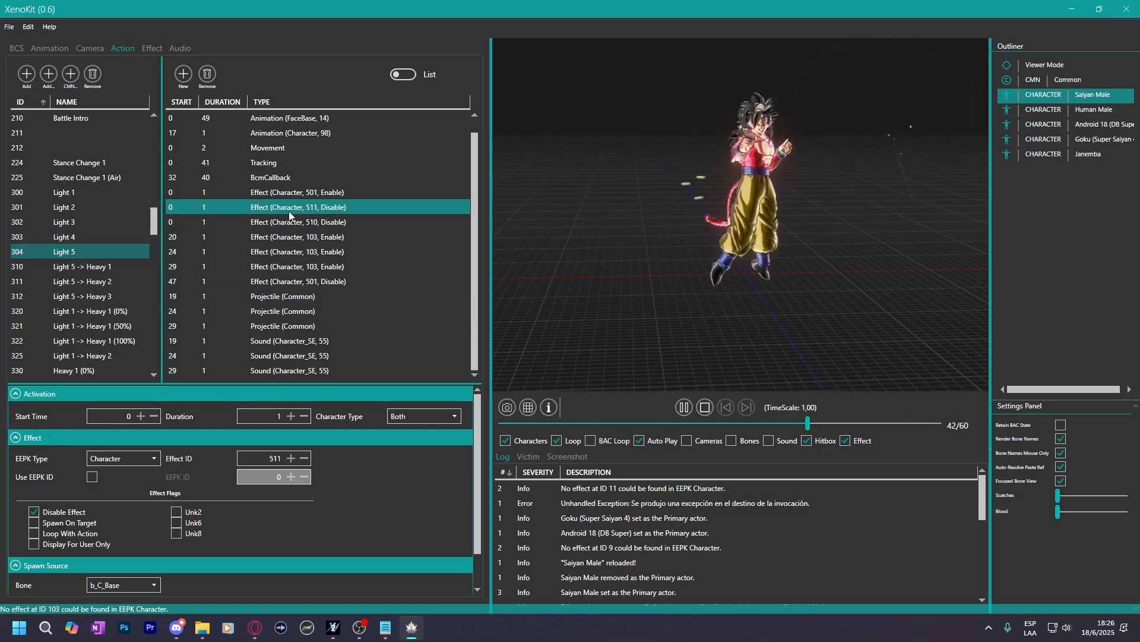
left_click(296, 221)
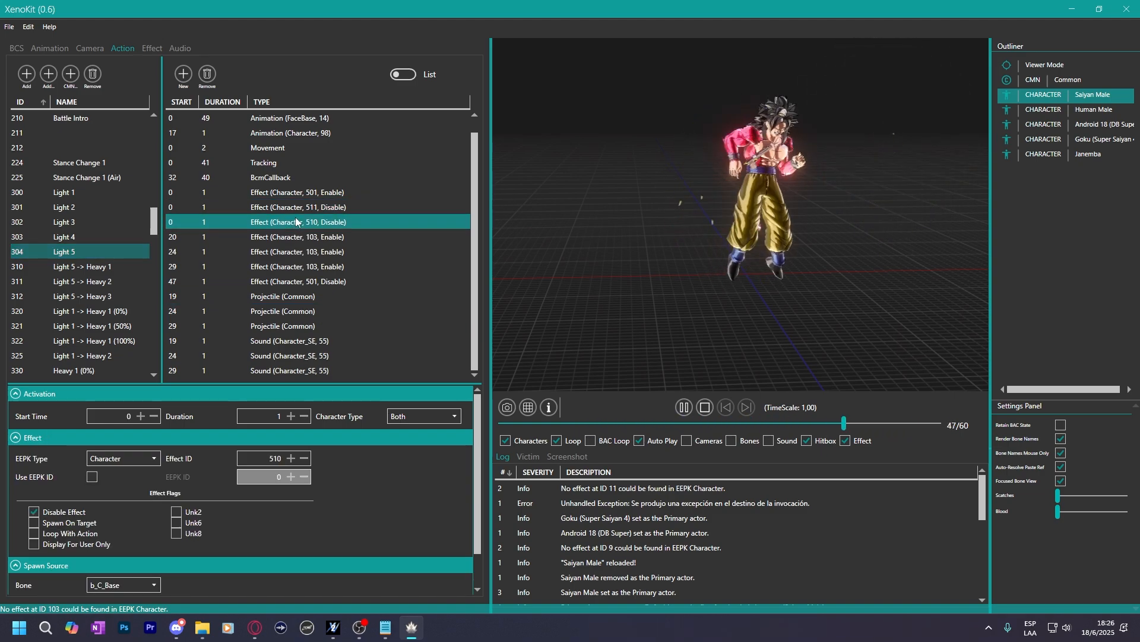
left_click(292, 208)
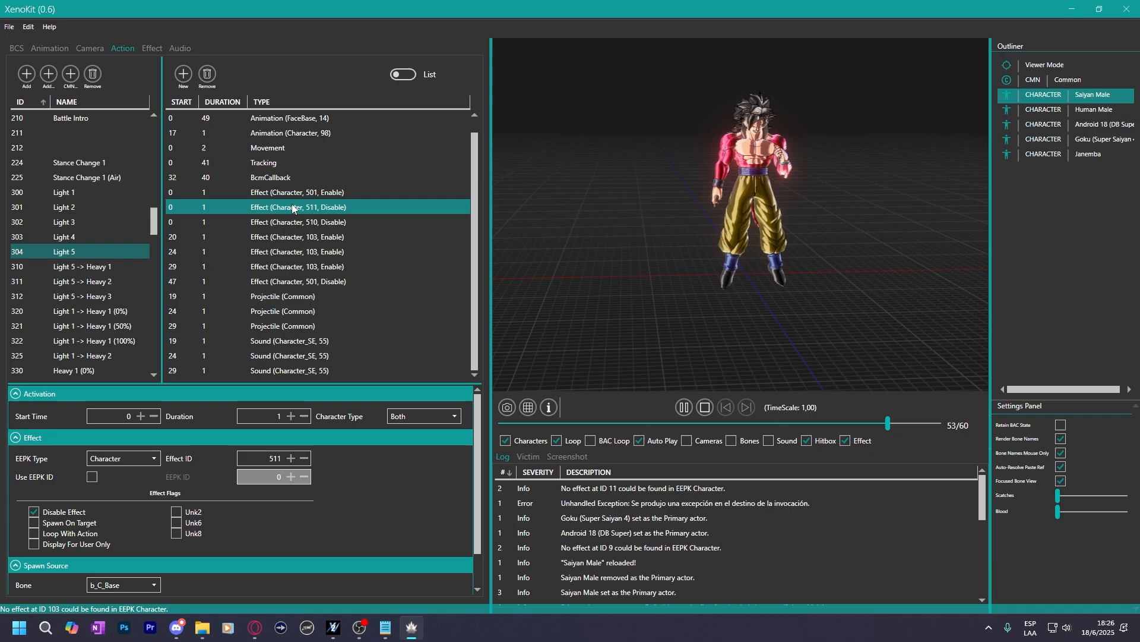
Pause the Light 5 animation at frame 27 and inspect the pistol in the character's hand from several angles.
scroll(711, 245, "up", 3)
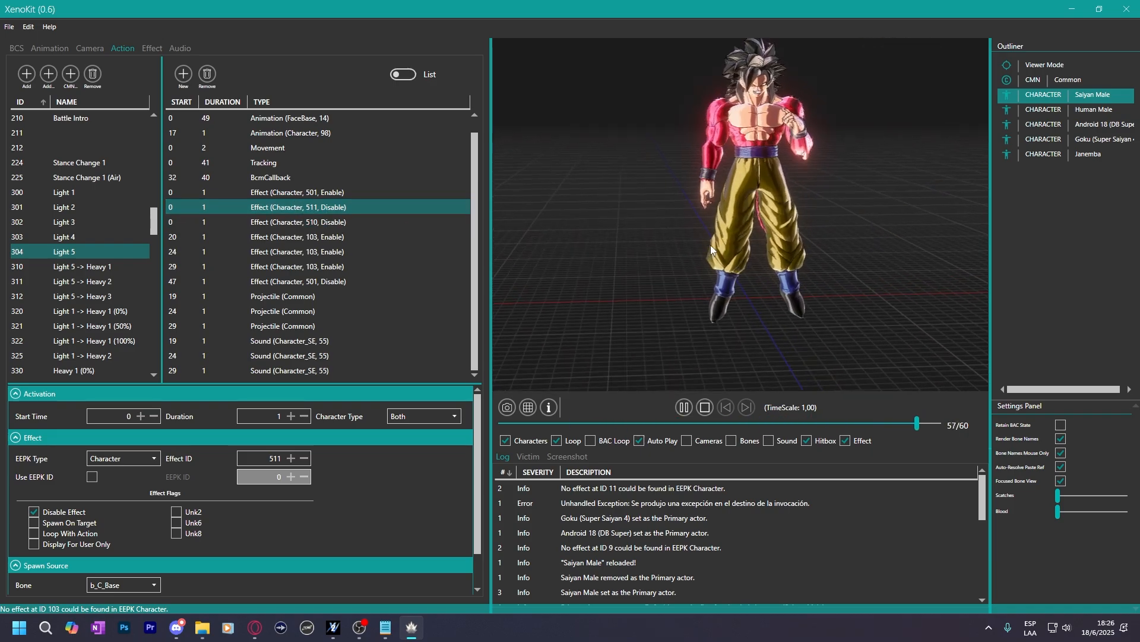
scroll(711, 245, "up", 3)
right_click_drag(714, 207, 724, 308)
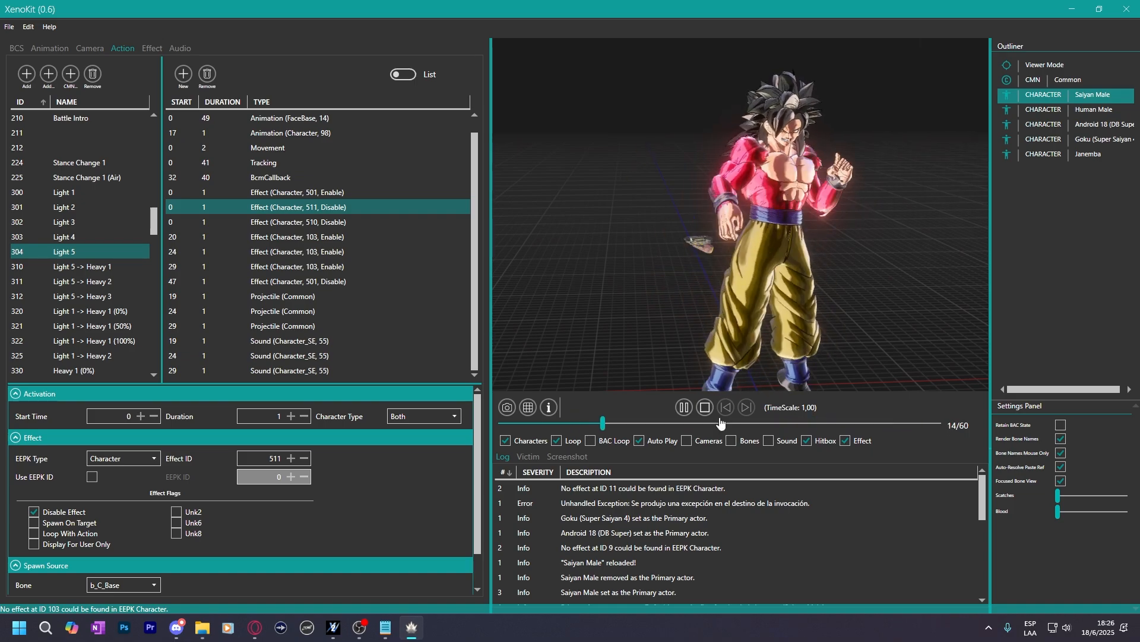
left_click(684, 407)
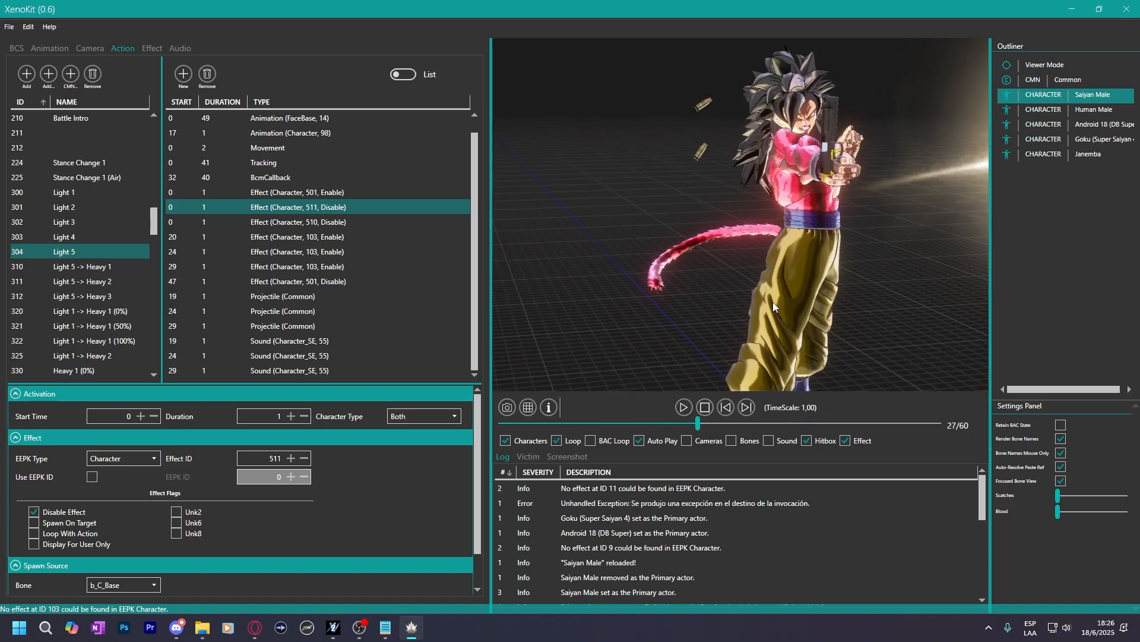
left_click_drag(773, 301, 719, 206)
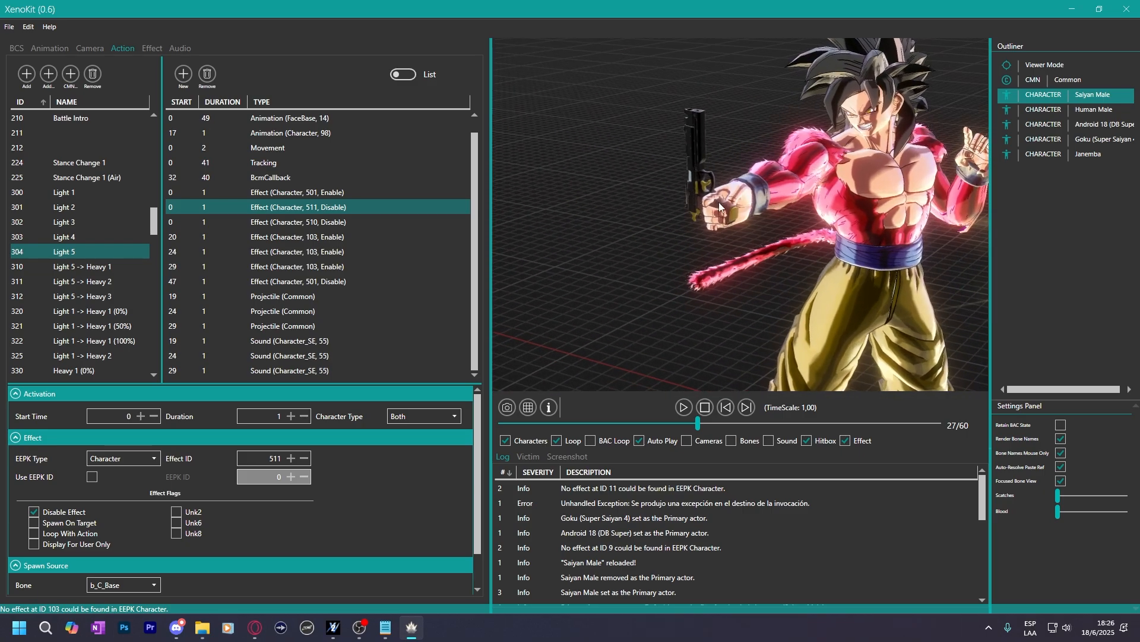
left_click_drag(743, 245, 635, 190)
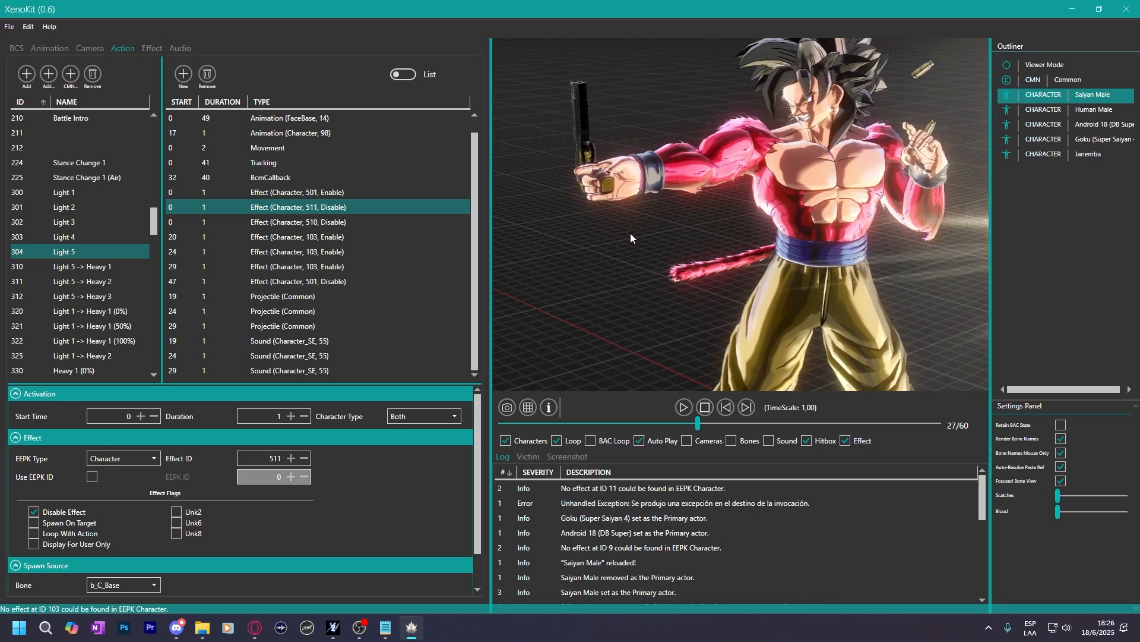
left_click_drag(630, 238, 703, 198)
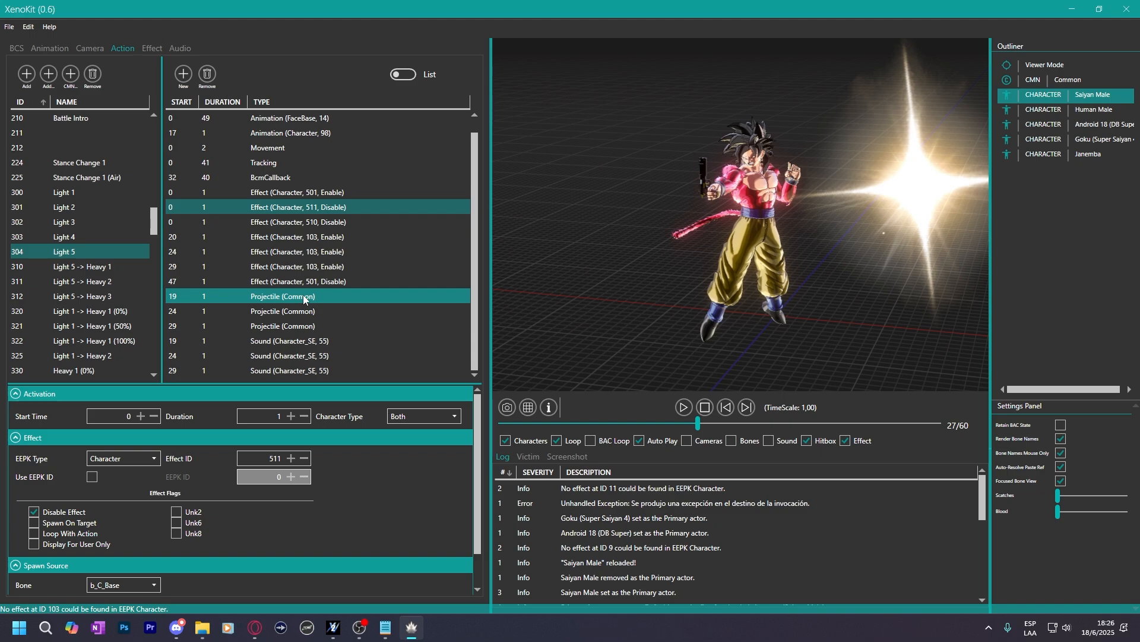
Review the BSA File, BSA ID and spawn settings of the Light 5 projectile that starts at 19.
left_click(267, 296)
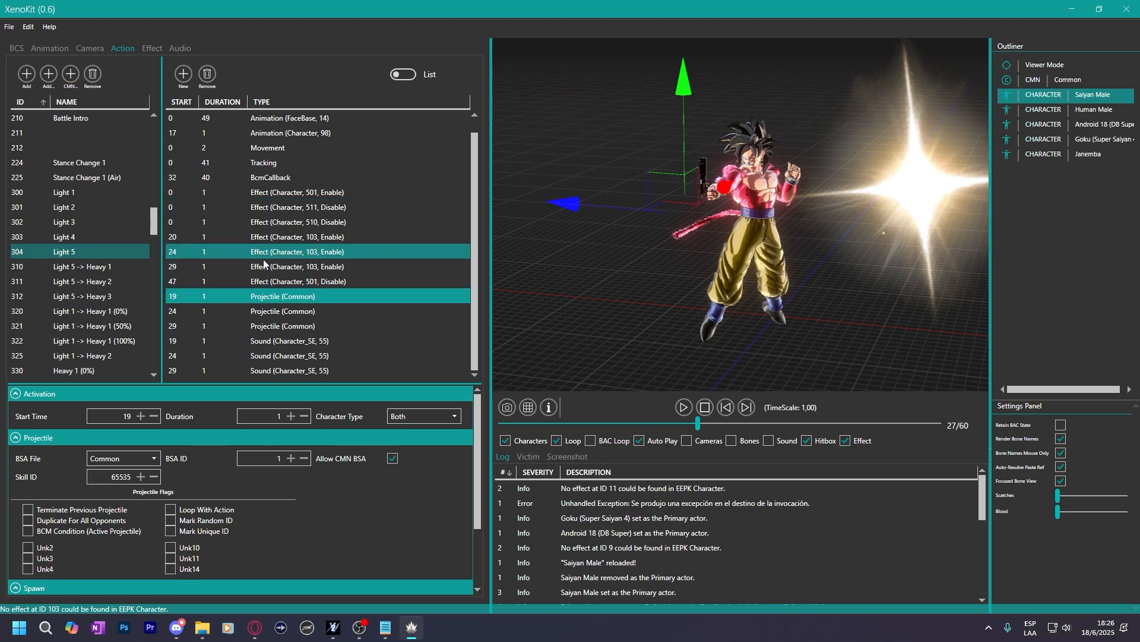
scroll(319, 518, "down", 5)
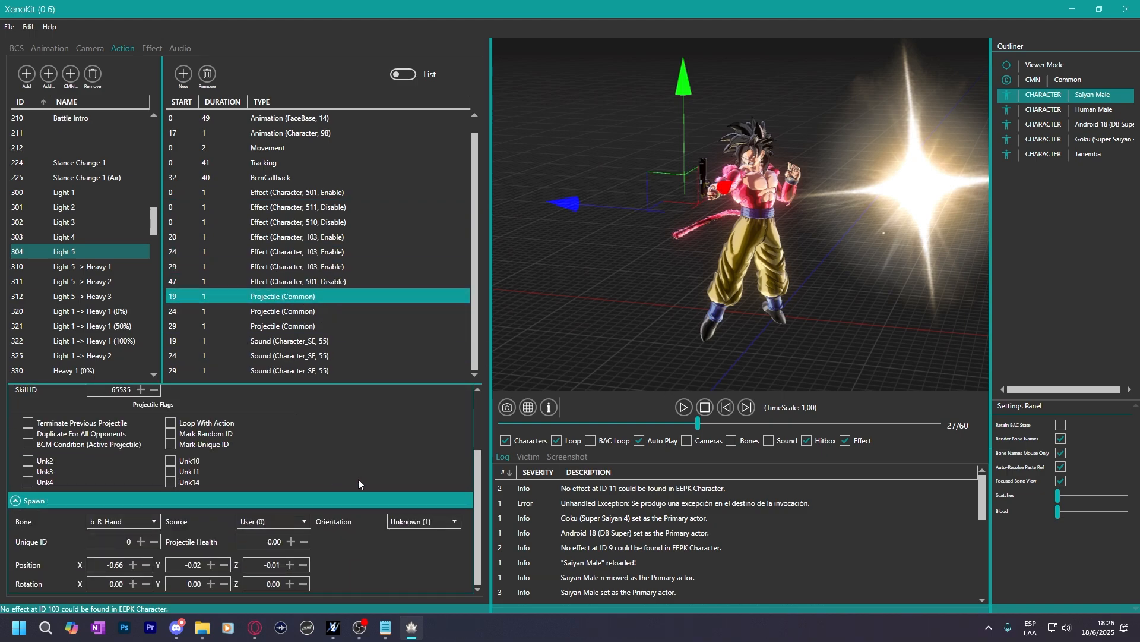
scroll(358, 479, "up", 3)
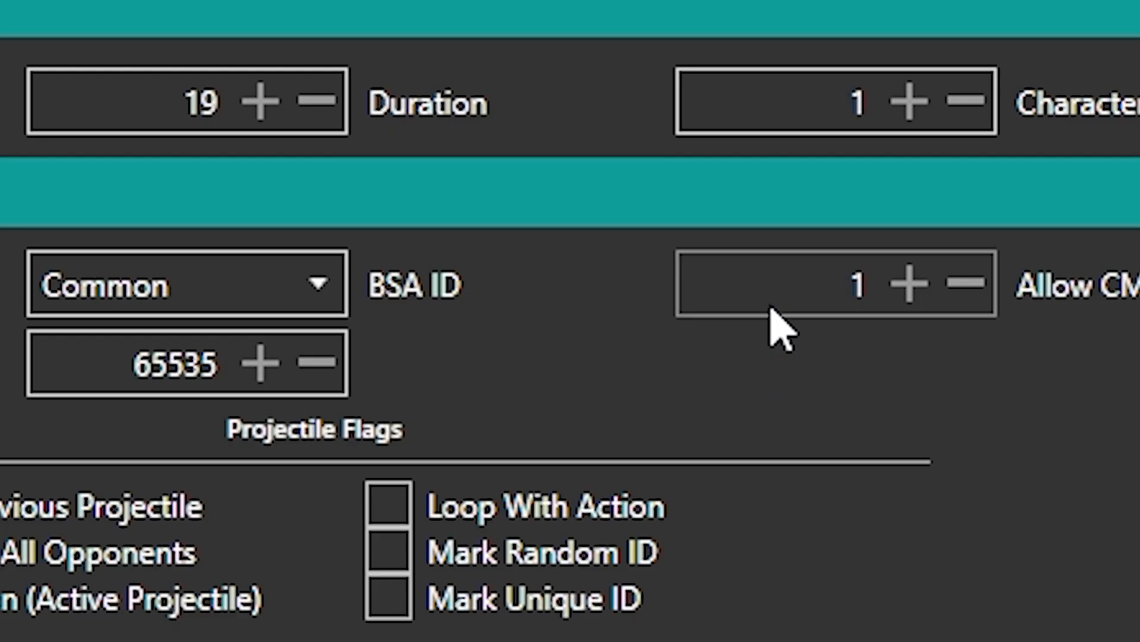
double_click(278, 458)
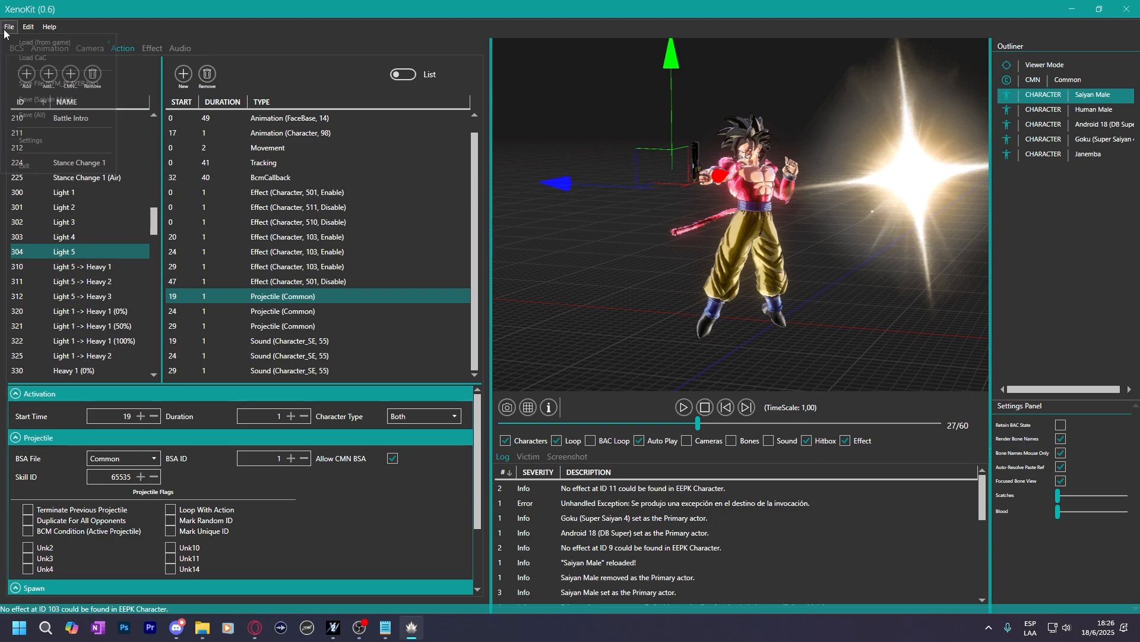
Load Super 17 from the game, preview its Heavy 5 action and pause it during the rapid fire.
mouse_move(48, 42)
left_click(132, 39)
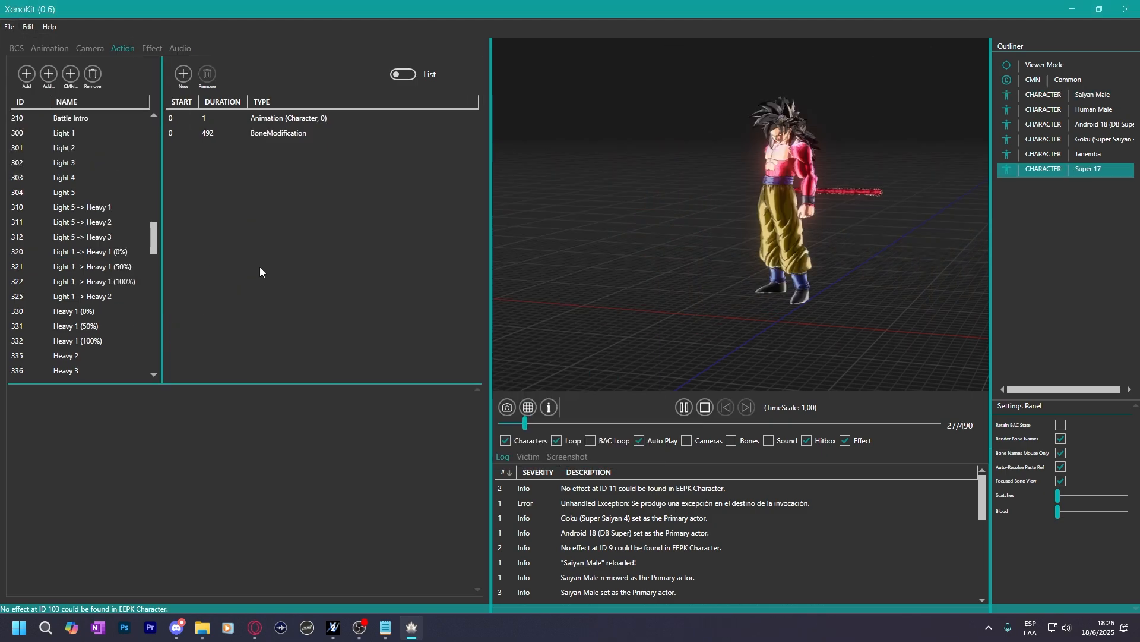
scroll(112, 217, "down", 1)
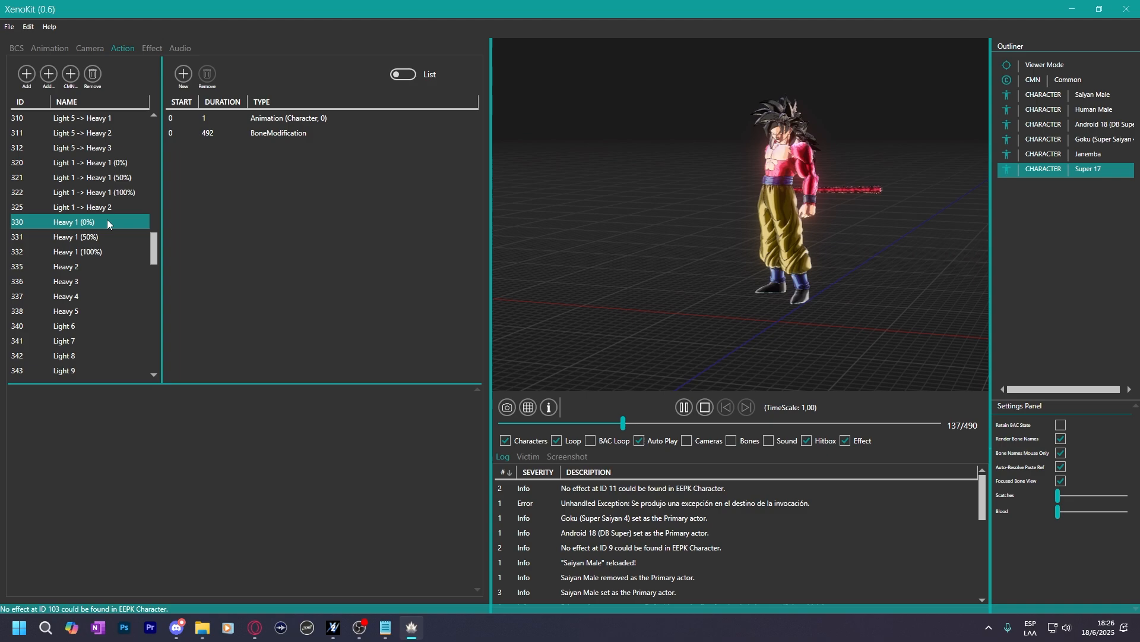
scroll(108, 218, "down", 2)
left_click(81, 265)
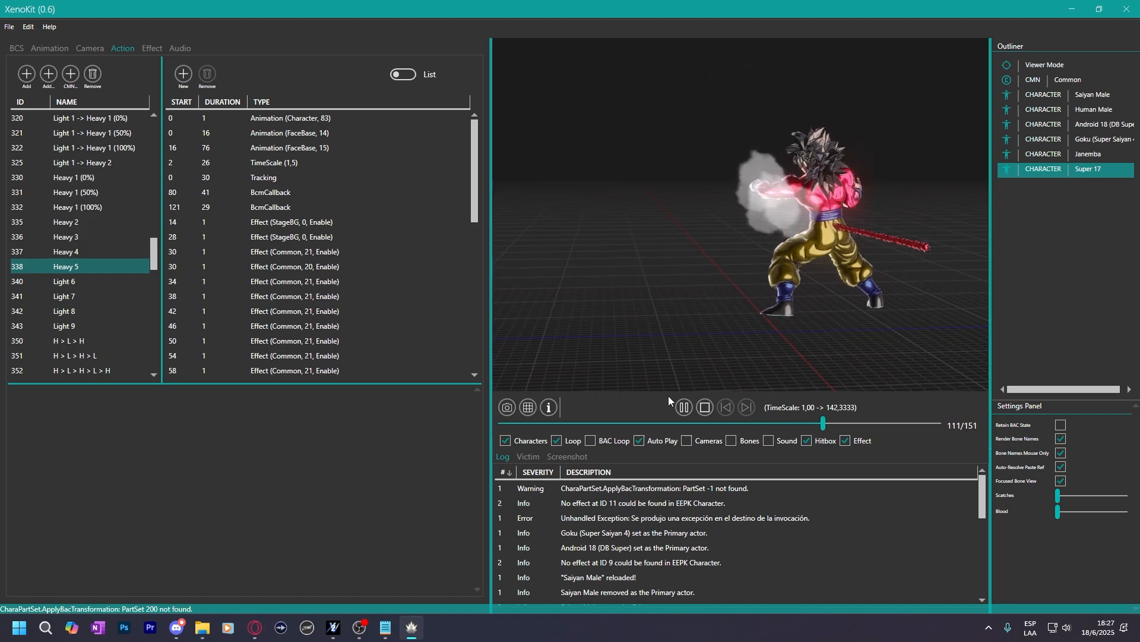
left_click(681, 410)
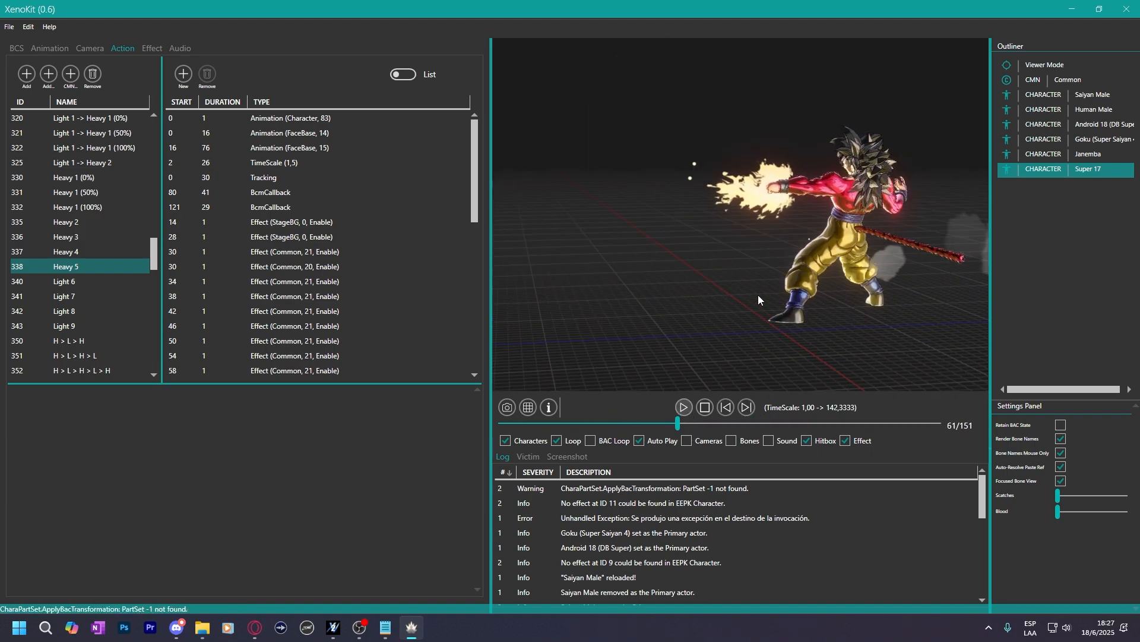
left_click_drag(758, 294, 719, 293)
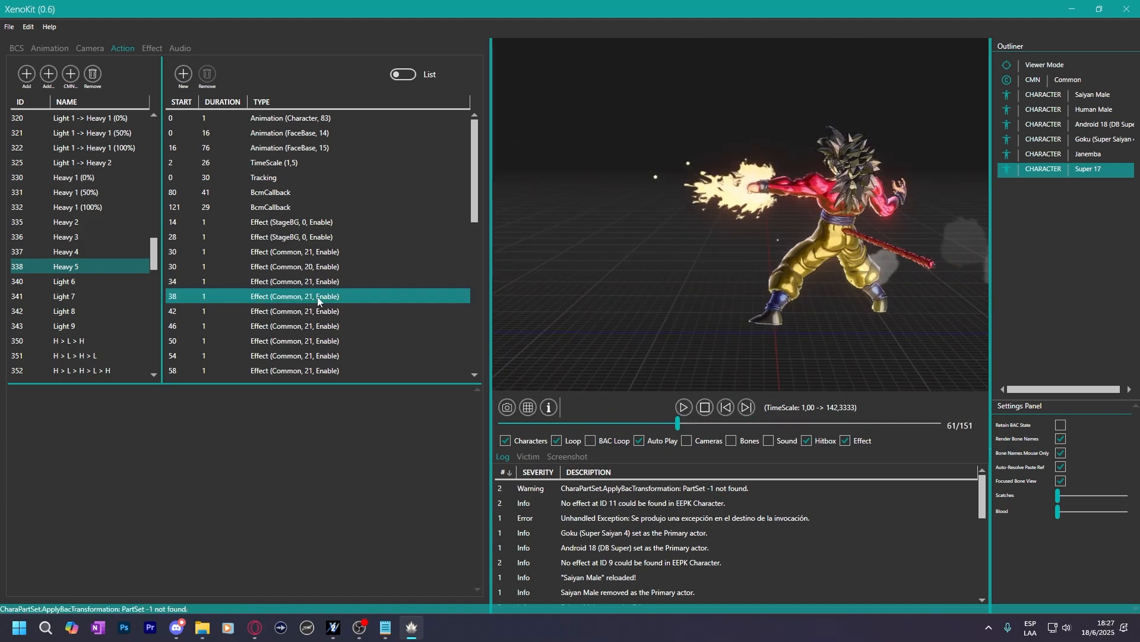
Examine the repeated Effect (Common) and Projectile (Common) entries in Super 17's Heavy 5, then resume the preview.
scroll(339, 267, "down", 7)
left_click_drag(302, 197, 307, 237)
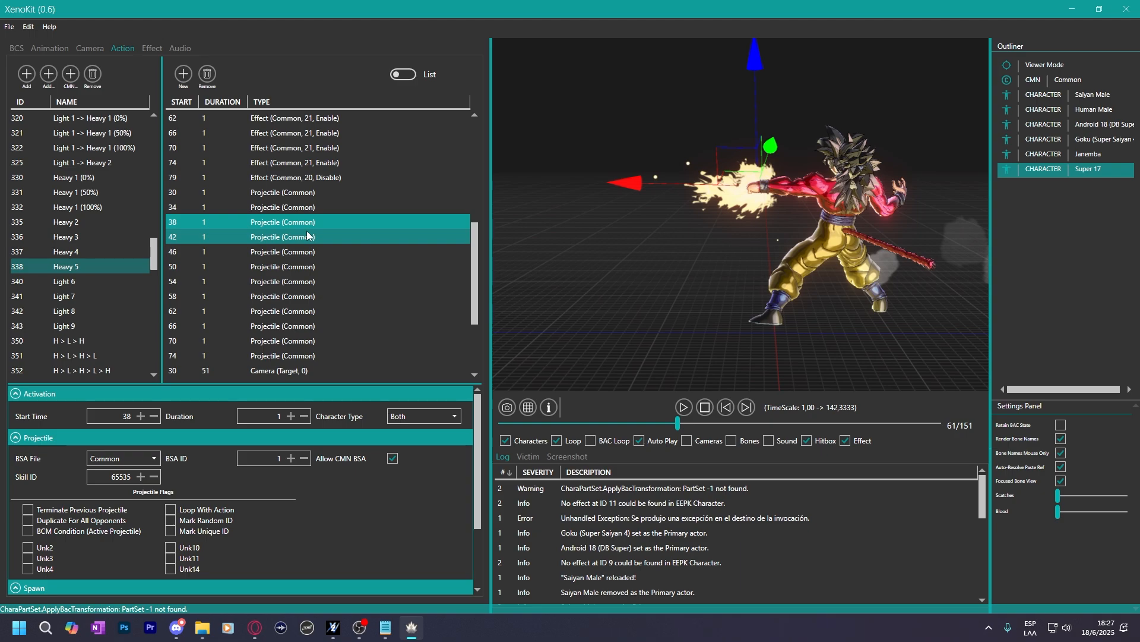
scroll(308, 234, "down", 3)
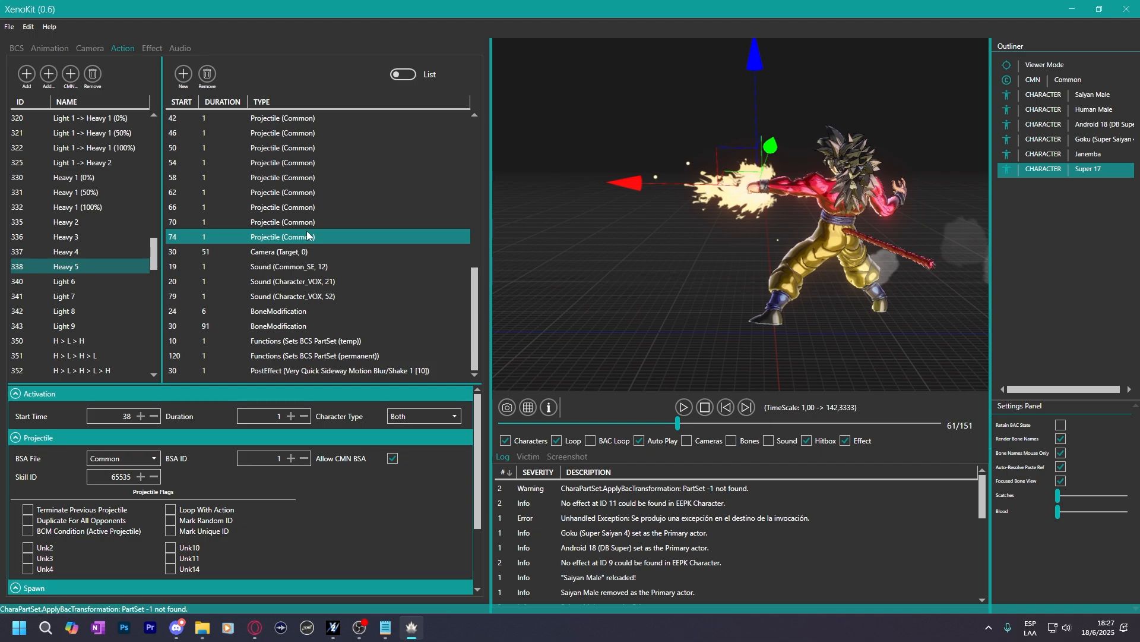
scroll(320, 279, "up", 5)
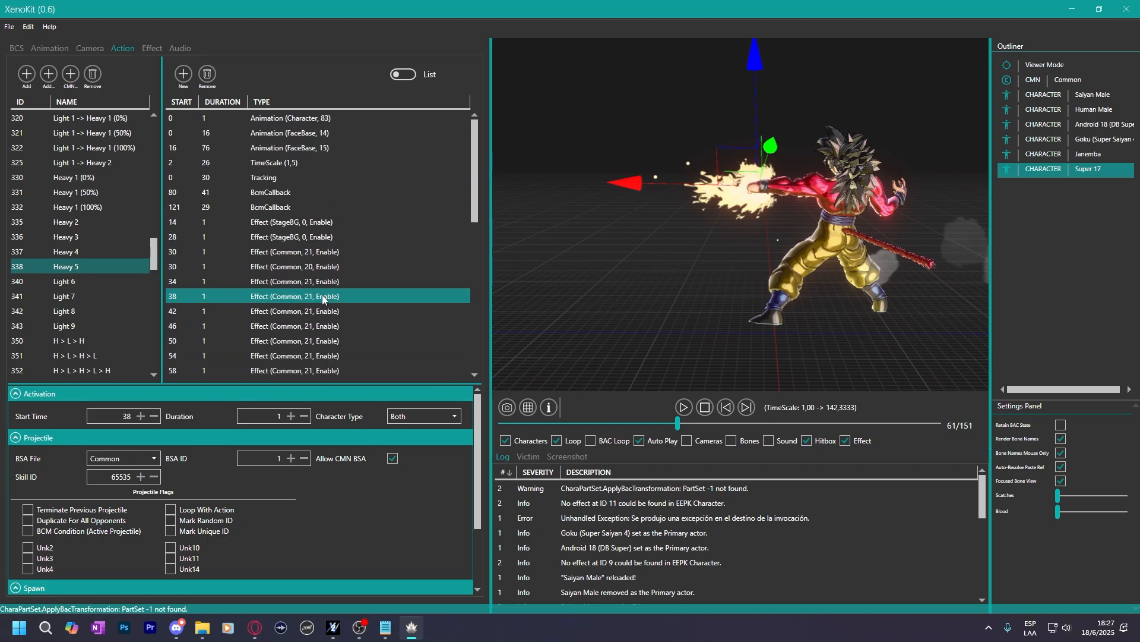
scroll(322, 295, "down", 3)
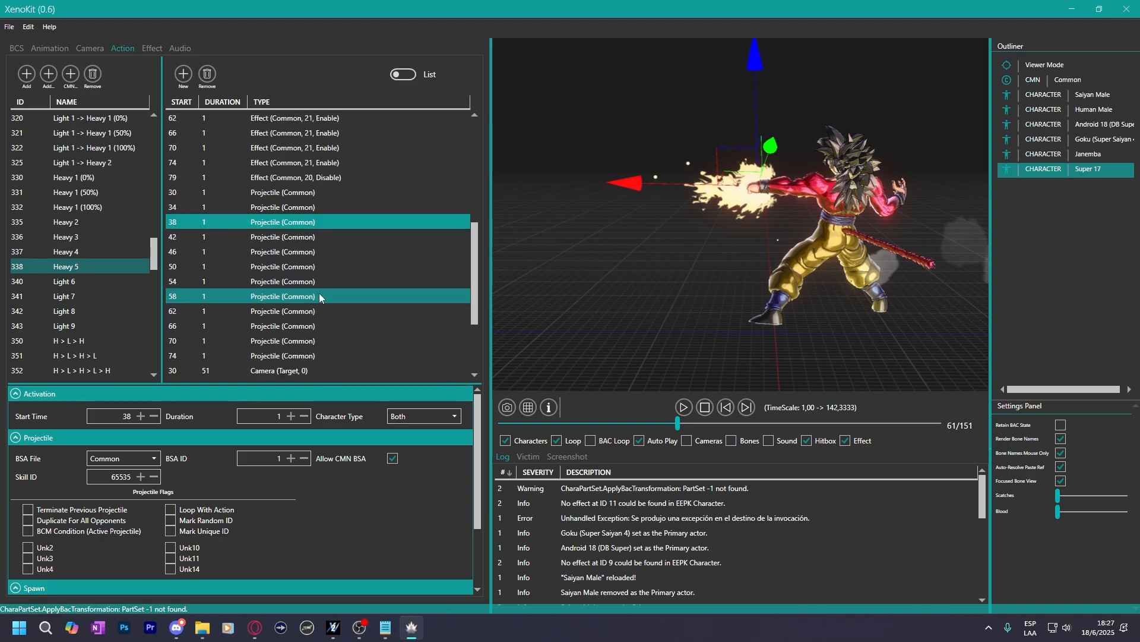
left_click(683, 408)
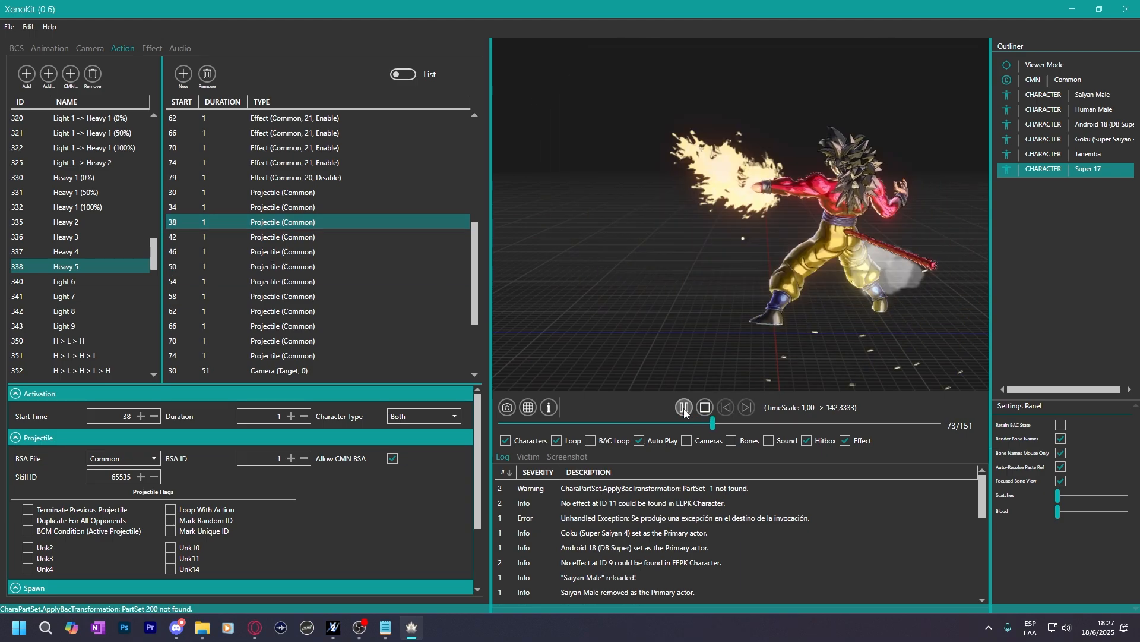
Compare the BSA File and BSA ID settings of the projectile entries in Super 17's Heavy 5.
left_click(288, 252)
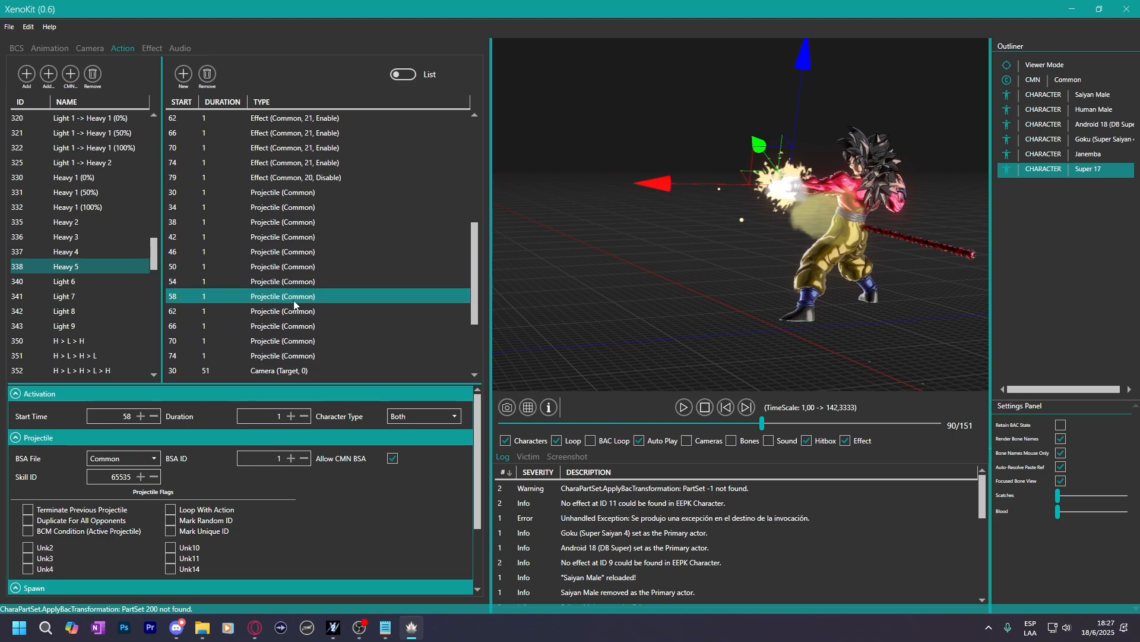
left_click_drag(299, 239, 287, 222)
left_click(280, 214)
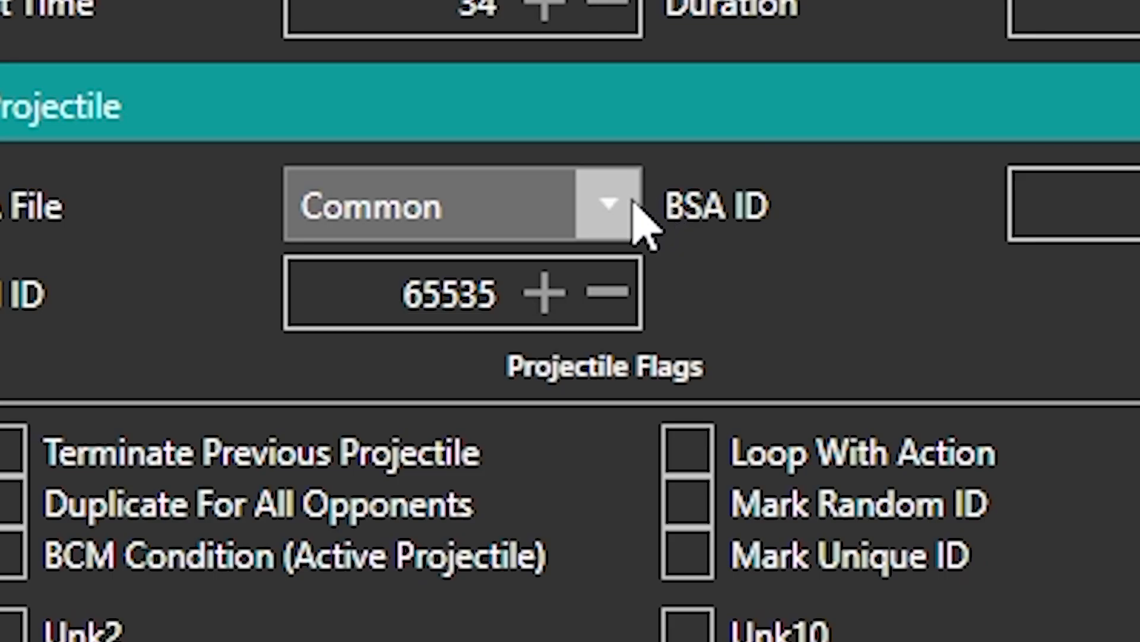
left_click(157, 459)
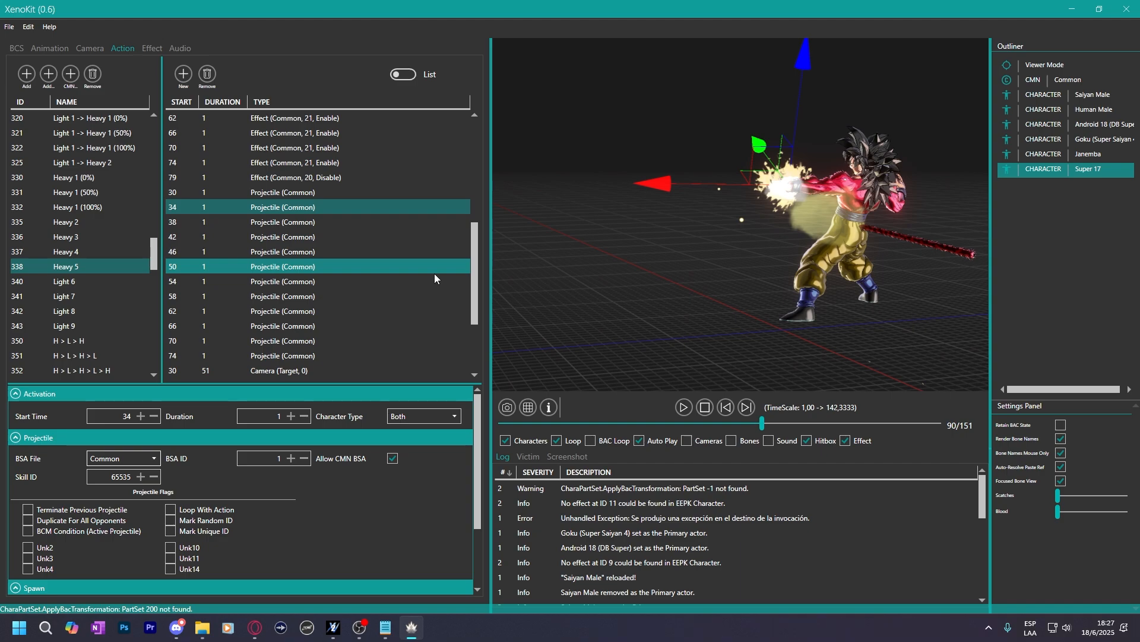
left_click(382, 252)
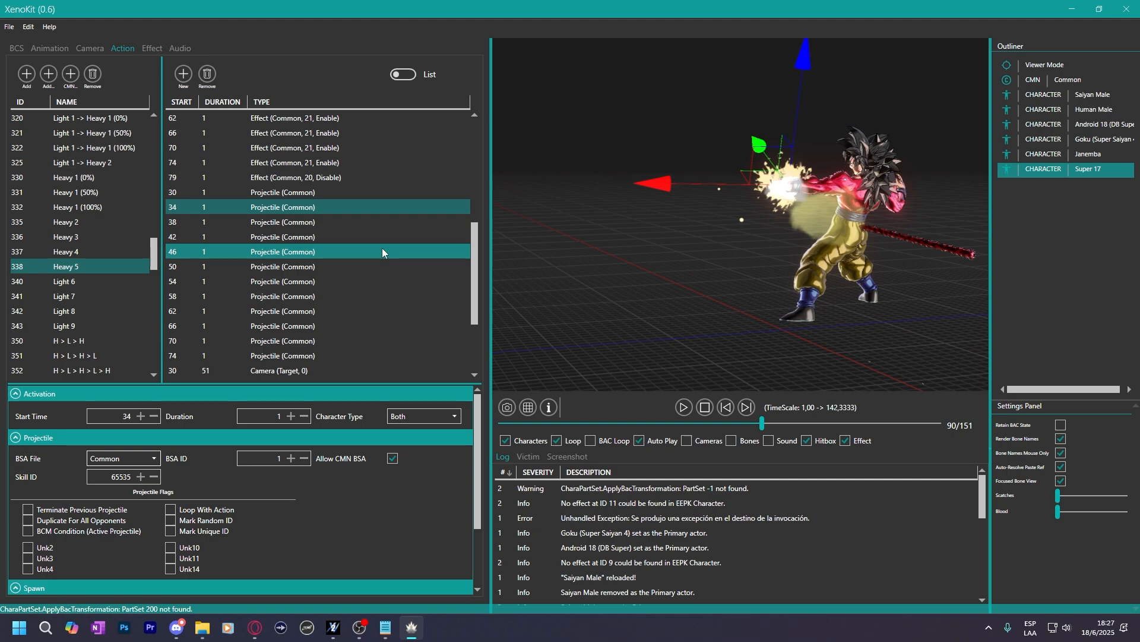
scroll(383, 252, "up", 1)
left_click(309, 281)
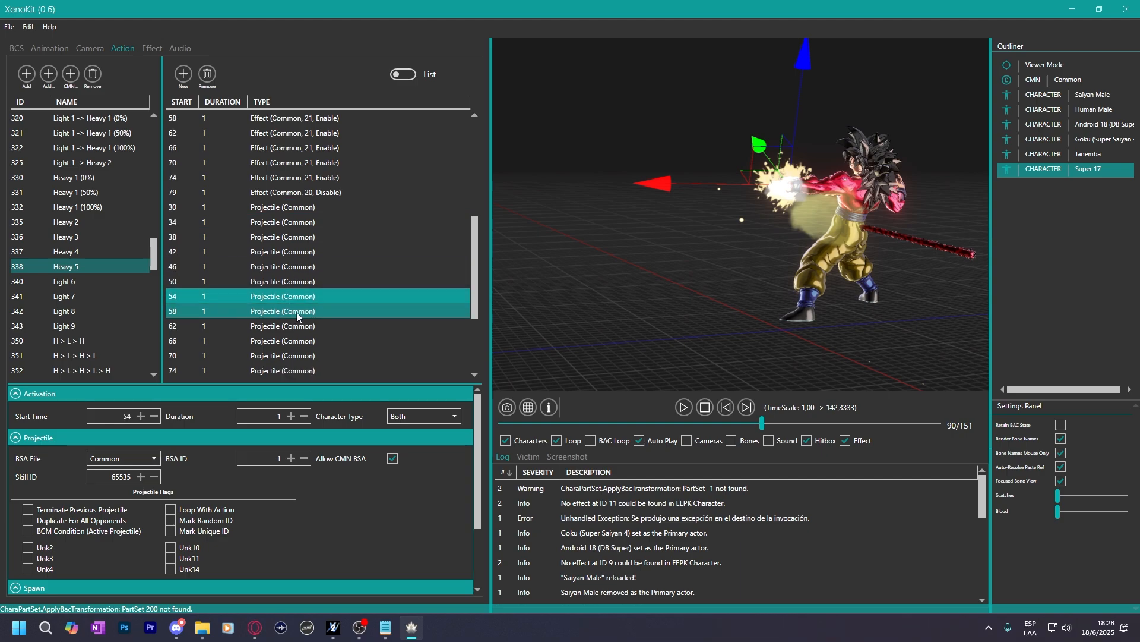
left_click(147, 463)
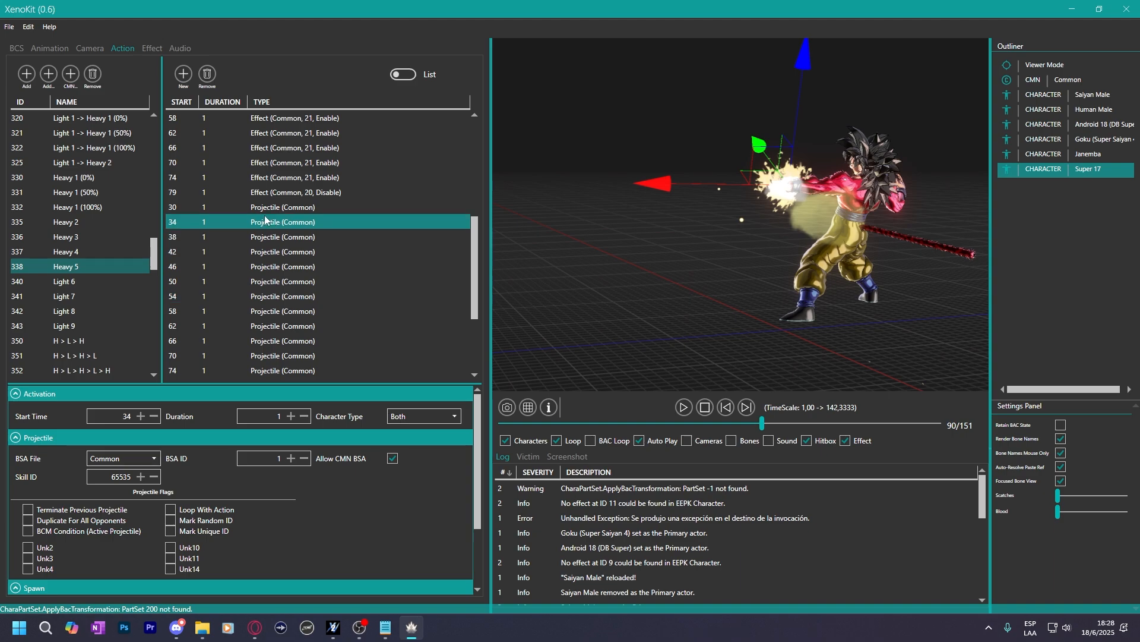
key("Up")
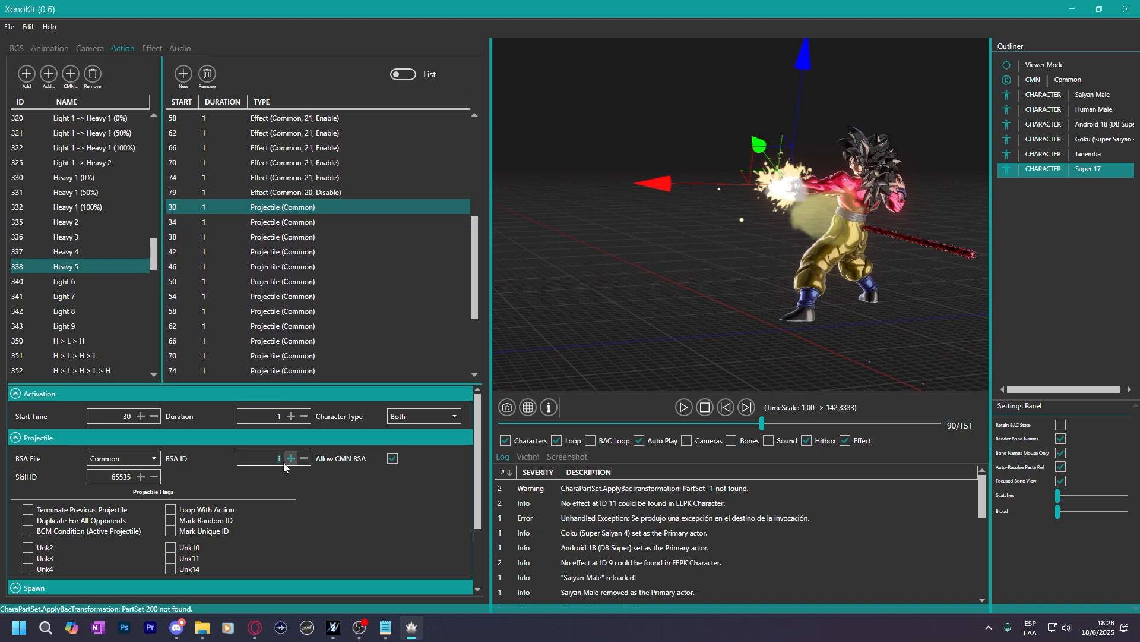
Return to Saiyan Male's Light 5, sort the actions by ID and examine the settings of its projectile entries.
left_click(1076, 95)
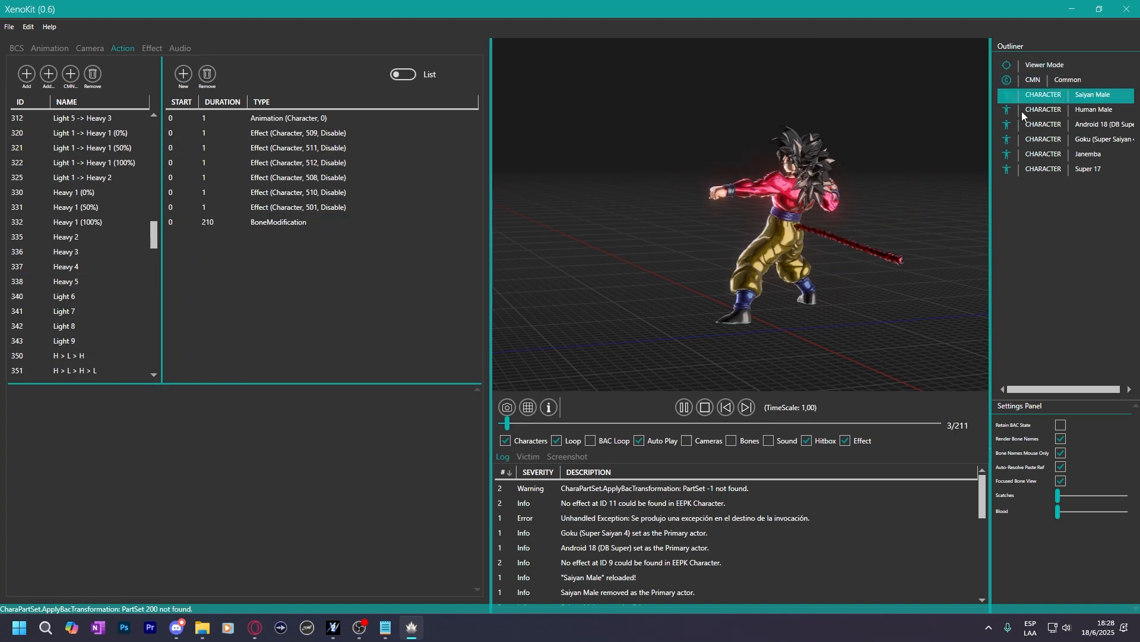
left_click(99, 293)
scroll(90, 238, "up", 3)
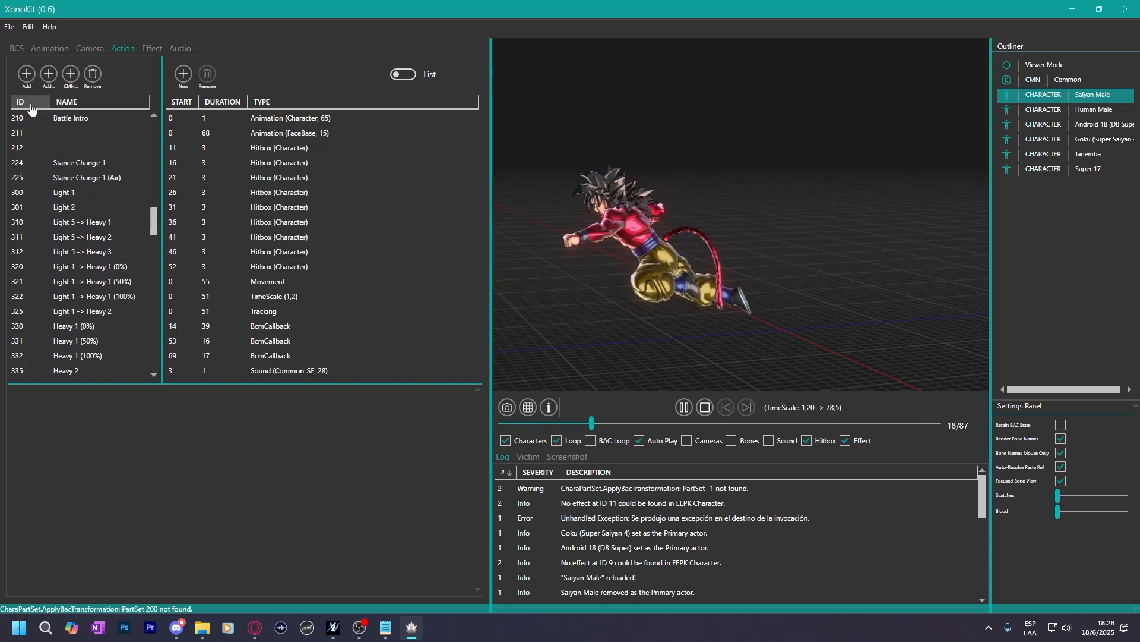
left_click(32, 104)
left_click(90, 251)
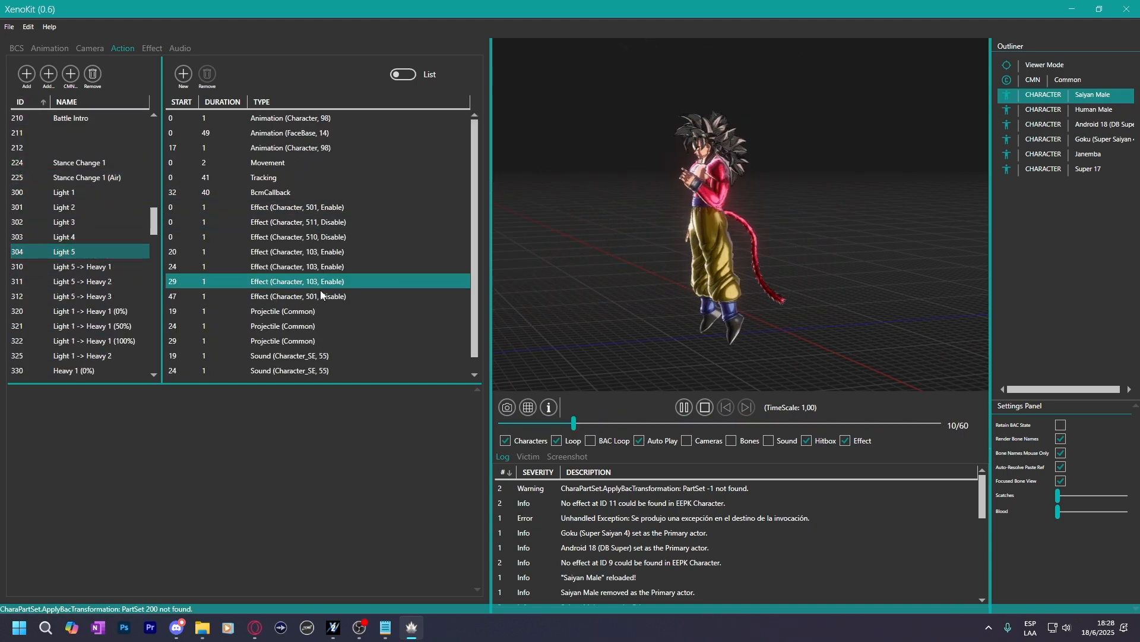
left_click(297, 310)
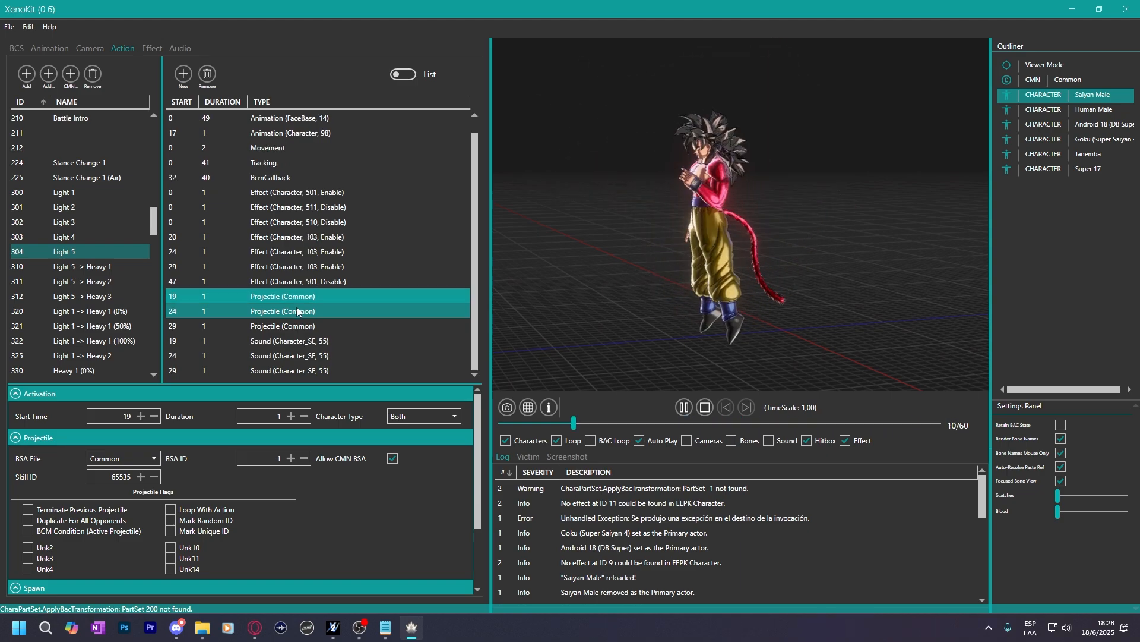
left_click(303, 326)
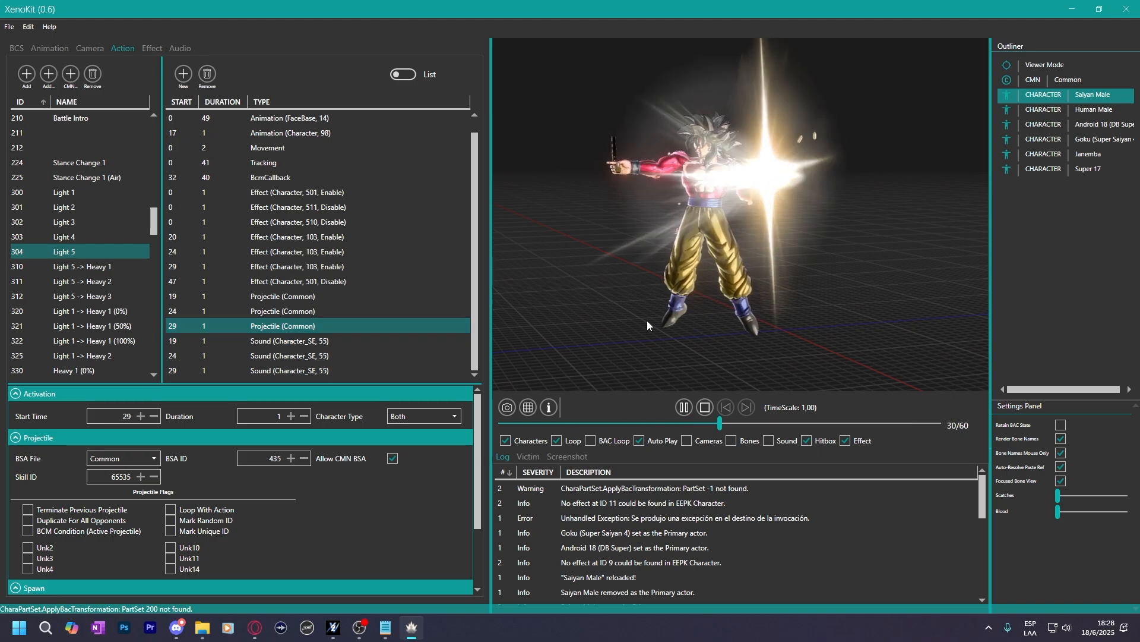
Inspect Light 5's first sound entry and the corresponding cues in Saiyan Male's SE audio list.
left_click(356, 341)
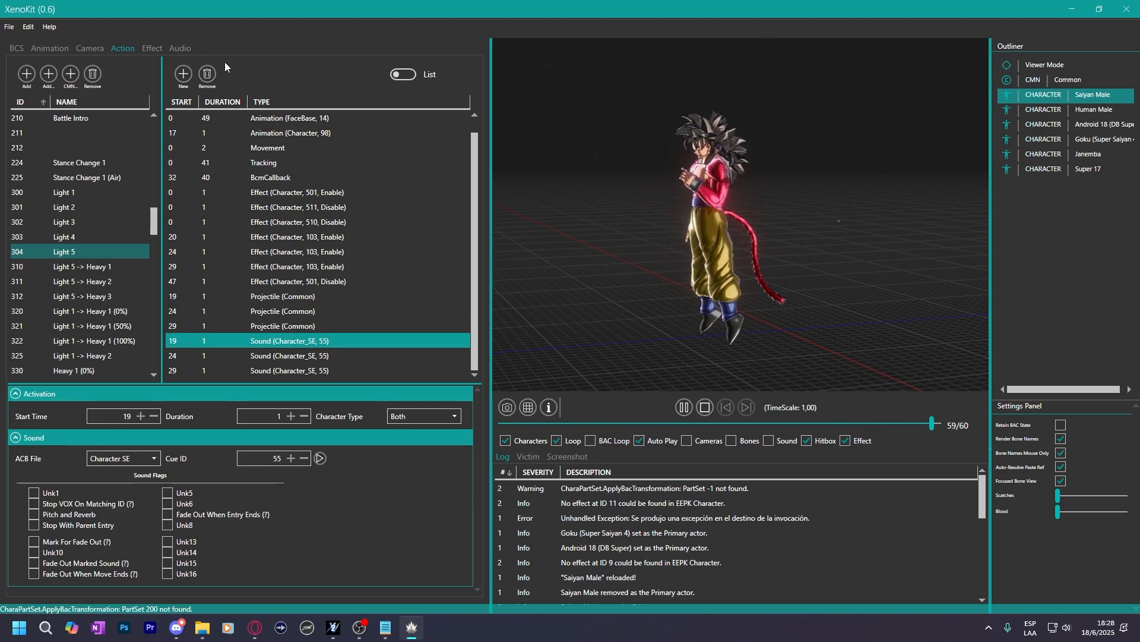
left_click(179, 46)
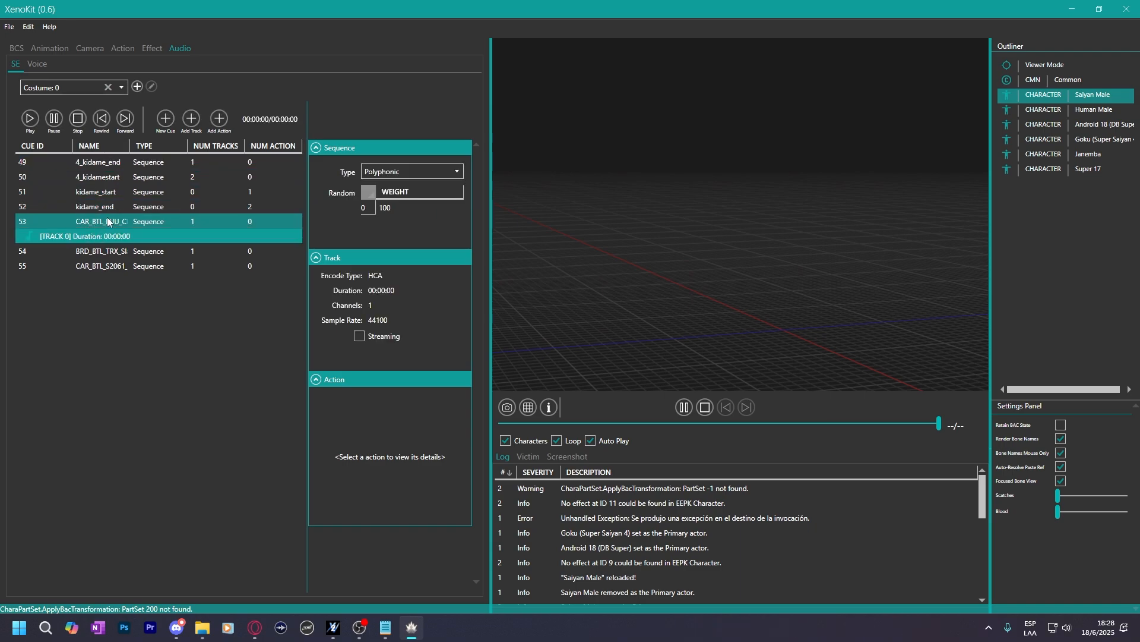
left_click(120, 252)
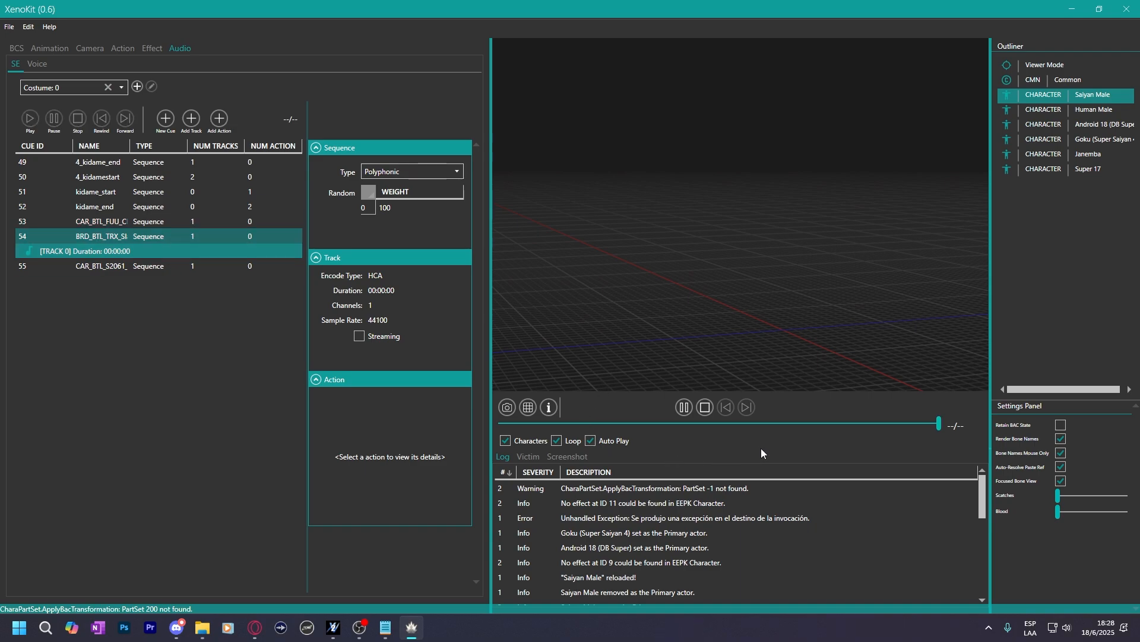
Return to the Light 5 action, preview it with sound enabled, pause it and view its first projectile entry's settings.
left_click(122, 48)
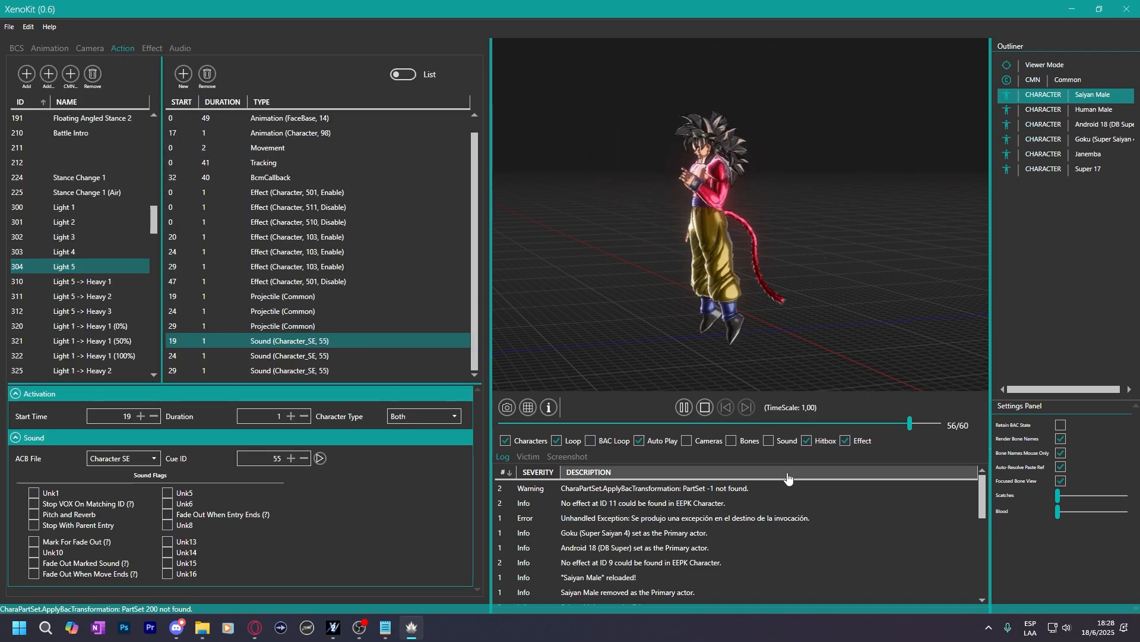
left_click(771, 443)
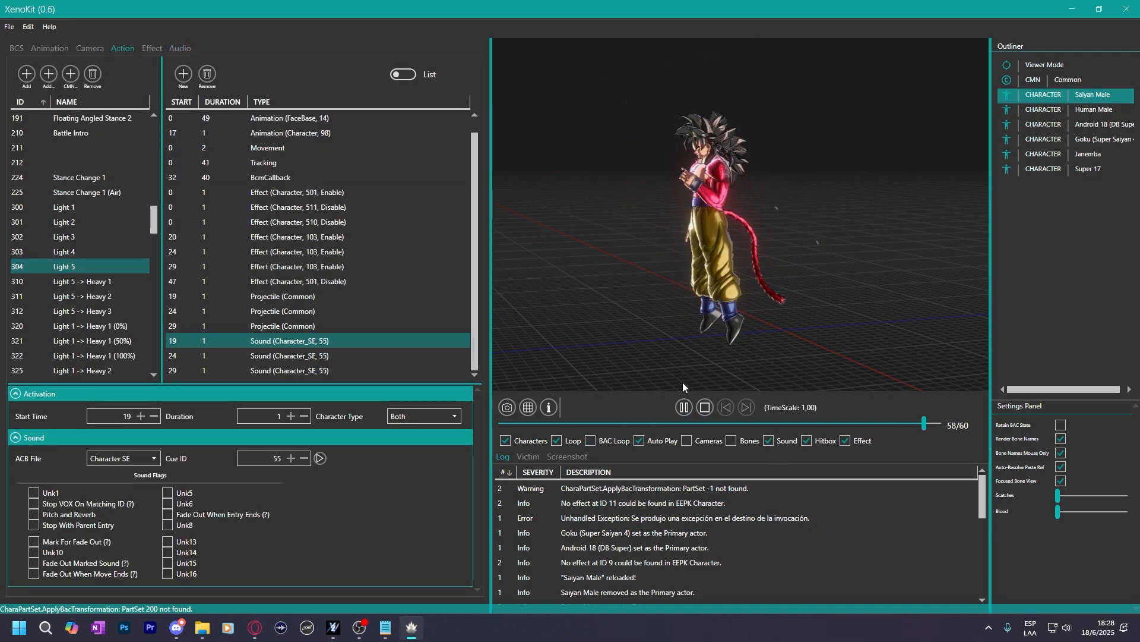
left_click(690, 415)
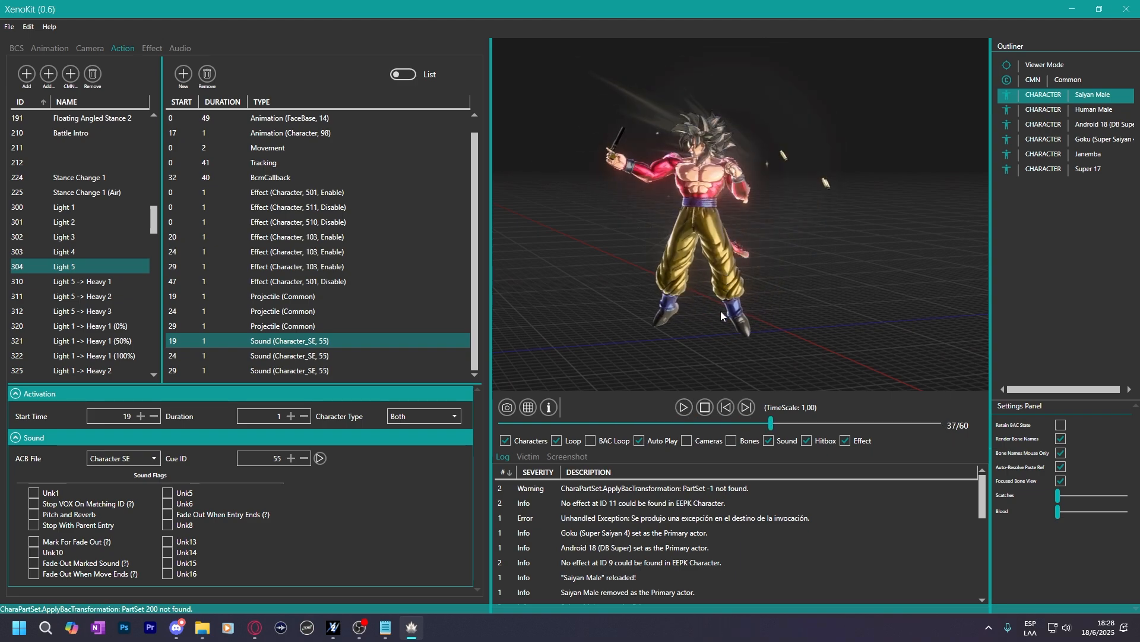
left_click_drag(721, 311, 822, 326)
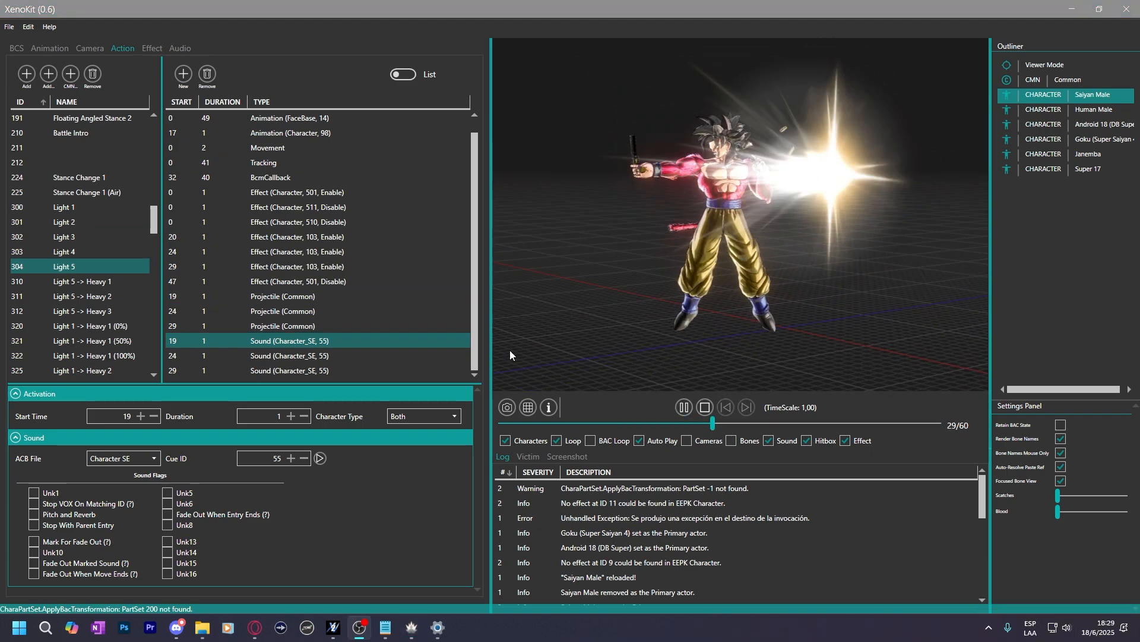
left_click(683, 409)
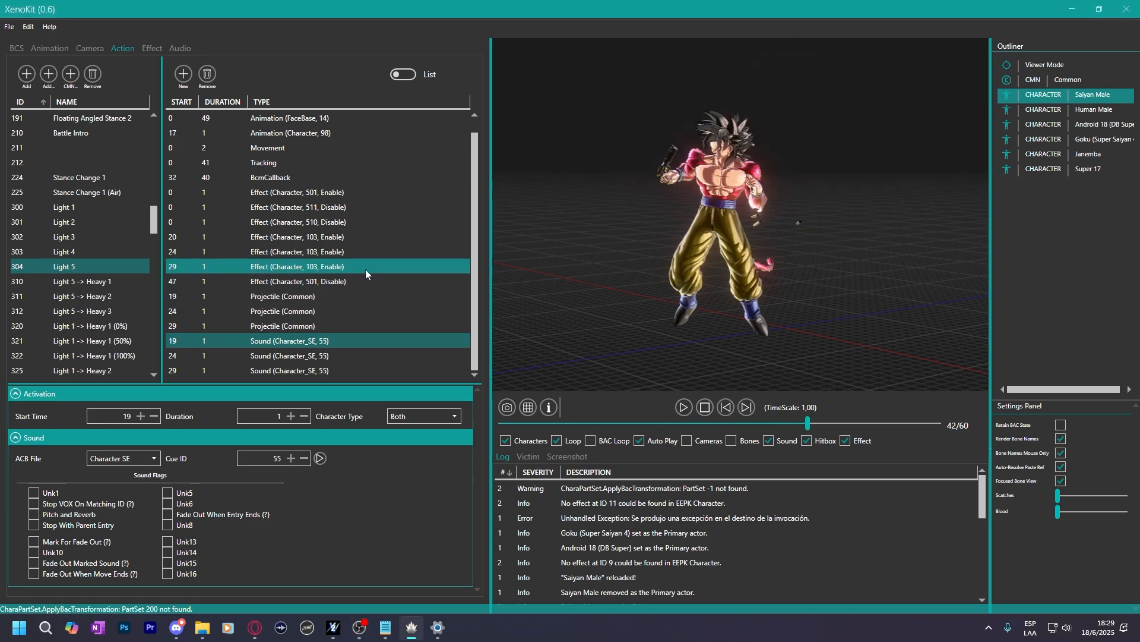
left_click(330, 296)
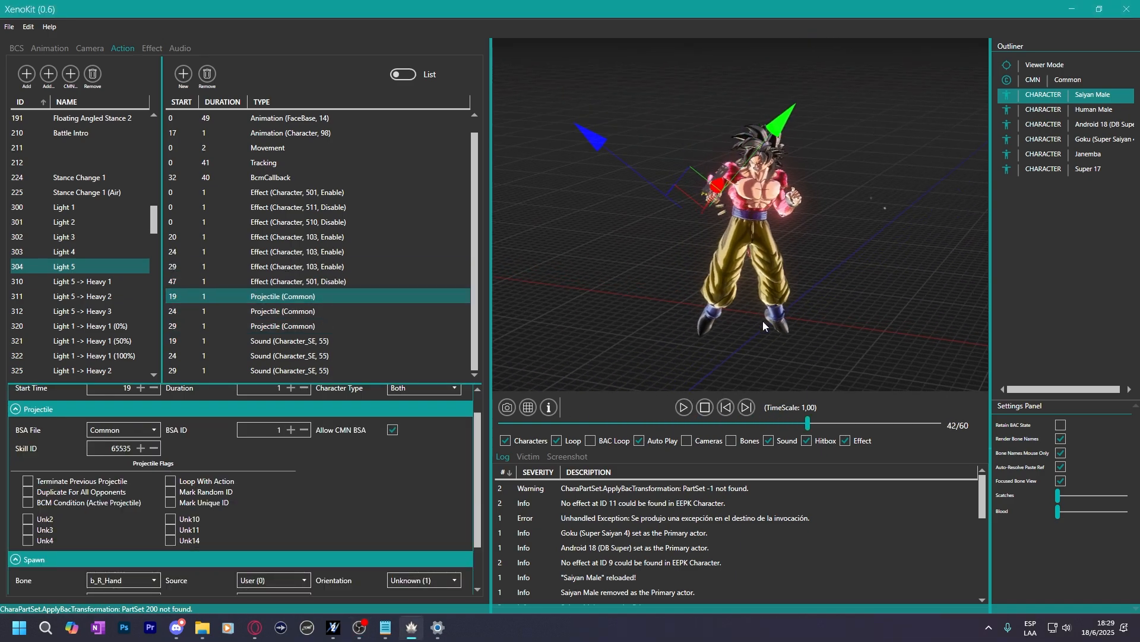
Turn the preview sound off and preview Saiyan Male's Light 4, Light 3 and Light 5 actions.
left_click(91, 252)
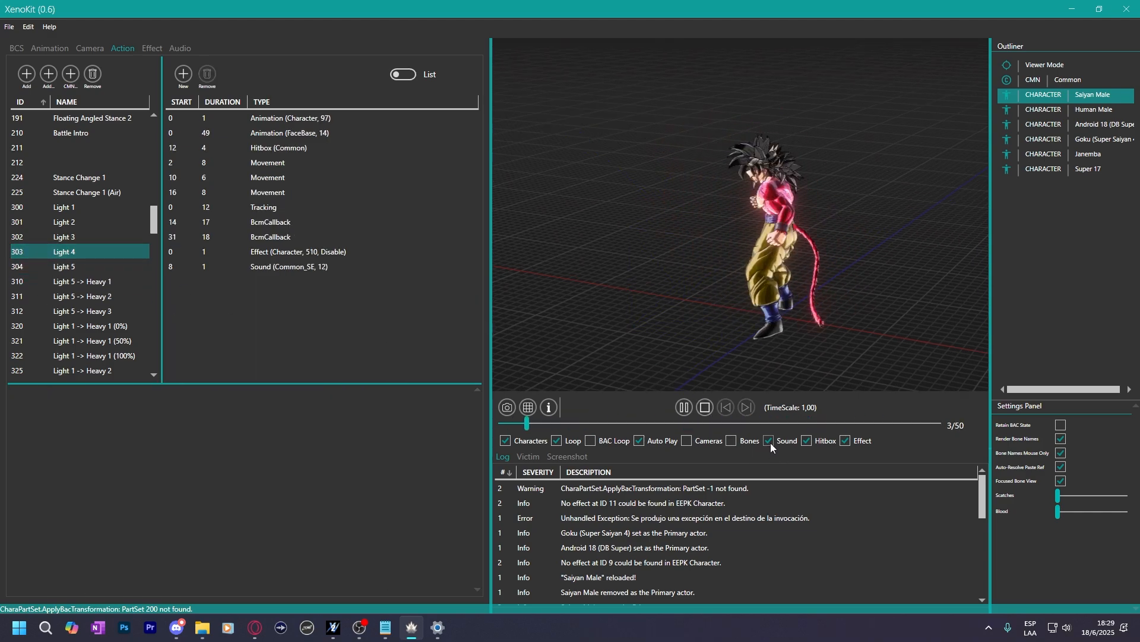
left_click(769, 441)
left_click(105, 234)
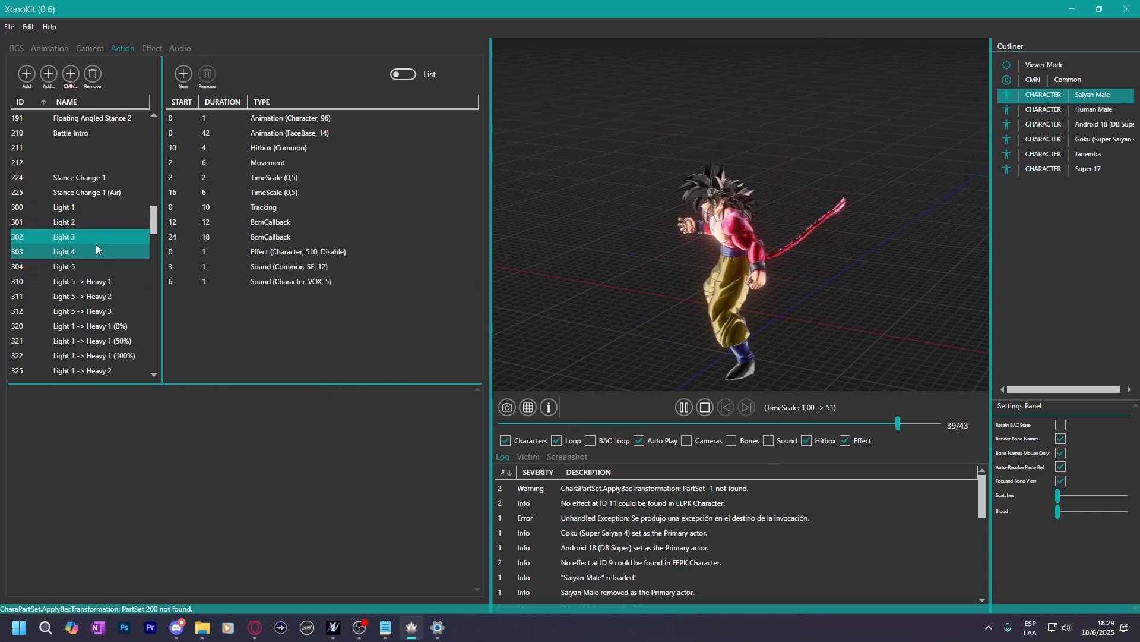
left_click(88, 264)
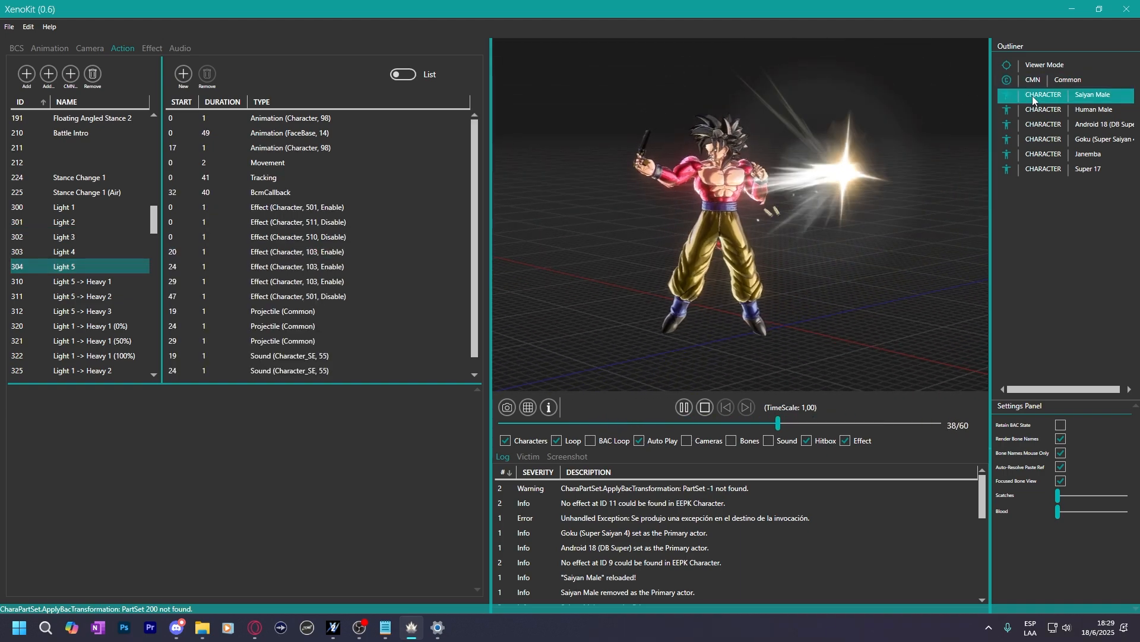
Preview Human Male's Light 5 -> Heavy 1, Light 5 -> Heavy 2 and Light 5 -> Heavy 3 actions.
left_click(1055, 110)
scroll(138, 244, "down", 1)
left_click(115, 234)
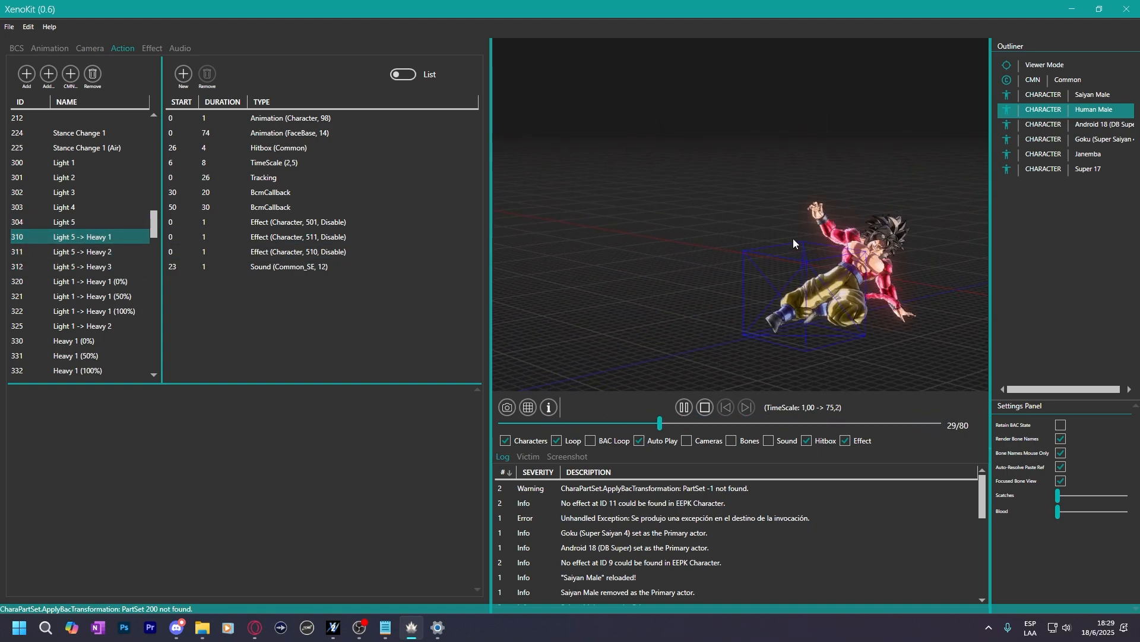
left_click(131, 253)
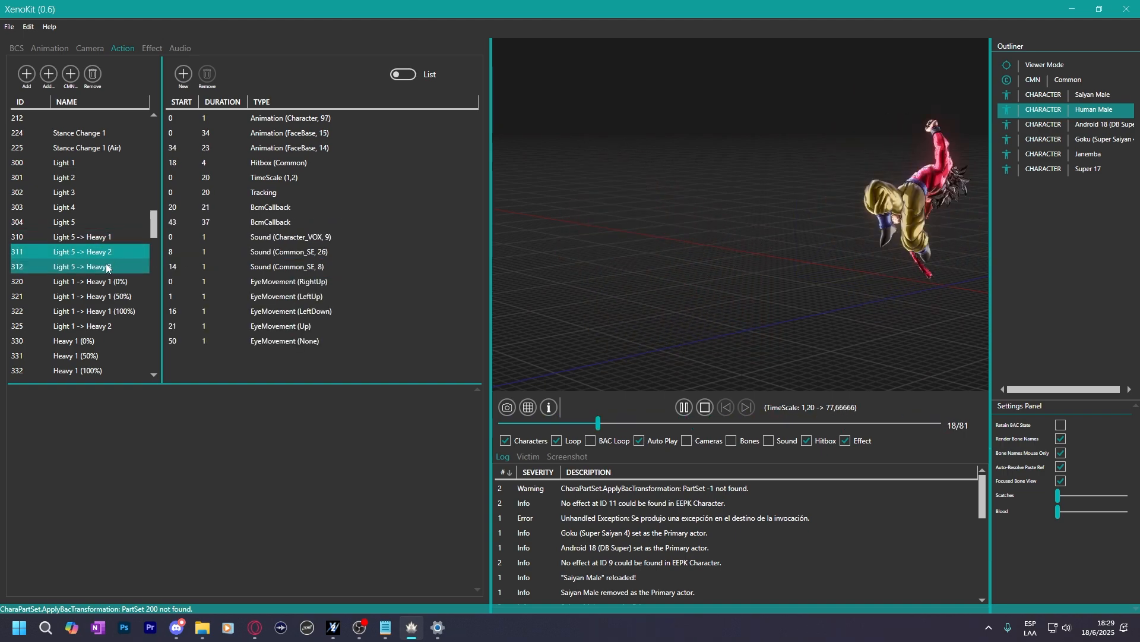
left_click(108, 268)
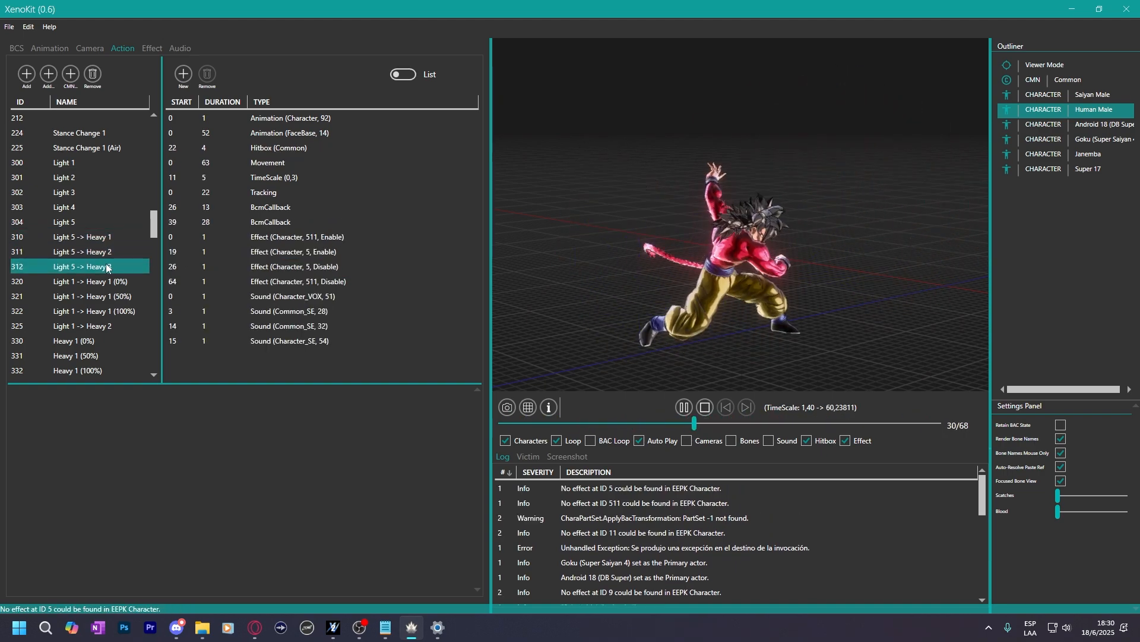
Replace Saiyan Male's Light 5 -> Heavy 1 action with a copy of Human Male's Light 5 -> Heavy 1.
left_click(95, 235)
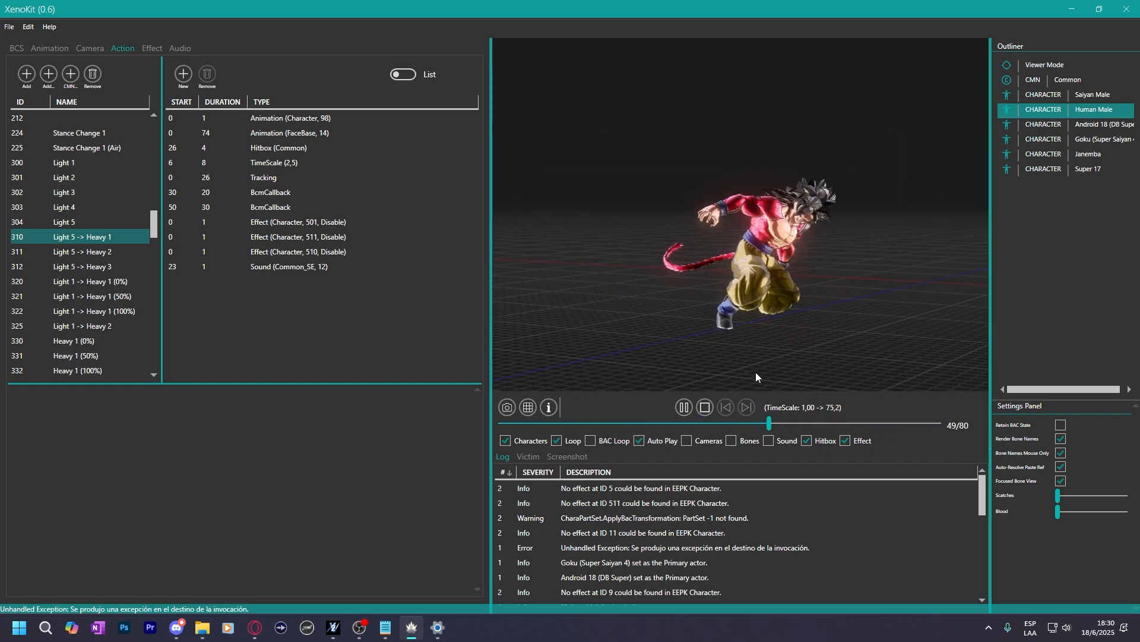
left_click(685, 407)
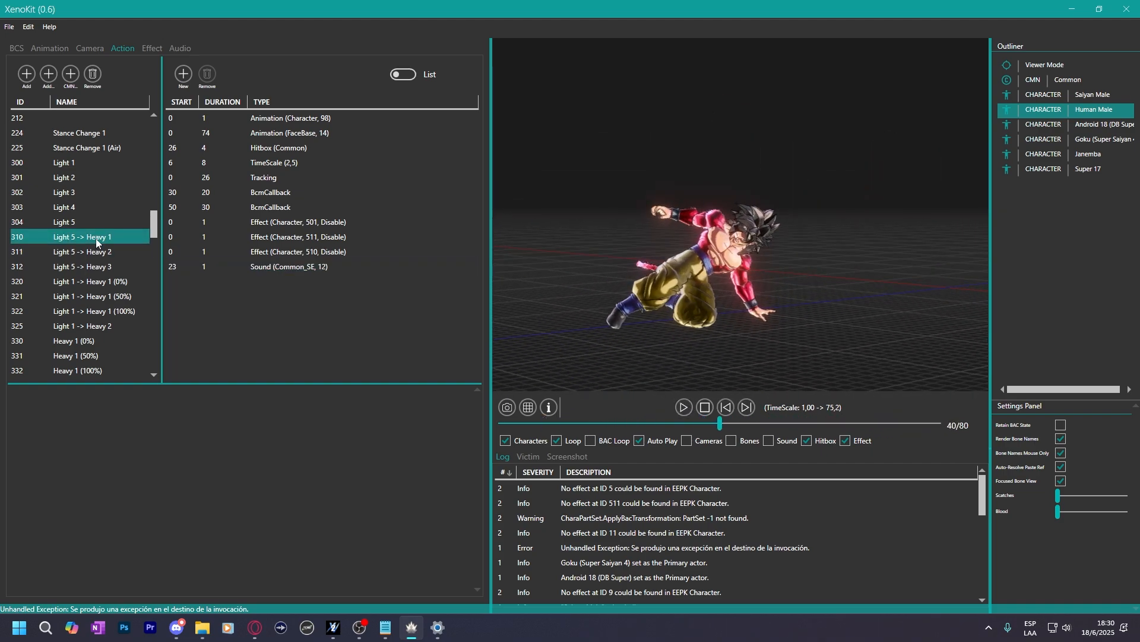
middle_click_drag(748, 236, 727, 233)
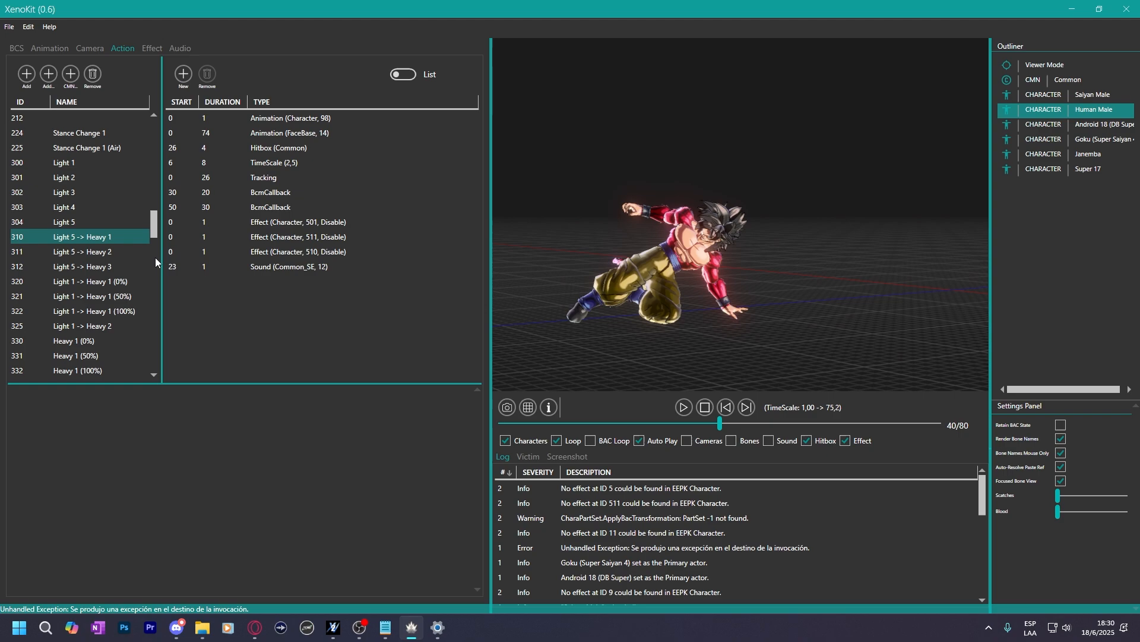
right_click(83, 241)
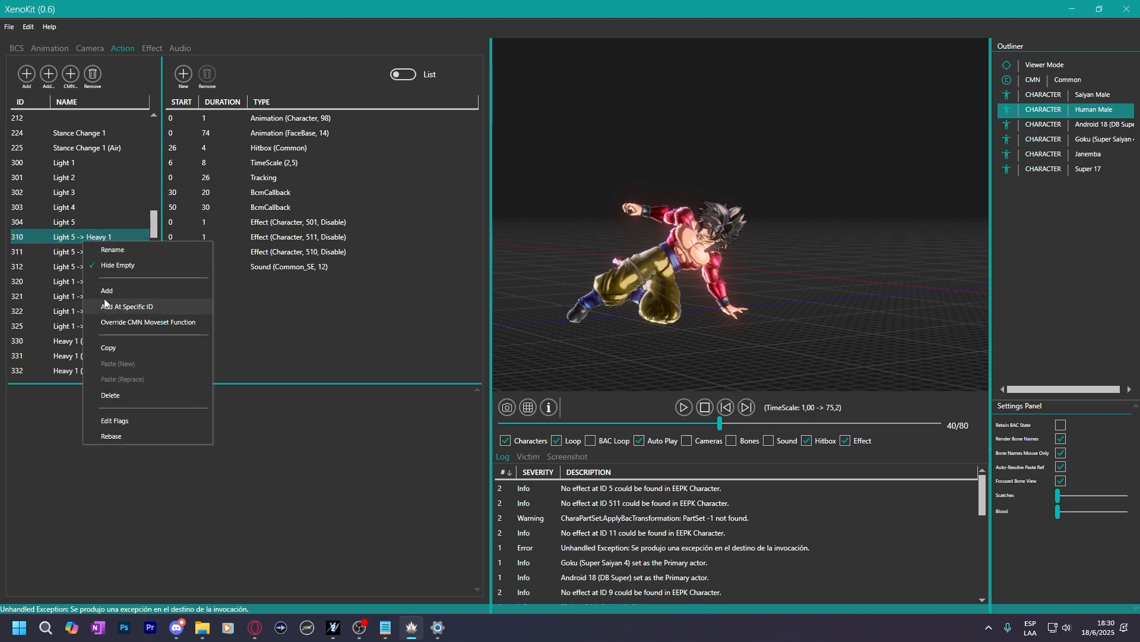
left_click(109, 349)
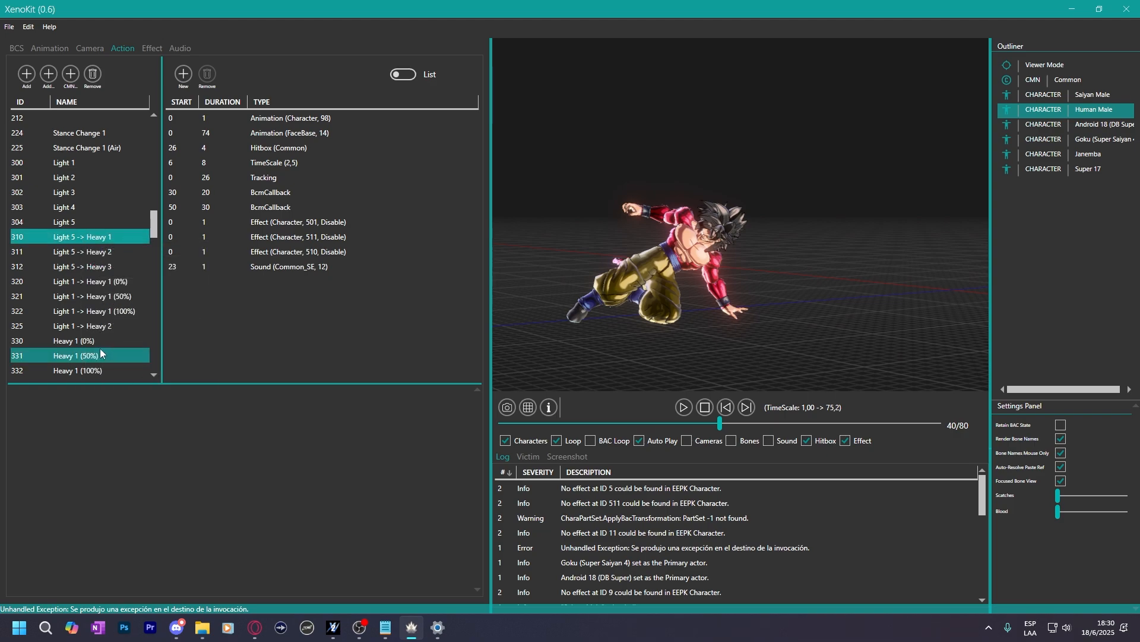
left_click(1067, 97)
left_click(93, 193)
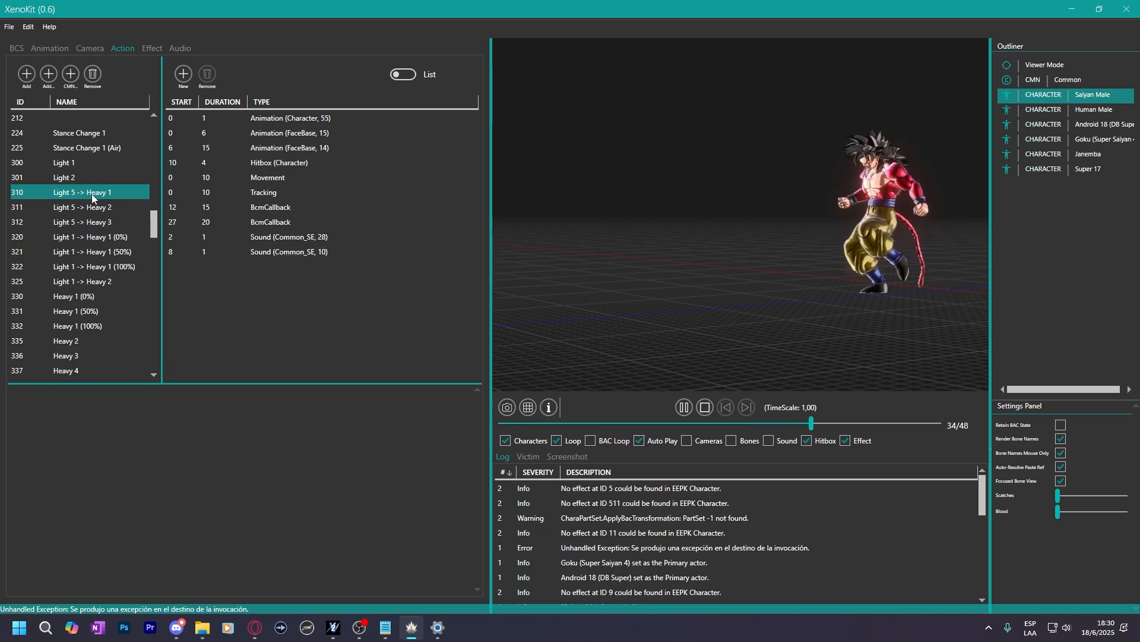
right_click(92, 194)
left_click(137, 334)
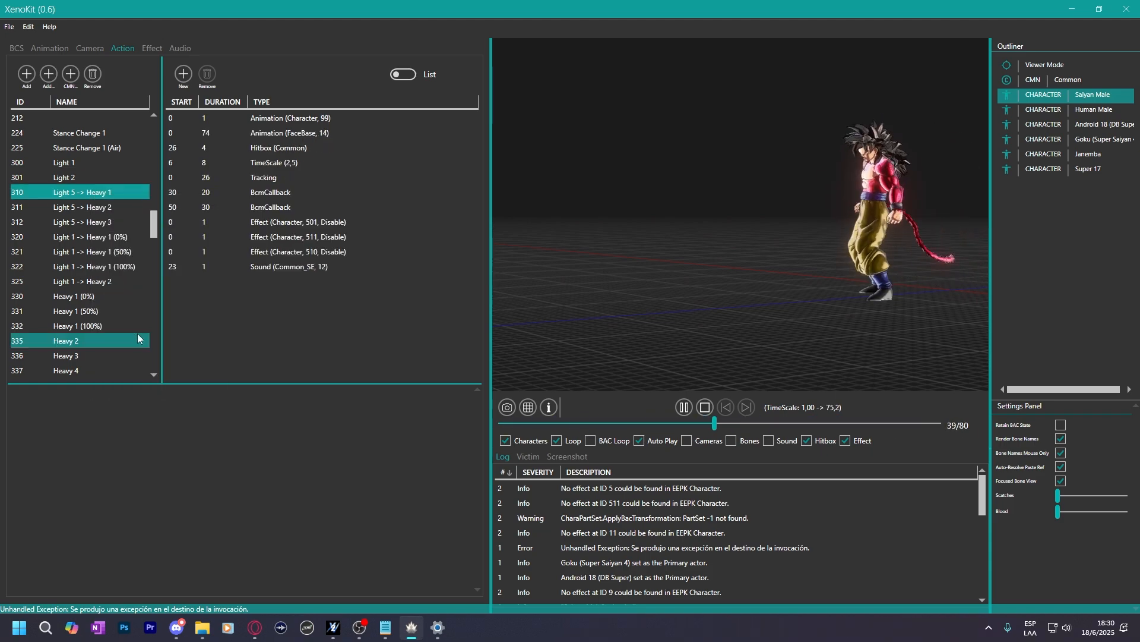
Replace Saiyan Male's Light 5 -> Heavy 2 action with a copy of Human Male's Light 5 -> Heavy 2.
left_click(1094, 109)
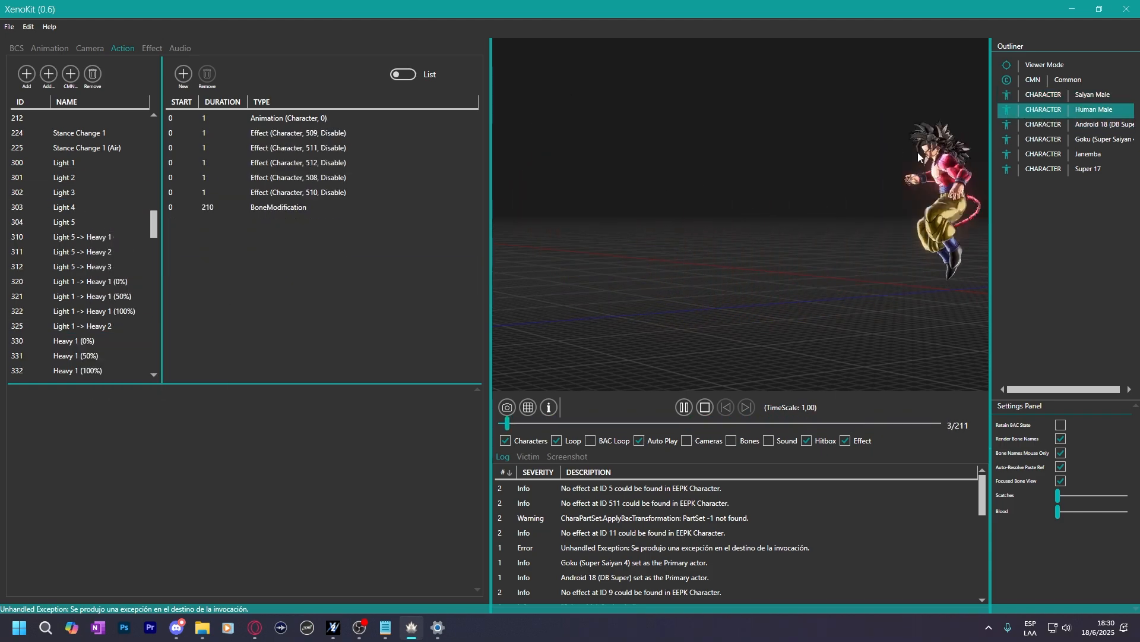
left_click(91, 252)
right_click(90, 252)
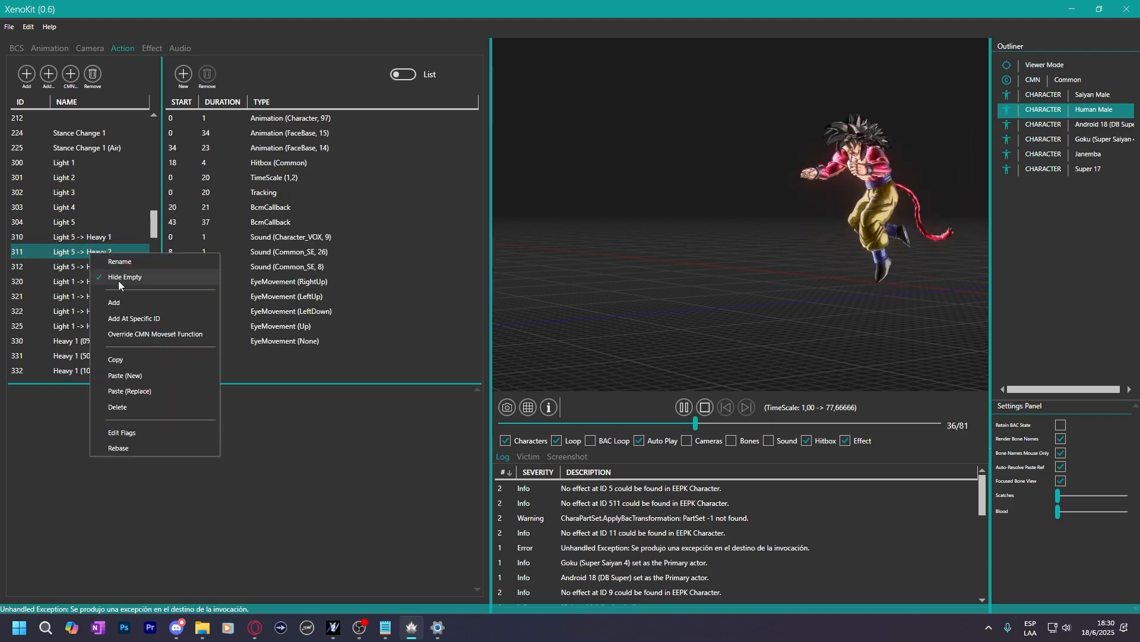
left_click(118, 356)
left_click(1050, 97)
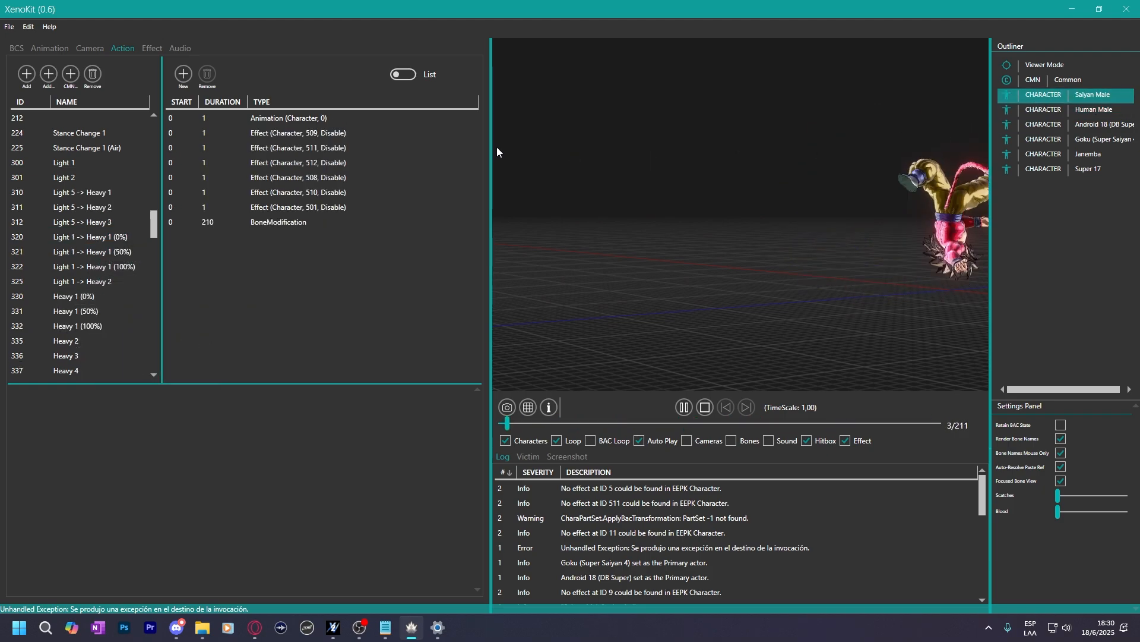
left_click(90, 206)
right_click(100, 206)
left_click(131, 344)
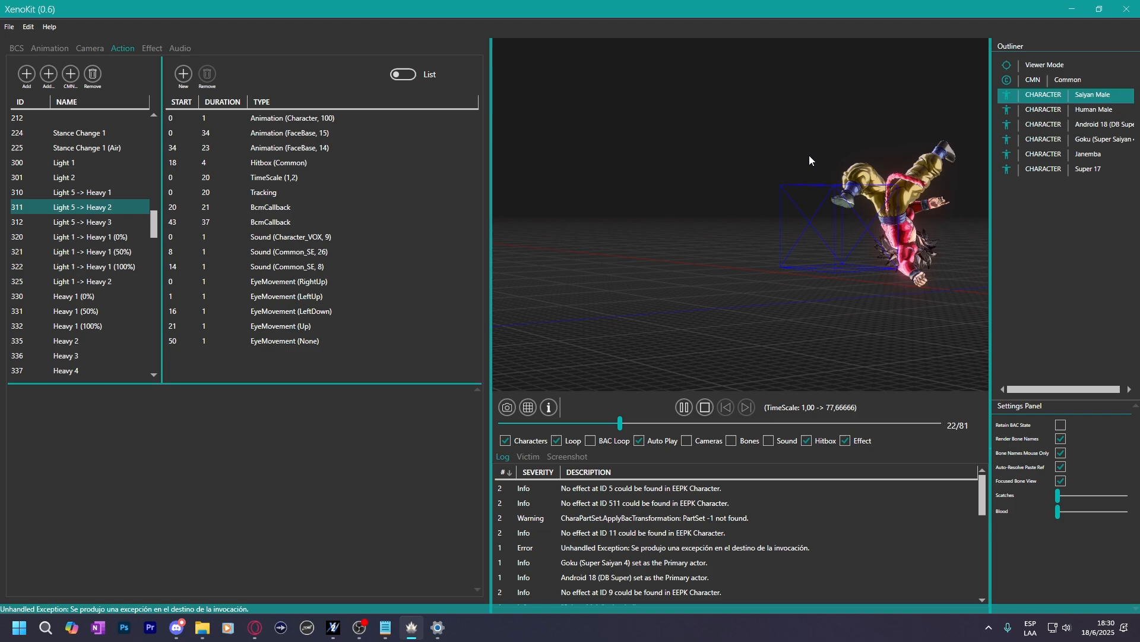
Replace Saiyan Male's Light 5 -> Heavy 3 action with a copy of Human Male's Light 5 -> Heavy 3.
left_click(1093, 109)
left_click(94, 266)
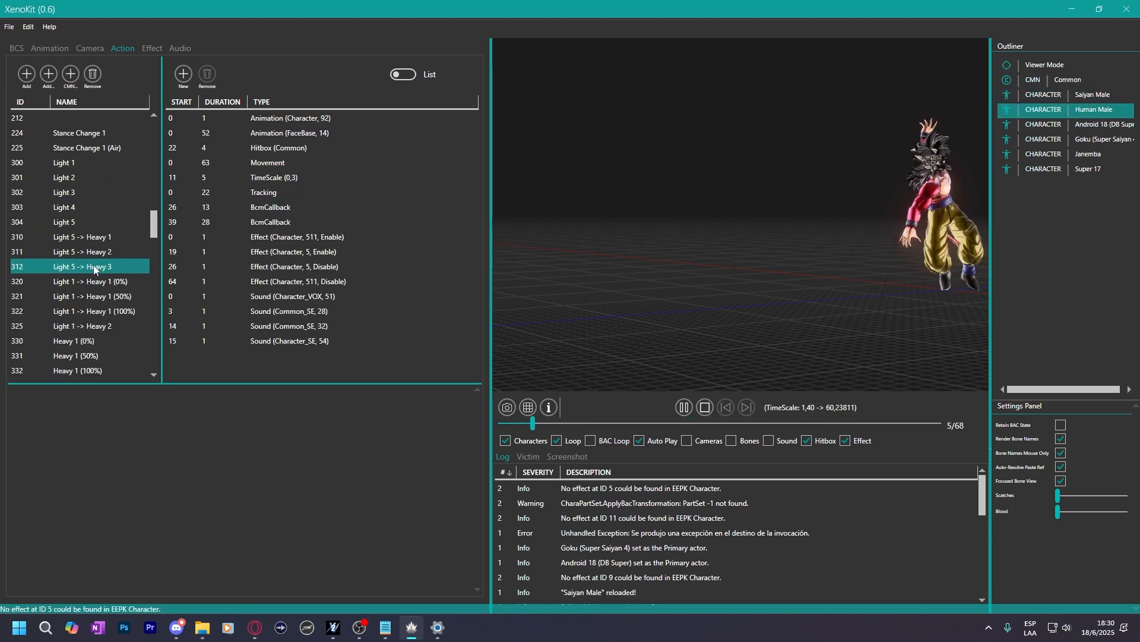
right_click(94, 269)
left_click(125, 366)
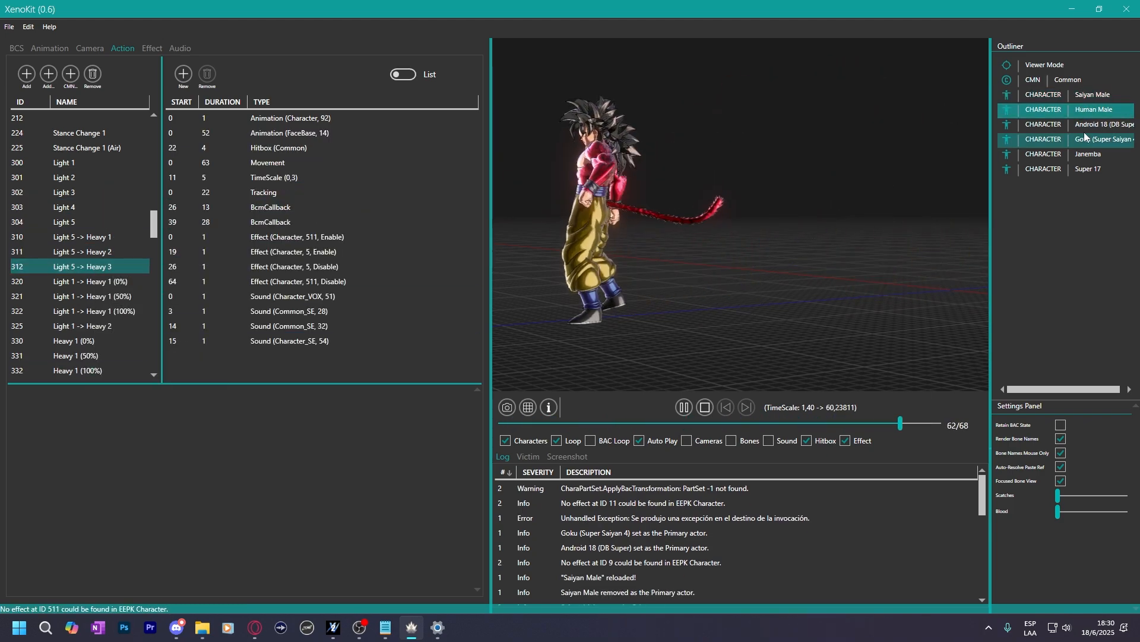
left_click(1093, 95)
left_click(115, 222)
right_click(95, 220)
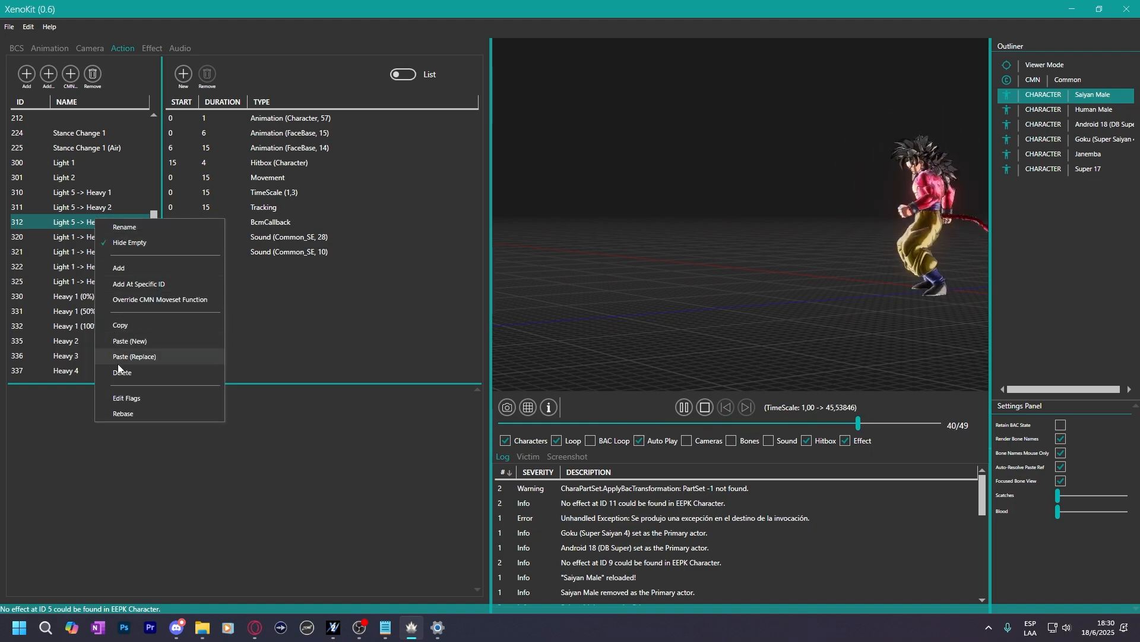
left_click(131, 357)
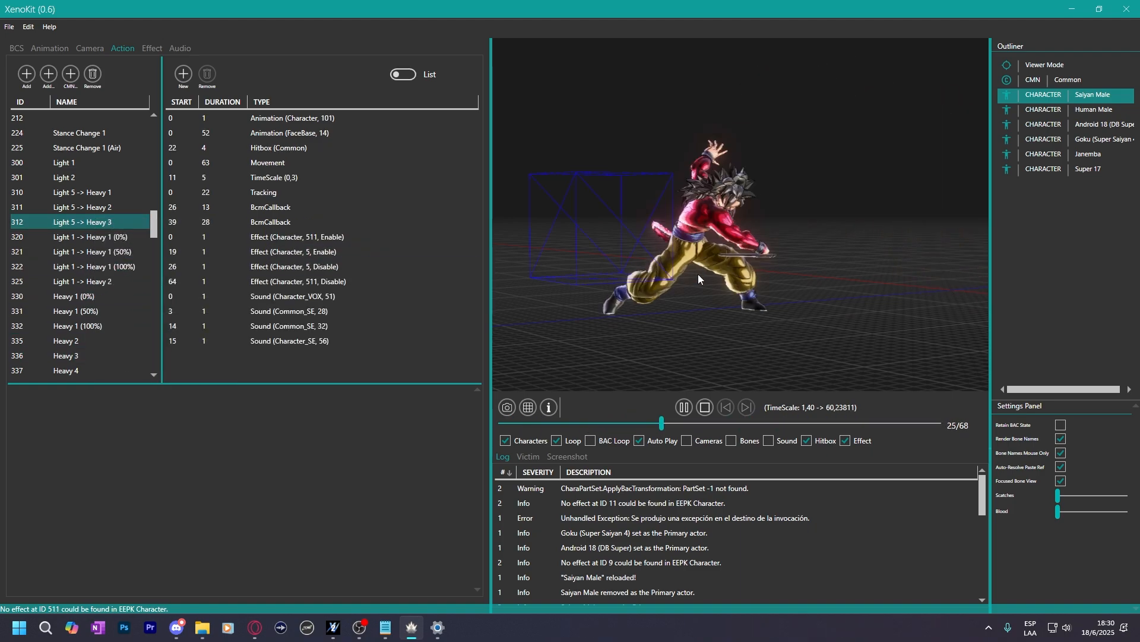
Pause Saiyan Male's Light 5 -> Heavy 3 preview, step frame by frame to the hit and check its sound and effect entries.
left_click(685, 407)
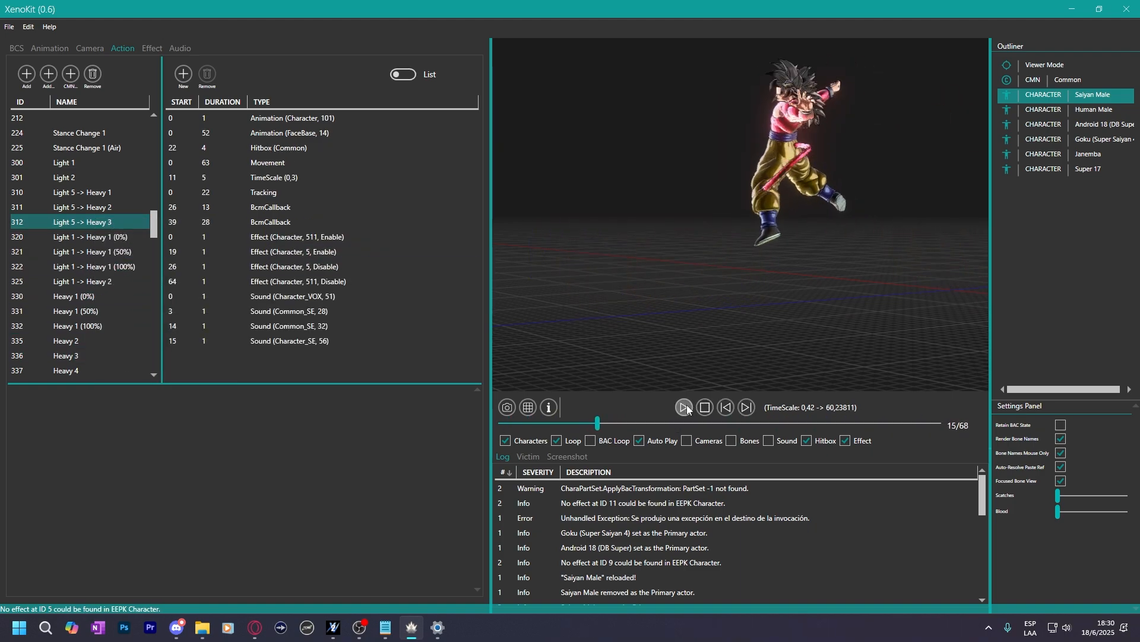
left_click(747, 408)
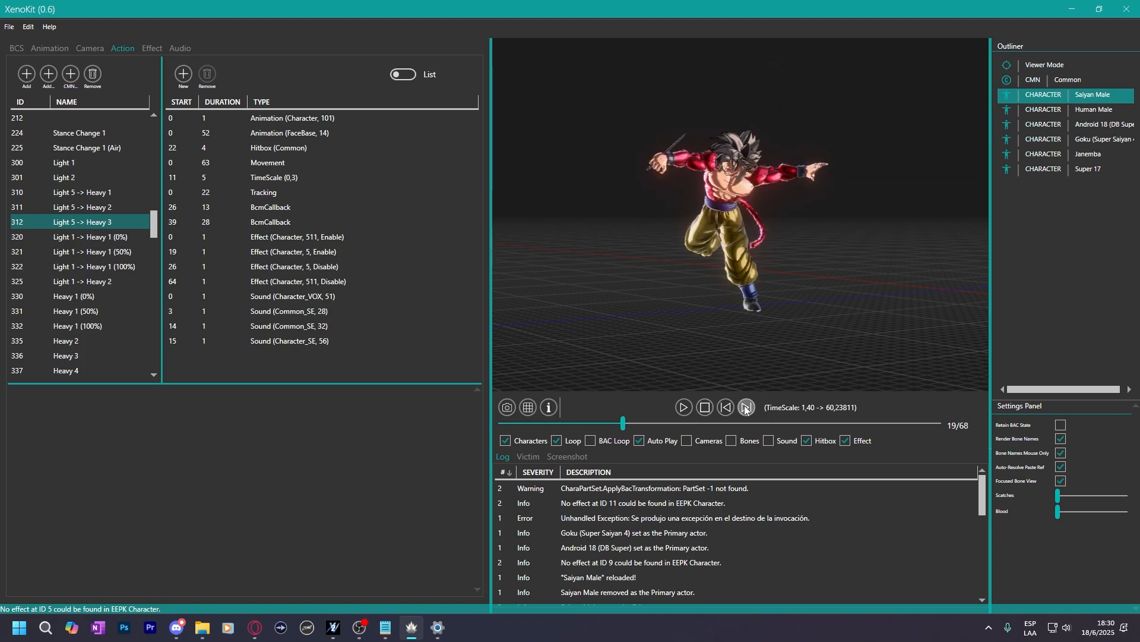
left_click(726, 407)
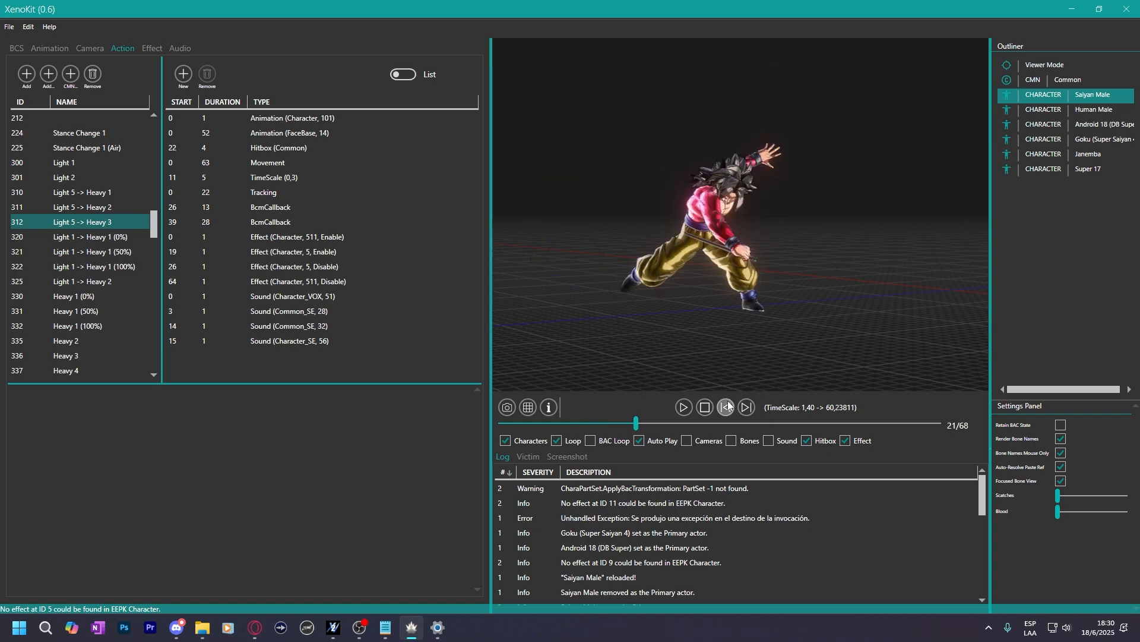
left_click(727, 407)
left_click(747, 407)
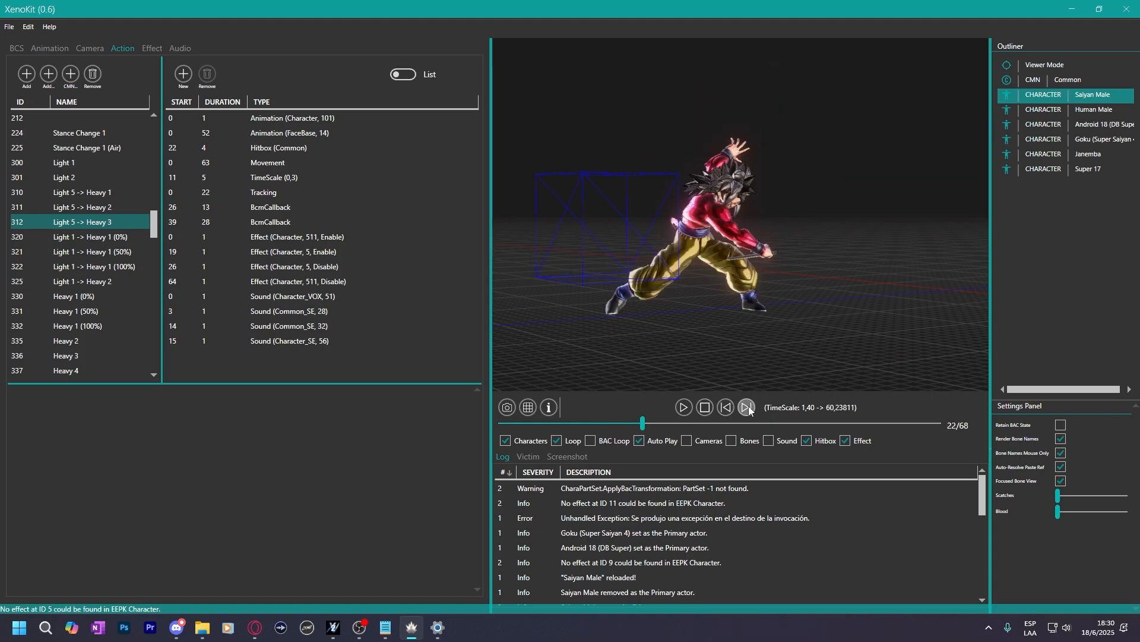
left_click(272, 341)
left_click(316, 284)
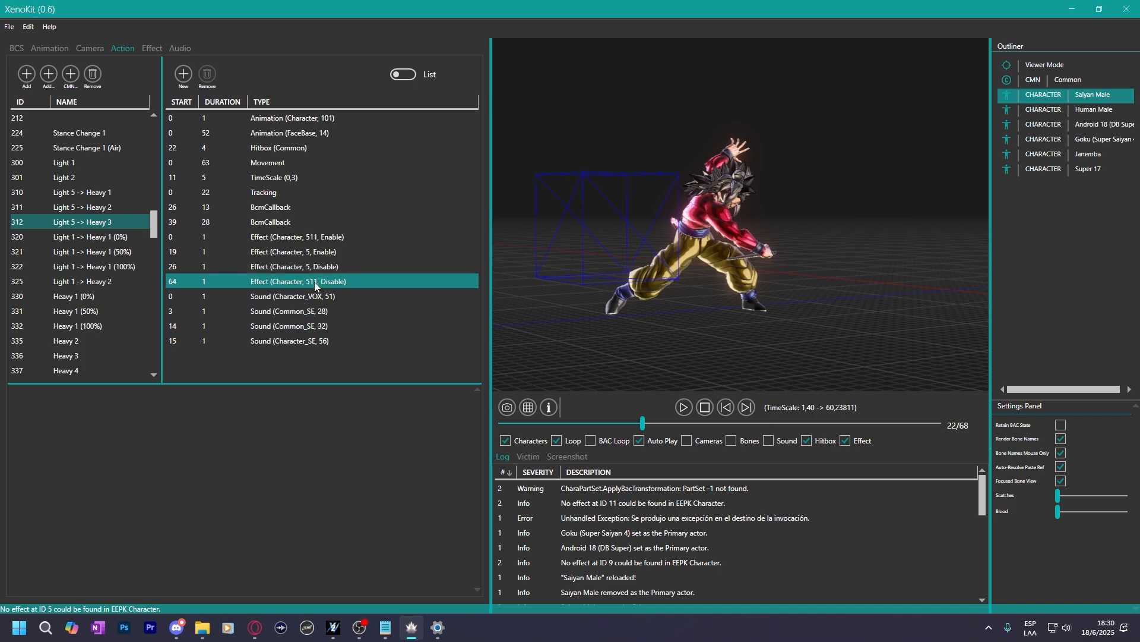
Load the character Fu into the scene and preview its Heavy 5 action.
middle_click_drag(683, 314, 736, 333)
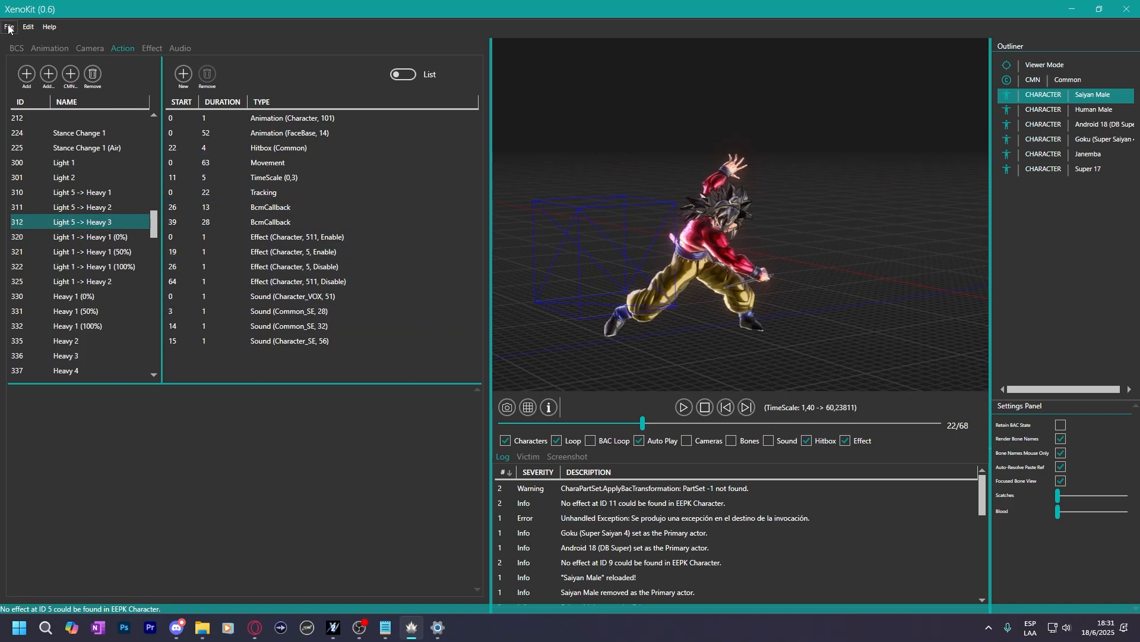
left_click(145, 42)
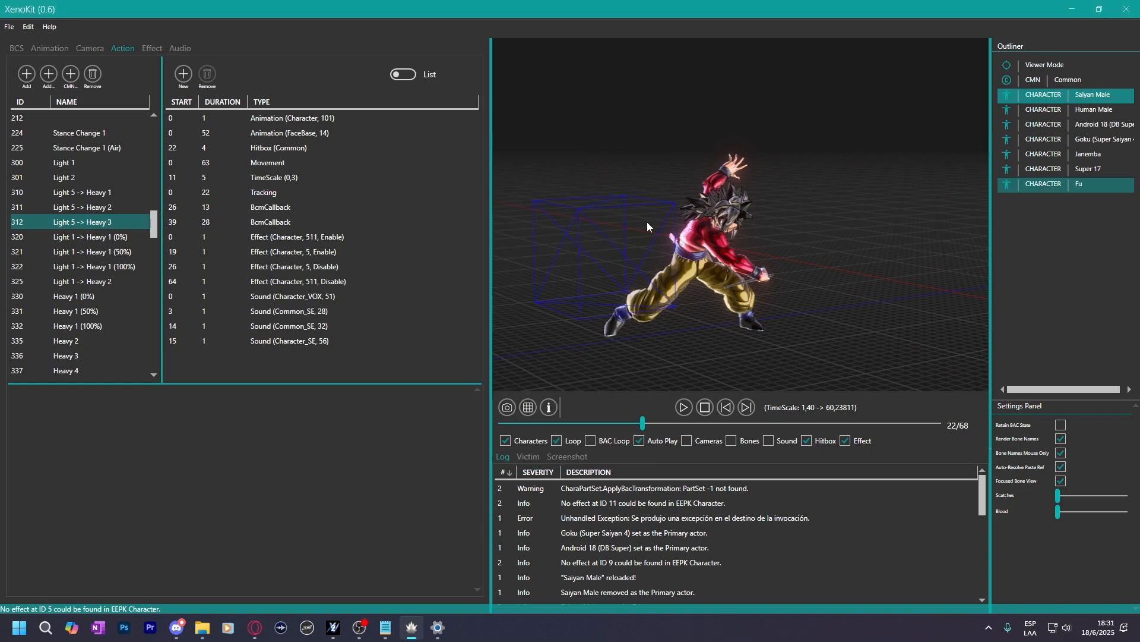
left_click_drag(870, 263, 663, 251)
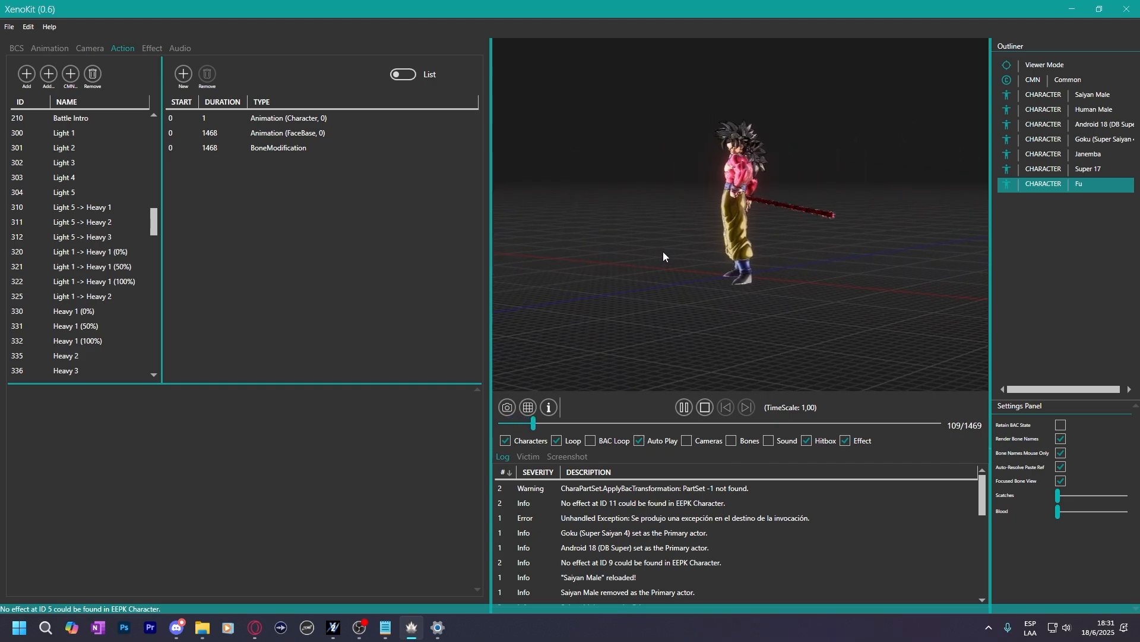
scroll(90, 266, "down", 1)
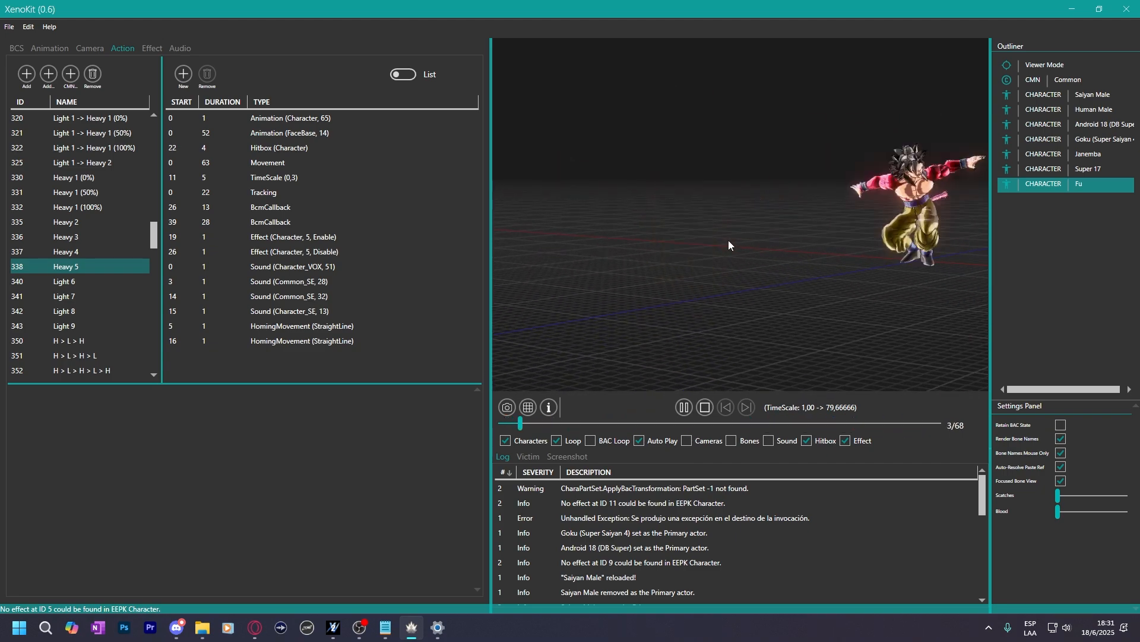
Delete both StraightLine HomingMovement entries, starting at frames 5 and 16, from Fu's Heavy 5 action.
left_click(277, 327)
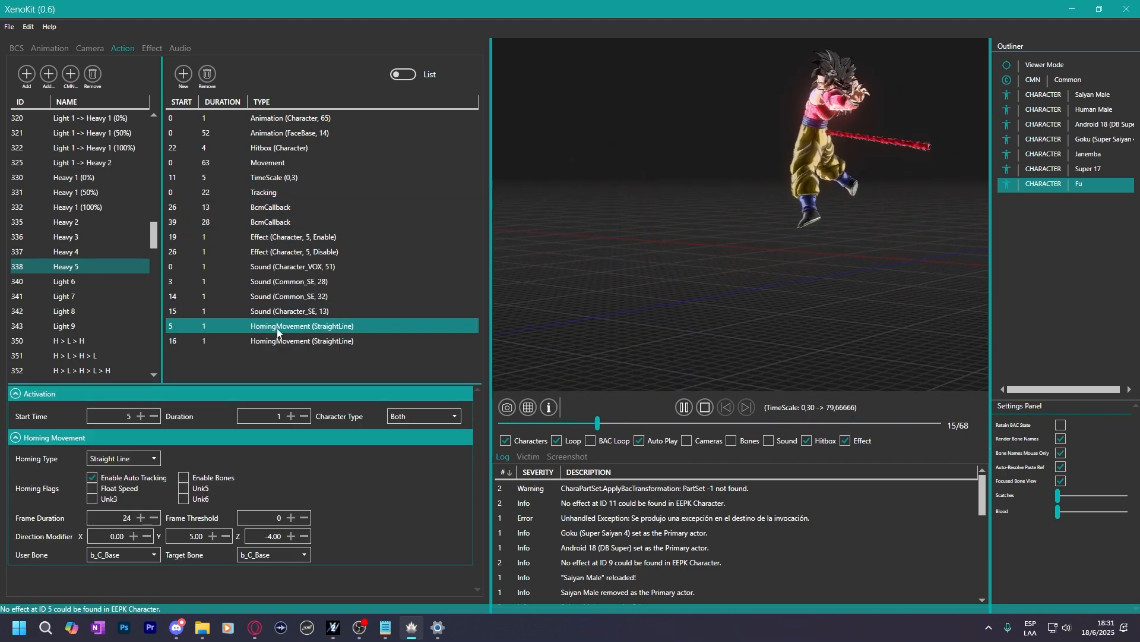
left_click(542, 356)
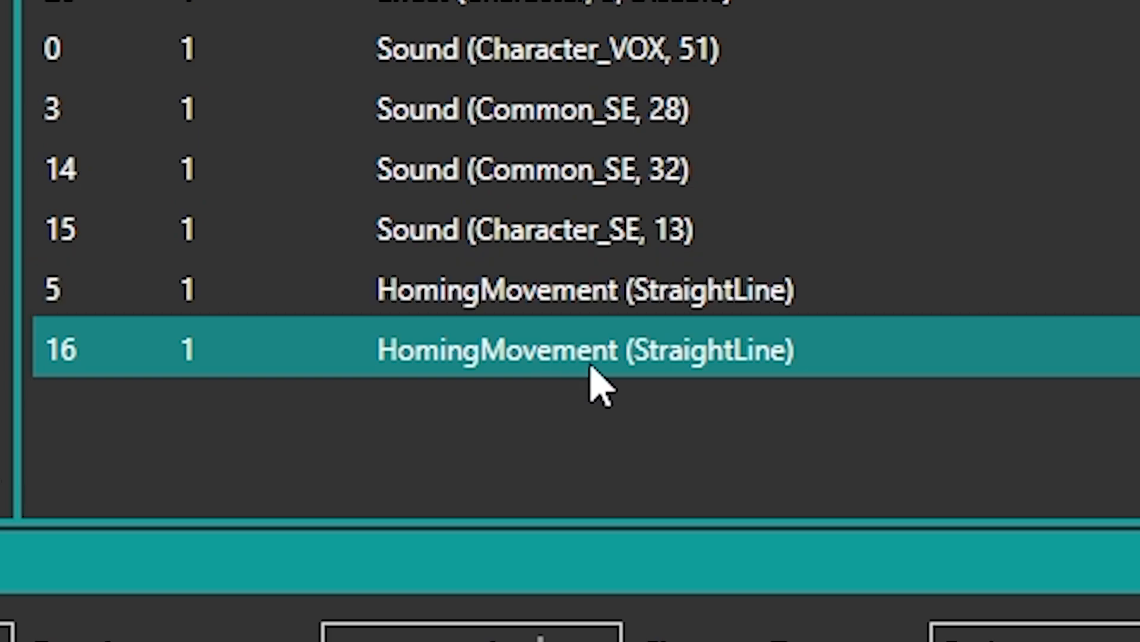
left_click(540, 298)
left_click(609, 347, "ctrl")
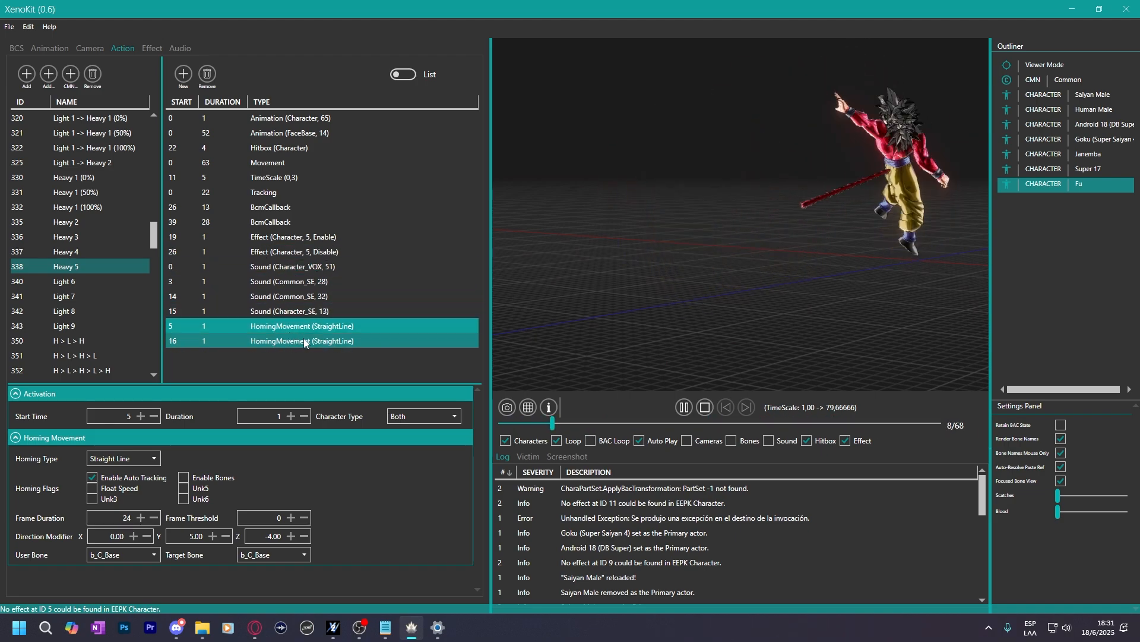
key("Delete")
Review the sound, BcmCallback and FaceBase animation entries of Fu's Heavy 5 action.
left_click(301, 311)
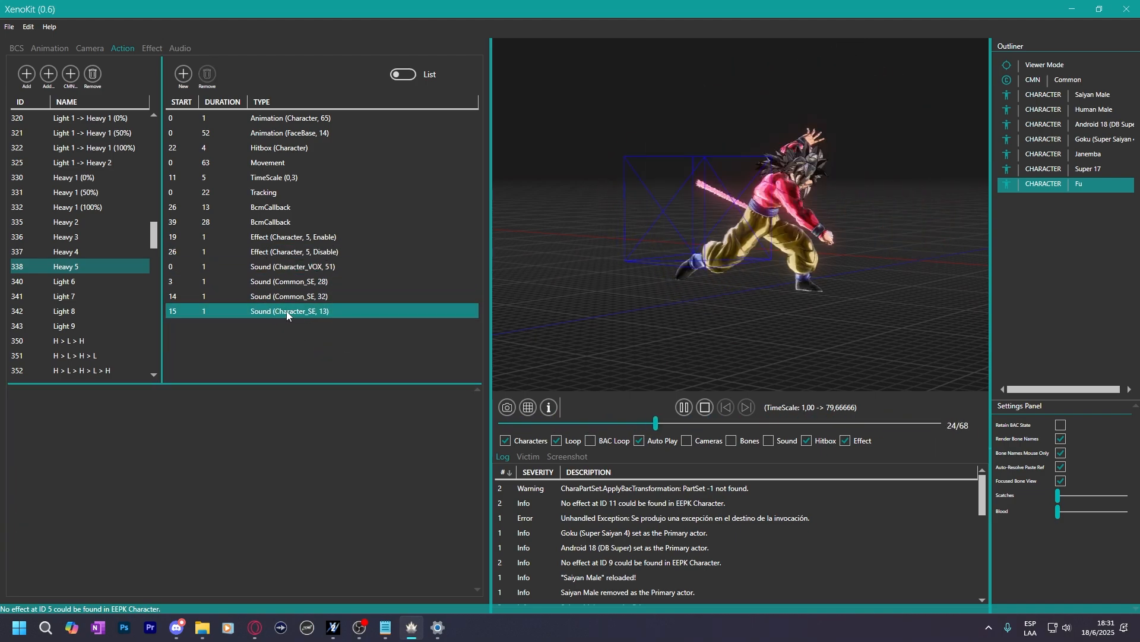
left_click(279, 296)
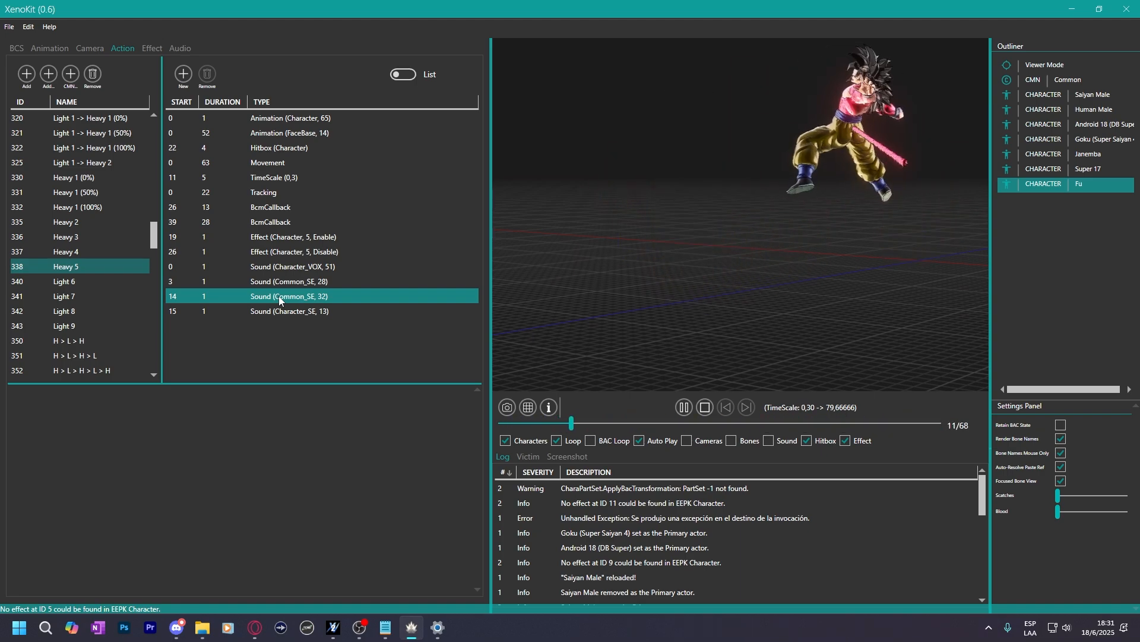
left_click(250, 222)
left_click(264, 134)
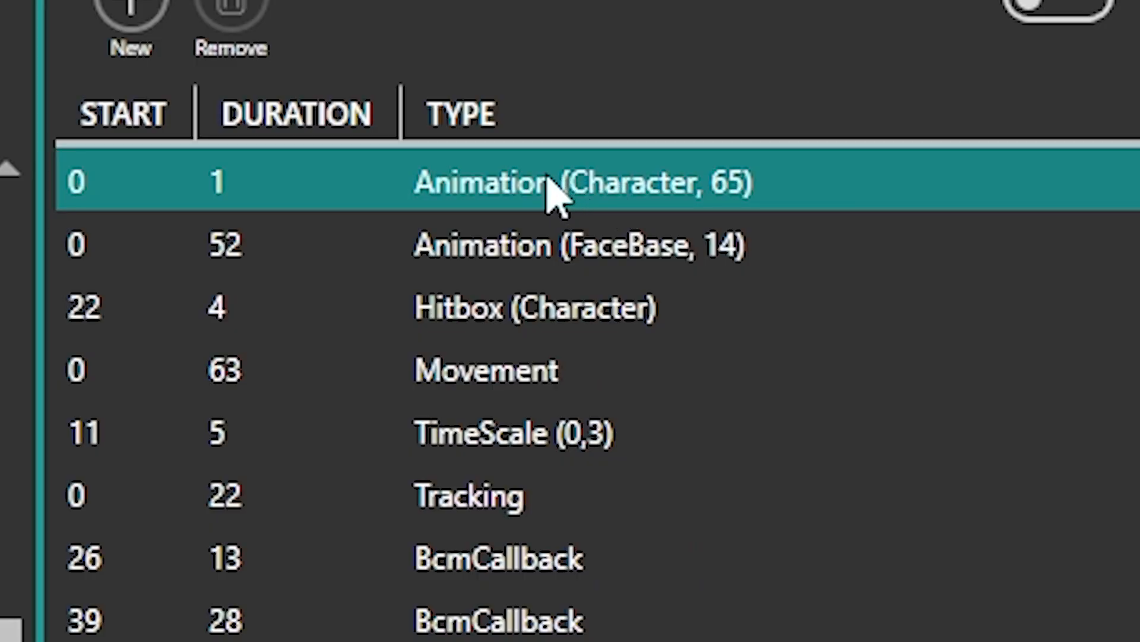
Try speeding up Heavy 5's Character 65 animation by raising its Time Scale to about 2.35.
left_click(282, 117)
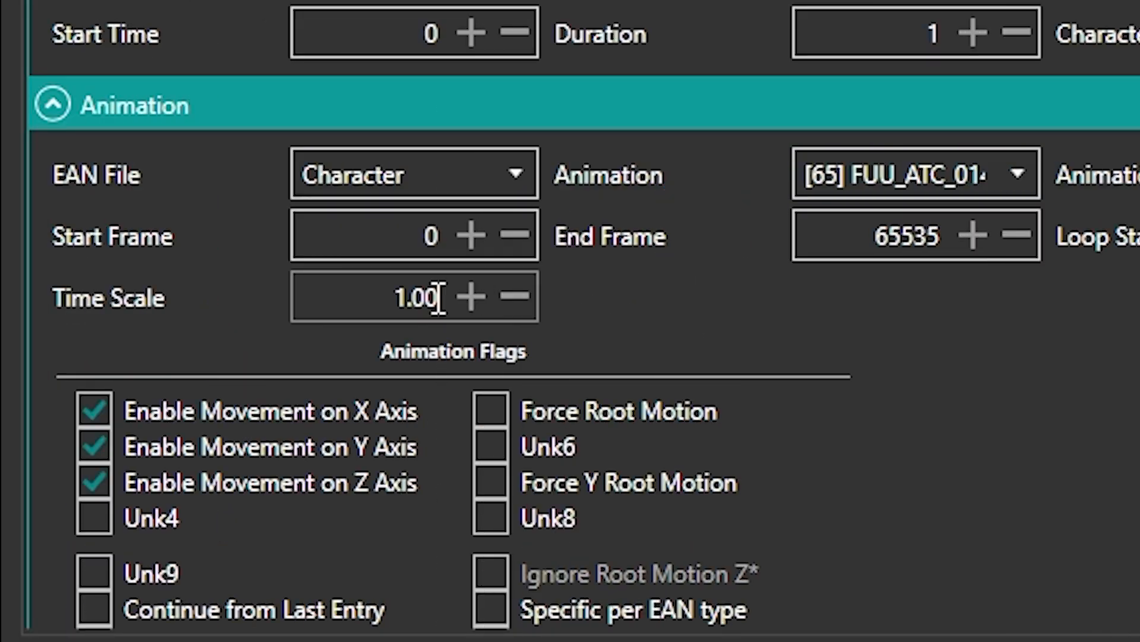
left_click(345, 301)
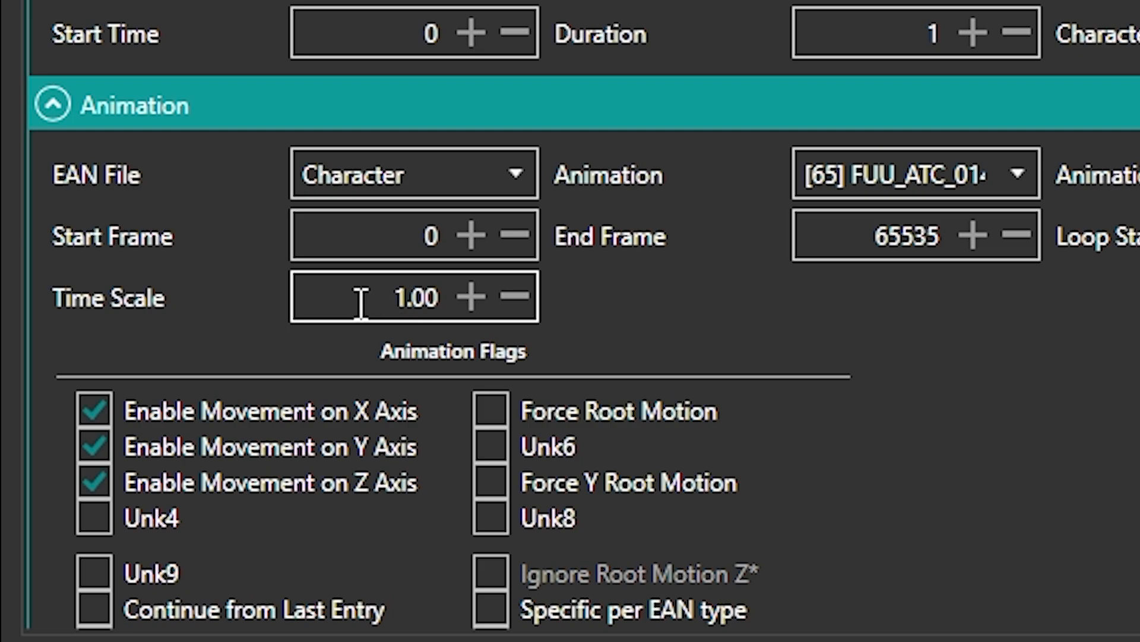
scroll(351, 300, "up", 5)
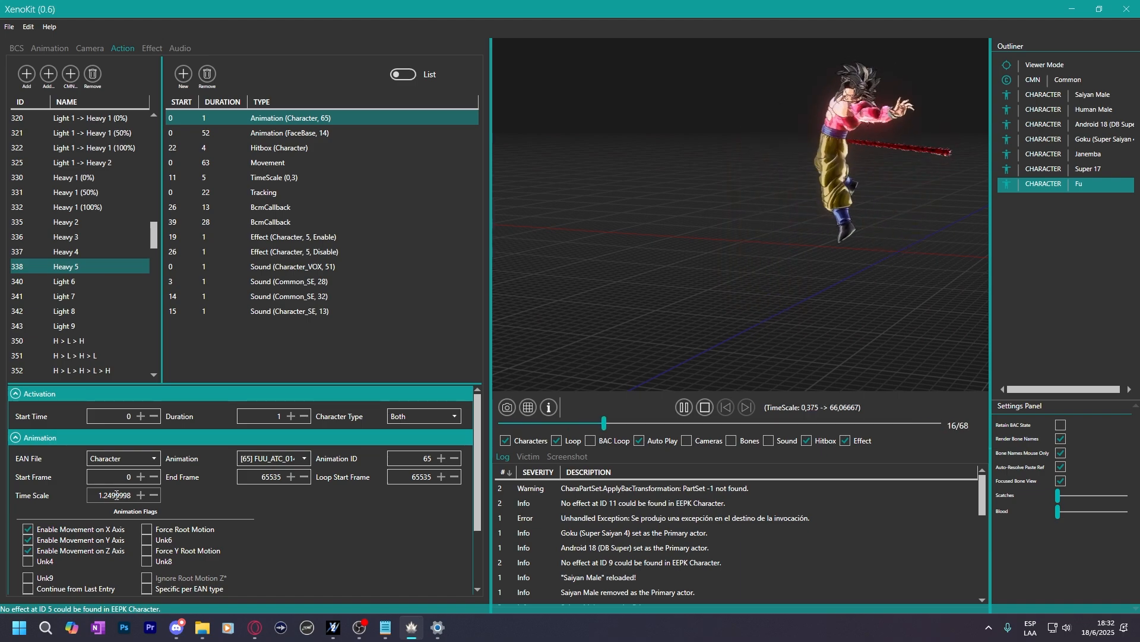
scroll(119, 495, "up", 6)
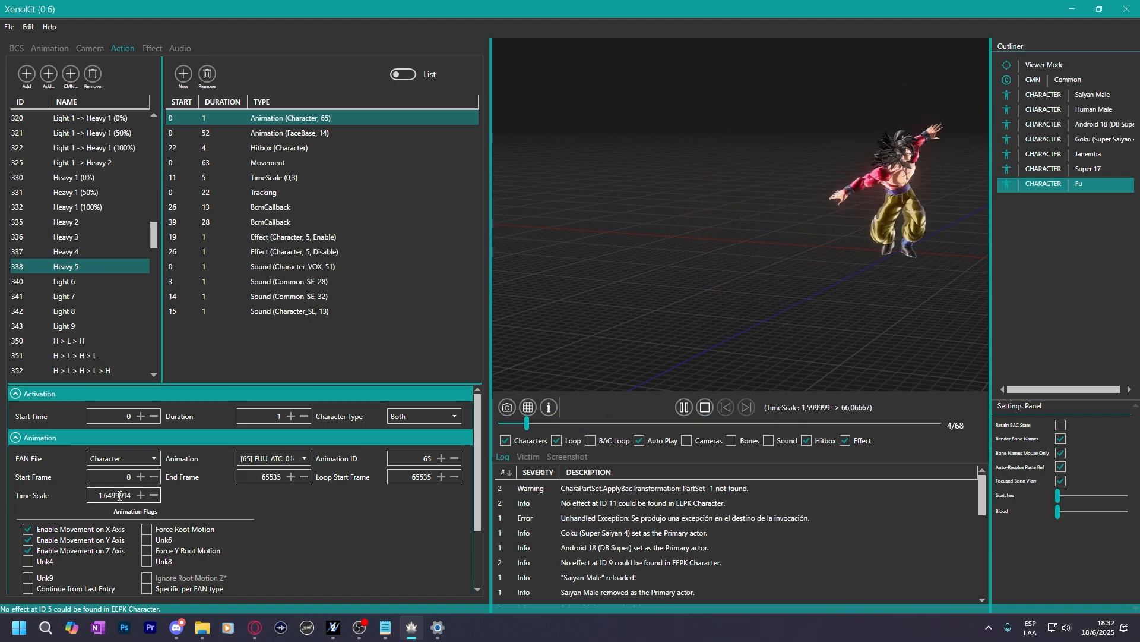
scroll(119, 494, "up", 4)
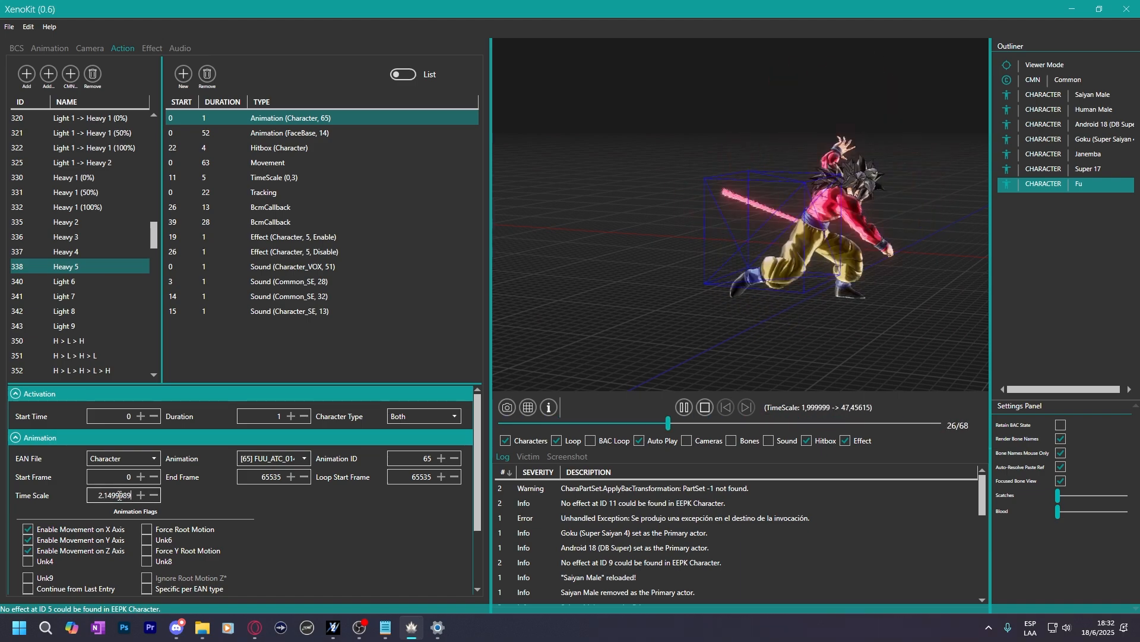
scroll(119, 495, "up", 3)
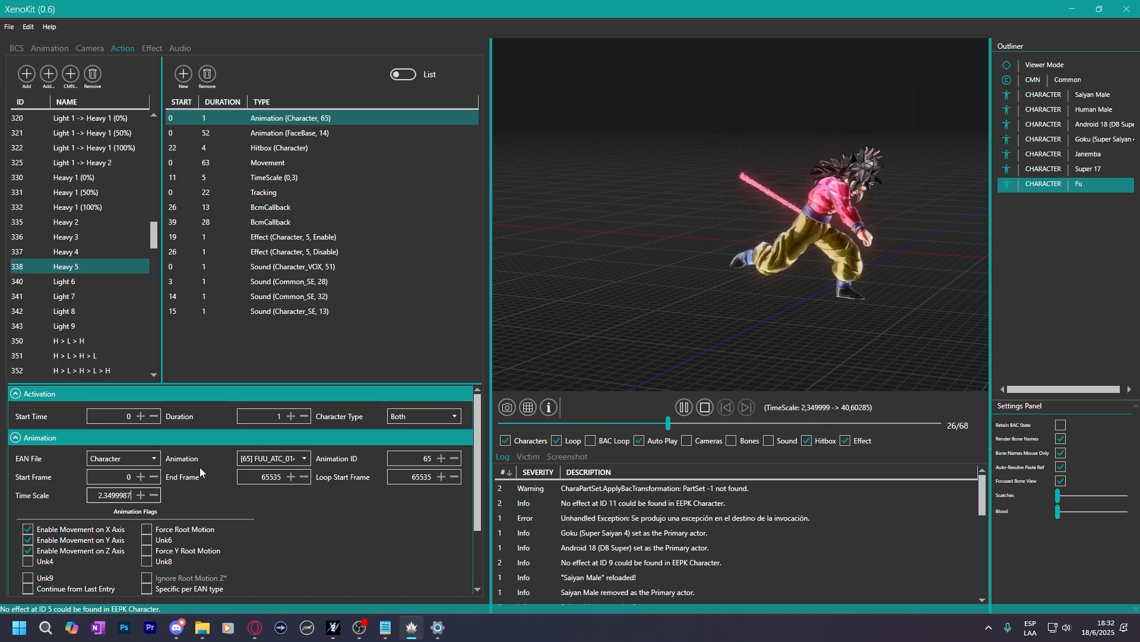
Try slowing down Heavy 5's Character 65 animation by lowering its Time Scale to about -0.10.
scroll(112, 496, "down", 3)
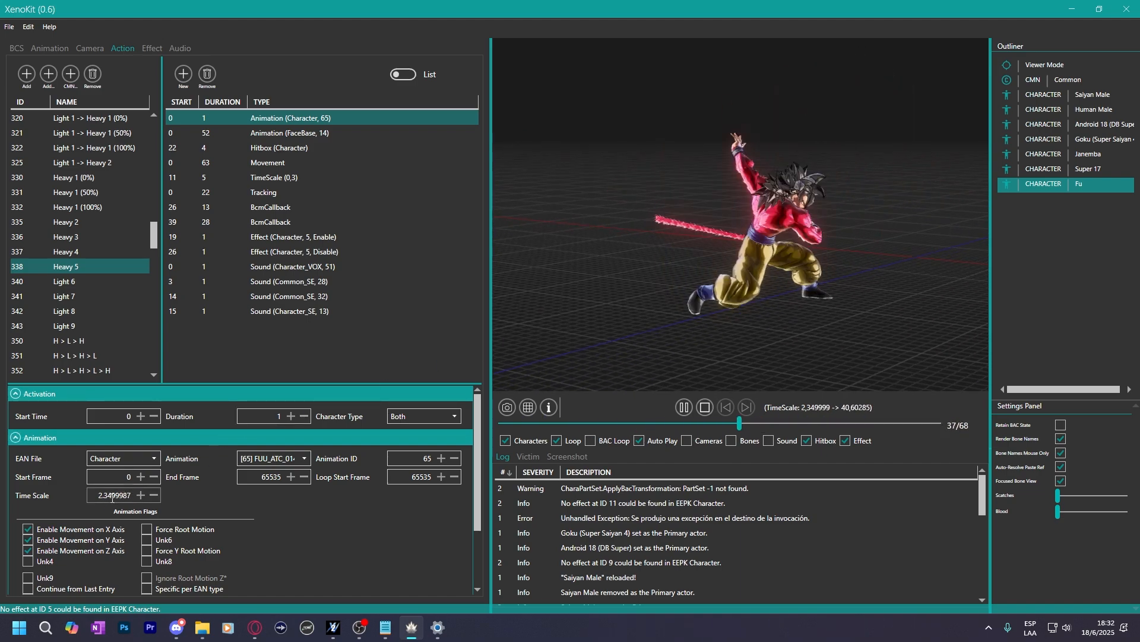
scroll(112, 497, "down", 12)
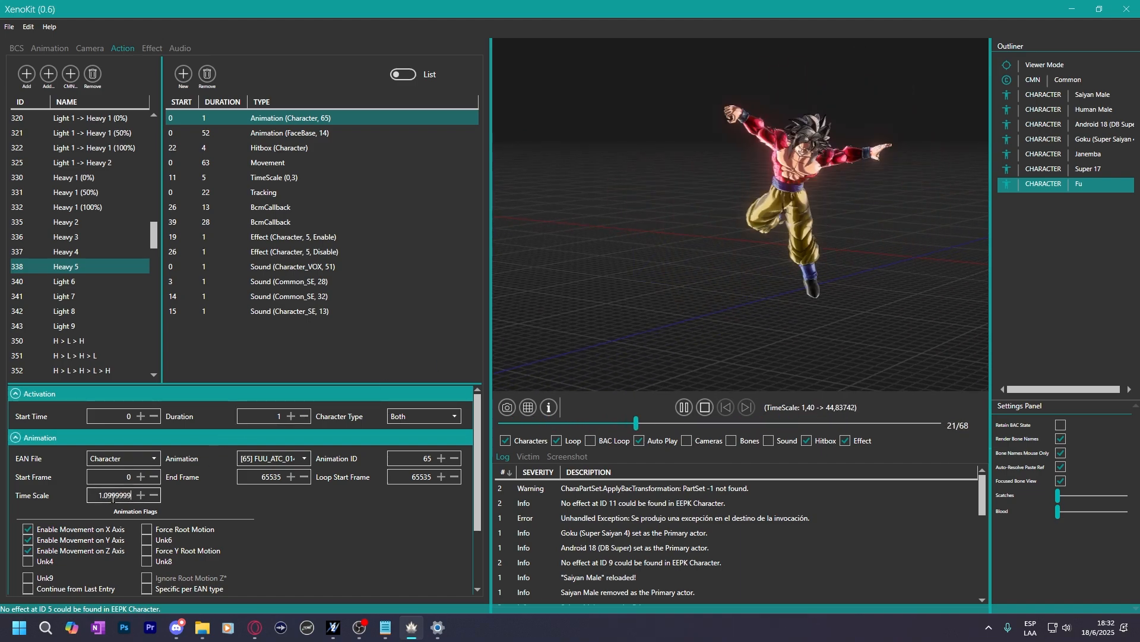
scroll(112, 496, "down", 8)
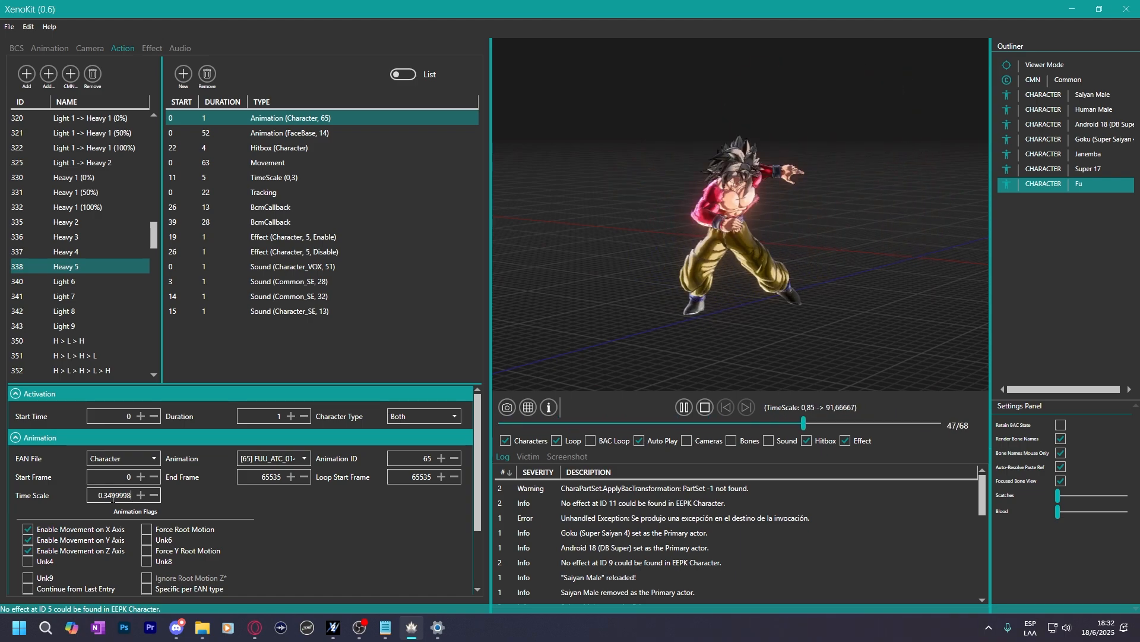
scroll(112, 496, "down", 2)
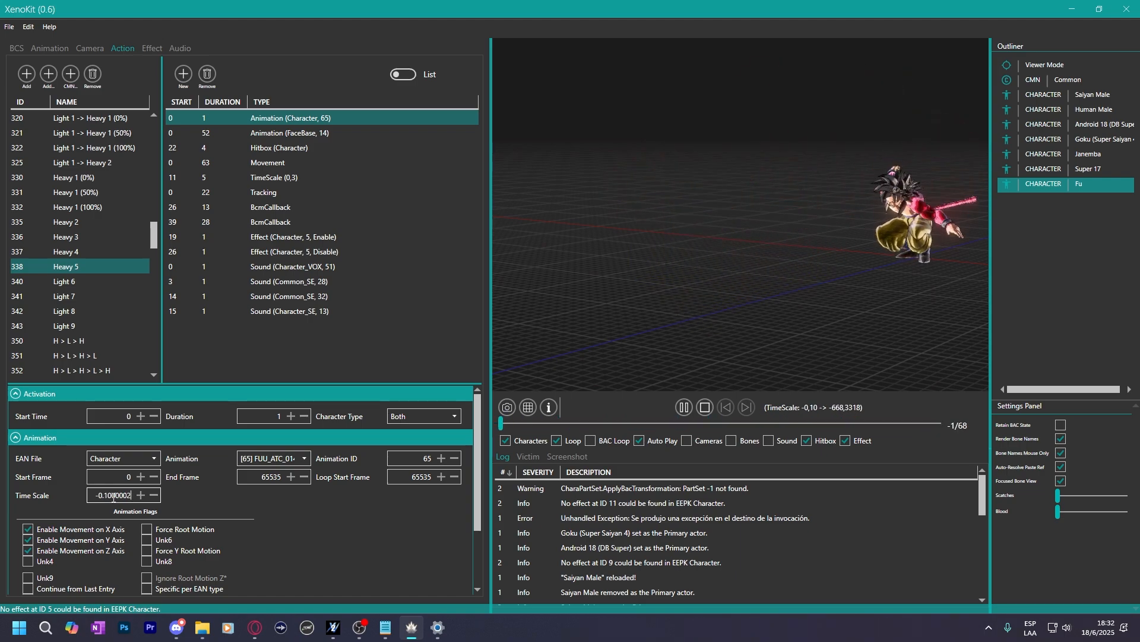
Try Time Scale values from about 0.2 to 0.85 on Heavy 5's Character 65 animation, and reset it to 1.
scroll(121, 491, "up", 4)
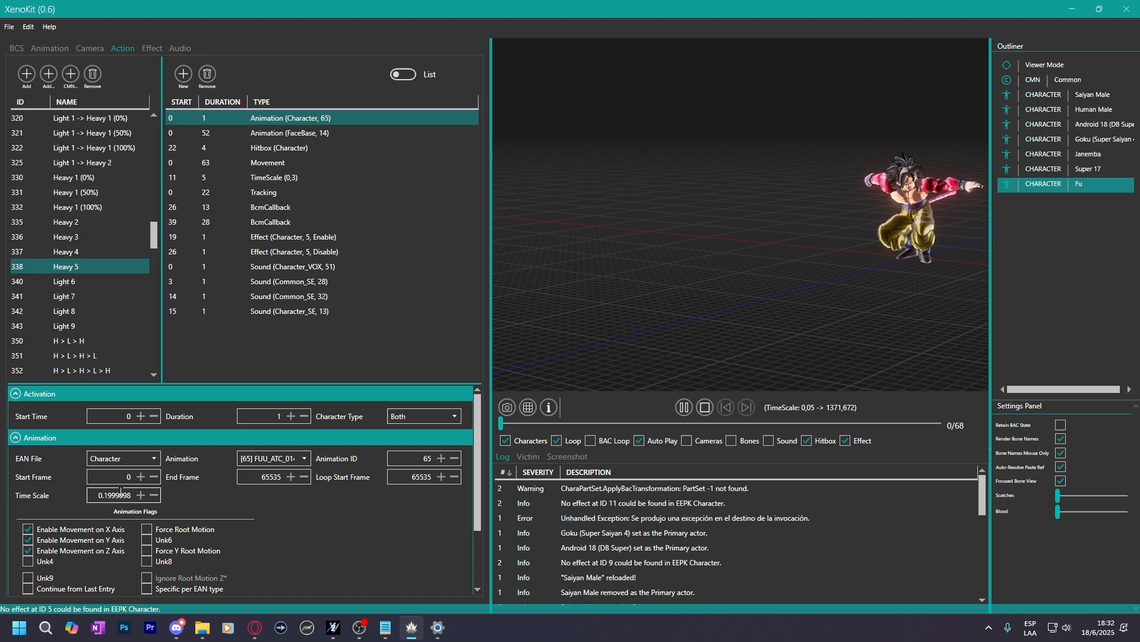
scroll(125, 493, "up", 1)
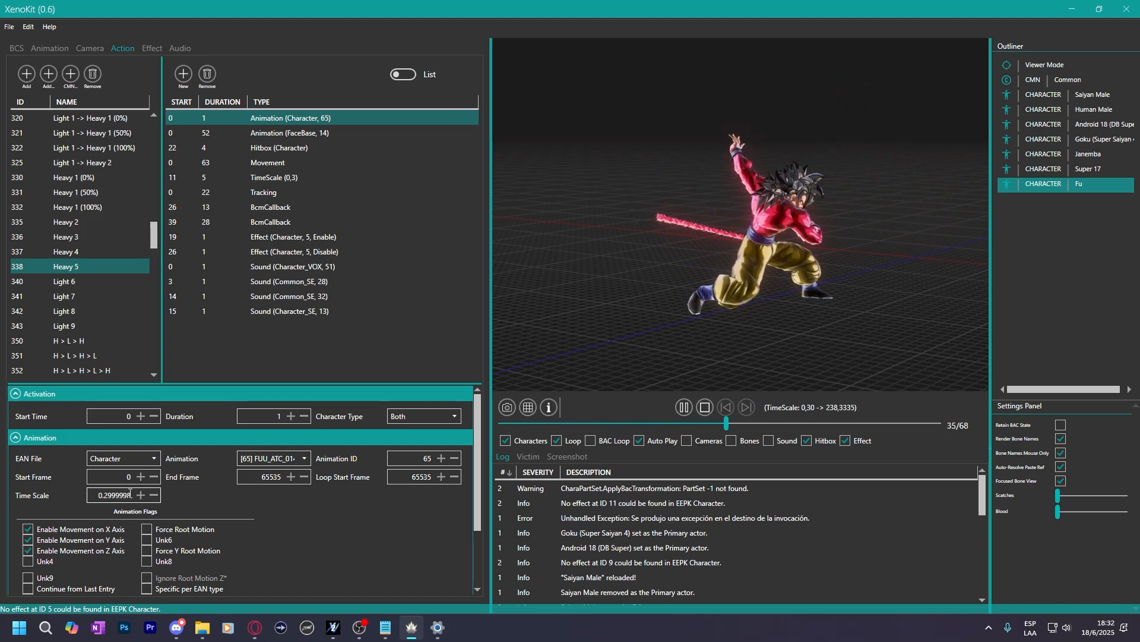
scroll(114, 495, "up", 11)
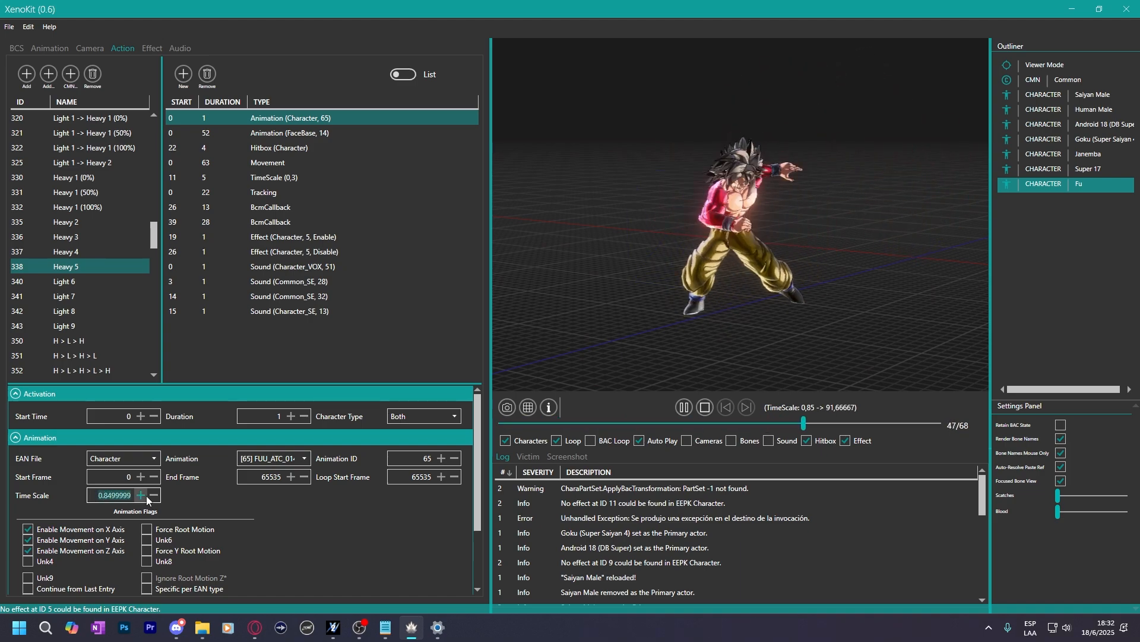
type("1")
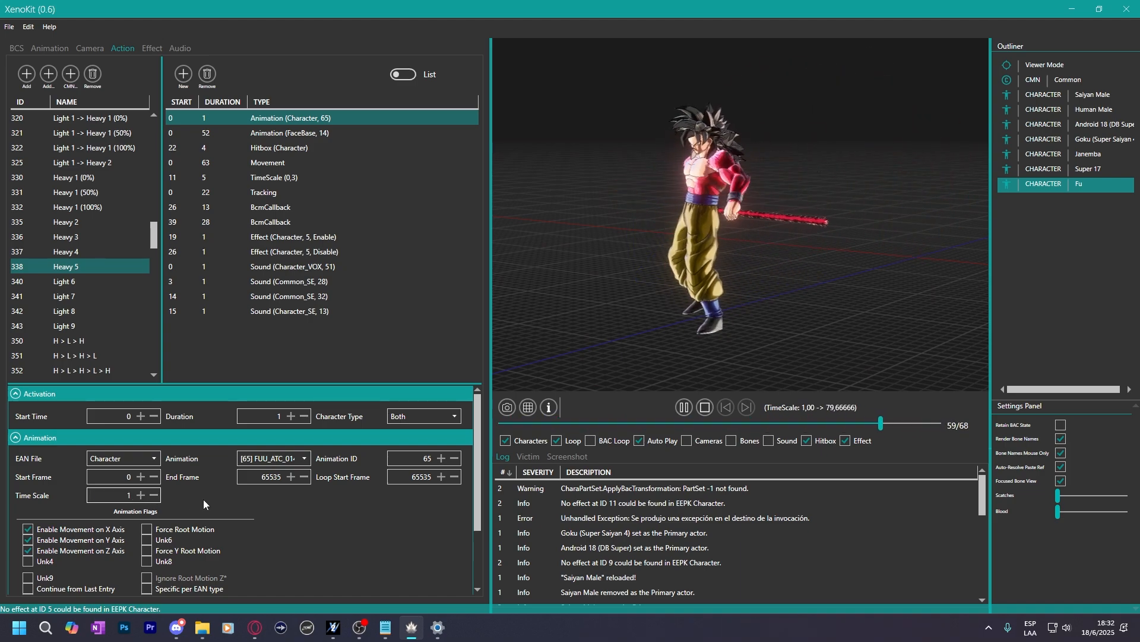
Set the Time Scale of Heavy 5's Character 65 animation to about 1.5 and review its flags and blending settings.
left_click(129, 479)
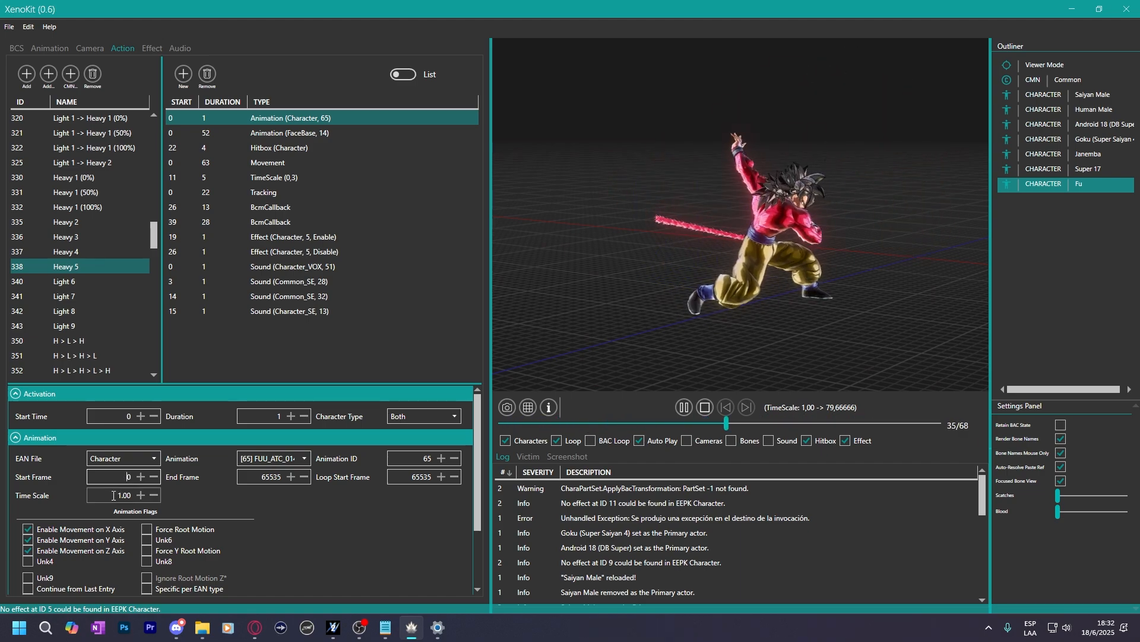
left_click(113, 495)
scroll(113, 496, "up", 9)
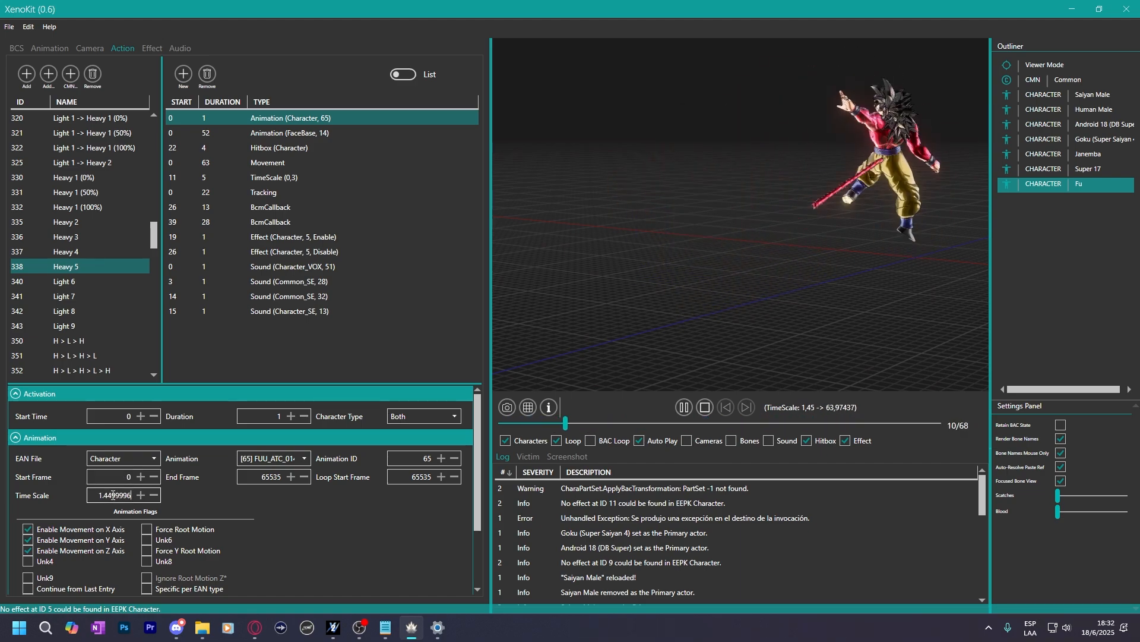
scroll(114, 495, "up", 1)
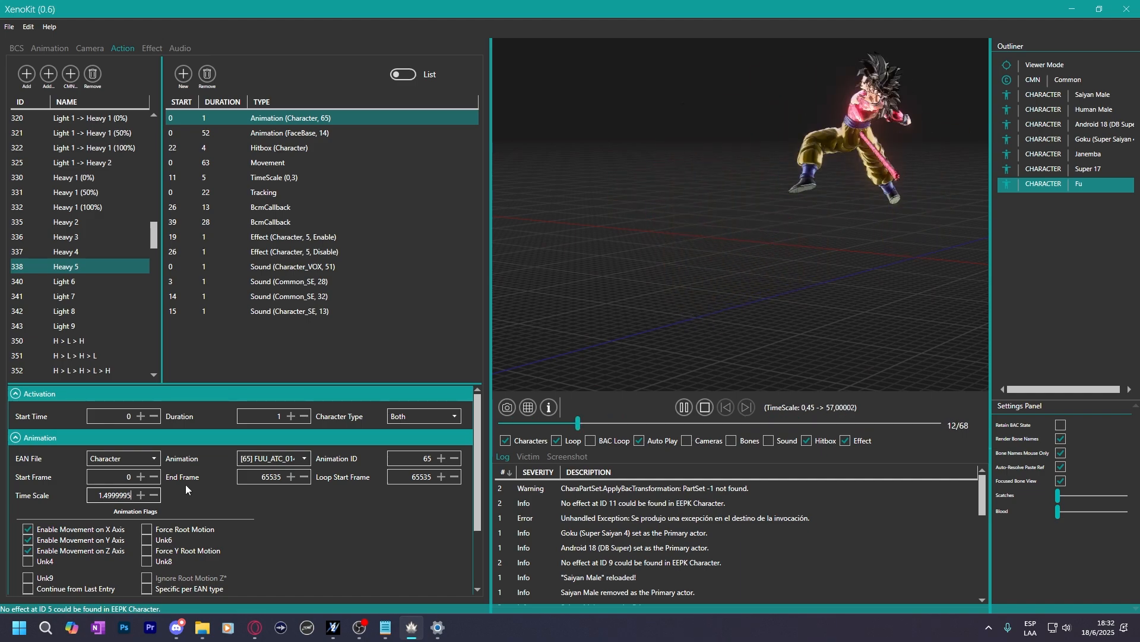
scroll(295, 524, "down", 3)
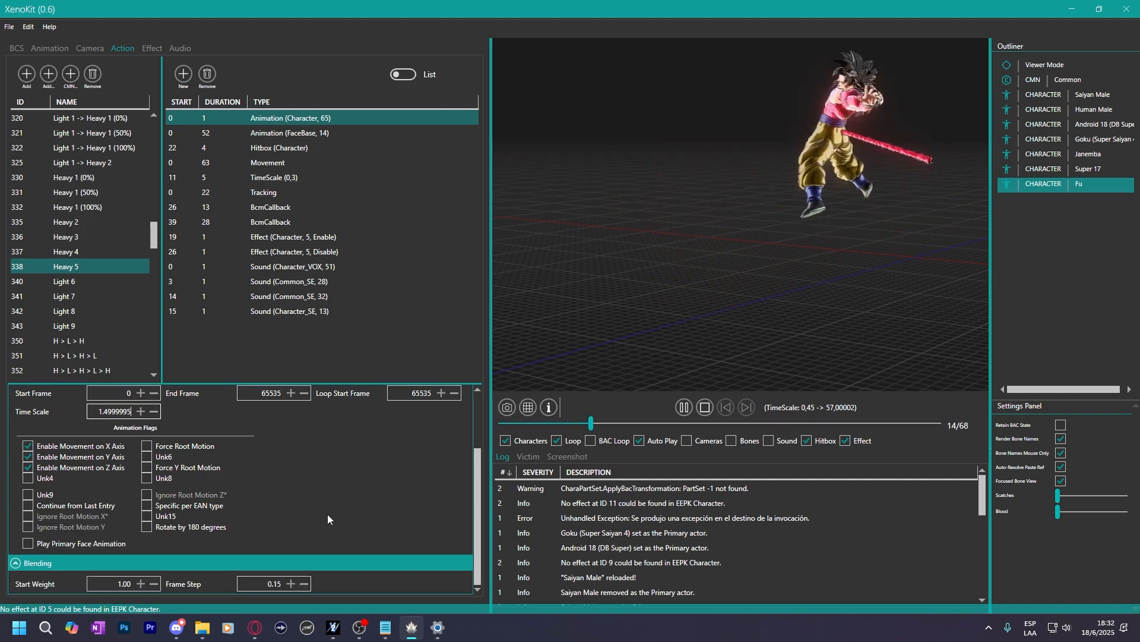
Return to Saiyan Male and preview the Light 5 -> Heavy 2, Heavy 3 and Heavy 1 actions.
left_click(81, 168)
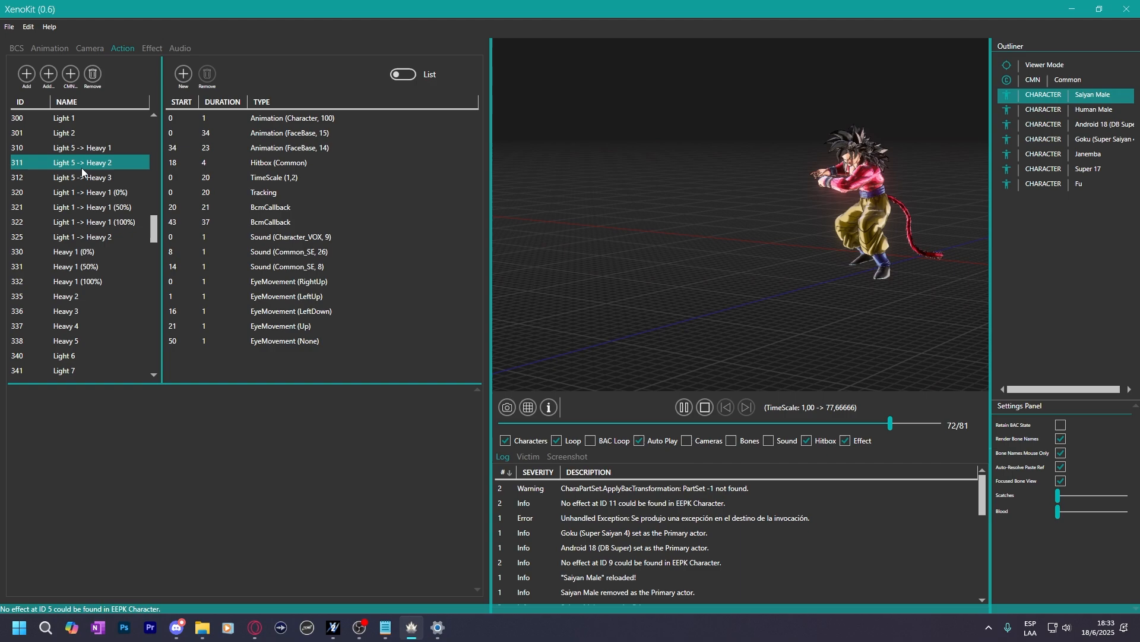
left_click(80, 176)
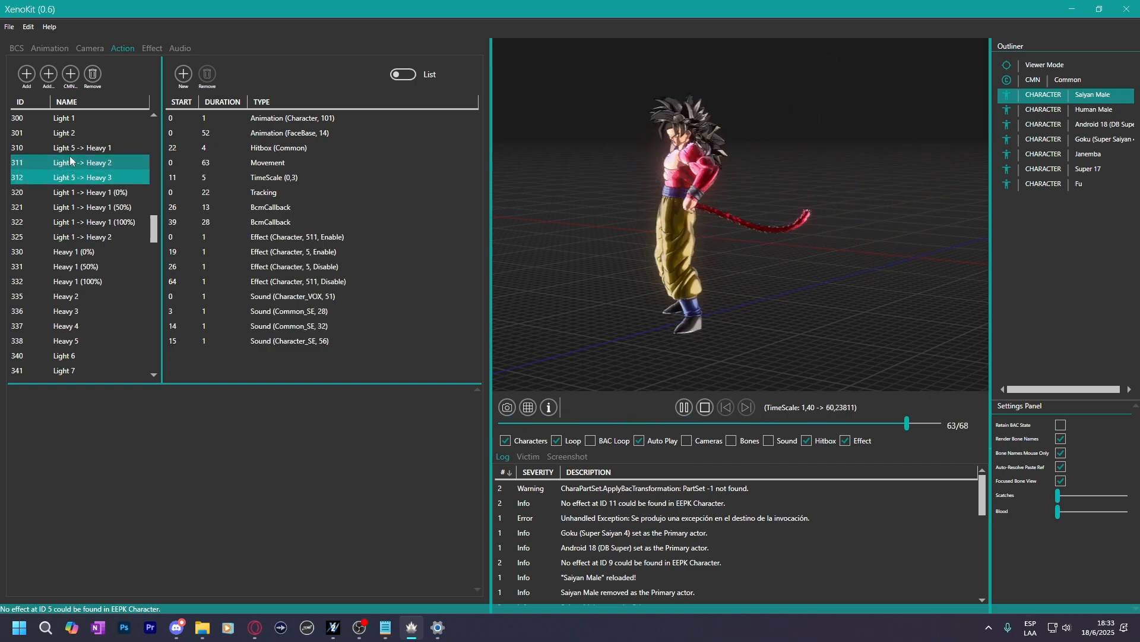
left_click(77, 157)
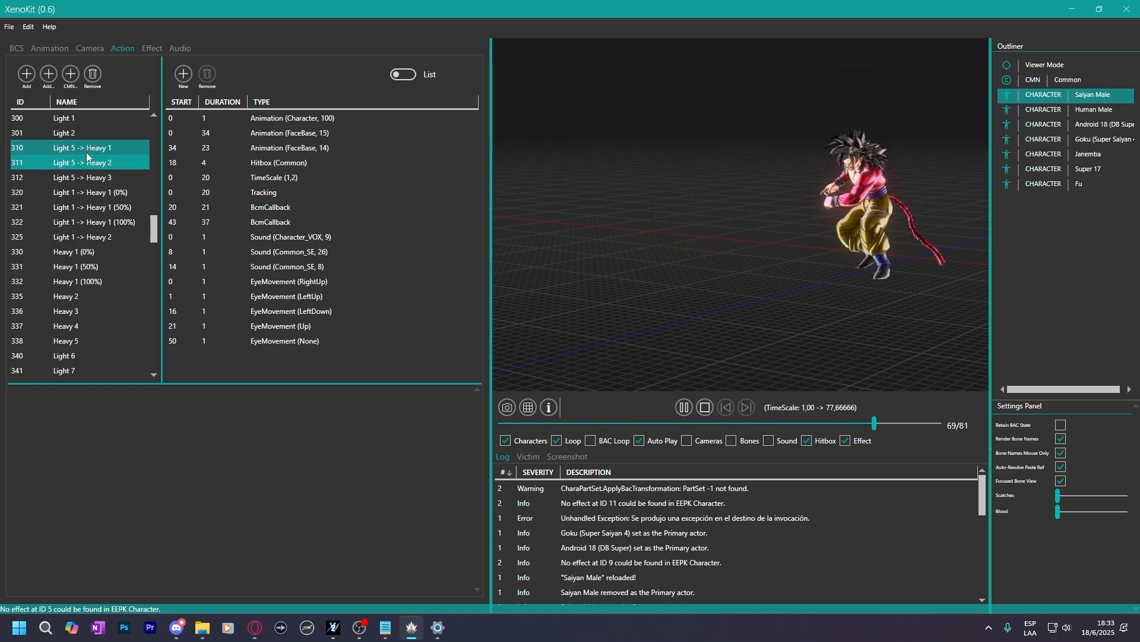
left_click(87, 153)
Pause Saiyan Male's Light 5 -> Heavy 1 preview at the hit and examine its Common hitbox and bounding box settings.
left_click(261, 148)
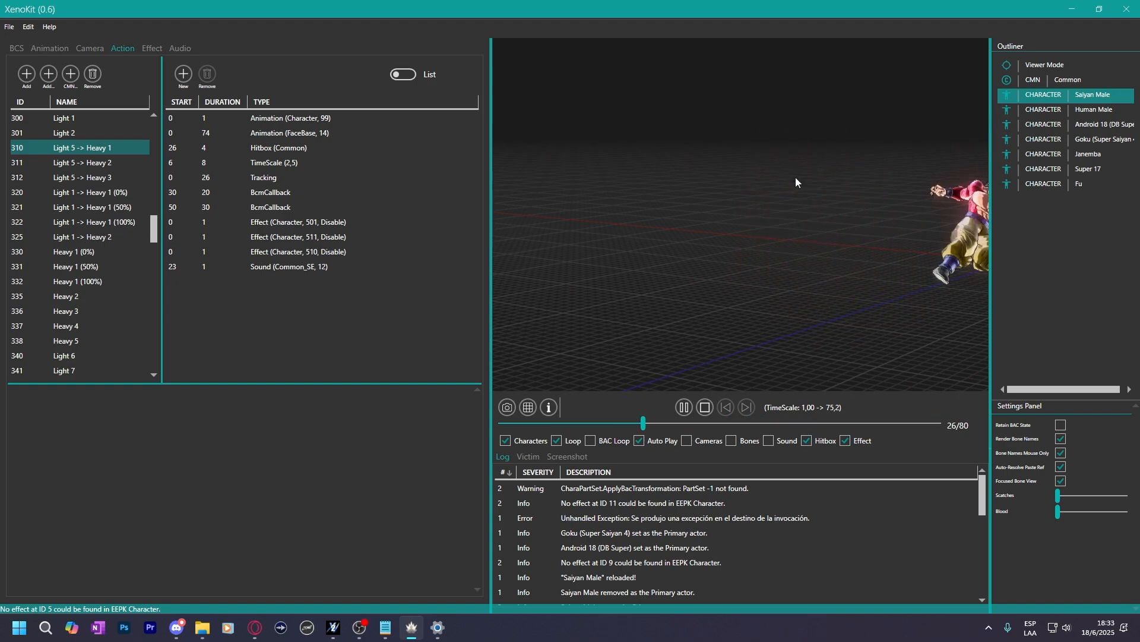
left_click(297, 150)
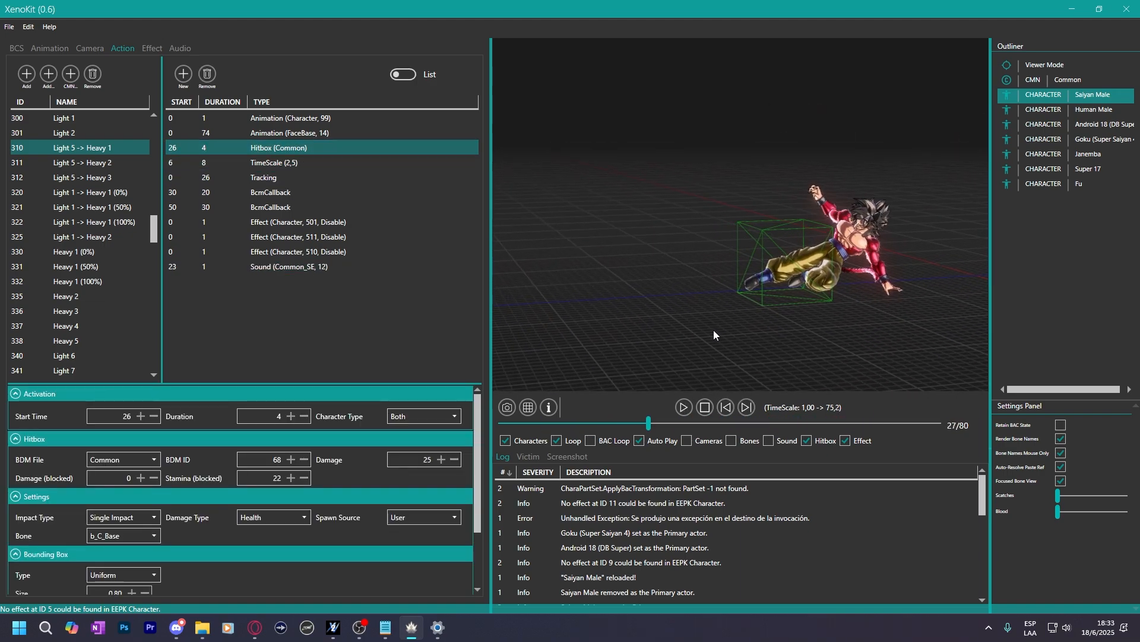
mouse_move(744, 333)
left_mouse_down()
mouse_move(710, 323)
mouse_move(743, 327)
left_mouse_up()
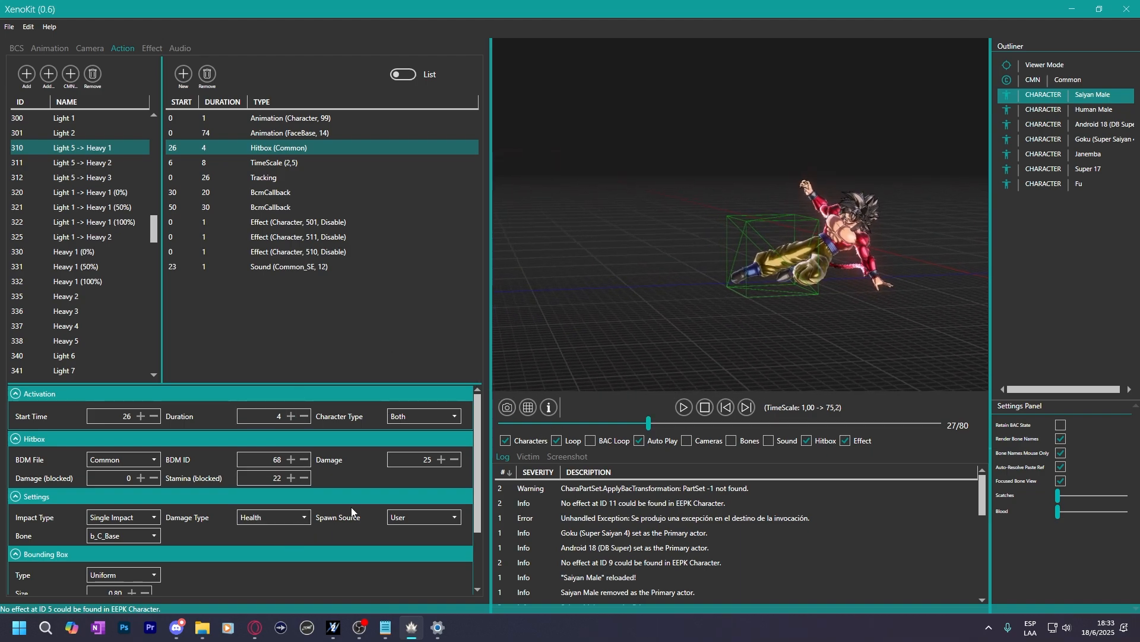
scroll(351, 508, "down", 3)
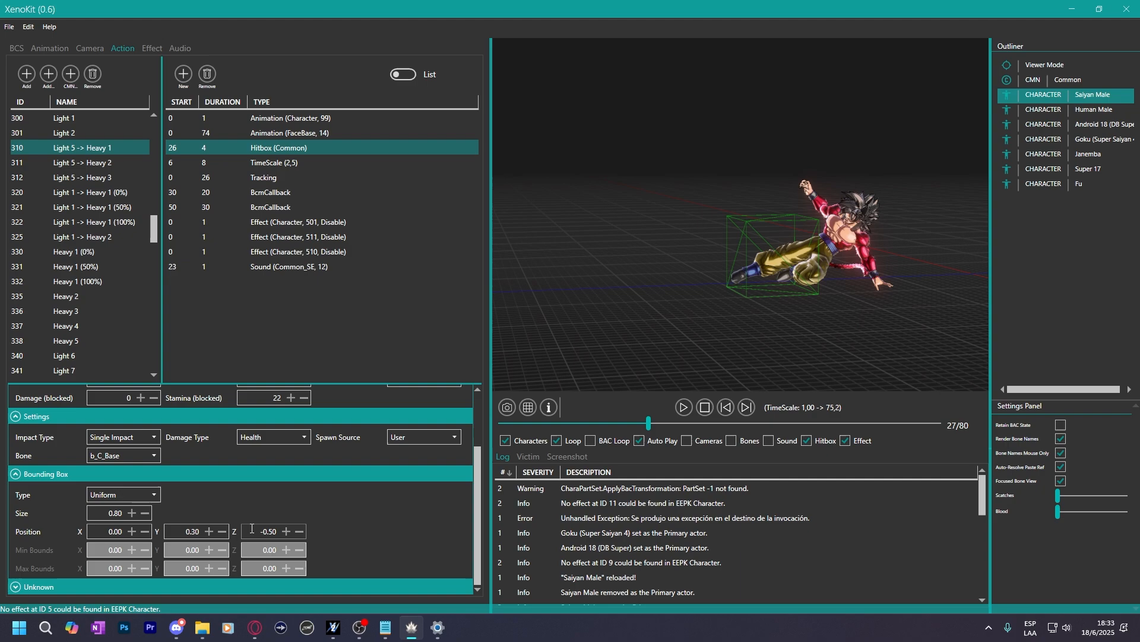
Set the Common hitbox's bounding box Z position to -0.75 and check its placement on the neighbouring frames.
scroll(252, 531, "down", 5)
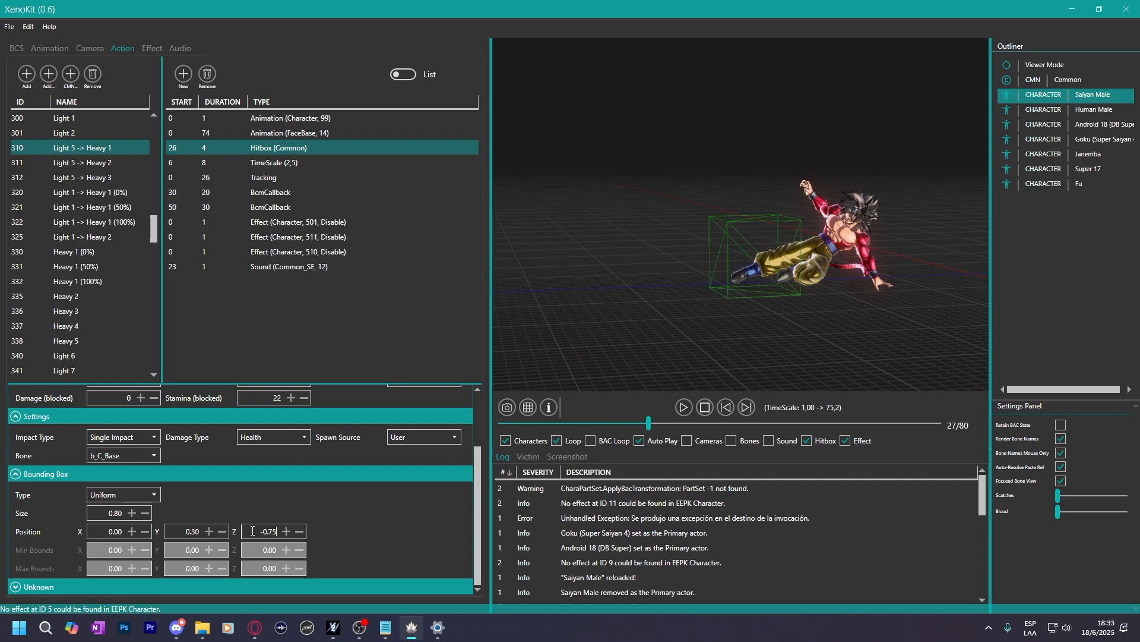
left_click_drag(733, 278, 639, 403)
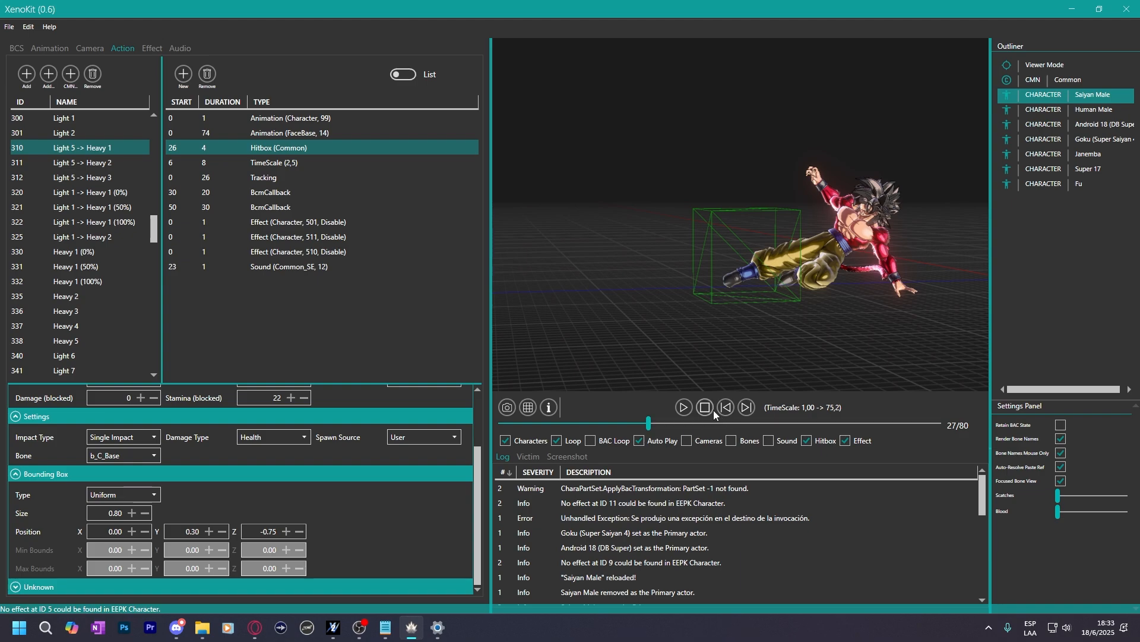
left_click(745, 413)
left_click(745, 412)
left_click(728, 411)
left_click(729, 411)
Review the hitbox's BDM ID, Damage, Damage (blocked) and Stamina (blocked) values.
scroll(370, 518, "up", 3)
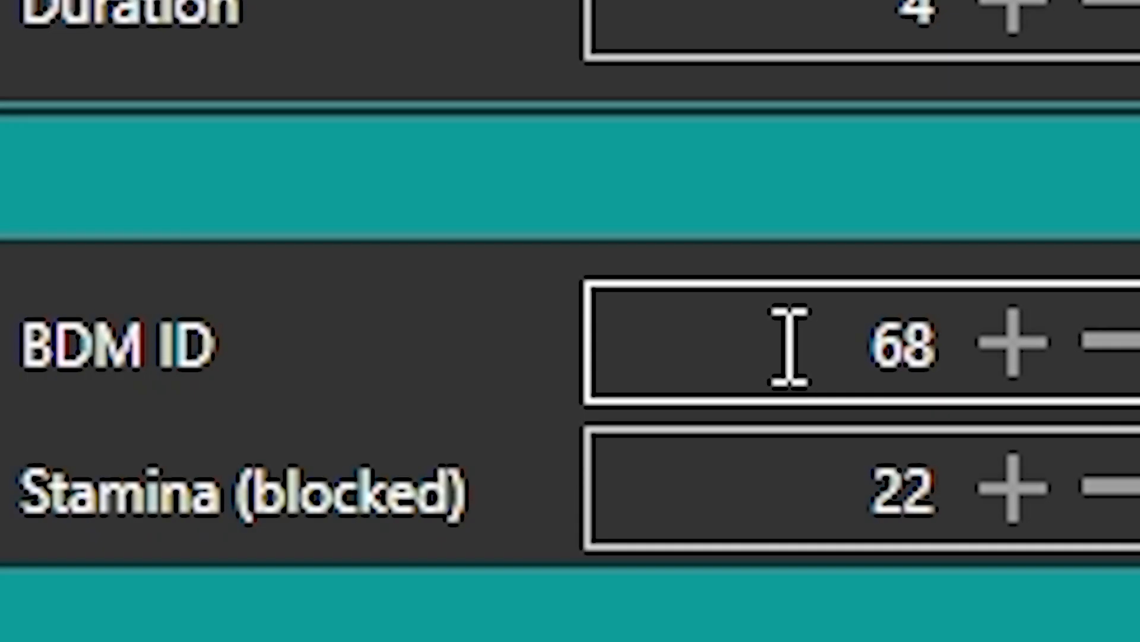
left_click_drag(790, 345, 975, 394)
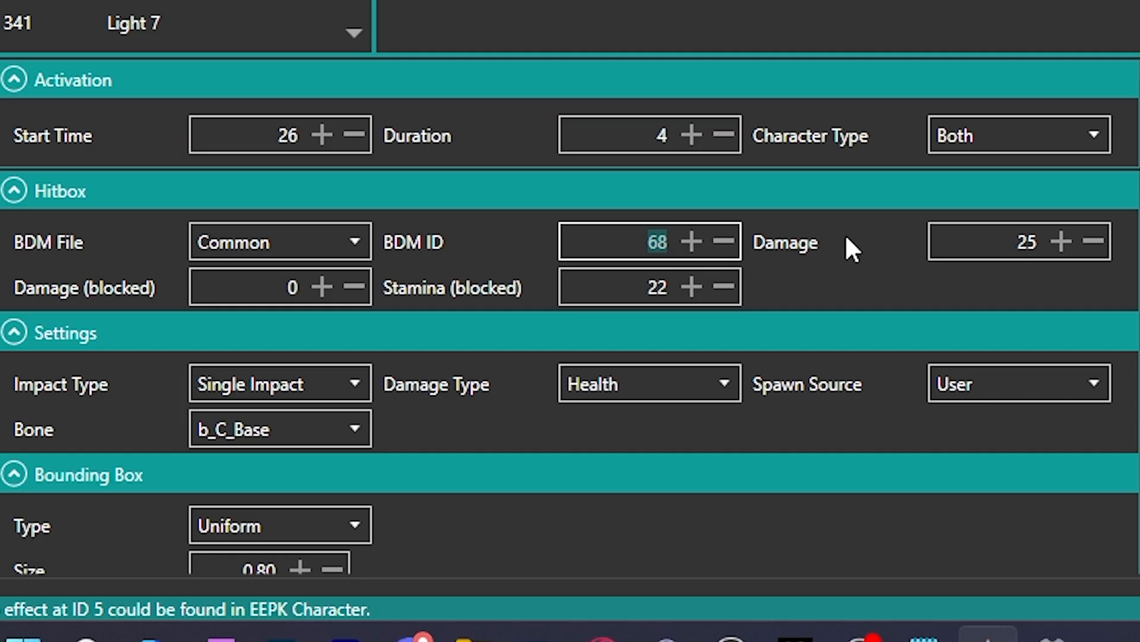
left_click_drag(999, 246, 1063, 272)
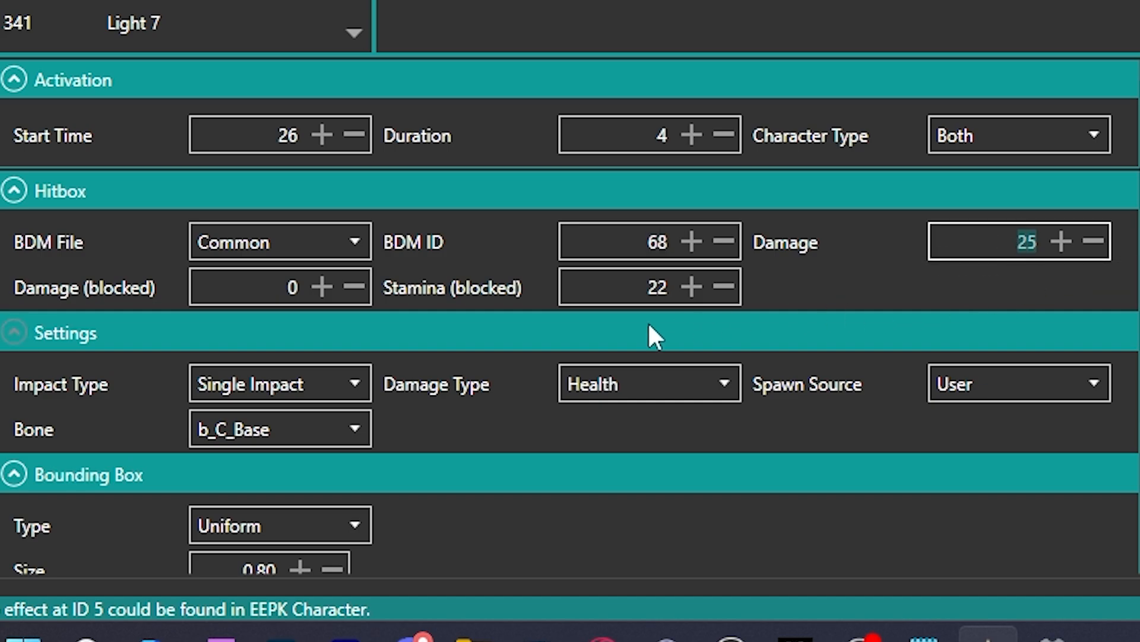
left_click(289, 290)
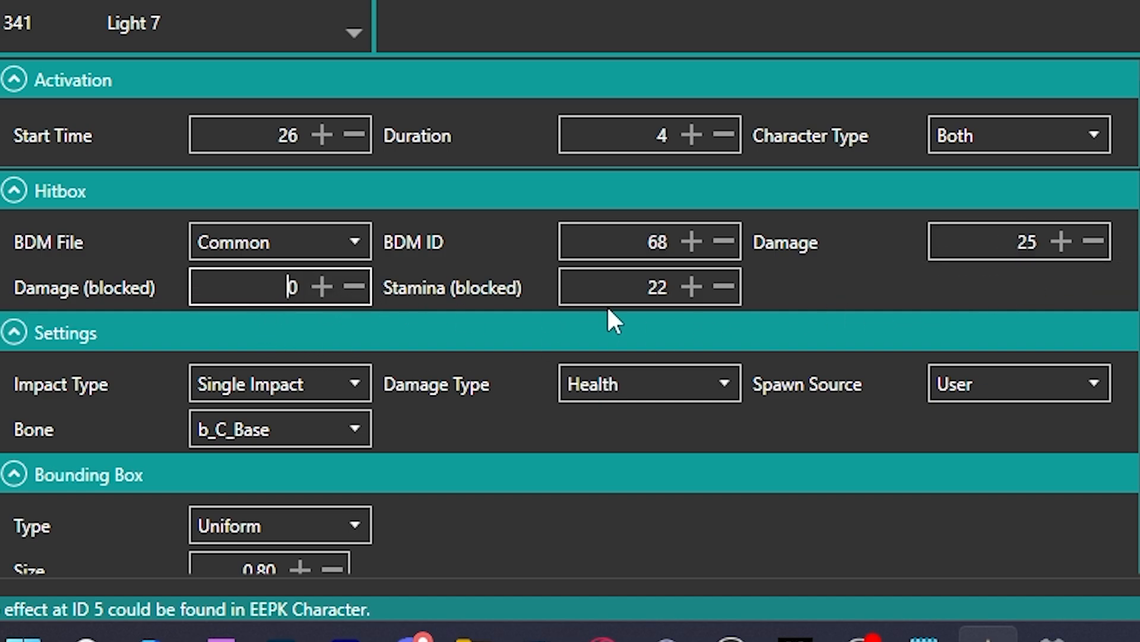
left_click(654, 290)
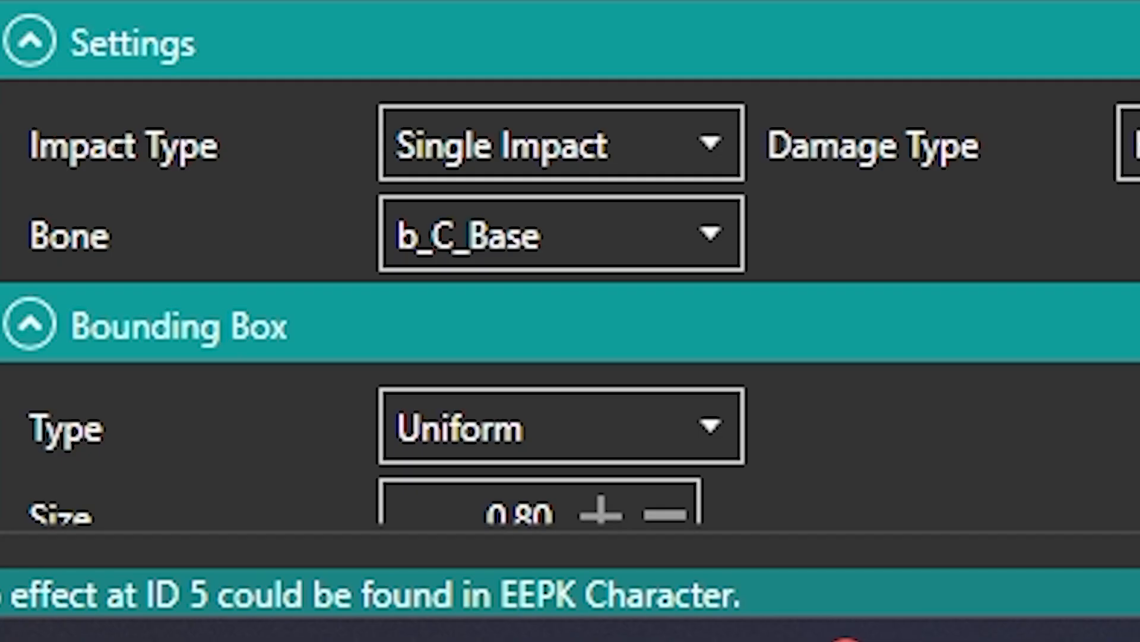
Look through the hitbox's available Impact Type and Bone options without changing them.
left_click(357, 395)
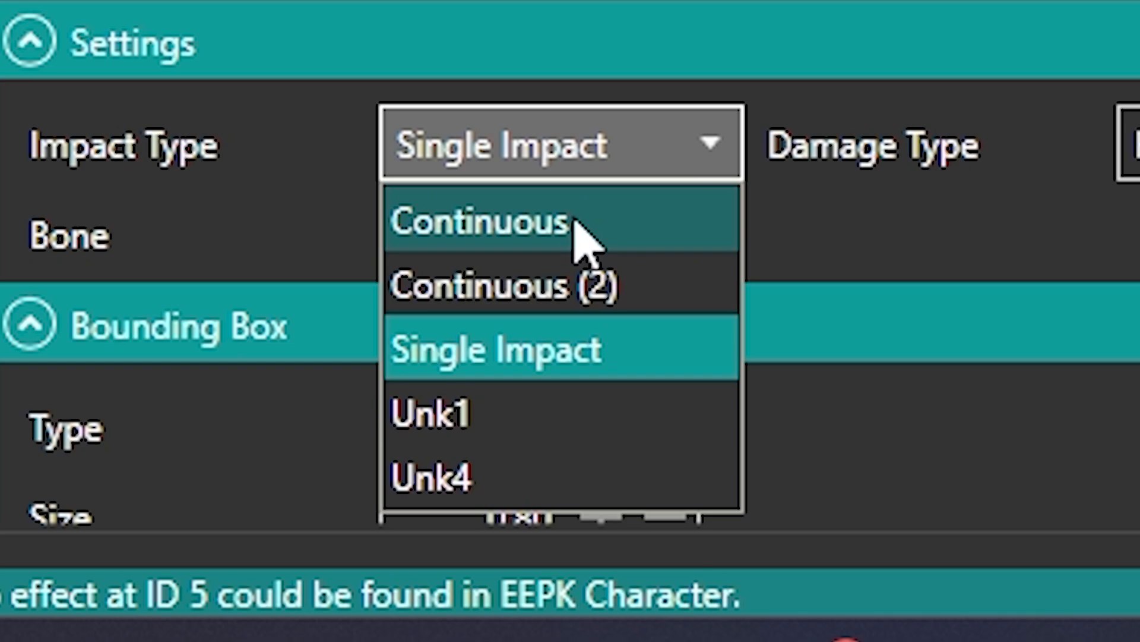
left_click(710, 158)
left_click(700, 258)
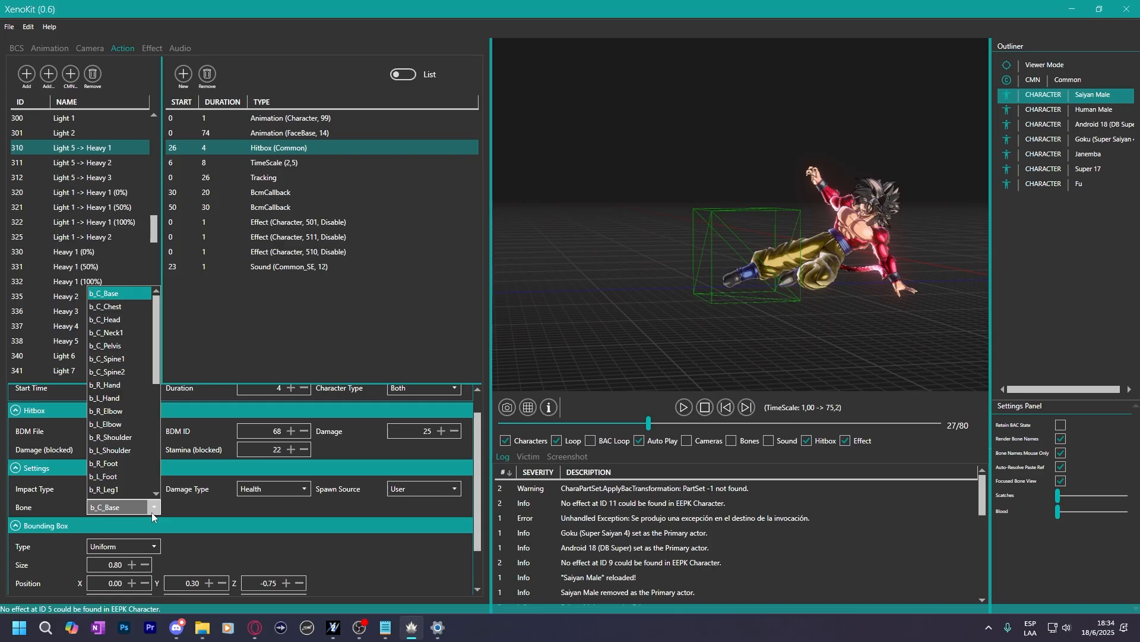
left_click(152, 512)
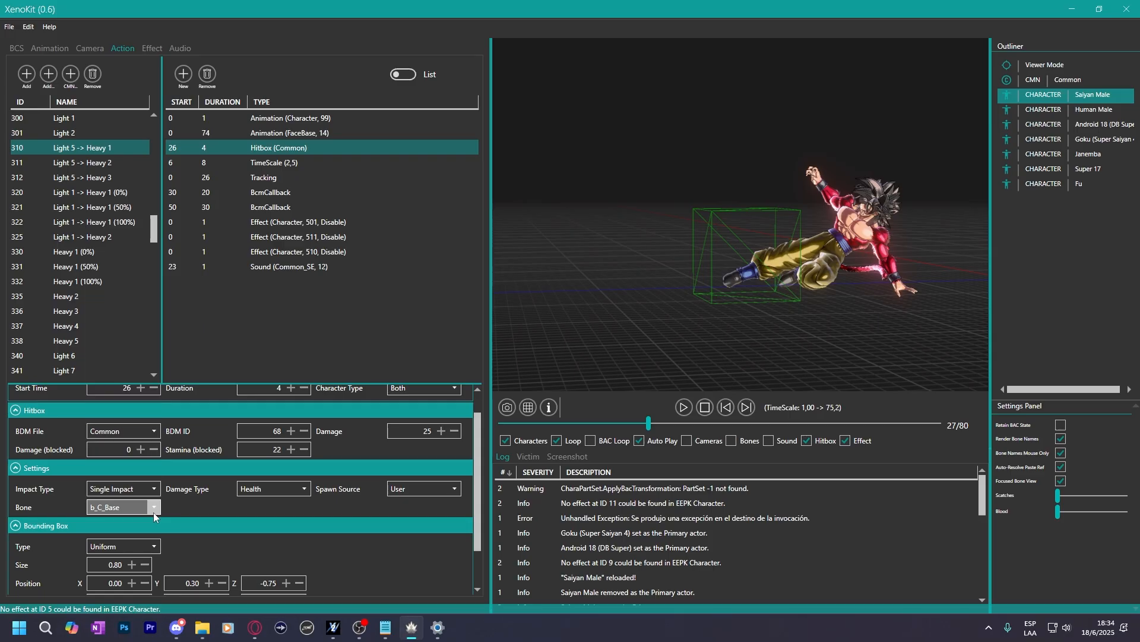
Try Target as the hitbox's Spawn Source, check the preview, and set it back to User.
scroll(333, 544, "up", 1)
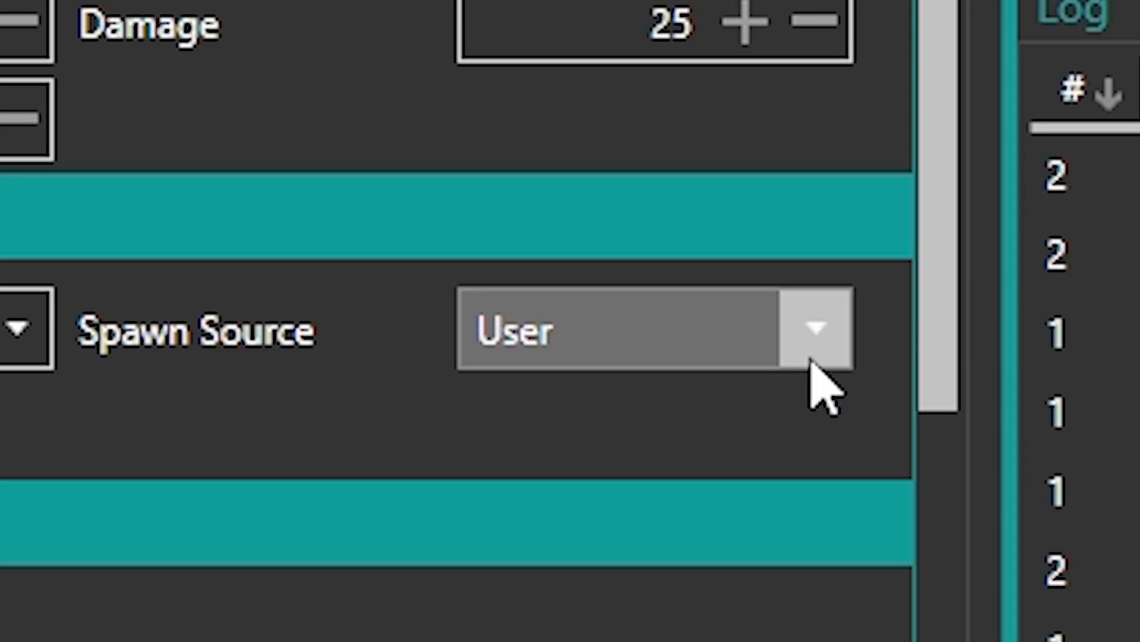
left_click(454, 521)
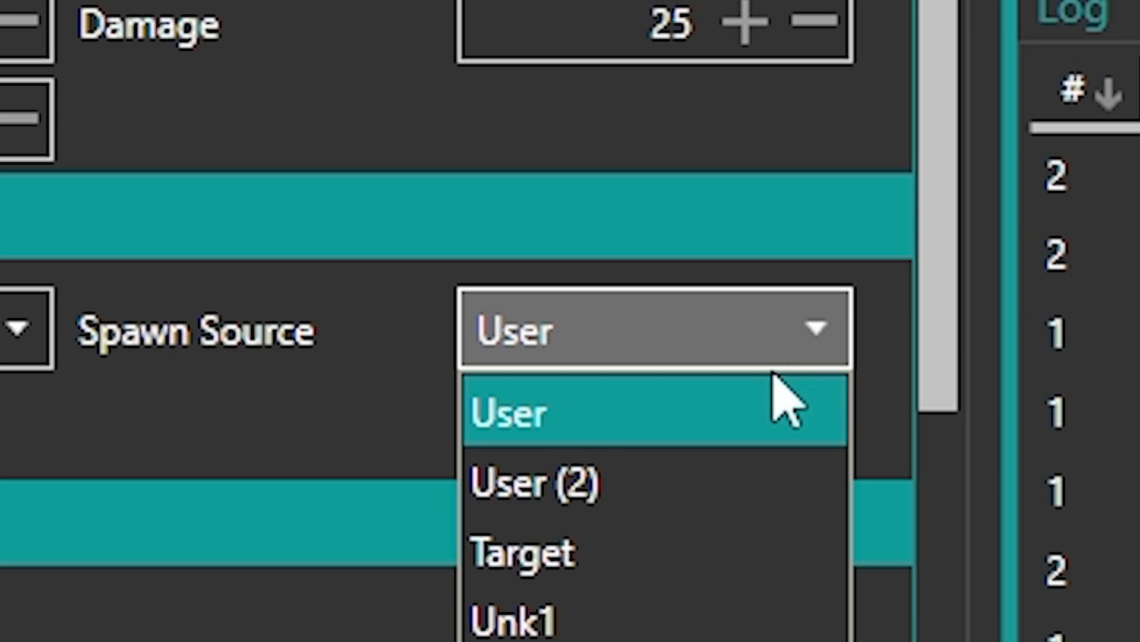
left_click(584, 550)
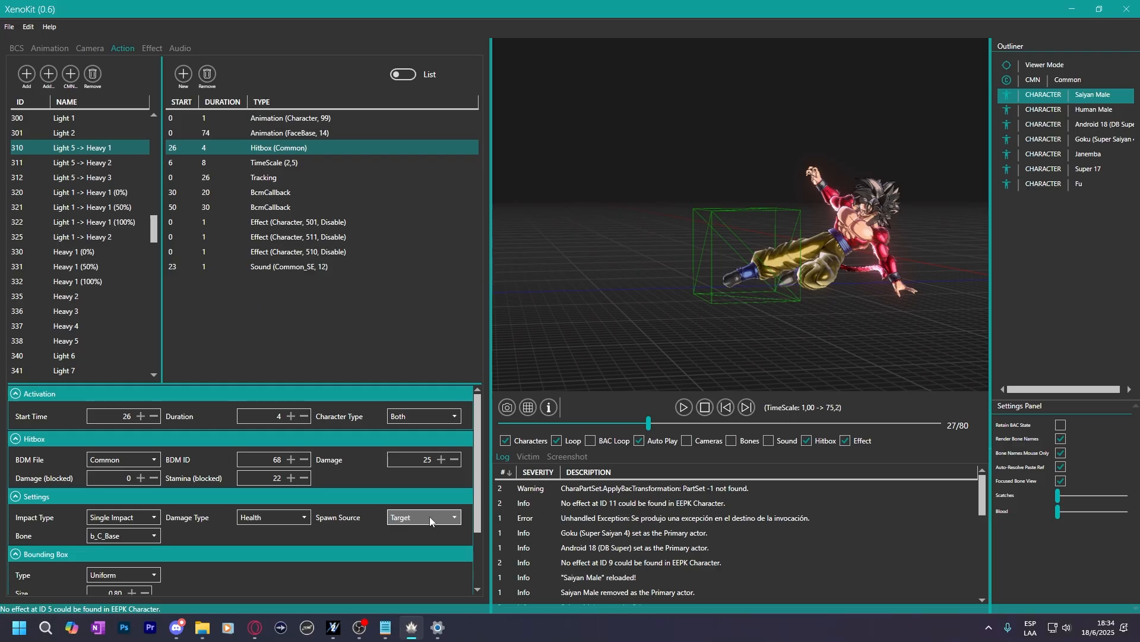
left_click(688, 414)
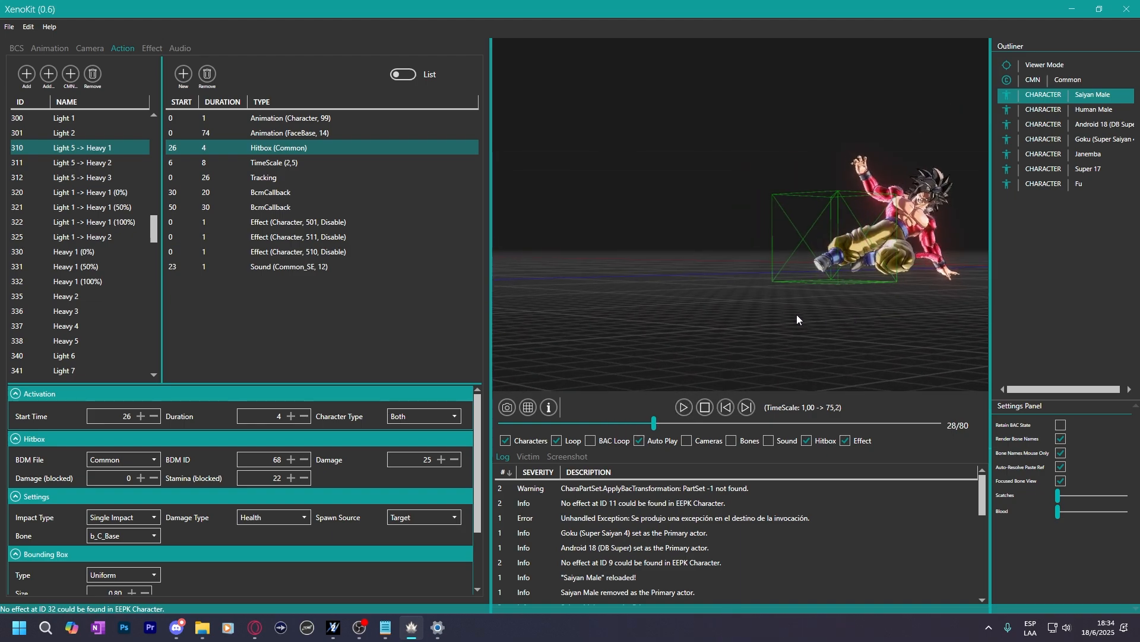
right_click_drag(905, 289, 776, 303)
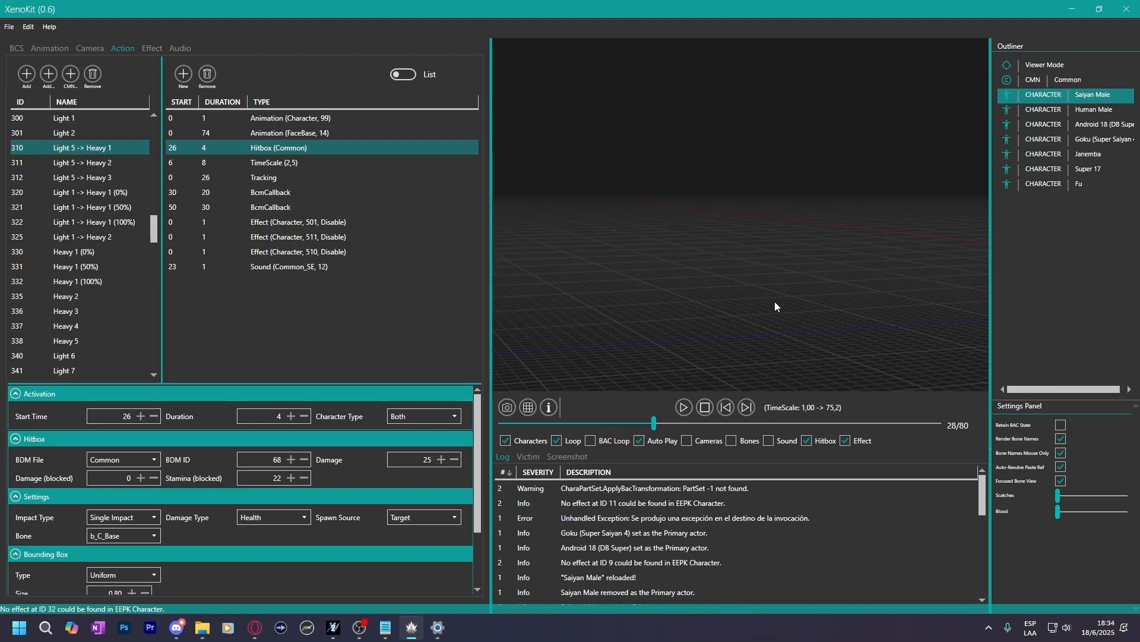
right_click_drag(848, 297, 750, 291)
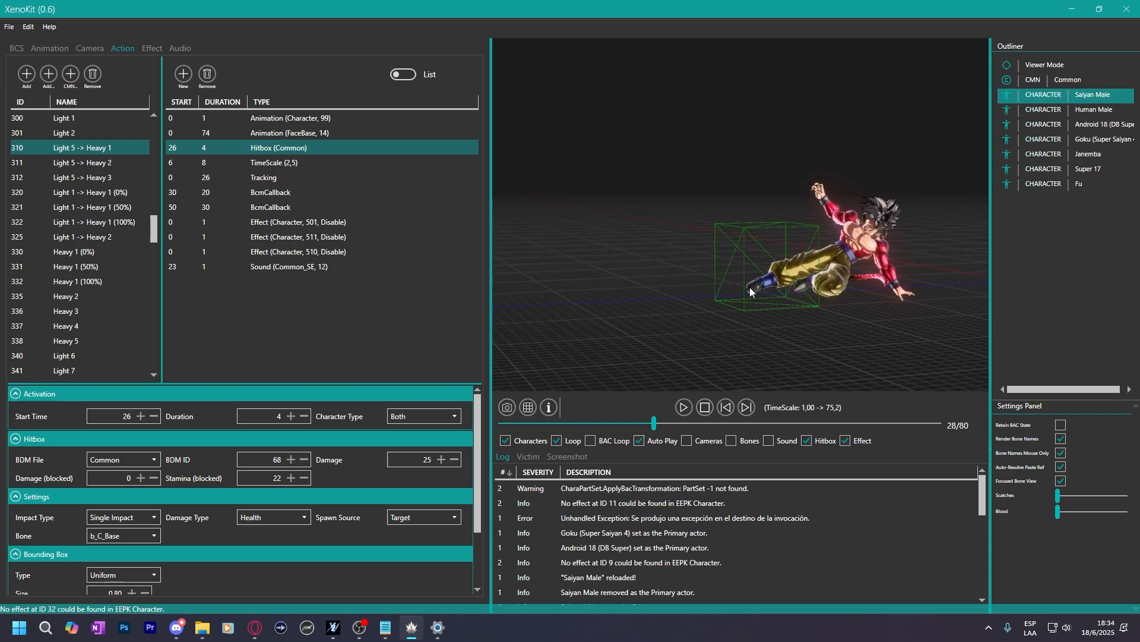
left_click(450, 517)
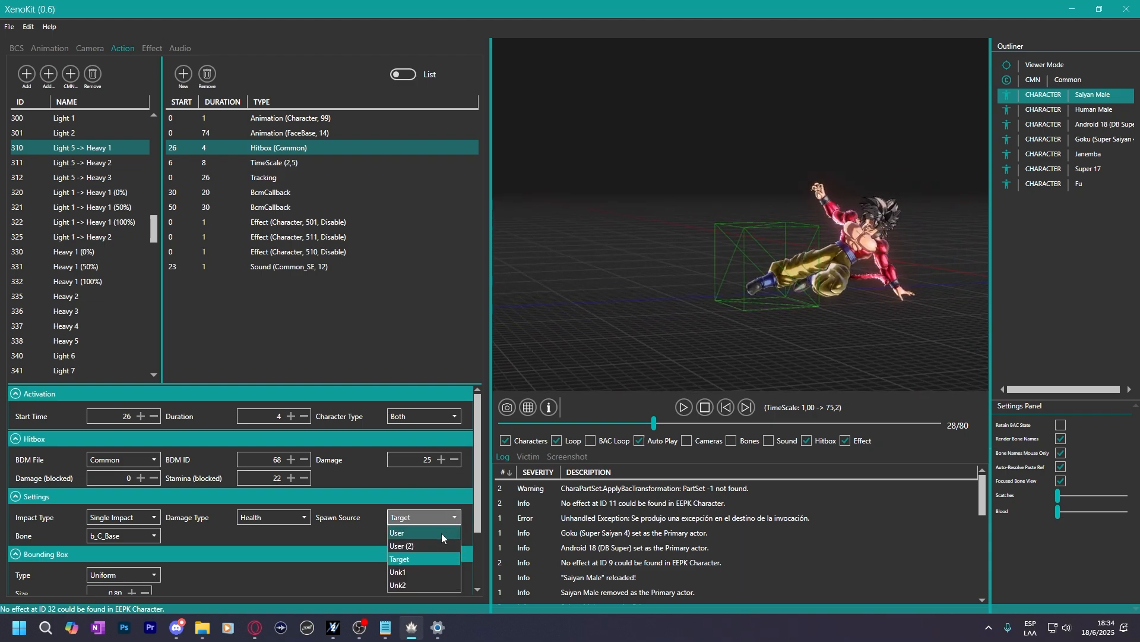
left_click(437, 533)
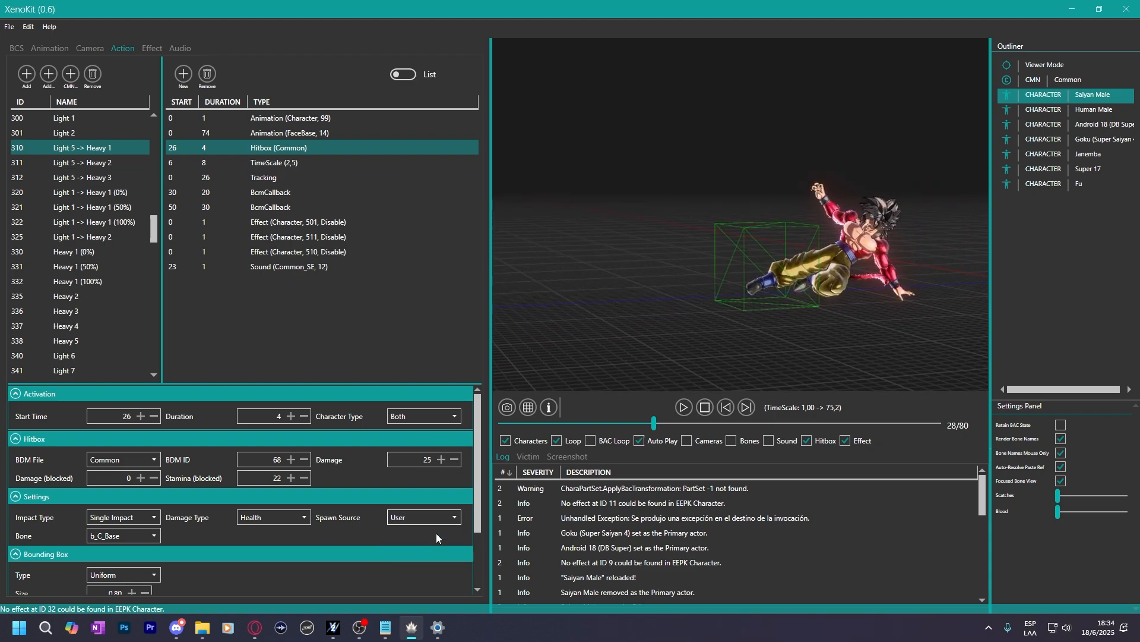
Inspect the hitbox box around Saiyan Male's leg and toggle playback of the Light 5 -> Heavy 1 preview.
right_click_drag(753, 303, 726, 303)
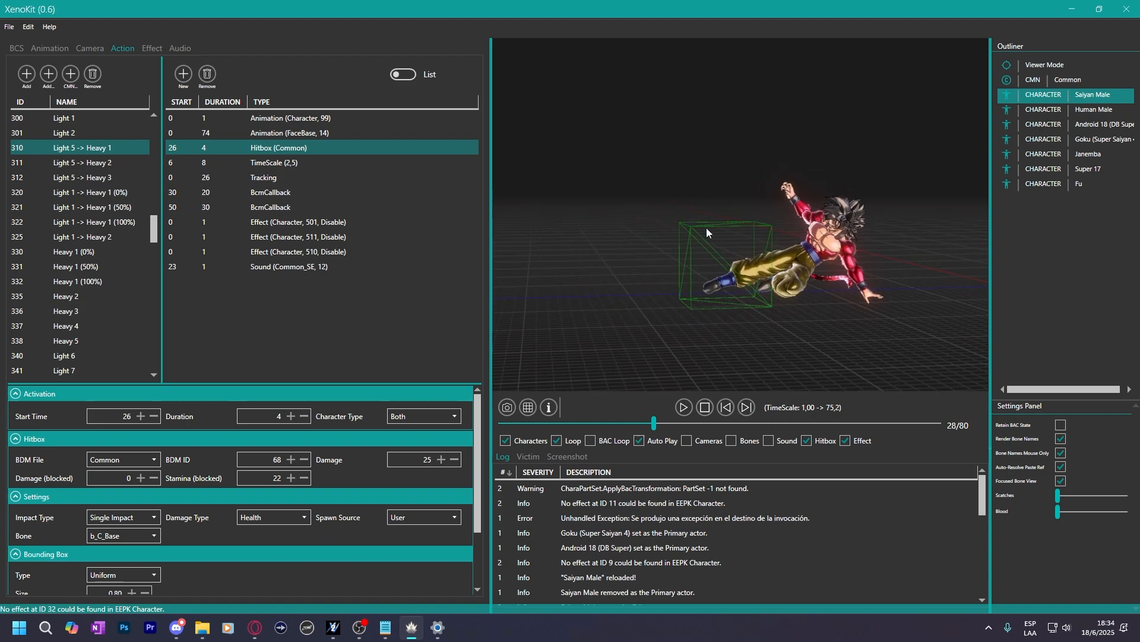
mouse_move(689, 219)
right_mouse_down()
mouse_move(704, 204)
mouse_move(707, 213)
right_mouse_up()
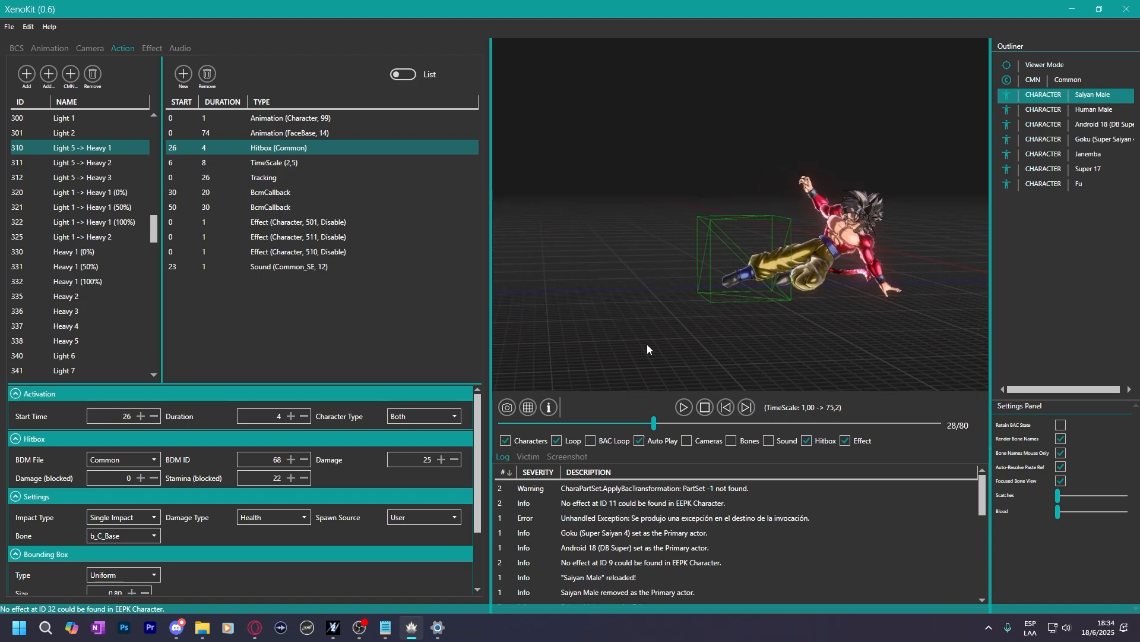
left_click(683, 412)
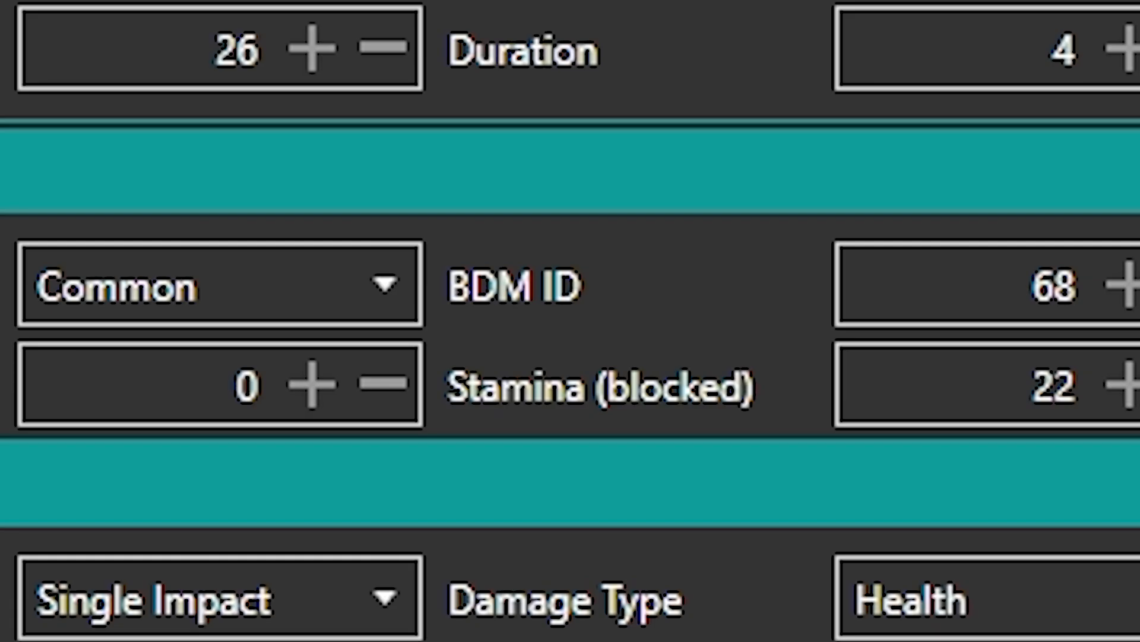
Examine the BDM ID and BDM File options of the Light 5 -> Heavy 1 hitbox and step through its preview frames.
double_click(1058, 285)
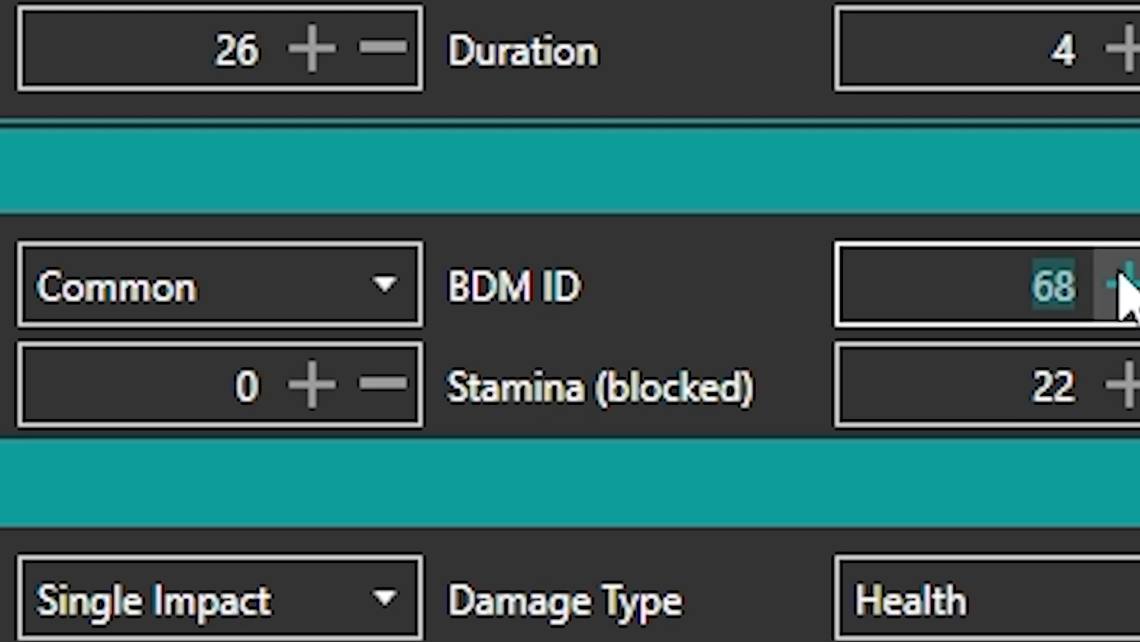
left_click(275, 316)
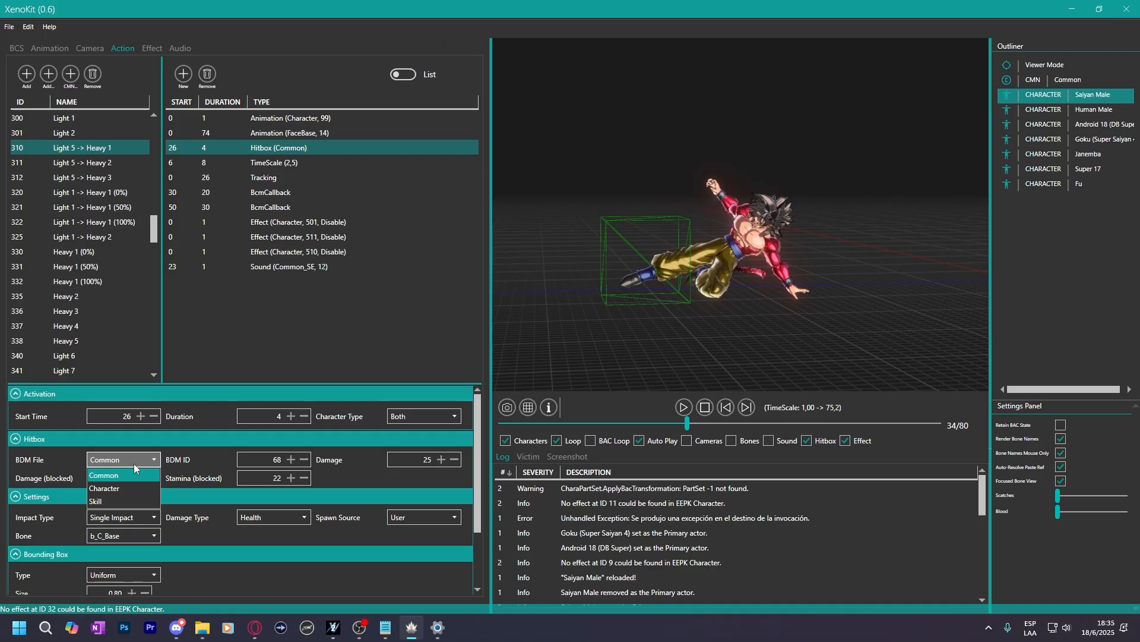
left_click(274, 299)
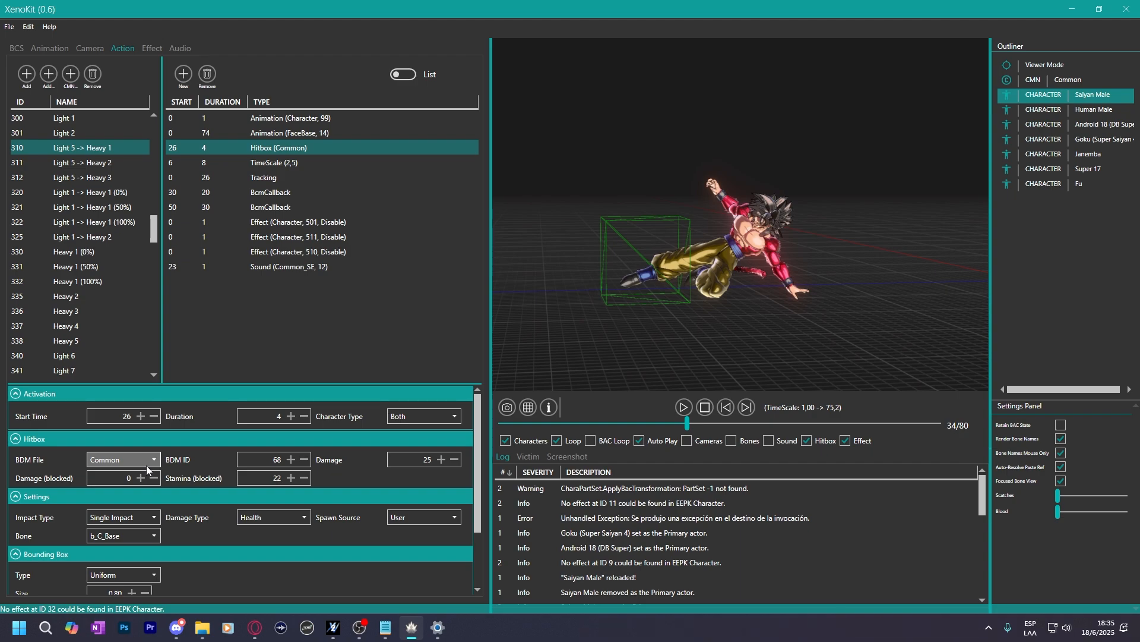
left_click(147, 466)
left_click(134, 462)
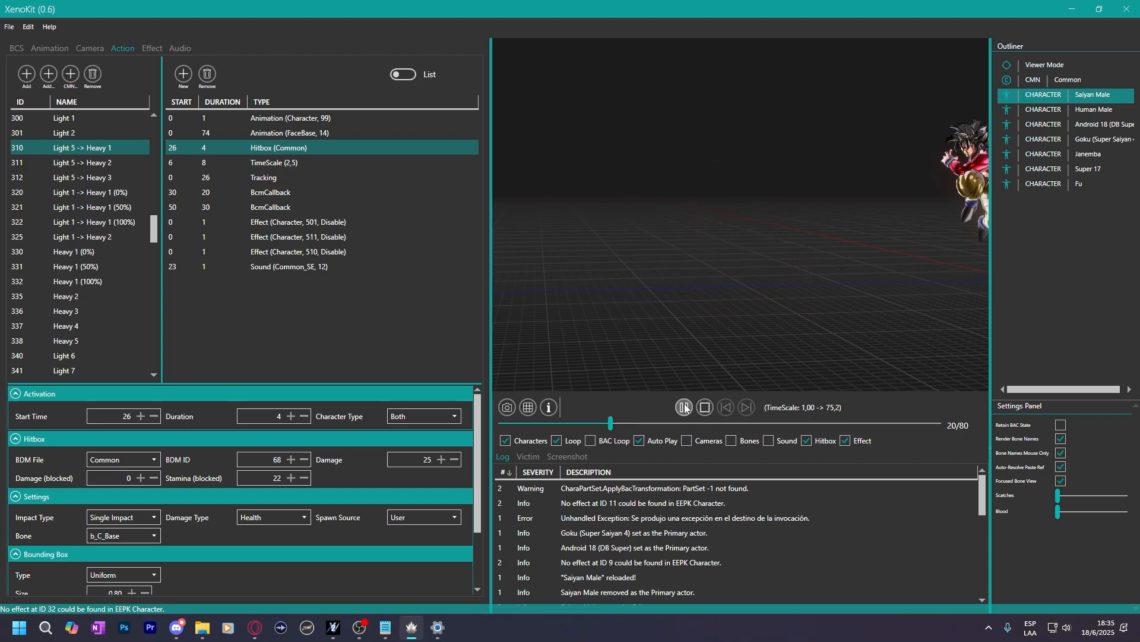
left_click(726, 407)
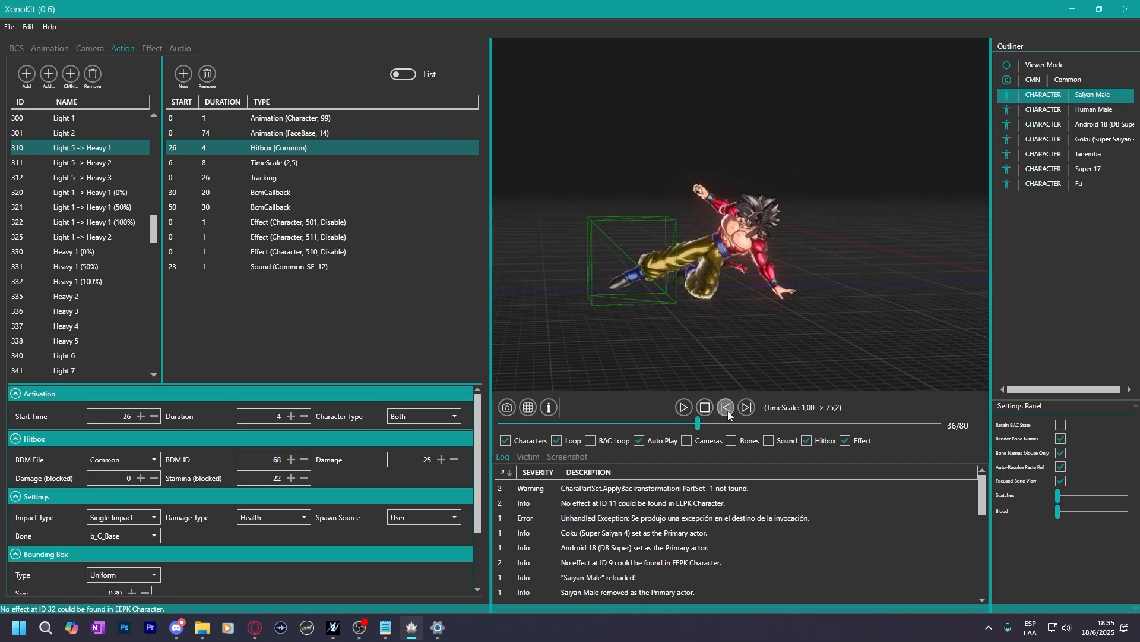
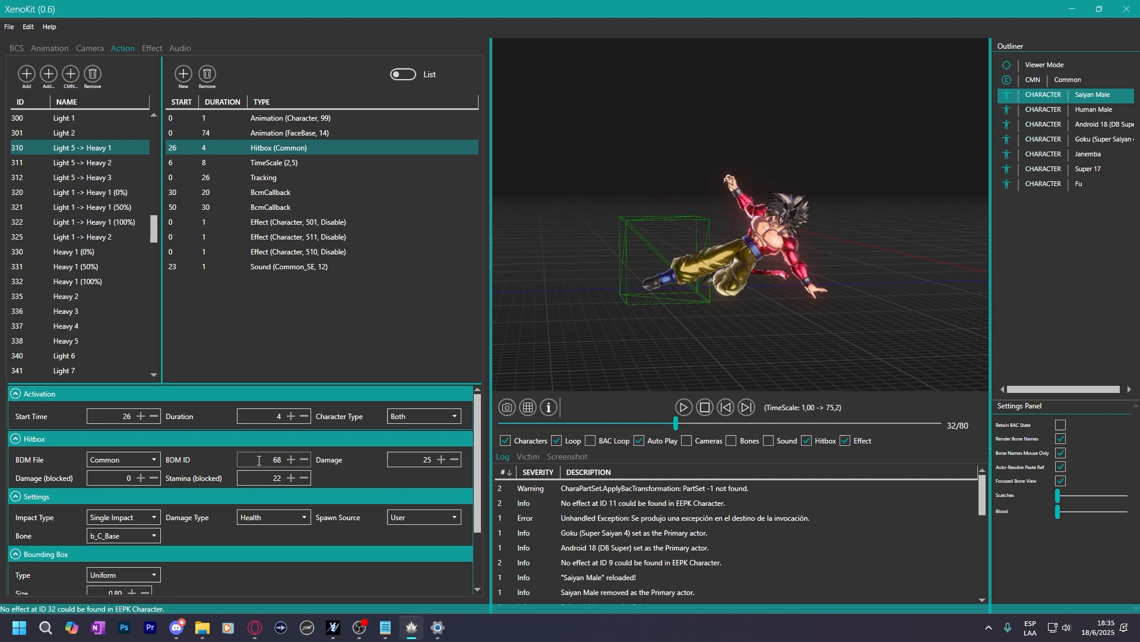
Open Super 17's Heavy 2 action and step the paused preview to a frame where its hitbox is active.
left_click(1063, 163)
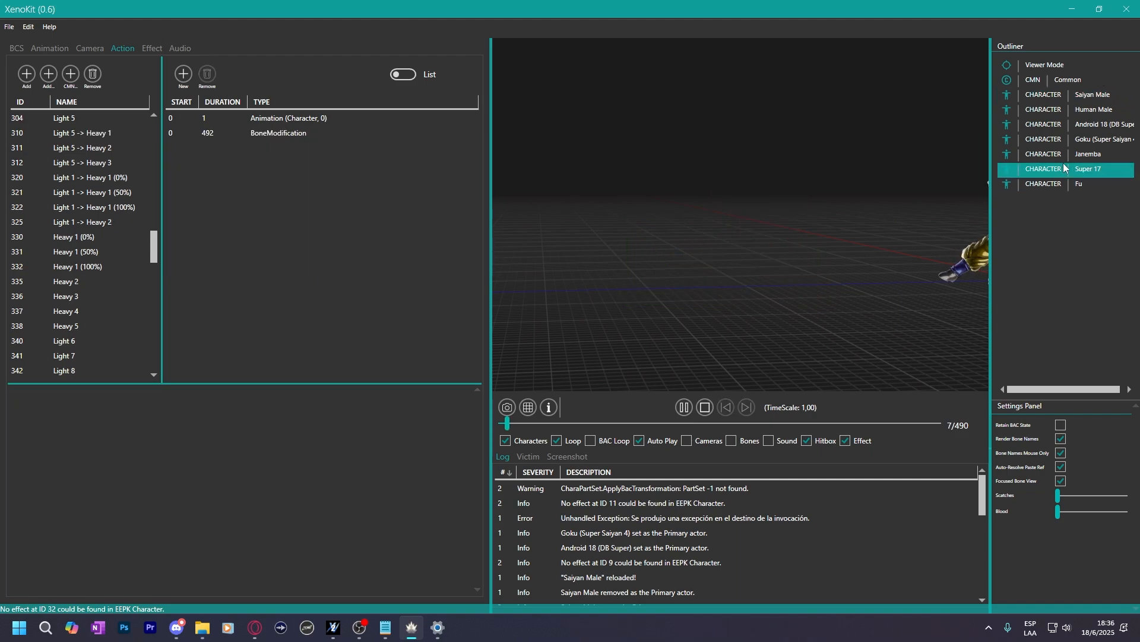
left_click(96, 286)
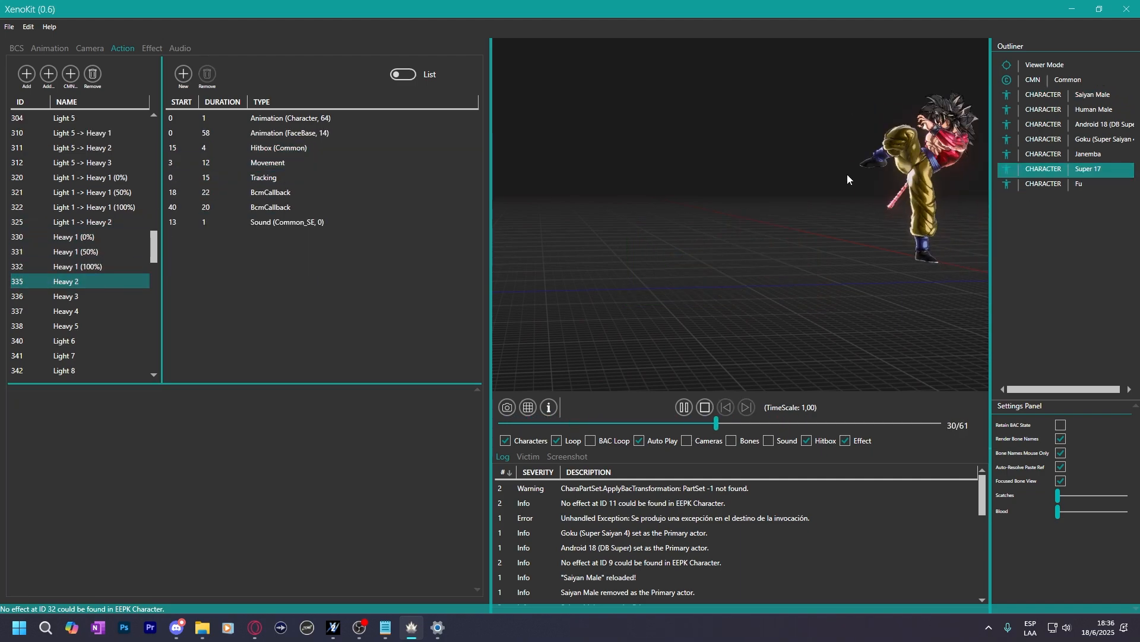
left_click(689, 409)
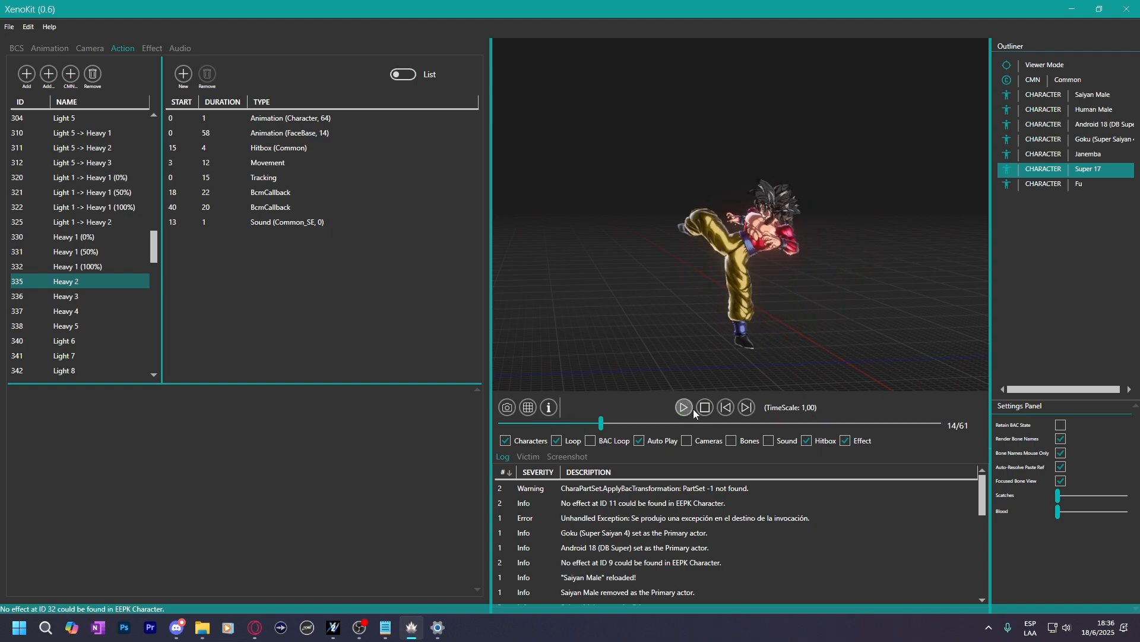
left_click(746, 407)
left_click(747, 407)
left_click(746, 407)
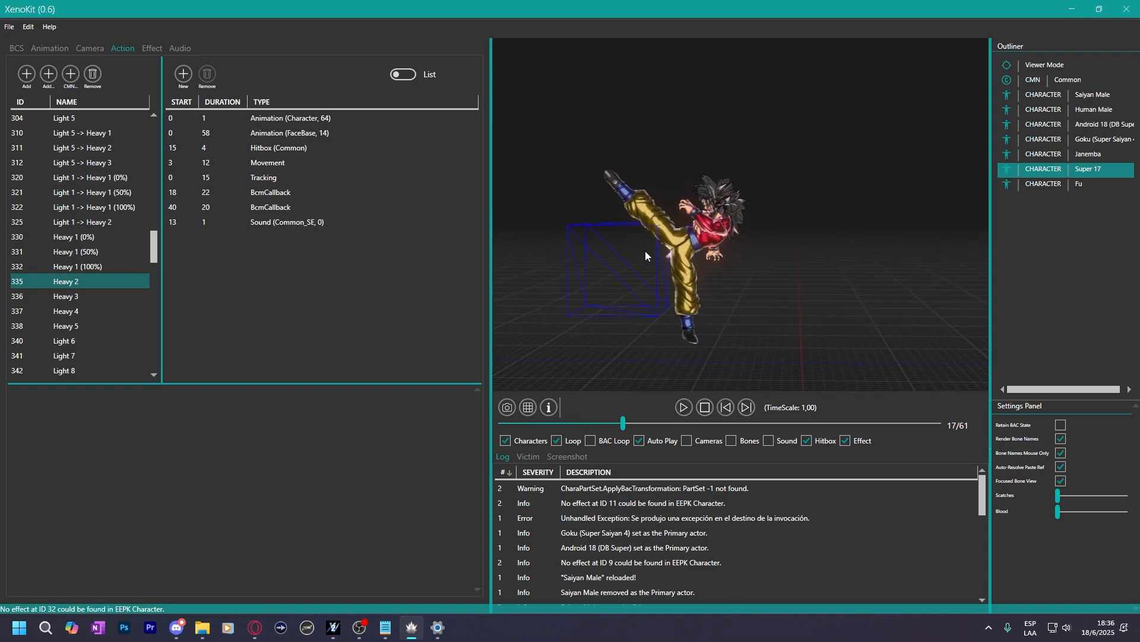
Check the BDM ID and BDM File of Super 17's Heavy 2 hitbox and replay the animation.
left_click(285, 147)
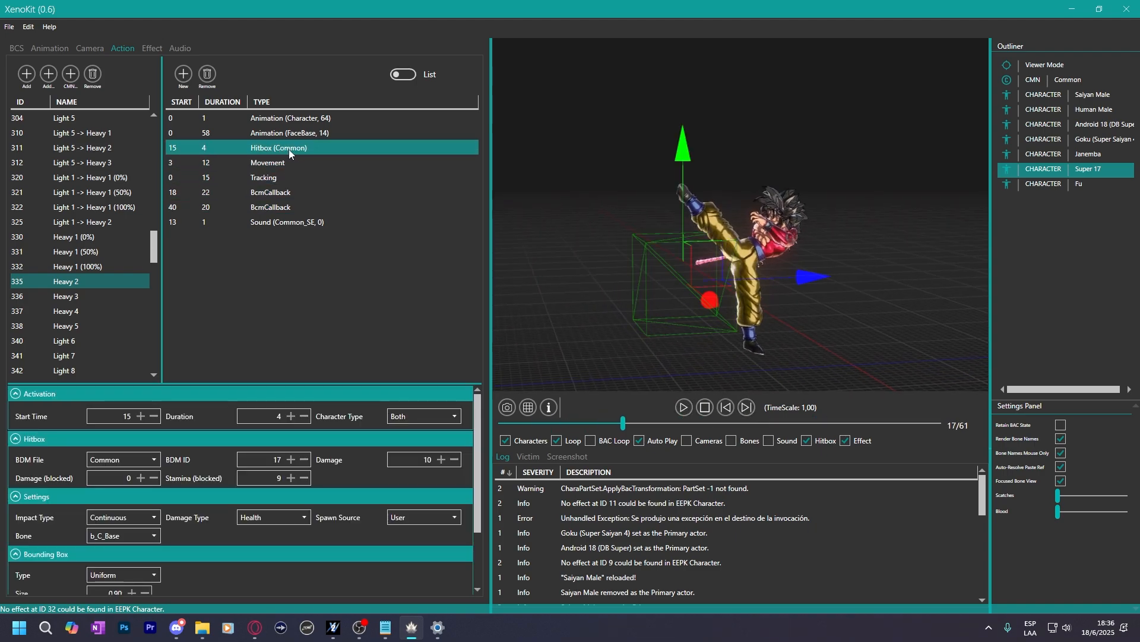
left_click(264, 458)
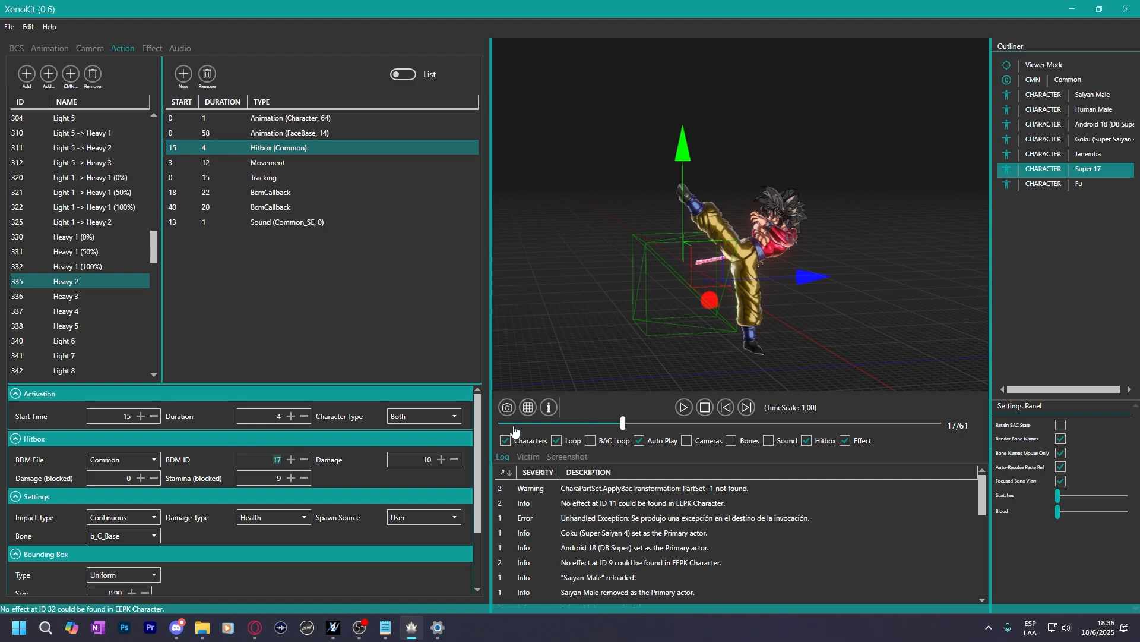
left_click(122, 458)
left_click(134, 461)
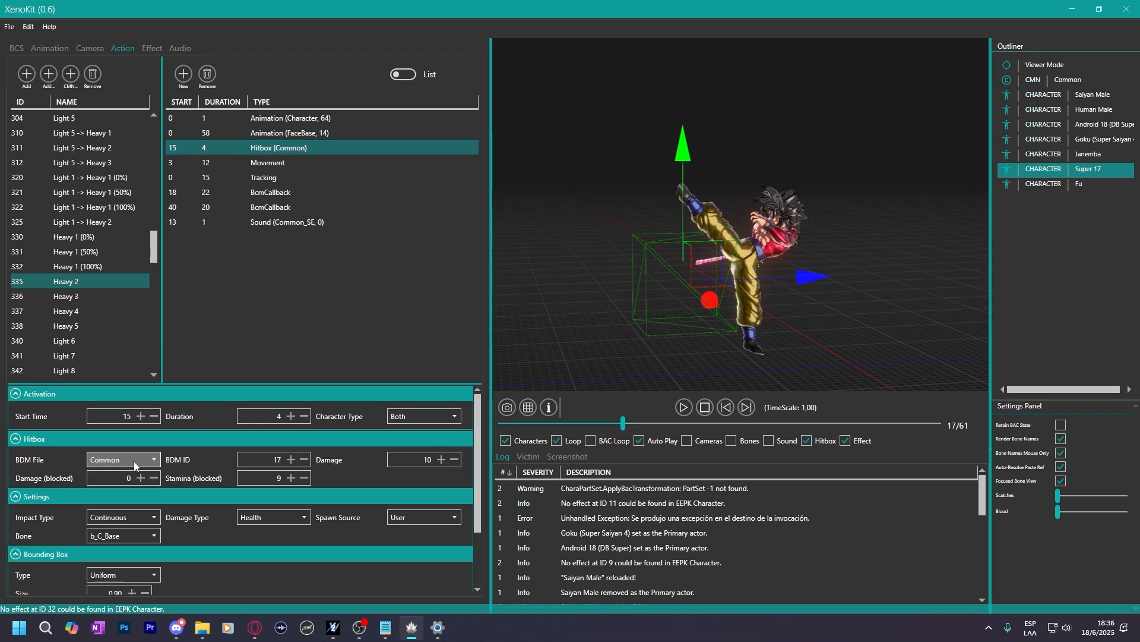
left_click(689, 407)
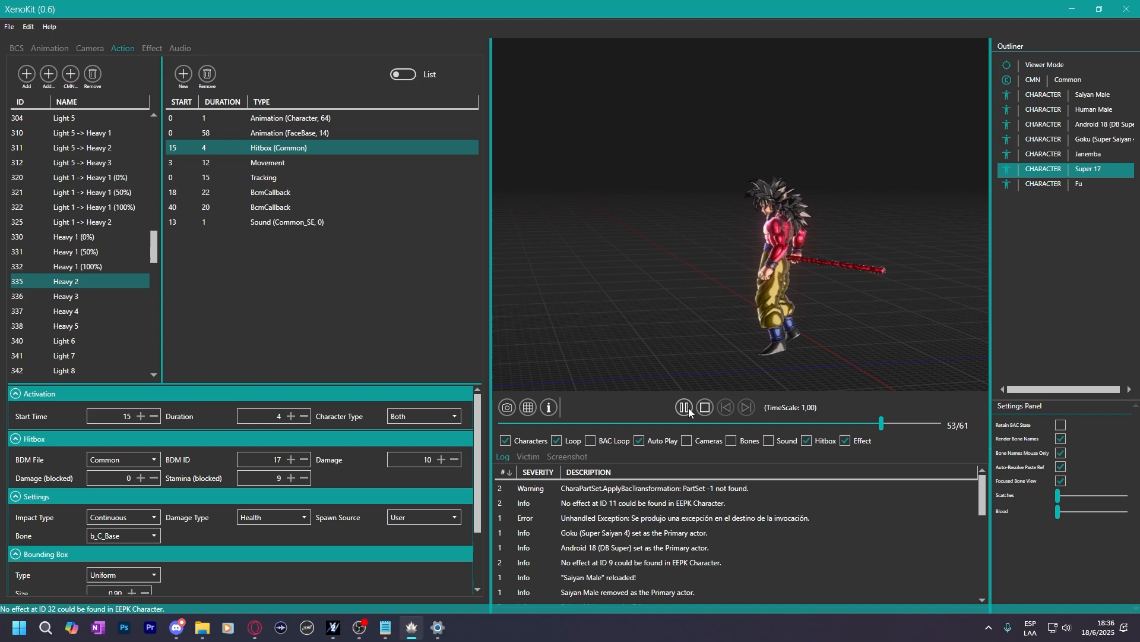
left_click(685, 407)
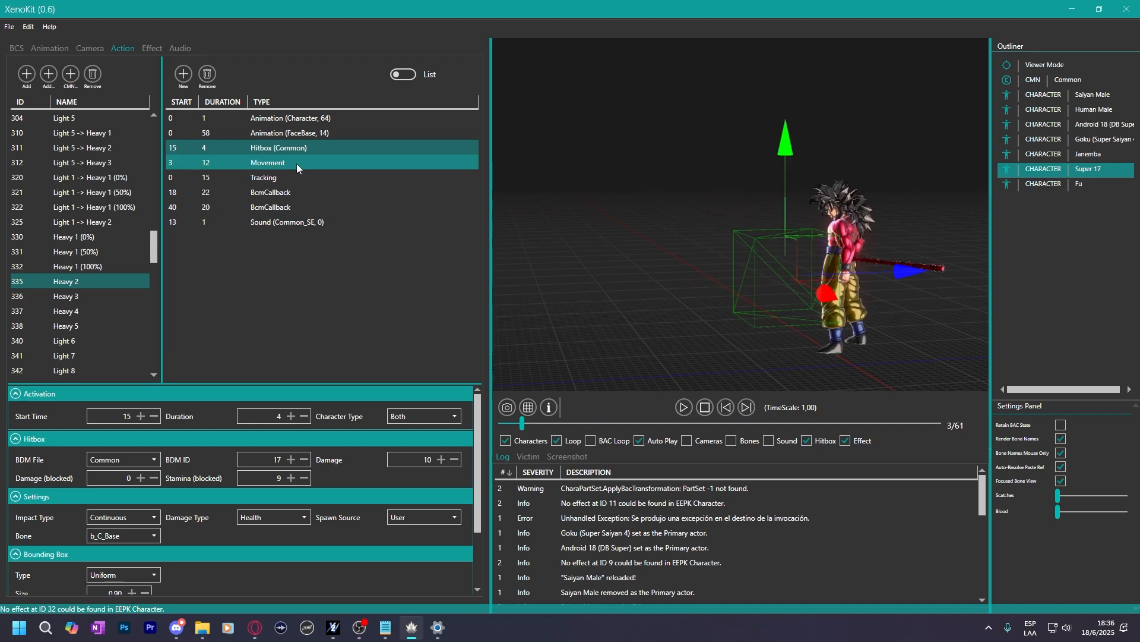
Try BDM ID 17 on the Saiyan Male's Light 5 -> Heavy 1 hitbox, and undo the change.
left_click(1093, 95)
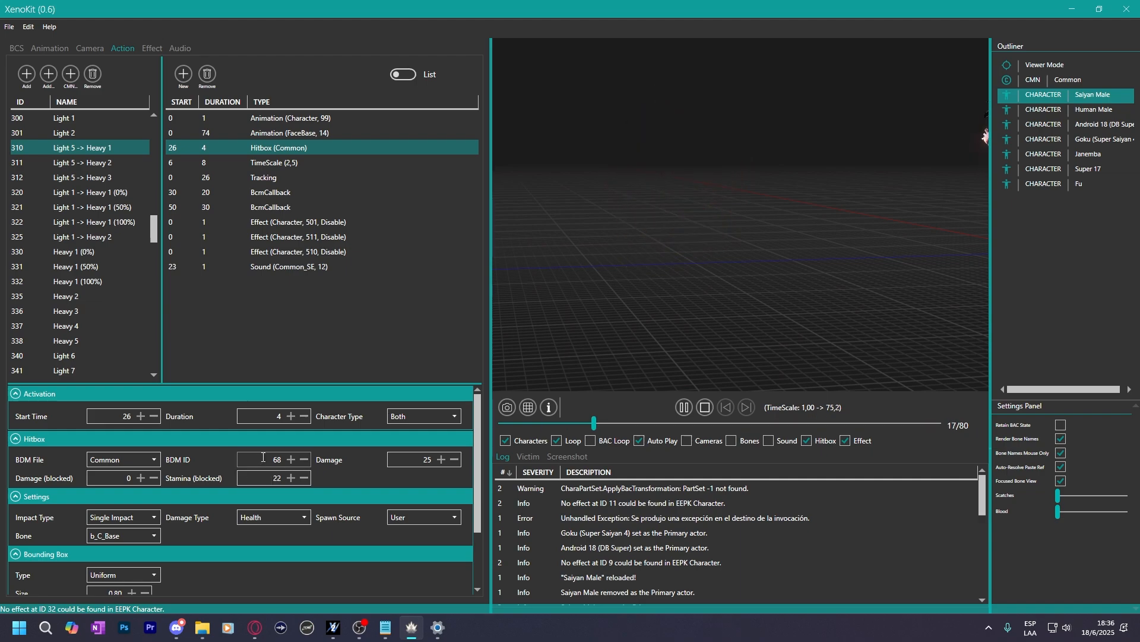
type("17")
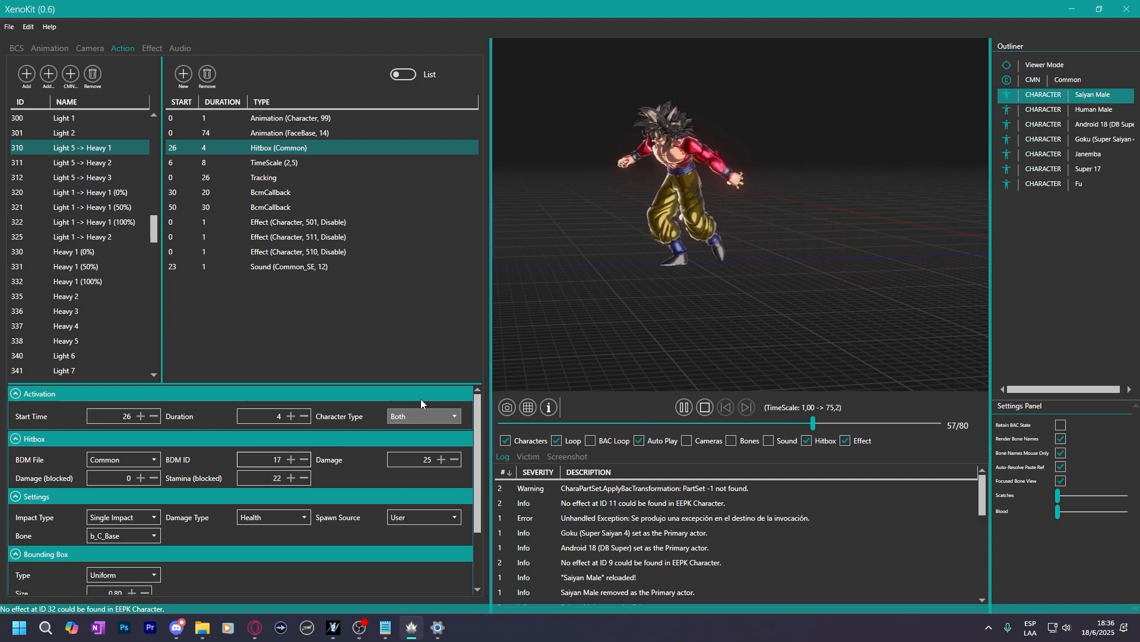
left_click(610, 279)
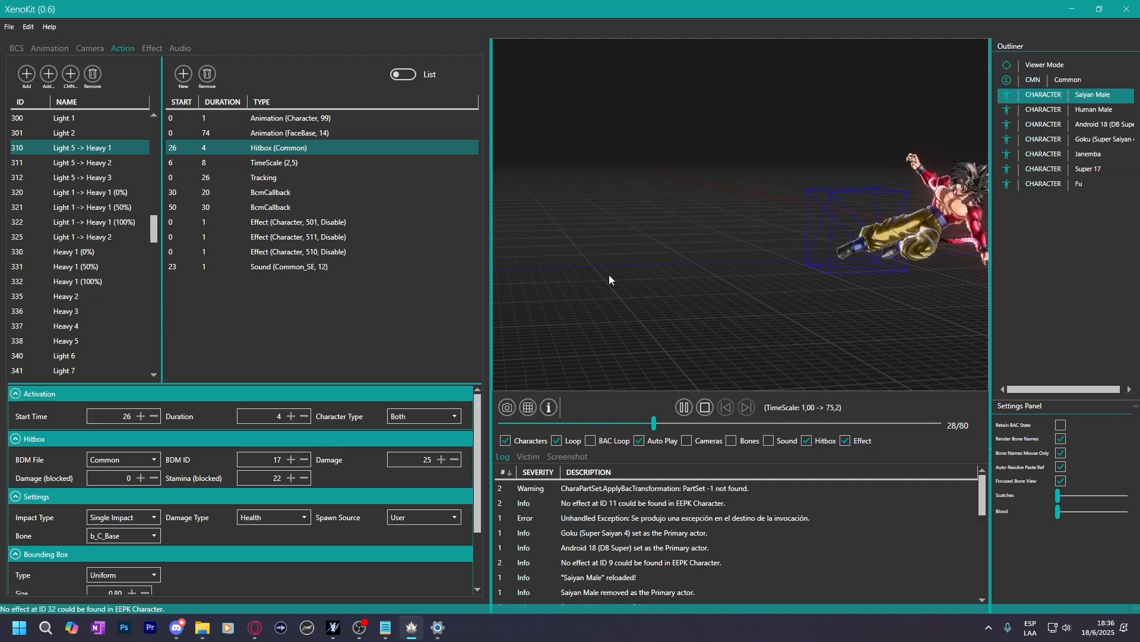
left_click(283, 457)
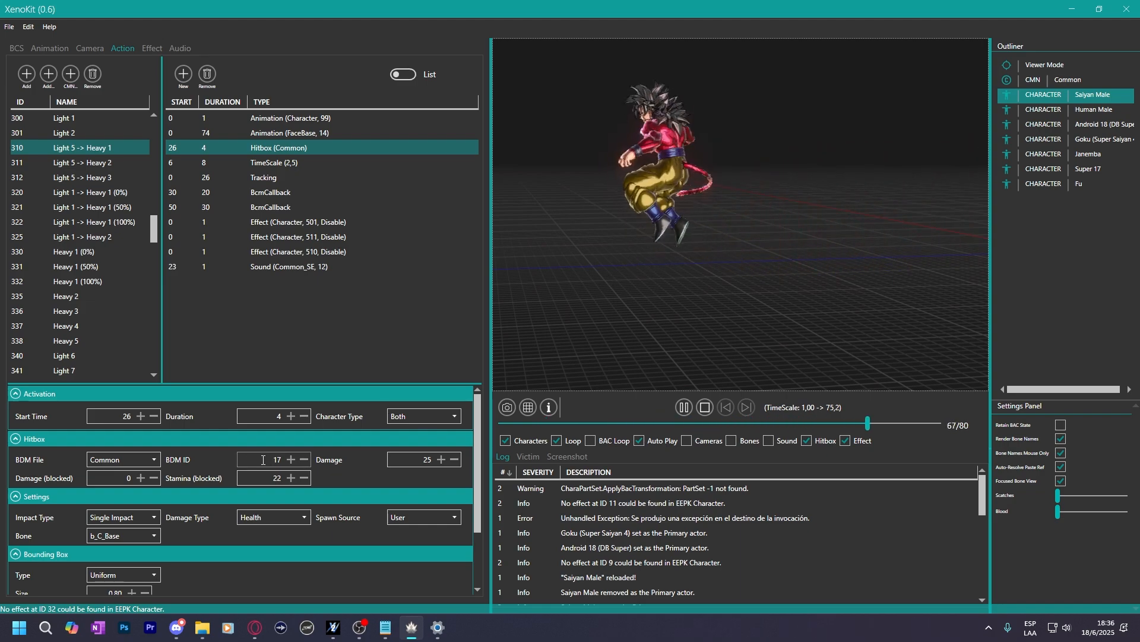
key("ctrl+z")
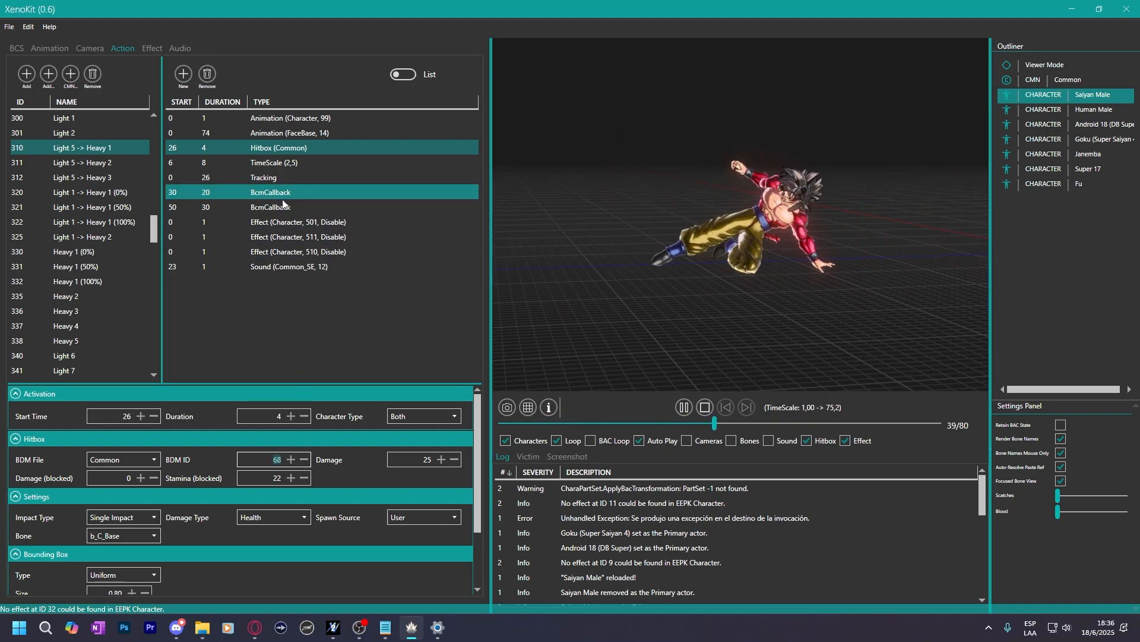
Inspect the BDM ID of the hitbox in the Saiyan Male's Light 5 -> Heavy 2 action.
left_click(94, 161)
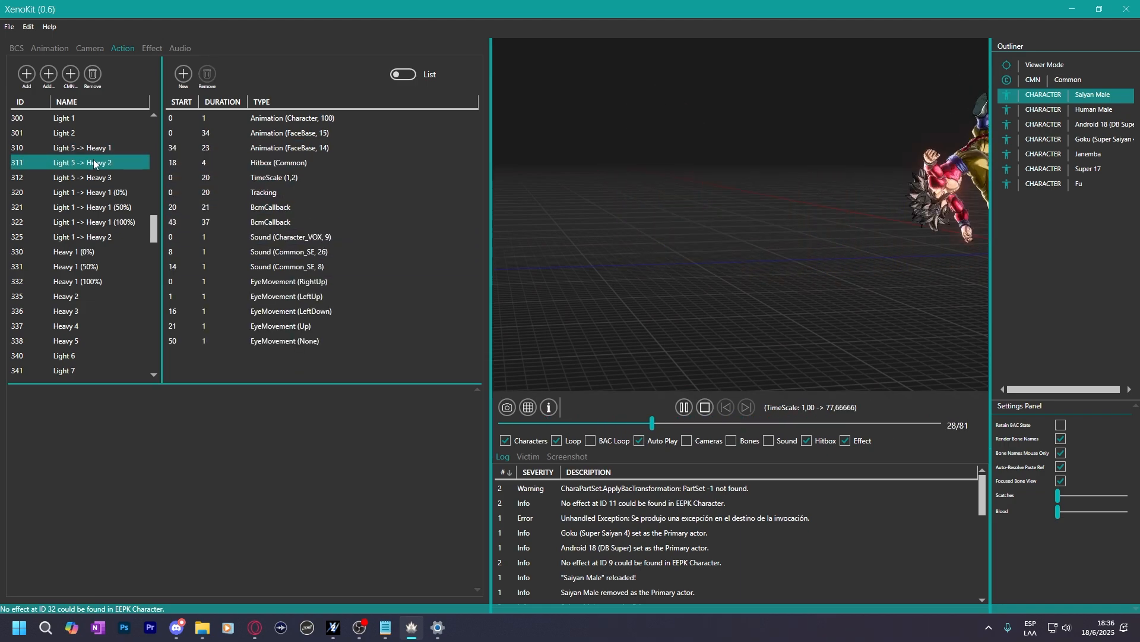
left_click(261, 162)
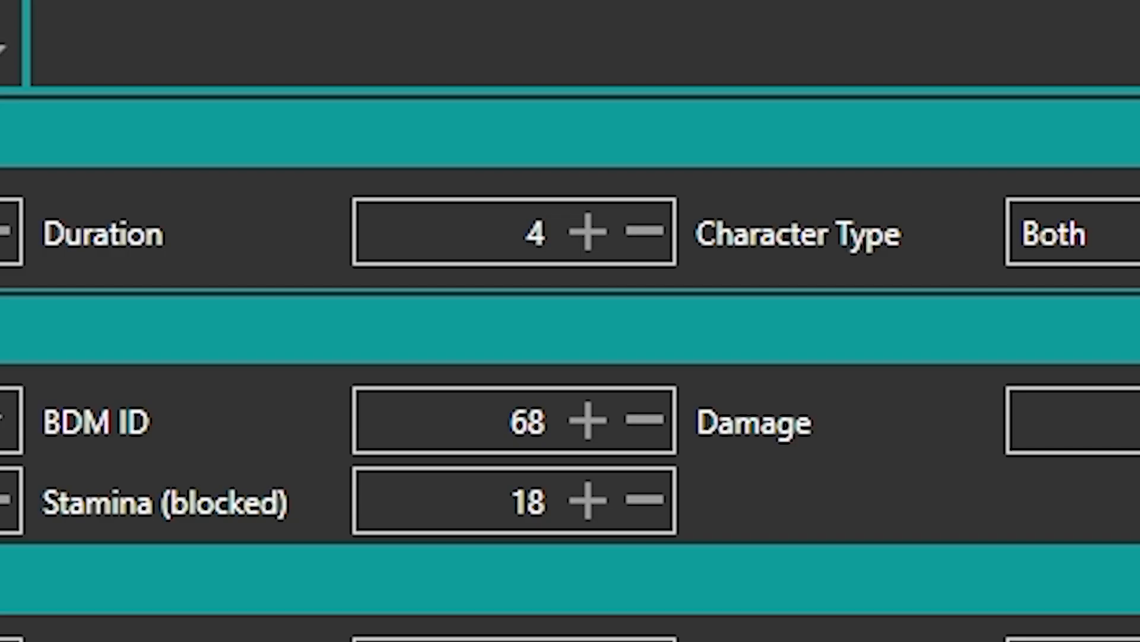
double_click(499, 420)
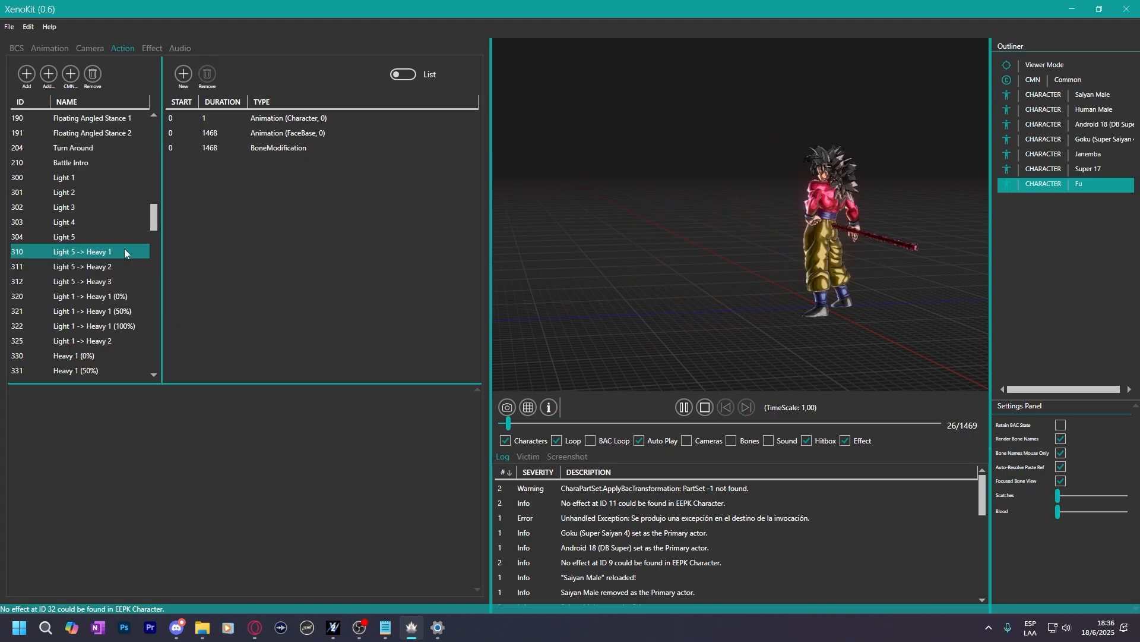
Inspect the BDM ID and the available BDM File options of the hitbox in Fu's Light 2 action.
scroll(113, 244, "up", 1)
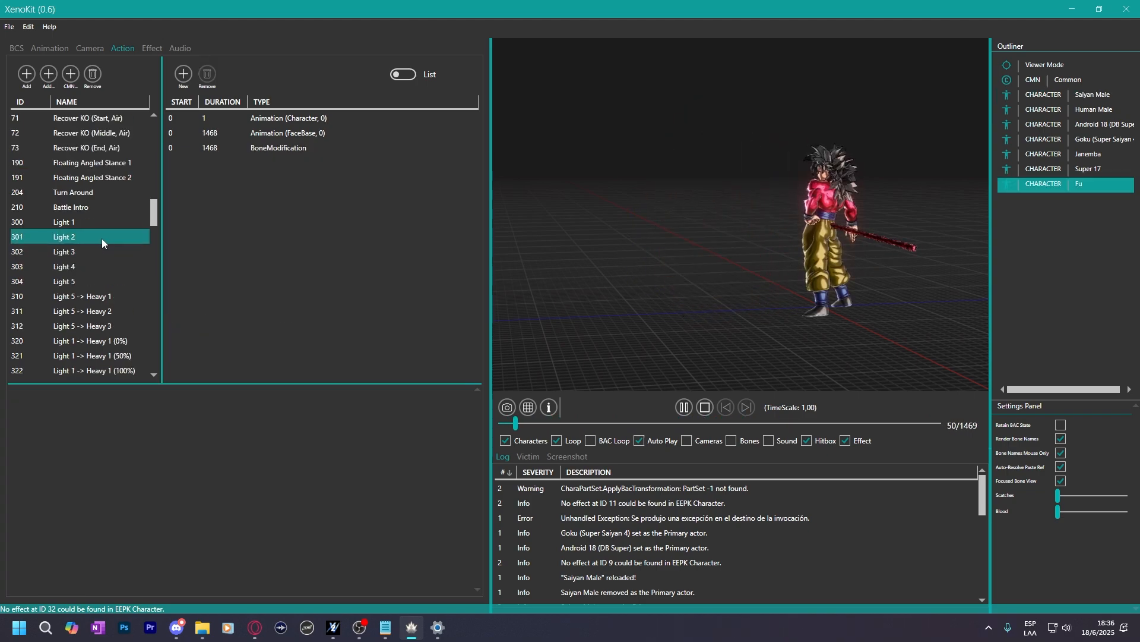
left_click(101, 238)
left_click(270, 149)
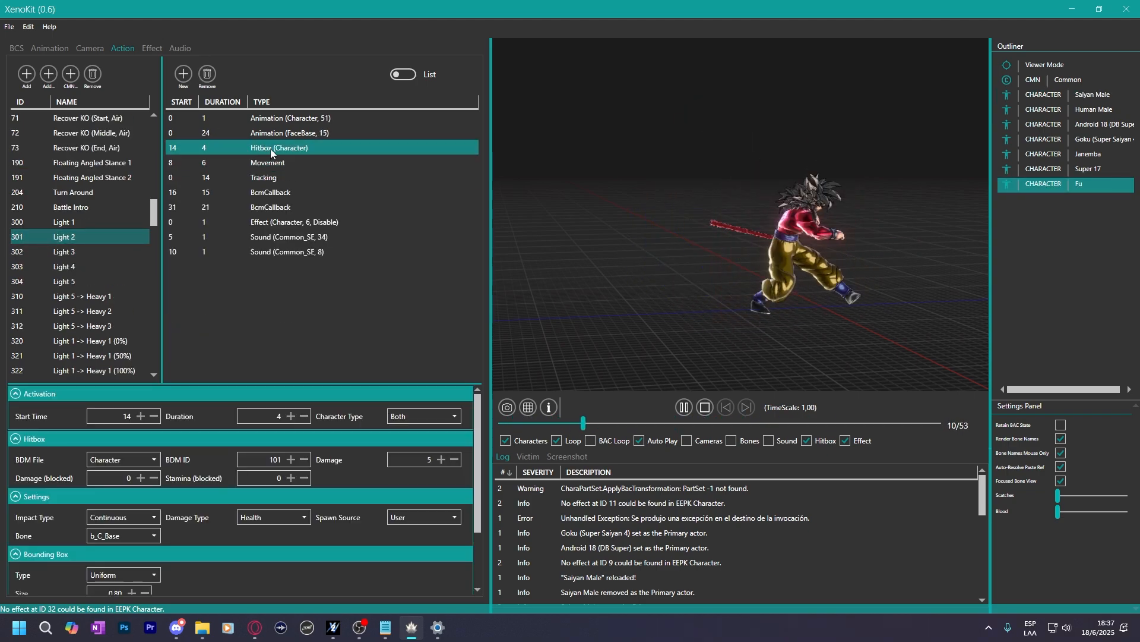
left_click(259, 455)
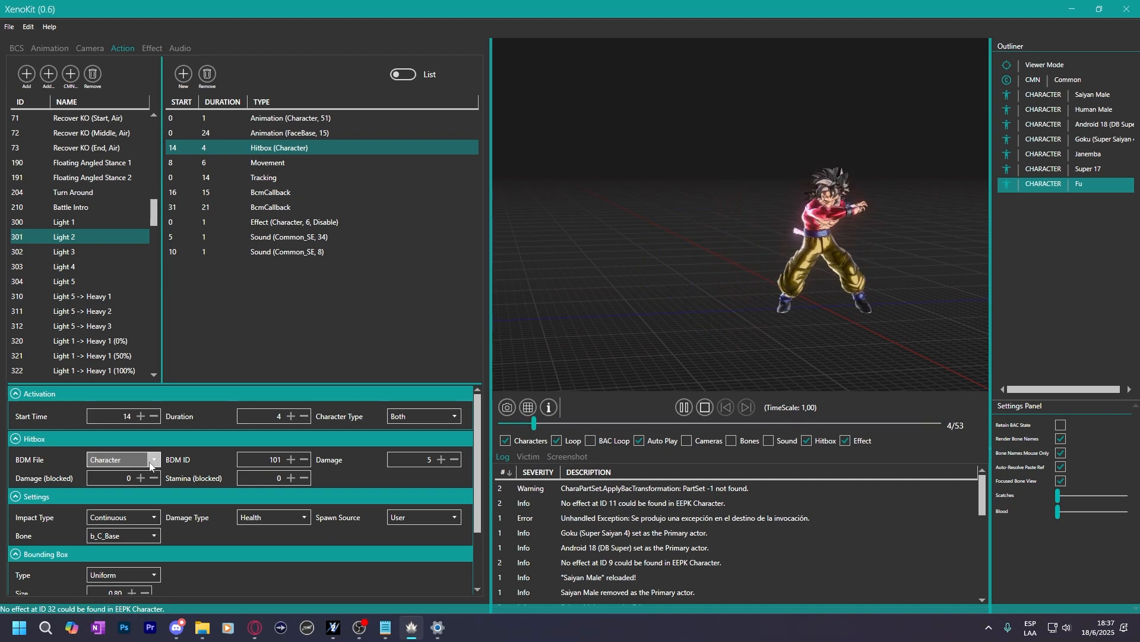
left_click(150, 462)
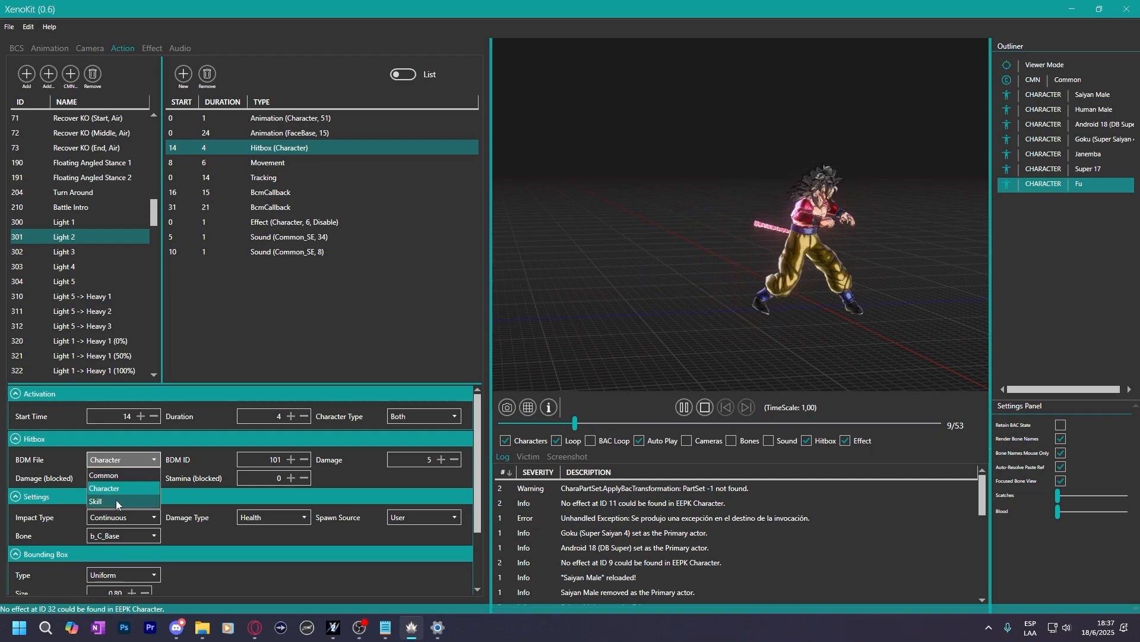
left_click(107, 463)
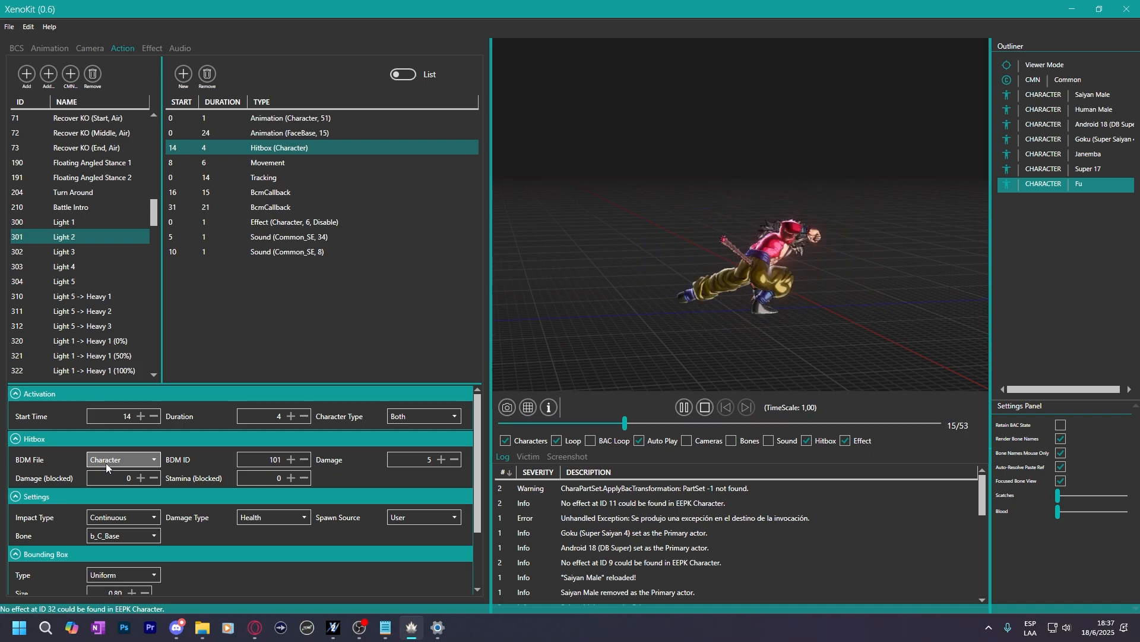
left_click(106, 462)
left_click(106, 462)
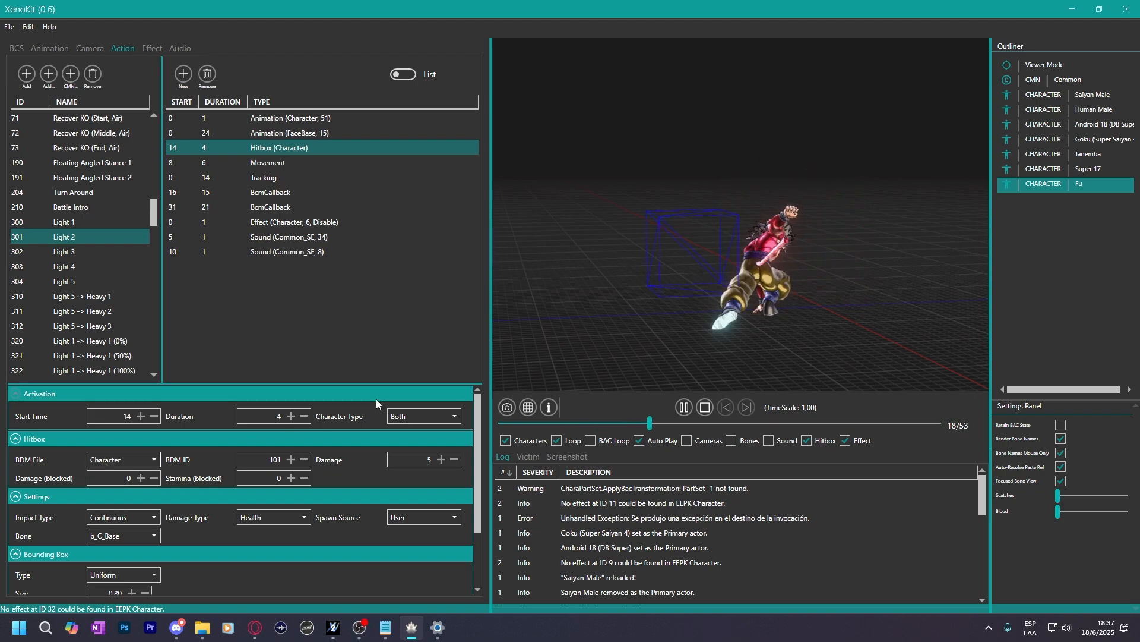
Preview the active hitbox in Fu's Light 3 action and copy its Hitbox (Character) entry.
left_click(101, 251)
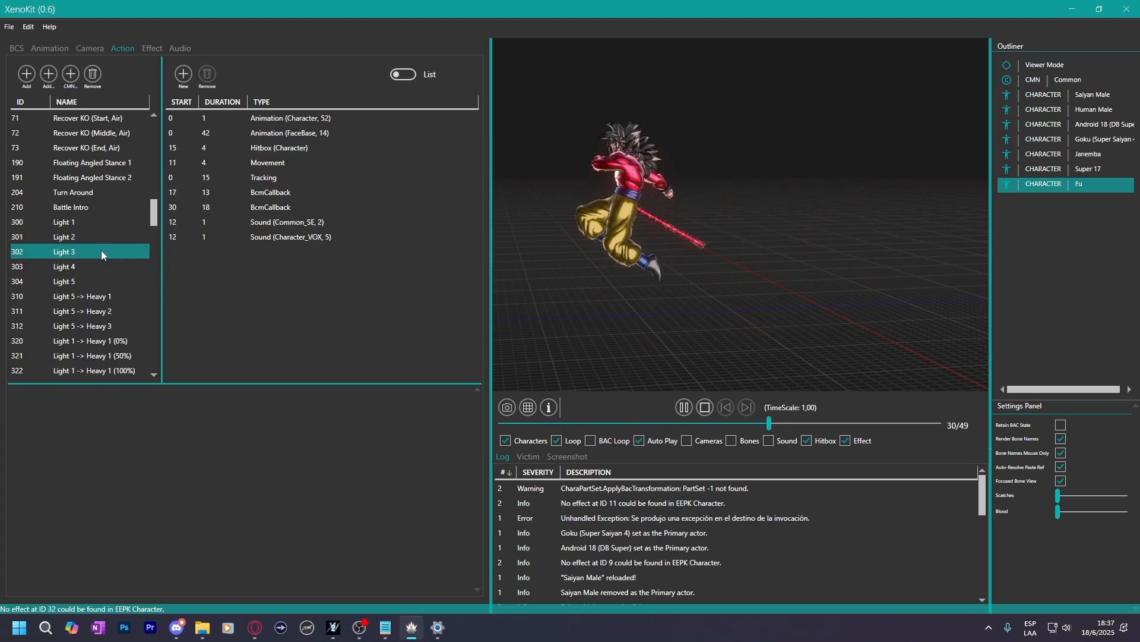
left_click(282, 148)
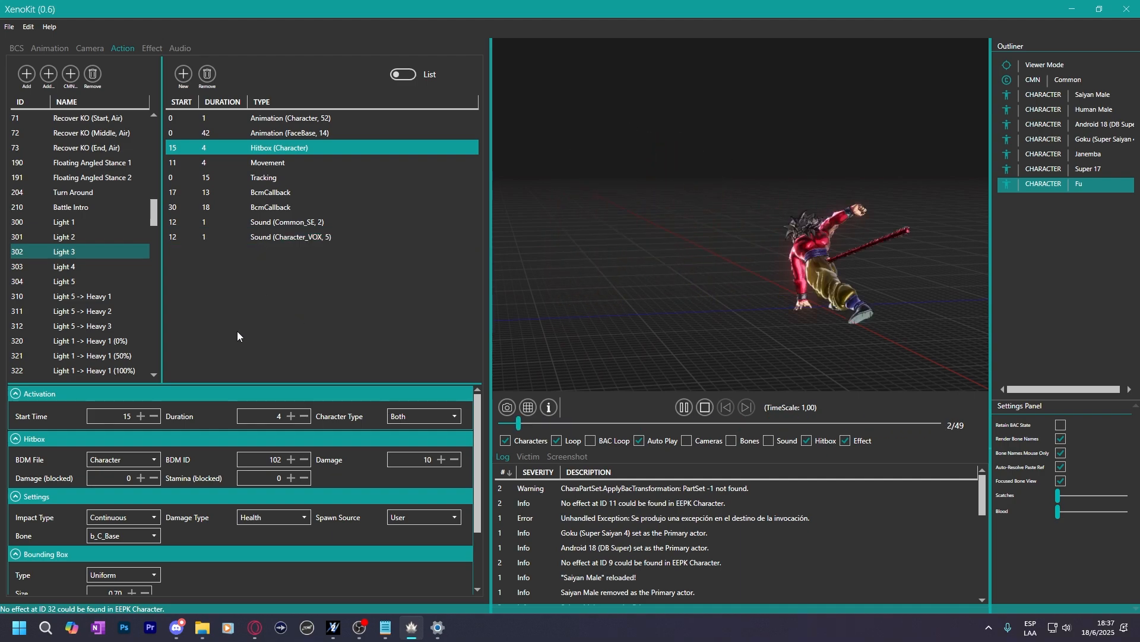
left_click(684, 409)
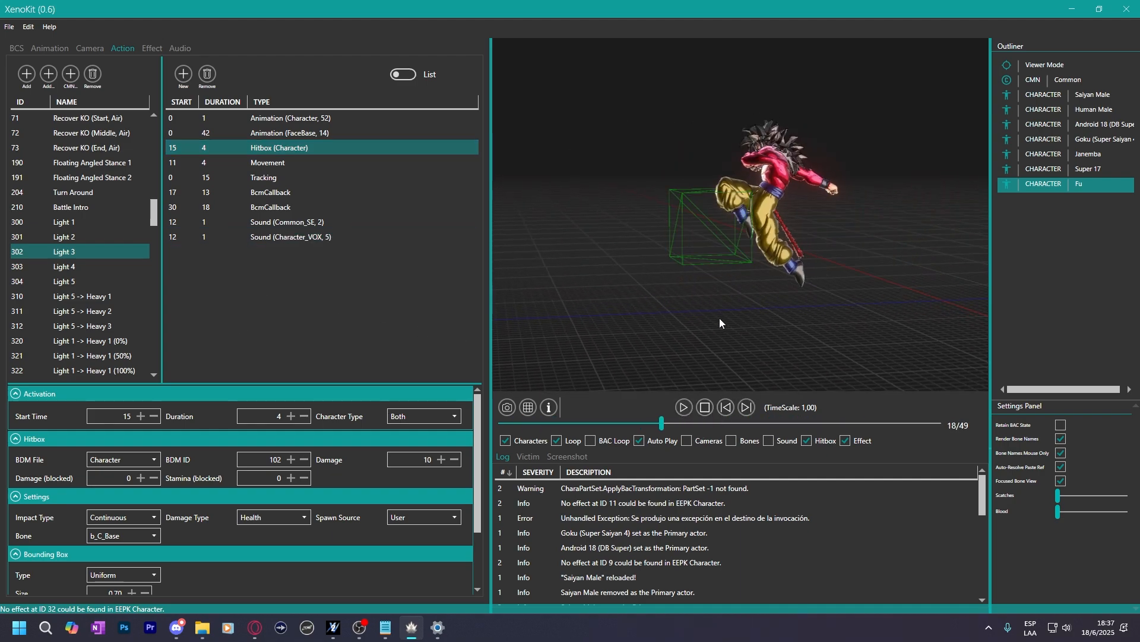
middle_click_drag(720, 322, 763, 313)
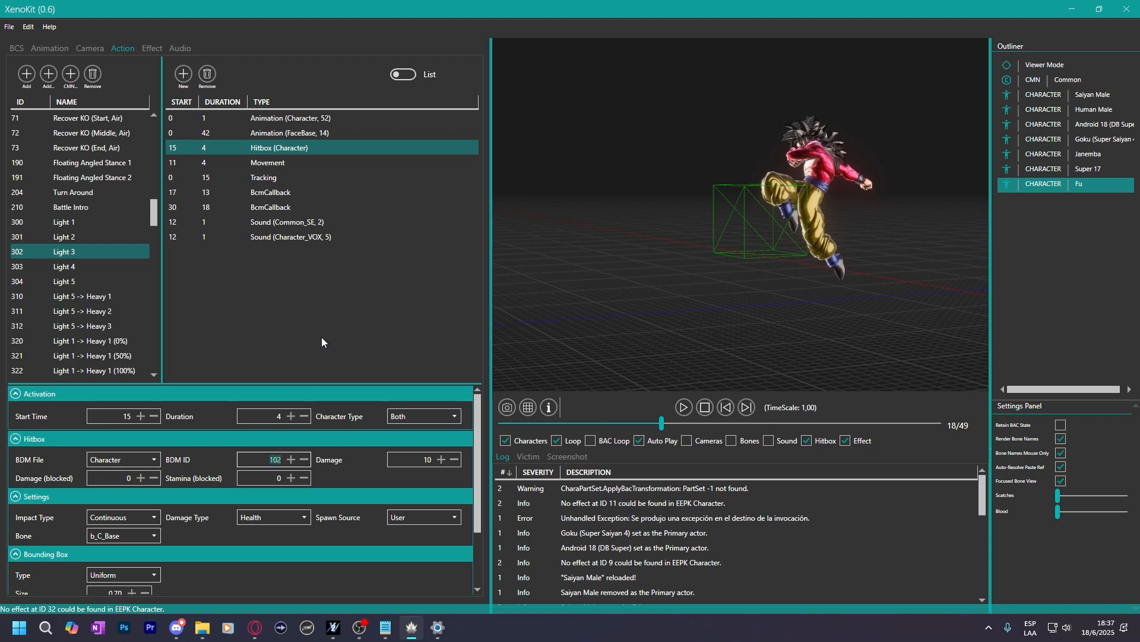
right_click(264, 148)
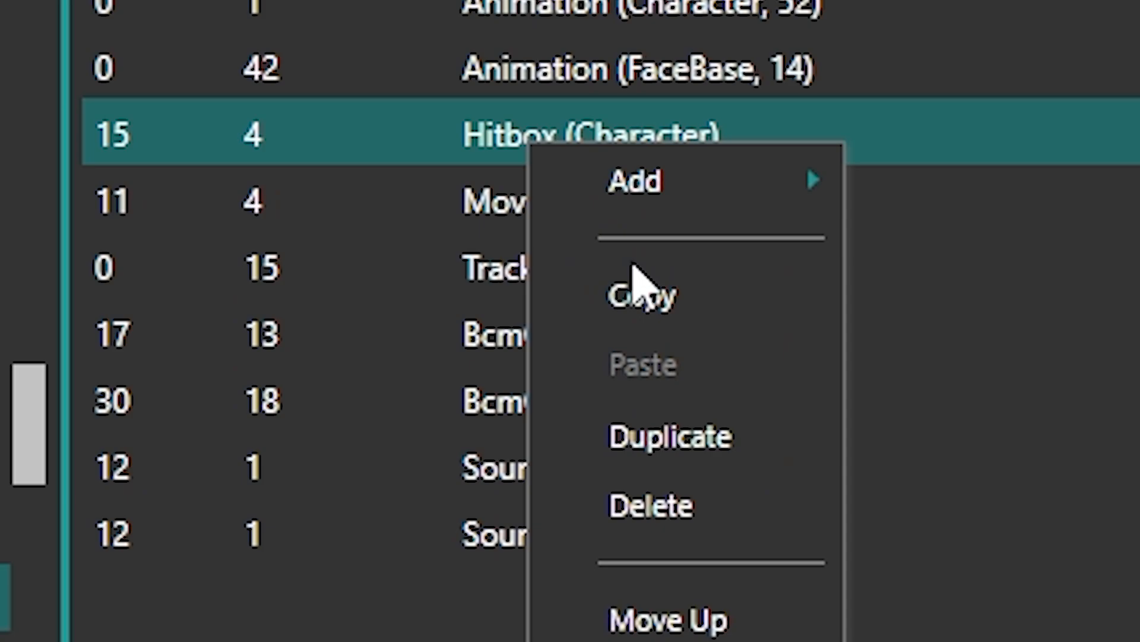
left_click(642, 303)
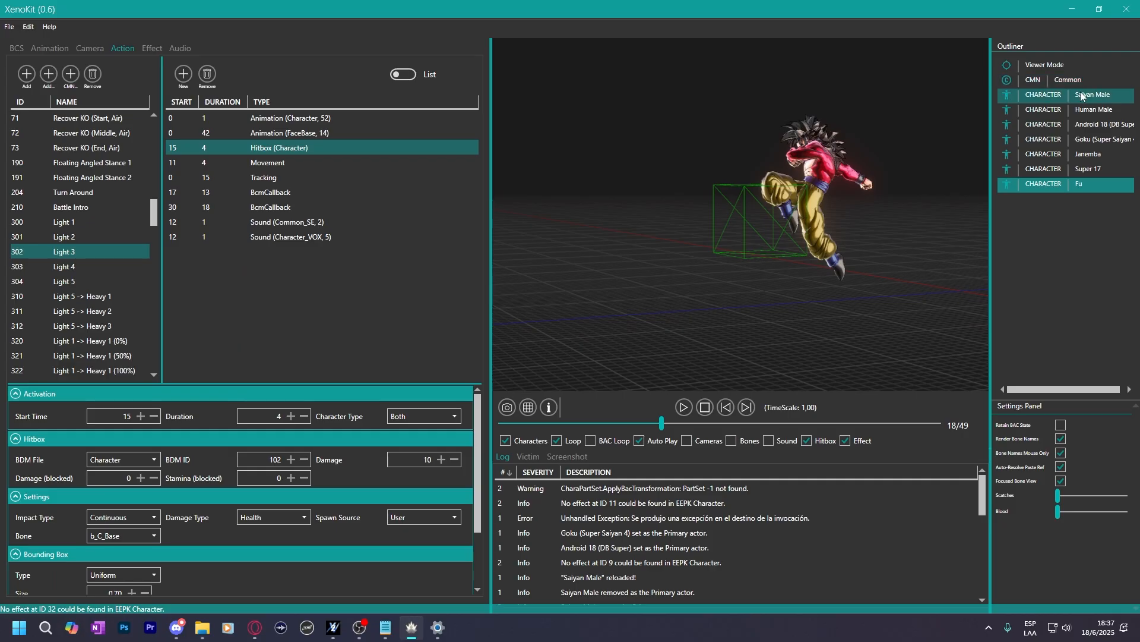
Paste the copied Fu hitbox into the Saiyan Male's Light 5 -> Heavy 2 action and select the pasted Hitbox (Character) entry.
left_click(1081, 97)
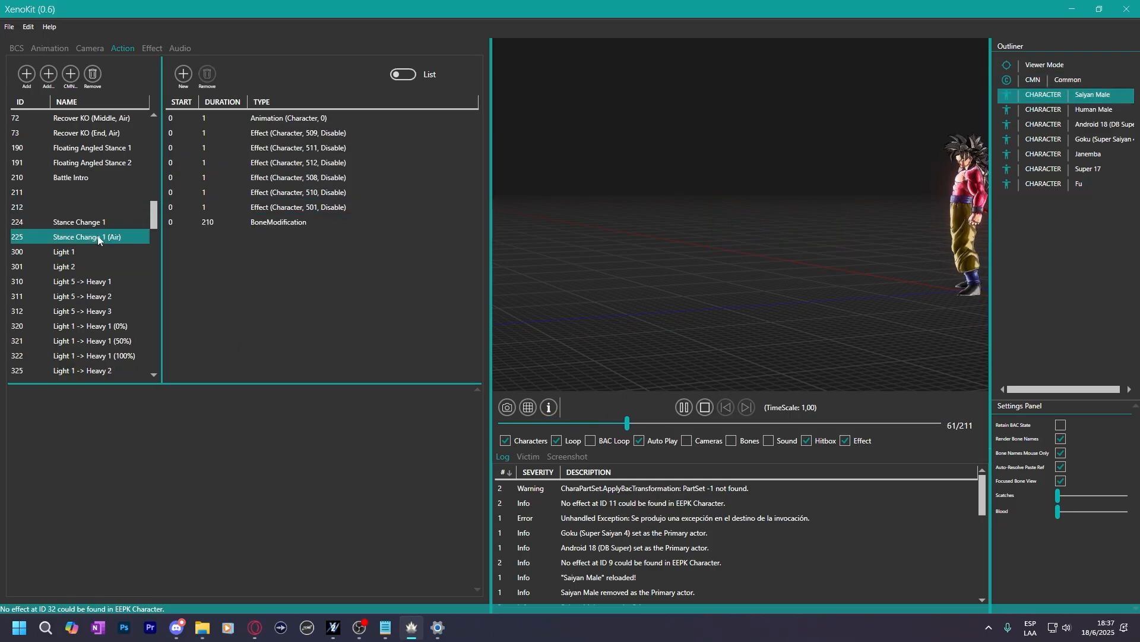
scroll(97, 214, "down", 2)
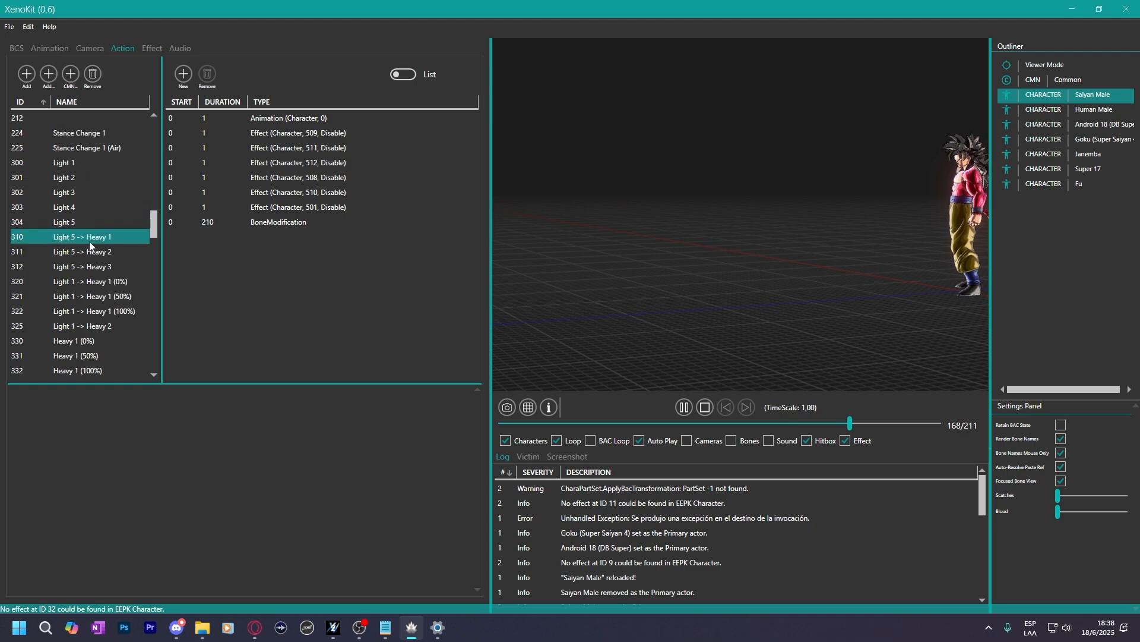
left_click(95, 252)
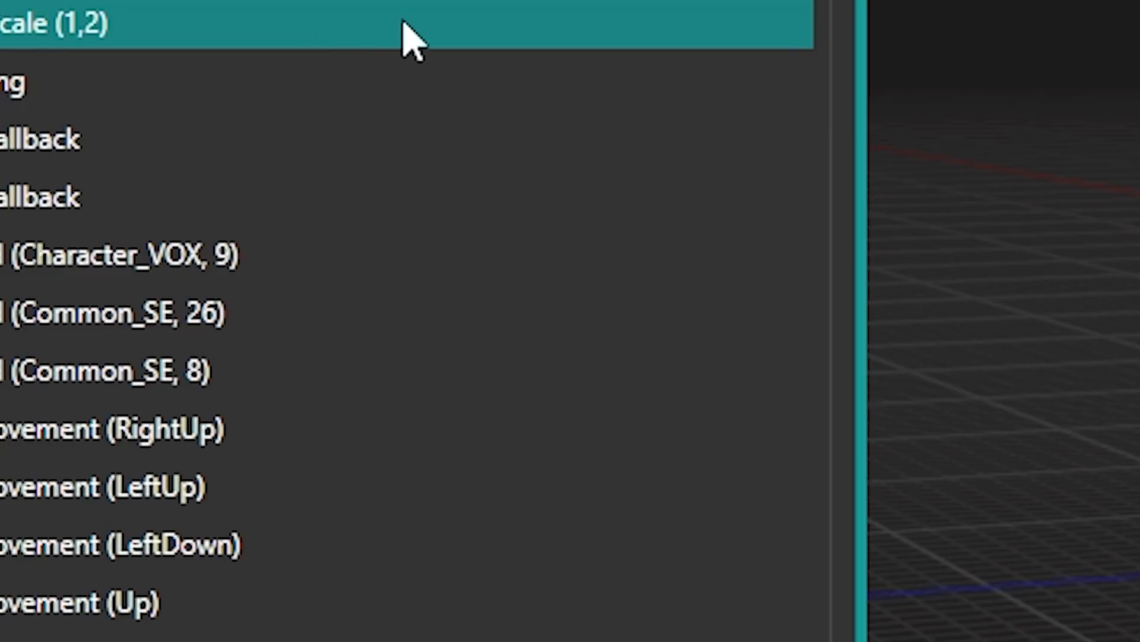
right_click(373, 176)
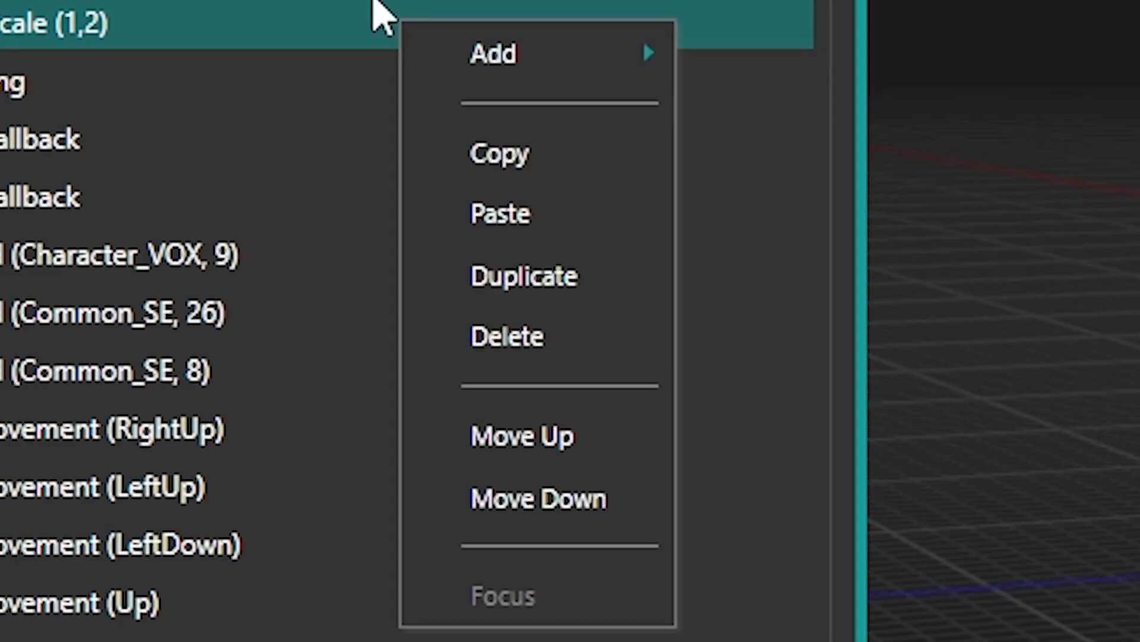
left_click(538, 222)
left_click(315, 173)
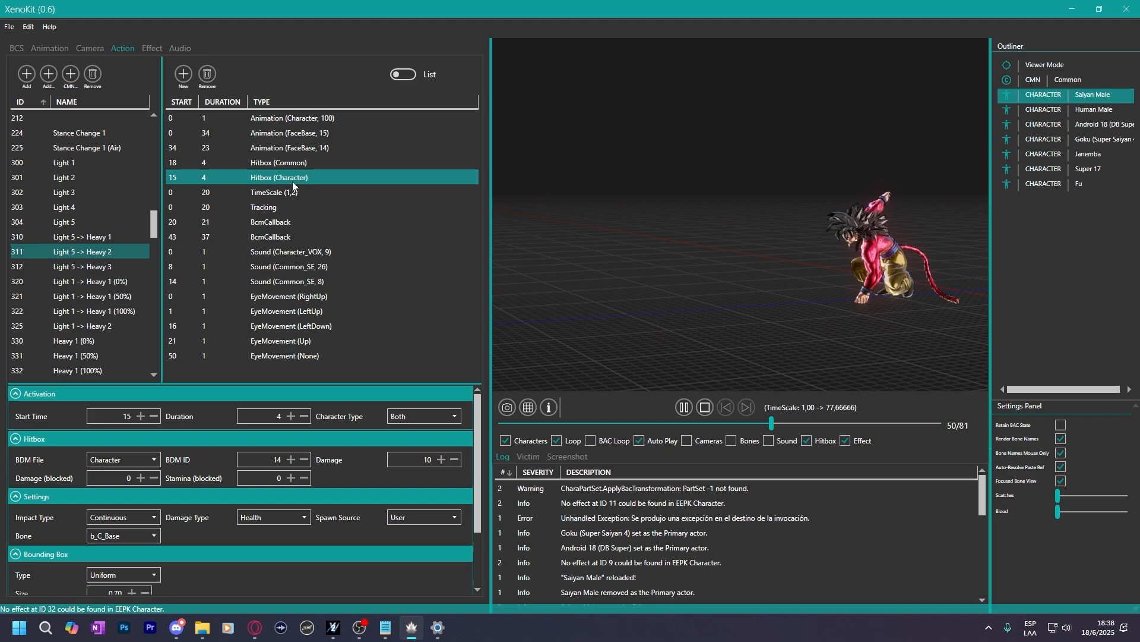
Pause the Light 5 -> Heavy 2 preview and step through its frames to examine the pasted hitbox on the model.
left_click(707, 172, "ctrl")
left_click(281, 167, "ctrl")
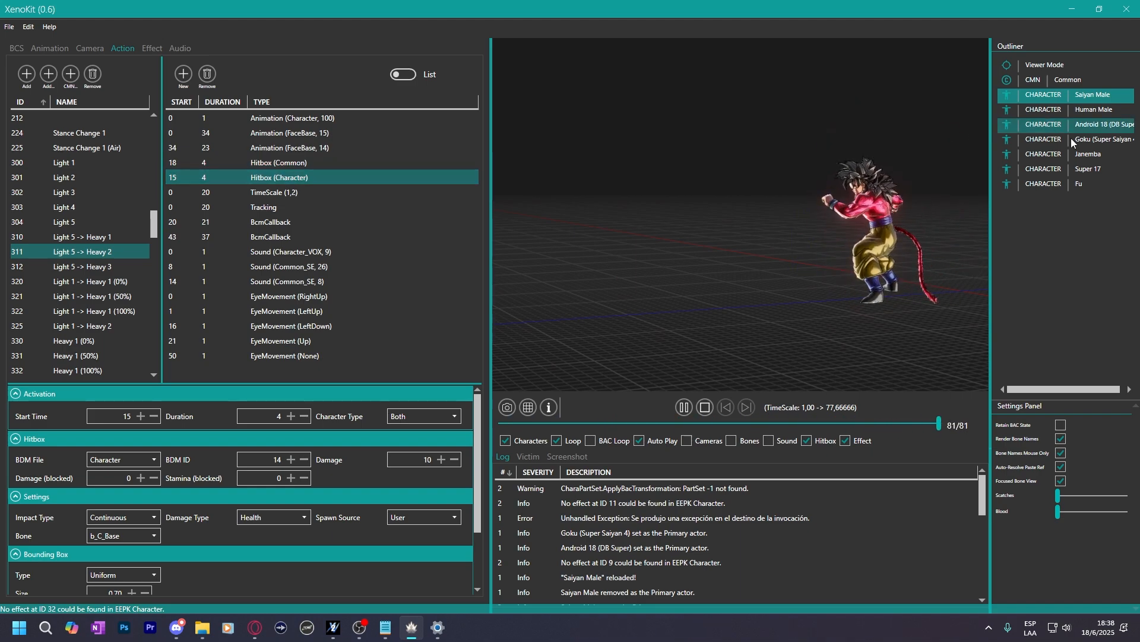
left_click(380, 205, "ctrl")
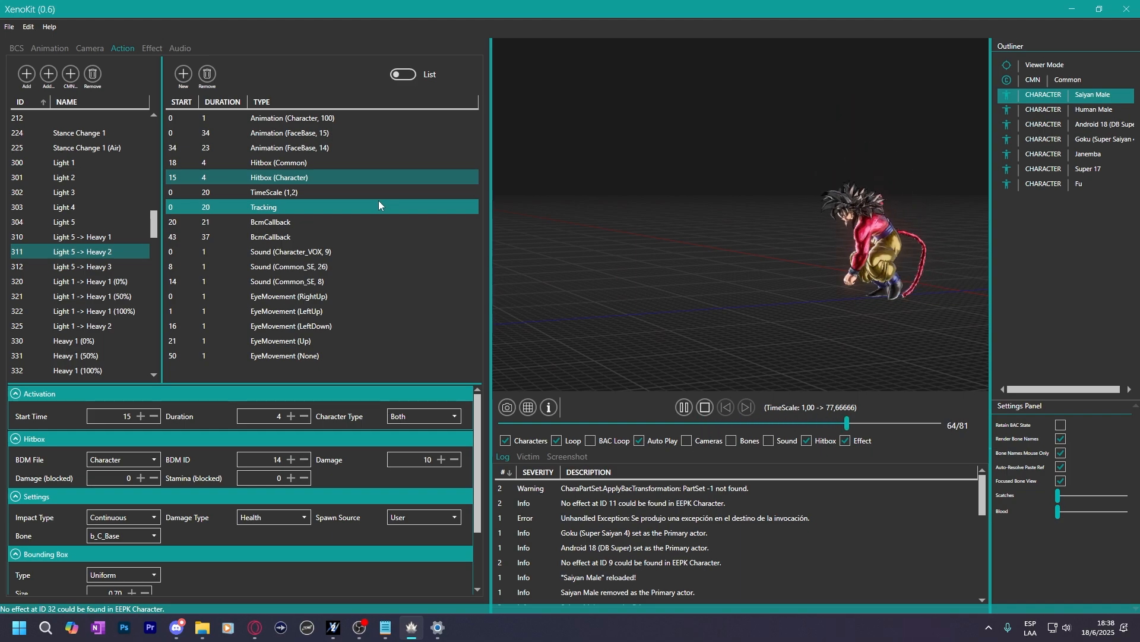
left_click(379, 203, "ctrl")
left_click(305, 299, "ctrl")
left_click(305, 302, "ctrl")
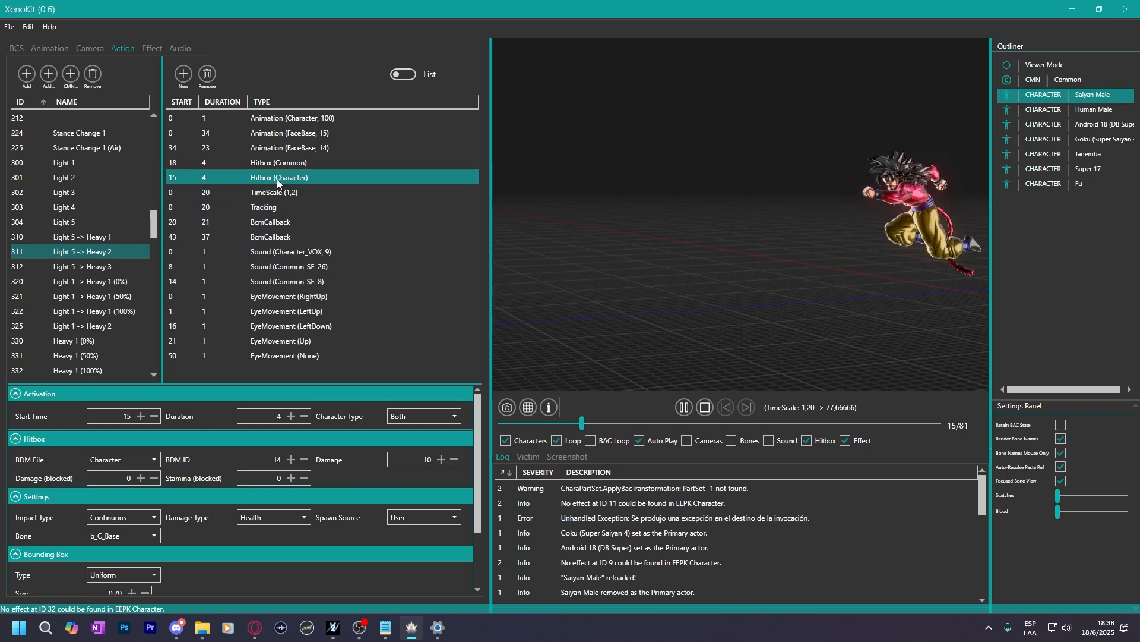
left_click(684, 408)
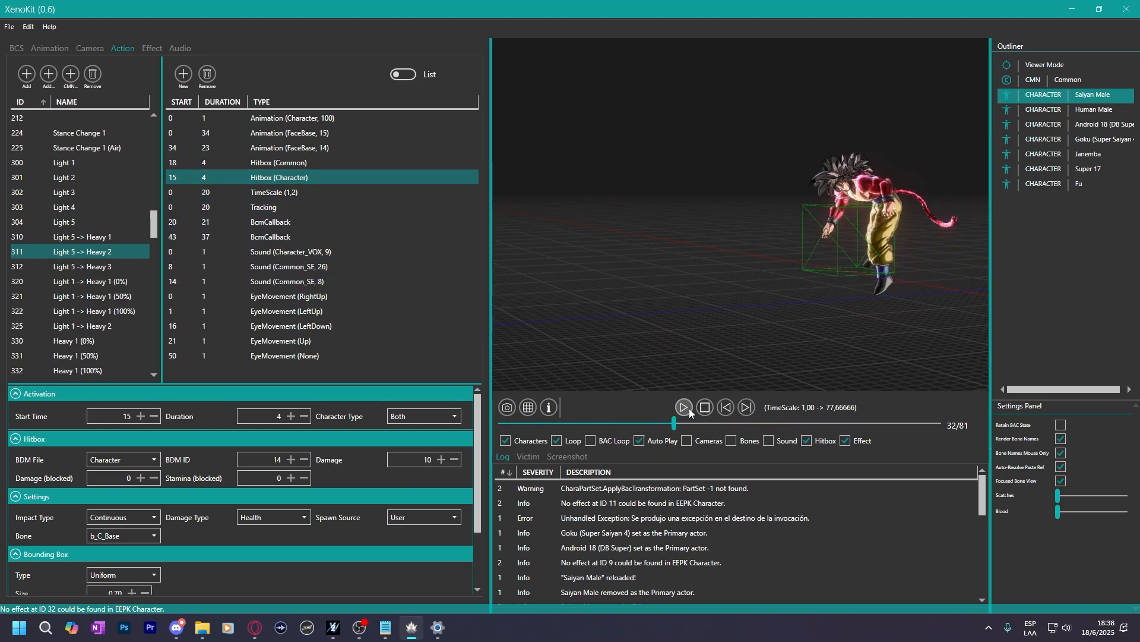
left_click(726, 407)
left_click(725, 407)
left_click(730, 407)
left_click(730, 407)
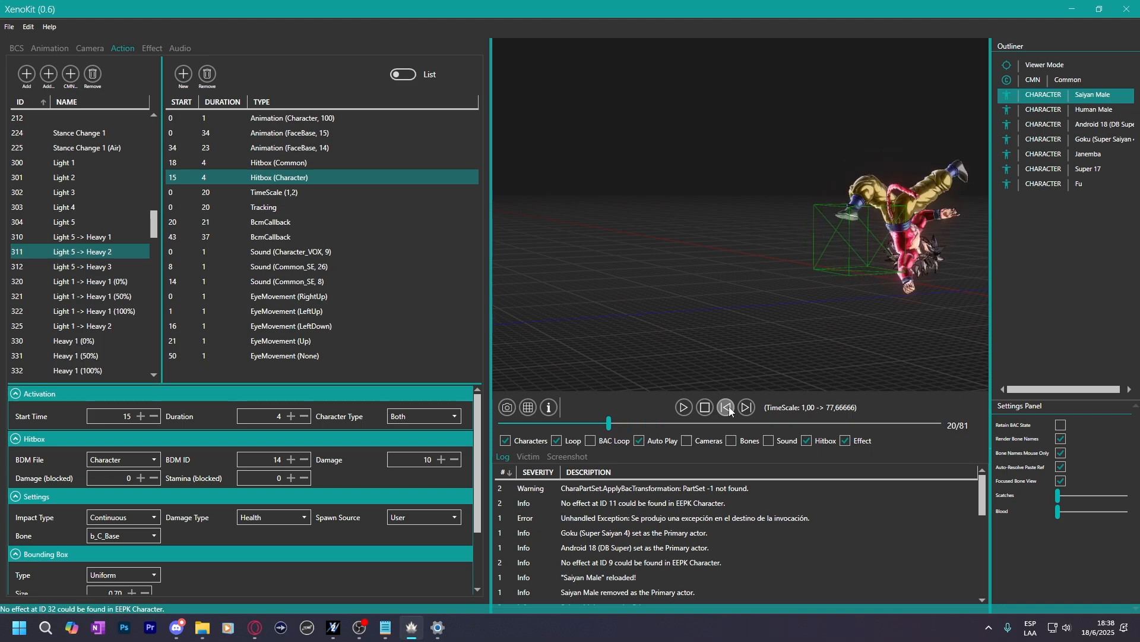
left_click(746, 407)
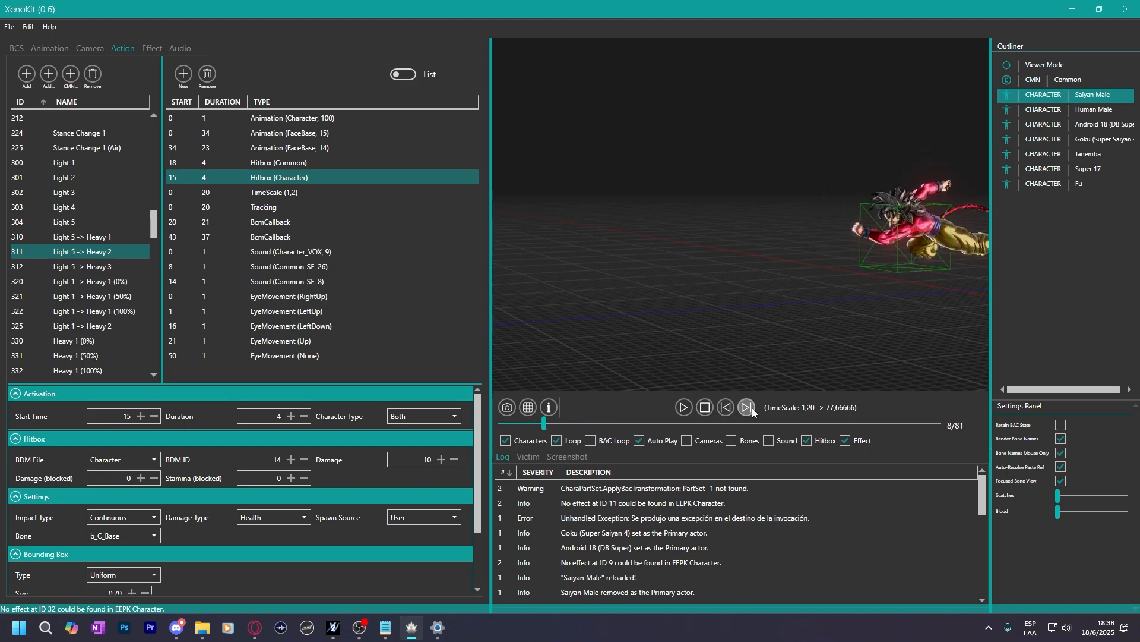
Compare the BDM File, BDM ID and box placement of the pasted Hitbox (Character) with those of the Hitbox (Common) entry.
left_click(291, 164, "ctrl")
left_click(287, 175)
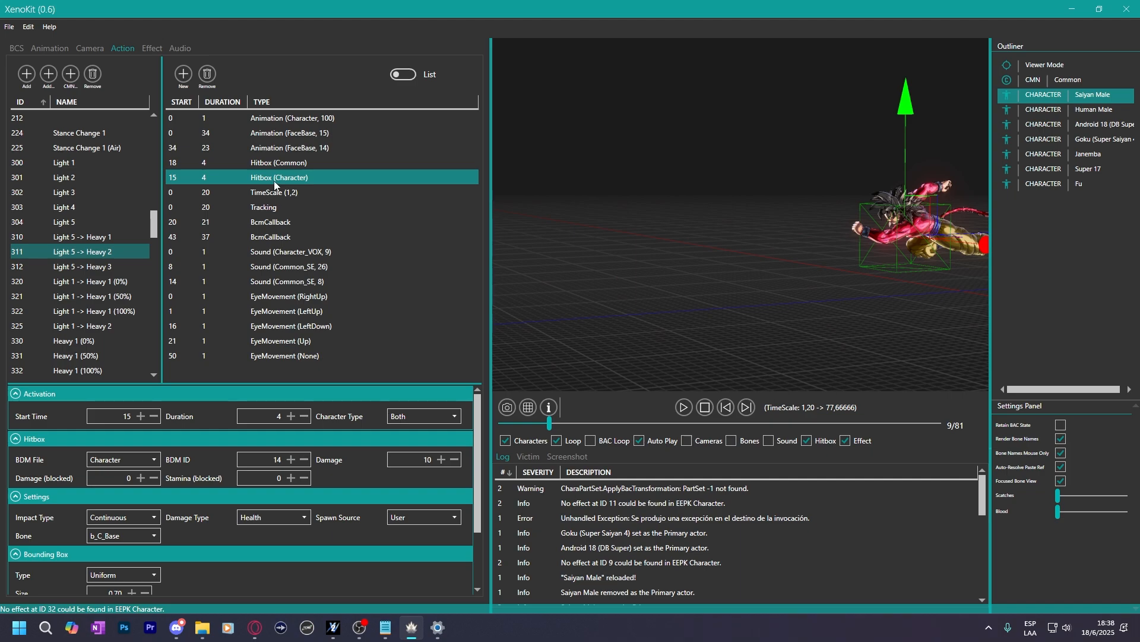
left_click(262, 461)
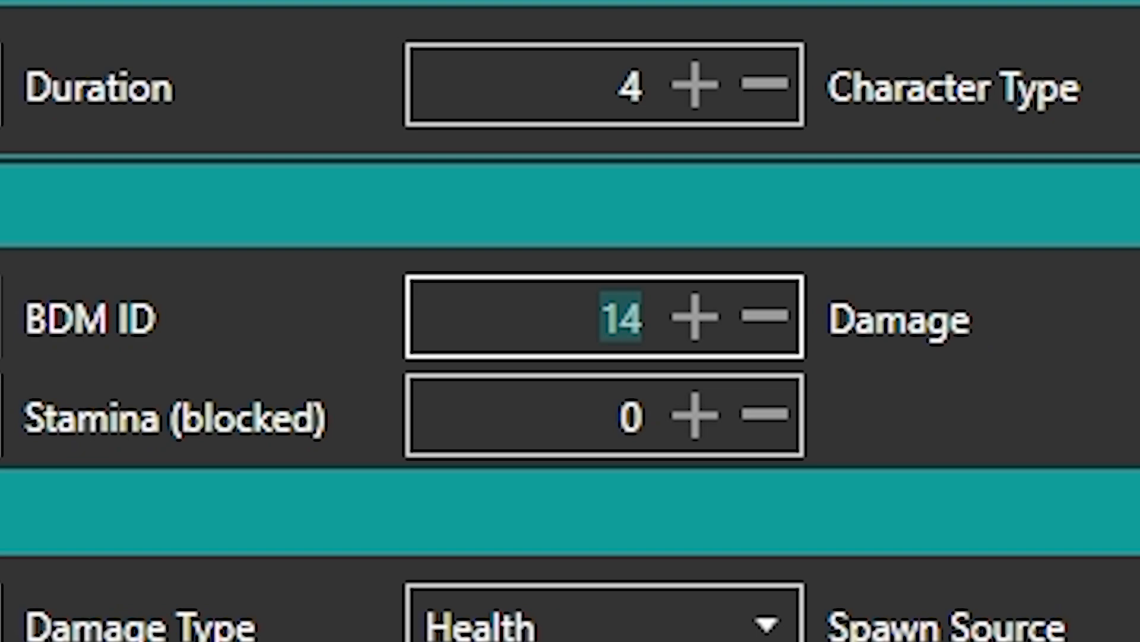
left_click(269, 166)
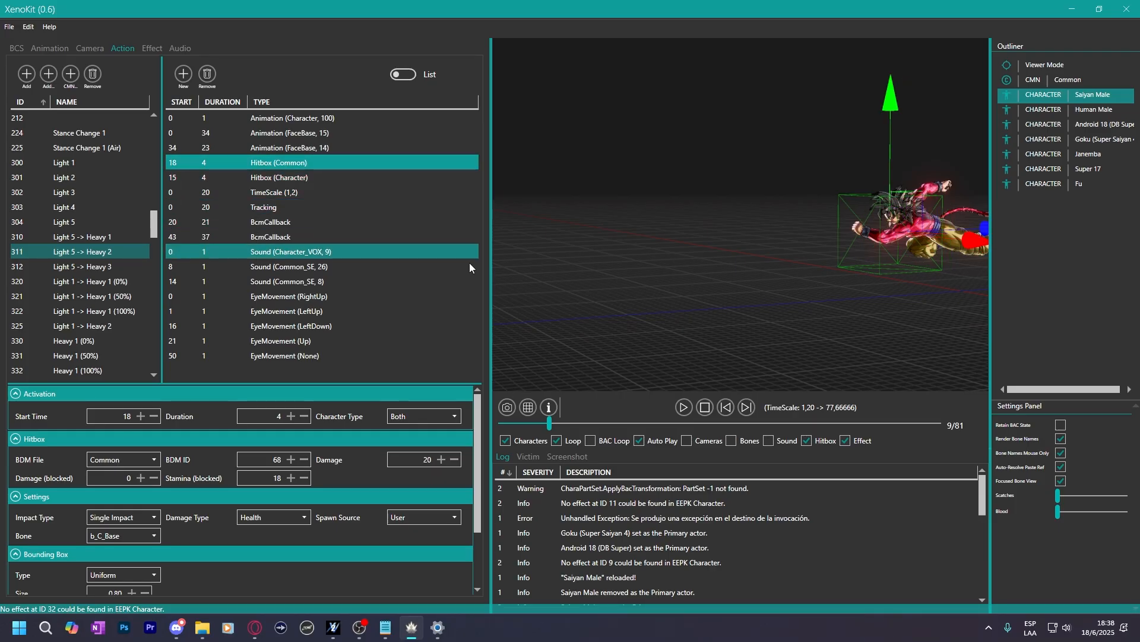
left_click_drag(789, 312, 721, 309)
left_click(288, 180)
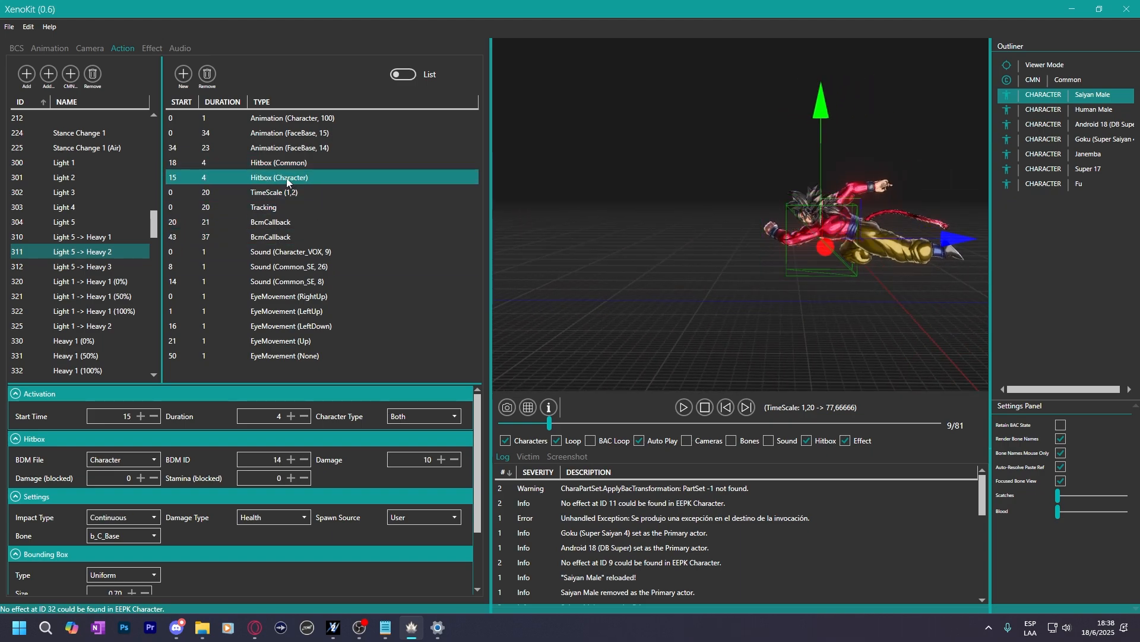
left_click(278, 166)
left_click(284, 179)
left_click(272, 166)
left_click(280, 174)
left_click(269, 165)
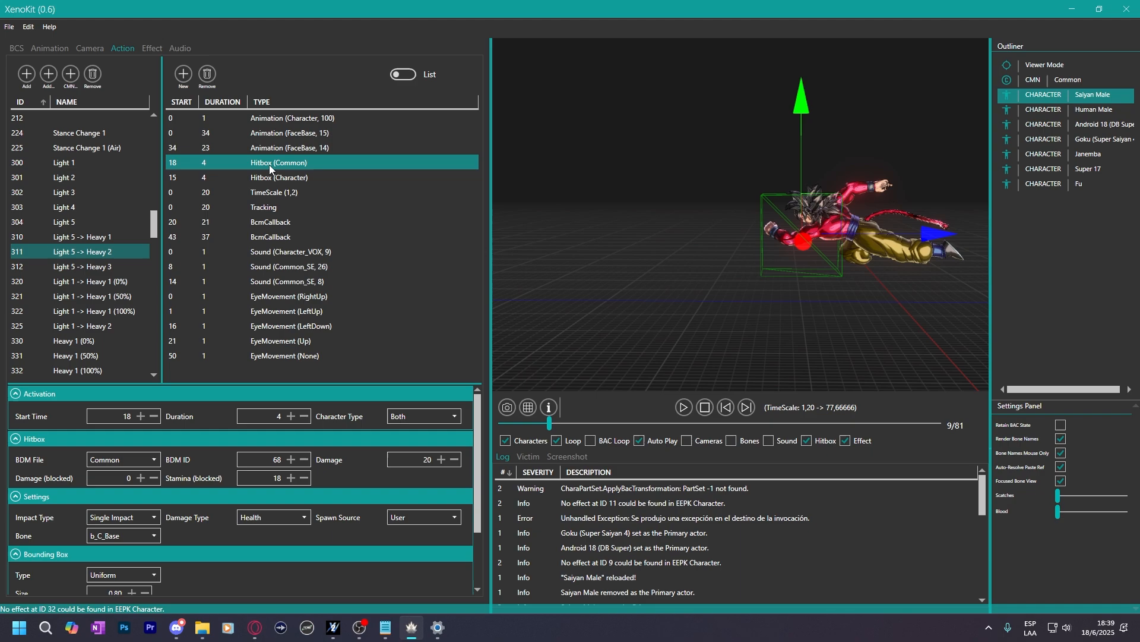
View the Impact Type options of the pasted hitbox and compare its settings with the Hitbox (Common) entry.
left_click(276, 177)
left_click(137, 516)
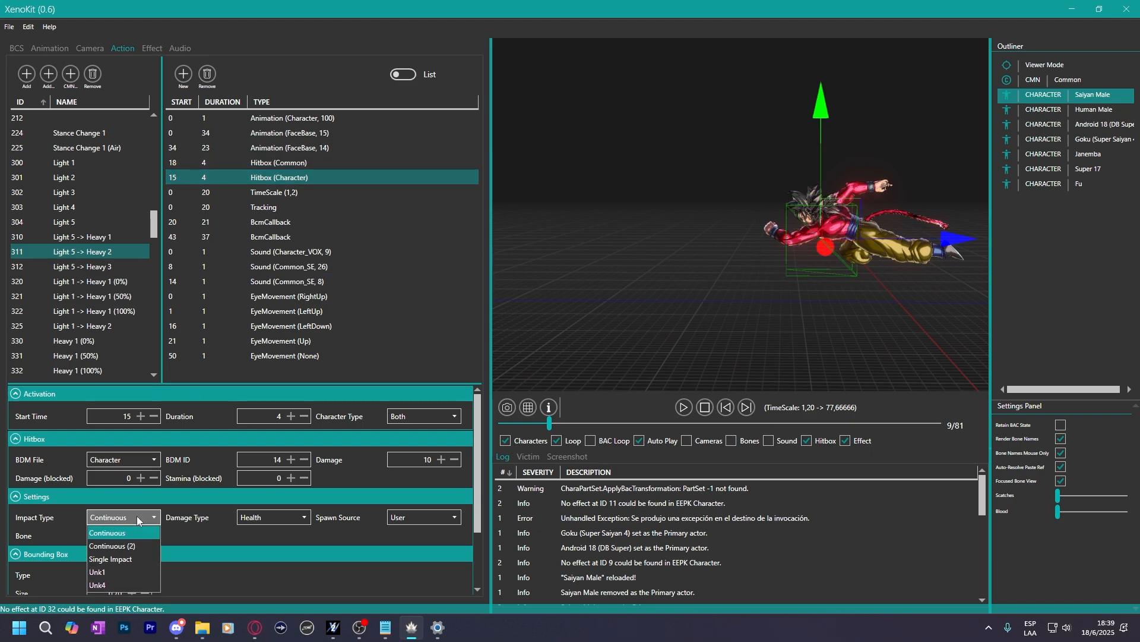
left_click(137, 516)
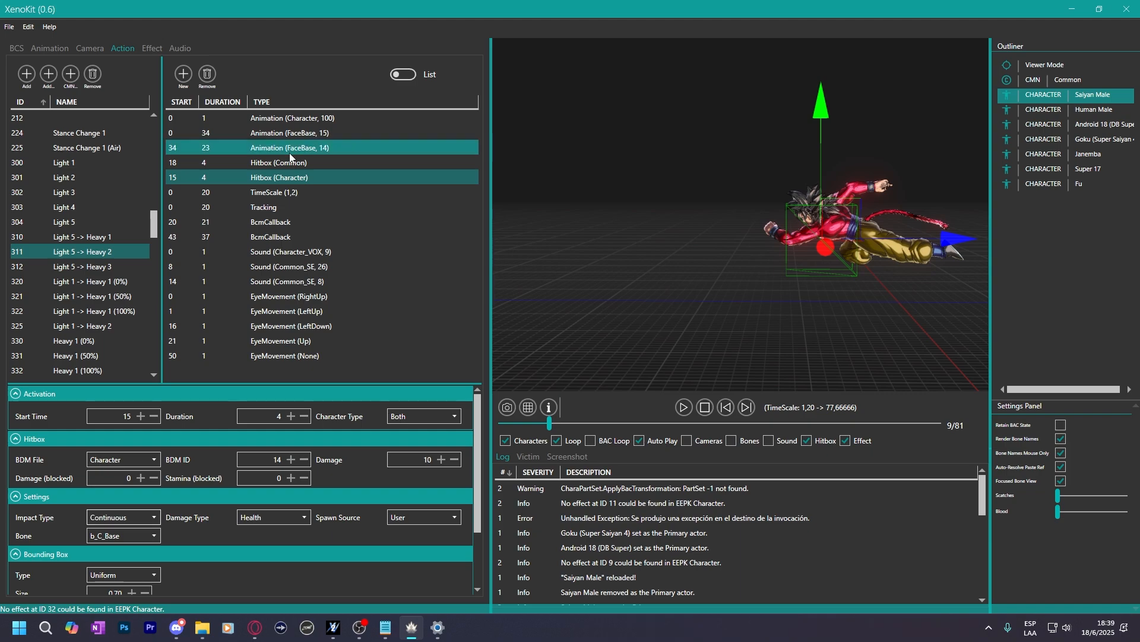
left_click(273, 162)
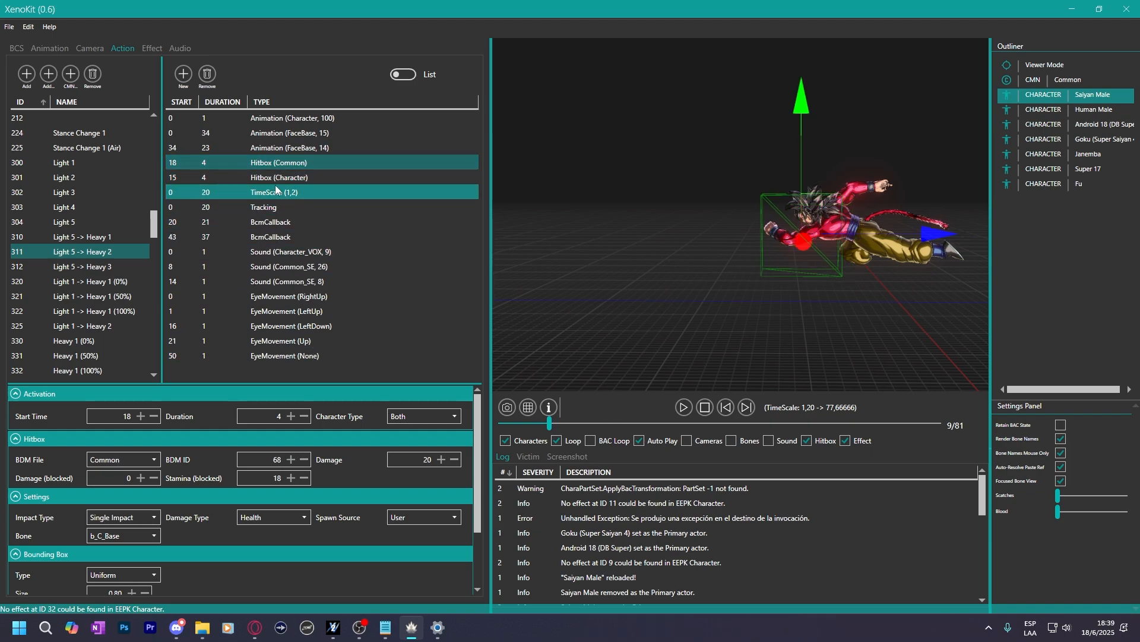
left_click(284, 179, "ctrl")
left_click(275, 167)
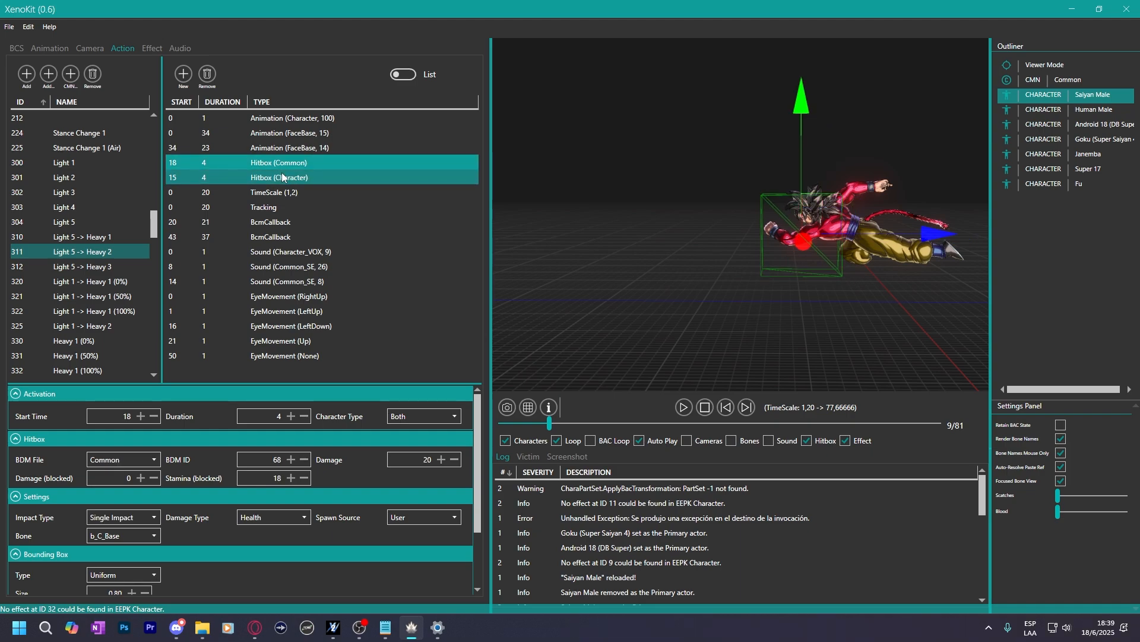
left_click(282, 177)
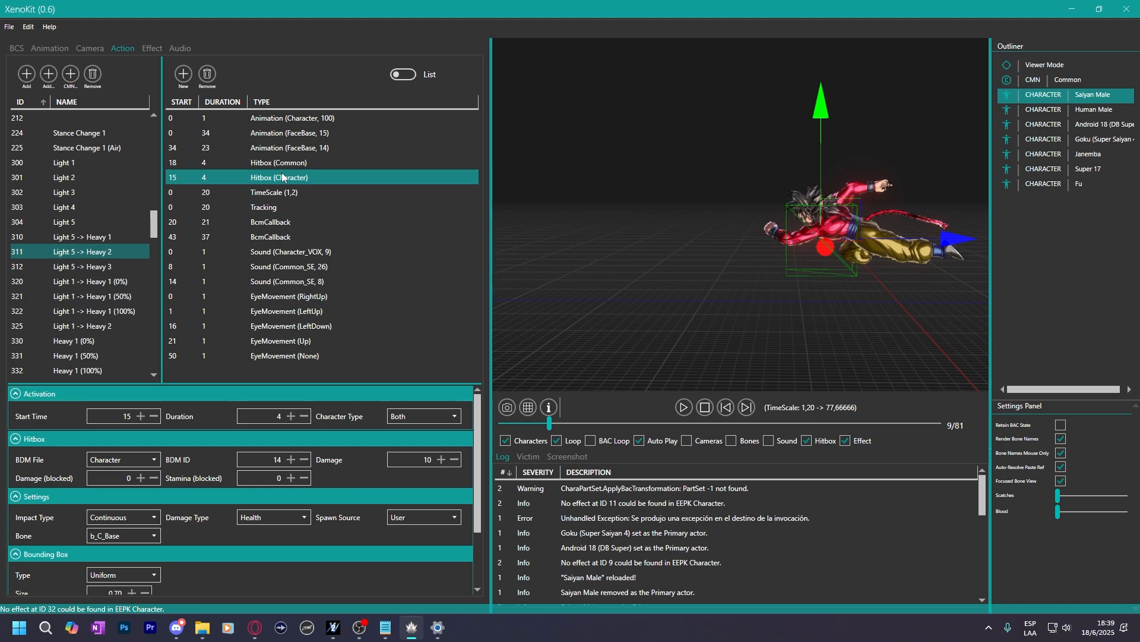
Set the Hitbox (Common) entry's BDM ID to 14 and its BDM File to Character, and delete the pasted hitbox.
left_click(279, 163)
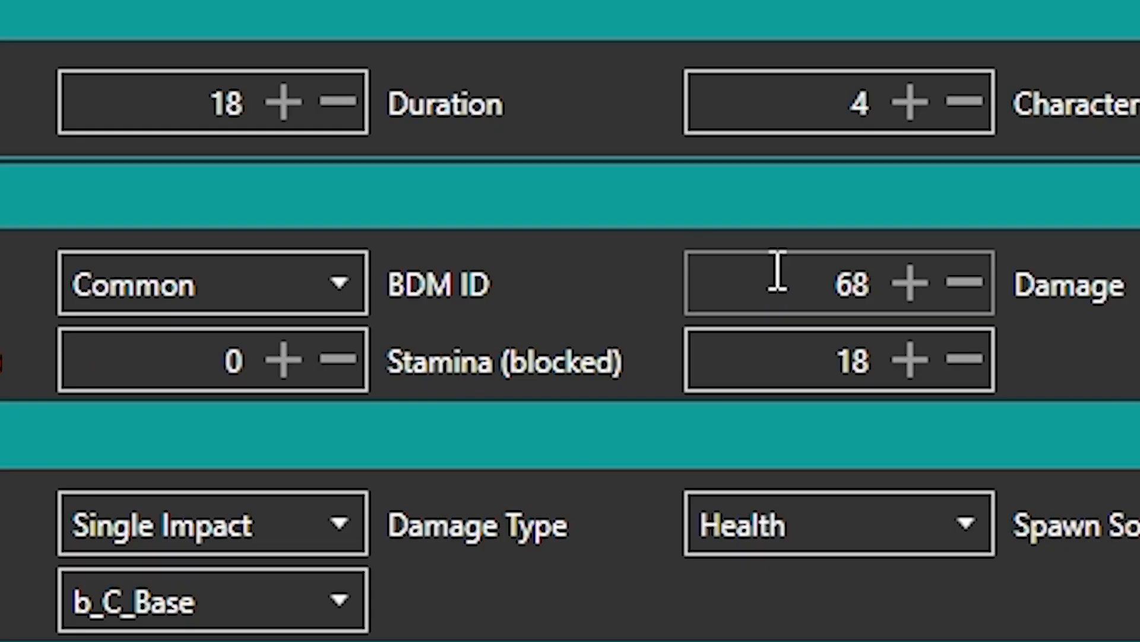
left_click(779, 272)
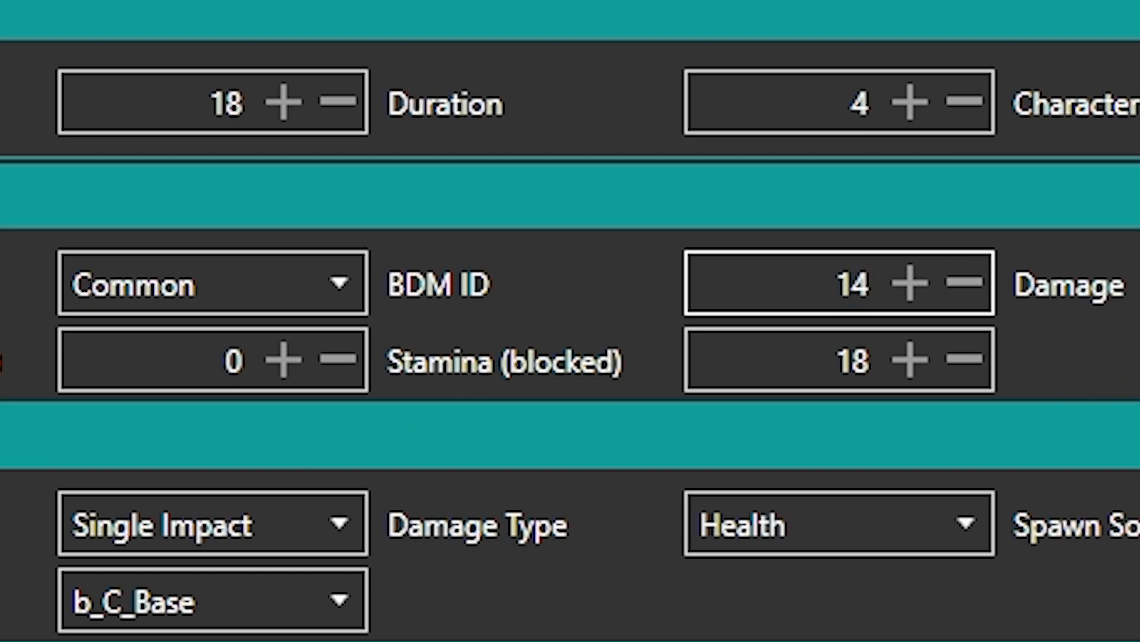
left_click(324, 296)
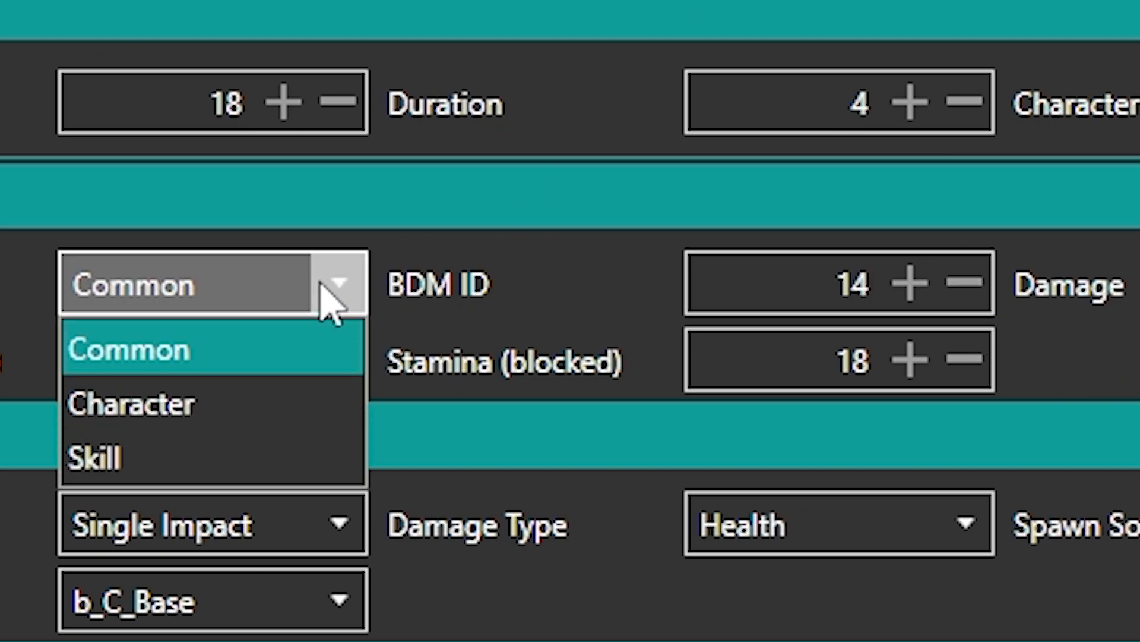
left_click(260, 410)
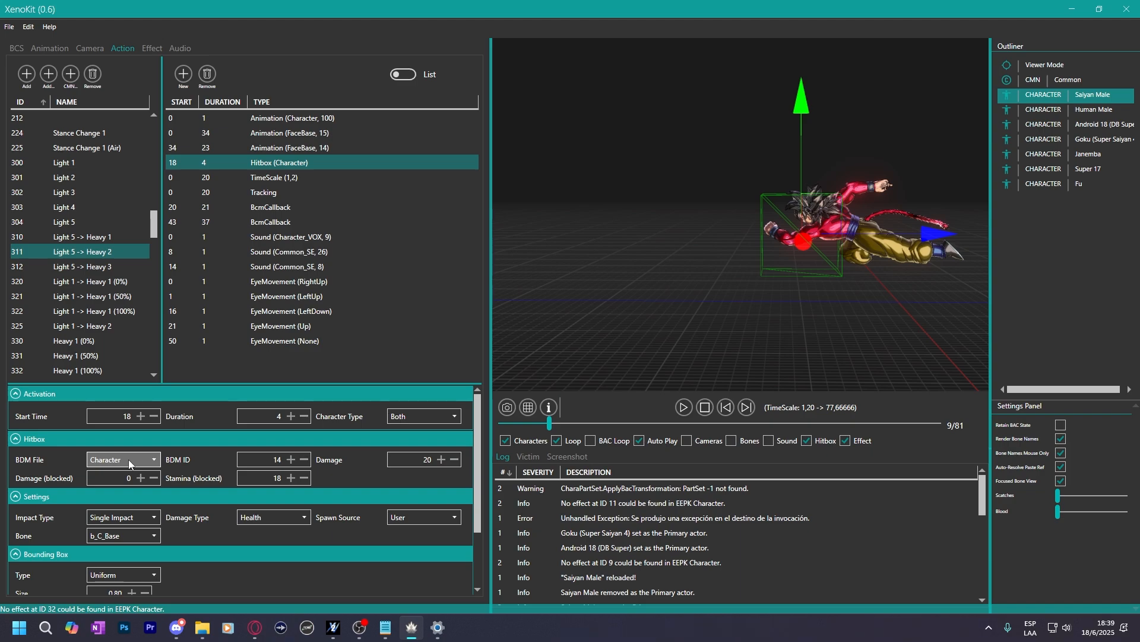
Check the BDM File options of the remaining hitbox and replay the Light 5 -> Heavy 2 action.
left_click(128, 459)
left_click(128, 459)
left_click(127, 458)
left_click(127, 459)
left_click(705, 408)
left_click(684, 409)
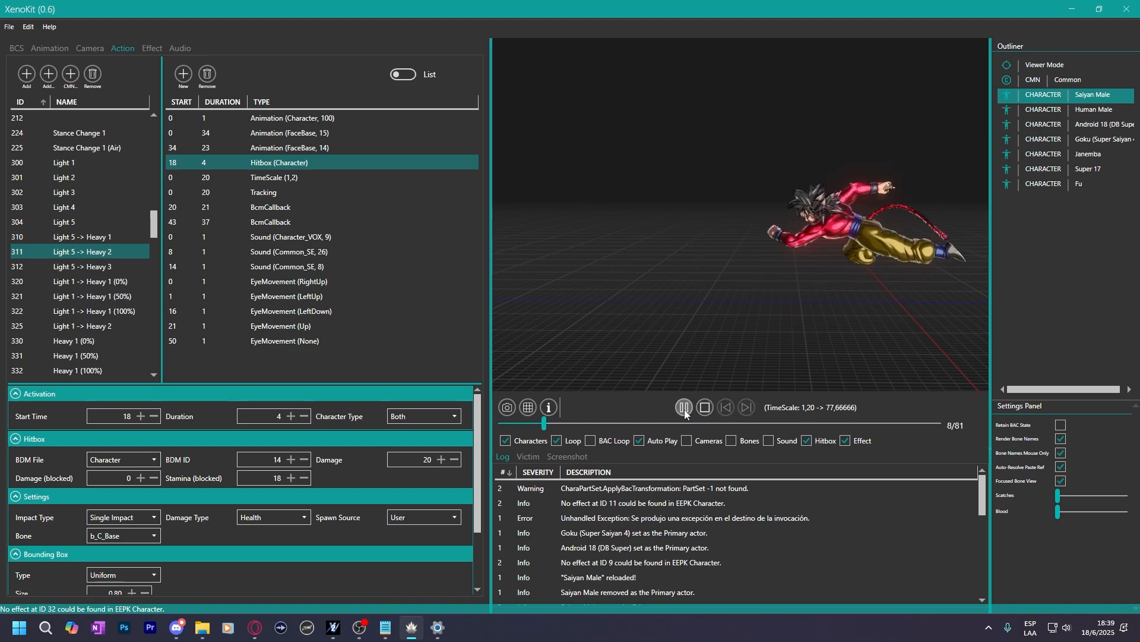
left_click(683, 408)
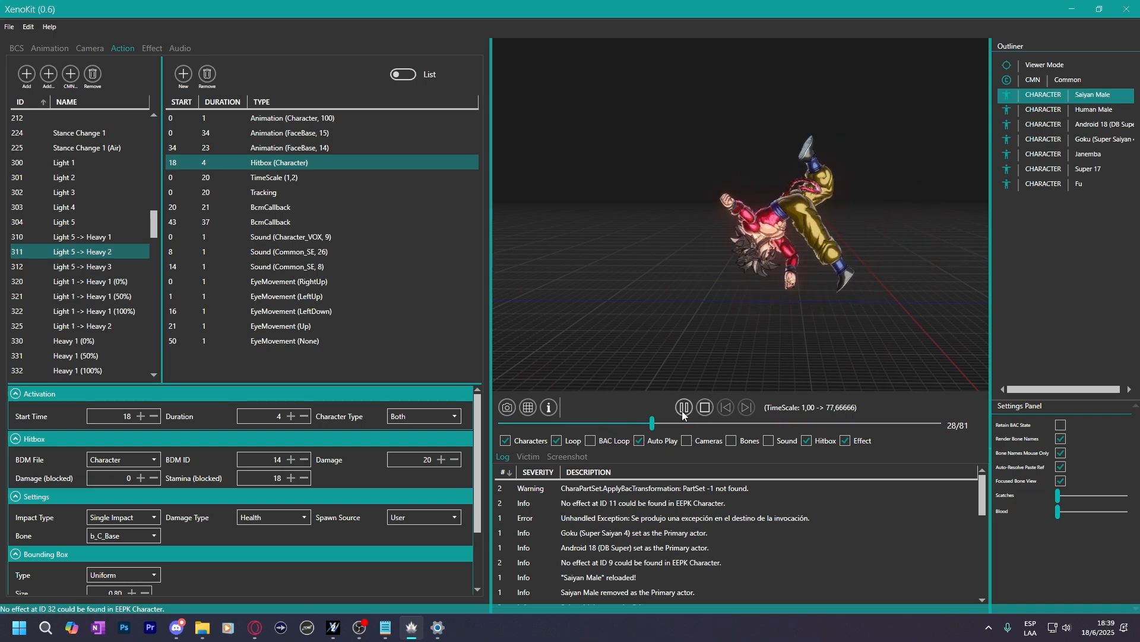
Inspect the BDM ID of the Hitbox (Common) entry in the Saiyan Male's Light 5 -> Heavy 3 action.
left_click(108, 267)
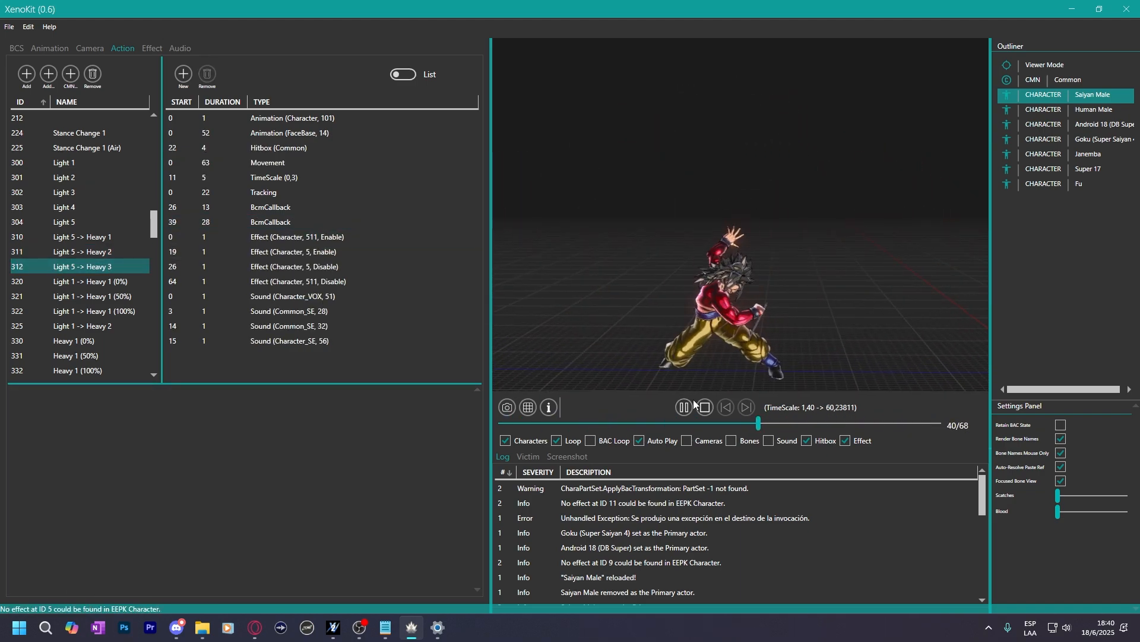
left_click(426, 309)
left_click(309, 236)
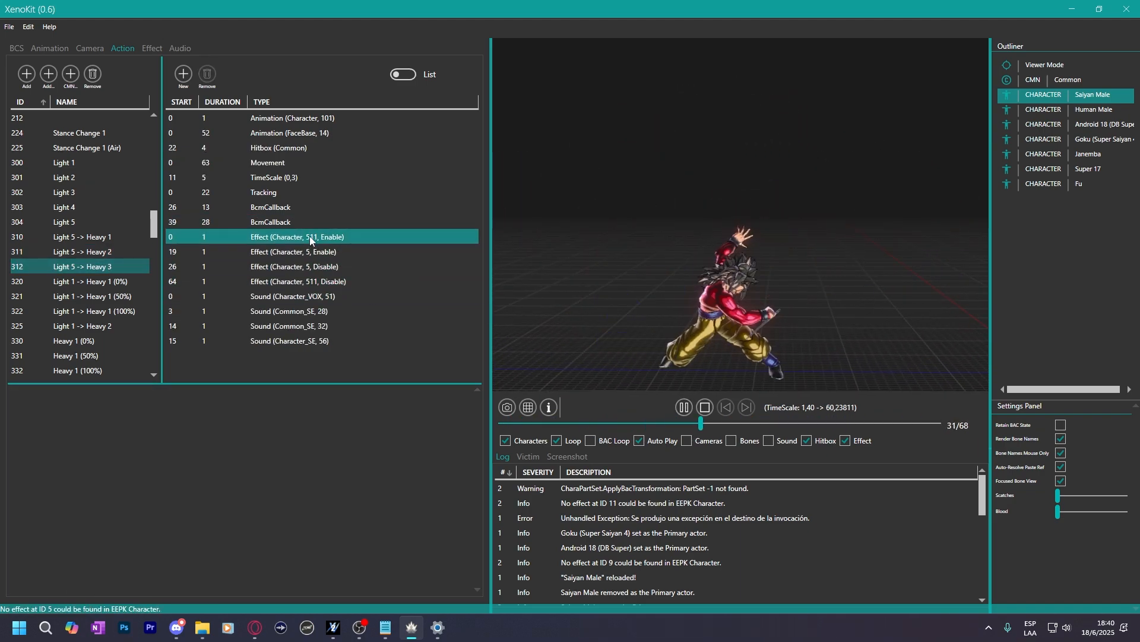
left_click(277, 150)
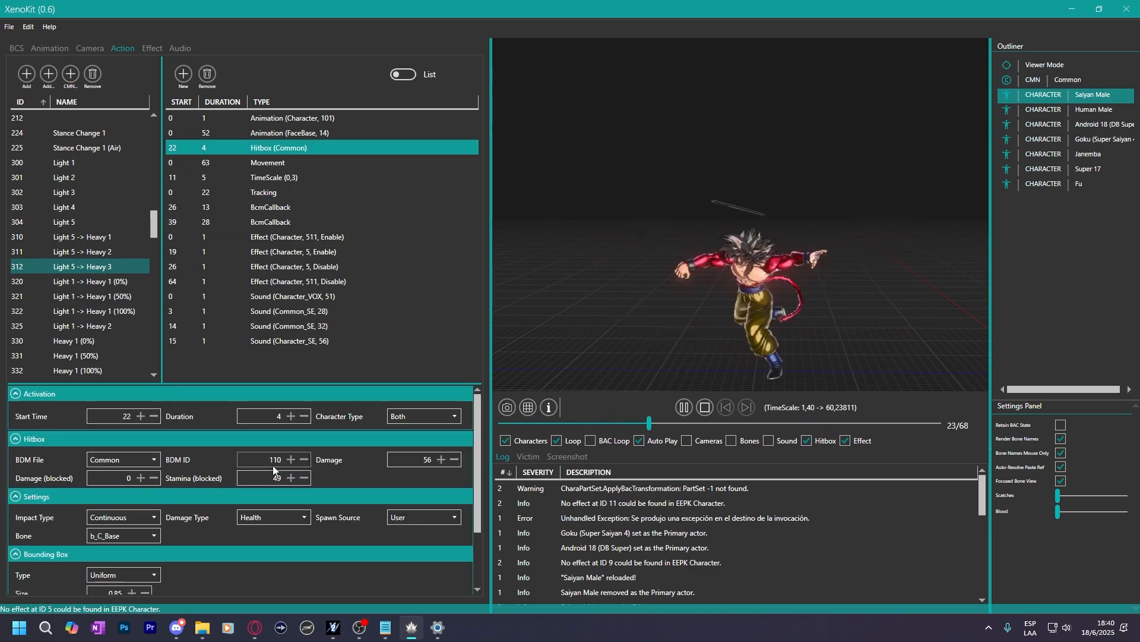
double_click(272, 460)
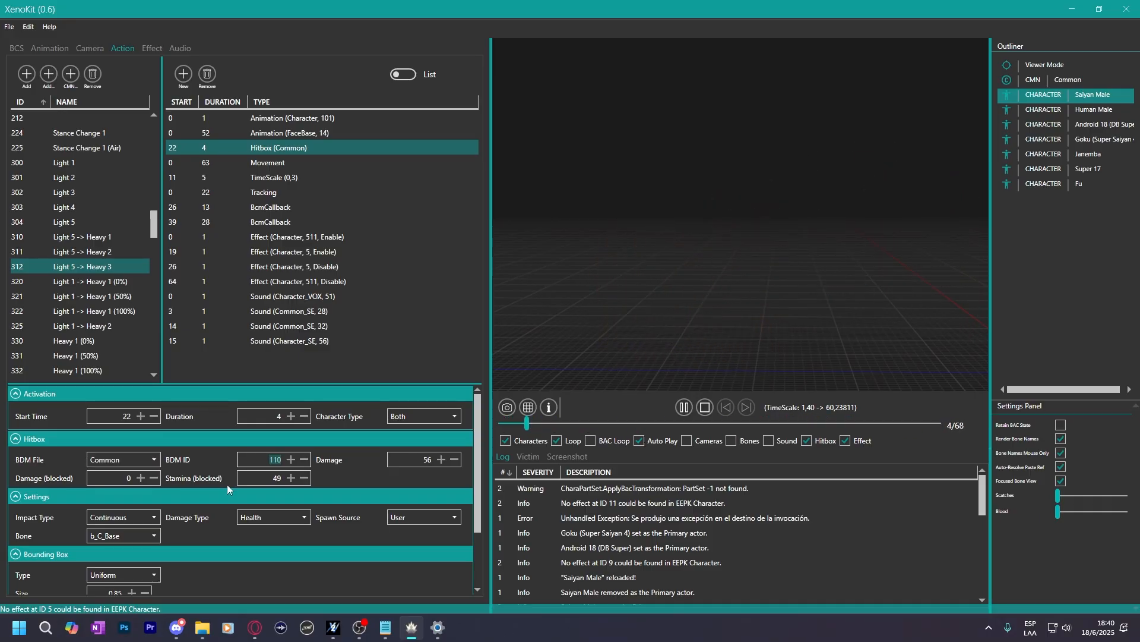
left_click(260, 462)
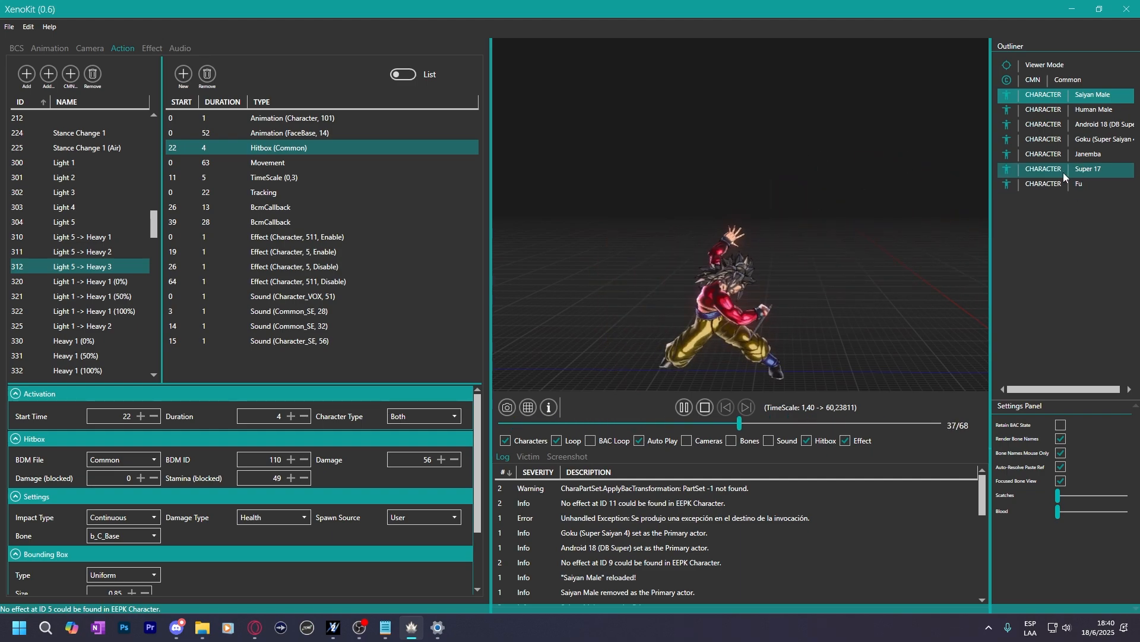
Browse the Human Male's action list and open the Hitbox (Character) entry of the Saiyan Male's Heavy 4 action.
left_click(1068, 109)
scroll(84, 256, "down", 5)
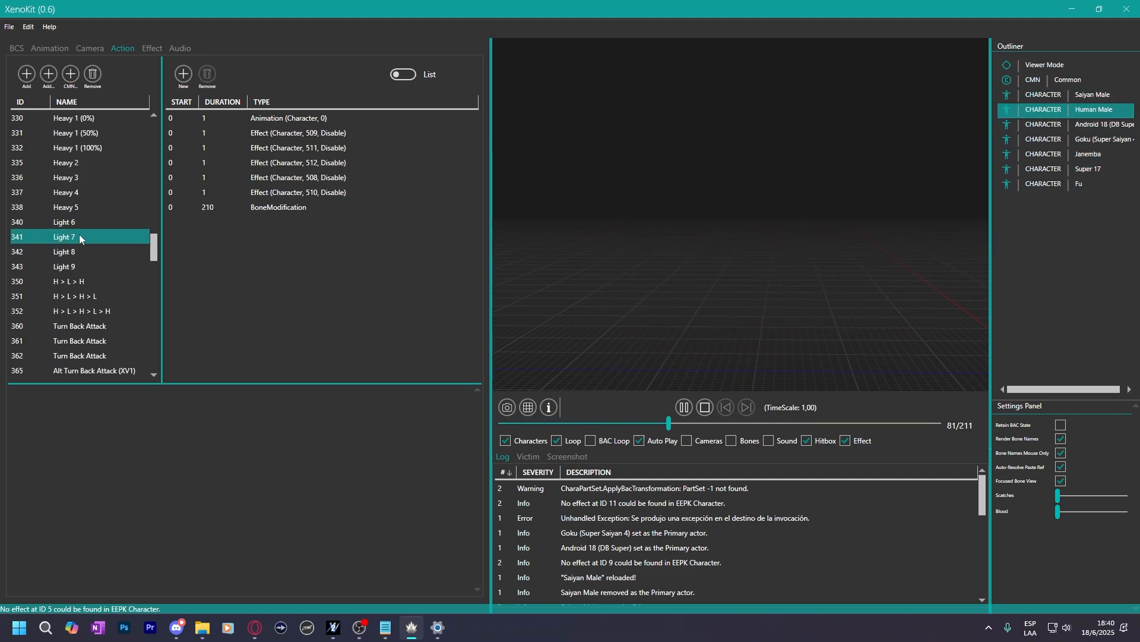
left_click(78, 236)
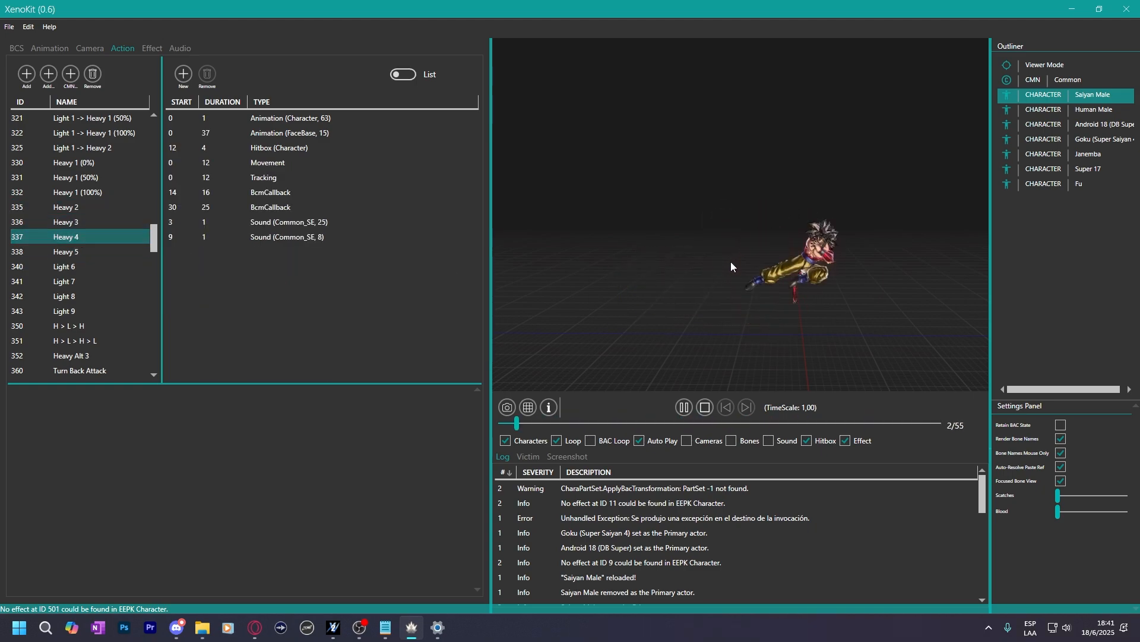
left_click(263, 167)
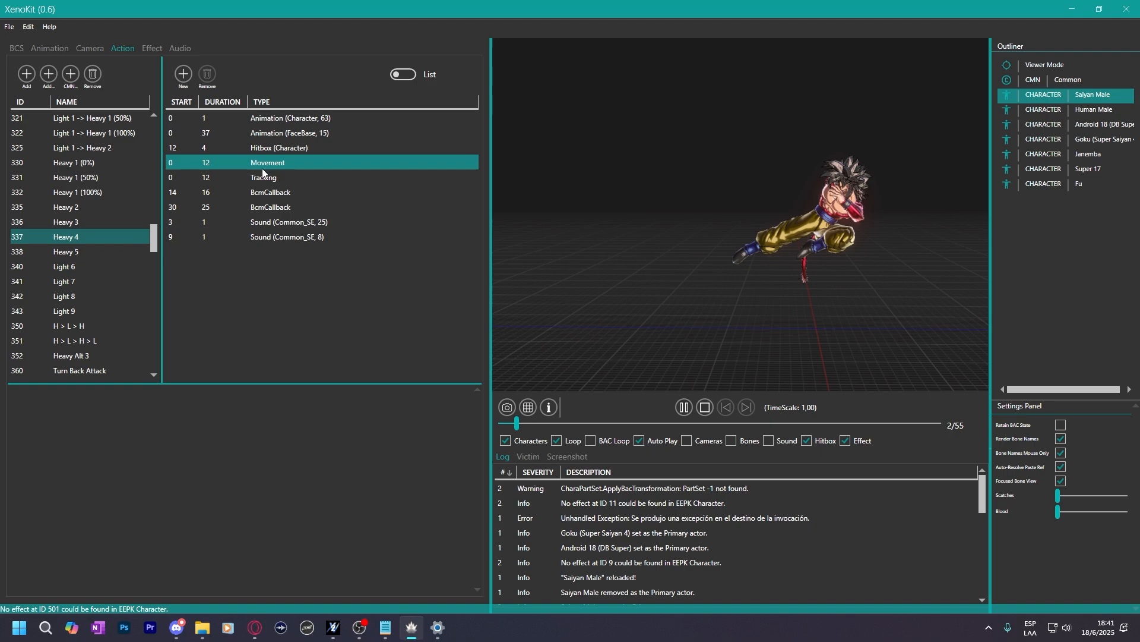
left_click(263, 148)
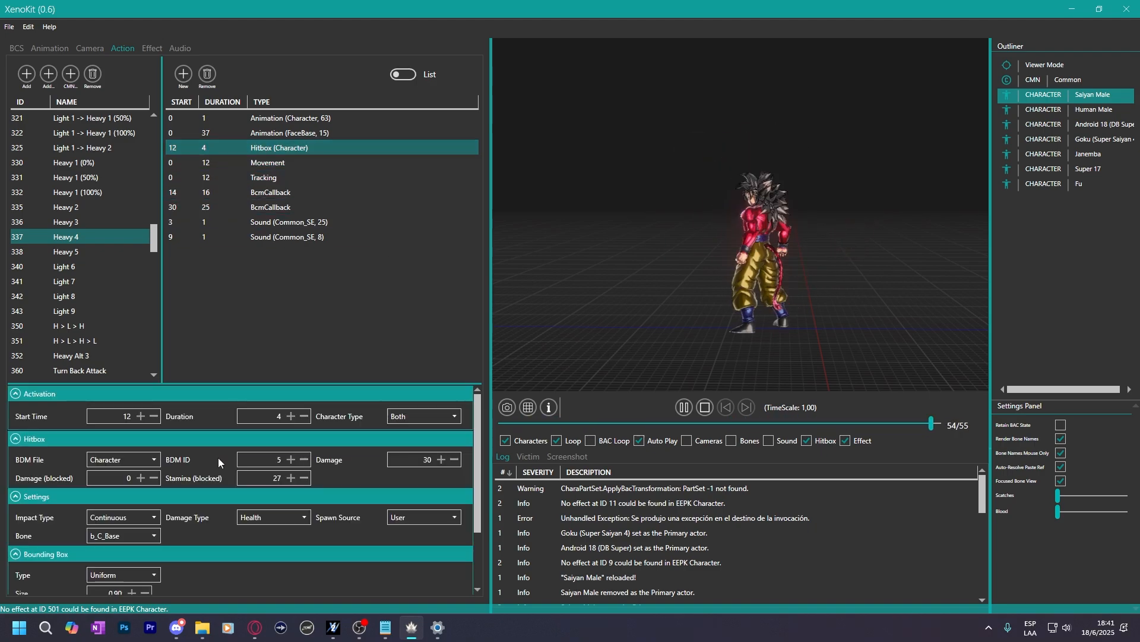
Set the Heavy 4 hitbox's BDM File to Common and its BDM ID to 77.
double_click(280, 461)
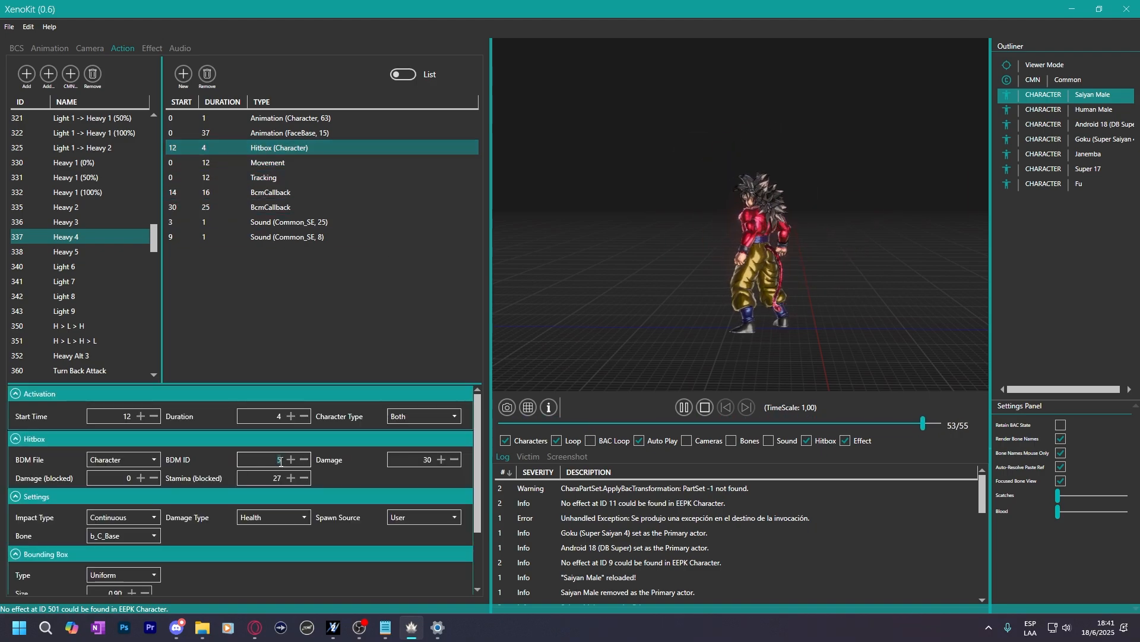
left_click(127, 461)
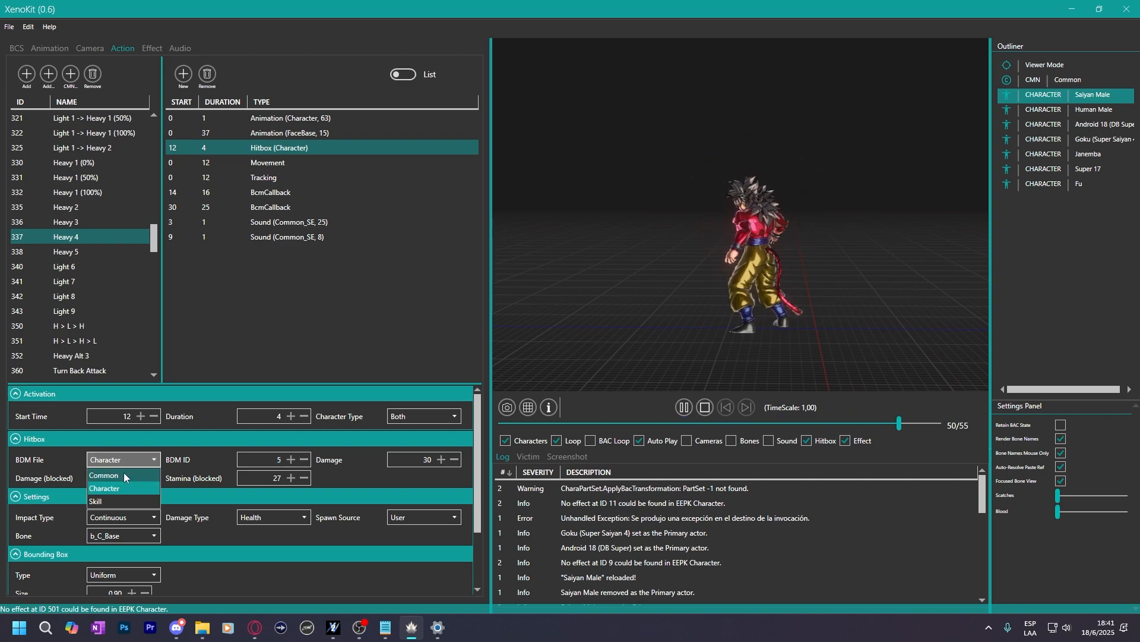
left_click(124, 475)
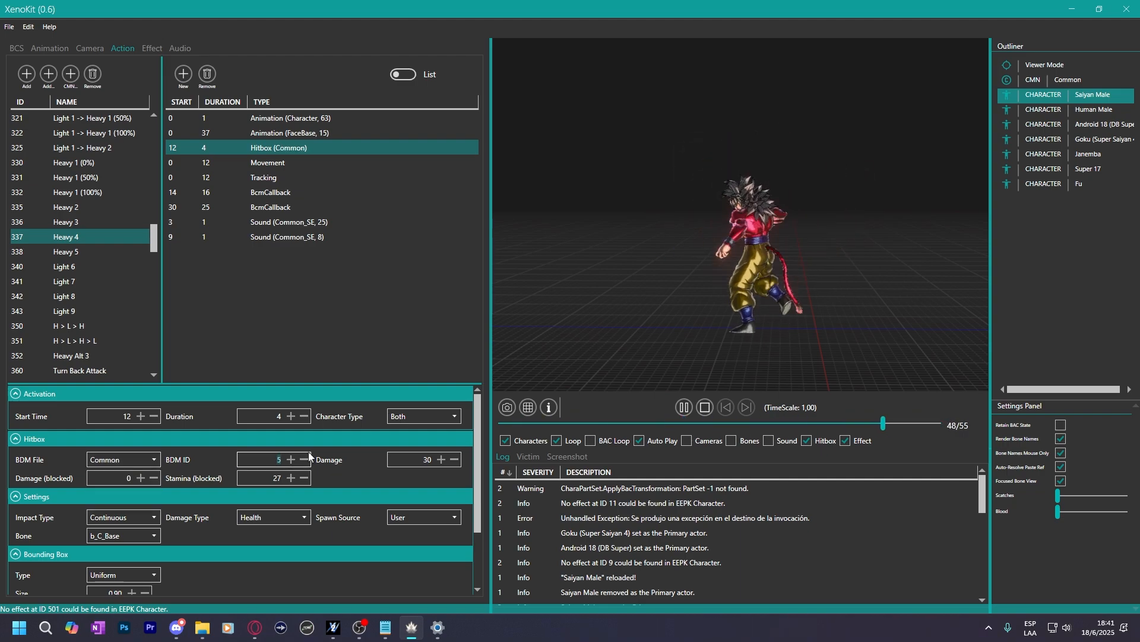
type("77")
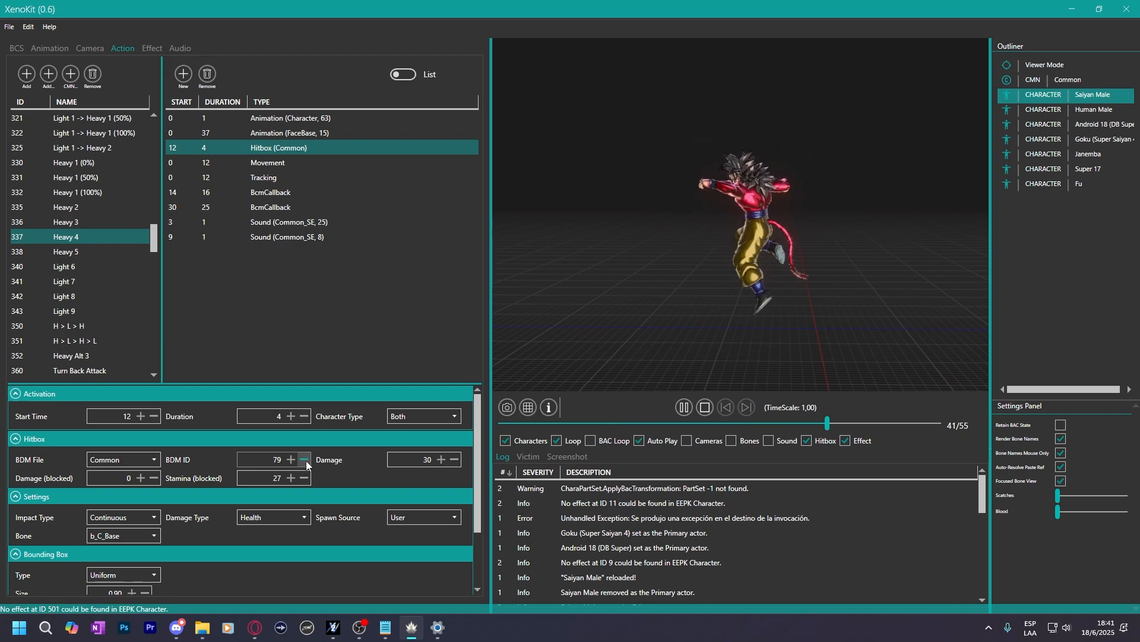
left_click(304, 460)
left_click(304, 460)
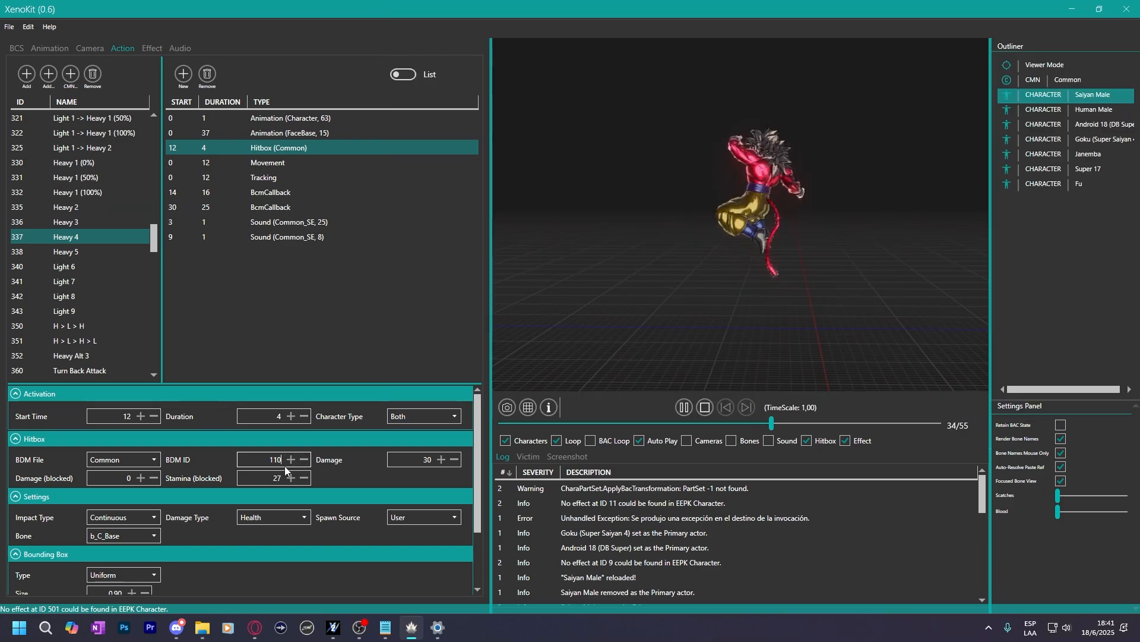
Raise the Heavy 4 hitbox's BDM ID step by step from 110.
left_click(291, 459)
left_click(290, 459)
left_click(290, 460)
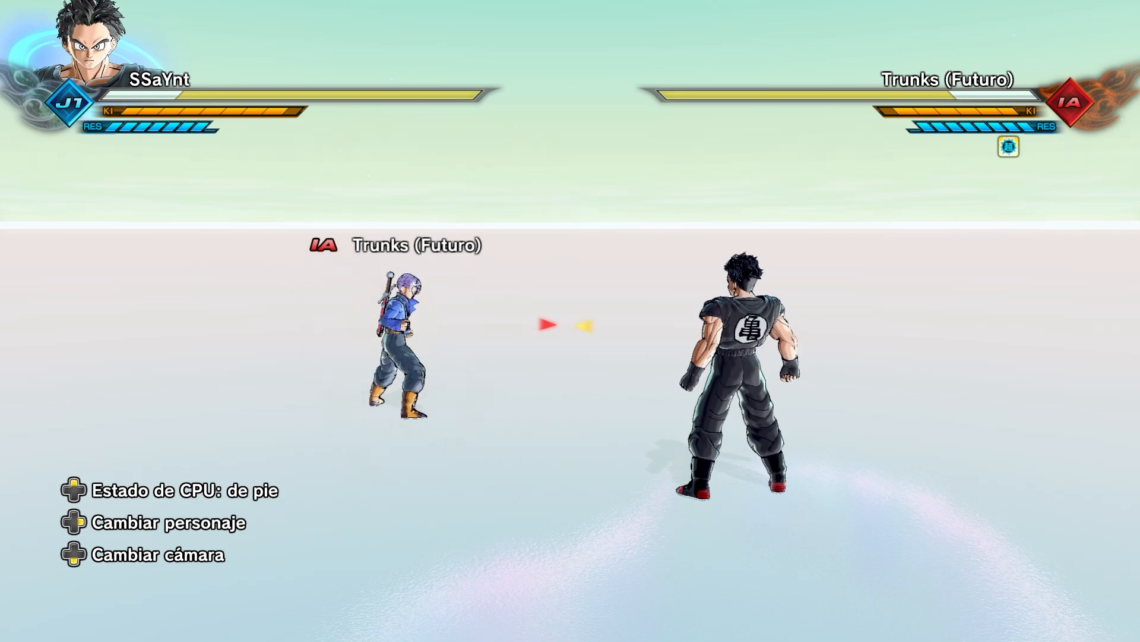
Switch from the game to XenoKit and pause the Light 6 action at frame 12 to examine its hitbox.
key("alt+Tab")
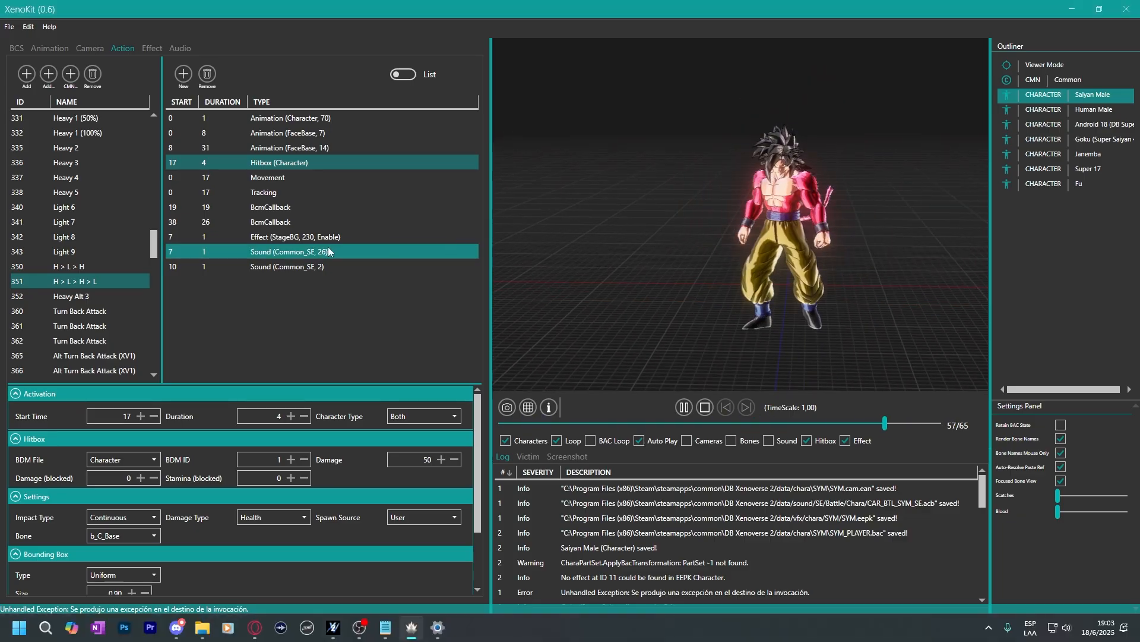
left_click(58, 213)
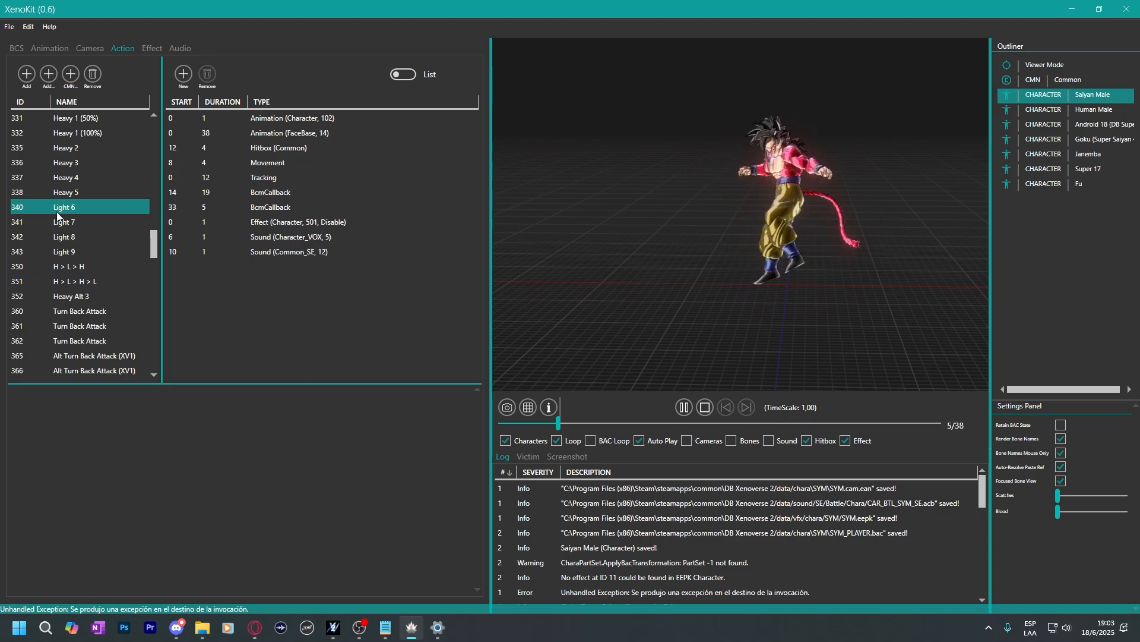
left_click(681, 409)
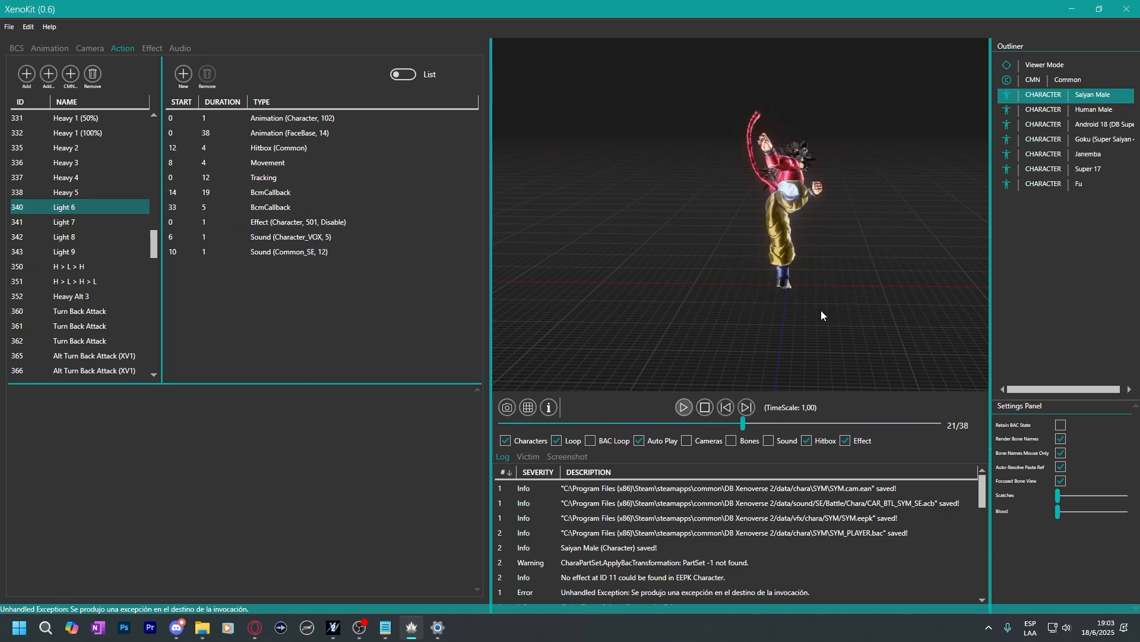
left_click_drag(821, 311, 602, 308)
left_click(726, 407)
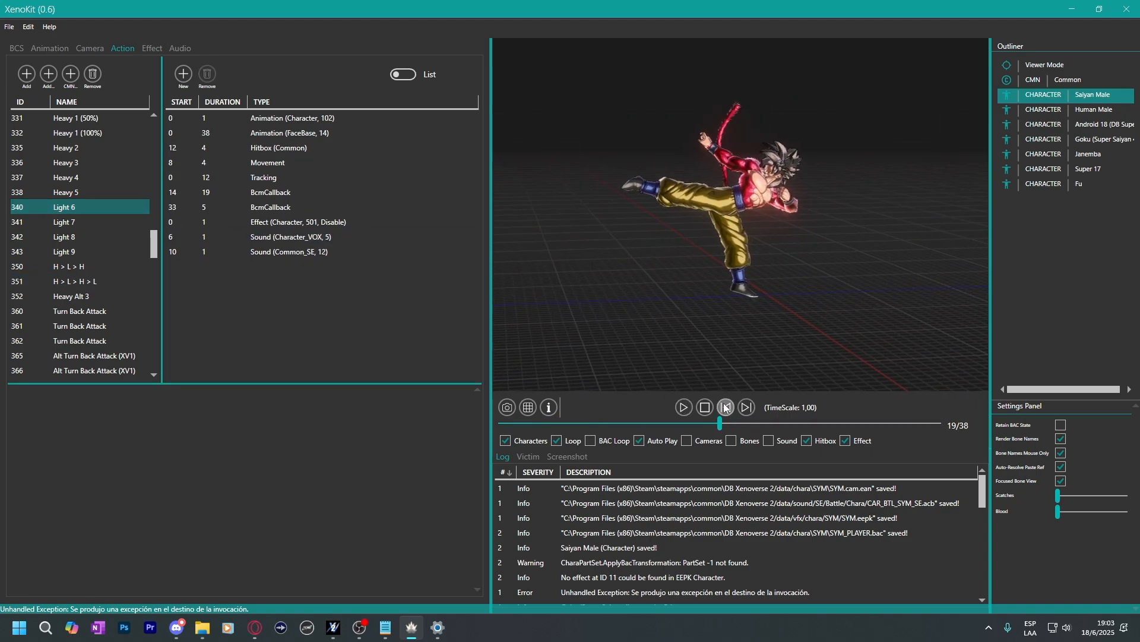
left_click(726, 407)
left_click(726, 406)
left_click(726, 407)
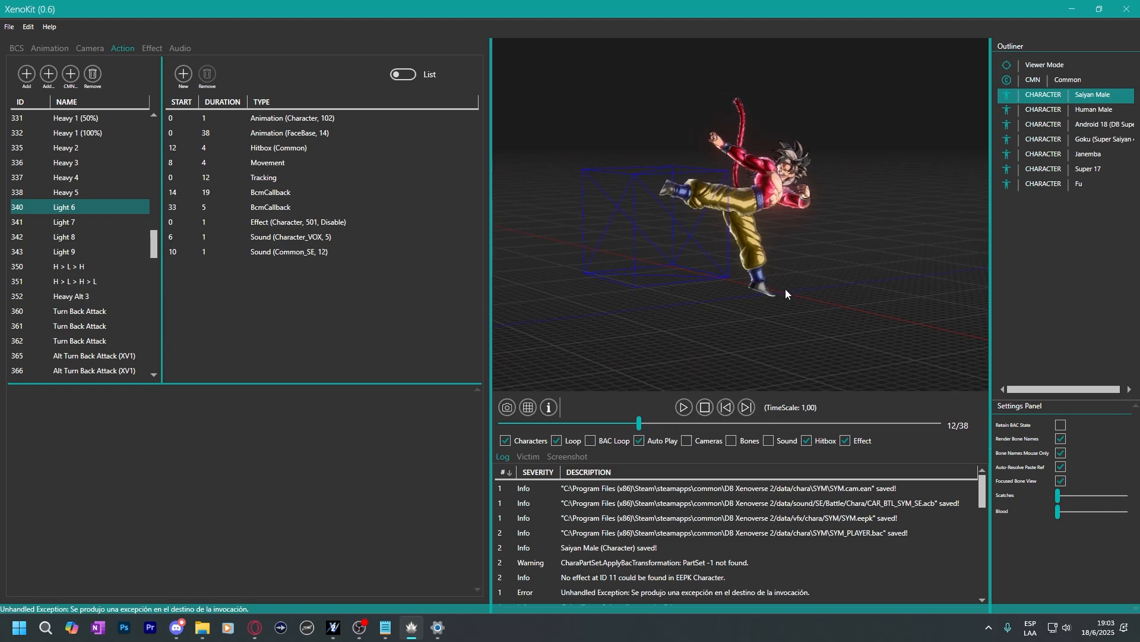
left_click_drag(749, 278, 642, 276)
right_click_drag(644, 274, 794, 241)
Set the Light 6 Hitbox (Common) entry's bounding box size to about 1.15 and its Z position to -1.75.
left_click(283, 150)
scroll(303, 505, "down", 1)
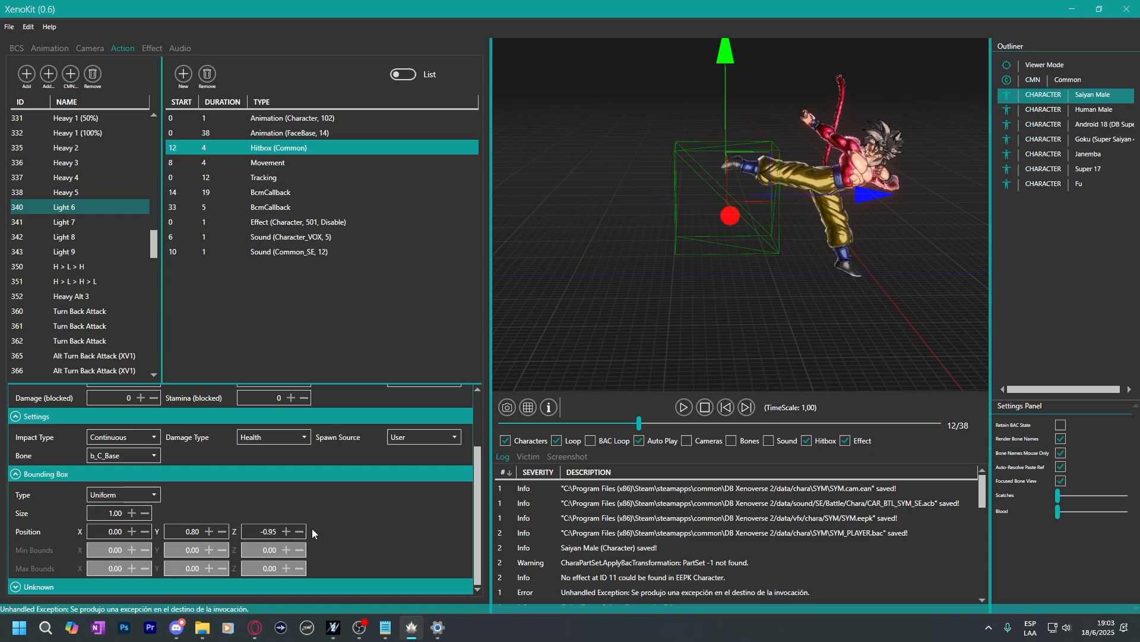
left_click(106, 513)
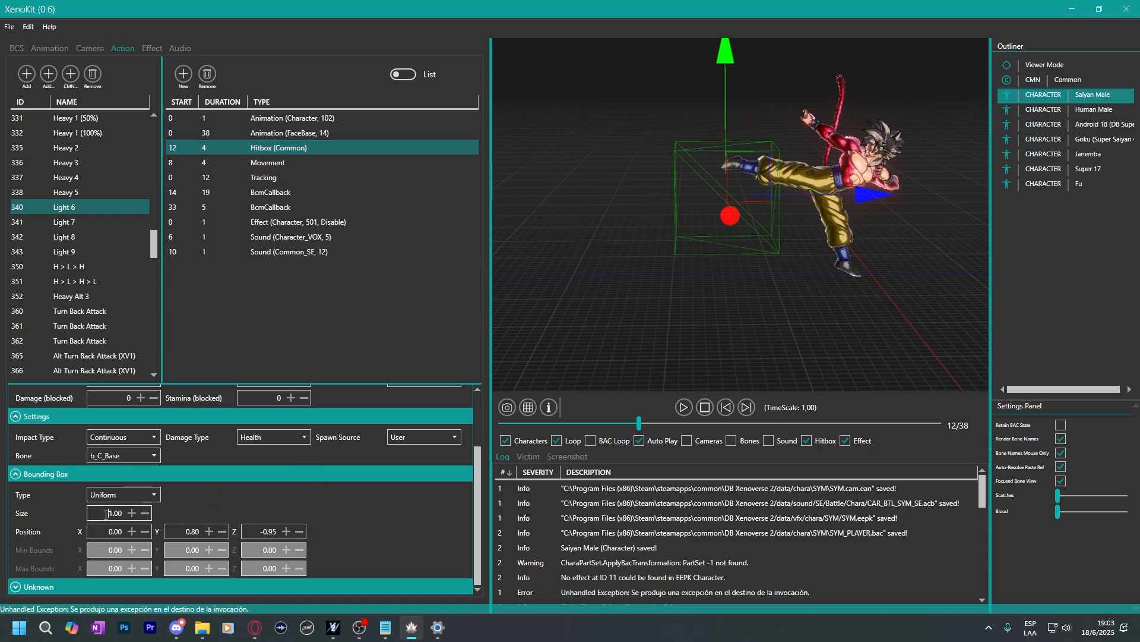
scroll(105, 516, "down", 1)
left_click(253, 534)
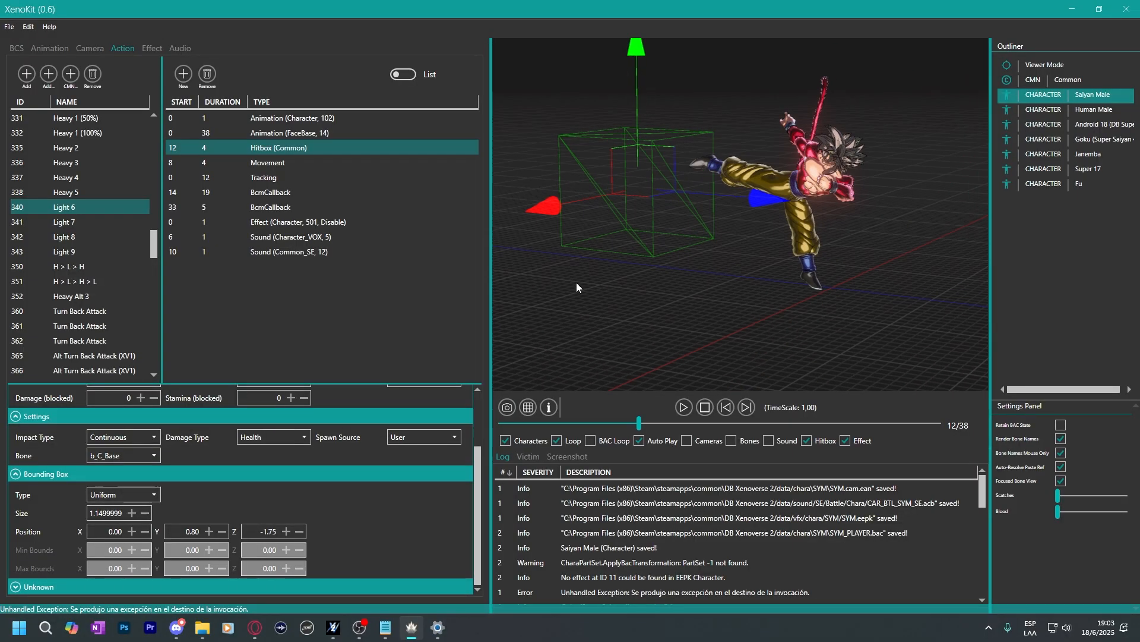
Set Android 18 (DB Super) as the victim actor and return to the Saiyan Male's actions.
left_click(1066, 126)
right_click(1069, 126)
mouse_move(1050, 127)
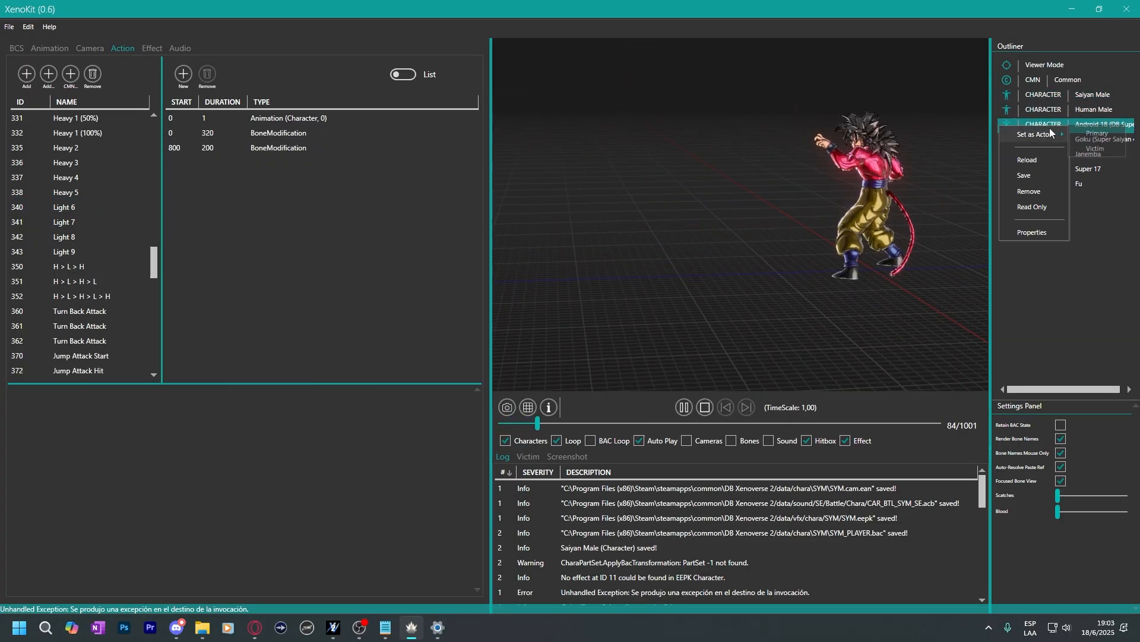
left_click(1102, 146)
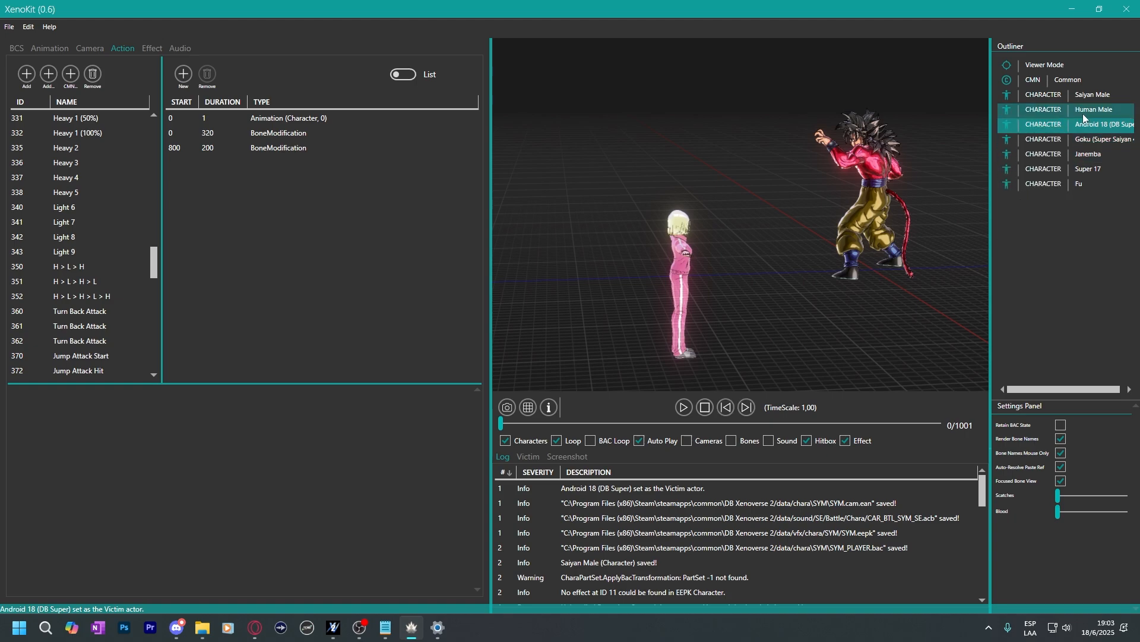
left_click(1077, 100)
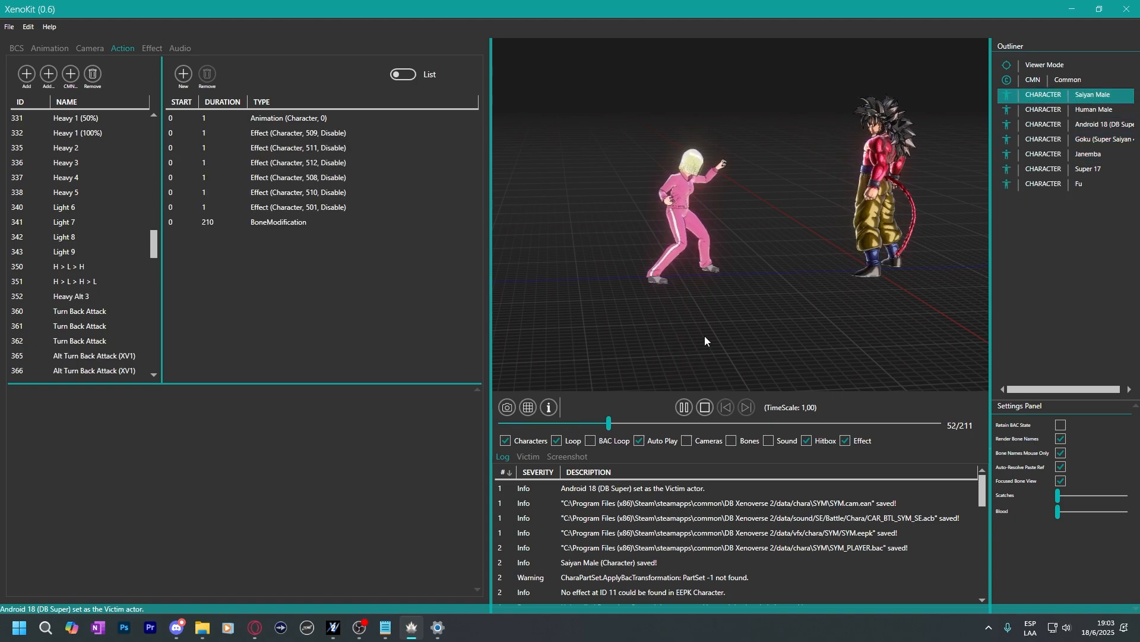
Play the Light 6, H > L > H > L and Heavy Alt 3 actions against the victim.
scroll(93, 261, "up", 2)
scroll(95, 279, "up", 1)
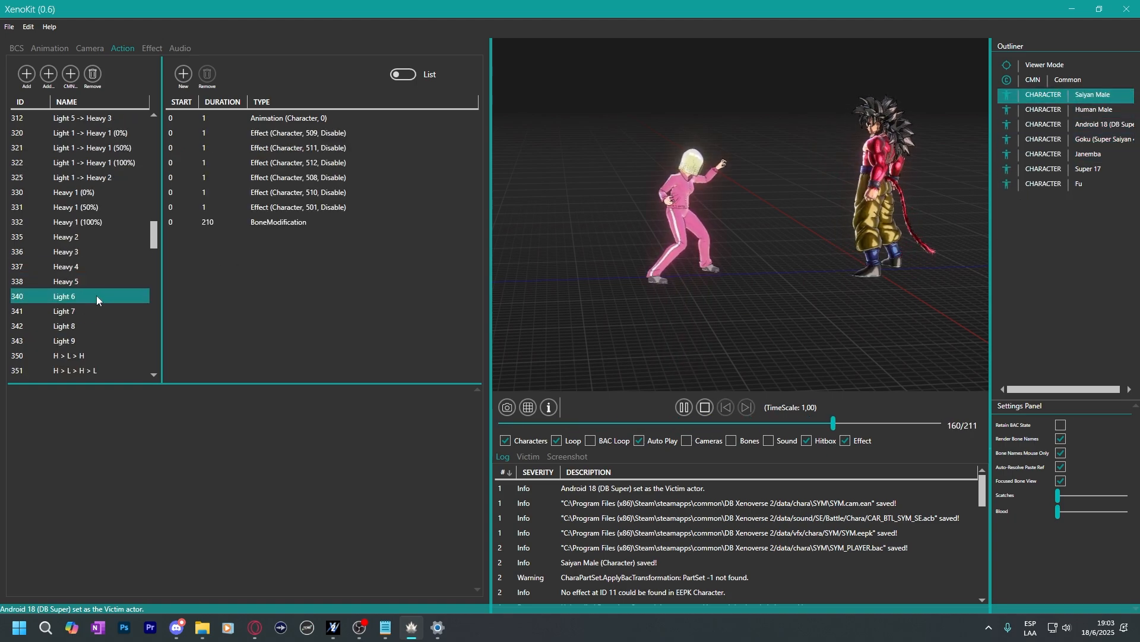
left_click(97, 296)
right_click_drag(743, 189, 820, 225)
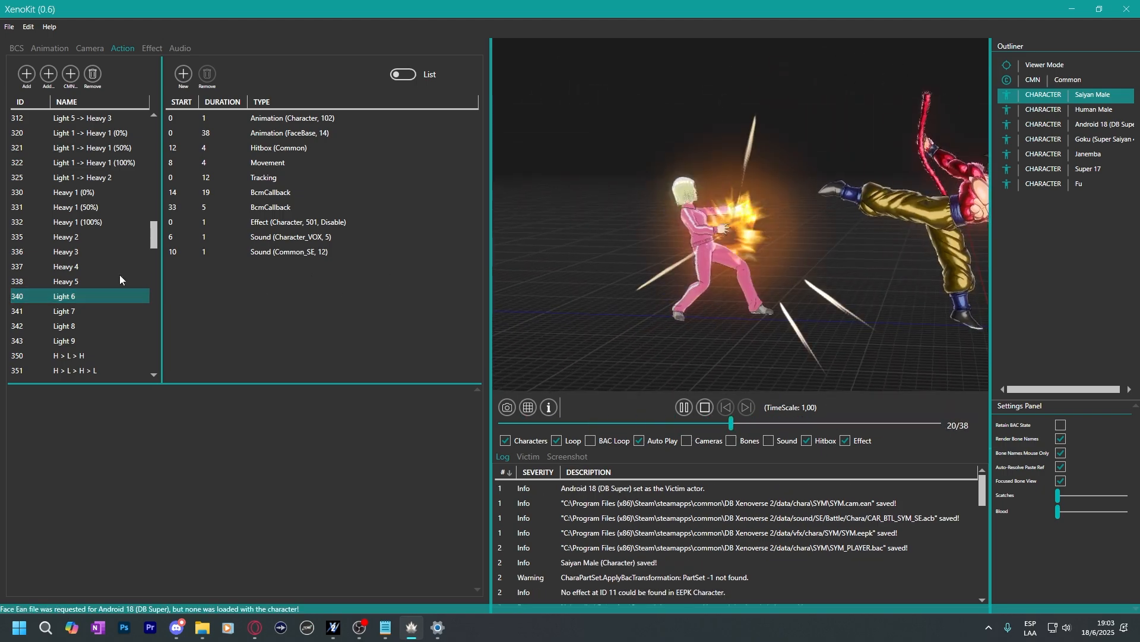
scroll(76, 311, "down", 3)
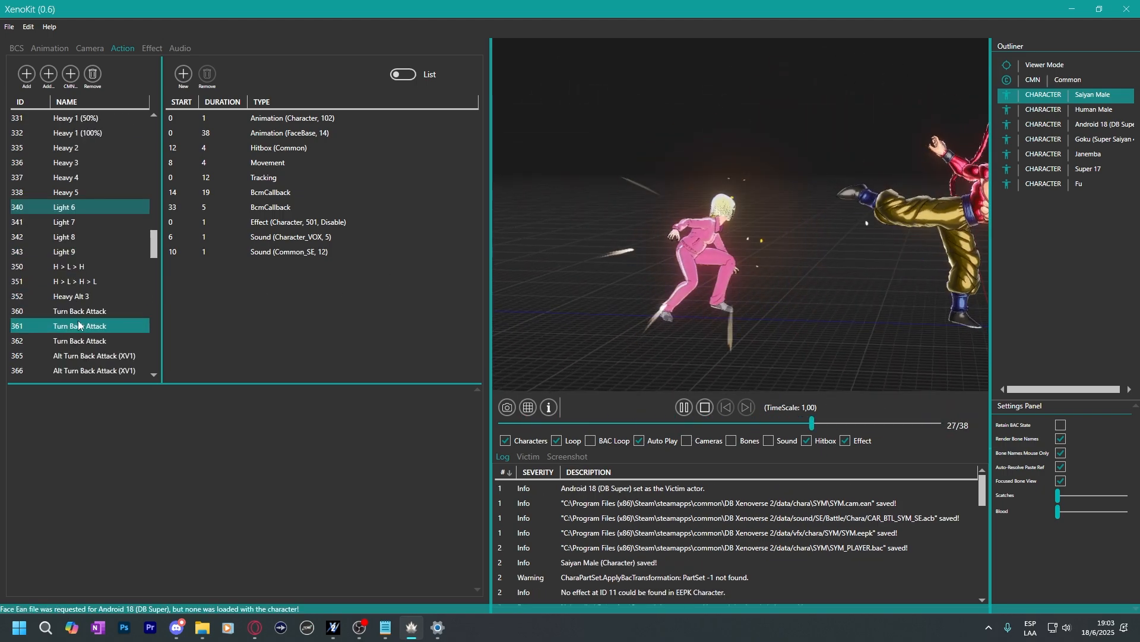
left_click(87, 280)
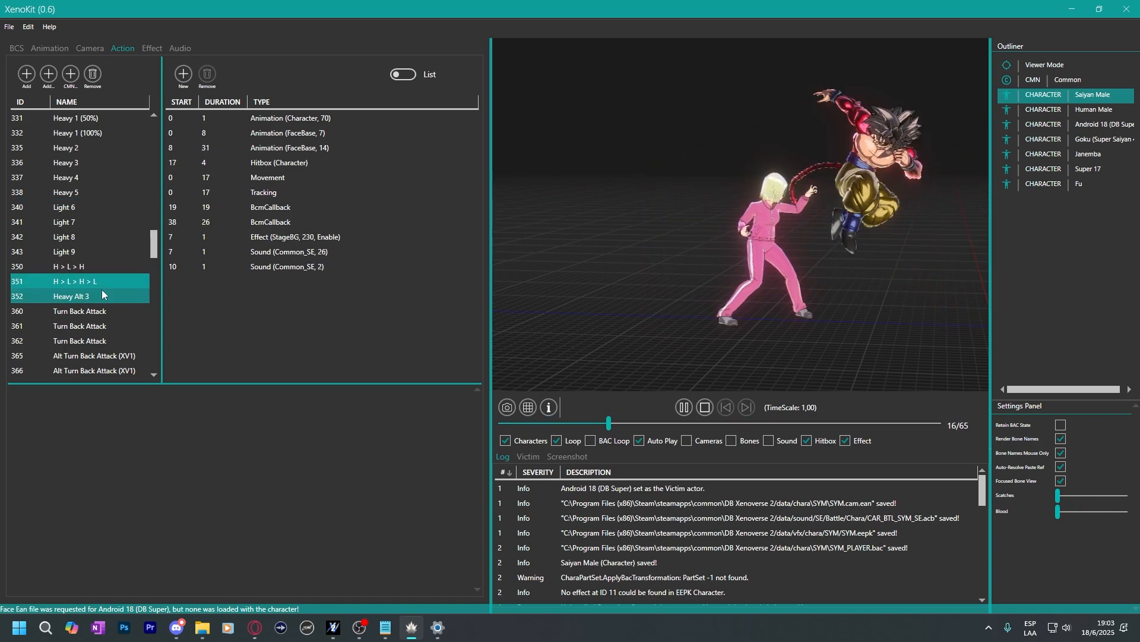
left_click(102, 291)
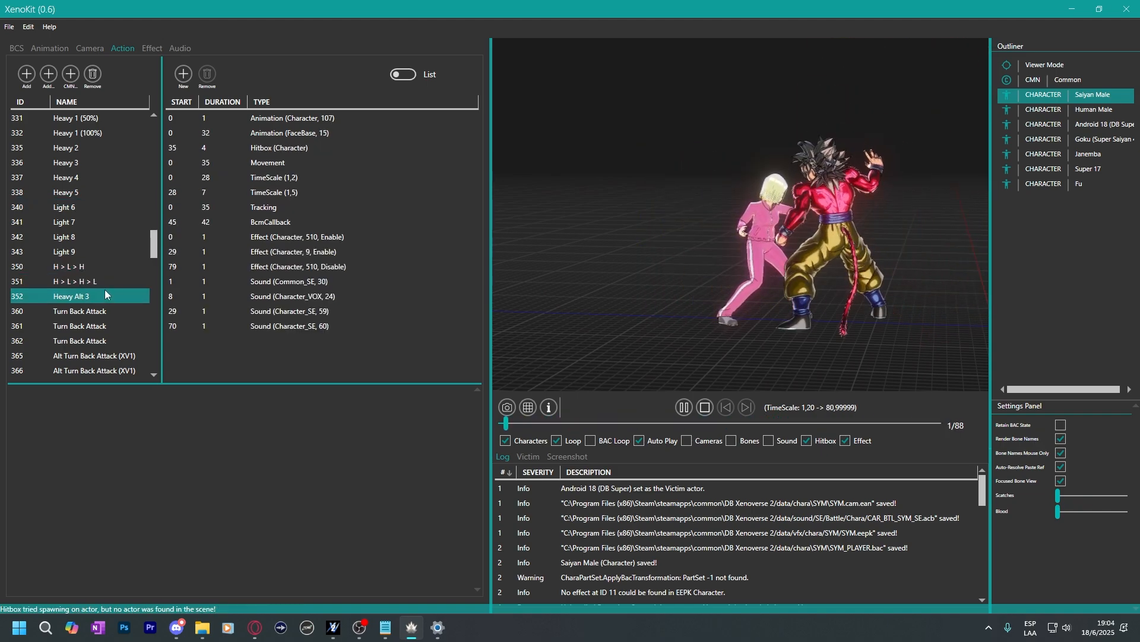
Replay Light 6 and pause it at frame 13 to examine the hitbox against the victim.
left_click(80, 212)
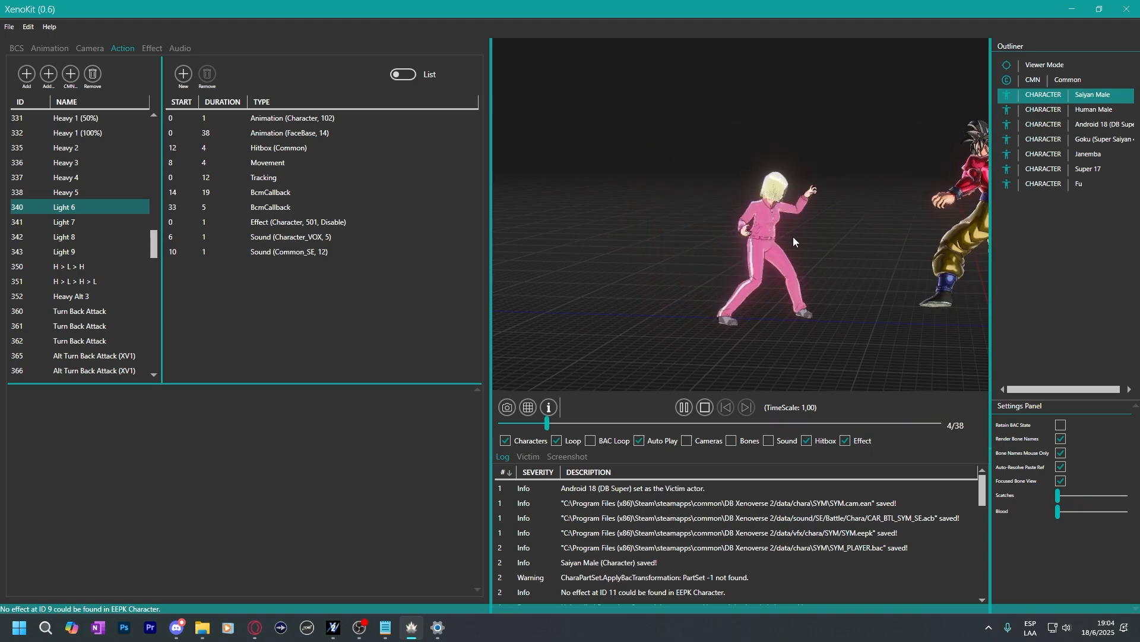
left_click(684, 407)
left_click_drag(671, 291, 791, 330)
left_click(729, 406)
left_click(728, 407)
left_click(728, 406)
left_click_drag(716, 380, 601, 360)
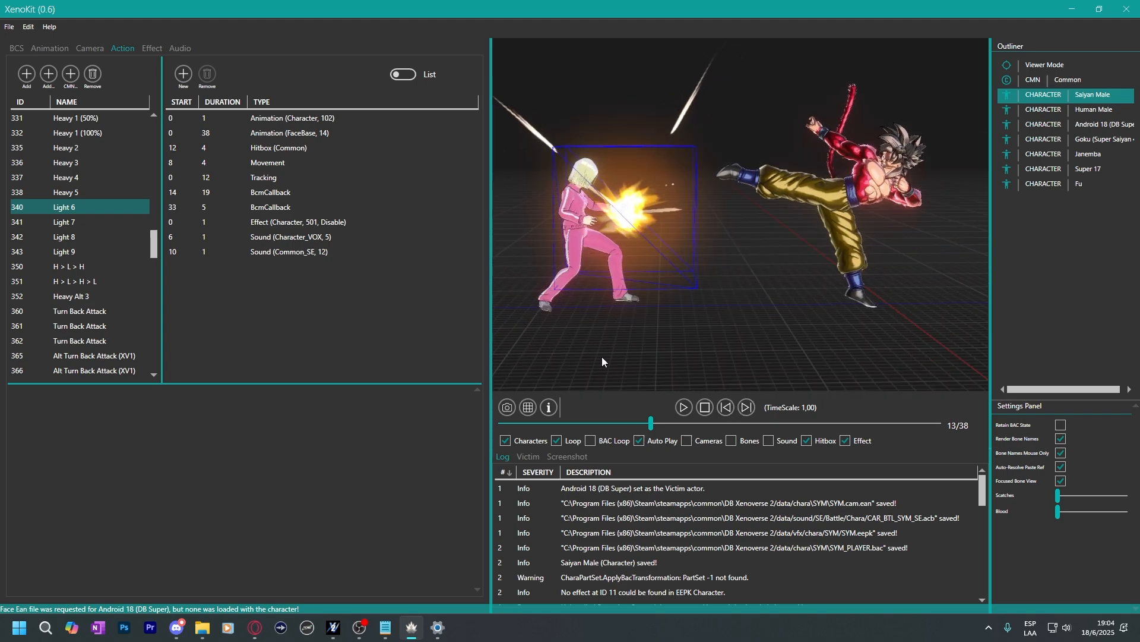
Shift the Light 6 hitbox along Z to -1.90 and back to -1.50.
left_click(281, 150)
left_click(253, 528)
scroll(252, 528, "down", 4)
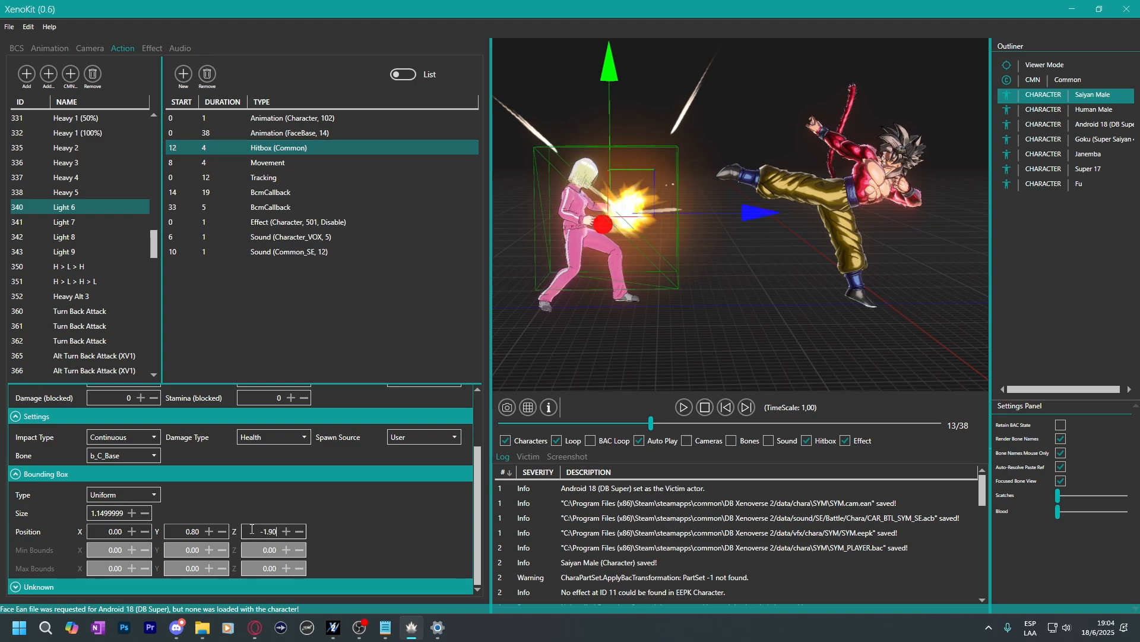
scroll(252, 529, "up", 3)
scroll(252, 529, "up", 3)
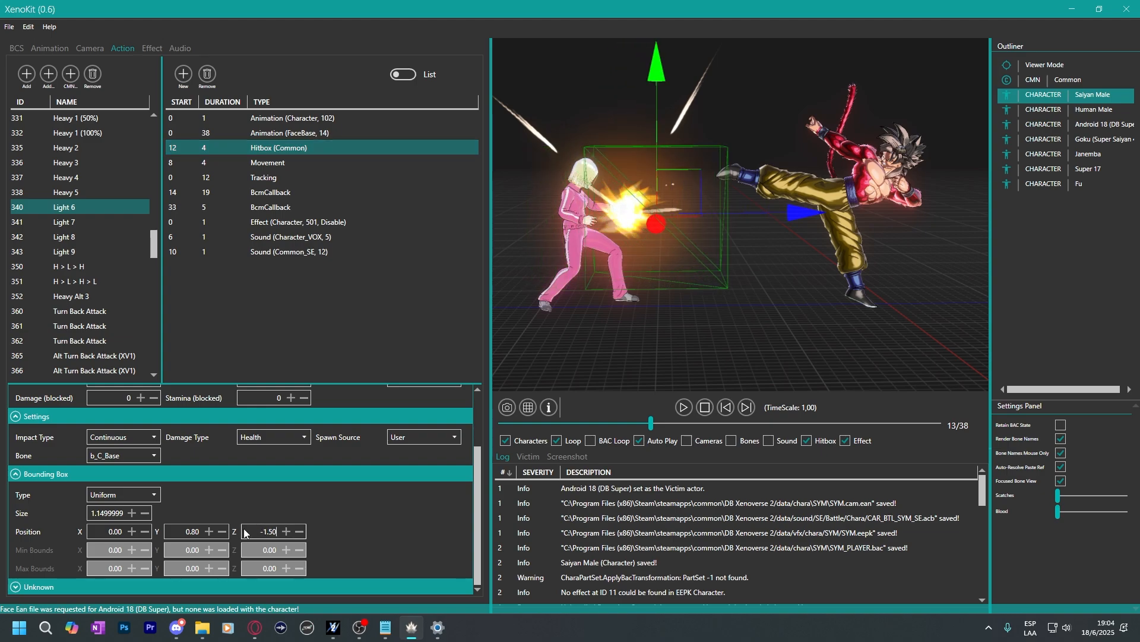
Change the bounding box type to MinMax, with Min Bounds Z 0.30, Max Bounds Z -1.80 and Position Z -1.45.
left_click(125, 494)
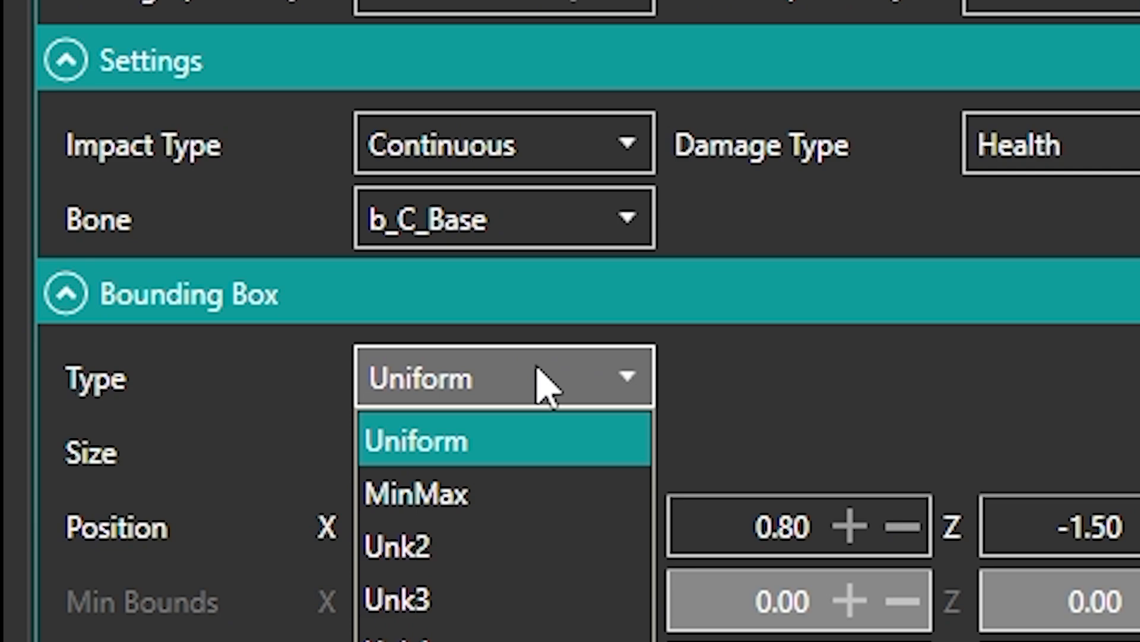
left_click(122, 521)
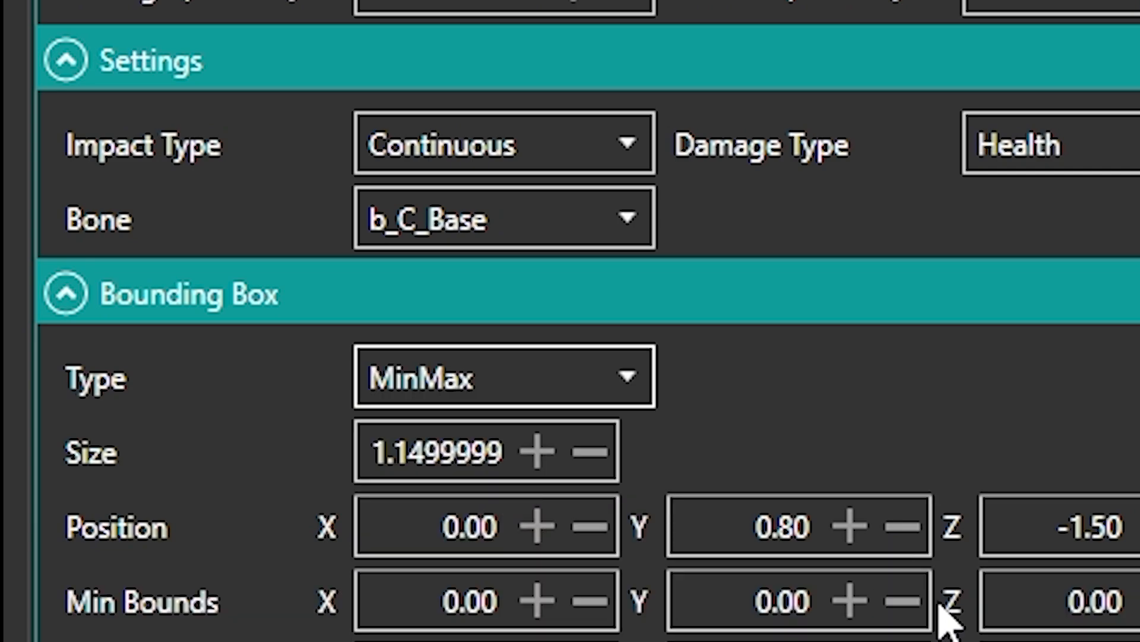
left_click(1051, 601)
scroll(1051, 599, "up", 2)
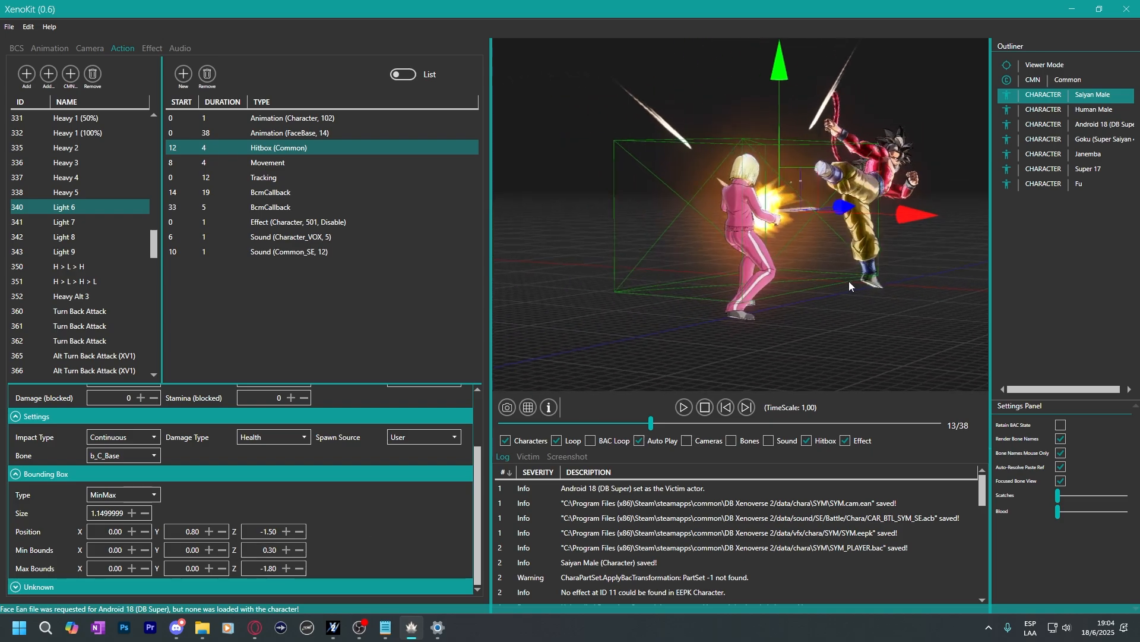
left_click_drag(658, 300, 689, 321)
left_click(286, 531)
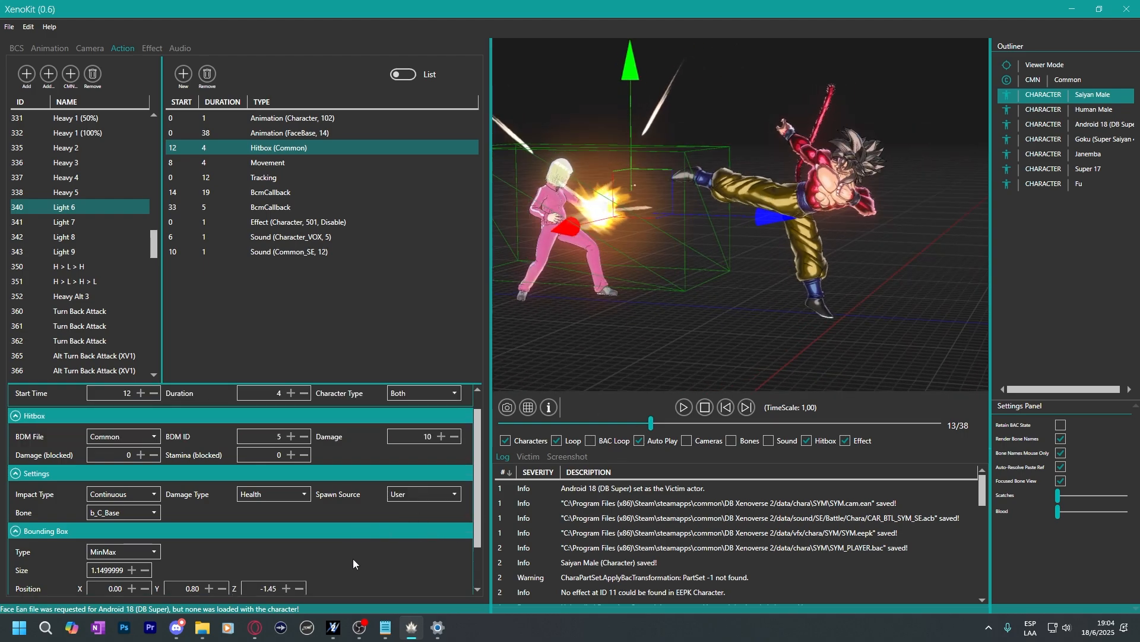
Switch the Light 6 hitbox's spawn source to Target and back to User.
scroll(332, 556, "down", 1)
left_click(419, 469)
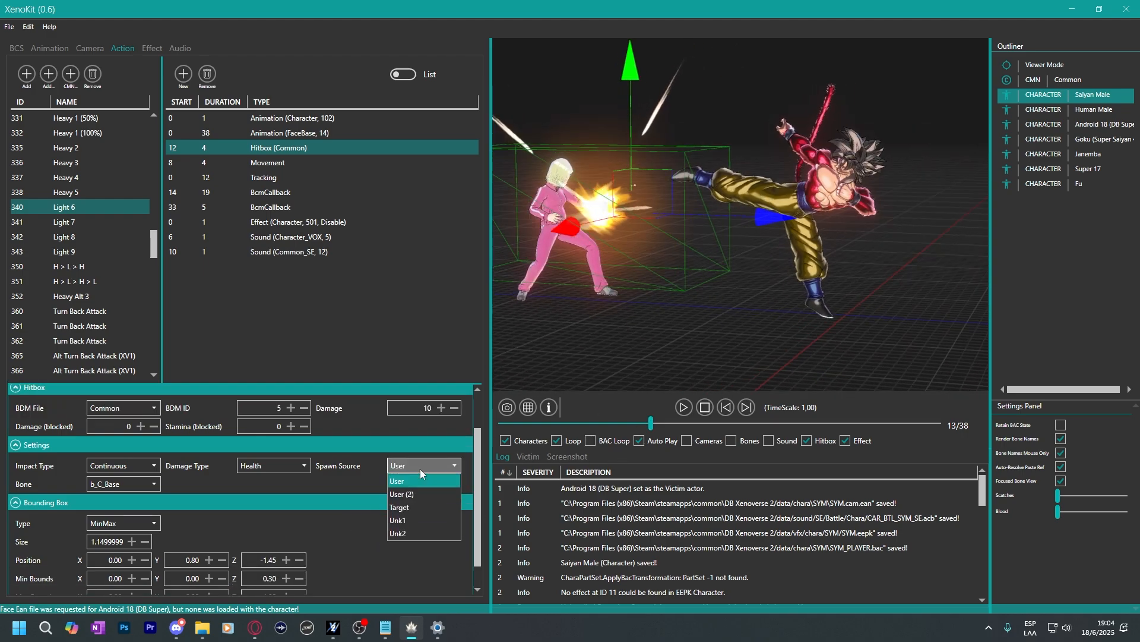
left_click(410, 504)
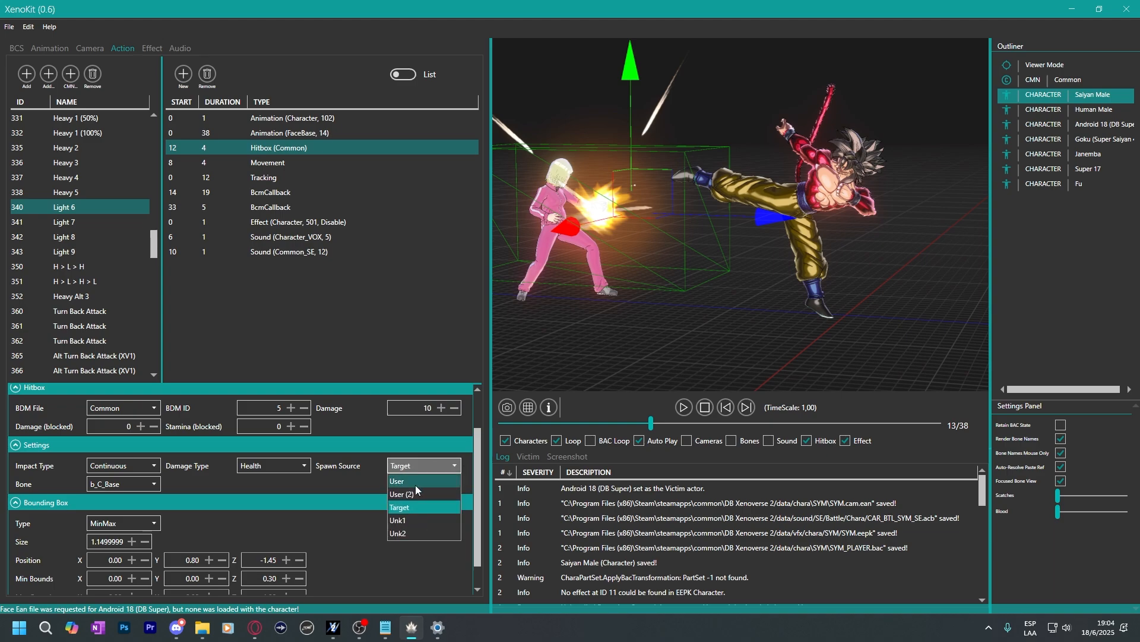
left_click(405, 483)
Set the Light 6 hitbox's bounding box type to Uniform.
scroll(380, 508, "down", 1)
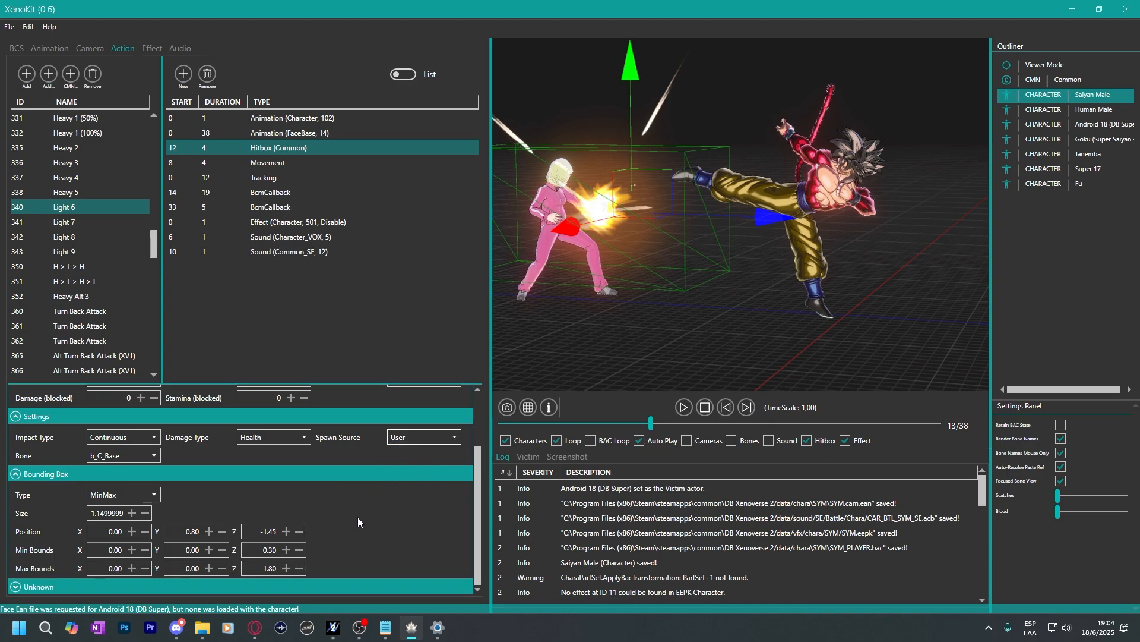
left_click(137, 500)
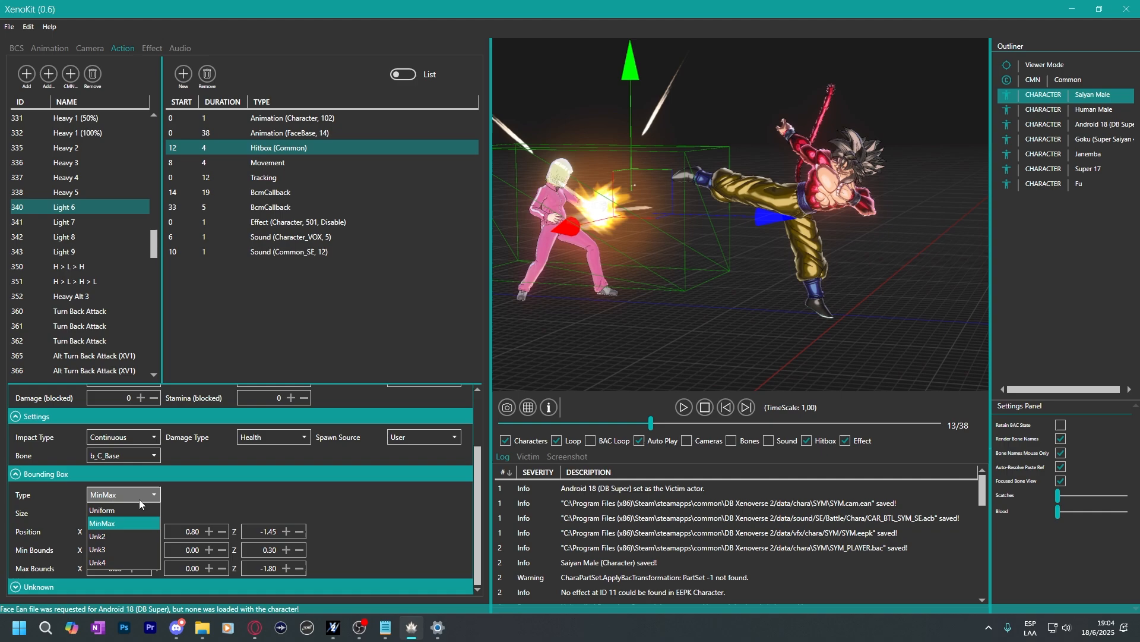
left_click(127, 512)
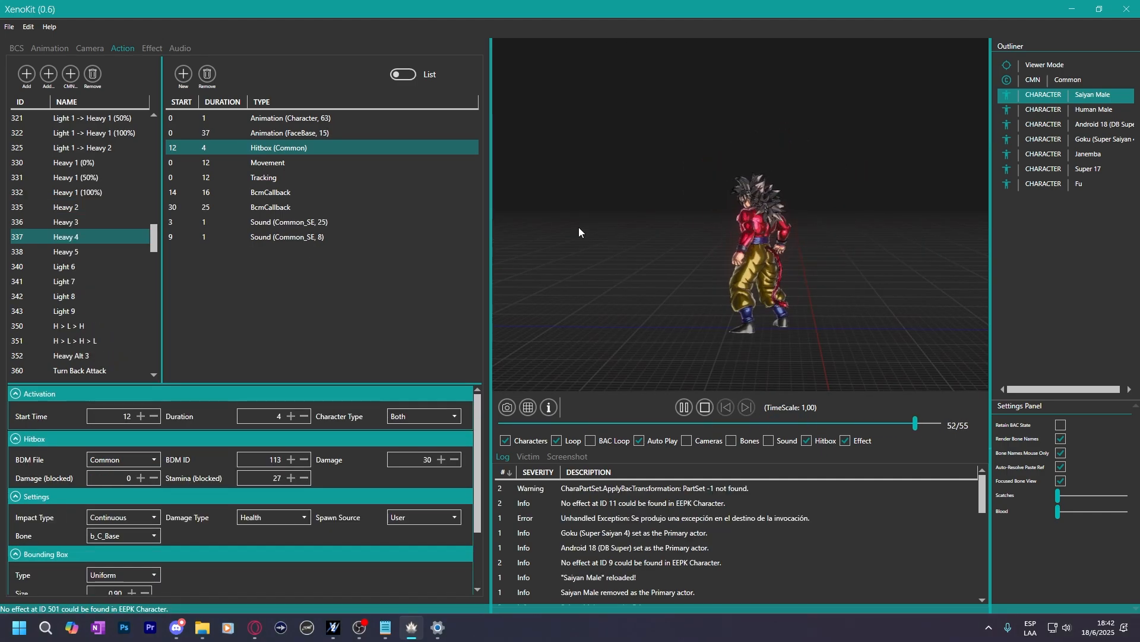
Sort the actions by ID and play Light 5 -> Heavy 2 and Light 5 -> Heavy 3.
scroll(95, 249, "up", 3)
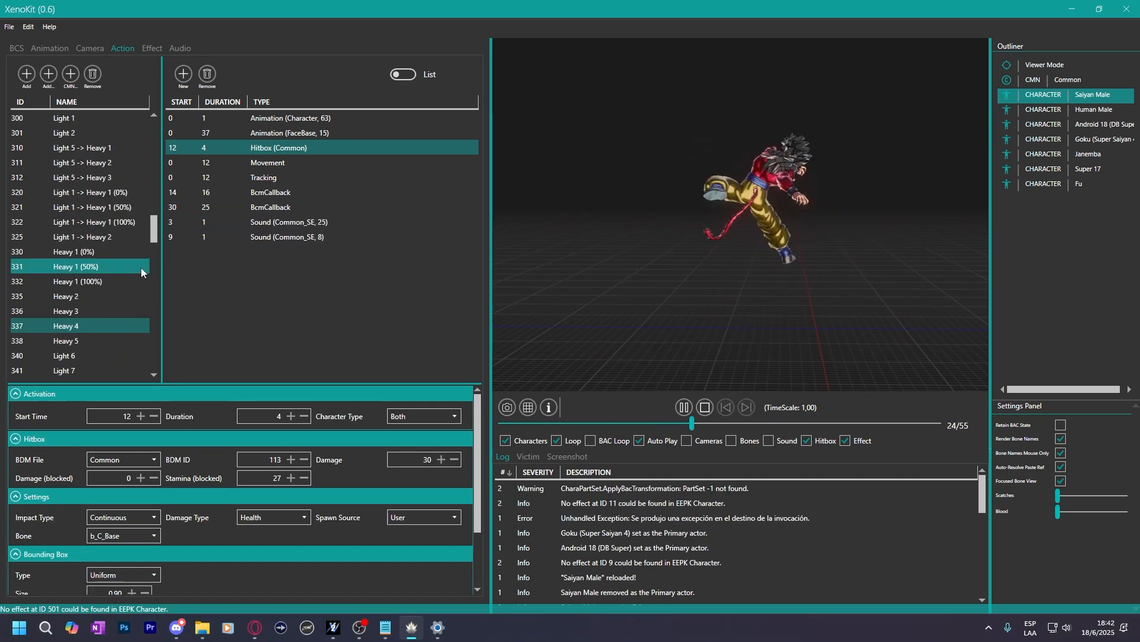
left_click(28, 100)
left_click(83, 251)
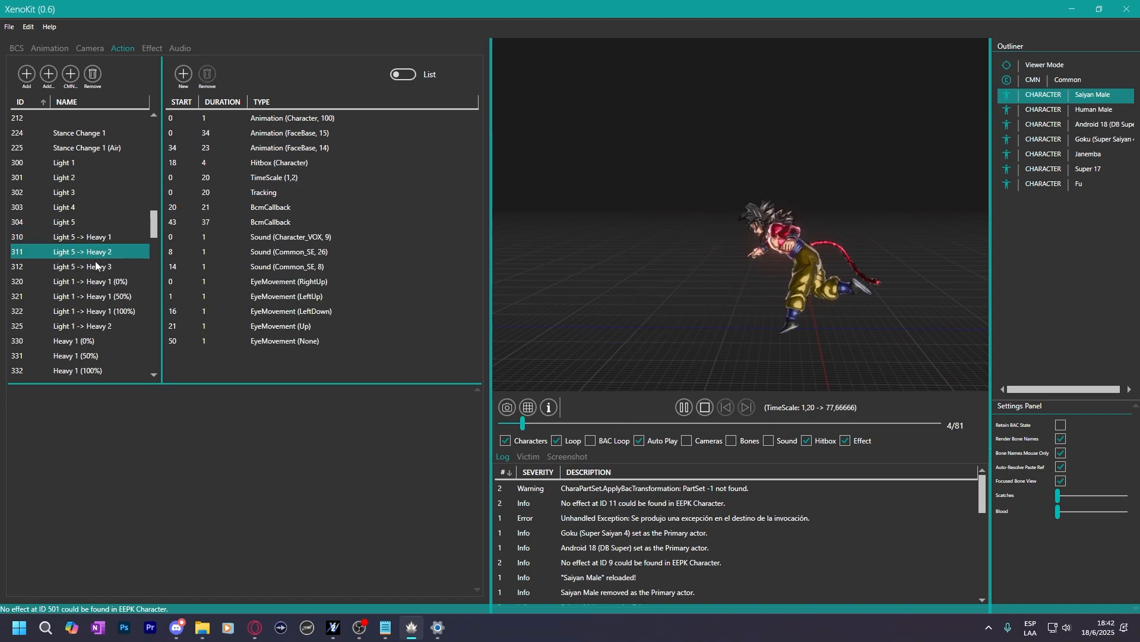
left_click(100, 268)
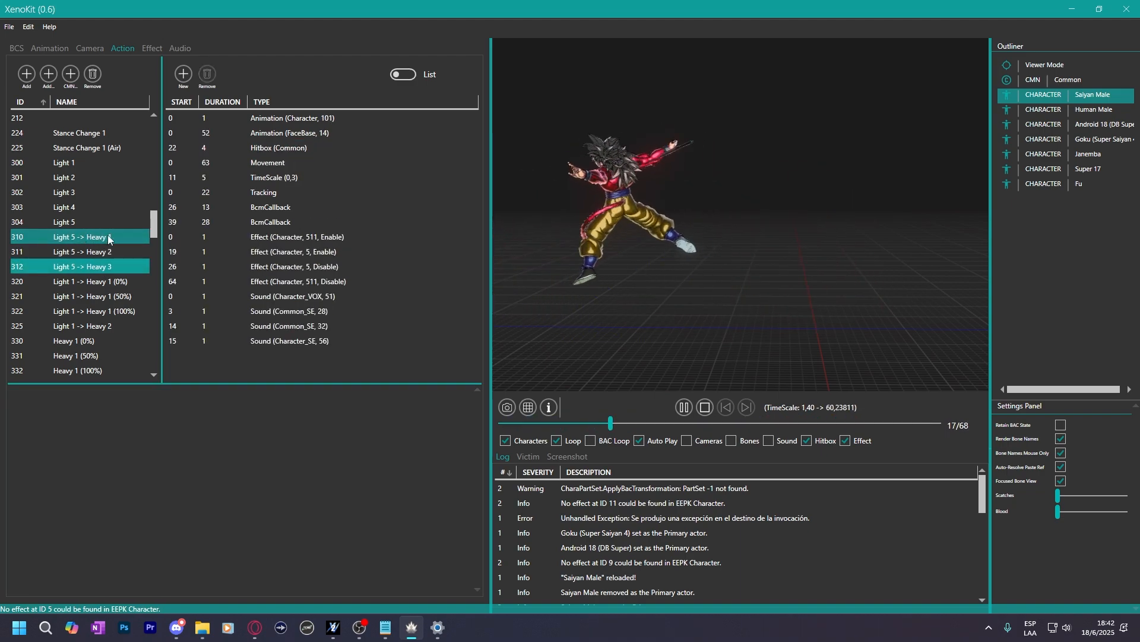
Look through the Saiyan Male's animation, camera, effect and audio data, and return to its actions.
right_click(1074, 98)
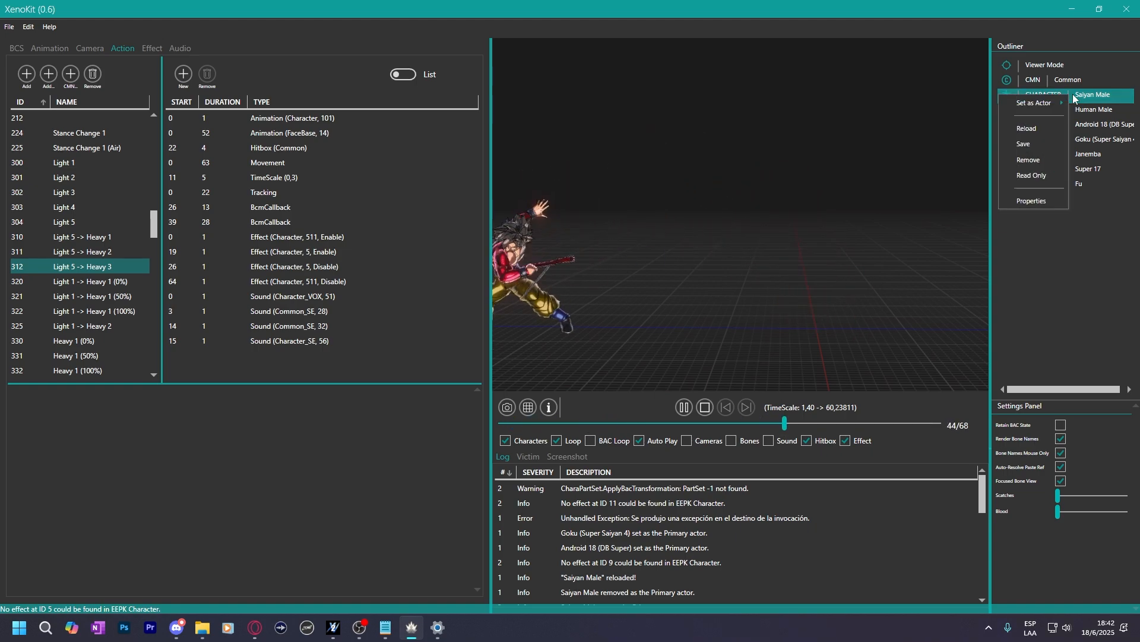
left_click(1074, 98)
left_click(50, 48)
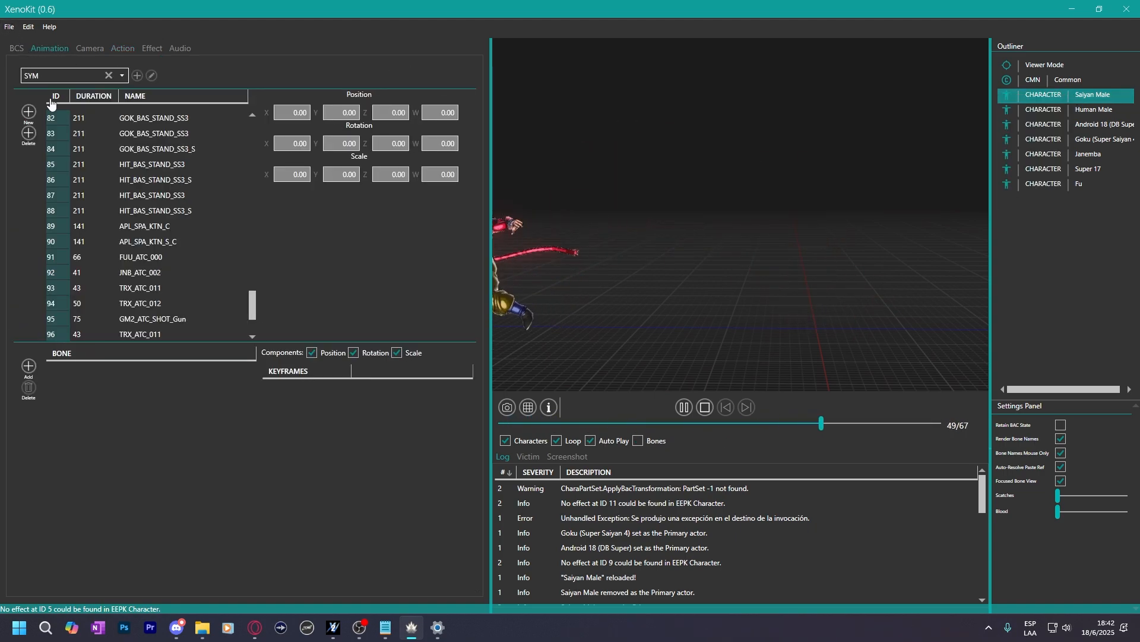
left_click(121, 215)
left_click(87, 47)
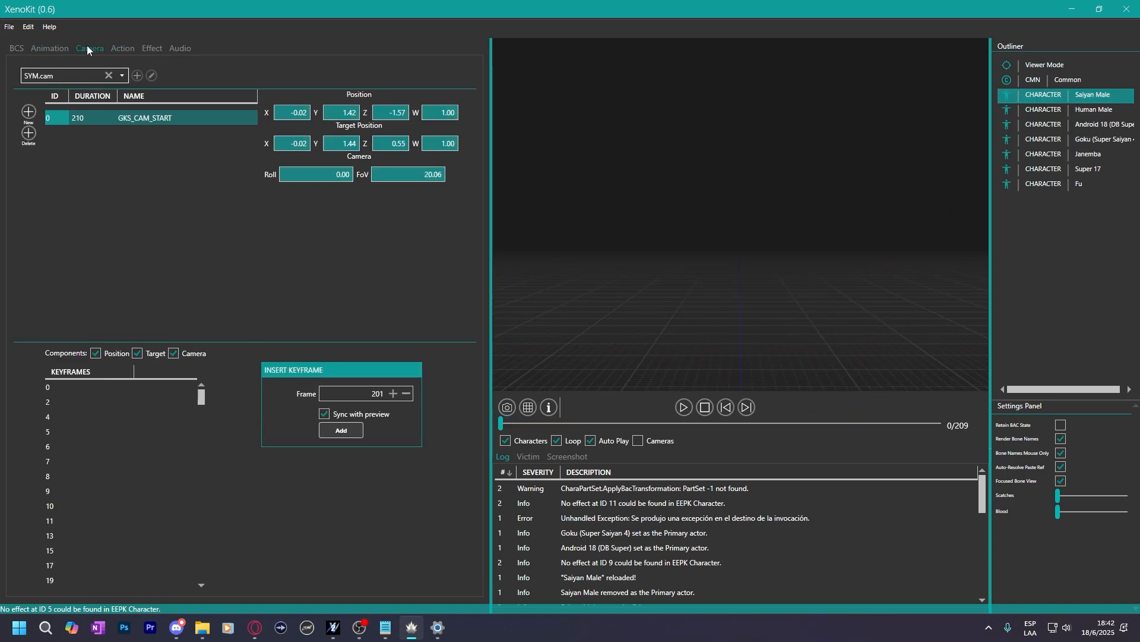
left_click(119, 51)
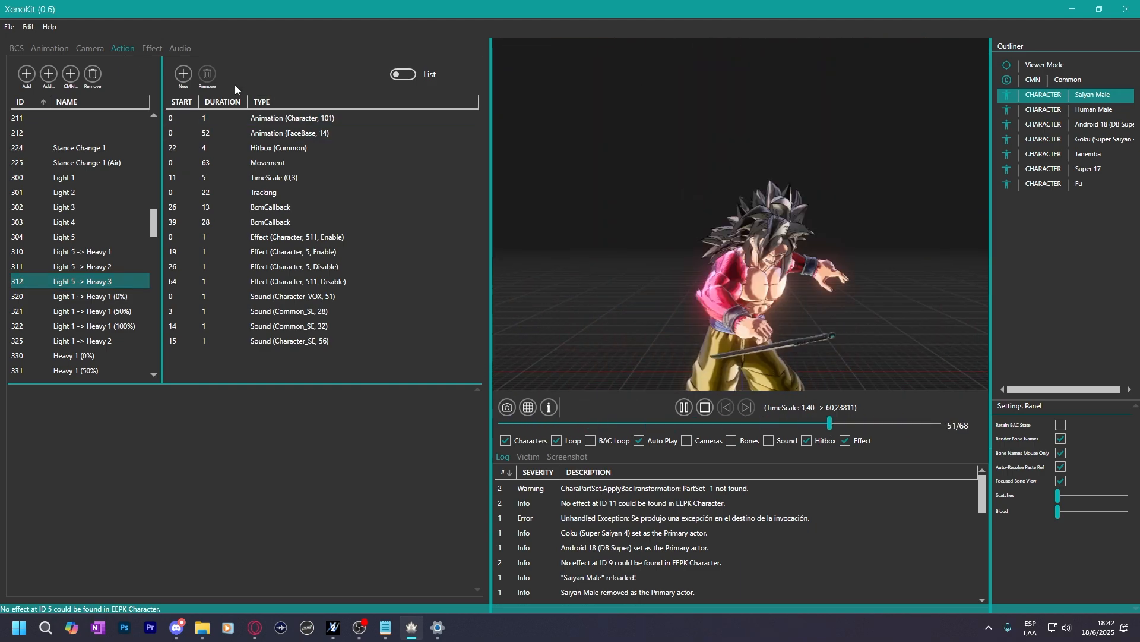
left_click(150, 48)
left_click(90, 48)
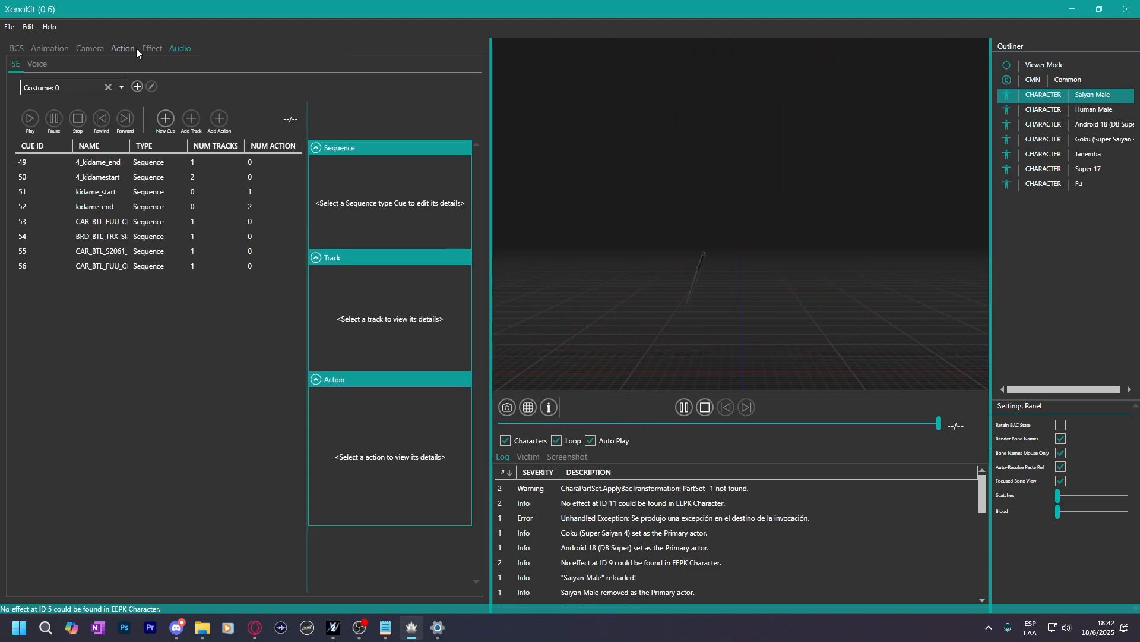
left_click(123, 48)
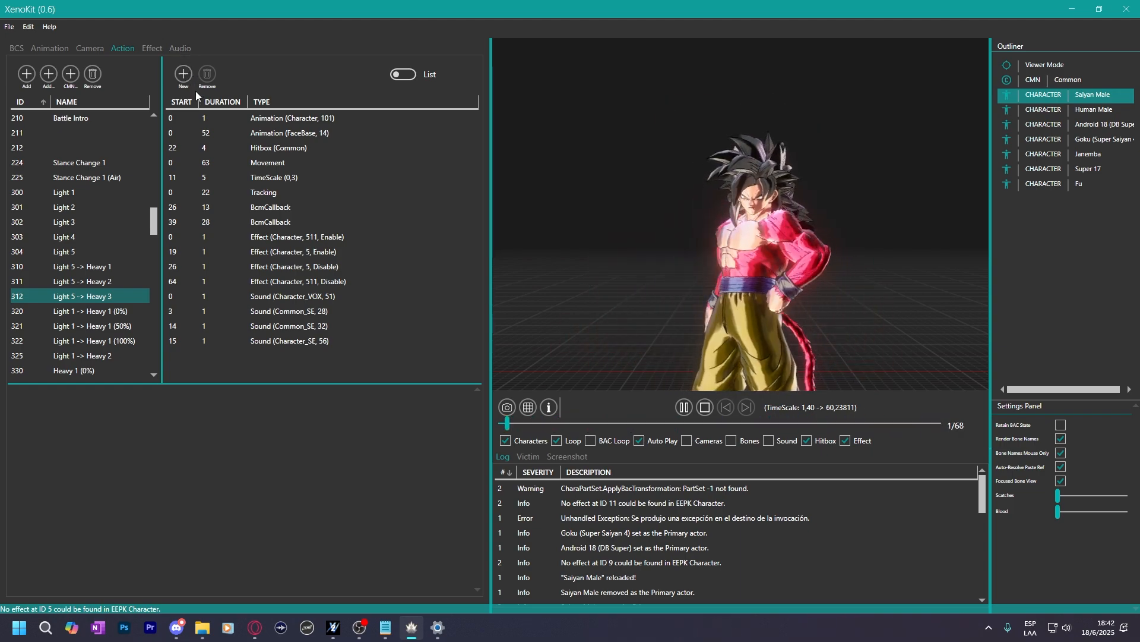
Show the hitbox settings of Light 5 -> Heavy 2 and save the Saiyan Male character.
left_click(110, 278)
left_click(285, 165)
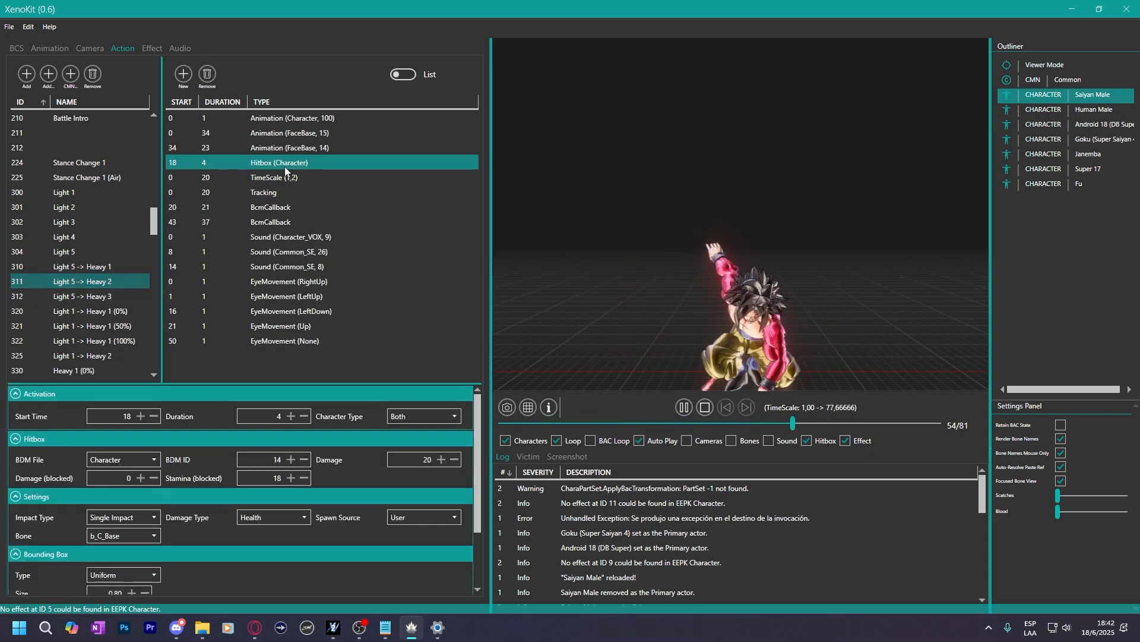
right_click(1073, 102)
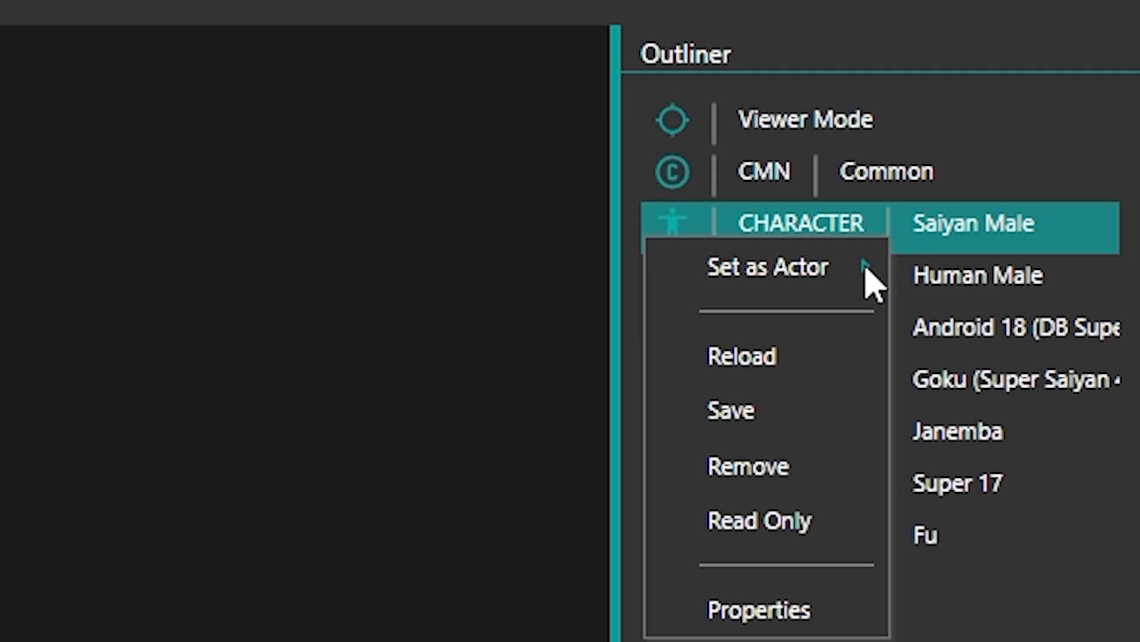
left_click(732, 416)
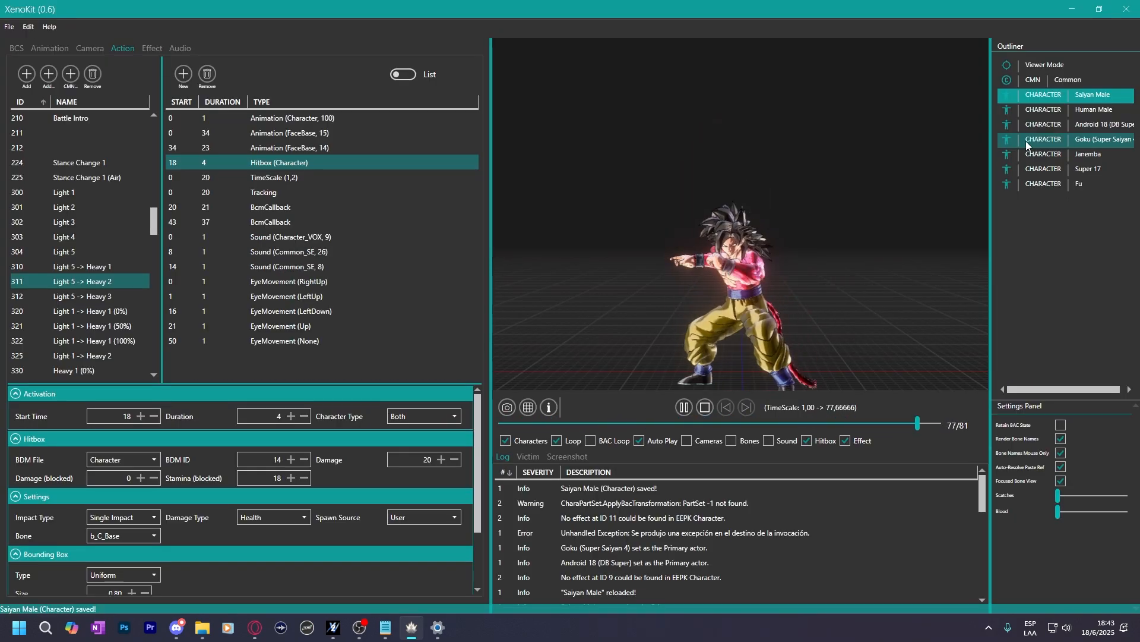
View the Human Male's BCS part sets and return to its actions.
left_click(1060, 110)
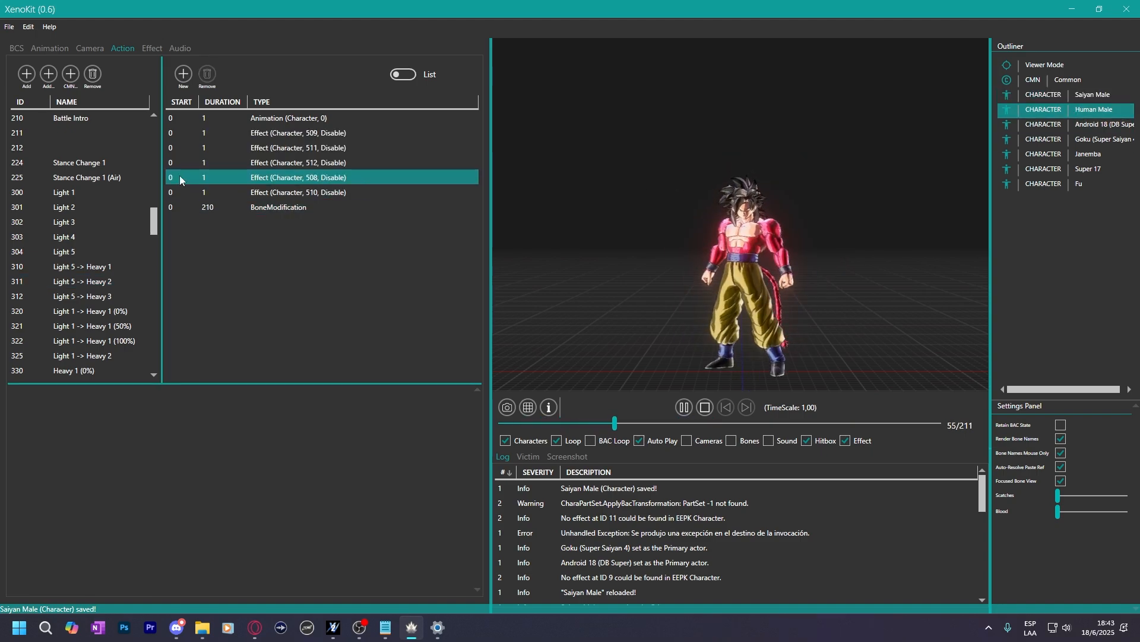
left_click(17, 48)
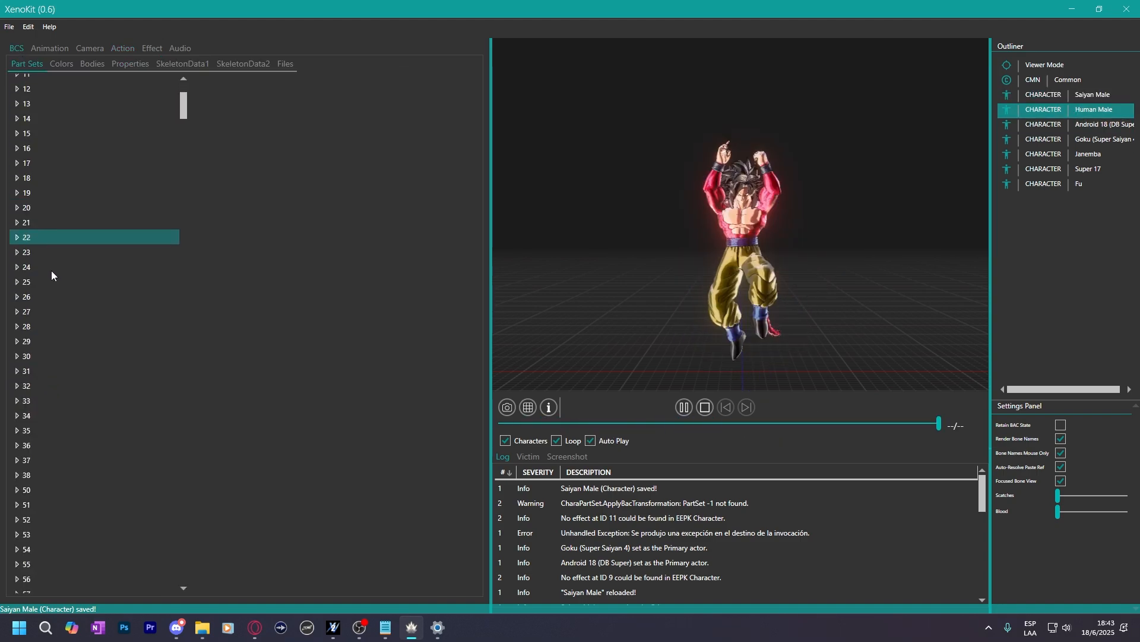
left_click(122, 47)
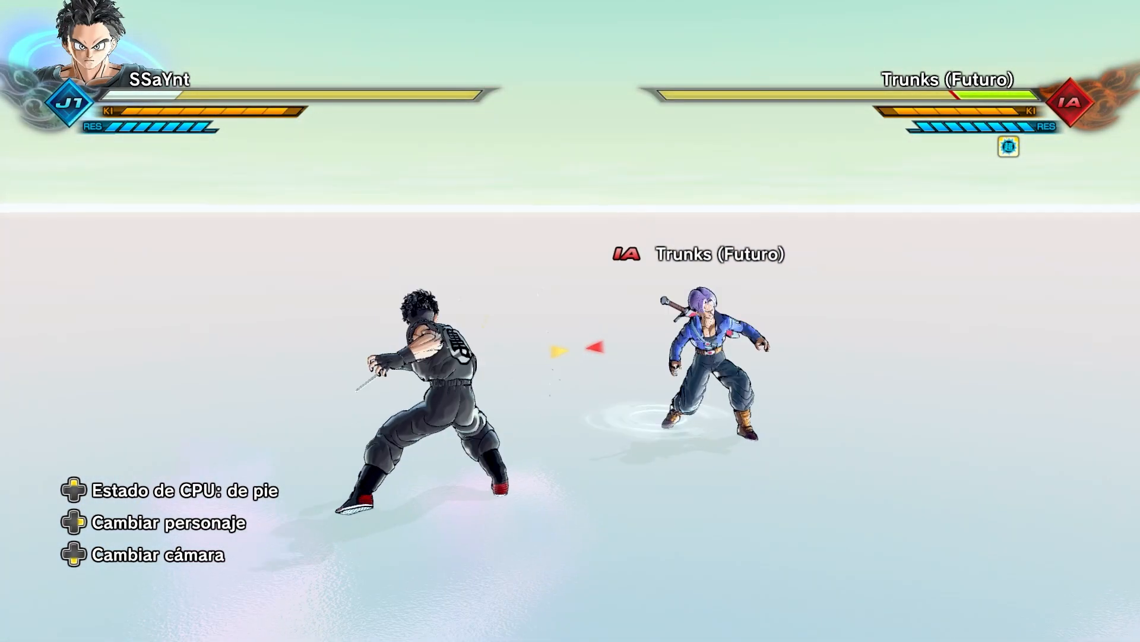
Switch from the game to XenoKit and copy the Effect (Character, 511, Disable) entry of the Saiyan Male's Light 1.
key("alt+Tab")
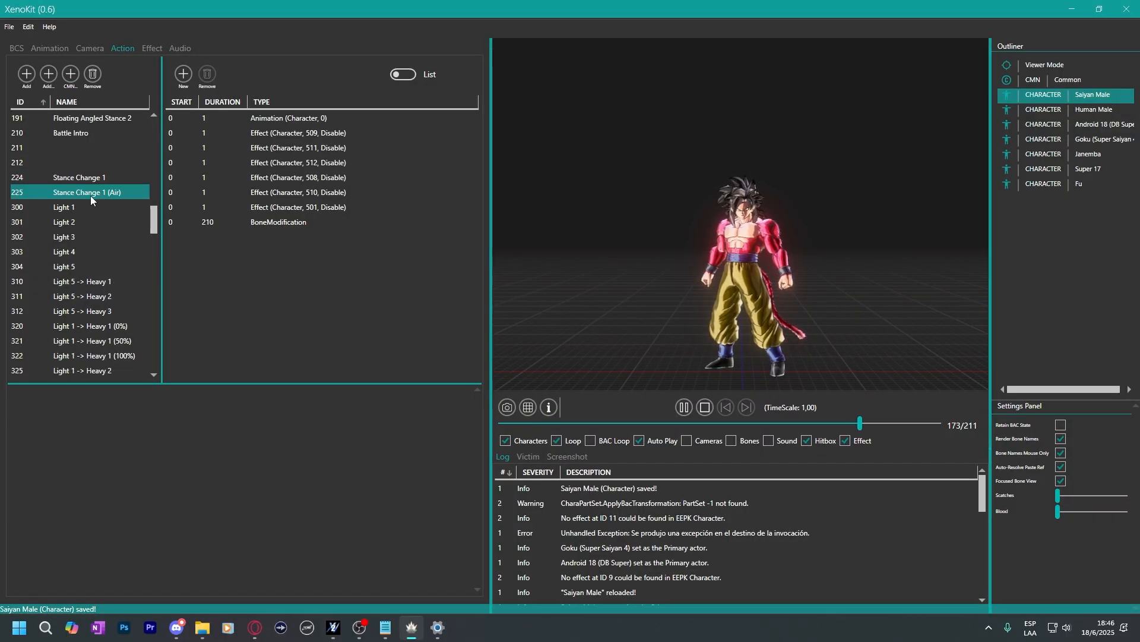
left_click(88, 205)
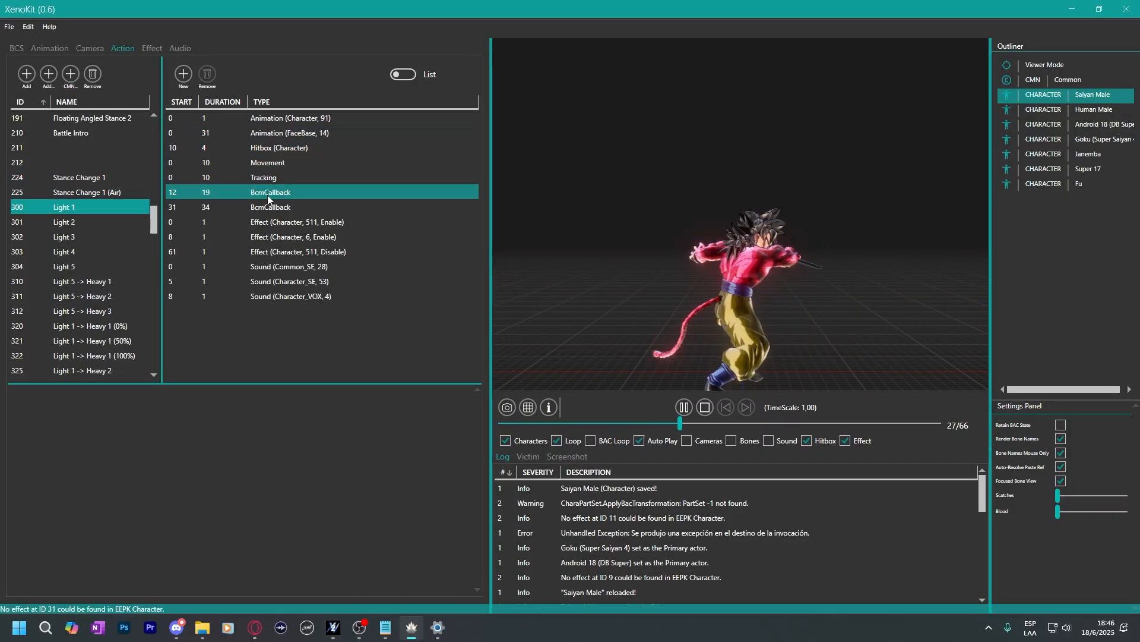
left_click(299, 252)
right_click(305, 253)
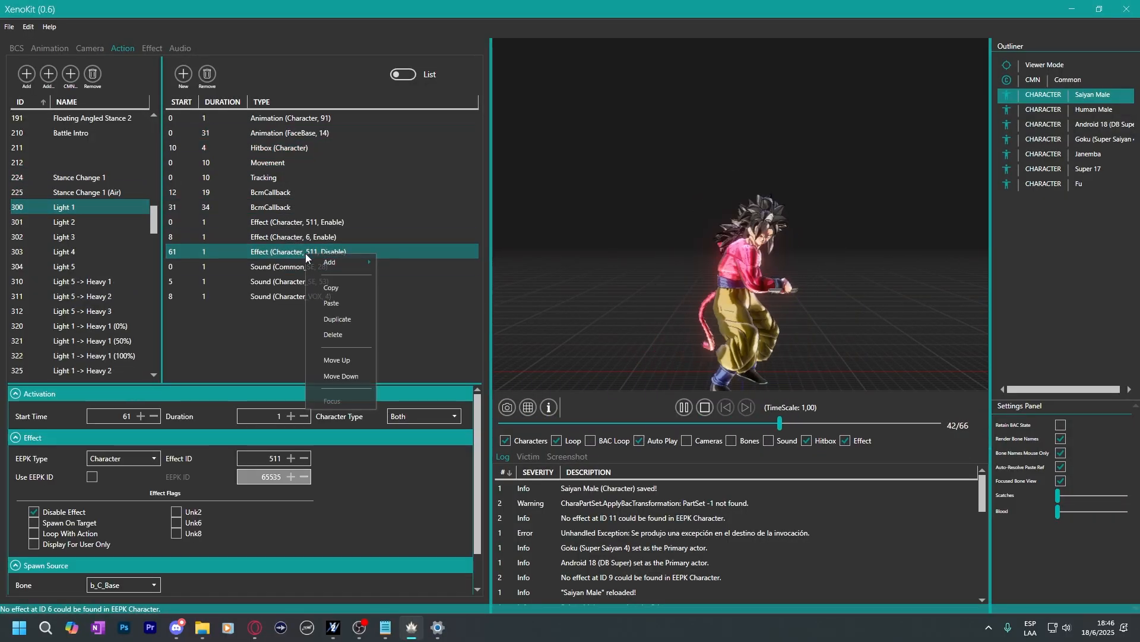
left_click(331, 287)
Paste the copied effect entry into Light 2, set its start time to 0 and pause the preview.
left_click_drag(97, 217, 159, 250)
left_click(273, 269)
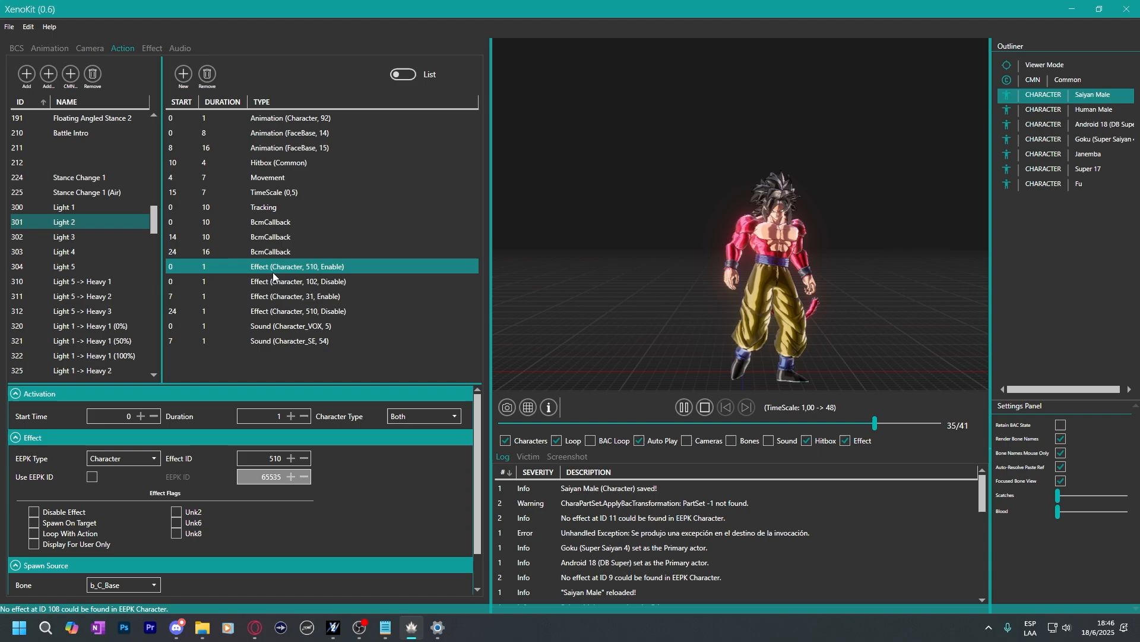
key("ctrl+v")
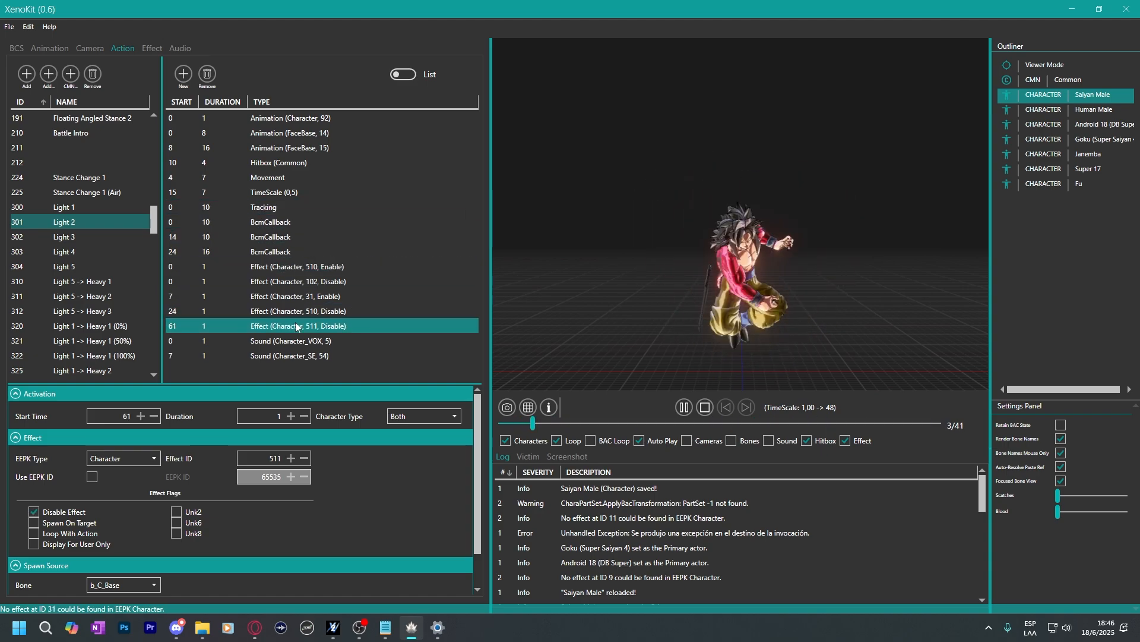
left_click(108, 422)
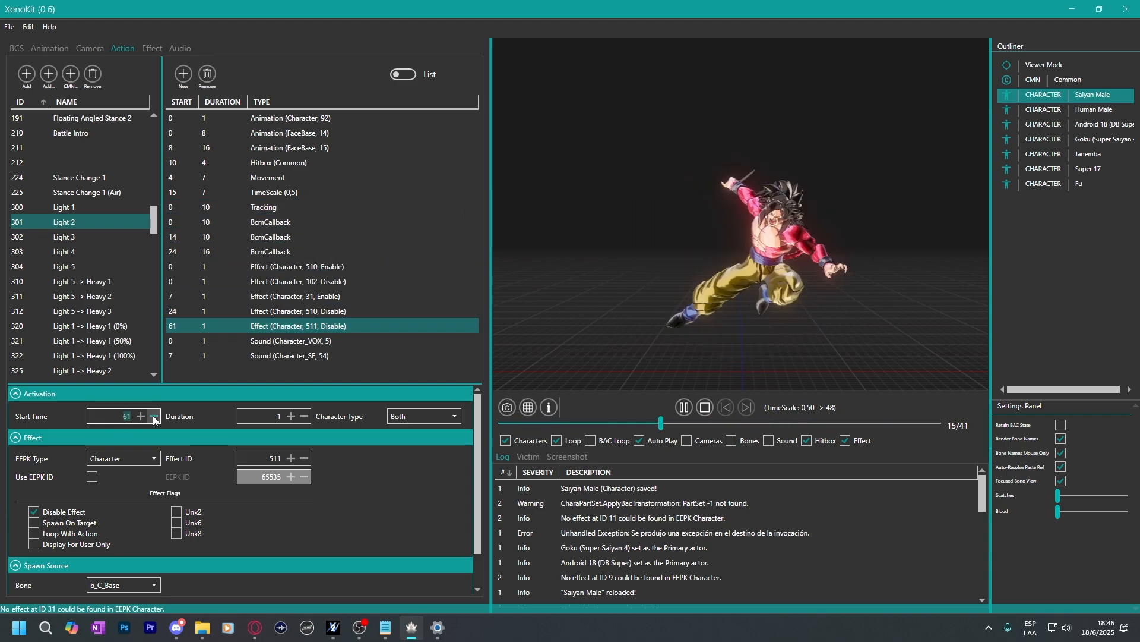
left_click(682, 413)
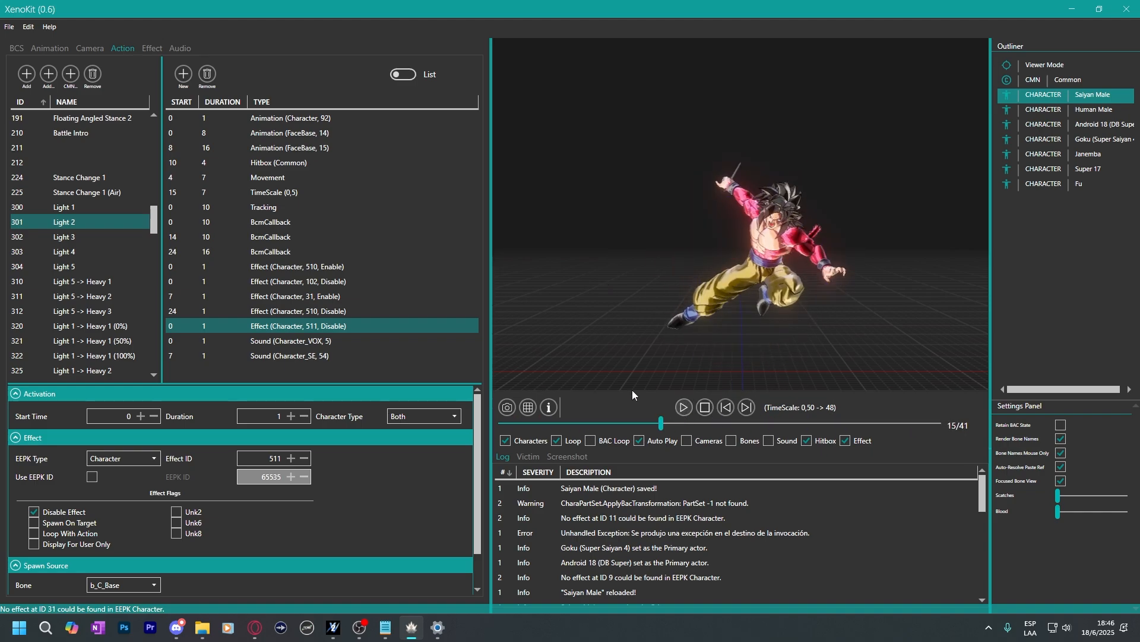
Play Light 3 and Light 5, and examine Light 5's disable entries for effects 510 and 511.
left_click(82, 238)
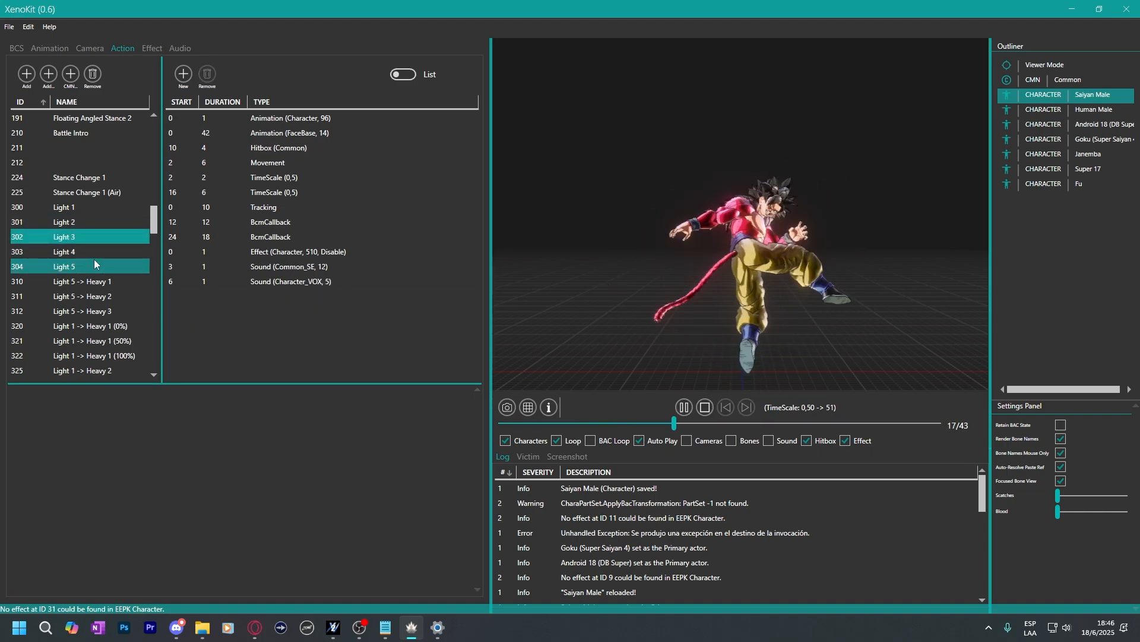
left_click(97, 265)
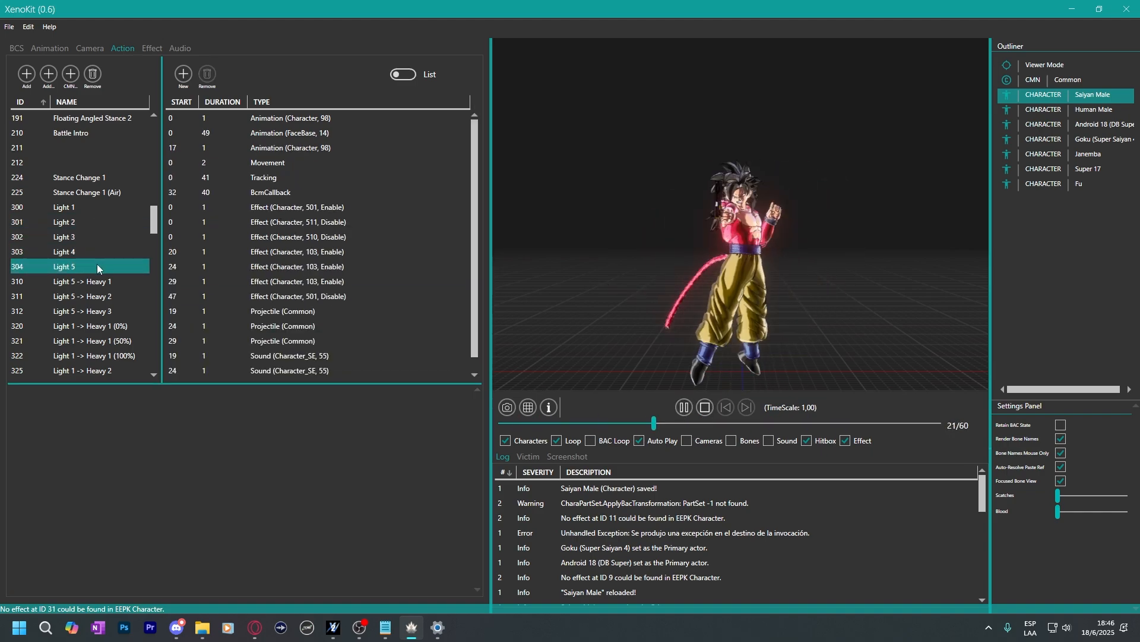
left_click(287, 236)
left_click(278, 223)
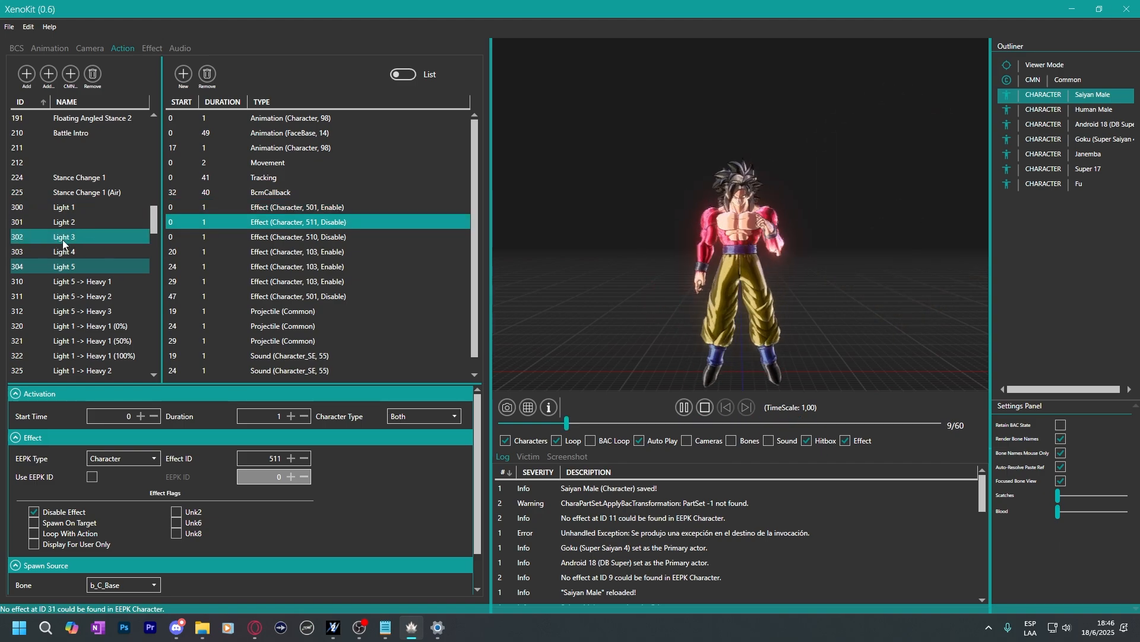
scroll(68, 249, "down", 1)
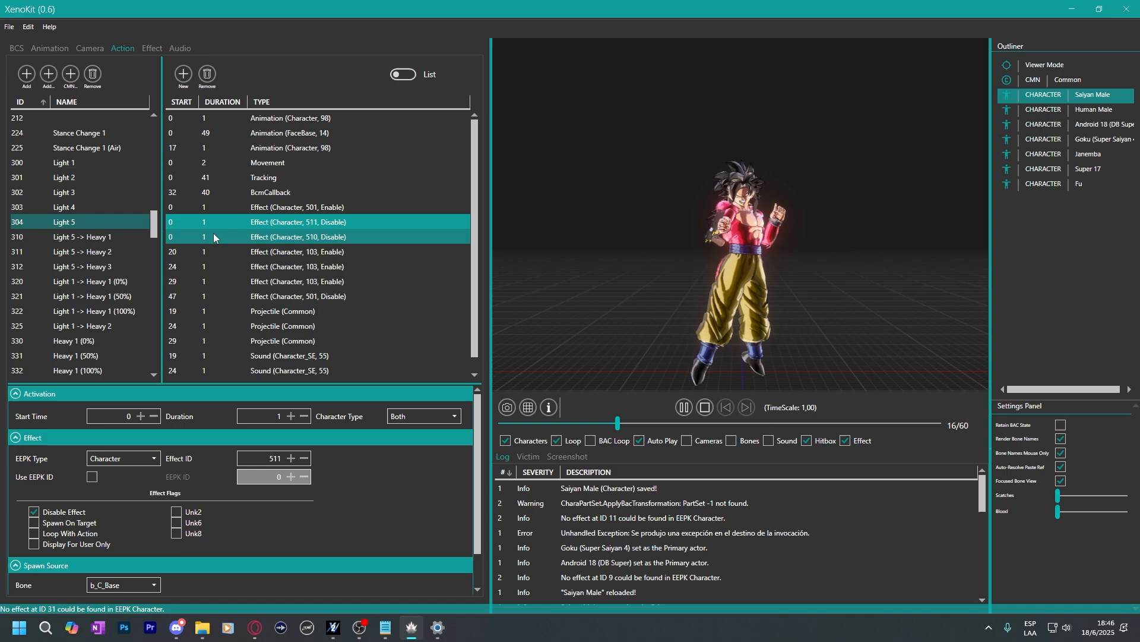
Play the Human Male's Light 5 -> Heavy 3 and Light 6 actions, and copy Light 6.
left_click(1067, 113)
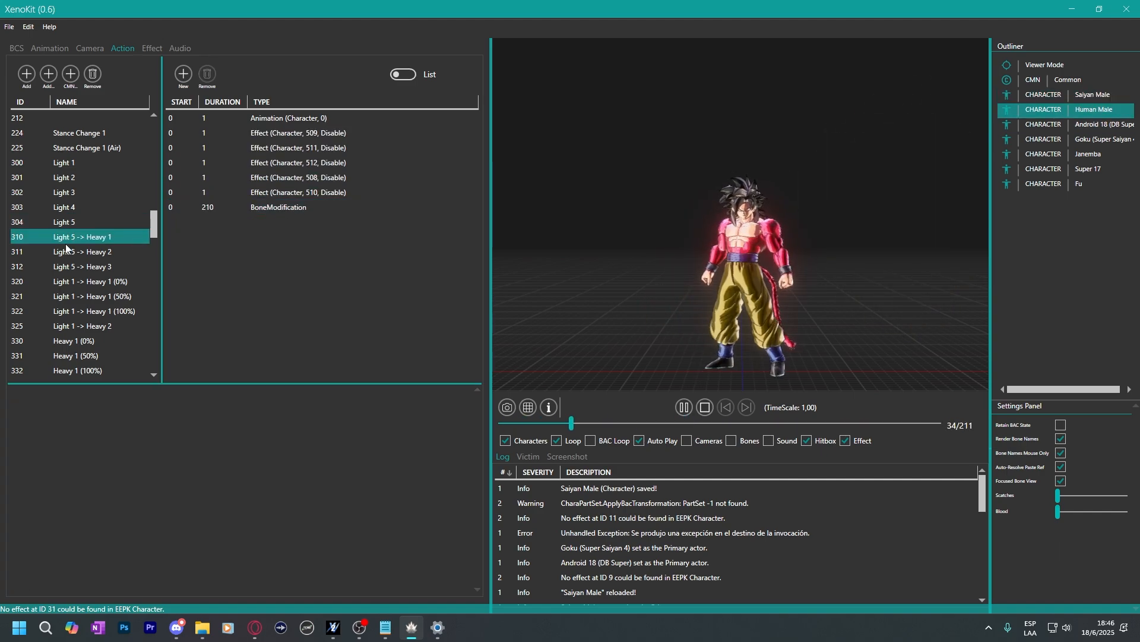
left_click(86, 265)
scroll(86, 266, "down", 3)
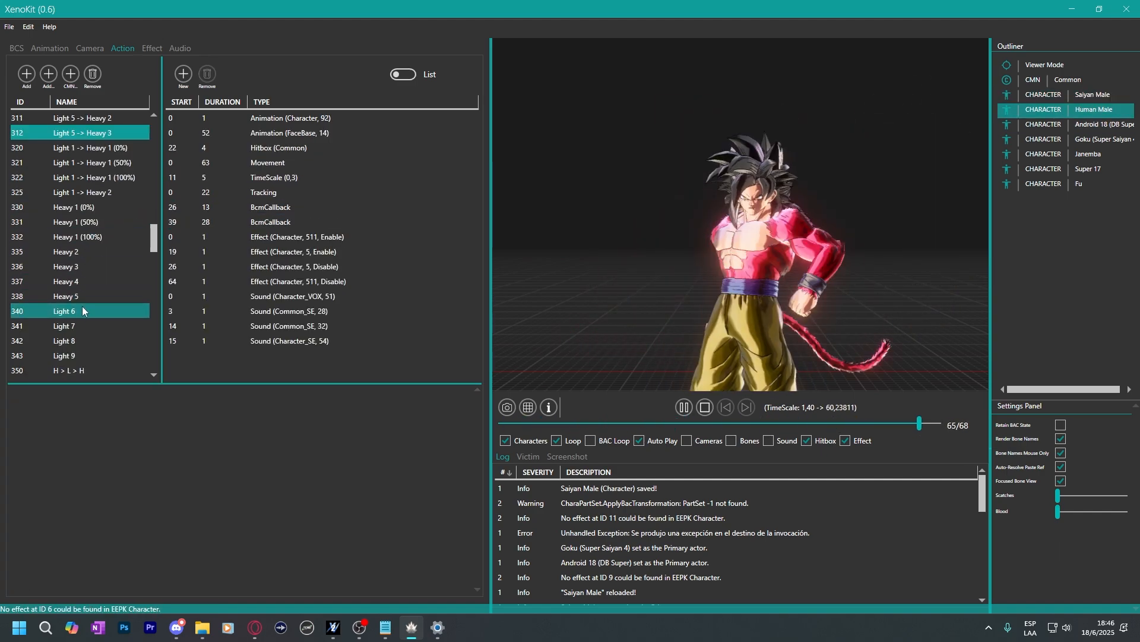
left_click(82, 311)
scroll(84, 282, "down", 1)
right_click(72, 268)
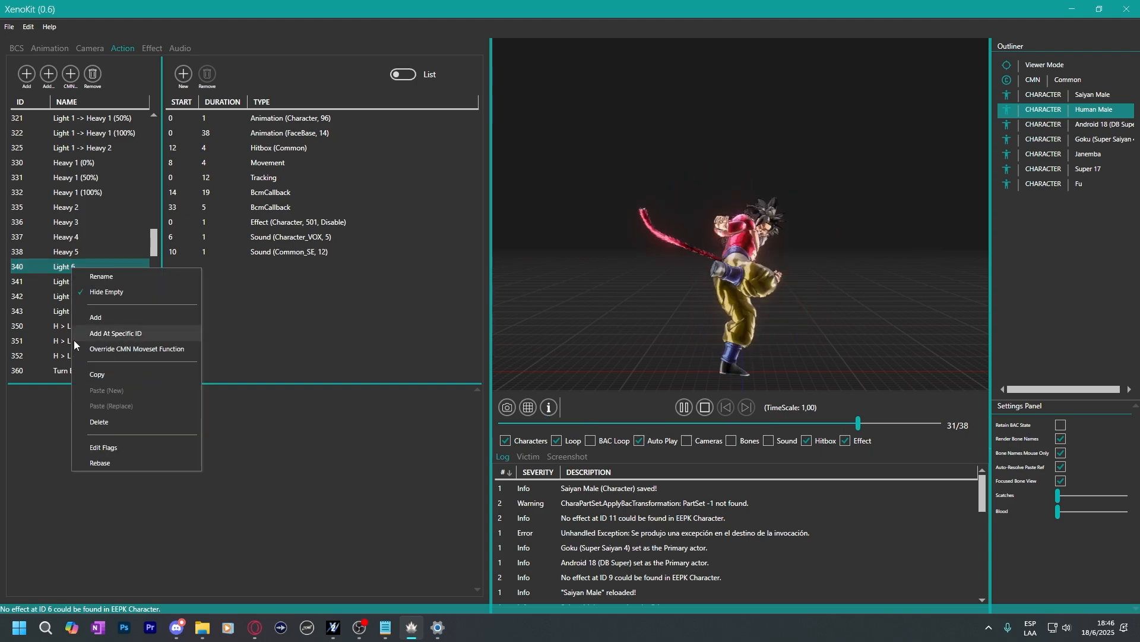
left_click(101, 373)
Replace the Saiyan Male's Light 6 action with the copied Human Male Light 6.
left_click(1093, 95)
right_click(76, 217)
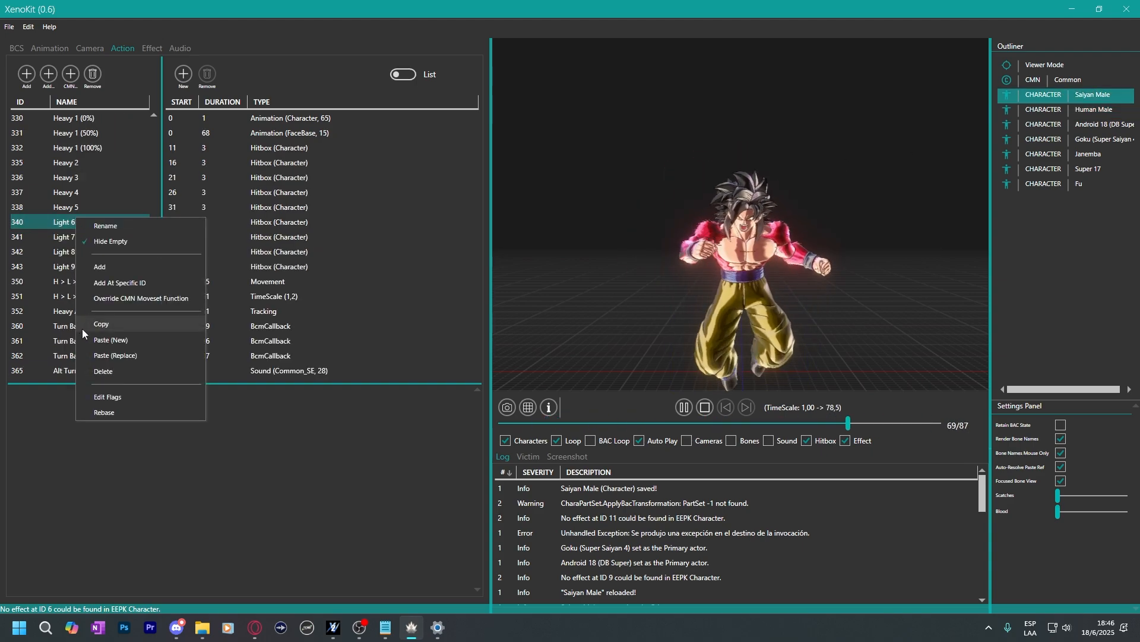
left_click(109, 354)
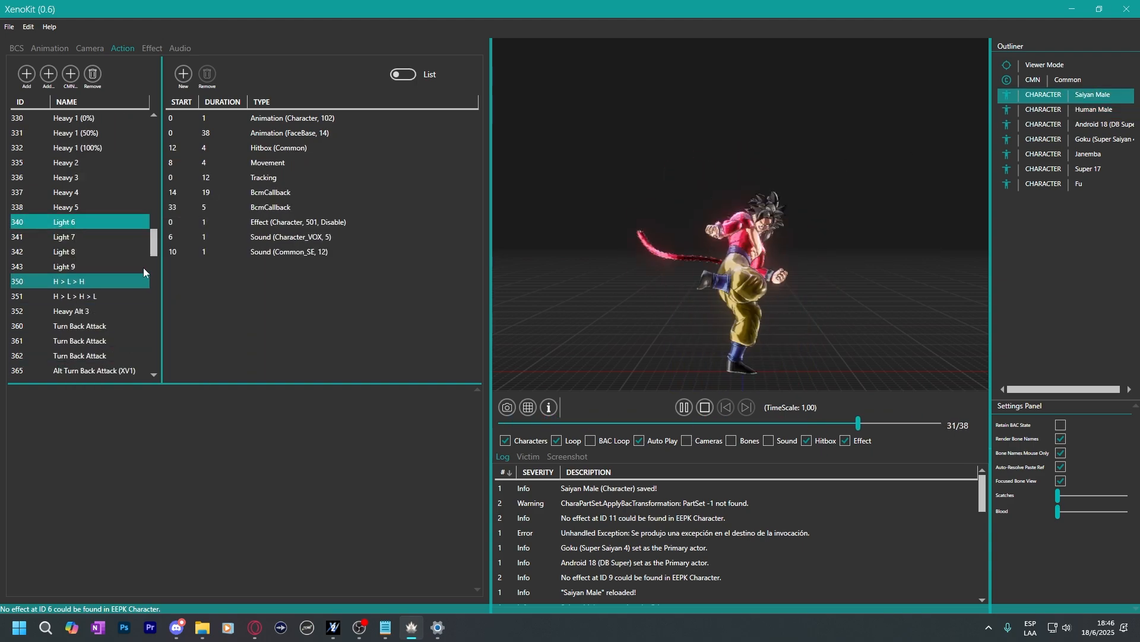
Copy the Human Male's Light 7 action and replace the Saiyan Male's Light 7 with it.
left_click(1093, 110)
left_click(82, 277)
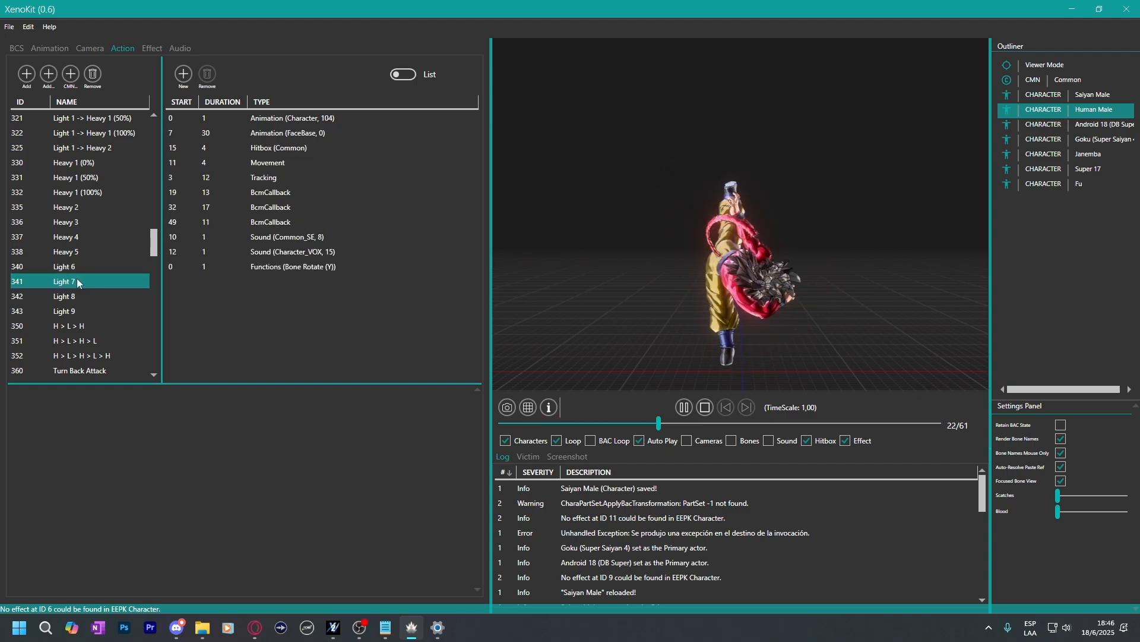
right_click(77, 278)
left_click(89, 384)
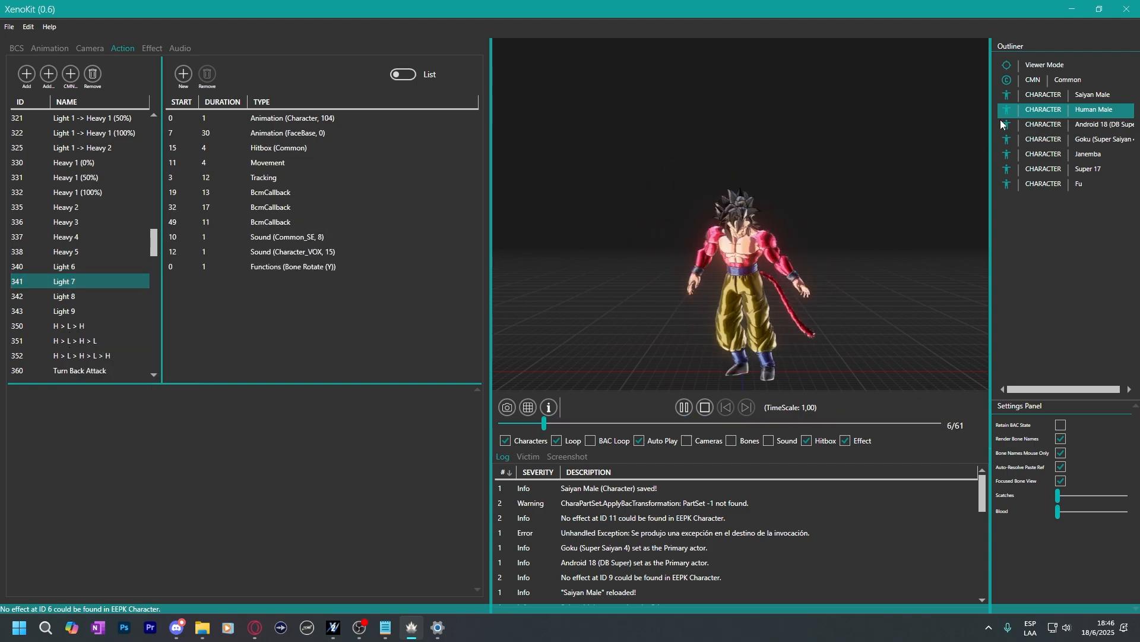
left_click(1037, 96)
left_click(89, 223)
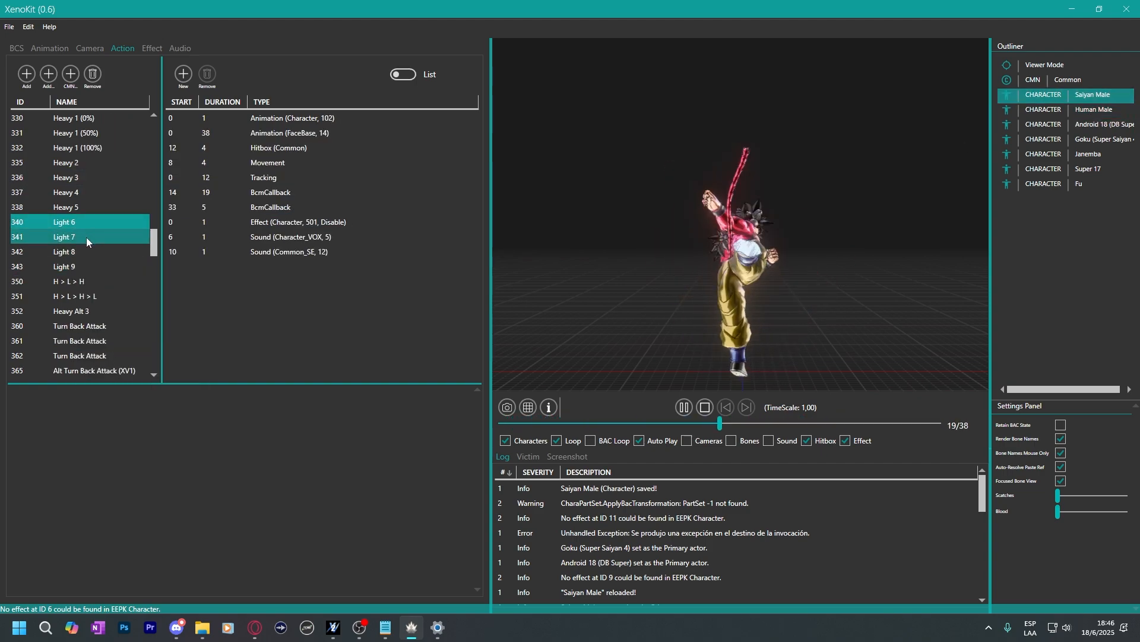
left_click(73, 237)
right_click(73, 237)
left_click(71, 373)
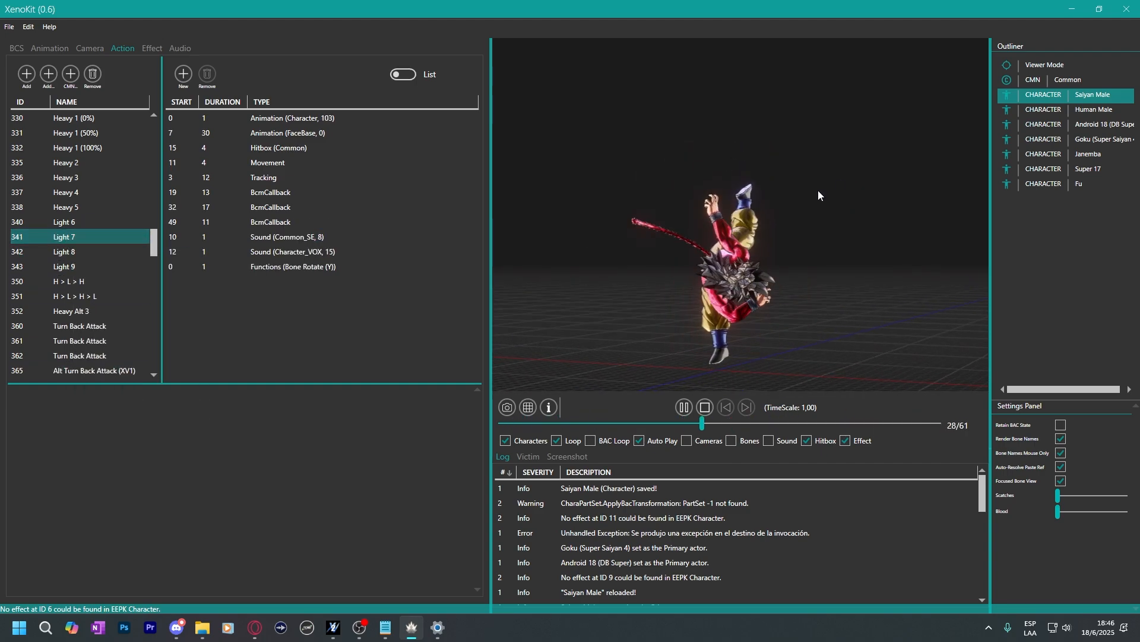
Copy the Human Male's Light 8 action and replace the Saiyan Male's Light 8 with it.
left_click(1067, 113)
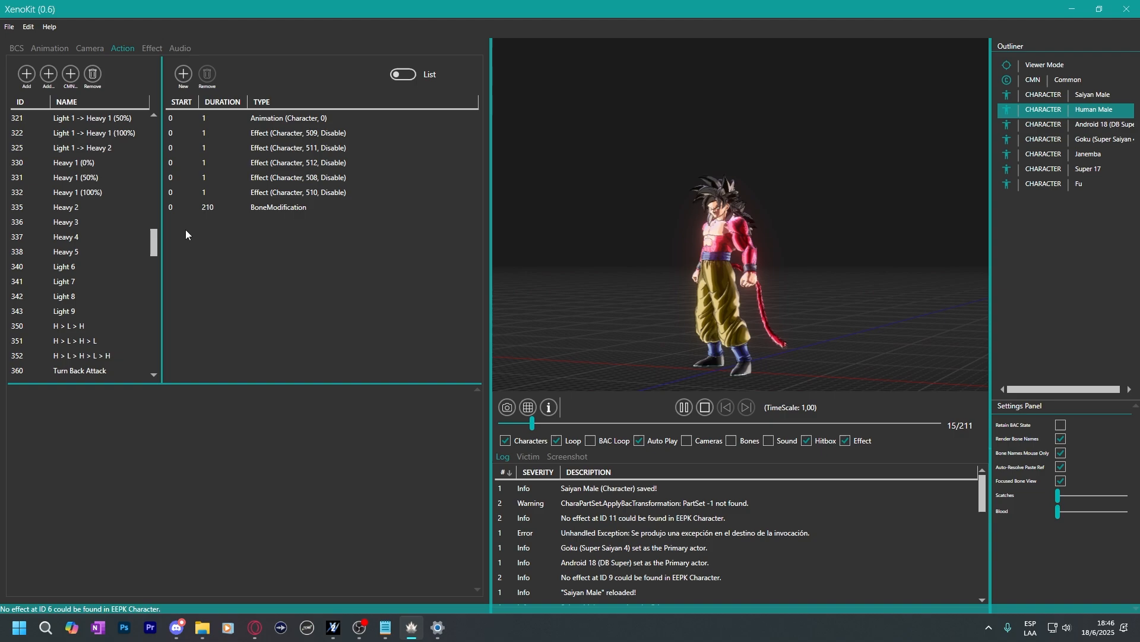
left_click(76, 280)
left_click(83, 290)
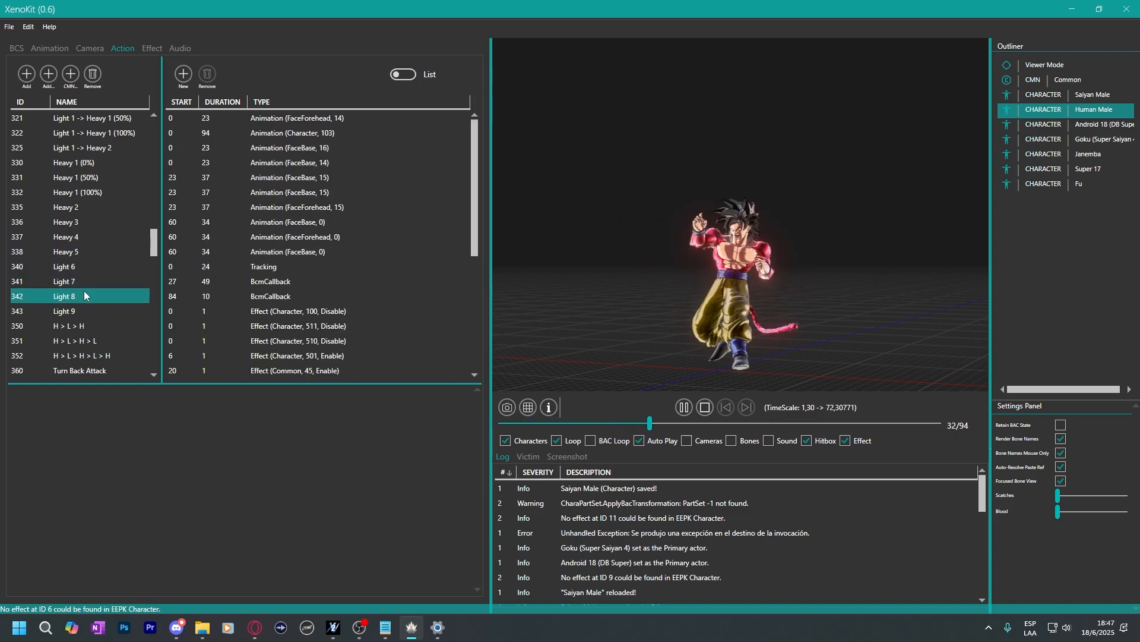
left_click(443, 307)
right_click(62, 302)
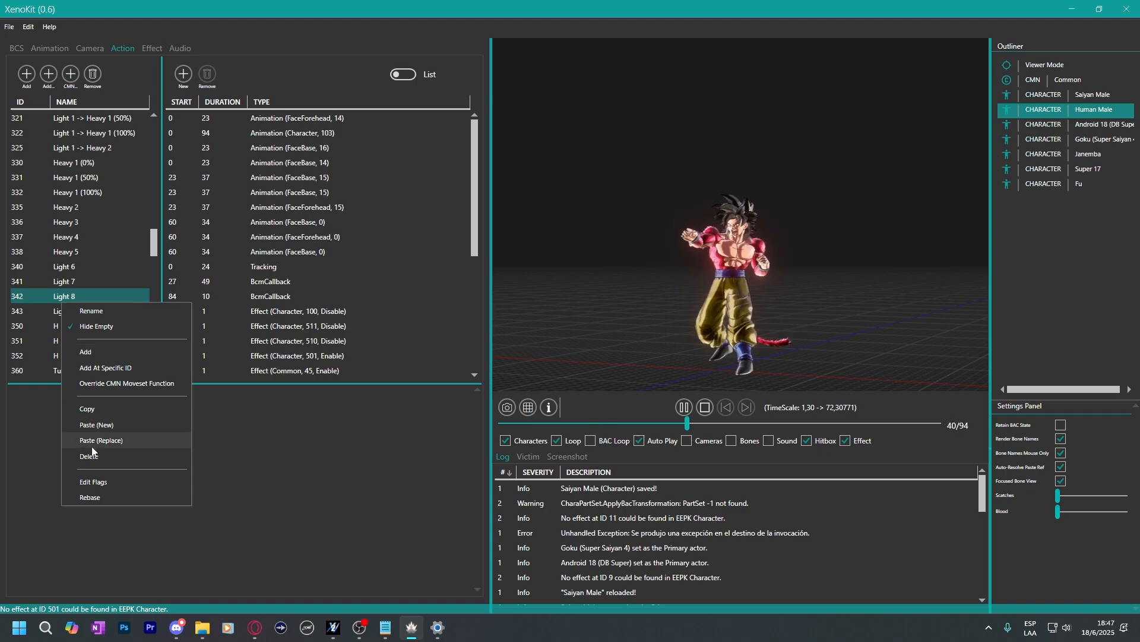
left_click(87, 409)
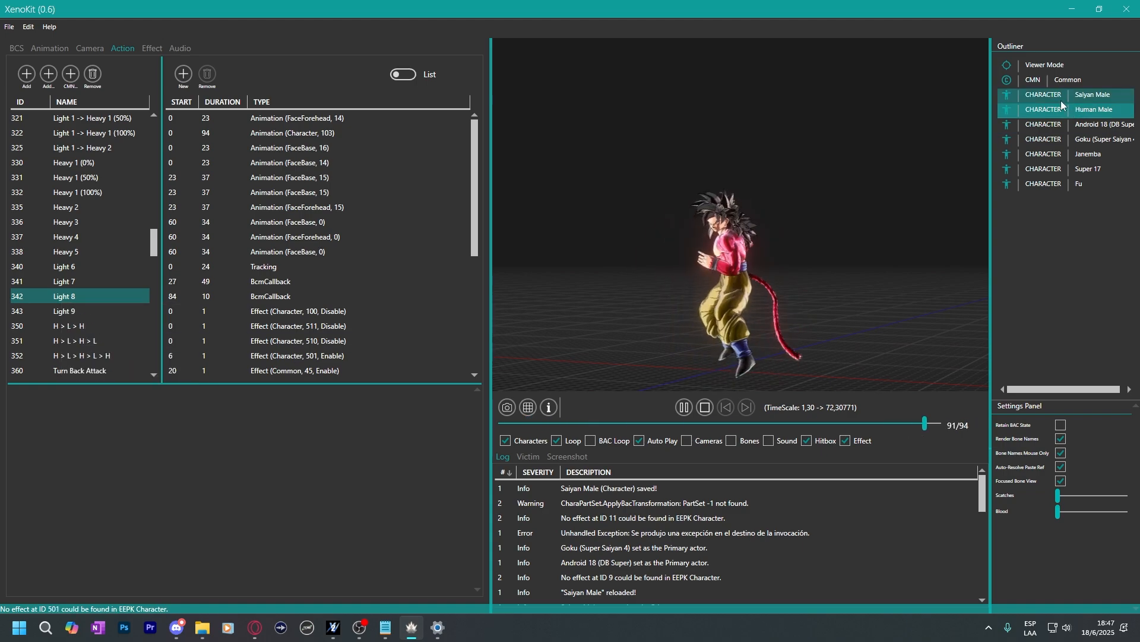
left_click(1062, 101)
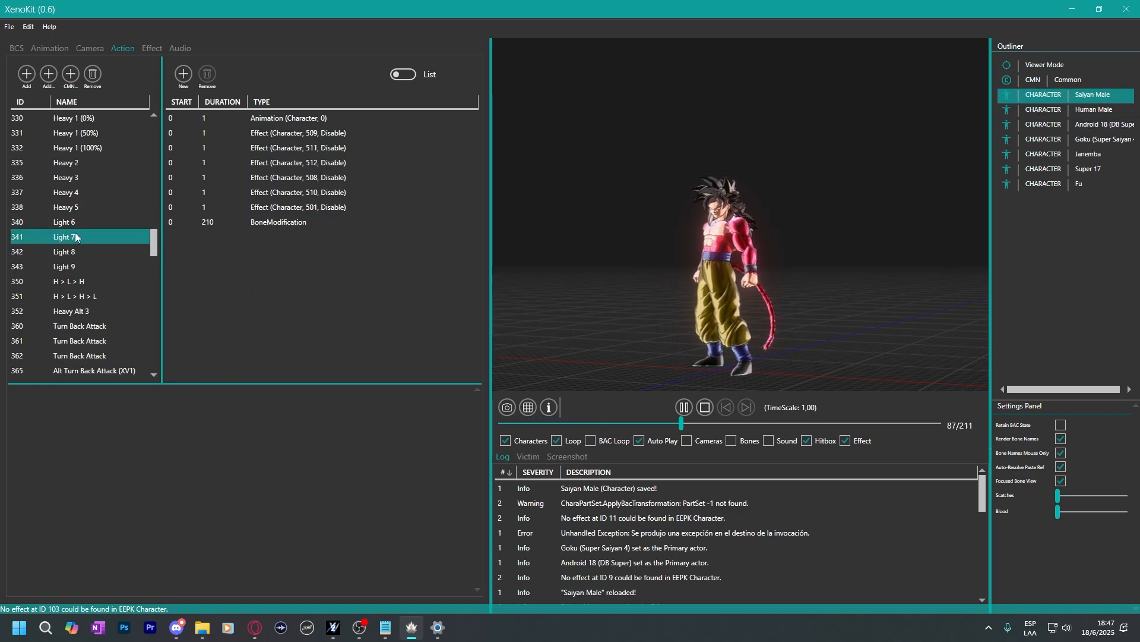
left_click(75, 250)
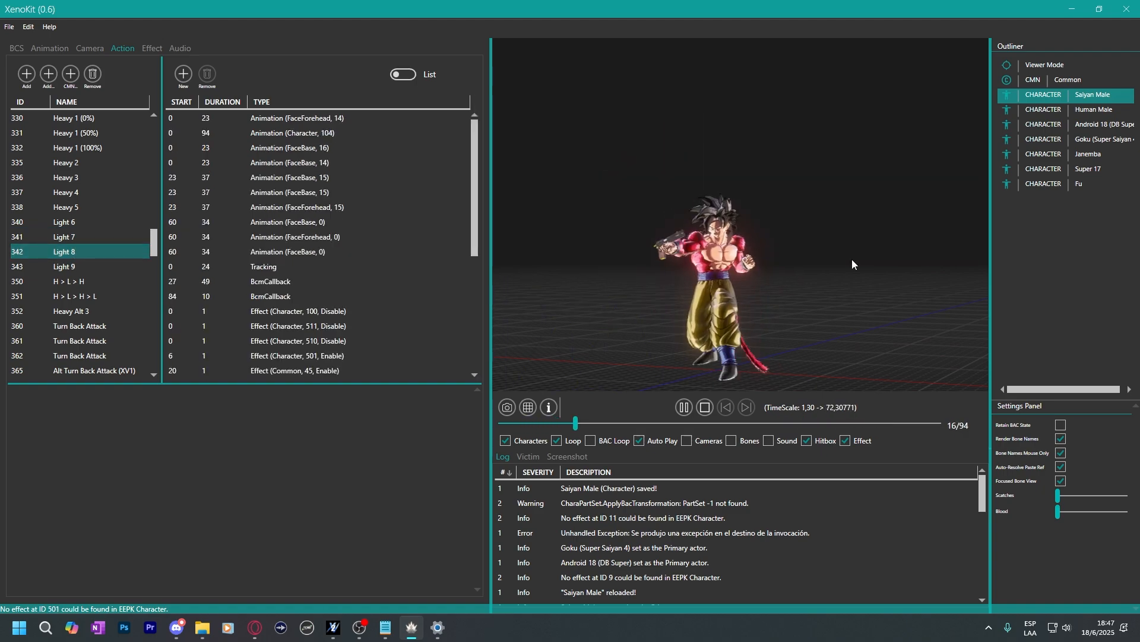
Copy the Human Male's Light 9 action and replace the Saiyan Male's Light 9 with it.
left_click(1094, 109)
left_click(116, 238)
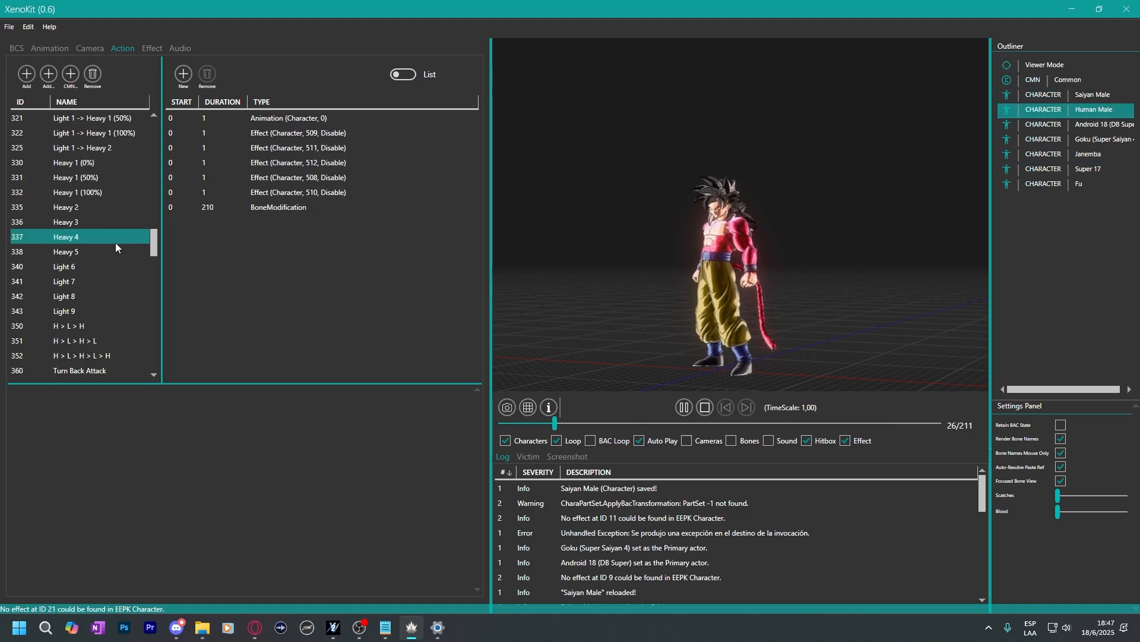
left_click(84, 296)
left_click(70, 312)
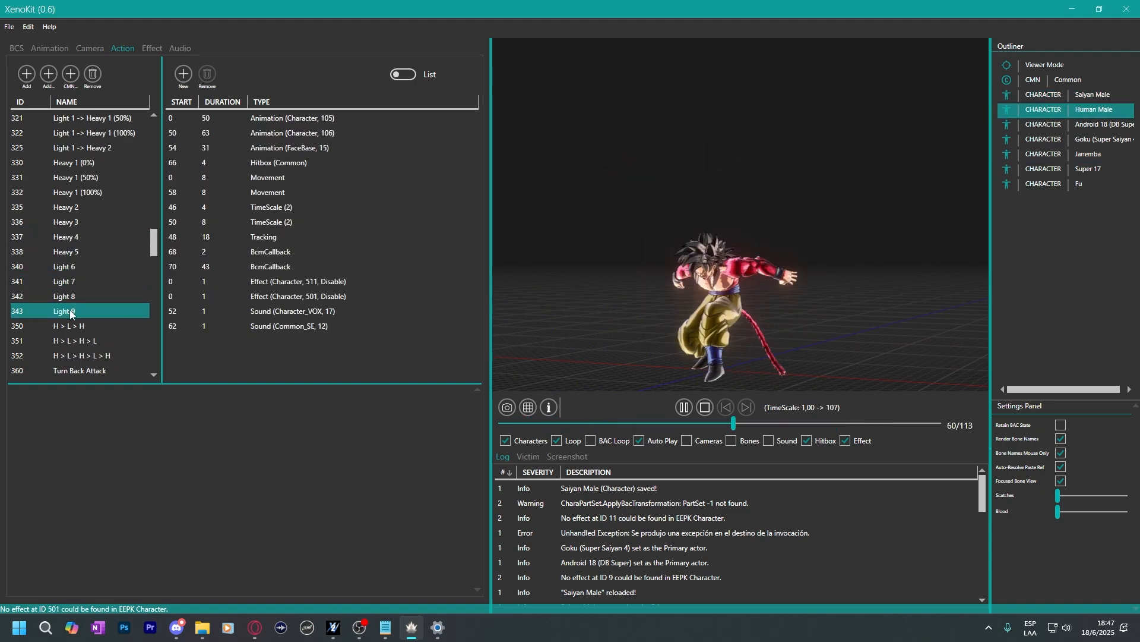
right_click(70, 312)
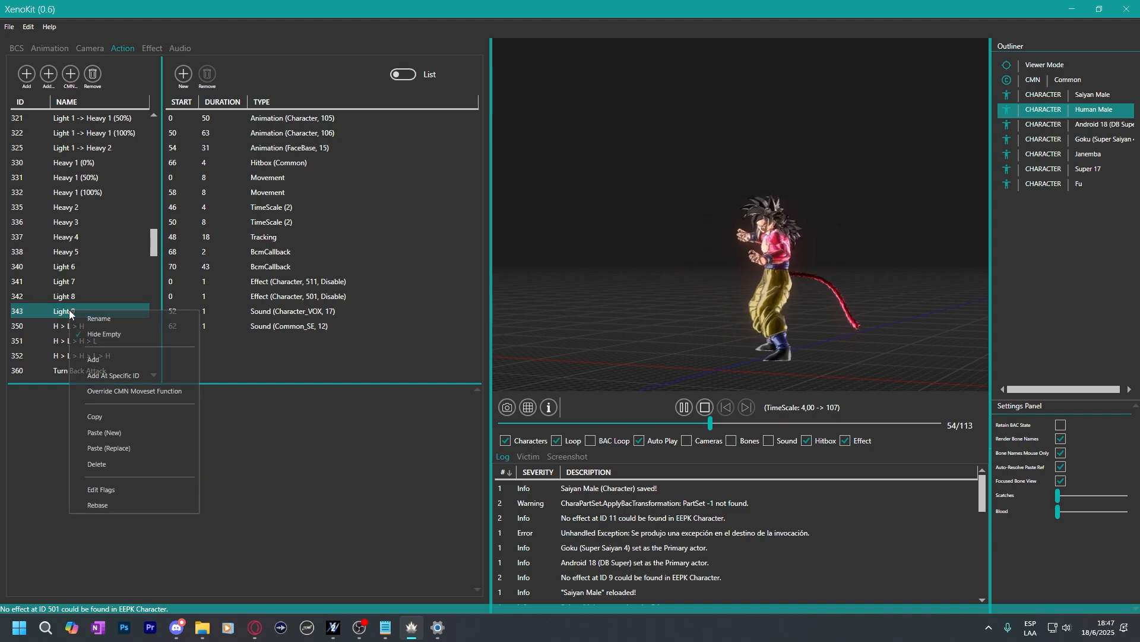
left_click(93, 416)
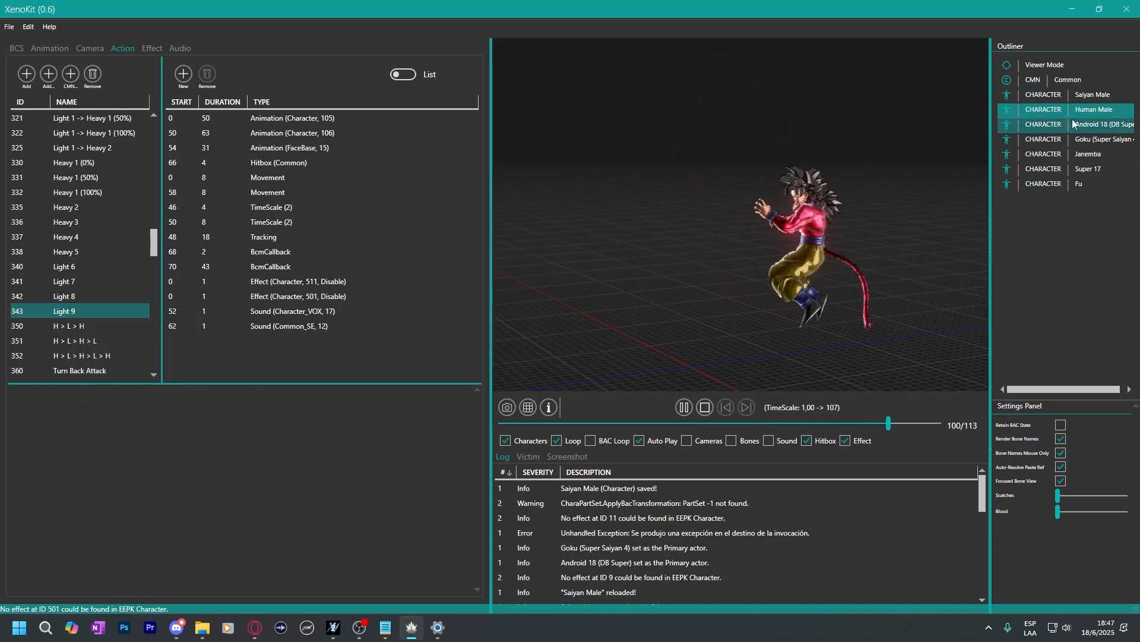
left_click(1072, 97)
left_click(69, 267)
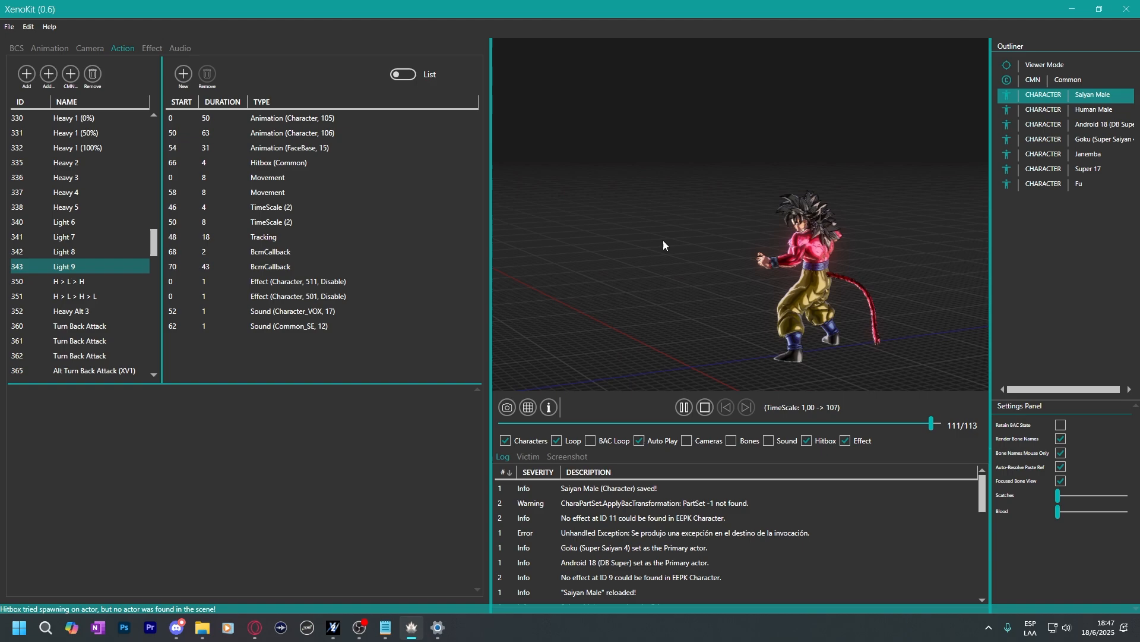
Play the Saiyan Male's replaced Light 7, Light 8 and Light 9 actions to check their animations.
left_click(105, 252)
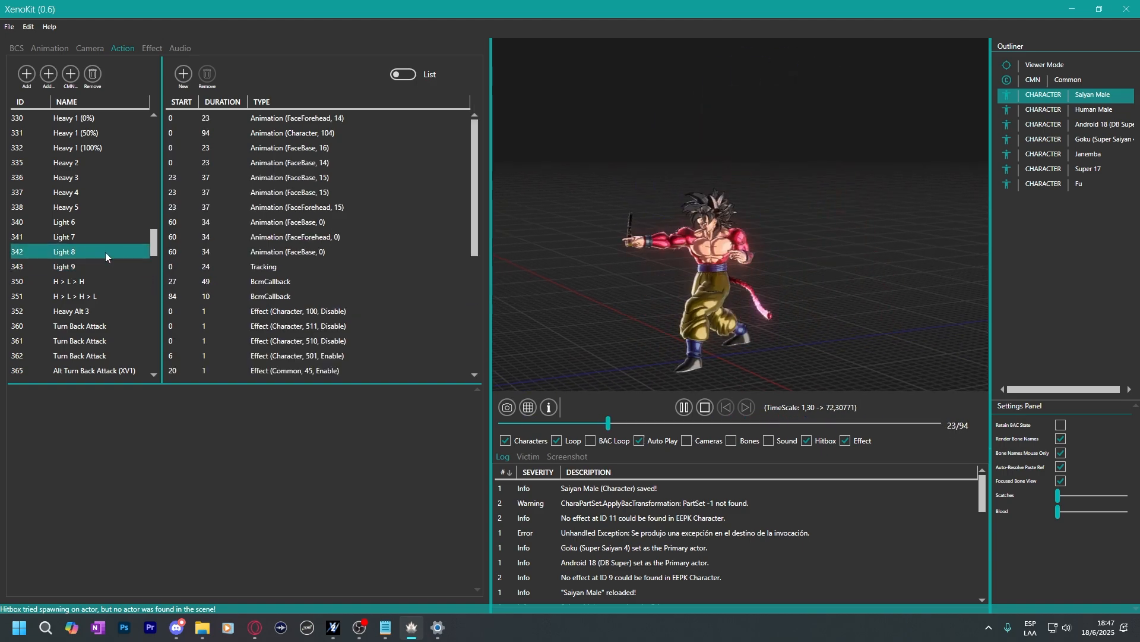
left_click(77, 237)
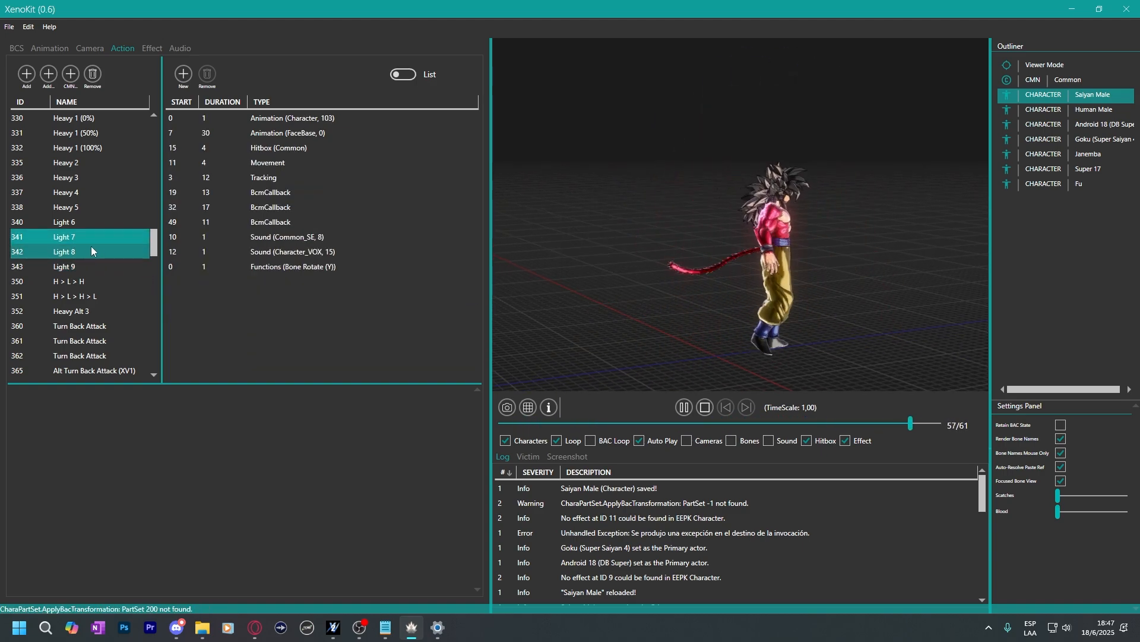
scroll(95, 243, "up", 3)
left_click(92, 164)
scroll(83, 240, "down", 3)
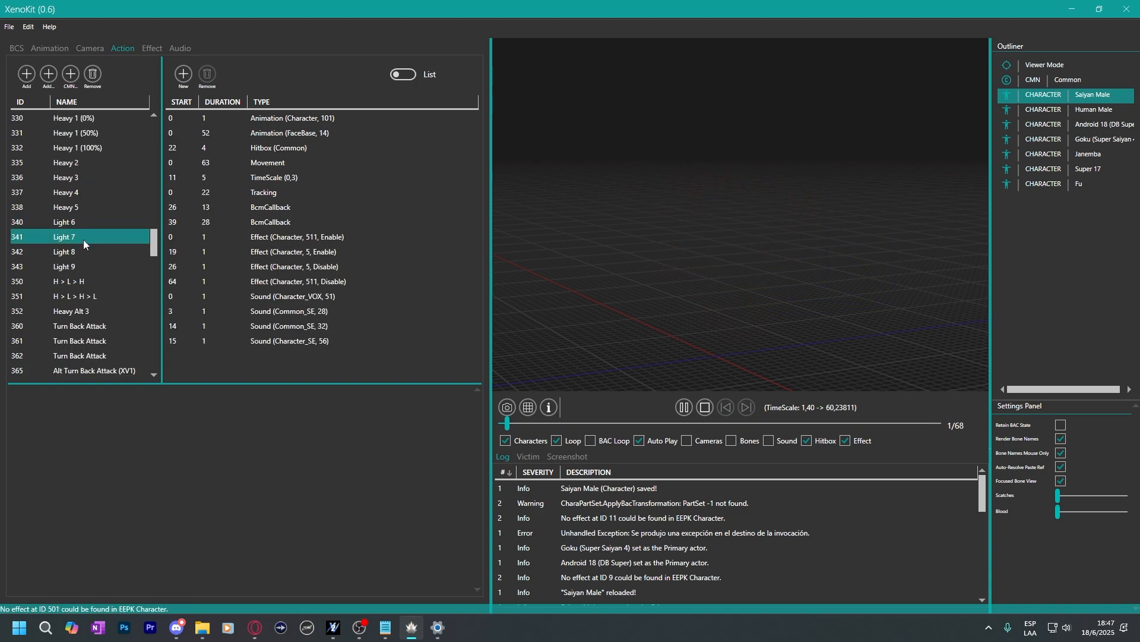
left_click(81, 249)
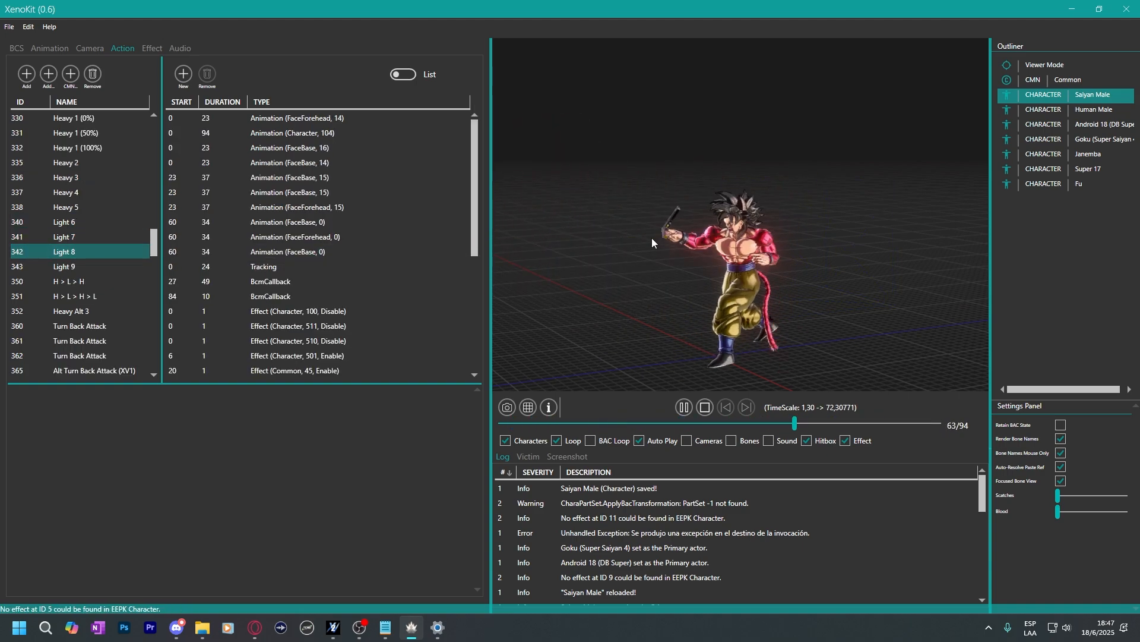
left_click(73, 266)
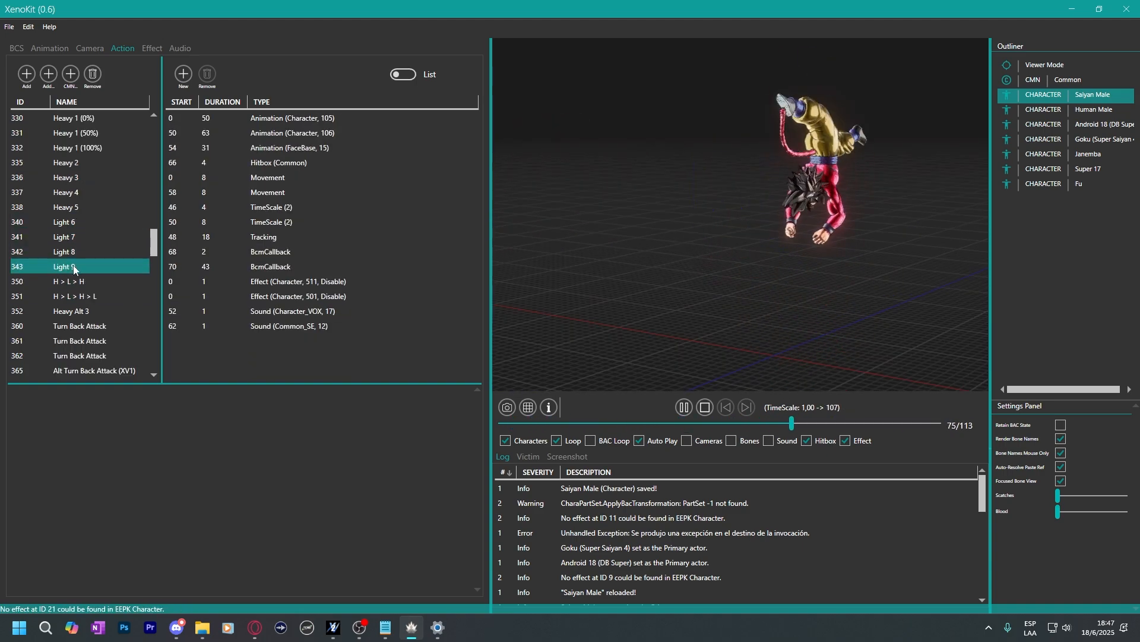
Sort the Saiyan Male's actions by ID, and play Light 5 and Light 5 -> Heavy 1, pausing the latter.
scroll(100, 232, "up", 4)
left_click(94, 208)
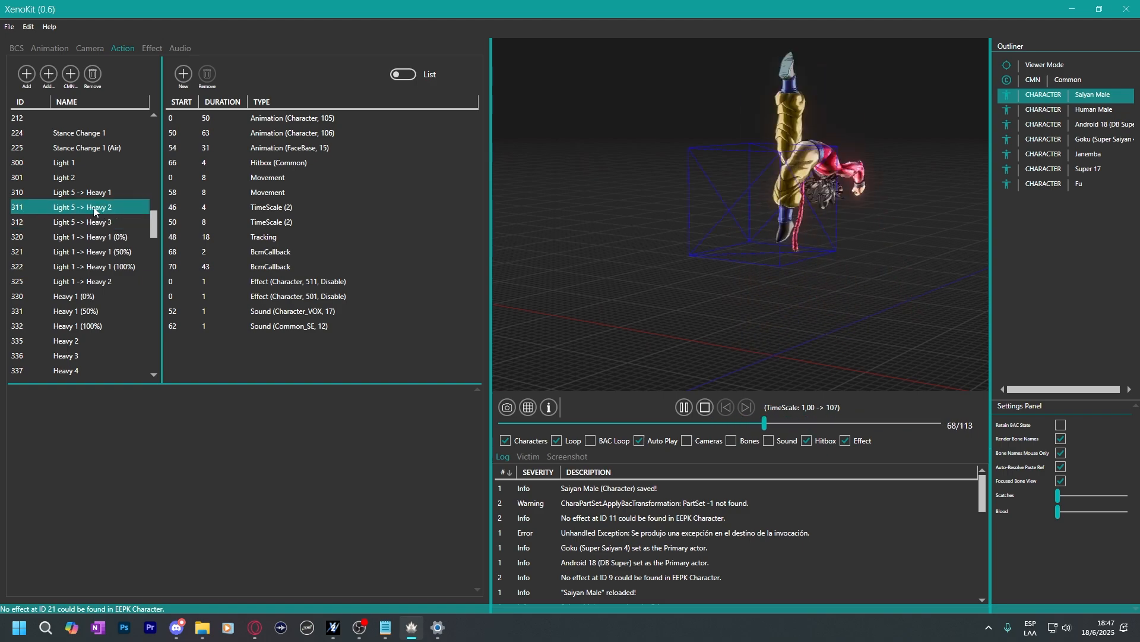
left_click(29, 103)
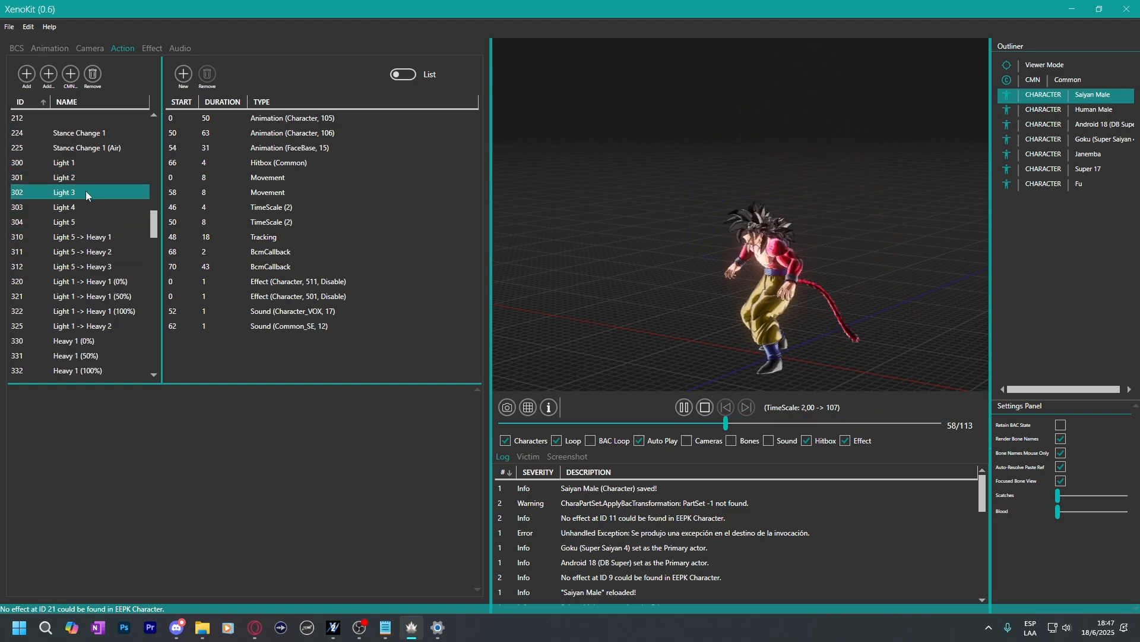
left_click(98, 221)
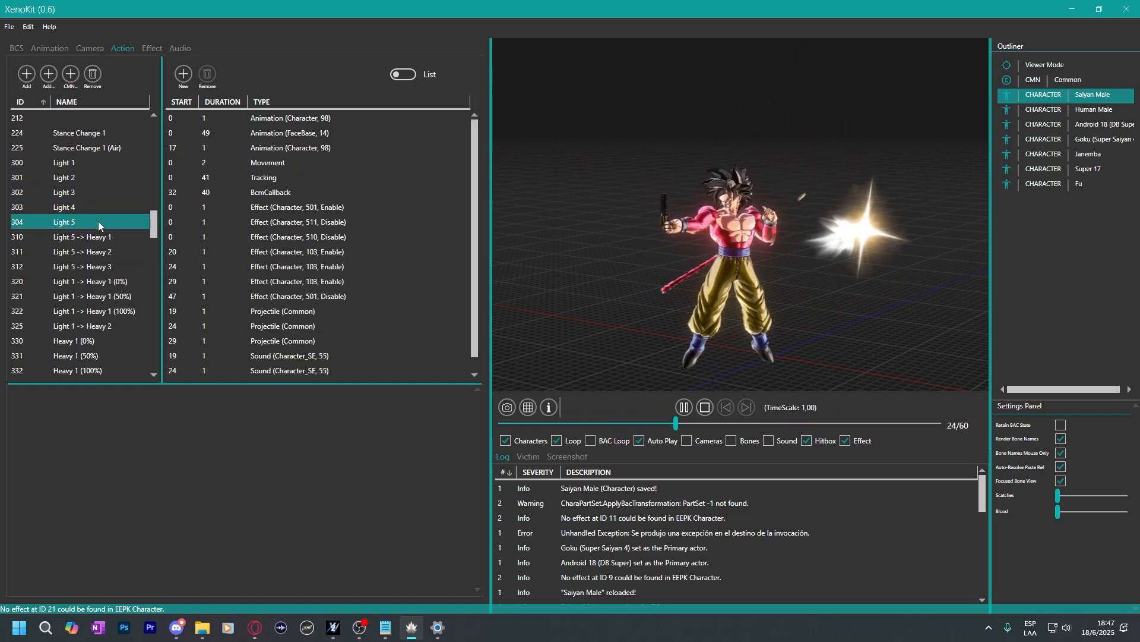
left_click(109, 237)
left_click(291, 267)
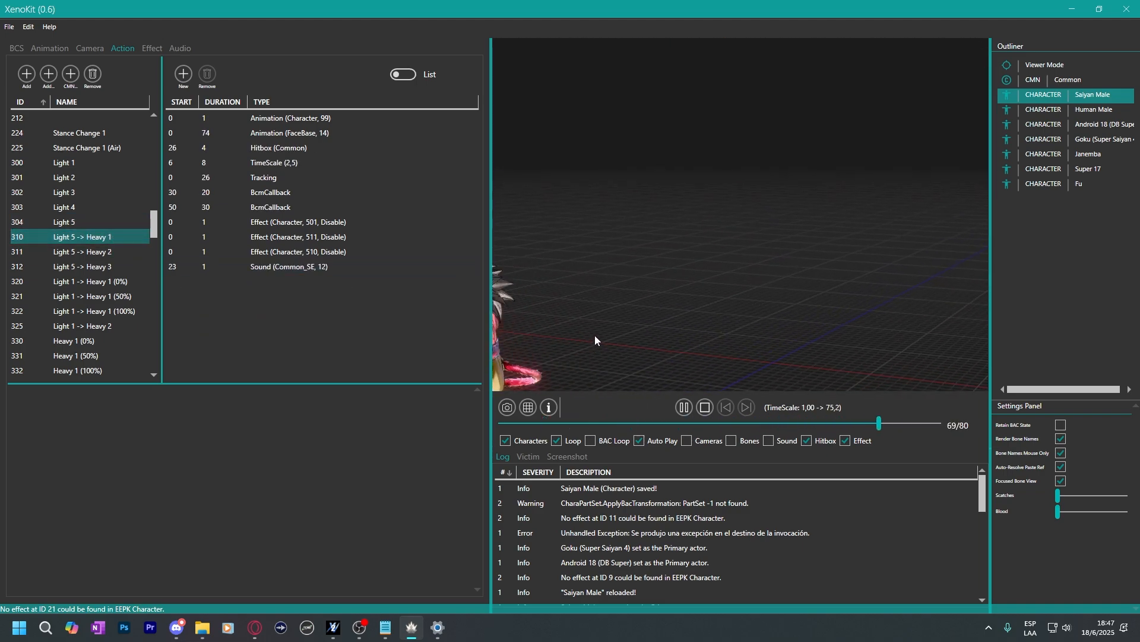
left_click(684, 407)
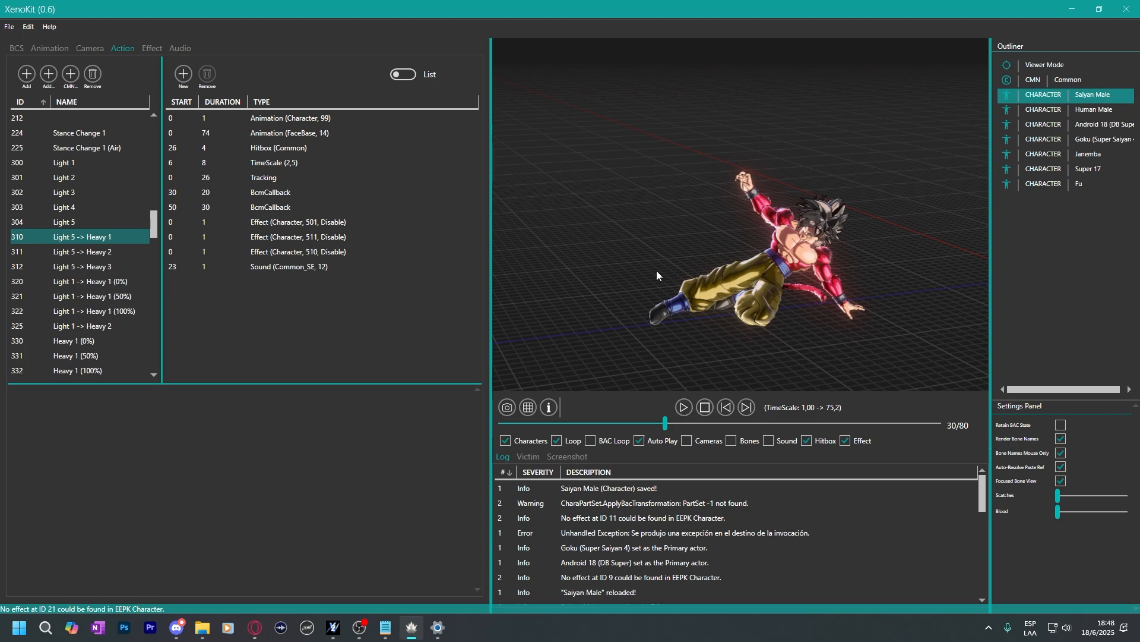
Add a Movement entry to the Saiyan Male's Light 5 -> Heavy 1 action.
left_click_drag(661, 269, 631, 266)
left_click(254, 254)
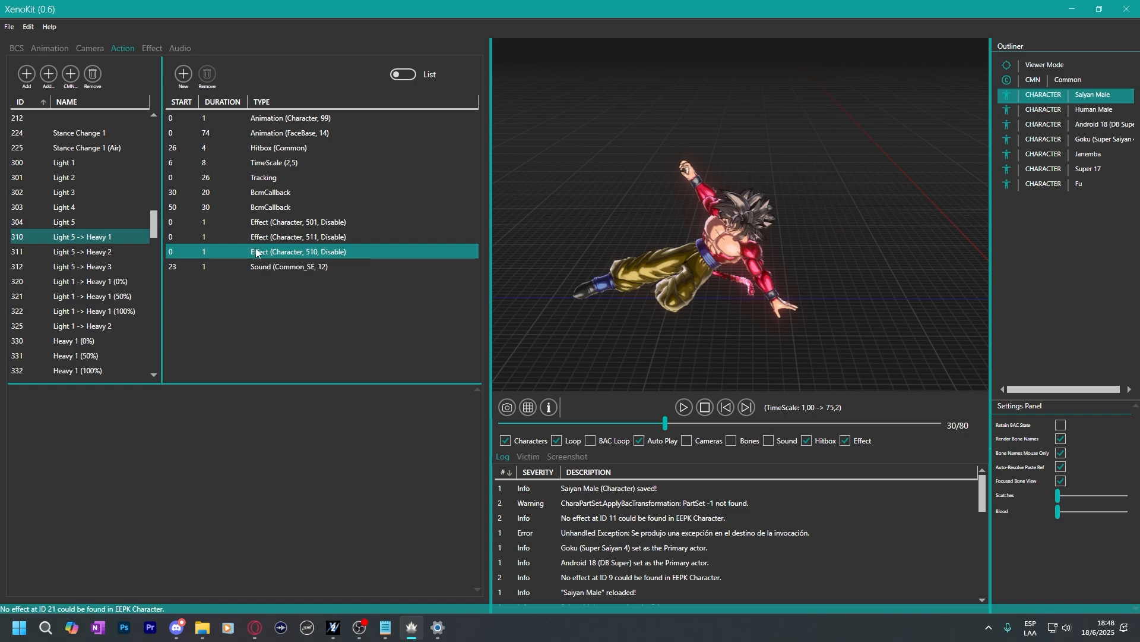
left_click(247, 208)
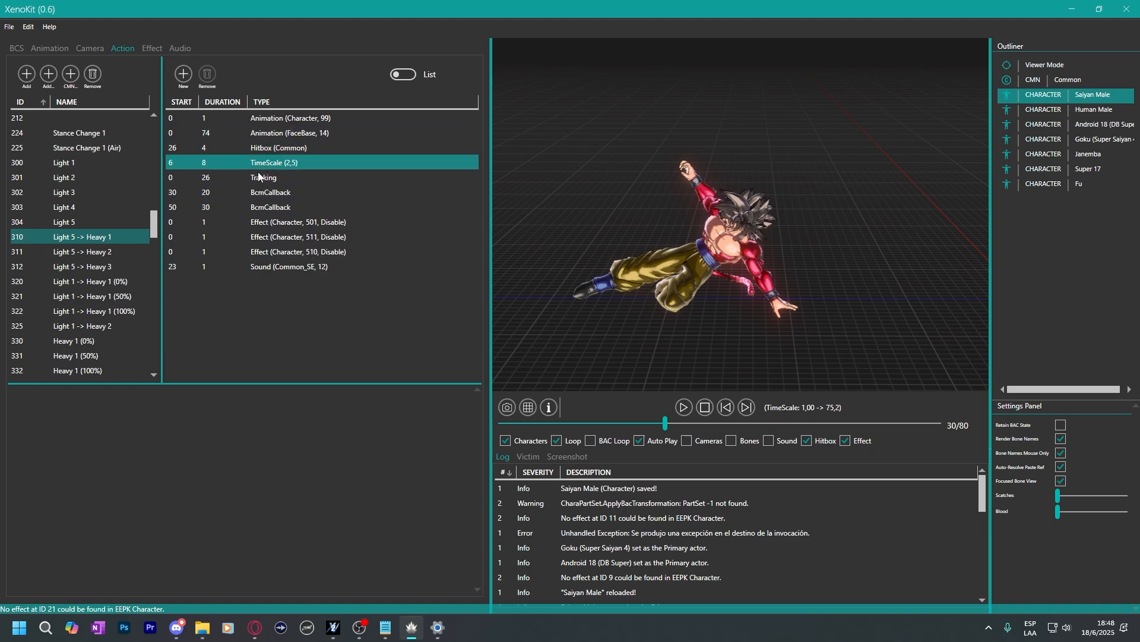
right_click(278, 309)
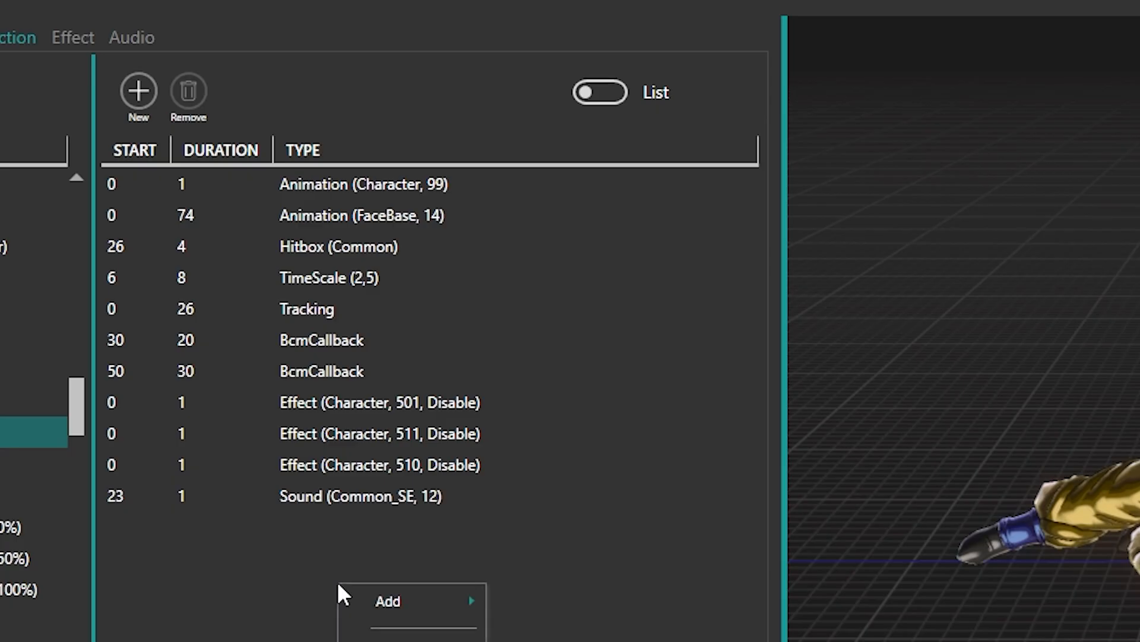
mouse_move(291, 312)
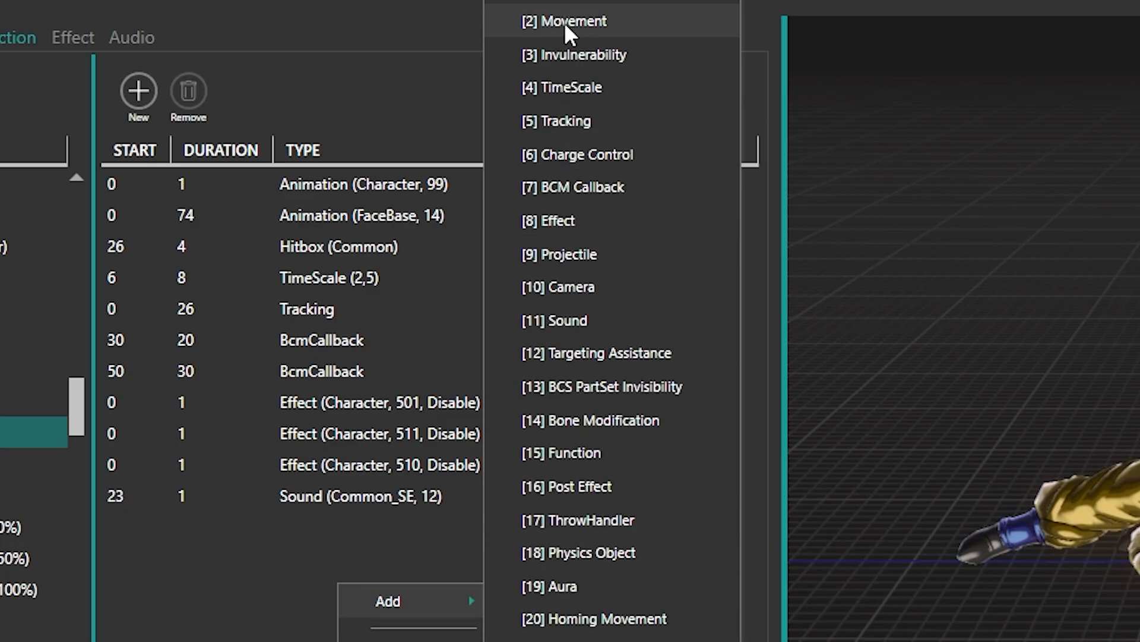
left_click(564, 22)
right_click_drag(579, 204, 660, 135)
left_click_drag(659, 134, 704, 127)
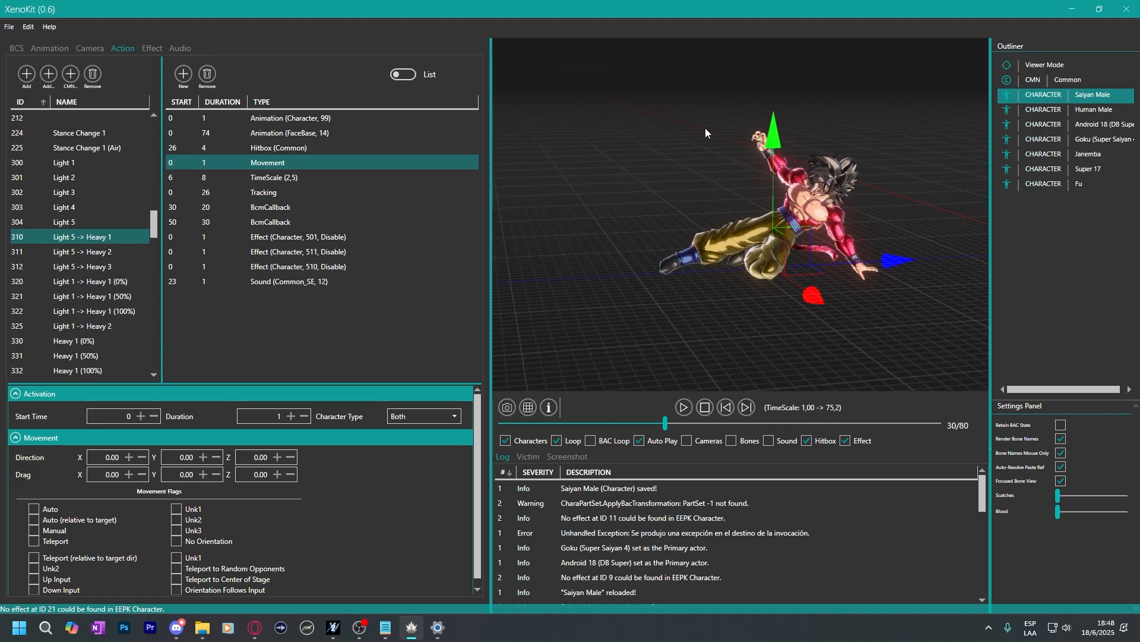
Copy Light 4's first Movement entry and replace Light 5's Movement entry with it.
left_click(105, 211)
right_click(269, 162)
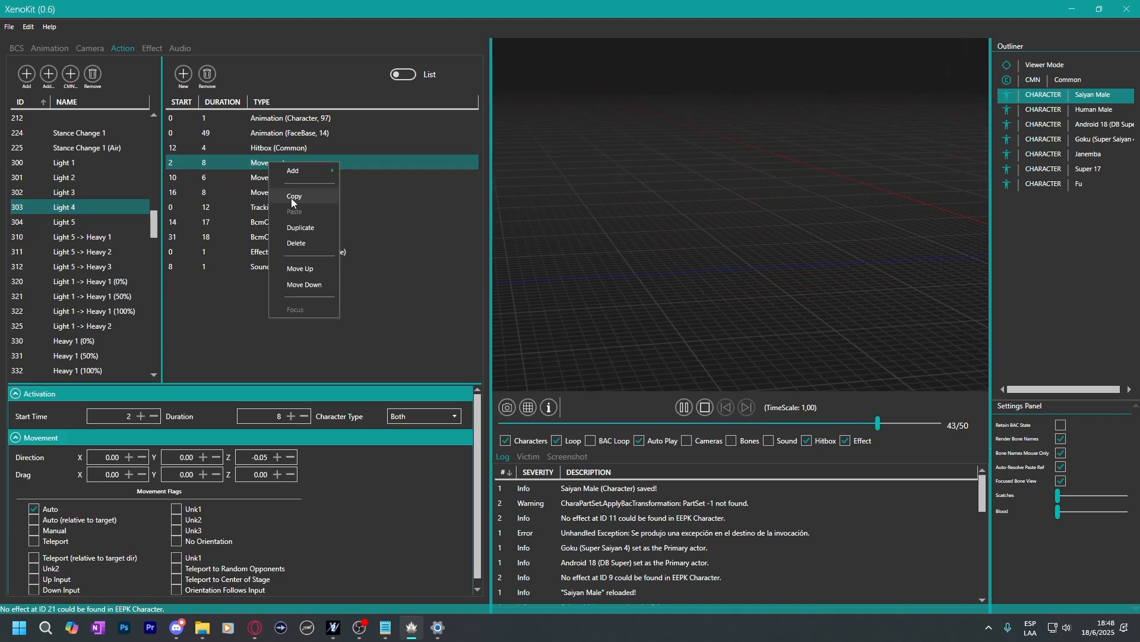
left_click(291, 199)
left_click(72, 221)
left_click(258, 164)
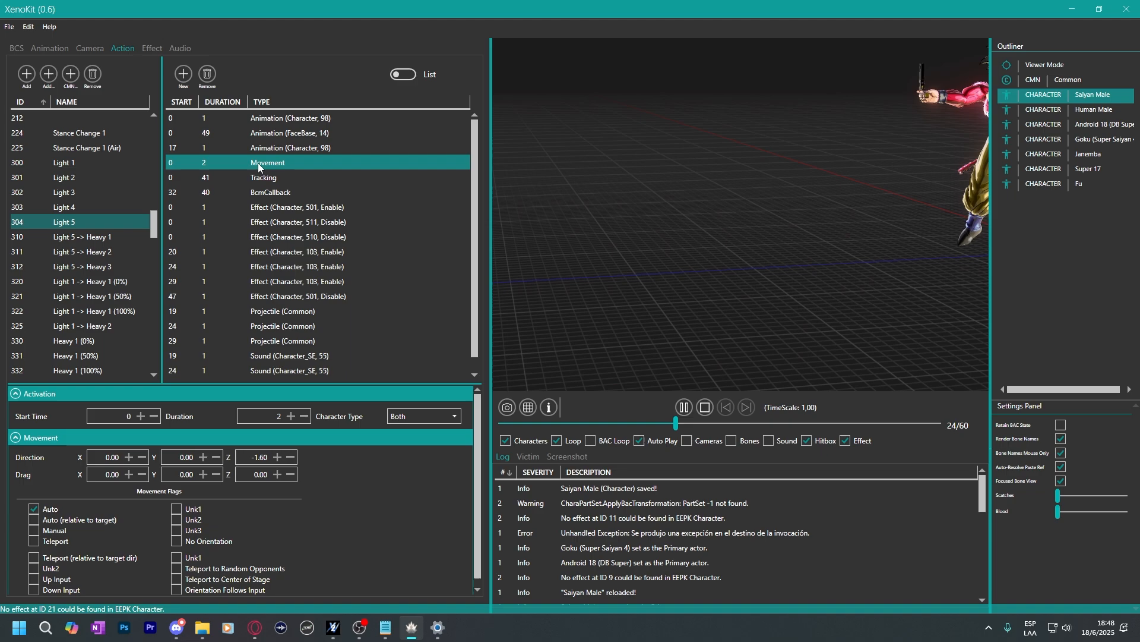
key("Delete")
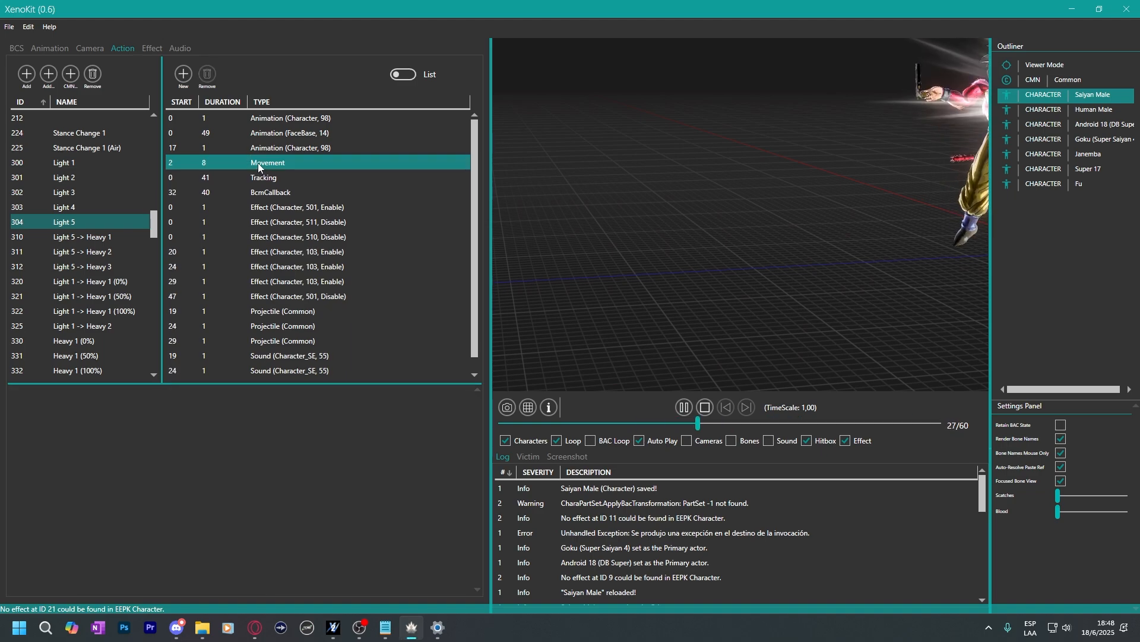
Examine Light 5's BcmCallback, Tracking and Movement settings, including the movement direction, drag and flags.
left_click(259, 166)
right_click(301, 194)
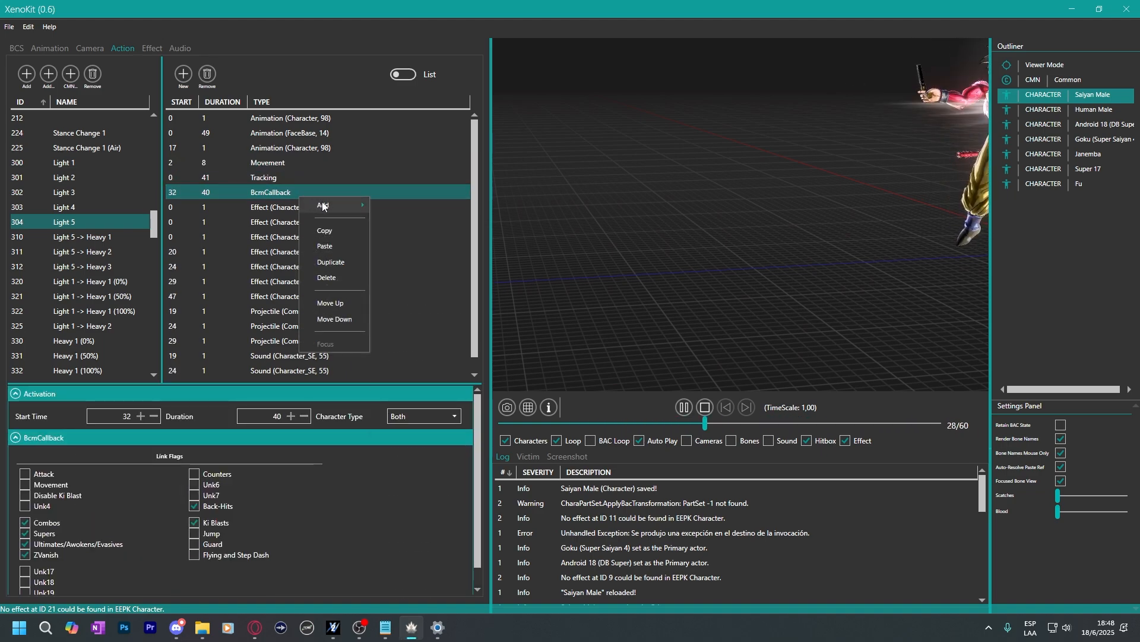
mouse_move(327, 205)
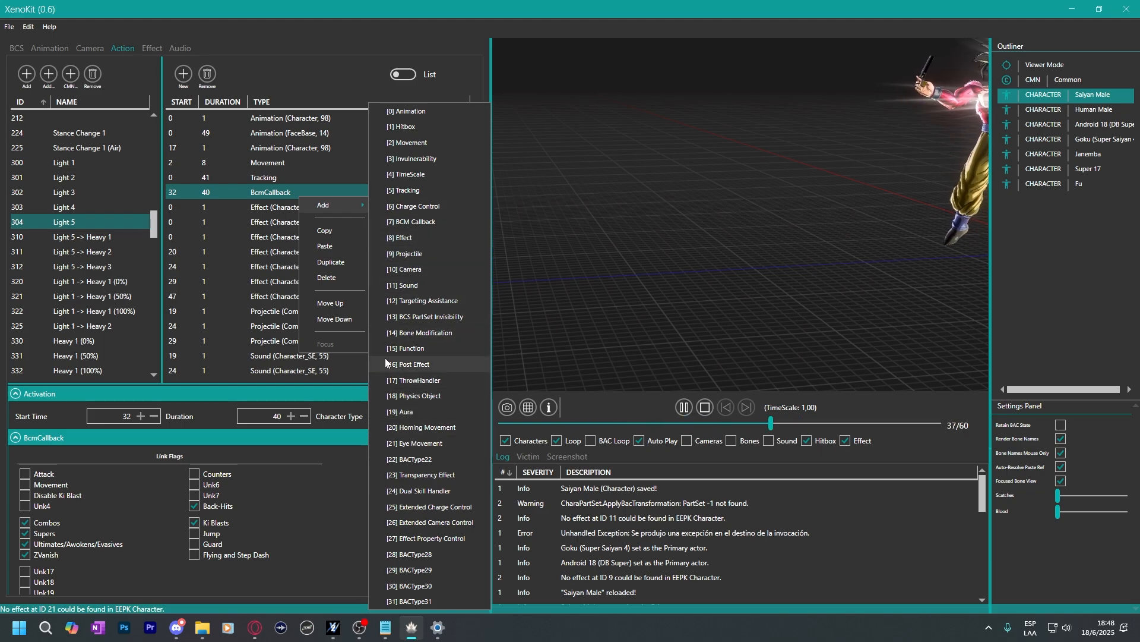
left_click(273, 193)
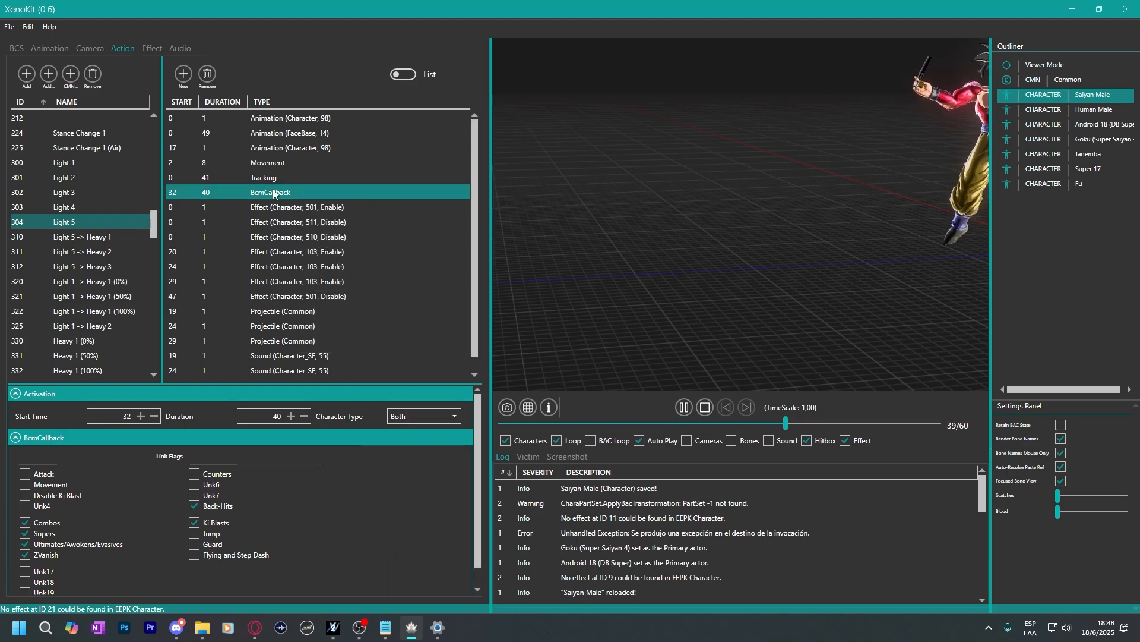
left_click(249, 167)
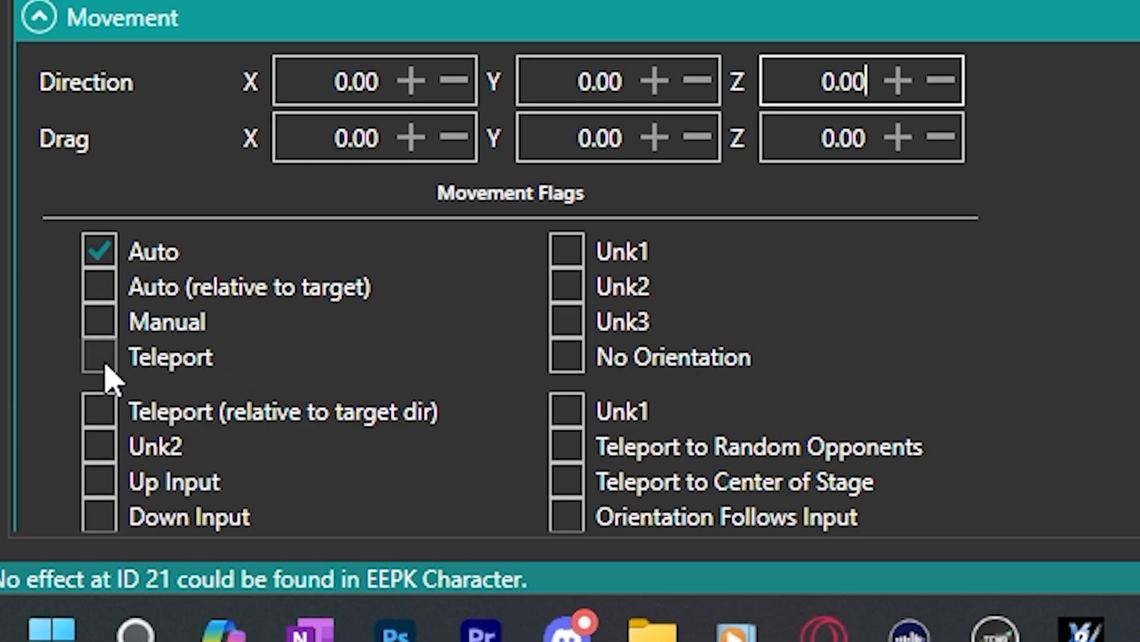
scroll(489, 501, "down", 1)
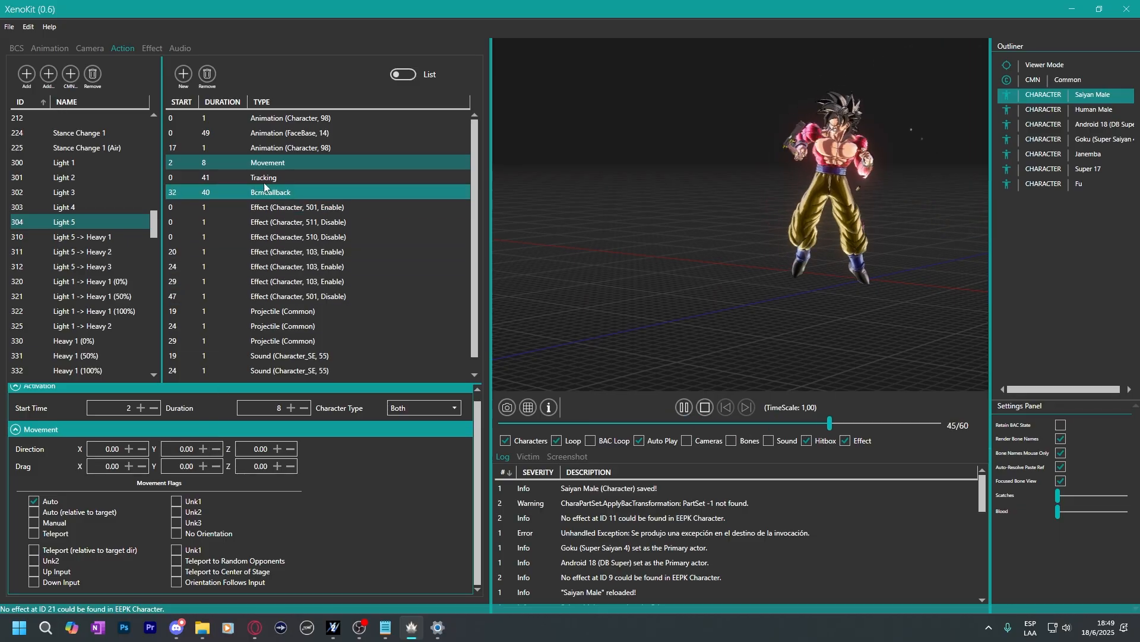
left_click(274, 178)
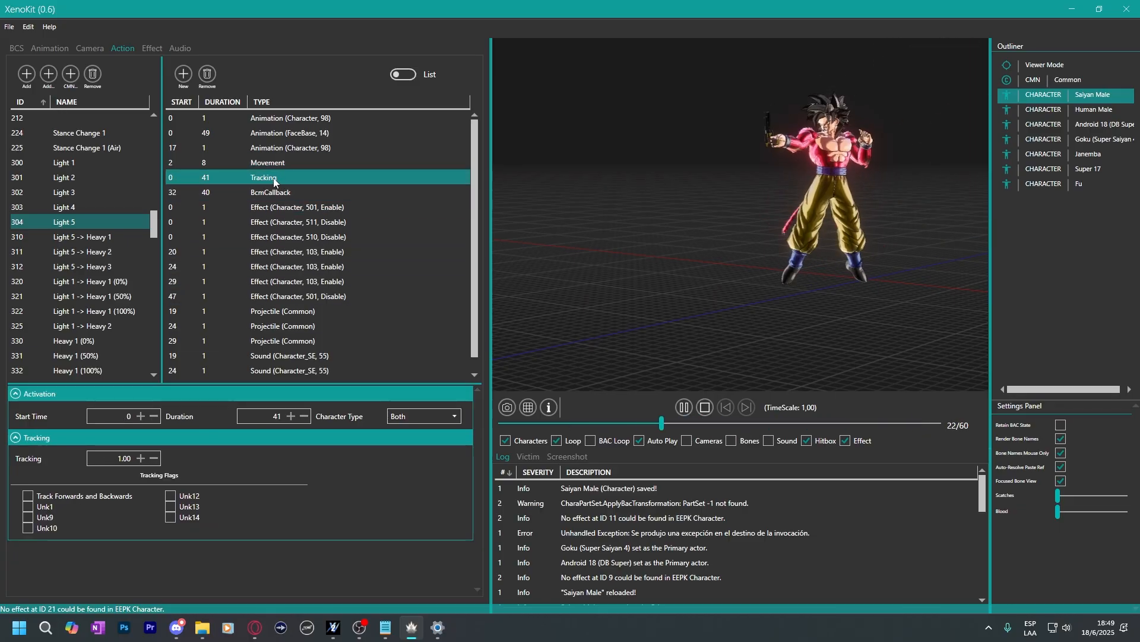
left_click(270, 163)
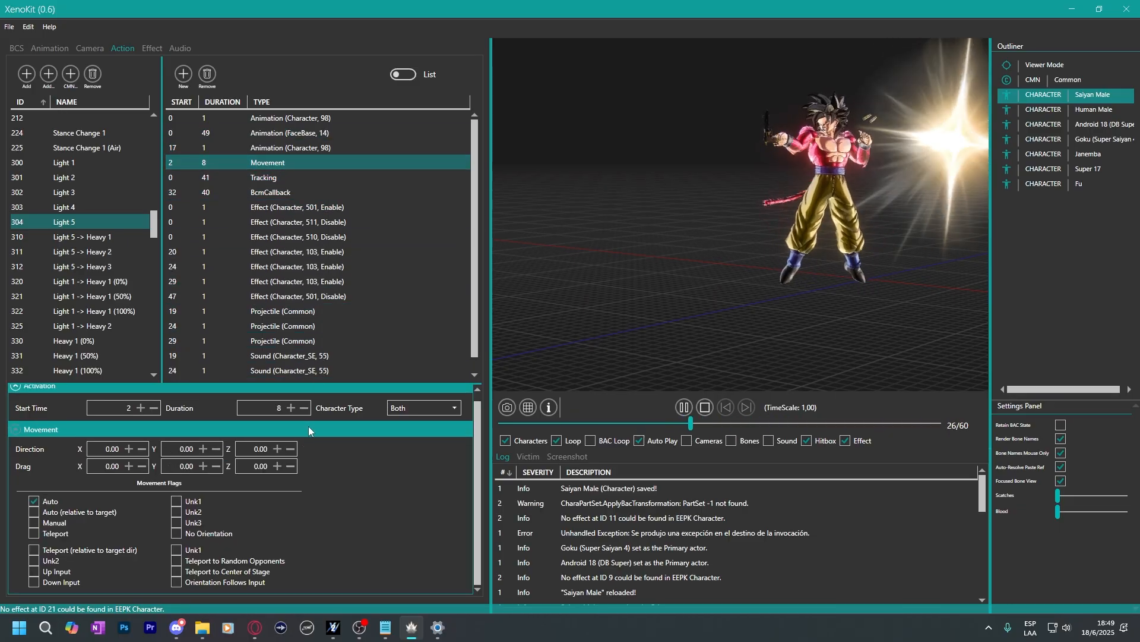
right_click(272, 164)
left_click(297, 196)
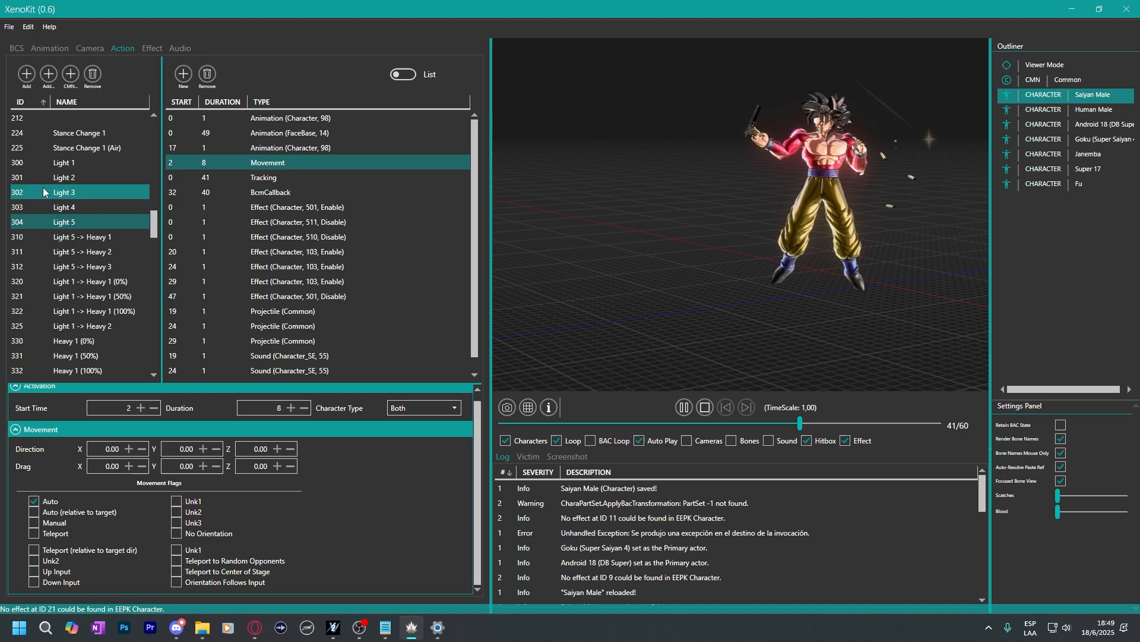
Enable the Auto flag on the Movement entry of Light 5 -> Heavy 1, with the preview paused and the character in view.
left_click(65, 236)
left_click(259, 166)
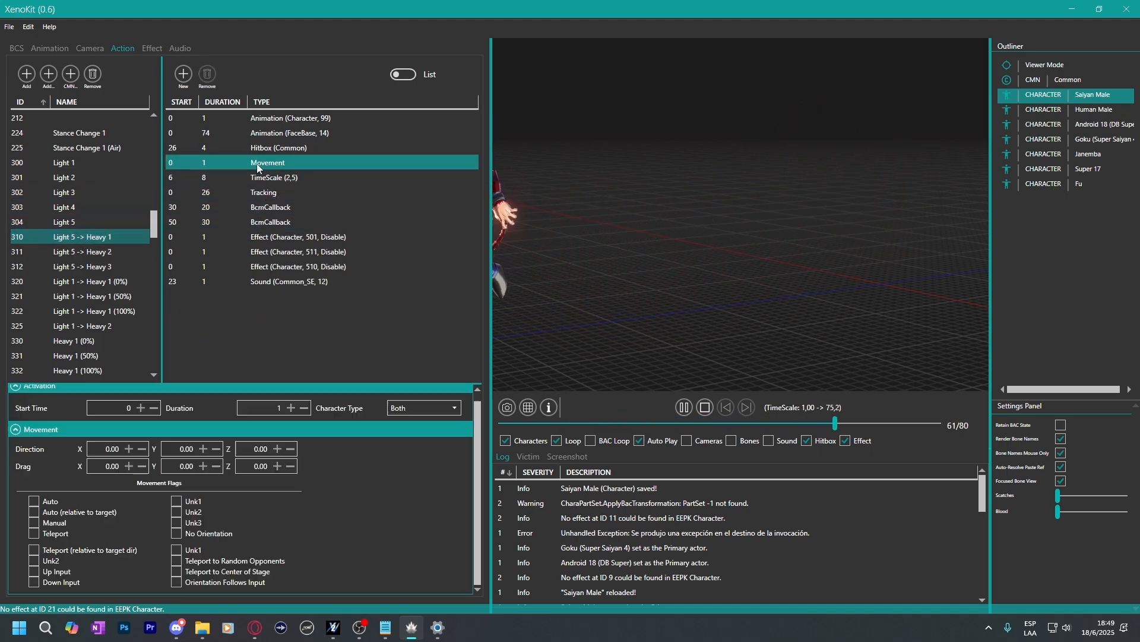
left_click(686, 407)
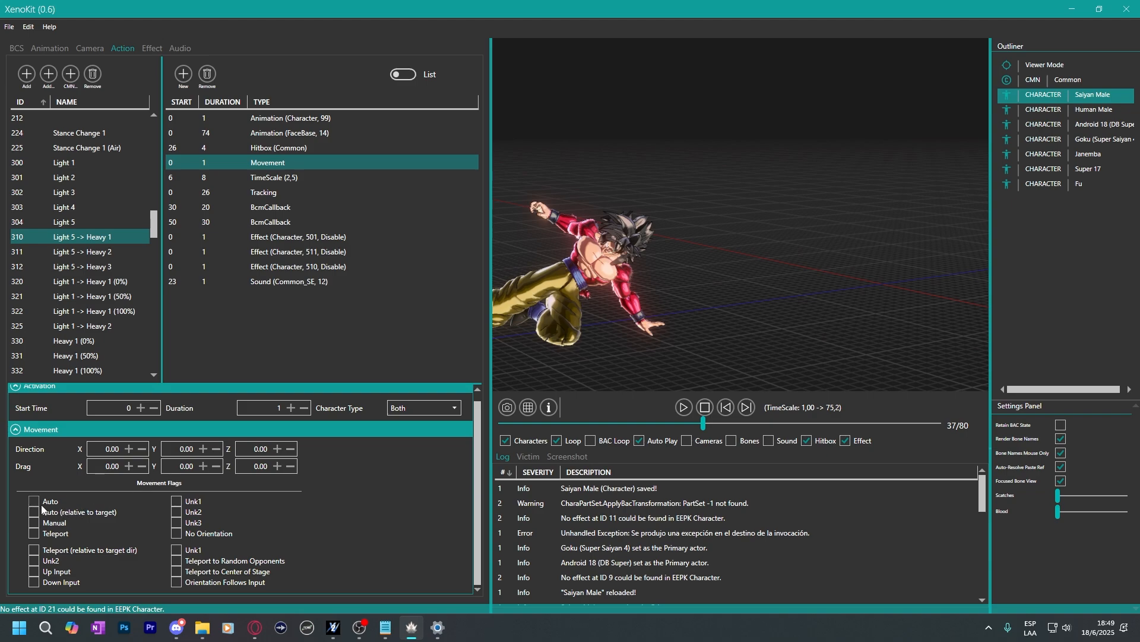
left_click_drag(657, 309, 709, 265)
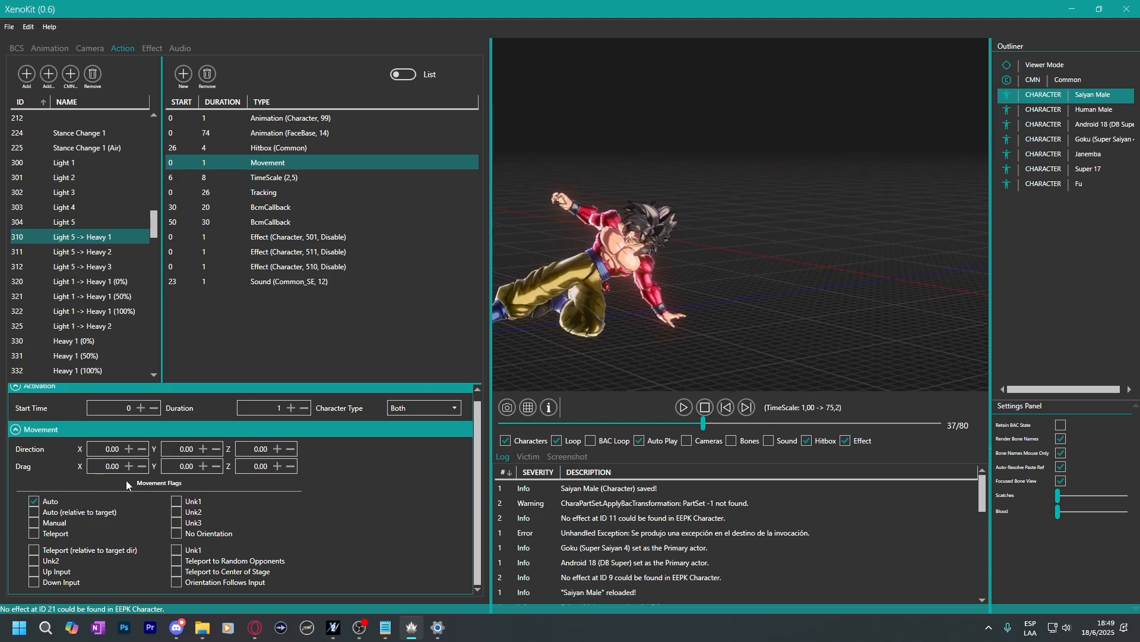
left_click_drag(564, 315, 797, 234)
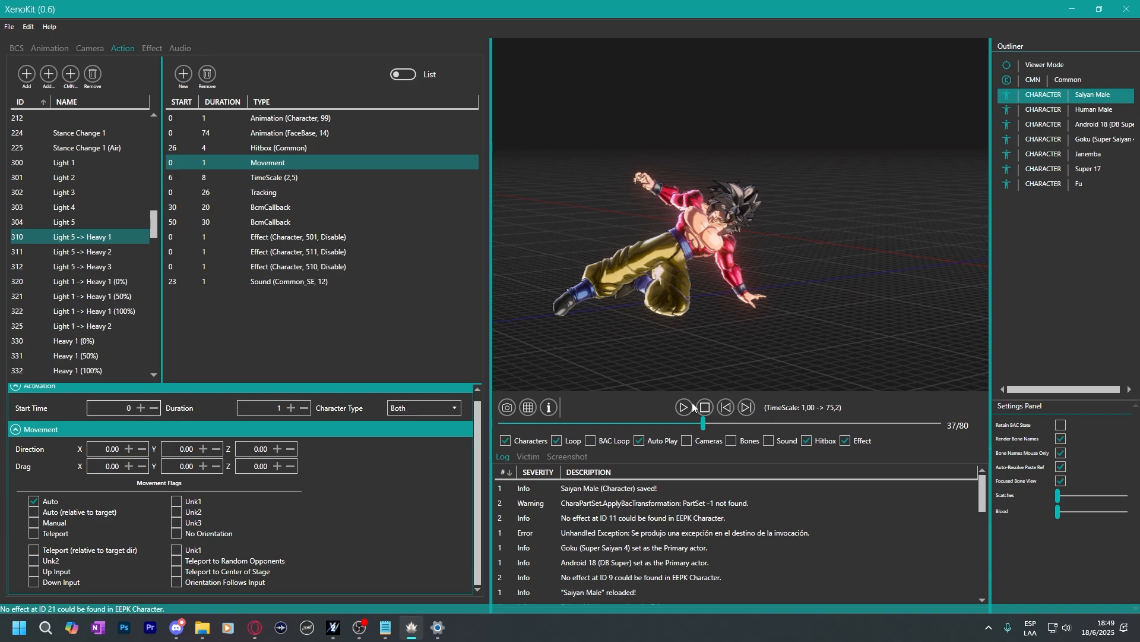
Step the preview back to frame 25 and set the Movement entry's start time to 25.
left_click(725, 409)
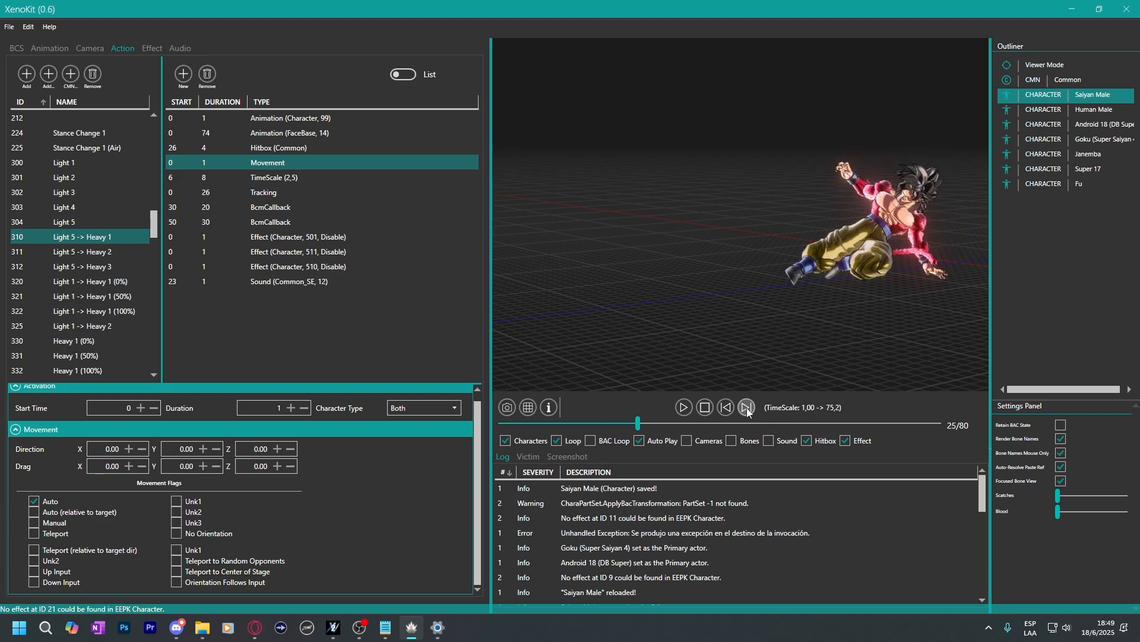
left_click(732, 408)
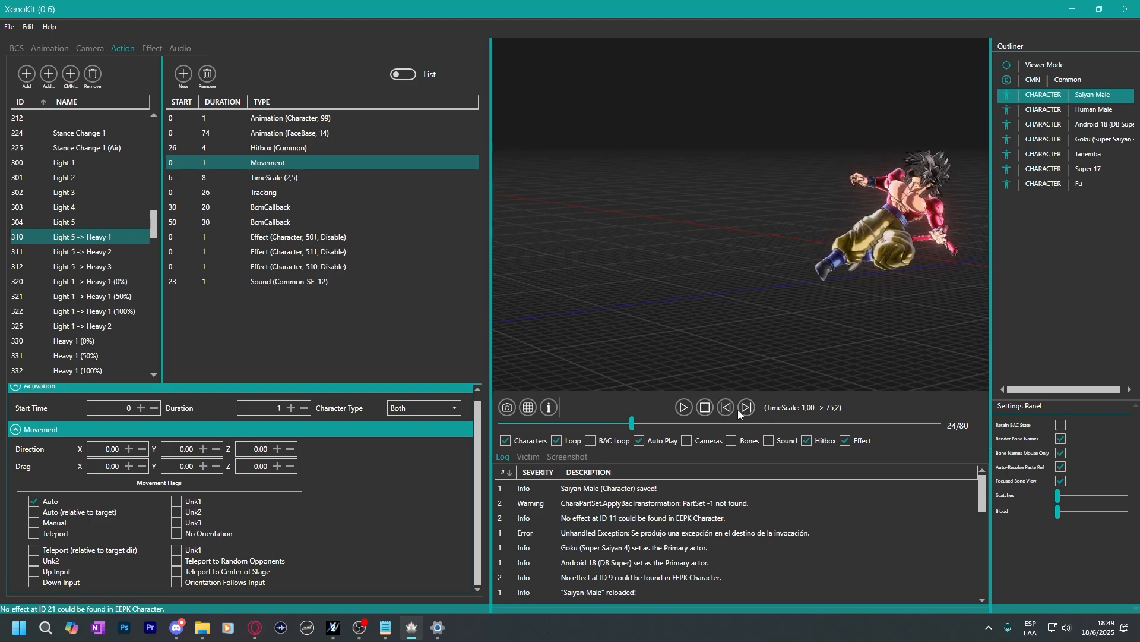
left_click(746, 407)
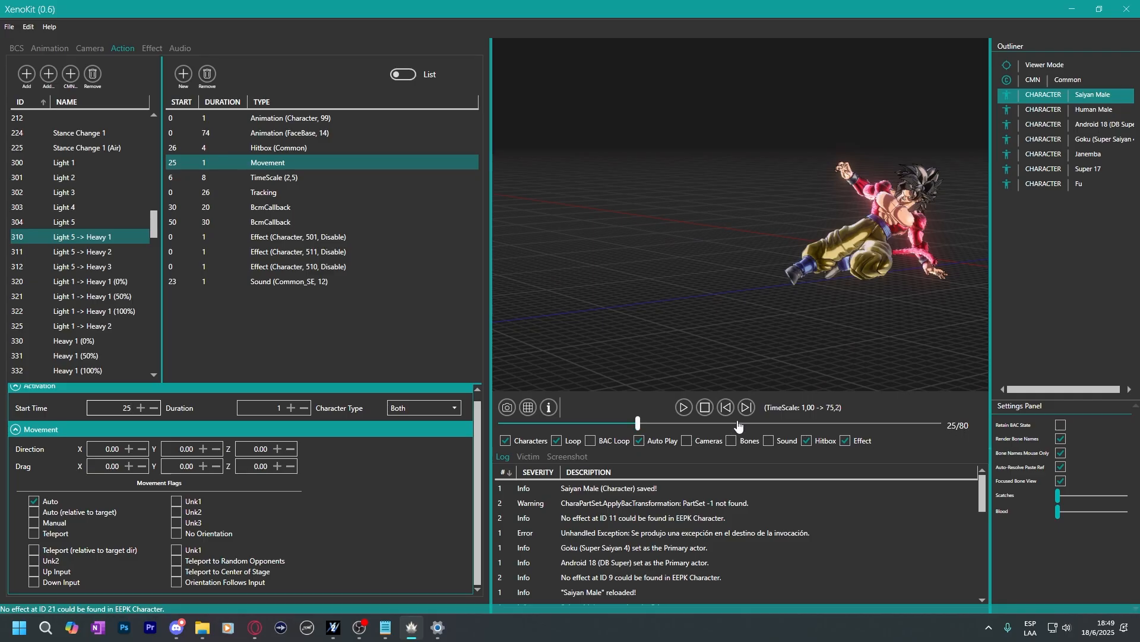
Step the paused Light 5 -> Heavy 1 preview back and forth around frame 26 to compare the pose with the hitbox.
double_click(744, 408)
double_click(745, 408)
left_click(745, 407)
double_click(726, 409)
double_click(727, 408)
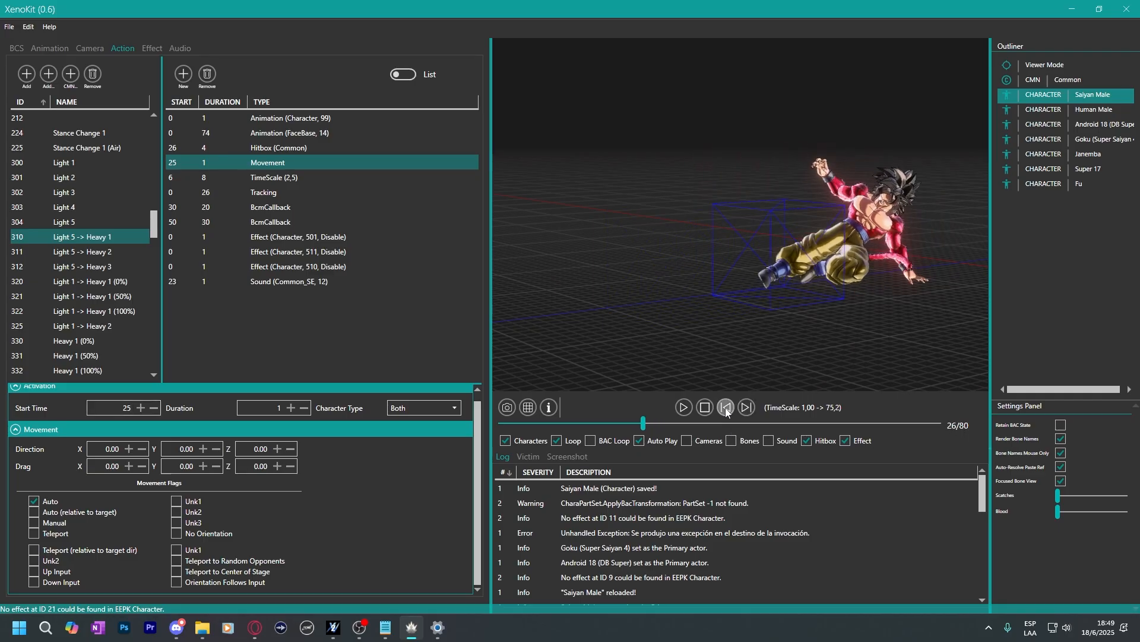
double_click(727, 408)
left_click(743, 412)
left_click_drag(789, 363, 747, 366)
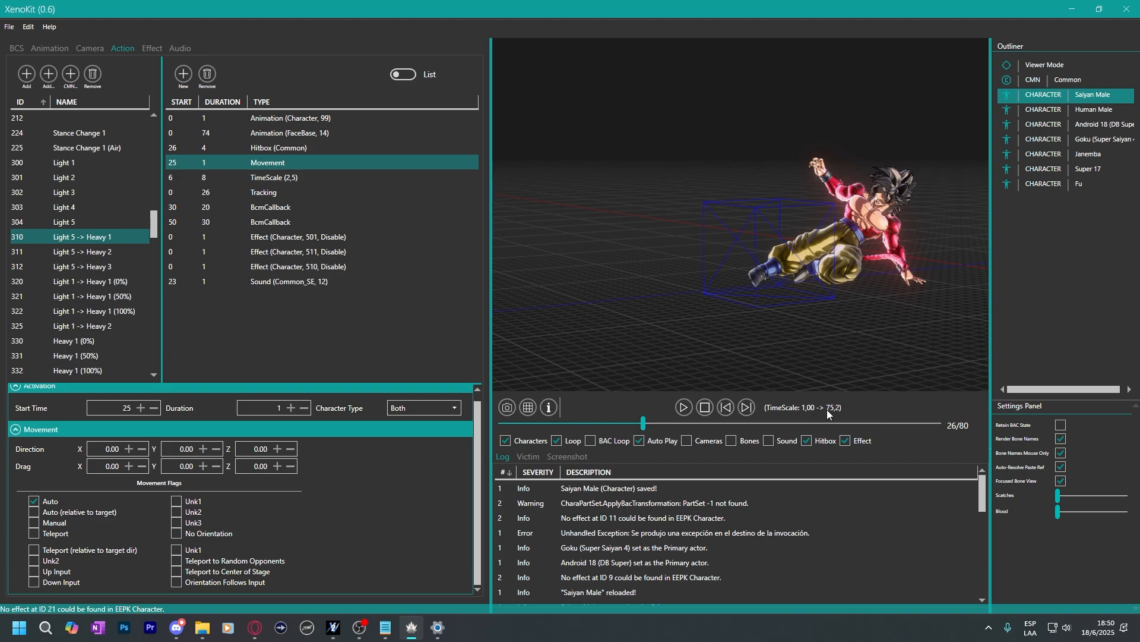
left_click(726, 407)
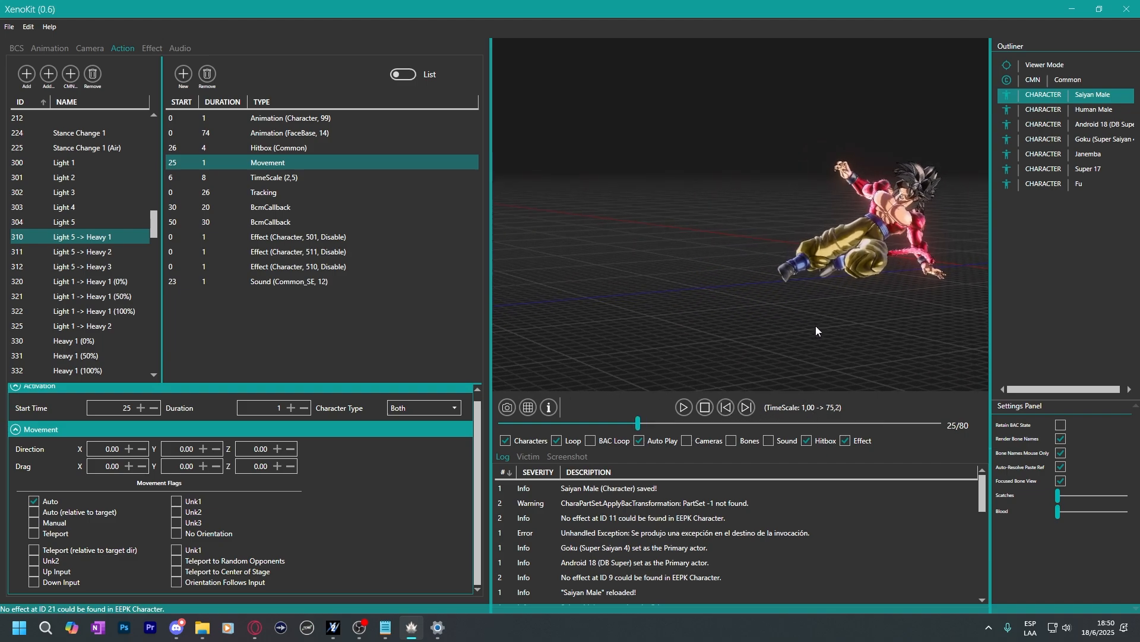
Set the Movement entry's duration to 5 and step forward and back through those frames from frame 25.
left_click(259, 409)
scroll(497, 356, "up", 4)
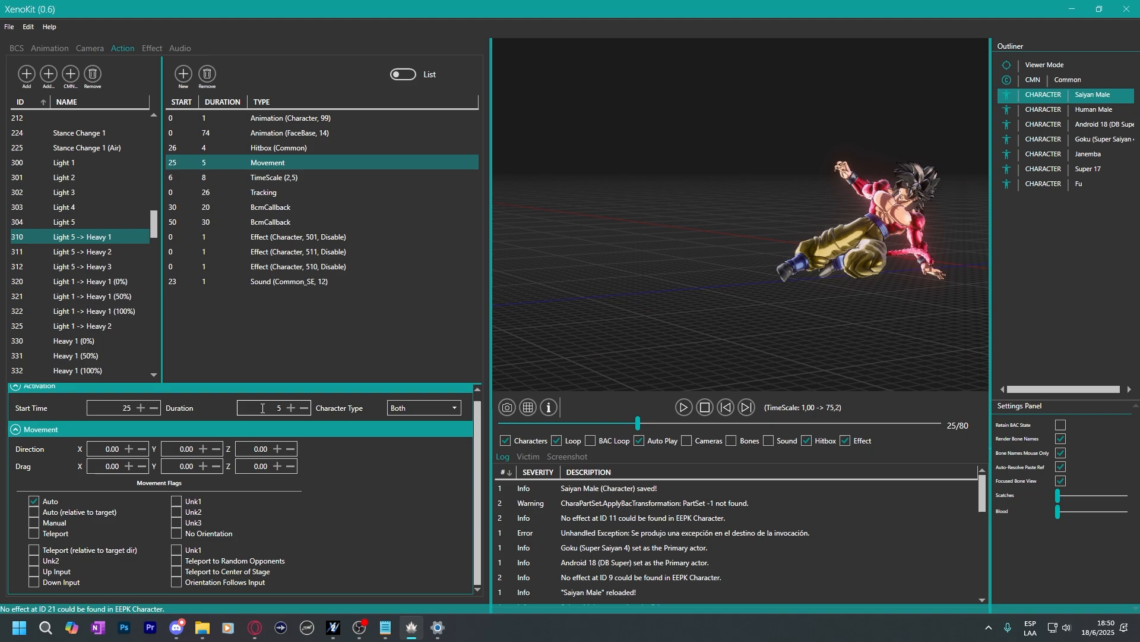
left_click(751, 411)
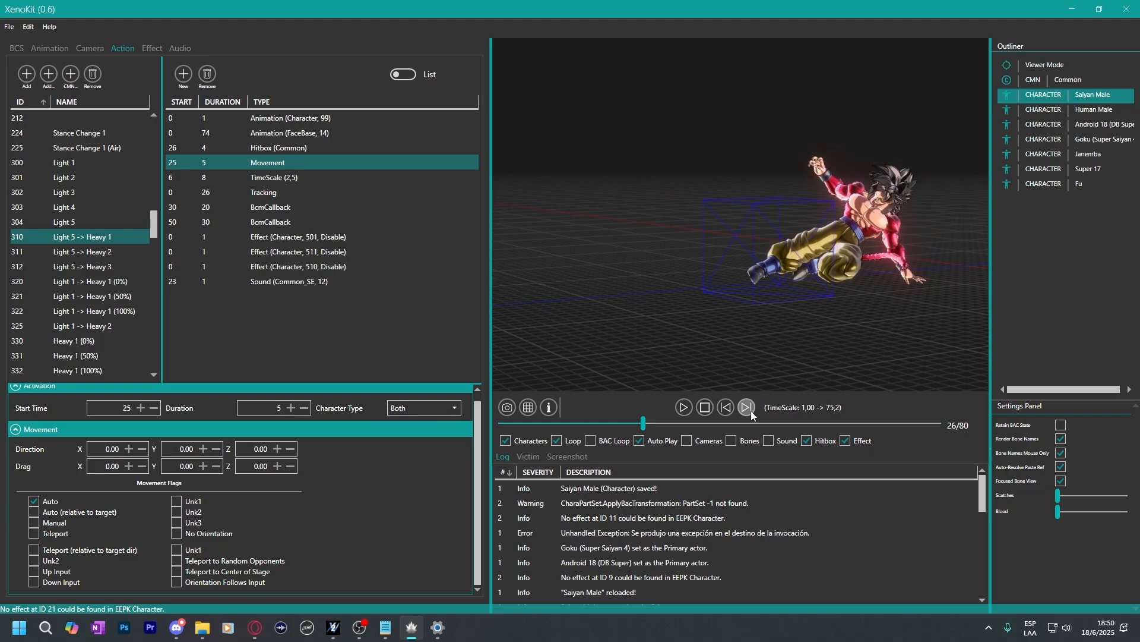
left_click(751, 411)
left_click(751, 411)
left_click(751, 411)
left_click(751, 411)
left_click(731, 408)
left_click(732, 408)
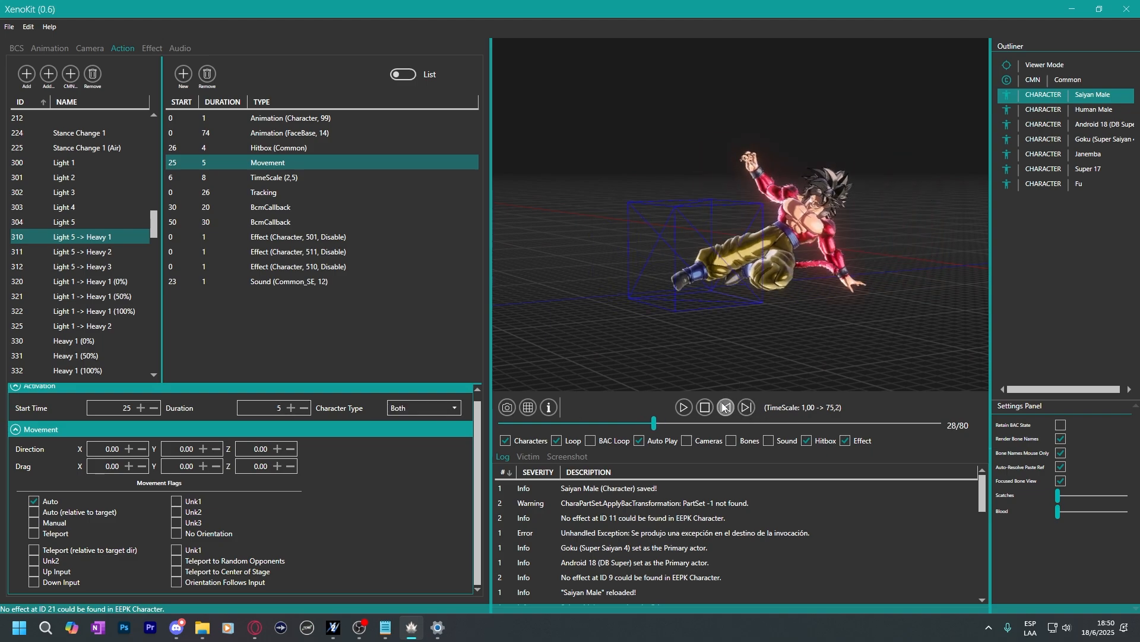
left_click(732, 408)
left_click(732, 408)
left_click(732, 408)
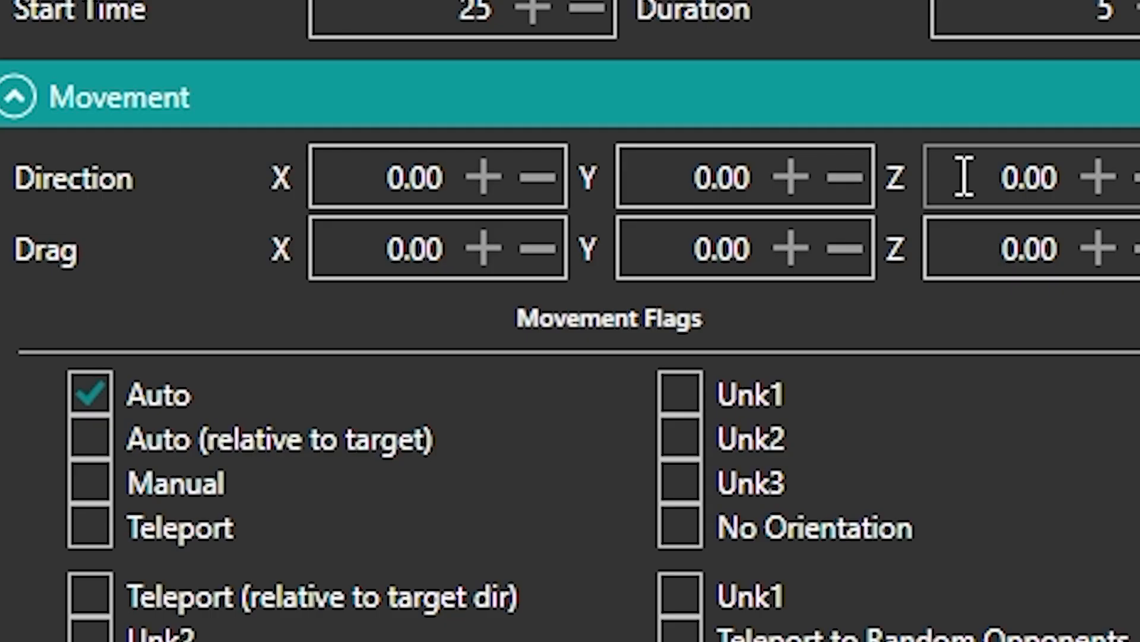
Try negative Direction Z values on the Movement entry, from -0.05 to -1.04 and back to -0.59.
left_click(246, 449)
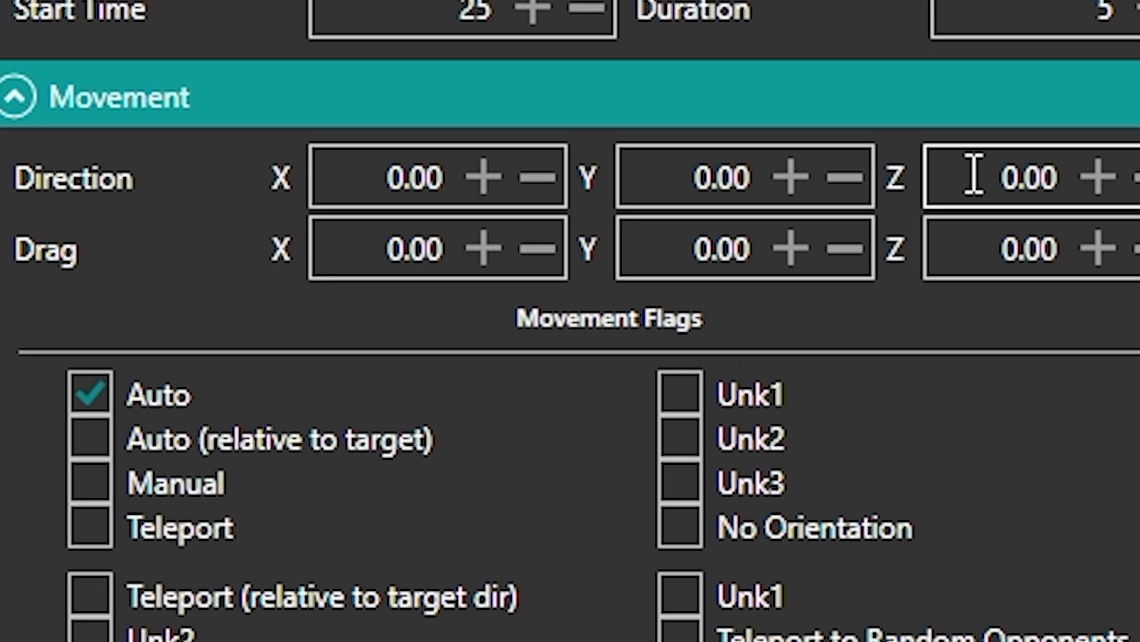
scroll(974, 175, "down", 1)
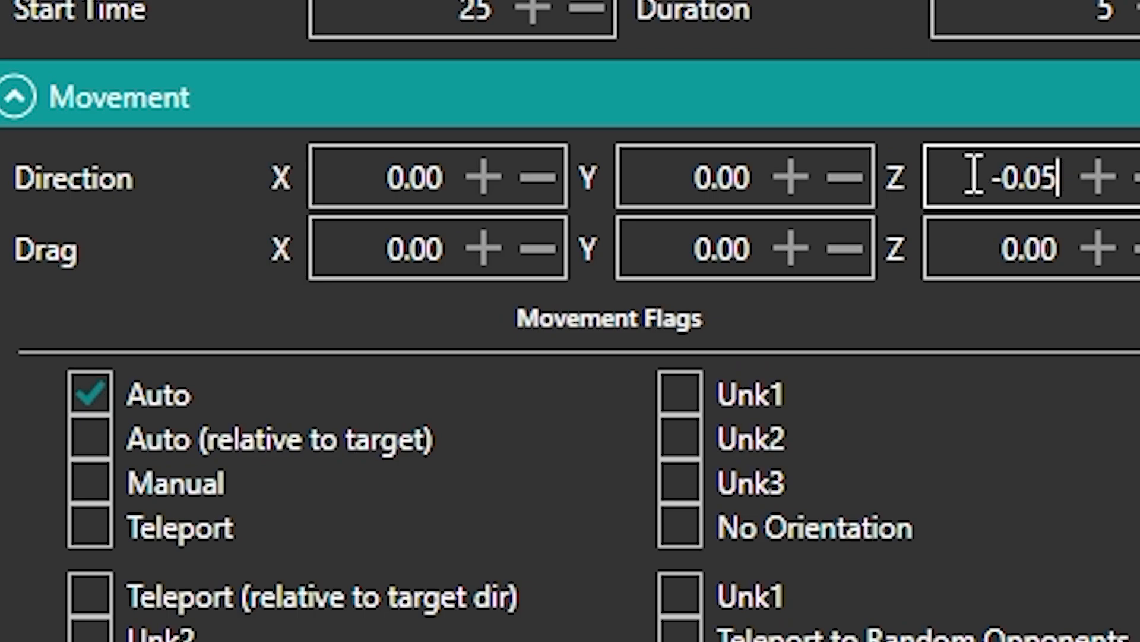
scroll(974, 175, "down", 2)
scroll(974, 175, "down", 3)
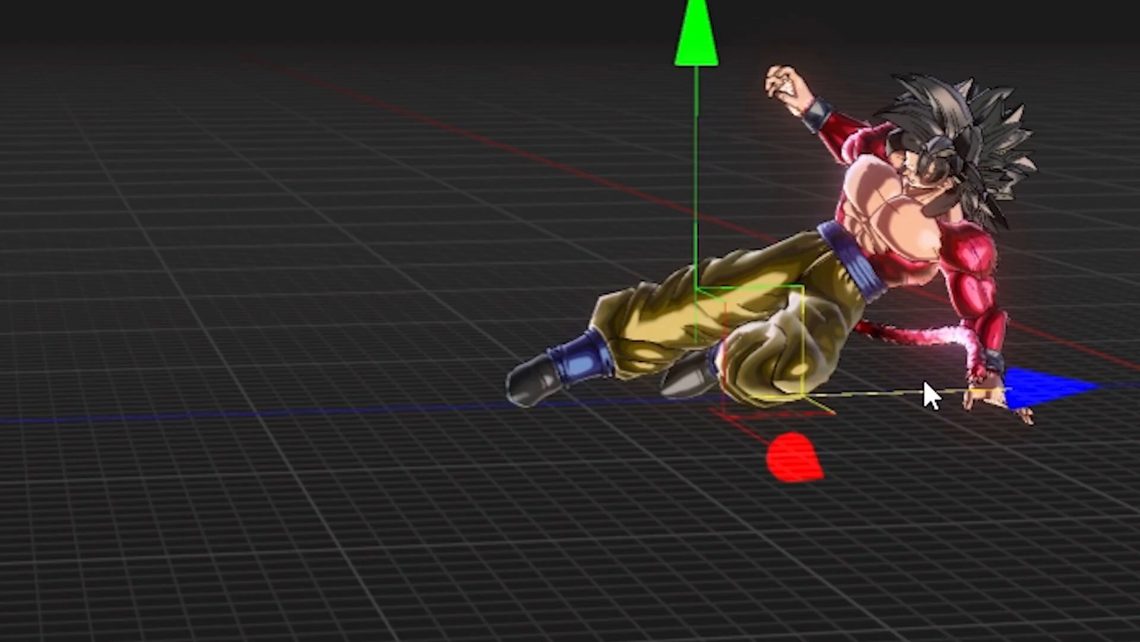
left_click_drag(925, 382, 832, 384)
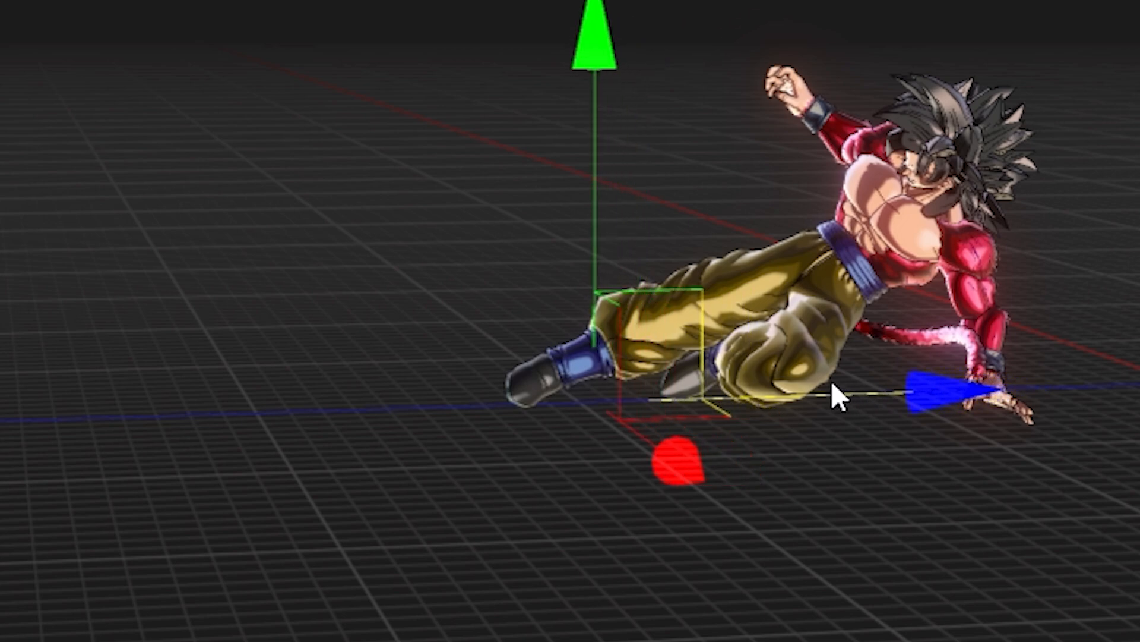
left_click_drag(923, 385, 824, 391)
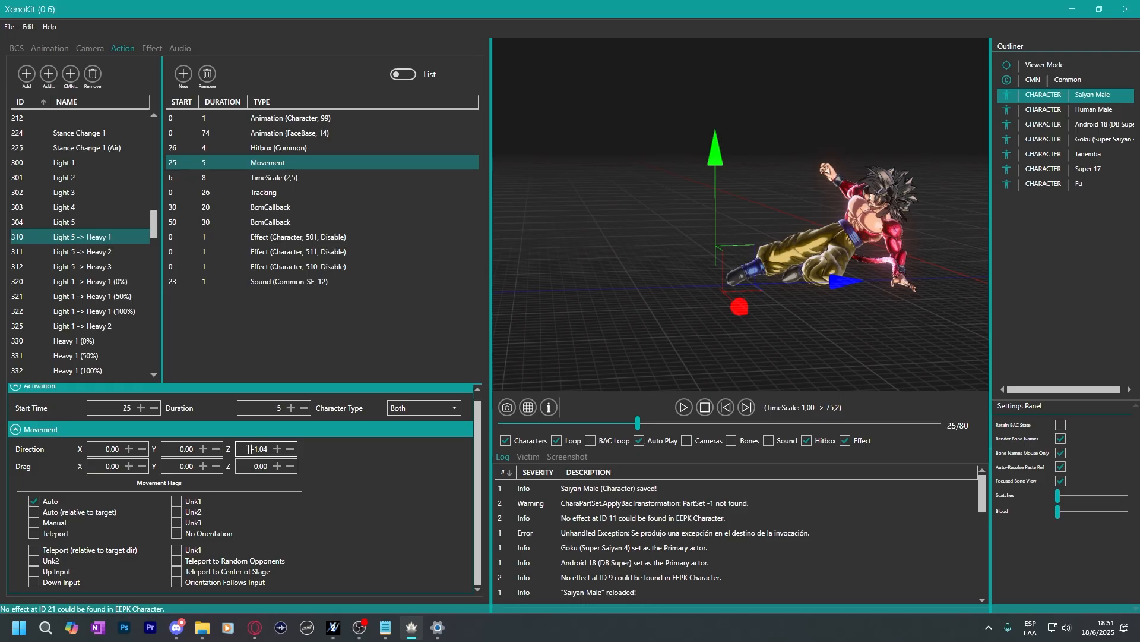
scroll(249, 449, "up", 3)
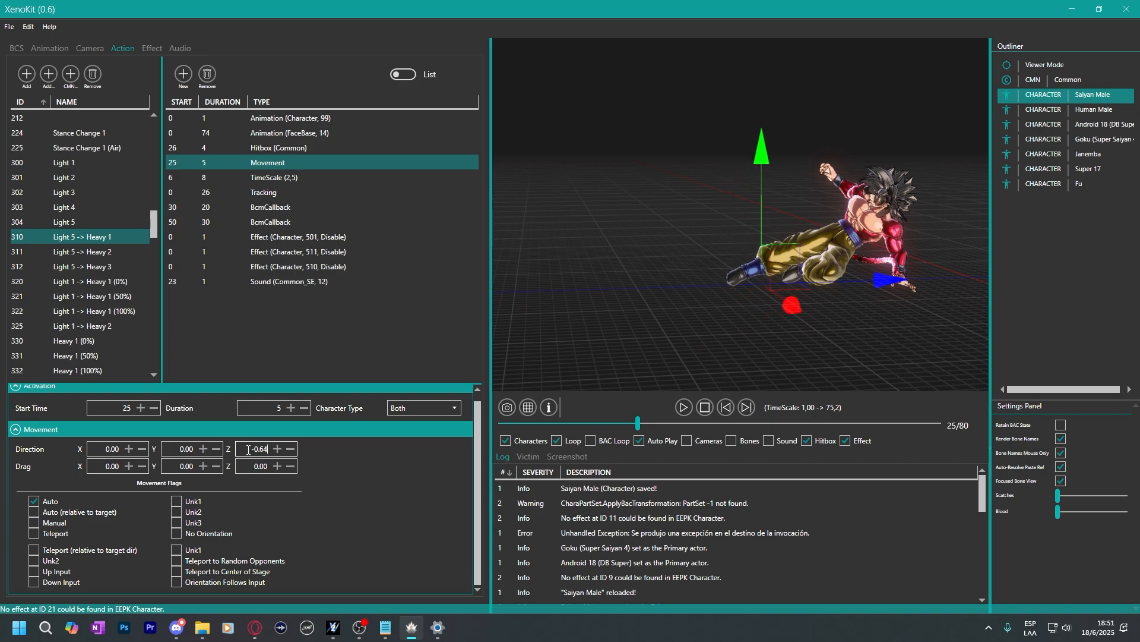
scroll(248, 449, "up", 1)
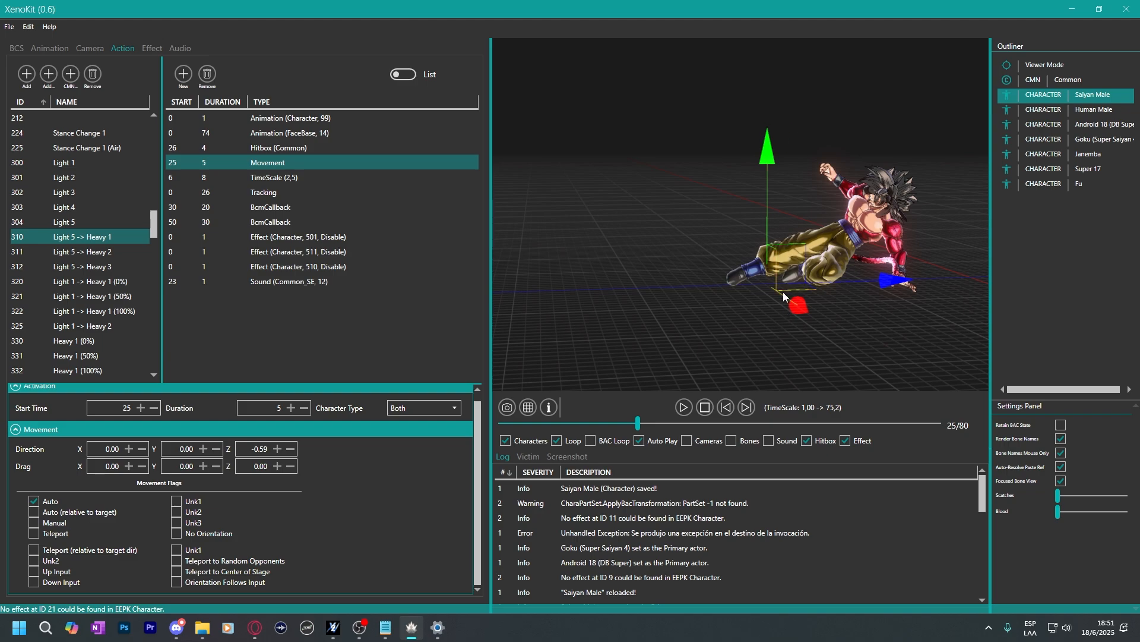
Try shifting the movement sideways, reset the Movement entry's Direction X to 0, and set Direction Z to -0.64.
mouse_move(783, 291)
left_mouse_down()
mouse_move(801, 294)
mouse_move(772, 291)
left_mouse_up()
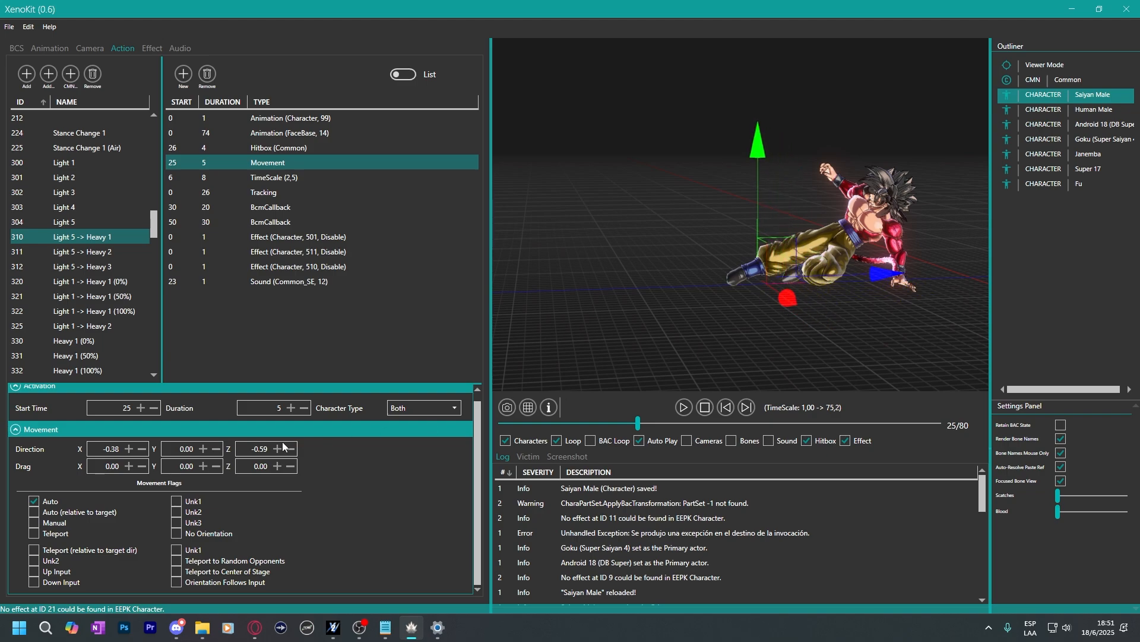
double_click(113, 448)
type("0")
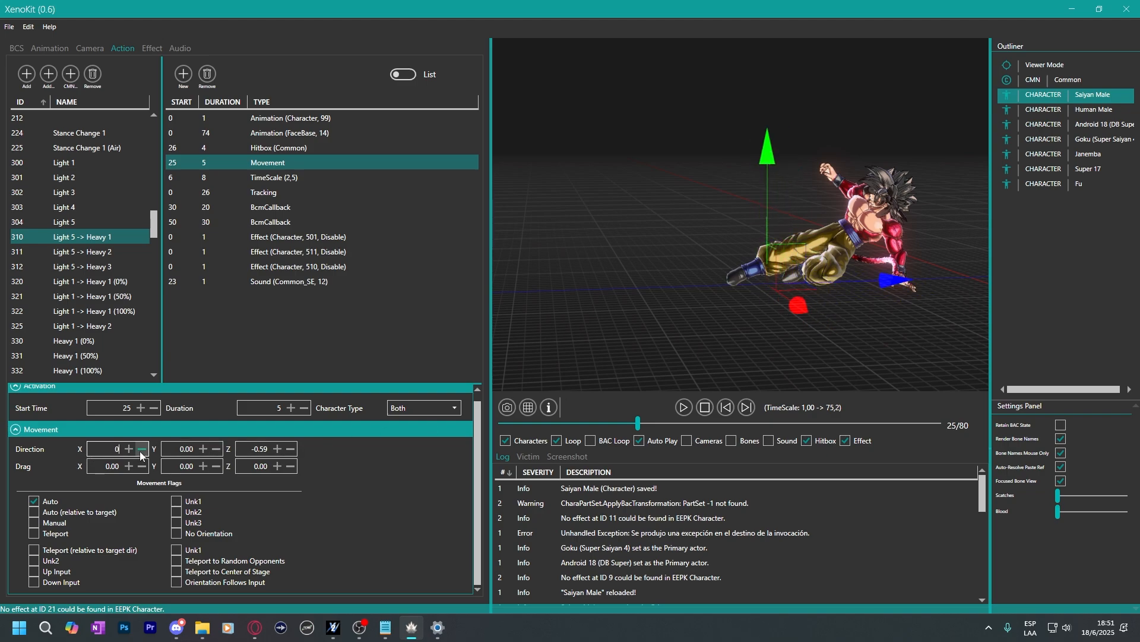
double_click(241, 449)
type("-0.64")
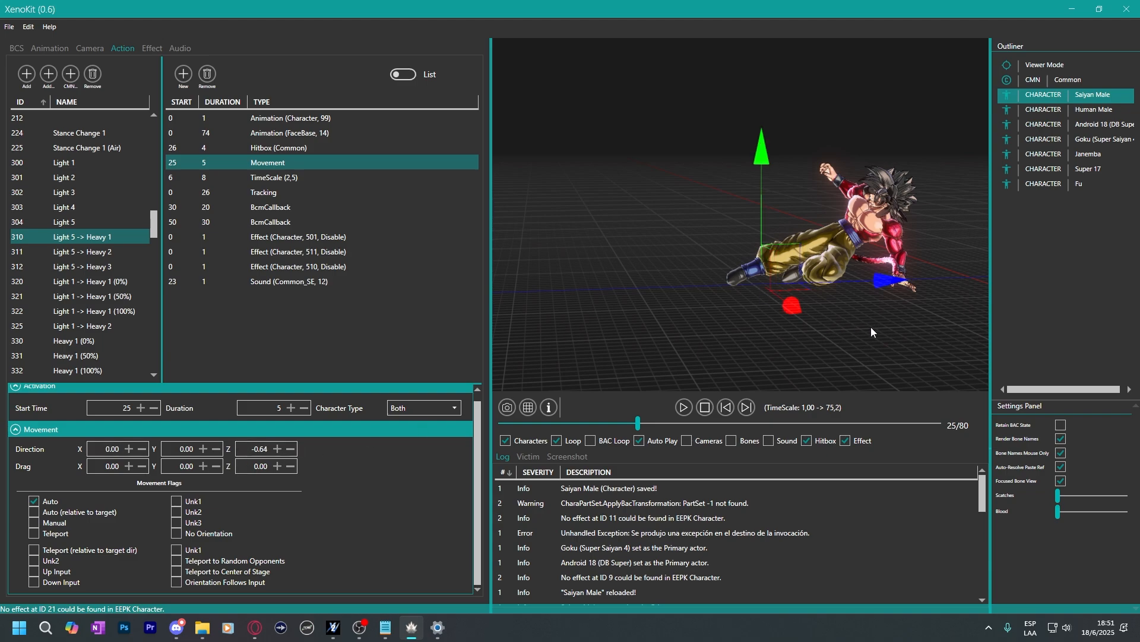
left_click_drag(871, 327, 832, 336)
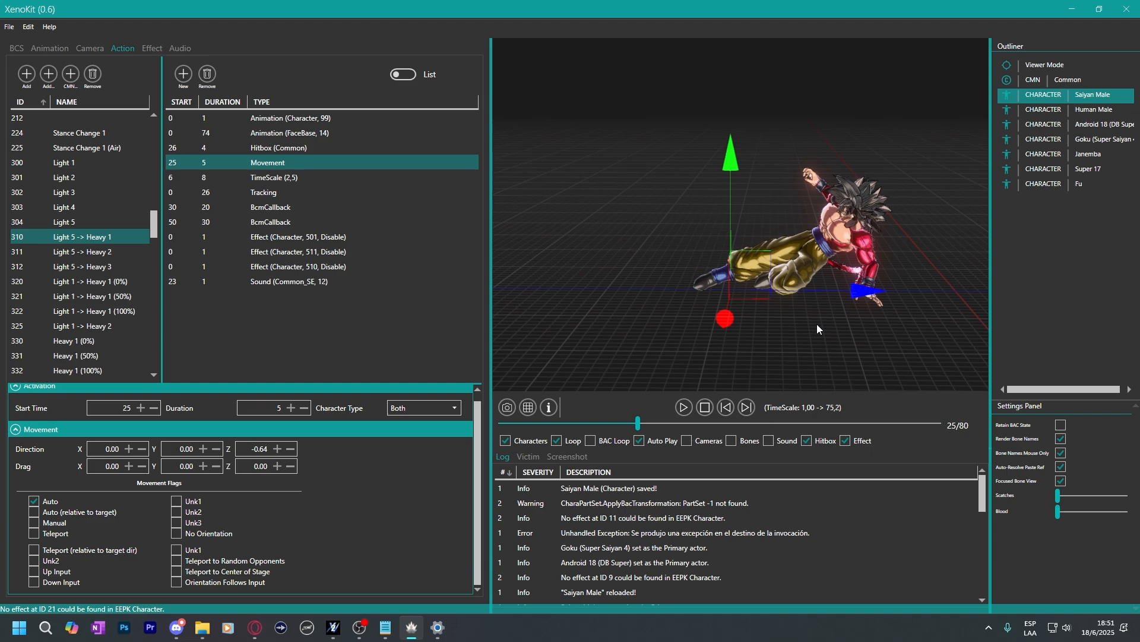
left_click_drag(661, 308, 671, 262)
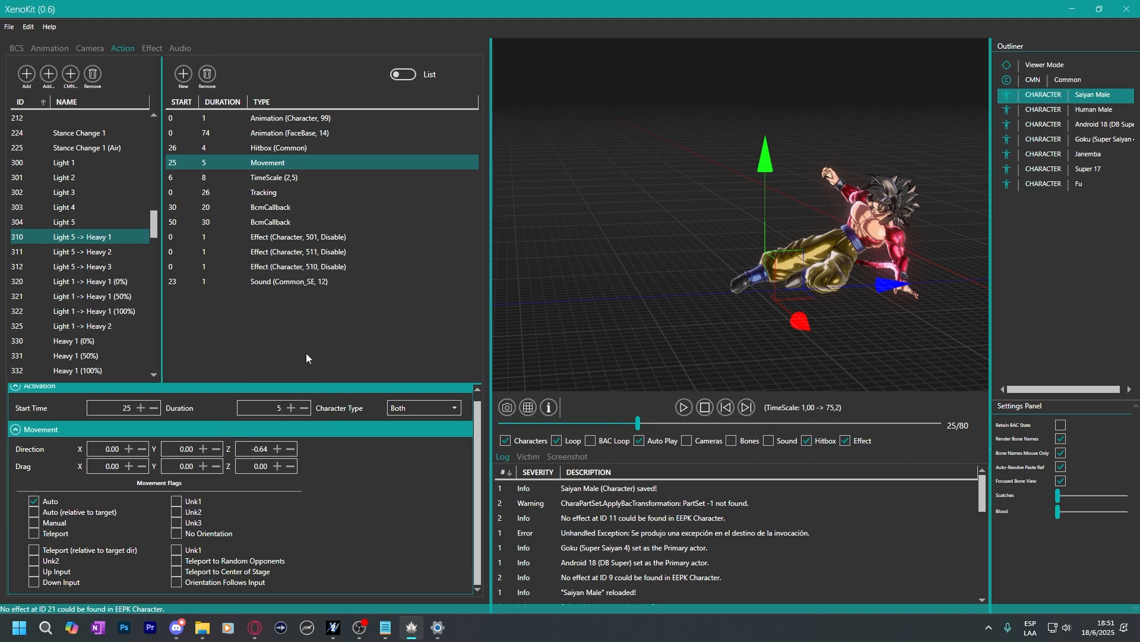
left_click(266, 178, "ctrl")
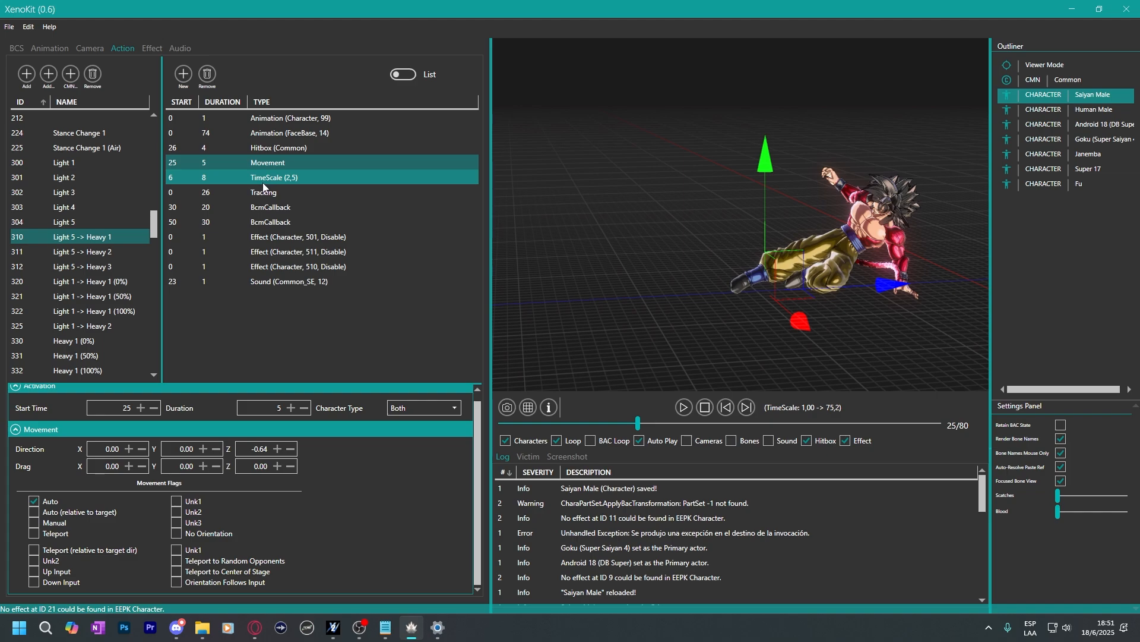
Fine-tune the Movement entry's Direction Z to -0.69 and play the Light 5 -> Heavy 1 preview to check the shift.
left_click(267, 183, "ctrl")
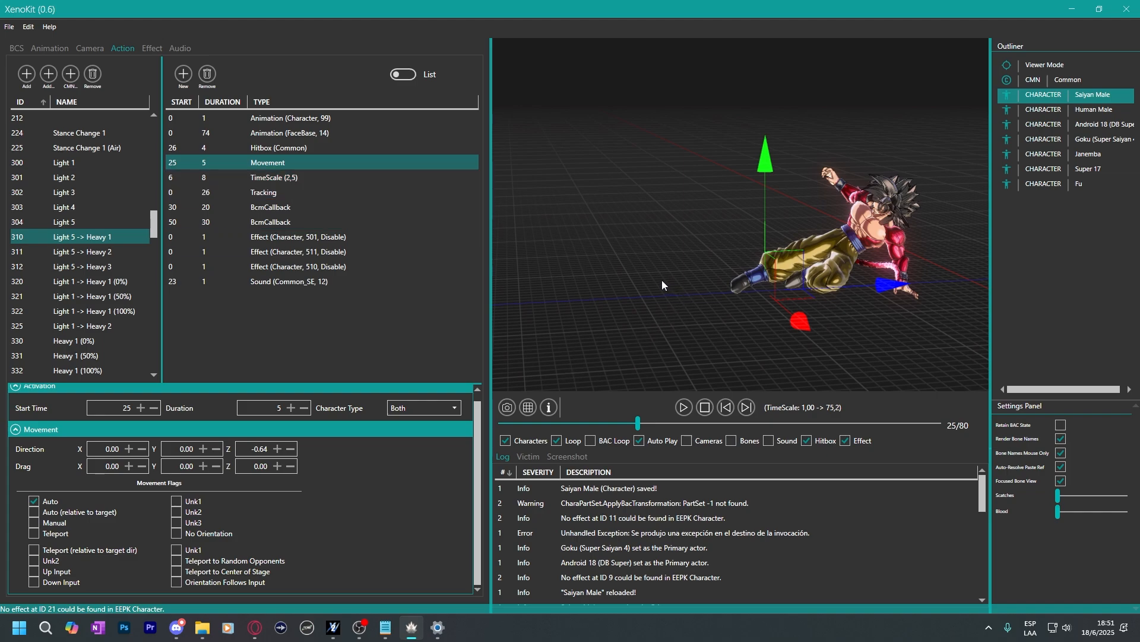
left_click(247, 449)
scroll(247, 448, "up", 5)
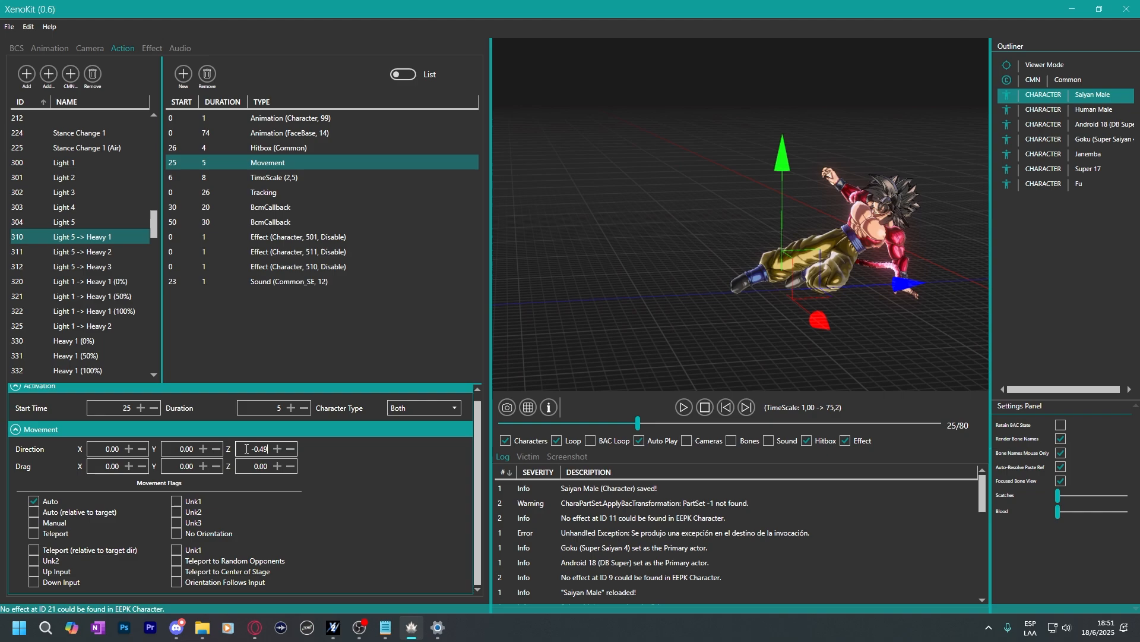
scroll(246, 448, "down", 5)
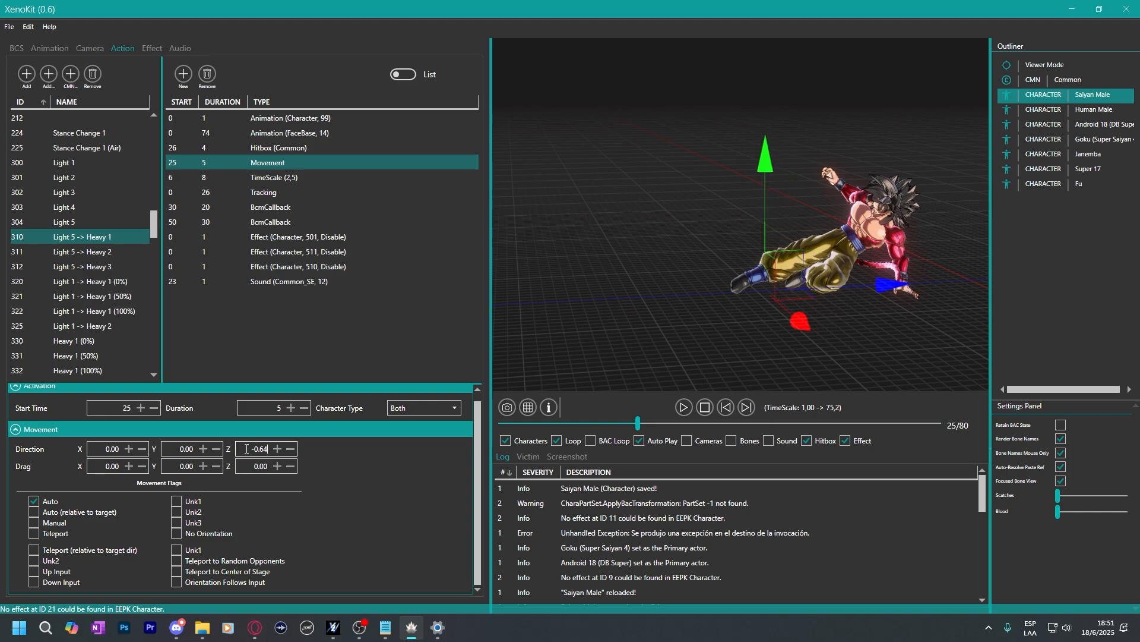
scroll(246, 449, "down", 1)
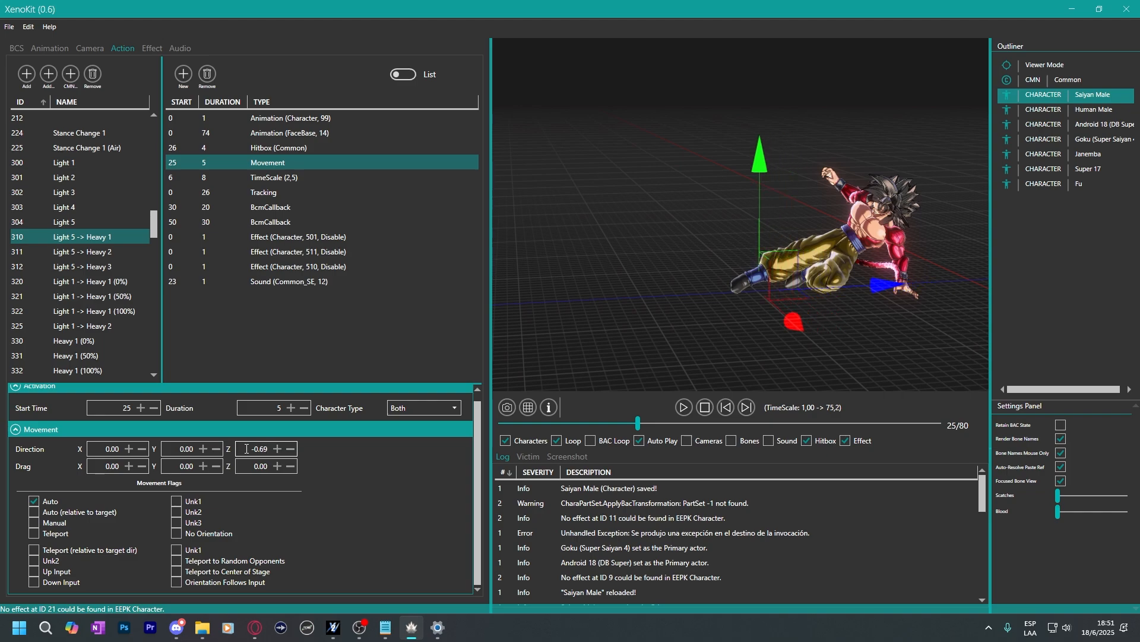
left_click(683, 408)
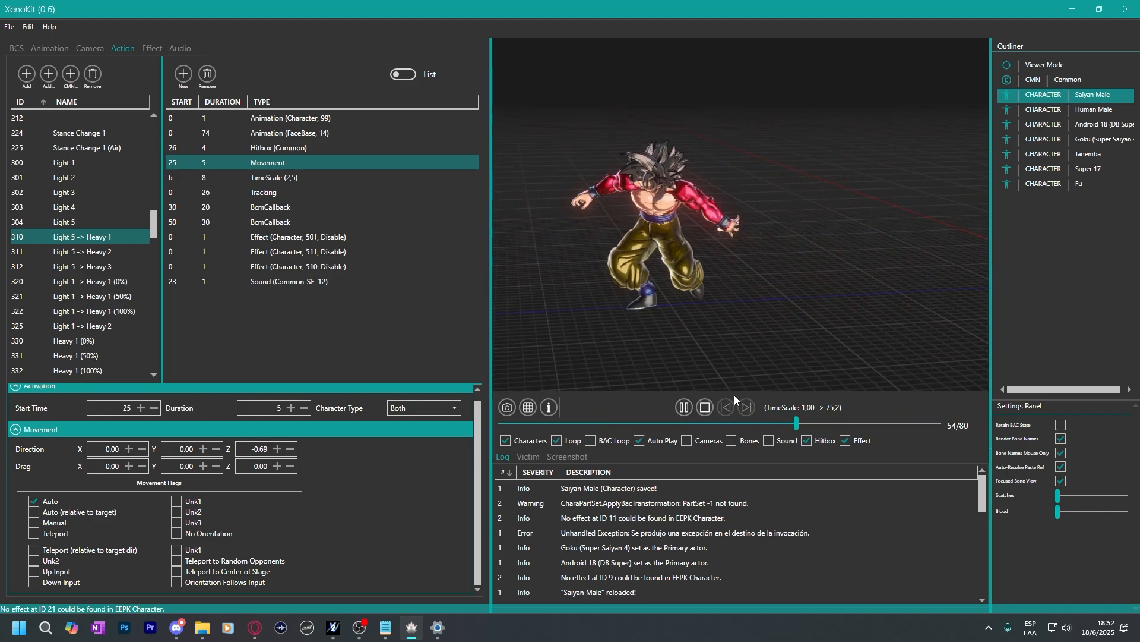
left_click(685, 409)
mouse_move(771, 318)
left_mouse_down()
mouse_move(751, 313)
mouse_move(777, 306)
left_mouse_up()
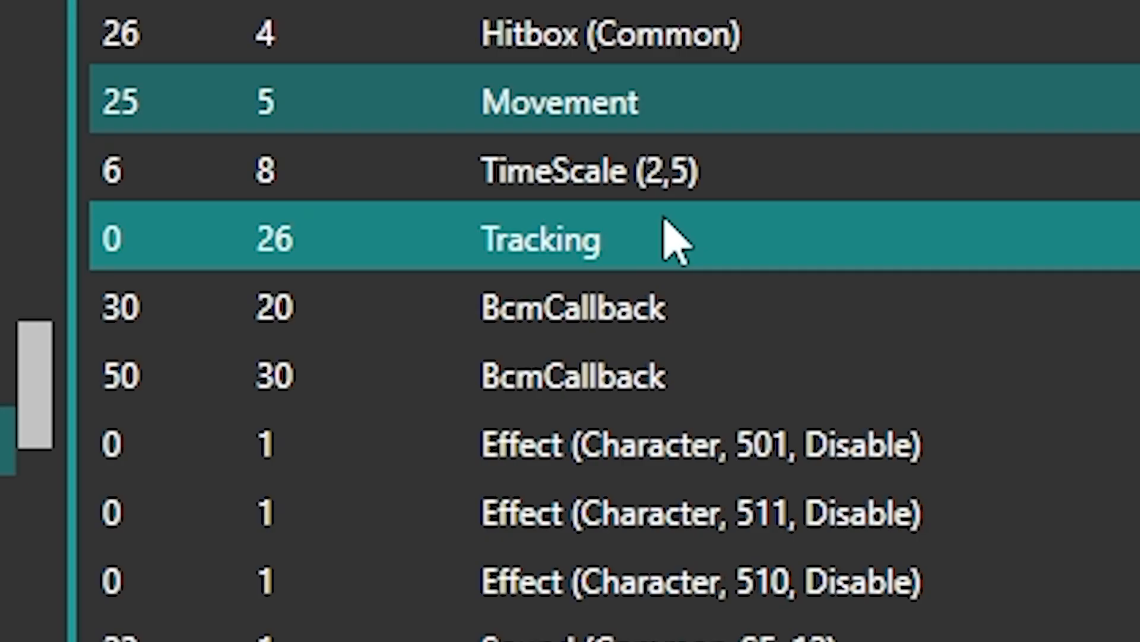
Inspect the Tracking entry's value and duration, and toggle its Track Forwards and Backwards flag on and off again.
left_click(289, 190)
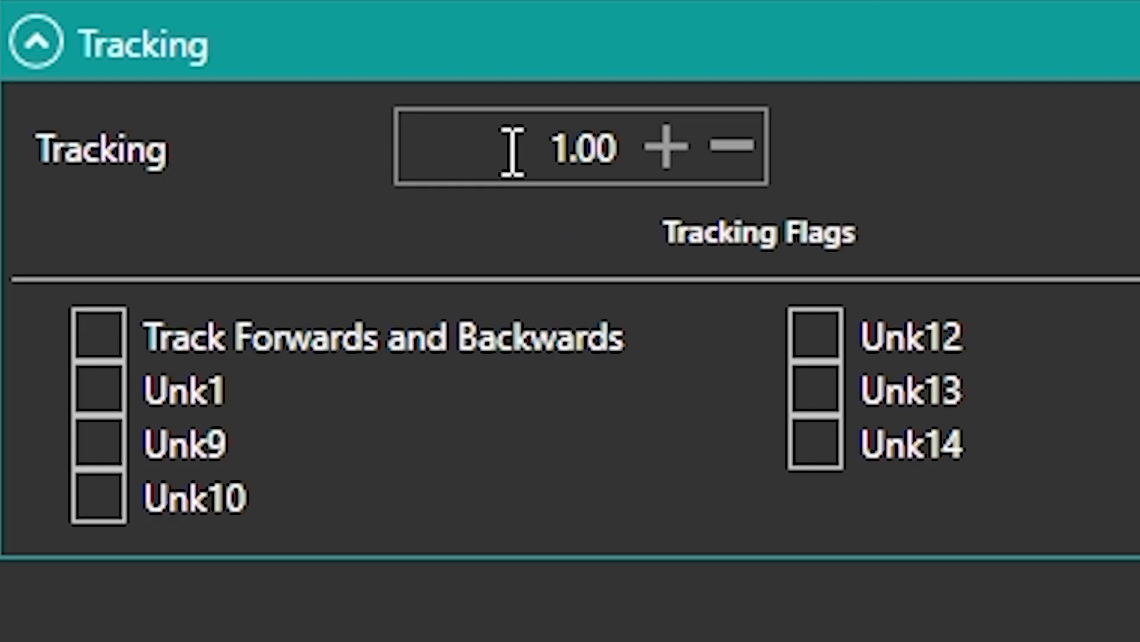
left_click(120, 456)
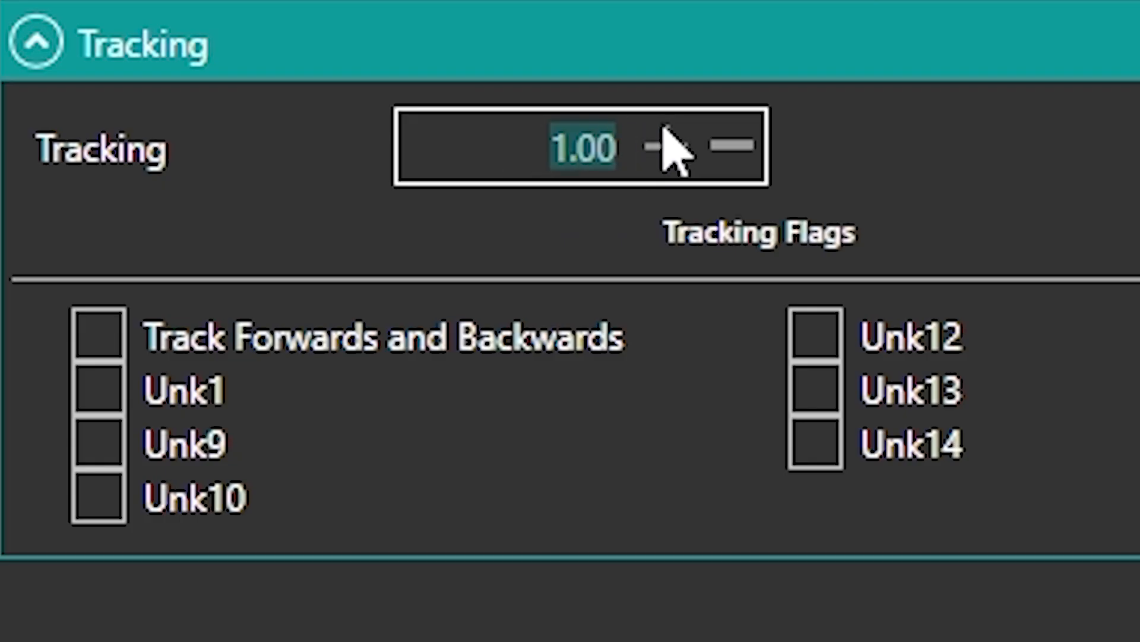
left_click(509, 147)
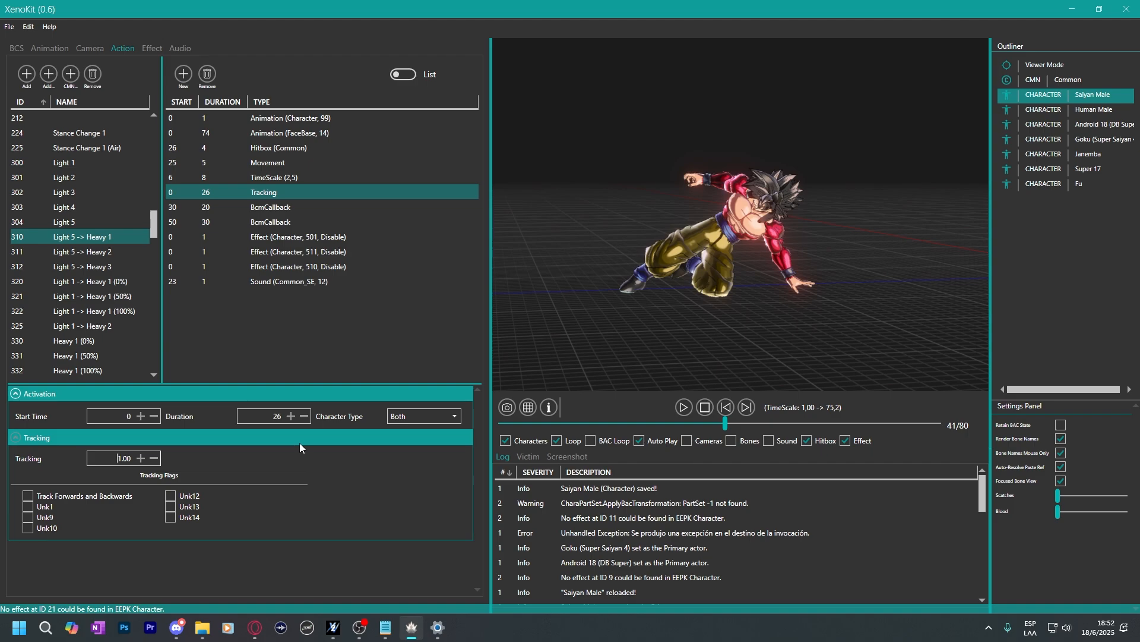
left_click(256, 418)
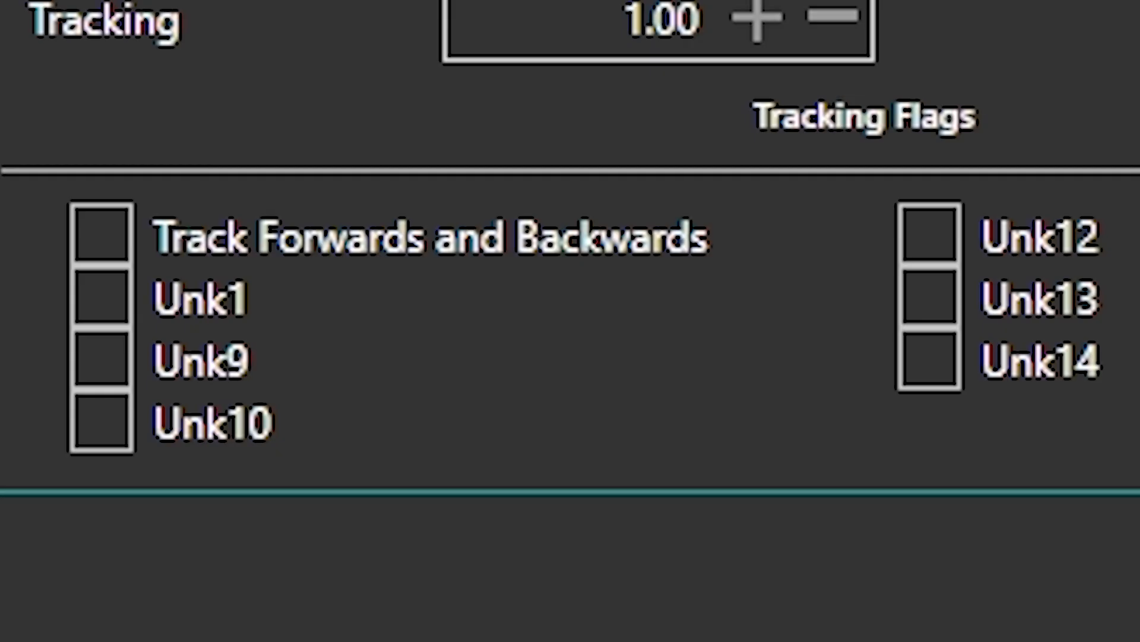
left_click(104, 240)
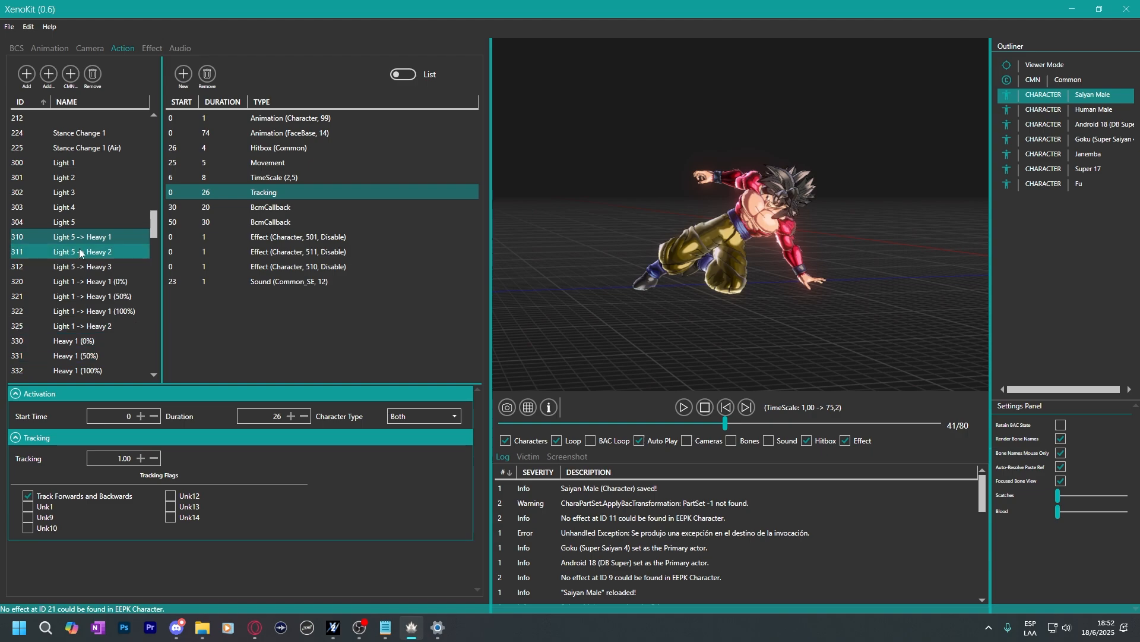
left_click(30, 495)
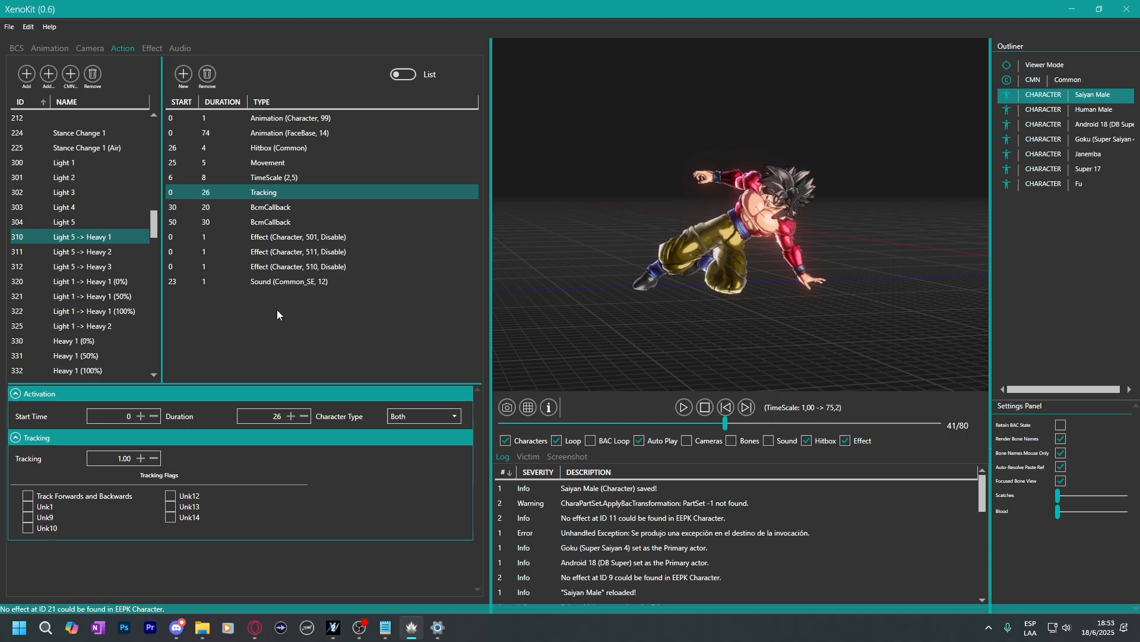
Replay the Light 5 -> Heavy 1 action in the preview, followed by the Light 5 action.
left_click(109, 247)
left_click(109, 237)
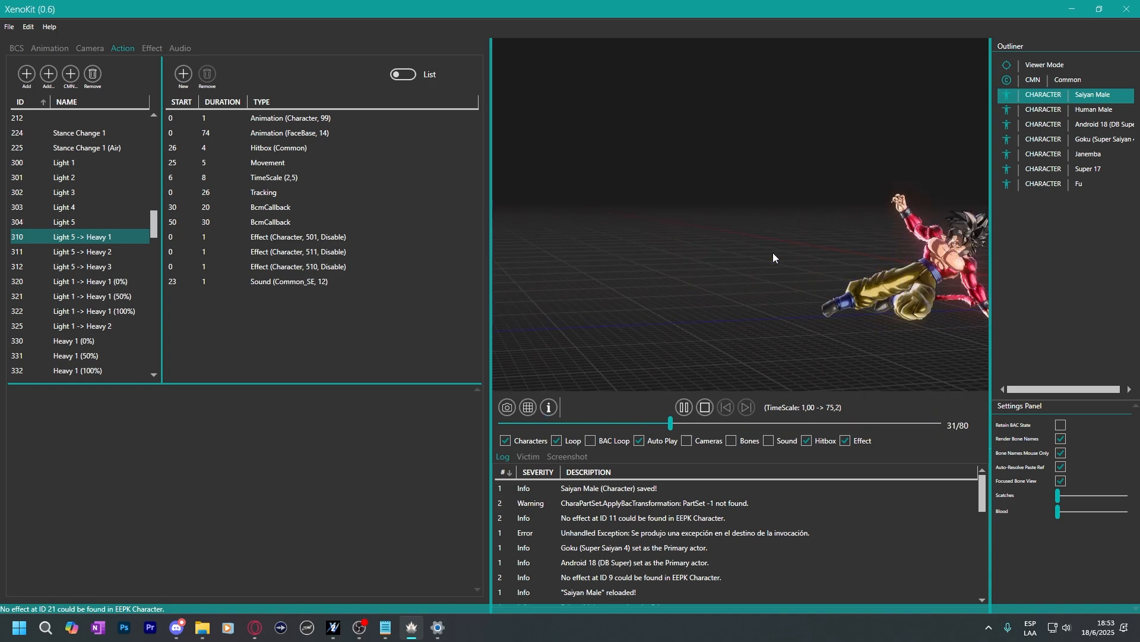
left_click(91, 224)
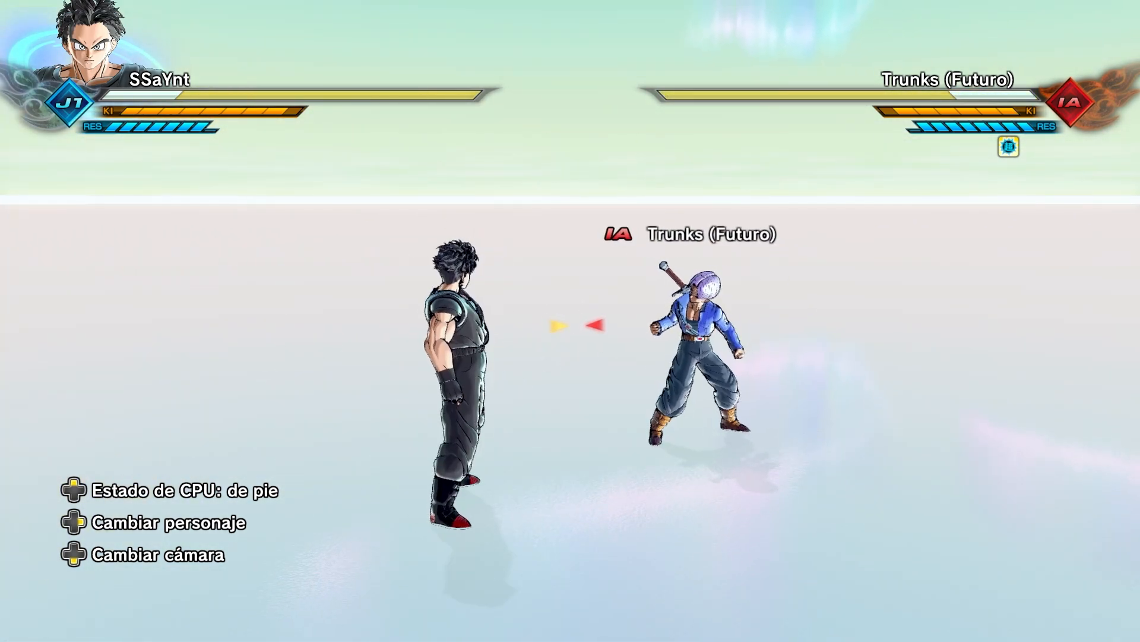
Switch back to XenoKit and save the SYM_PLAYER.bac action file and the SYM.eepk effect file.
key("alt+Tab")
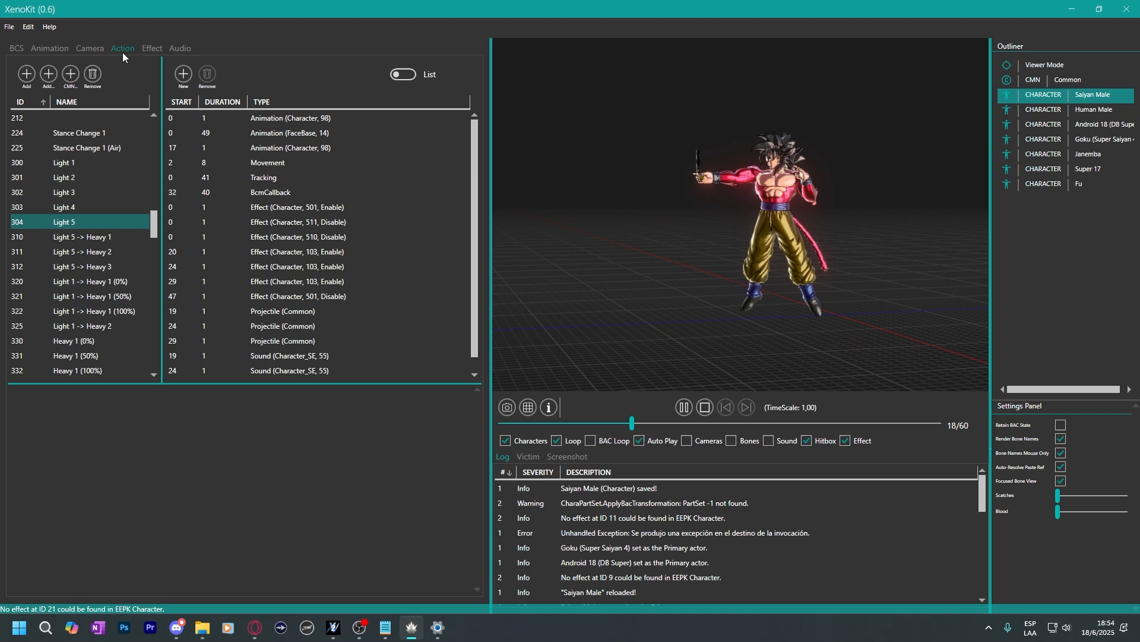
left_click(7, 27)
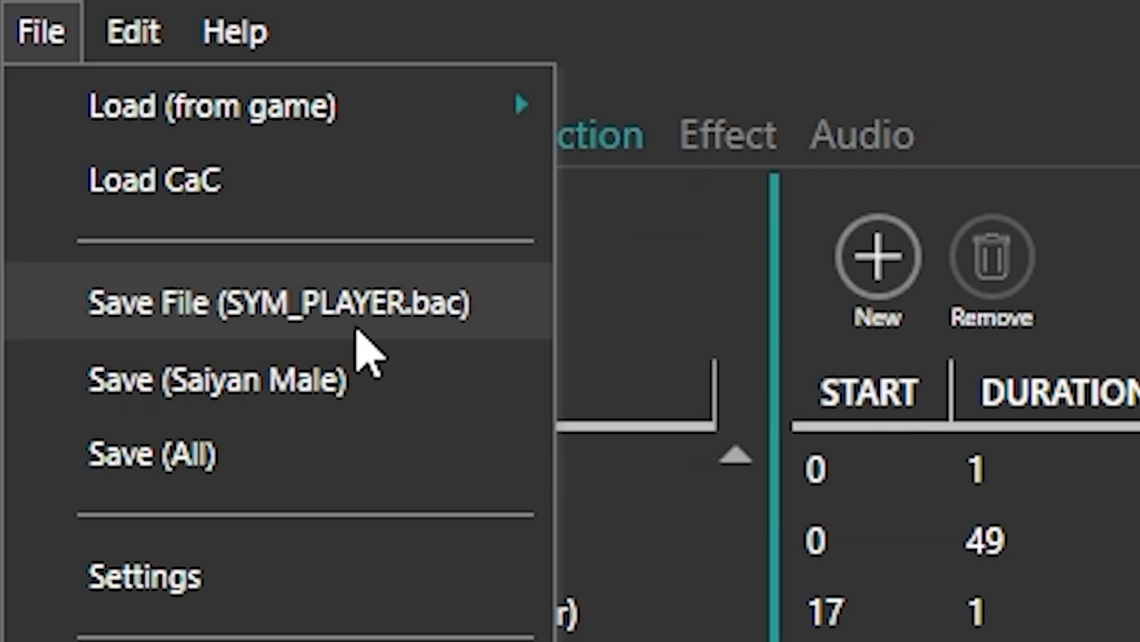
left_click(404, 335)
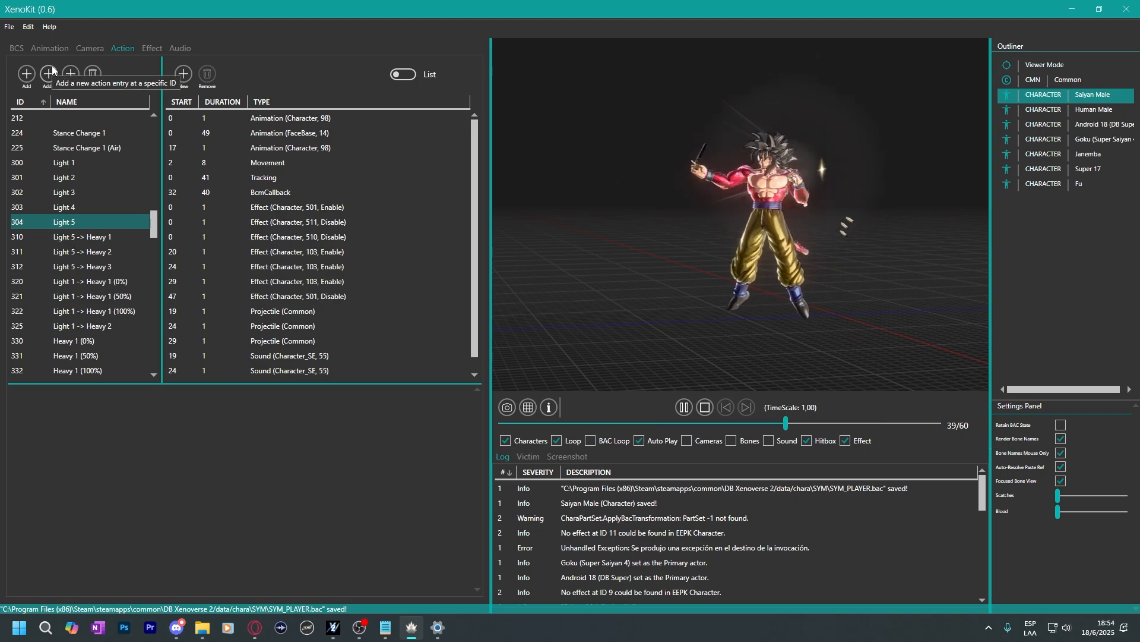
left_click(158, 46)
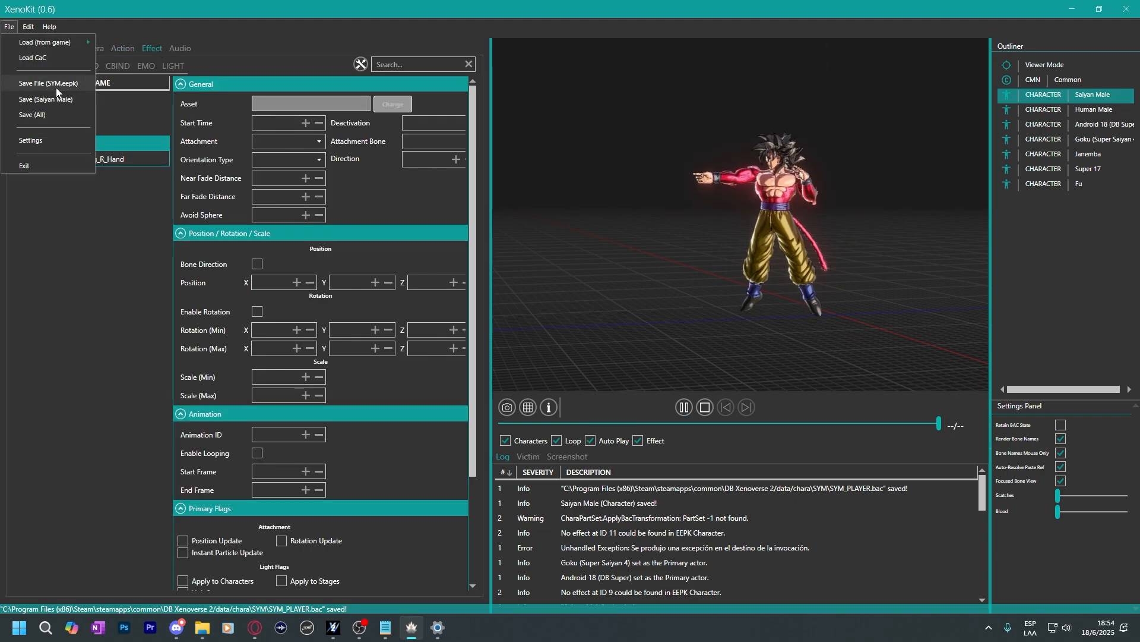
left_click(56, 87)
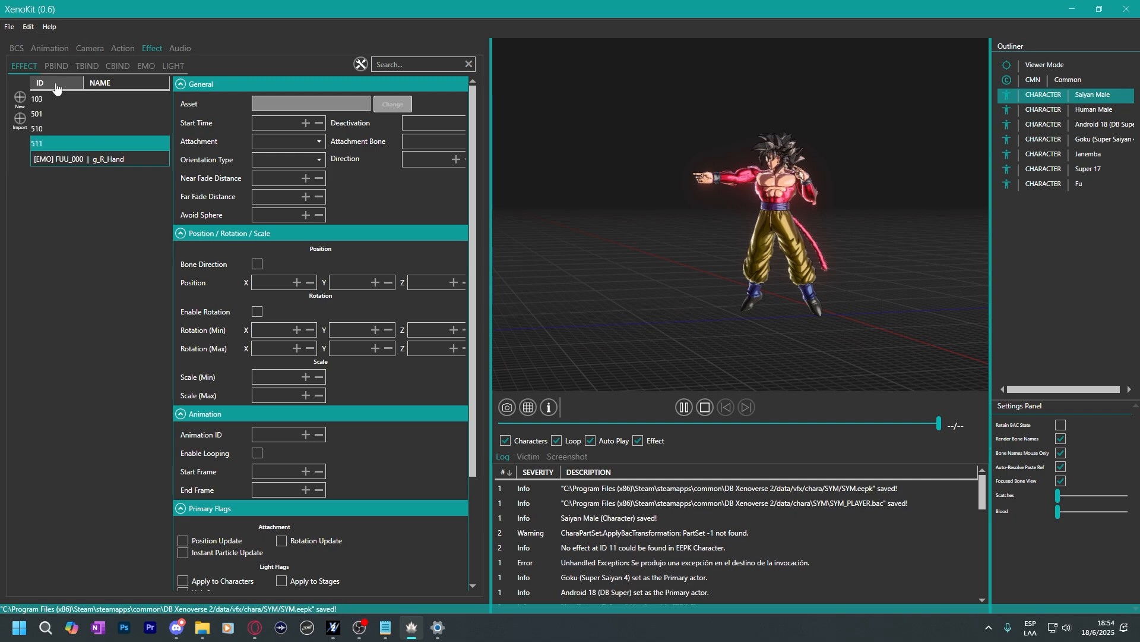
Save the CAR_BTL_SYM_SE.acb audio file and the SYM.cam.ean camera file, and return to the action list.
left_click(177, 47)
left_click(8, 27)
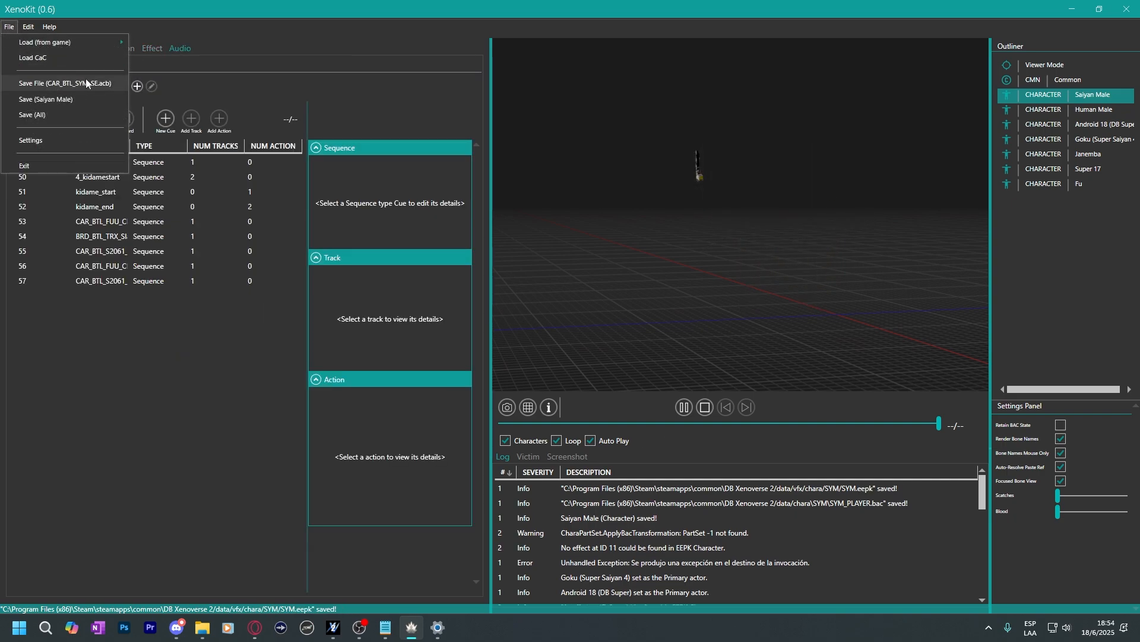
left_click(63, 83)
left_click(97, 51)
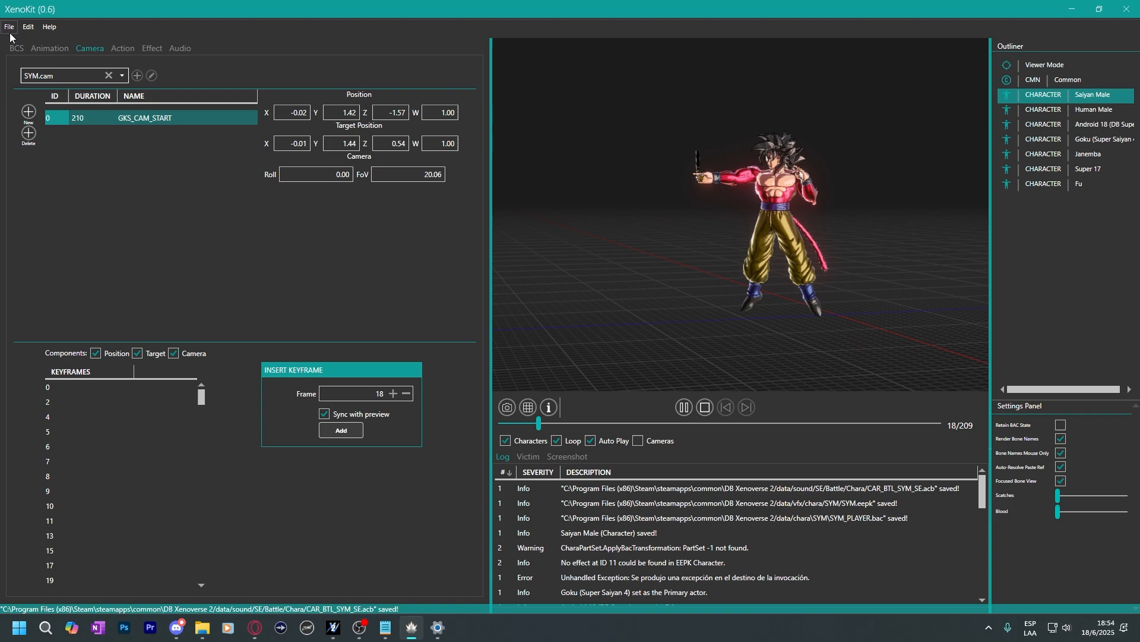
left_click(9, 26)
left_click(66, 82)
left_click(54, 48)
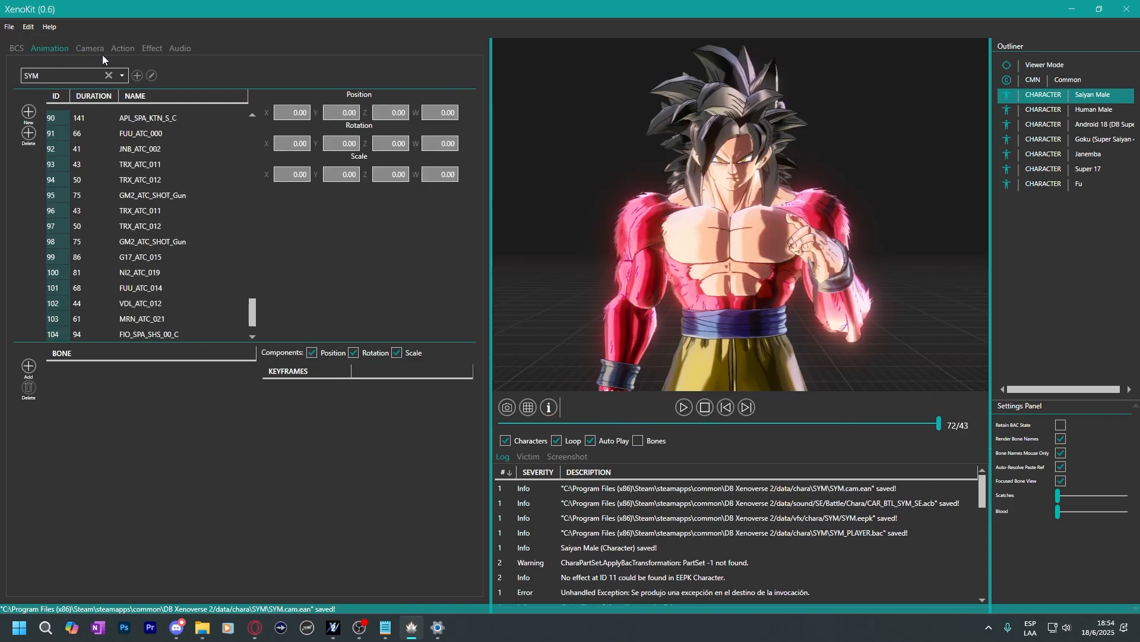
left_click(121, 42)
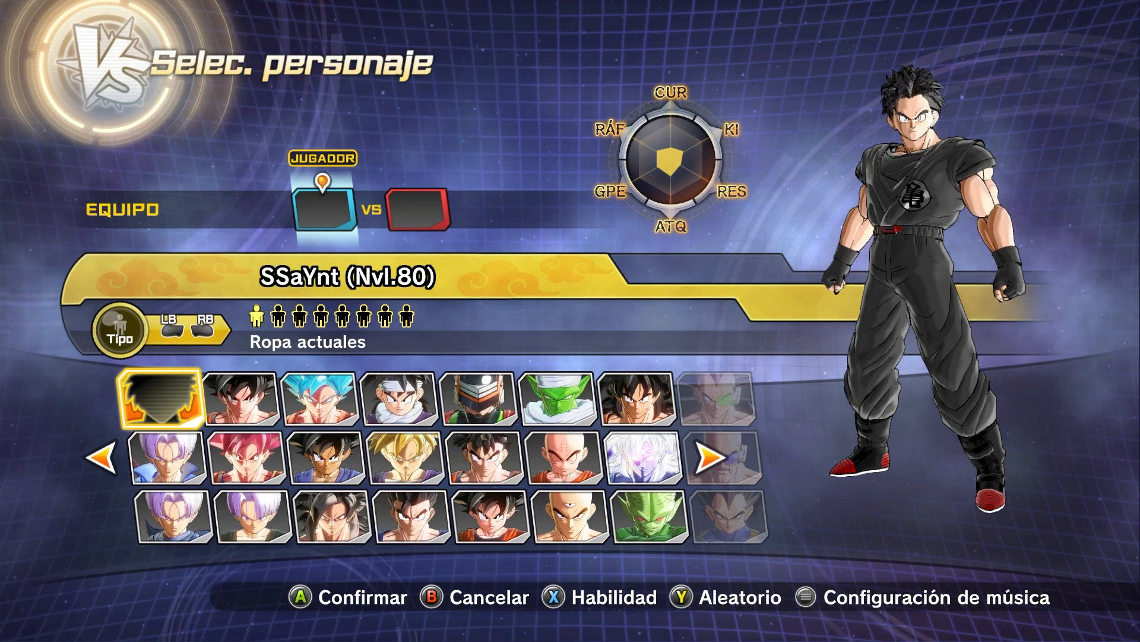
In Dragon Ball Xenoverse 2, start a battle with the custom character against Trunks (Futuro) and switch to the photo camera mid-attack.
key("Return")
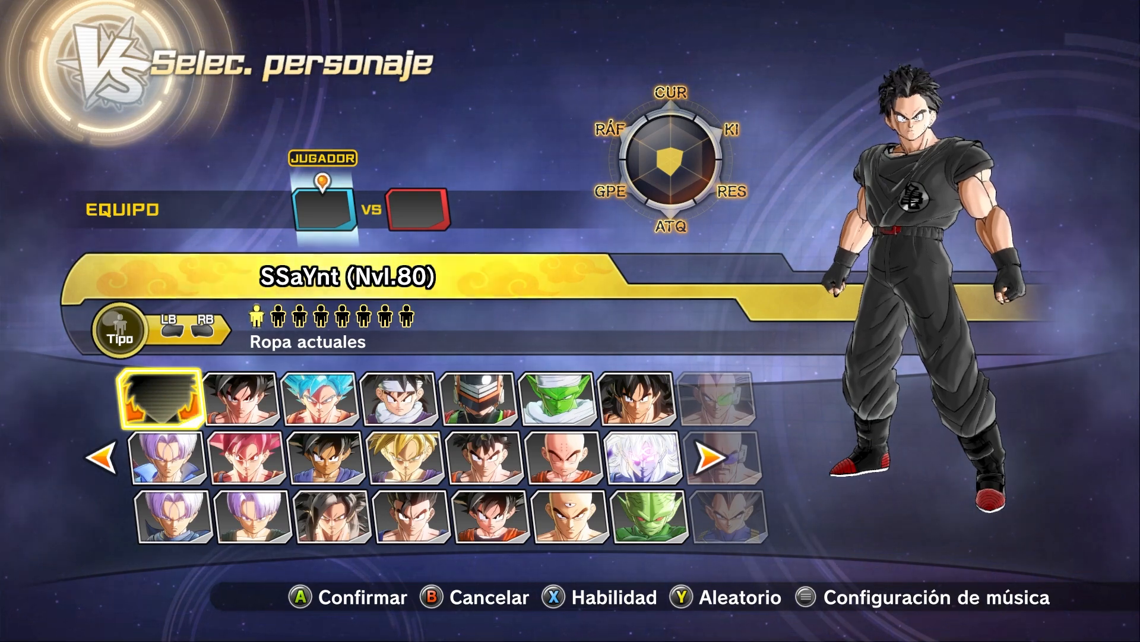
key("Down")
key("Return")
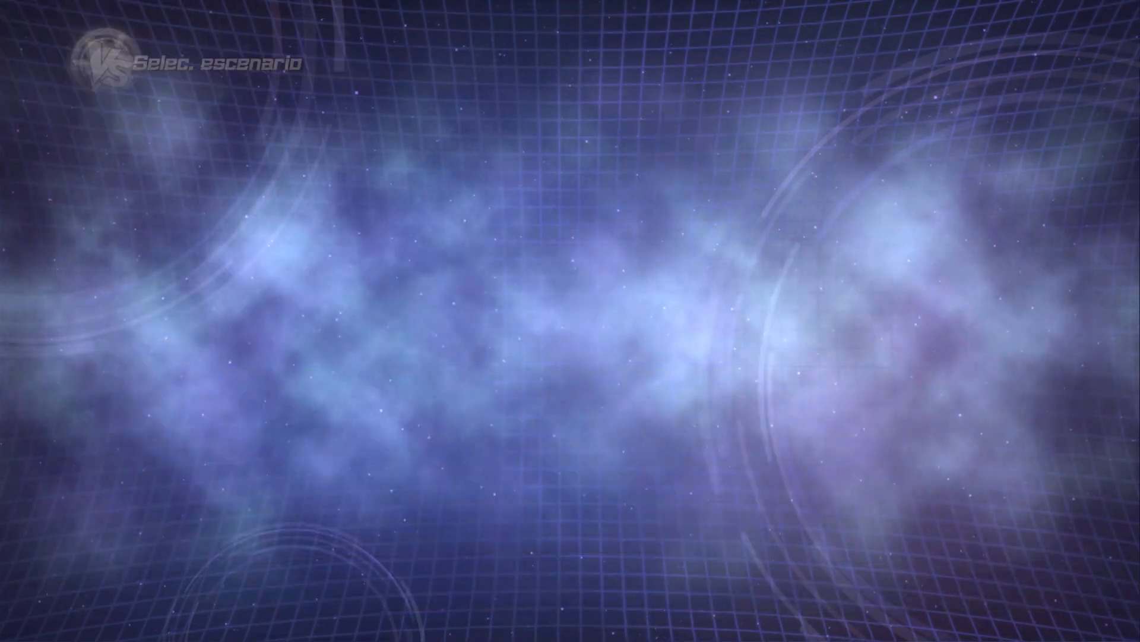
key("Down")
key("Return")
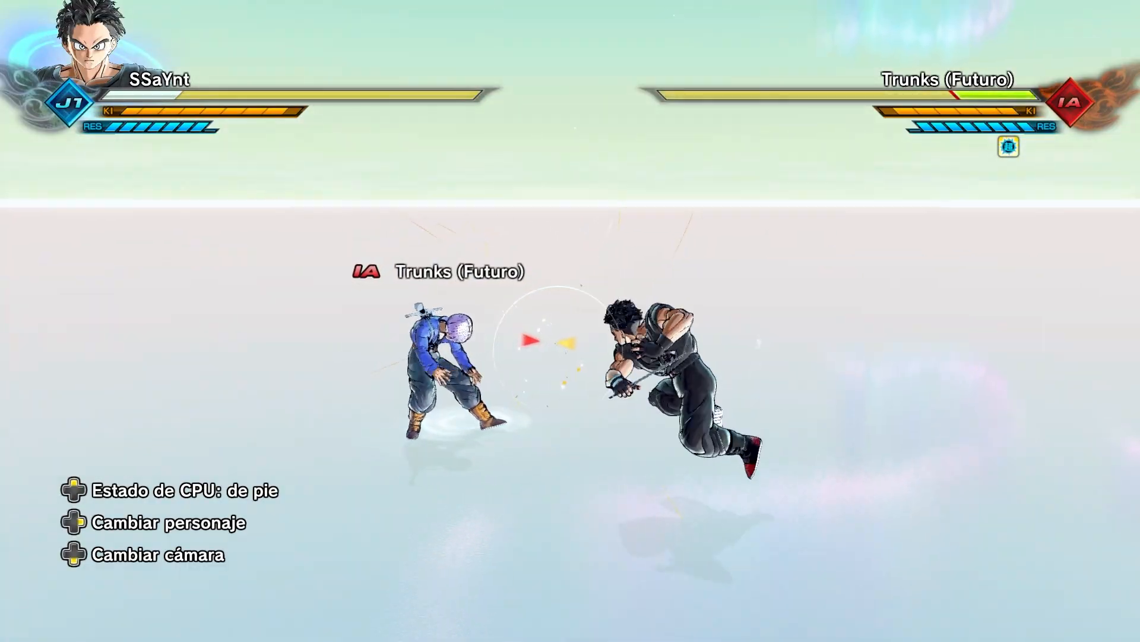
key("Down")
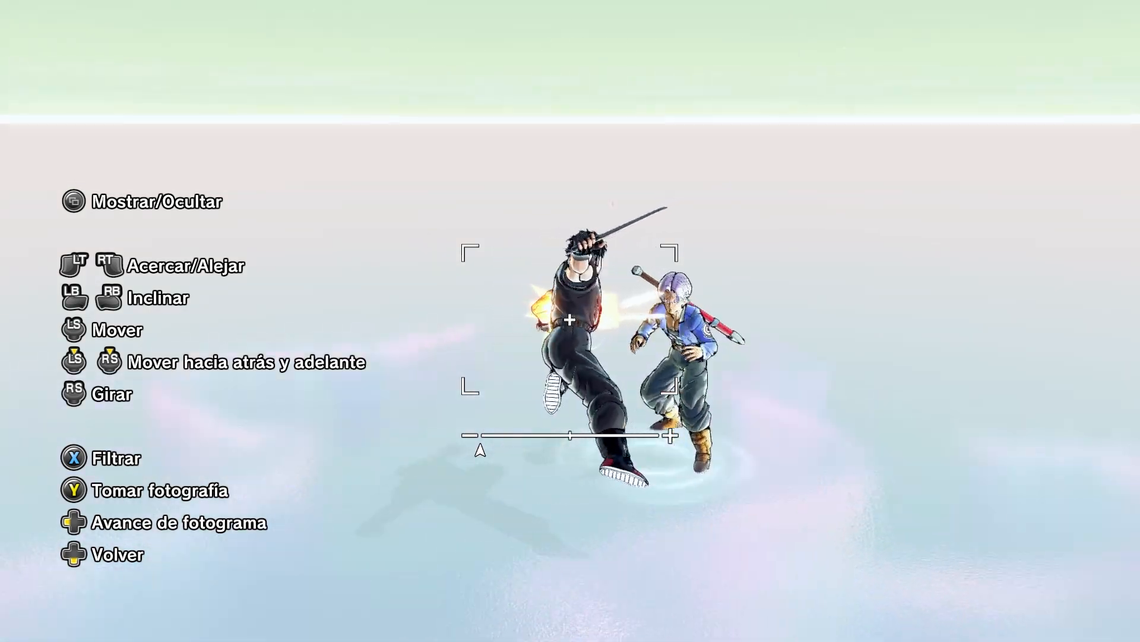
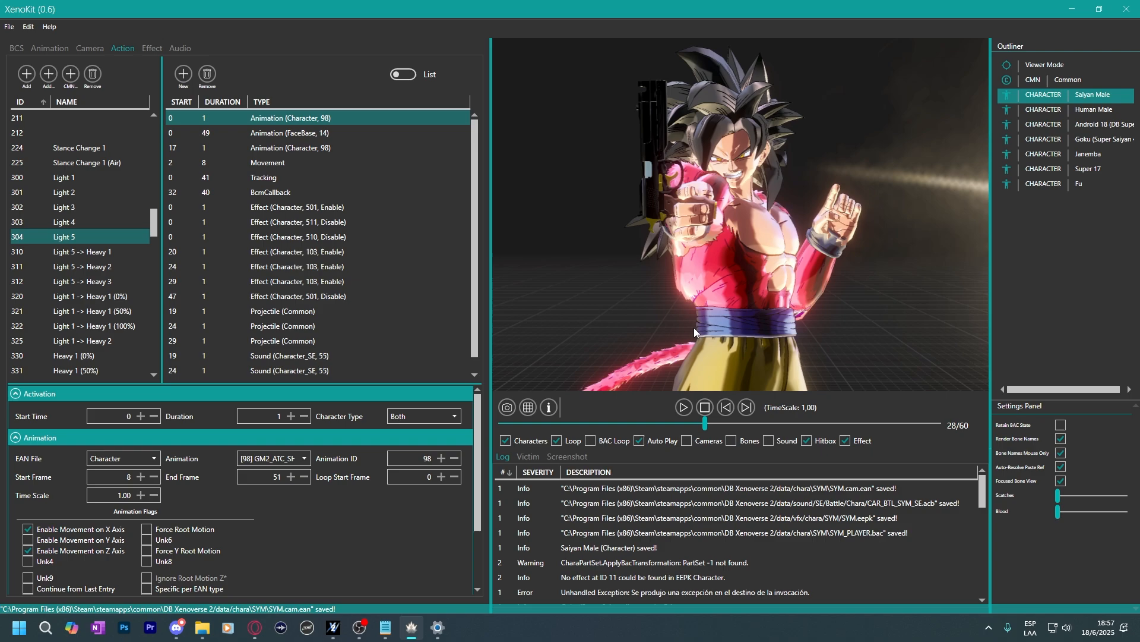
Back in XenoKit, compare Light 5's Effect entries with effects 501 and 511 in the character's effect list.
left_click(327, 208)
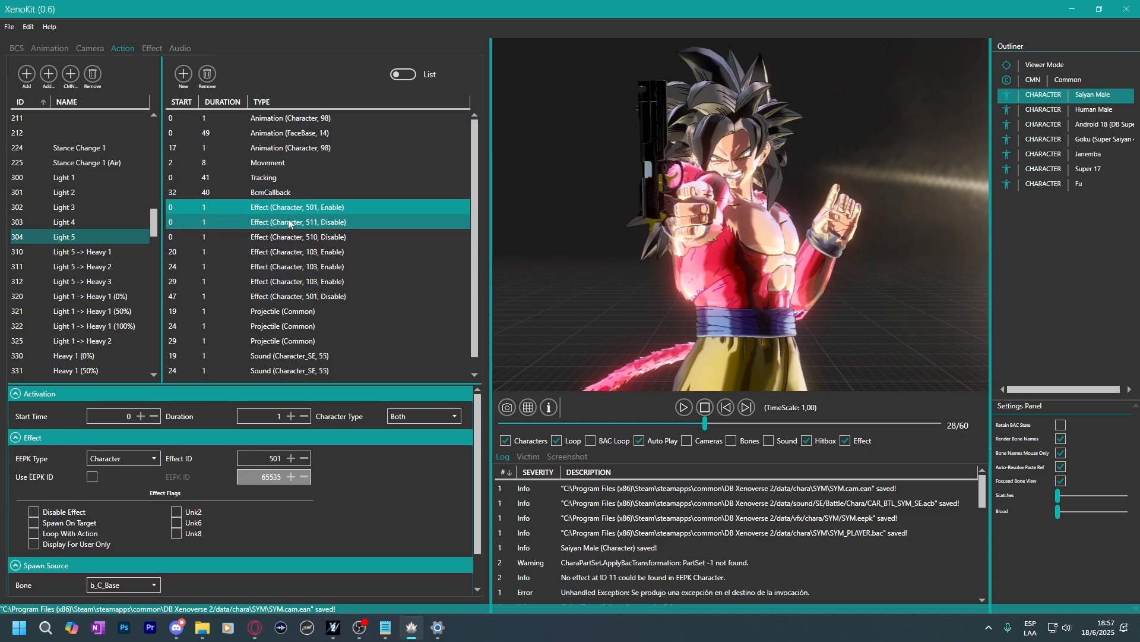
left_click(152, 48)
left_click(77, 163)
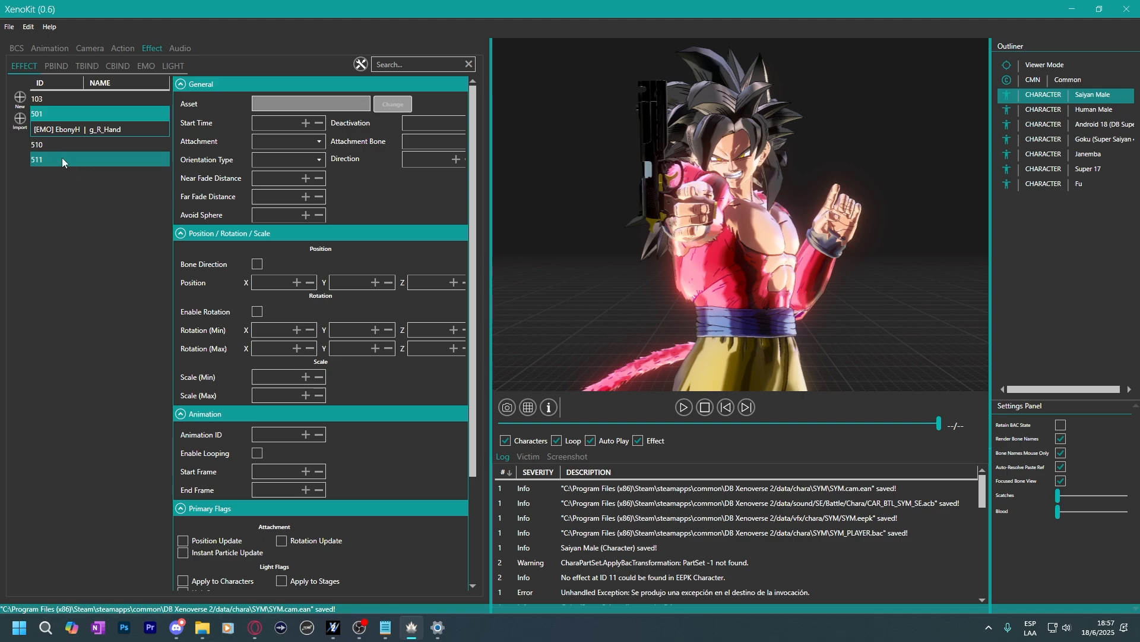
left_click(67, 157)
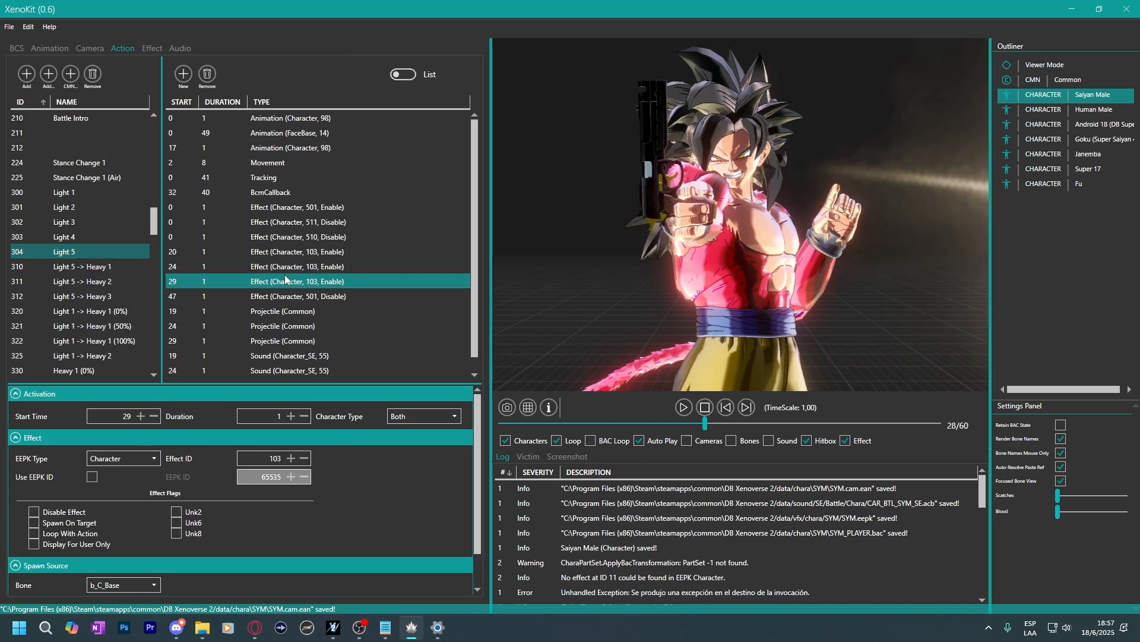
scroll(278, 277, "down", 1)
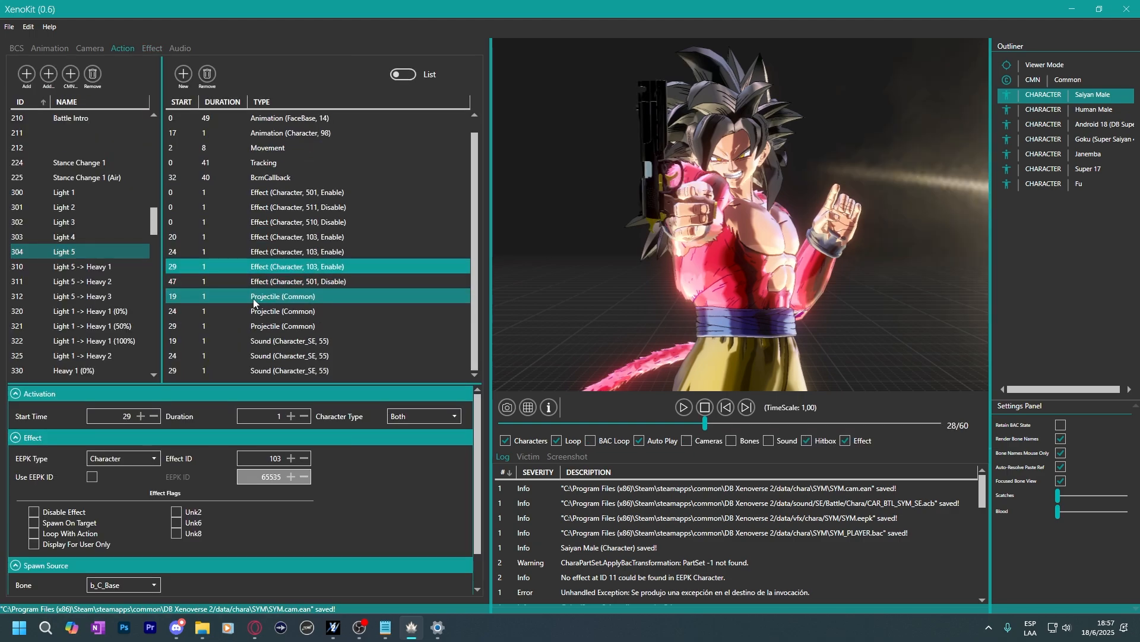
Preview action 352 (H > L > H > L > H) from the Human Male character's moveset.
left_click(1008, 115)
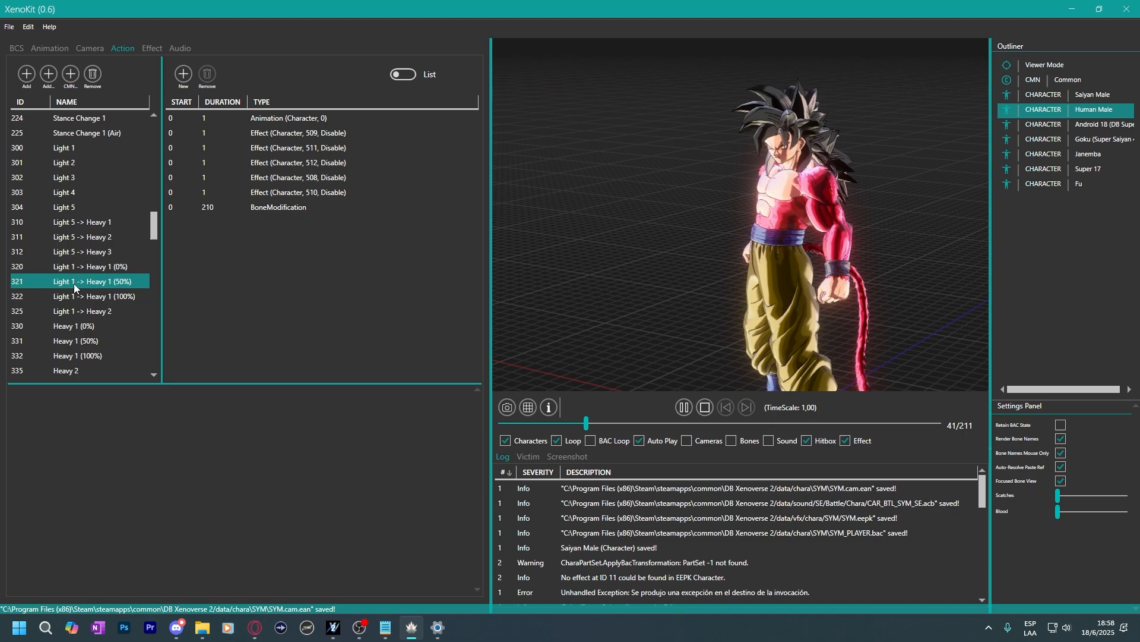
scroll(74, 283, "down", 4)
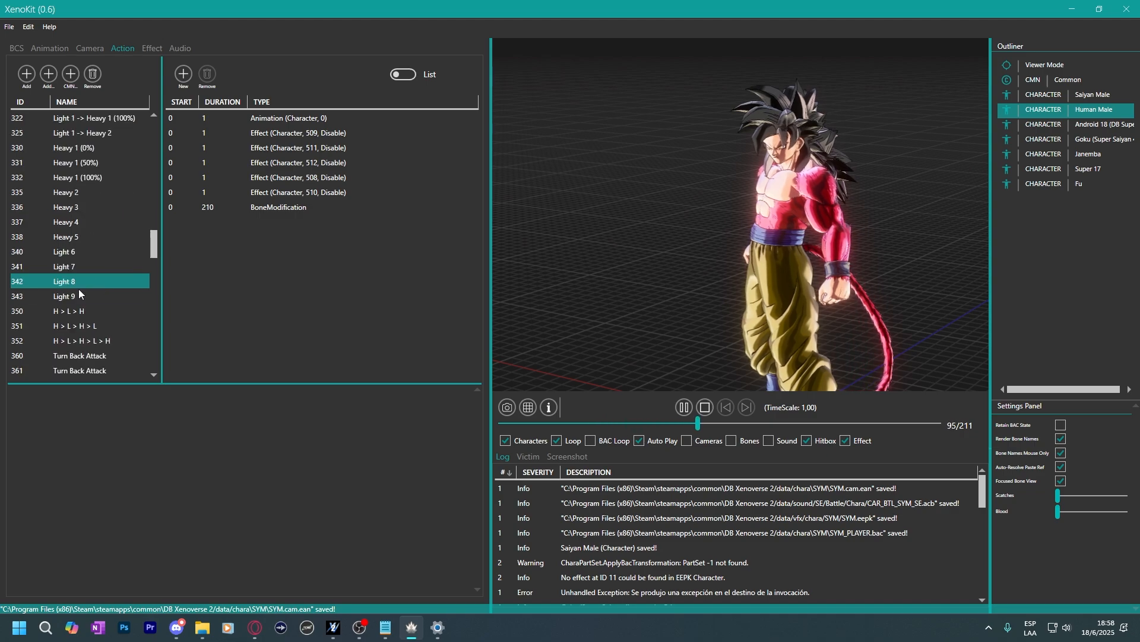
left_click(83, 341)
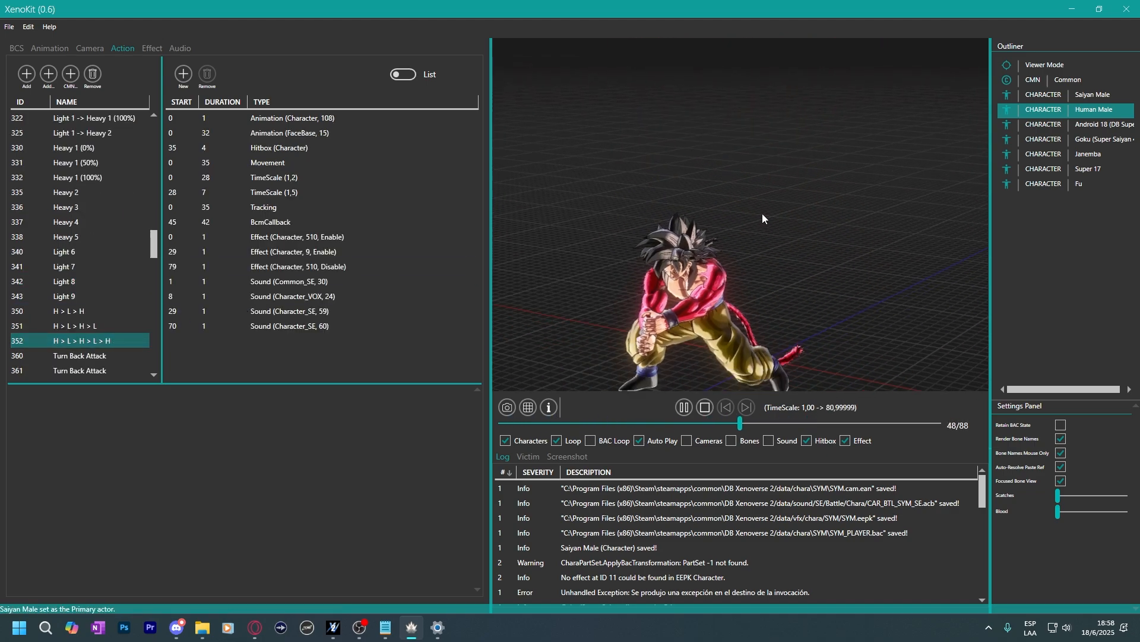
Replace the Saiyan Male's action 352 (Heavy Alt 3) with a copy of the Human Male's action 352 (H > L > H > L > H) and pause its preview.
right_click(71, 339)
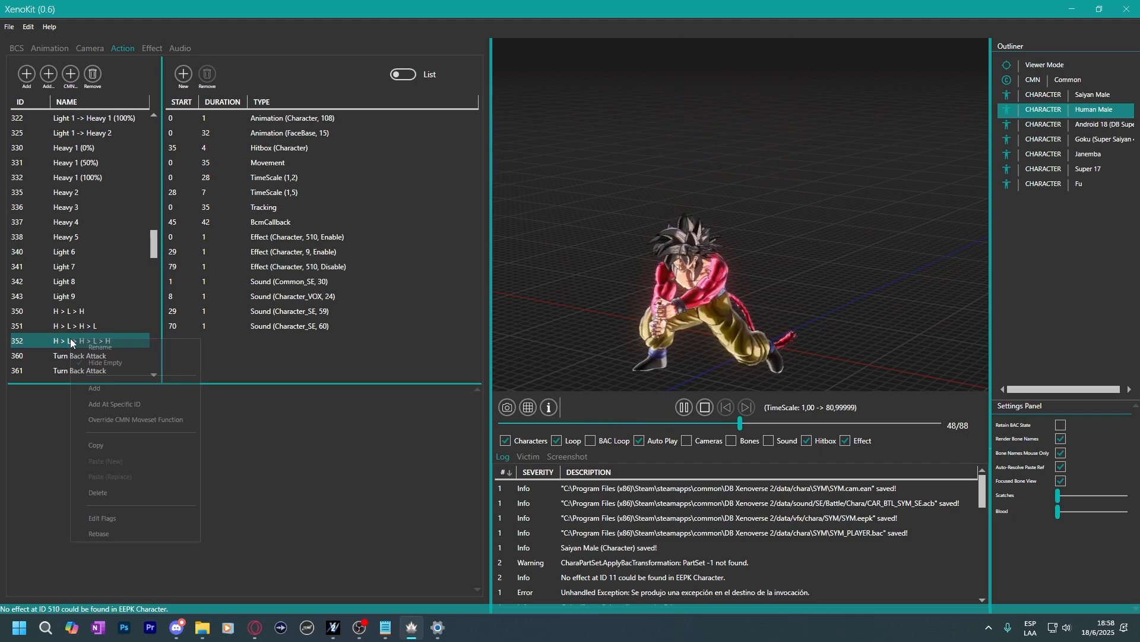
left_click(104, 447)
left_click(1093, 95)
left_click(136, 261)
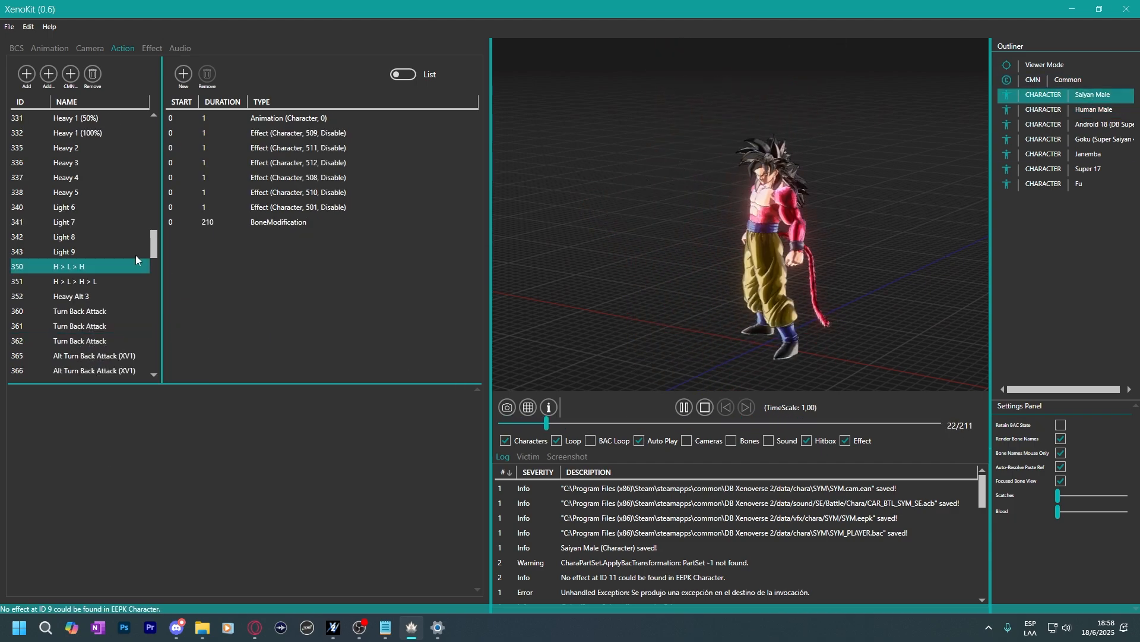
right_click(73, 297)
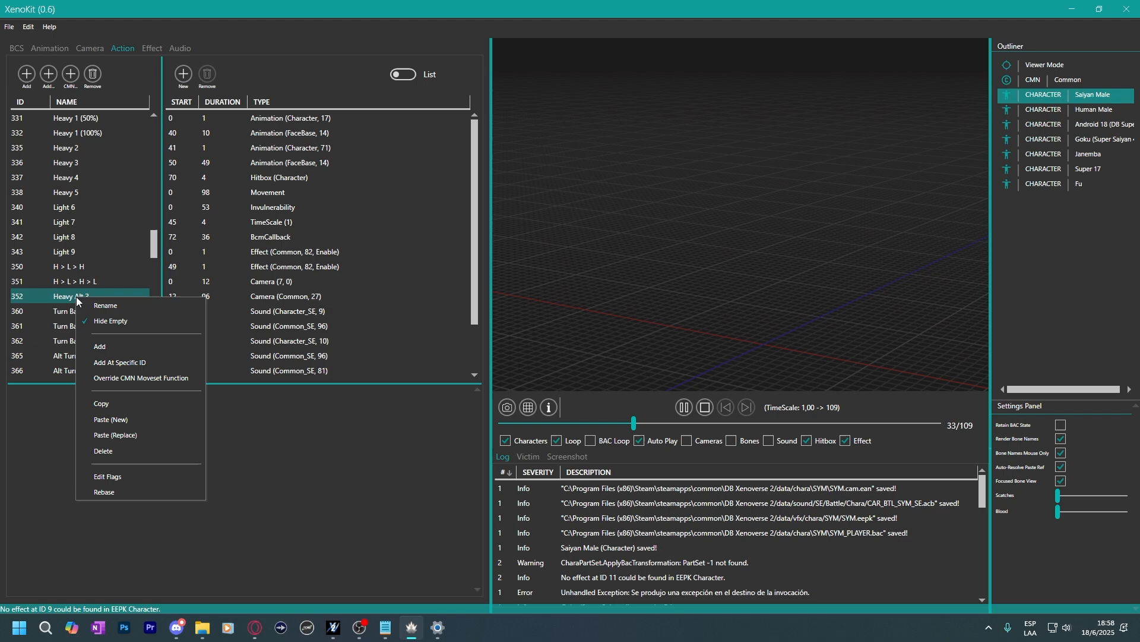
left_click(173, 435)
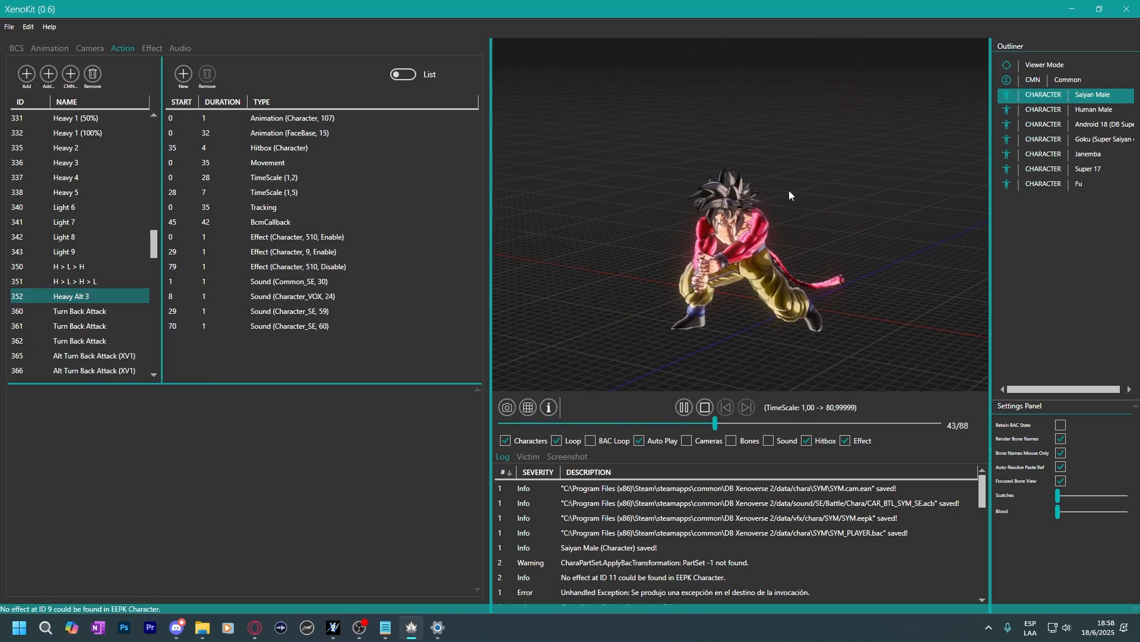
left_click(684, 407)
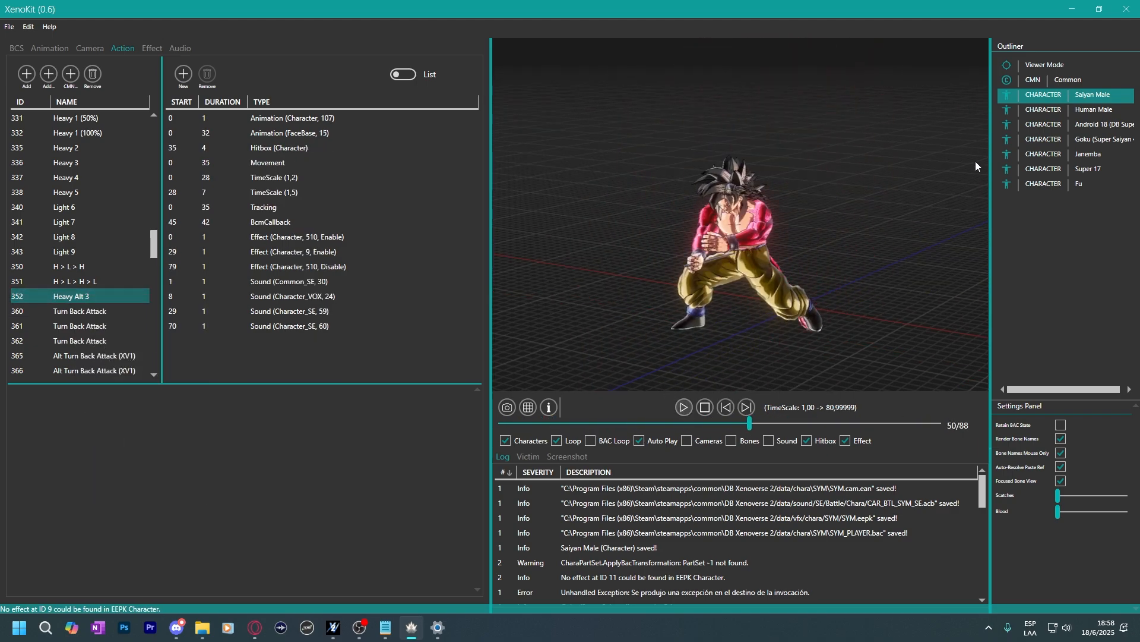
Preview the Human Male's heavy attacks and replace the Saiyan Male's Heavy 3 (336) with a copy of the Human Male's Heavy 3.
left_click(1099, 108)
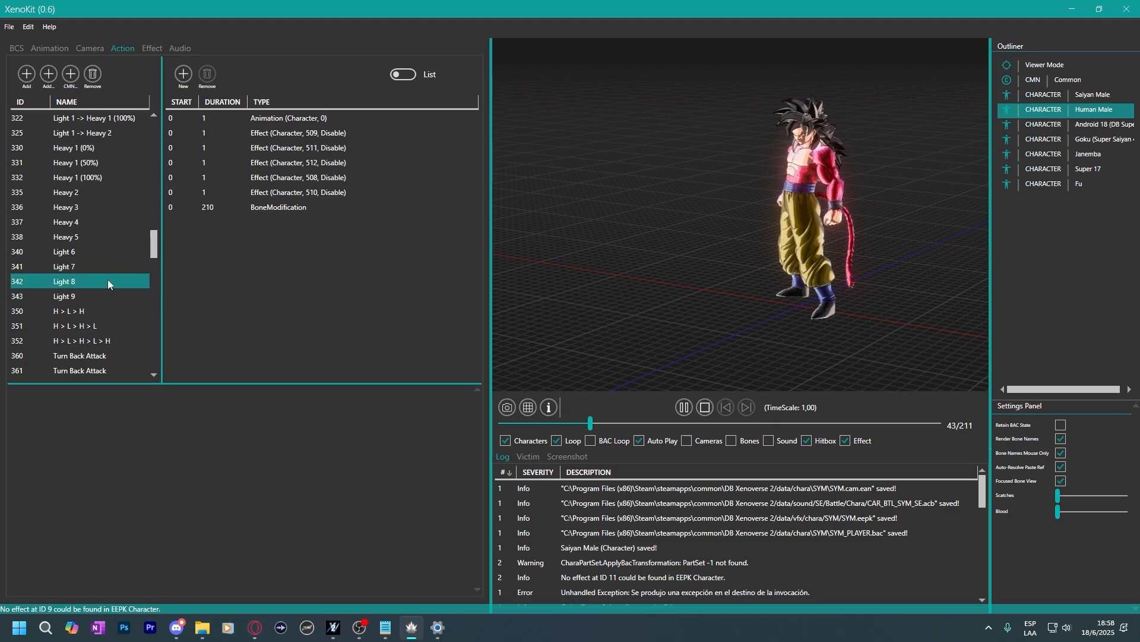
left_click(85, 208)
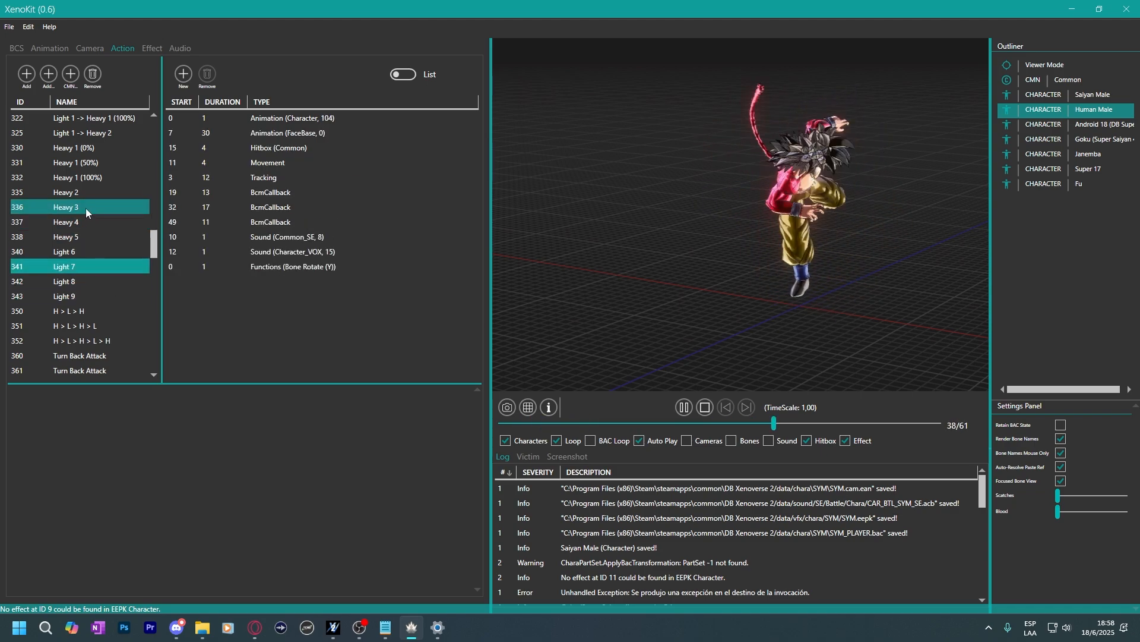
left_click(100, 221)
left_click(98, 239)
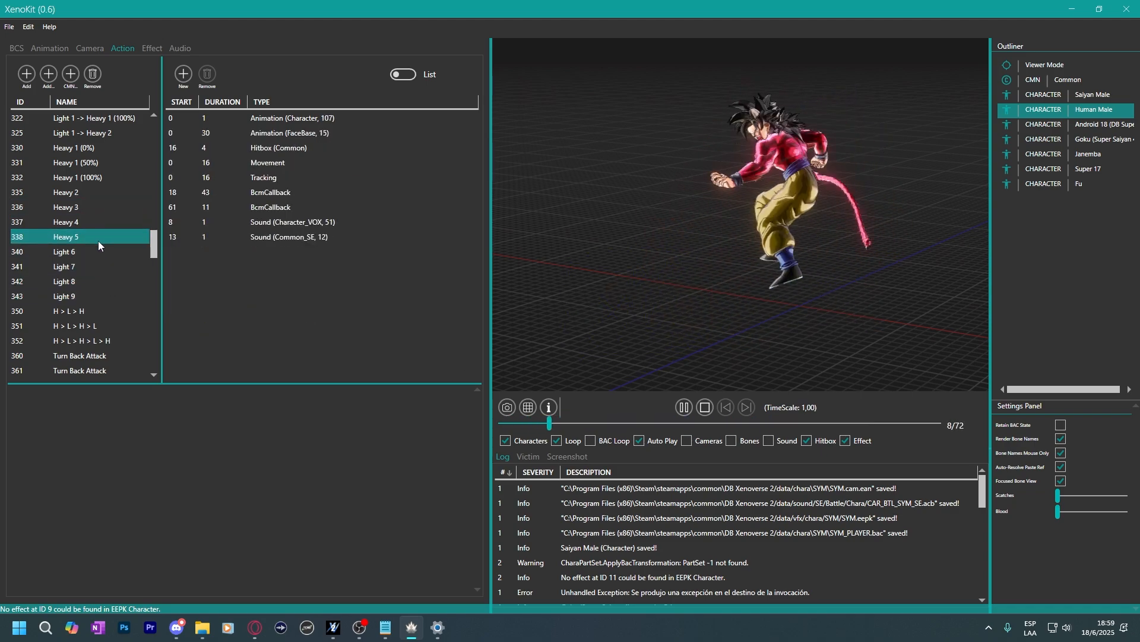
left_click(73, 193)
left_click(83, 204)
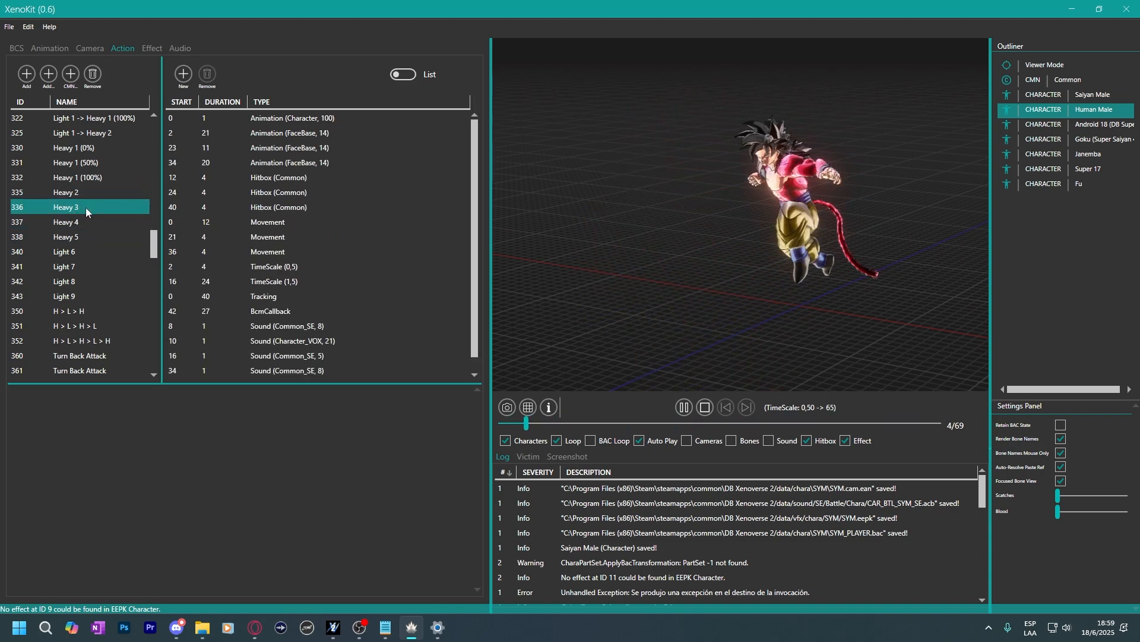
right_click(66, 211)
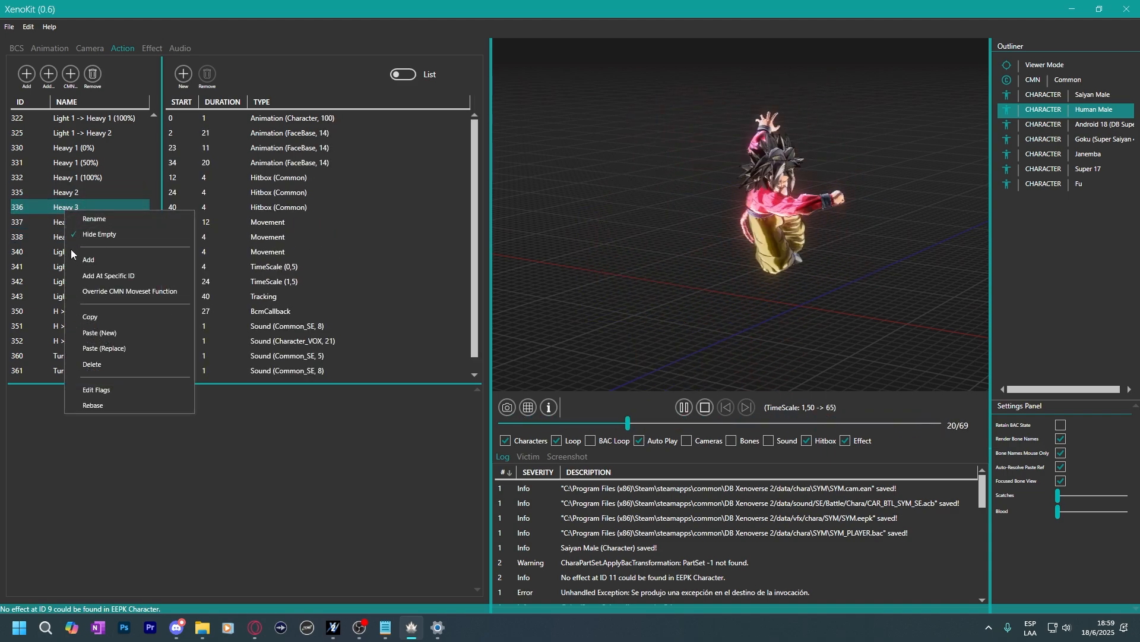
left_click(100, 317)
left_click(1028, 99)
left_click(1029, 108)
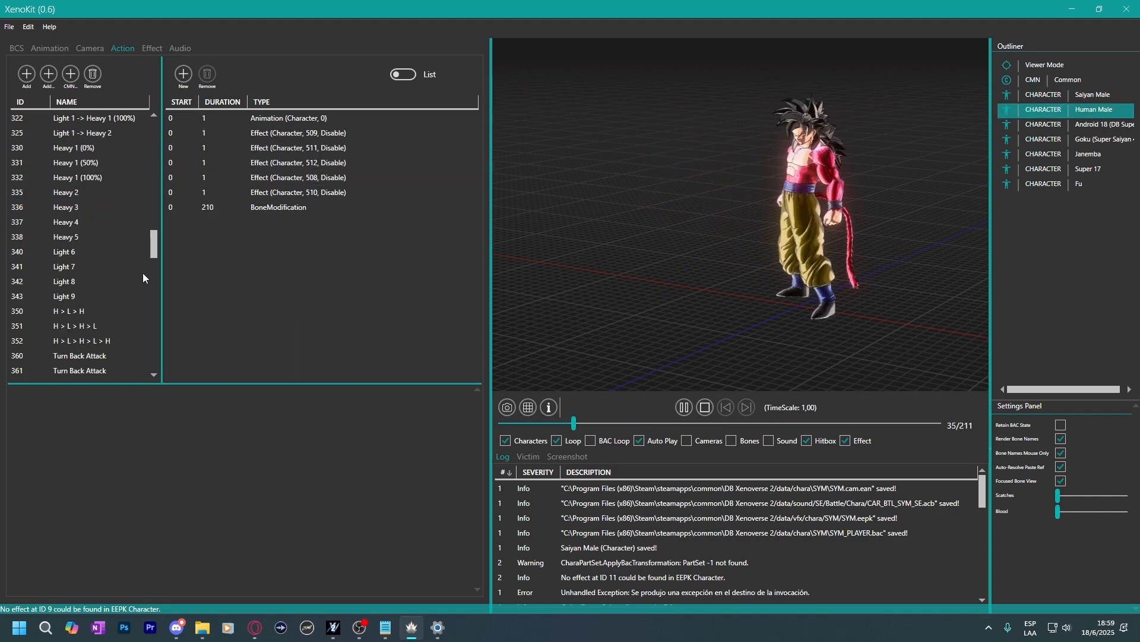
Replace the Saiyan Male's Heavy 4 (337) with a copy of the Human Male's Heavy 4.
left_click(80, 207)
right_click(64, 224)
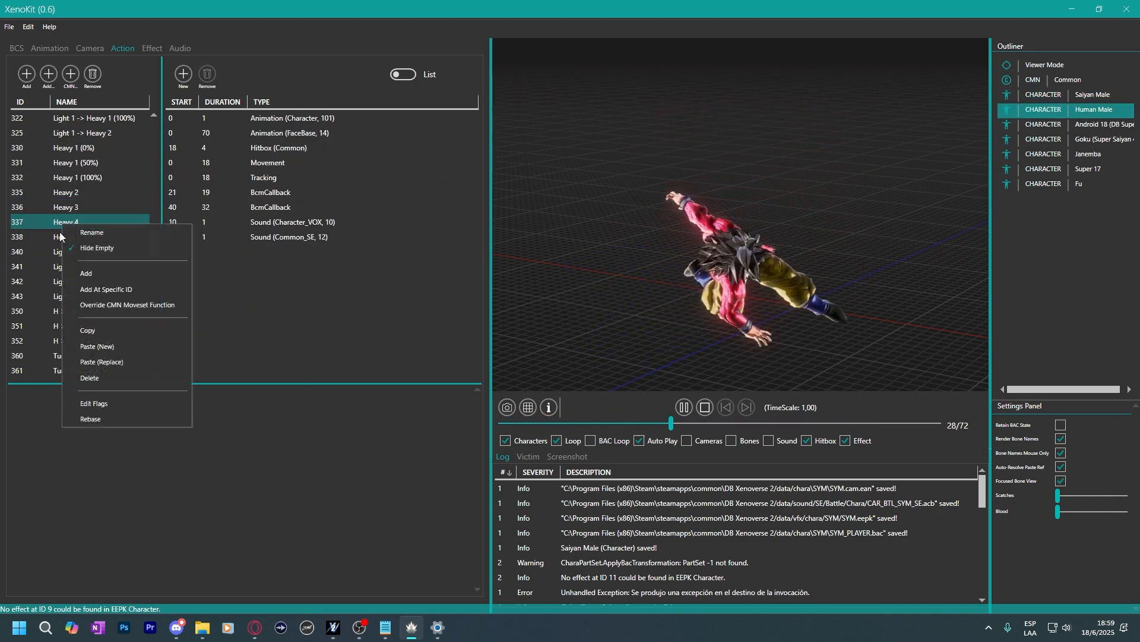
left_click(84, 330)
left_click(1047, 94)
left_click(108, 192)
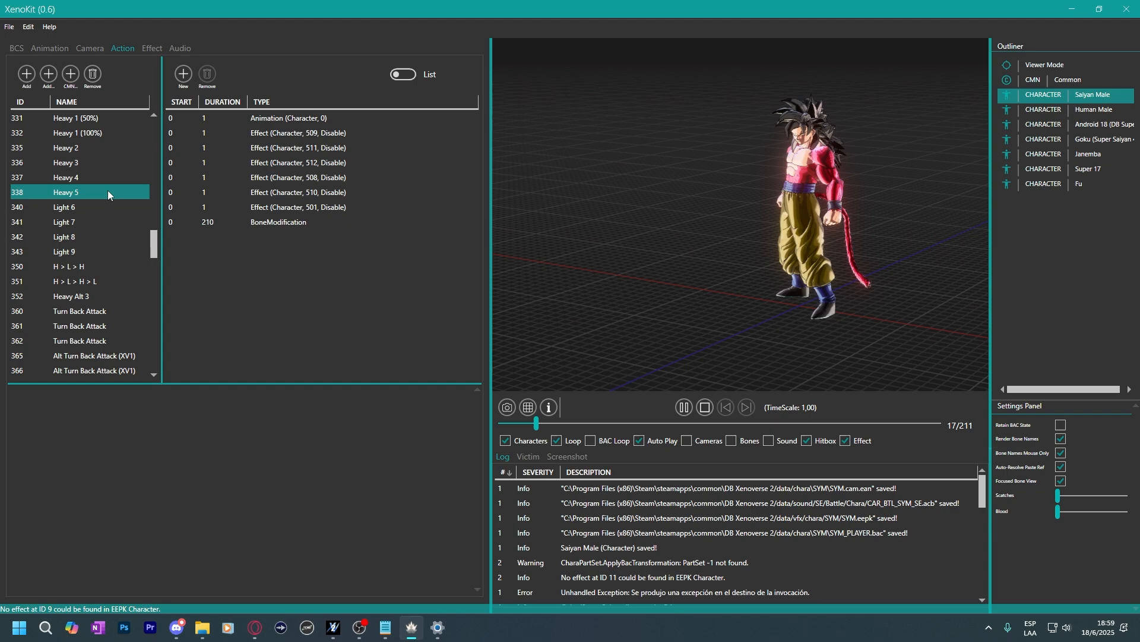
left_click(71, 176)
right_click(66, 177)
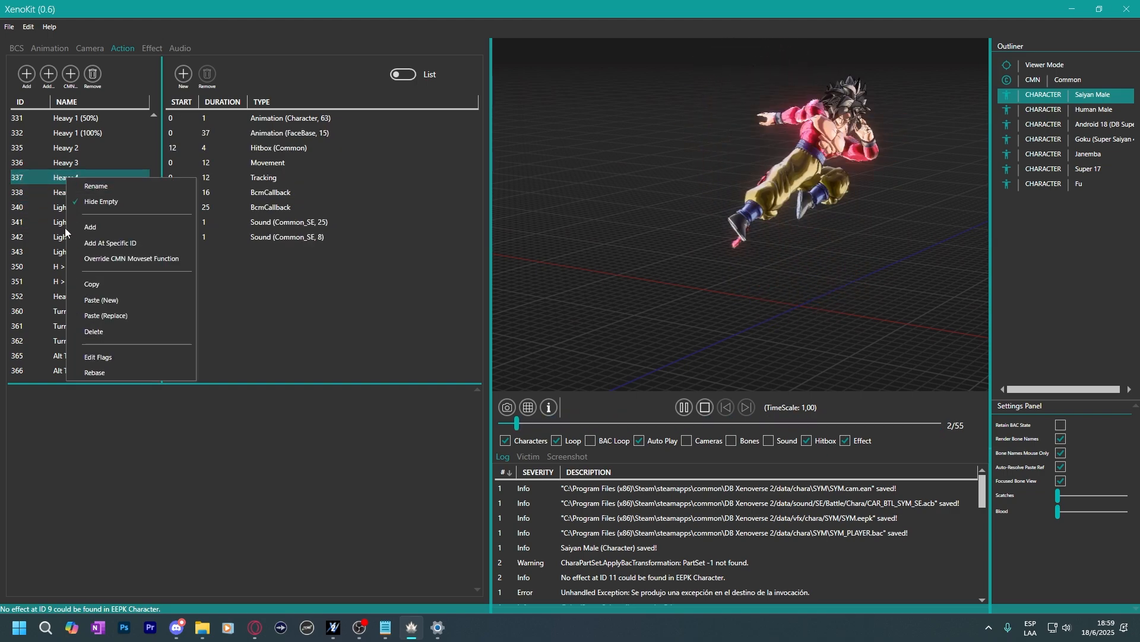
left_click(107, 315)
Replace the Saiyan Male's Heavy 5 (338) with a copy of the Human Male's Heavy 5.
left_click(1094, 110)
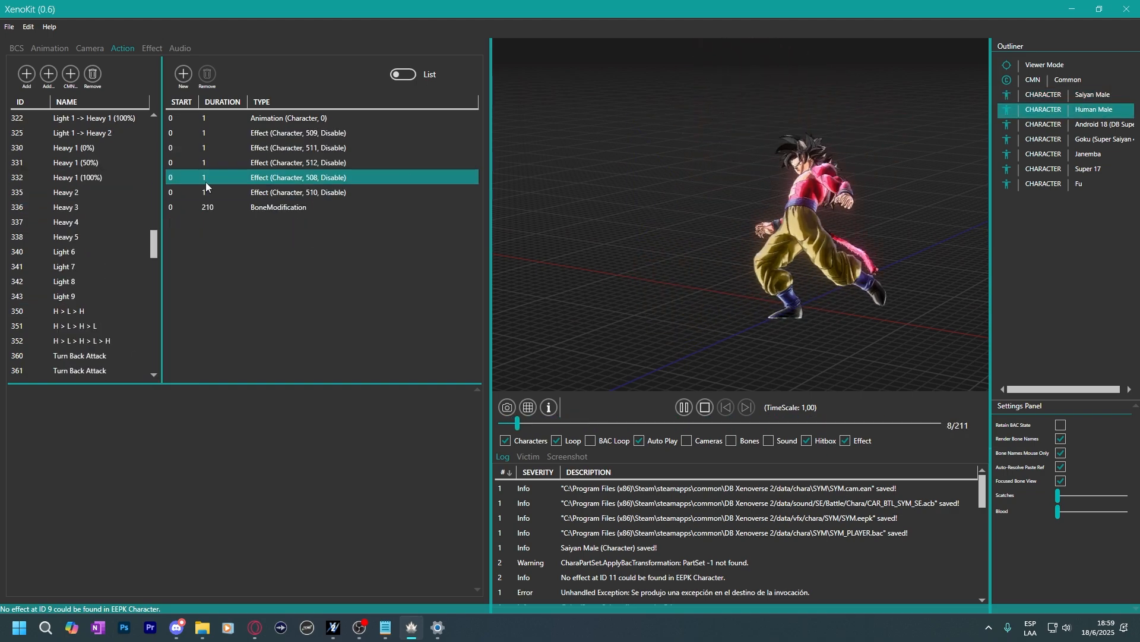
left_click(91, 226)
left_click(85, 237)
right_click(70, 238)
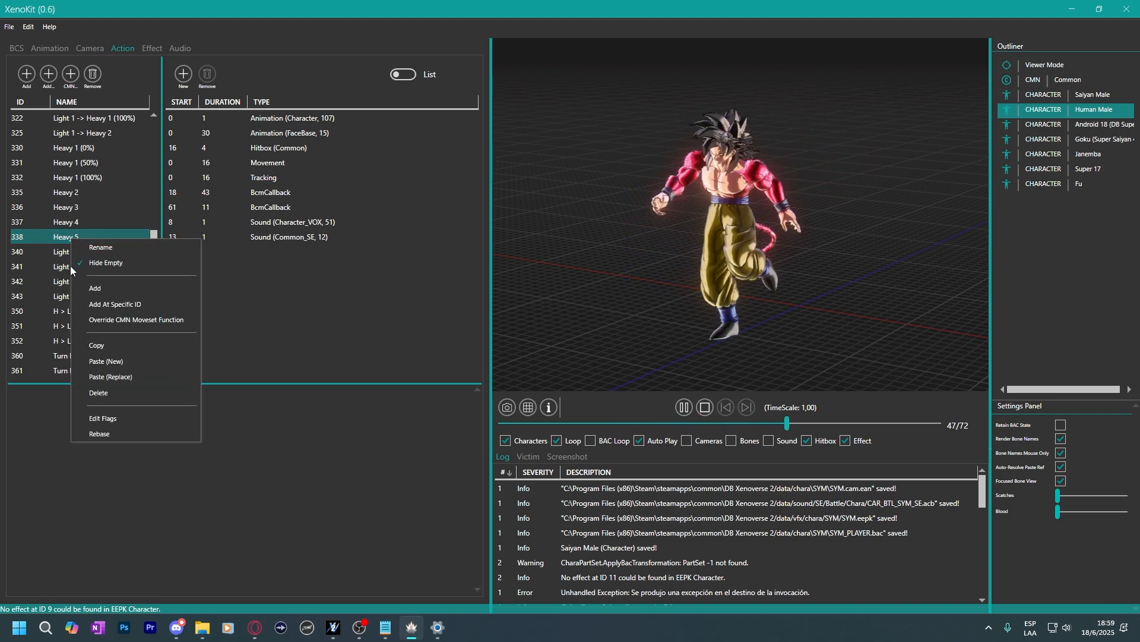
left_click(91, 345)
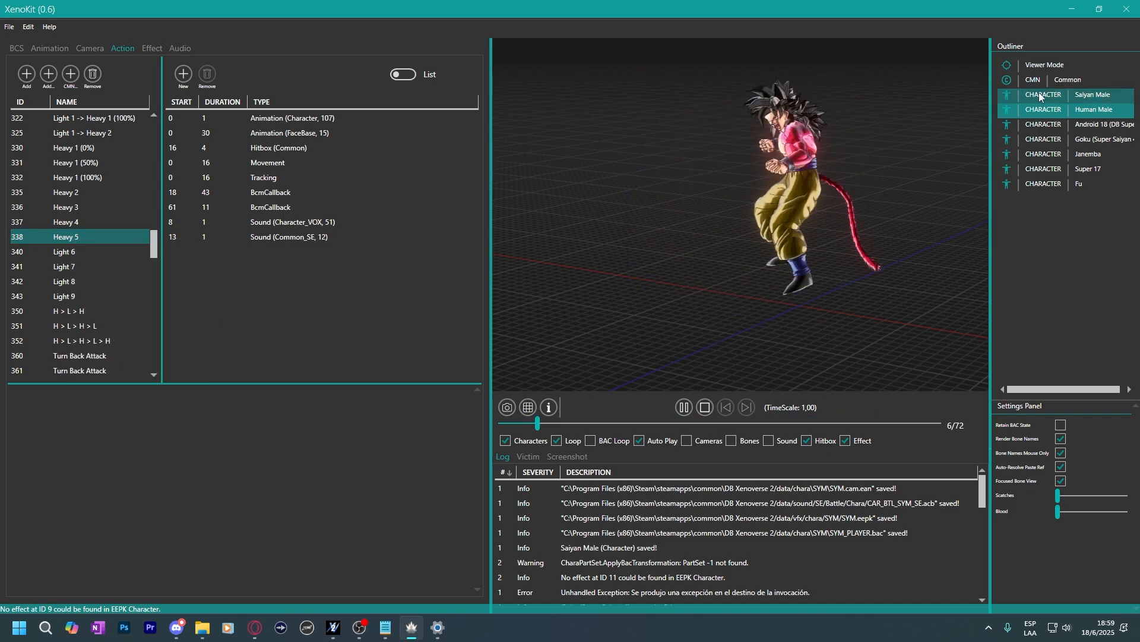
left_click(1093, 95)
right_click(73, 190)
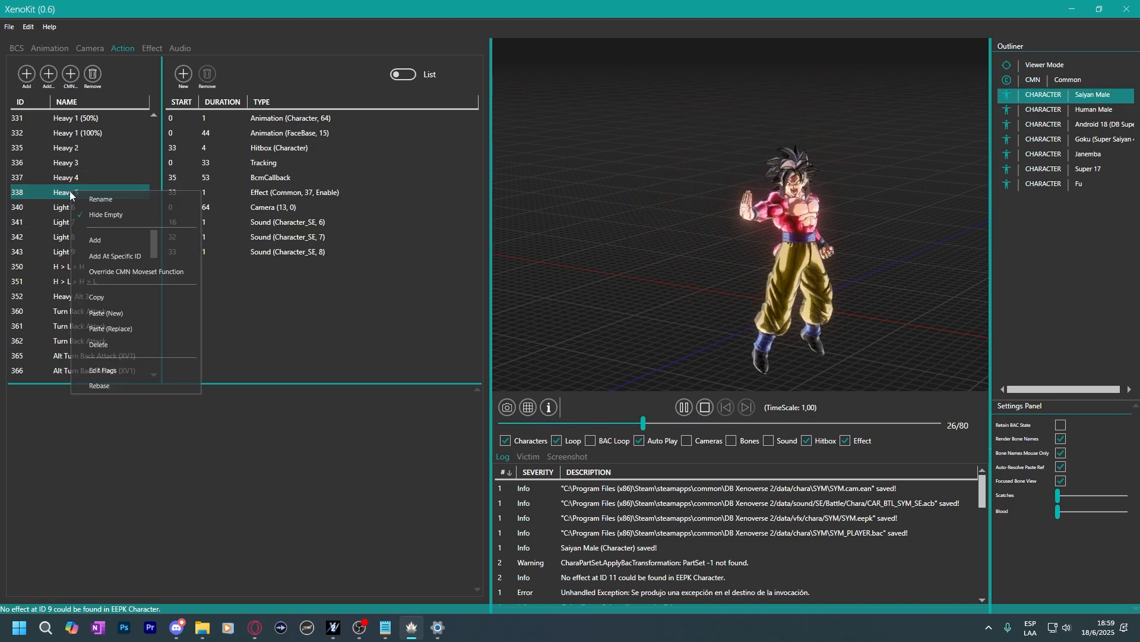
left_click(84, 330)
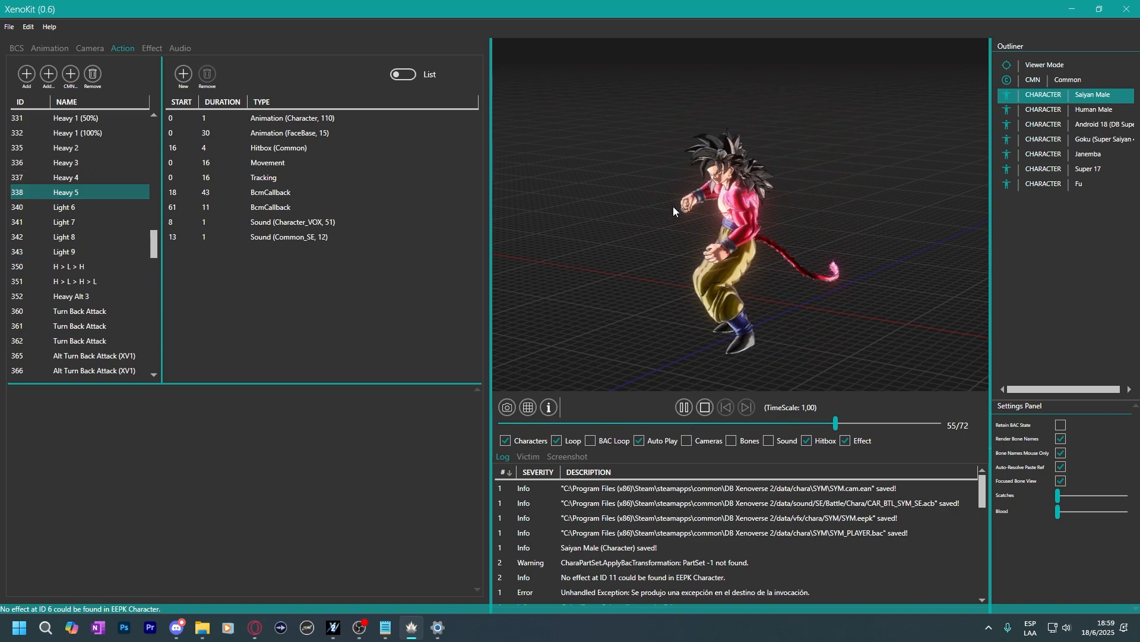
Examine the Saiyan Male's Heavy 5 Hitbox entry and its BDM ID while viewing the attack from another angle.
left_click(308, 192)
left_click(287, 149)
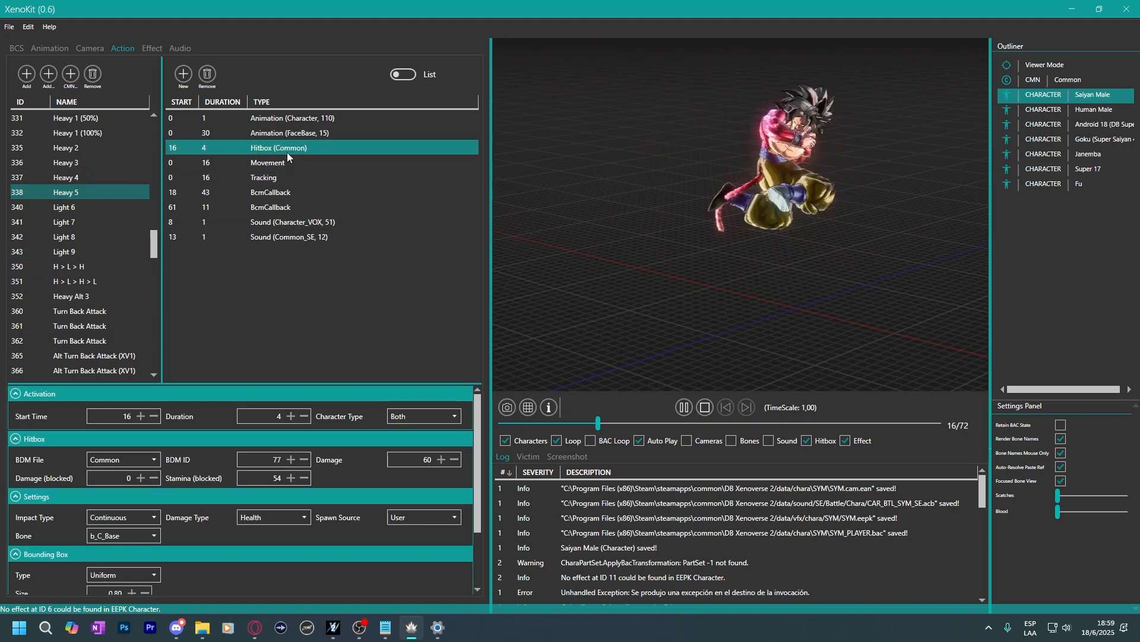
double_click(271, 459)
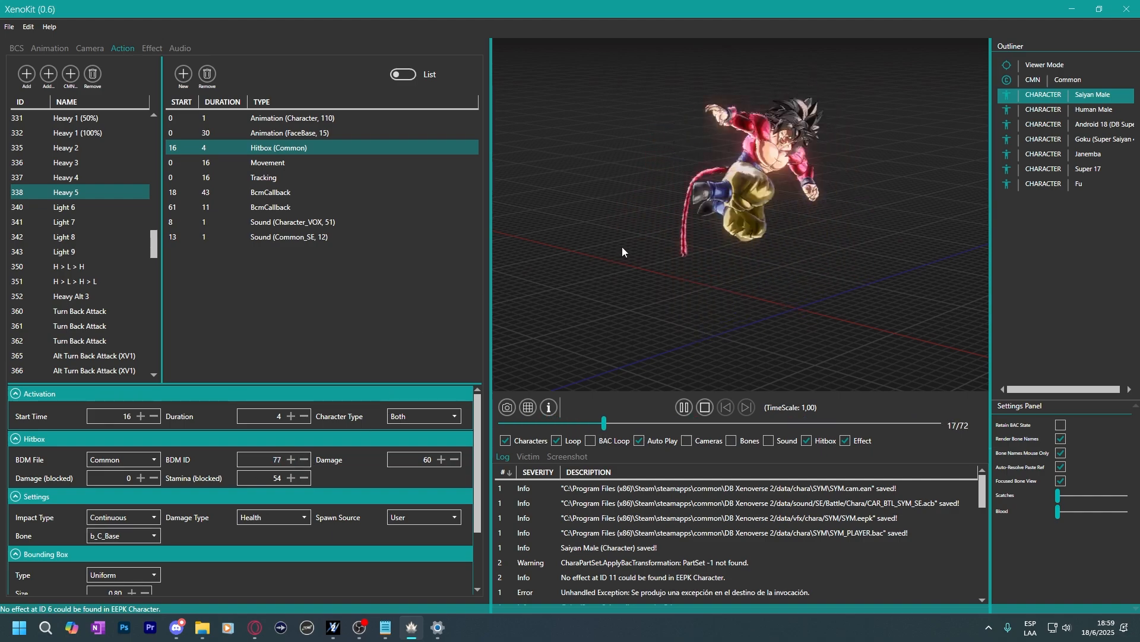
left_click_drag(622, 247, 683, 223)
Preview the Saiyan Male's Heavy 4, Heavy 3, Light 7 and Light 8 actions.
left_click(78, 184)
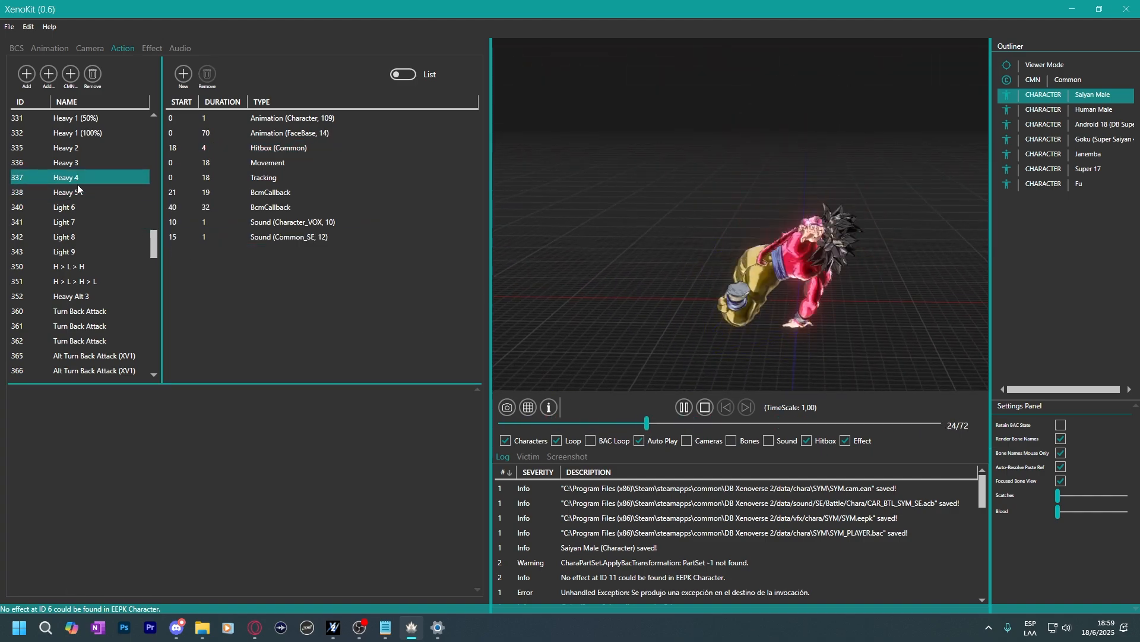
left_click(66, 164)
scroll(67, 172, "up", 3)
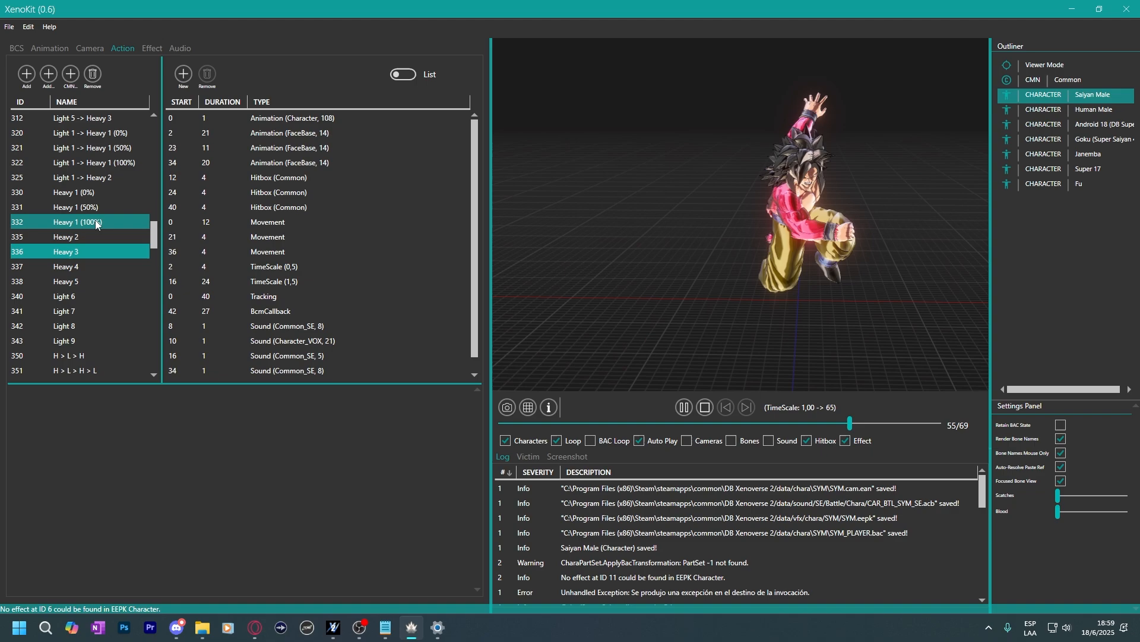
scroll(88, 283, "down", 2)
scroll(96, 215, "down", 1)
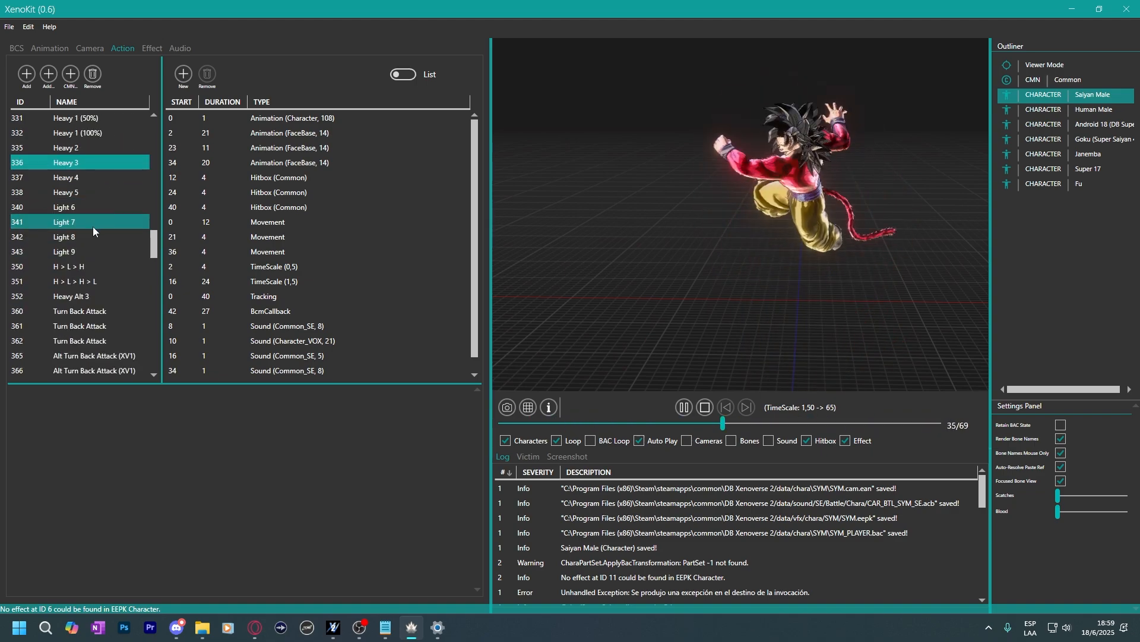
left_click(84, 220)
left_click(86, 237)
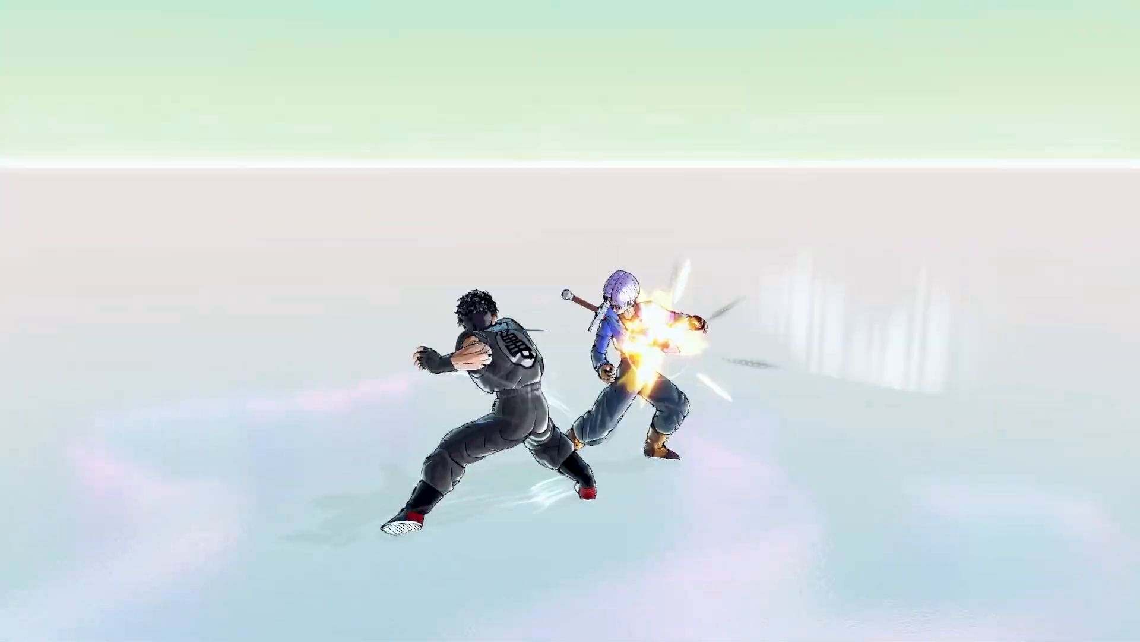
Switch from Dragon Ball Xenoverse 2 back to XenoKit and save the Saiyan Male character.
key("alt+Tab")
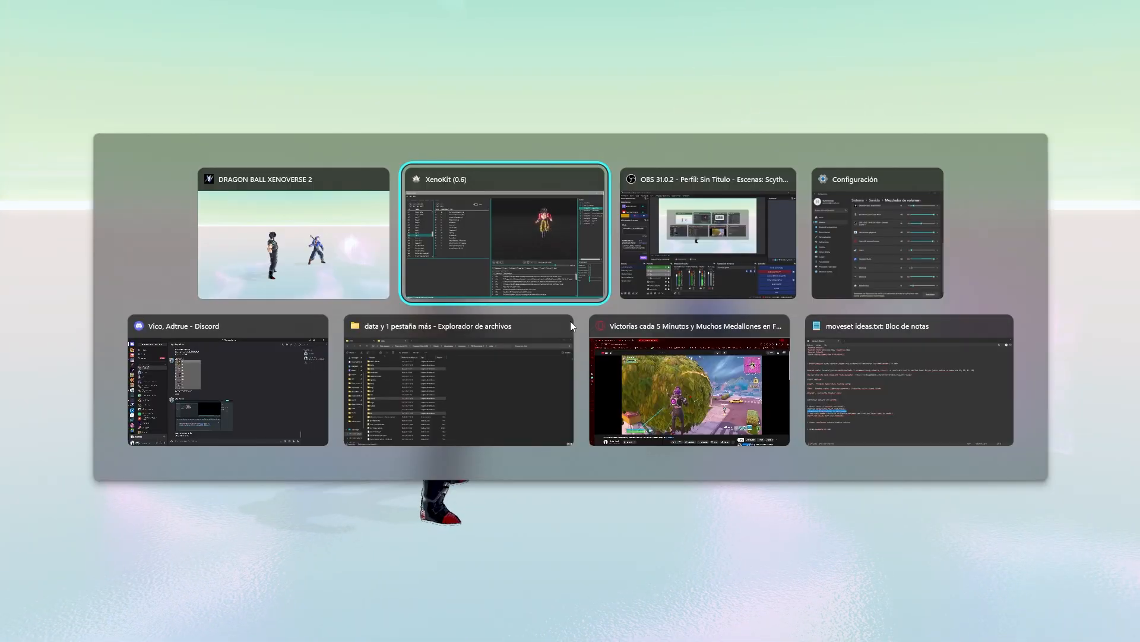
right_click(1065, 96)
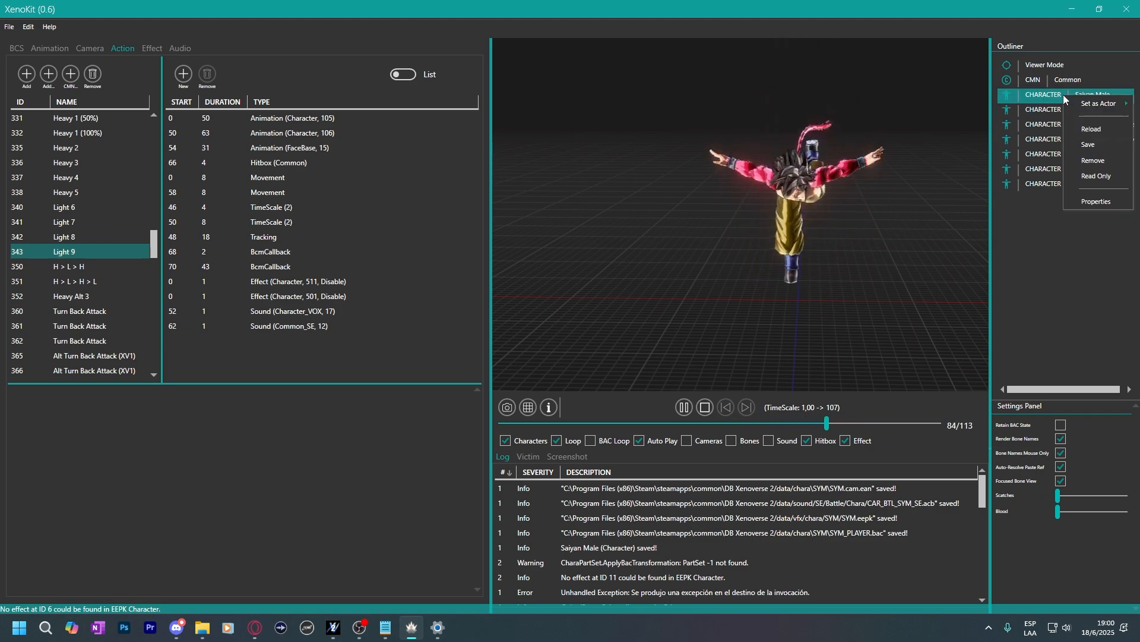
left_click(1087, 145)
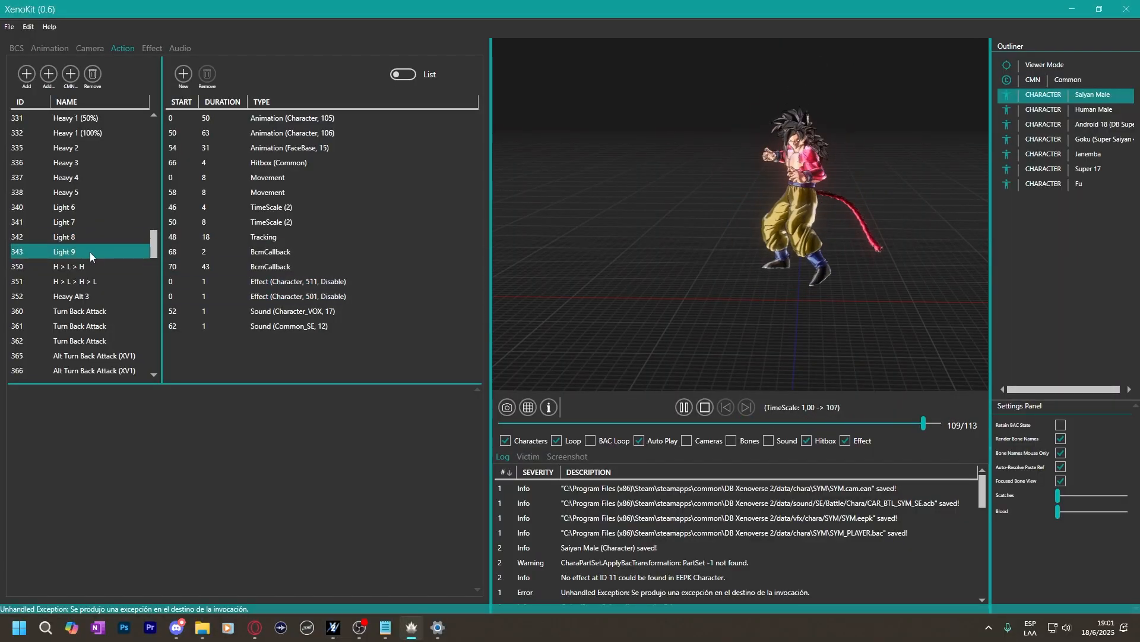
Set the BDM ID of the Hitbox entry in action 351 (H > L > H > L) to 1, keeping Character as its BDM file.
left_click(73, 281)
left_click(291, 164)
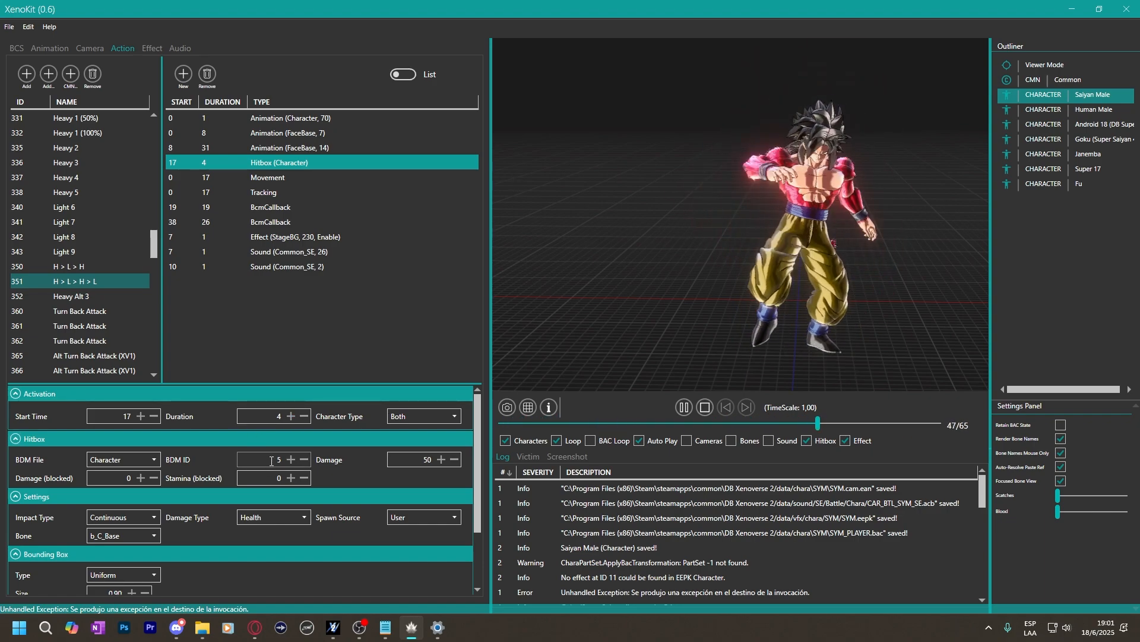
left_click_drag(271, 461, 289, 463)
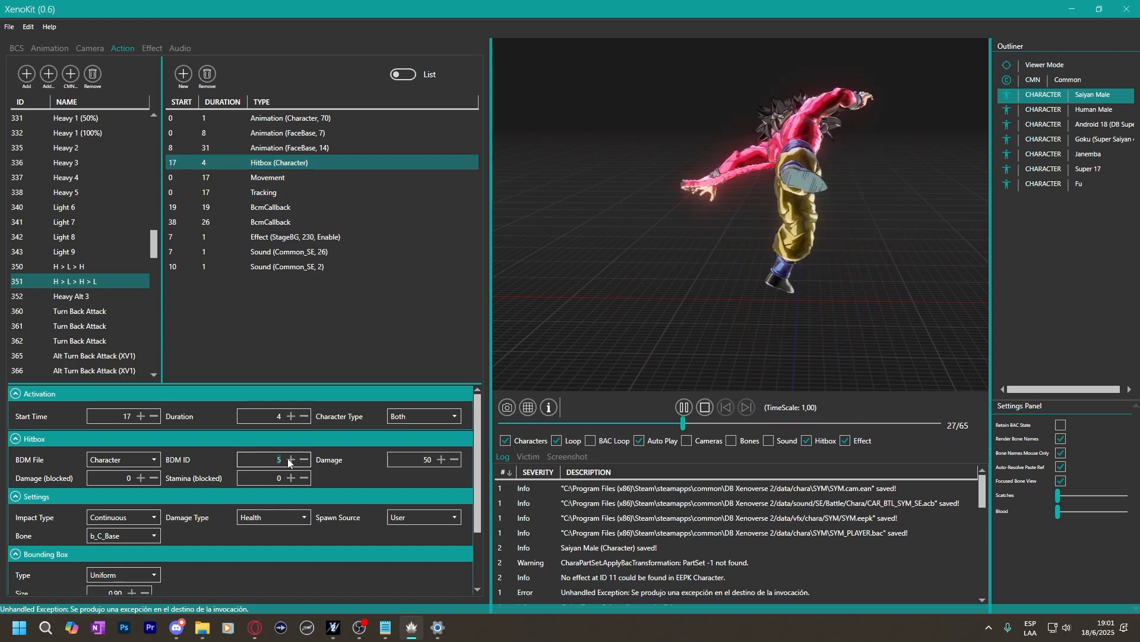
type("1")
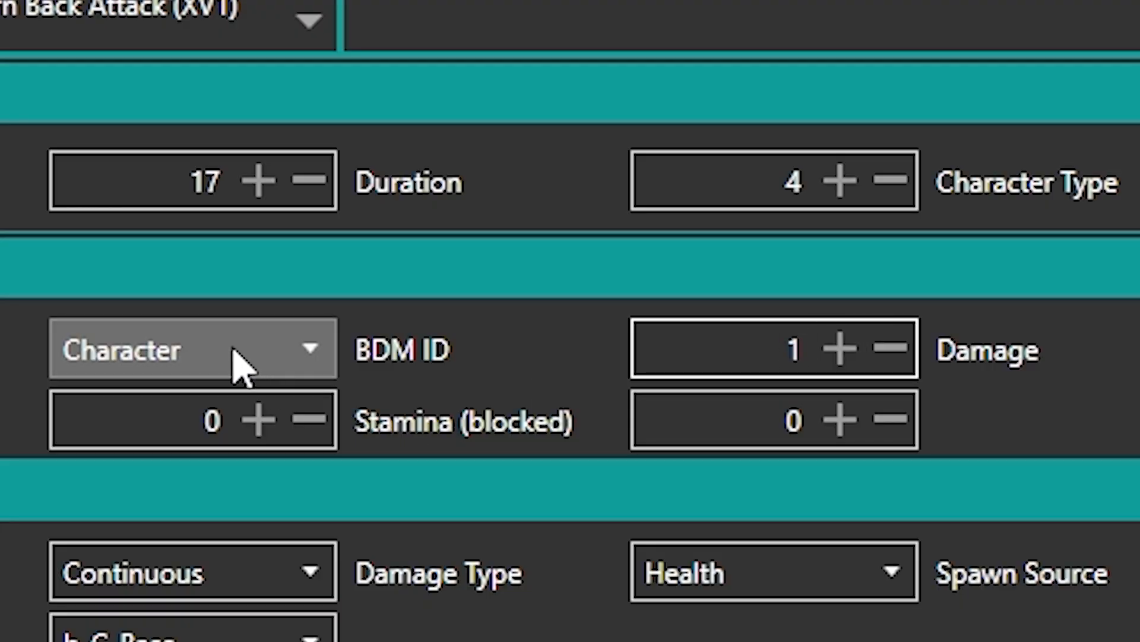
left_click(263, 356)
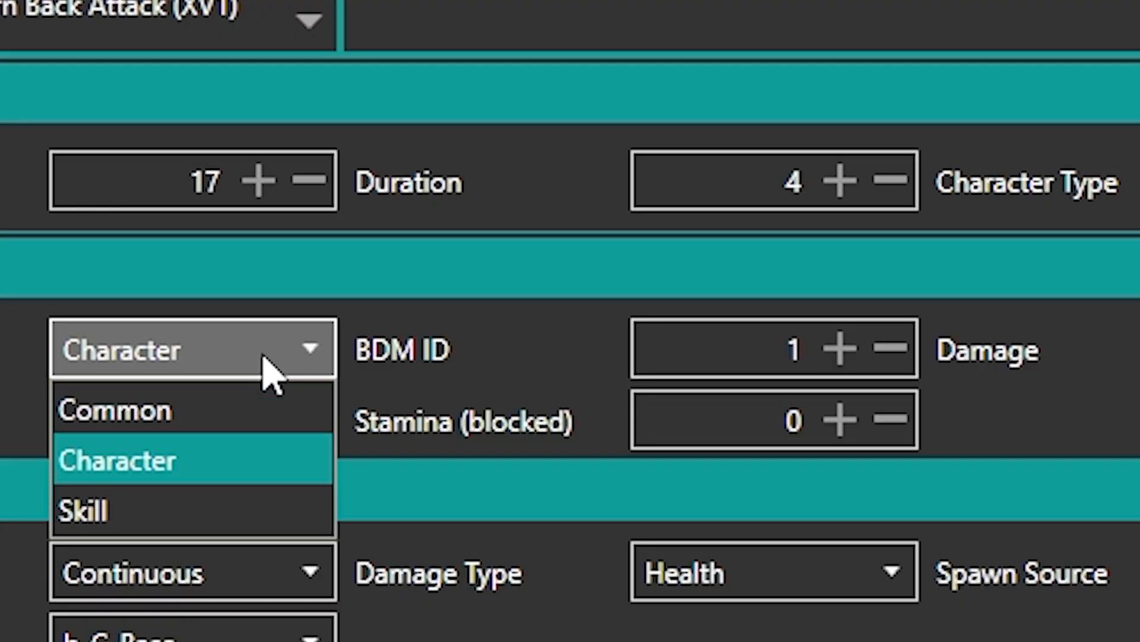
left_click(264, 357)
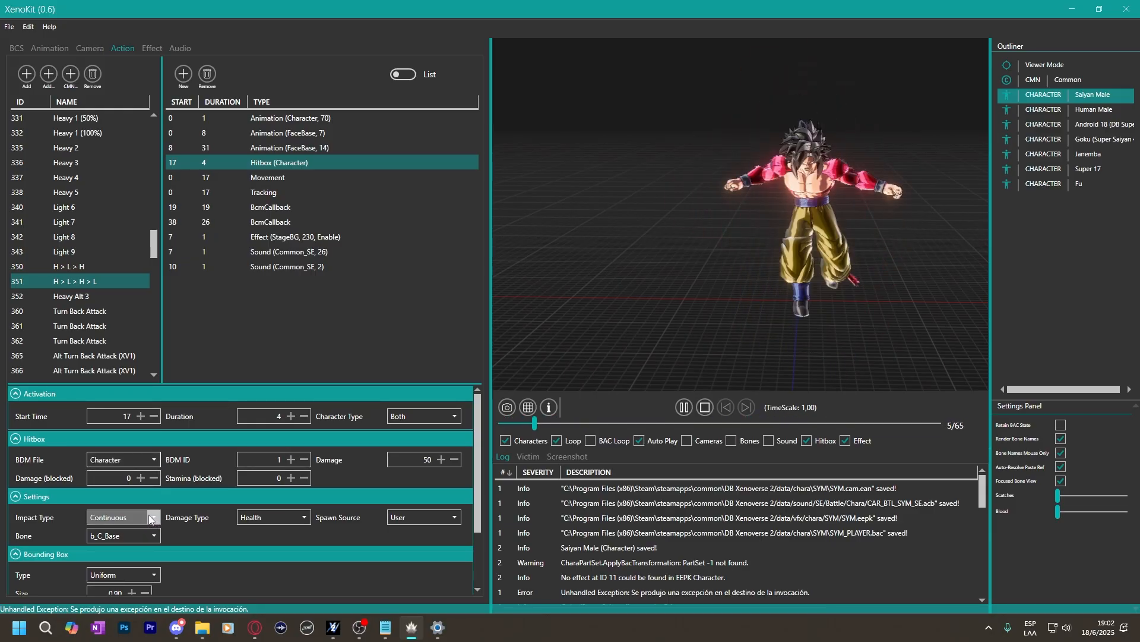
left_click(151, 520)
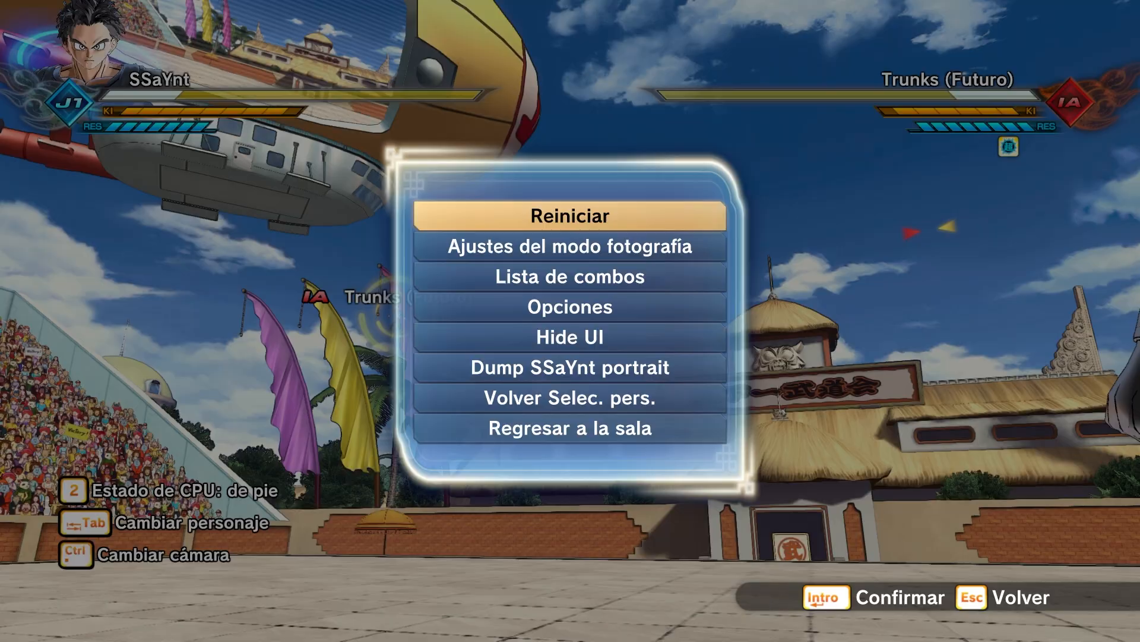
Leave the paused battle against Trunks (Futuro) and return to the character selection.
key("Down")
key("Down")
key("Down")
key("Down")
key("Down")
key("Down")
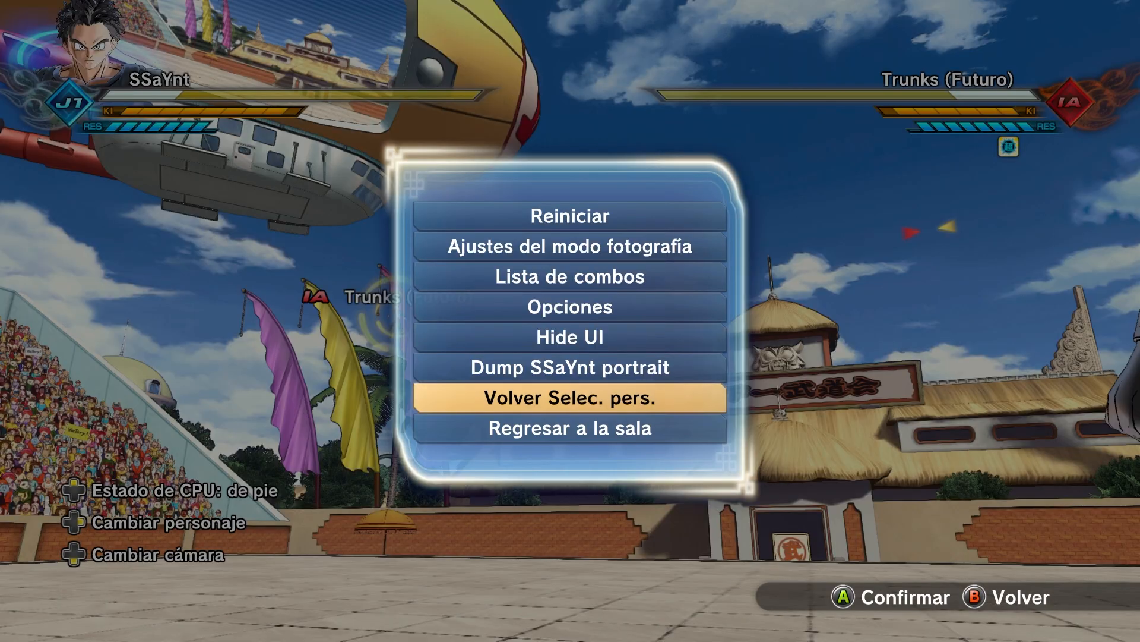
key("Return")
key("Return")
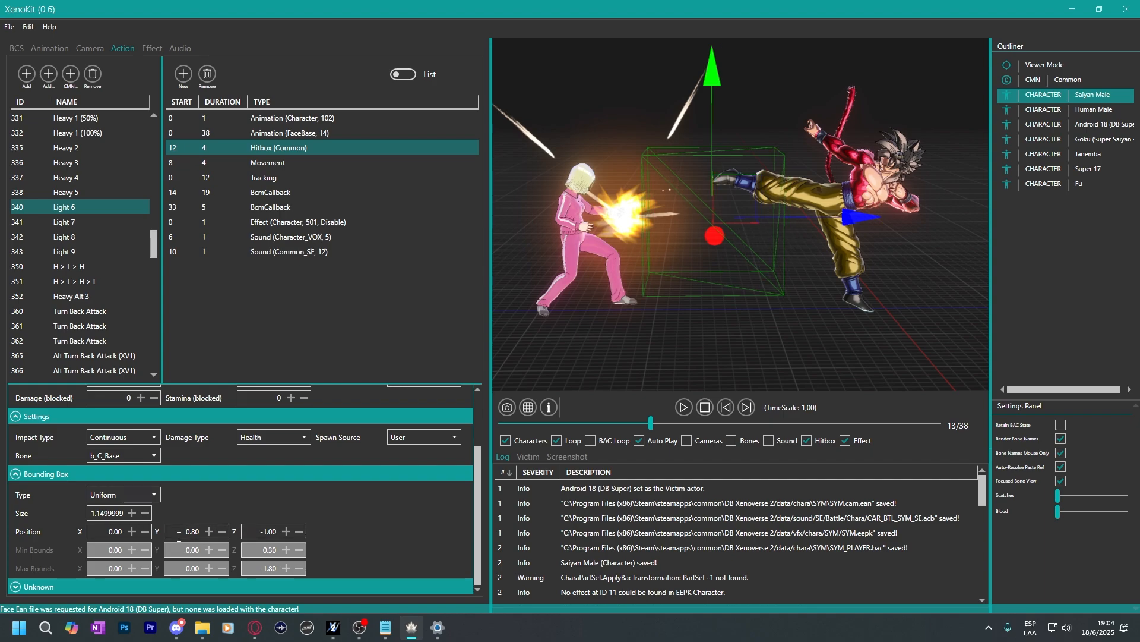
Set the bounding box of the Saiyan Male's Light 6 Hitbox to size 1.05 and position Y 0.90.
scroll(179, 537, "up", 10)
left_click(108, 512)
scroll(110, 512, "down", 10)
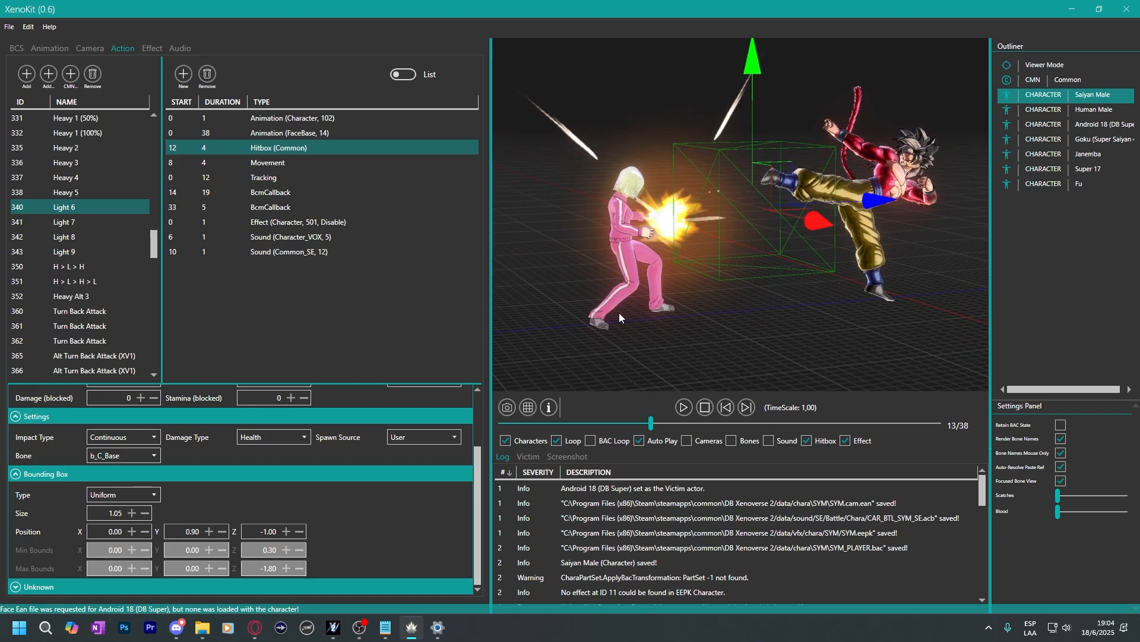
Try a duplicate of Light 6's Movement entry with start time 0, preview it, and delete the duplicate.
left_click(265, 164)
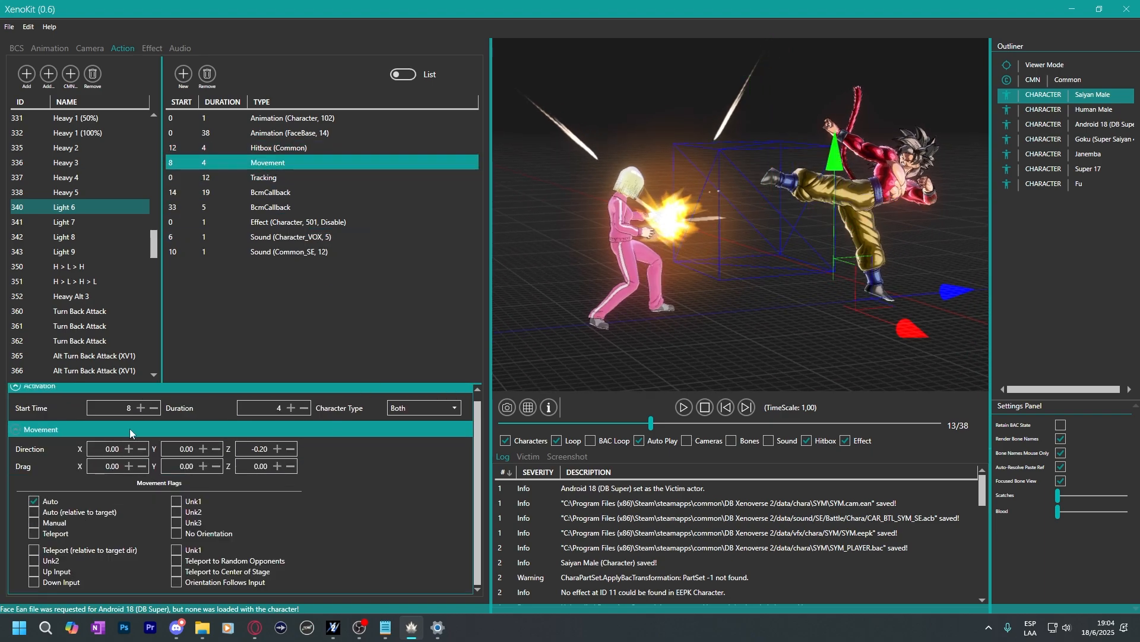
right_click(268, 163)
left_click(313, 227)
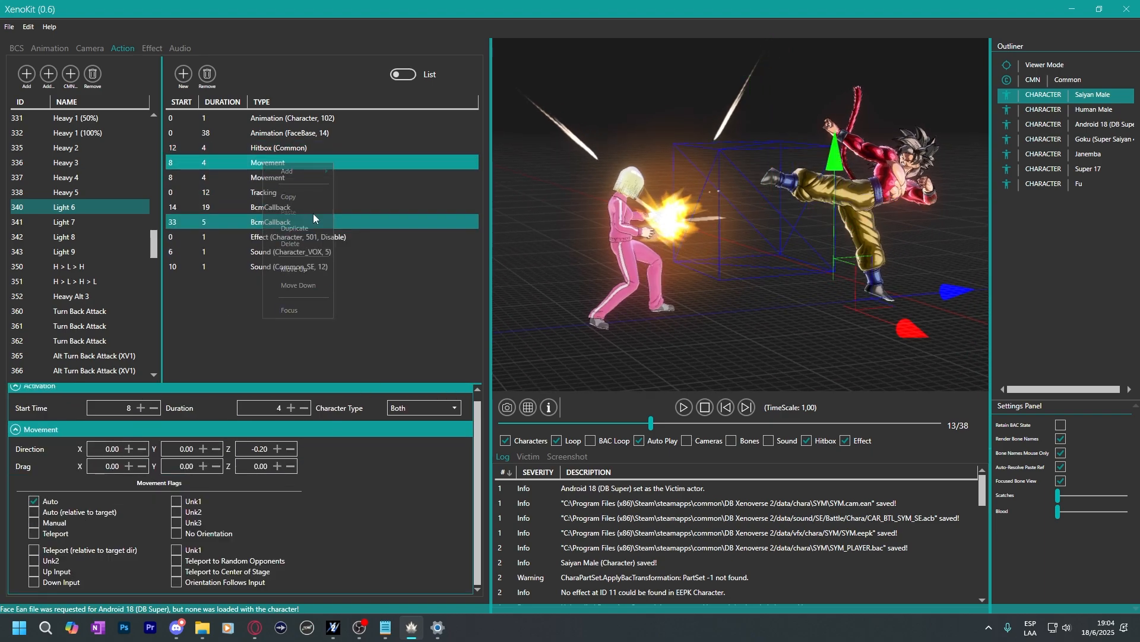
left_click(267, 177)
left_click(122, 408)
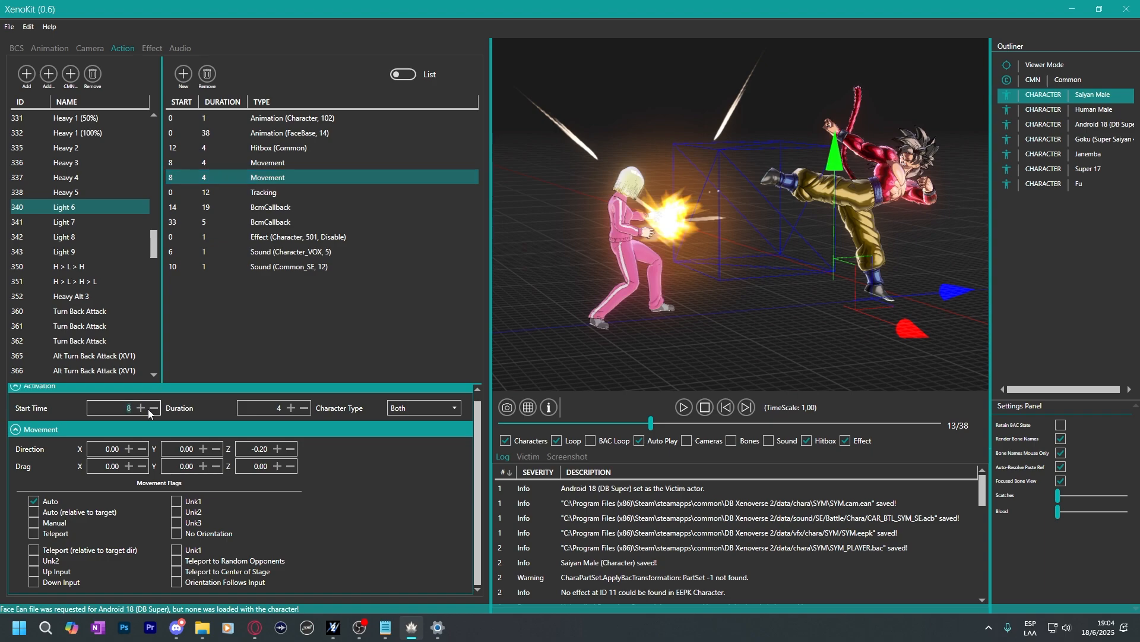
type("0")
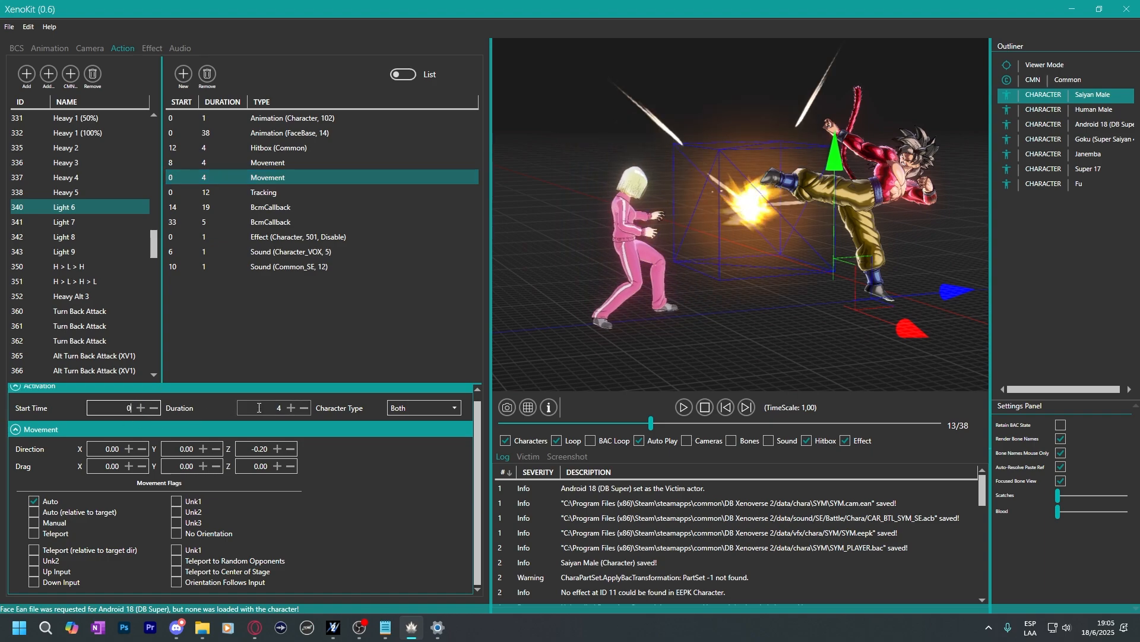
left_click(684, 408)
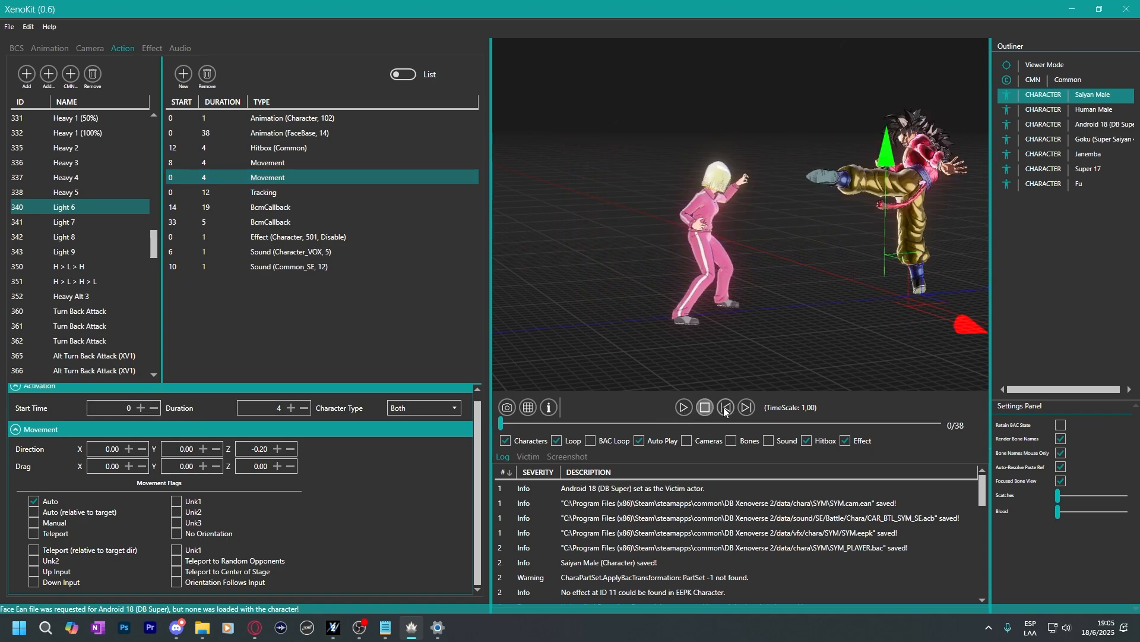
left_click(754, 410)
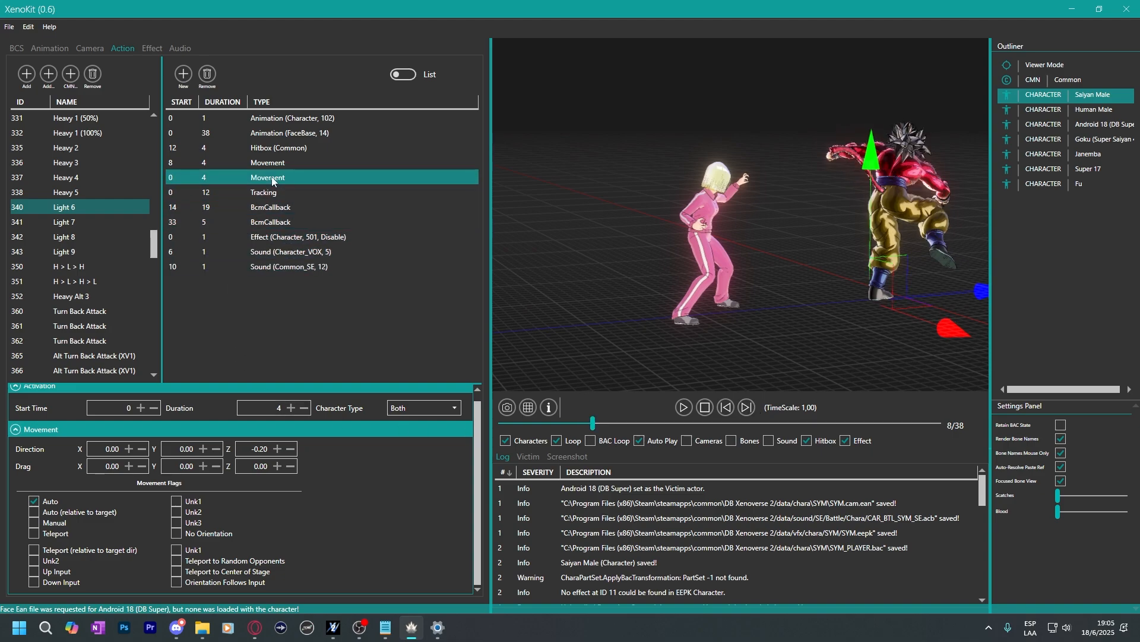
key("Delete")
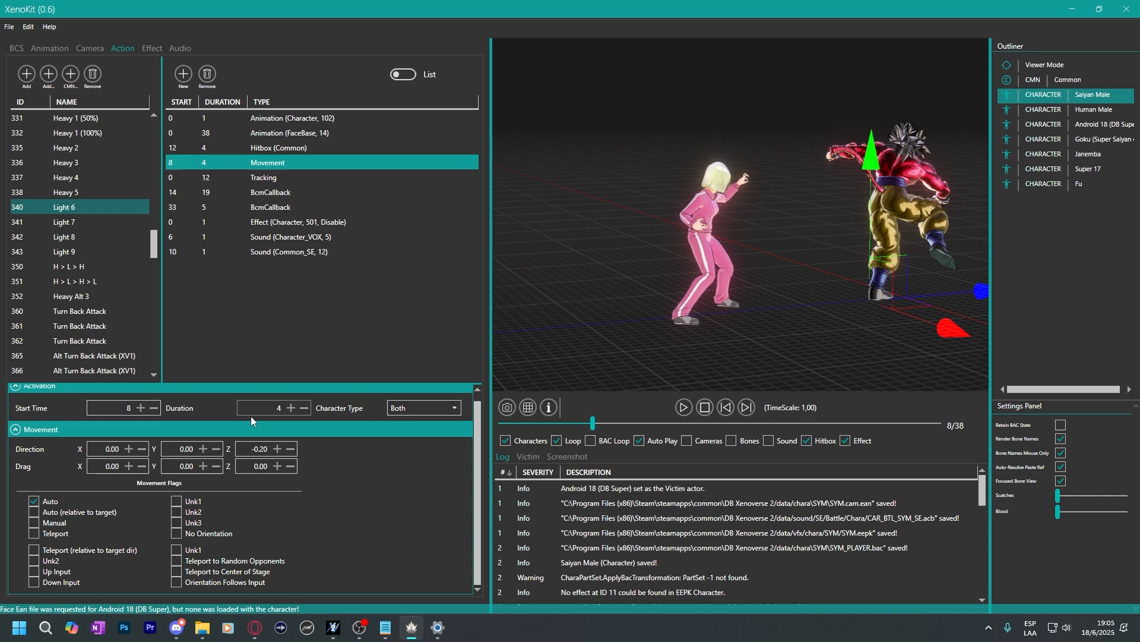
Set the Z direction of Light 6's Movement entry to -1.00 and save SYM_PLAYER.bac.
left_click(241, 452)
left_click_drag(850, 271, 812, 266)
scroll(245, 451, "down", 3)
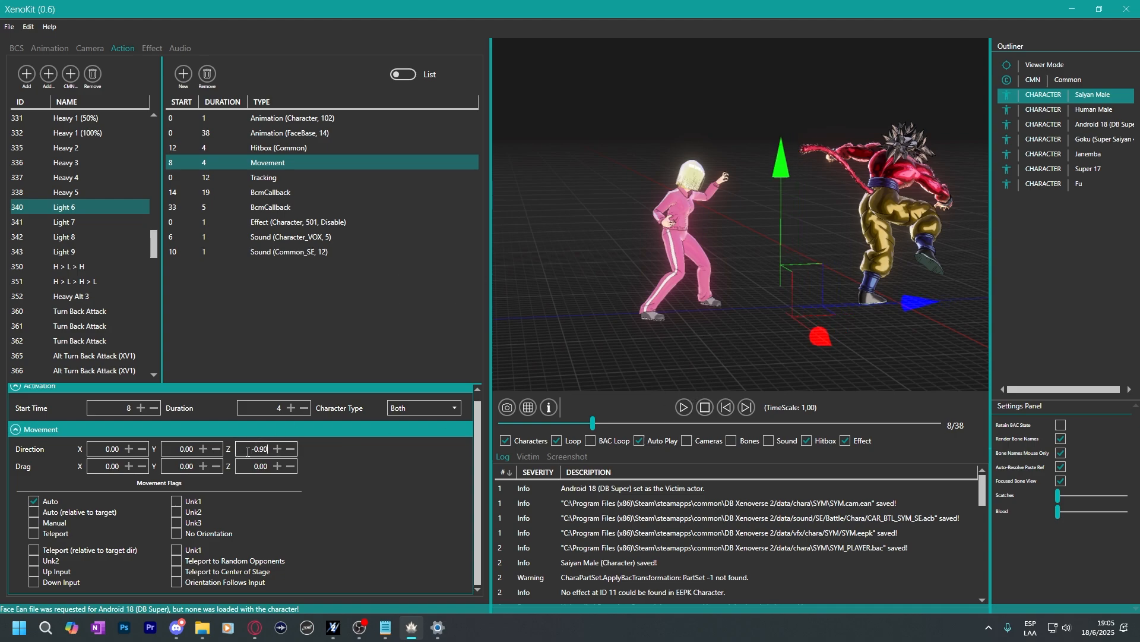
left_click(348, 476)
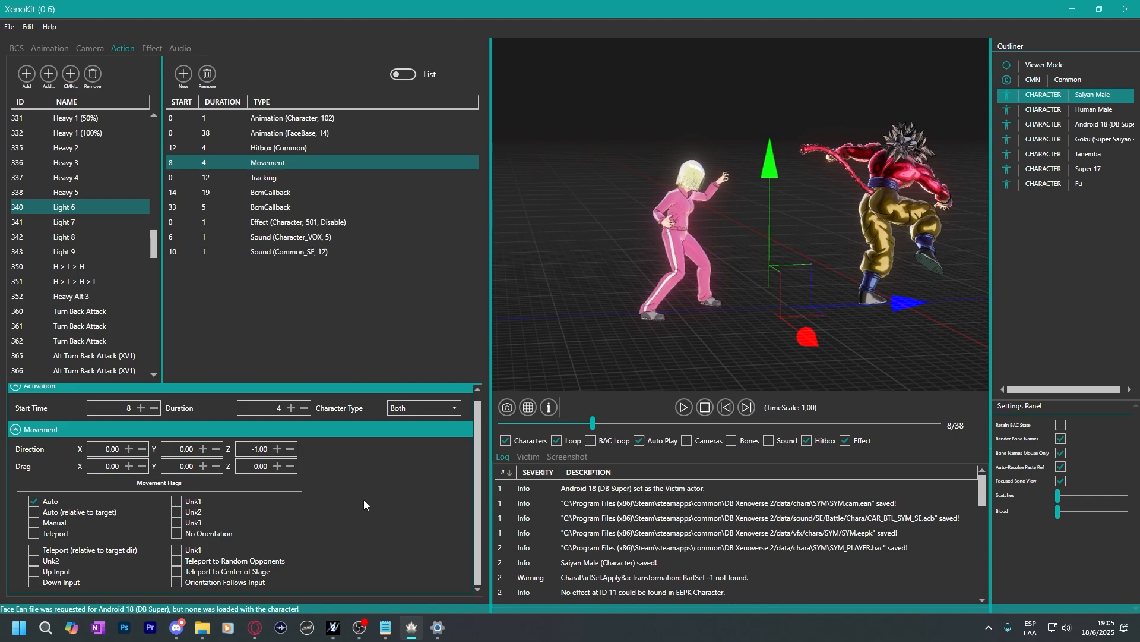
left_click(9, 27)
left_click(59, 84)
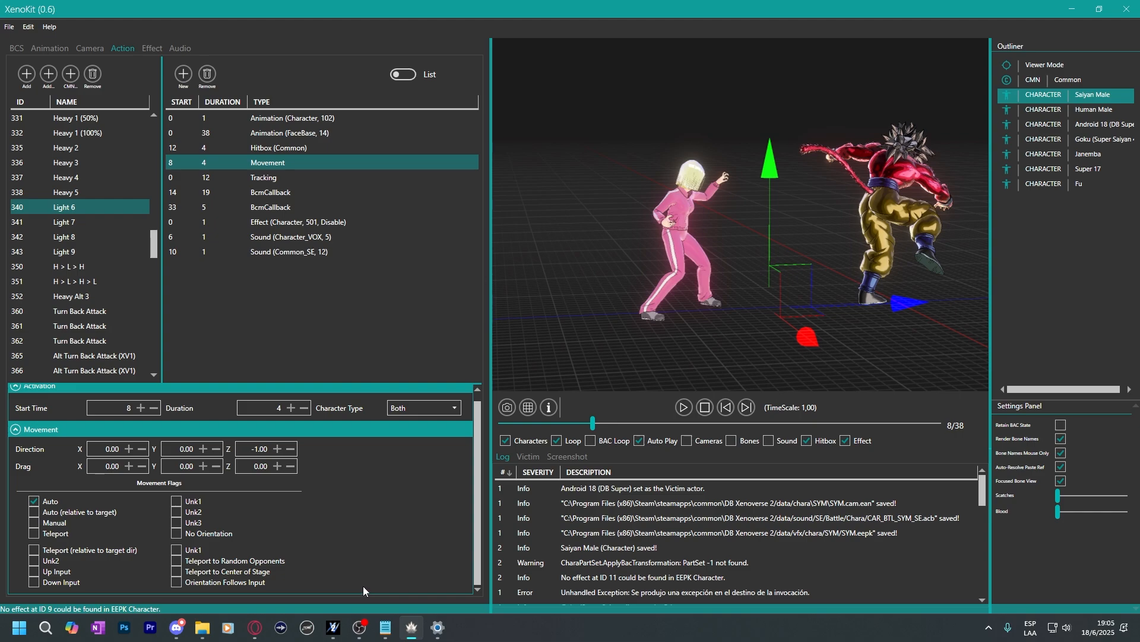
Set the Light 6 Hitbox duration to 10 and save SYM_PLAYER.bac for a test in Dragon Ball Xenoverse 2.
left_click(280, 149)
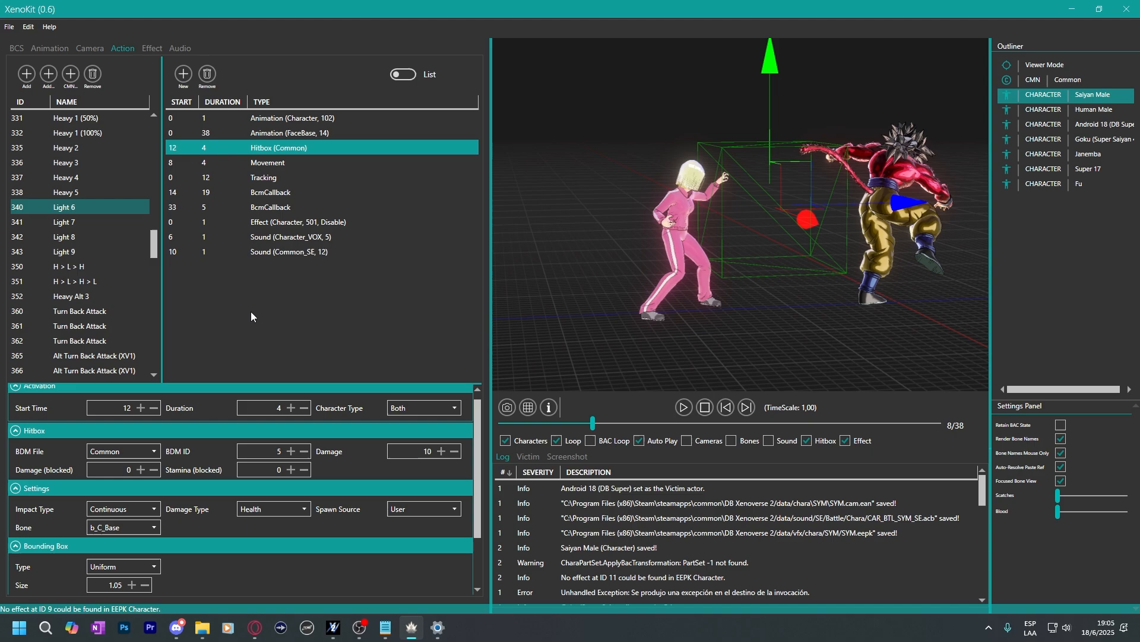
left_click(267, 408)
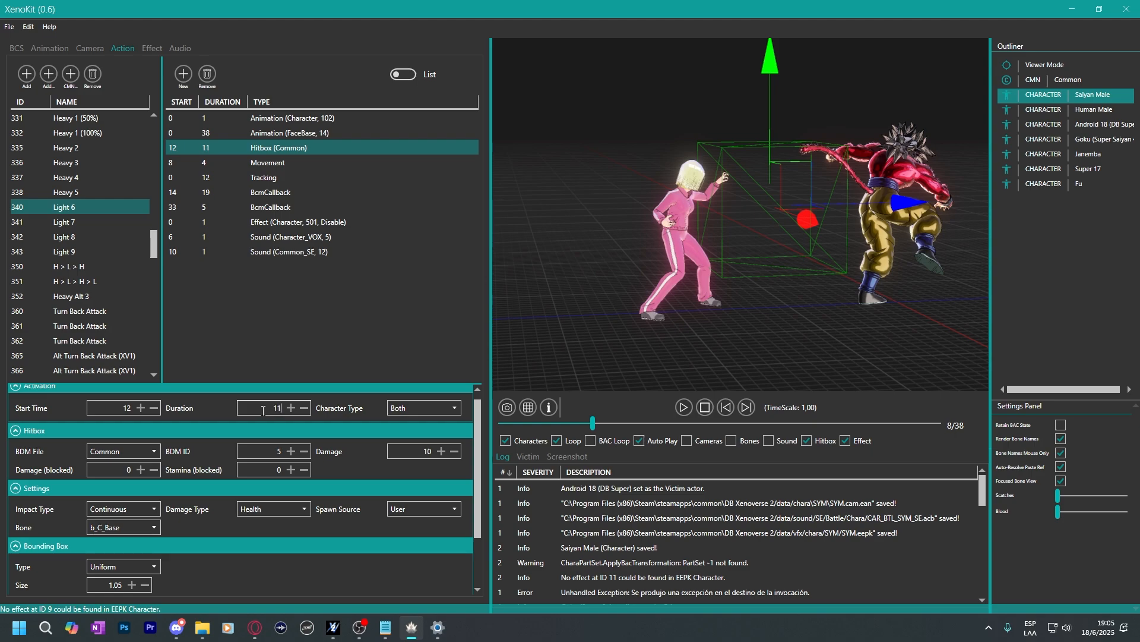
left_click(9, 27)
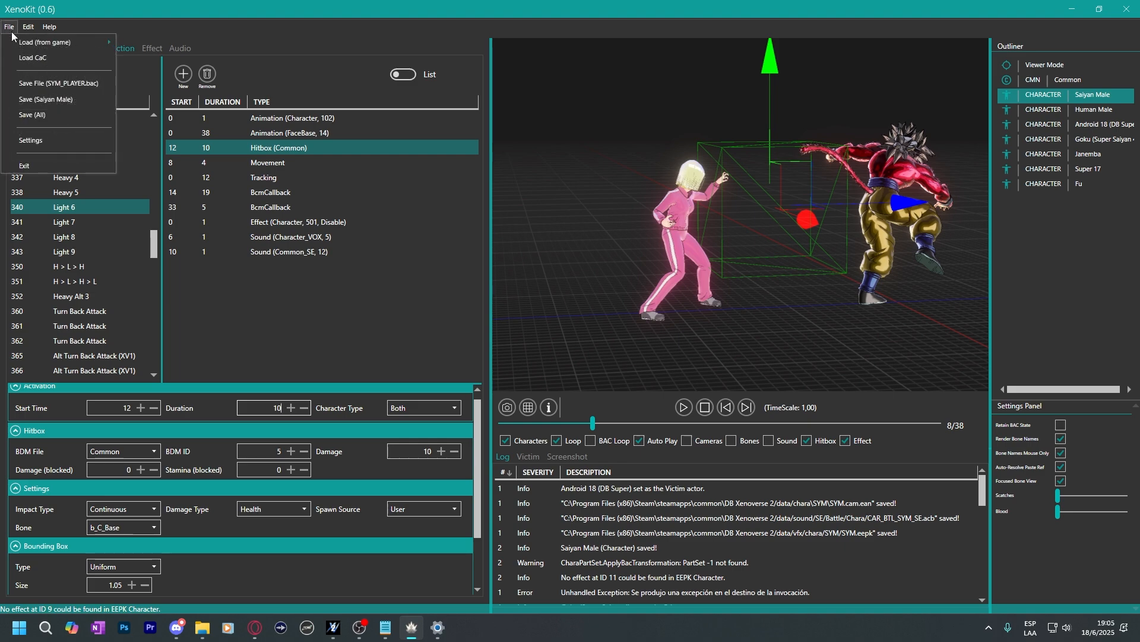
left_click(54, 83)
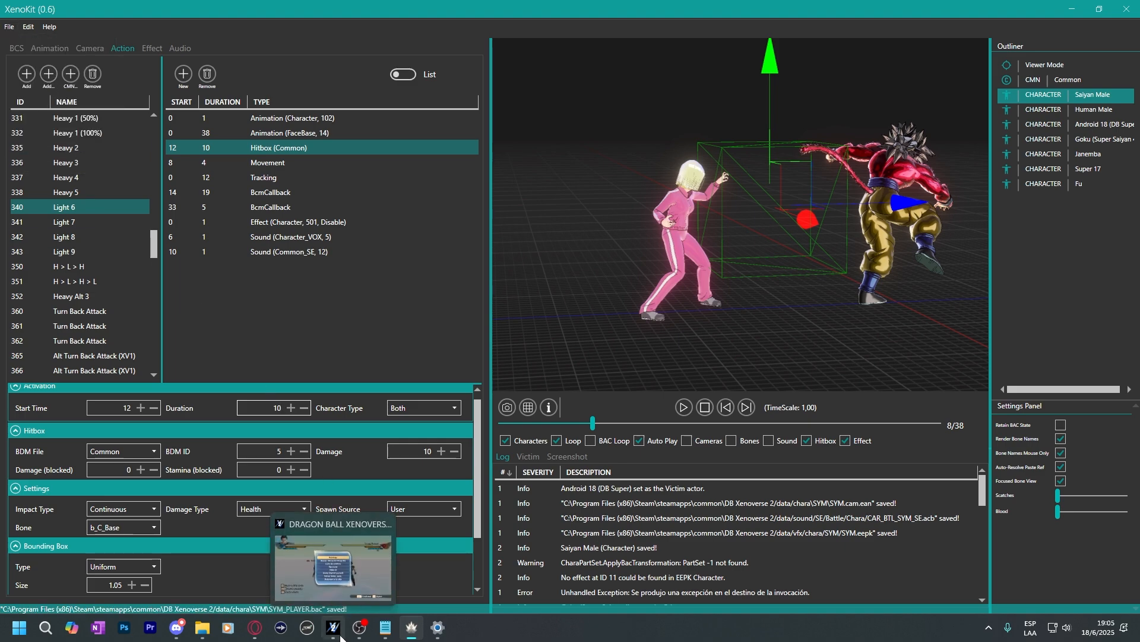
left_click(340, 636)
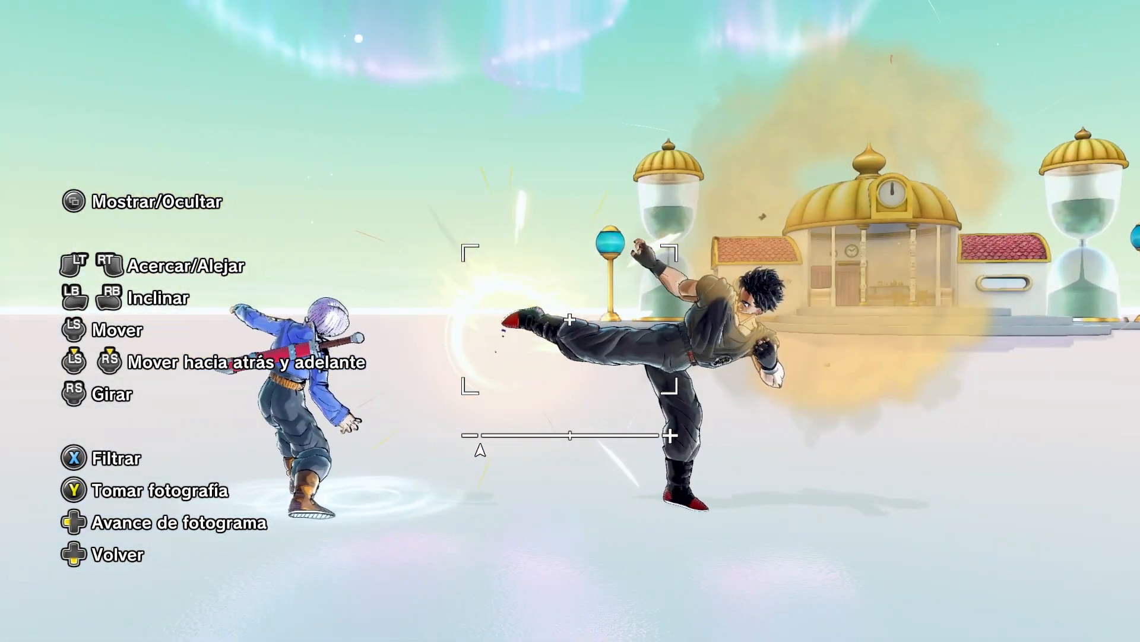
Switch back to XenoKit and set the Impact Type of Light 6's Hitbox to Single Impact.
key("alt+Tab")
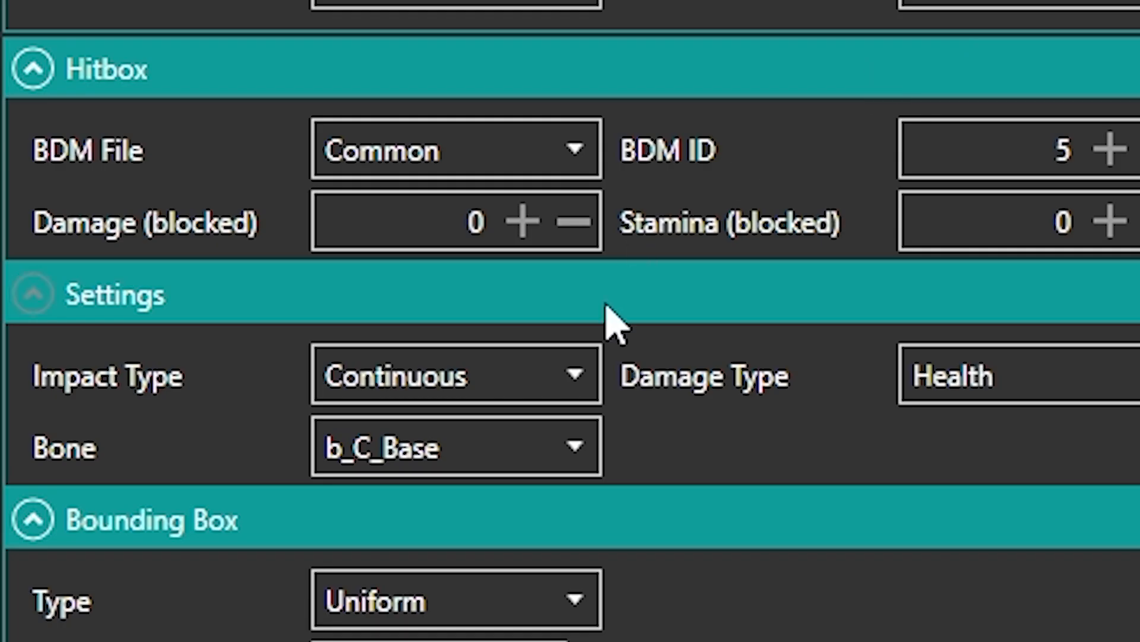
left_click(155, 508)
left_click(449, 539)
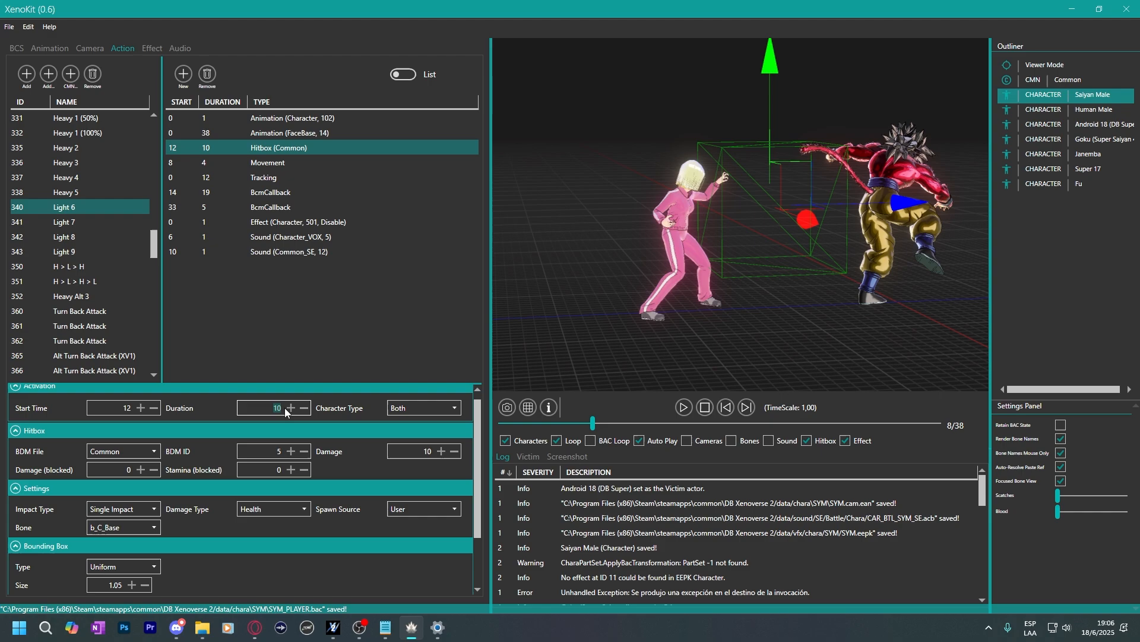
left_click(257, 410)
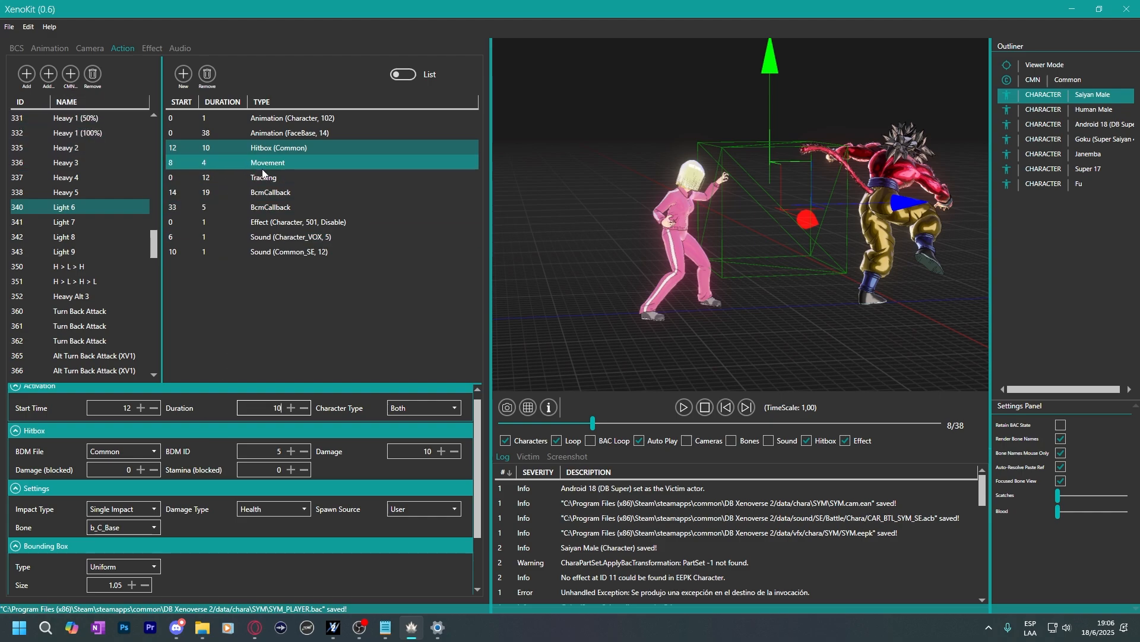
Preview Light 6 with its Movement entry and save SYM_PLAYER.bac for another test in Dragon Ball Xenoverse 2.
left_click(227, 162)
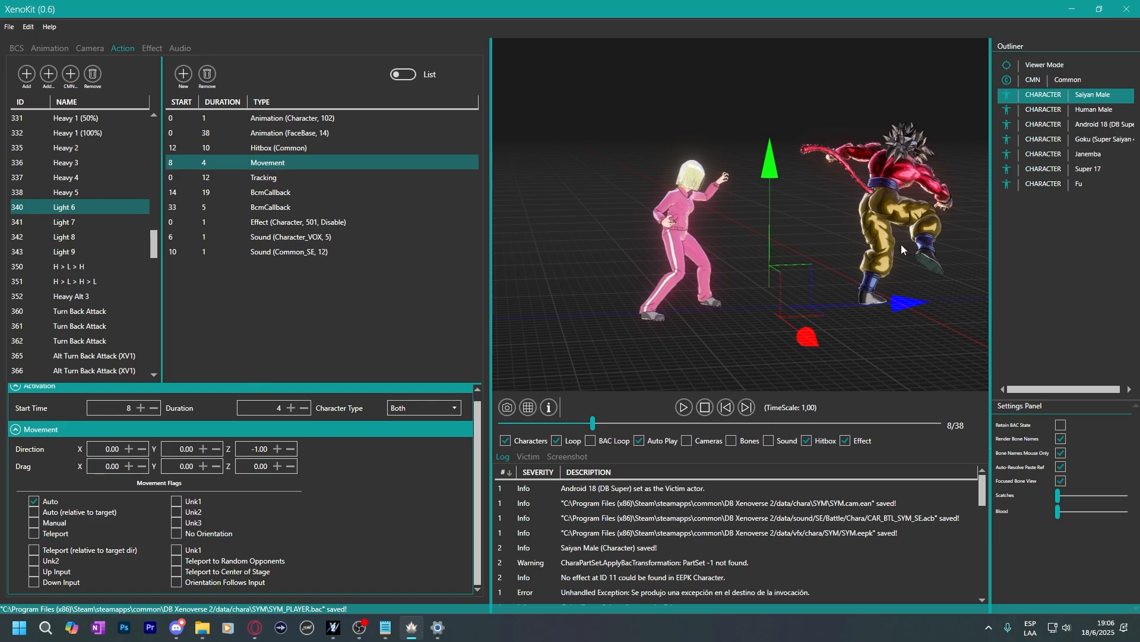
left_click(683, 407)
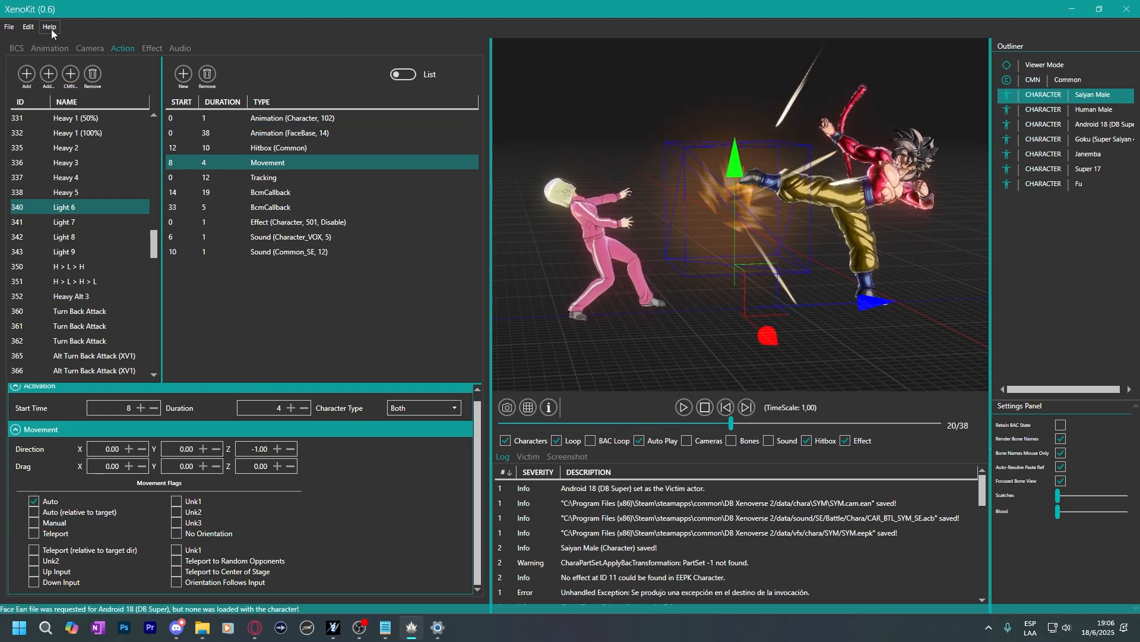
left_click(9, 29)
left_click(53, 85)
left_click(334, 631)
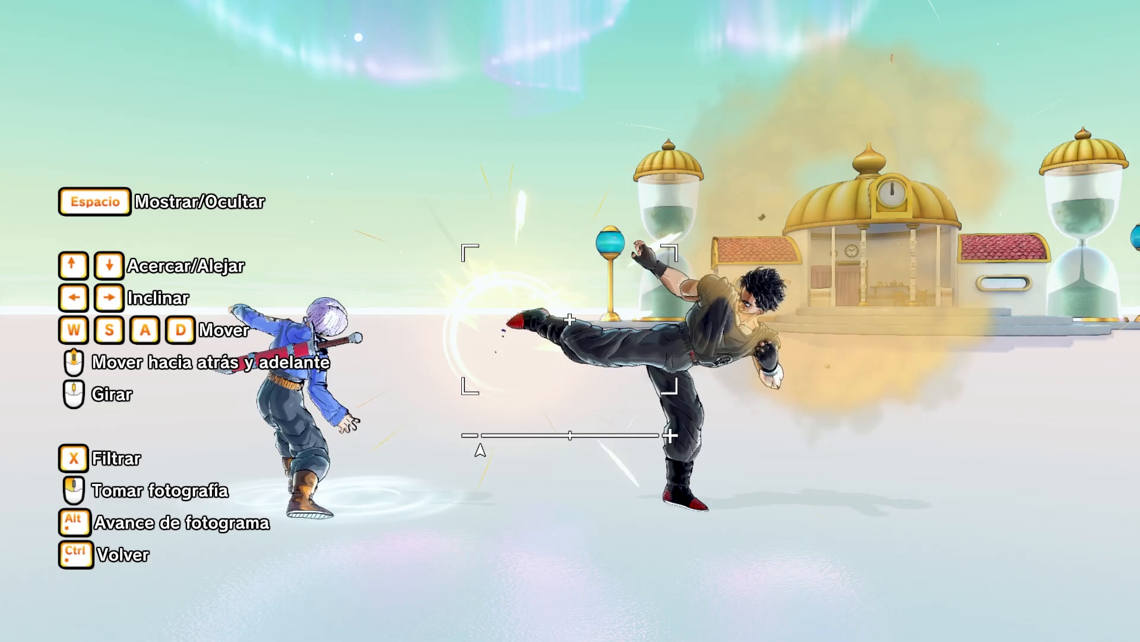
key("ctrl")
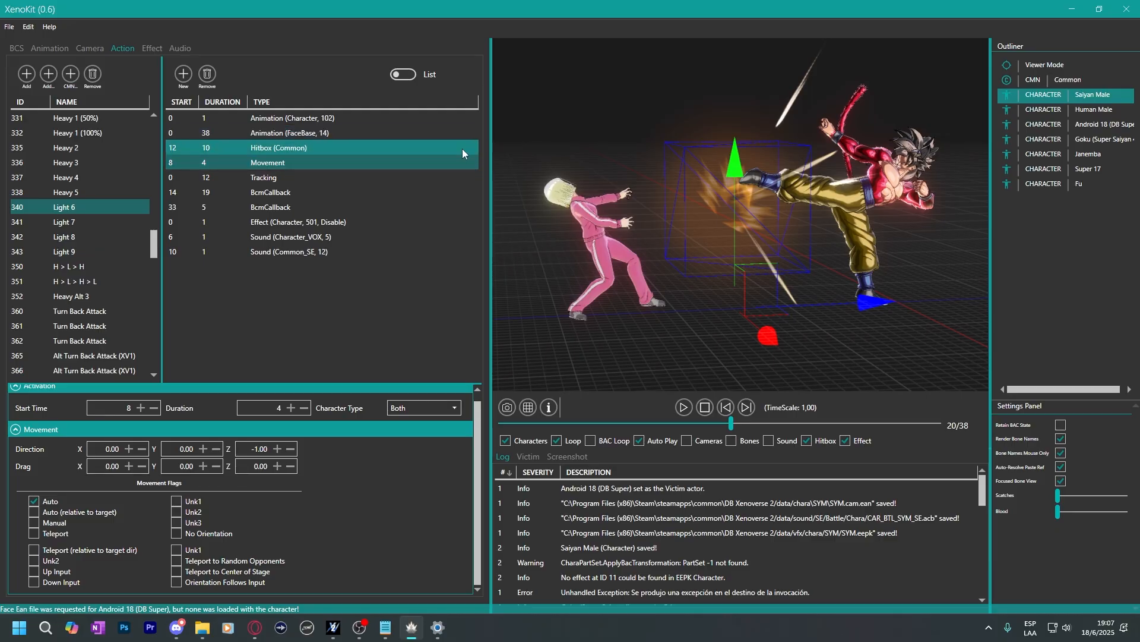
Load the character Melvin de Sade from the game into XenoKit and set it as the primary actor.
left_click(9, 28)
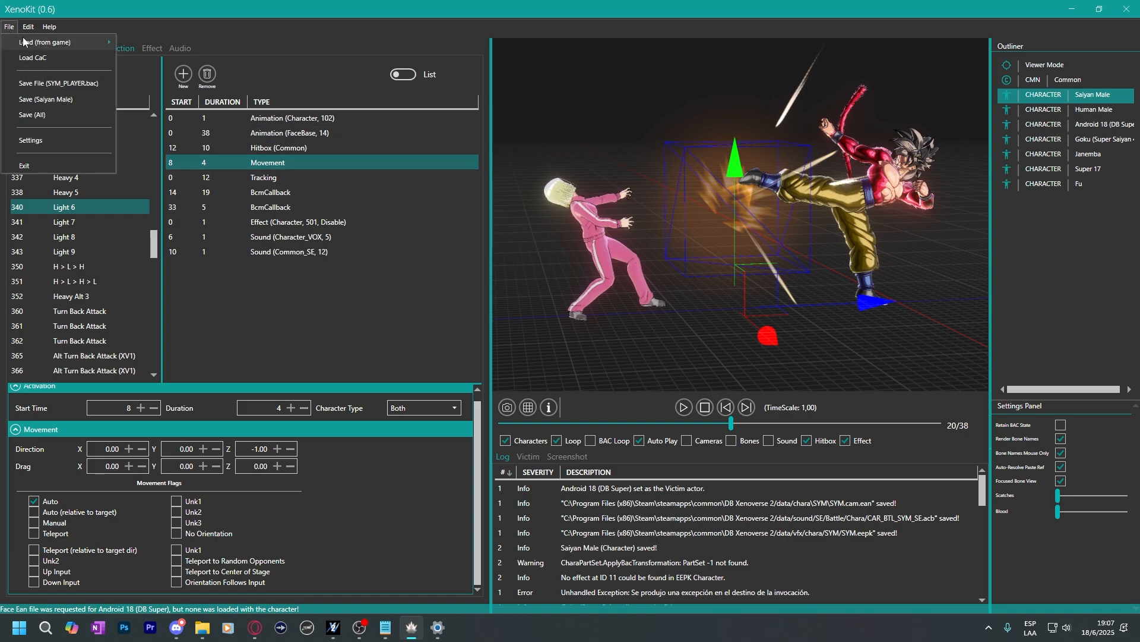
mouse_move(86, 56)
left_click(153, 42)
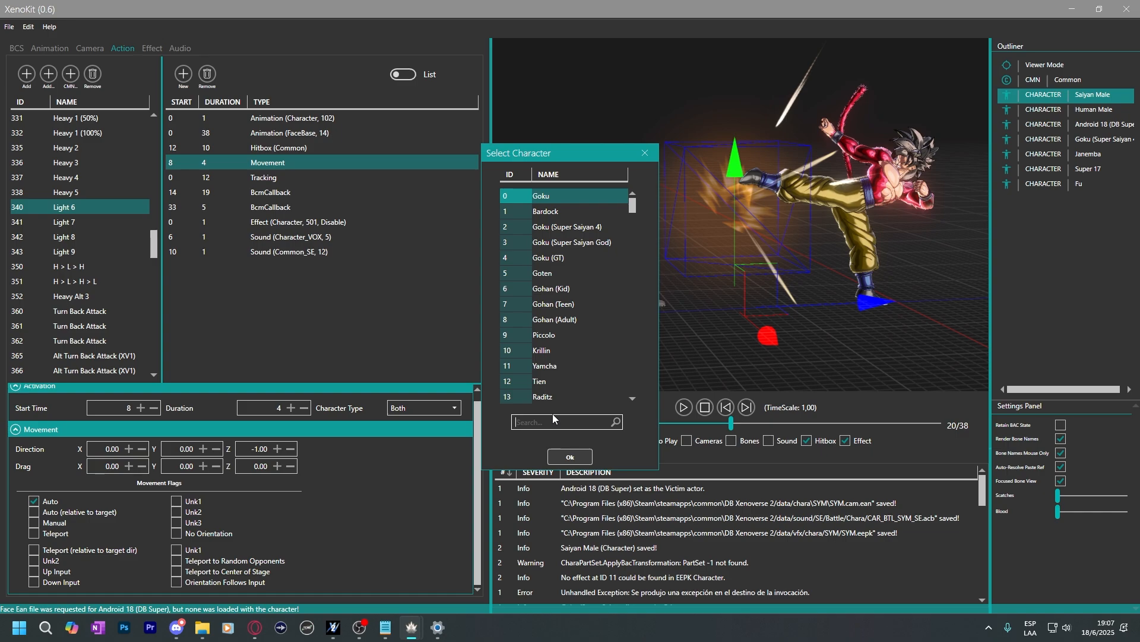
left_click(553, 419)
type("mel")
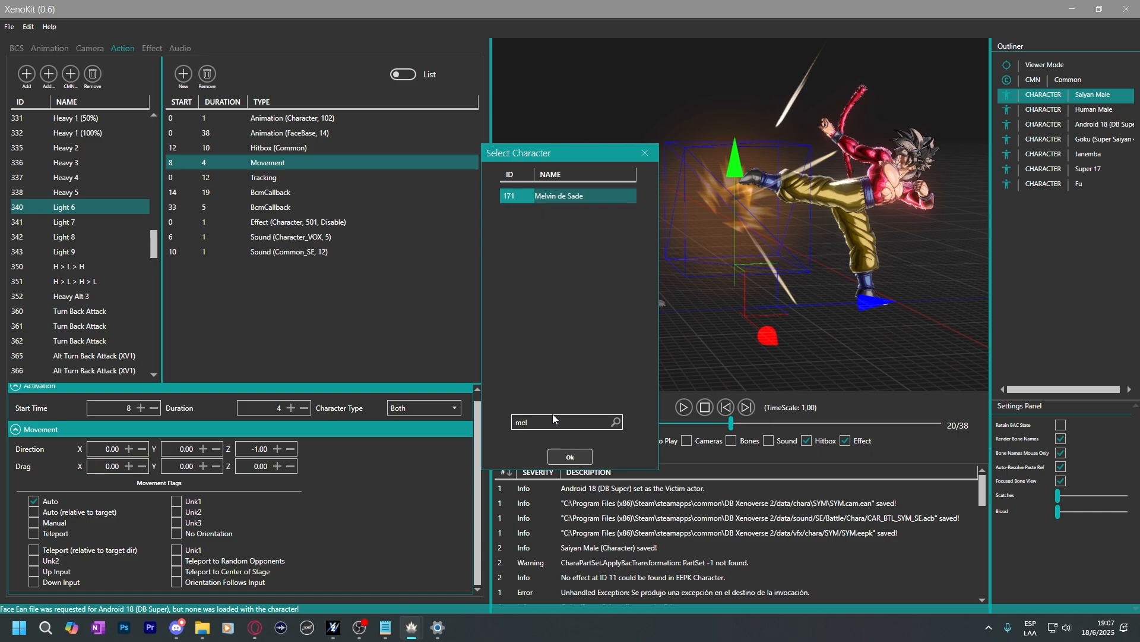
left_click(571, 456)
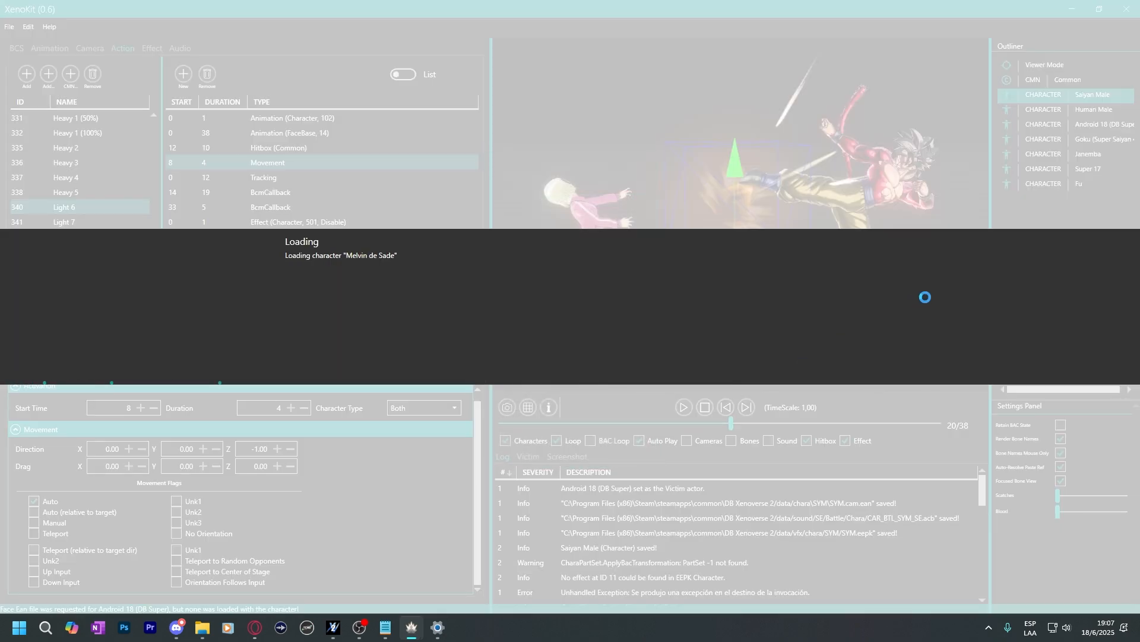
left_click(1086, 200)
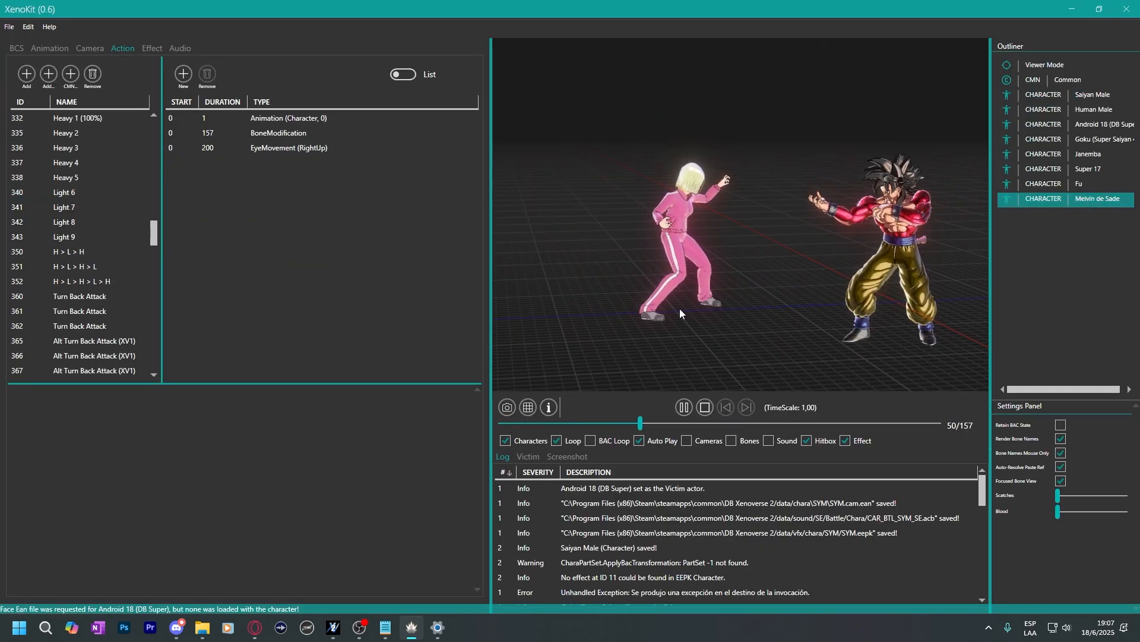
double_click(1085, 201)
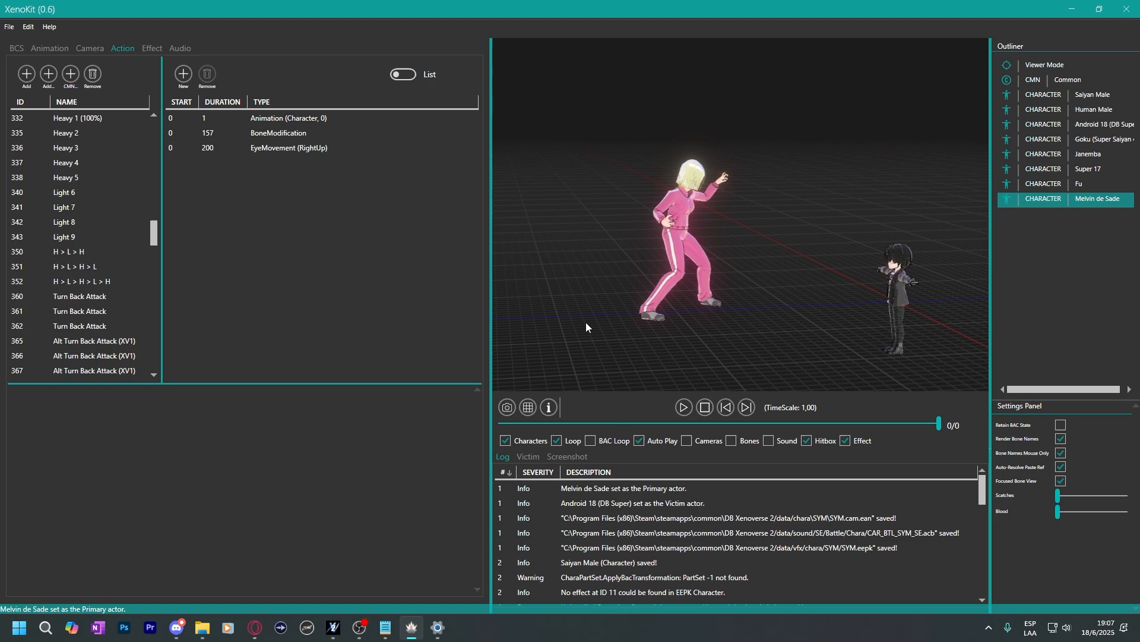
Preview action 726 of Melvin de Sade from a closer camera angle.
left_click(1062, 111)
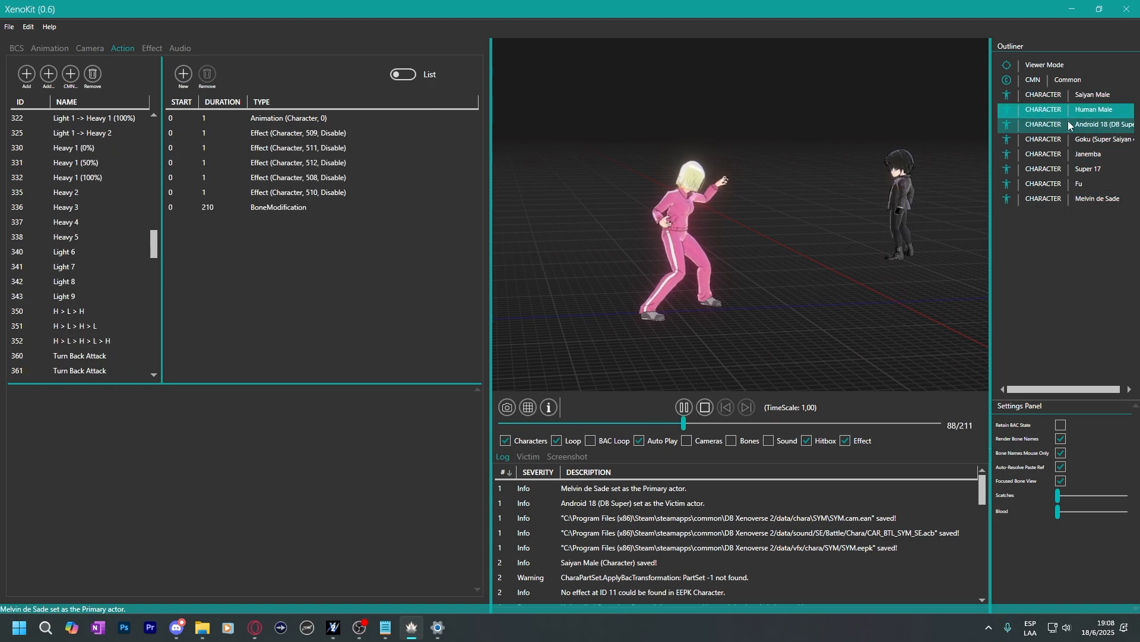
left_click(1069, 121)
right_click(1092, 126)
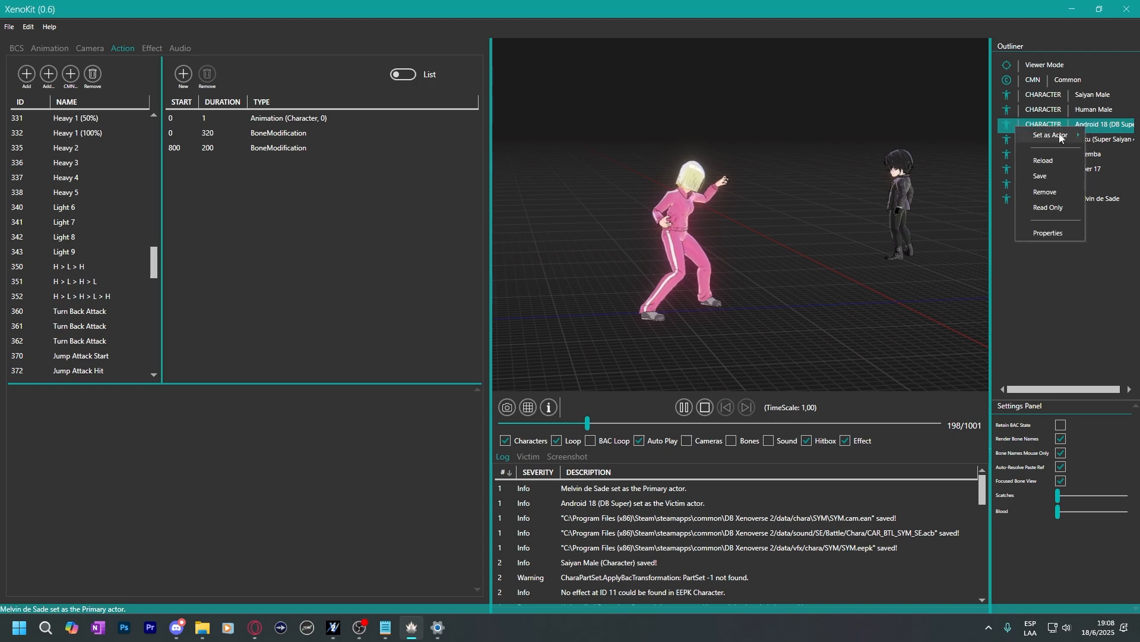
left_click(1098, 199)
left_click_drag(819, 261, 689, 235)
scroll(799, 244, "up", 4)
scroll(102, 214, "down", 20)
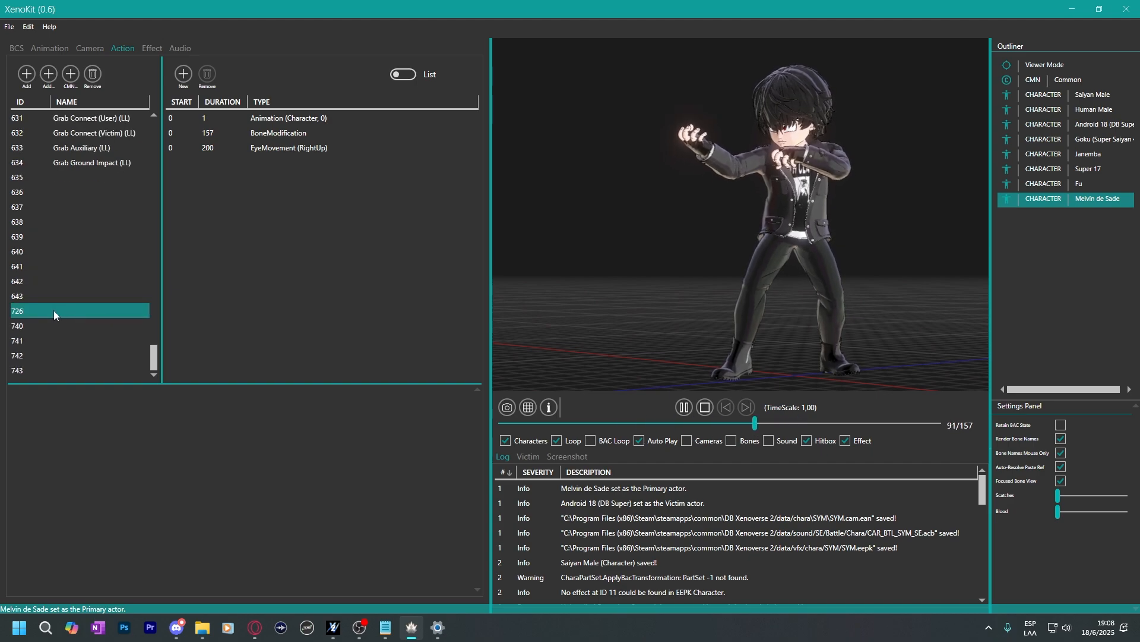
left_click(60, 310)
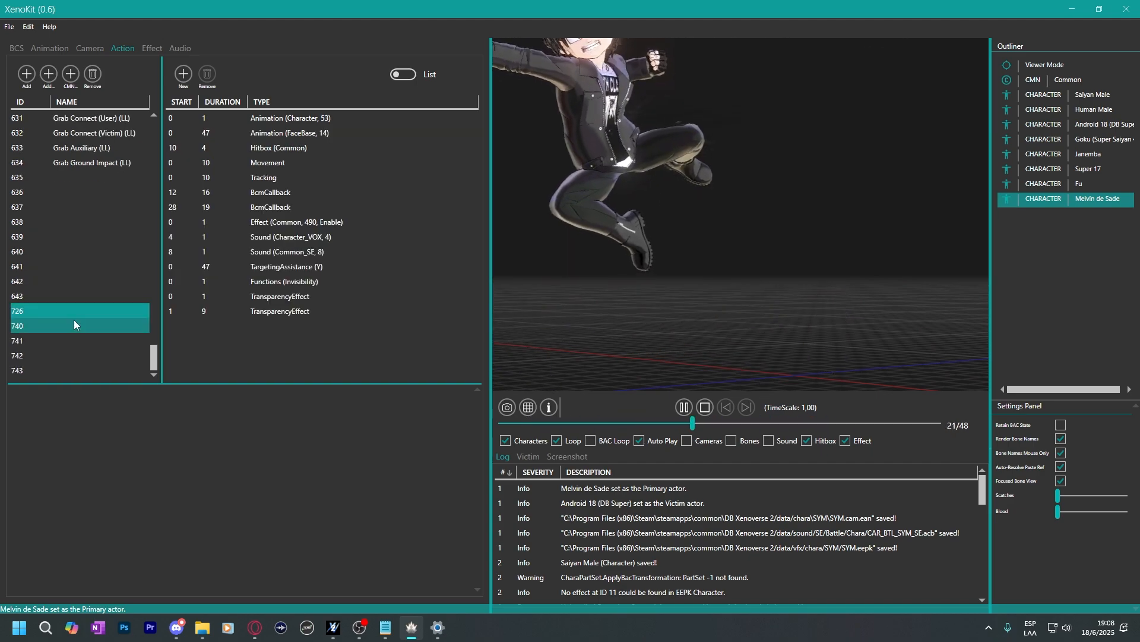
Preview Melvin de Sade's actions 740, 642 down to 638, 741 and 742 to examine their animations.
left_click(74, 321)
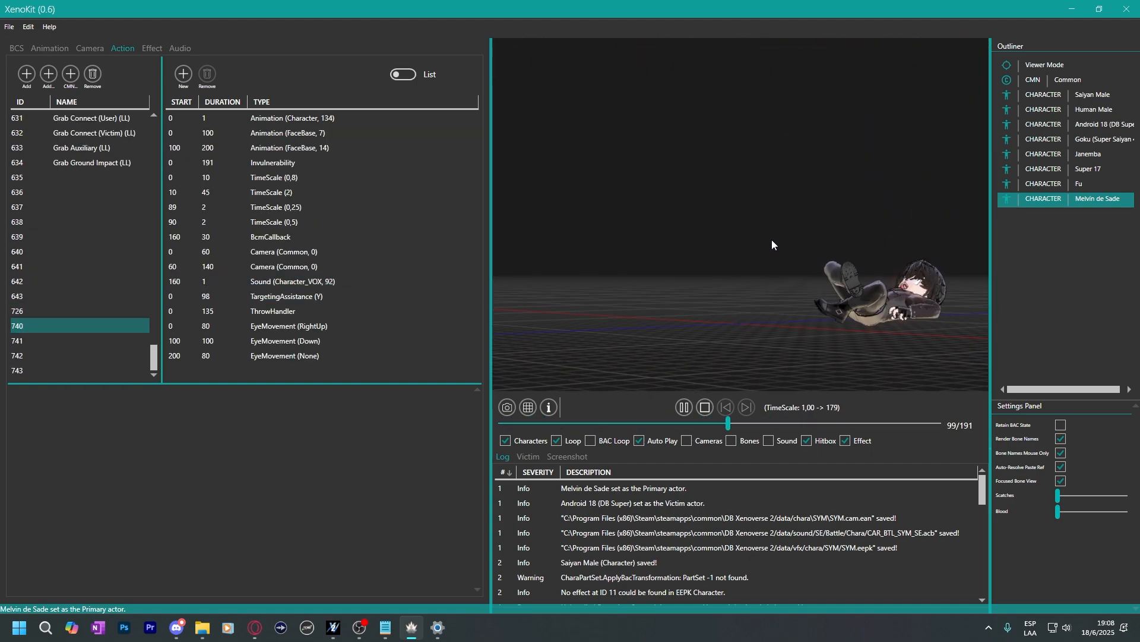
left_click(62, 280)
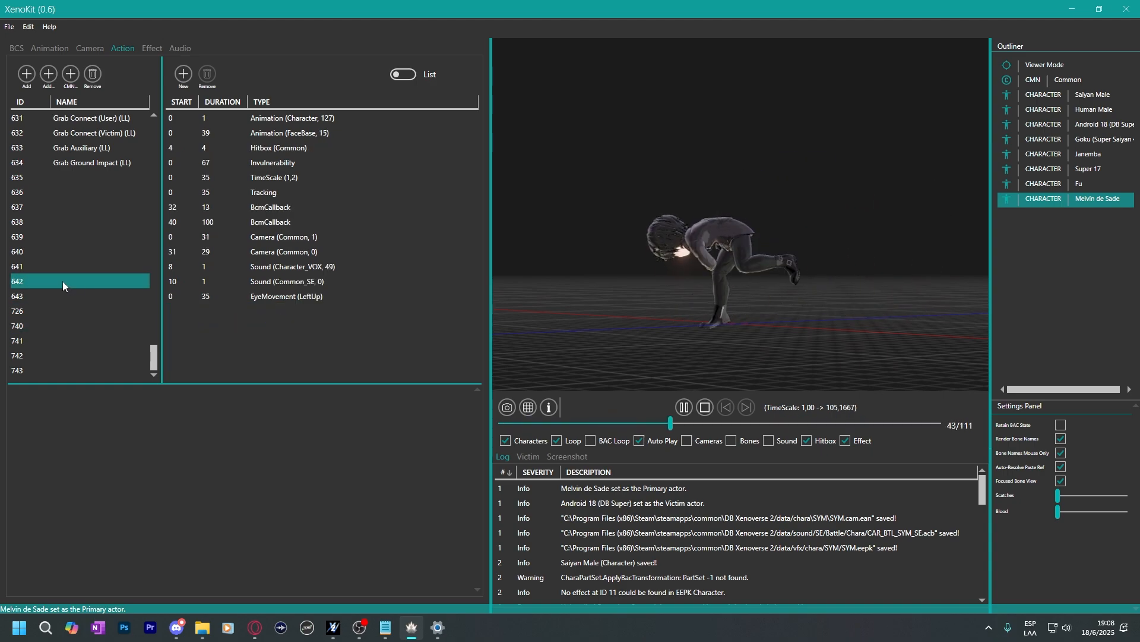
left_click(48, 270)
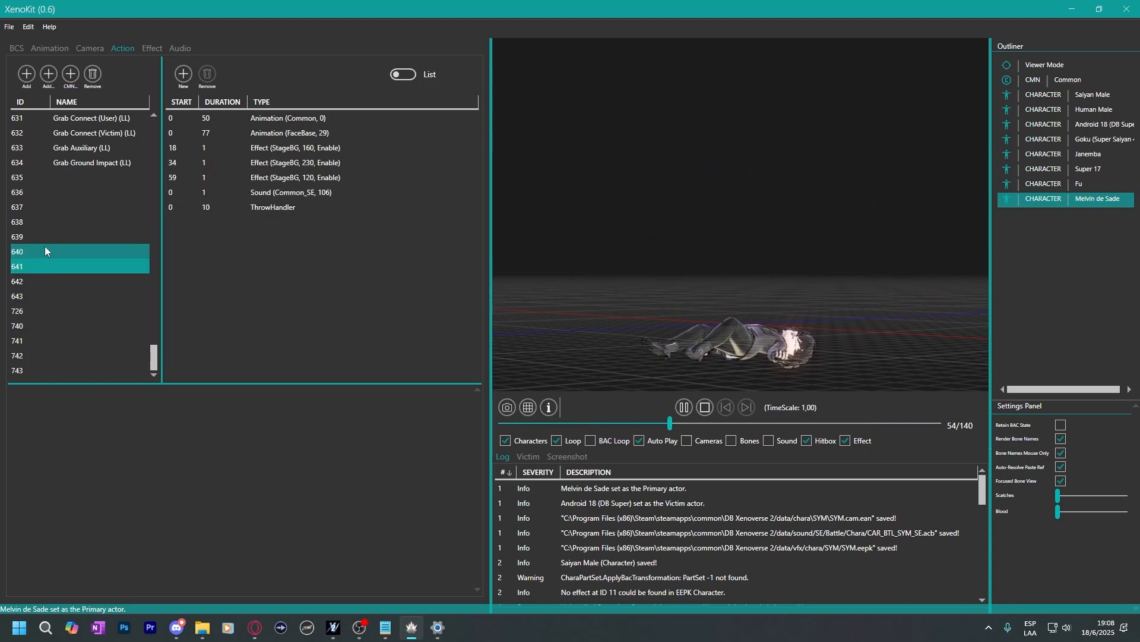
left_click(45, 246)
left_click(52, 233)
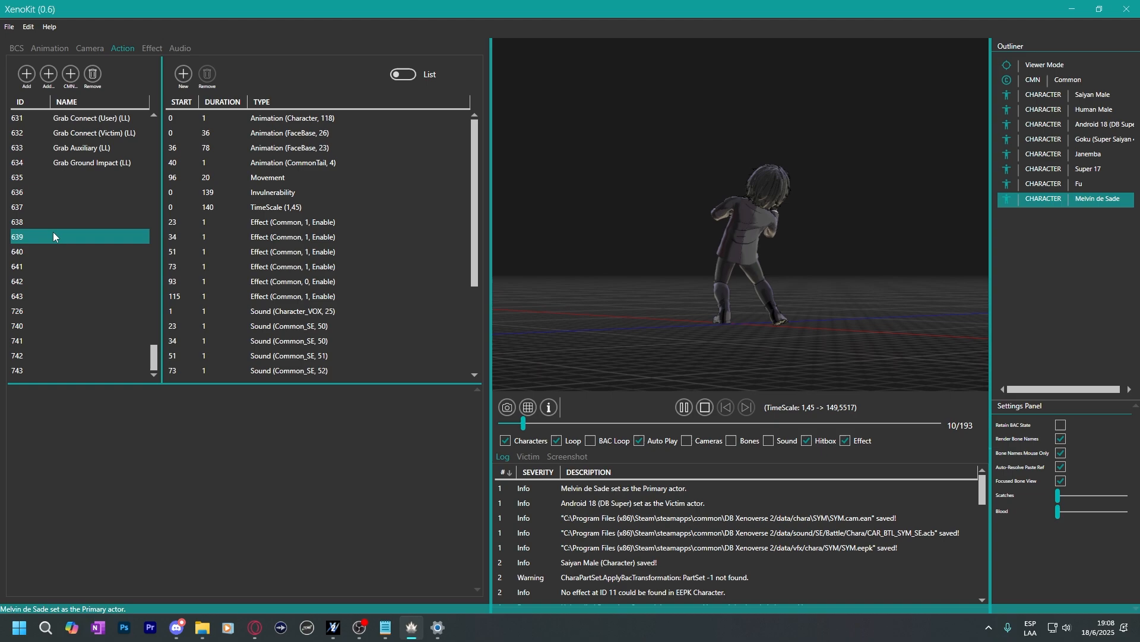
left_click(45, 223)
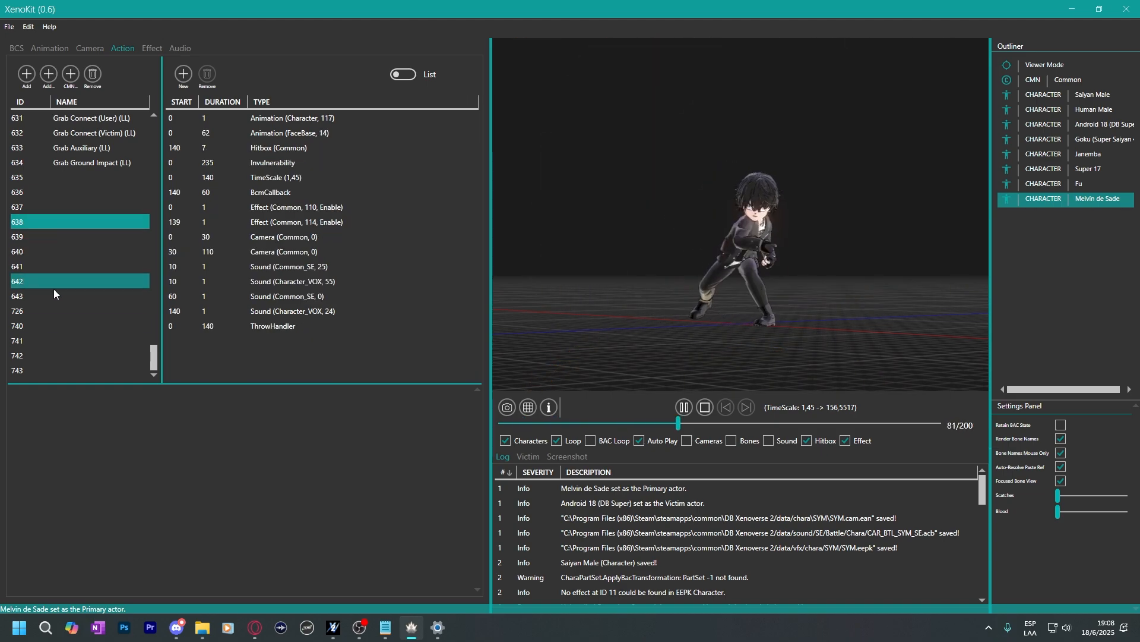
left_click(51, 339)
left_click(53, 355)
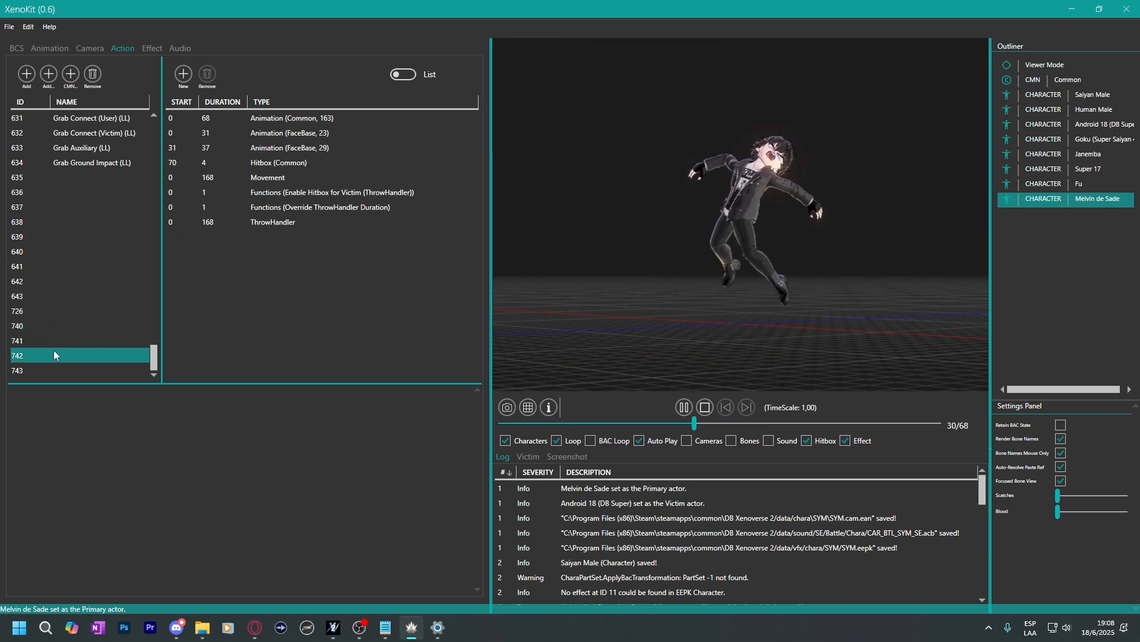
Preview Melvin de Sade's rifle attack, action 643, from several camera angles and pause it near the end.
left_click(59, 296)
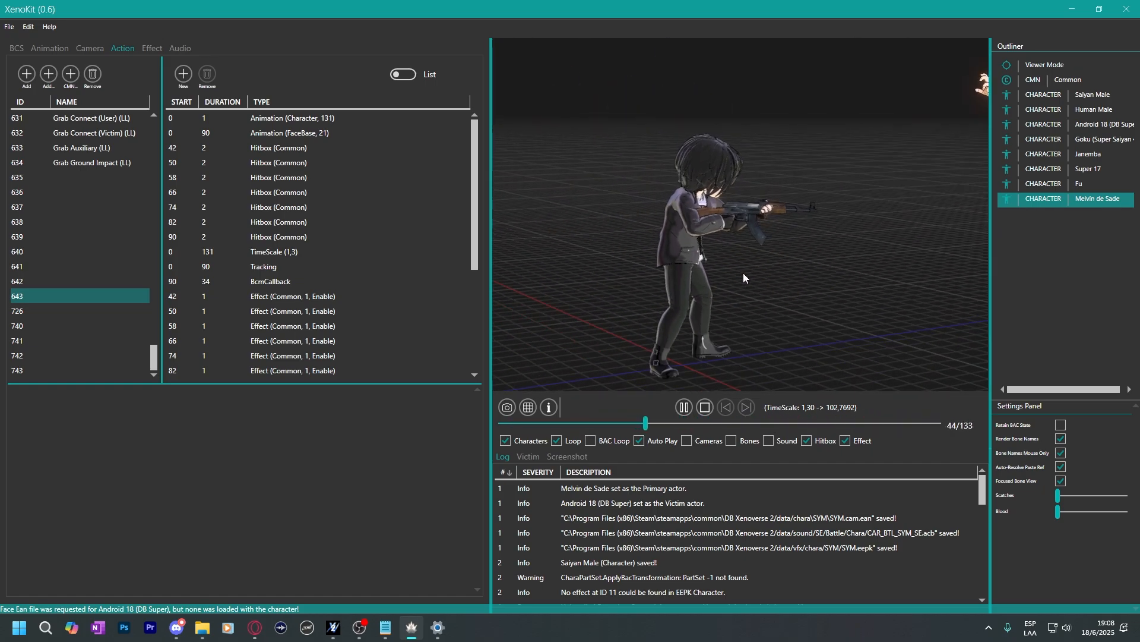
left_click_drag(690, 271, 715, 241)
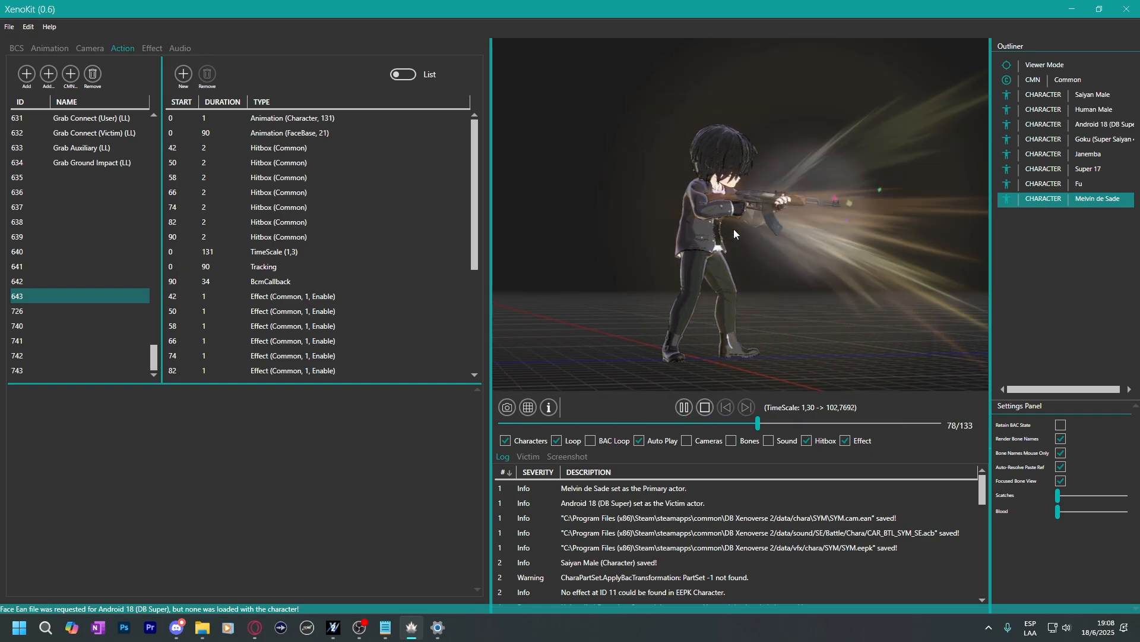
left_click_drag(802, 266, 707, 280)
scroll(691, 285, "up", 3)
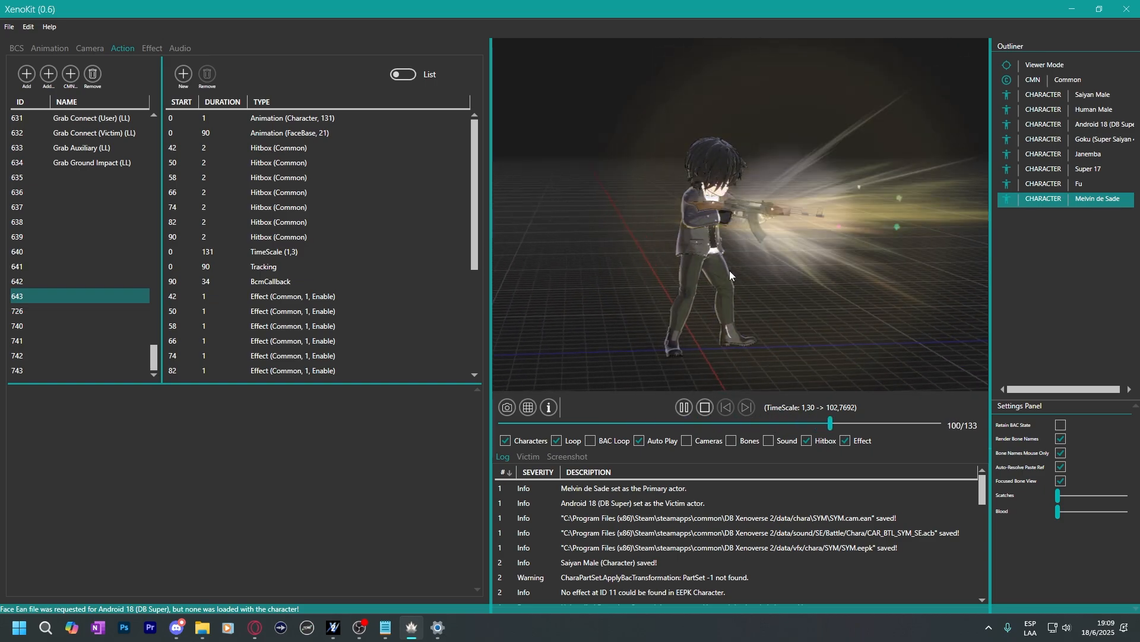
left_click(684, 408)
left_click_drag(738, 298, 826, 280)
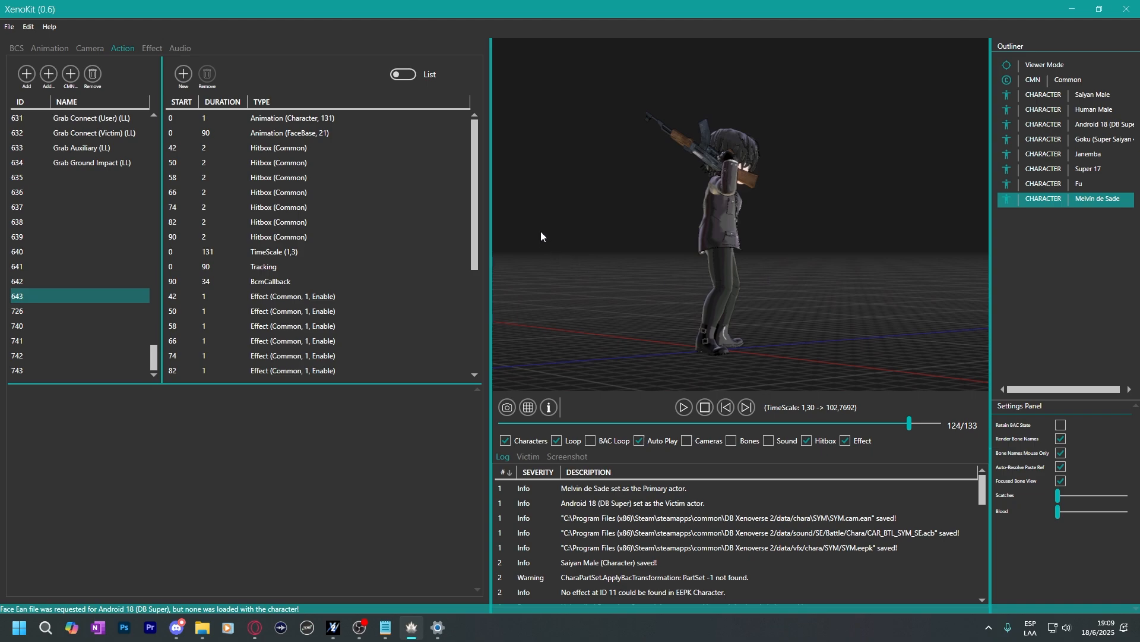
left_click(704, 407)
left_click(683, 407)
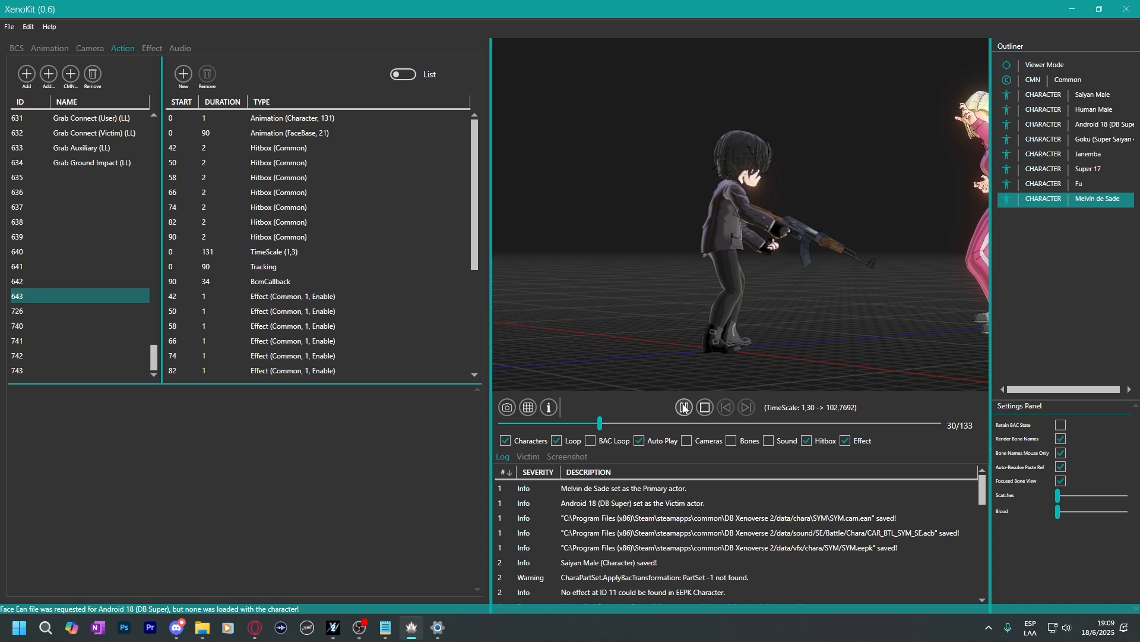
left_click(684, 408)
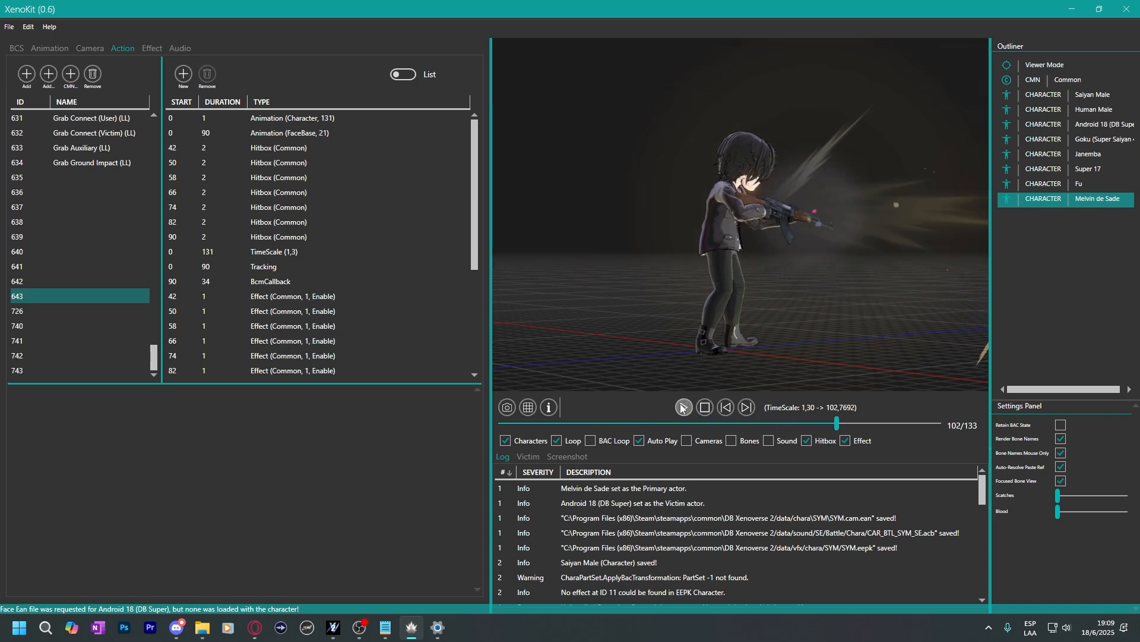
left_click_drag(676, 292, 583, 295)
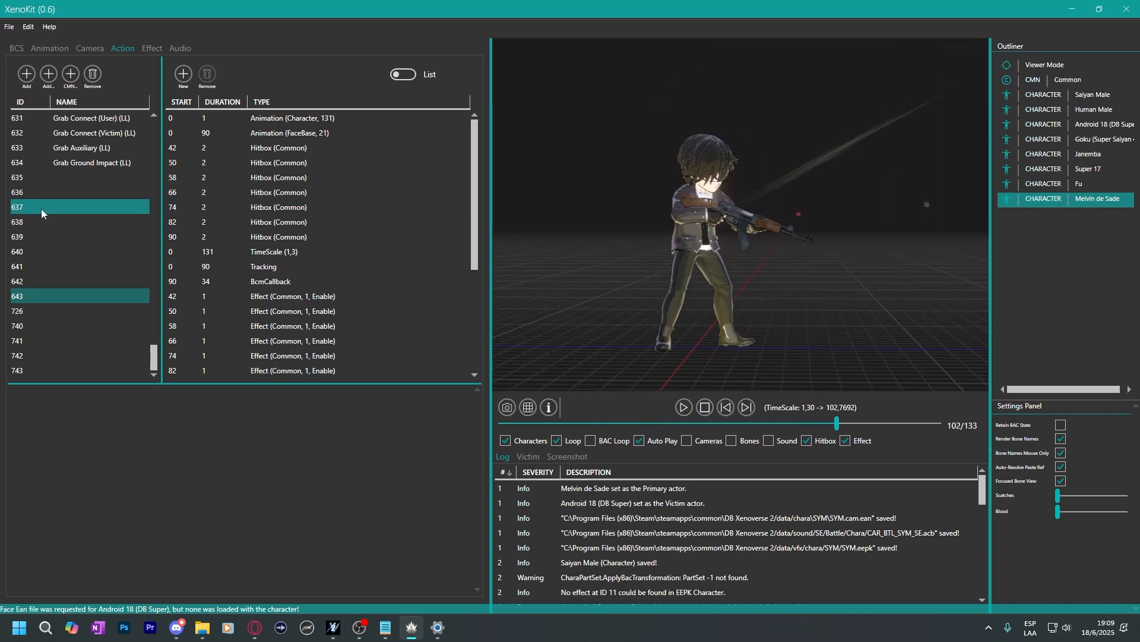
Preview actions 628 to 625 and the Grab Connect (User) (L) and (Victim) (L) actions, then stop playback.
scroll(47, 202, "up", 3)
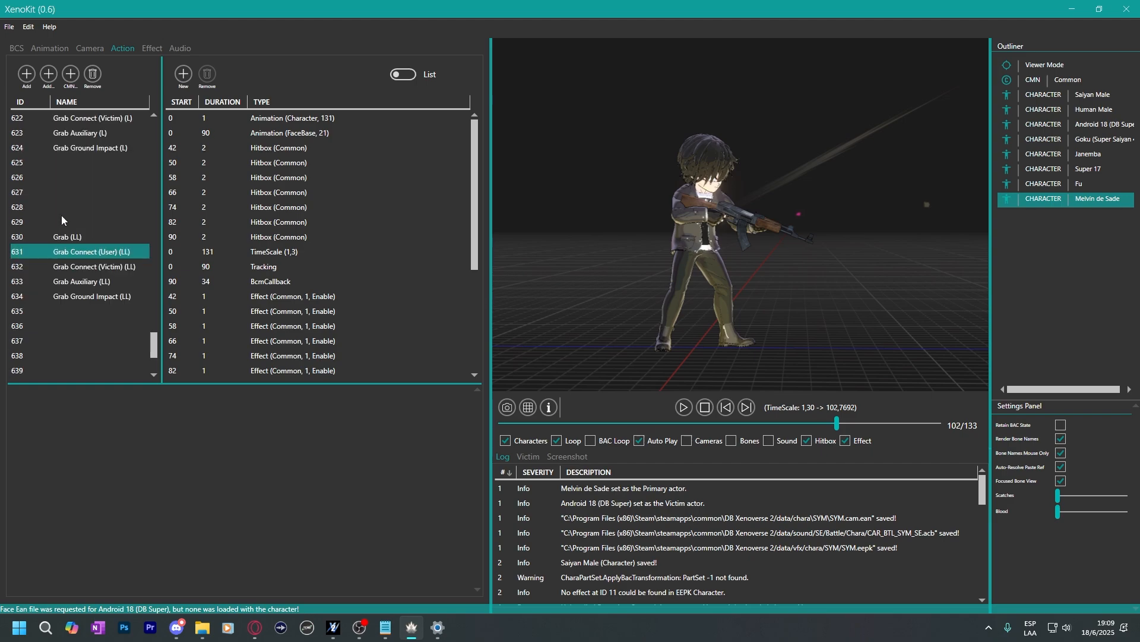
left_click(54, 207)
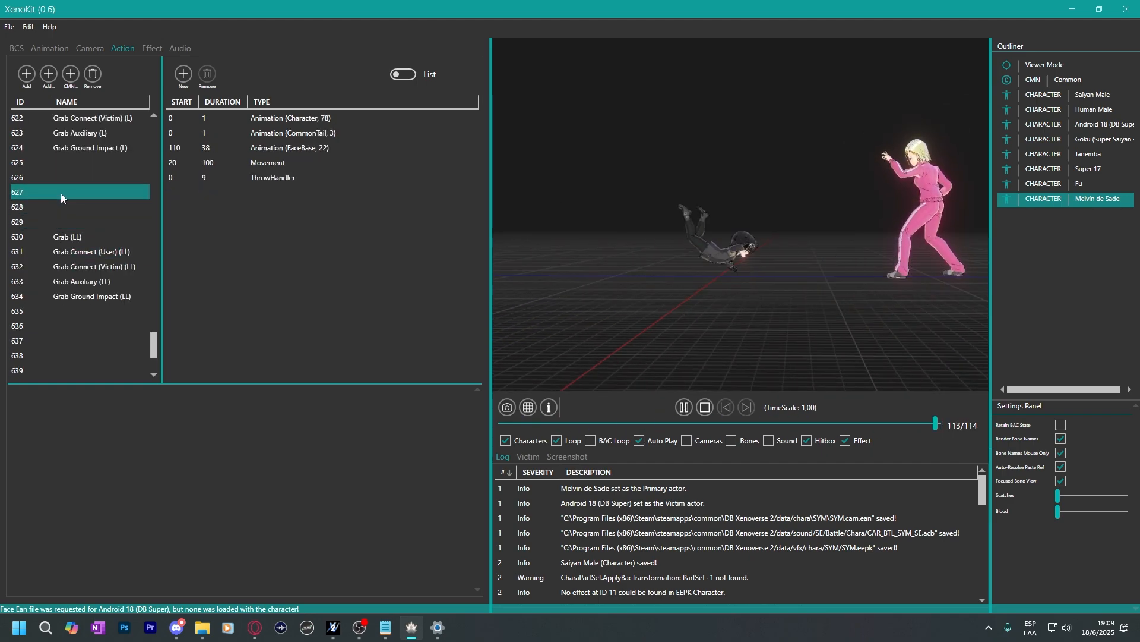
left_click(62, 179)
left_click(66, 166)
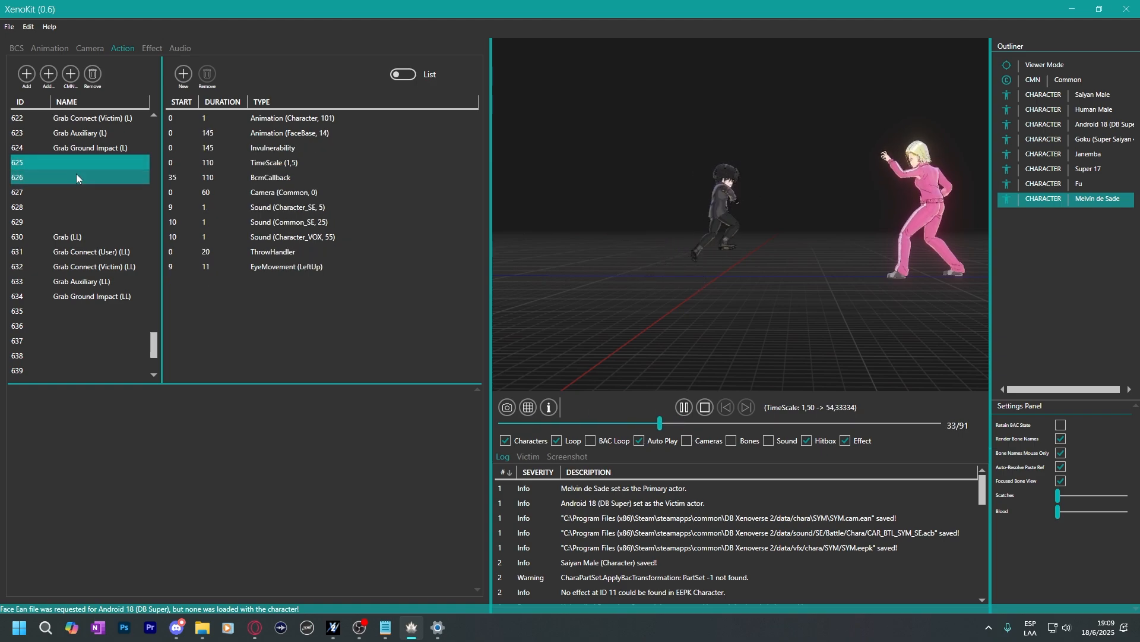
scroll(85, 198, "up", 2)
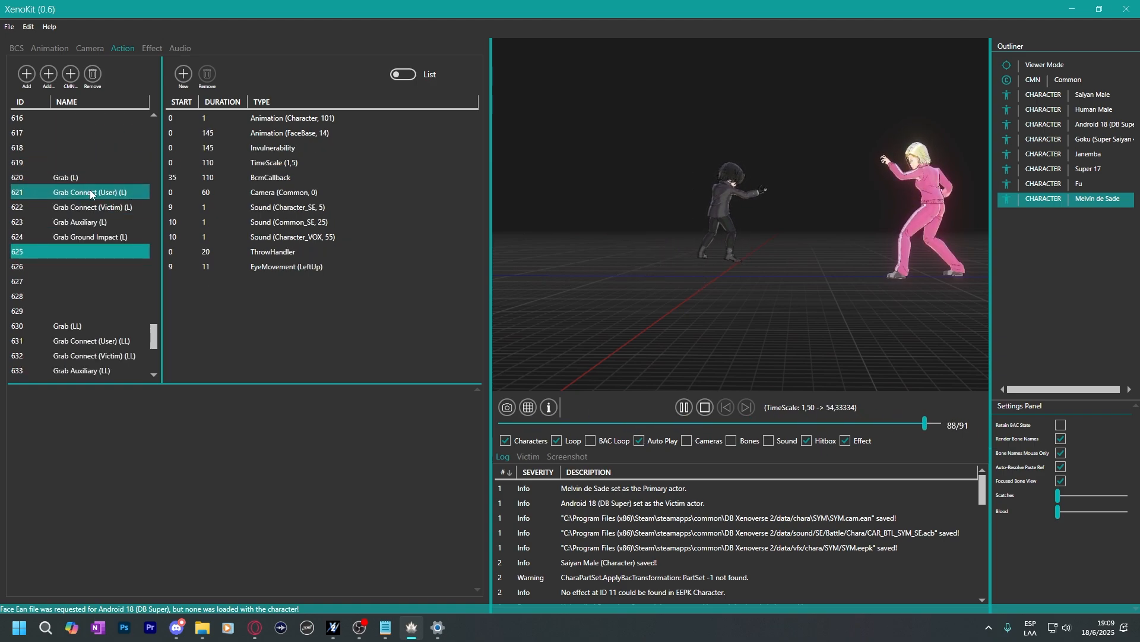
left_click(91, 191)
left_click(102, 207)
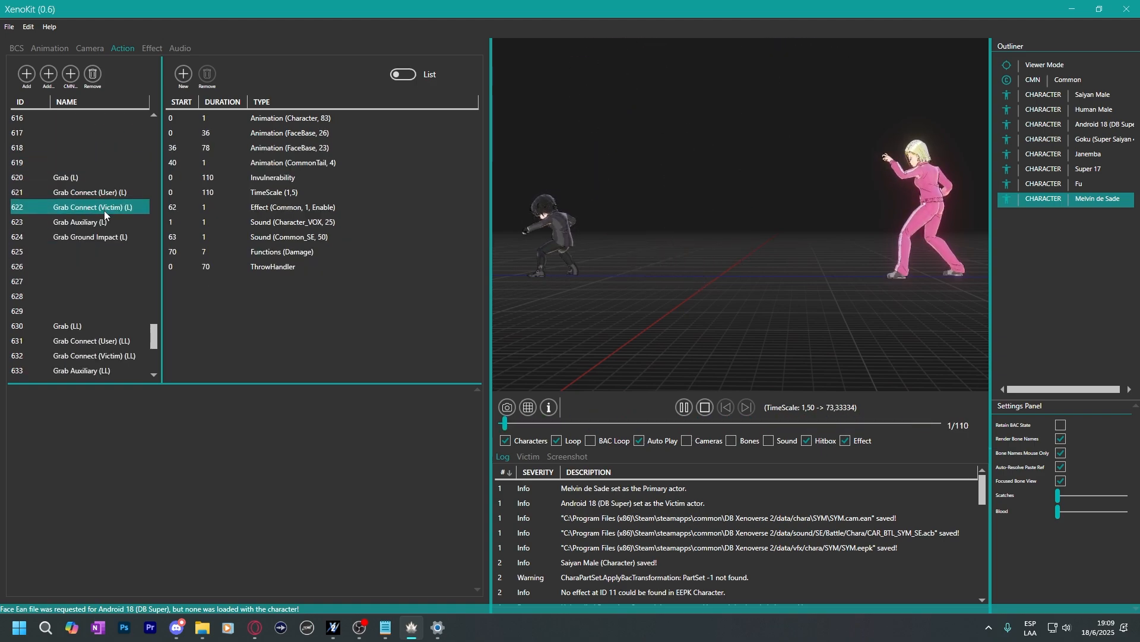
scroll(112, 254, "up", 3)
left_click(704, 407)
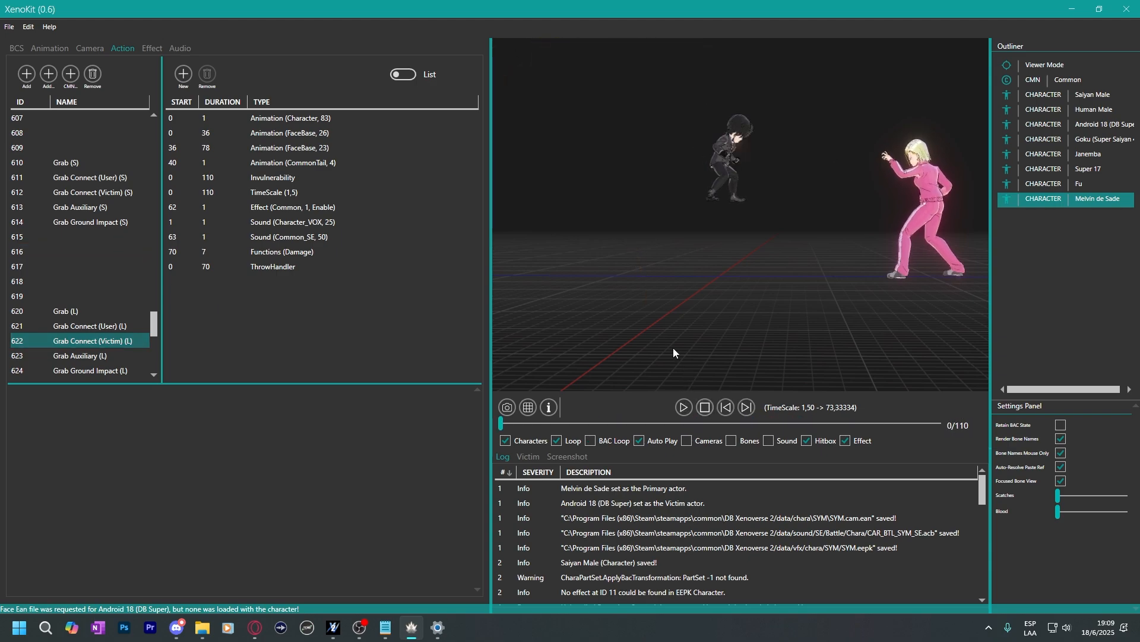
middle_click_drag(673, 347, 612, 339)
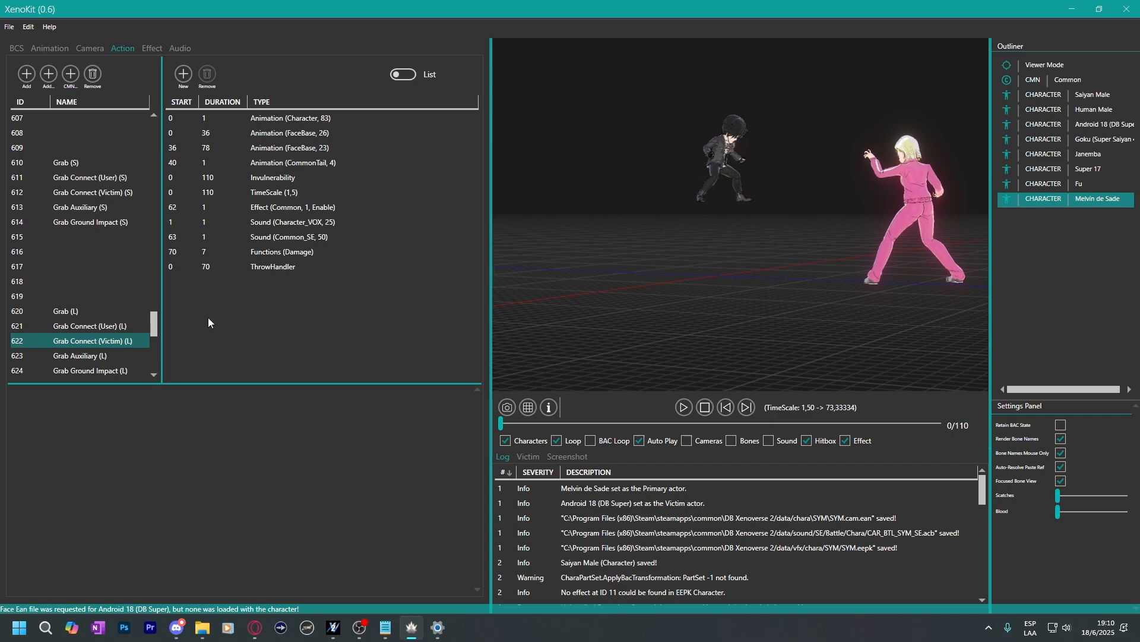
Browse Melvin de Sade's FCI animation list and preview the AKFull and BananaSplitA animations.
scroll(125, 291, "up", 5)
left_click(123, 281)
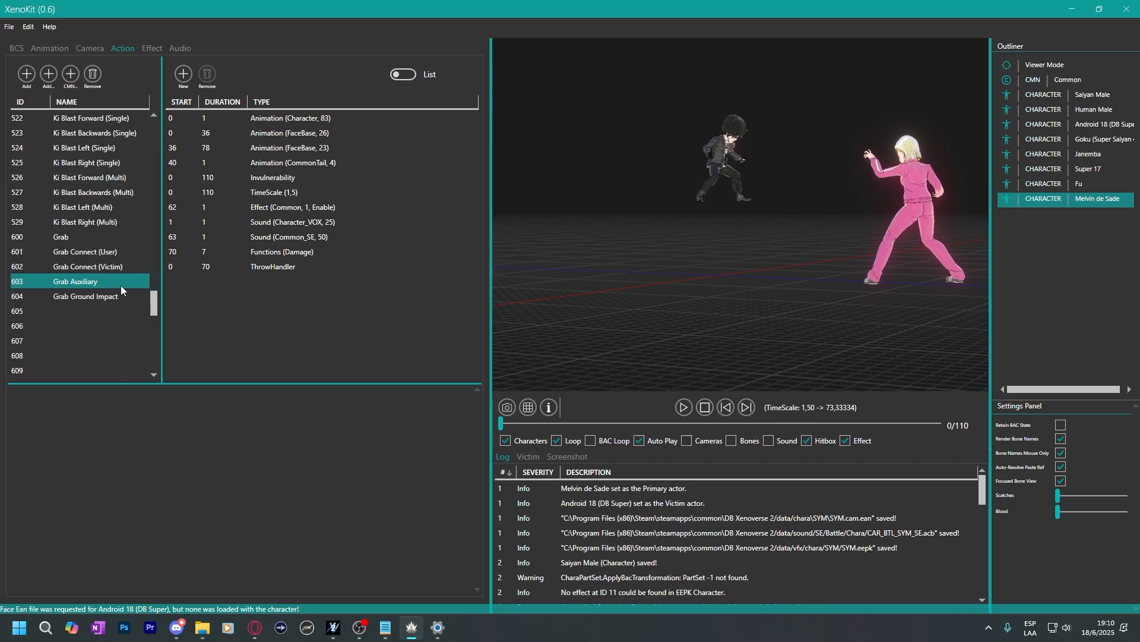
scroll(121, 286, "down", 7)
scroll(186, 221, "down", 7)
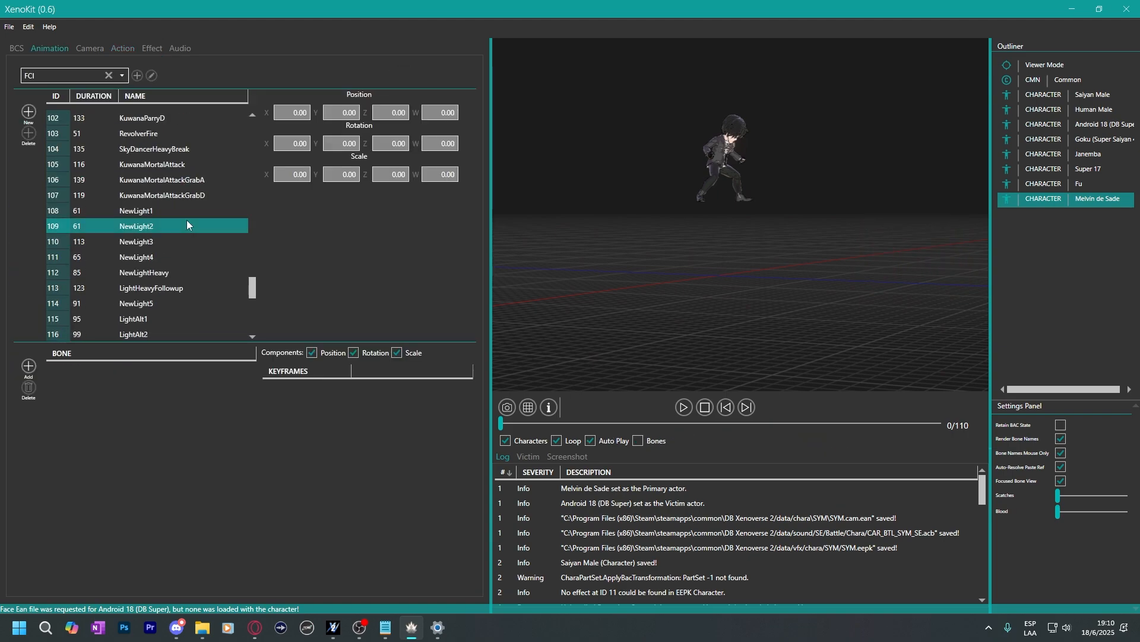
scroll(186, 220, "down", 5)
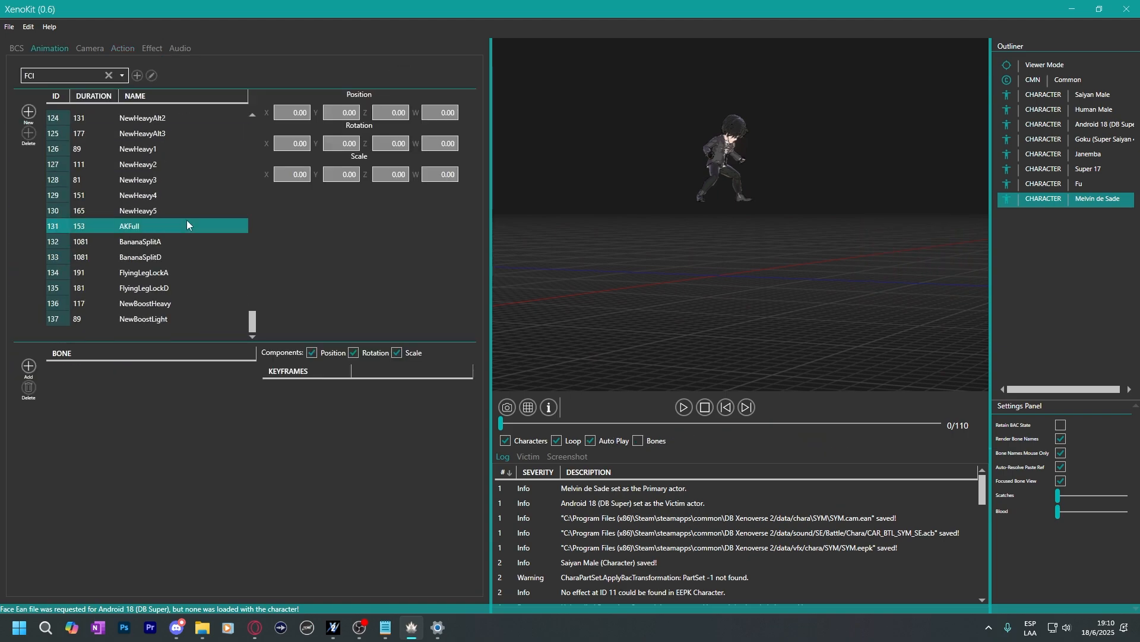
left_click(138, 319)
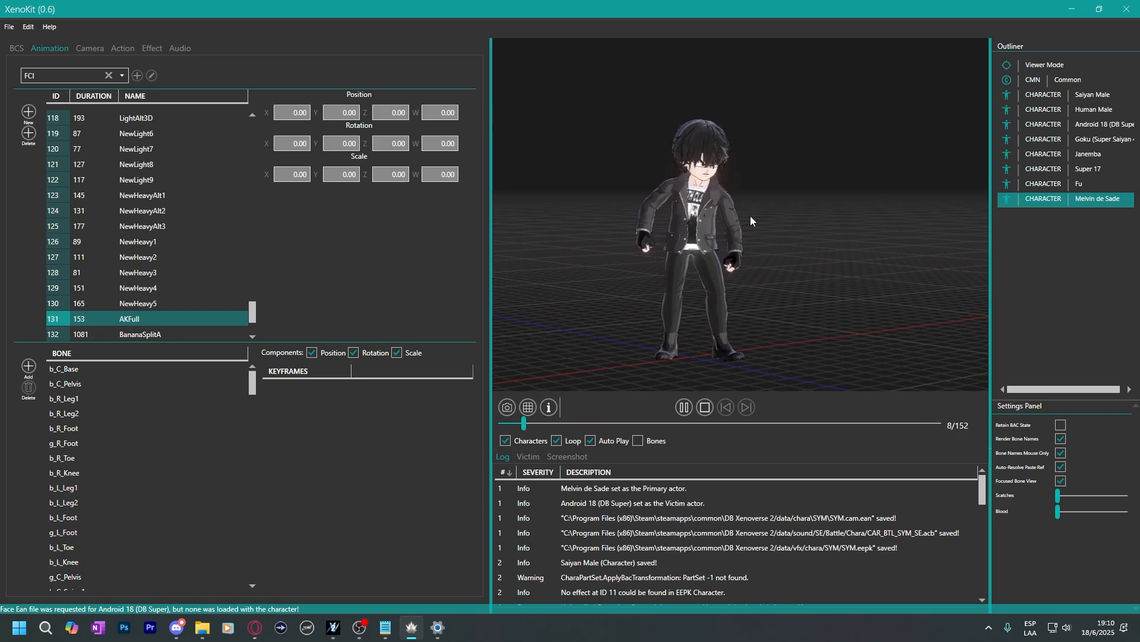
left_click(140, 333)
scroll(134, 313, "down", 2)
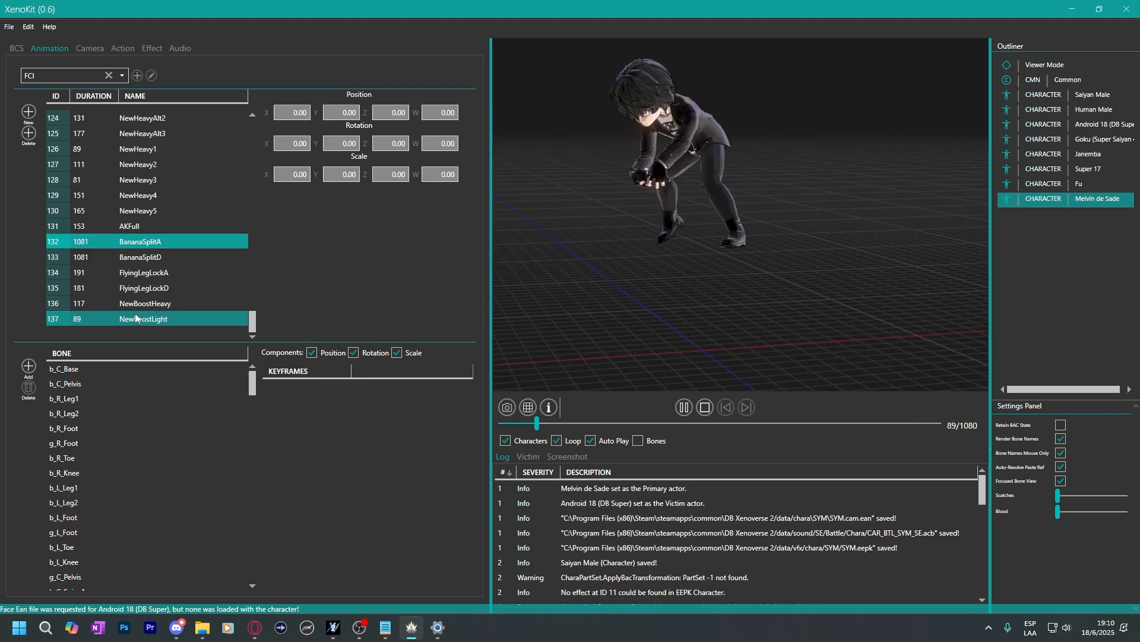
scroll(166, 274, "up", 8)
left_click(143, 164)
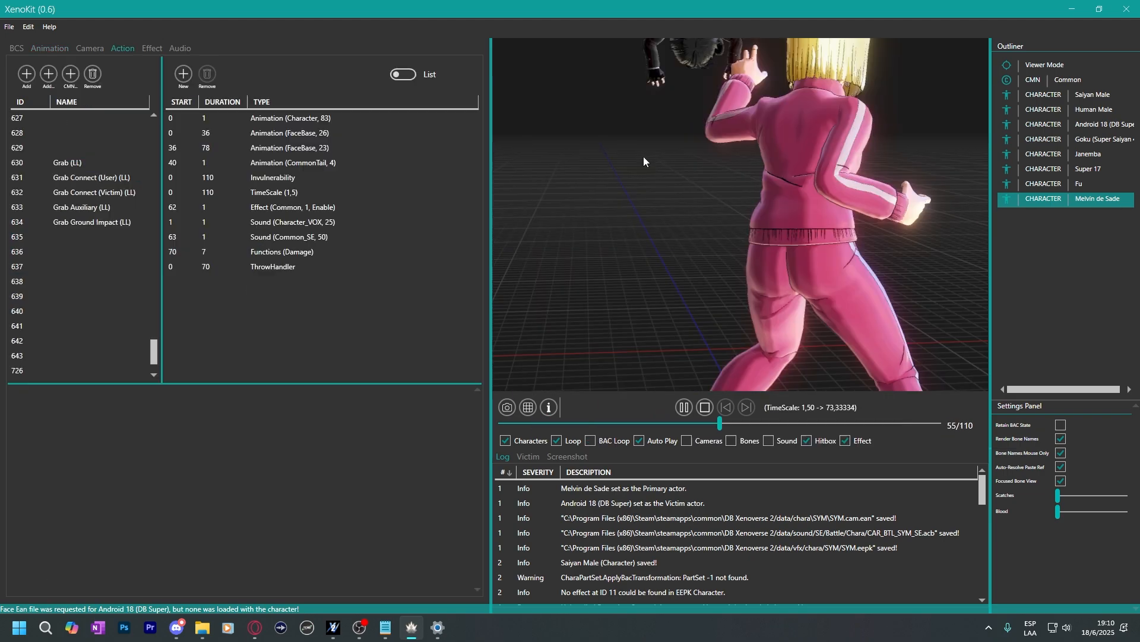
Play action 643 again and examine the settings of its Hitbox entries starting at 58, 66, 82 and 90.
left_click(105, 271)
scroll(59, 312, "down", 1)
left_click(55, 296)
left_click(291, 177)
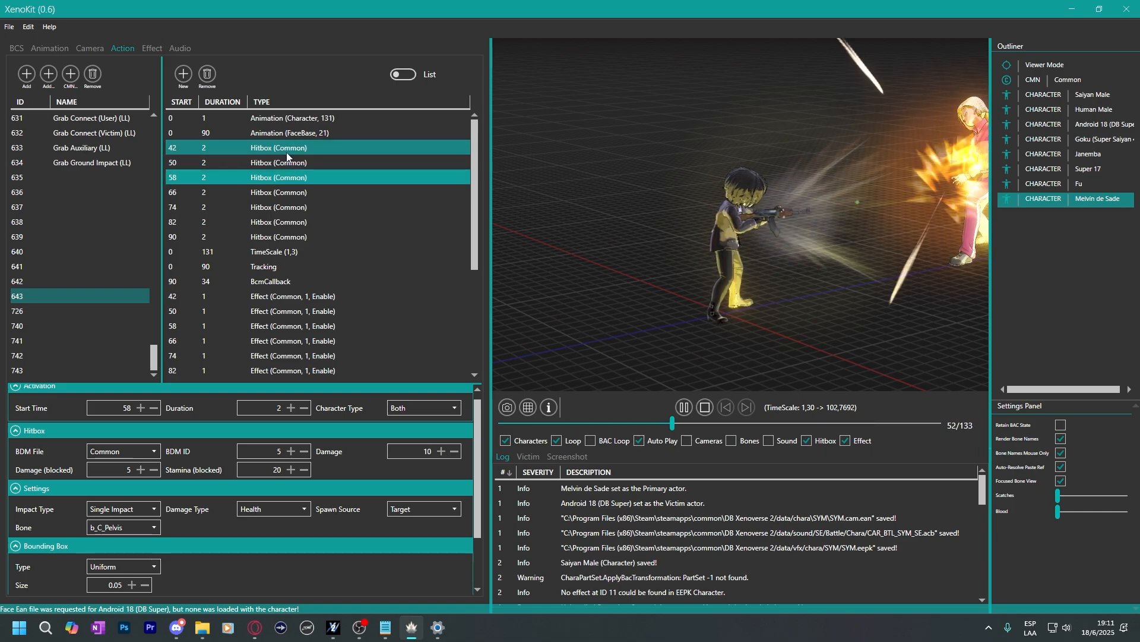
left_click(289, 191)
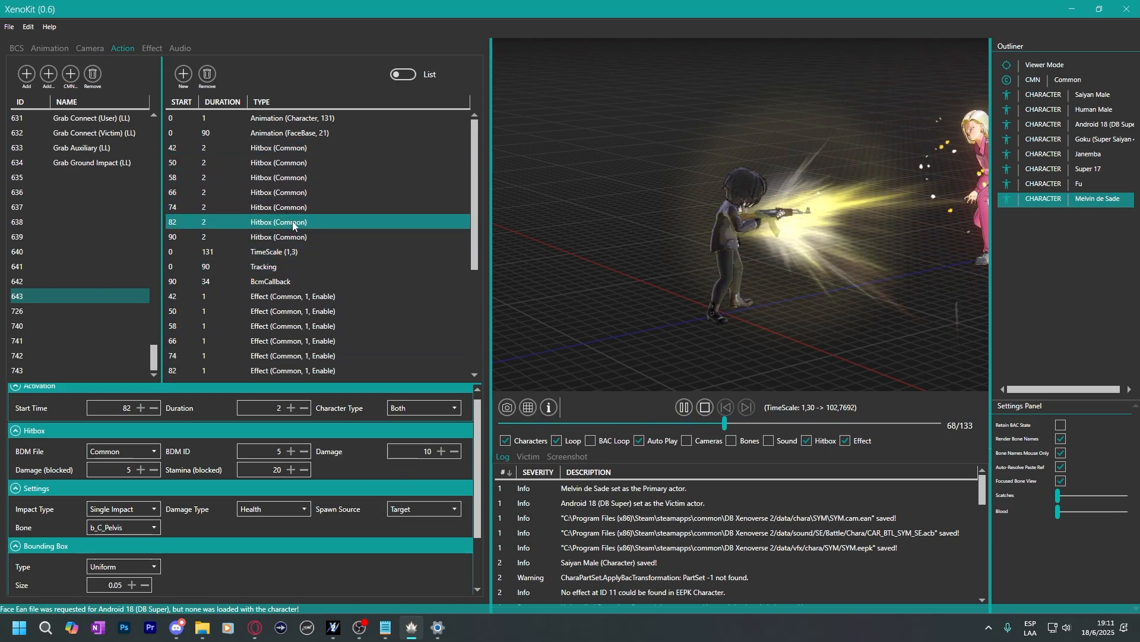
left_click(301, 232)
scroll(301, 232, "down", 4)
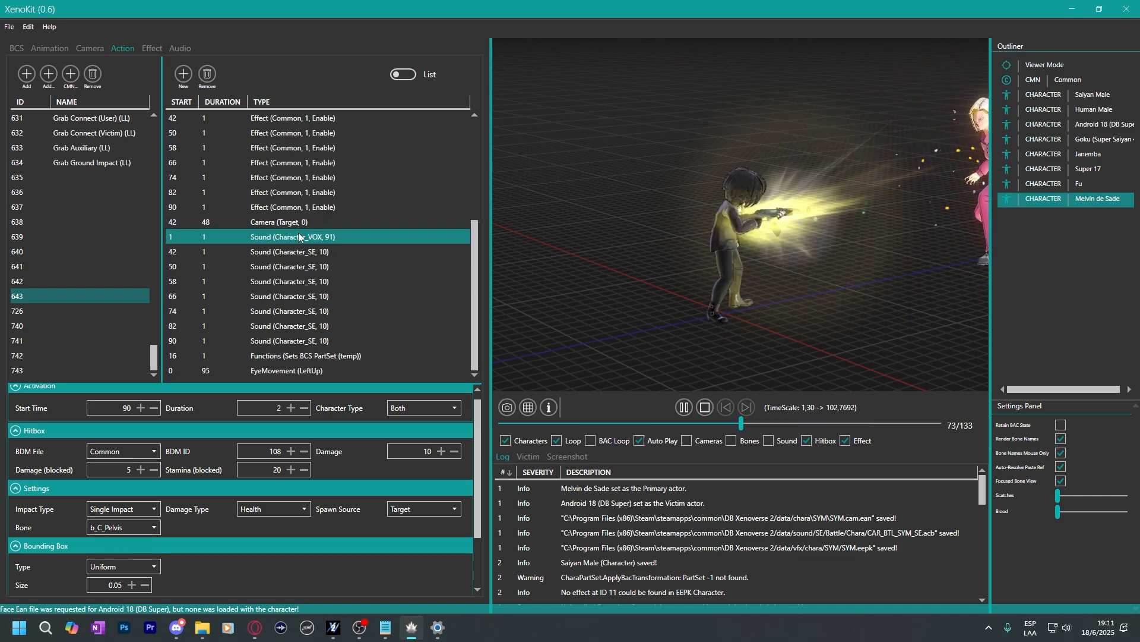
scroll(297, 235, "up", 4)
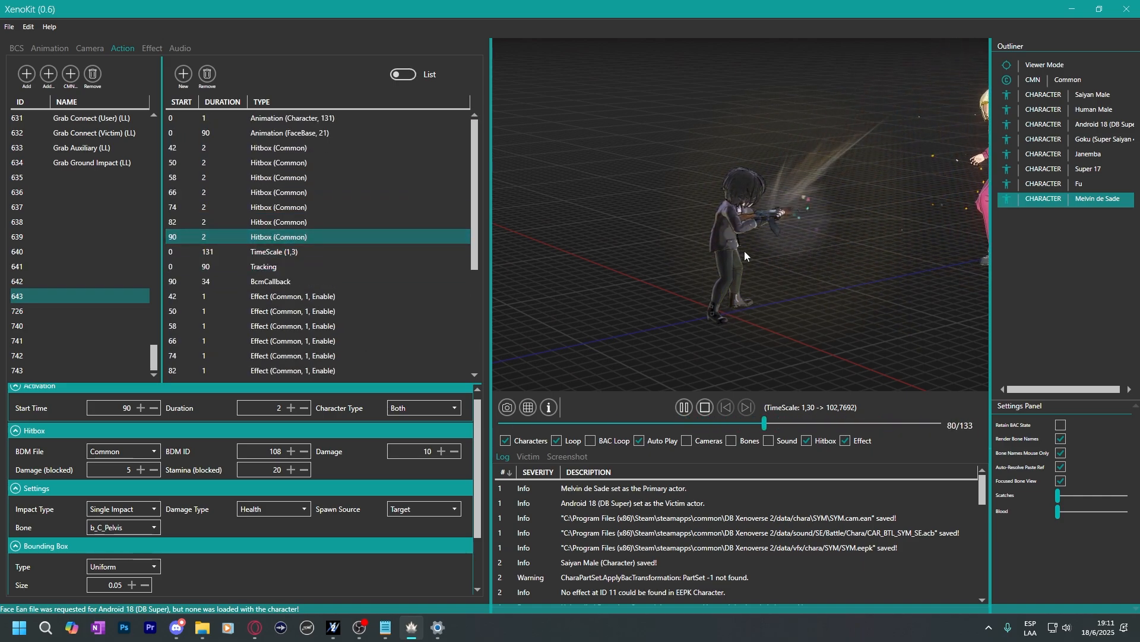
left_click(687, 410)
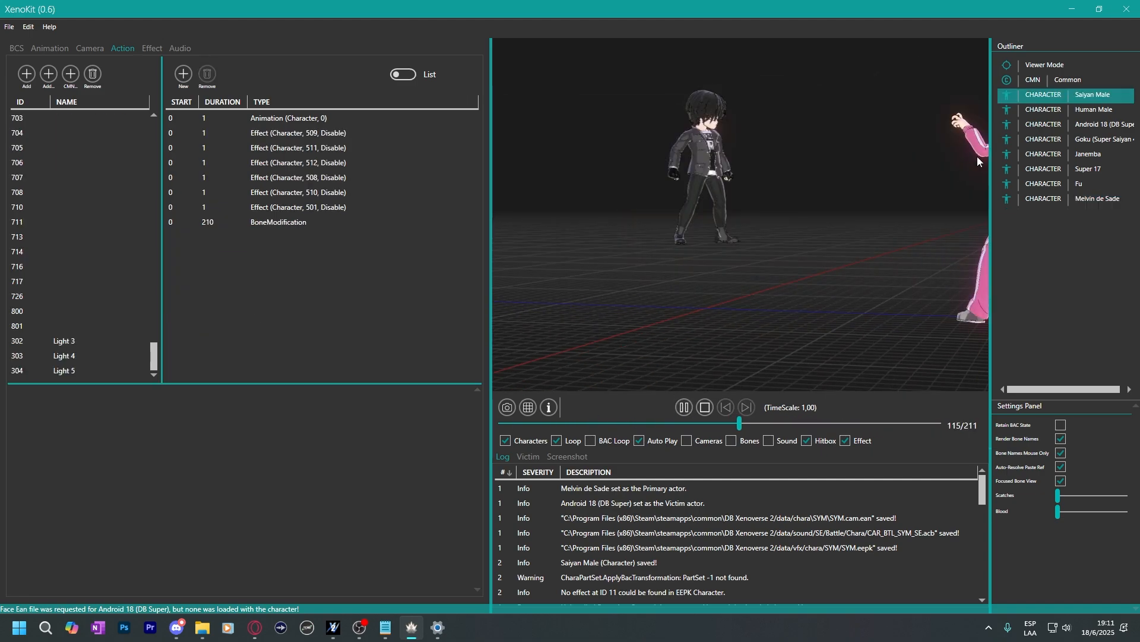
Return to the Saiyan Male, sort its actions by ID, and preview Light 6, pausing near the end.
left_click(1045, 97)
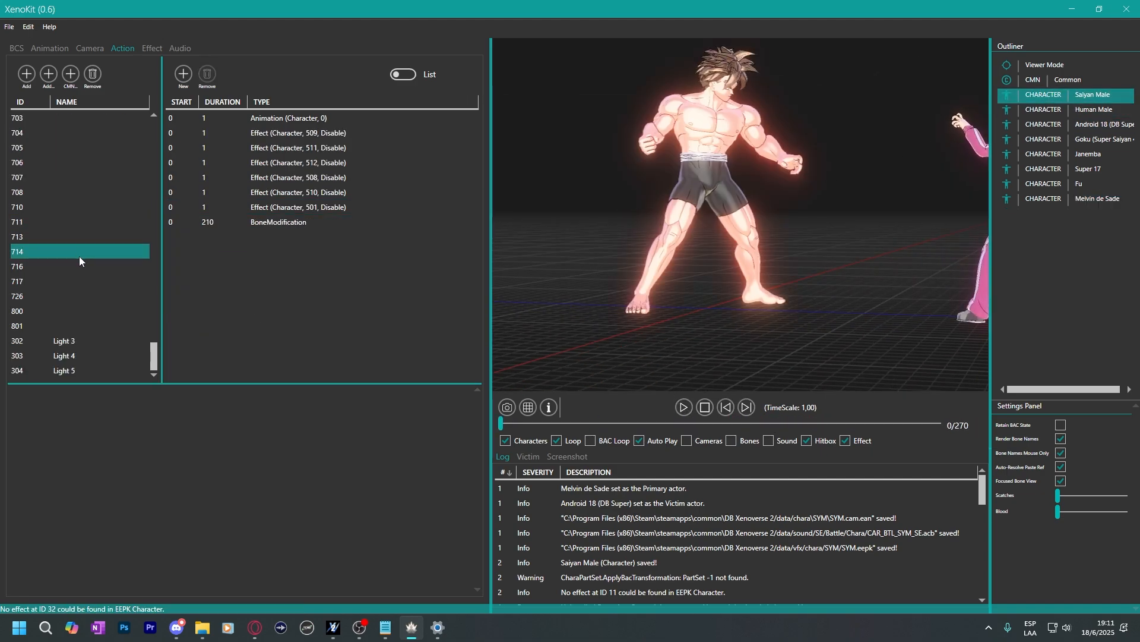
left_click(19, 104)
left_click(69, 237)
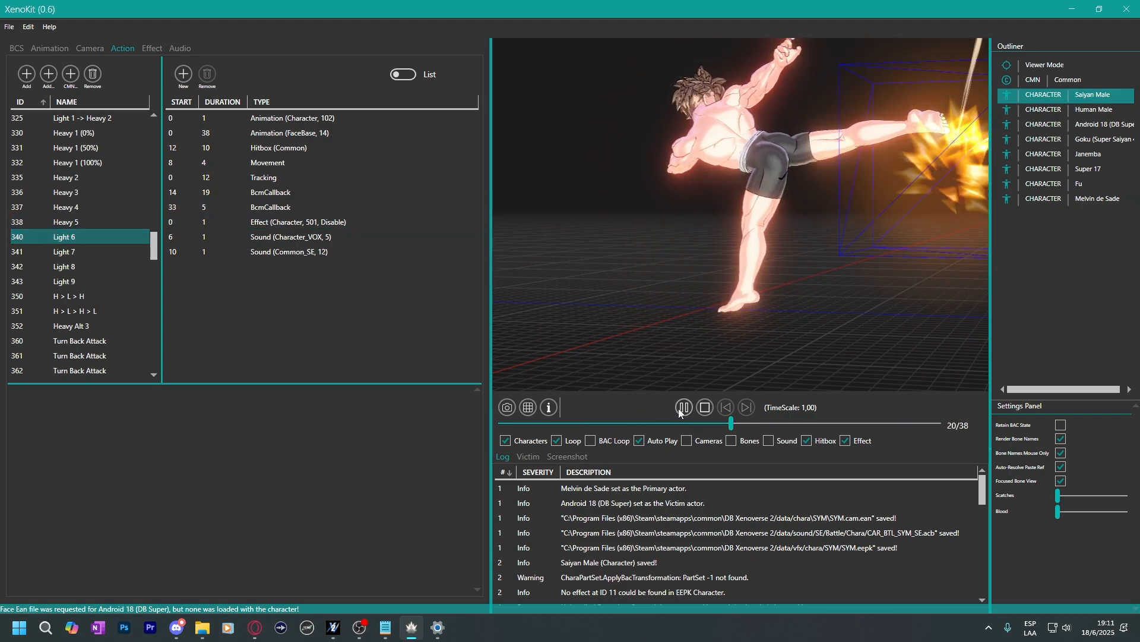
left_click(683, 406)
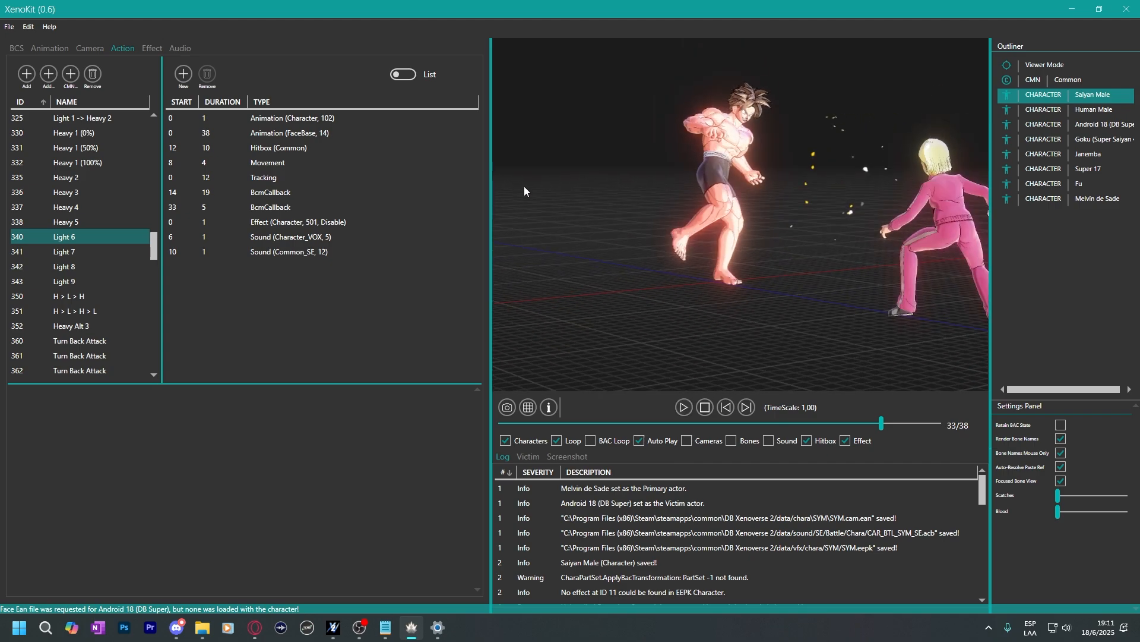
Open the list of super skills loadable from the game and look through it beyond the Death Psycho Bomb entries.
left_click(9, 27)
mouse_move(54, 48)
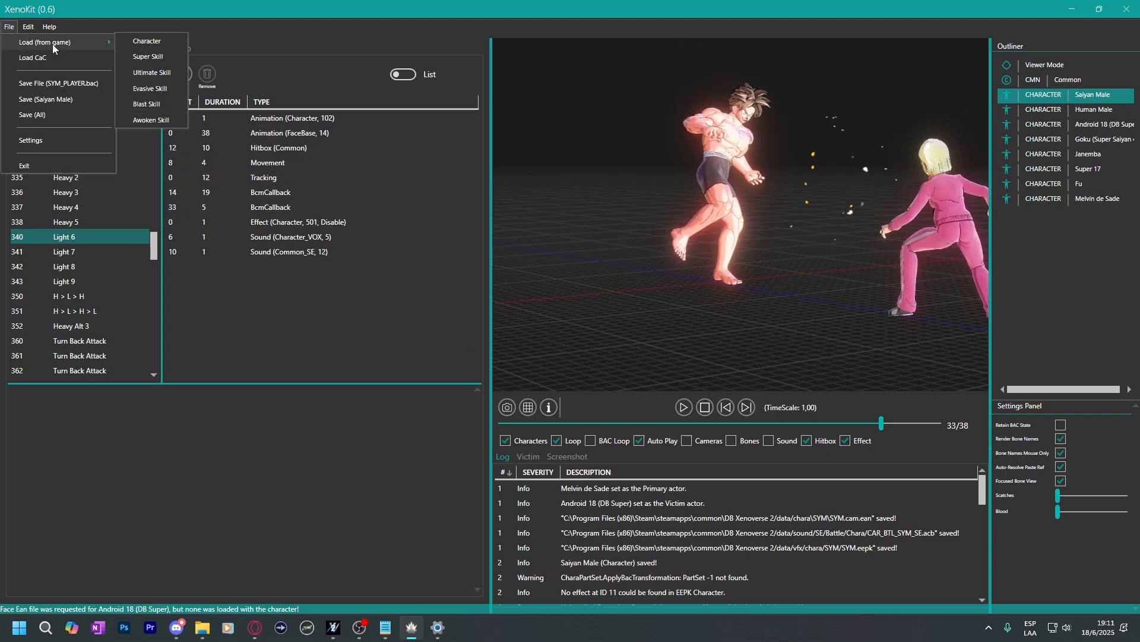
left_click(146, 57)
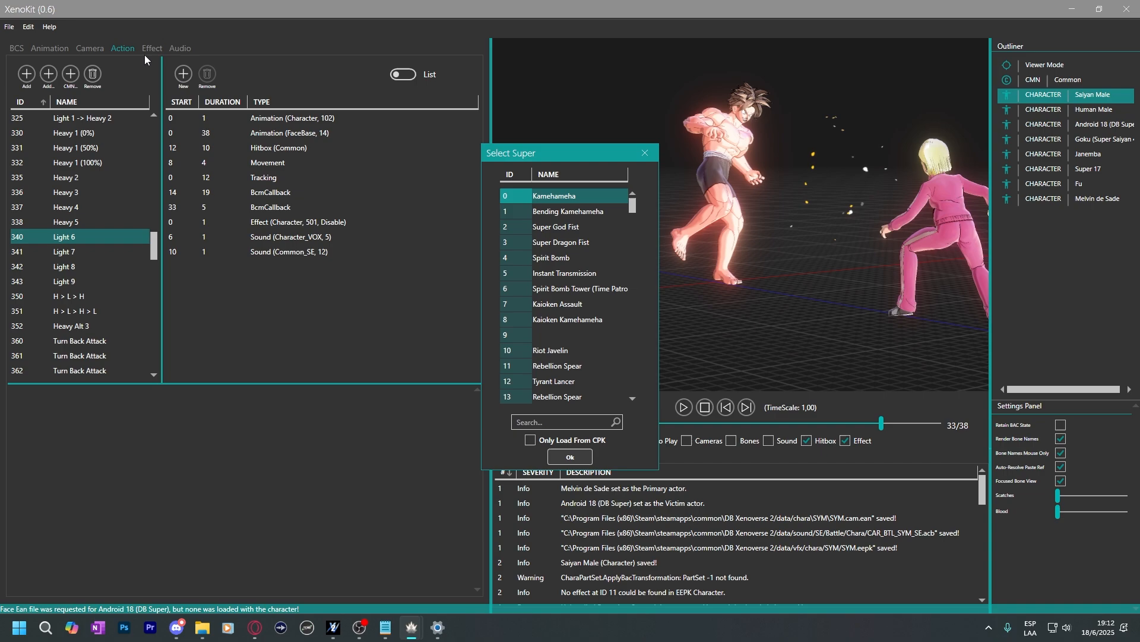
left_click(575, 273)
scroll(573, 273, "down", 7)
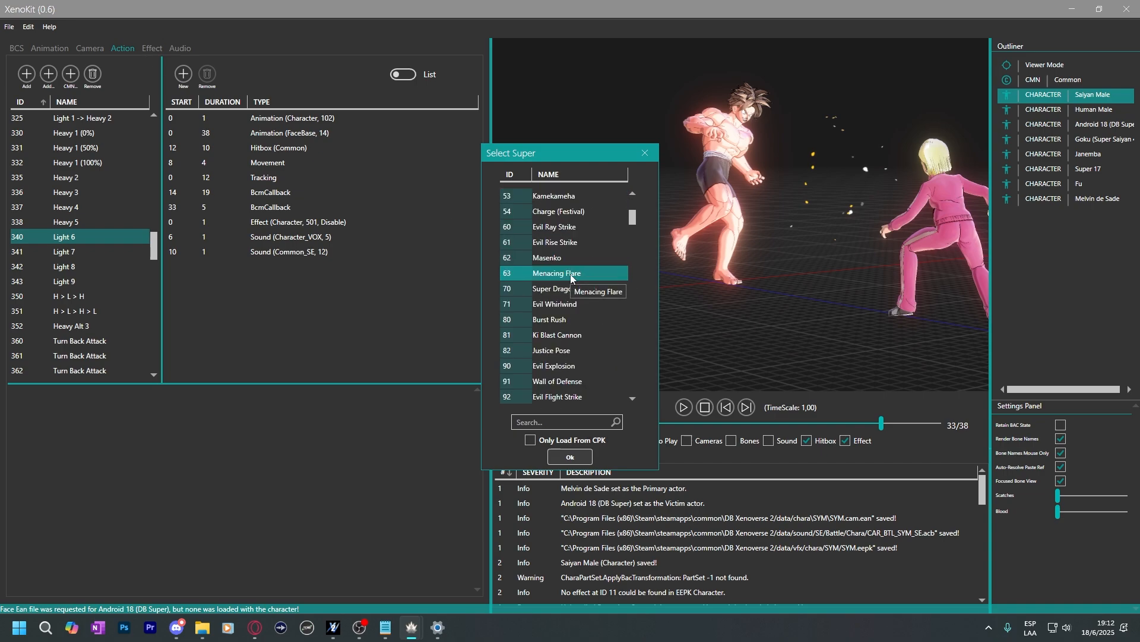
scroll(570, 273, "down", 3)
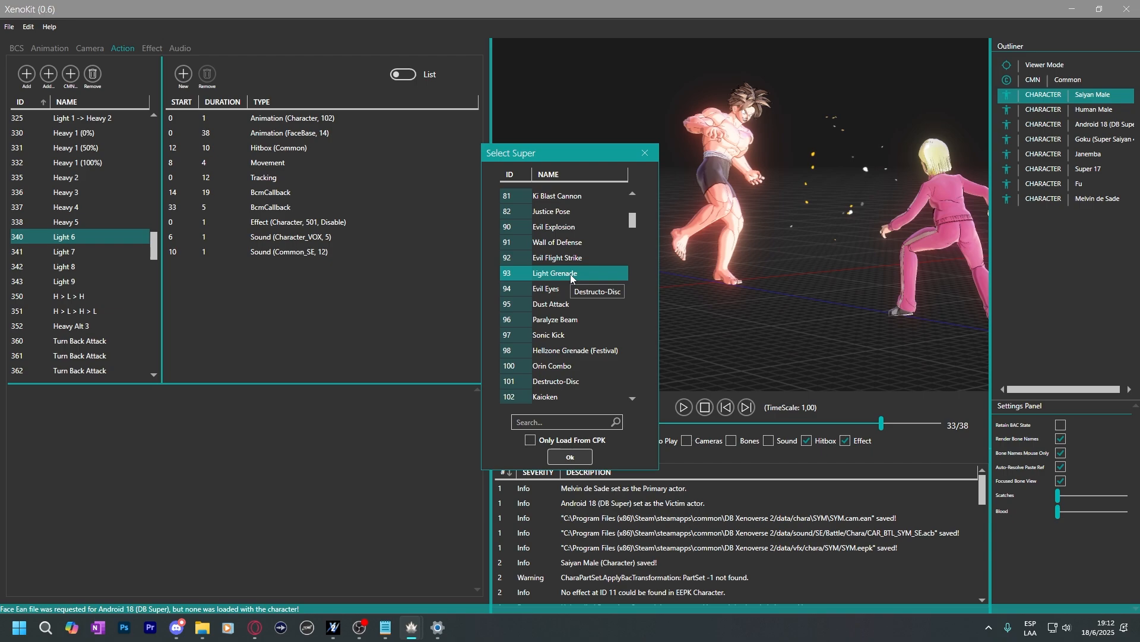
scroll(570, 273, "down", 4)
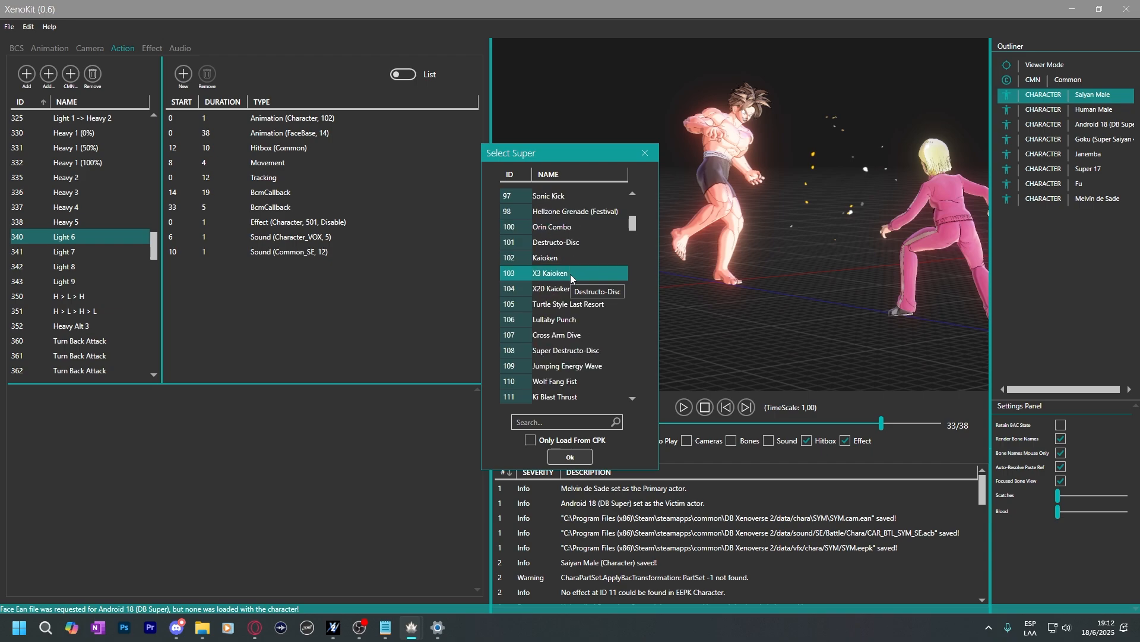
scroll(569, 275, "down", 9)
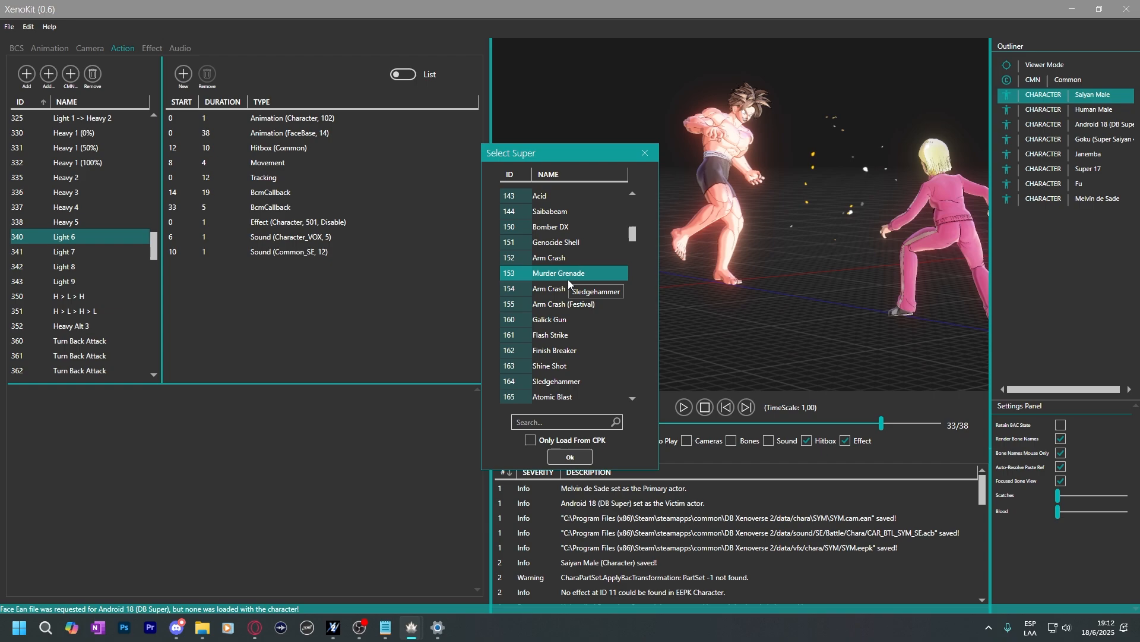
scroll(568, 284, "down", 4)
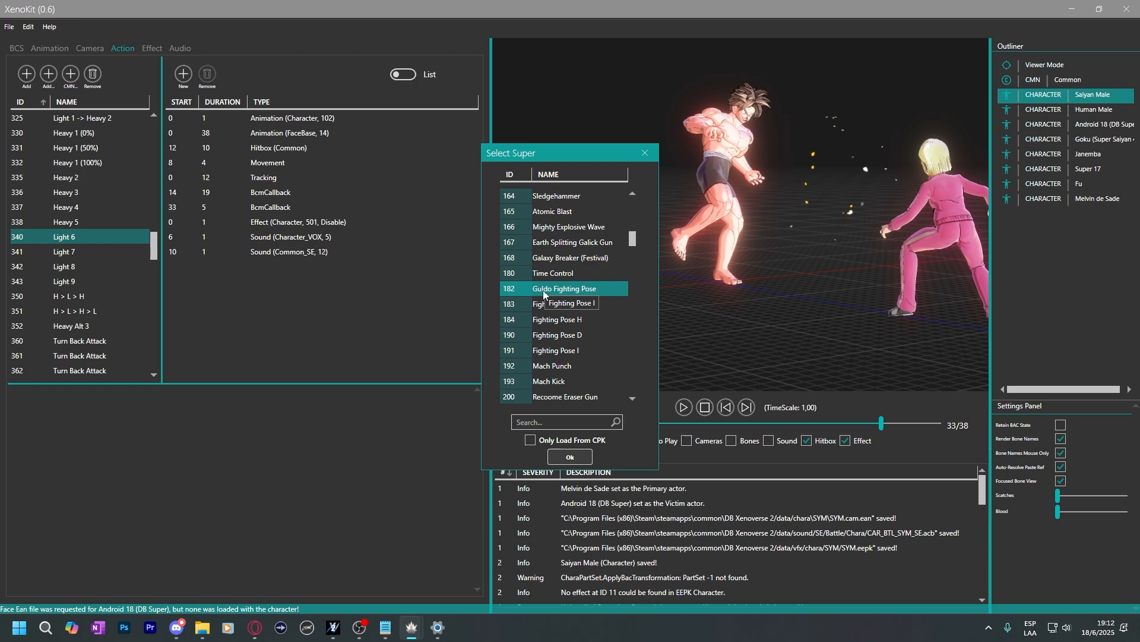
scroll(544, 294, "down", 4)
scroll(544, 294, "down", 4)
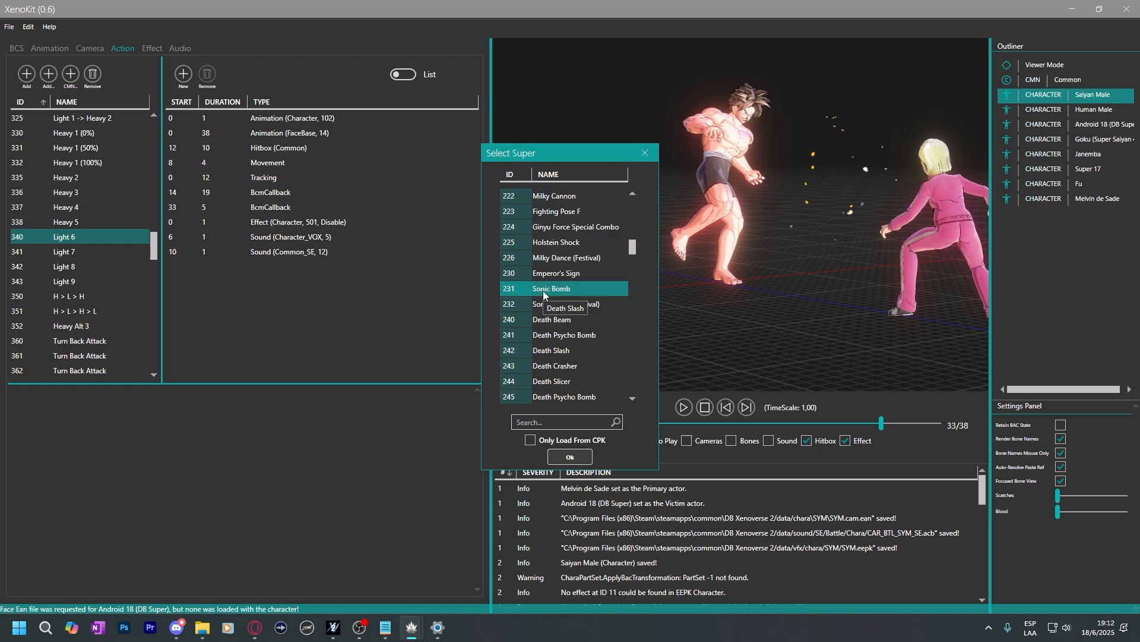
scroll(558, 282, "down", 8)
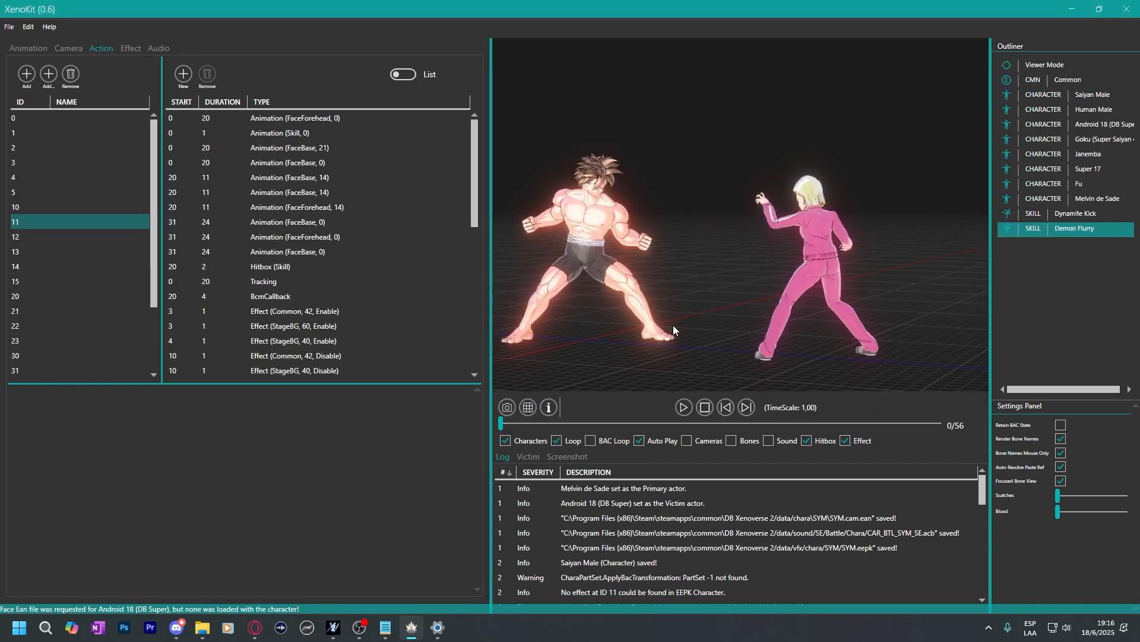
Play action 11 of the Demon Flurry skill and preview its actions 0, 2, 3 and 4.
left_click(683, 407)
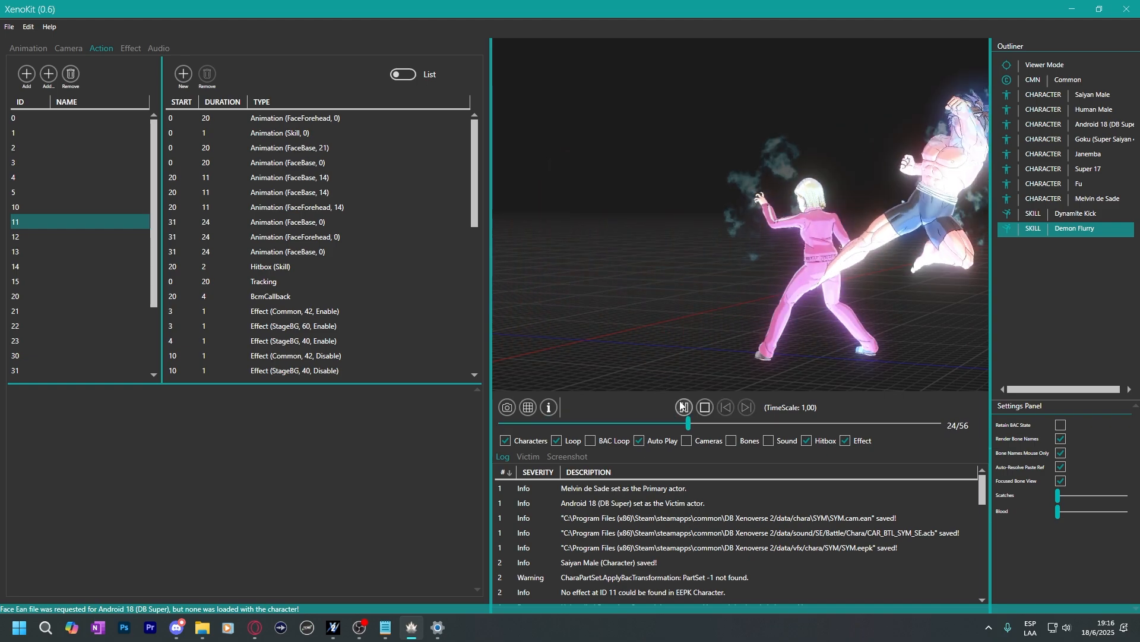
left_click(50, 123)
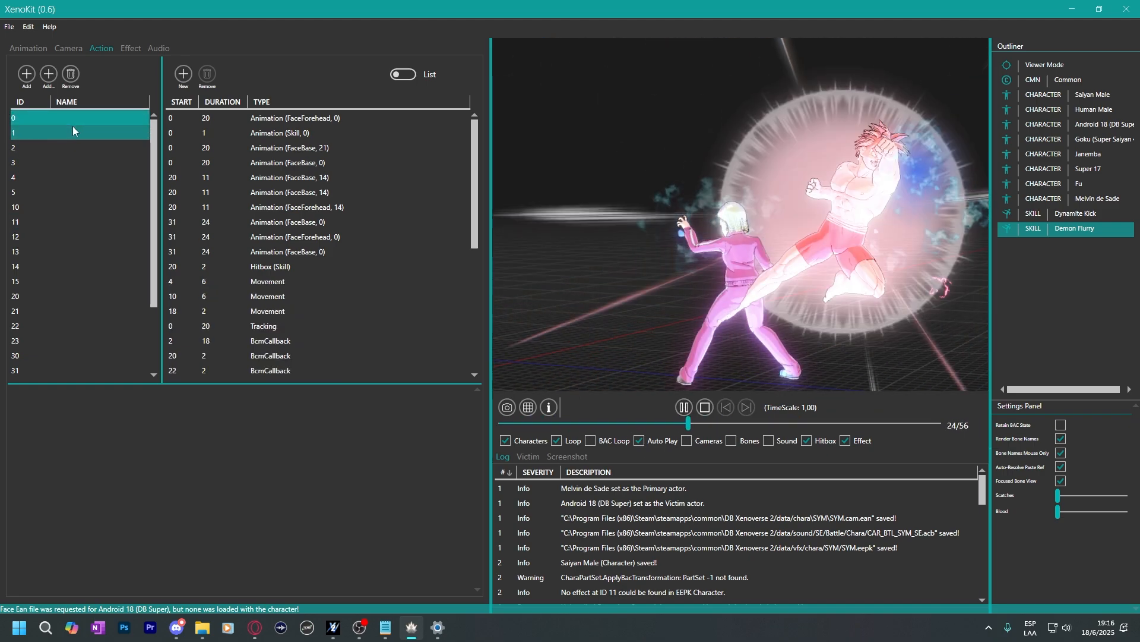
left_click(75, 144)
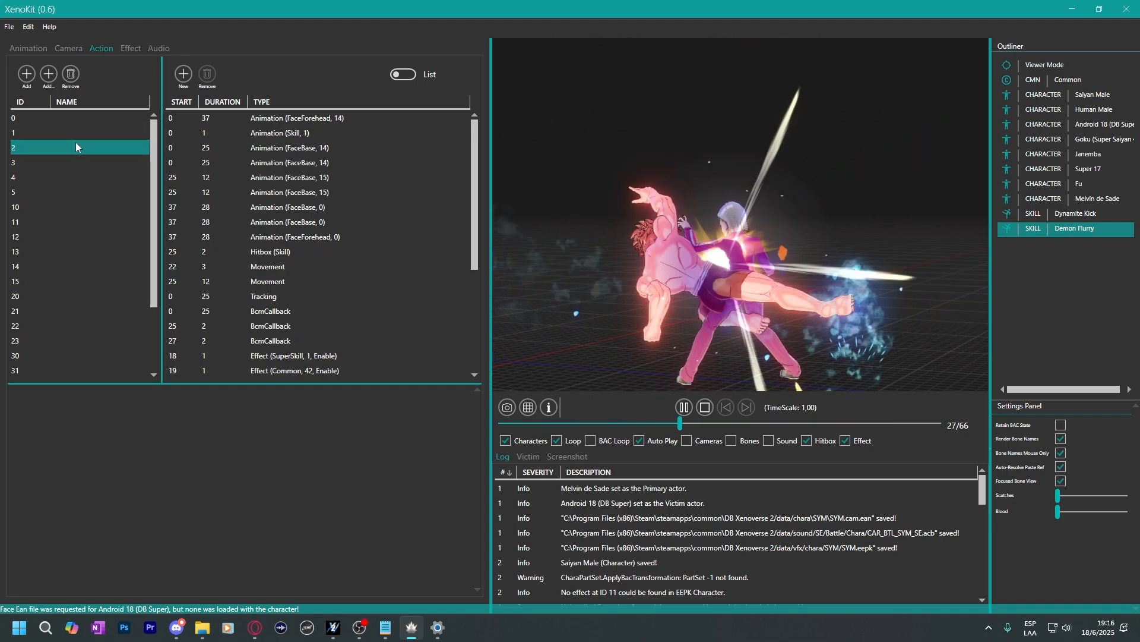
left_click(67, 167)
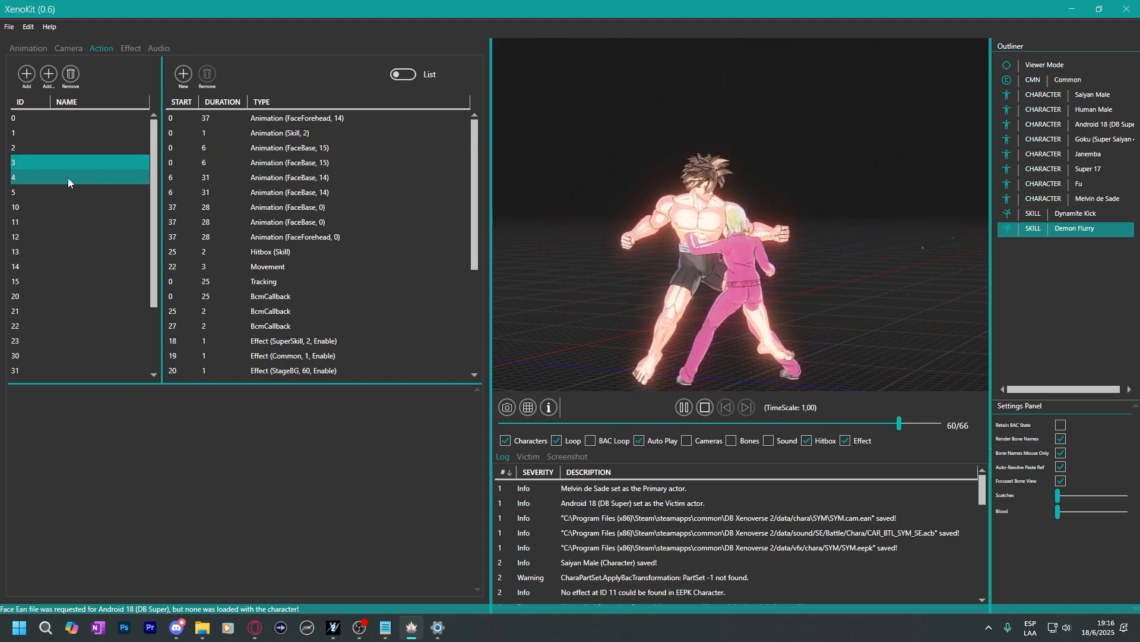
left_click(68, 177)
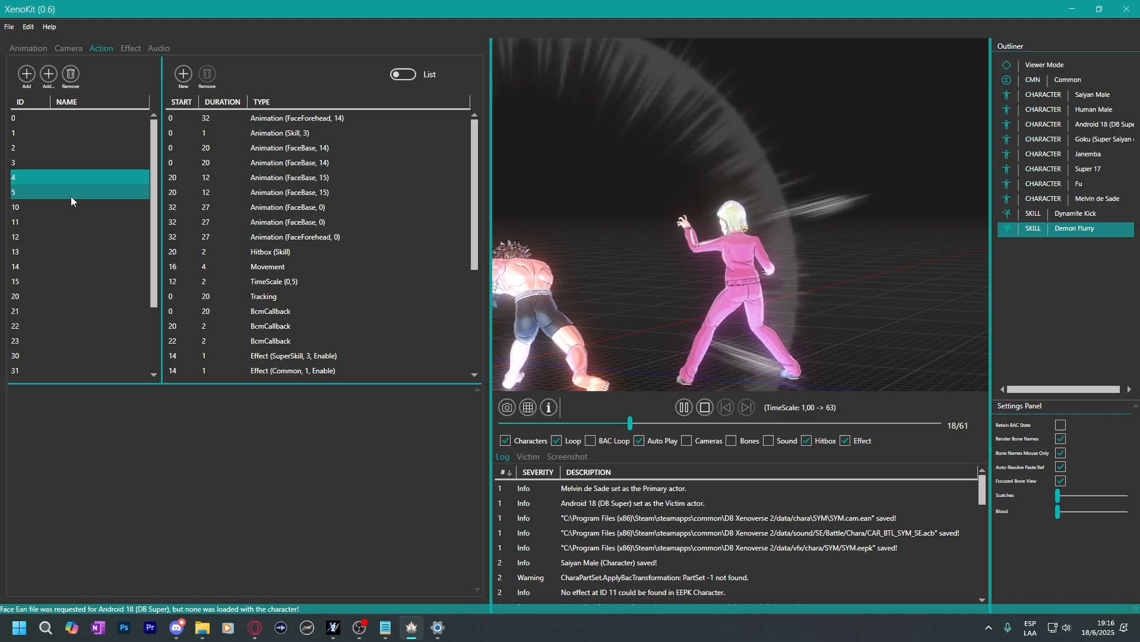
Play Demon Flurry actions 5 and 4, pausing action 4 around its hit to examine the impact.
left_click(70, 193)
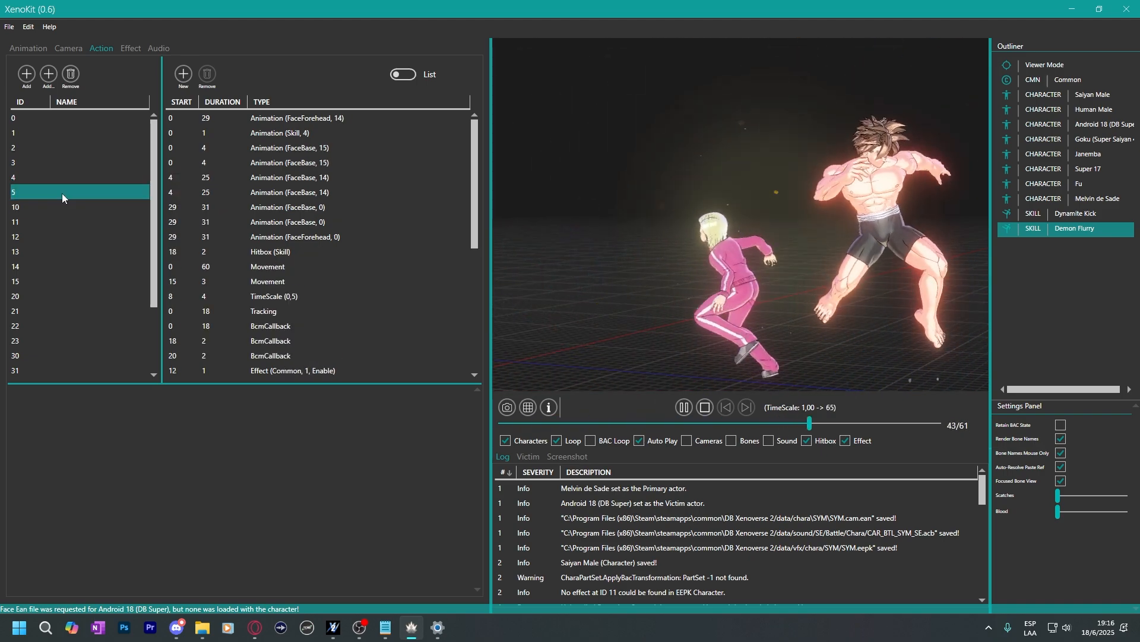
left_click(38, 177)
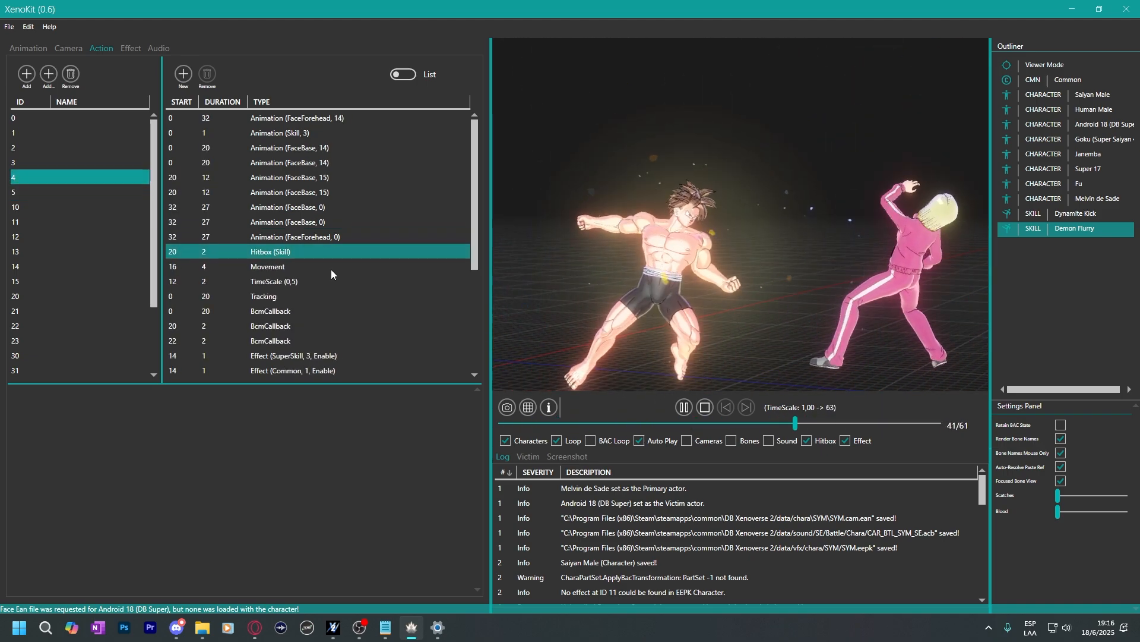
left_click(684, 407)
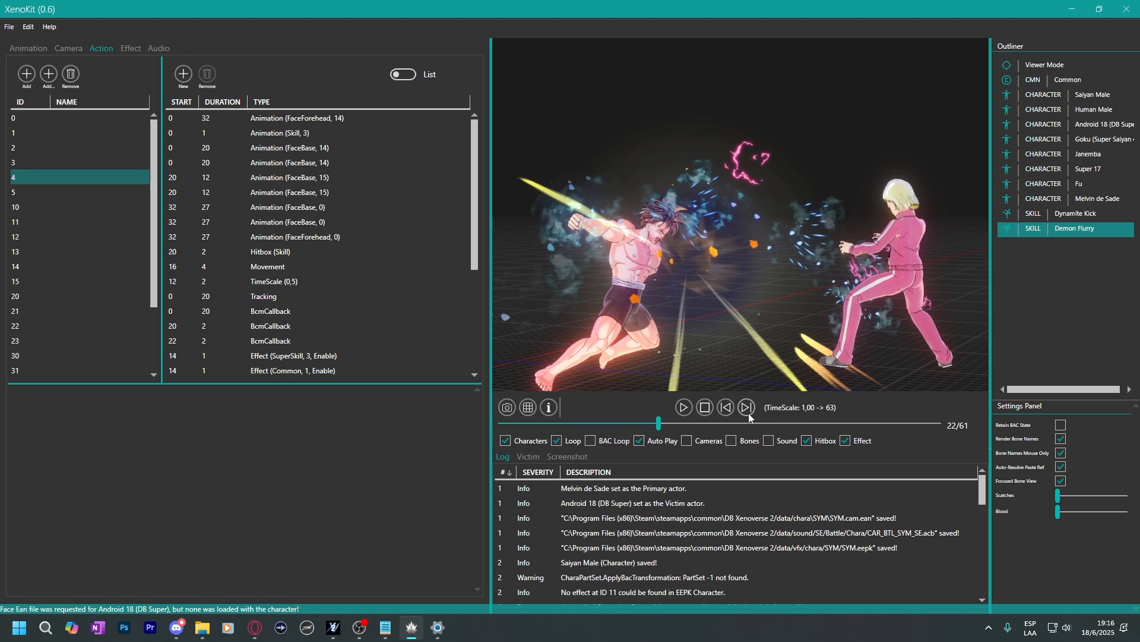
right_click_drag(700, 334, 753, 338)
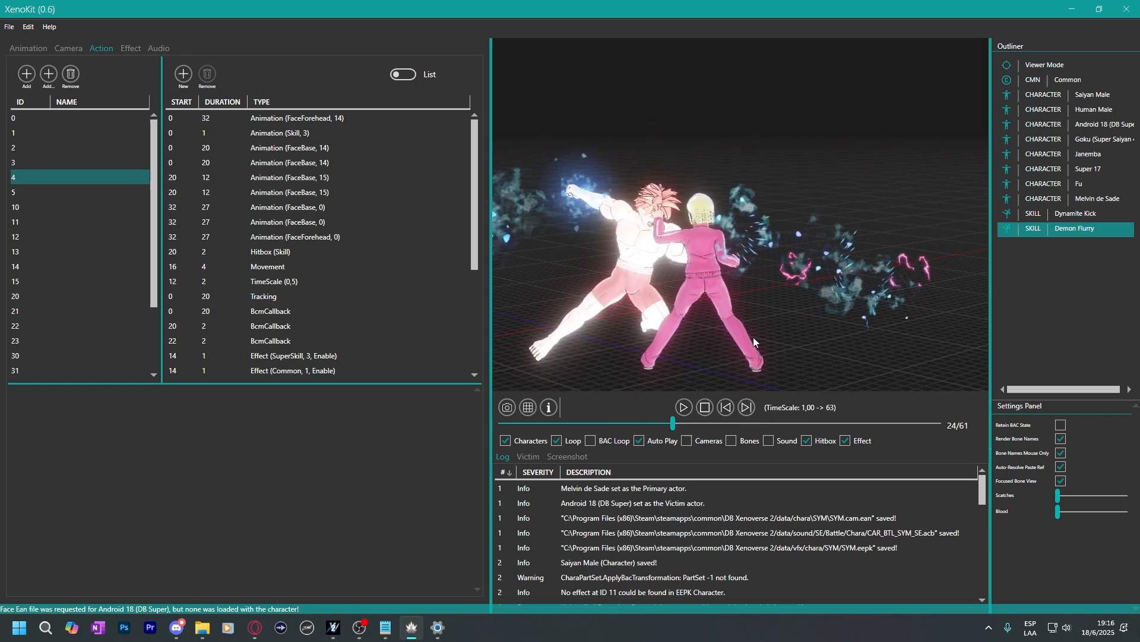
left_click(687, 407)
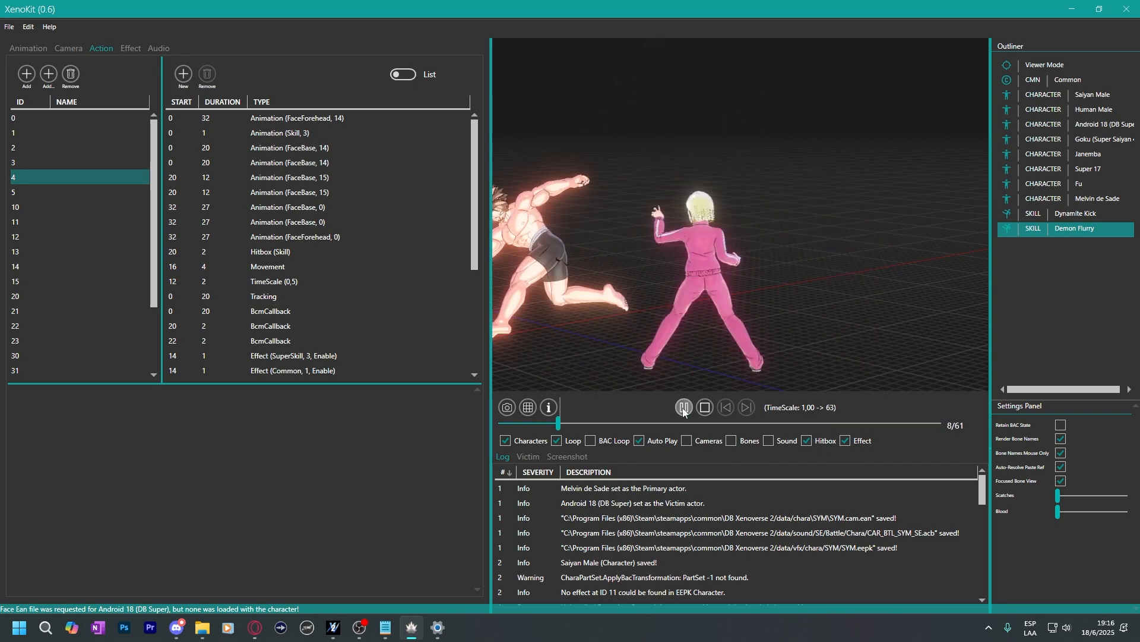
left_click(680, 407)
Preview effects 1 through 5 of the Demon Flurry skill with playback running.
left_click(129, 48)
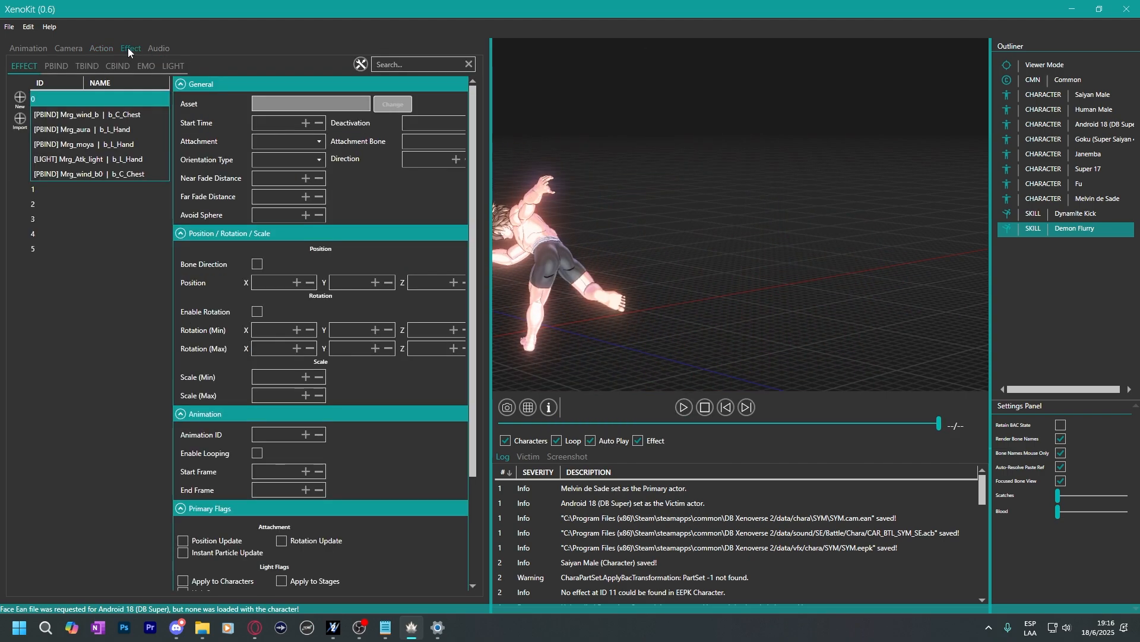
left_click(684, 408)
left_click(82, 193)
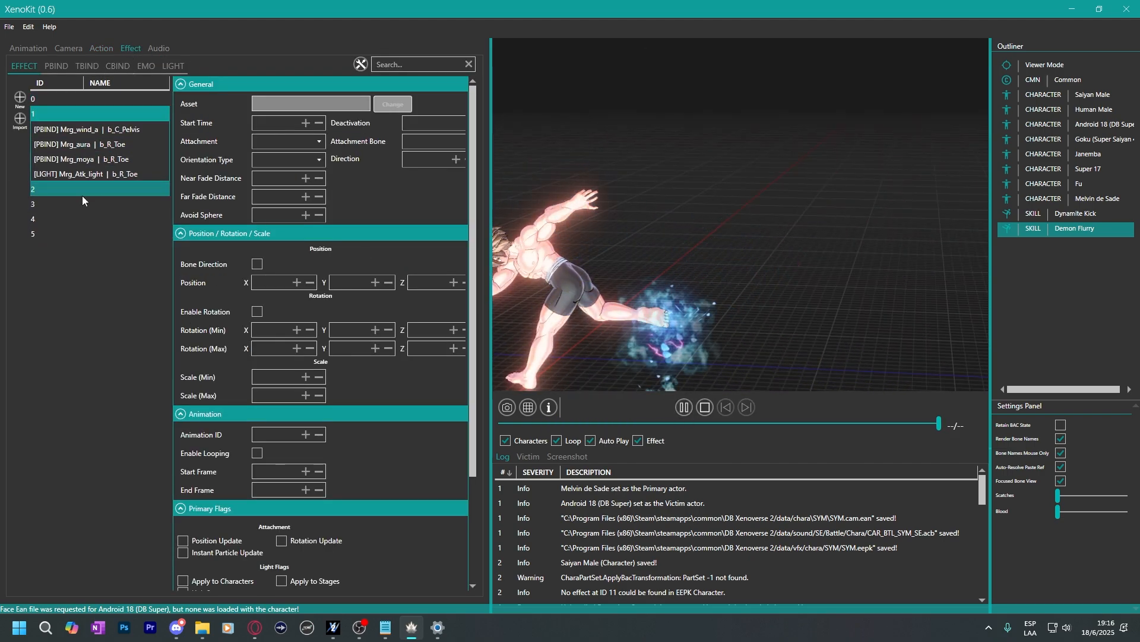
left_click(105, 203)
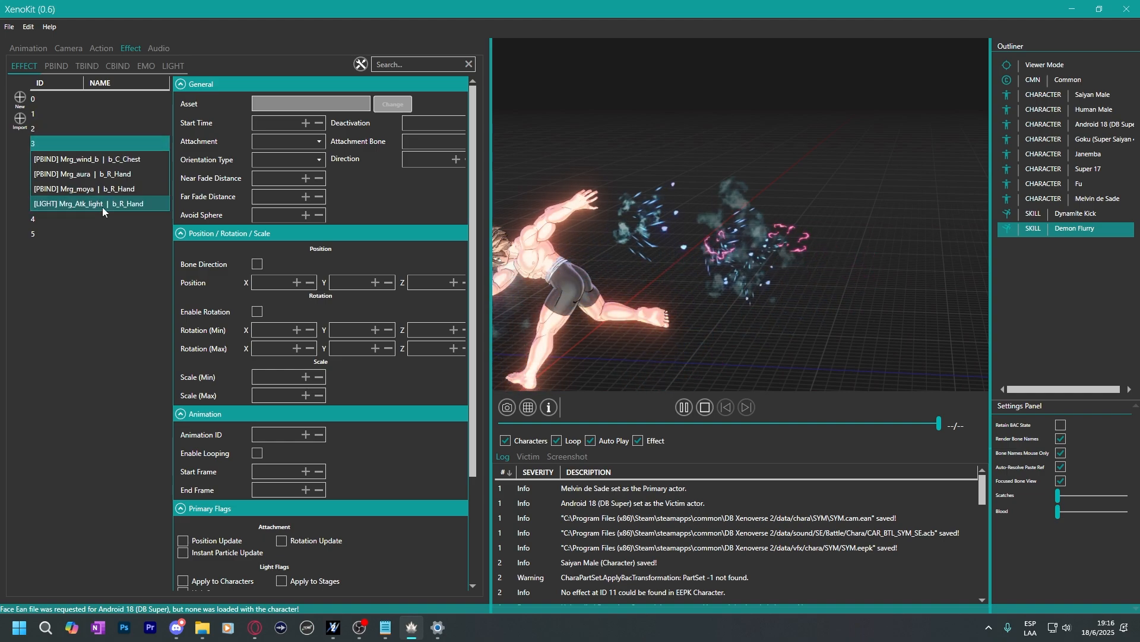
left_click(103, 218)
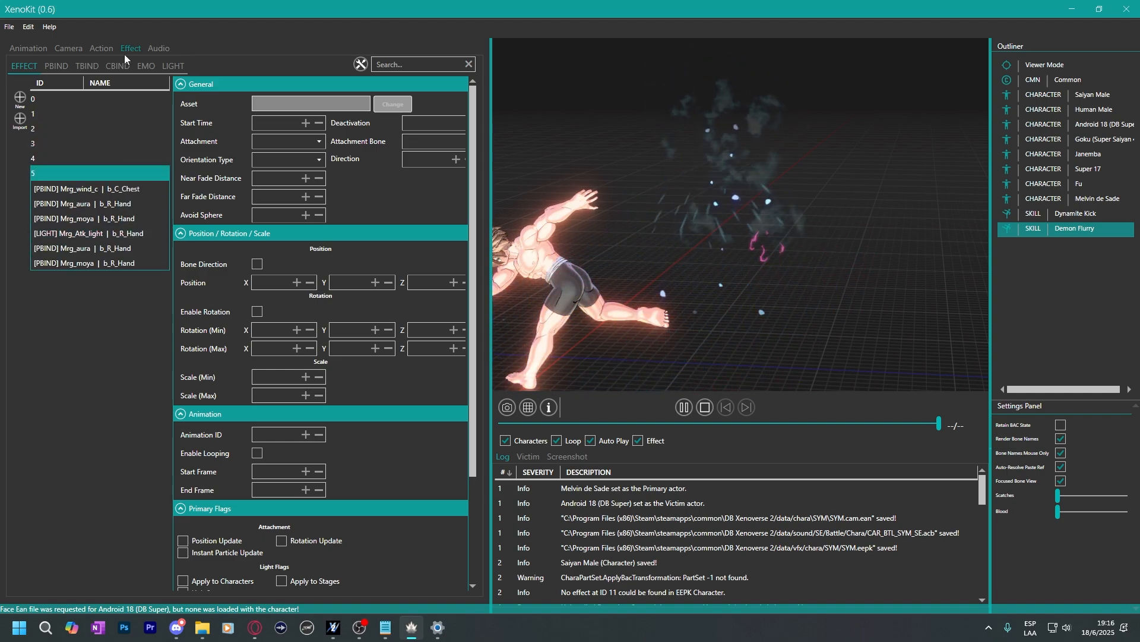
Return to action 4 and advance it frame by frame to frame 29 to examine the punch's impact, then stop playback.
left_click(98, 48)
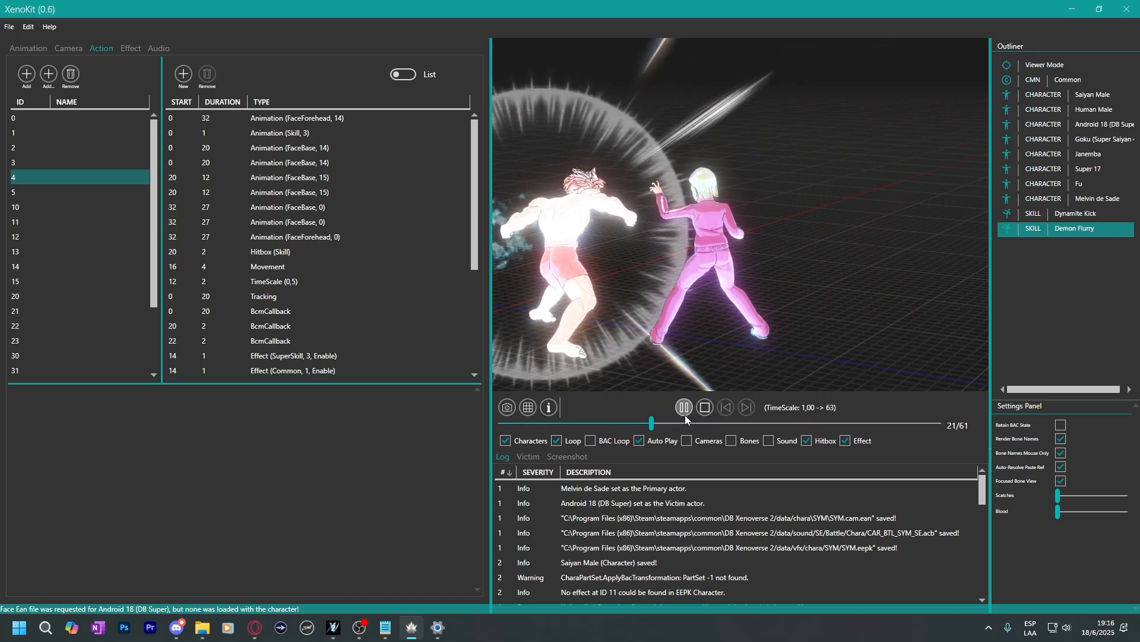
left_click(685, 411)
left_click(747, 410)
left_click(749, 412)
left_click(749, 411)
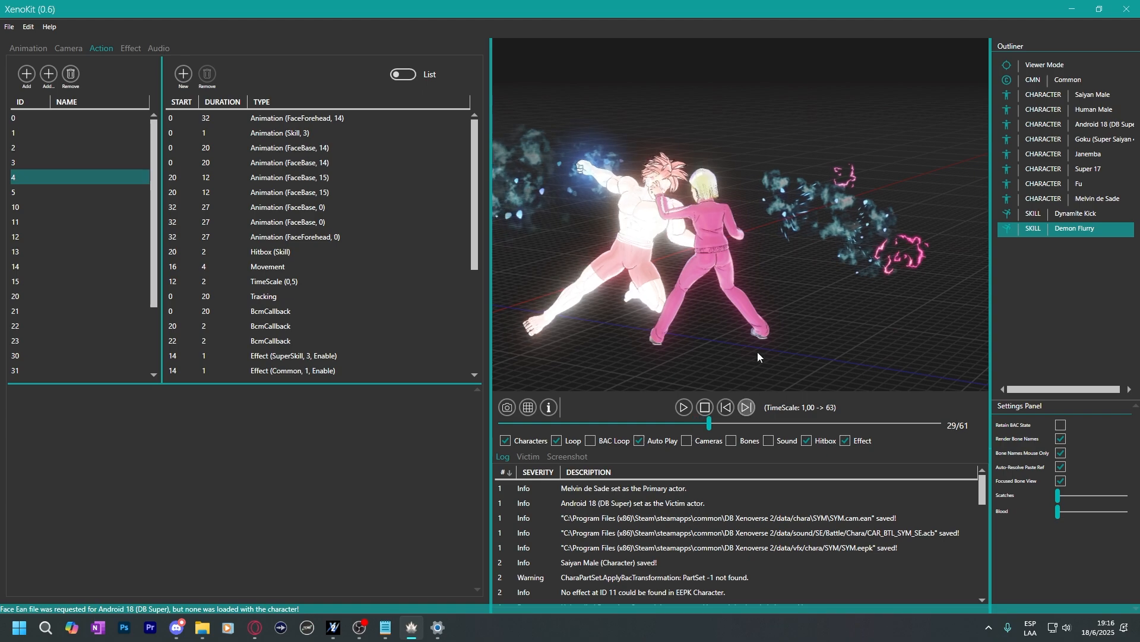
left_click_drag(758, 350, 838, 312)
left_click(683, 408)
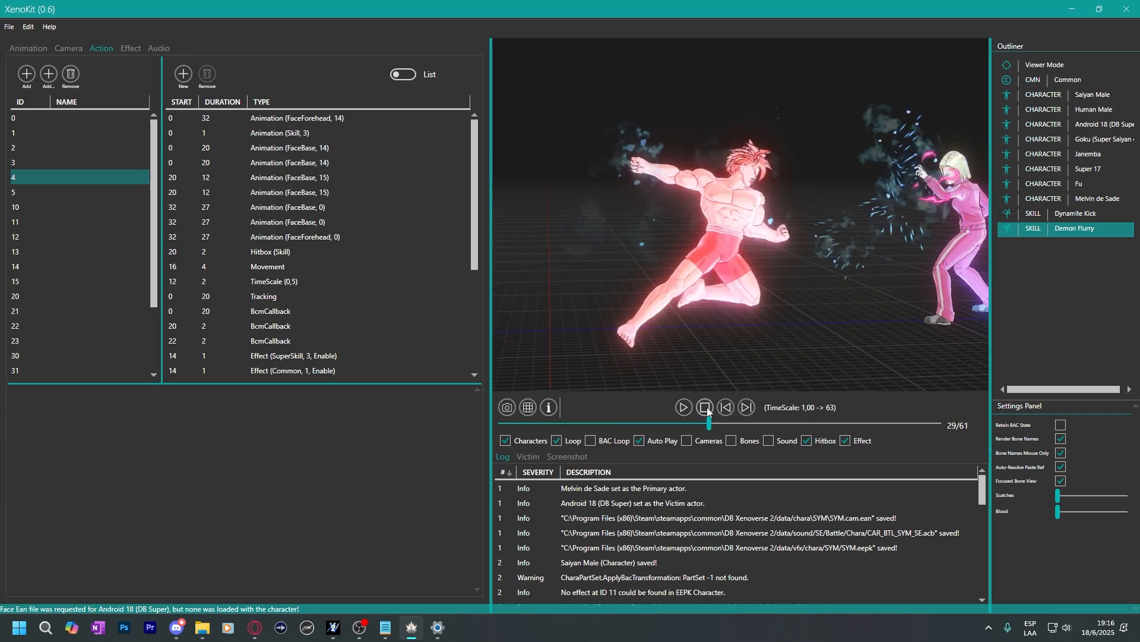
left_click(706, 408)
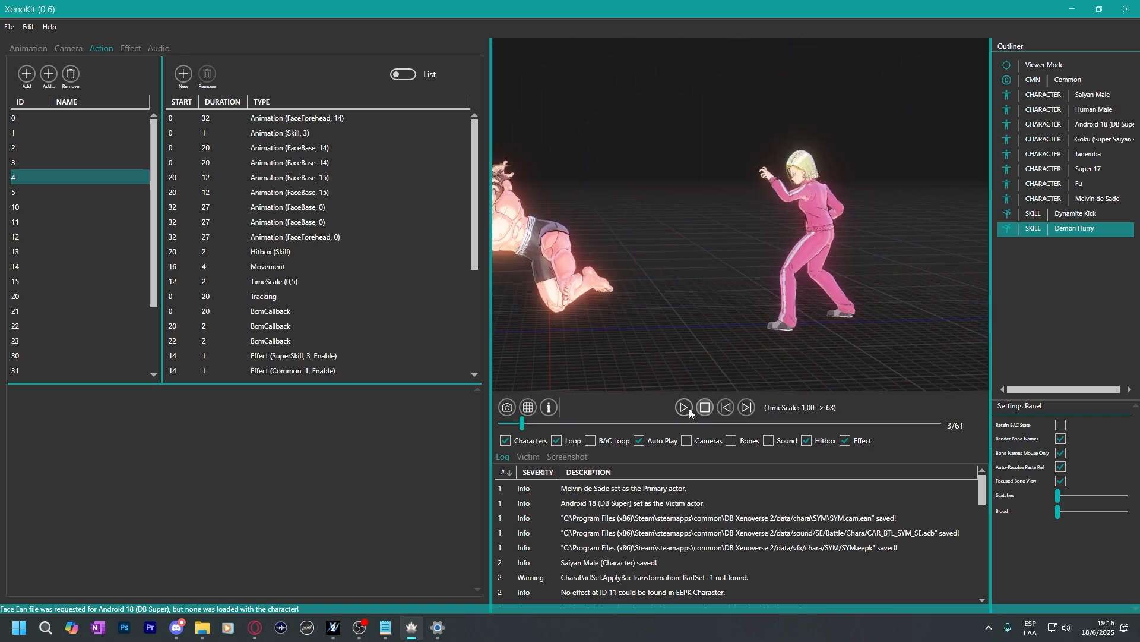
Play action 5 and advance it frame by frame through its hit to frame 35, then stop playback.
left_click(59, 195)
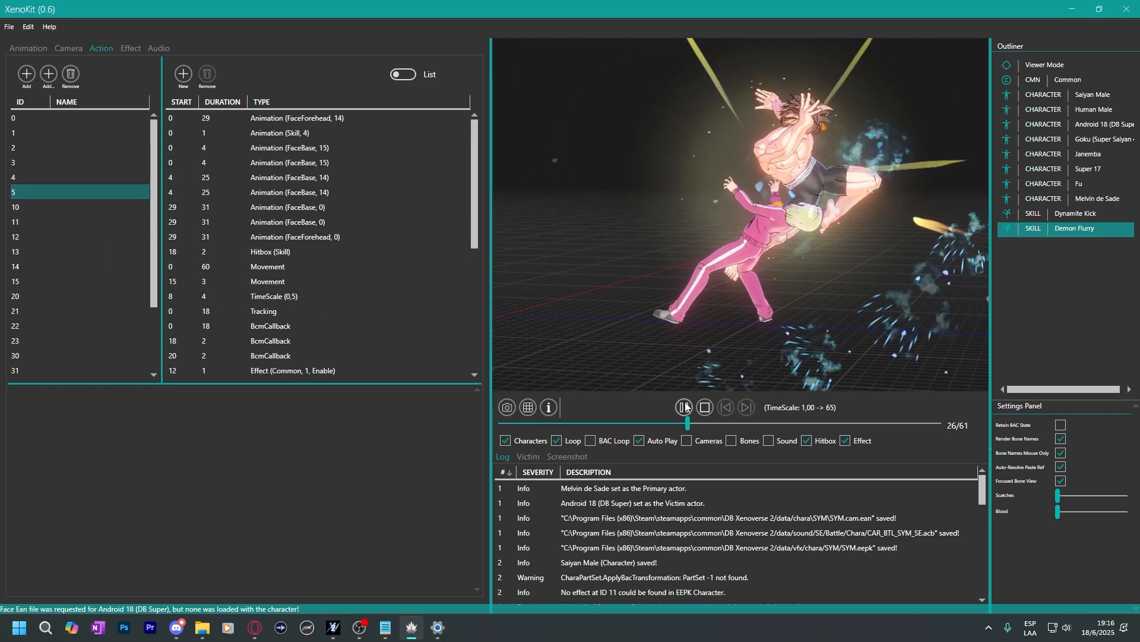
left_click(691, 404)
middle_click_drag(689, 380, 851, 272)
left_click(747, 410)
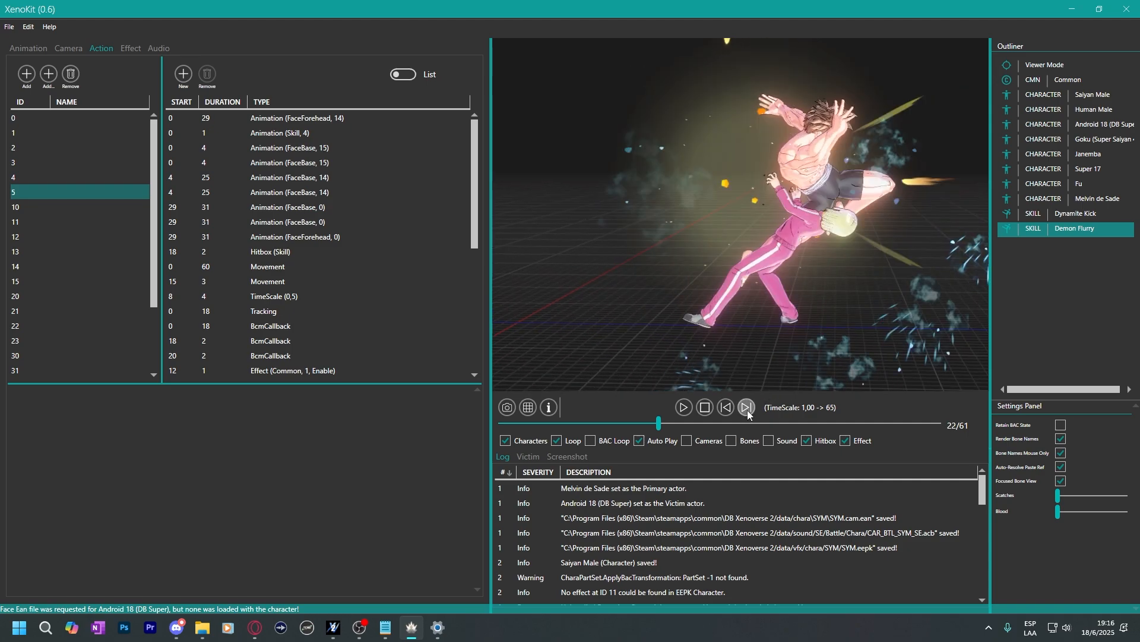
left_click(747, 410)
left_click(747, 410)
left_click(748, 410)
double_click(747, 410)
double_click(748, 410)
left_click(748, 410)
left_click(747, 409)
middle_click_drag(847, 271, 776, 345)
left_click(748, 407)
left_click(747, 407)
left_click(748, 407)
left_click(747, 407)
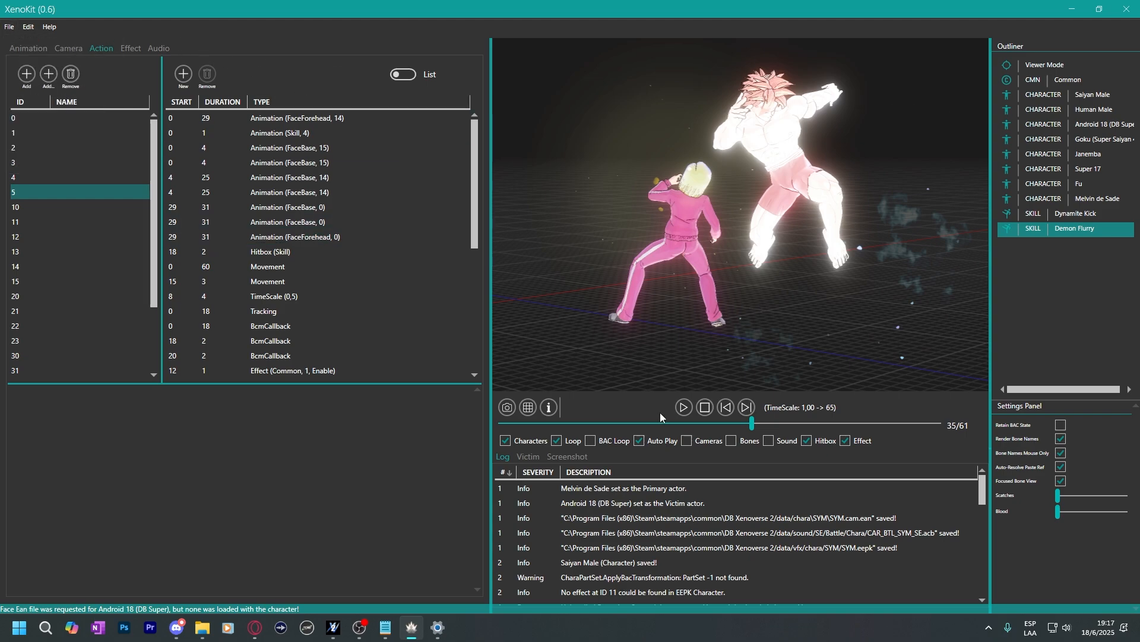
left_click(705, 408)
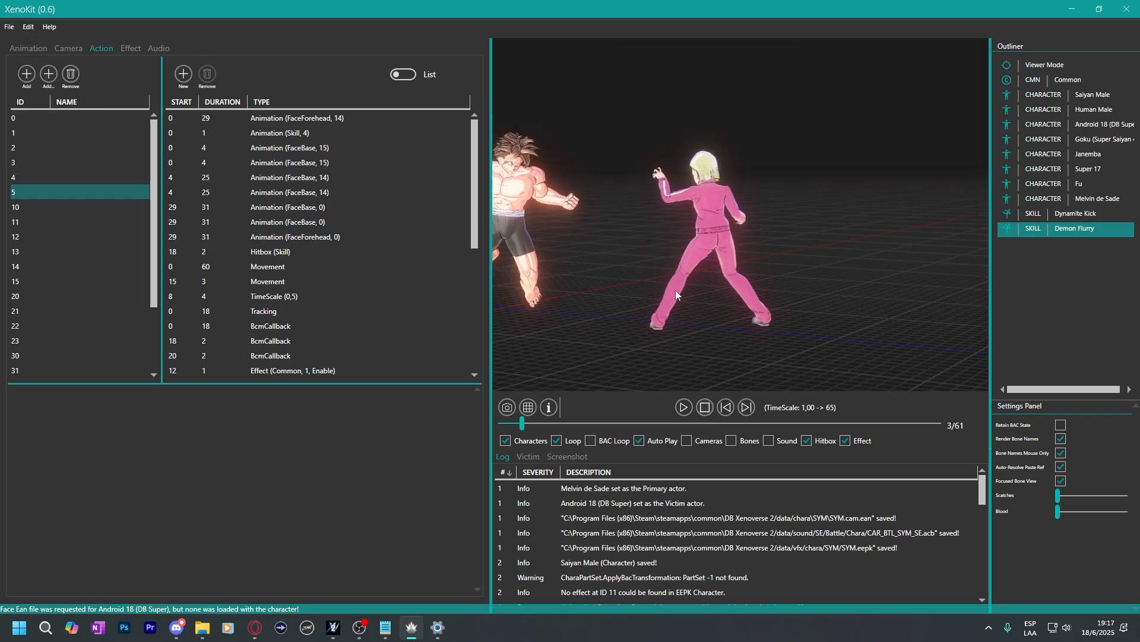
Preview actions 1 and 2, then go through actions 11 to 31 one after another to compare the skill's variants.
left_click(52, 131)
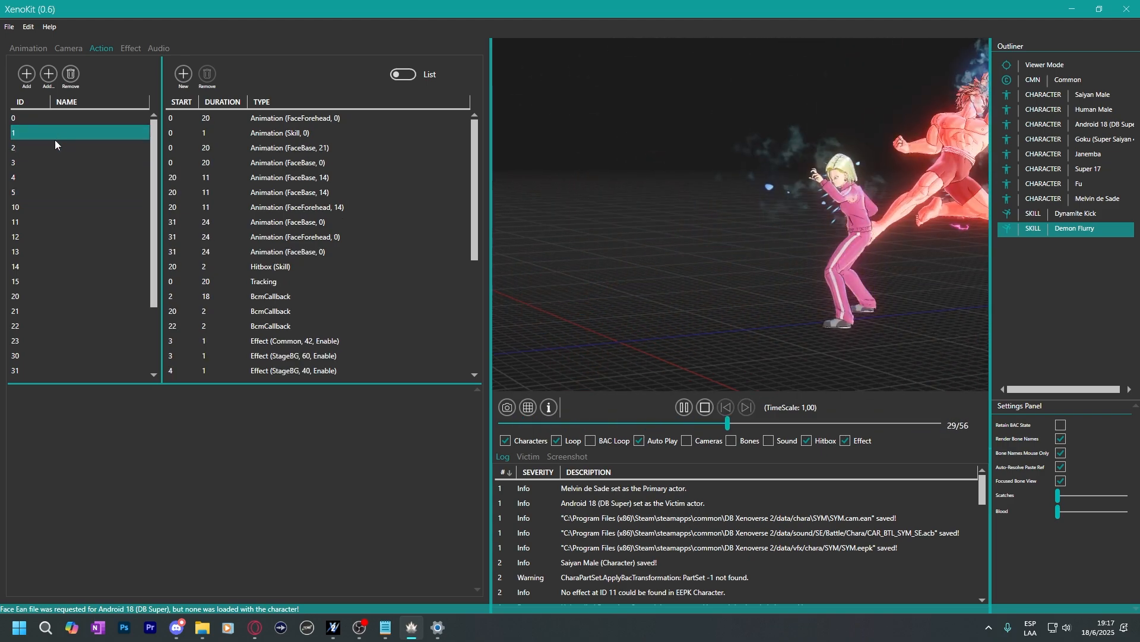
left_click(73, 147)
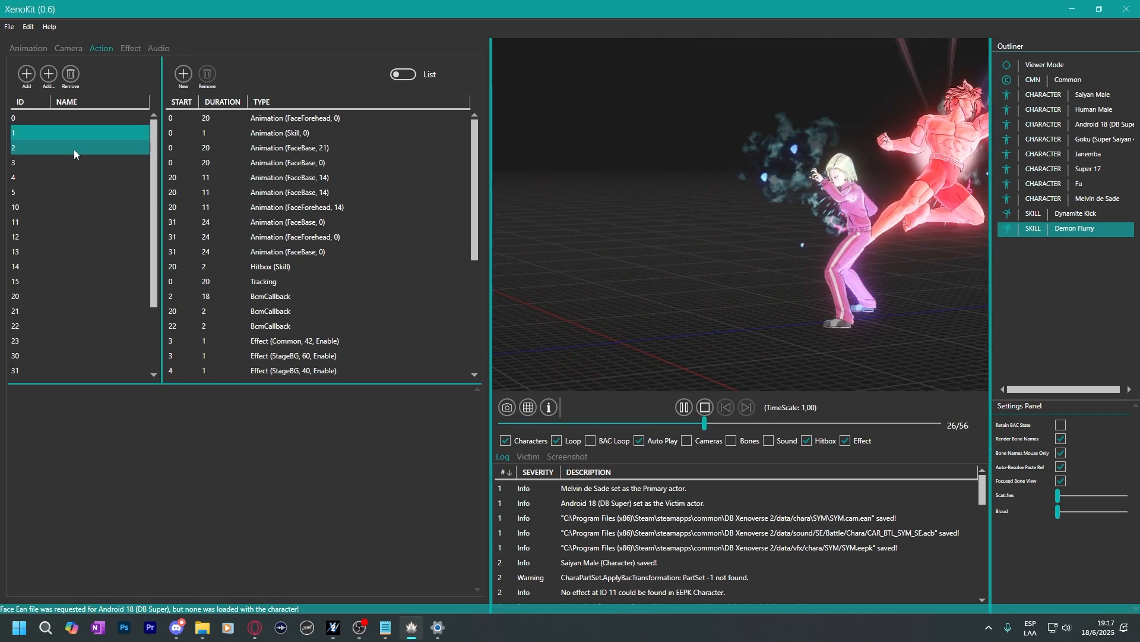
left_click(60, 219)
key("Down")
key("Down")
key("Down")
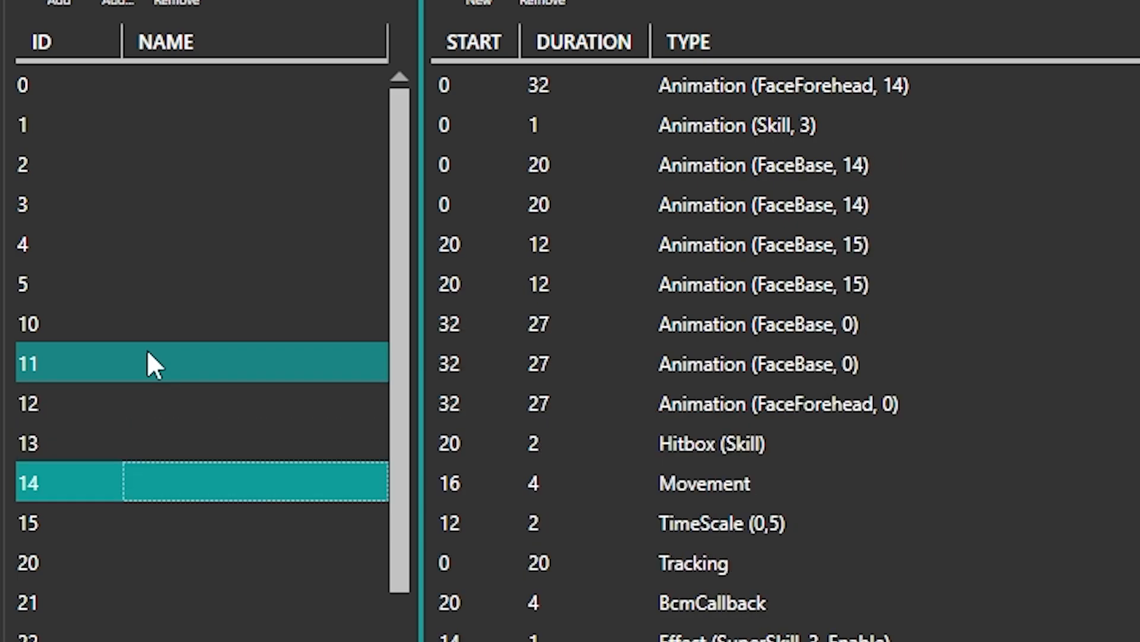
key("Down")
key("Down")
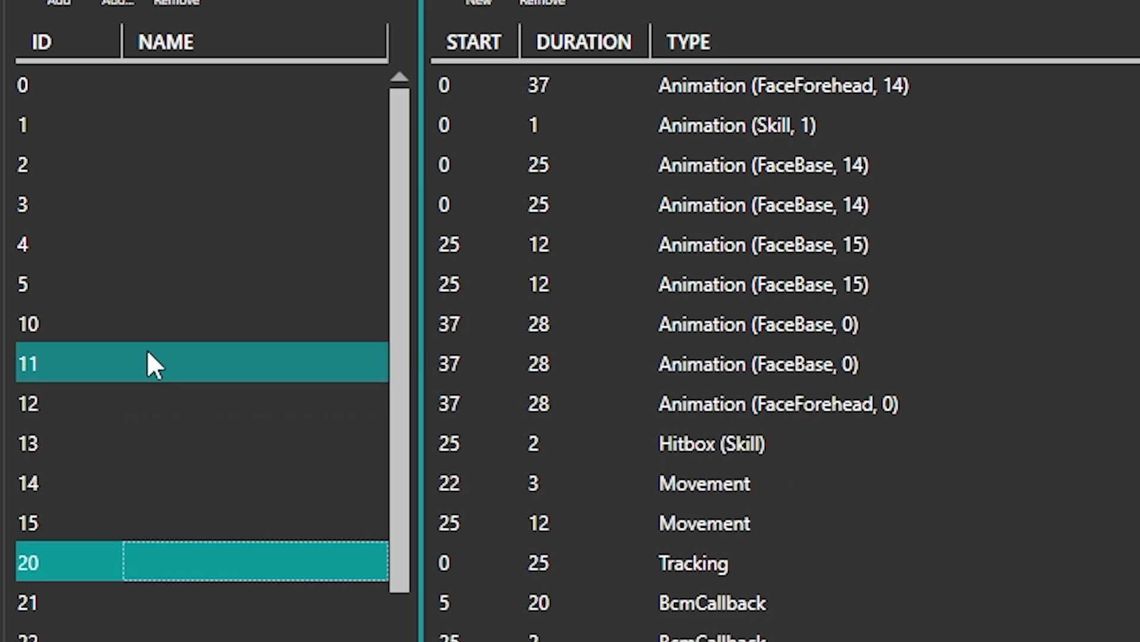
key("Down")
key("Down")
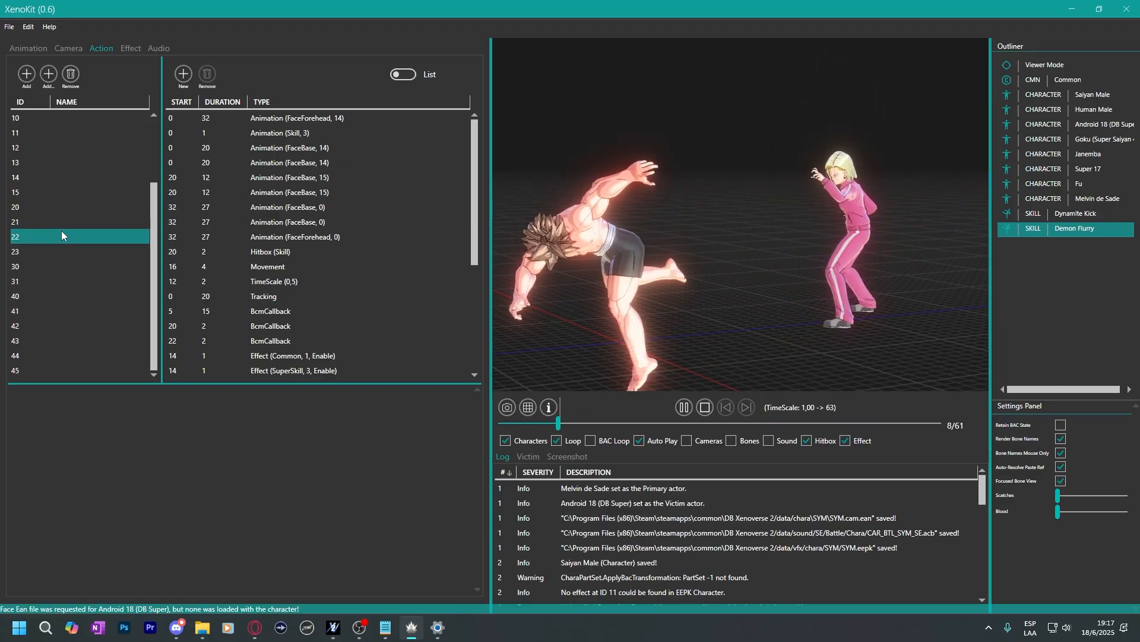
key("Down")
key("Down")
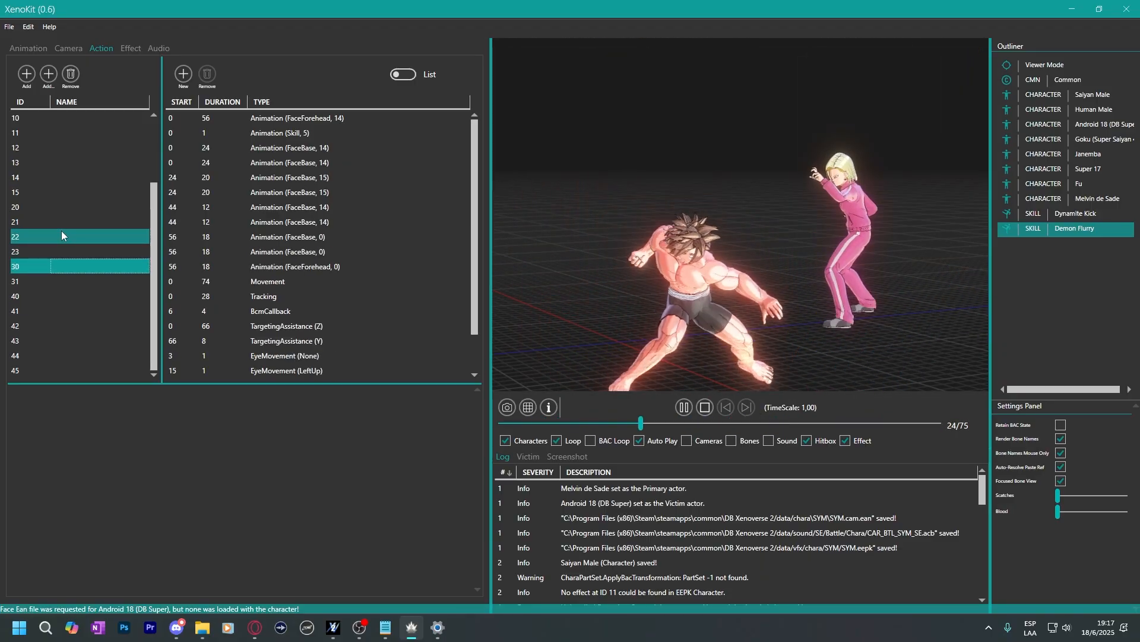
key("Down")
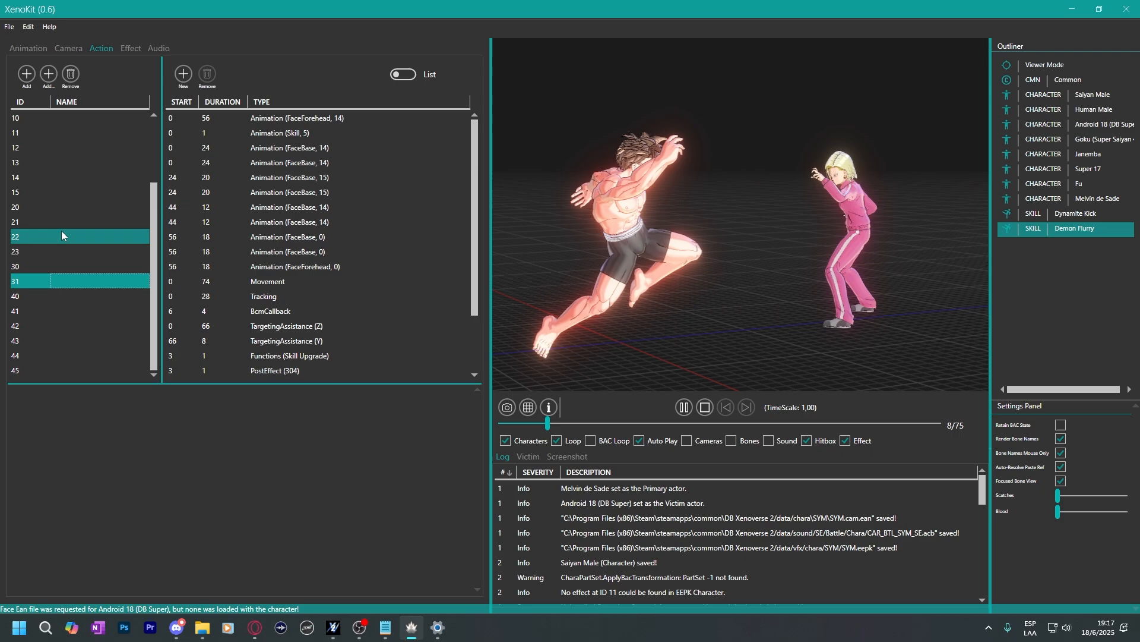
Examine the skill hitbox settings of actions 0 and 2 and the remaining entries of action 2.
scroll(61, 231, "up", 3)
left_click(41, 119)
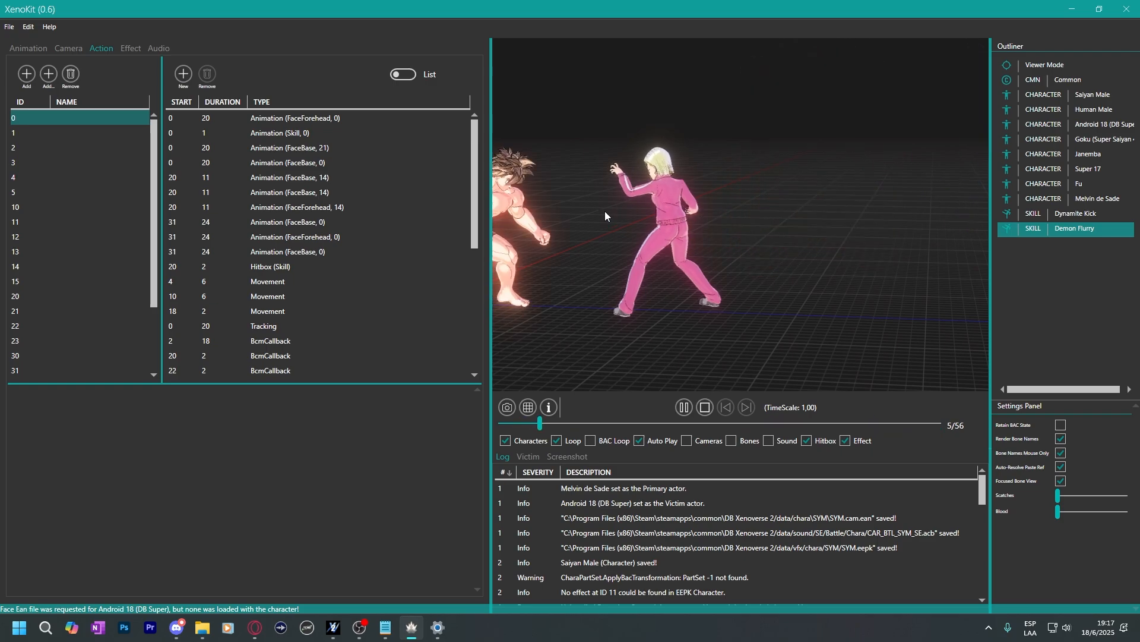
left_click(325, 267)
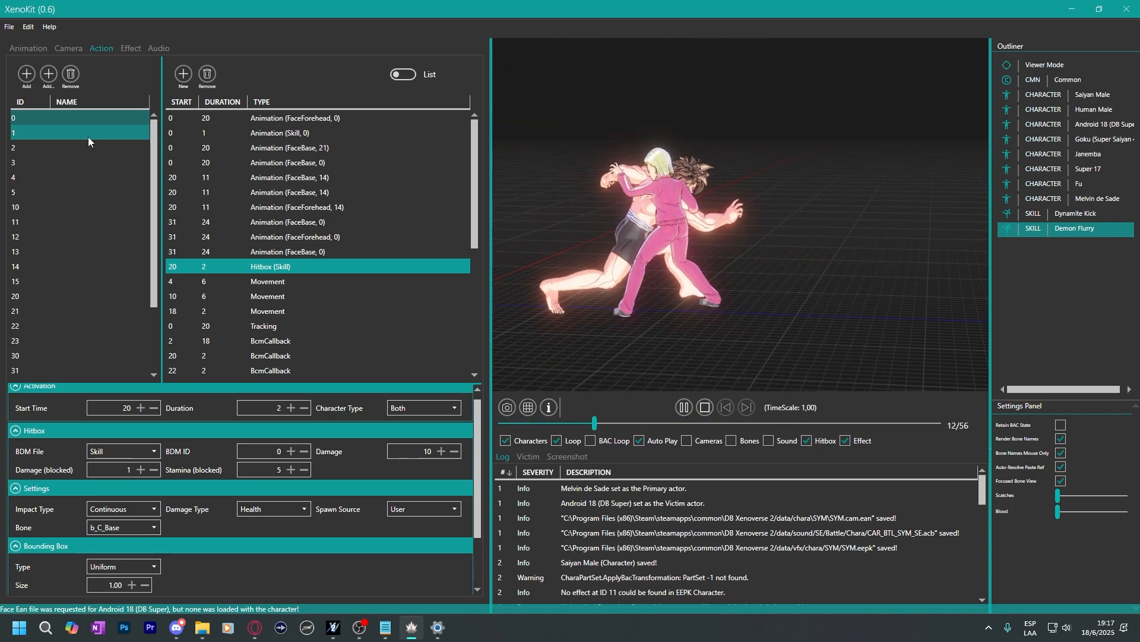
left_click(88, 137)
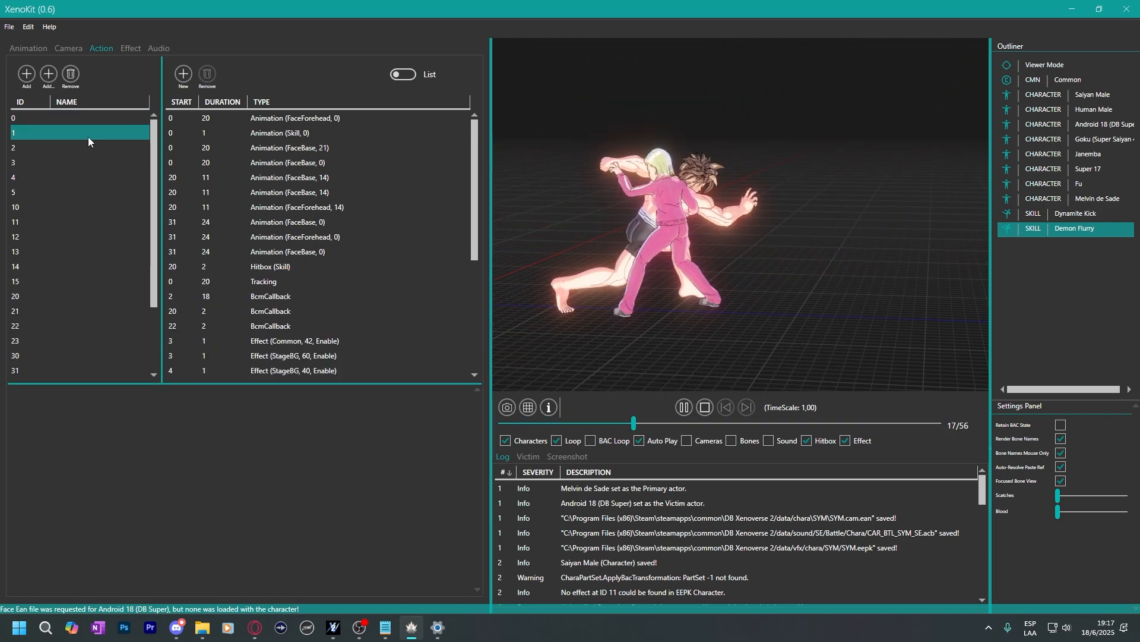
left_click(85, 142, "shift")
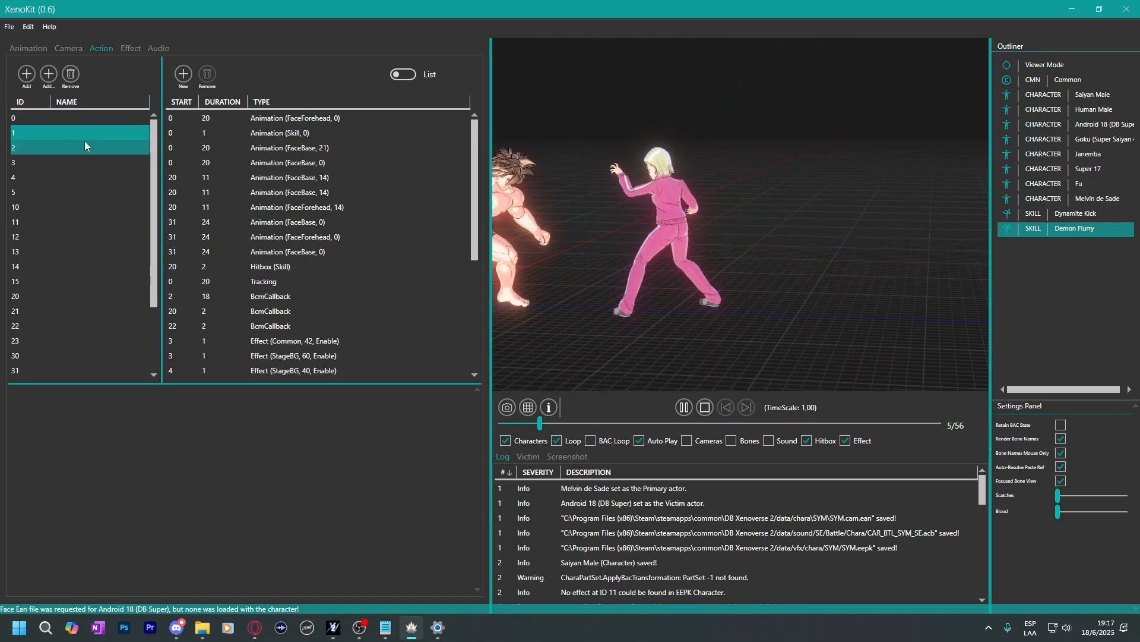
left_click(84, 141)
left_click(266, 266)
scroll(265, 270, "down", 4)
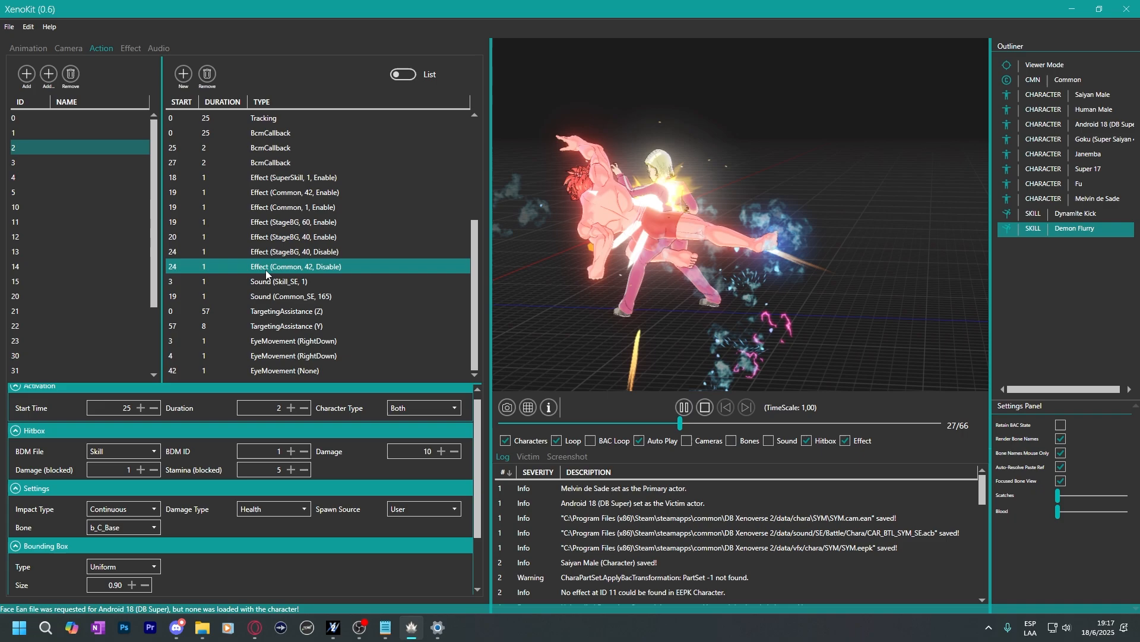
Replay the combo's actions 0 through 5 to review how each strike leads into the following one.
left_click(89, 165)
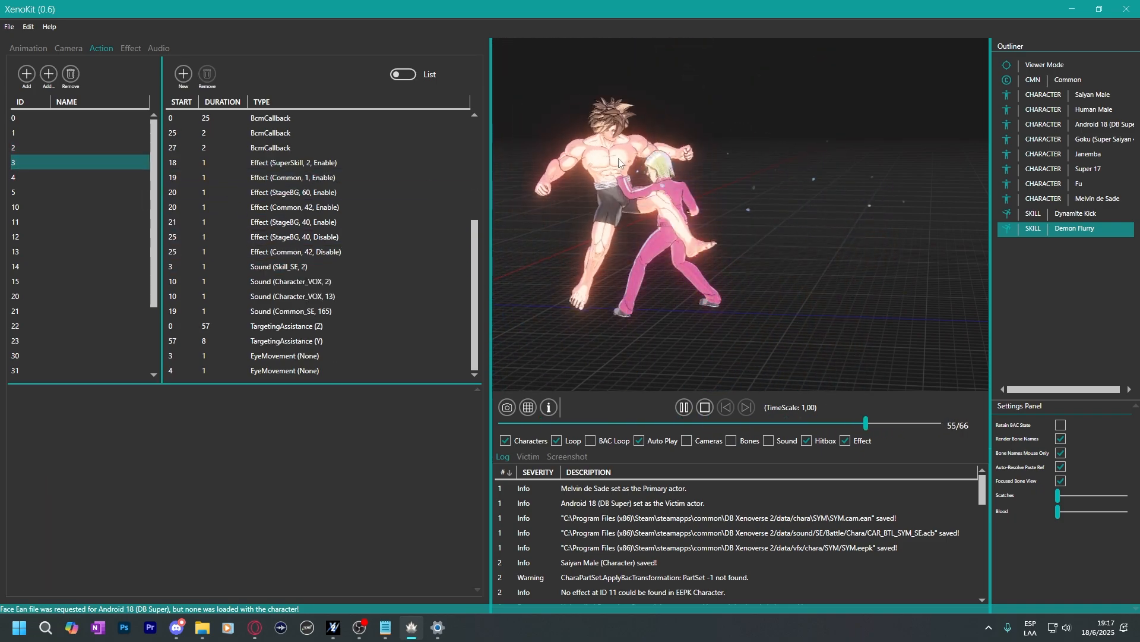
left_click(38, 132)
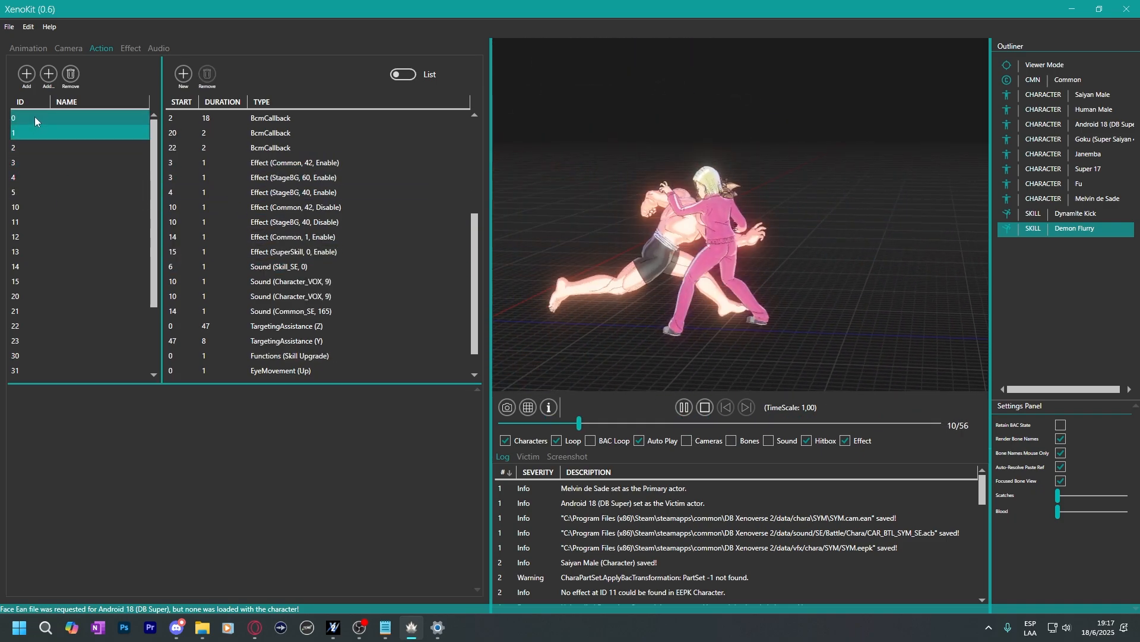
left_click(34, 117)
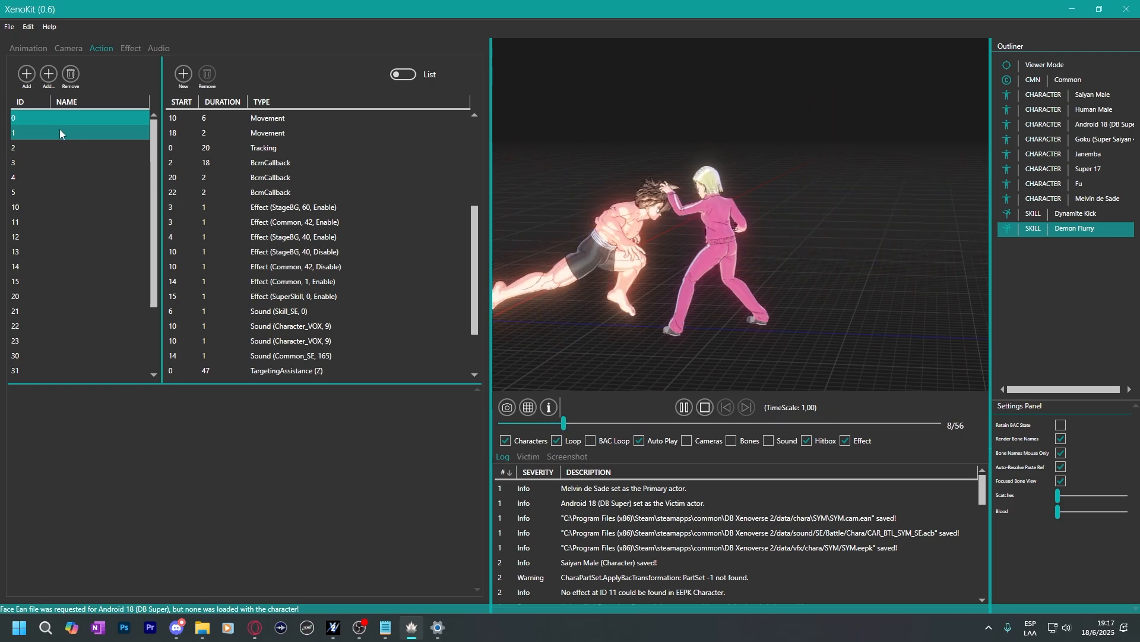
key("Down")
key("Down")
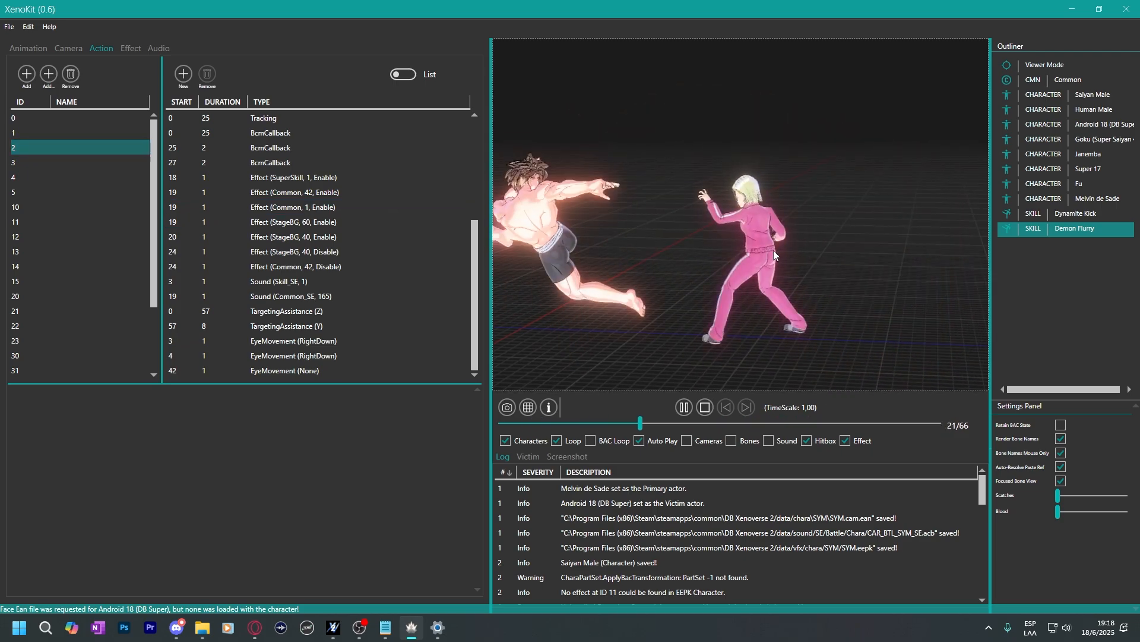
left_click(109, 167)
left_click(84, 179)
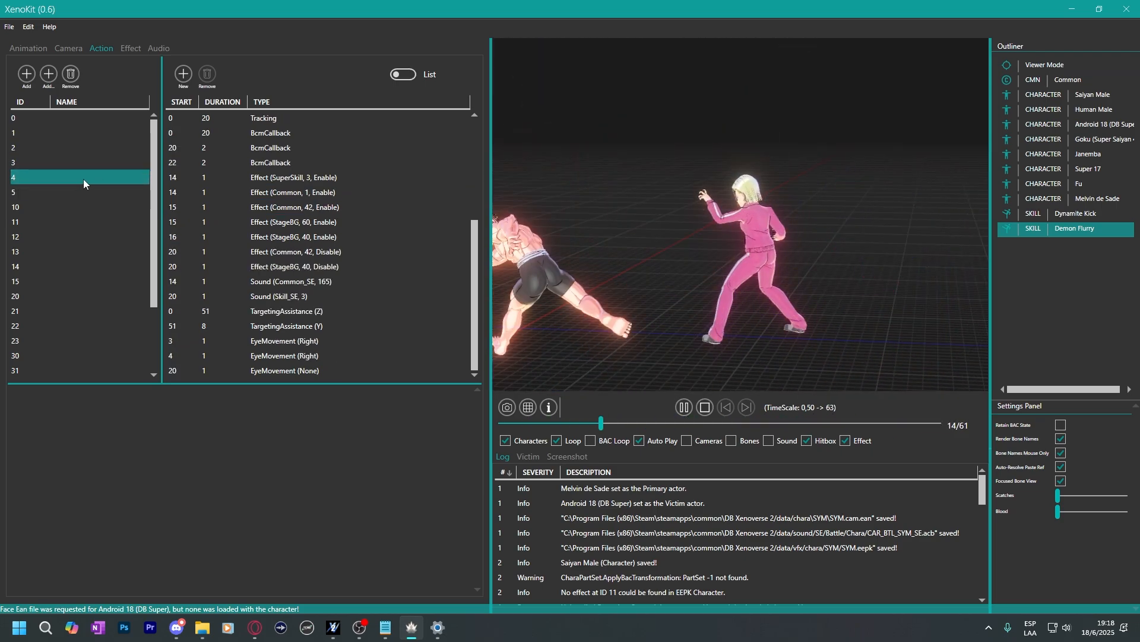
left_click(84, 189)
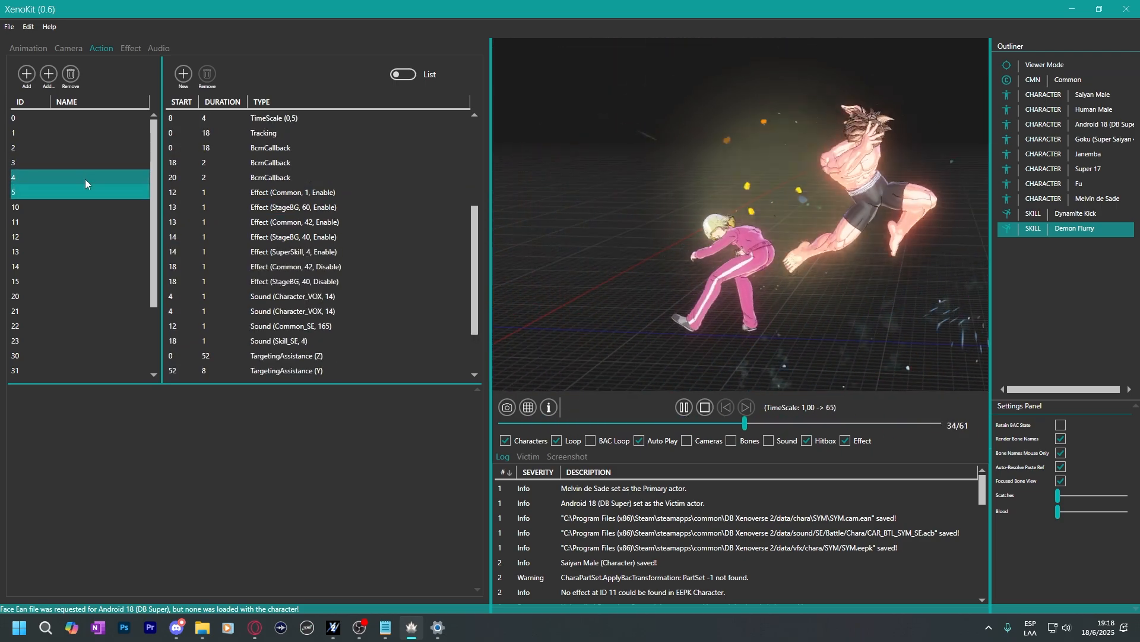
Play action 4 of the skill, pause it at the hit and advance it frame by frame to frame 24.
left_click(58, 177)
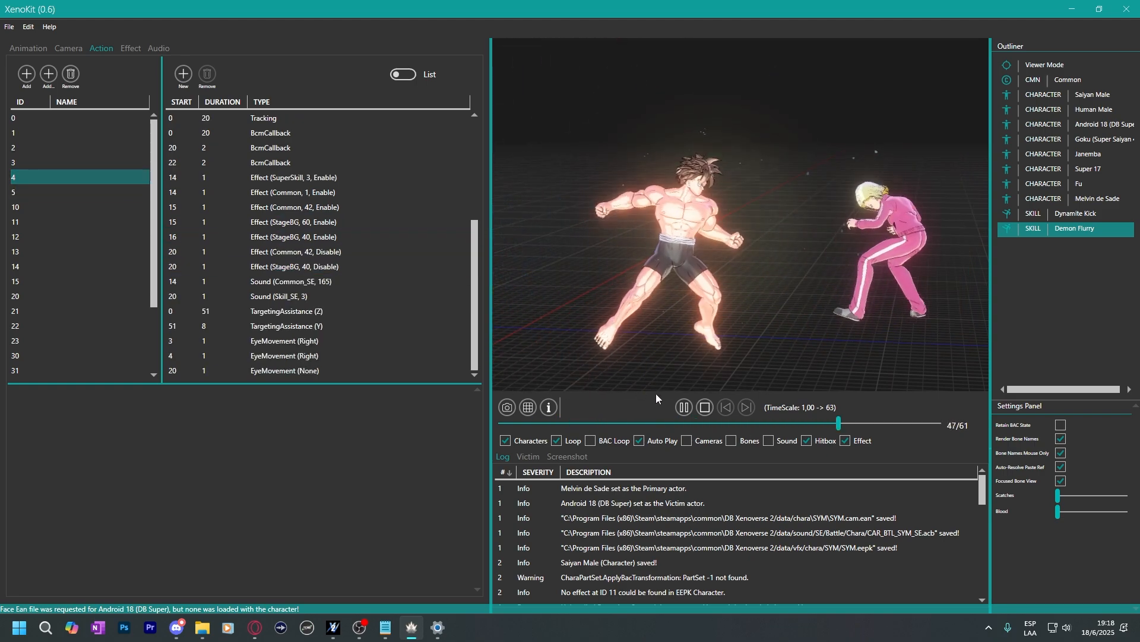
left_click(686, 407)
left_click(746, 406)
left_click(746, 406)
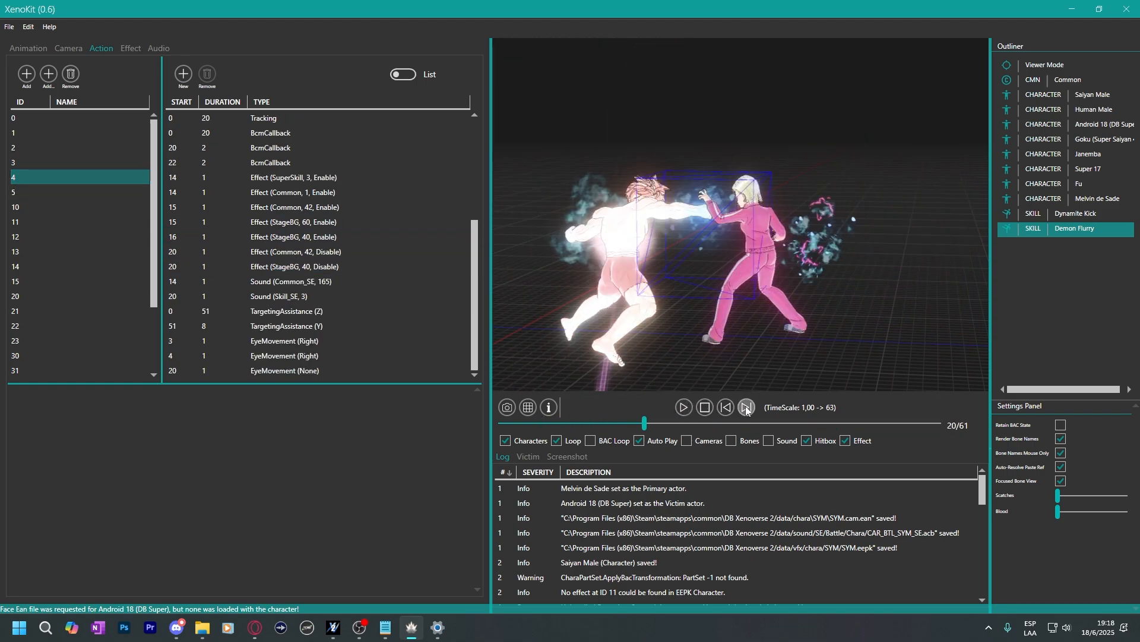
left_click(746, 406)
left_click(746, 406)
left_click(746, 406)
left_click(746, 407)
left_click(372, 282)
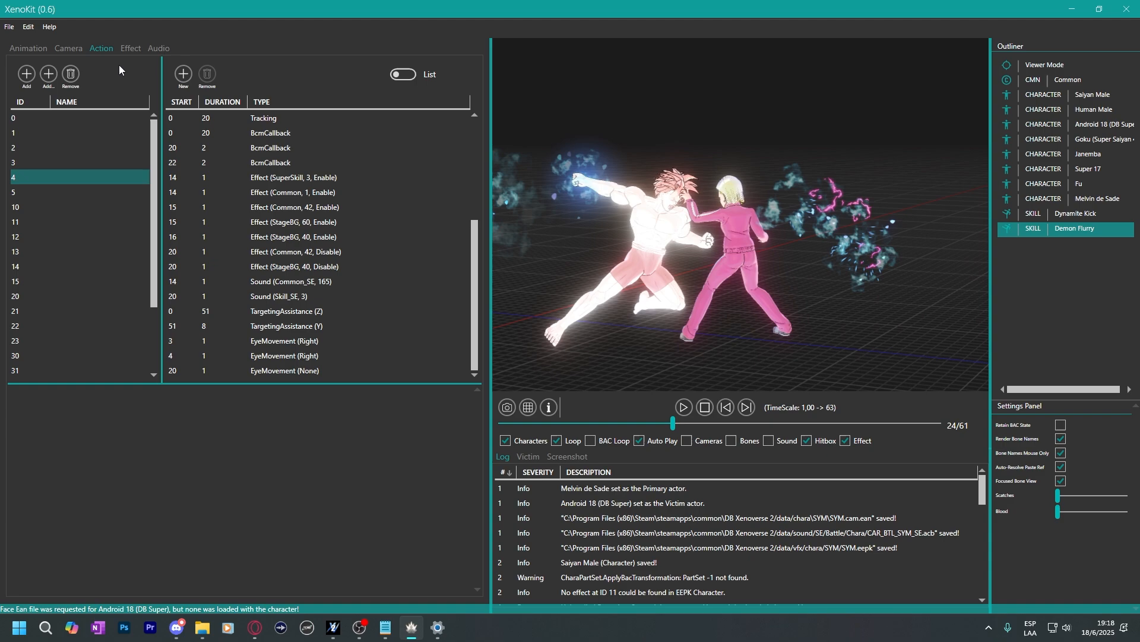
Set the hue of the Demon Flurry effects to 40.75 and replay action 4, pausing it at frame 26.
left_click(128, 49)
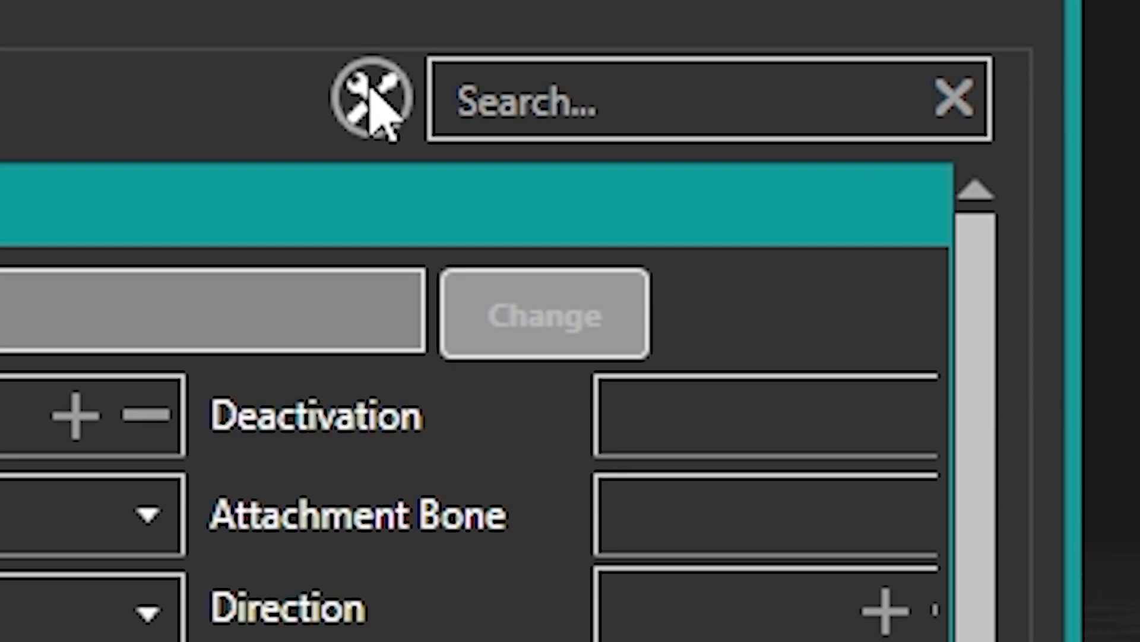
left_click(361, 64)
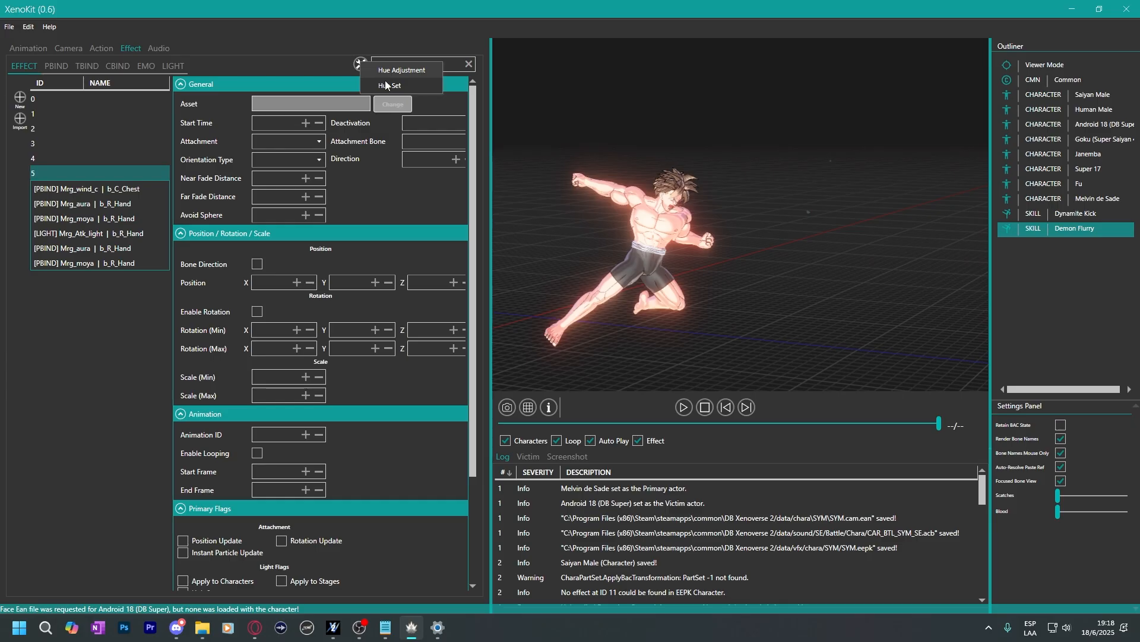
left_click(394, 90)
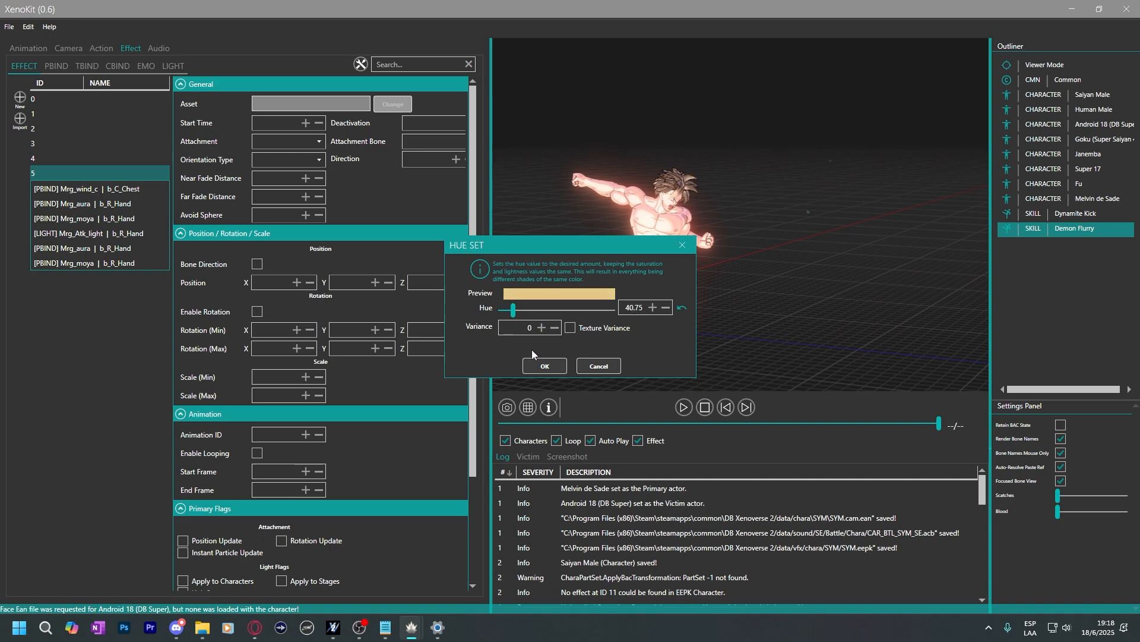
left_click(544, 367)
left_click(99, 49)
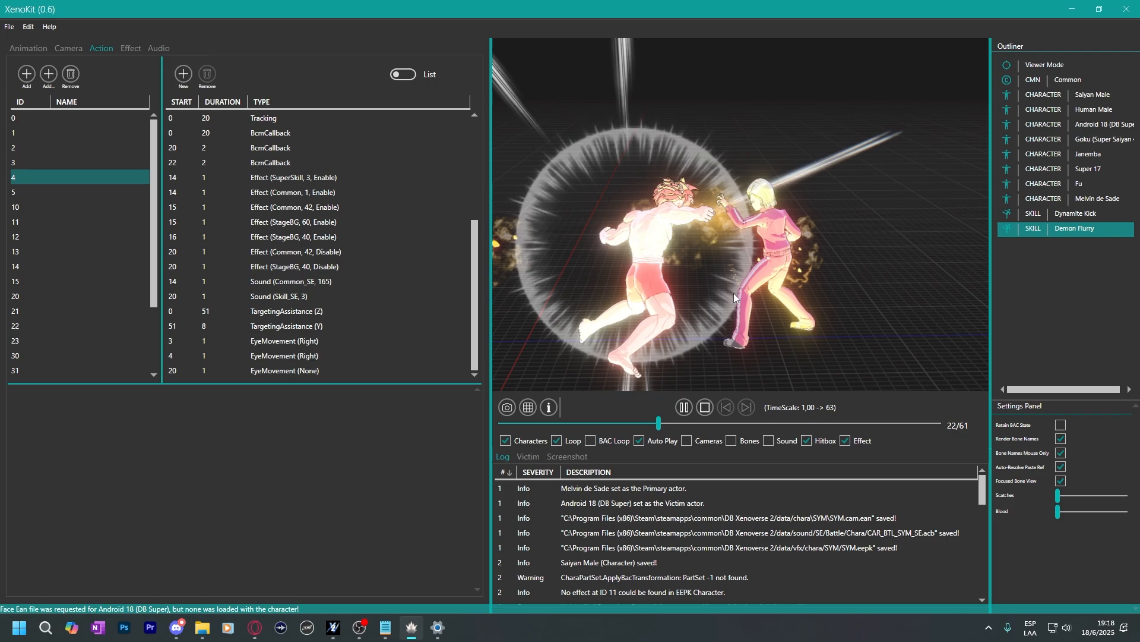
key("space")
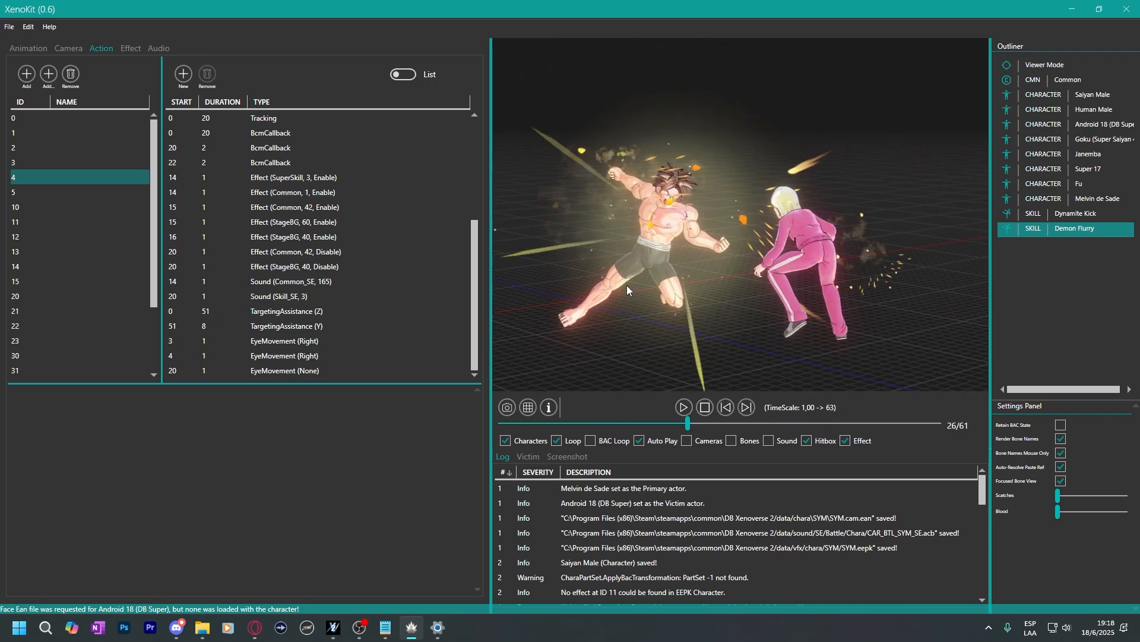
Check action 4's entries from the start of its list and copy the whole action.
scroll(281, 273, "up", 4)
left_click(280, 283)
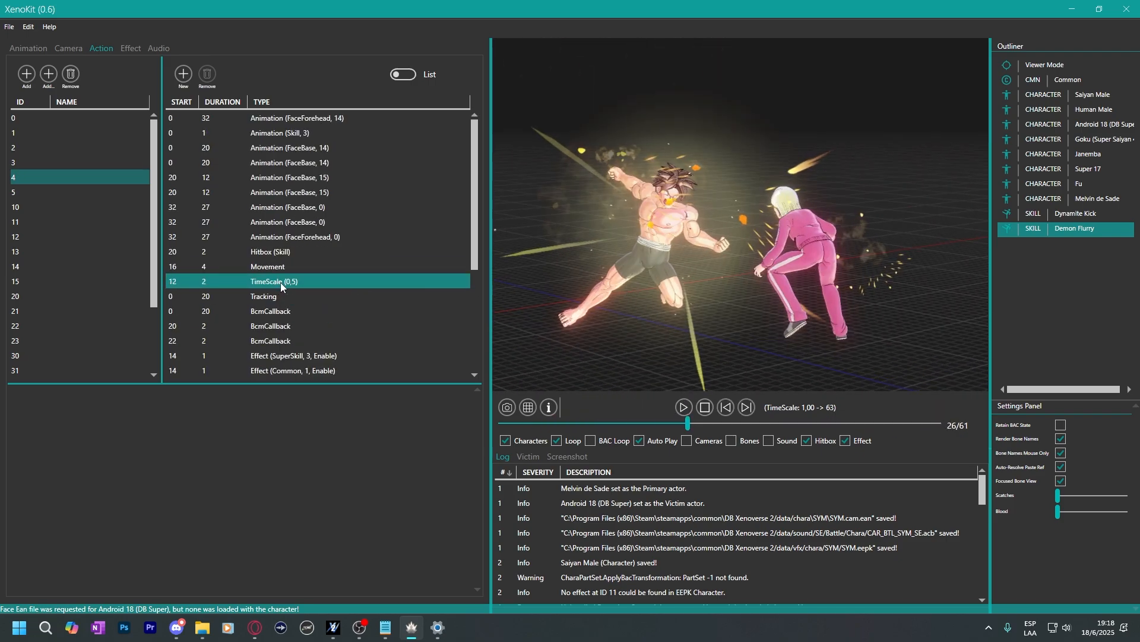
right_click(23, 174)
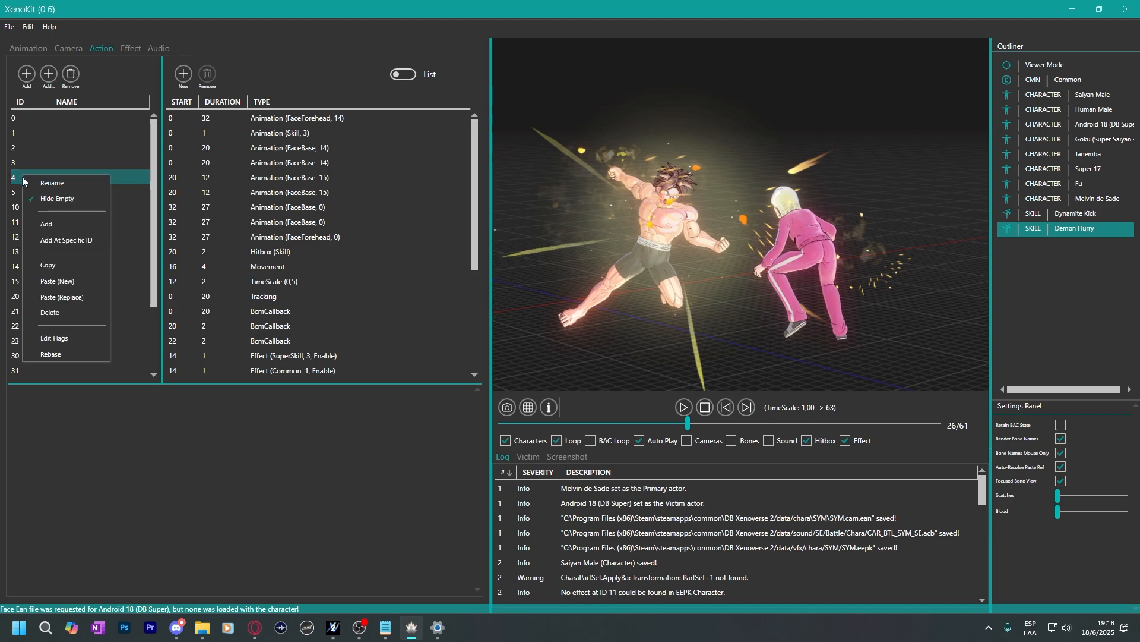
left_click(58, 264)
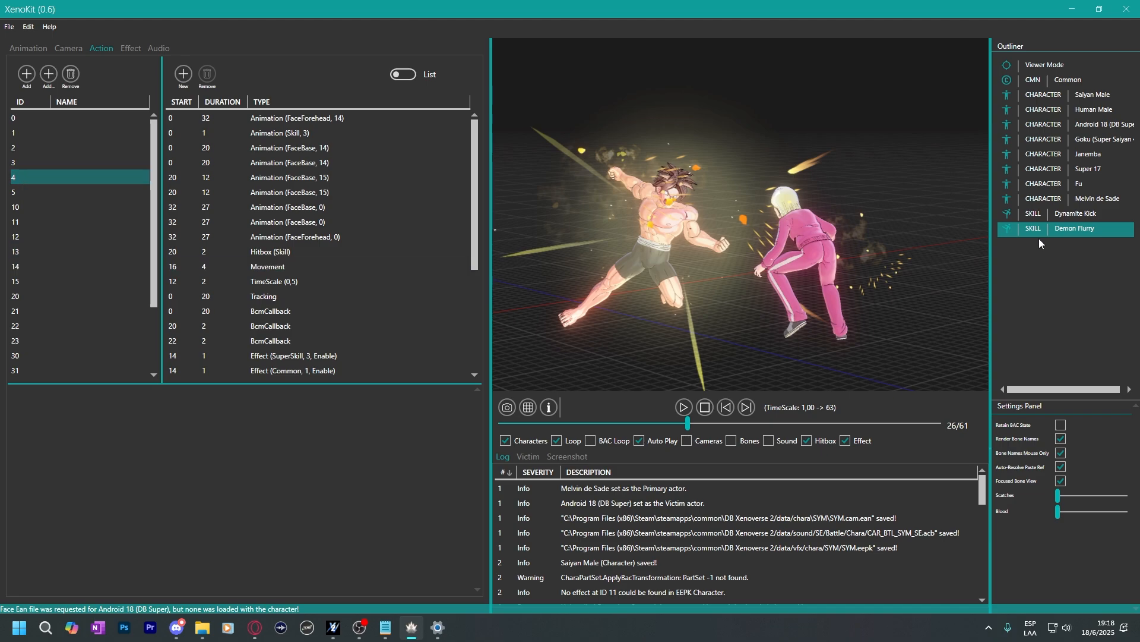
Preview the Saiyan Male's actions 352, 351 and 350, and replace action 350 (H > L > H) with the copied action.
left_click(1076, 101)
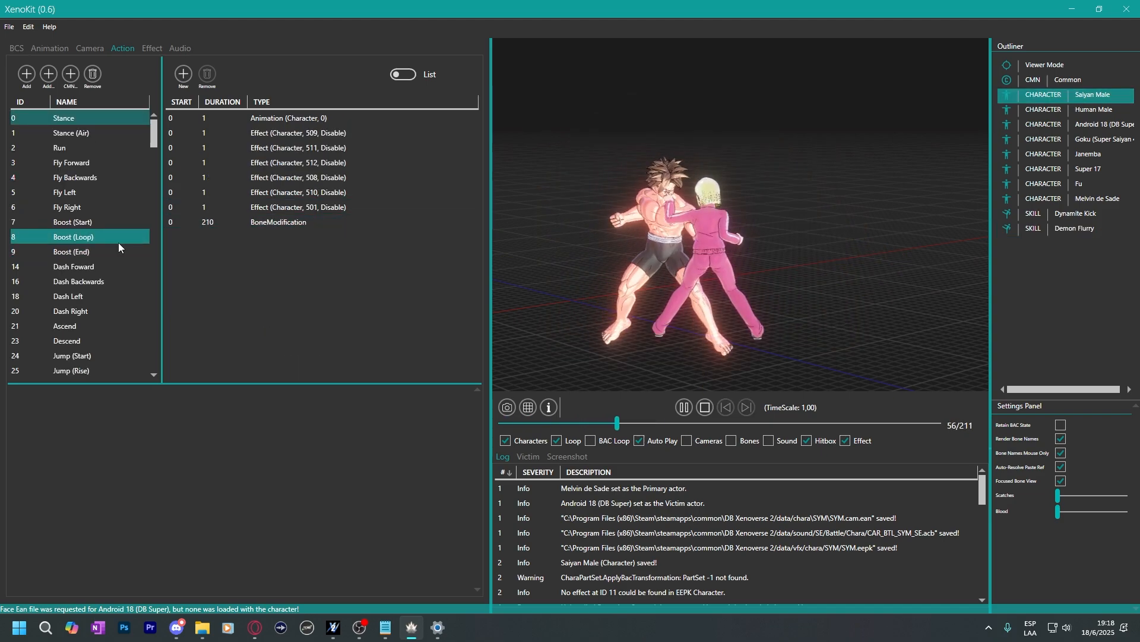
scroll(119, 242, "down", 8)
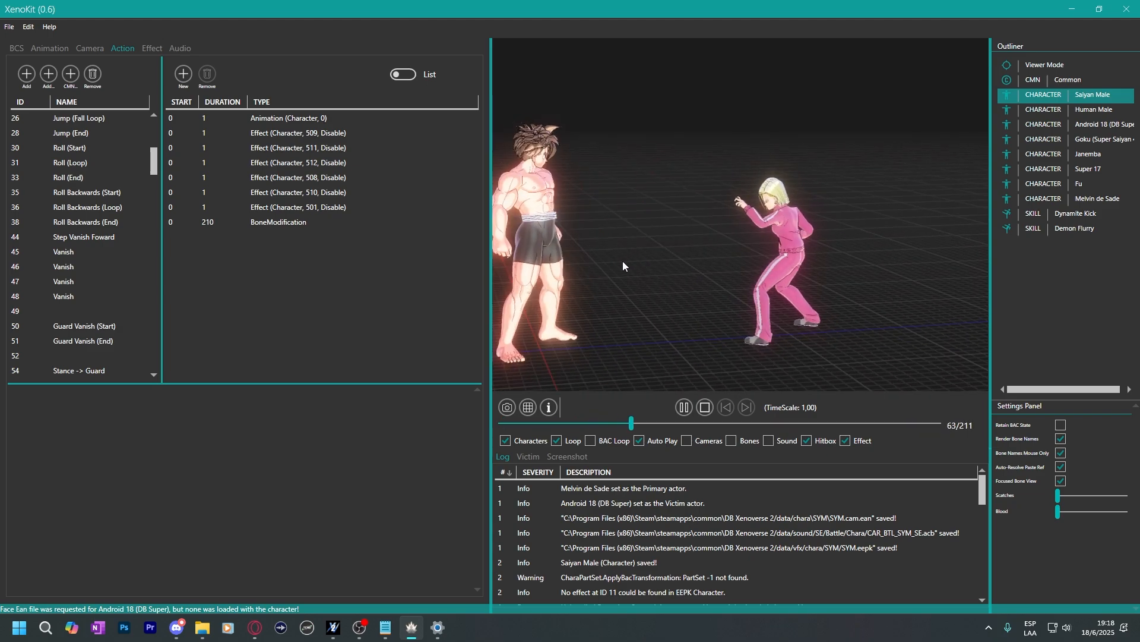
scroll(82, 238, "down", 8)
left_click(74, 250)
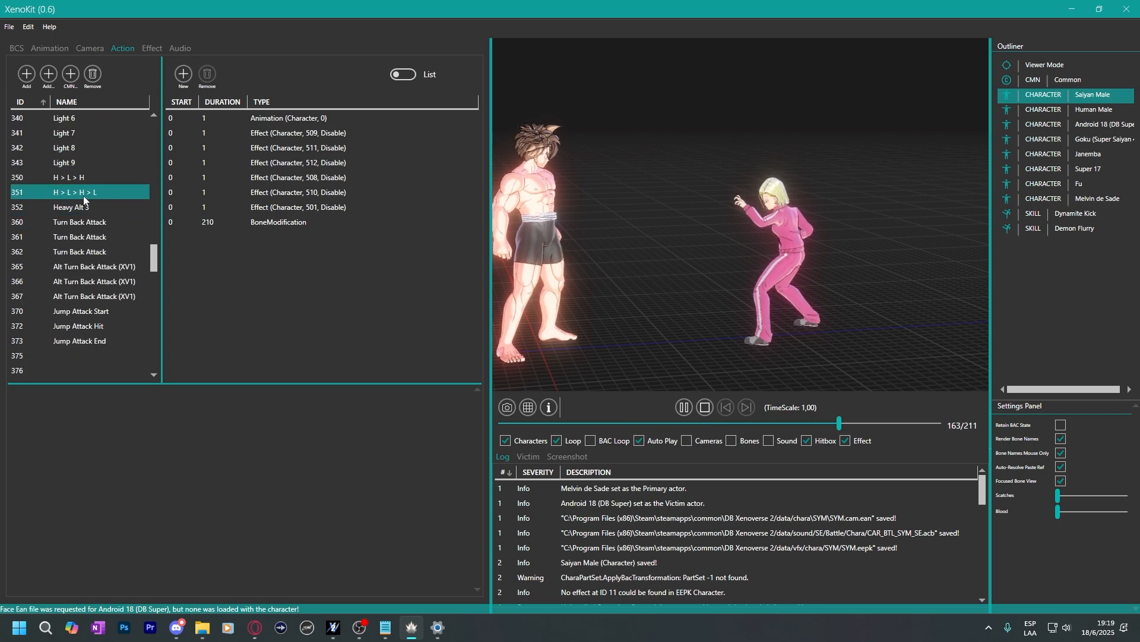
left_click(87, 205)
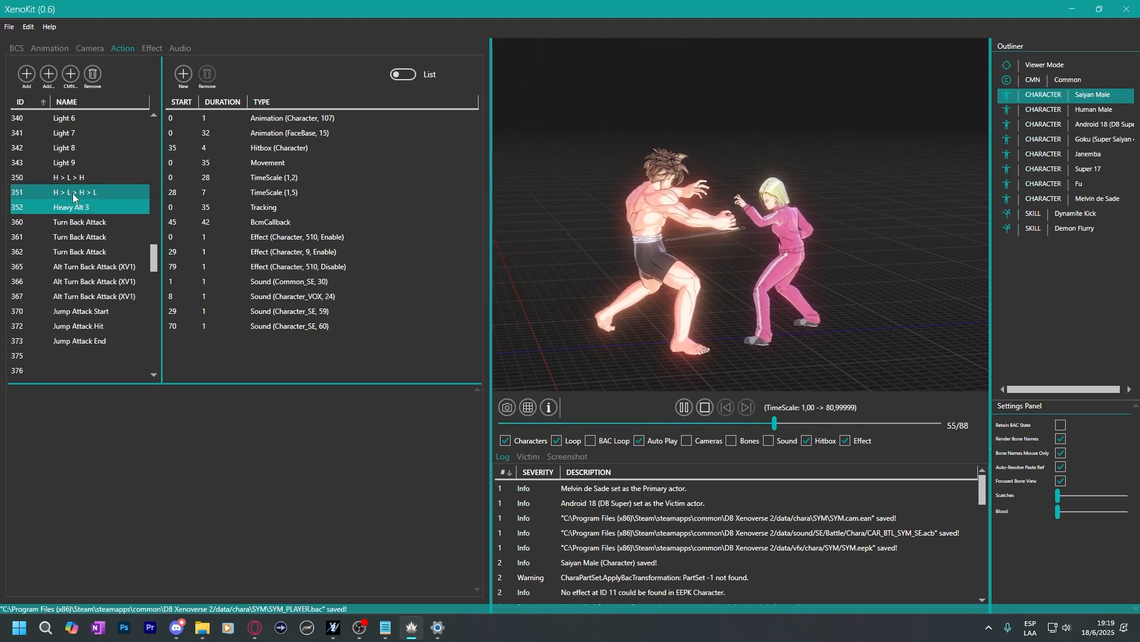
left_click(73, 194)
left_click(73, 178)
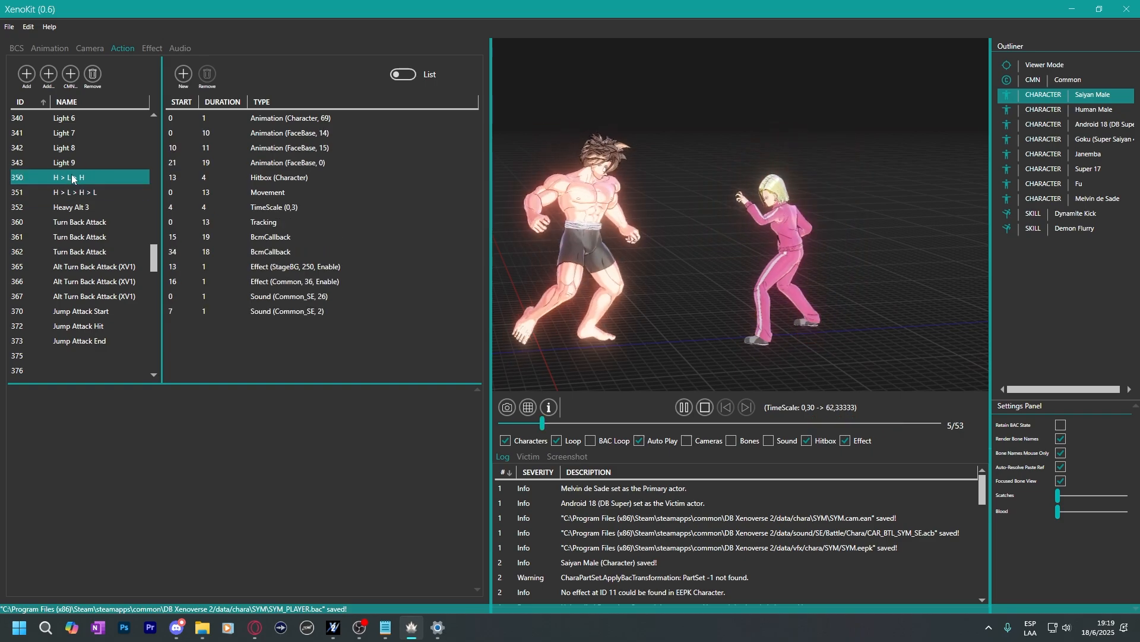
right_click(73, 176)
left_click(108, 313)
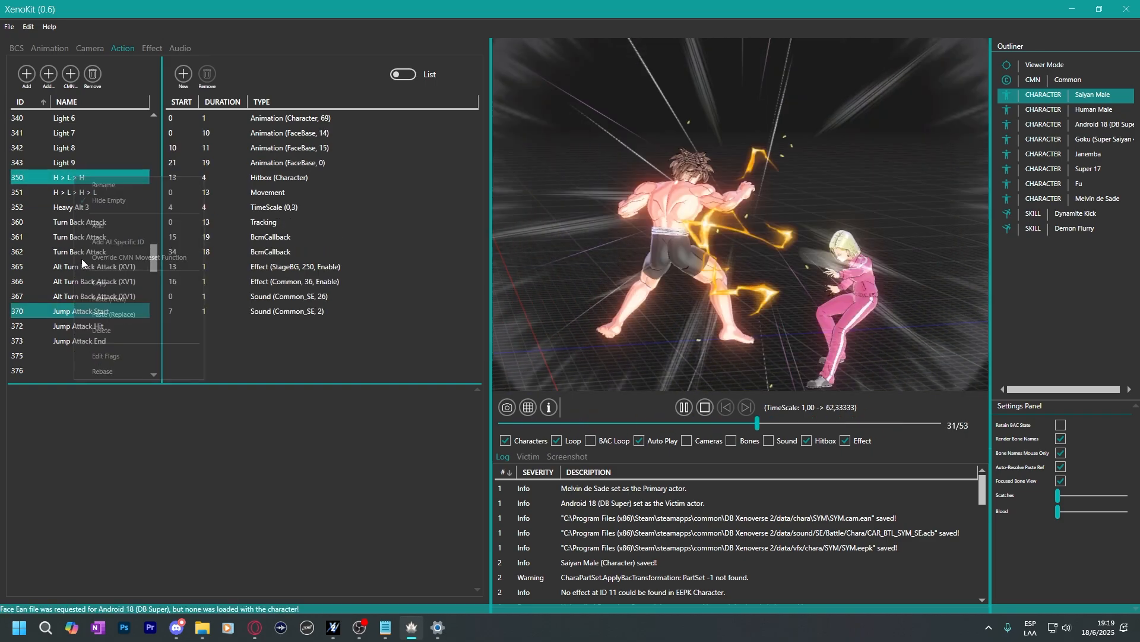
Alternate previews of Light 6 (340) and H > L > H (350) to compare how the kick leads into the new strike.
scroll(79, 252, "up", 3)
left_click(86, 209)
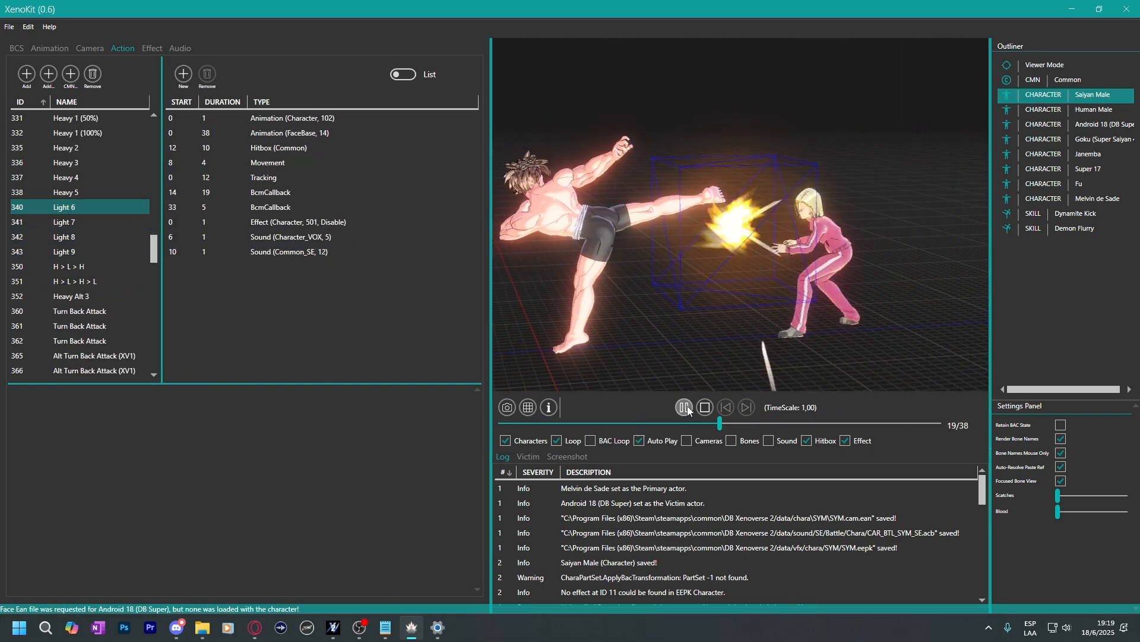
left_click(78, 268)
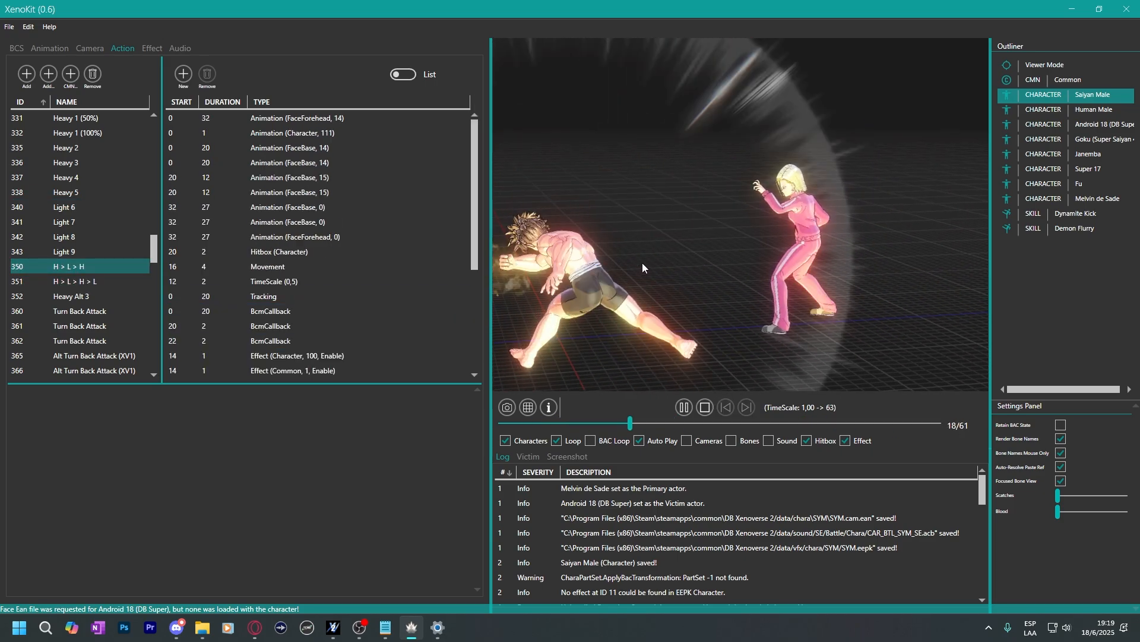
left_click(86, 208)
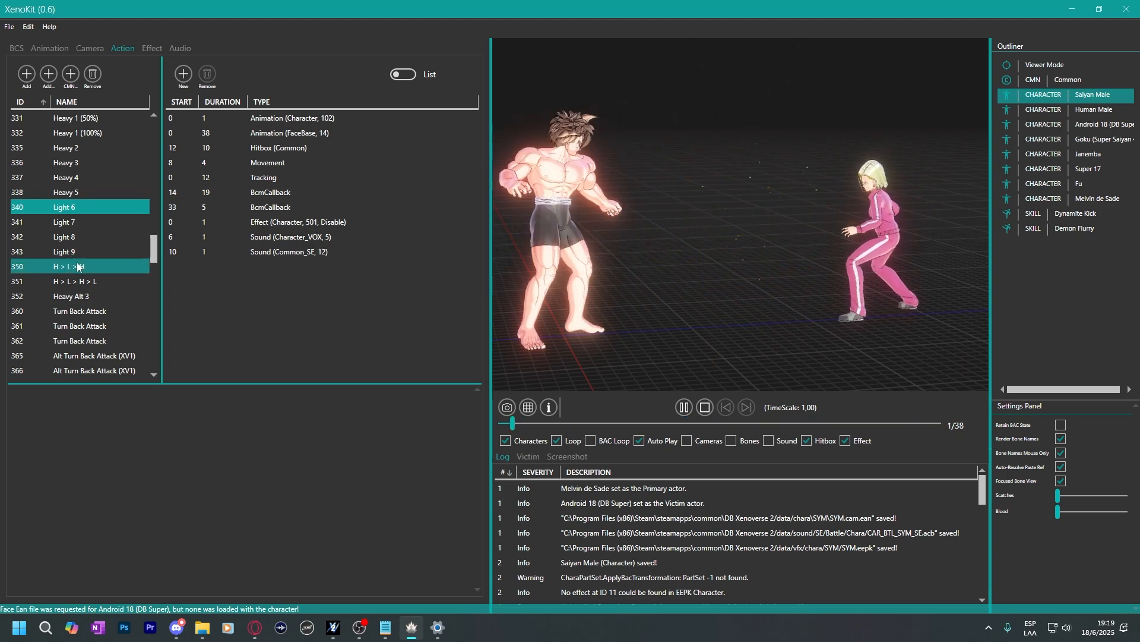
left_click(79, 267)
left_click(64, 209)
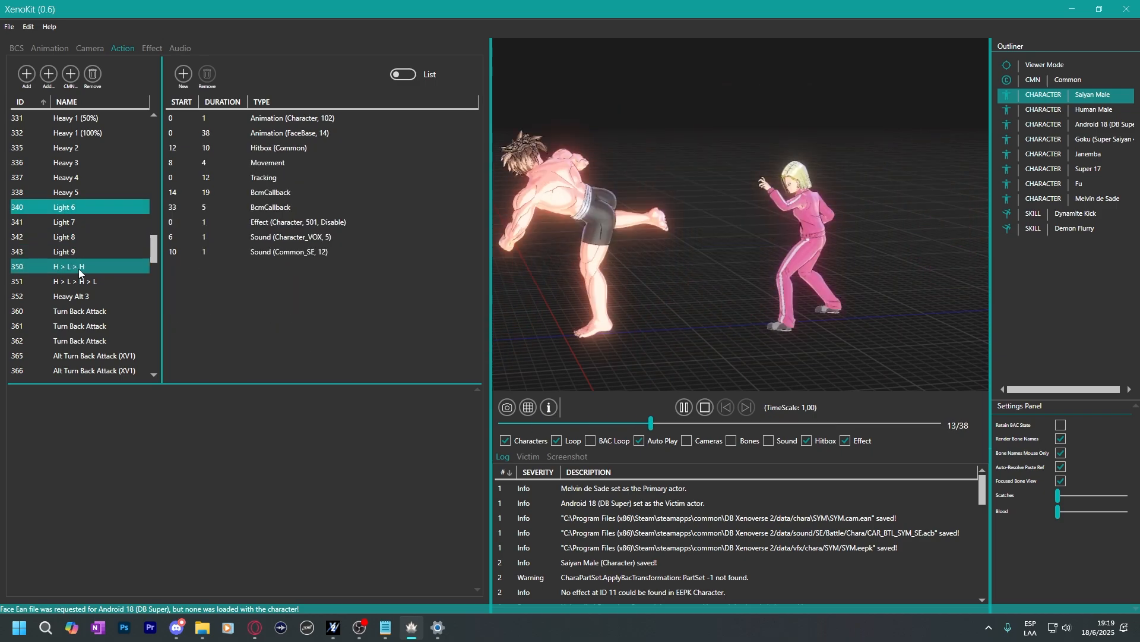
left_click(79, 267)
left_click(66, 211)
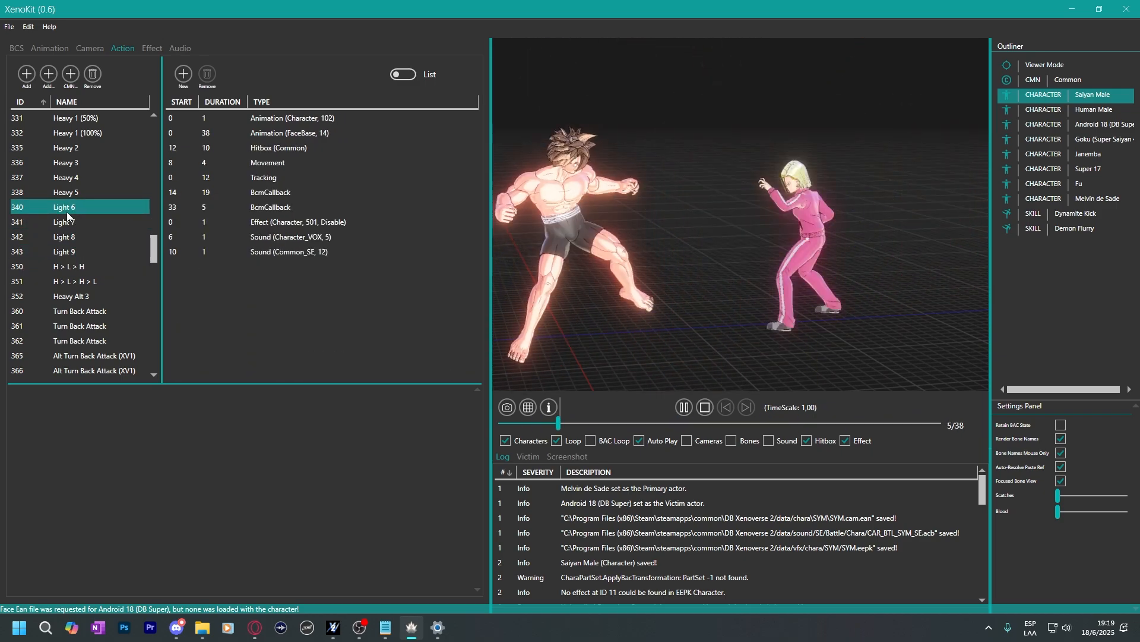
left_click(71, 266)
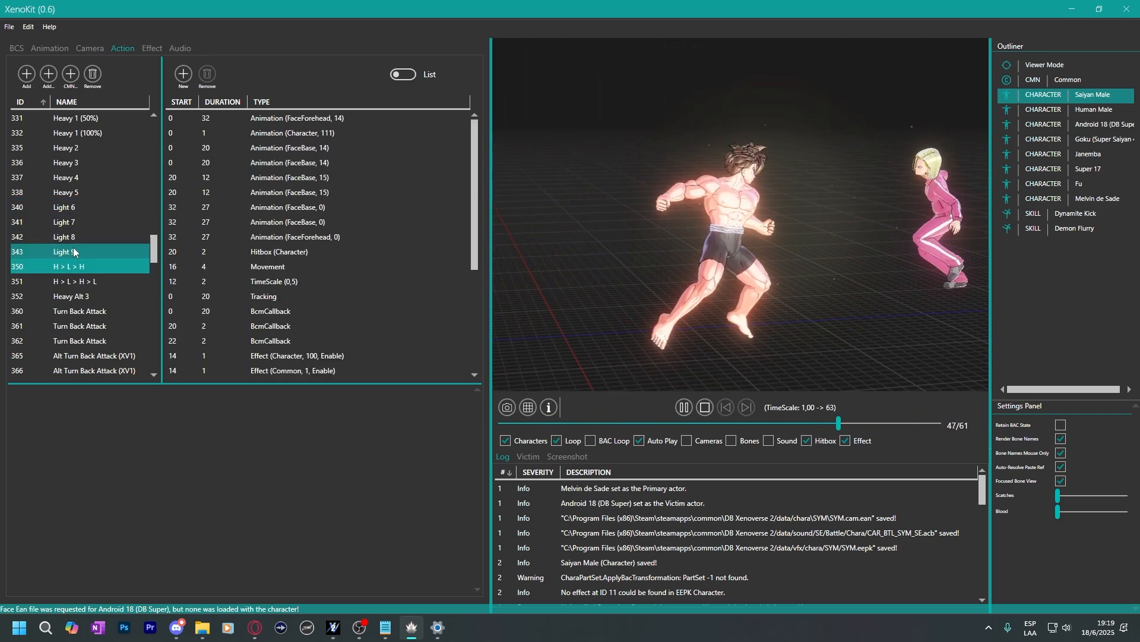
left_click(67, 208)
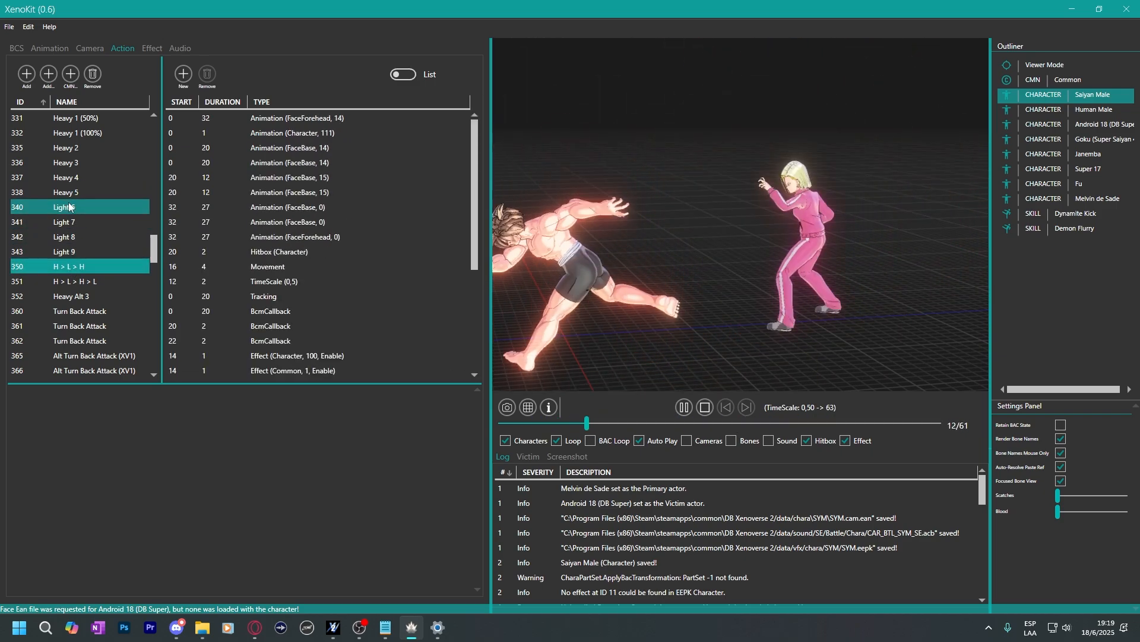
left_click(89, 266)
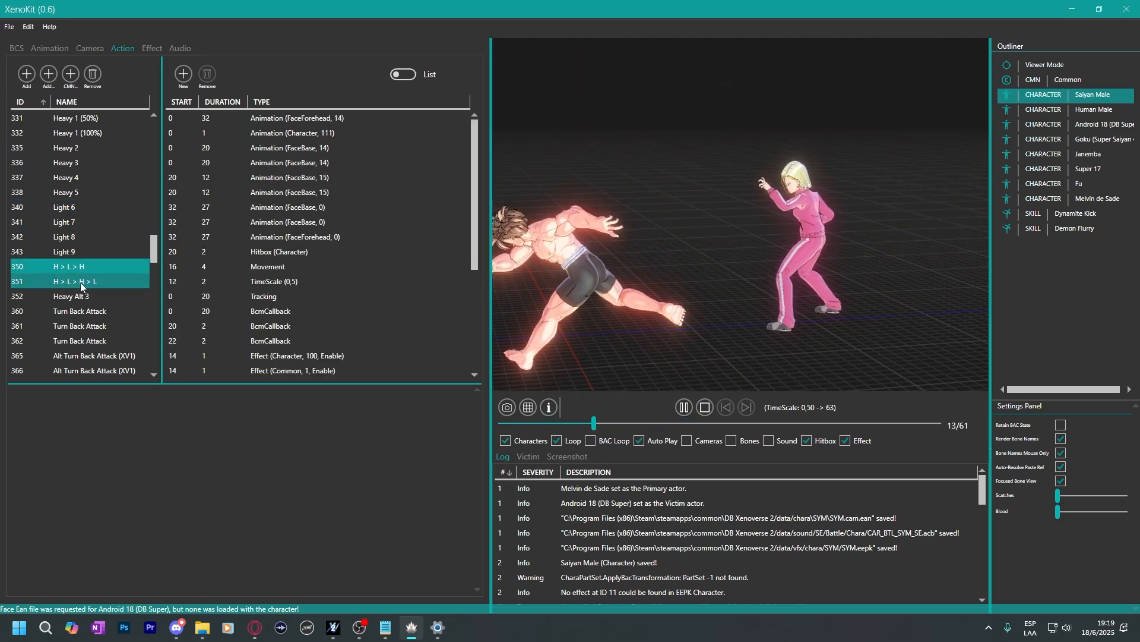
Examine the hitbox, effect and sound entries of action 350 and pause its playback at frame 12.
scroll(297, 221, "down", 1)
left_click(297, 266)
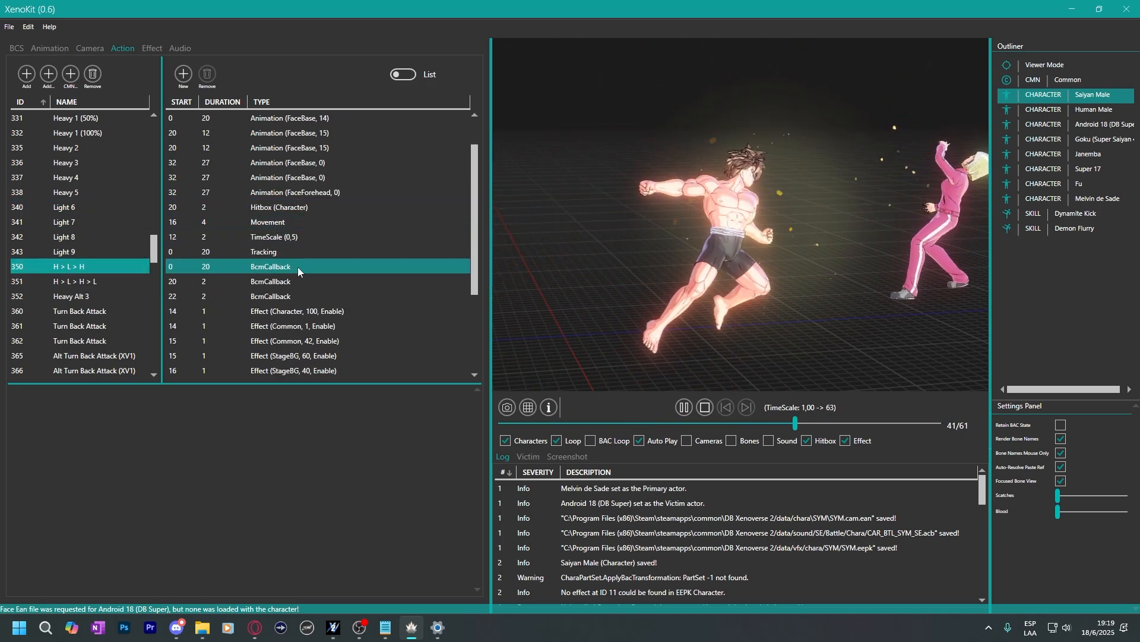
left_click(294, 206)
scroll(283, 220, "down", 1)
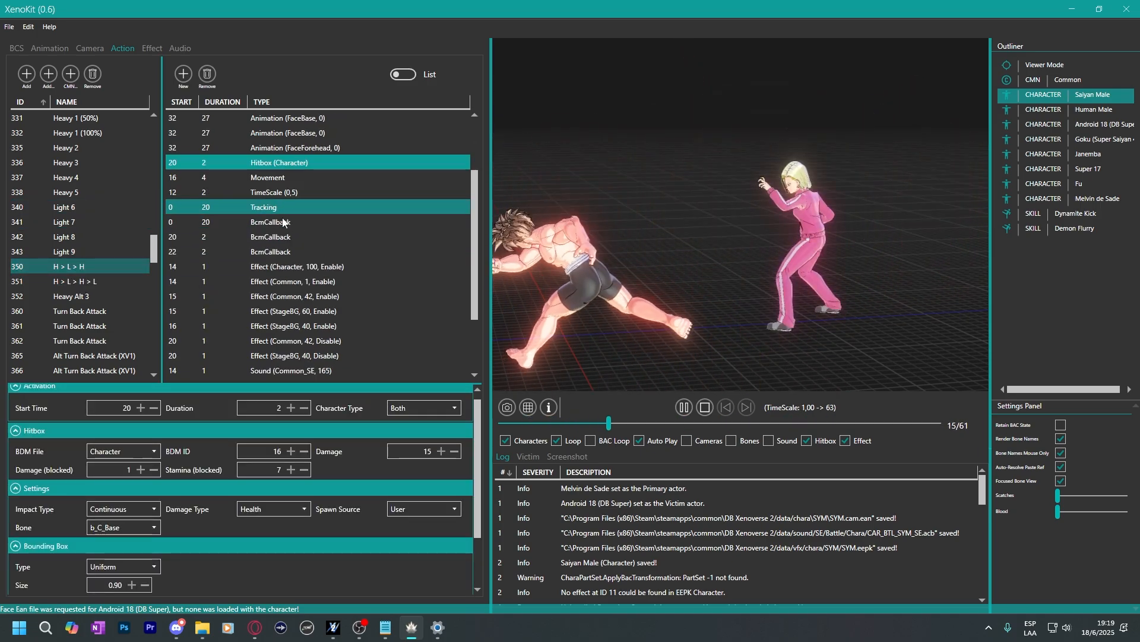
scroll(325, 248, "down", 2)
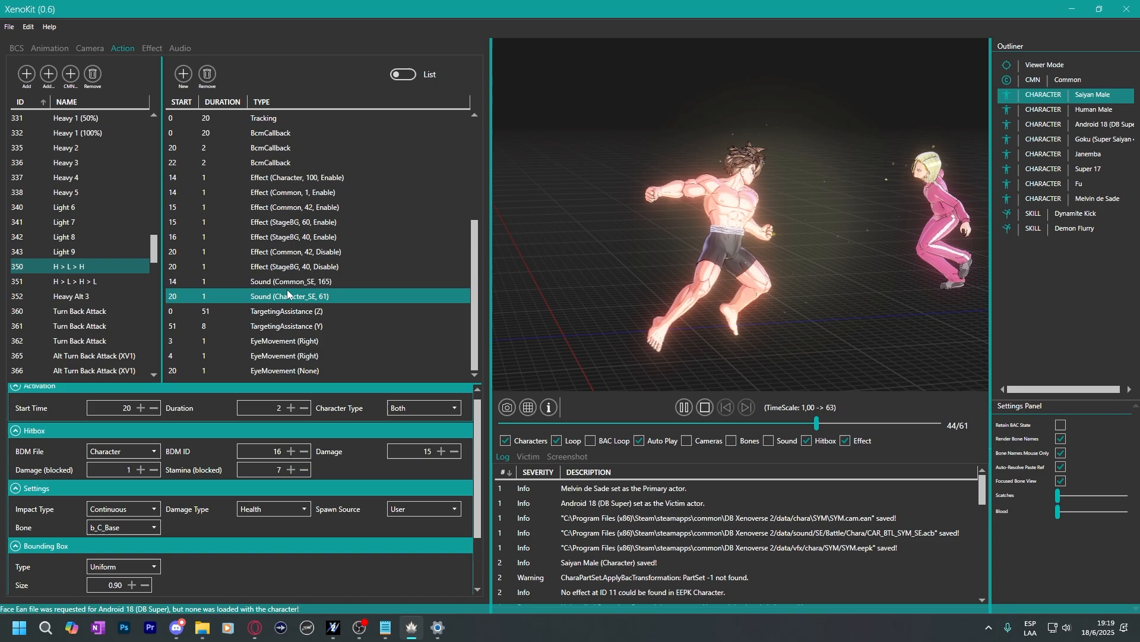
left_click(768, 440)
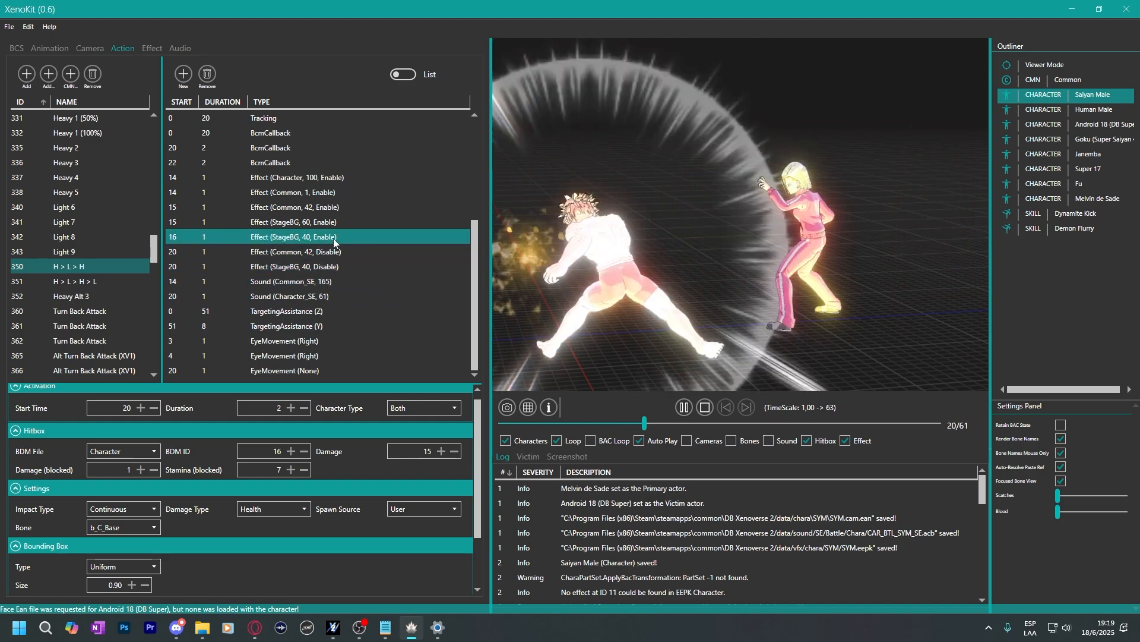
left_click(685, 407)
left_click(390, 279)
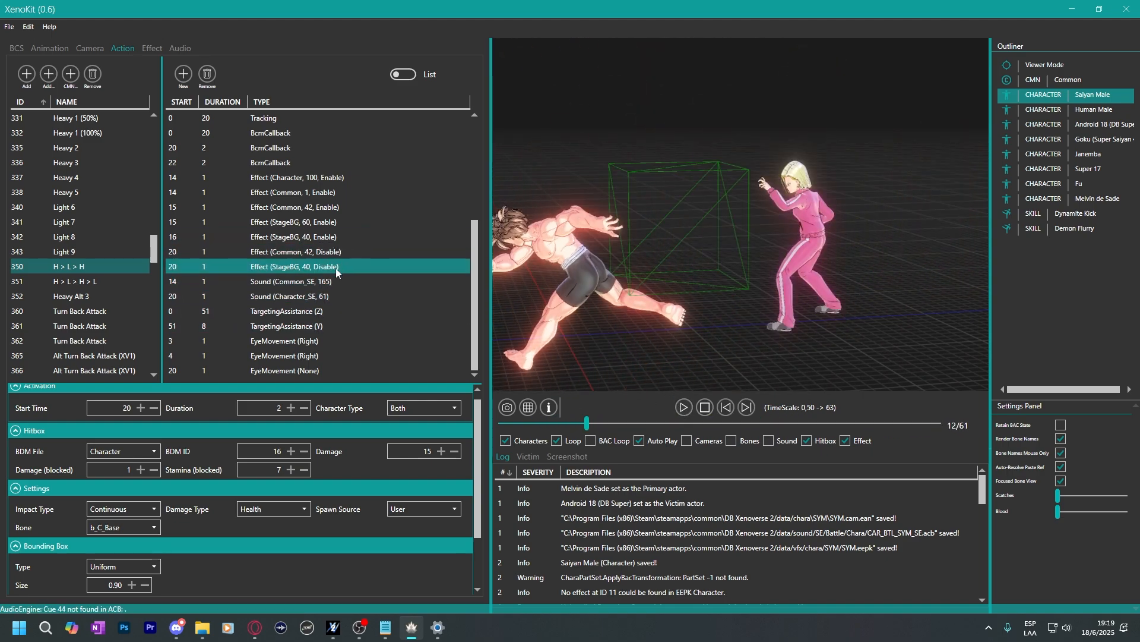
Examine the link flags of action 350's BcmCallback entry starting at frame 0, and its character hitbox settings.
scroll(297, 268, "up", 4)
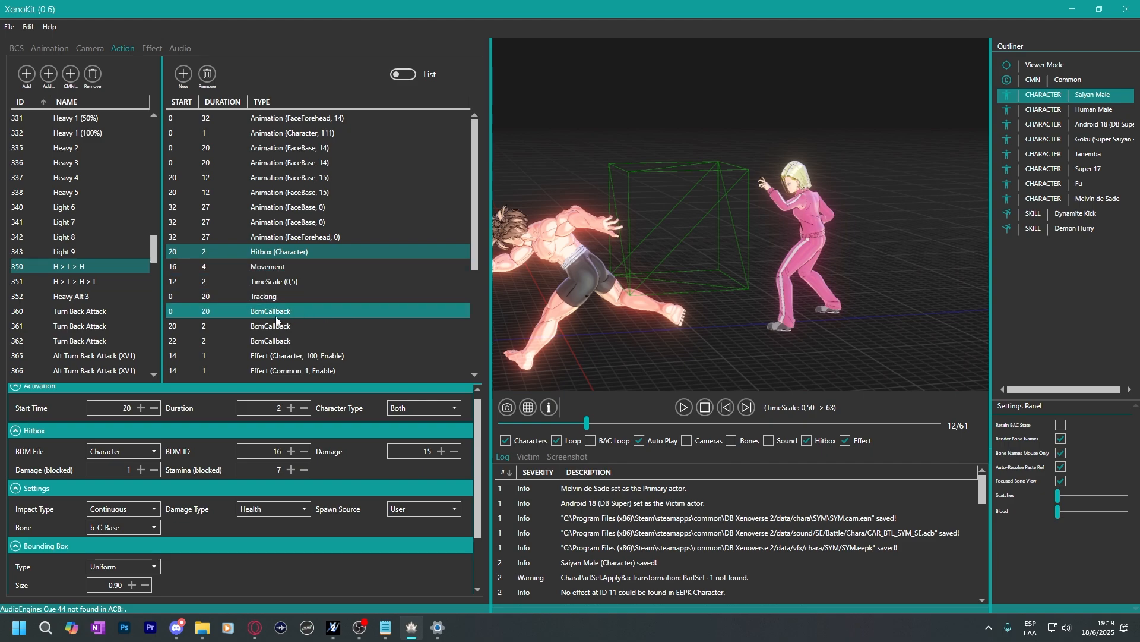
scroll(303, 293, "down", 1)
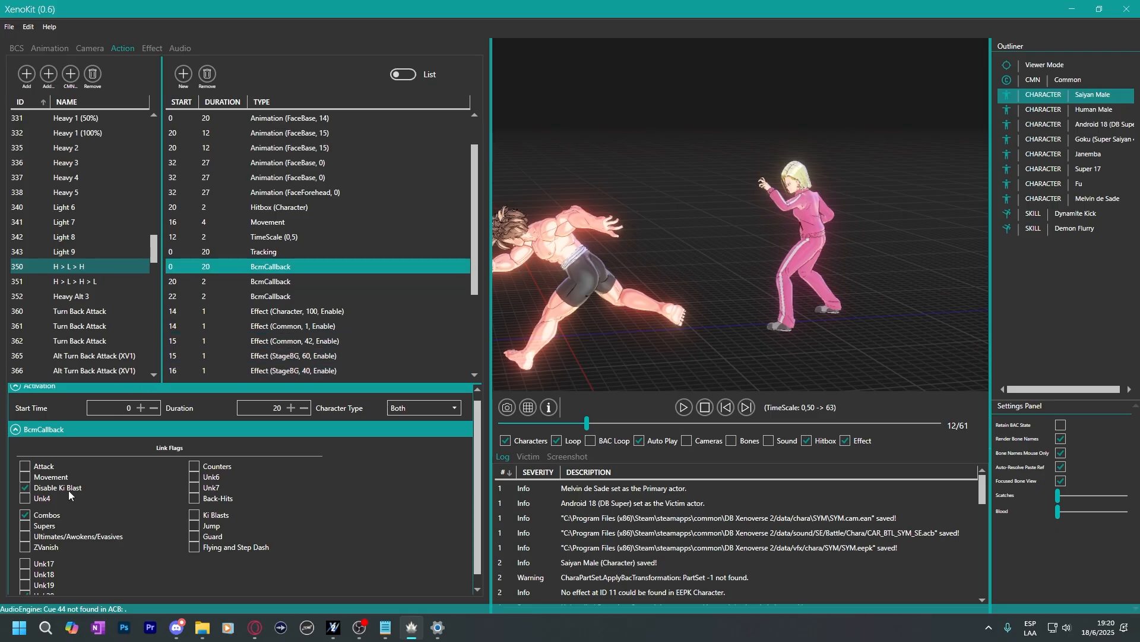
left_click(268, 278, "shift")
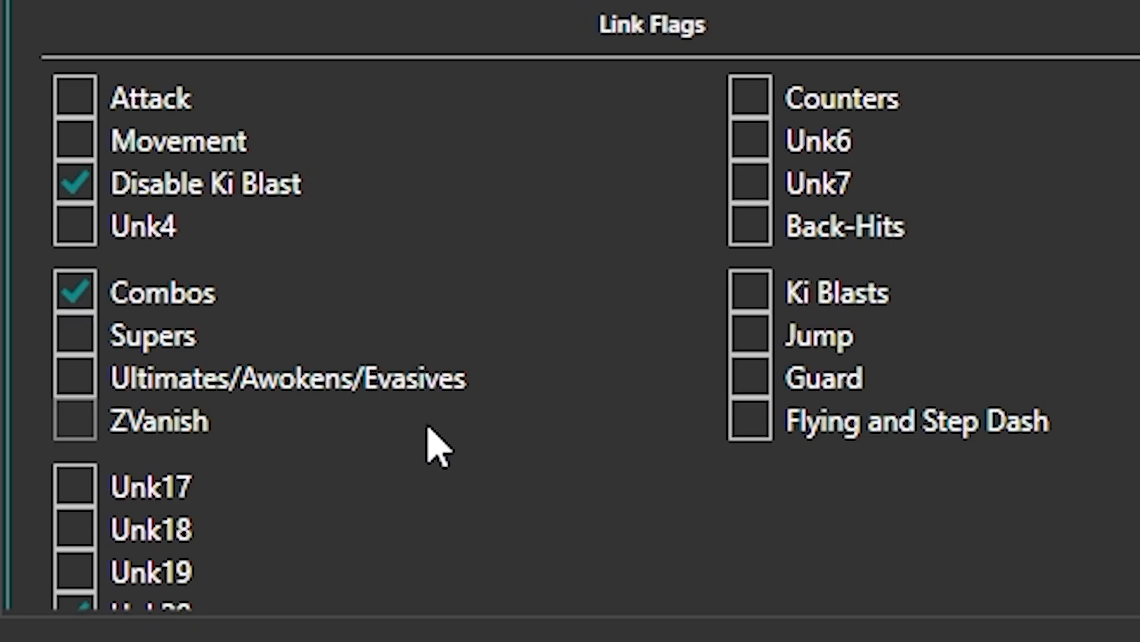
scroll(535, 392, "down", 1)
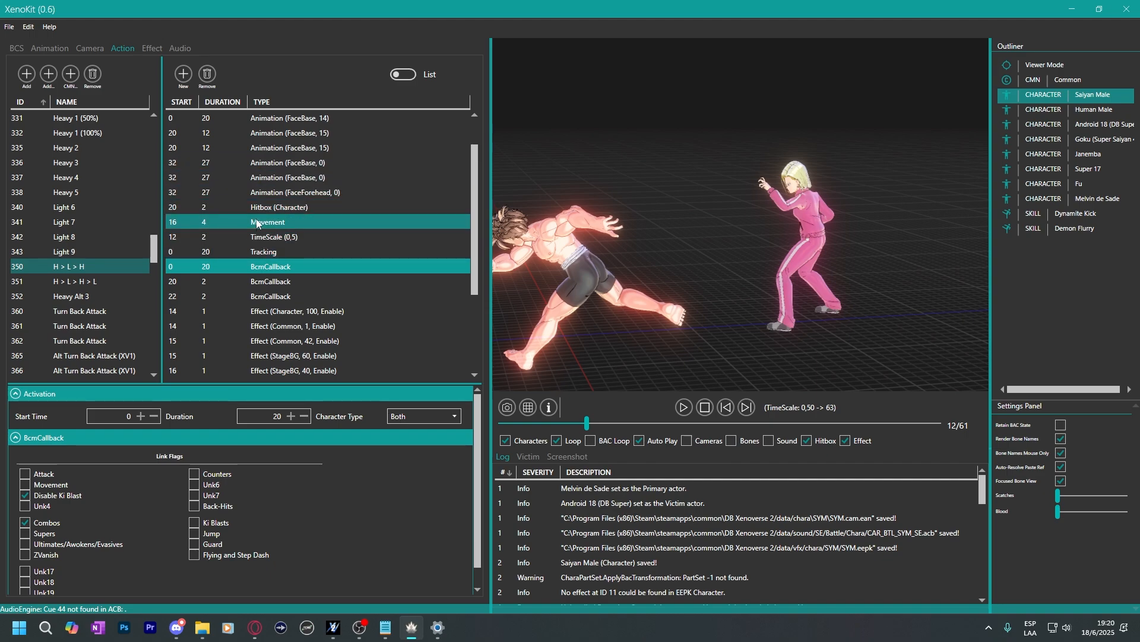
left_click(301, 206)
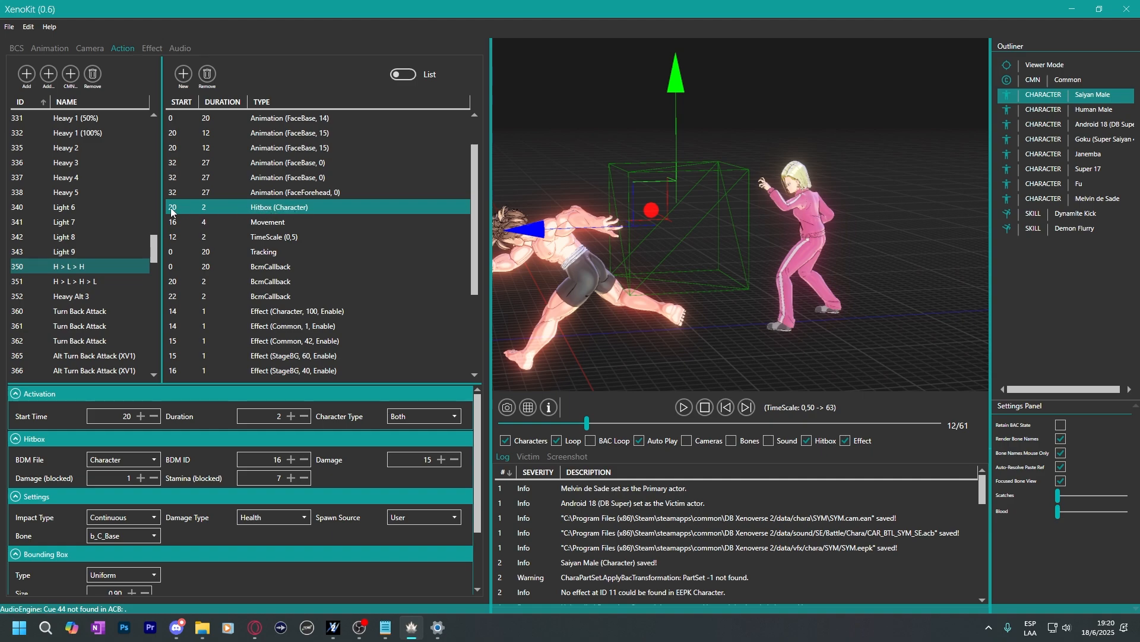
Compare action 350's hitbox and BcmCallback entries, and enable the Combos link flag on the BcmCallback starting at frame 22.
left_click(259, 287)
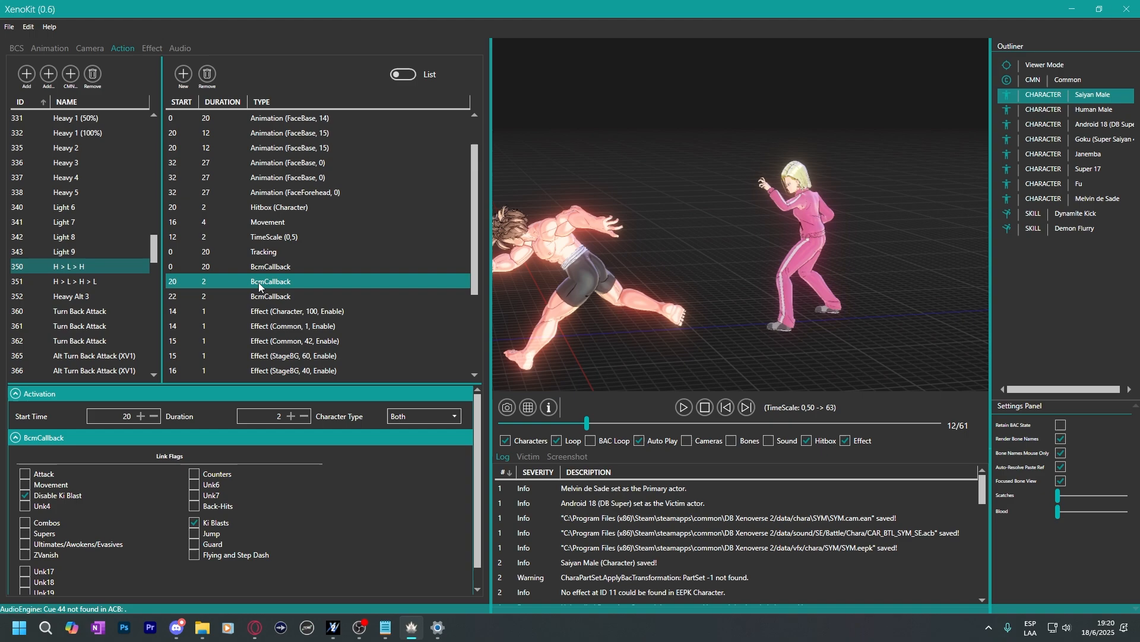
left_click(277, 299)
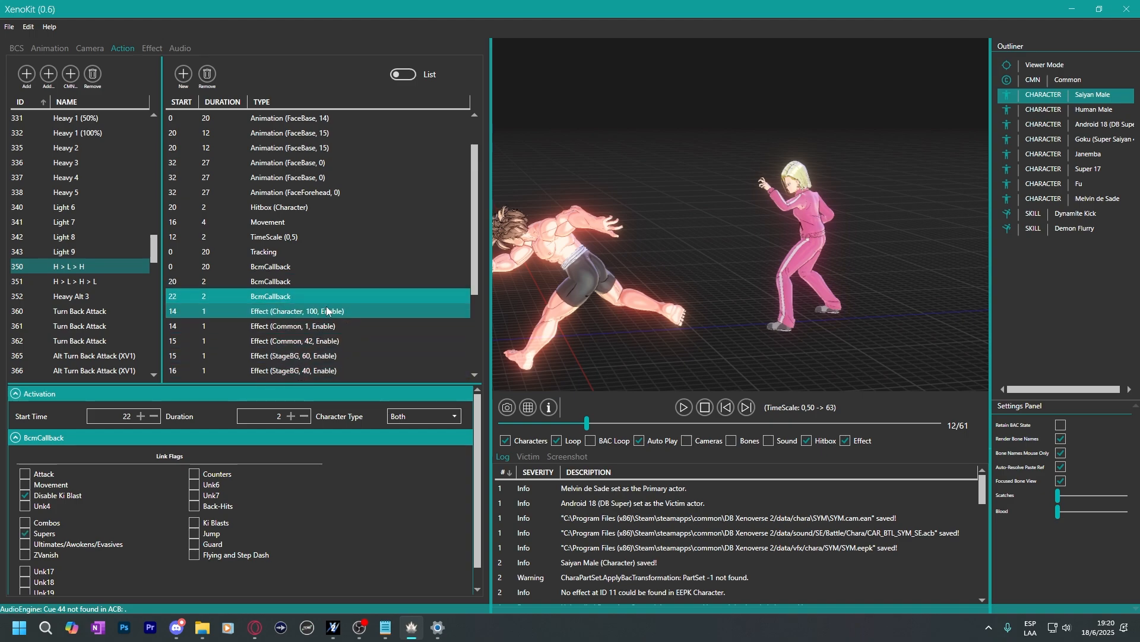
left_click(283, 211)
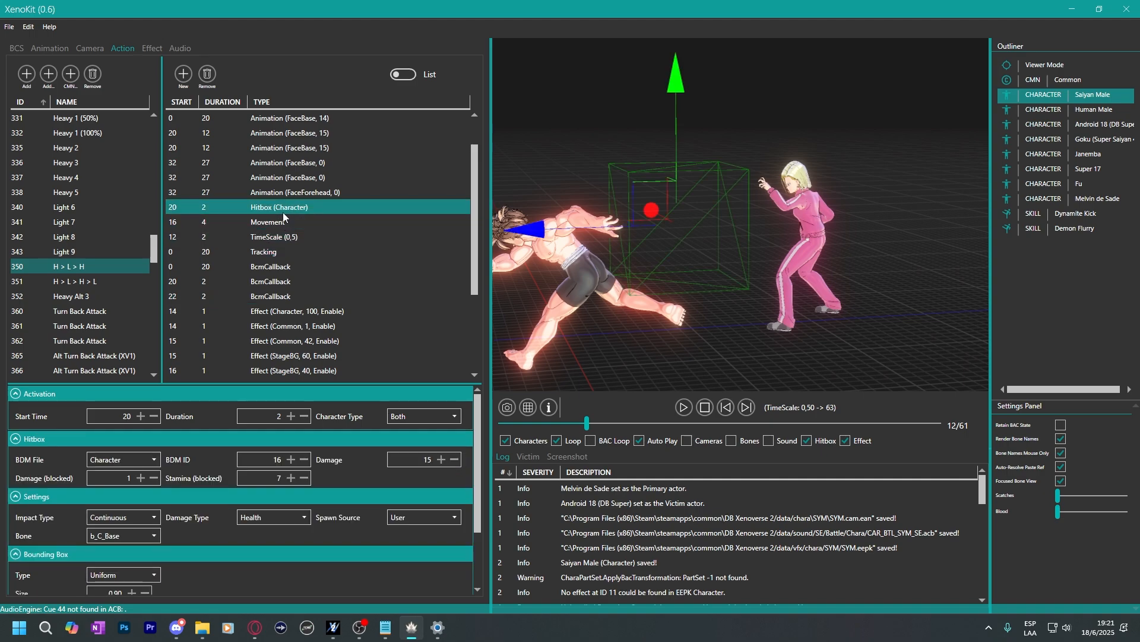
left_click(274, 297)
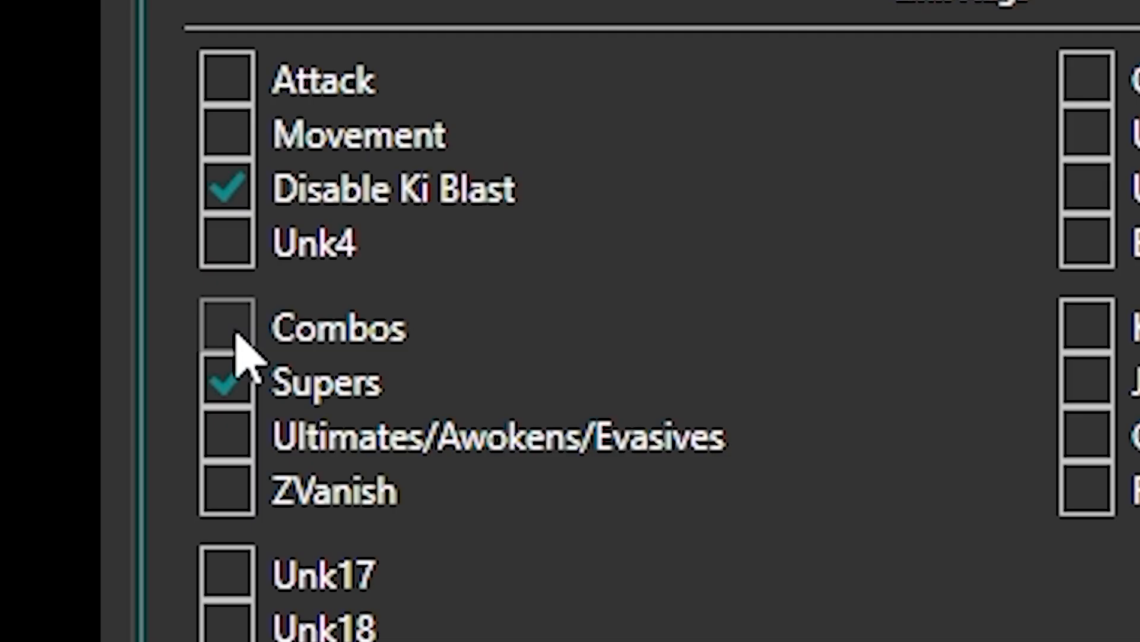
left_click(25, 523)
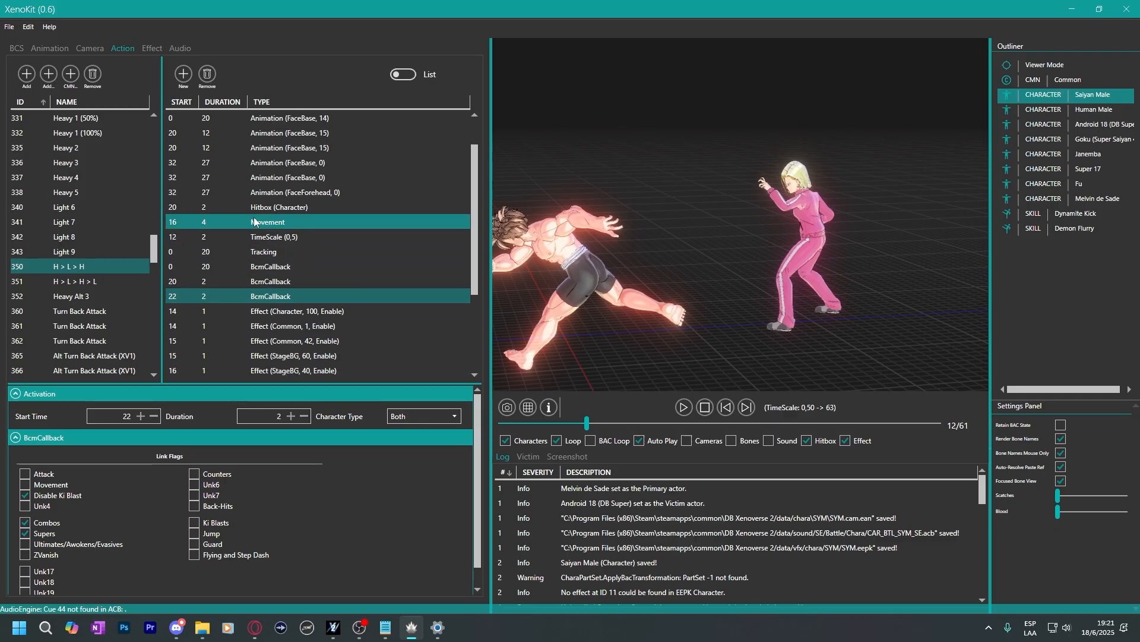
Enable the Ultimates/Awokens/Evasives and ZVanish link flags on action 350's BcmCallback starting at frame 22.
left_click(264, 208)
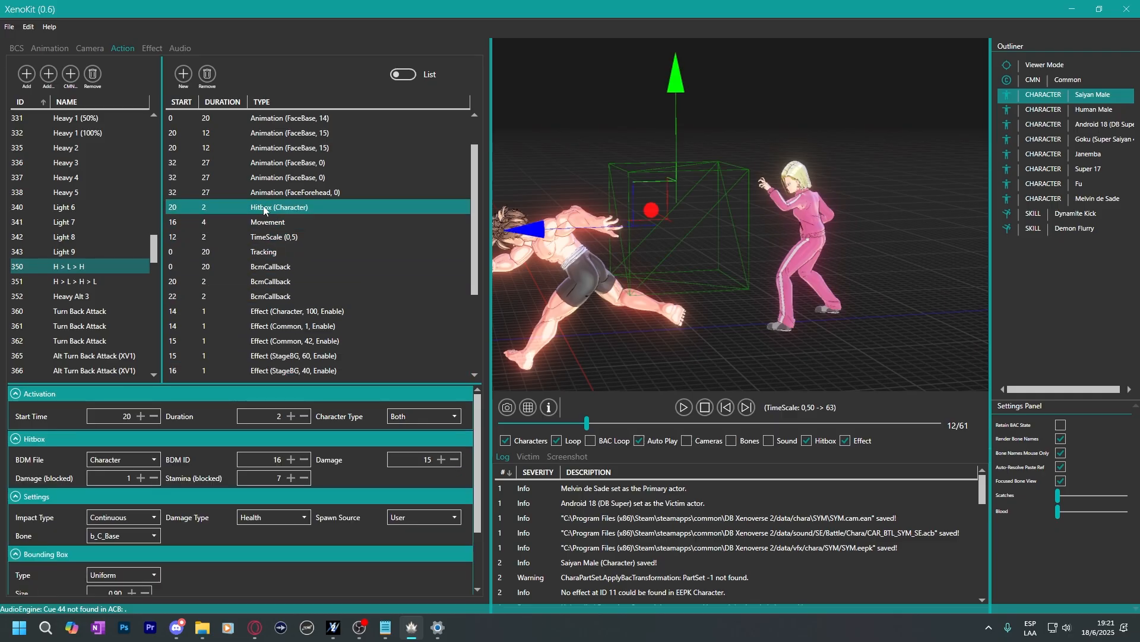
left_click(257, 295)
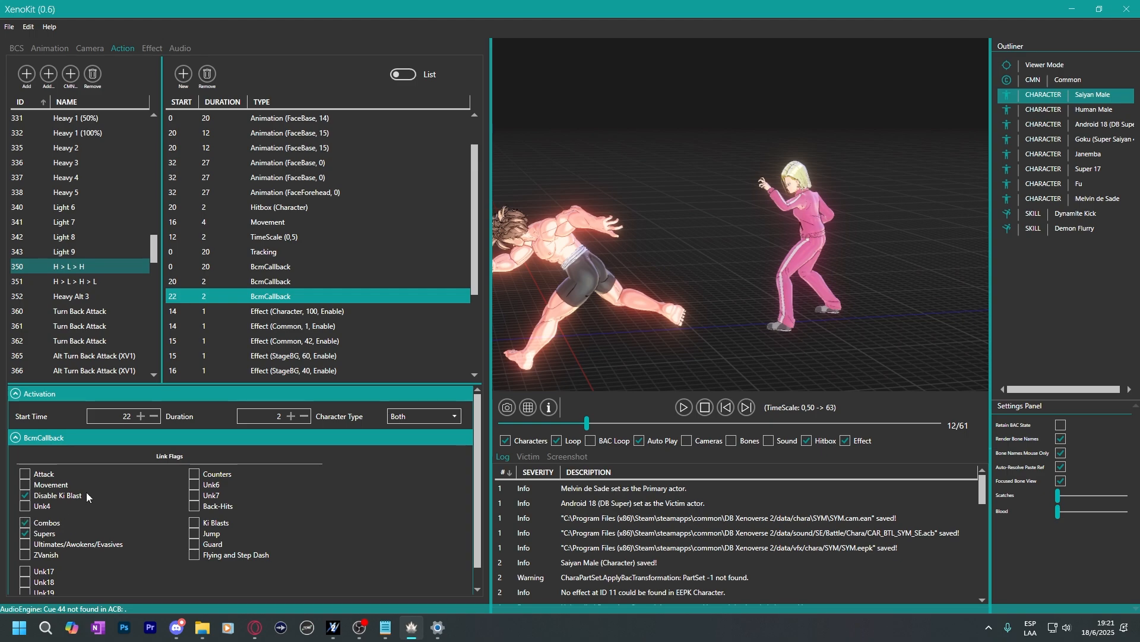
left_click(81, 281)
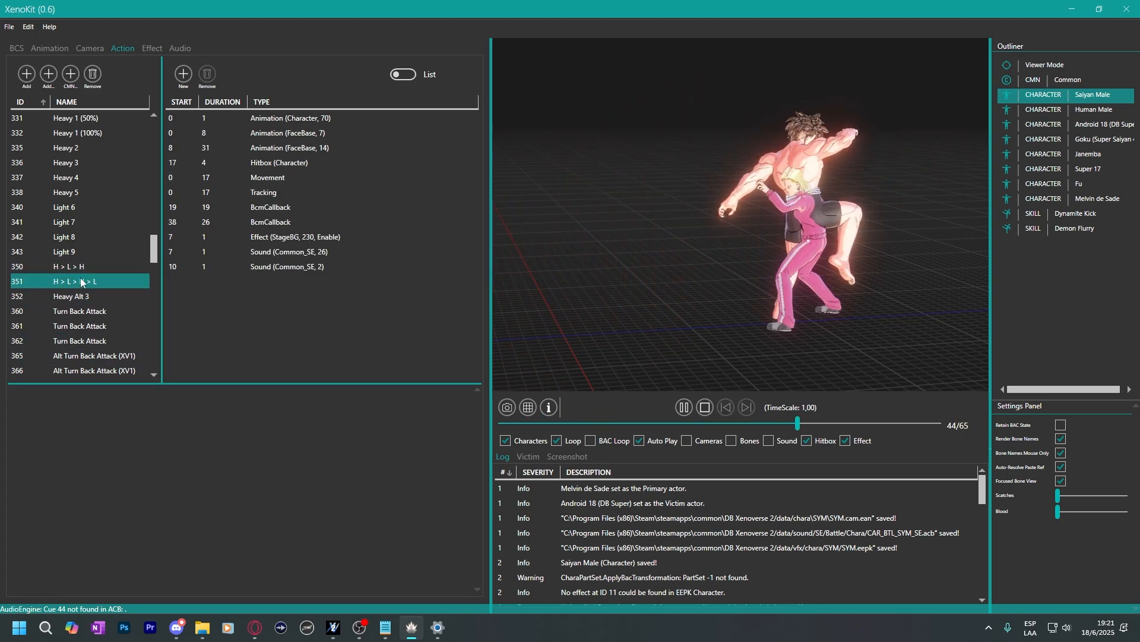
left_click(76, 266)
left_click(213, 328)
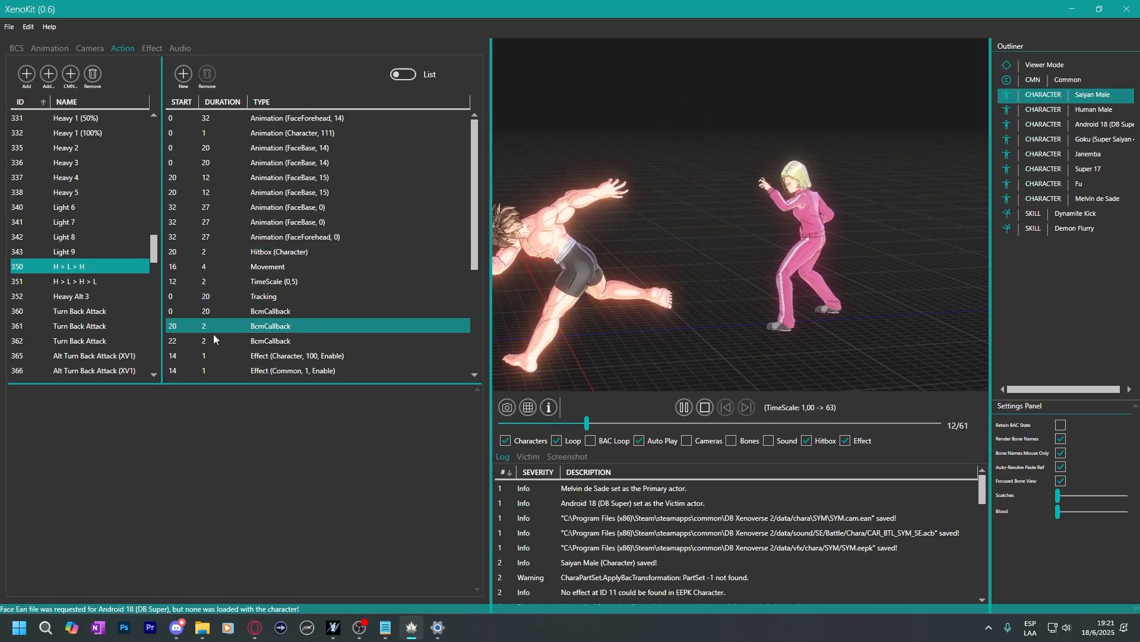
left_click(213, 339)
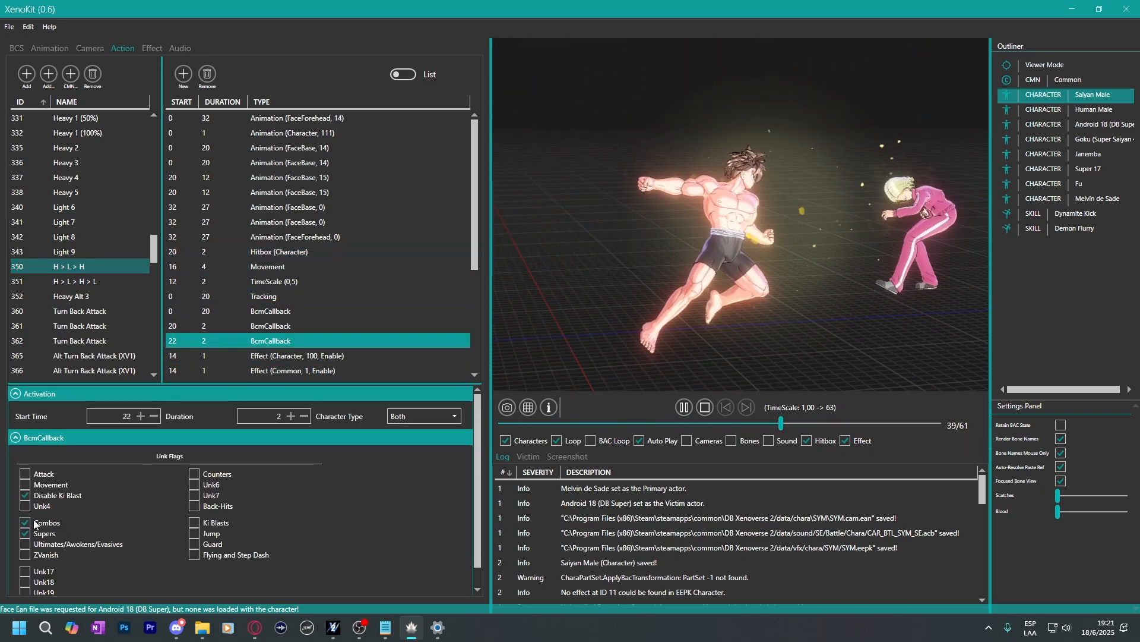
left_click(24, 544)
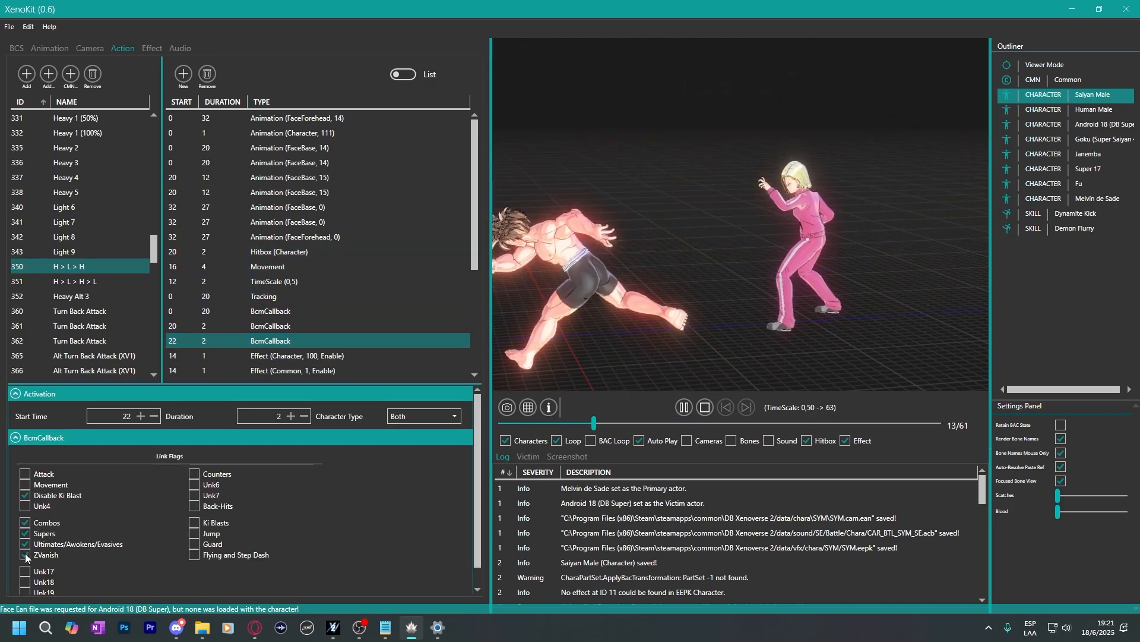
left_click(25, 554)
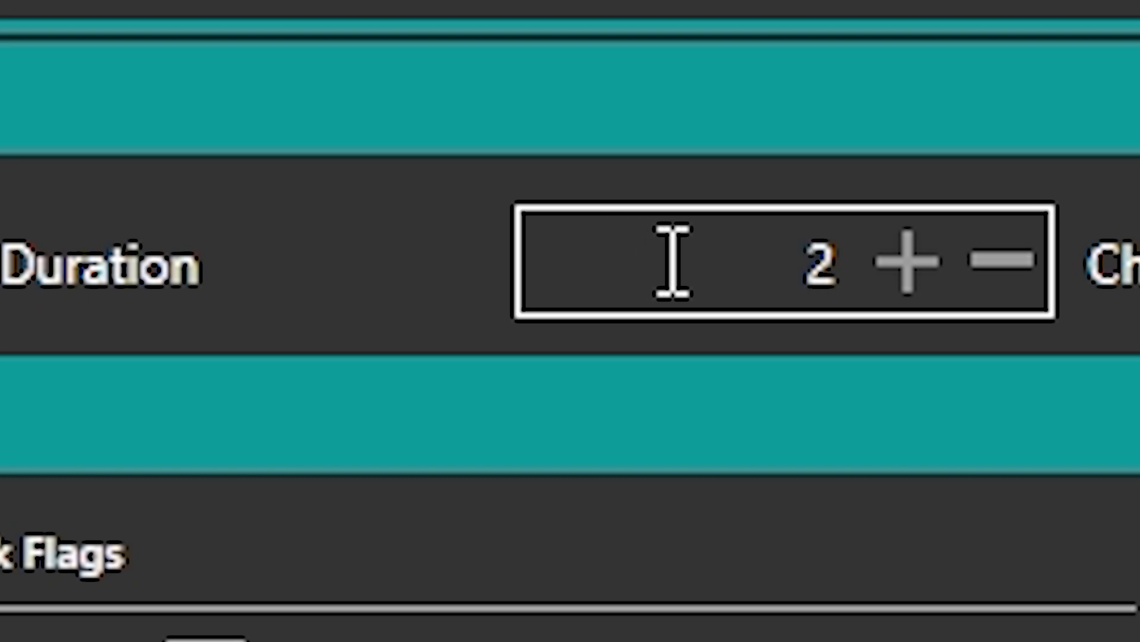
Set the duration of action 350's BcmCallback starting at frame 22 to 50.
left_click(1033, 257)
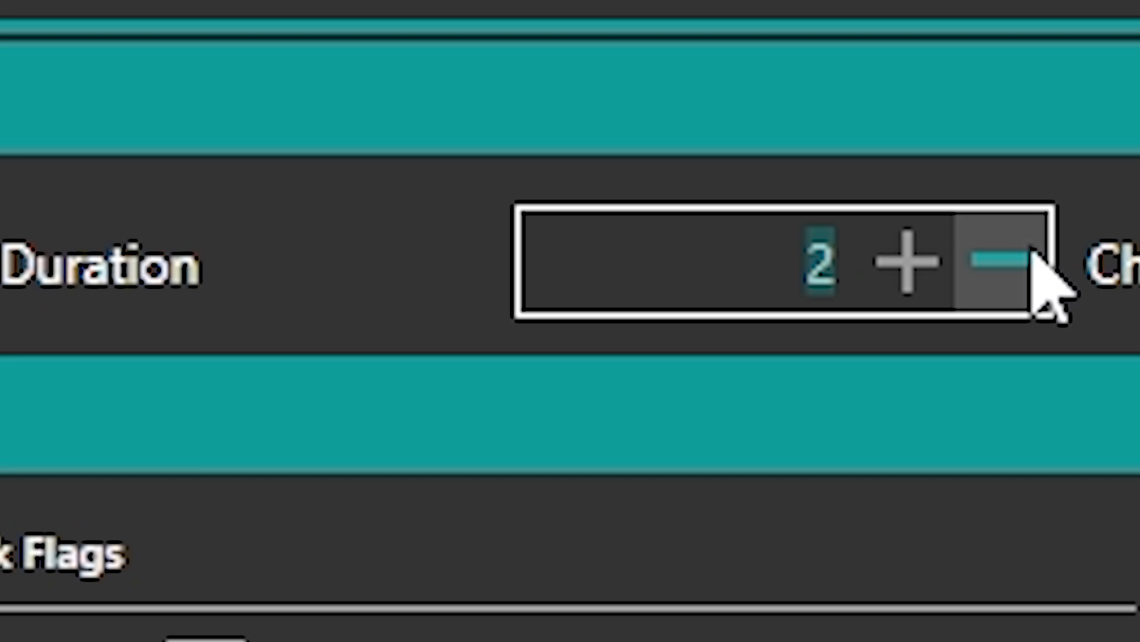
type("50")
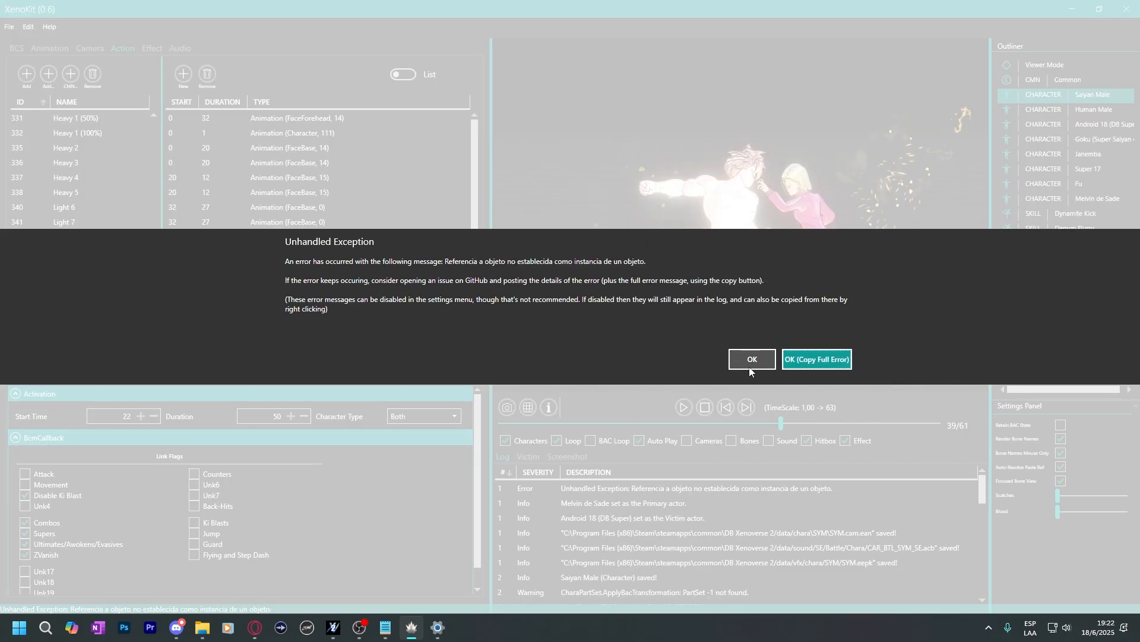
left_click(752, 359)
Scrub action 350's final frames, including 54 and 58, to check the last BcmCallback's duration against the end of the animation.
left_click(684, 409)
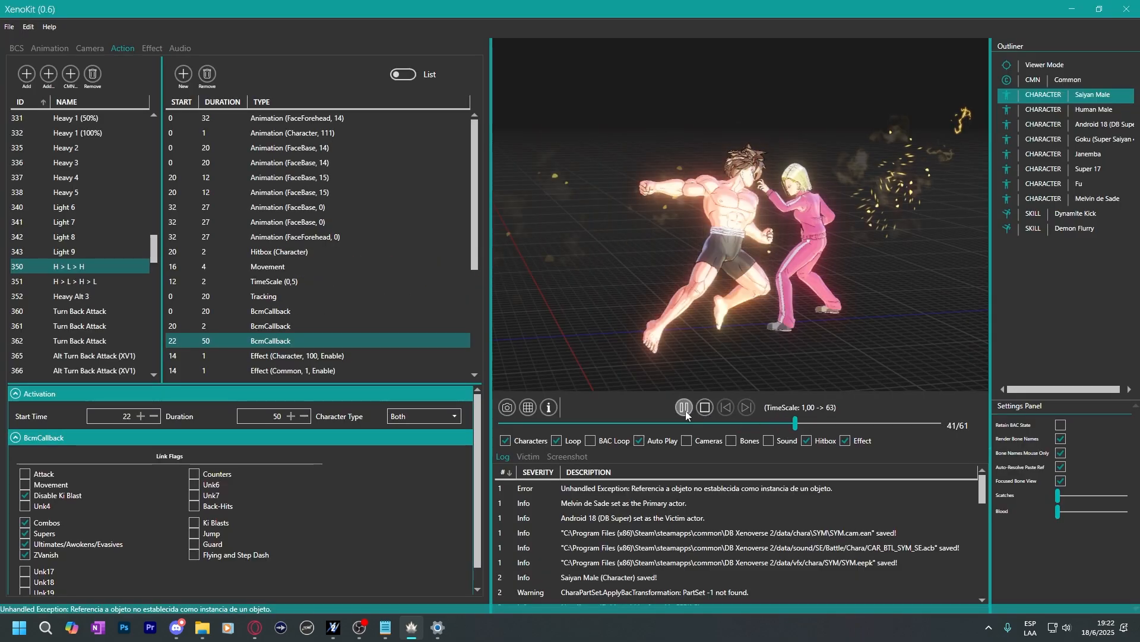
left_click(891, 424)
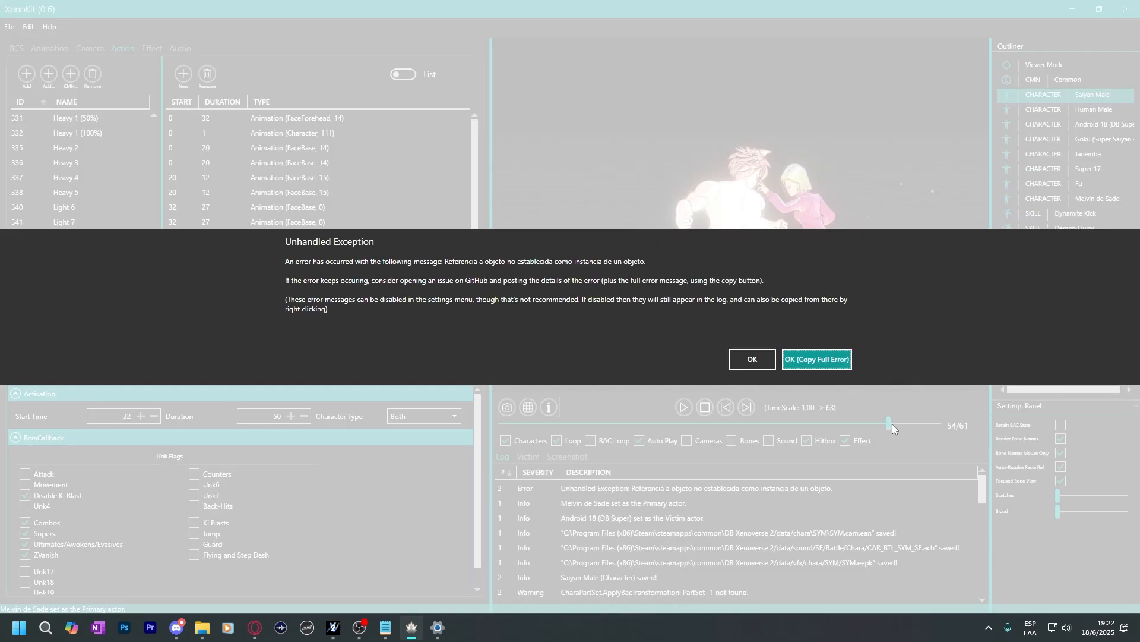
left_click(760, 366)
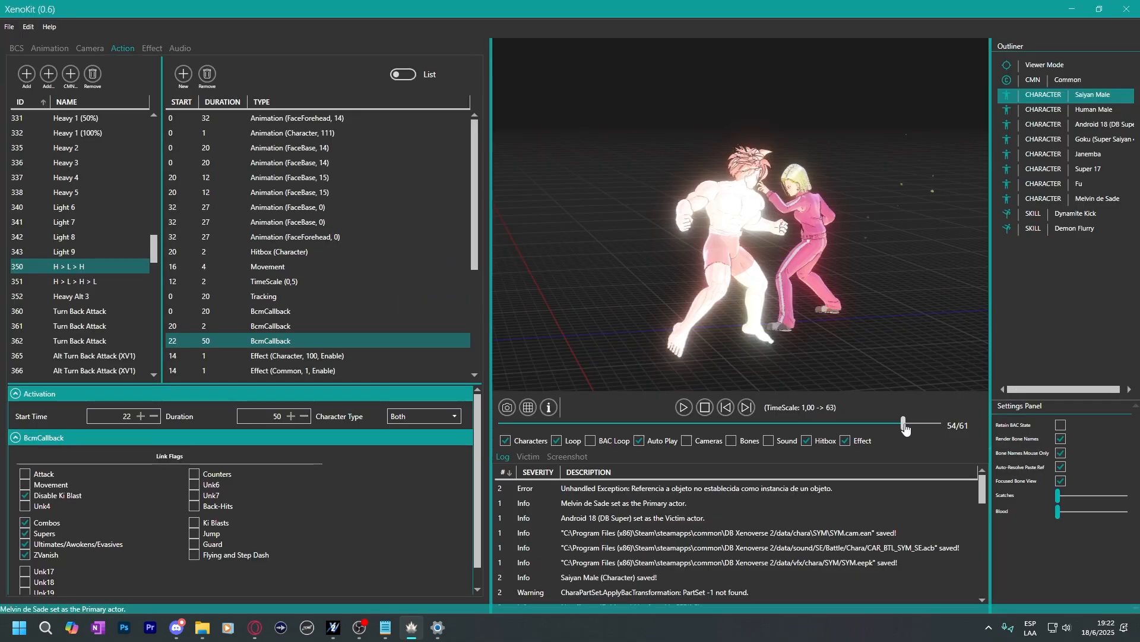
left_click_drag(906, 426, 917, 425)
left_click(758, 362)
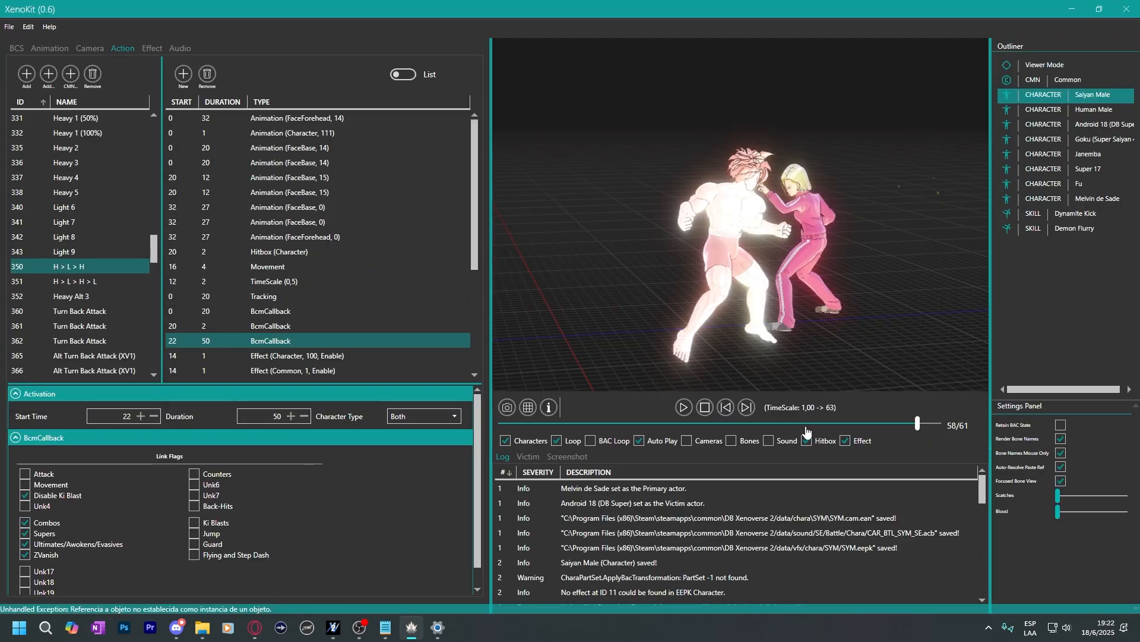
left_click(683, 408)
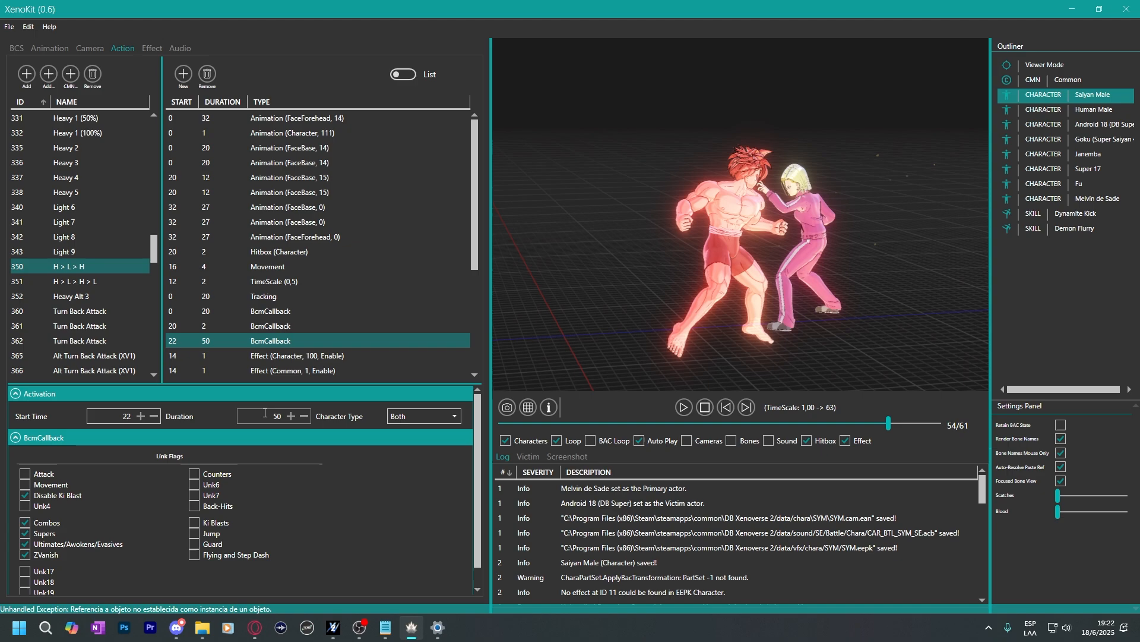
scroll(264, 420, "up", 3)
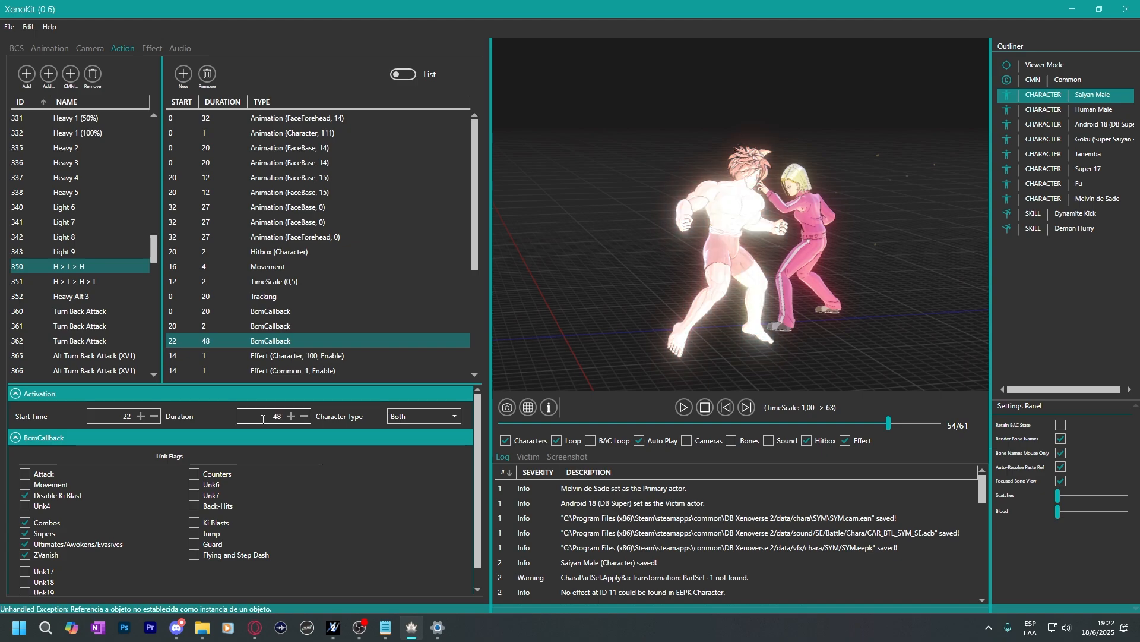
scroll(291, 304, "down", 3)
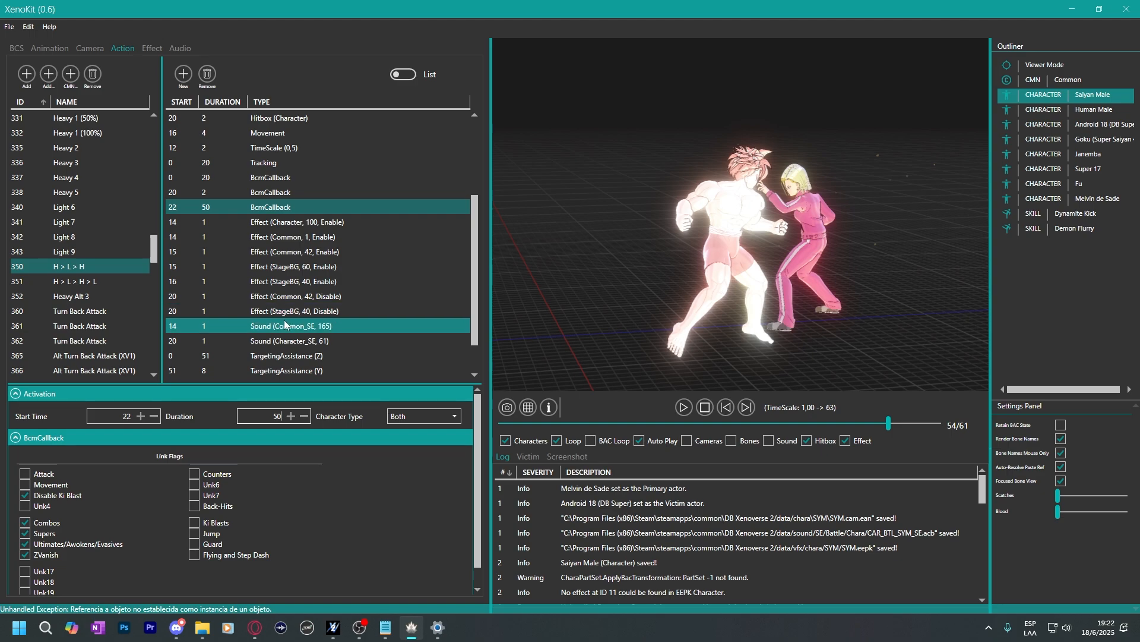
scroll(285, 343, "up", 3)
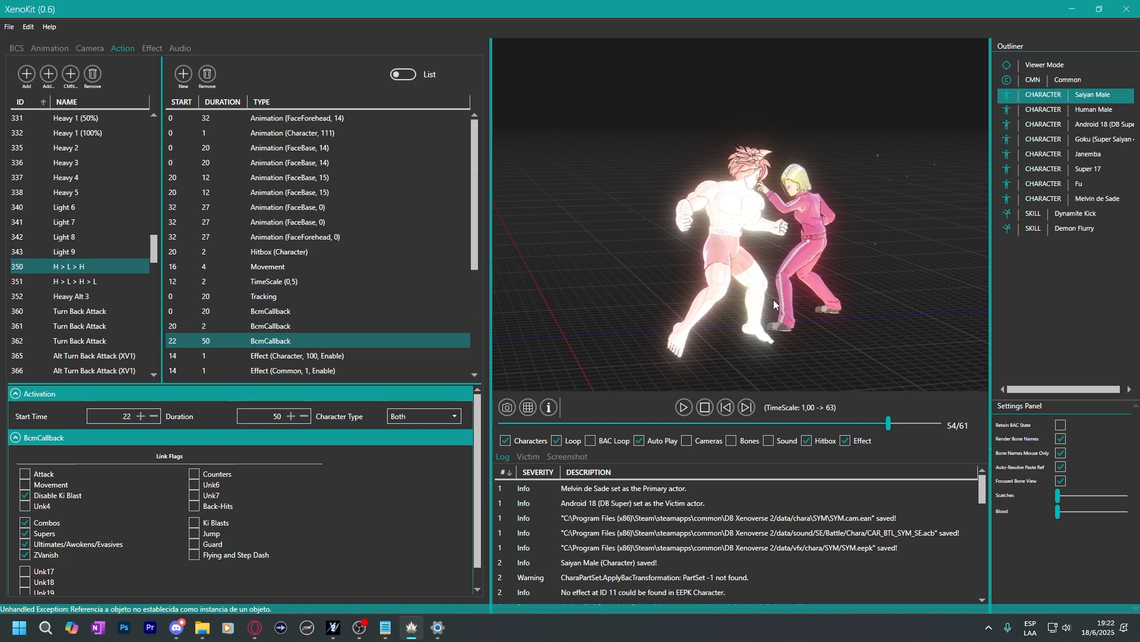
Examine the link flags of Janemba's action 343 BcmCallback starting at frame 68, toggling its Combos flag.
left_click(1067, 154)
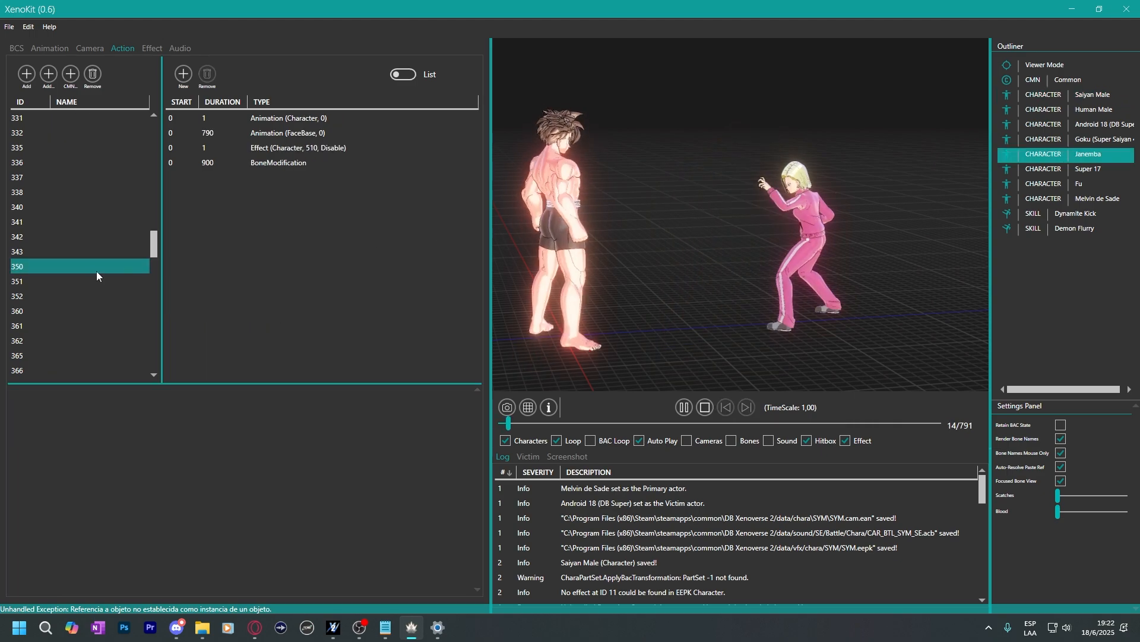
left_click(69, 252)
left_click(270, 236)
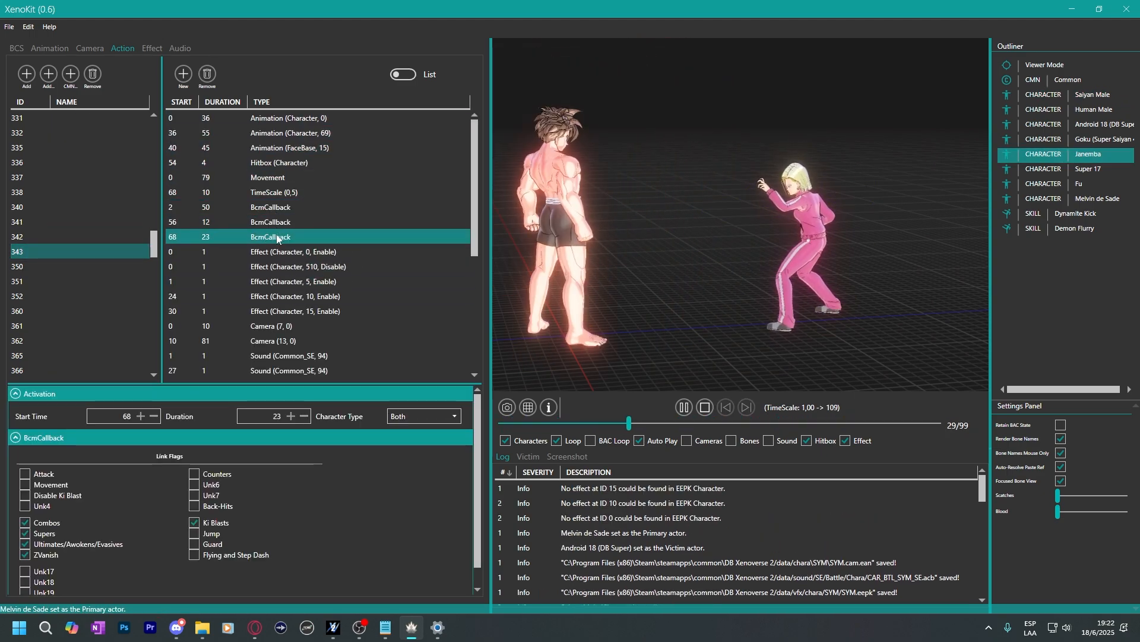
left_click(24, 523)
left_click(24, 523)
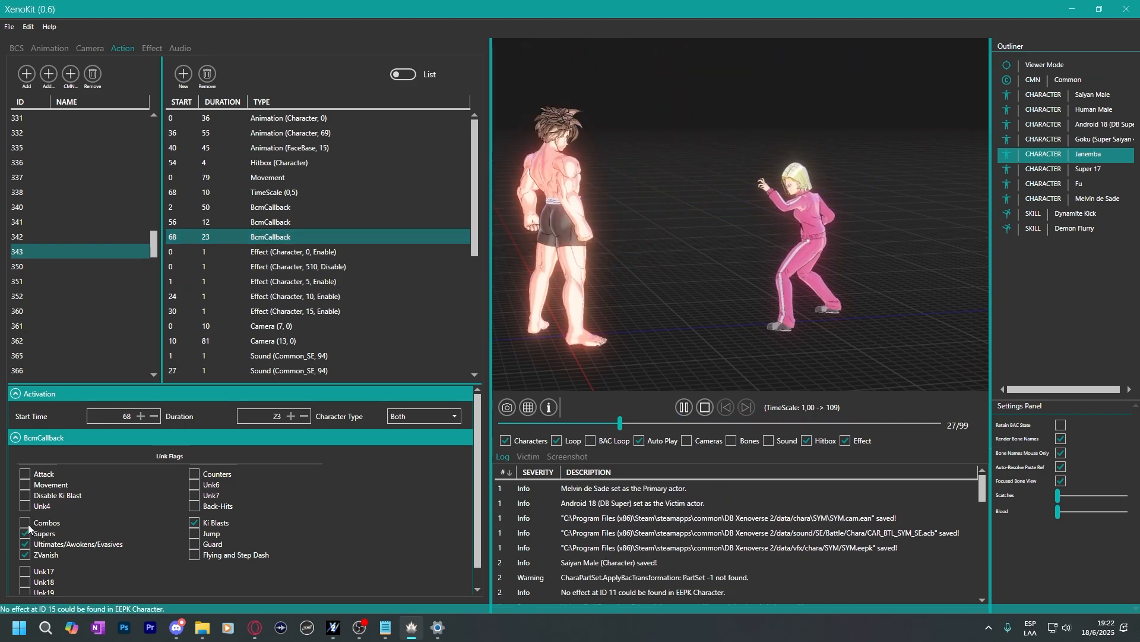
Return to the Saiyan Male's action 350 and enable the Back-Hits link flag on the BcmCallback starting at frame 22.
left_click(1045, 95)
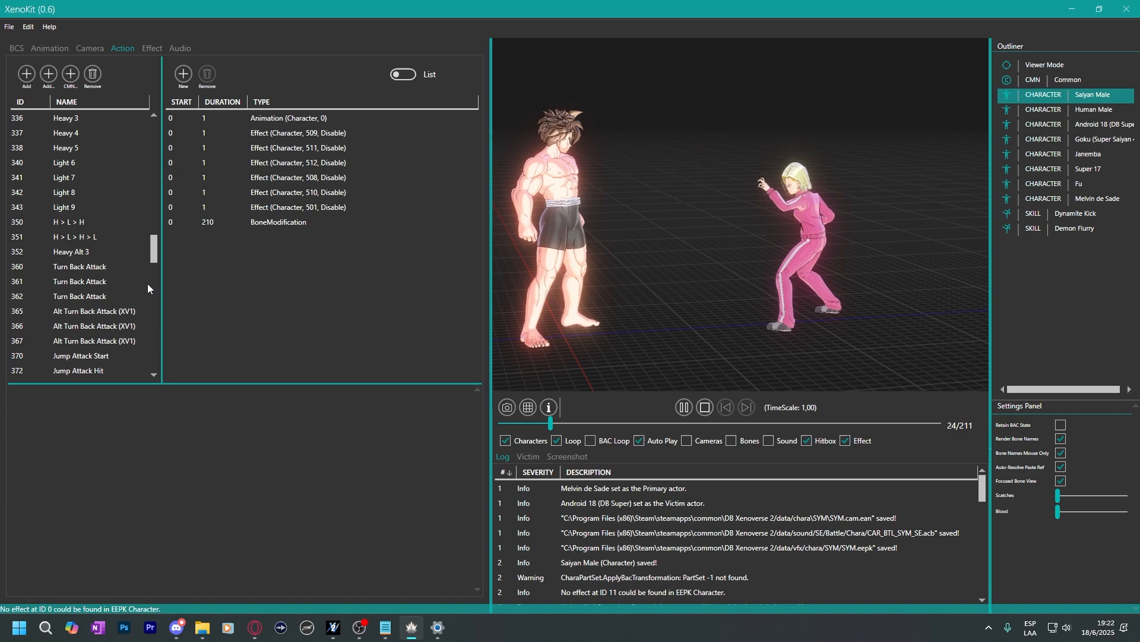
left_click(76, 195)
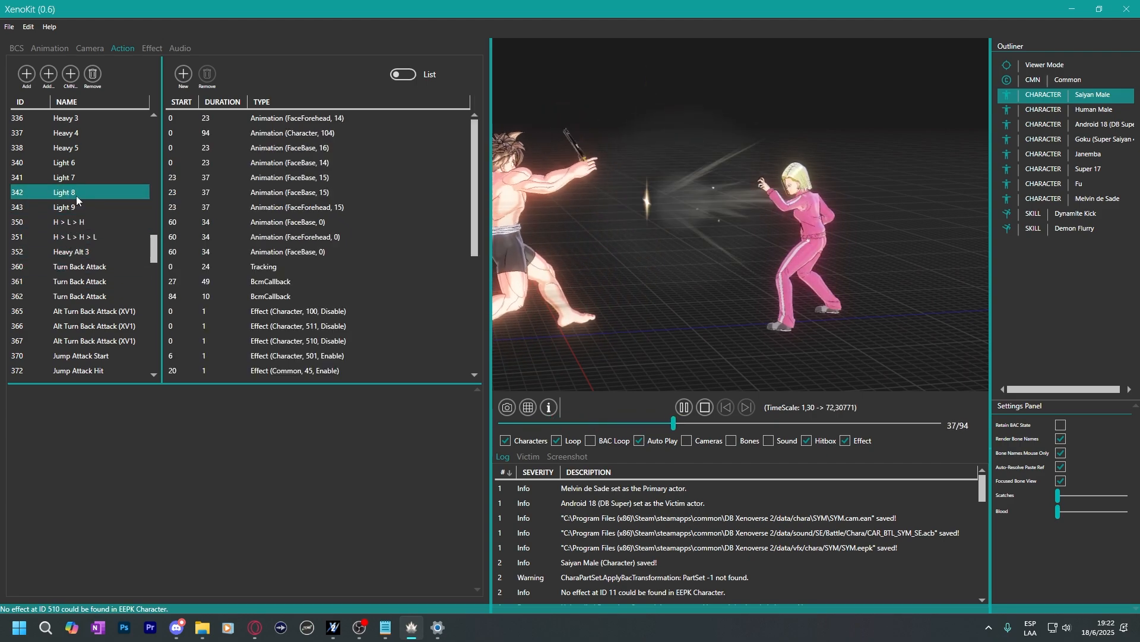
left_click(117, 221)
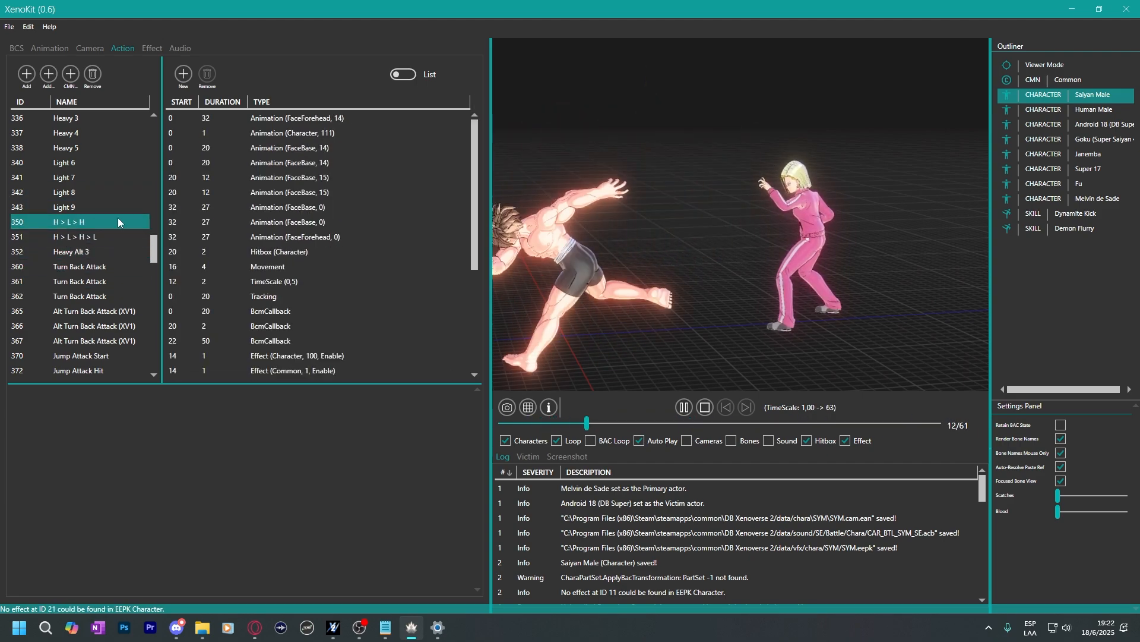
left_click(260, 339)
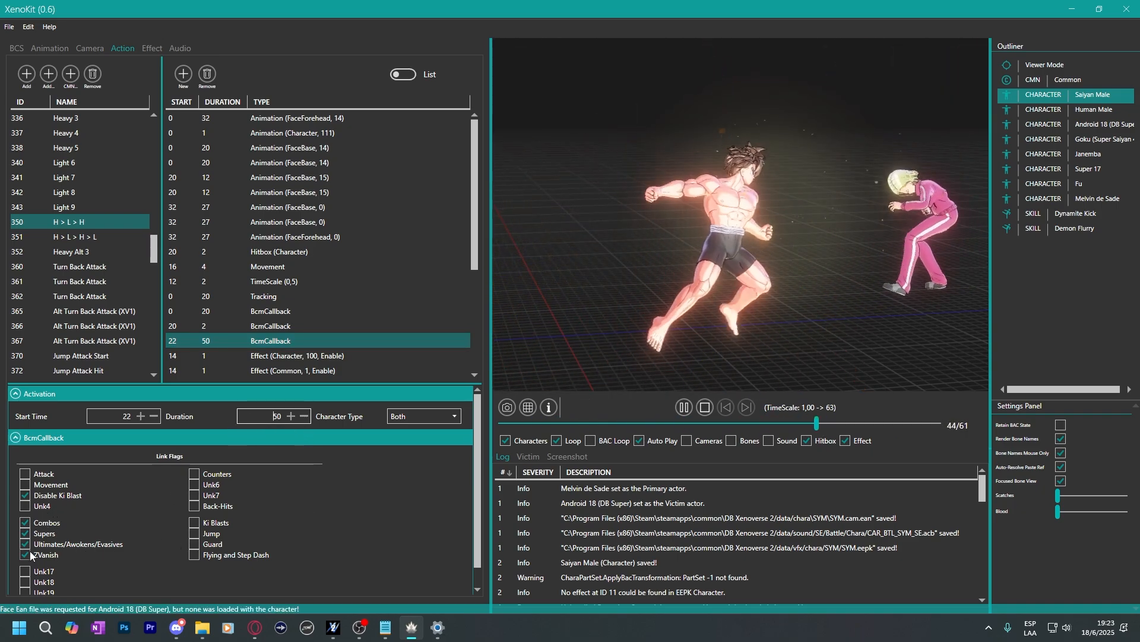
scroll(384, 533, "down", 2)
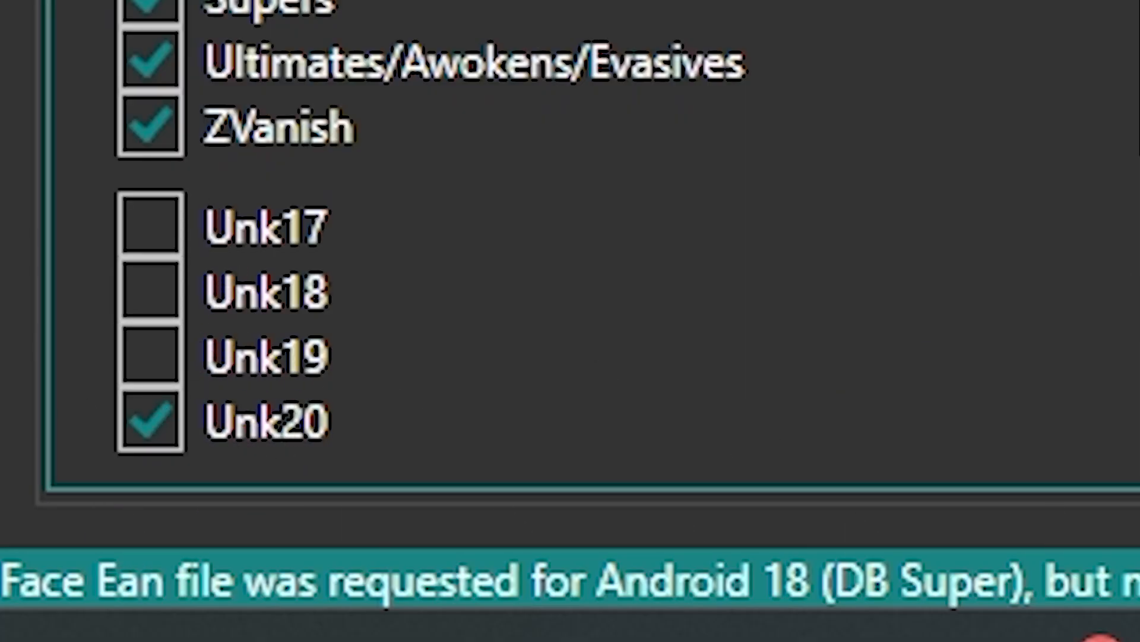
scroll(475, 256, "up", 2)
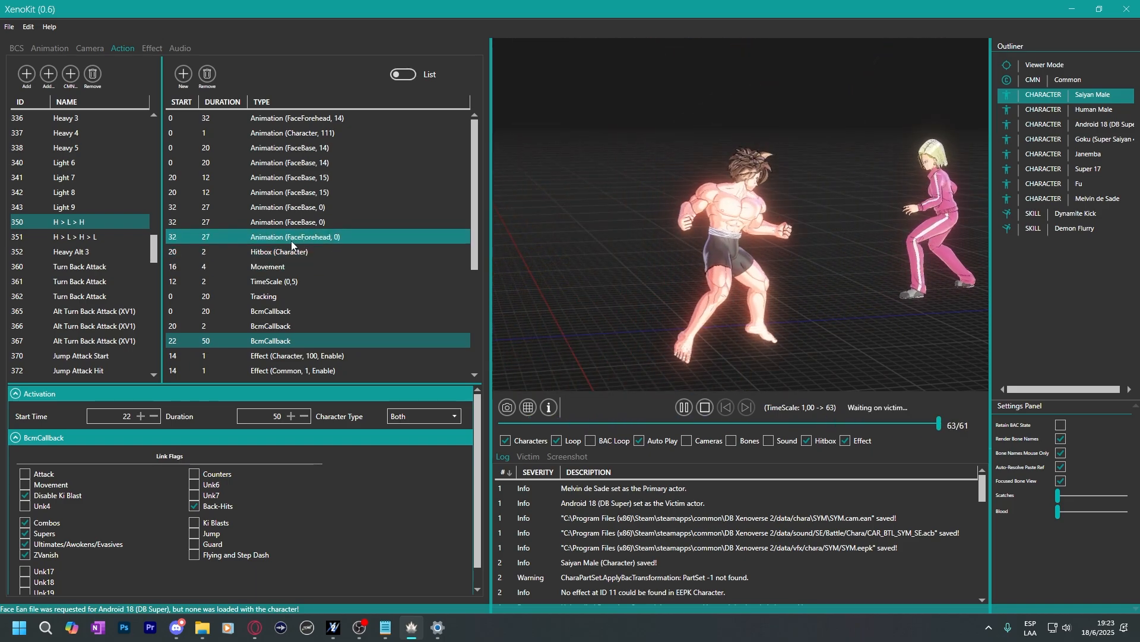
Examine action 350's Character effect 100 entry and look up effect 100 in the character's effect list.
scroll(291, 240, "down", 4)
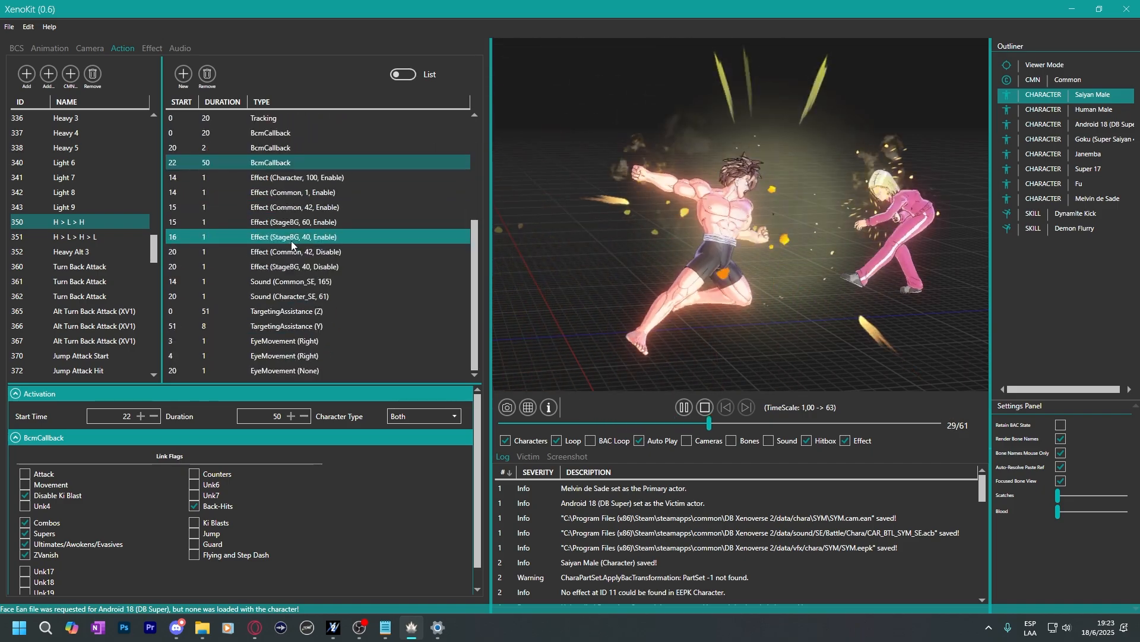
scroll(304, 298, "up", 1)
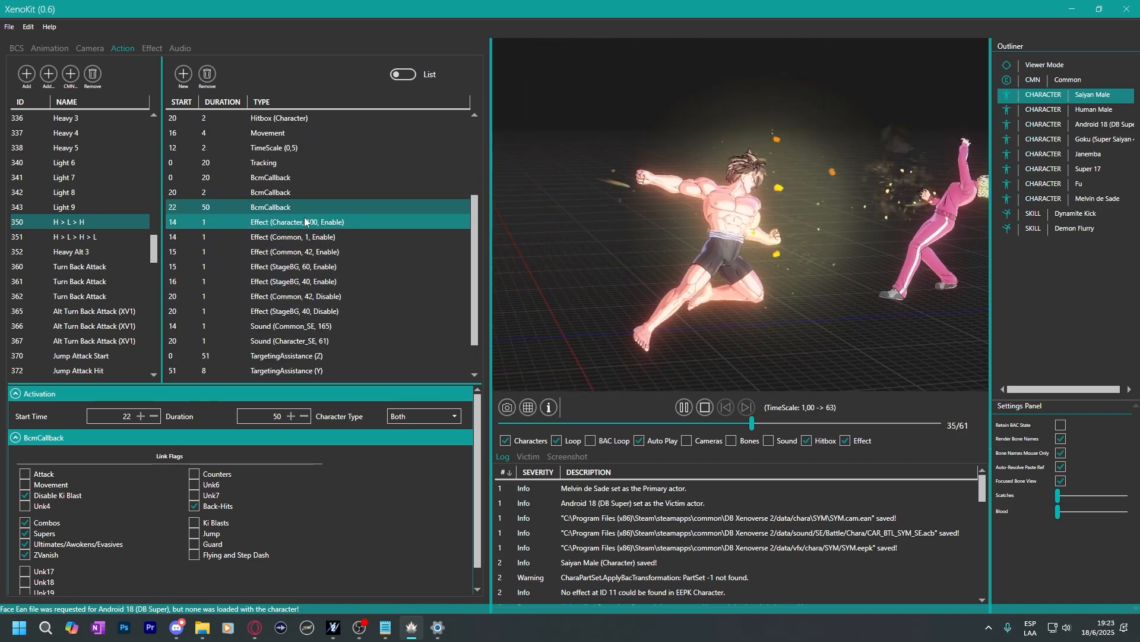
left_click(305, 221)
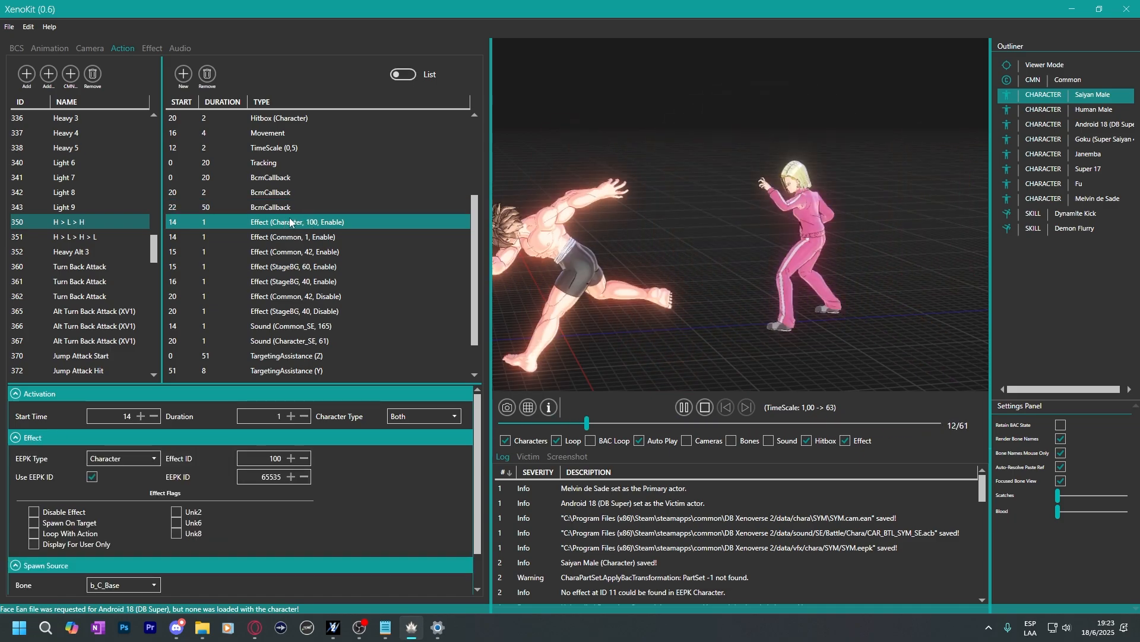
left_click(147, 48)
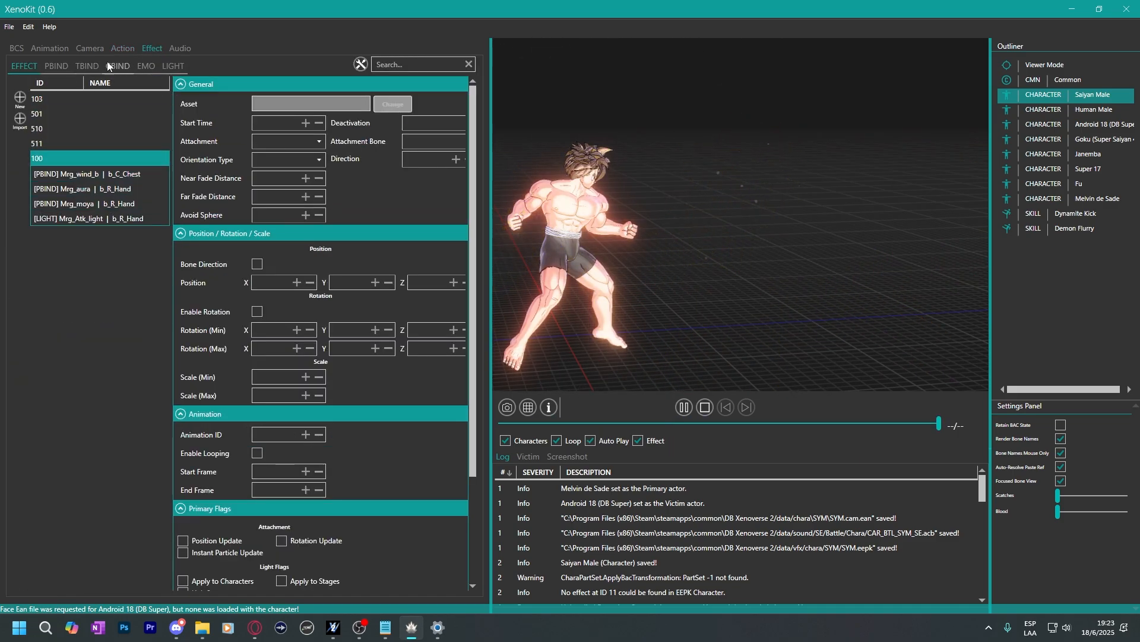
Return to action 350's Character effect 100 entry and turn off its Use EEPK ID option.
left_click(122, 48)
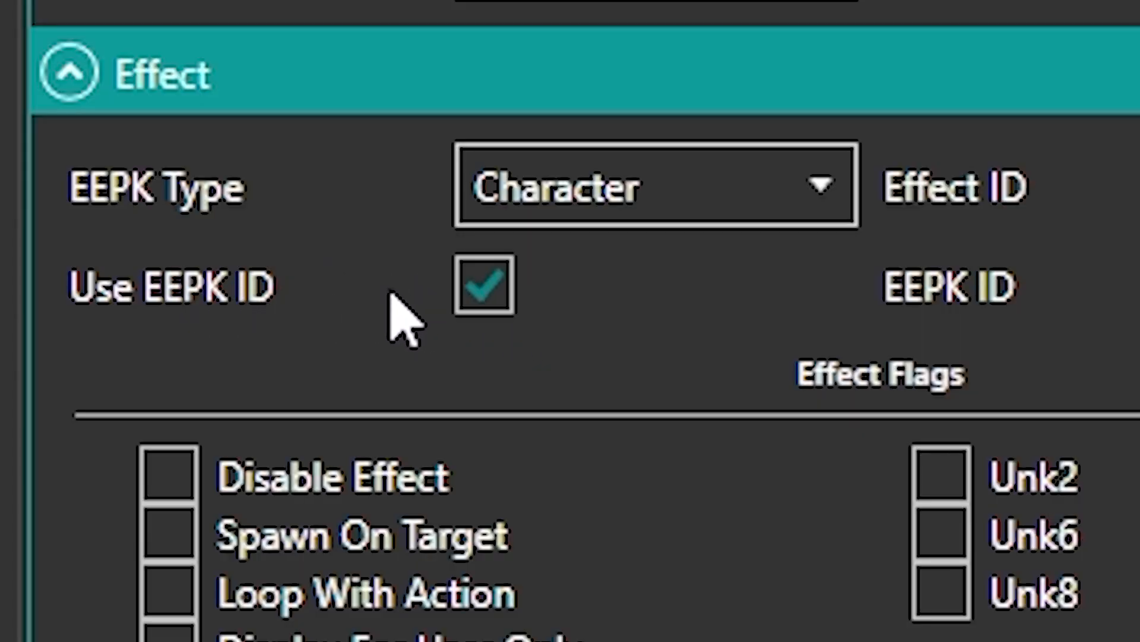
left_click(486, 297)
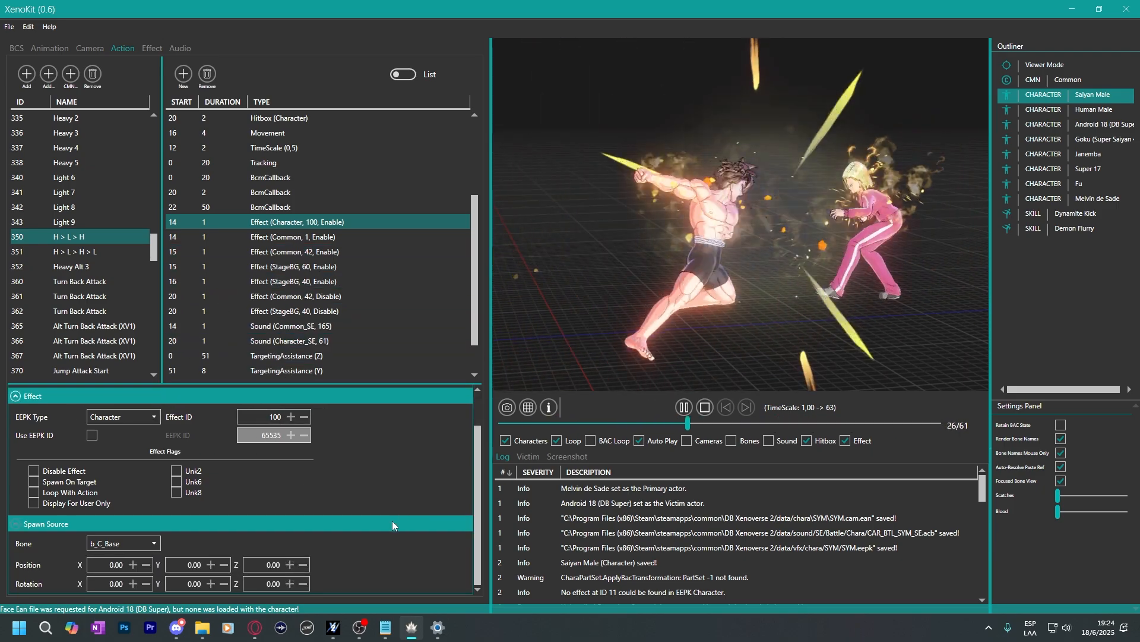
scroll(324, 261, "down", 1)
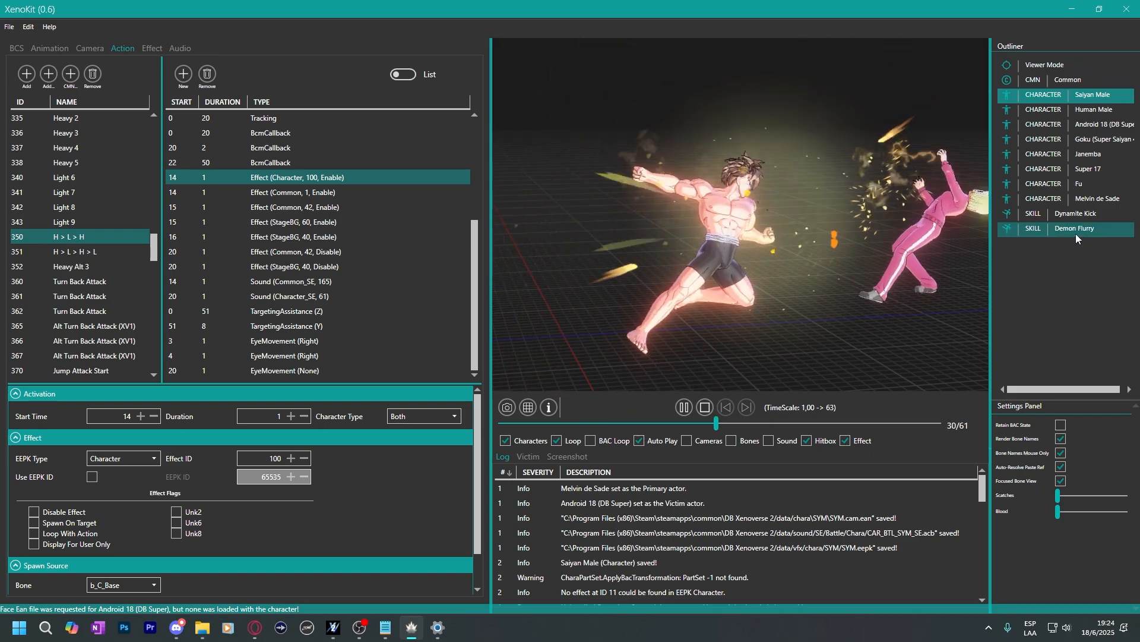
Copy action 5 from the Demon Flurry skill.
left_click(1077, 232)
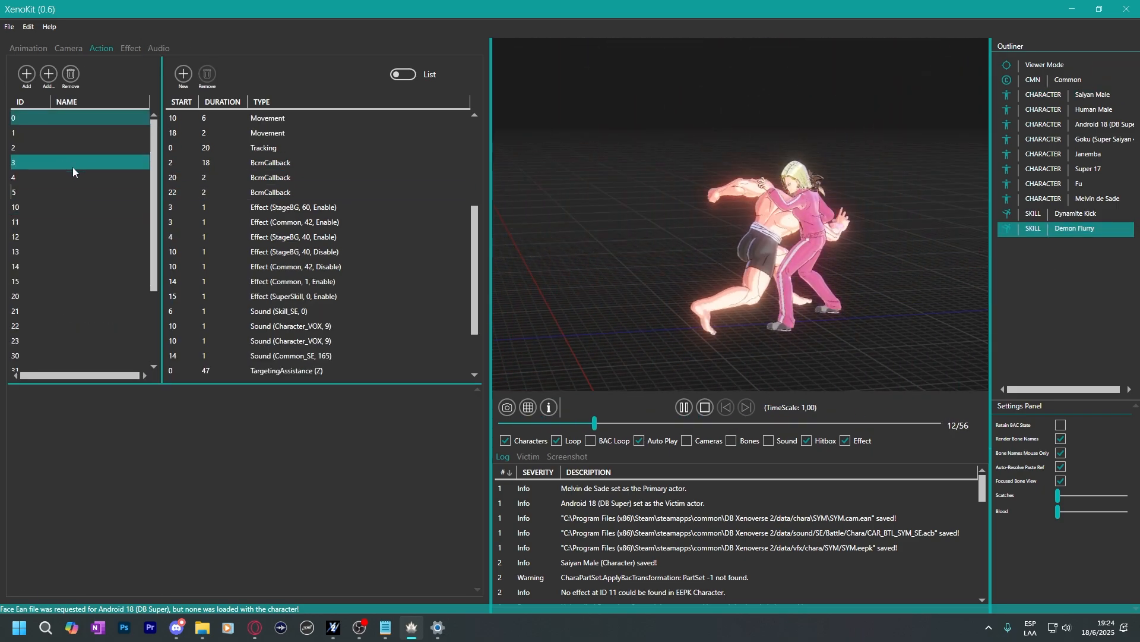
left_click(54, 190)
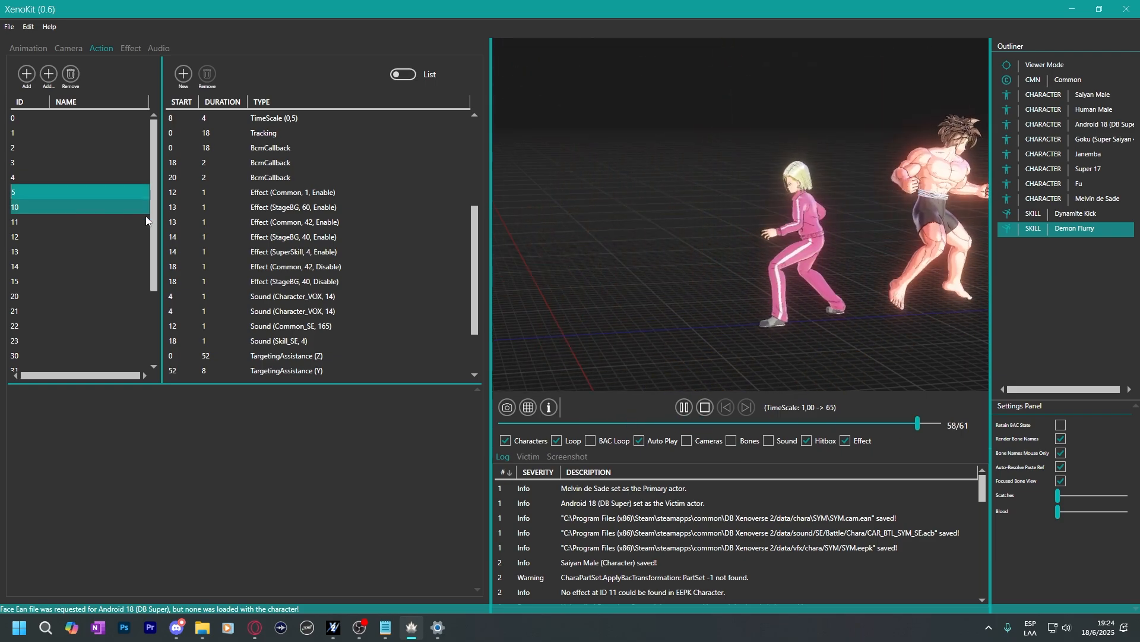
left_click(232, 175)
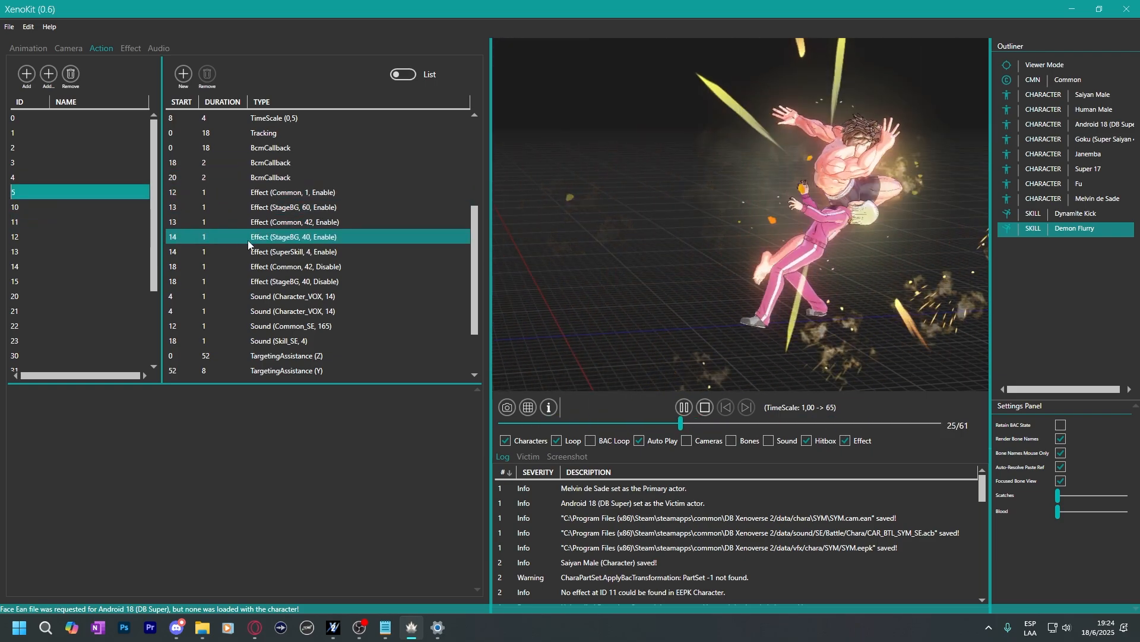
scroll(214, 240, "up", 3)
right_click(17, 194)
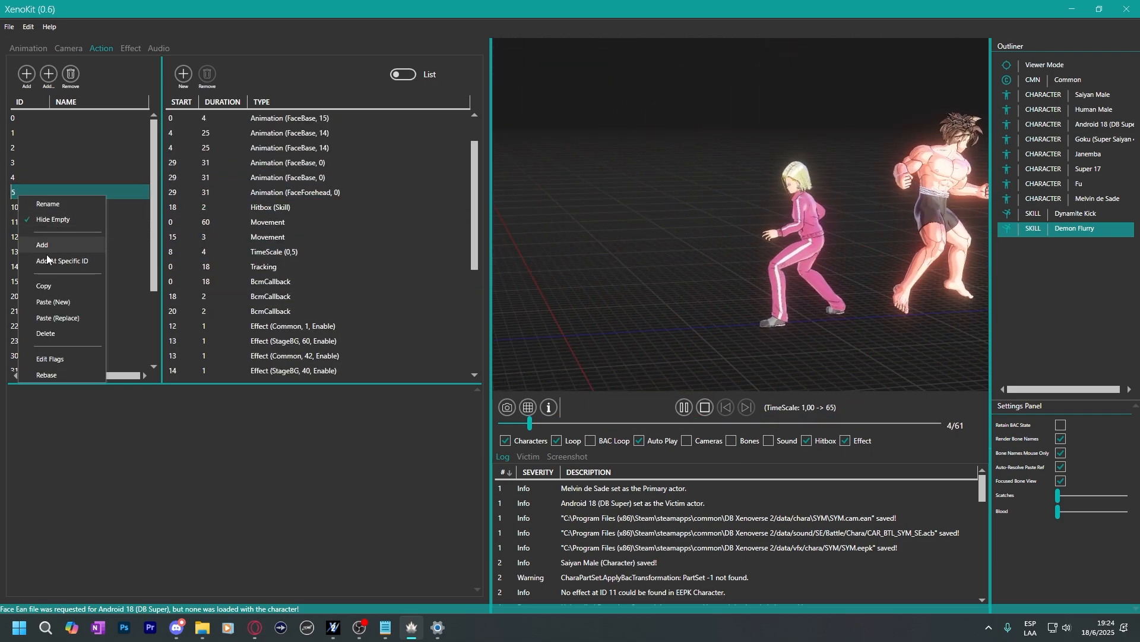
left_click(301, 267)
Replace the Saiyan Male's action 351 (H > L > H > L) with the copied Demon Flurry action.
left_click(1093, 95)
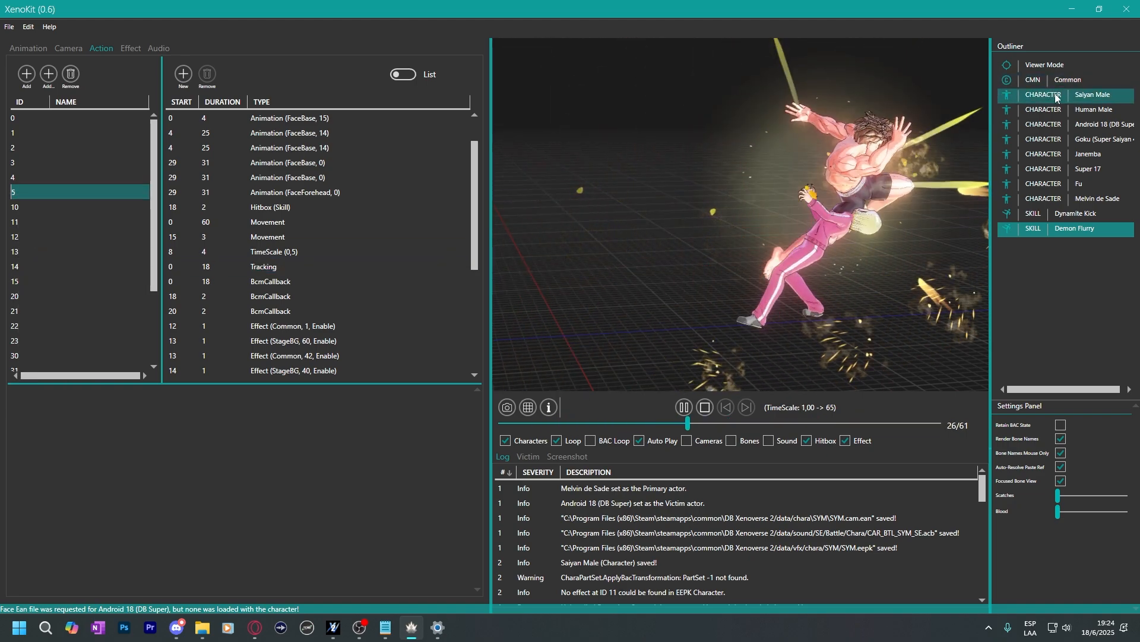
left_click(102, 251)
scroll(96, 229, "down", 10)
left_click(92, 225)
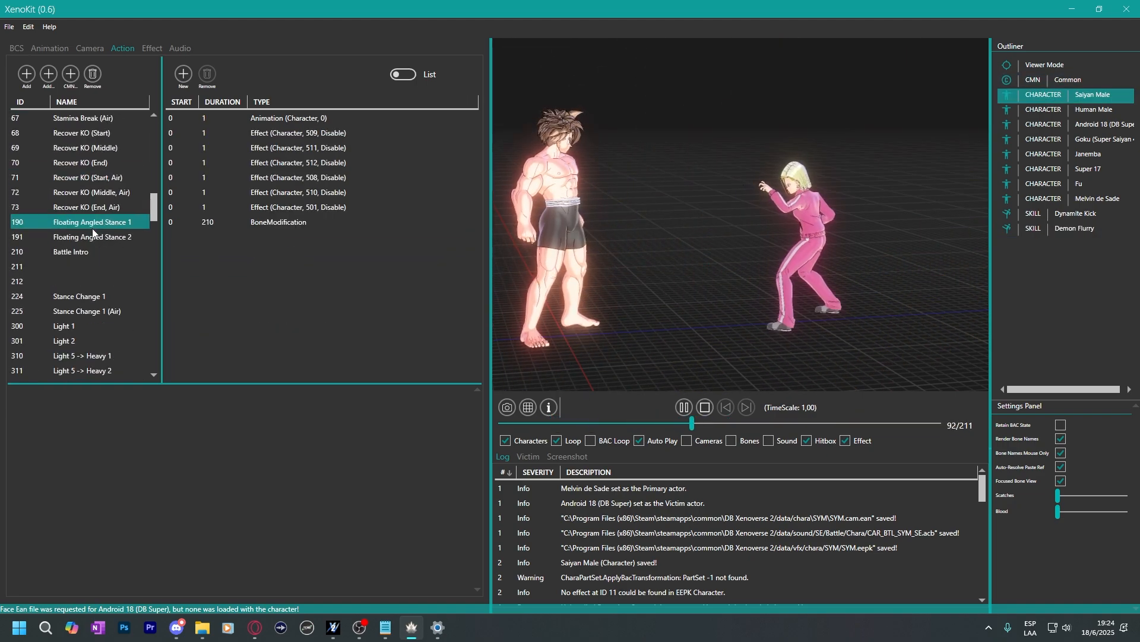
left_click(73, 193)
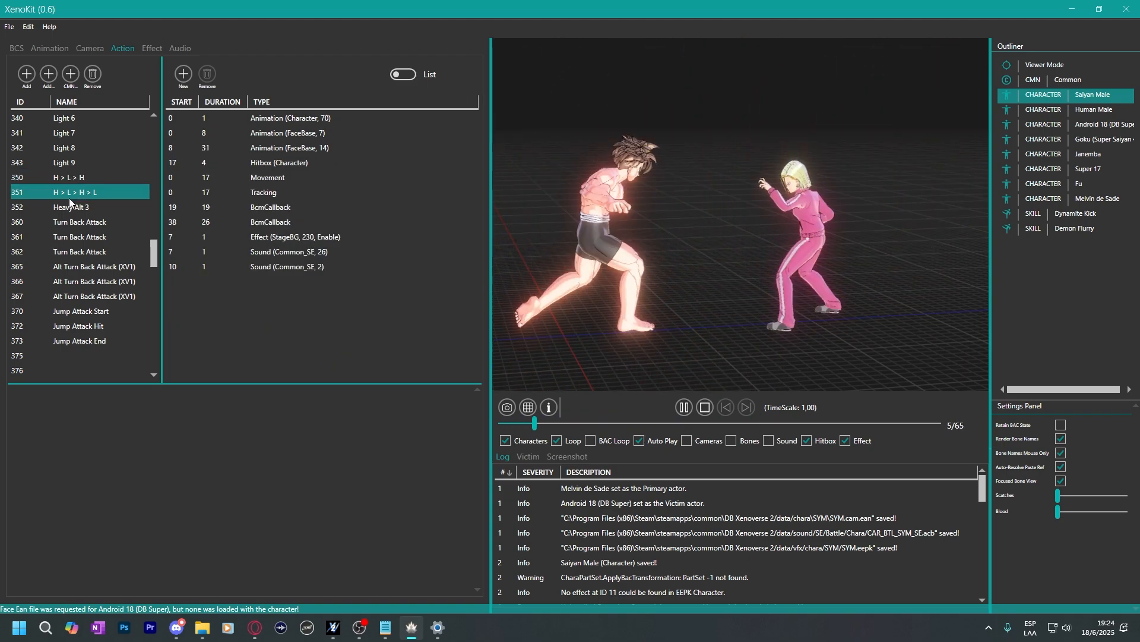
right_click(76, 202)
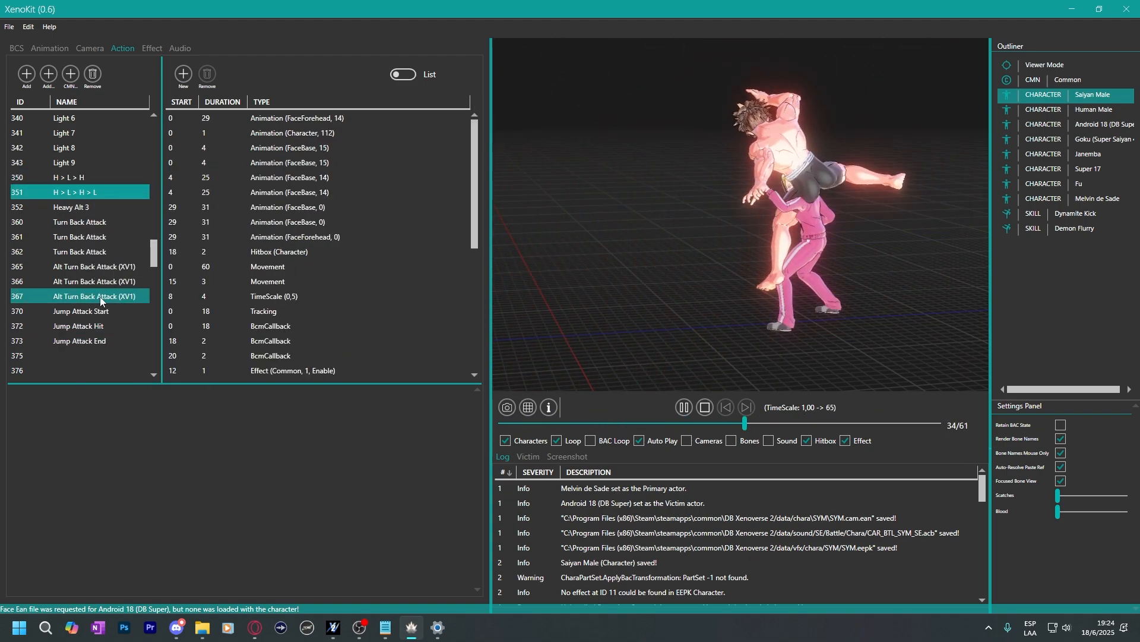
left_click(111, 336)
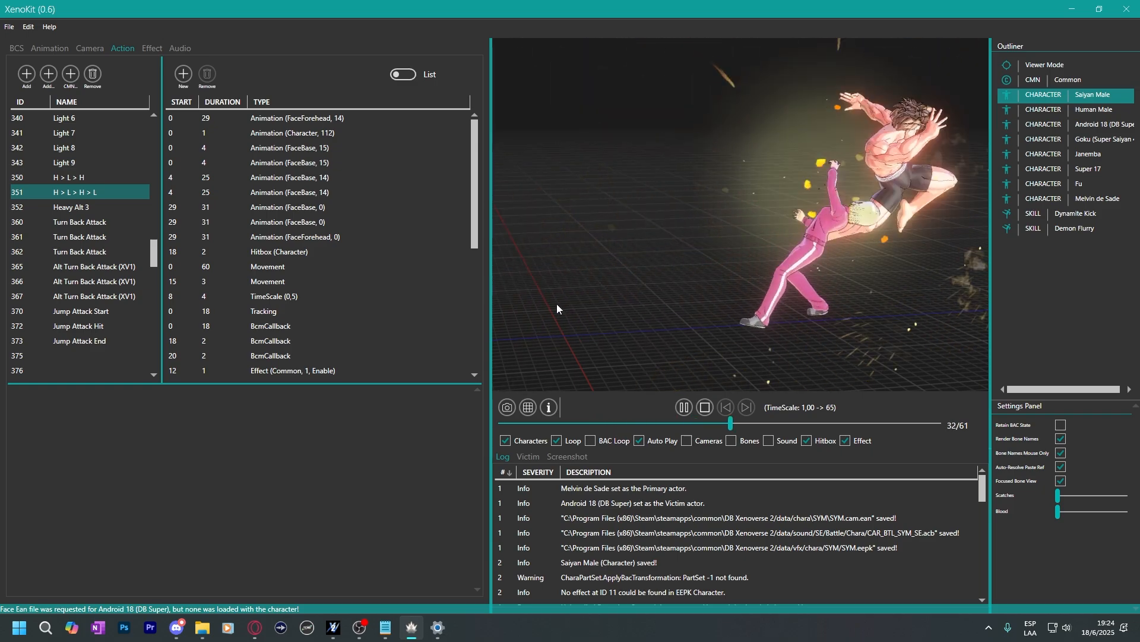
Examine action 351's hitbox and its BcmCallback starting at frame 20, and compare the action with Heavy Alt 3.
left_click(283, 255)
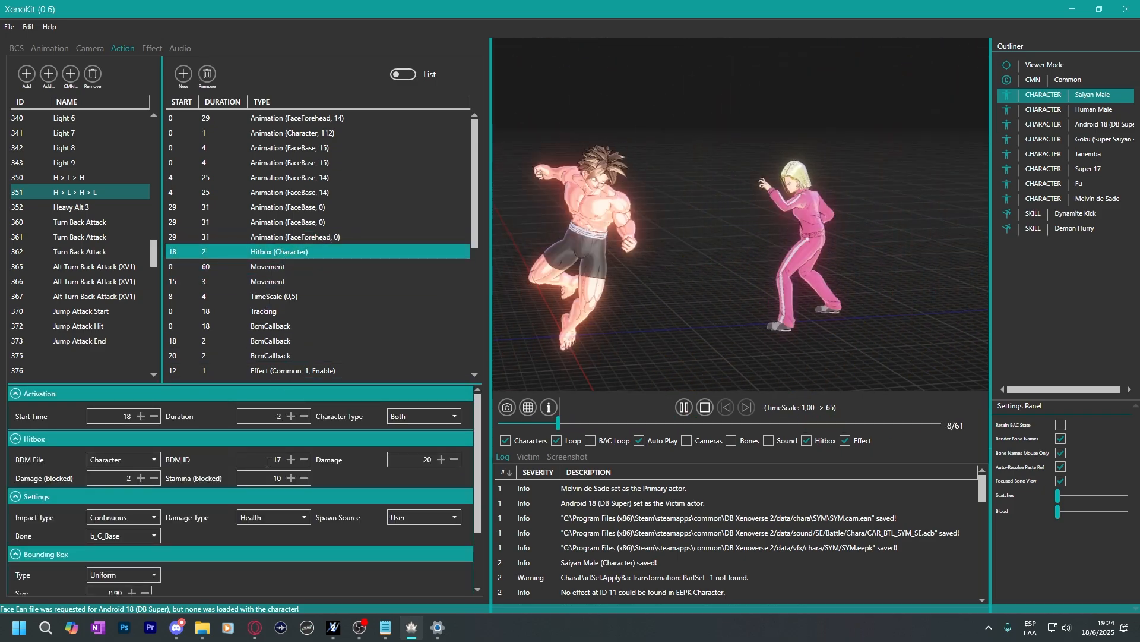
scroll(297, 238, "down", 1)
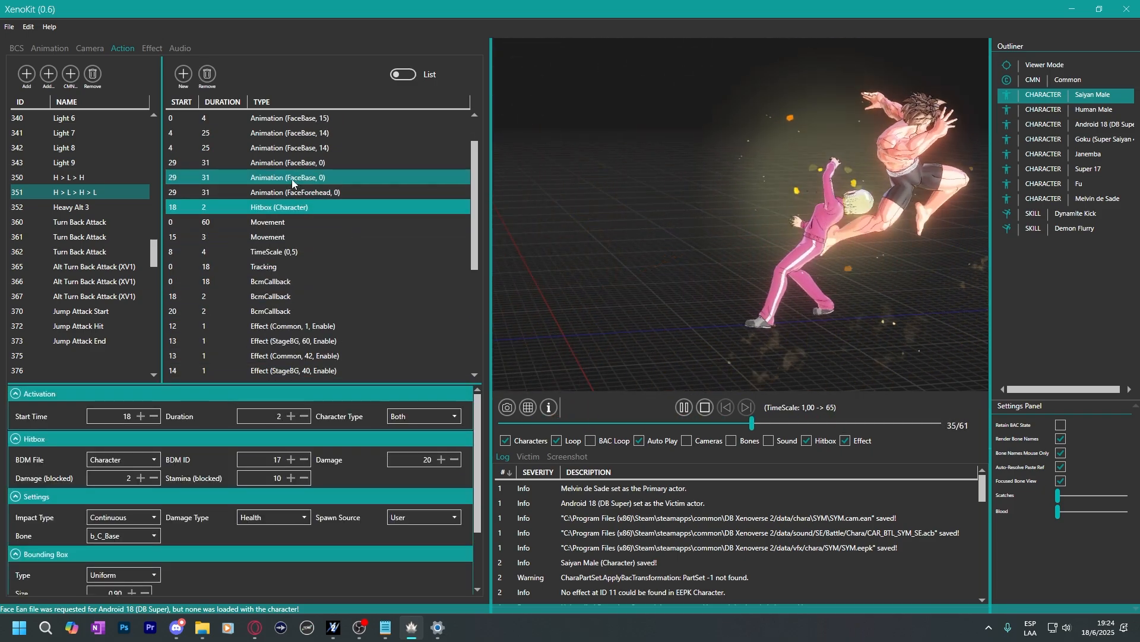
scroll(292, 179, "down", 1)
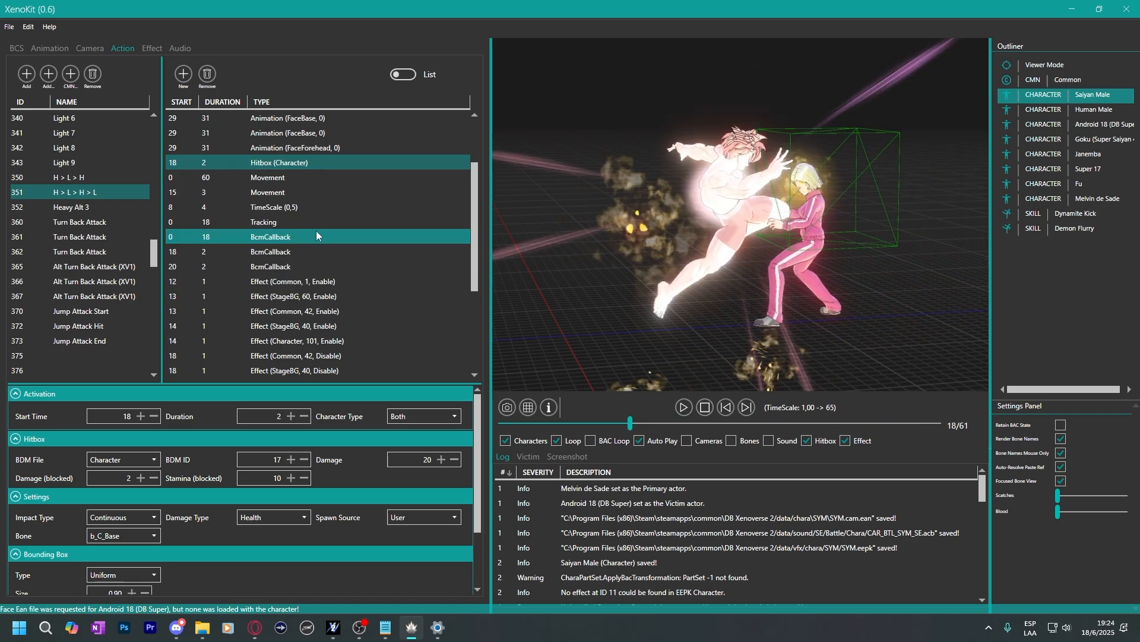
left_click(271, 268)
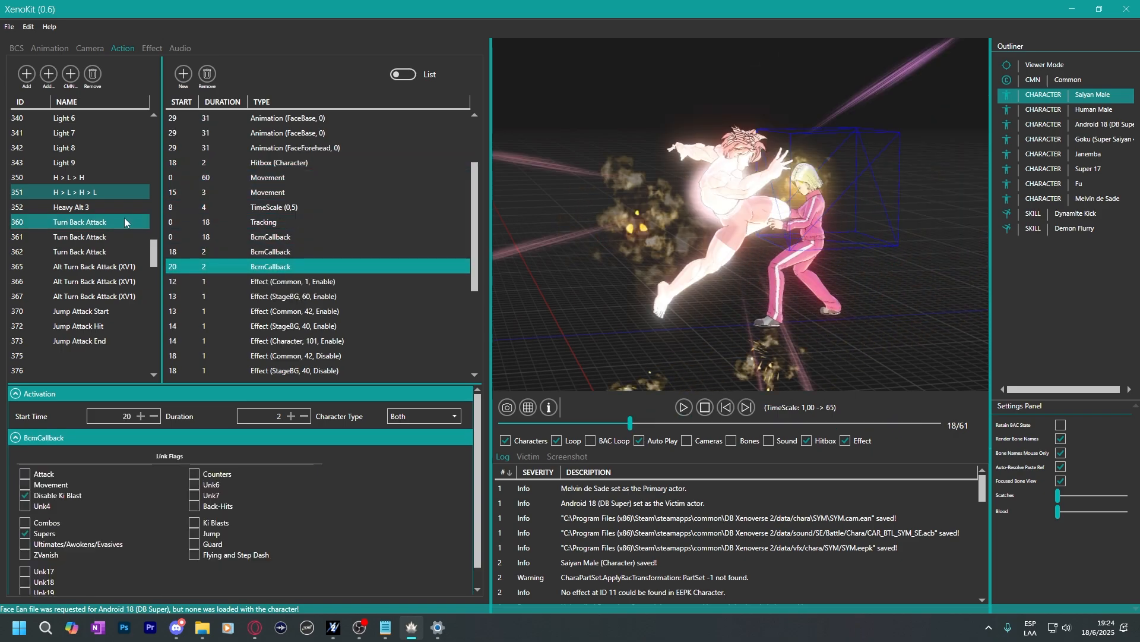
left_click(94, 208)
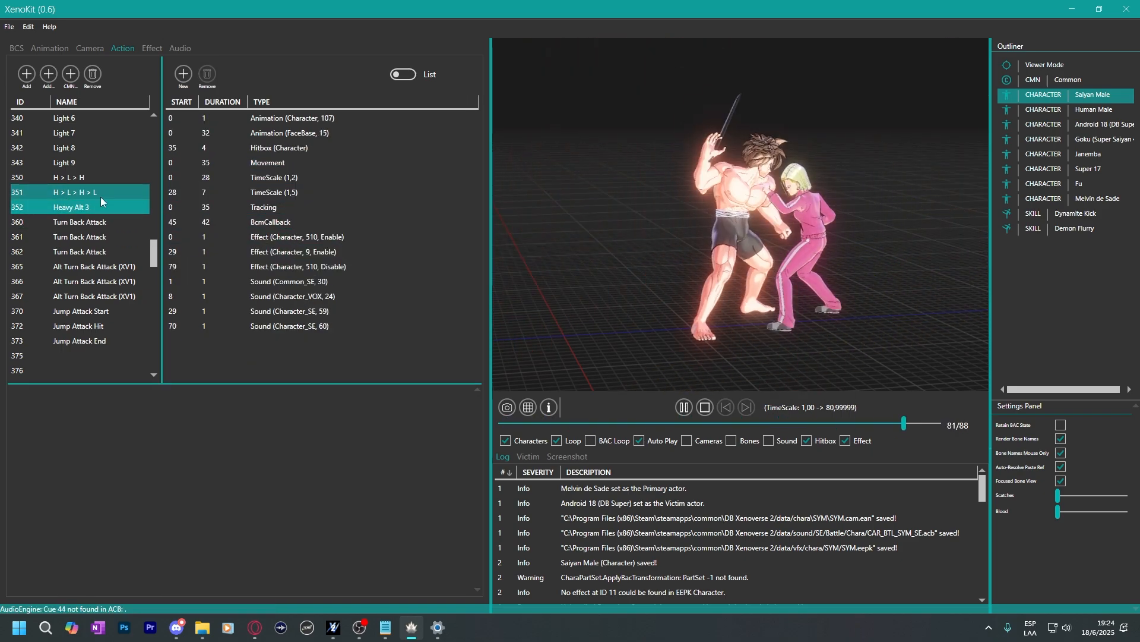
left_click(101, 196)
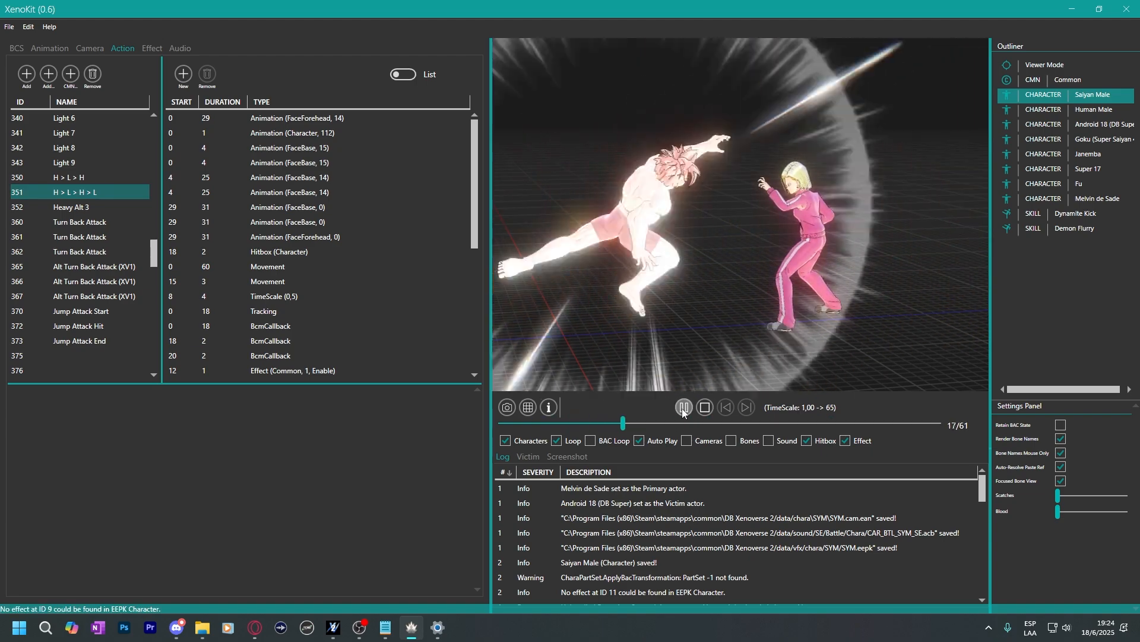
On action 351's BcmCallback starting at frame 20, enable Combos, Ultimates/Awokens/Evasives, ZVanish and Back-Hits, and set its duration to 42.
left_click(683, 407)
left_click(340, 294)
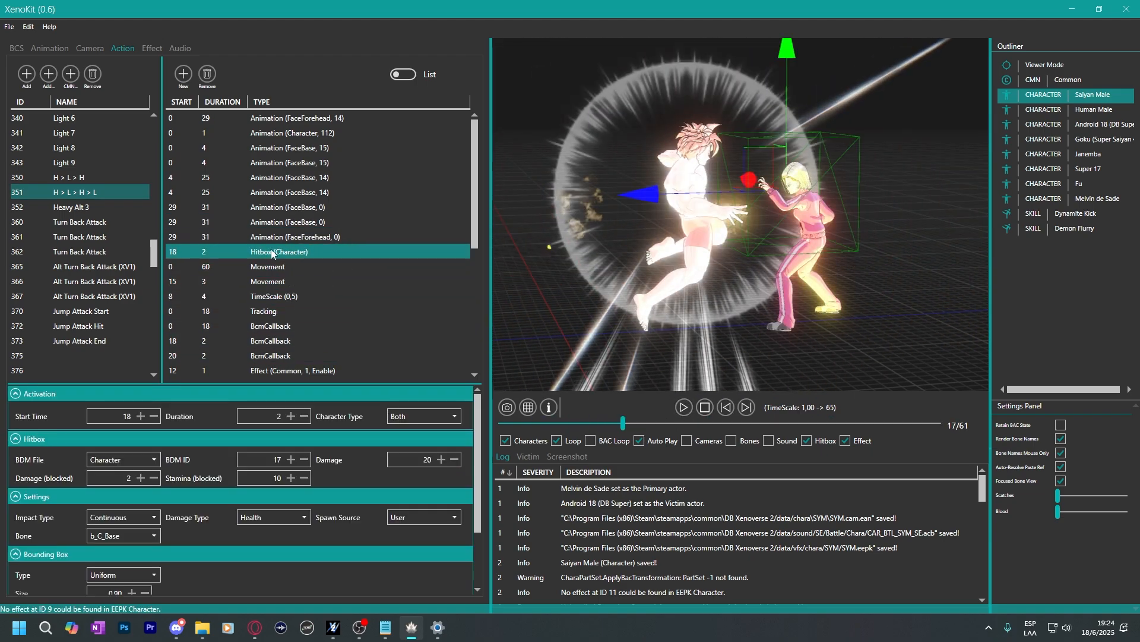
scroll(302, 243, "down", 2)
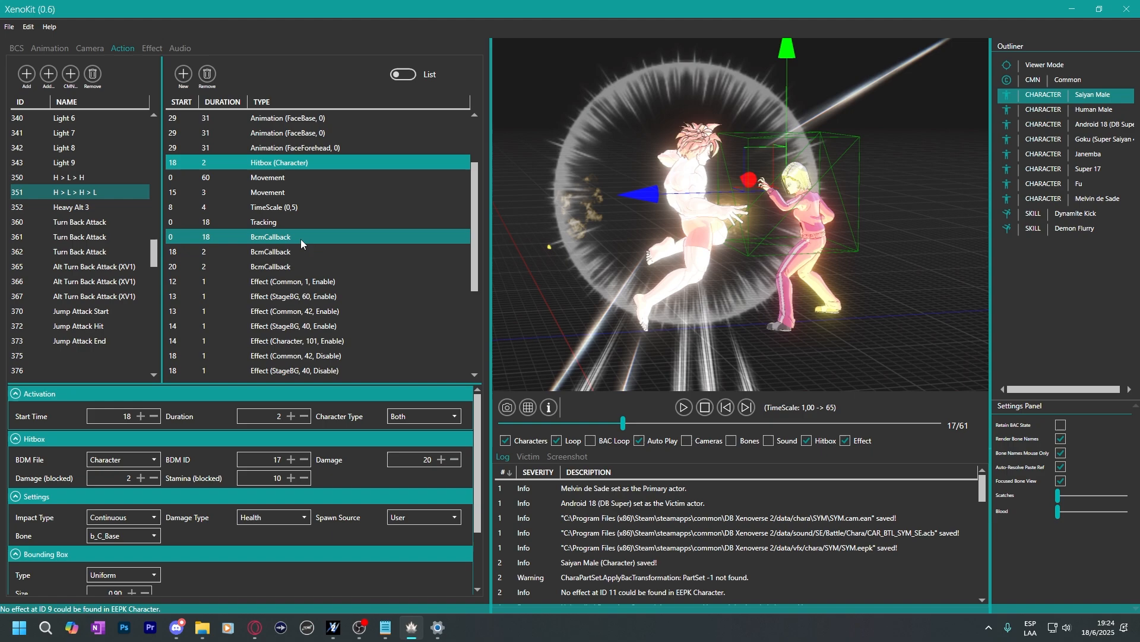
left_click(269, 253)
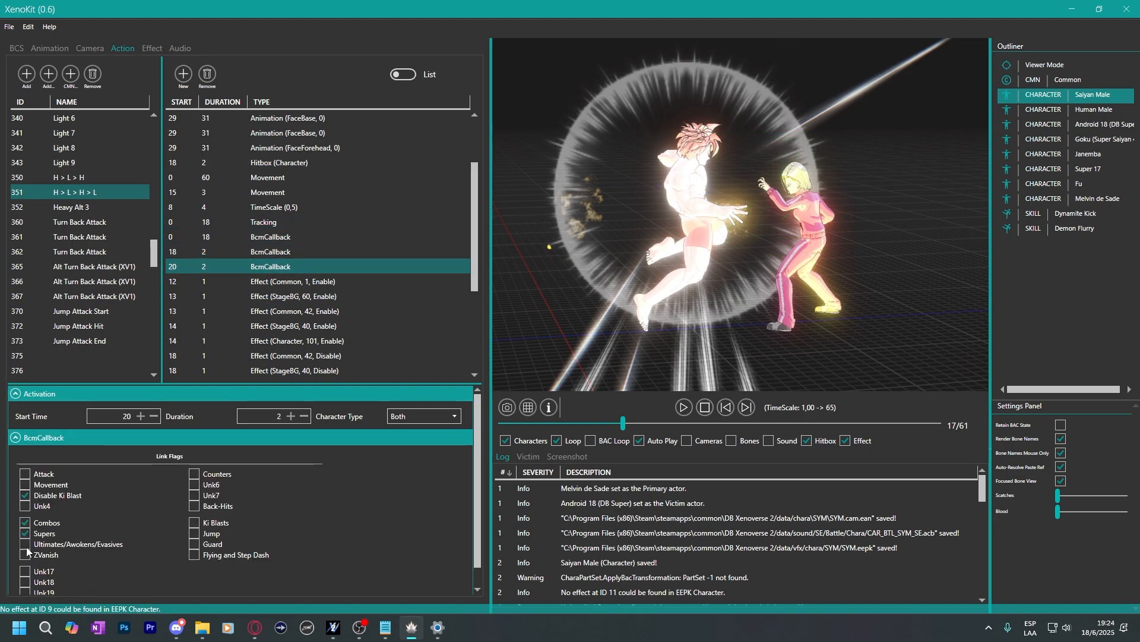
left_click(198, 504)
type("4")
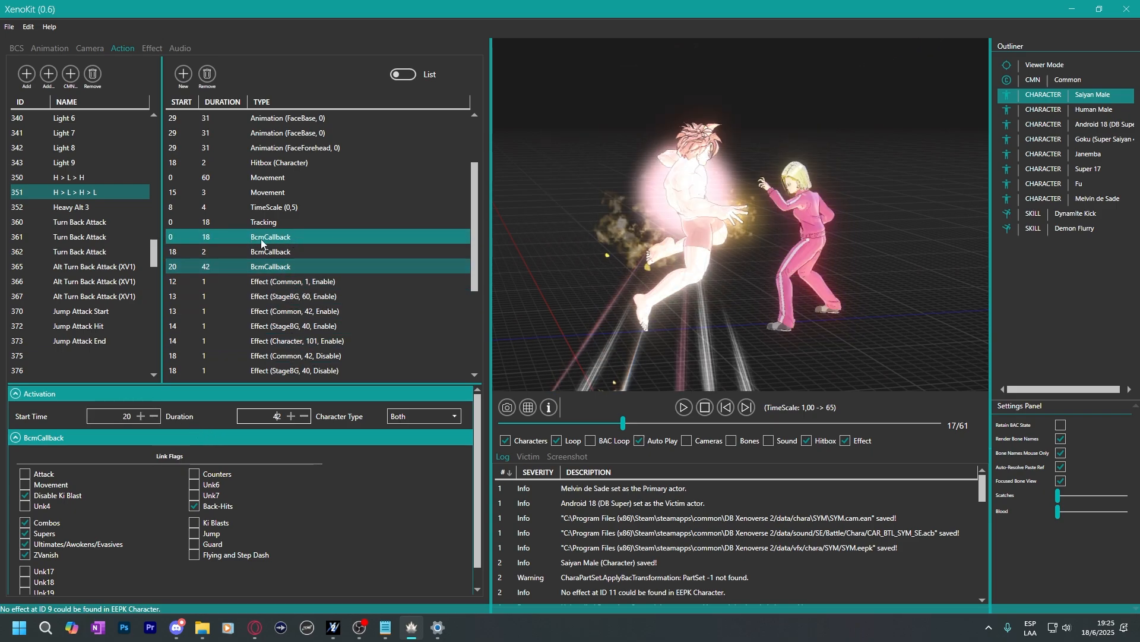
Play back actions 351, Heavy Alt 3 and Heavy 5 to review the combo strikes.
left_click(96, 193)
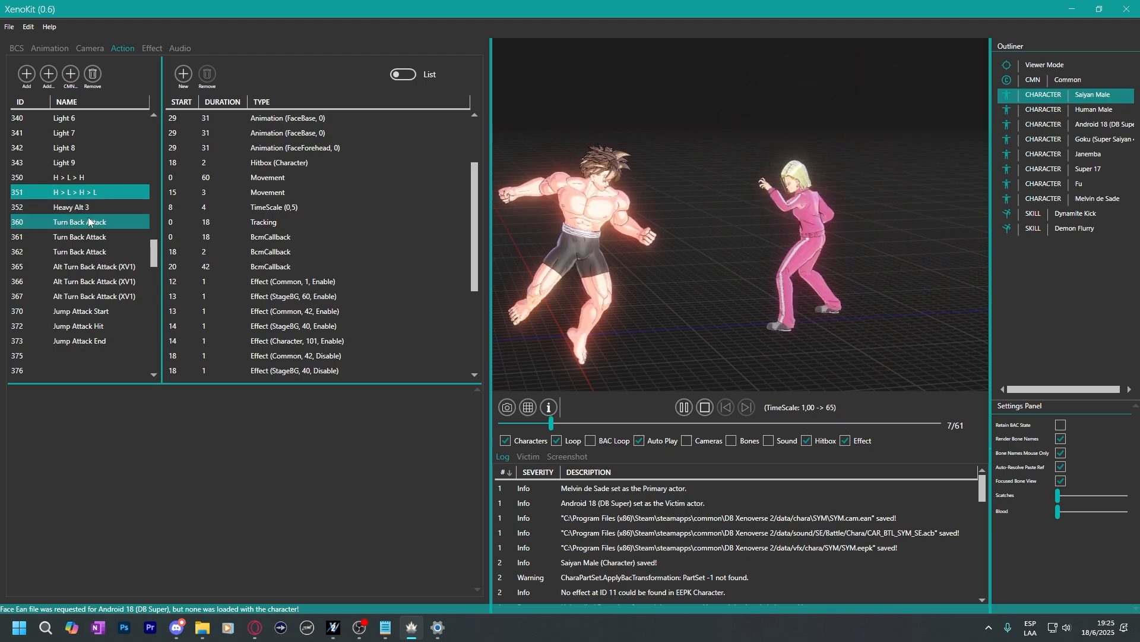
left_click(80, 209)
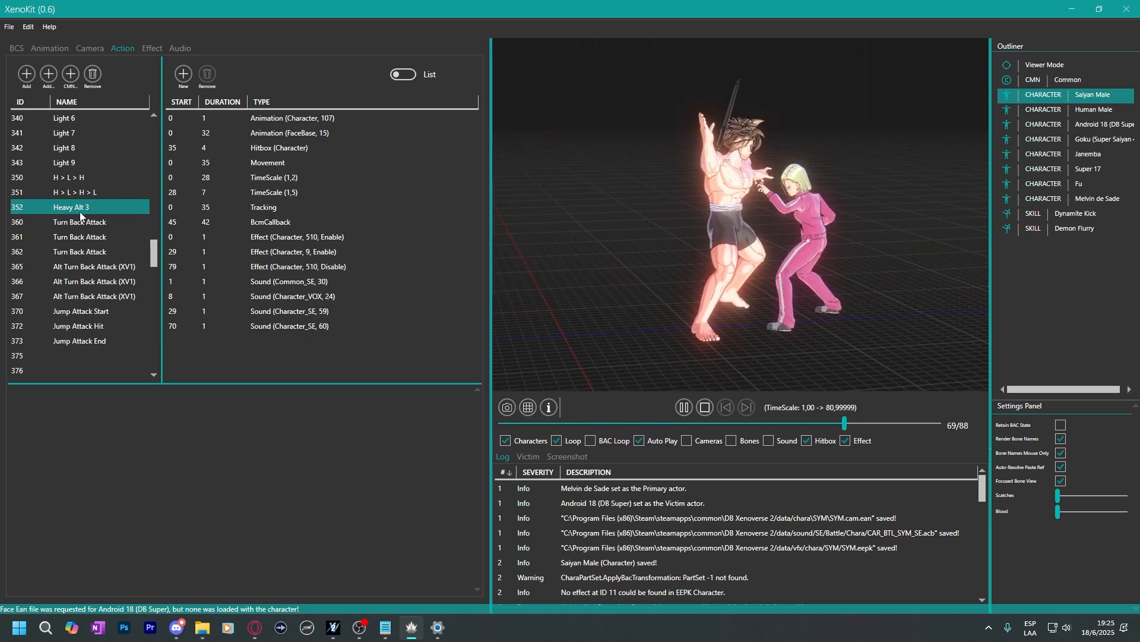
left_click(181, 221)
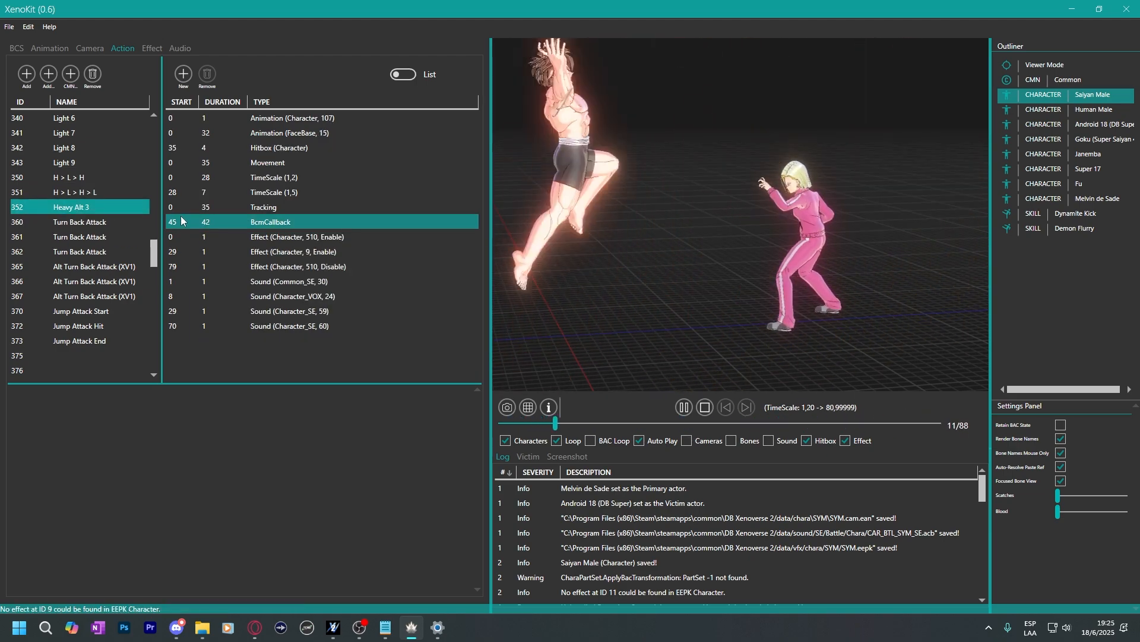
left_click(98, 174)
scroll(96, 276, "up", 4)
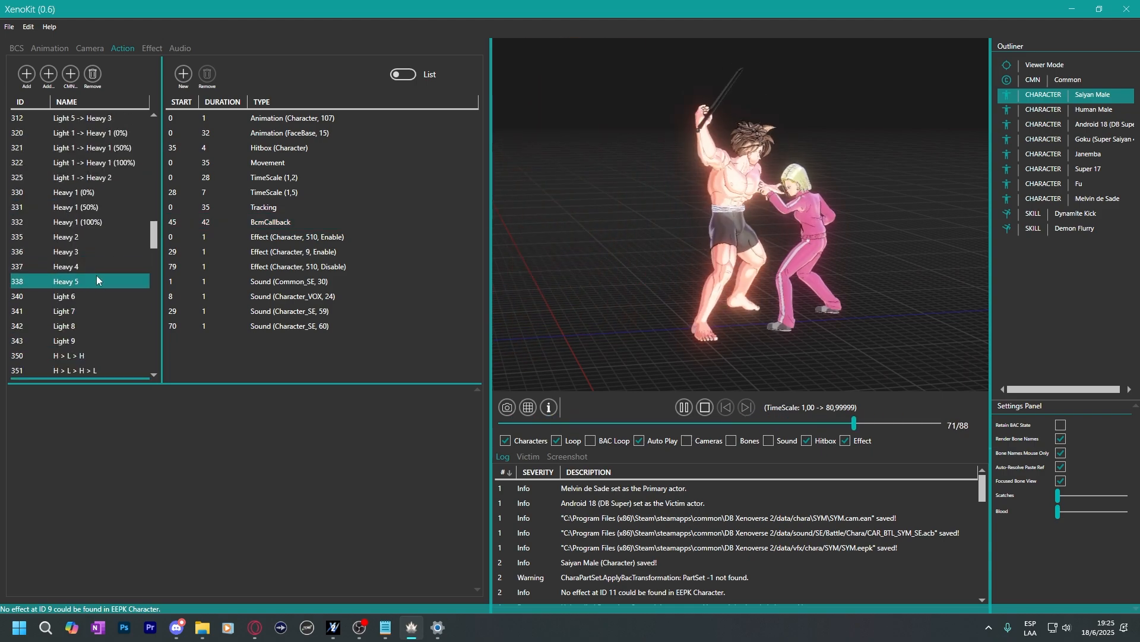
left_click(68, 241)
left_click(101, 281)
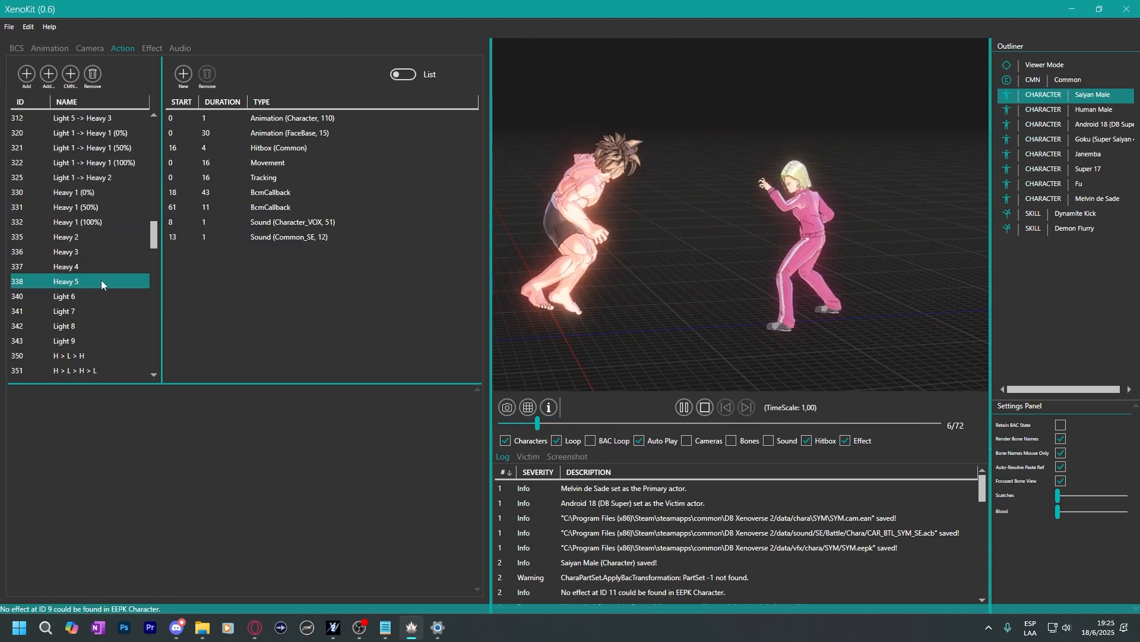
Preview the Light 1 -> Heavy 1 (0%), Heavy 2 and Heavy 3 actions of the moveset.
scroll(101, 279, "up", 1)
left_click(98, 221)
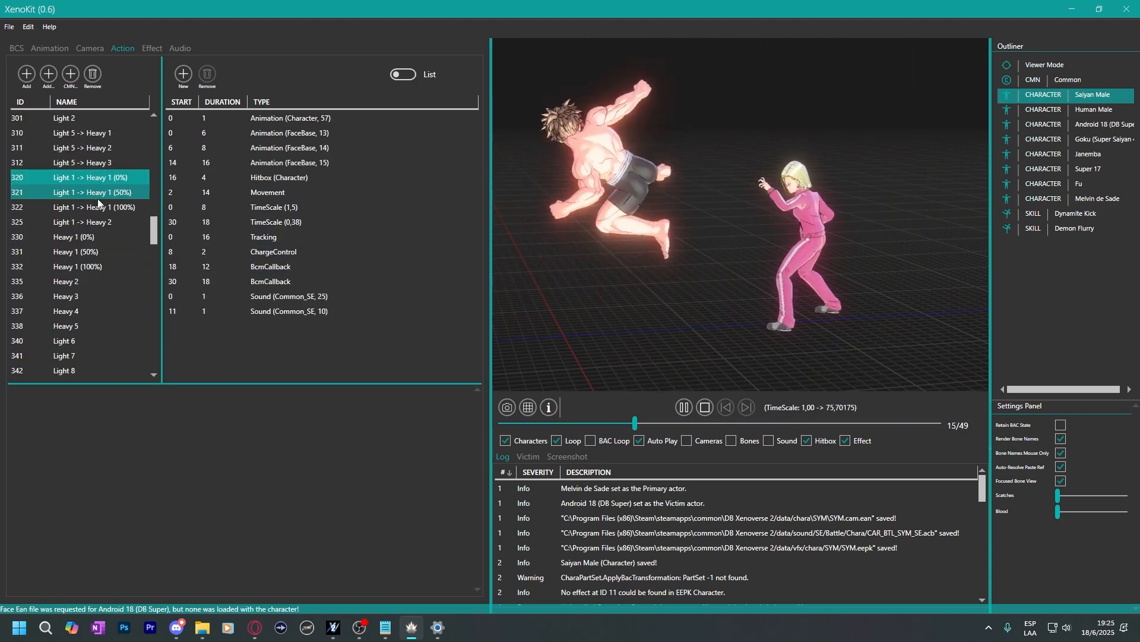
left_click(73, 240)
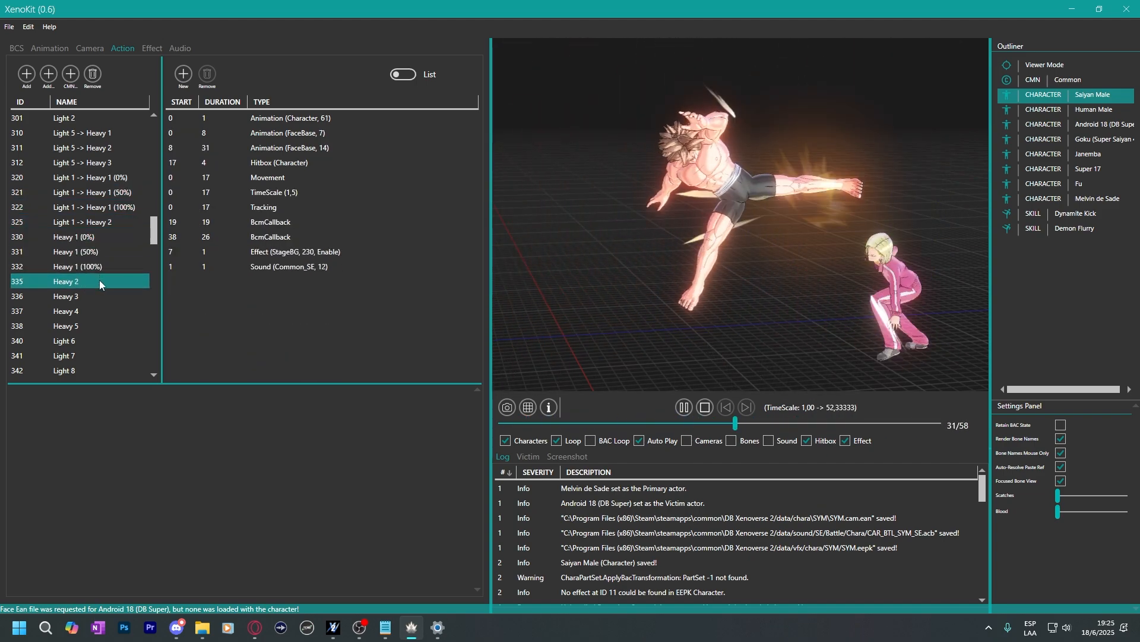
scroll(95, 280, "up", 1)
left_click(88, 211)
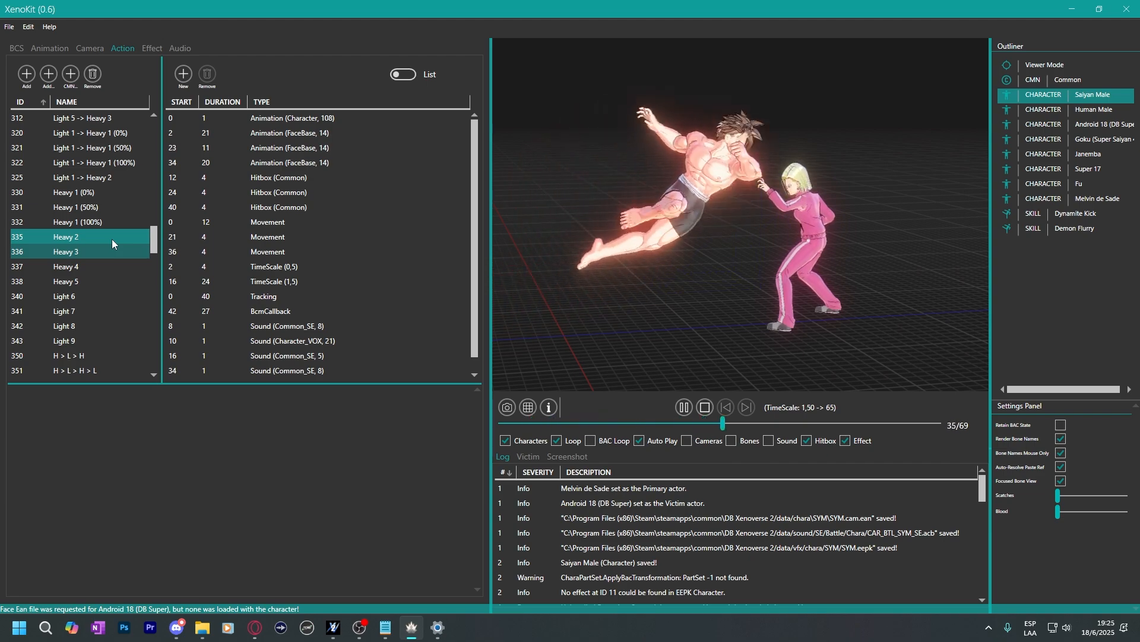
scroll(109, 239, "down", 3)
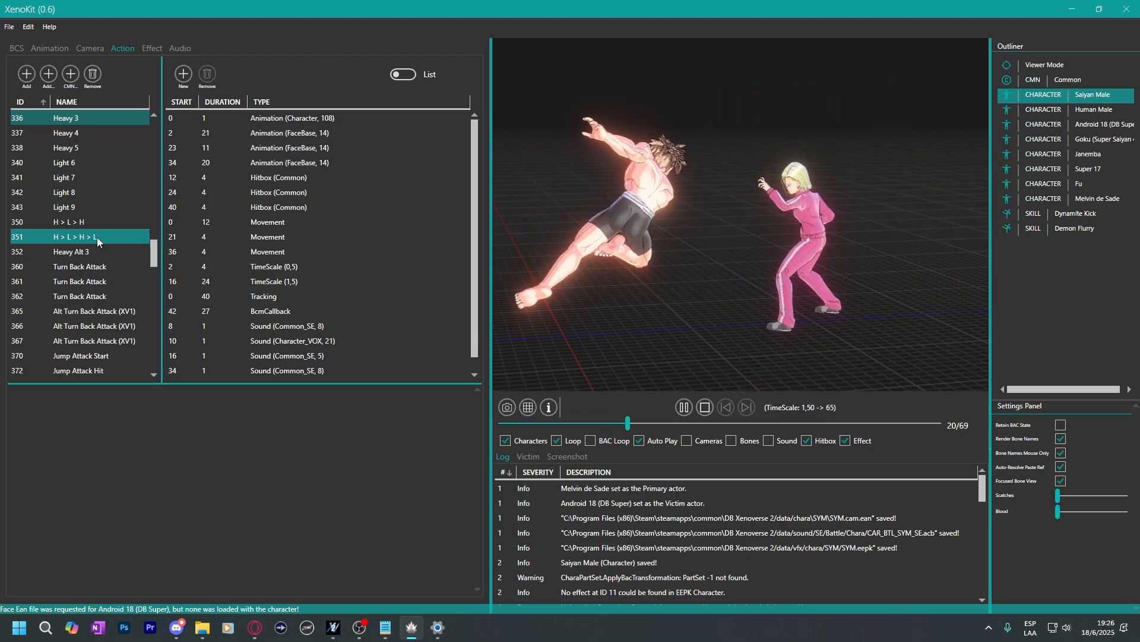
scroll(87, 290, "up", 1)
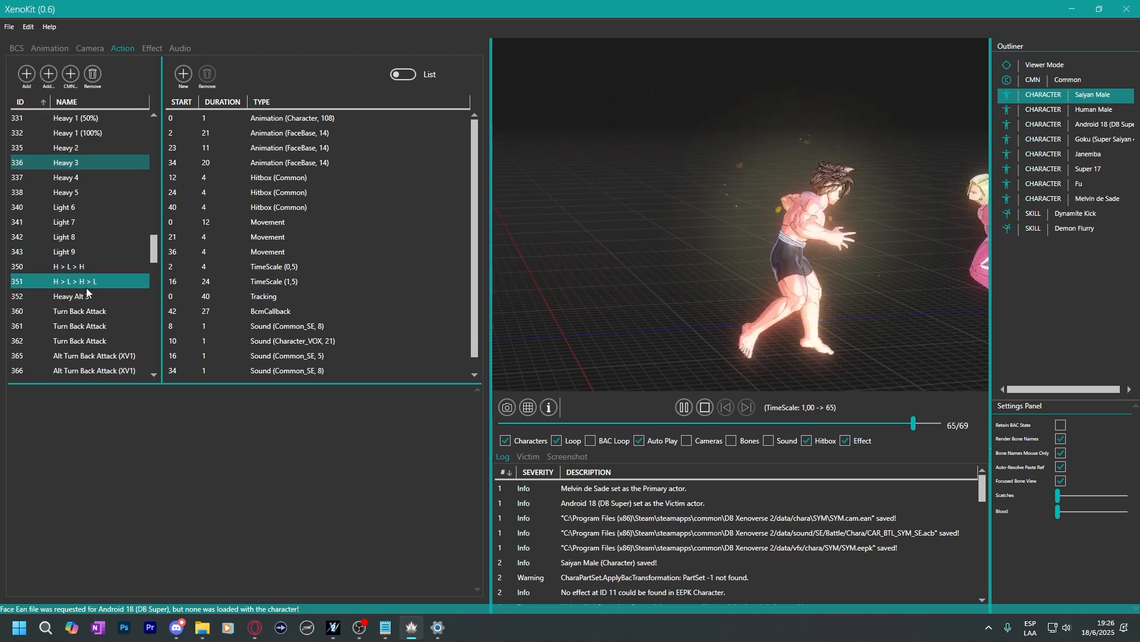
Play back action 350 (H > L > H) and save the Saiyan Male character.
left_click(77, 267)
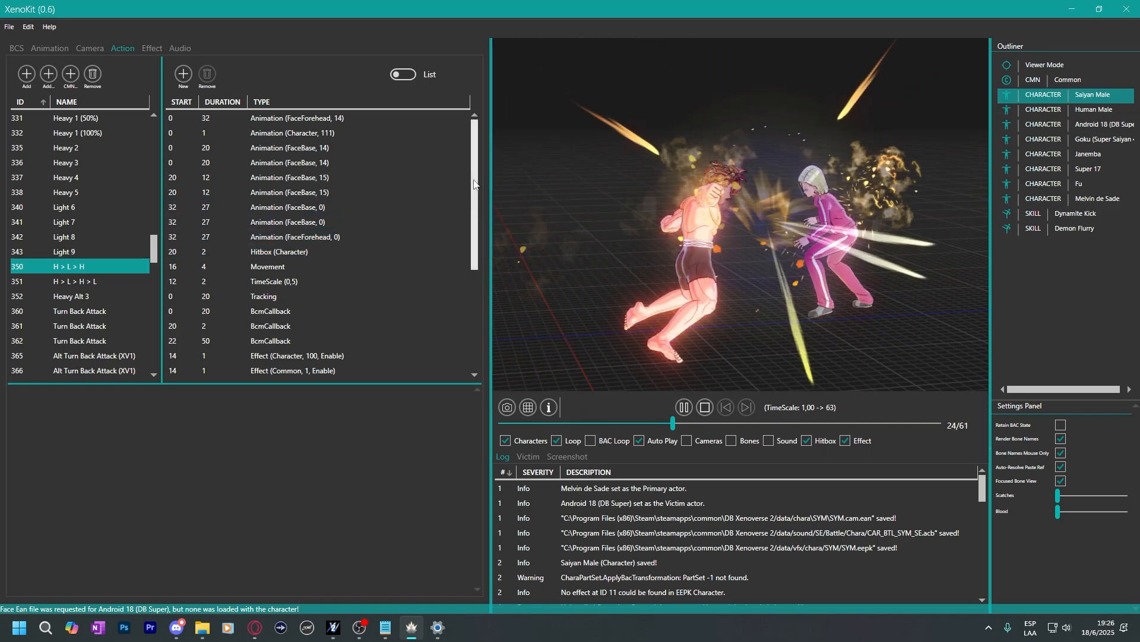
left_click(279, 223)
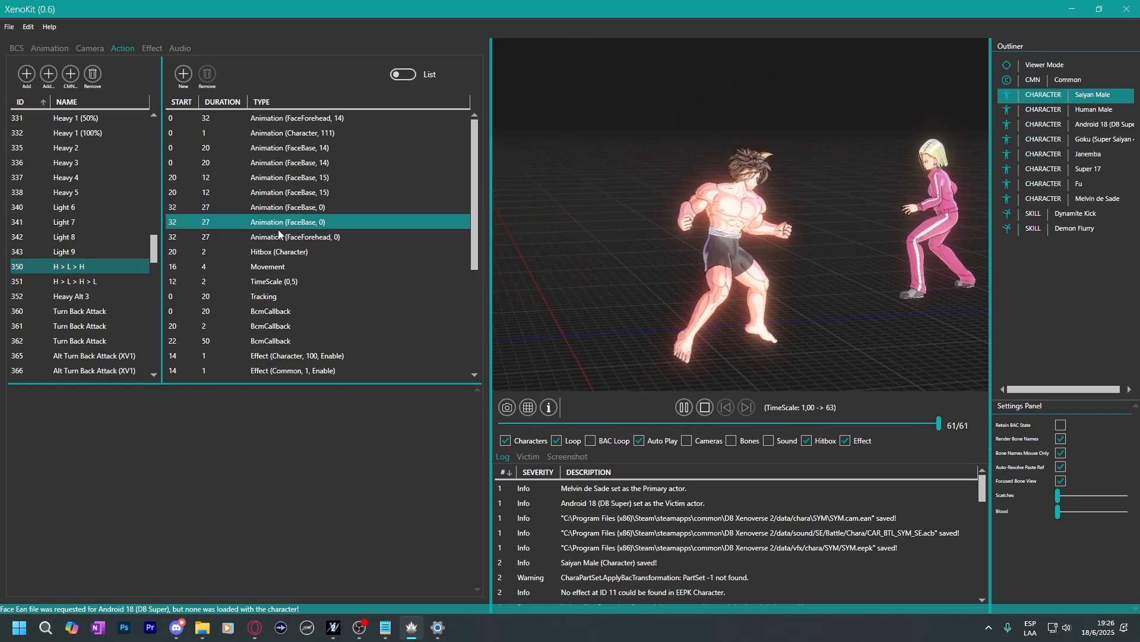
right_click(1068, 95)
left_click(1087, 142)
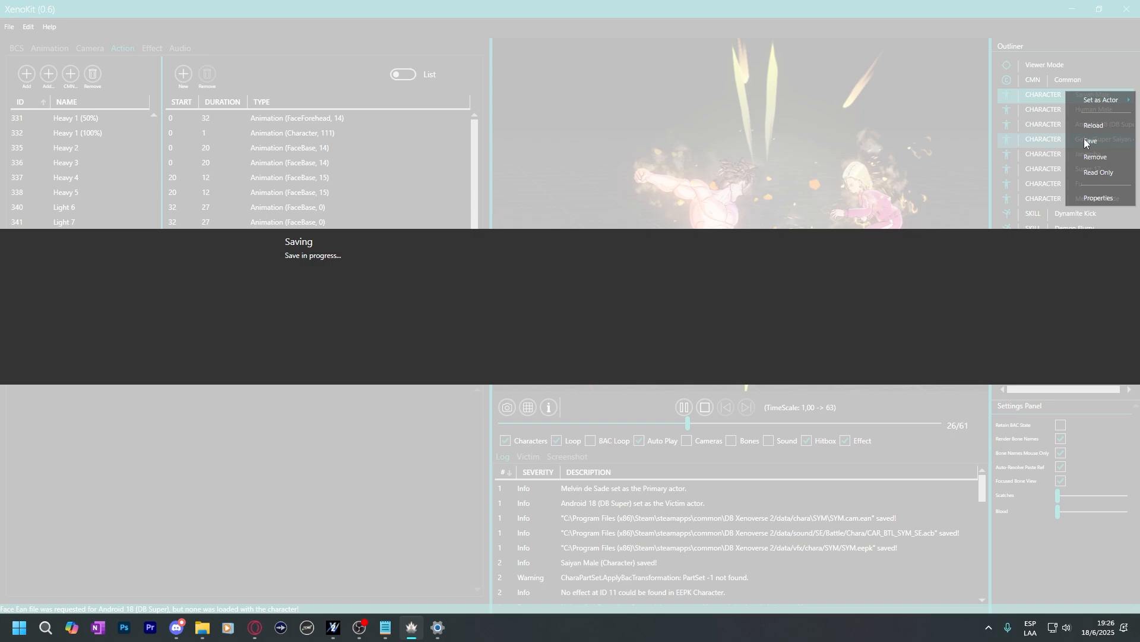
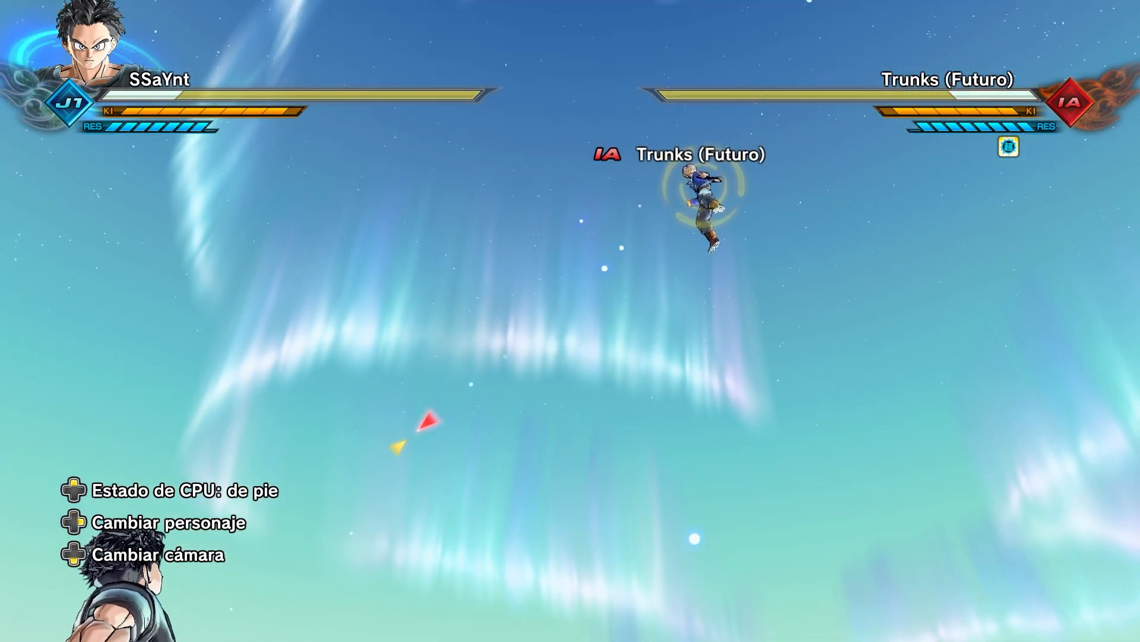
Switch from the game to XenoKit and open the Hitbox entry of action 351 (H > L > H > L).
key("alt+Tab")
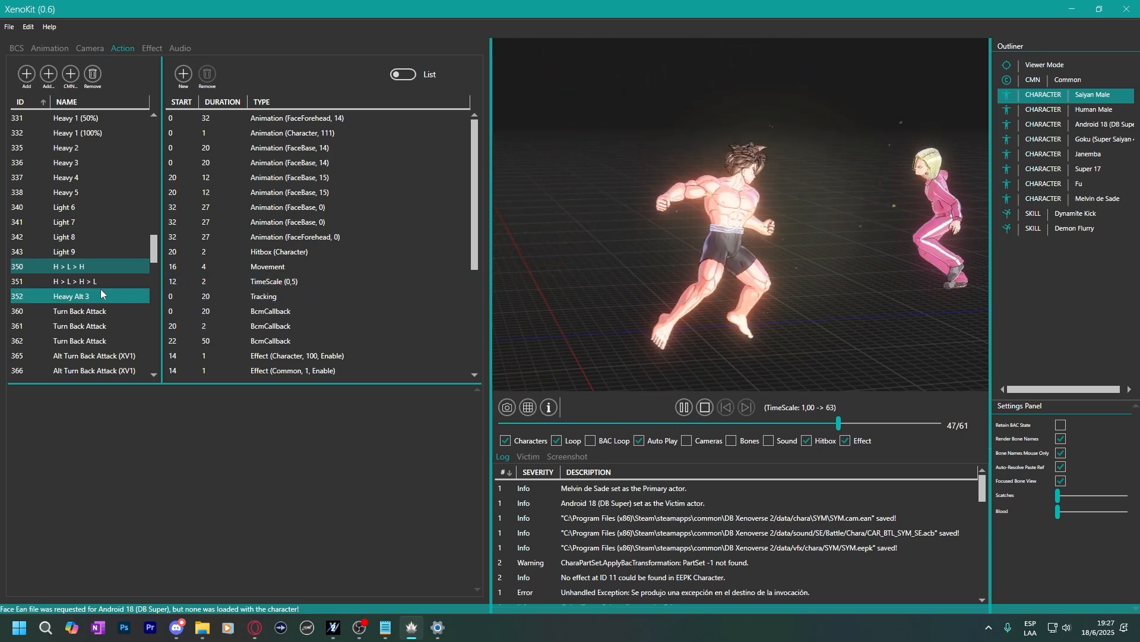
left_click(98, 284)
left_click(216, 193)
left_click(231, 237)
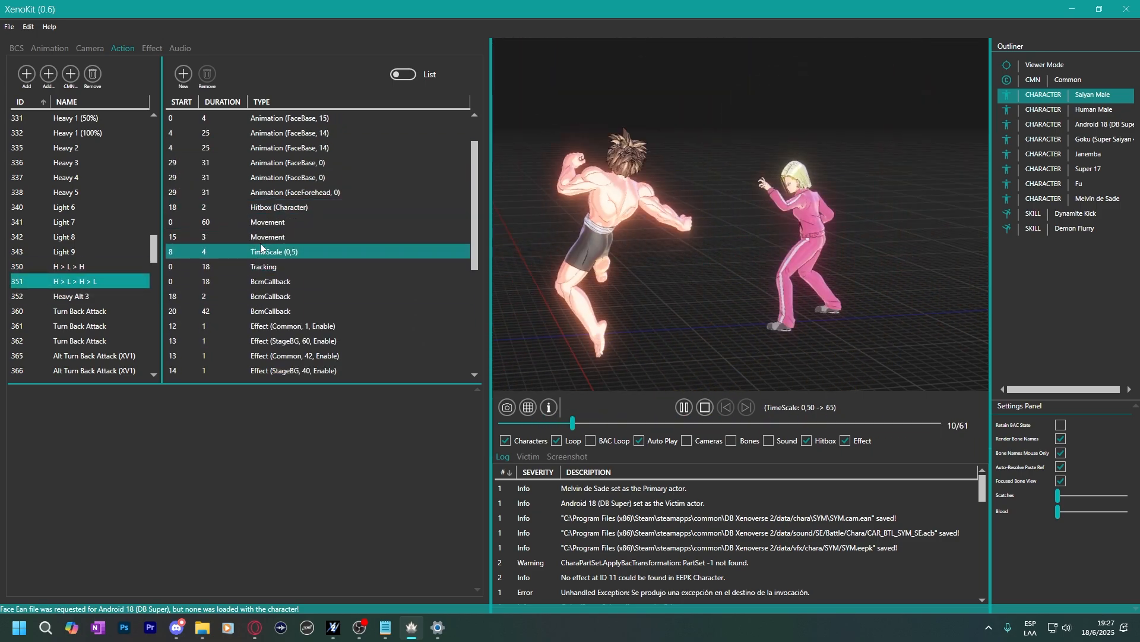
left_click(277, 208)
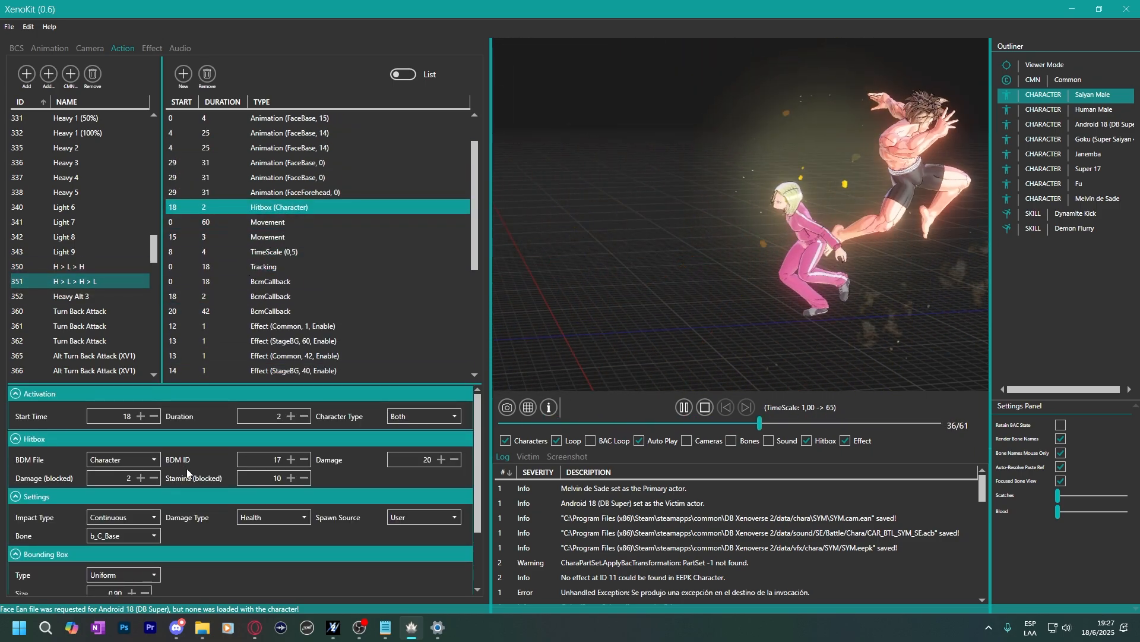
Try the Common BDM file with BDM ID 32 and successively lower IDs on action 351's hitbox.
left_click(146, 461)
left_click(142, 469)
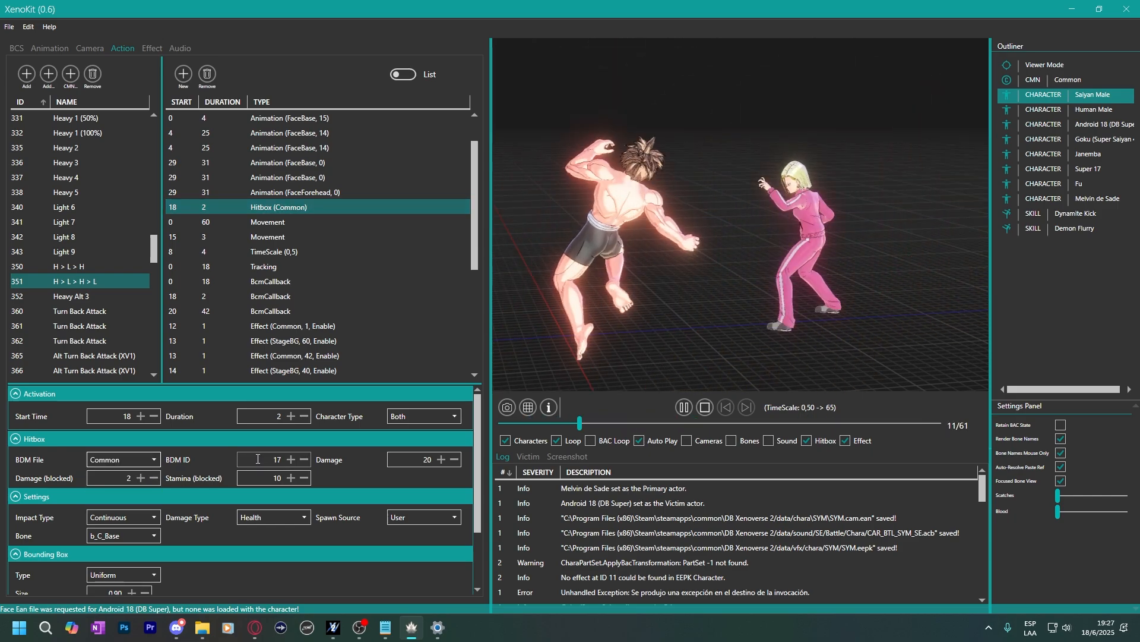
left_click_drag(268, 460, 321, 452)
type("32")
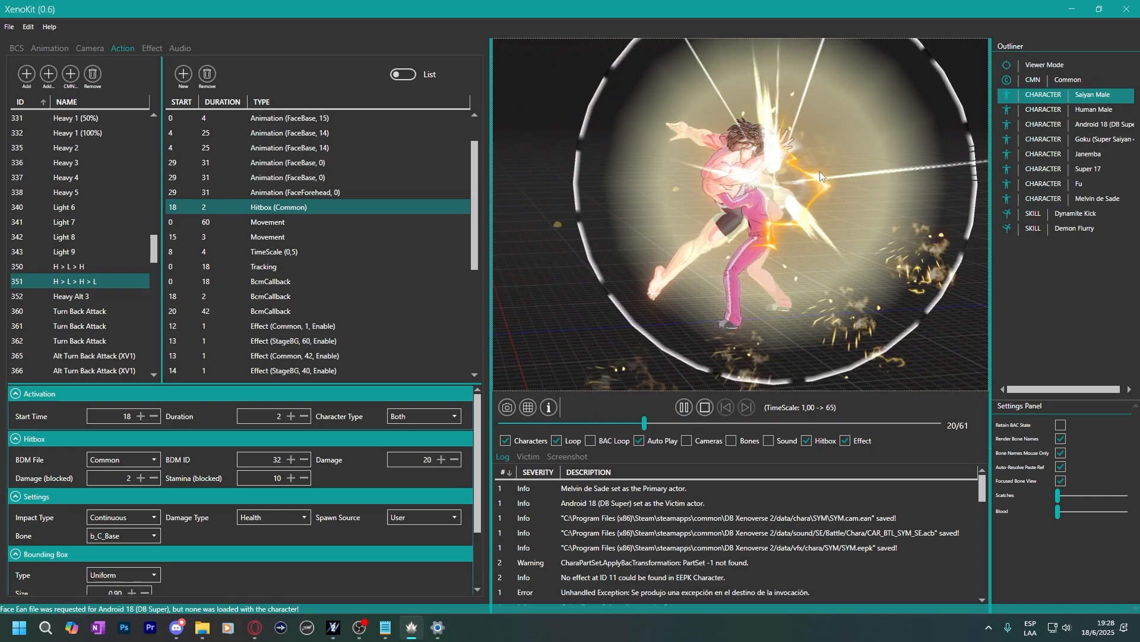
left_click(304, 460)
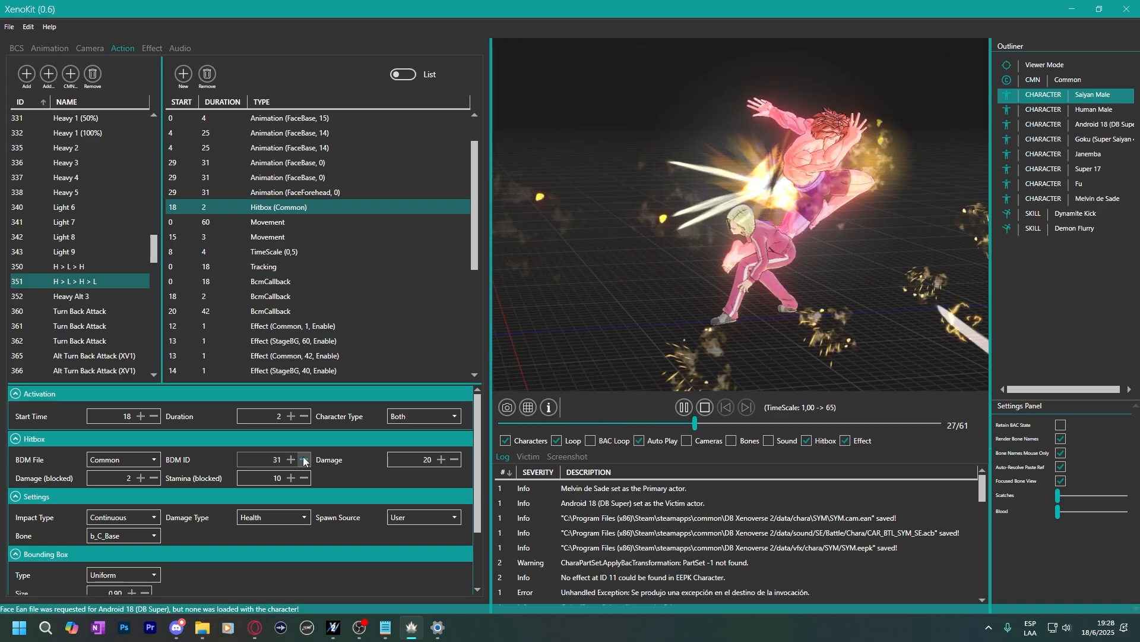
left_click(305, 460)
left_click(304, 461)
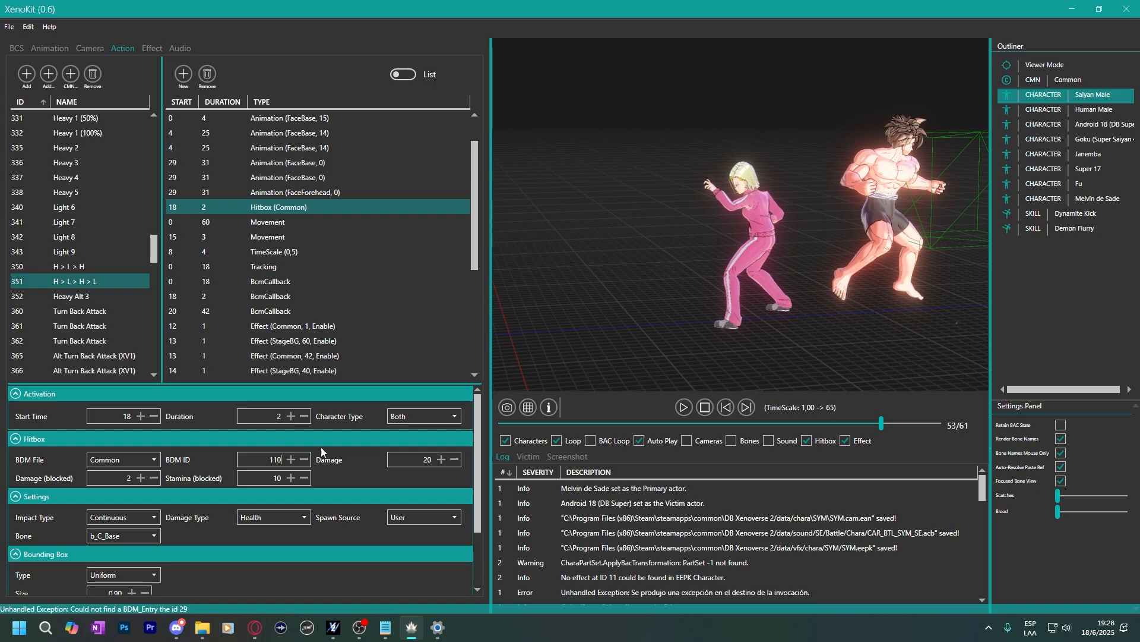
Try BDM ID 110 on action 351's hitbox and play back the strike.
type("110")
left_click(683, 409)
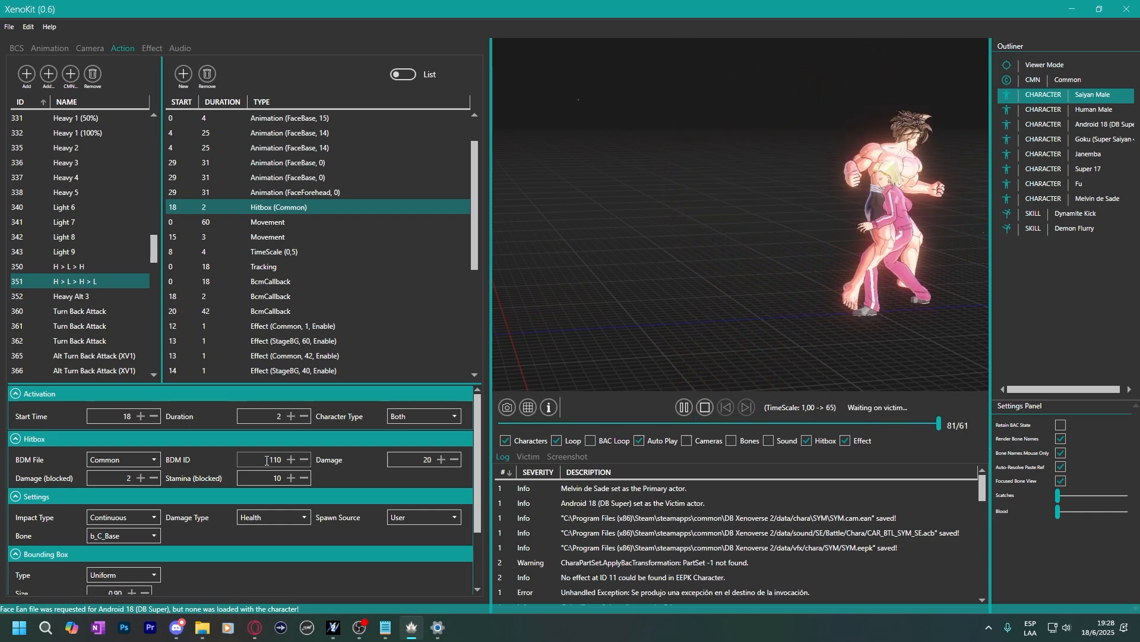
left_click(684, 408)
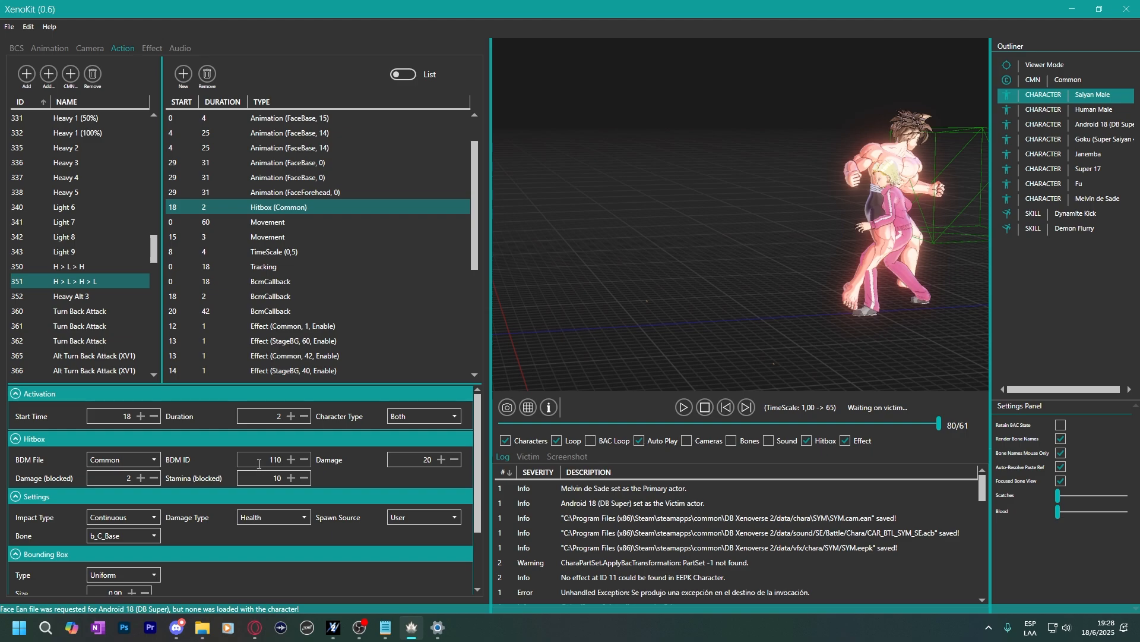
Set action 351's hitbox to the Character BDM file, BDM ID 1 and Single Impact.
left_click(288, 459)
left_click(135, 487)
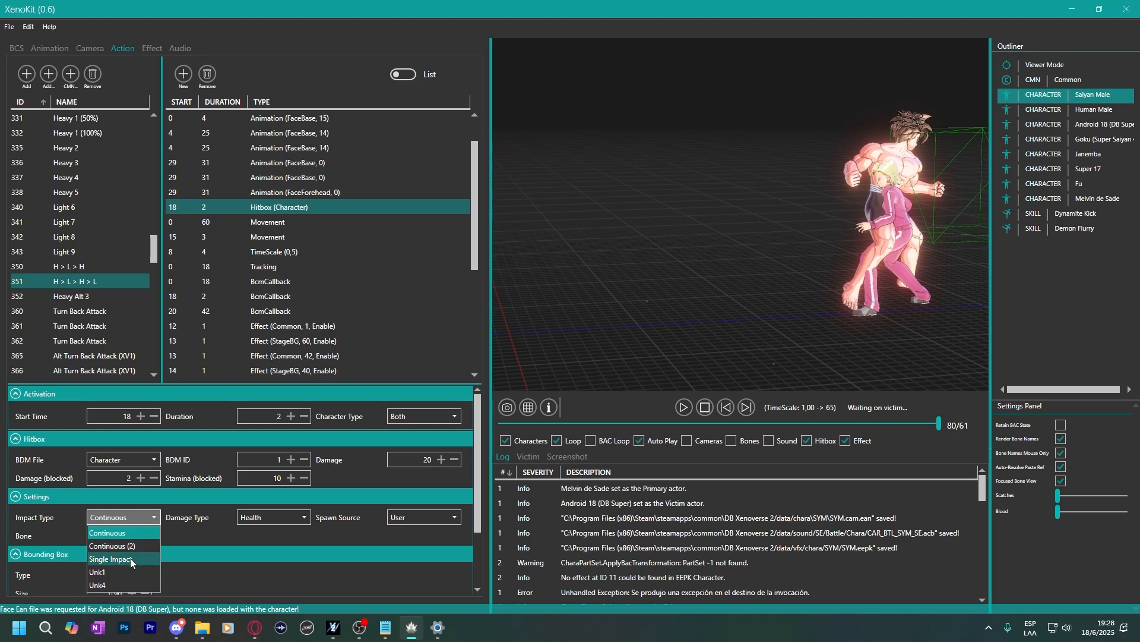
left_click(130, 558)
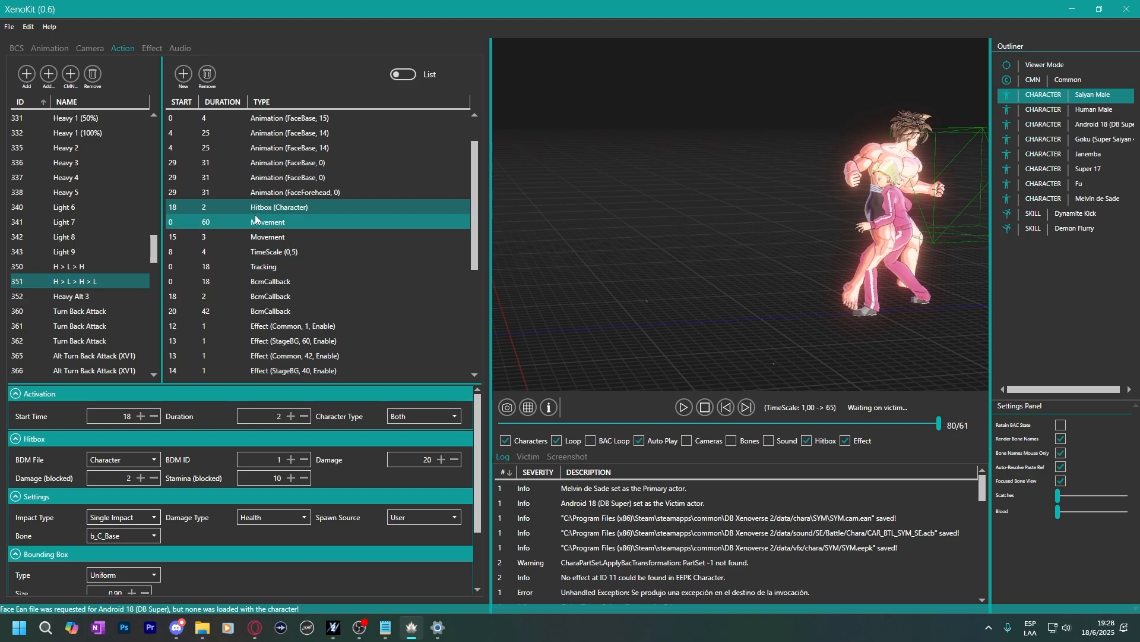
Check action 351's Character effect 101 and sound entries, and delete its Sound (Common_SE, 165) entry.
scroll(290, 238, "down", 2)
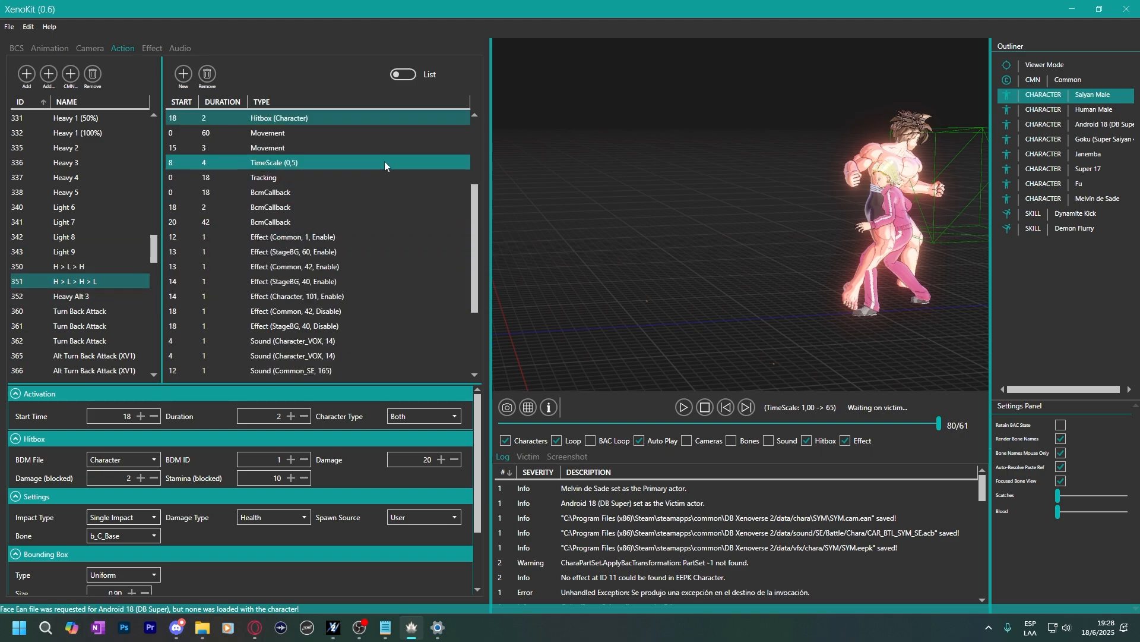
scroll(331, 185, "down", 1)
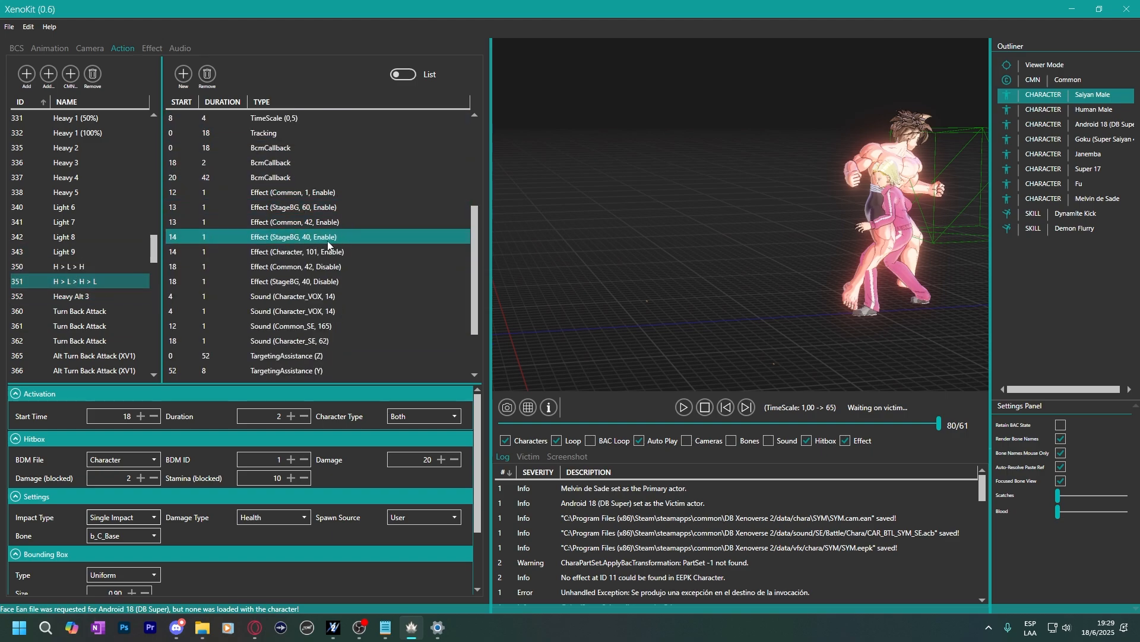
left_click(316, 253)
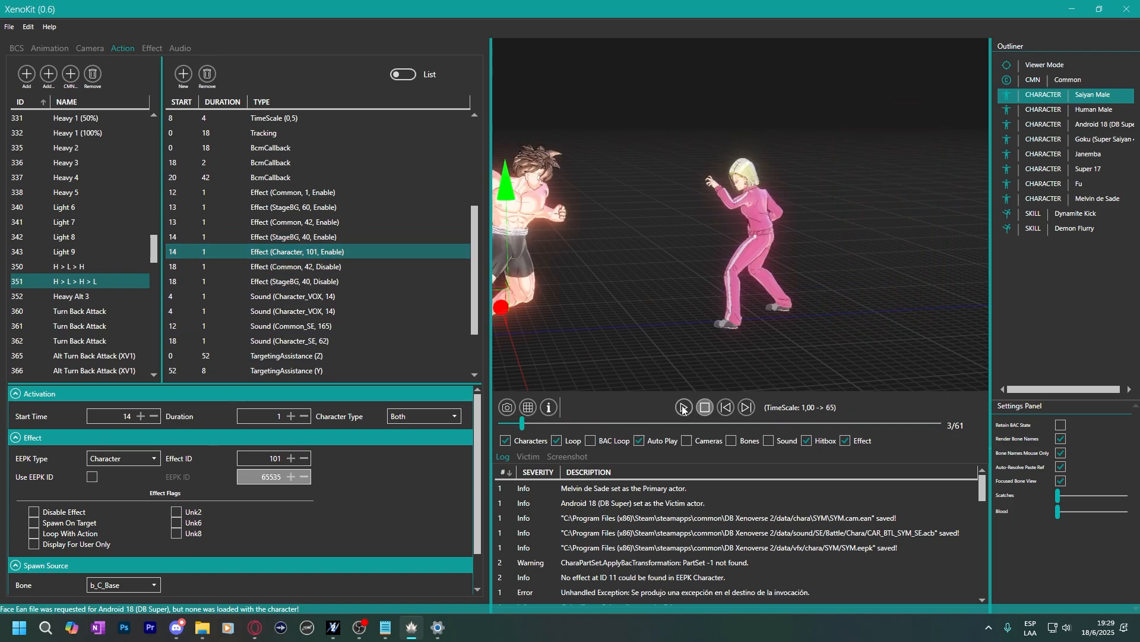
scroll(384, 311, "down", 2)
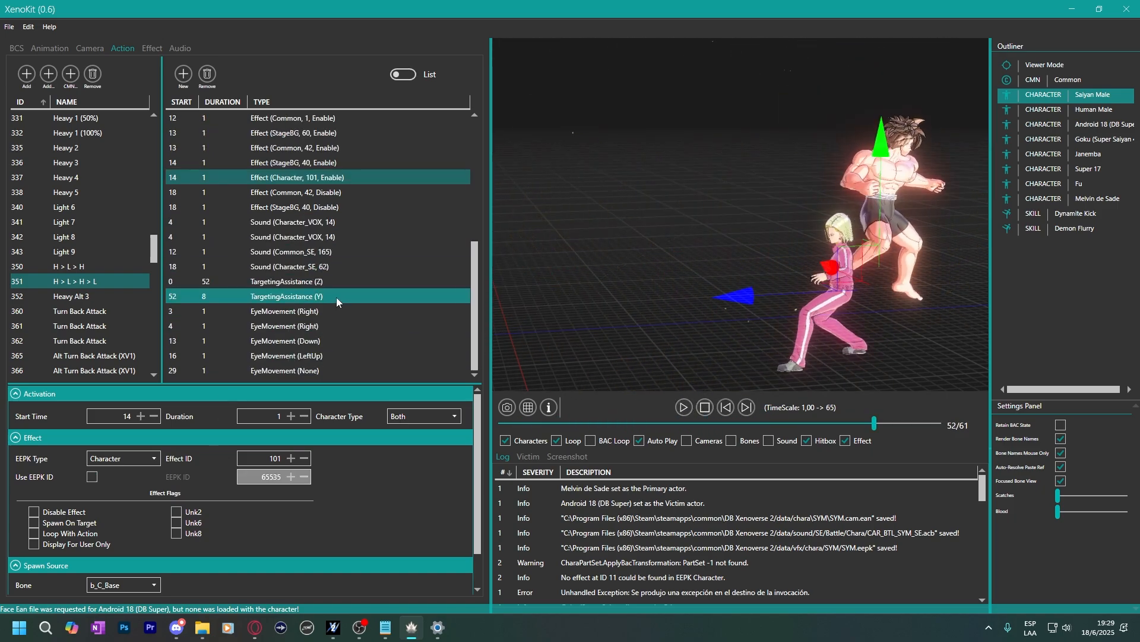
left_click(308, 269)
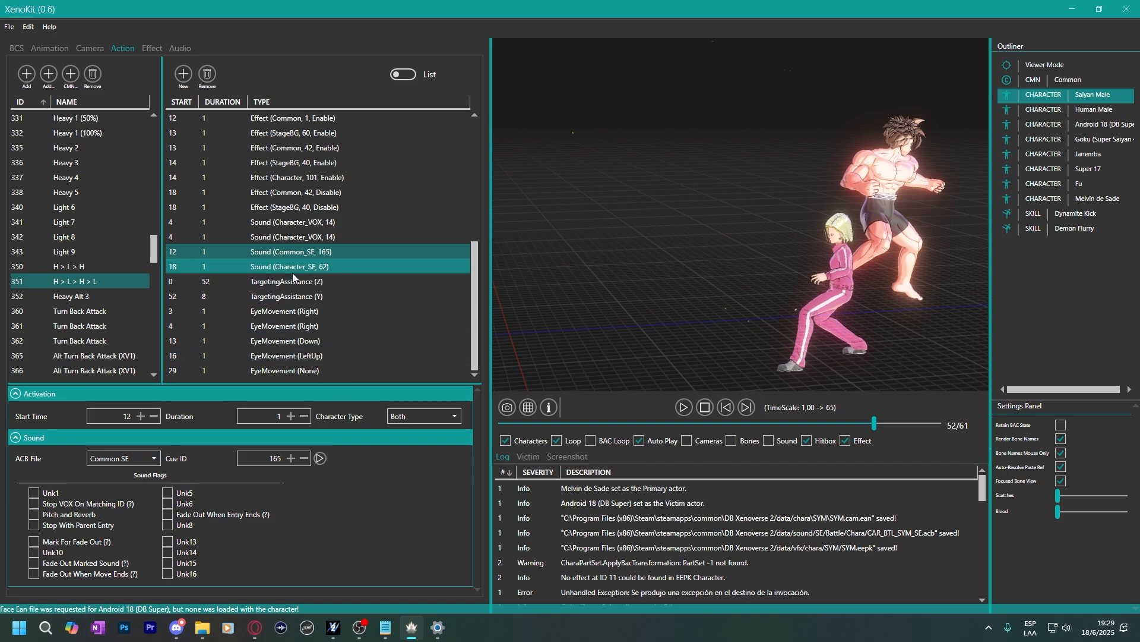
left_click(283, 254)
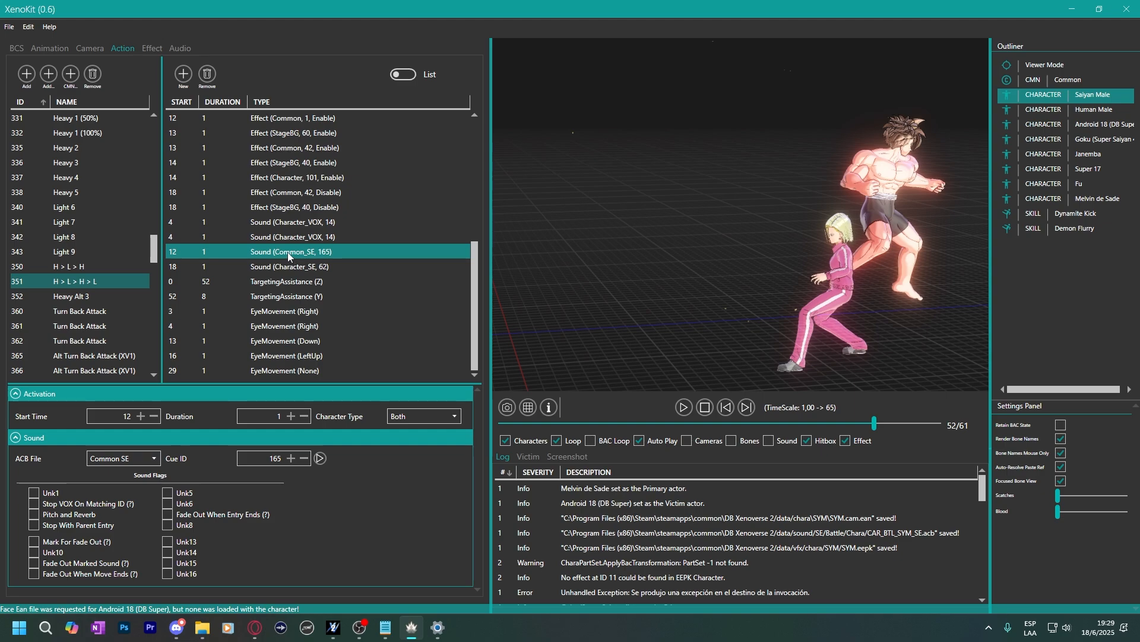
key("Delete")
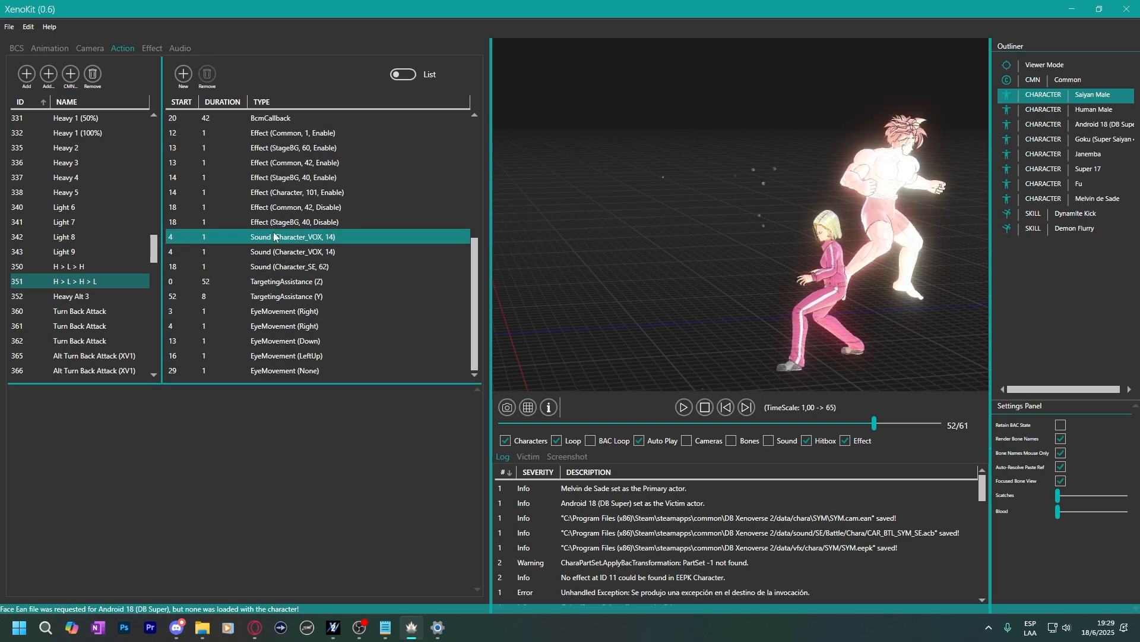
Delete the Sound (Common_SE, 165) entry from action 350 (H > L > H).
left_click(101, 266)
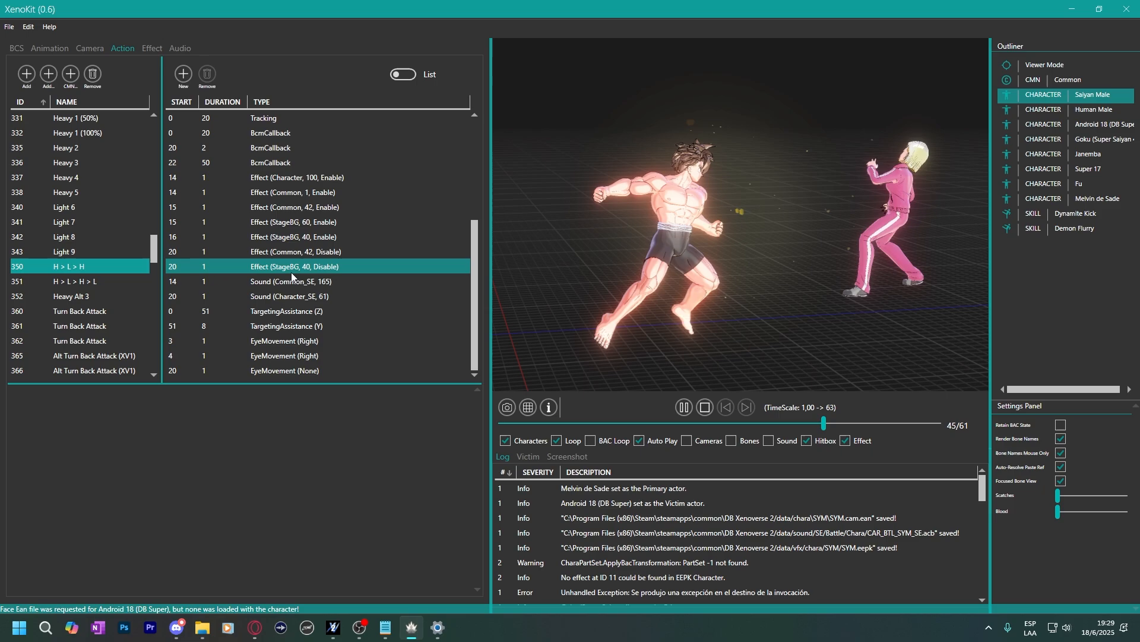
left_click(285, 281)
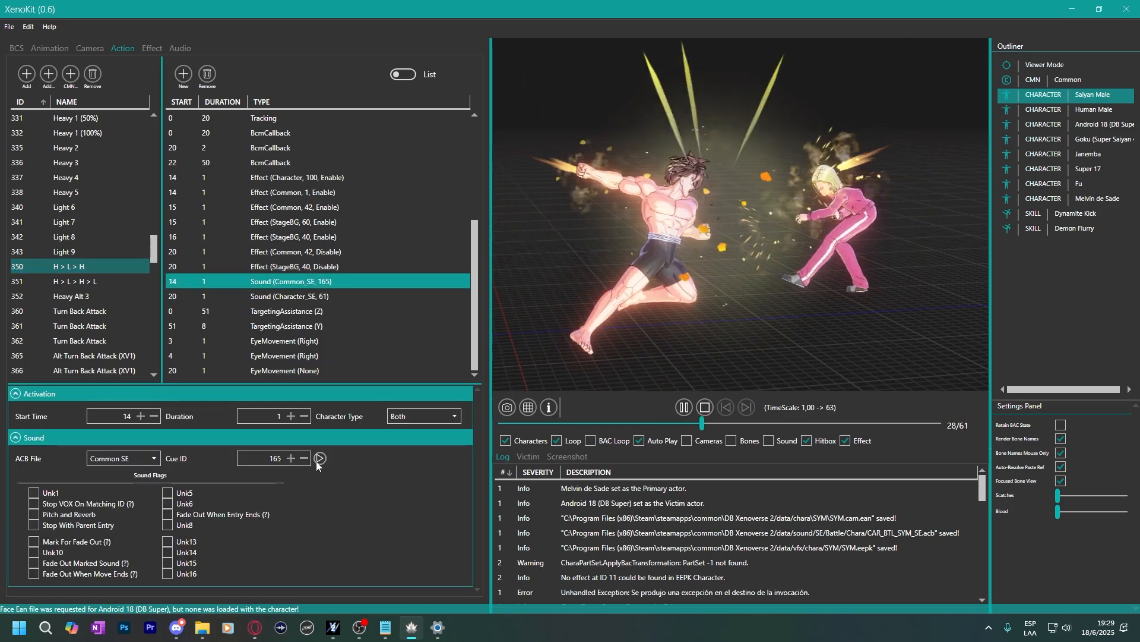
key("Delete")
Inspect action 350's Sound (Character_SE, 61) entry, briefly preview with sound enabled, and pause the playback.
left_click(308, 296)
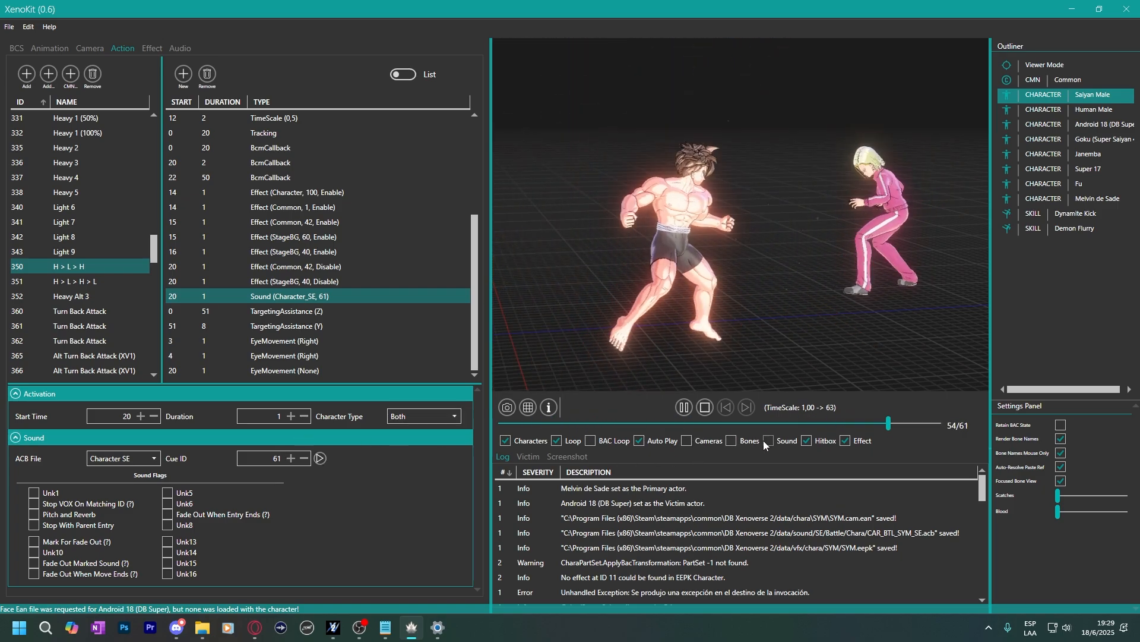
left_click(768, 440)
left_click(768, 441)
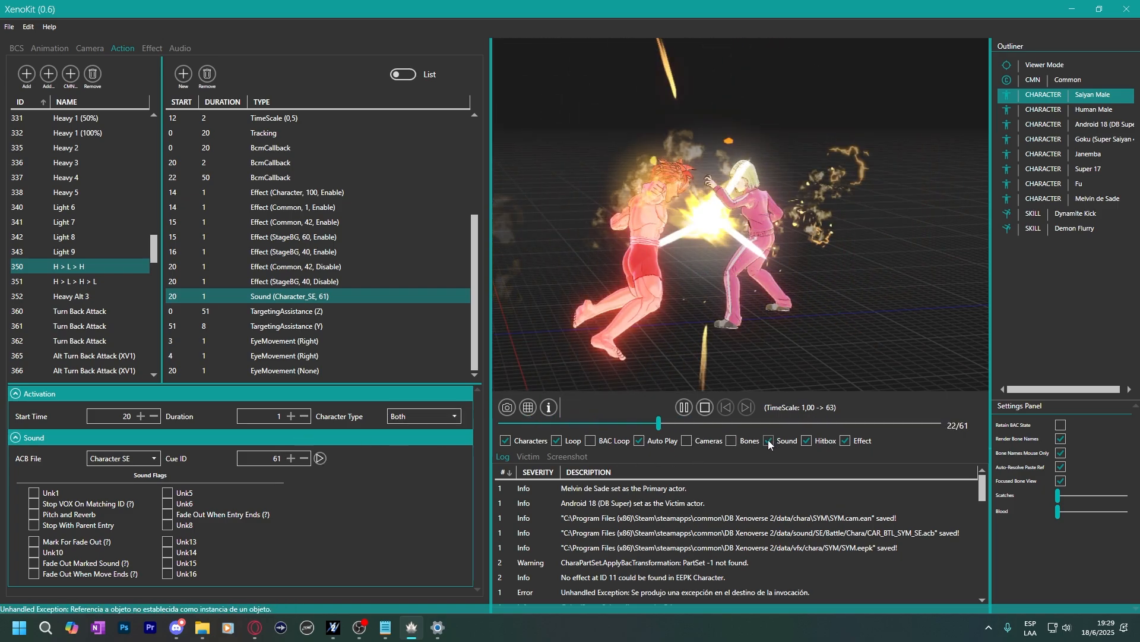
left_click(685, 407)
left_click(209, 237)
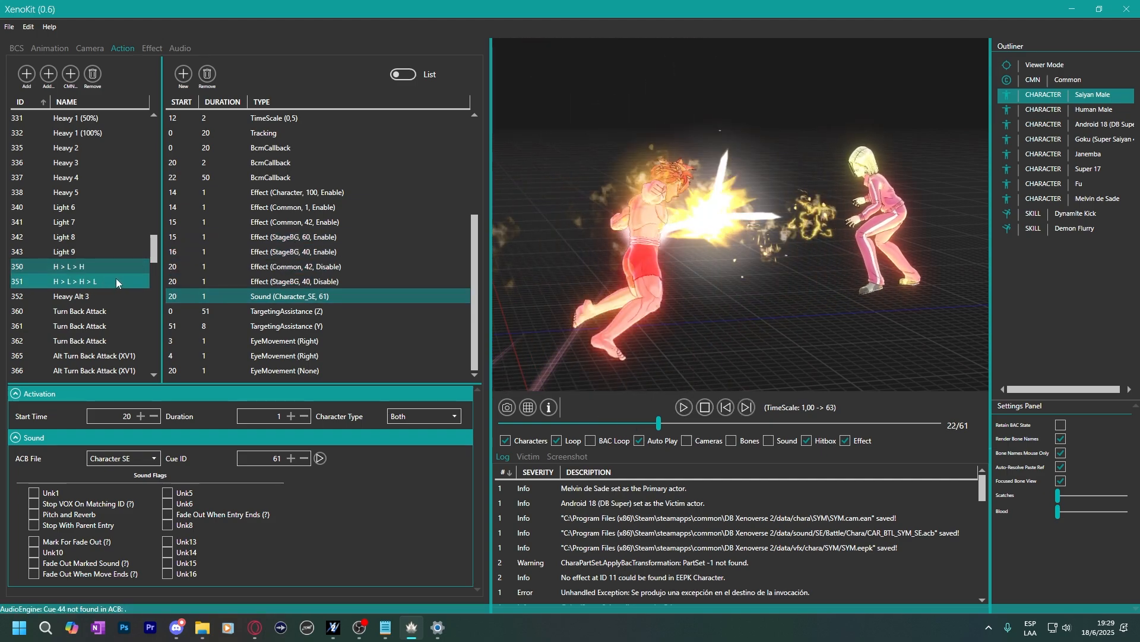
scroll(116, 278, "down", 1)
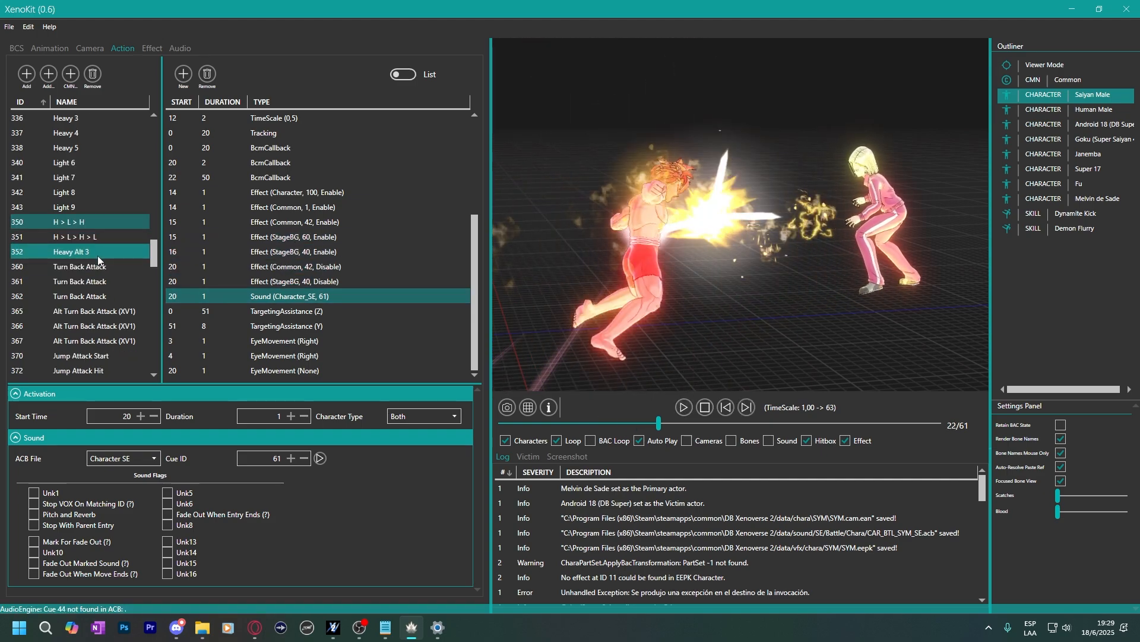
scroll(97, 255, "up", 5)
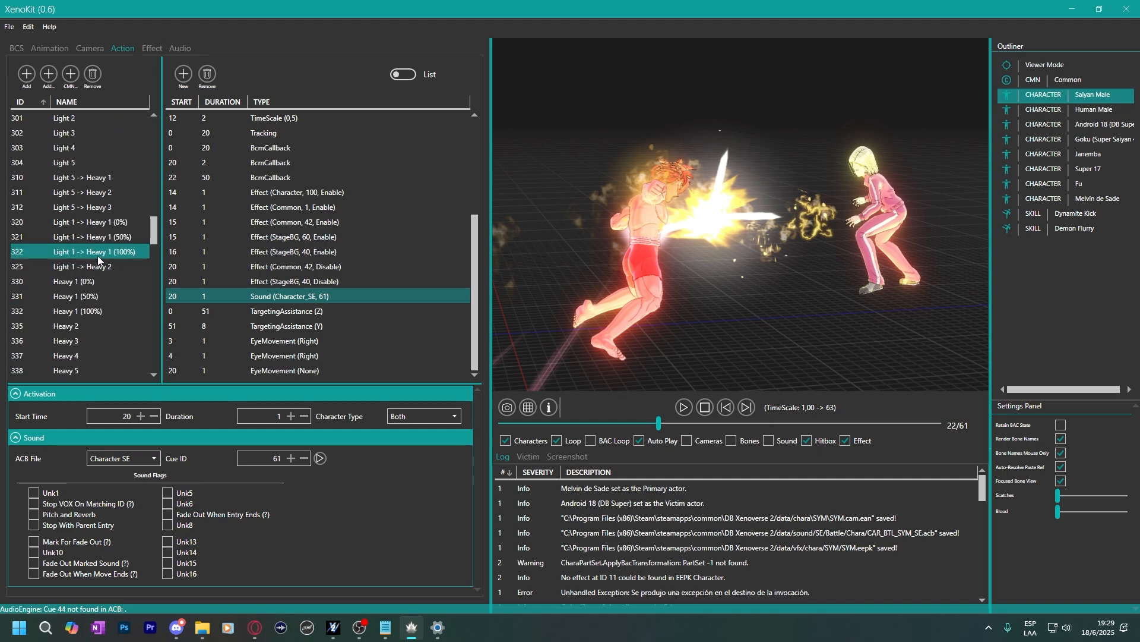
scroll(247, 229, "up", 4)
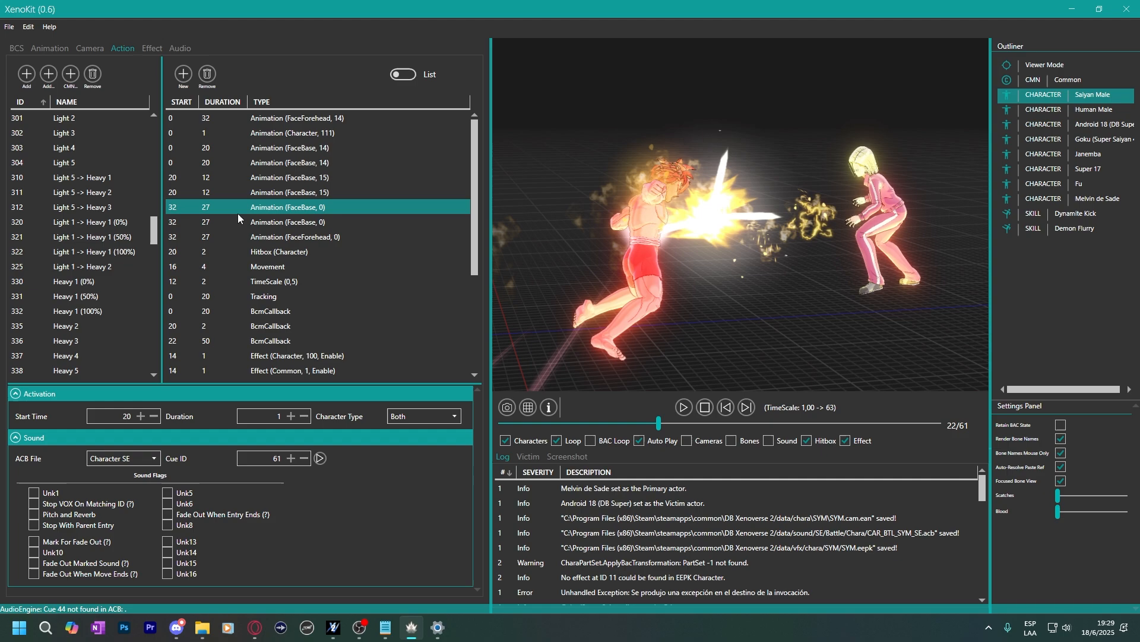
scroll(262, 218, "down", 4)
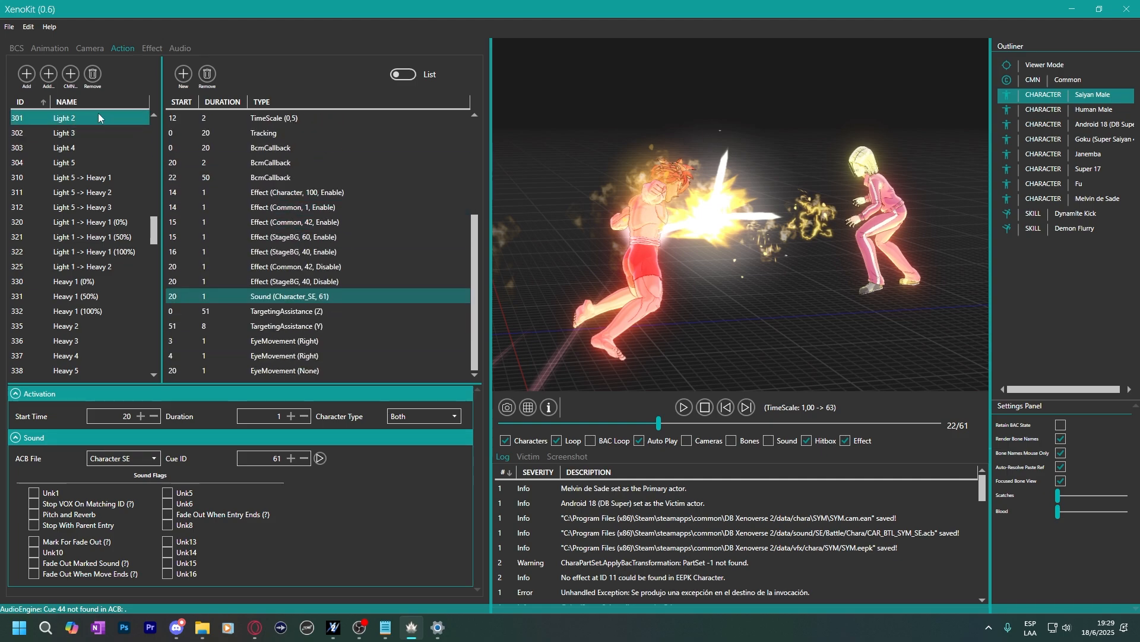
left_click(76, 84)
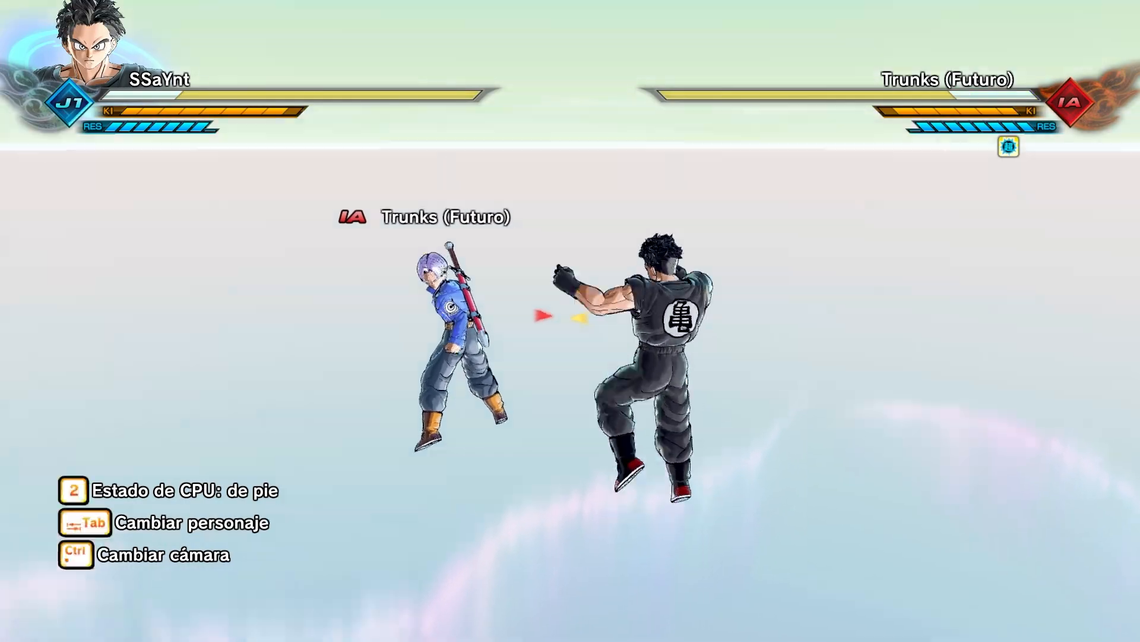
Return to XenoKit from the game and set action 350's hitbox to BDM ID 1 with Single Impact.
key("alt+Tab")
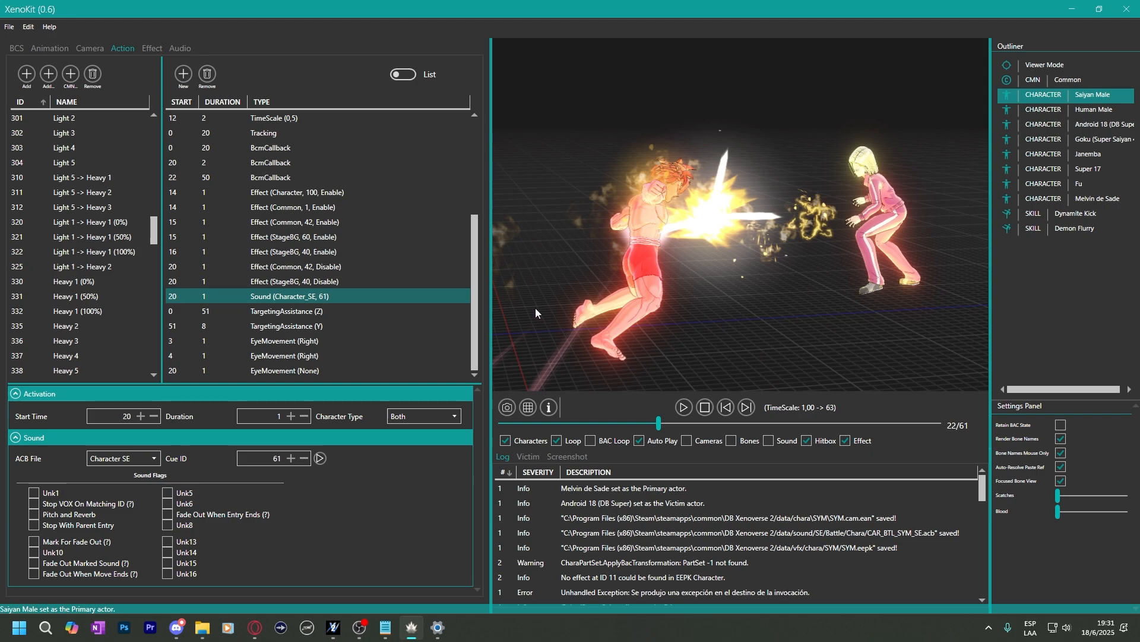
scroll(103, 260, "down", 4)
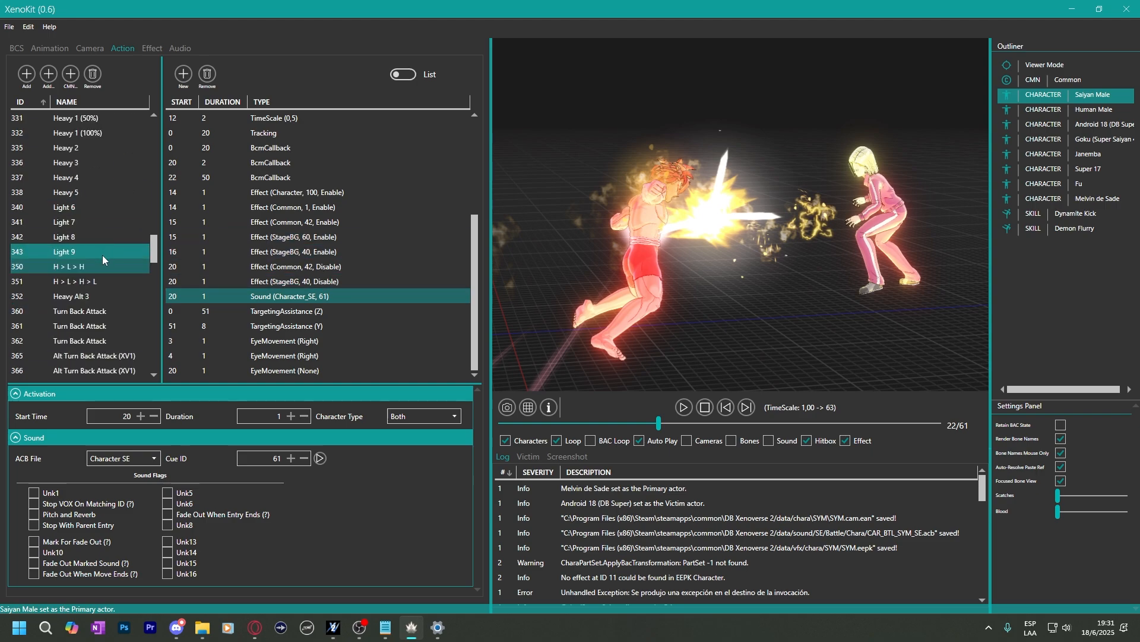
scroll(263, 308, "up", 4)
left_click(287, 261)
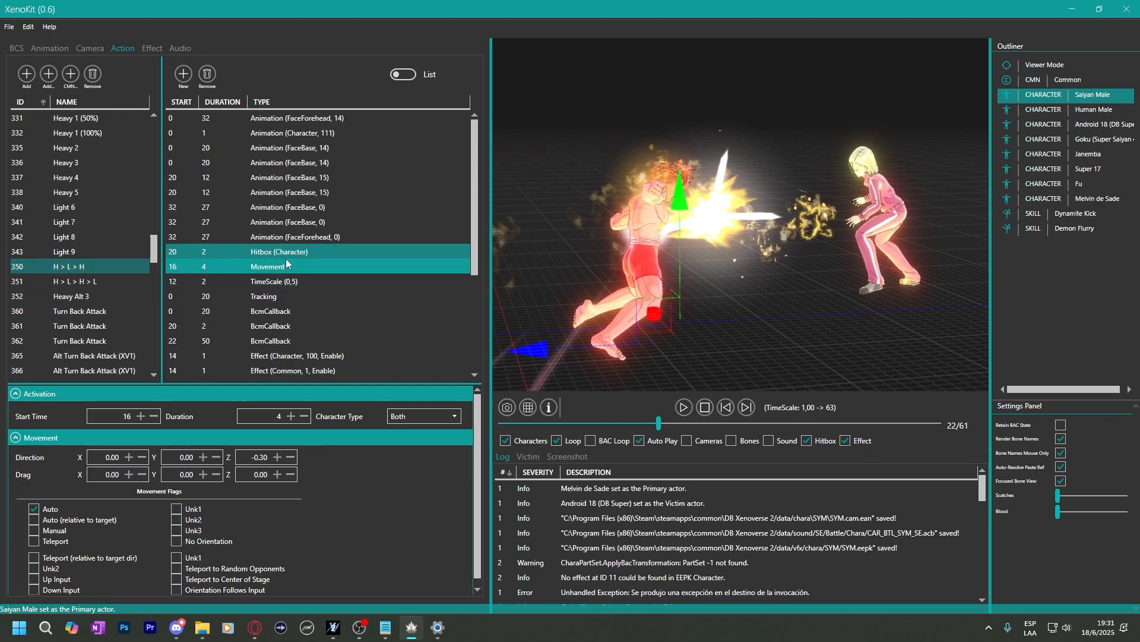
left_click(284, 254)
left_click(276, 459)
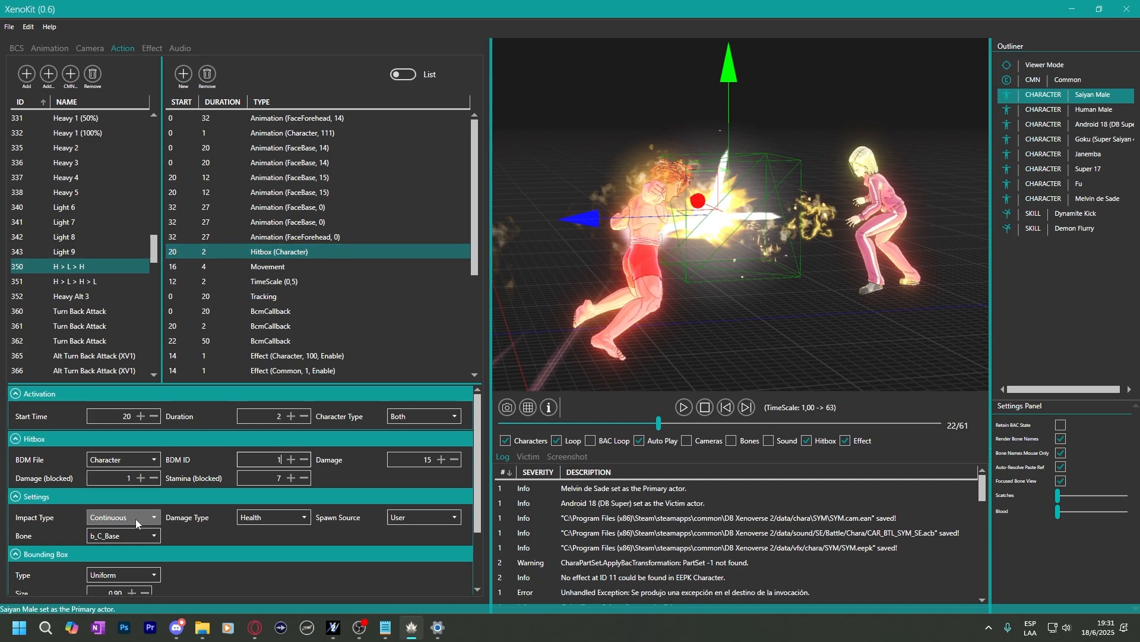
left_click(122, 560)
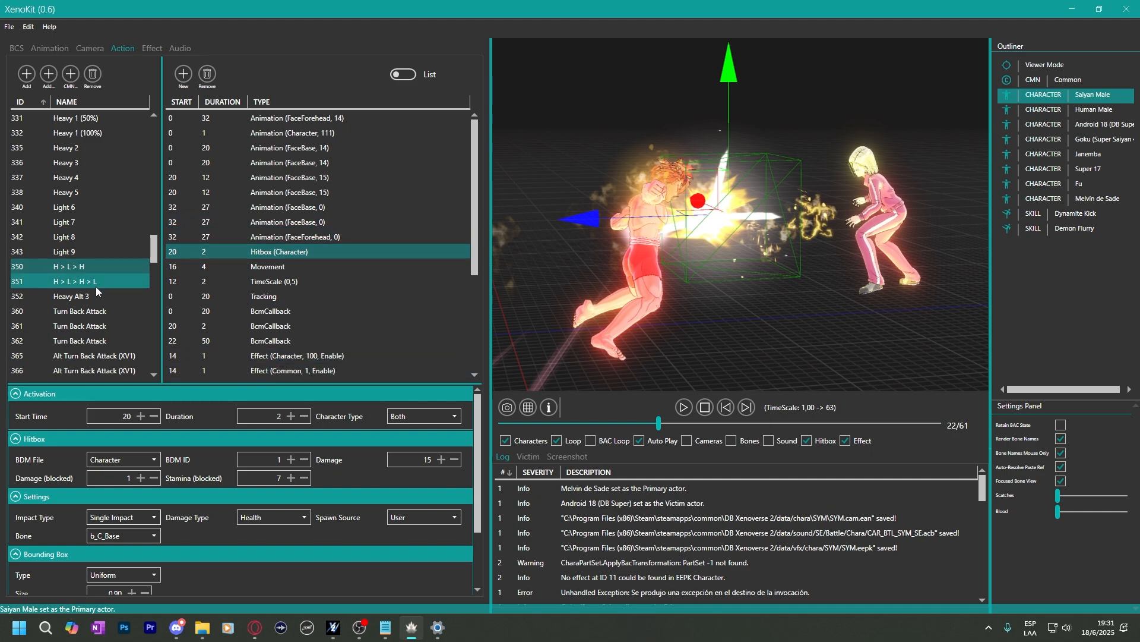
Set the Z direction of the Movement entry in action 352 (Heavy Alt 3) to 0.
left_click(77, 296)
left_click(265, 162)
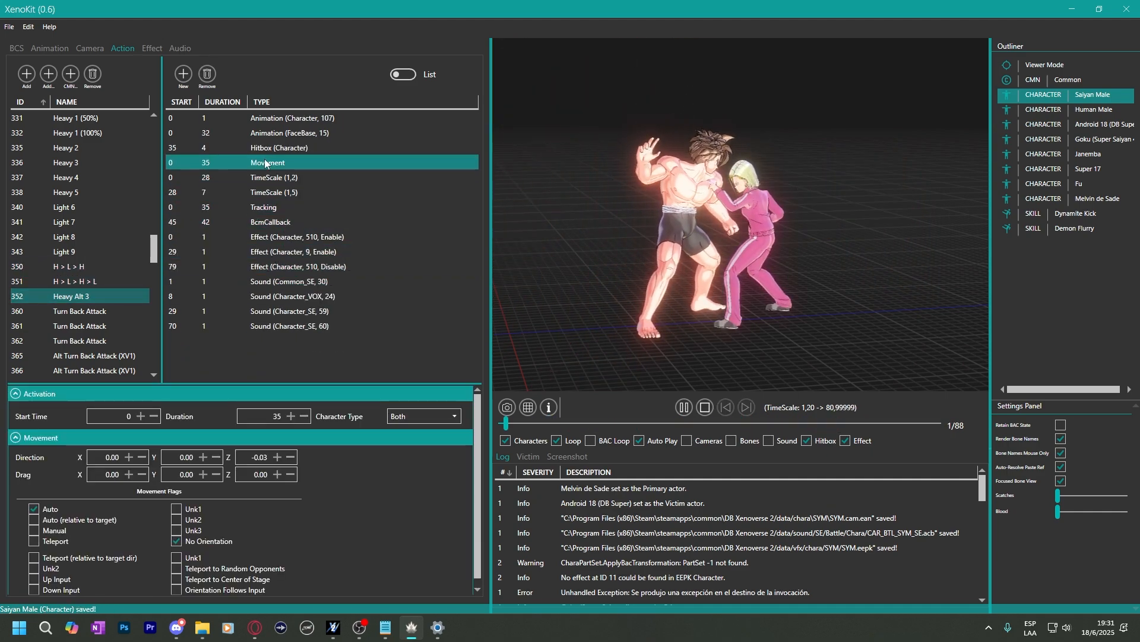
left_click(248, 457)
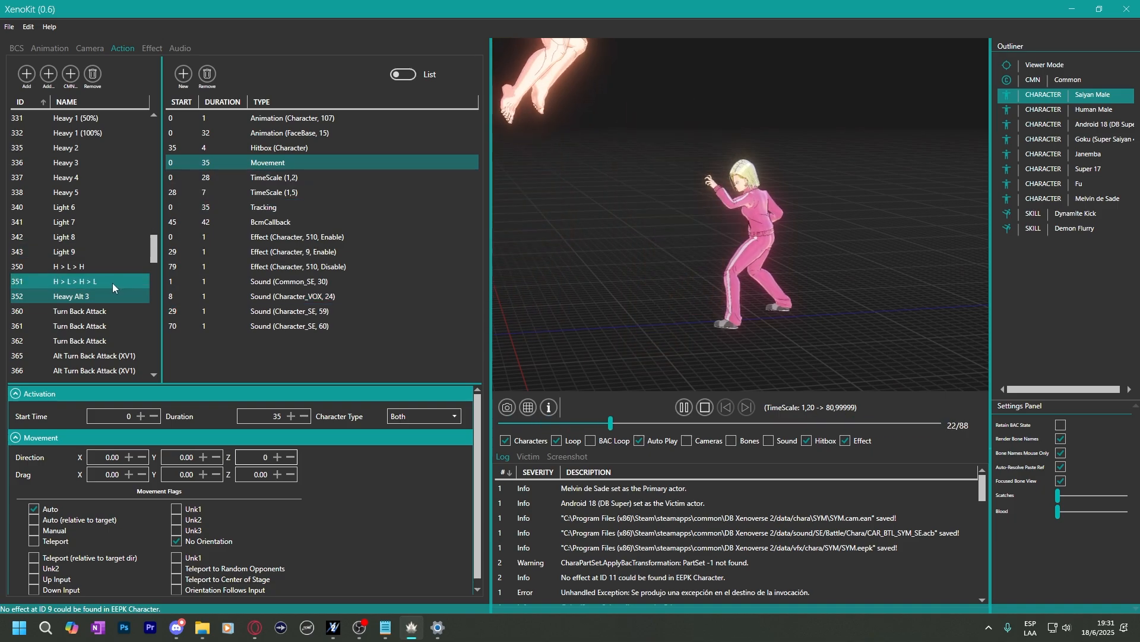
Set the Z direction of action 351's Movement entry starting at frame 15 to -0.10.
left_click(112, 283)
left_click(279, 282)
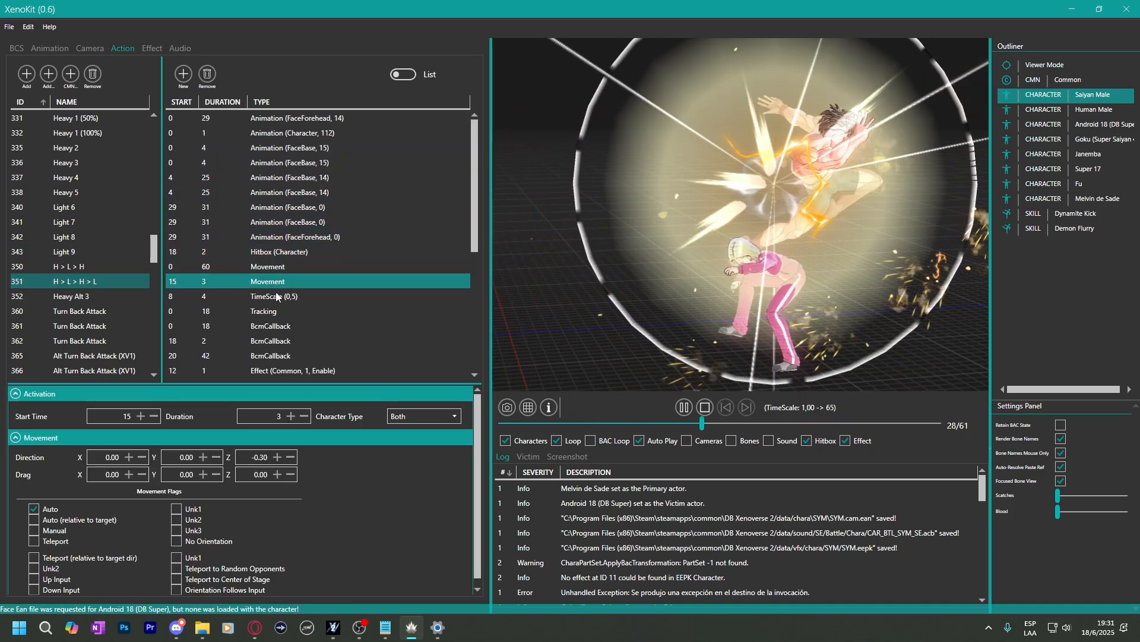
left_click(246, 456)
scroll(245, 456, "up", 3)
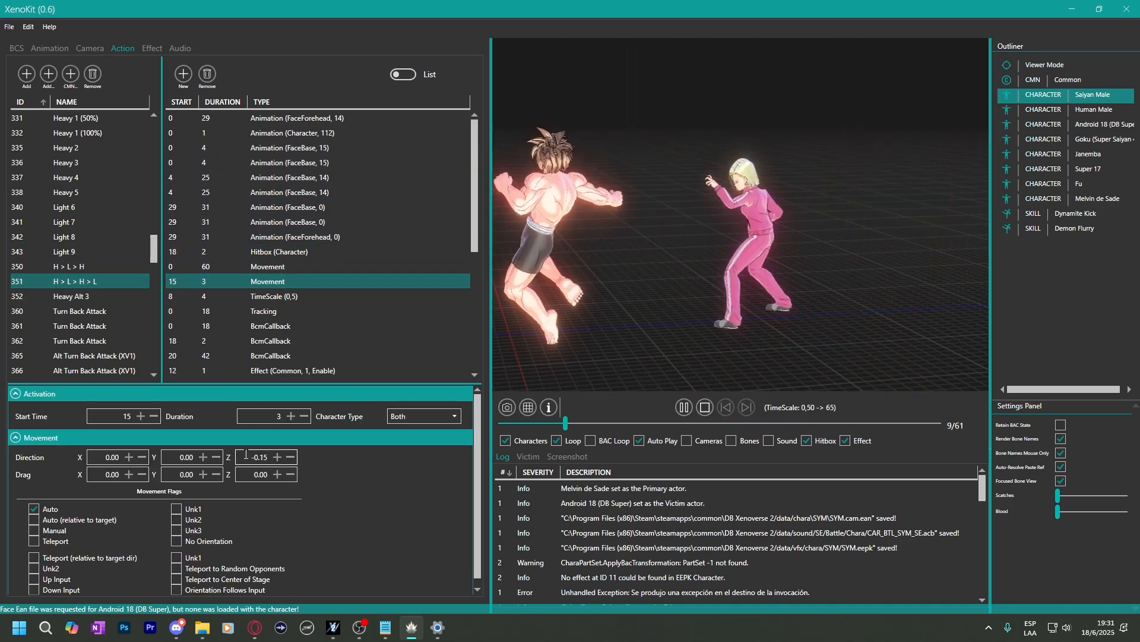
scroll(246, 456, "up", 1)
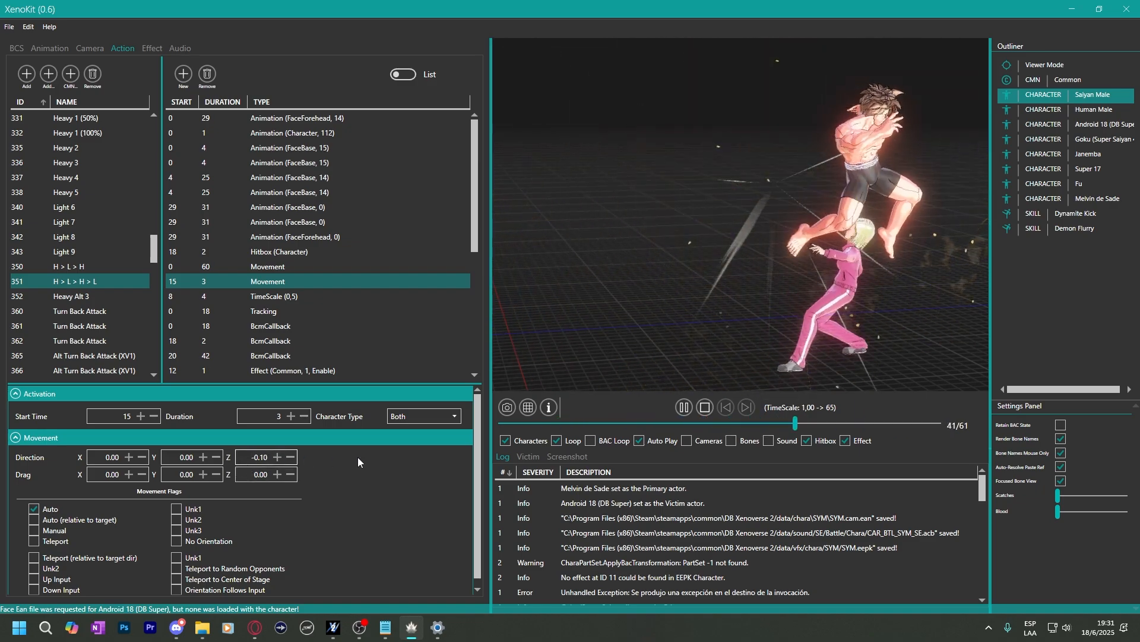
scroll(416, 466, "down", 1)
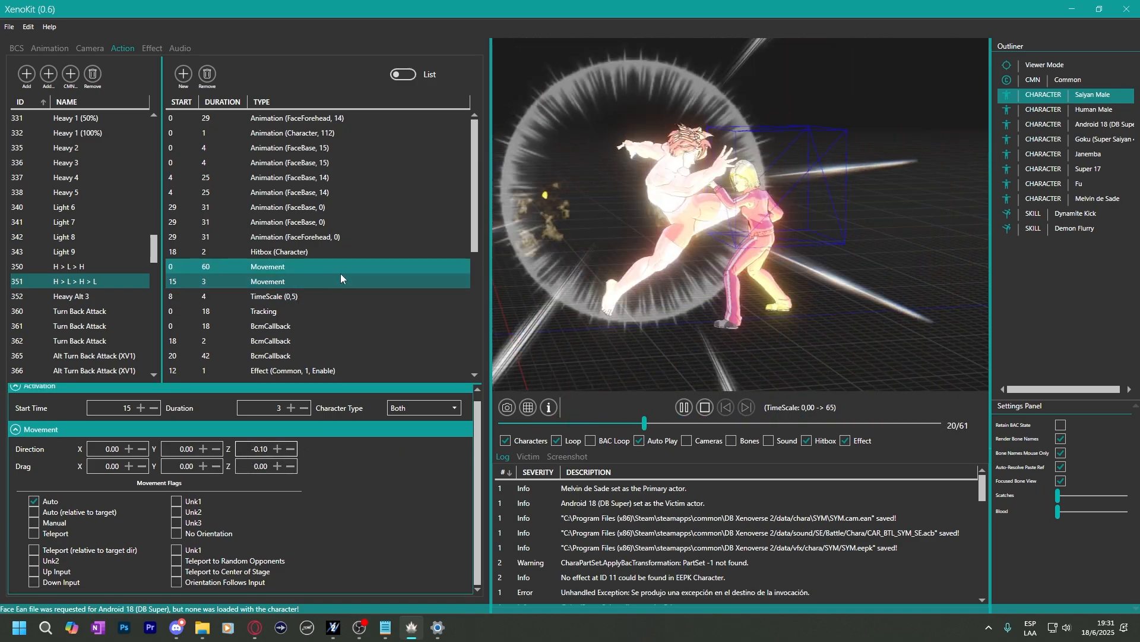
Save SYM_PLAYER.bac and test the combo in game against Trunks (Futuro).
left_click(10, 27)
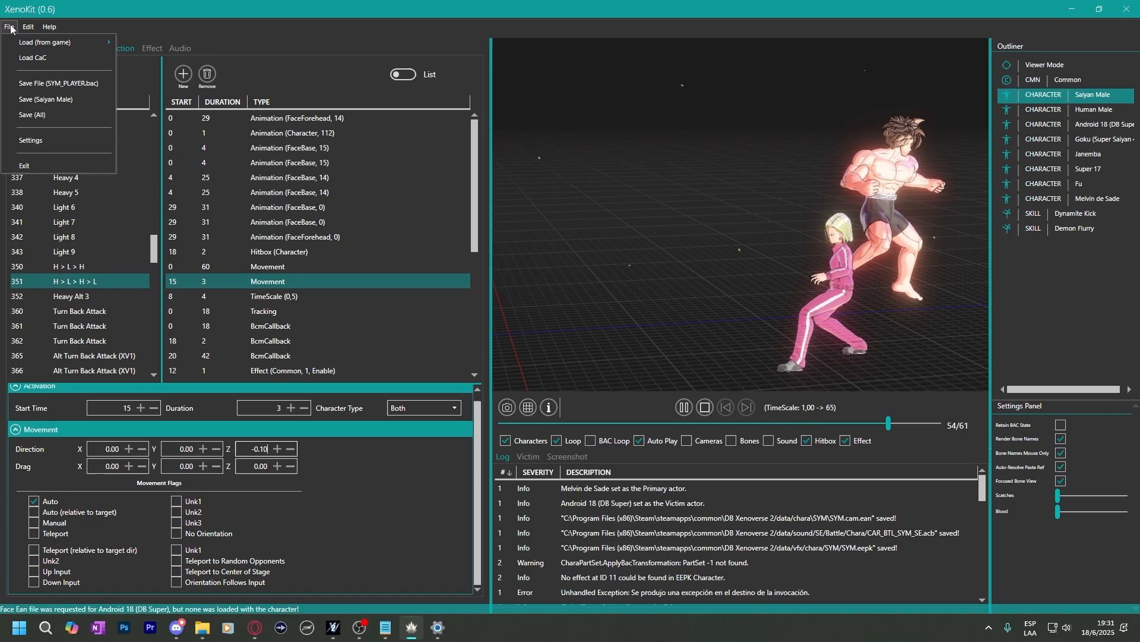
left_click(52, 83)
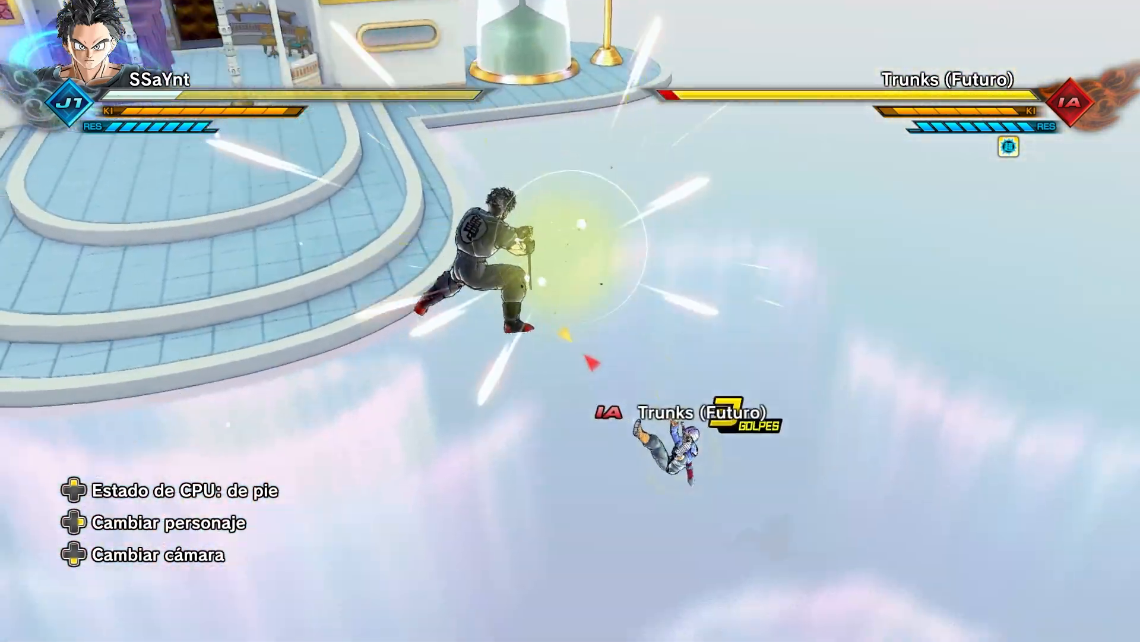
key("Escape")
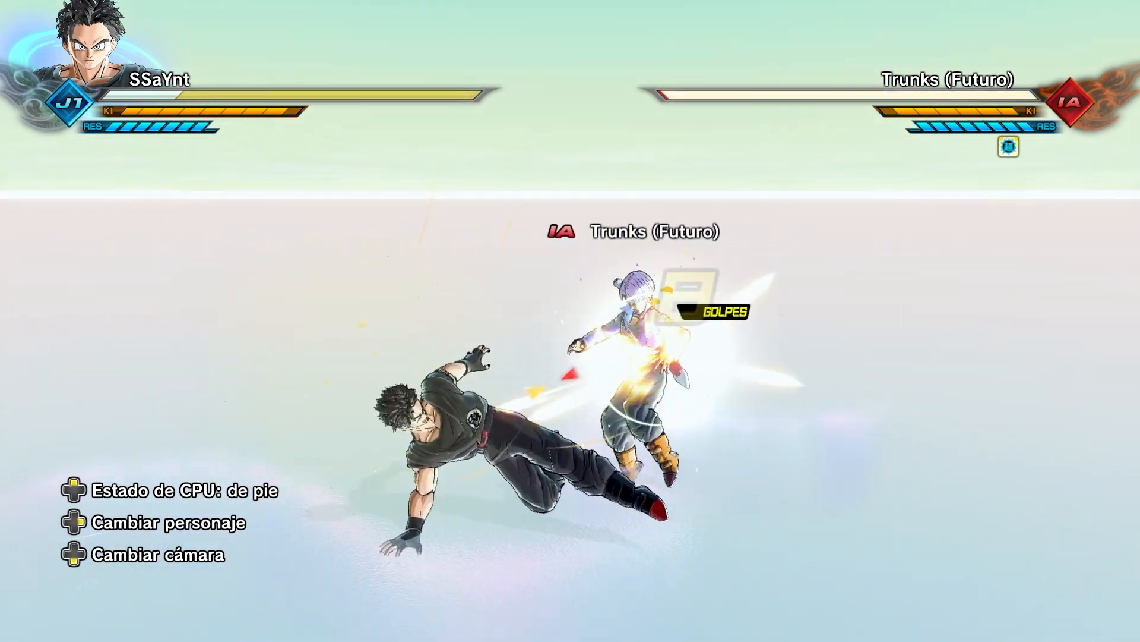
key("Escape")
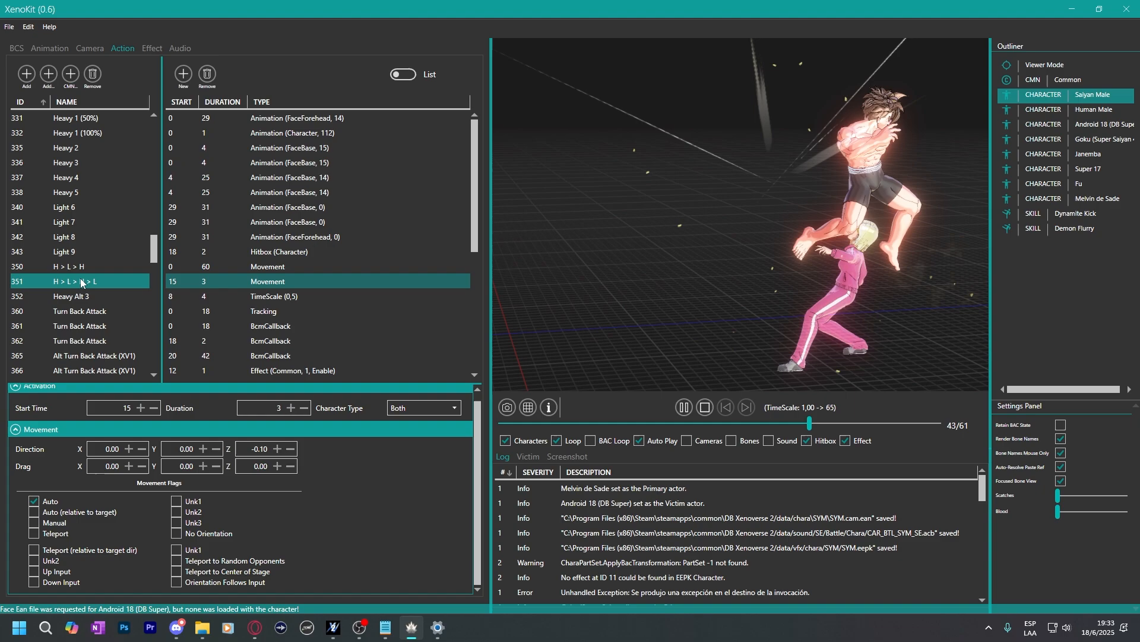
Try deleting the TimeScale (0,5) entry from action 350 (H > L > H), and undo the deletion.
left_click(91, 272)
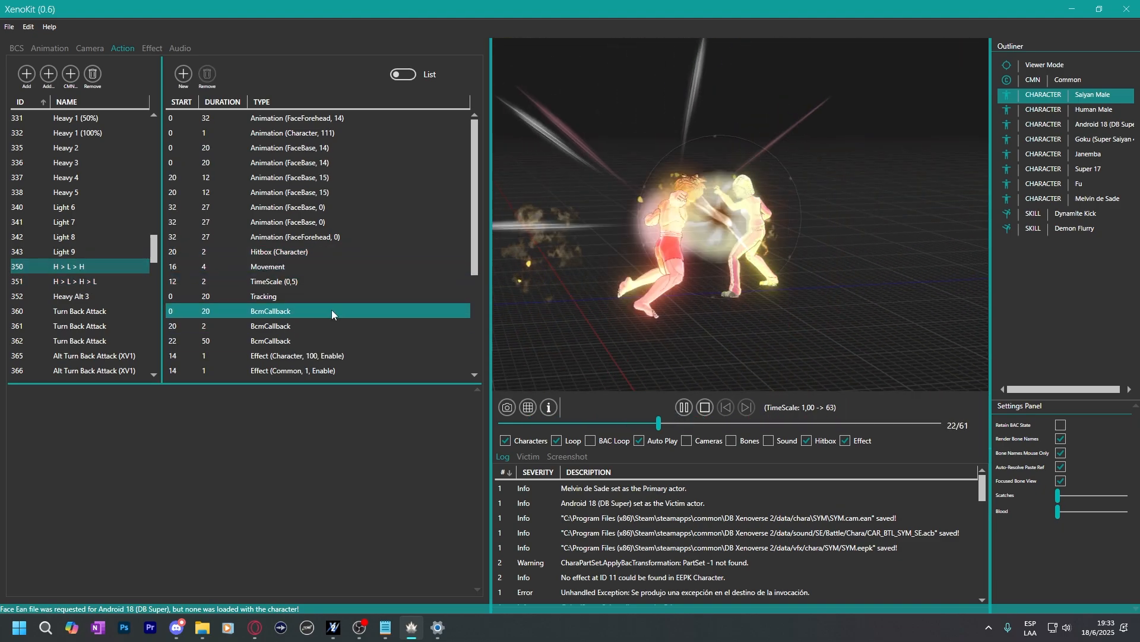
left_click(278, 283)
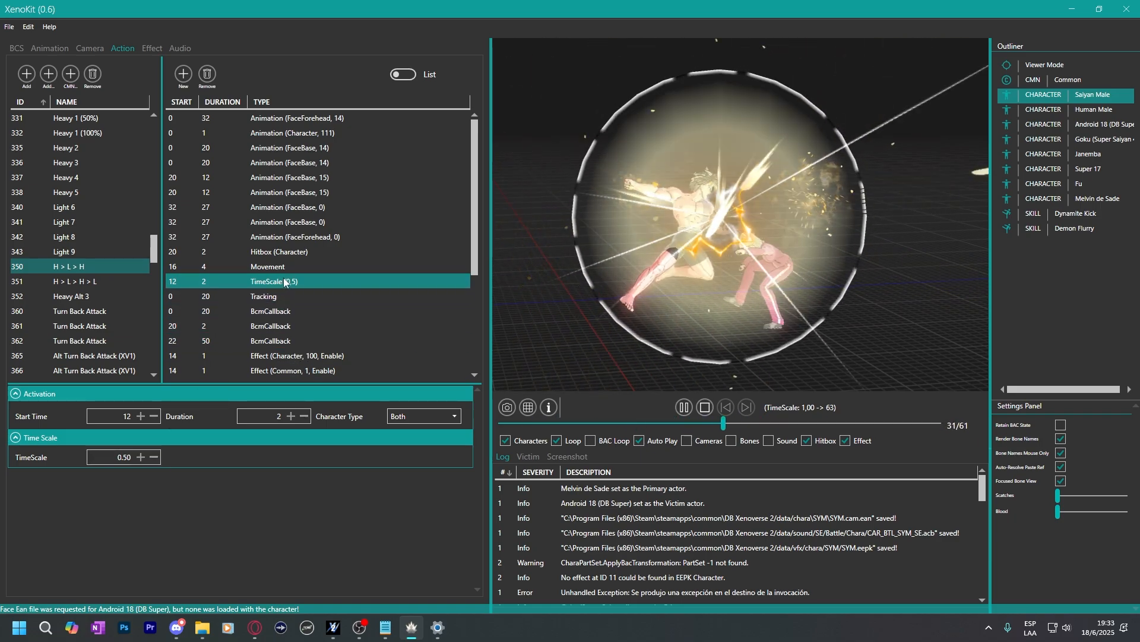
key("Delete")
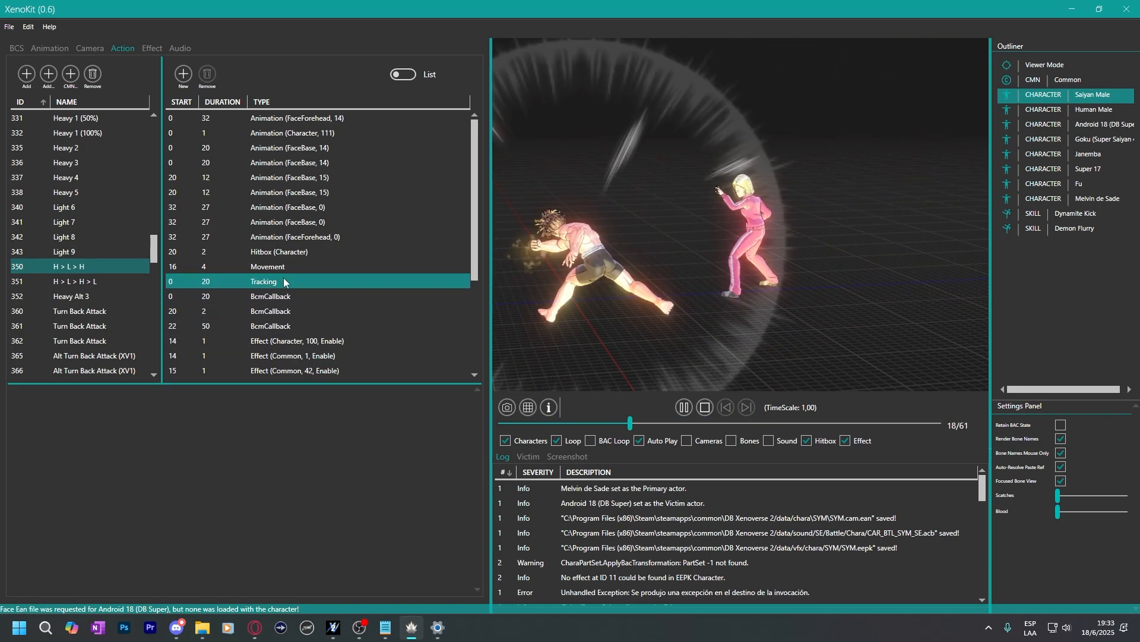
key("ctrl+z")
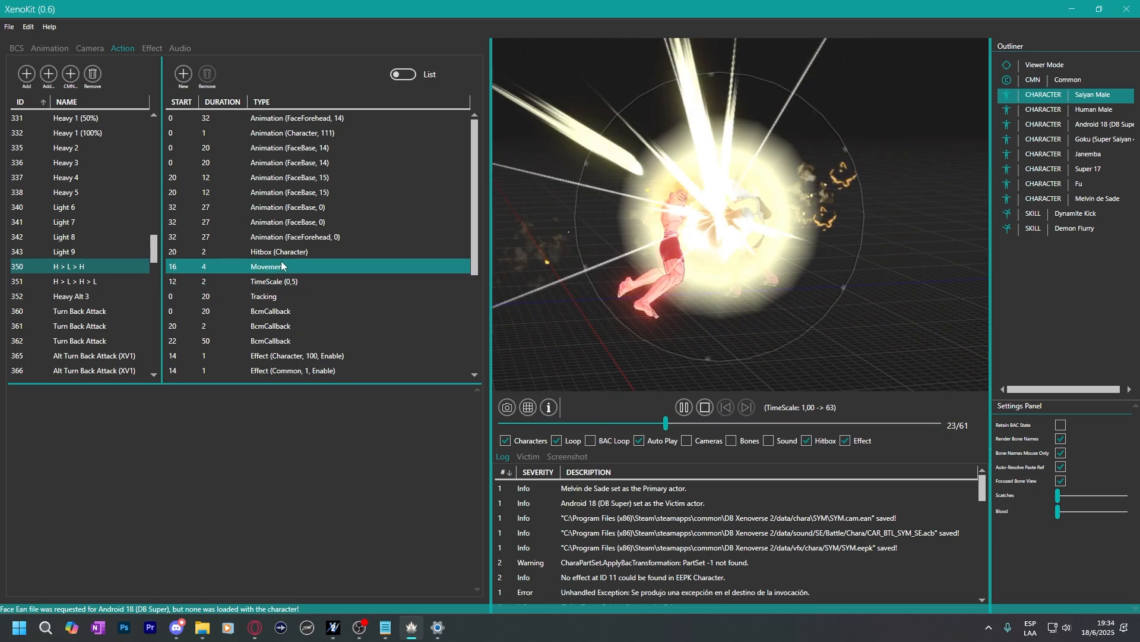
Review the activation, damage and bounding box settings of action 350's Hitbox (Character) entry.
left_click(333, 251)
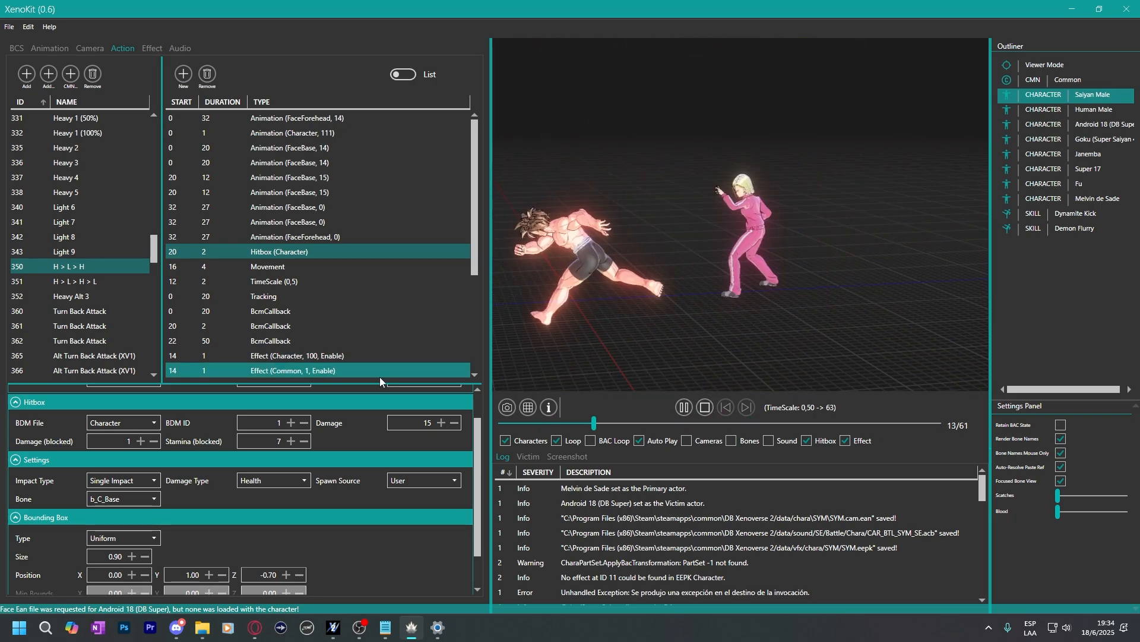
scroll(383, 510, "up", 1)
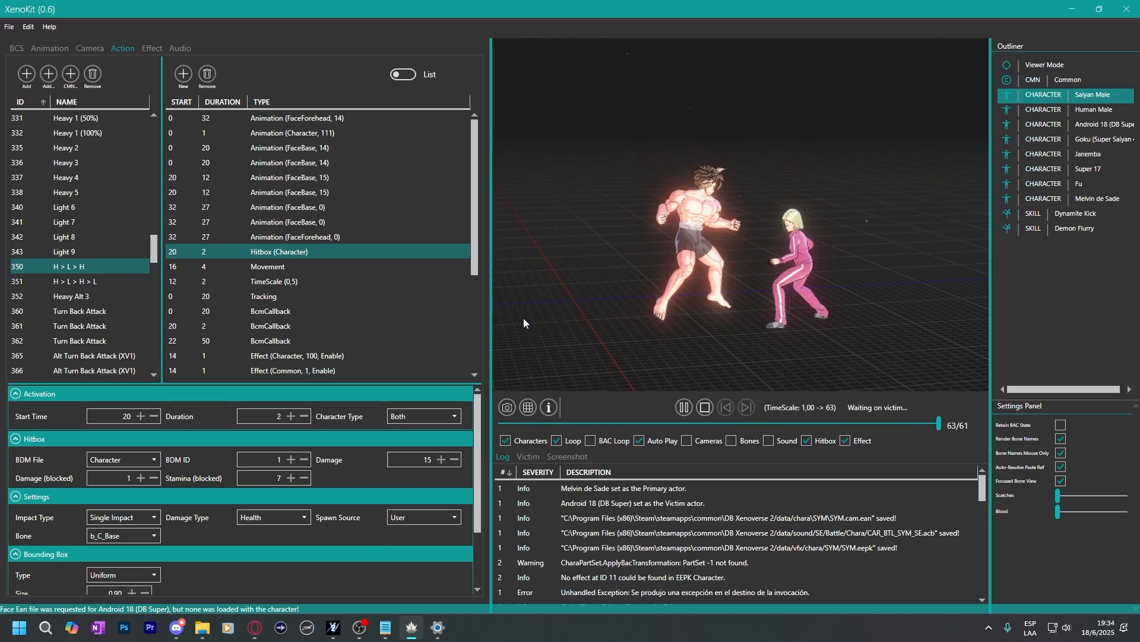
scroll(211, 518, "down", 1)
scroll(216, 517, "up", 1)
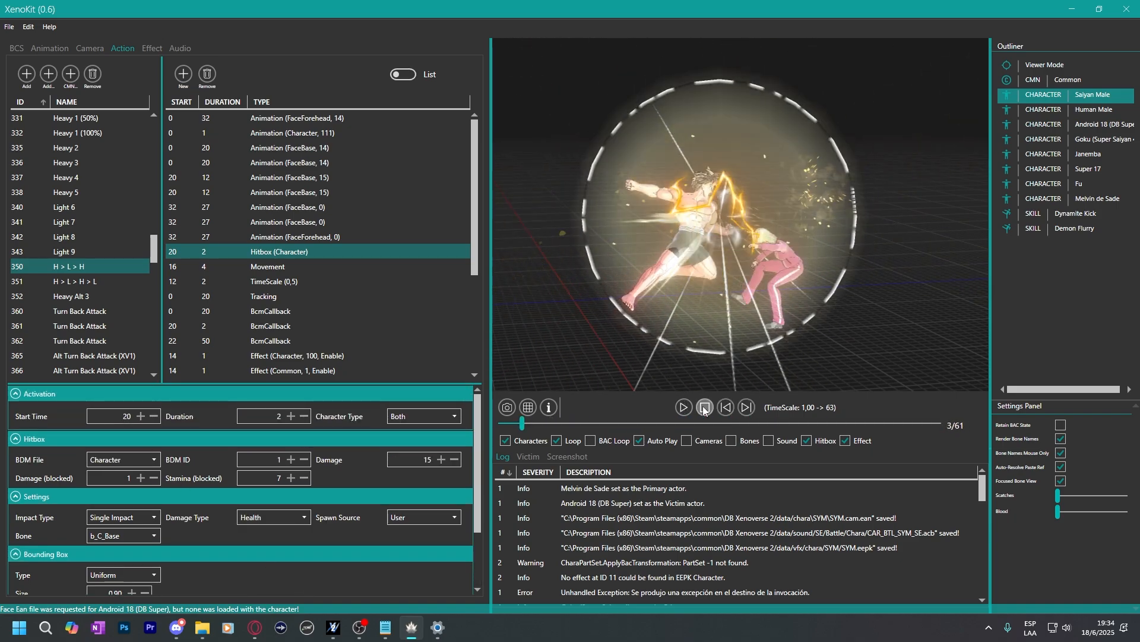
Stop the preview and step back and forth through action 350's wind-up and strike to examine the pose at each frame.
left_click(703, 405)
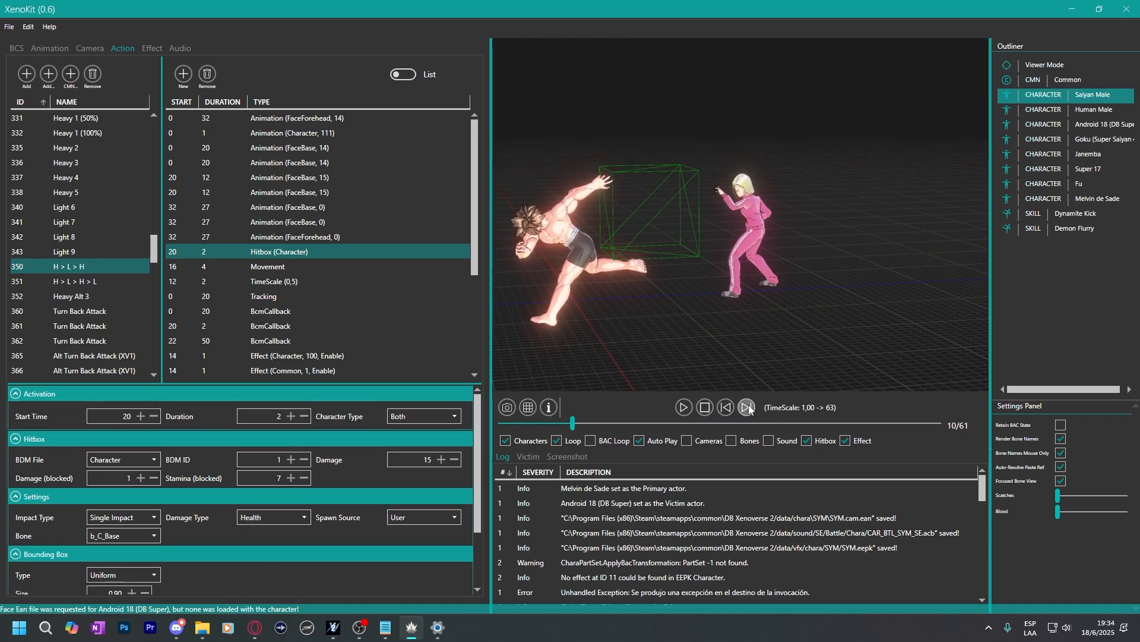
left_click(747, 407)
left_click(711, 407)
left_click(744, 408)
left_click(743, 409)
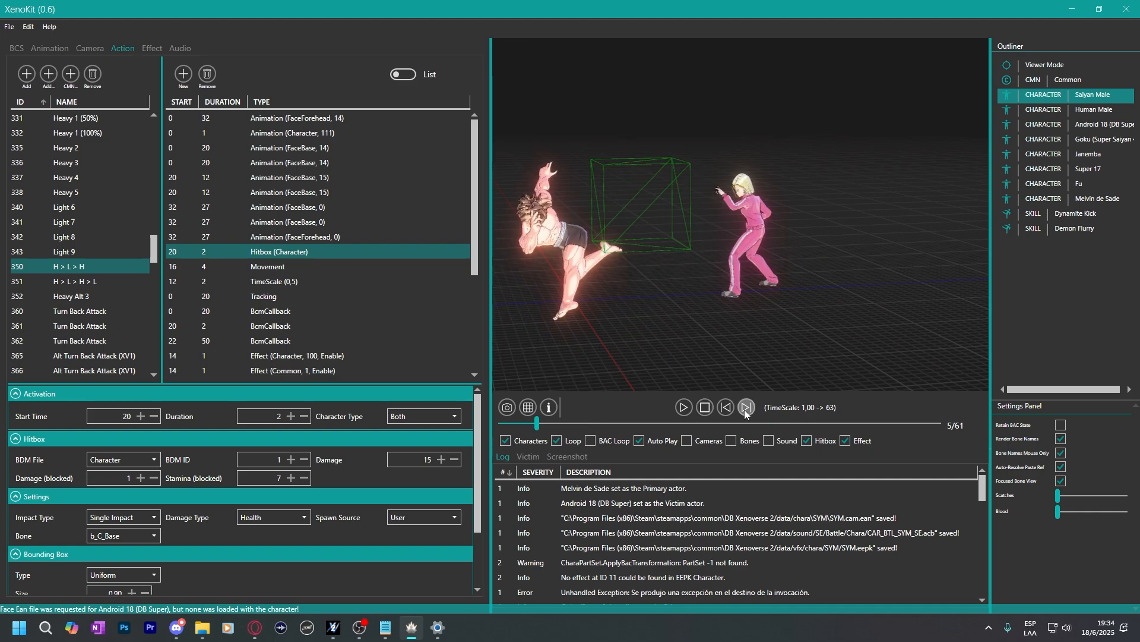
left_click(743, 409)
left_click(743, 408)
left_click(743, 409)
left_click(744, 409)
left_click(743, 409)
left_click(744, 409)
left_click(744, 408)
left_click(743, 408)
left_click(744, 409)
left_click(744, 409)
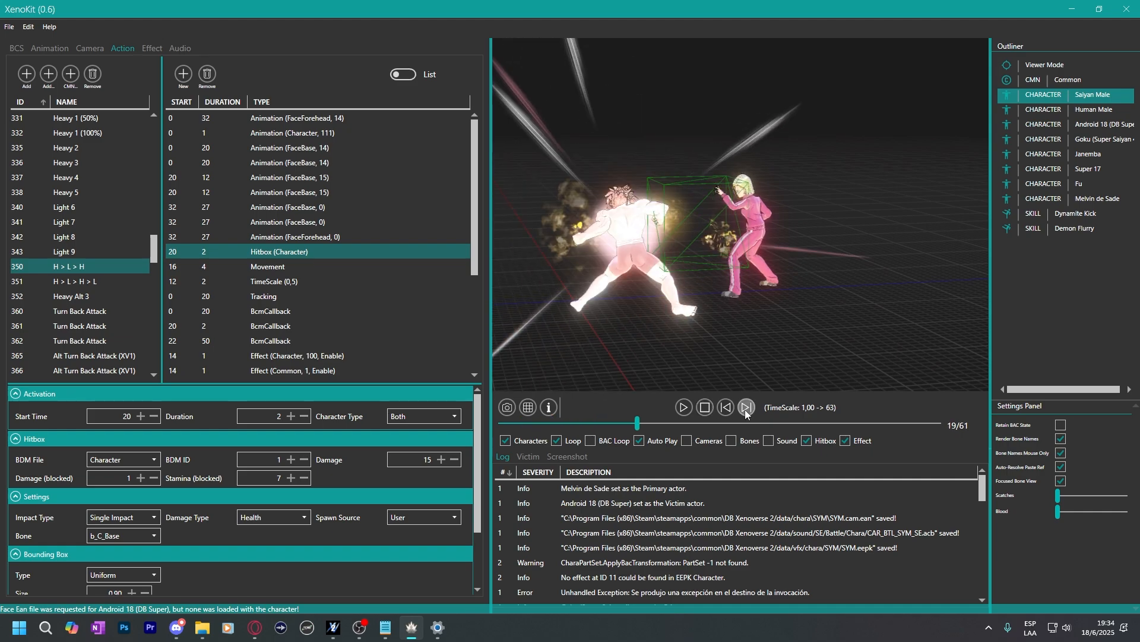
left_click(744, 409)
left_click(744, 409)
left_click(726, 412)
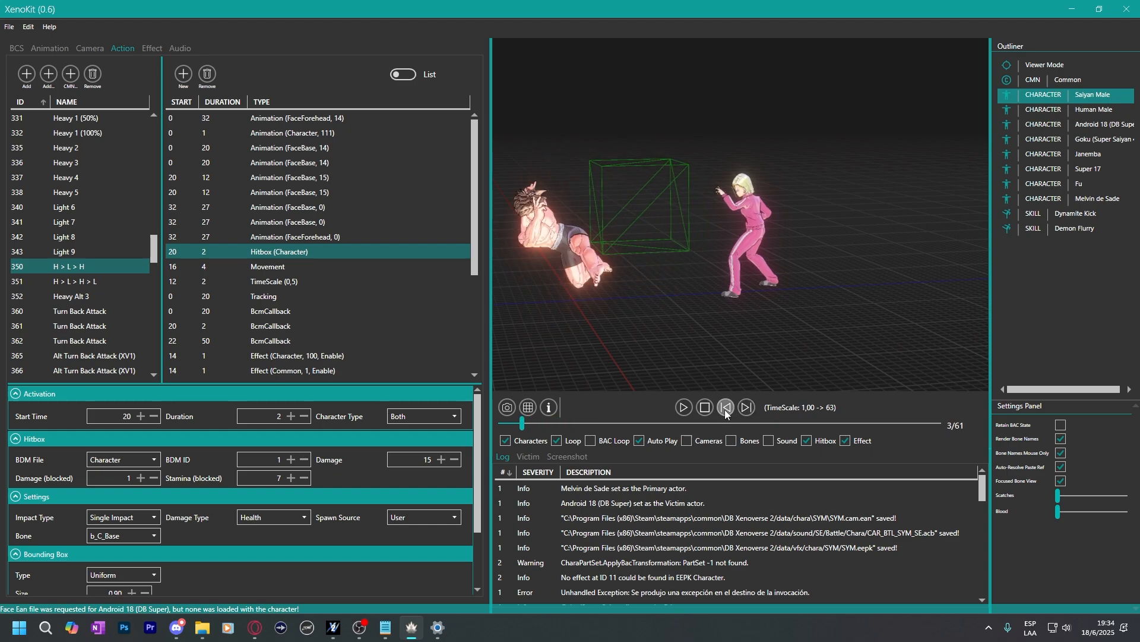
left_click(746, 409)
left_click(746, 409)
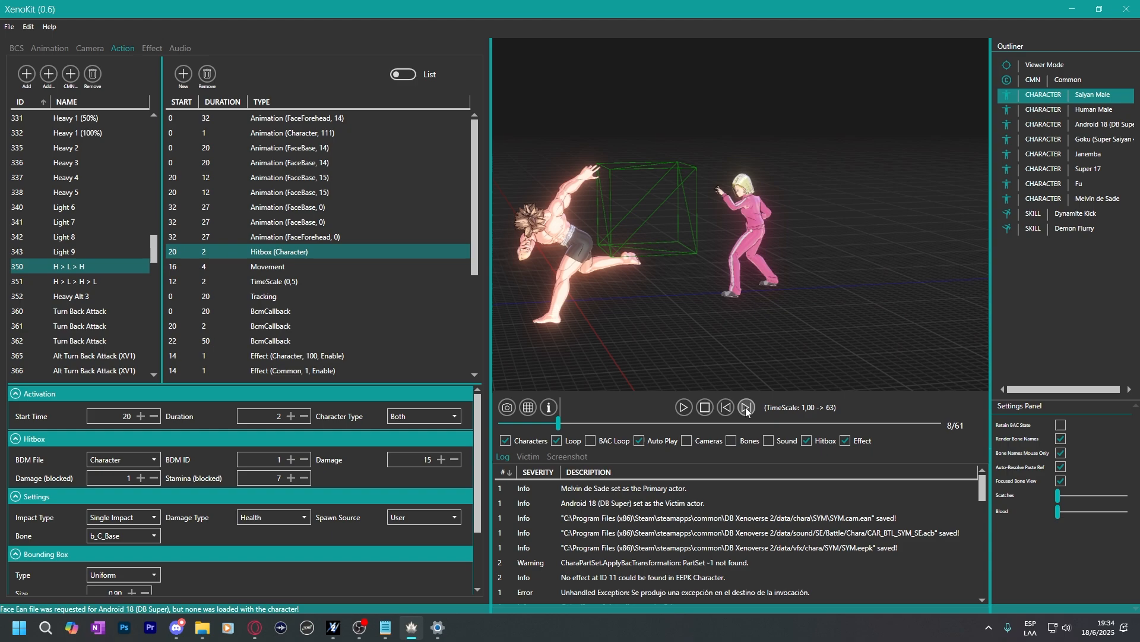
left_click(746, 408)
left_click(746, 409)
left_click(746, 409)
left_click(746, 409)
left_click(746, 409)
left_click(746, 408)
left_click(727, 408)
left_click(726, 407)
left_click(727, 408)
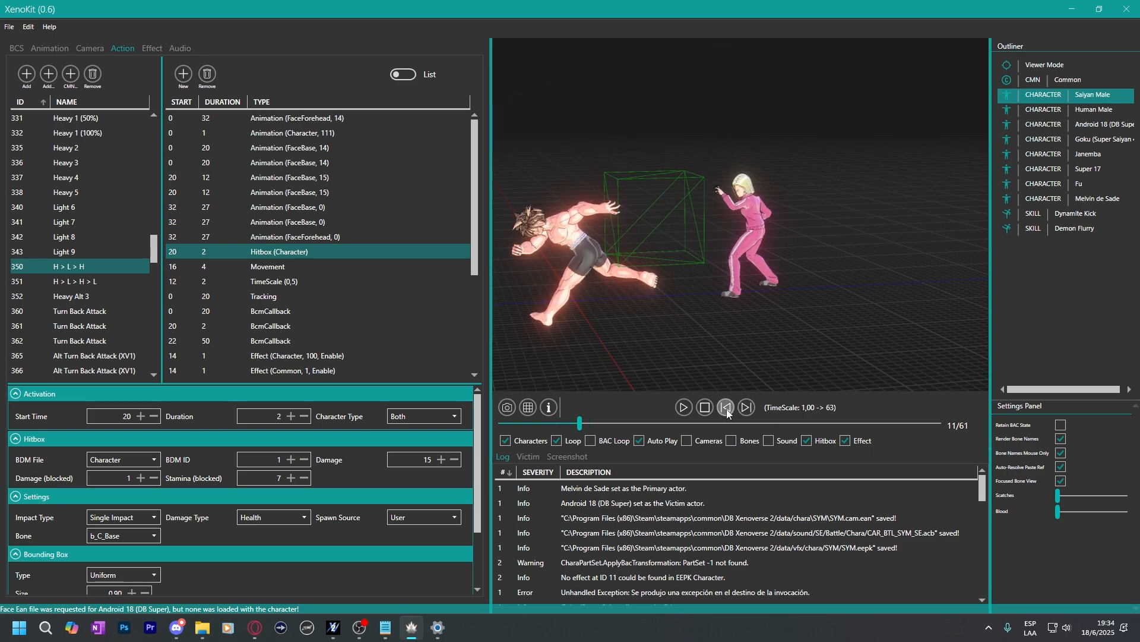
left_click(726, 407)
left_click(726, 407)
left_click(727, 407)
left_click(747, 407)
left_click(747, 407)
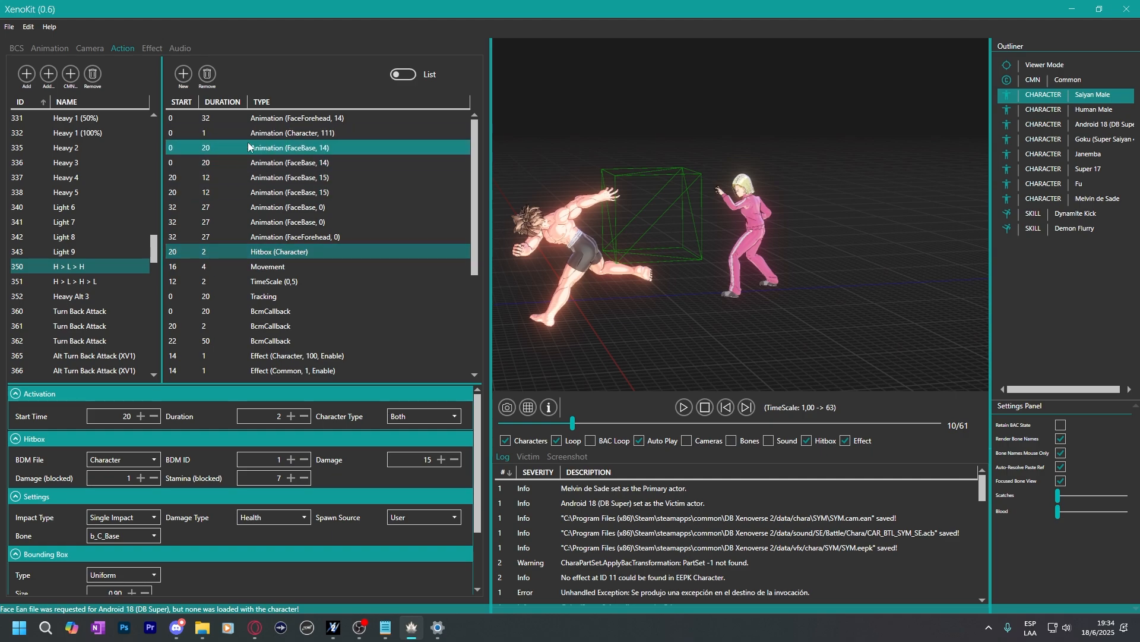
Set the start frame of action 350's Animation (Character, 111) entry to 10, comparing the preview against a start frame of 3.
left_click(300, 133)
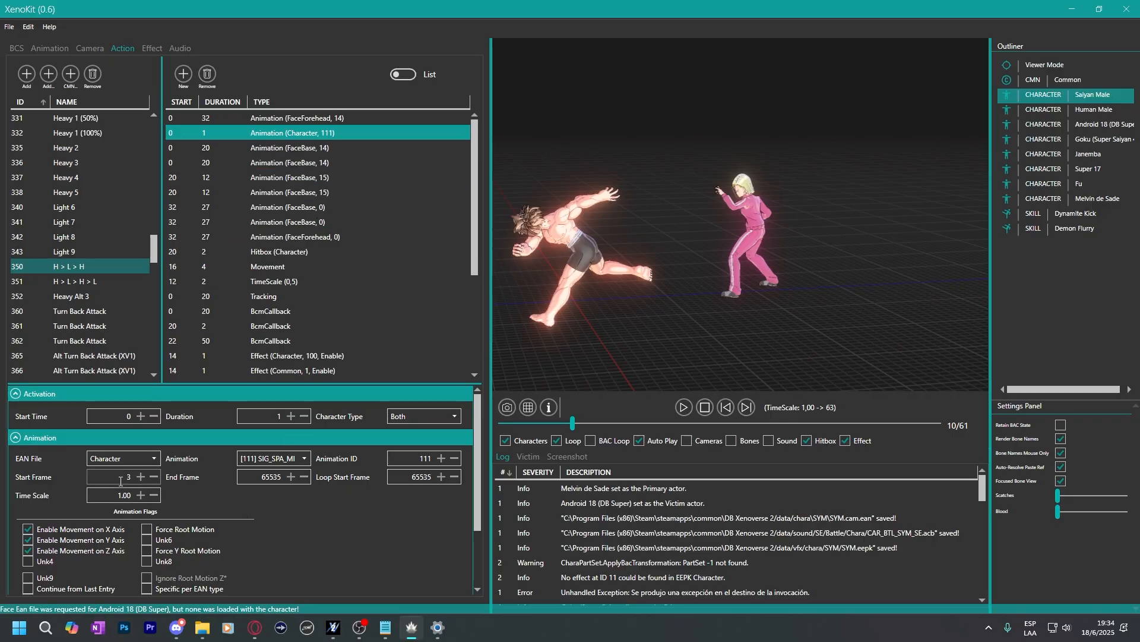
left_click(127, 477)
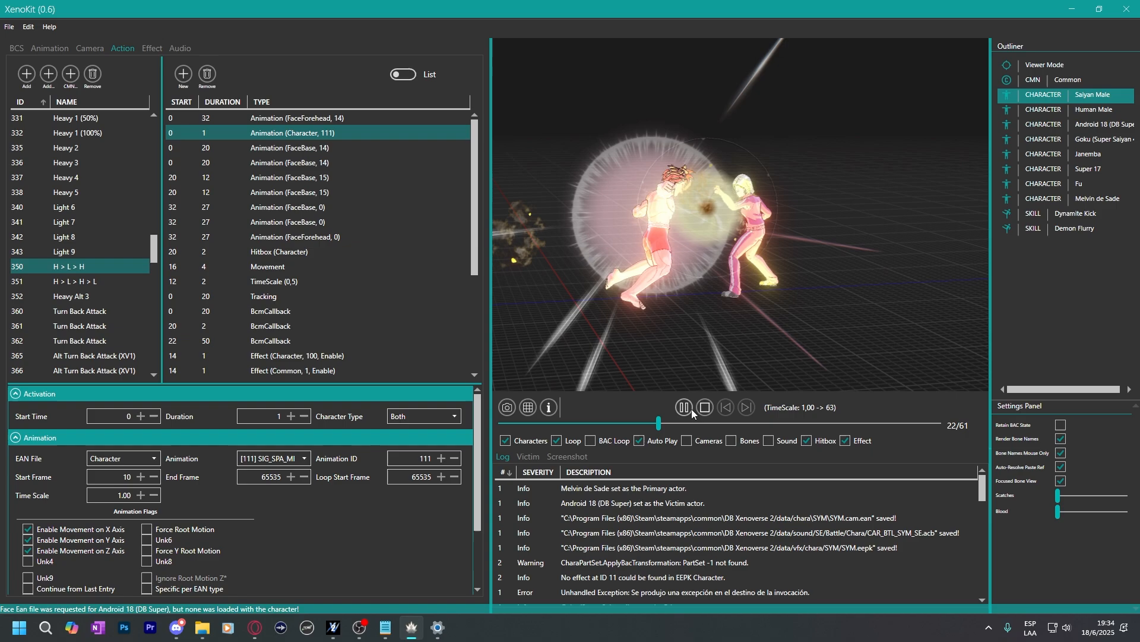
left_click(116, 477)
key("Delete")
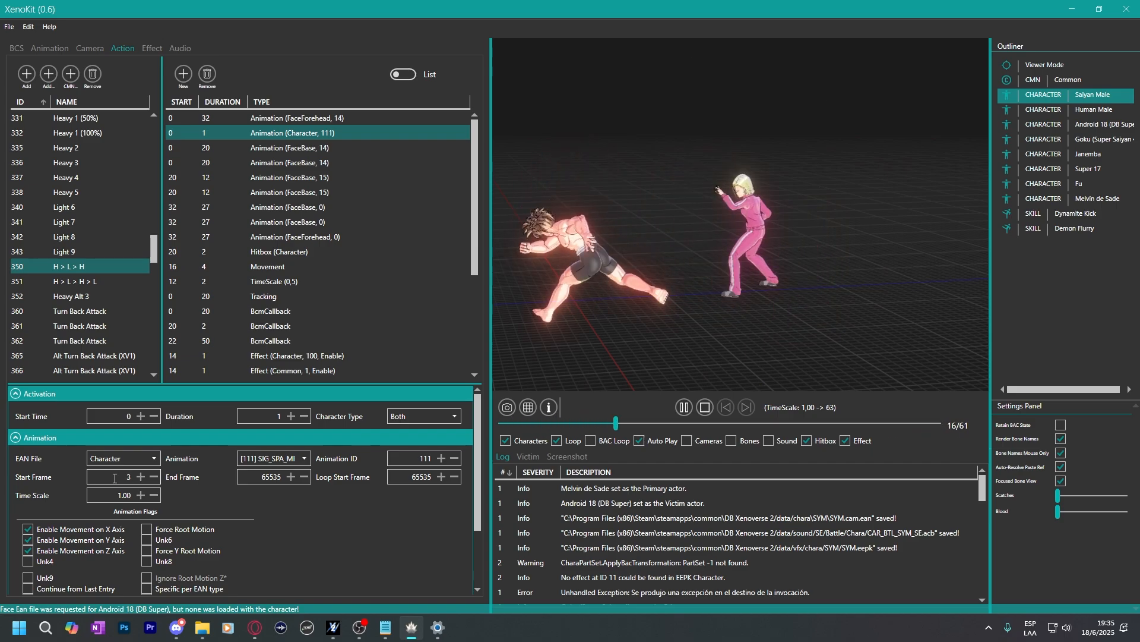
scroll(115, 478, "up", 3)
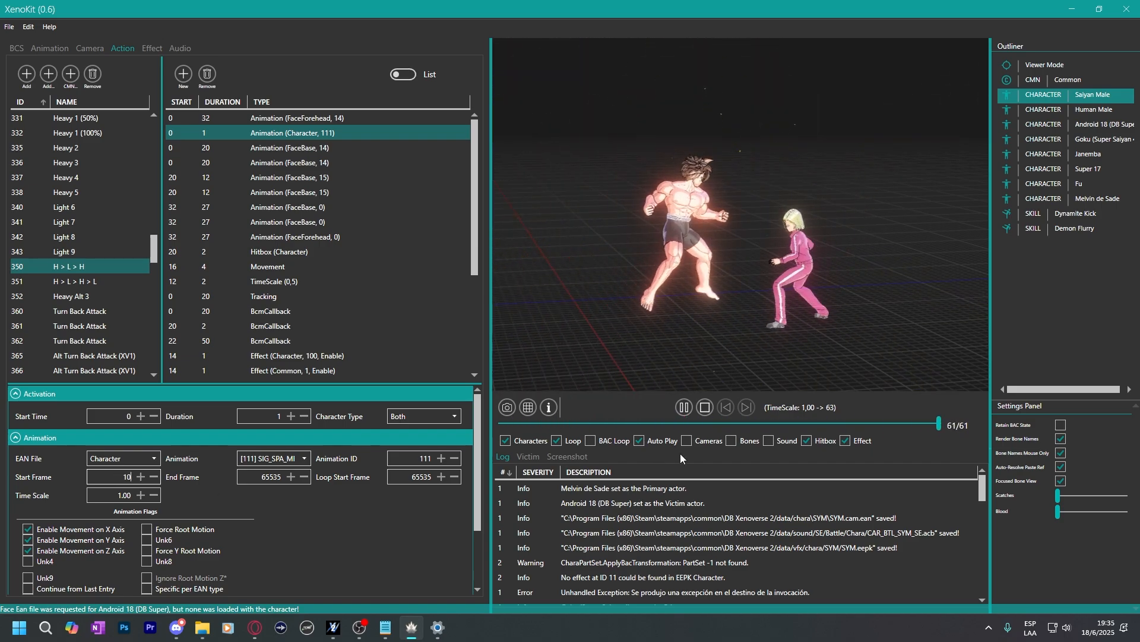
left_click(683, 408)
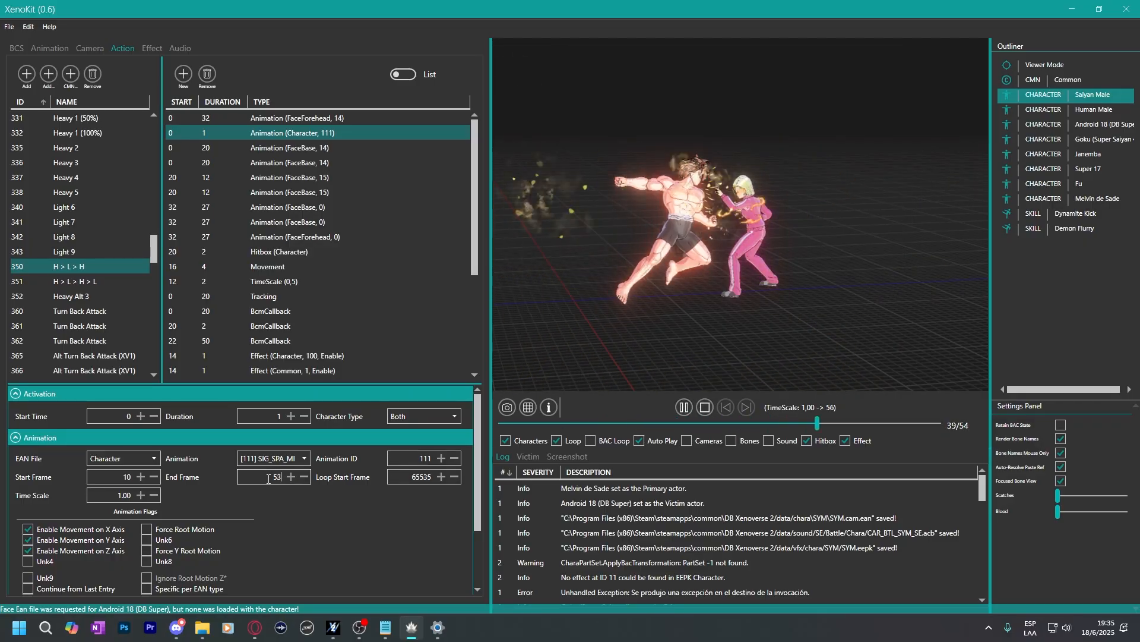
Try an end frame of 30 for action 350's Animation (Character, 111) entry.
key("BackSpace")
key("BackSpace")
type("30")
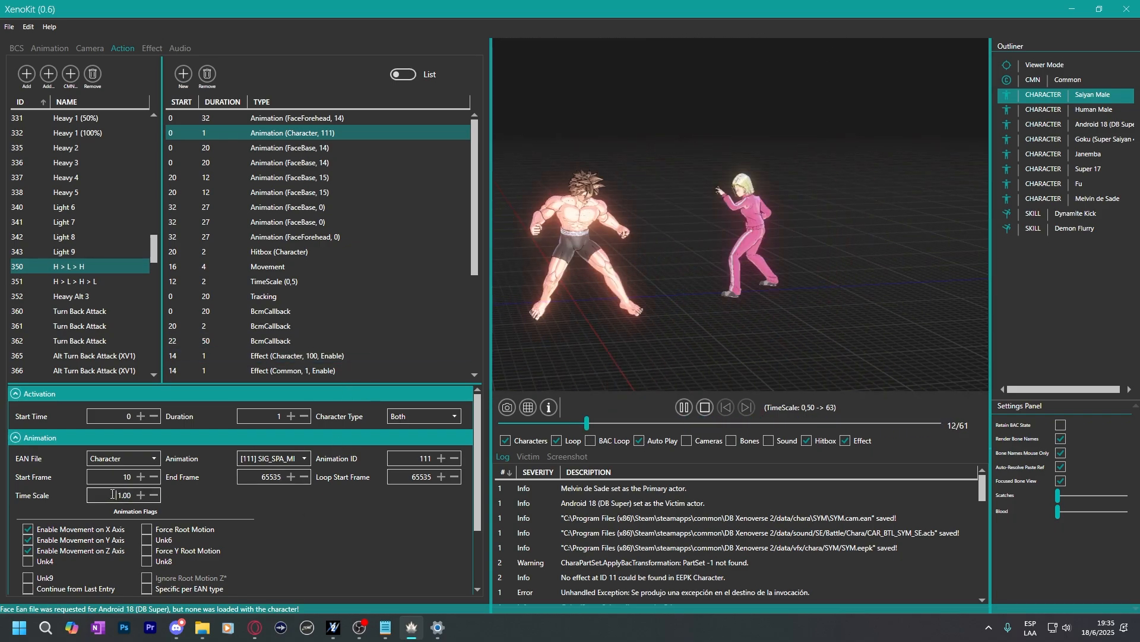
Set the time scale of action 350's Animation (Character, 111) entry to 1.05, previewing faster speeds first.
scroll(115, 494, "down", 1)
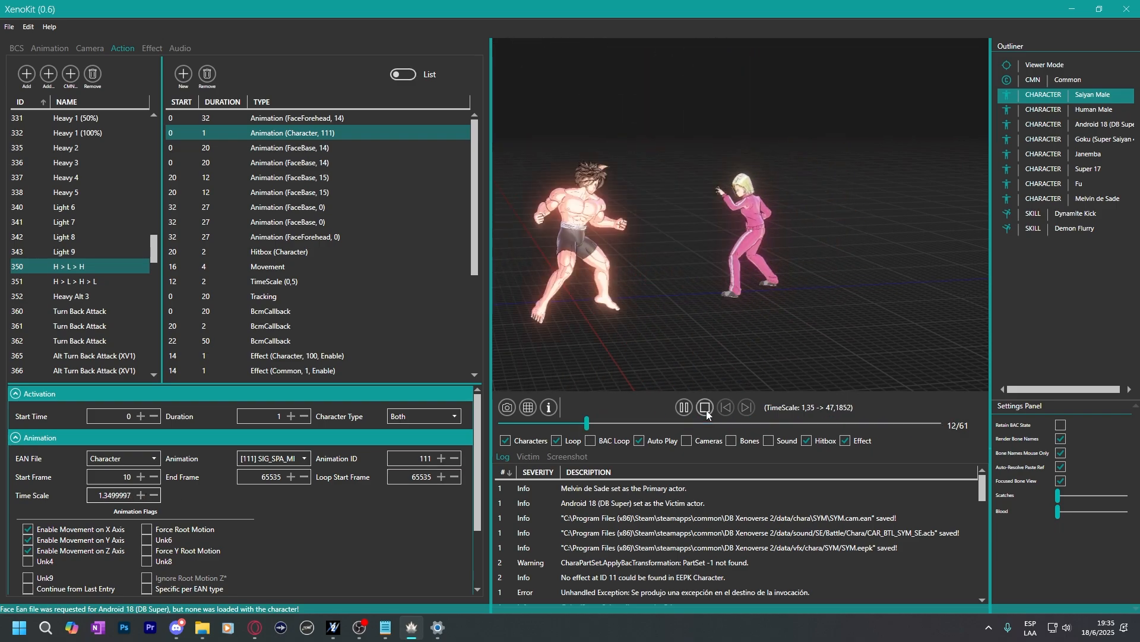
left_click(684, 409)
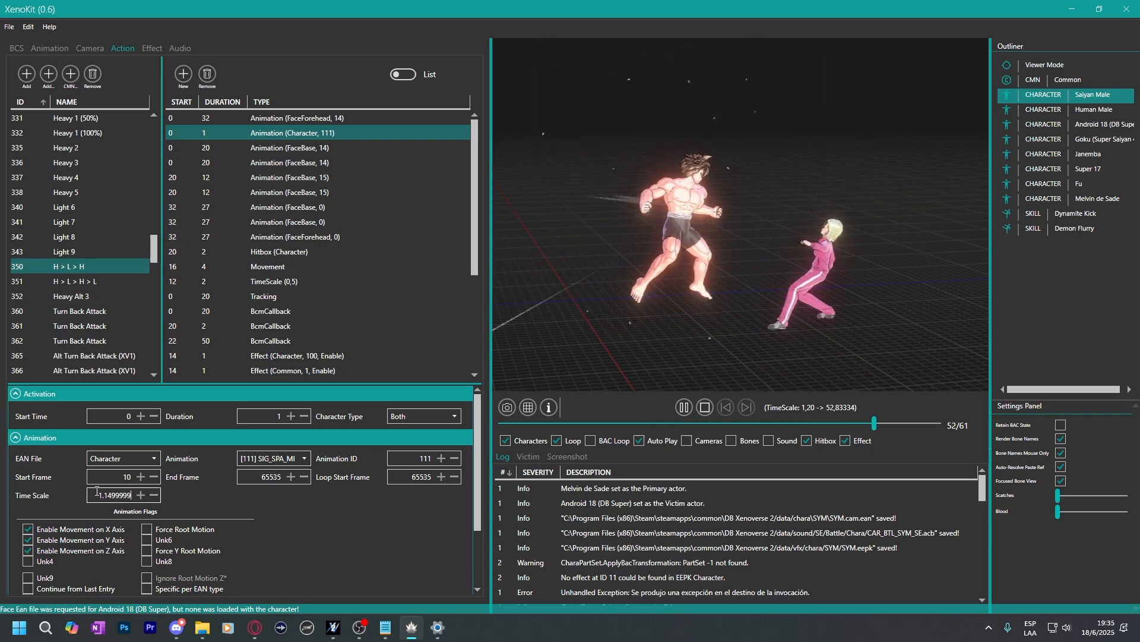
scroll(97, 493, "down", 1)
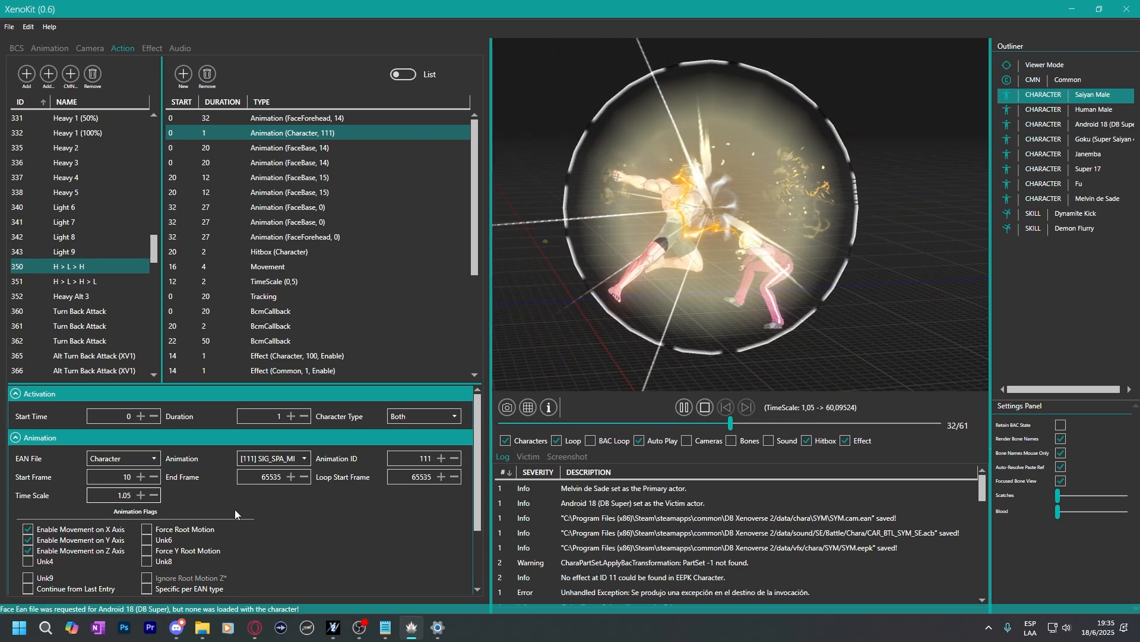
Preview the combo actions 351 and 352 of the Saiyan Male character.
left_click(72, 282)
left_click(85, 296, "shift")
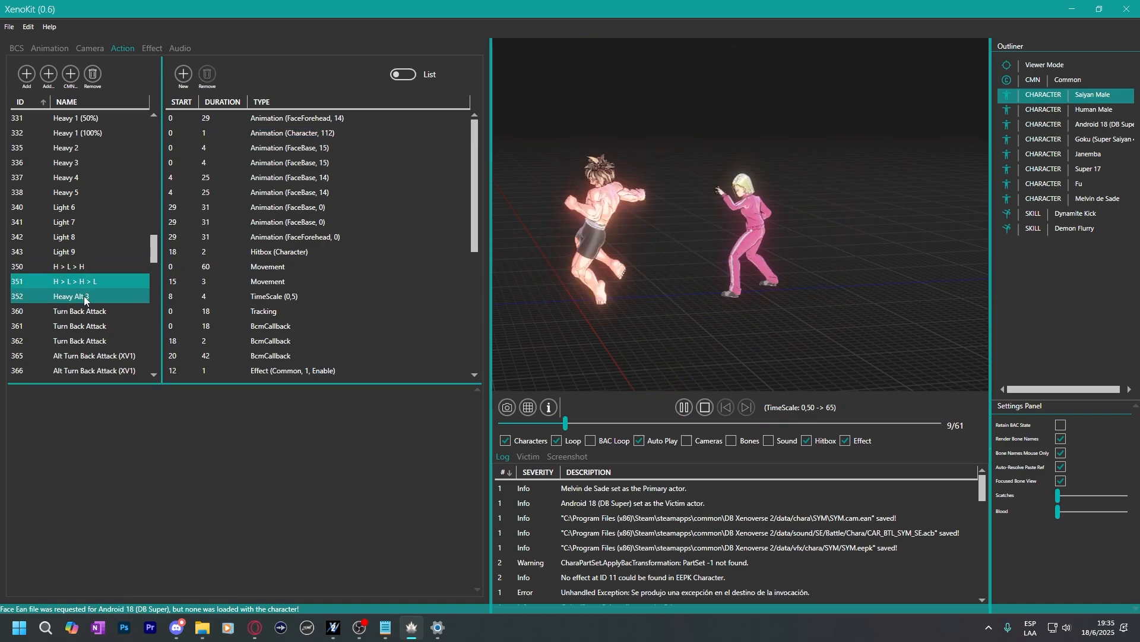
scroll(119, 249, "up", 10)
left_click(141, 208)
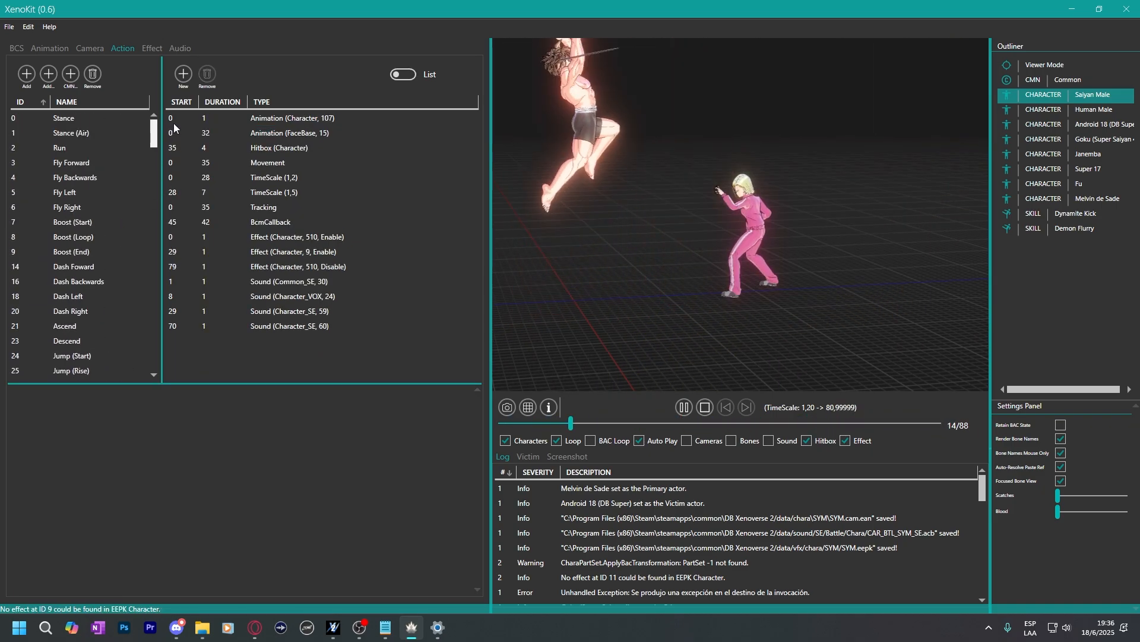
Preview the Saiyan Male's Stance action, show its Animation (Character, 0) entry and pause the playback.
left_click(81, 121)
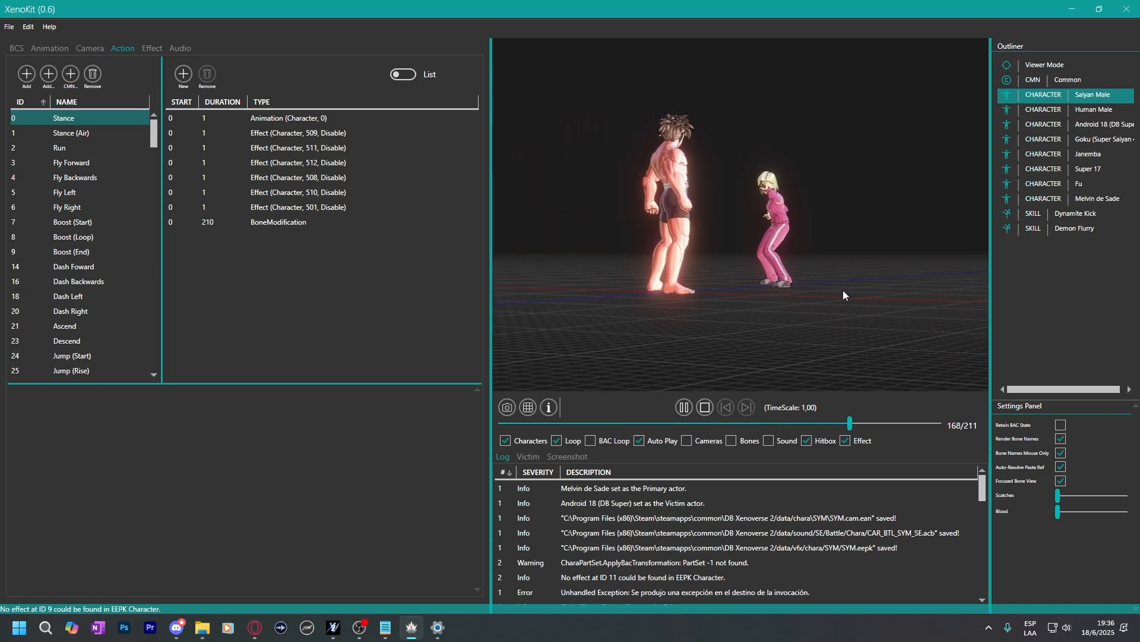
left_click(263, 122)
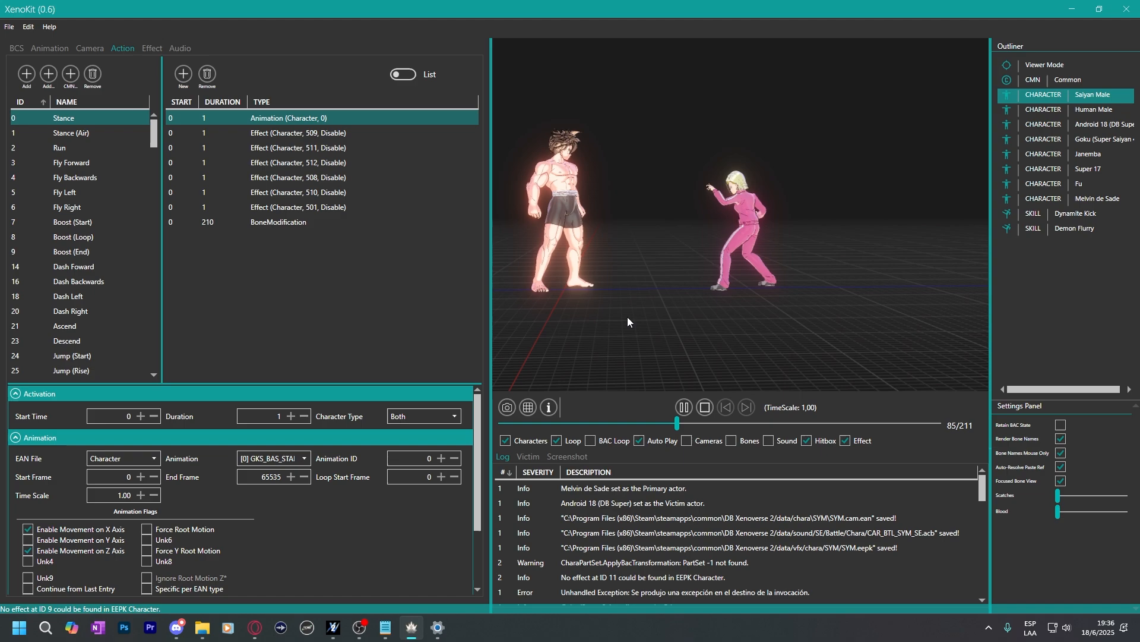
left_click(683, 407)
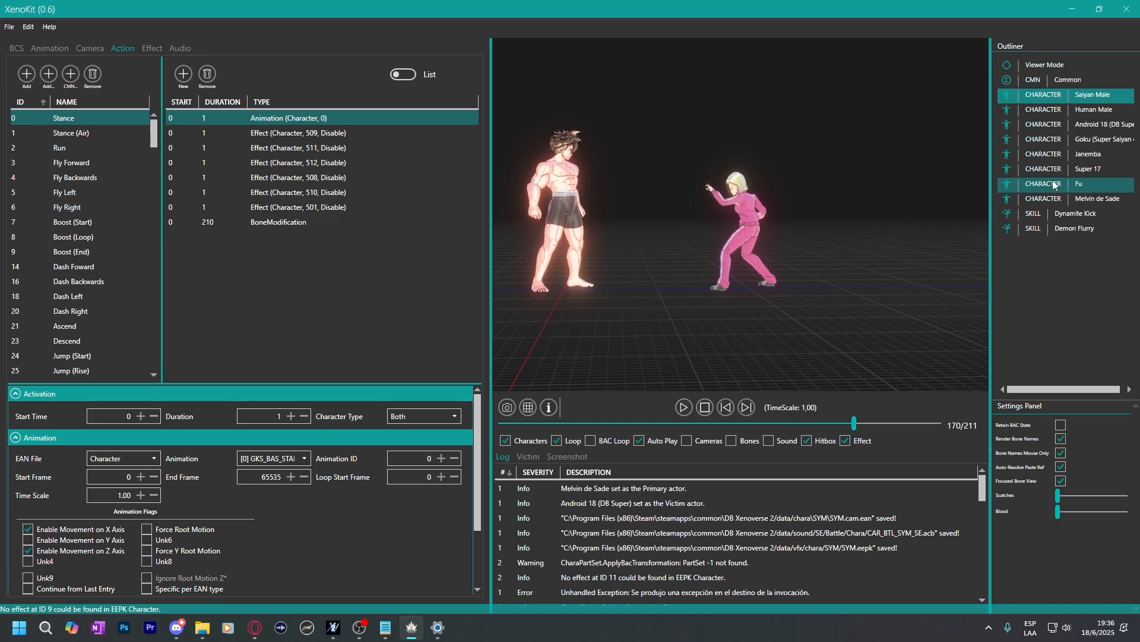
Compare the stance actions of Fu, Super 17 and Janemba, examining Janemba's pose up close.
left_click(1054, 184)
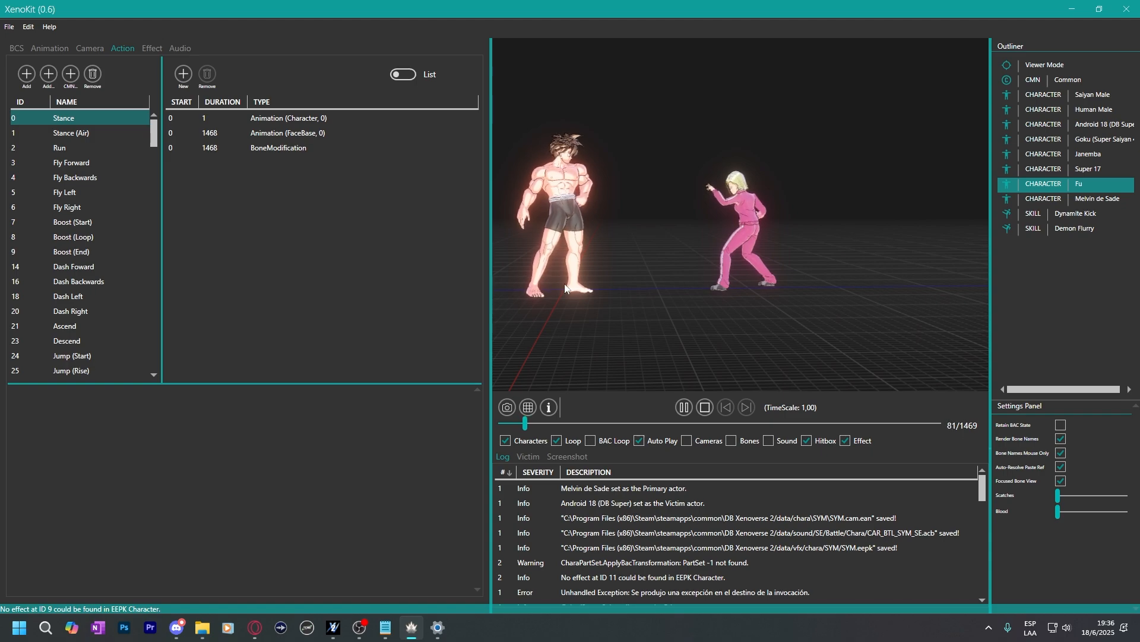
left_click(1056, 169)
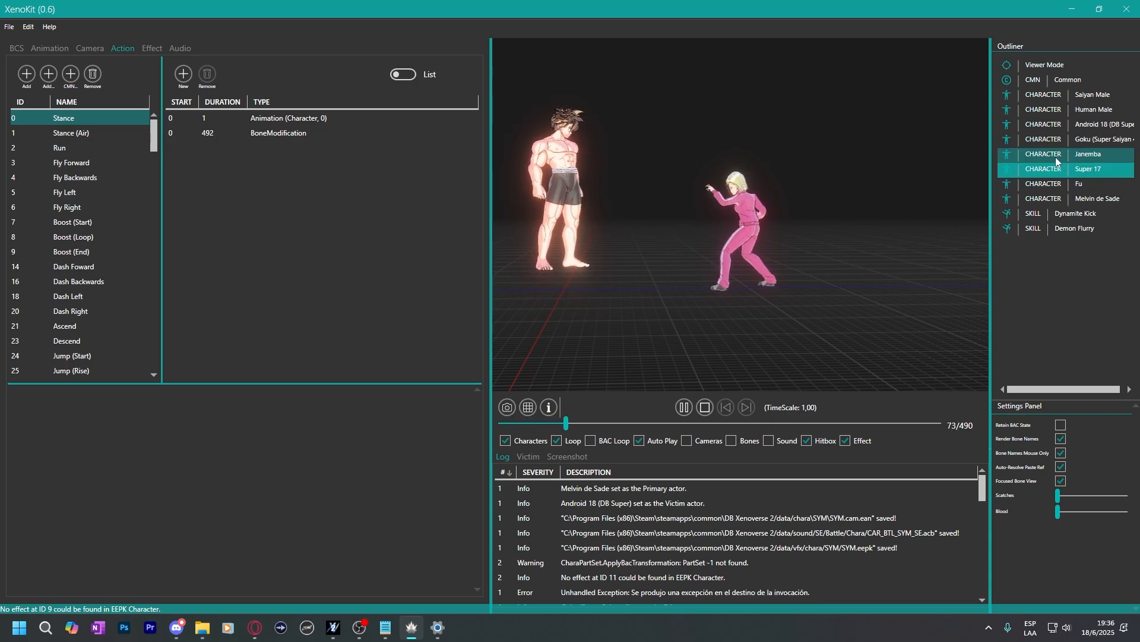
left_click(1056, 156)
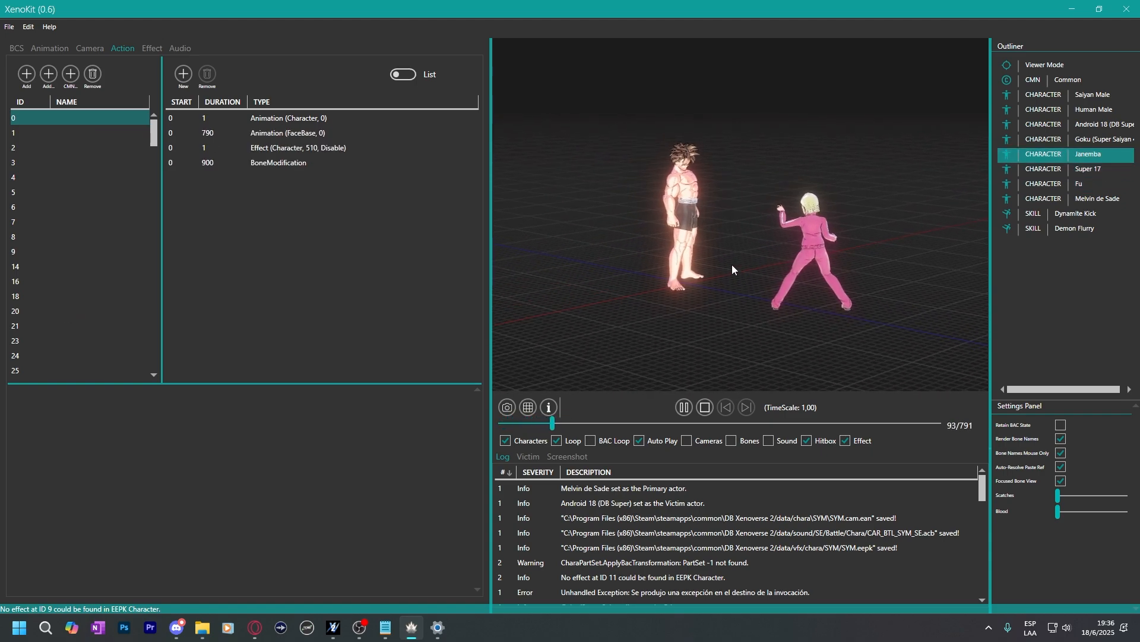
left_click_drag(731, 265, 619, 269)
left_click_drag(716, 271, 678, 221)
scroll(765, 259, "up", 6)
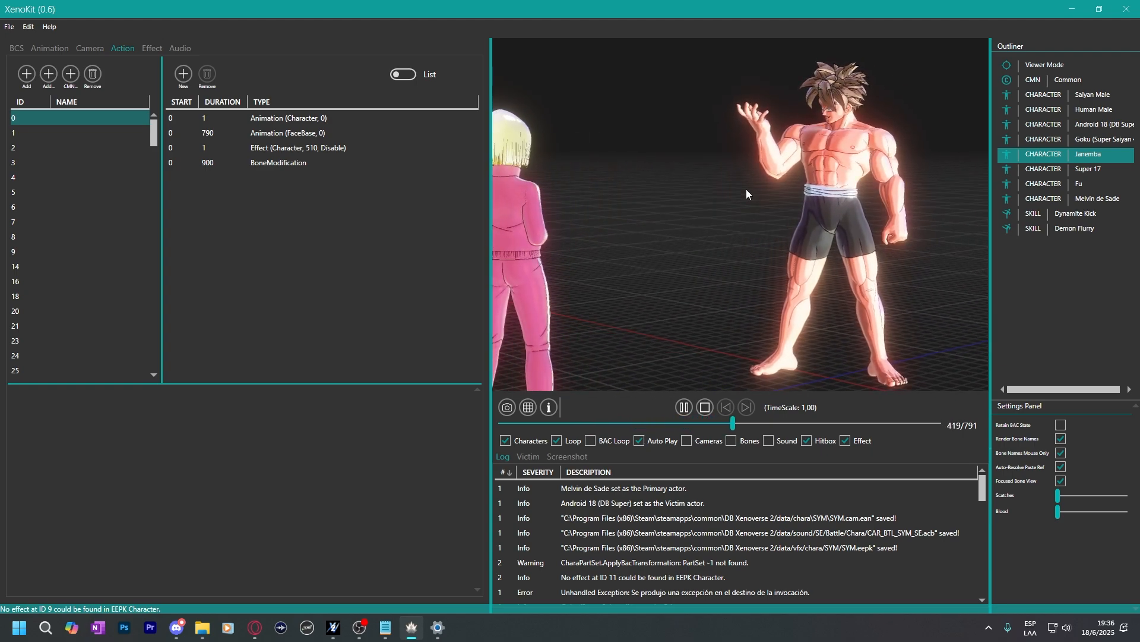
left_click_drag(746, 188, 798, 190)
left_click_drag(669, 209, 725, 155)
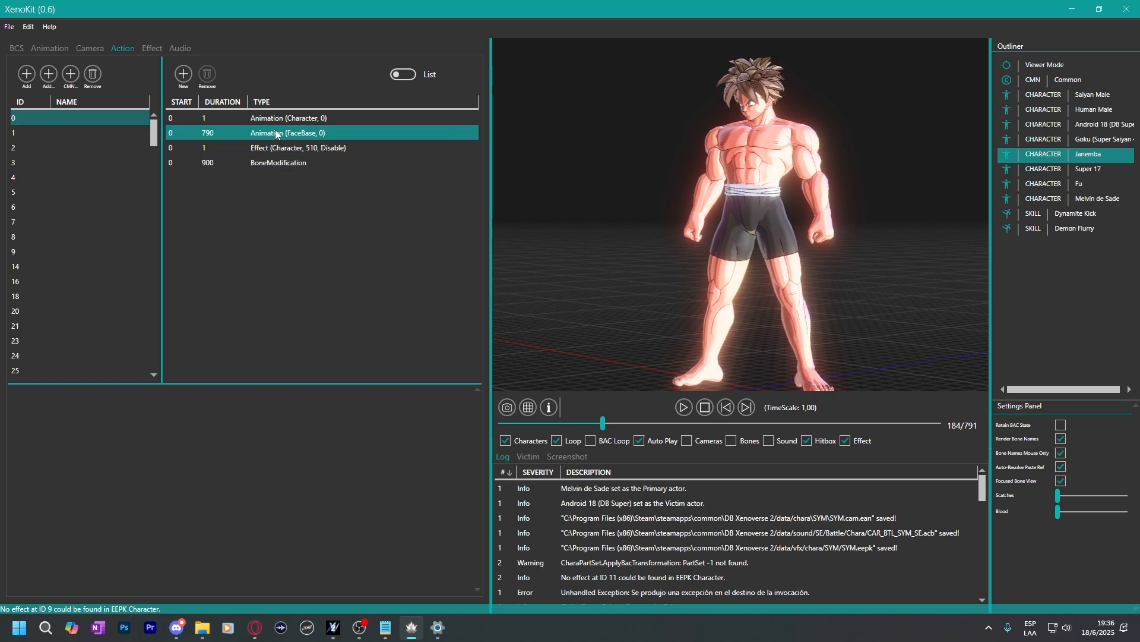
Set the end frame of Janemba's action 0 Animation (Character, 0) entry to 300, comparing the preview against an end frame of 288.
left_click(315, 118)
left_click(123, 479)
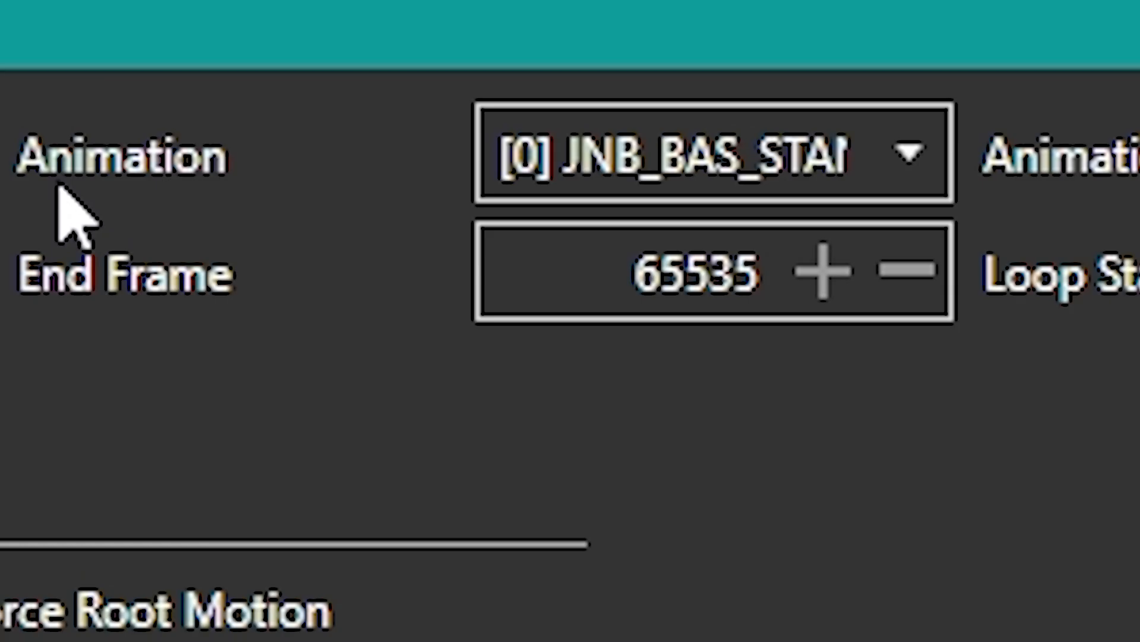
left_click(529, 301)
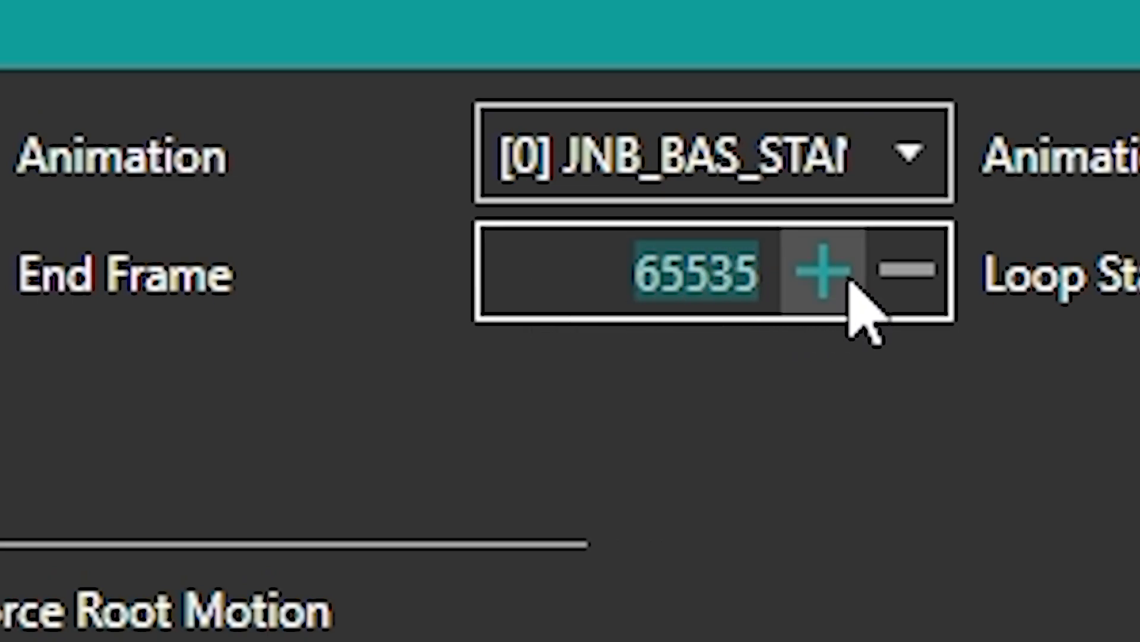
type("300")
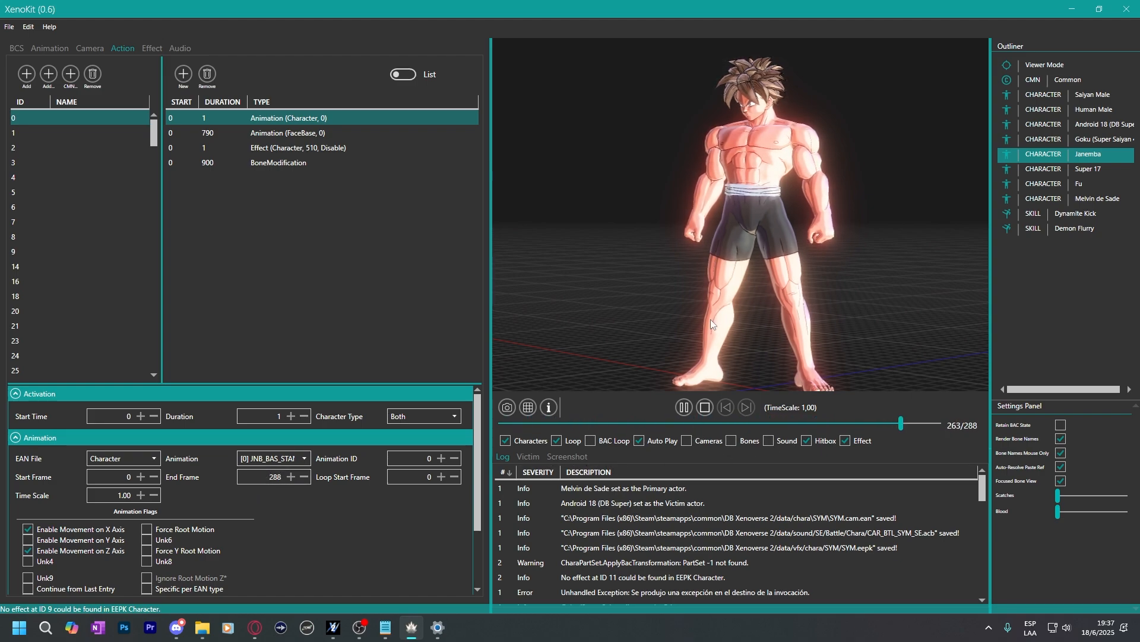
scroll(725, 261, "up", 3)
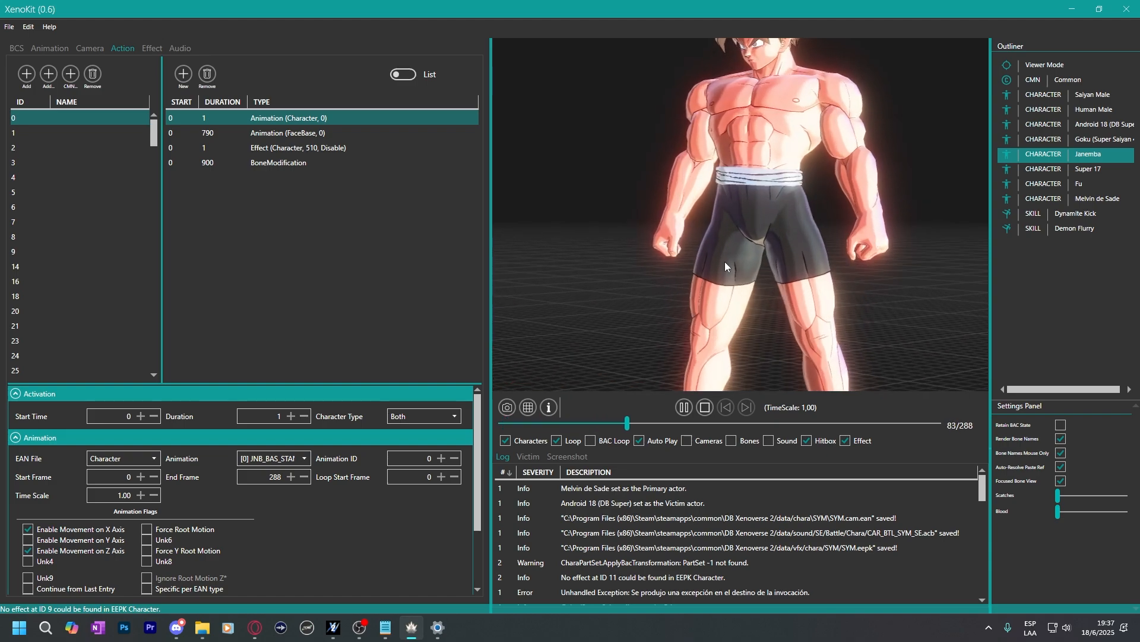
scroll(722, 271, "down", 3)
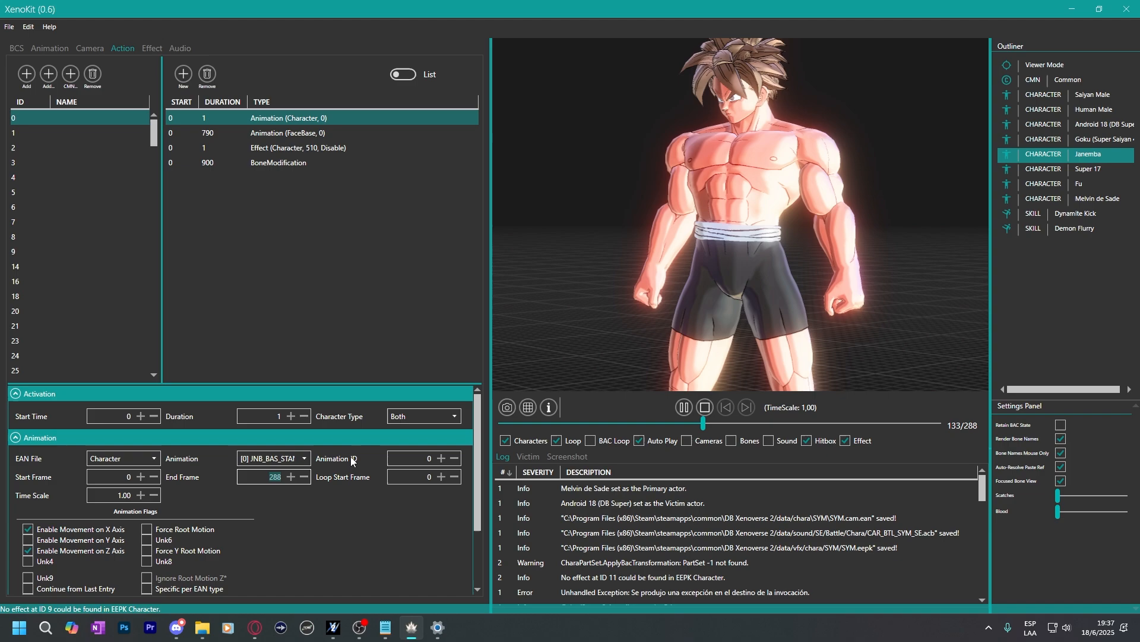
type("00")
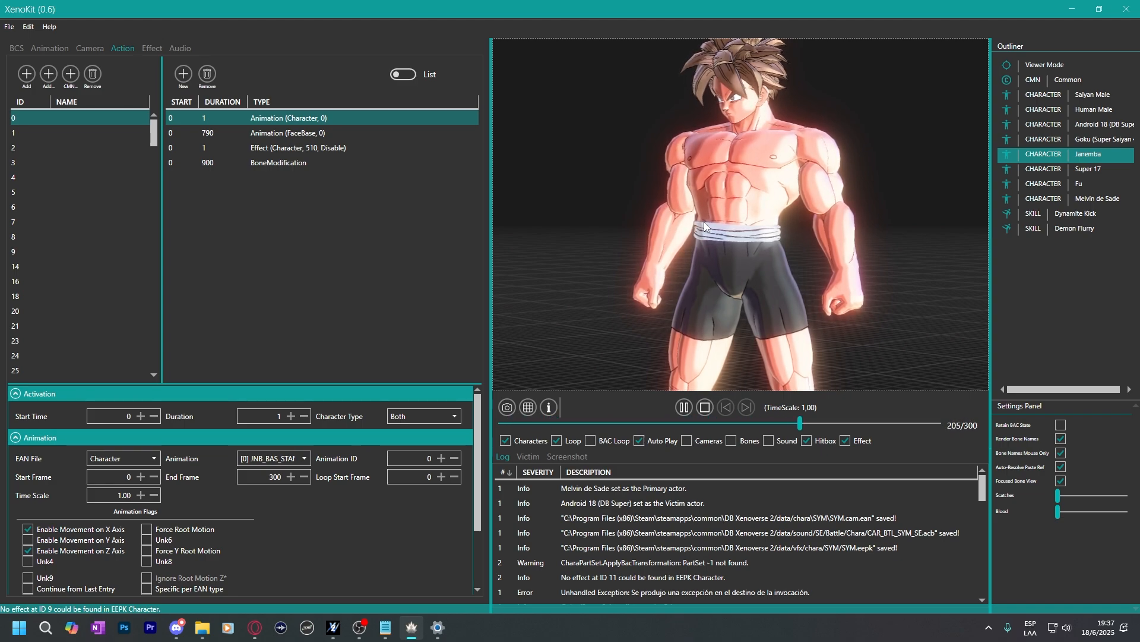
Preview Super 17's Stance action and stop it at frame 177 to examine the idle pose.
left_click(1064, 170)
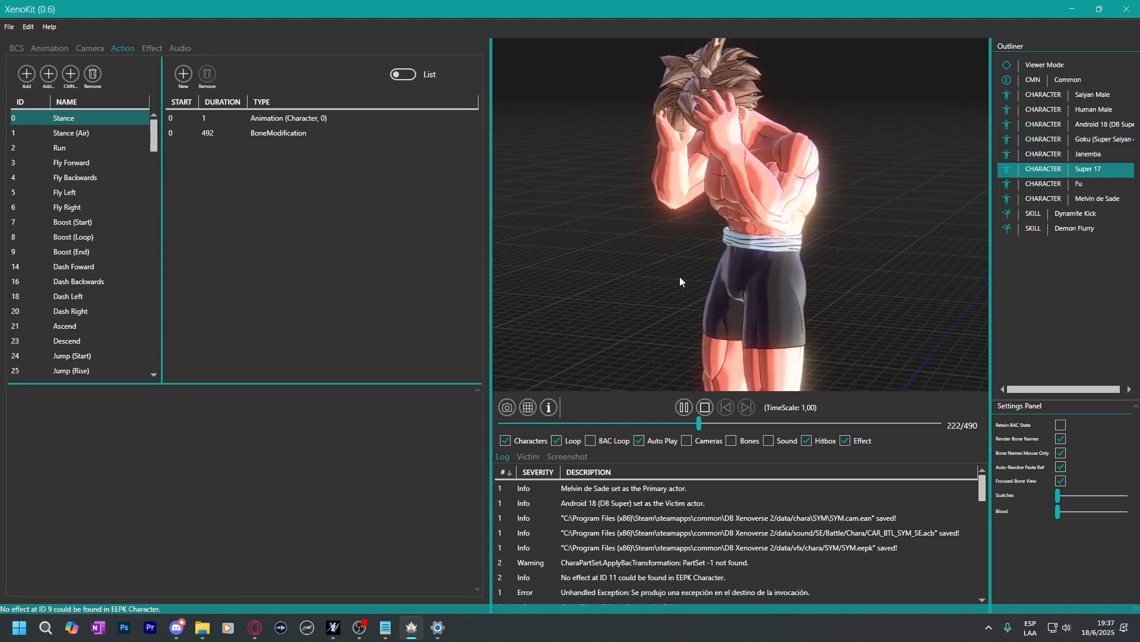
left_click(705, 407)
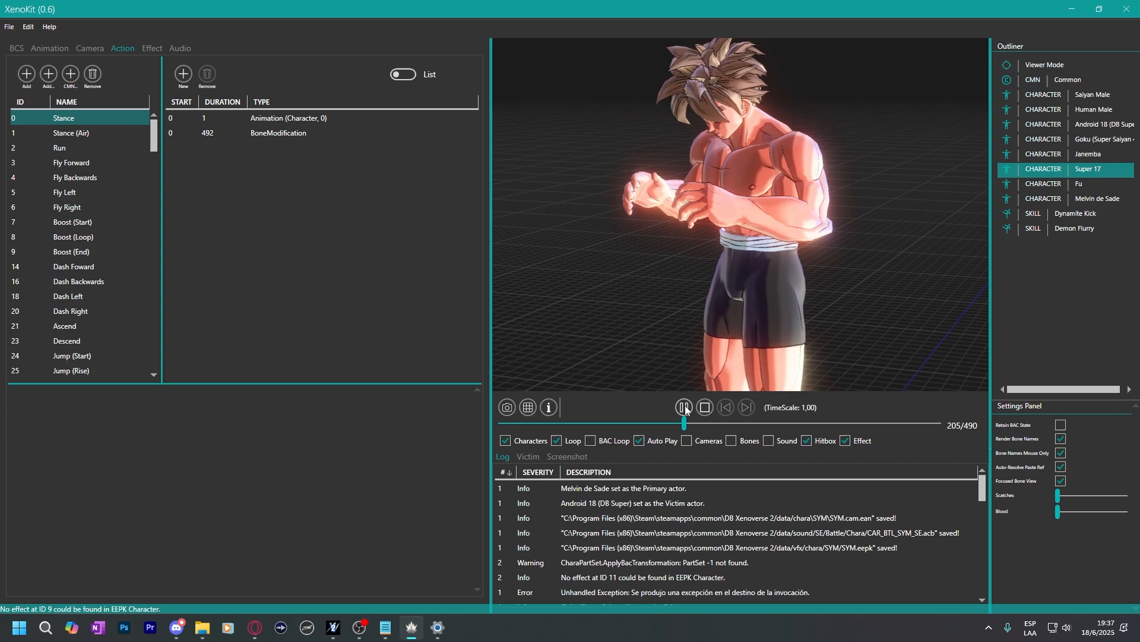
left_click(684, 407)
left_click(704, 407)
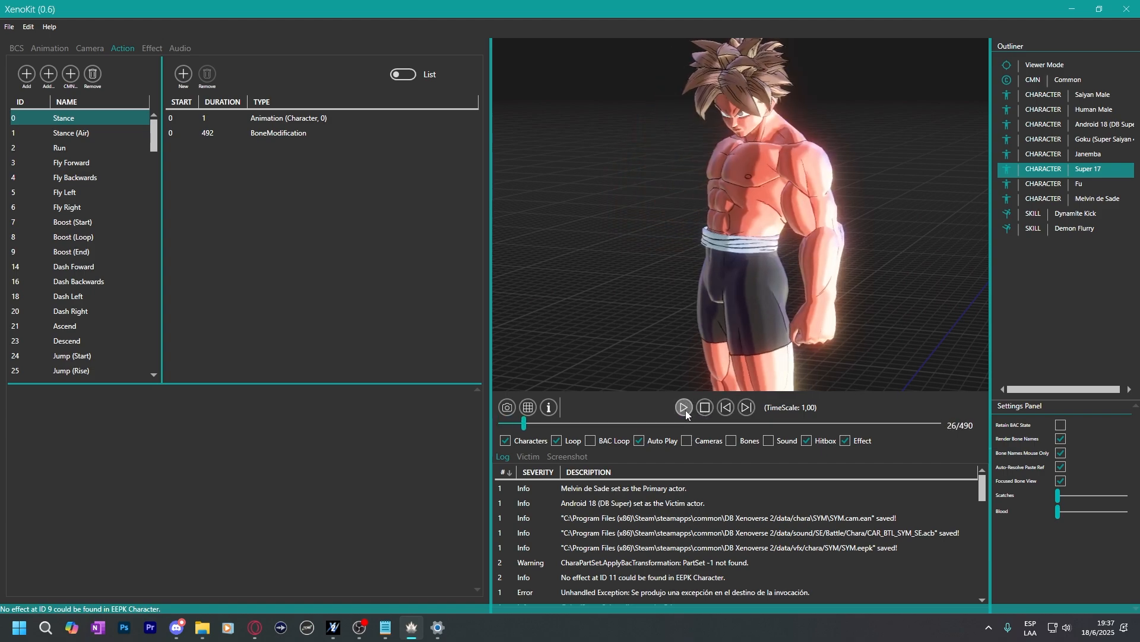
left_click(686, 412)
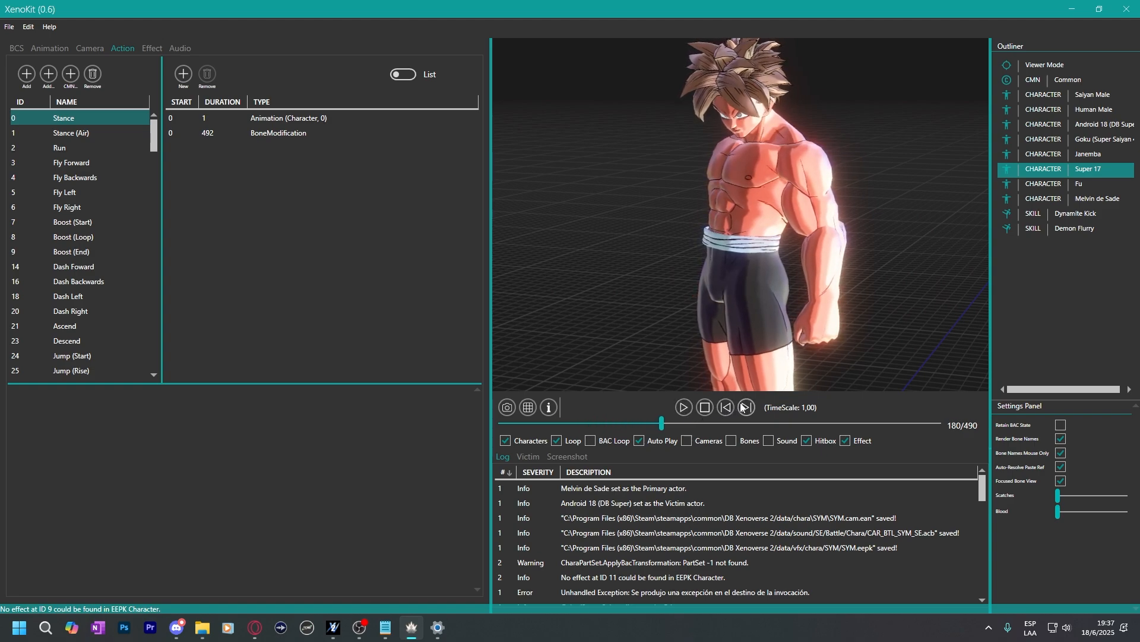
left_click(733, 406)
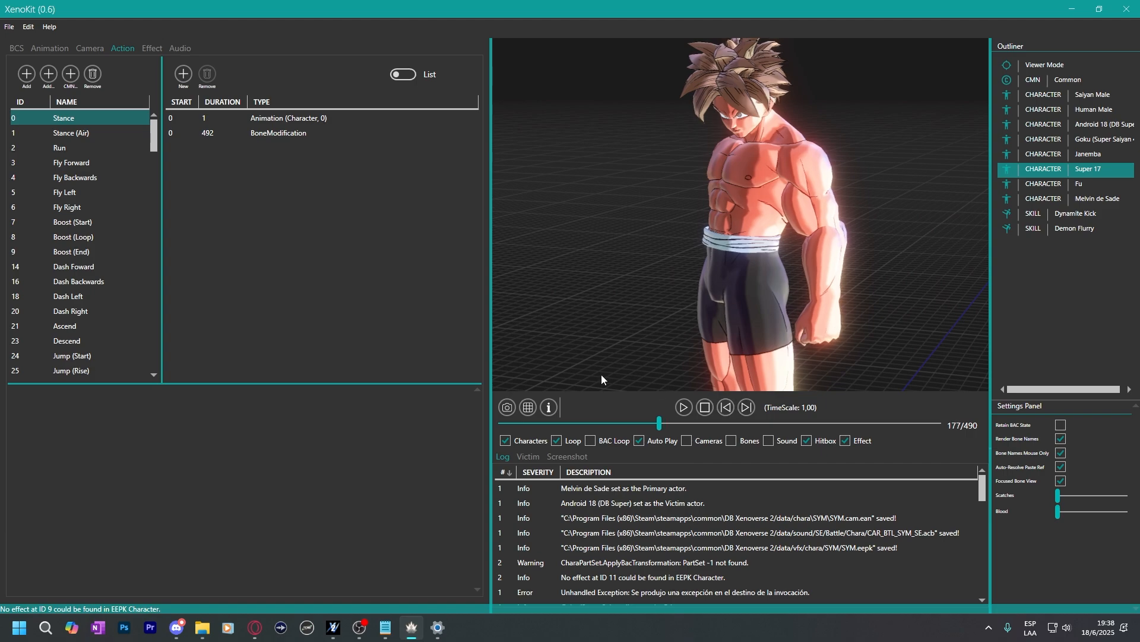
Try end frames of 177 and 180 for the Animation (Character, 0) entry of Super 17's Stance.
left_click(288, 119)
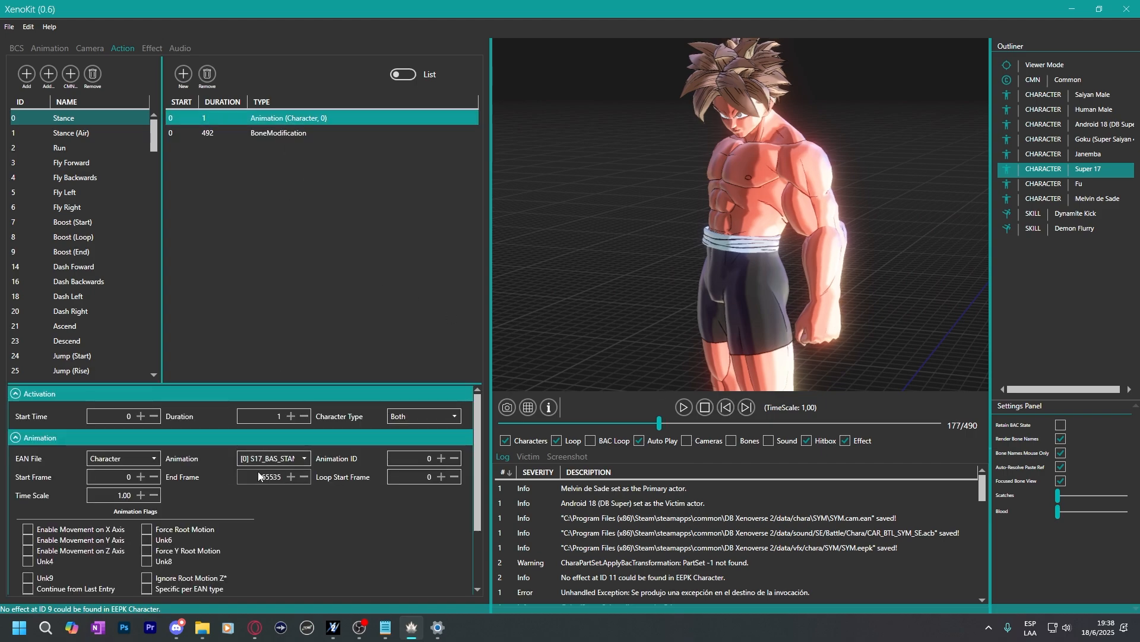
left_click_drag(260, 475, 290, 477)
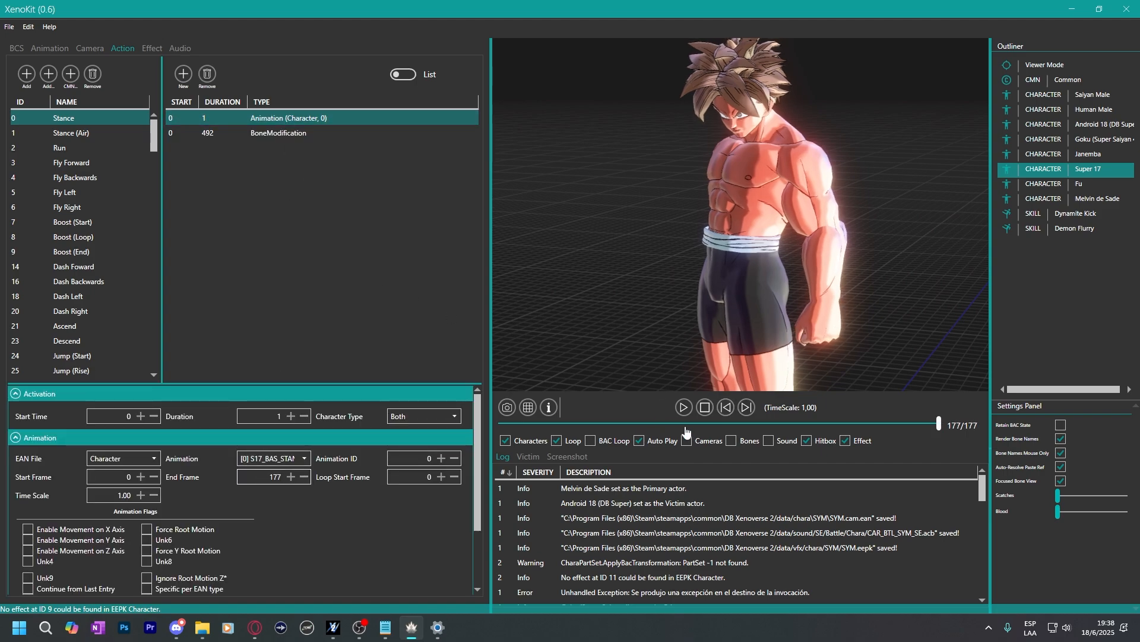
left_click(685, 406)
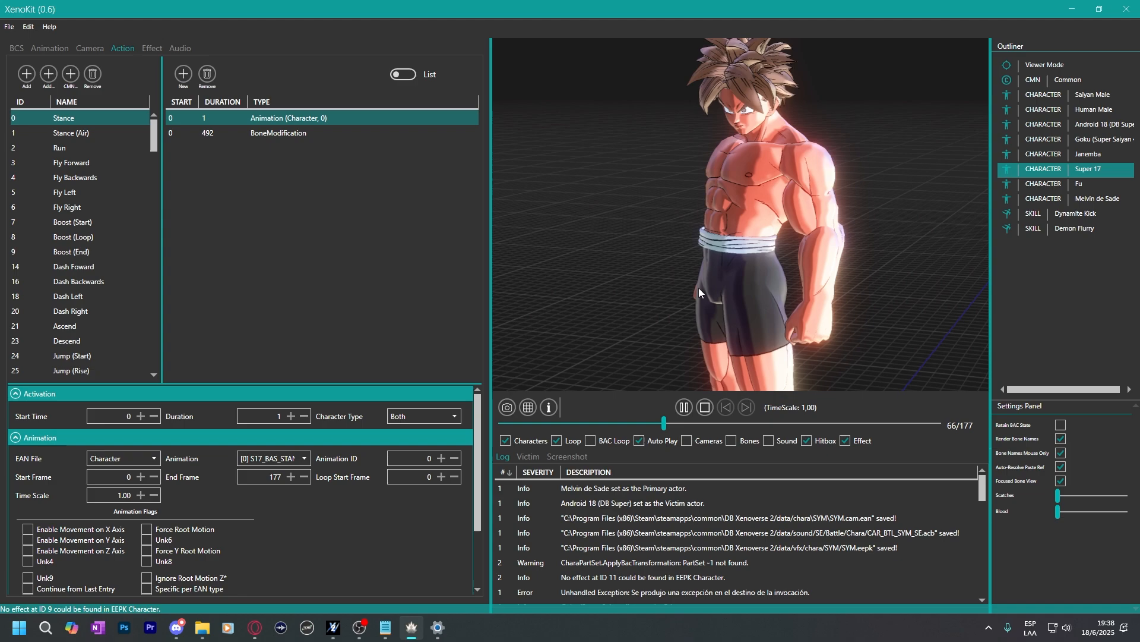
left_click(291, 476)
left_click(291, 476)
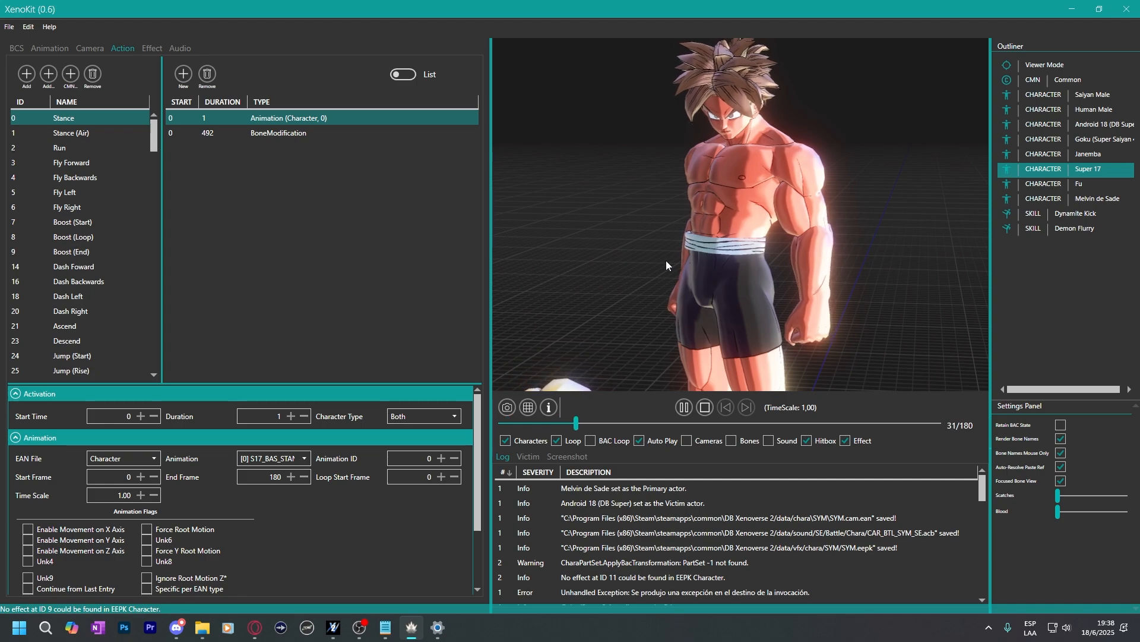
Set the end frame of Super 17's Stance Animation (Character, 0) entry to 160, previewing 174 and 170 first.
scroll(263, 478, "down", 6)
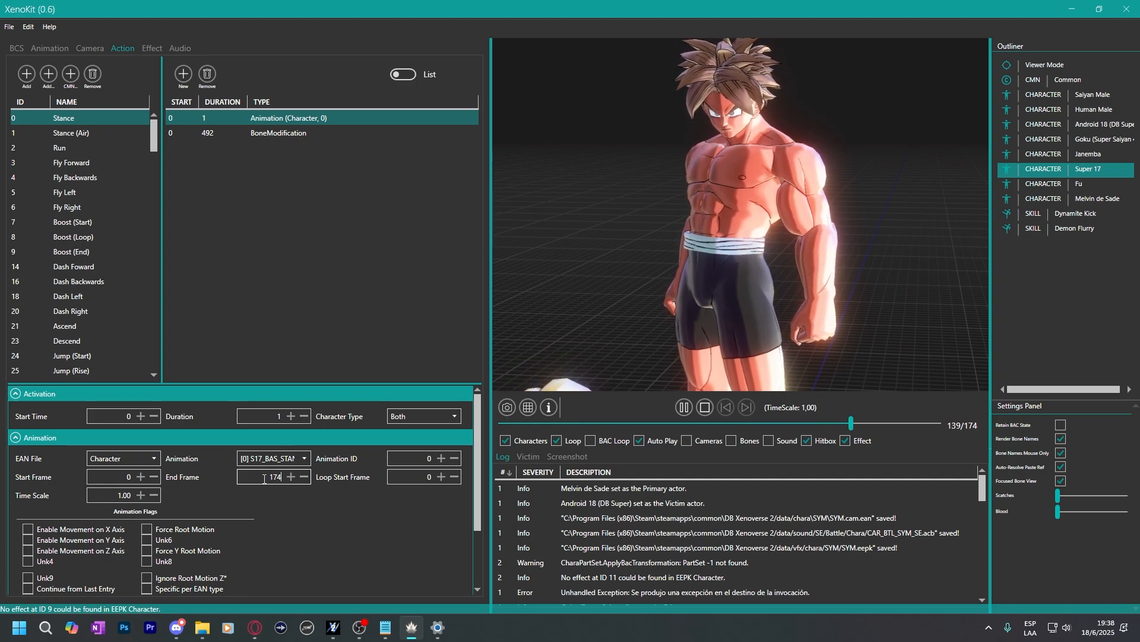
scroll(263, 479, "down", 4)
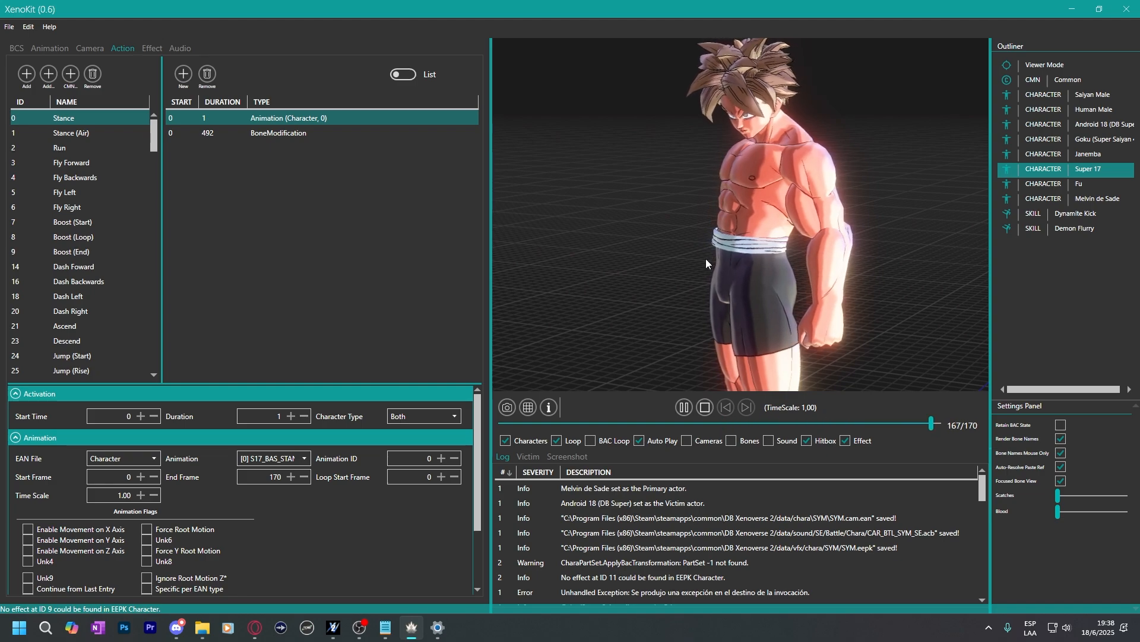
left_click(259, 476)
scroll(260, 476, "down", 8)
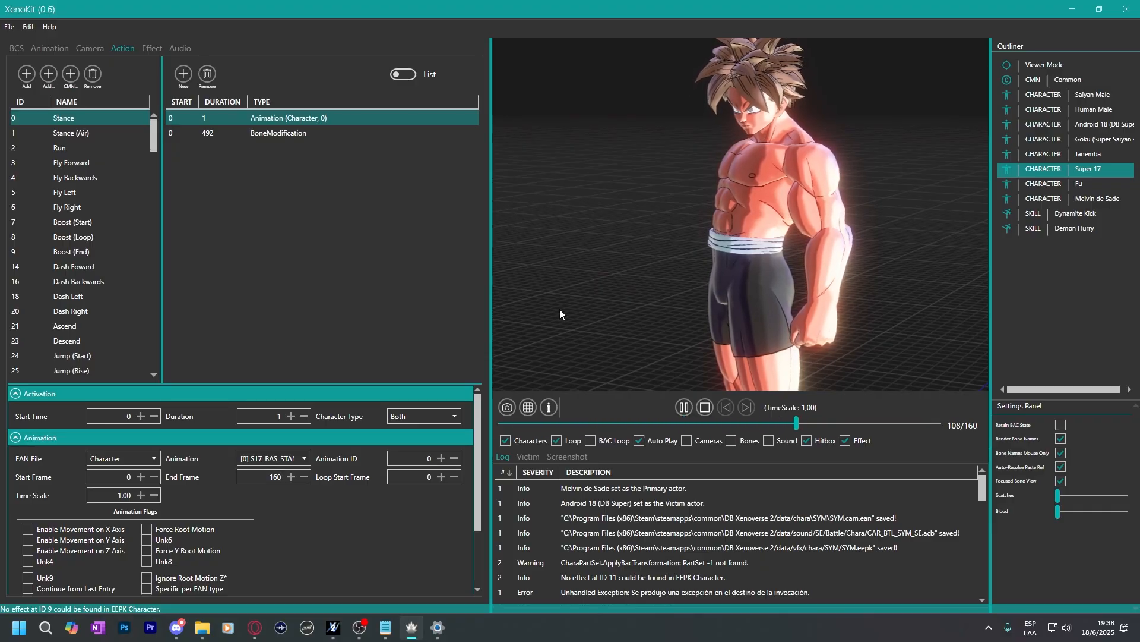
left_click_drag(558, 315, 579, 262)
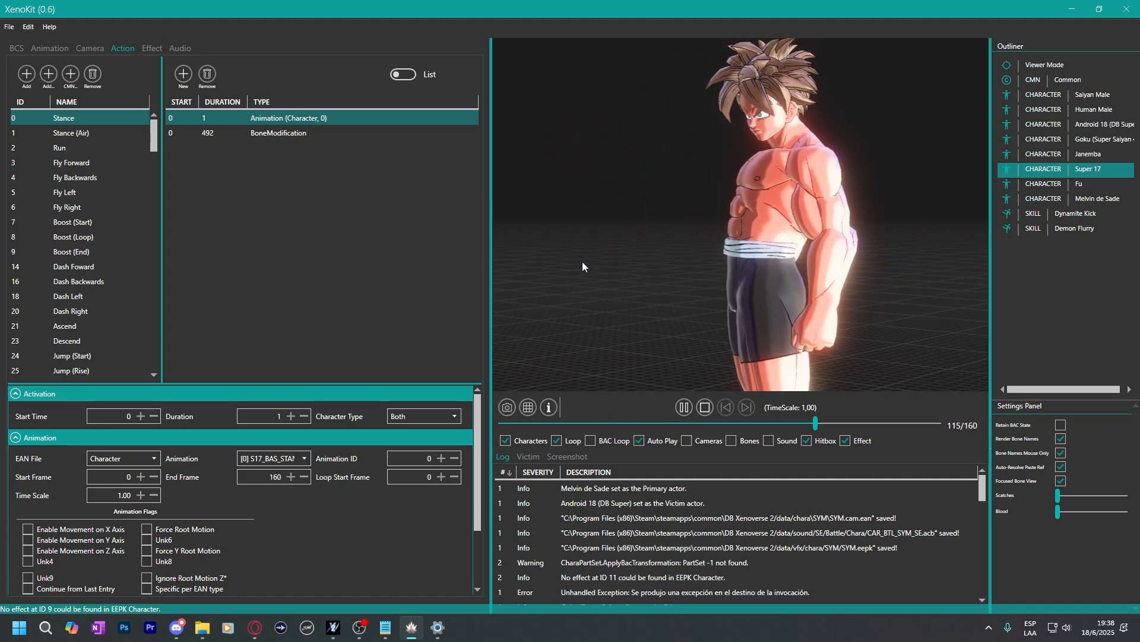
Examine the Stance entries of Super 17 and Saiyan Male, including Saiyan Male's Animation (Character, 0) settings.
left_click(285, 135, "ctrl")
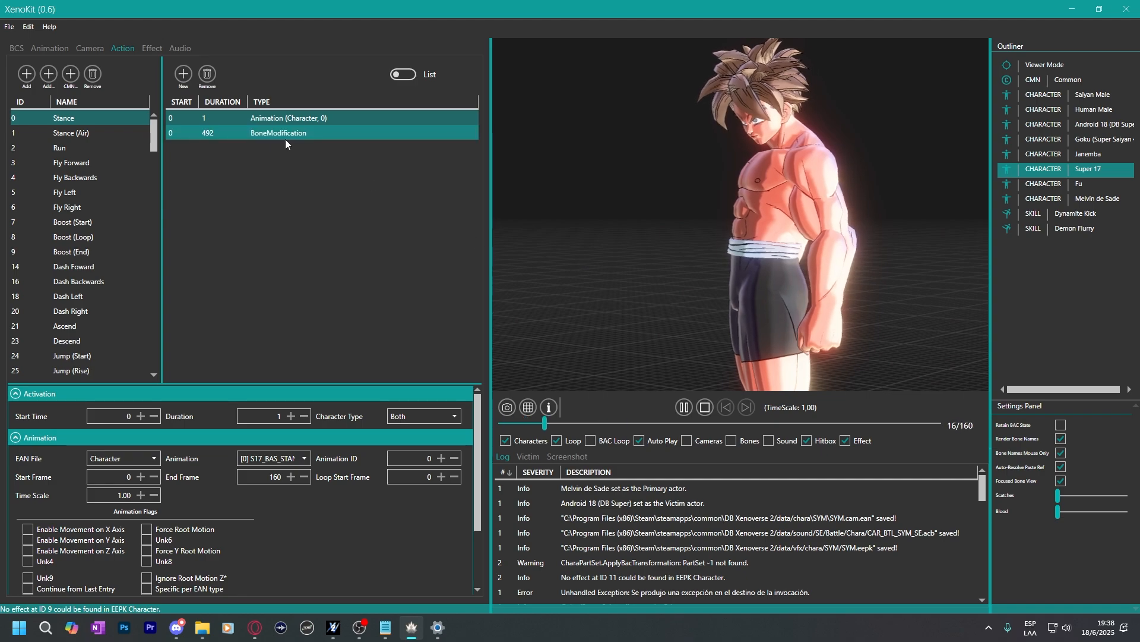
left_click(234, 130, "ctrl")
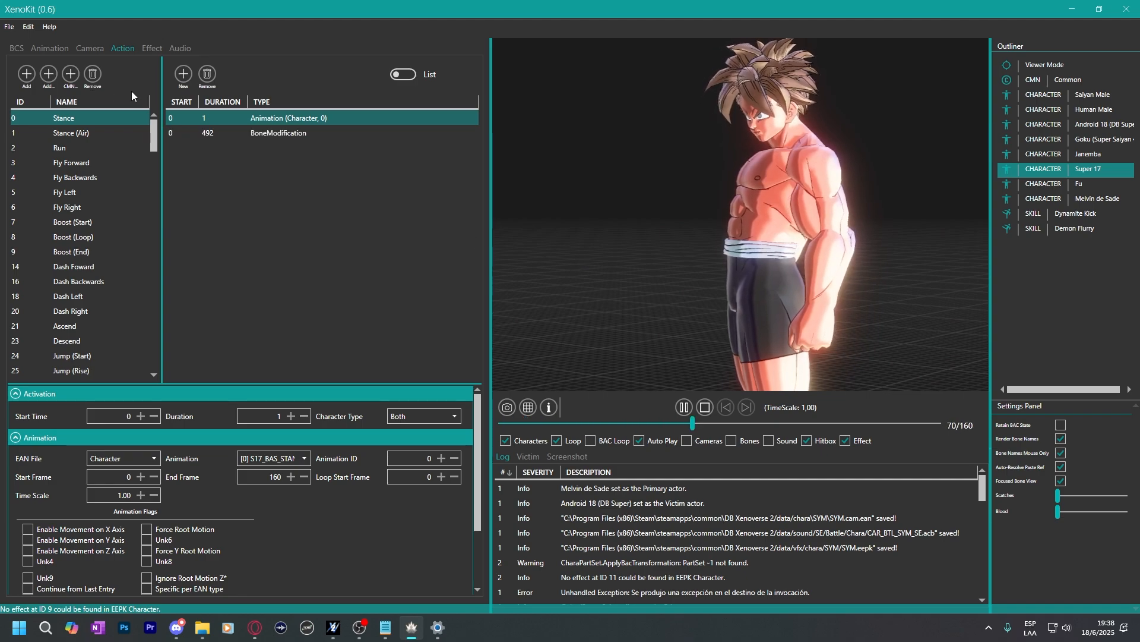
left_click(1050, 101)
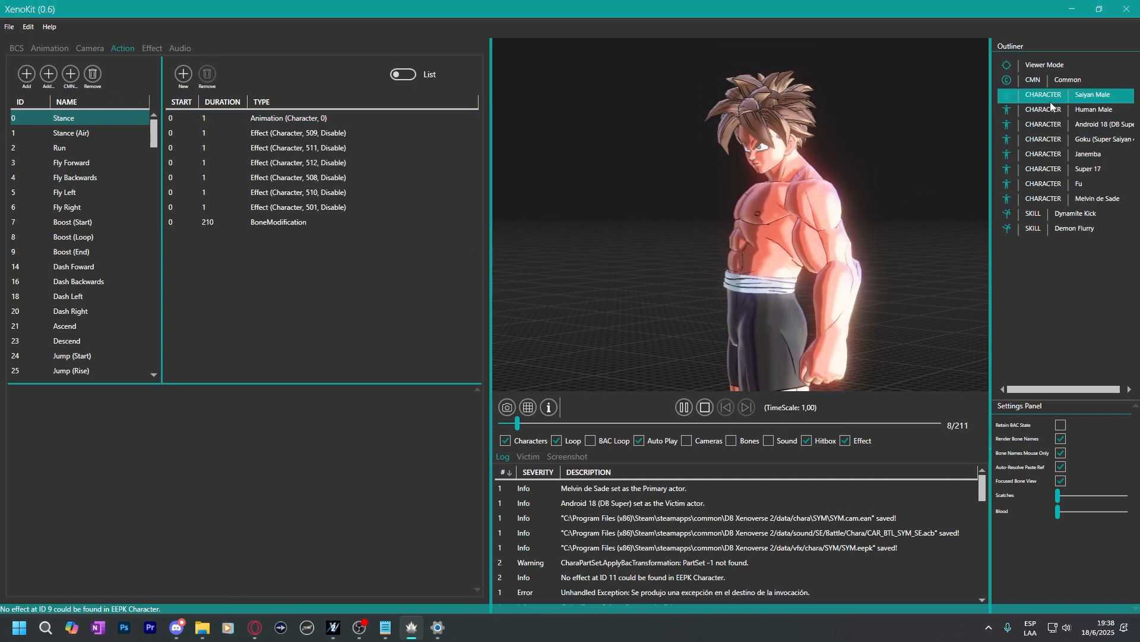
left_click(273, 121)
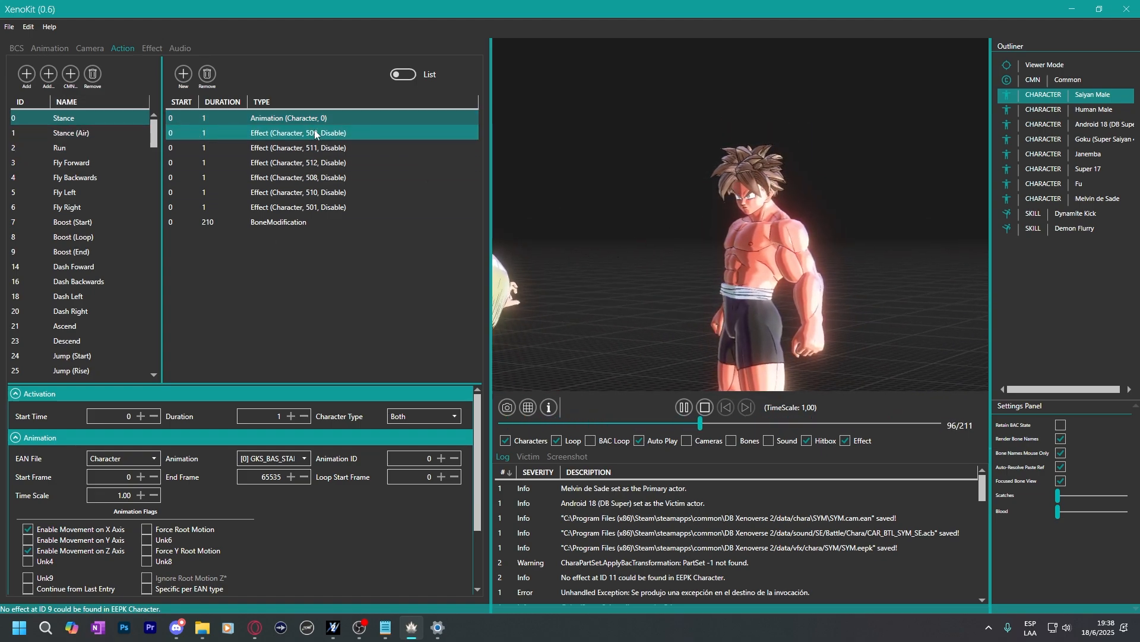
left_click(1047, 115)
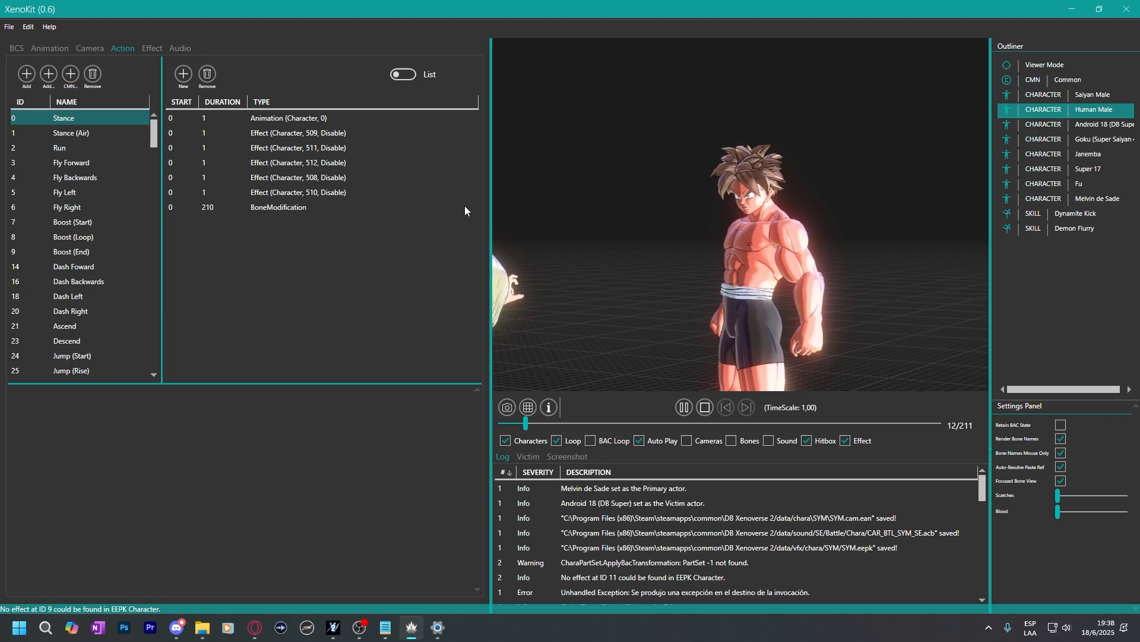
right_click(73, 120)
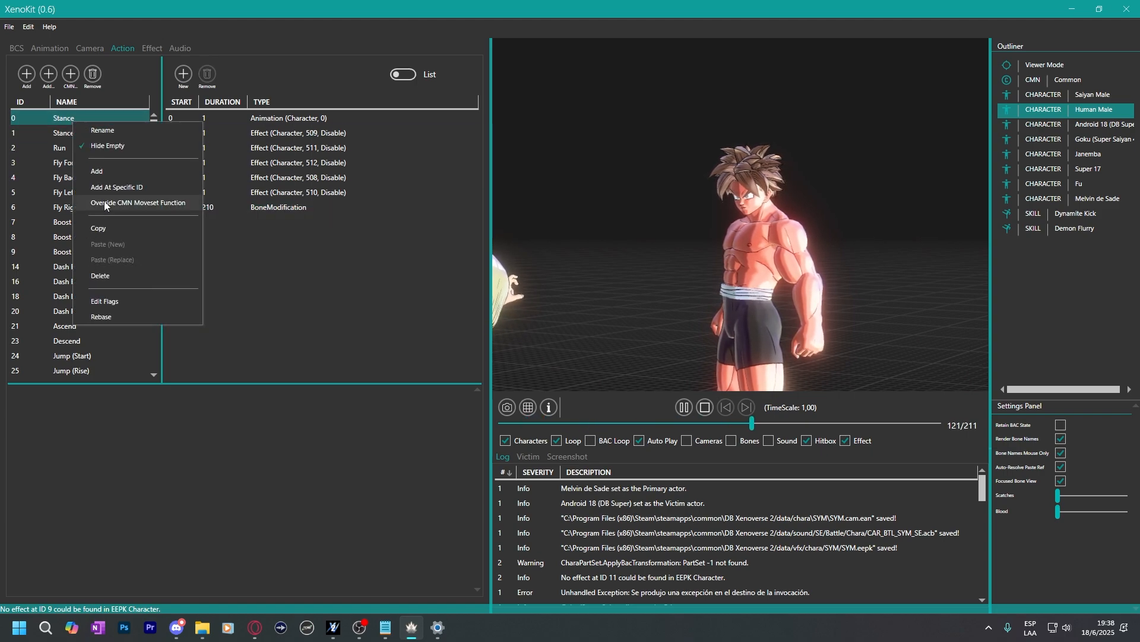
left_click(118, 227)
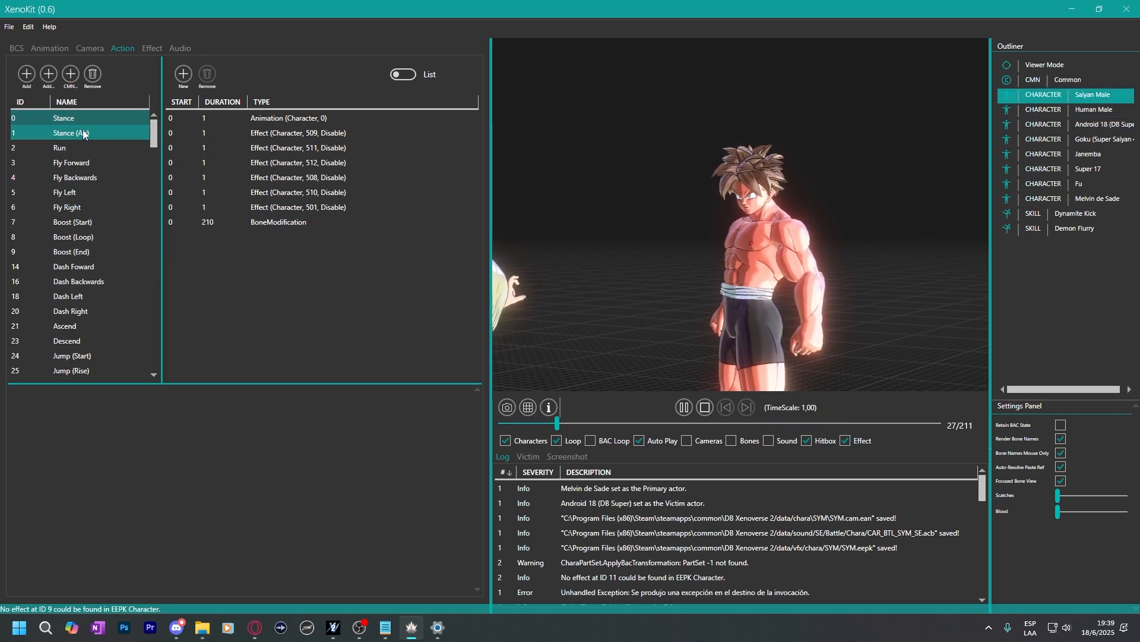
right_click(60, 118)
left_click(1046, 122)
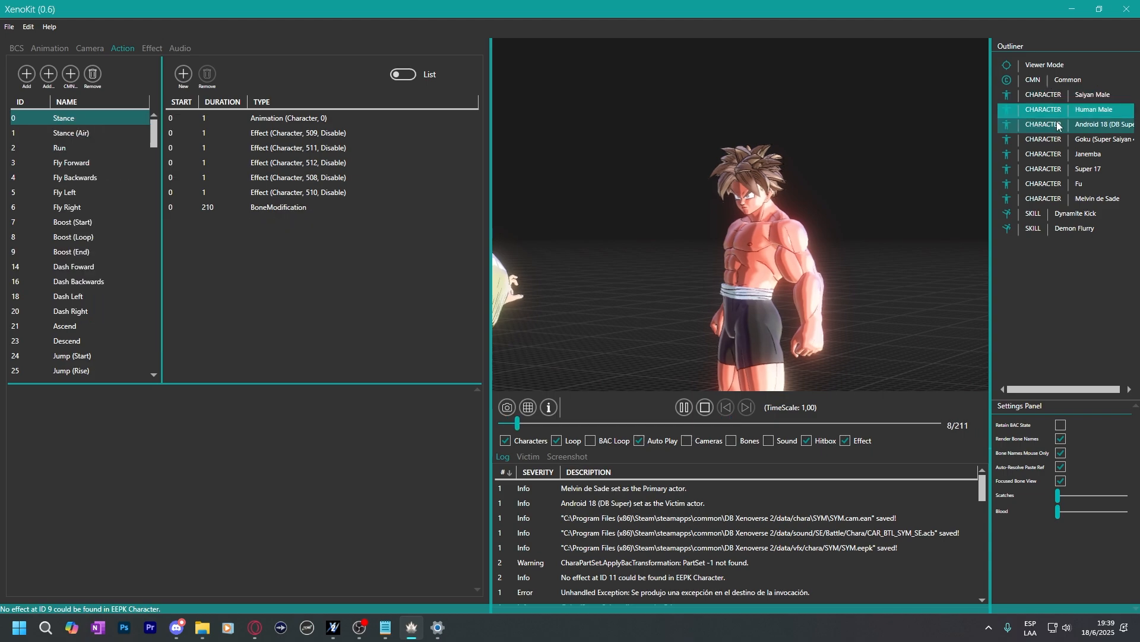
Copy the Super Saiyan Goku character's Stance action and paste it as a replacement over Saiyan Male's Stance.
left_click(1068, 133)
left_click(223, 133)
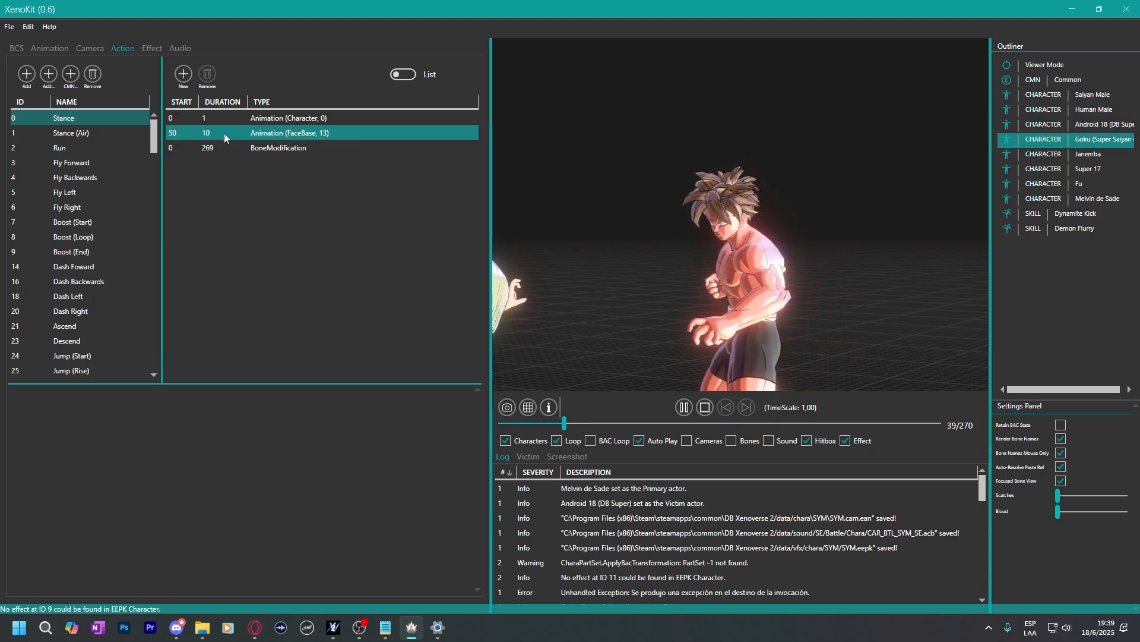
right_click(62, 117)
left_click(99, 222)
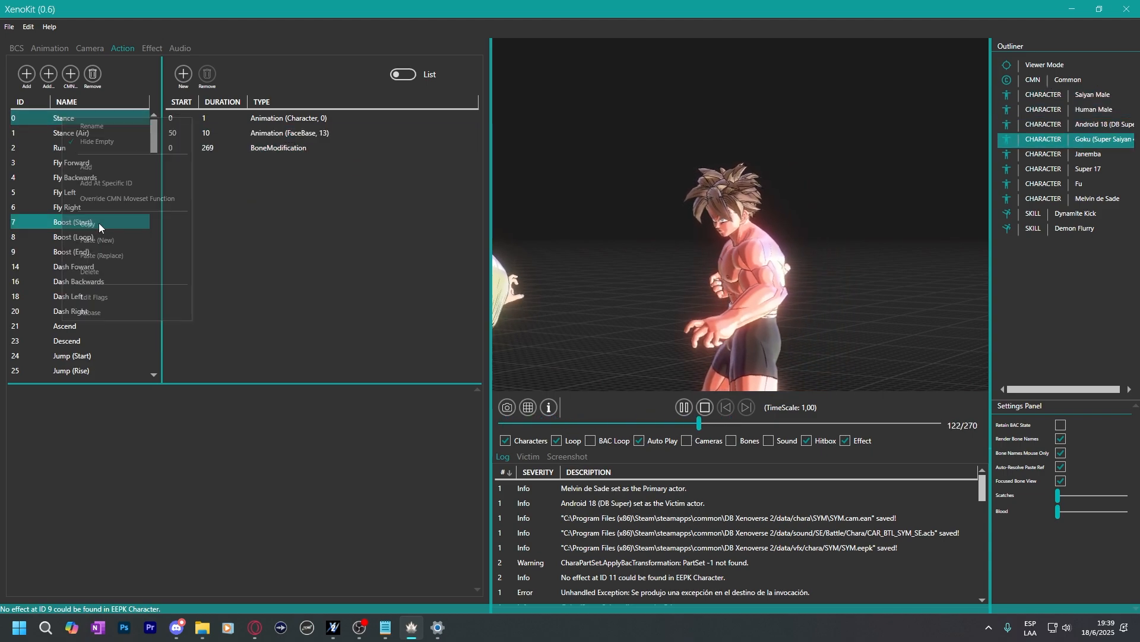
left_click(1064, 95)
right_click(71, 117)
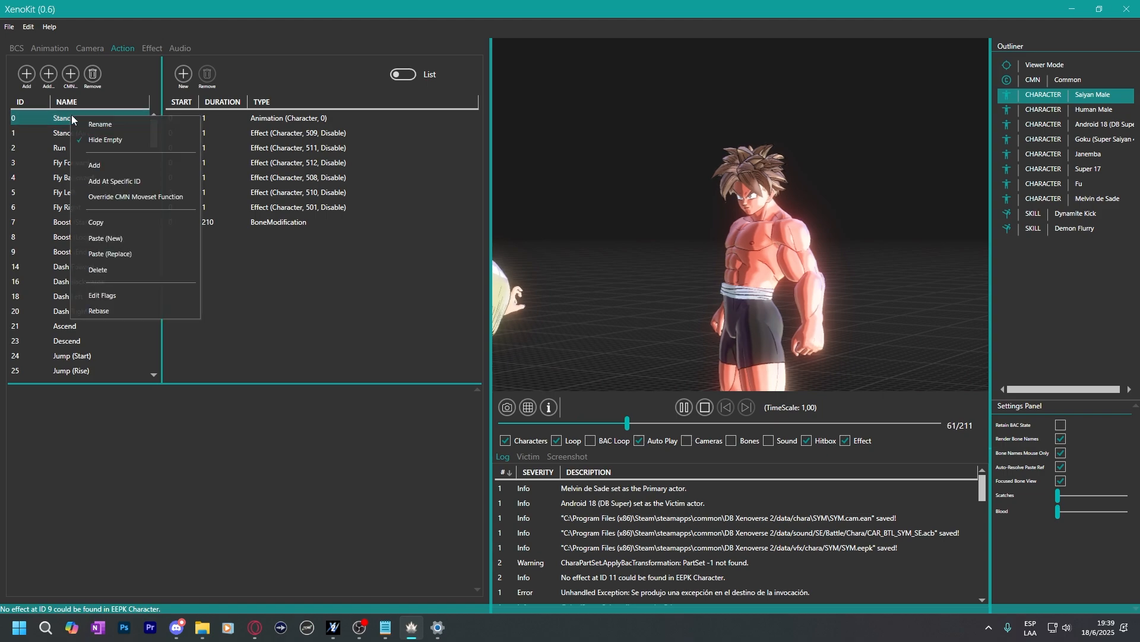
left_click(110, 253)
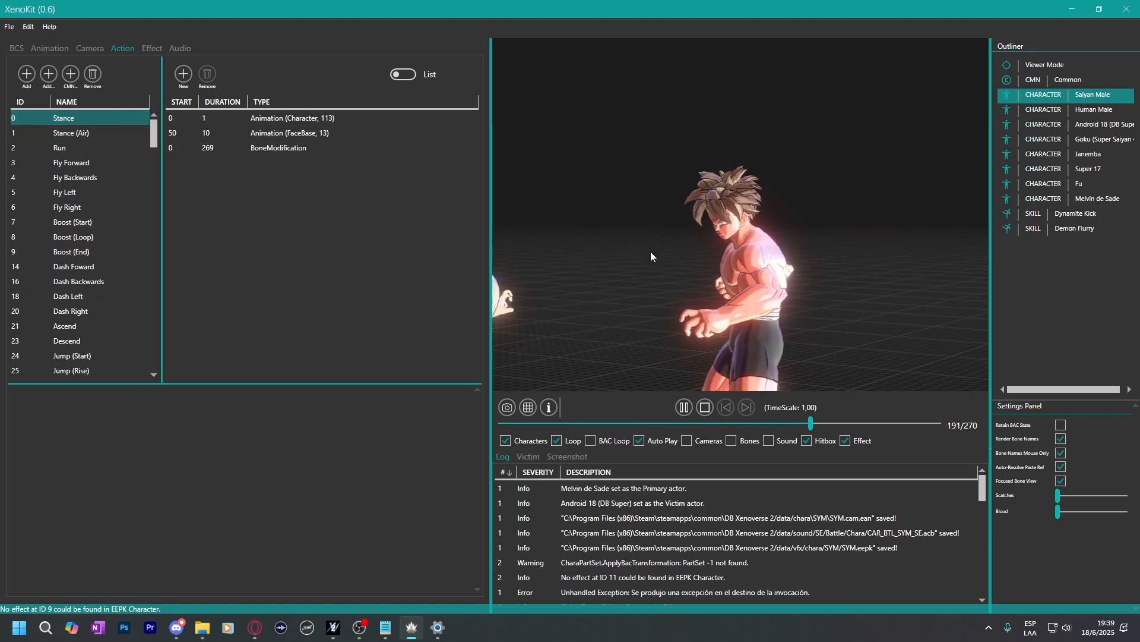
Check the replaced Stance's Animation entry and preview GKS_BAS_STAND and GKS_BAS_STAND_S among Saiyan Male's SYM animations.
left_click(205, 117)
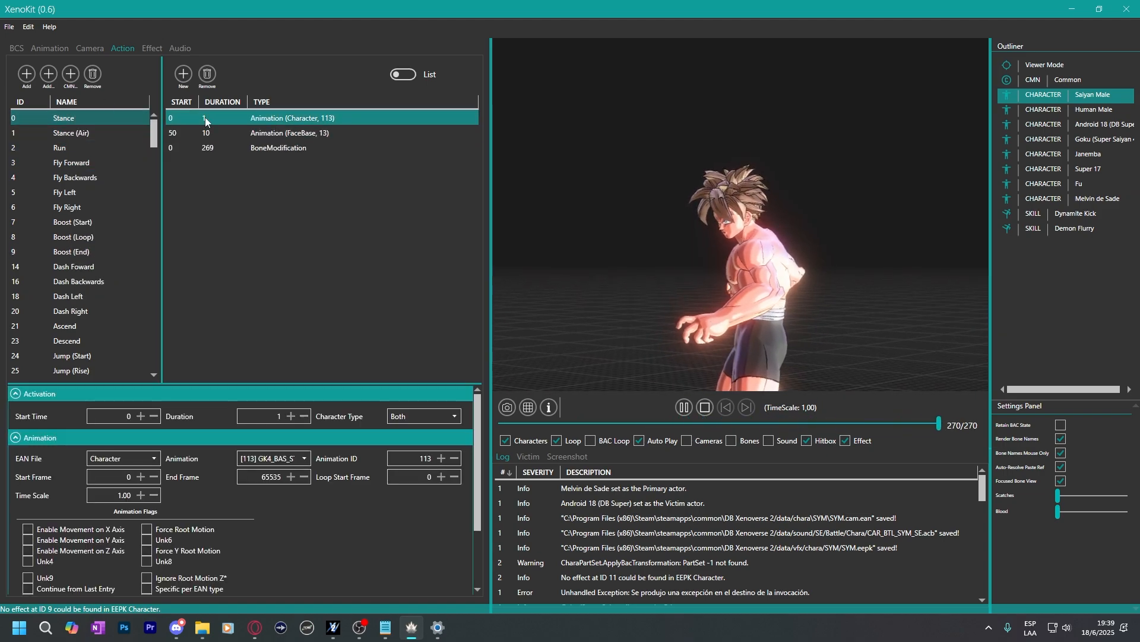
left_click(50, 48)
left_click_drag(254, 232, 254, 122)
left_click(173, 320)
left_click(152, 121)
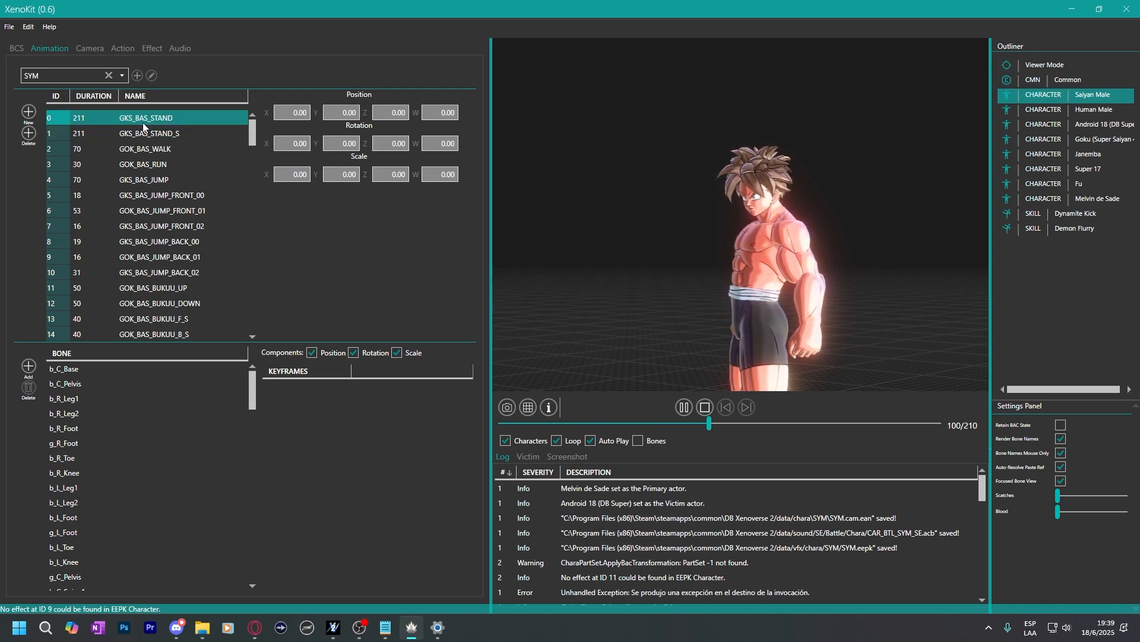
left_click(147, 123)
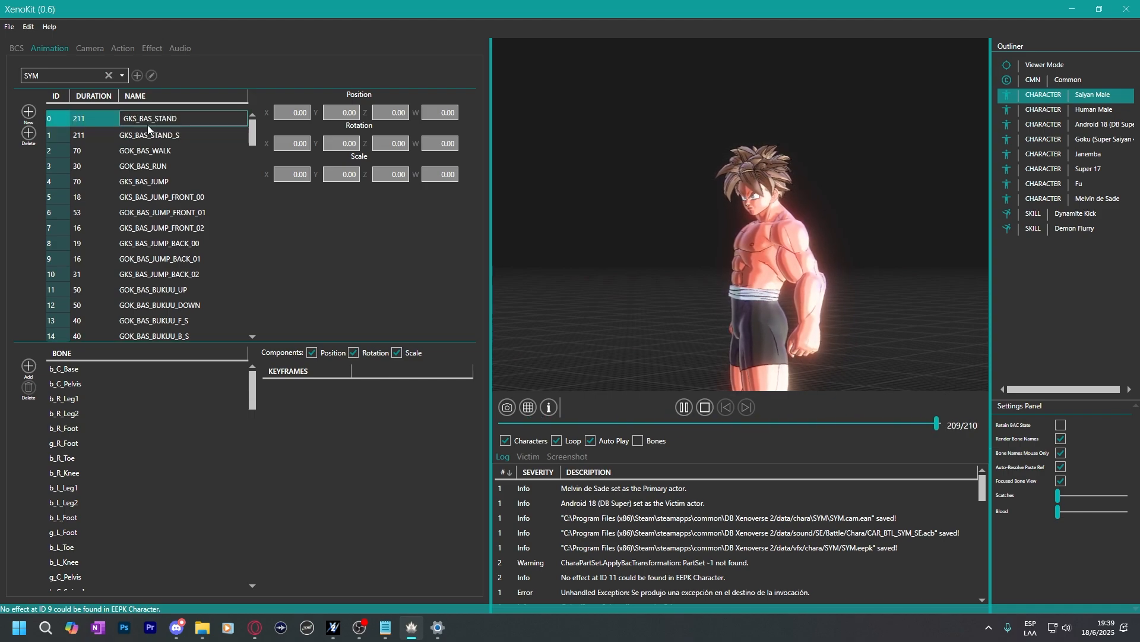
left_click(136, 133)
left_click(130, 122)
left_click(145, 135)
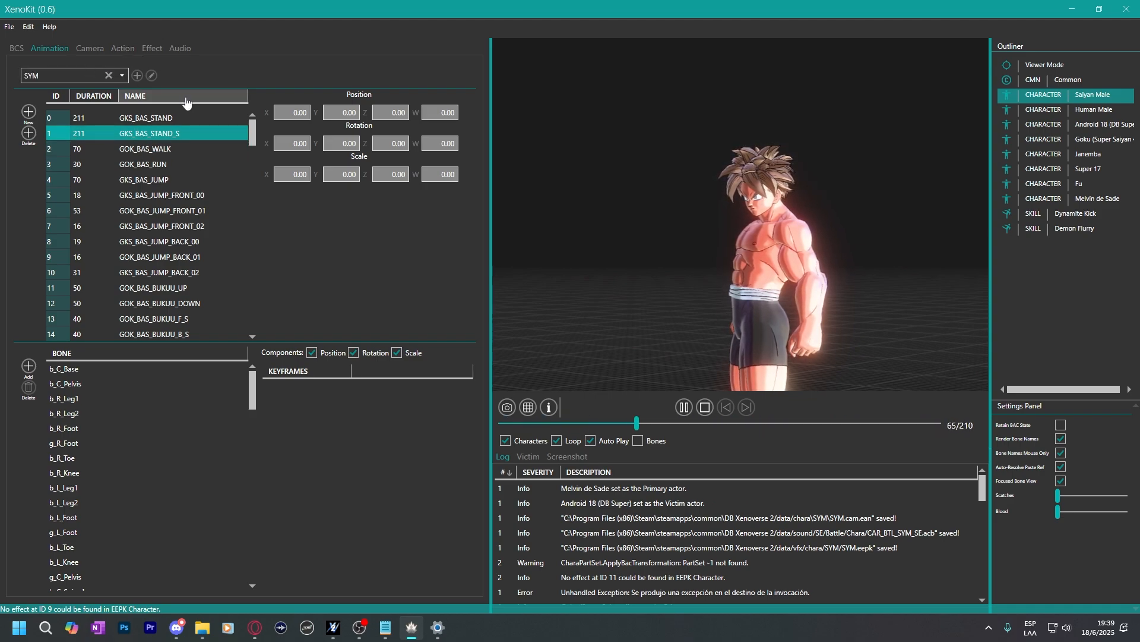
Delete GKS_BAS_STAND and GKS_BAS_STAND_S from Saiyan Male's SYM animations.
left_click(156, 117)
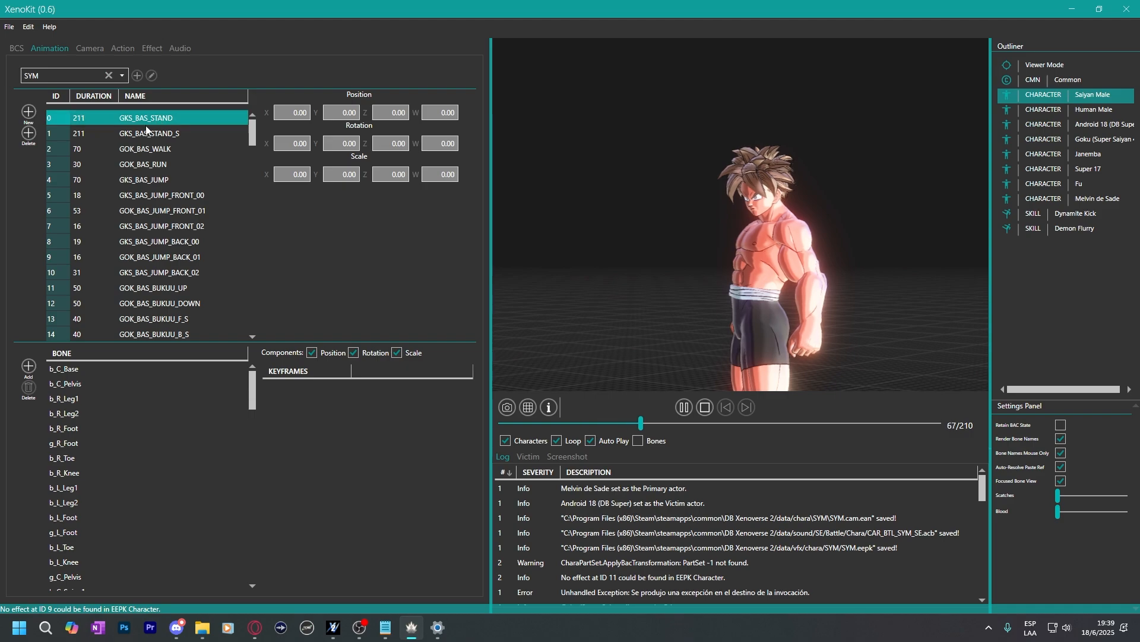
left_click(147, 128)
right_click(140, 118)
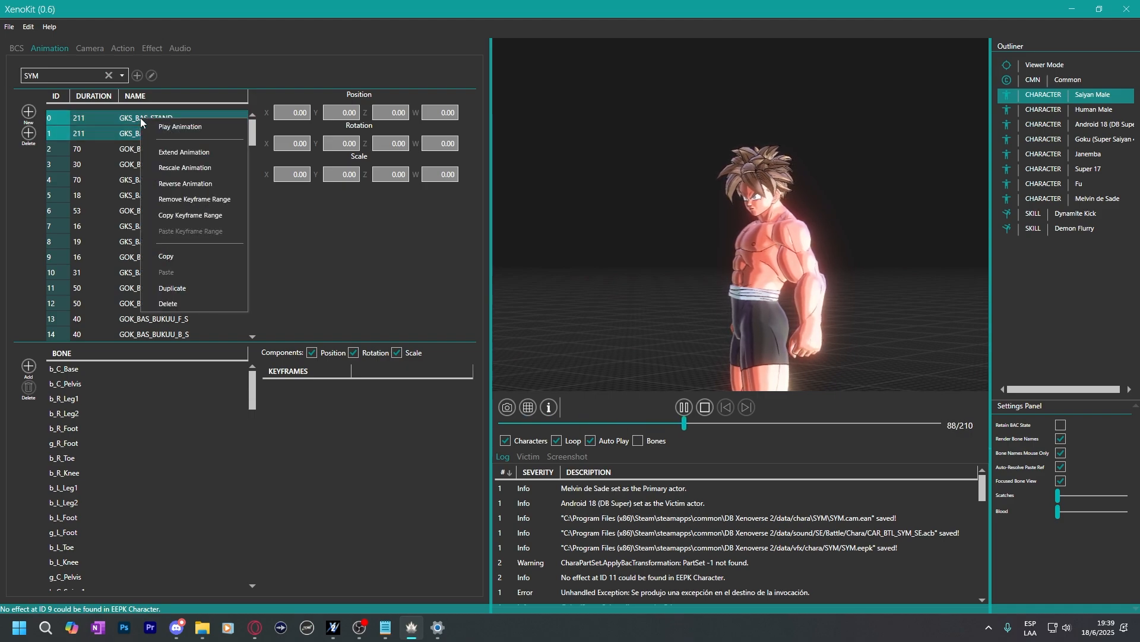
left_click(183, 304)
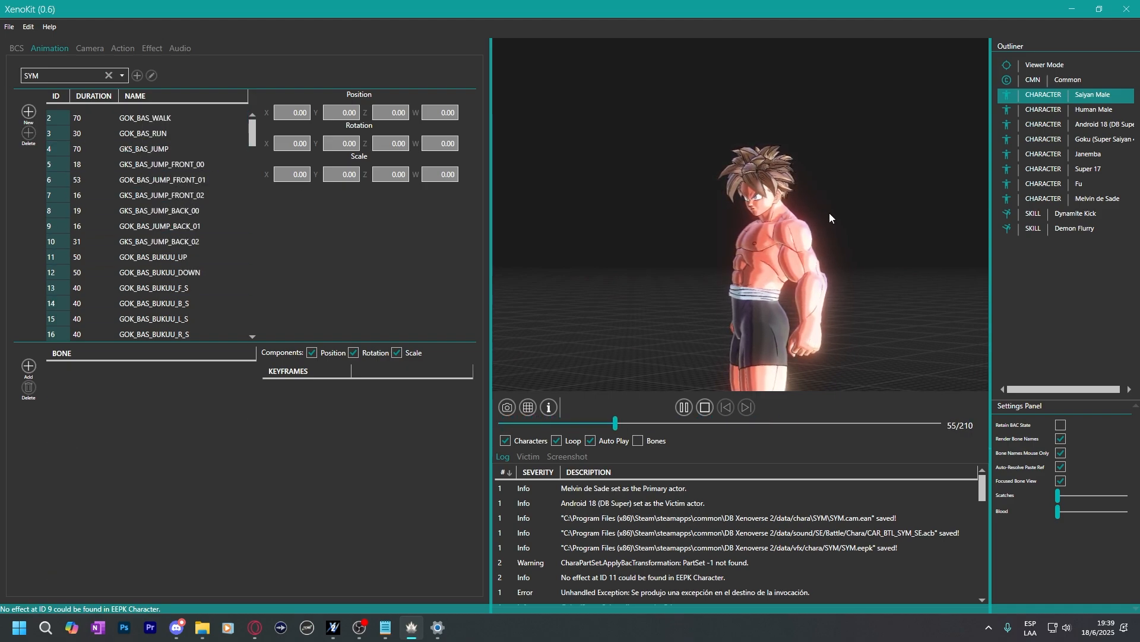
Preview Goku's GK4_BAS_STAND and GK4_BAS_STAND_S animations and copy both of them.
left_click(1046, 143)
left_click(159, 122)
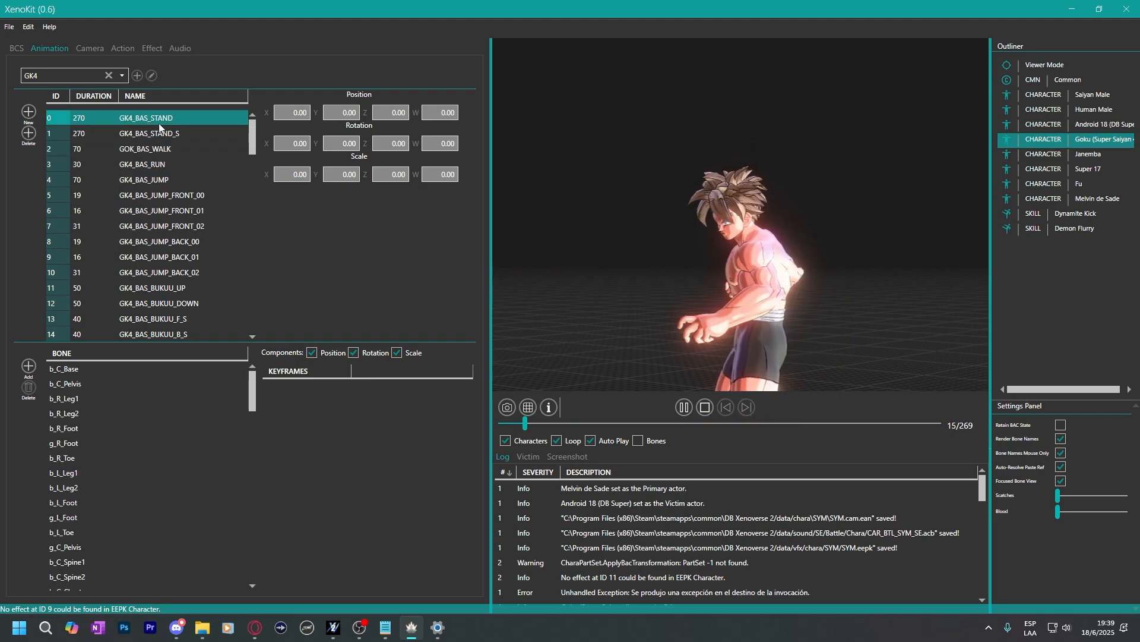
right_click(153, 120)
left_click(132, 119)
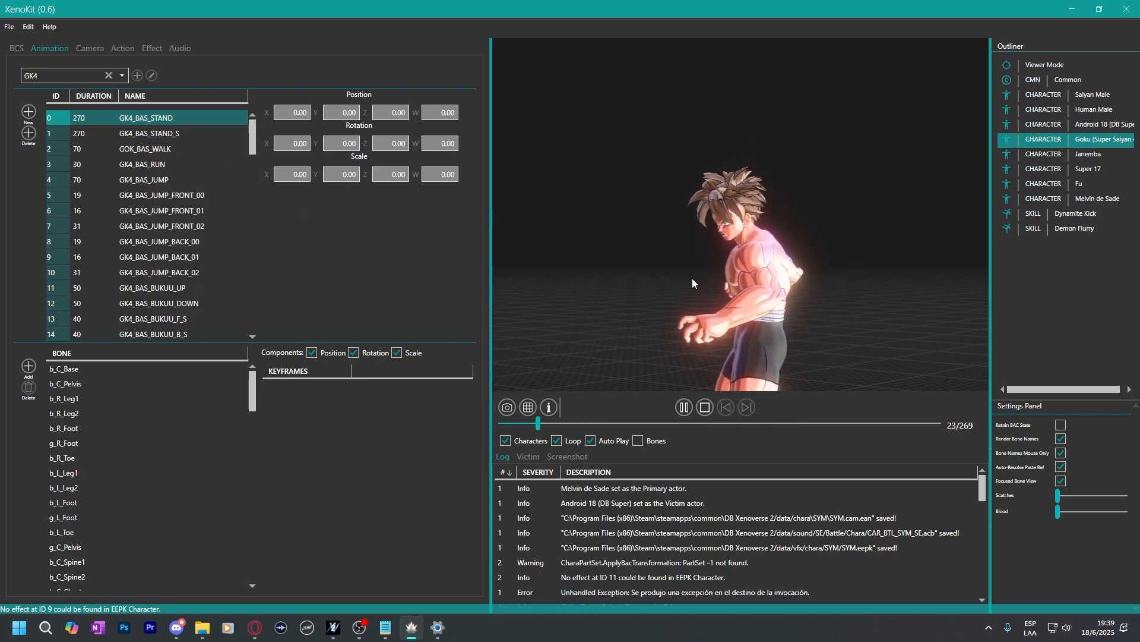
left_click(152, 133)
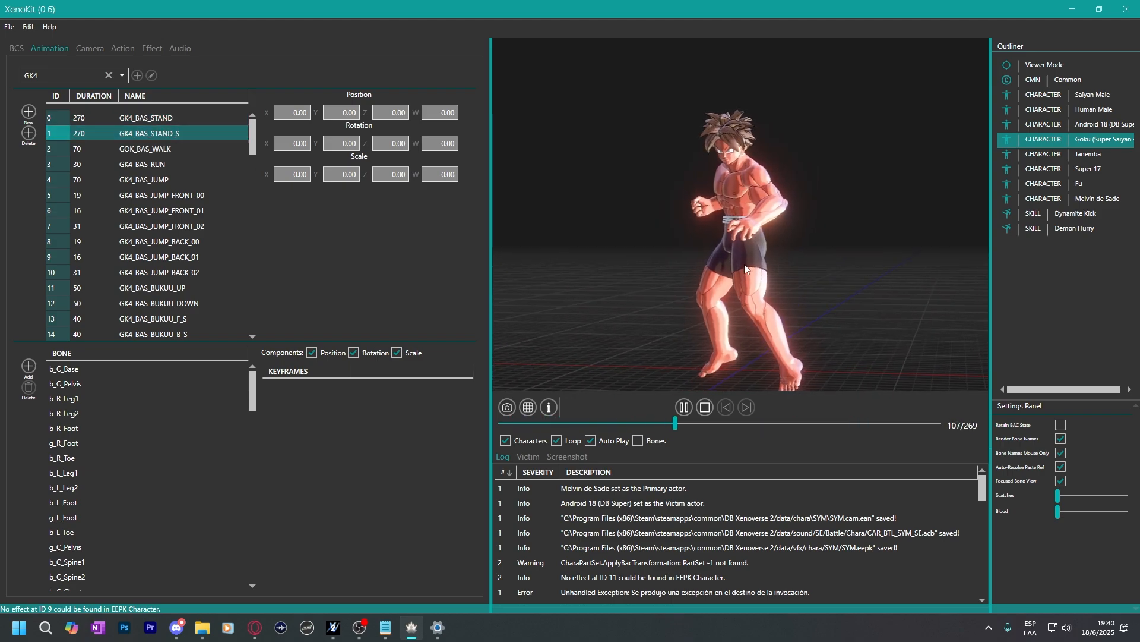
left_click(144, 123, "ctrl")
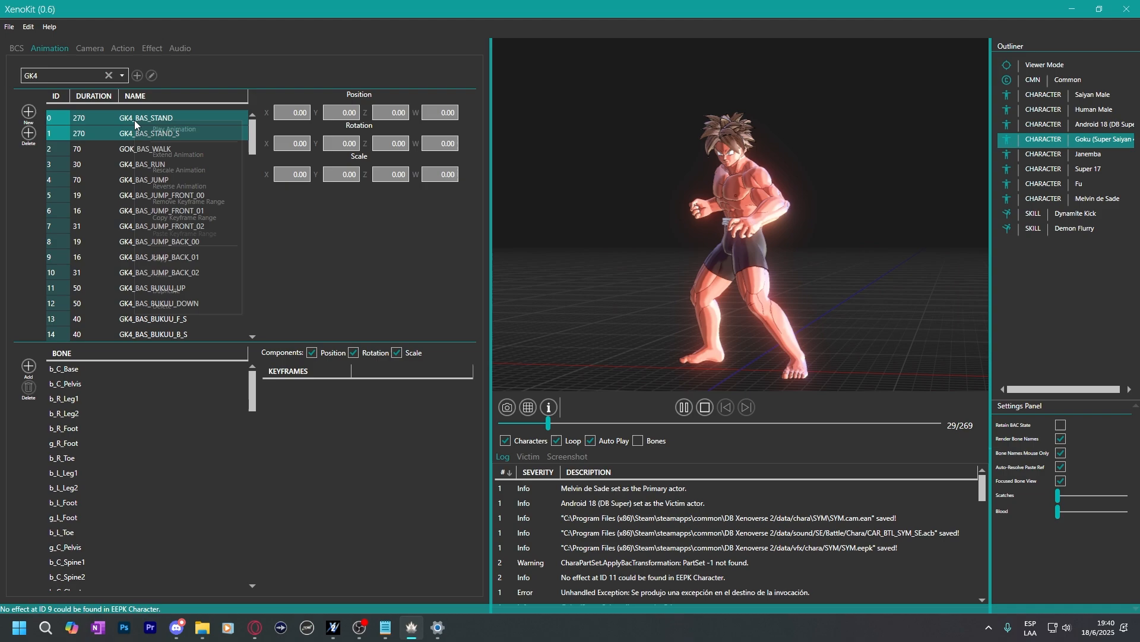
right_click(134, 120)
left_click(178, 255)
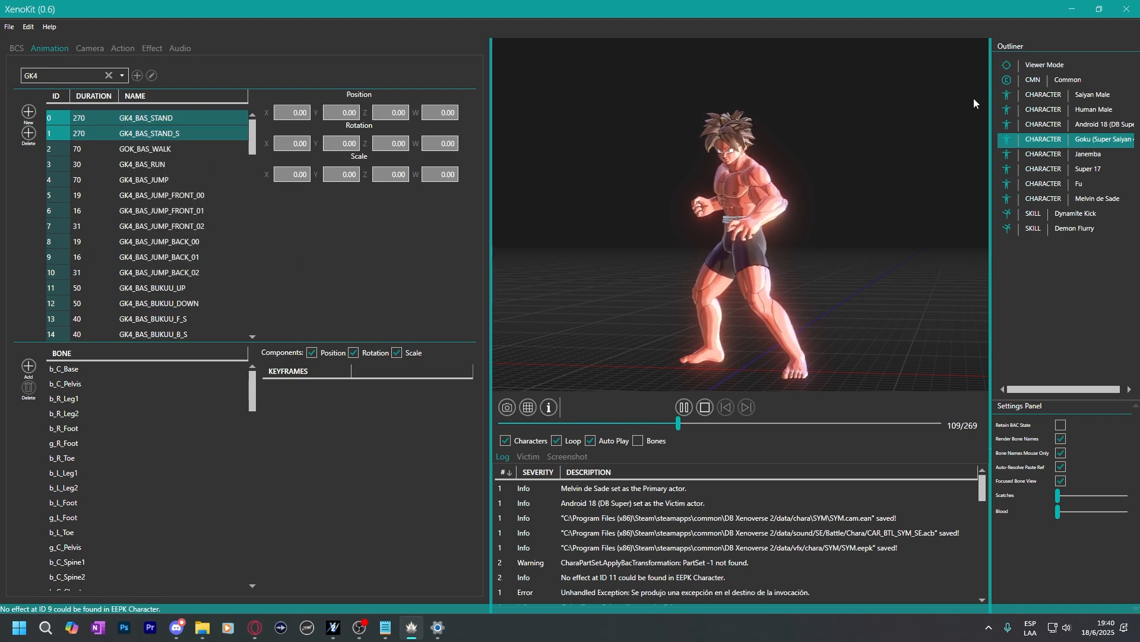
Paste GK4_BAS_STAND and GK4_BAS_STAND_S into Saiyan Male's SYM animations at IDs 0 and 1 and preview them.
left_click(1028, 96)
left_click(153, 119)
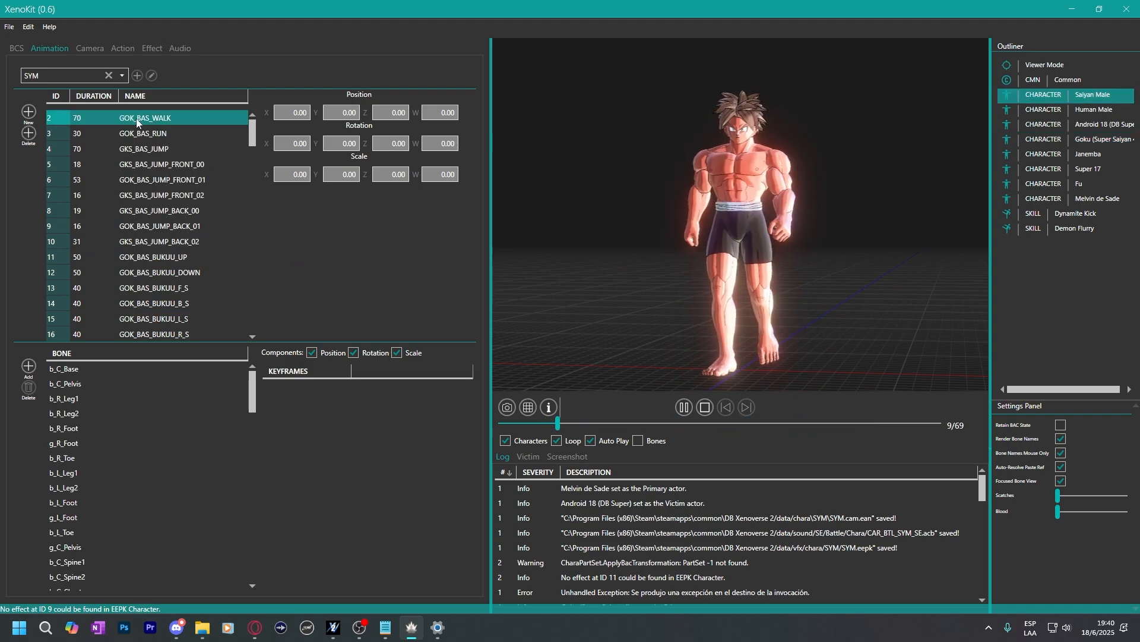
left_click(157, 135)
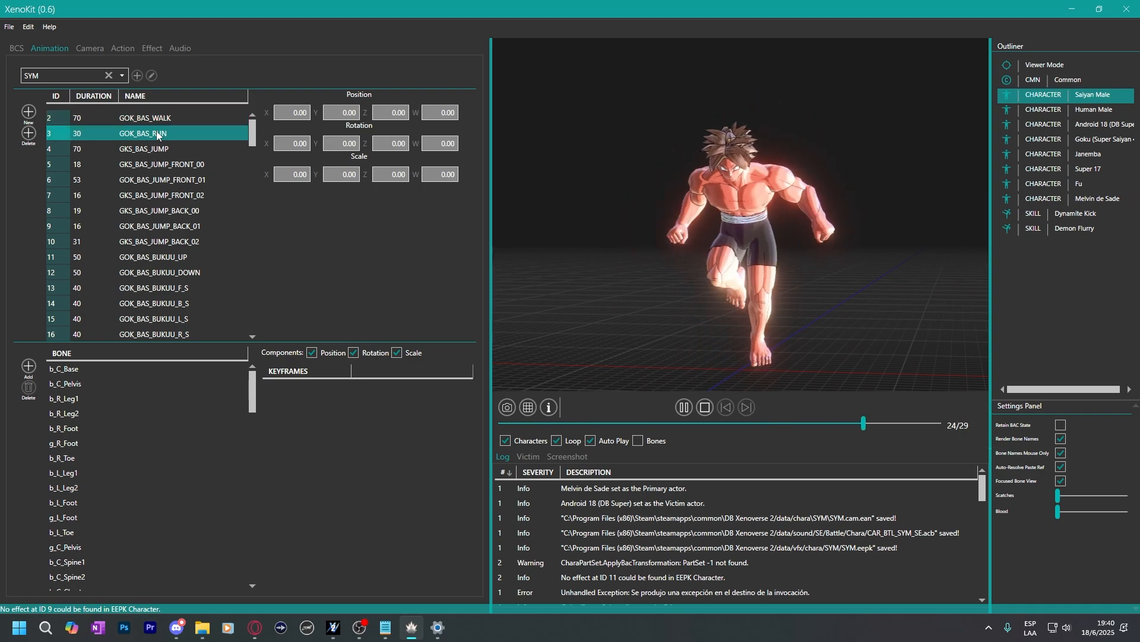
right_click(158, 135)
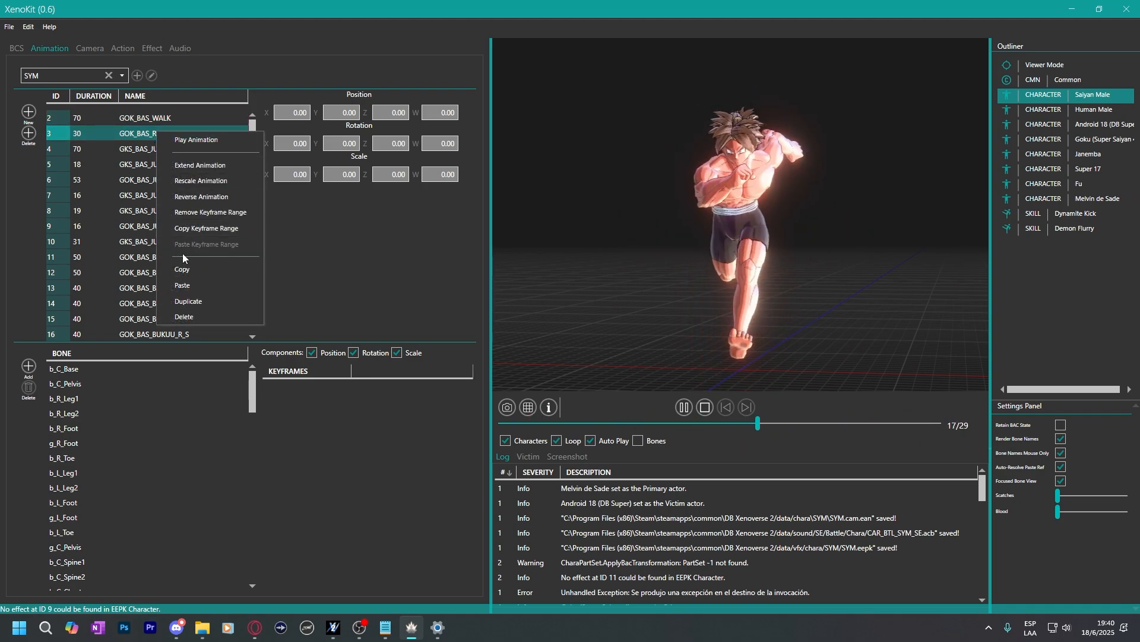
left_click(189, 286)
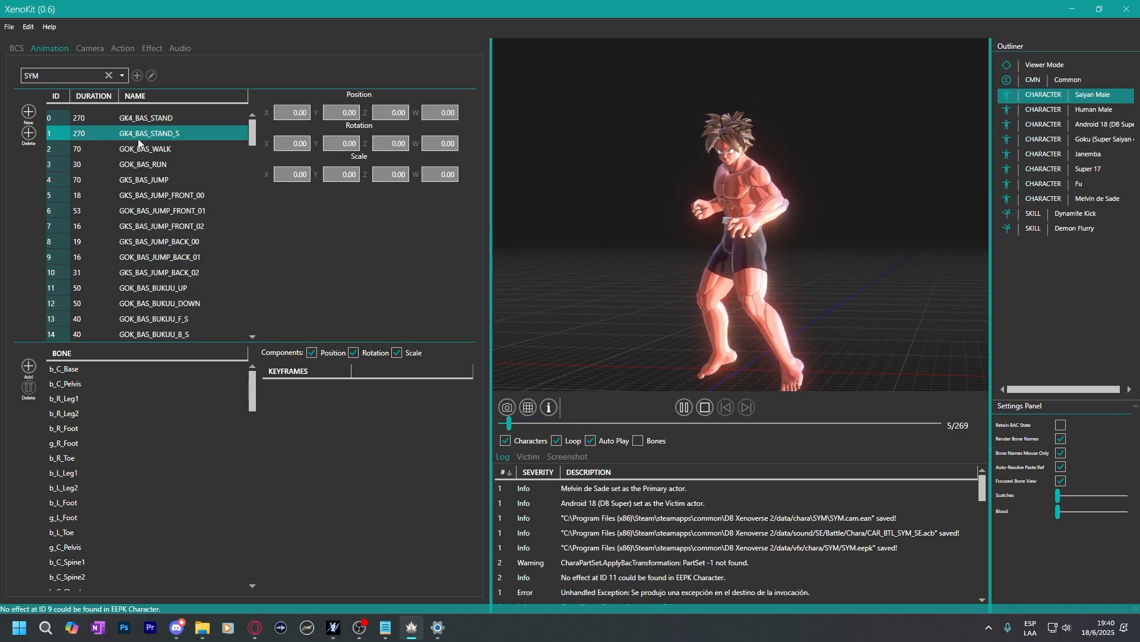
left_click(156, 132)
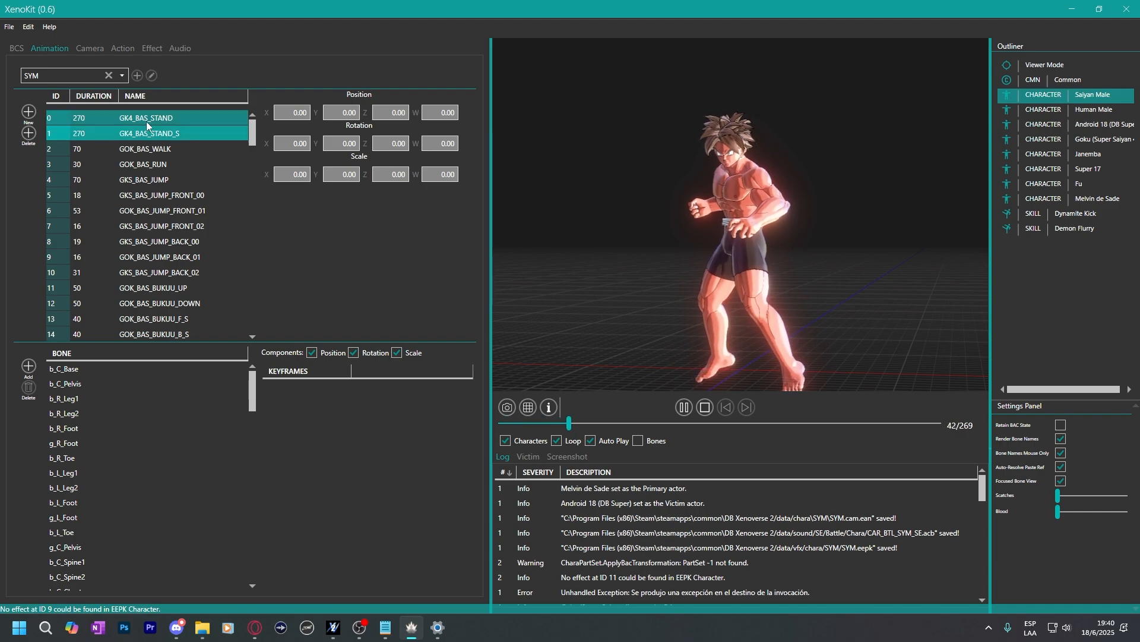
left_click(158, 132)
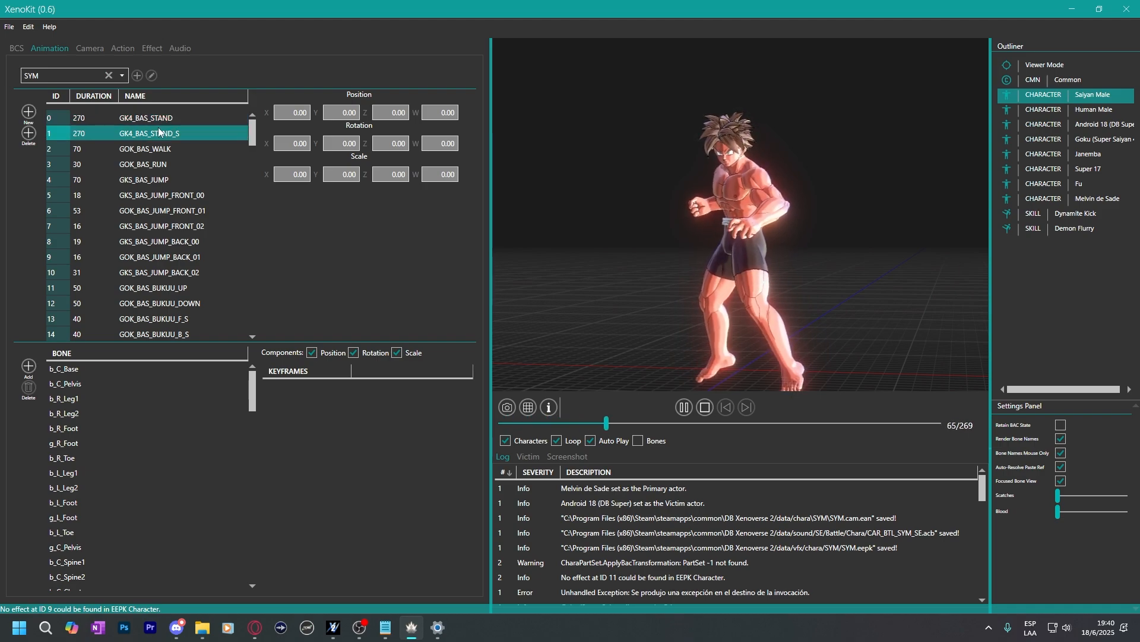
Preview Saiyan Male's Stance and Boost (Start) actions with the new stance animations in place.
left_click(123, 48)
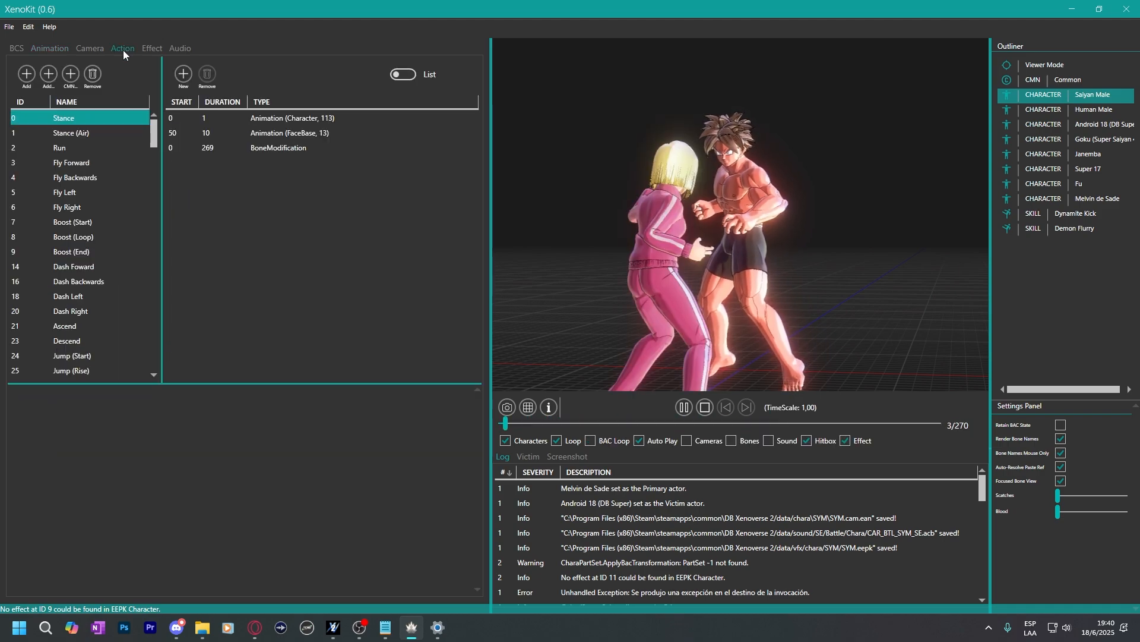
left_click(74, 136)
left_click(70, 120)
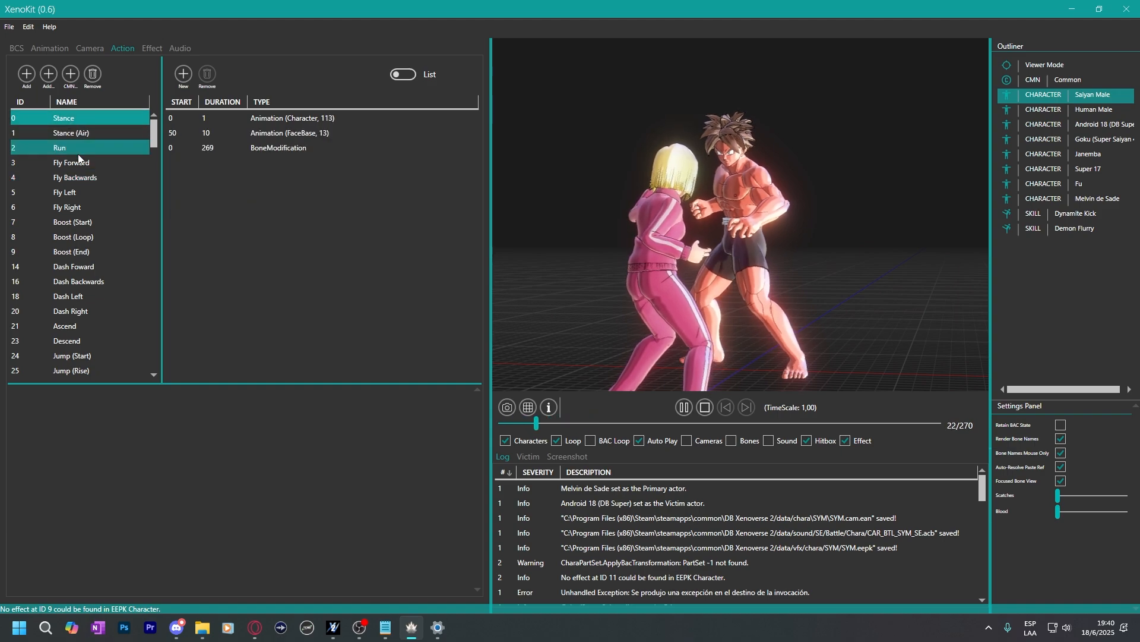
left_click(77, 225)
Preview Goku's GK4_DEM_START animation and copy it.
left_click(48, 50)
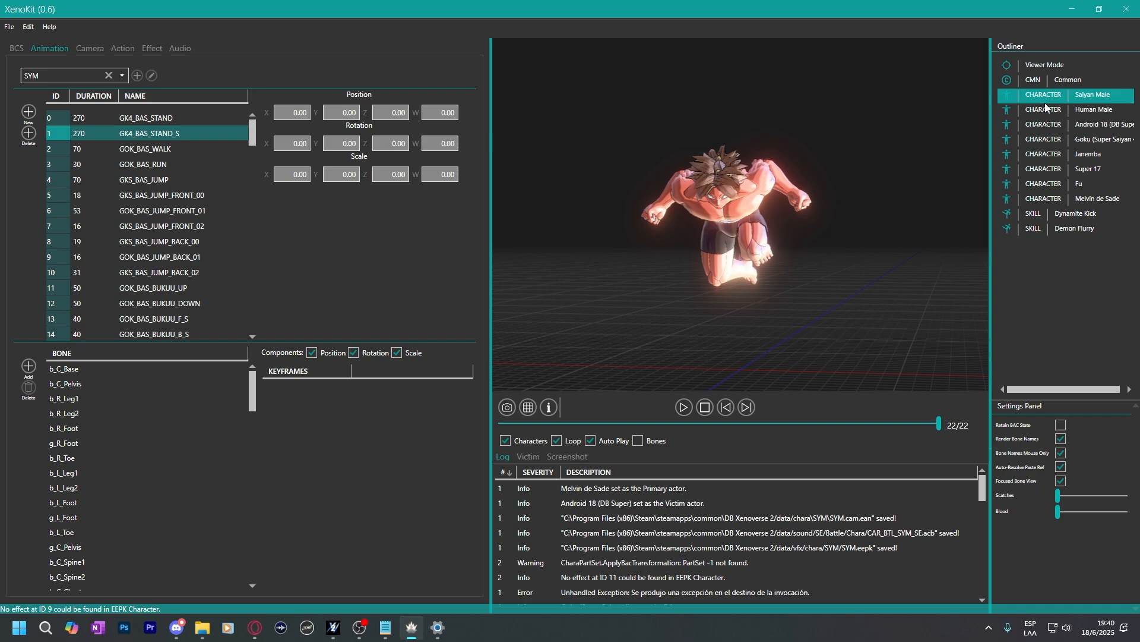
left_click(1046, 139)
left_click(178, 225)
left_click(158, 288)
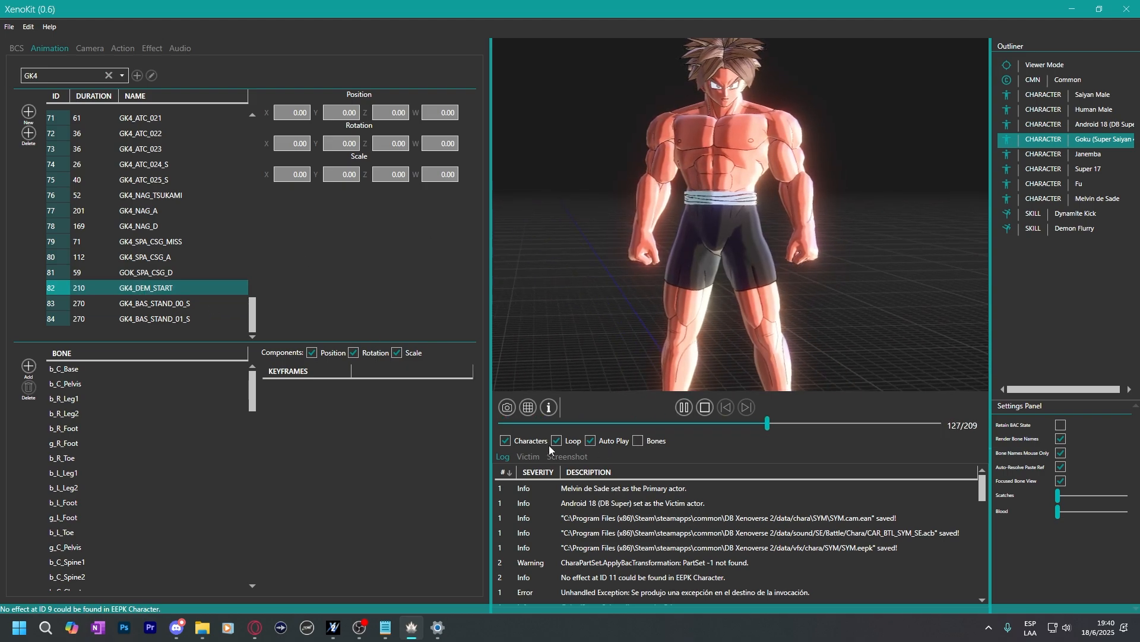
right_click(141, 289)
left_click(168, 426)
Delete GKS_DEM_START at ID 79 from Saiyan Male's SYM animations.
left_click(1038, 98)
left_click(165, 165)
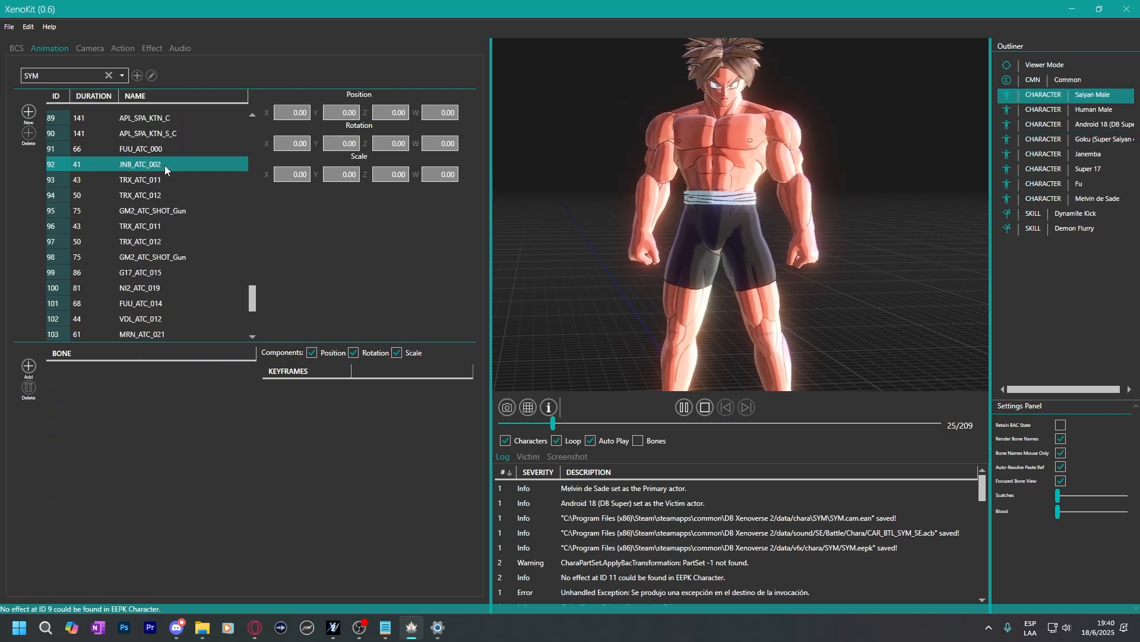
left_click(180, 180)
scroll(172, 184, "up", 1)
left_click(150, 192)
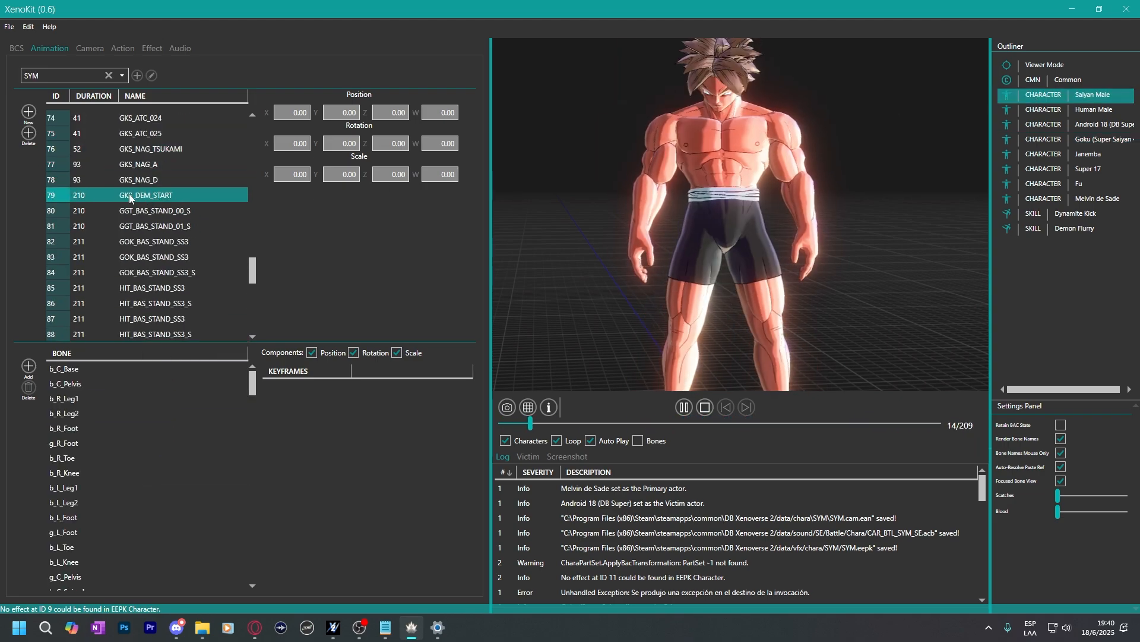
right_click(145, 195)
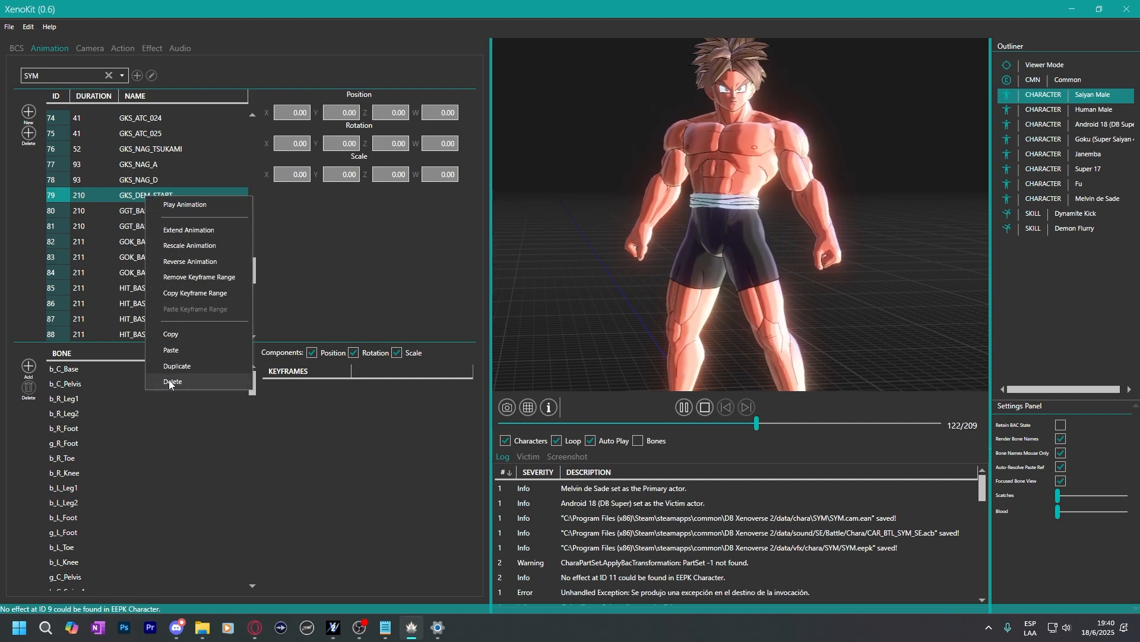
left_click(172, 381)
Paste GK4_DEM_START into Saiyan Male's SYM animations at ID 79 and preview it.
left_click(142, 199)
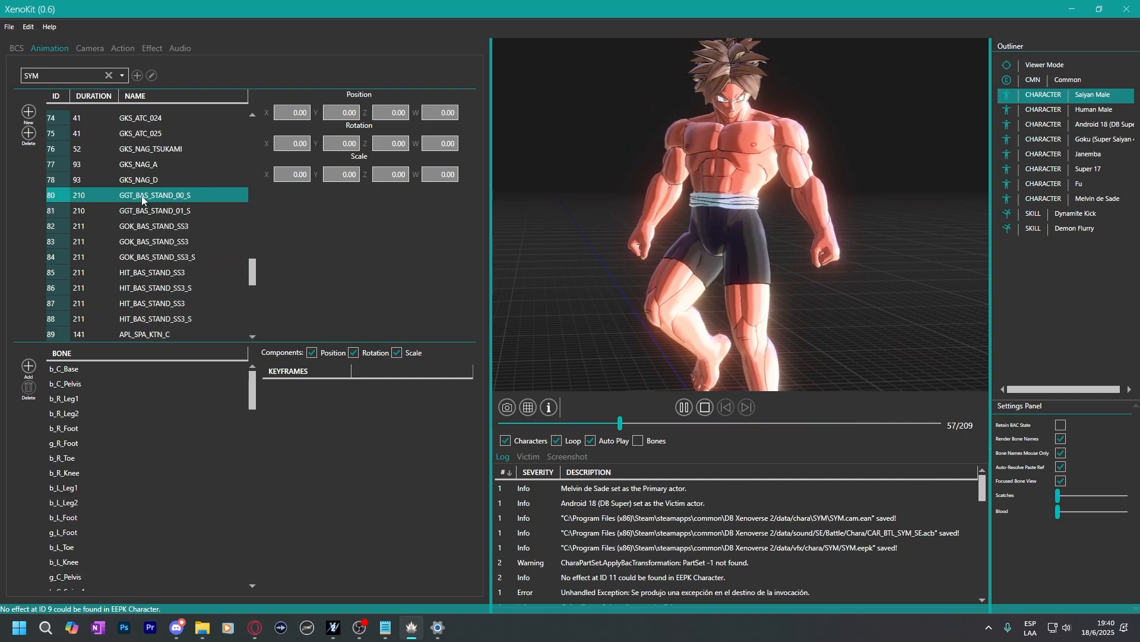
key("ctrl+z")
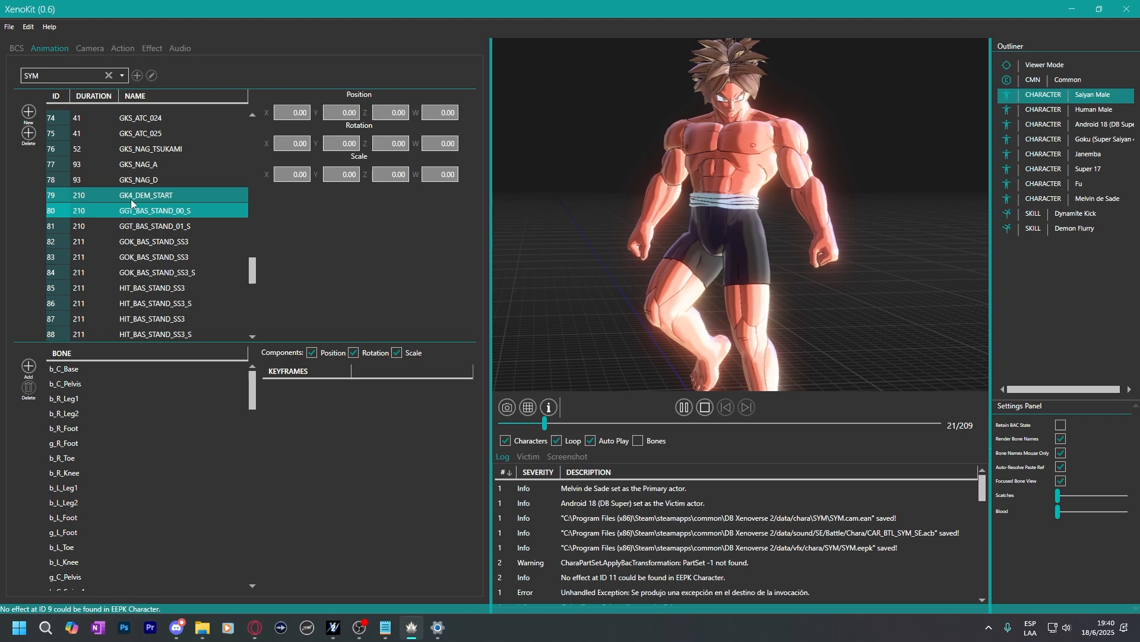
left_click(131, 198)
mouse_move(591, 198)
left_mouse_down()
mouse_move(683, 211)
mouse_move(607, 210)
left_mouse_up()
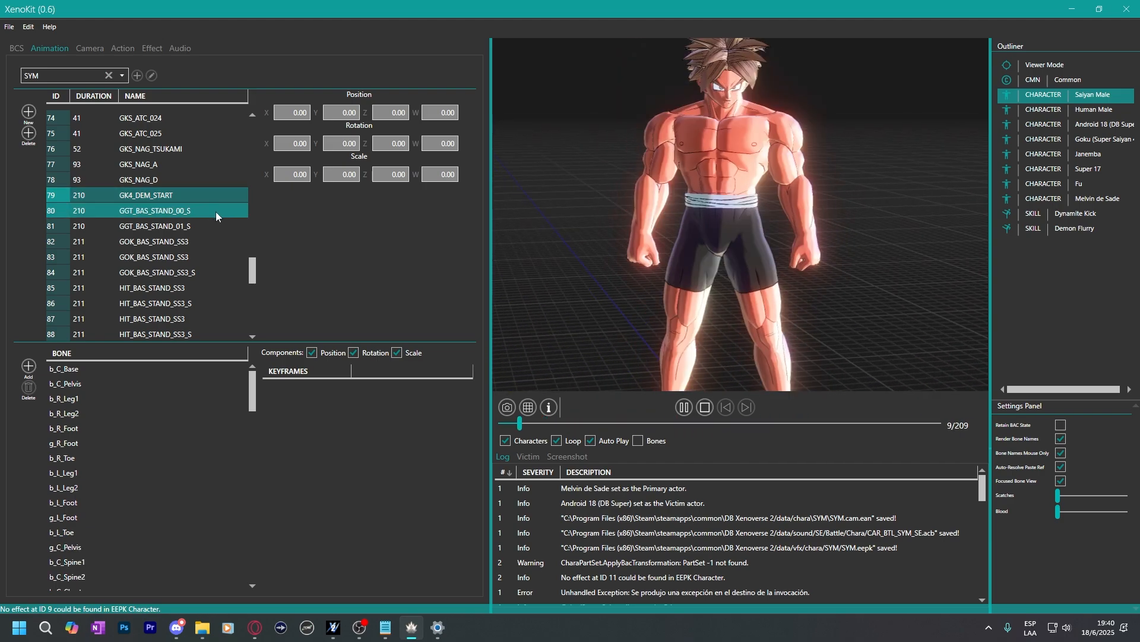
Preview GK4_BAS_STAND and GKS_BAS_JUMP_FRONT_00 in Saiyan Male's SYM animations.
left_click_drag(253, 271, 266, 141)
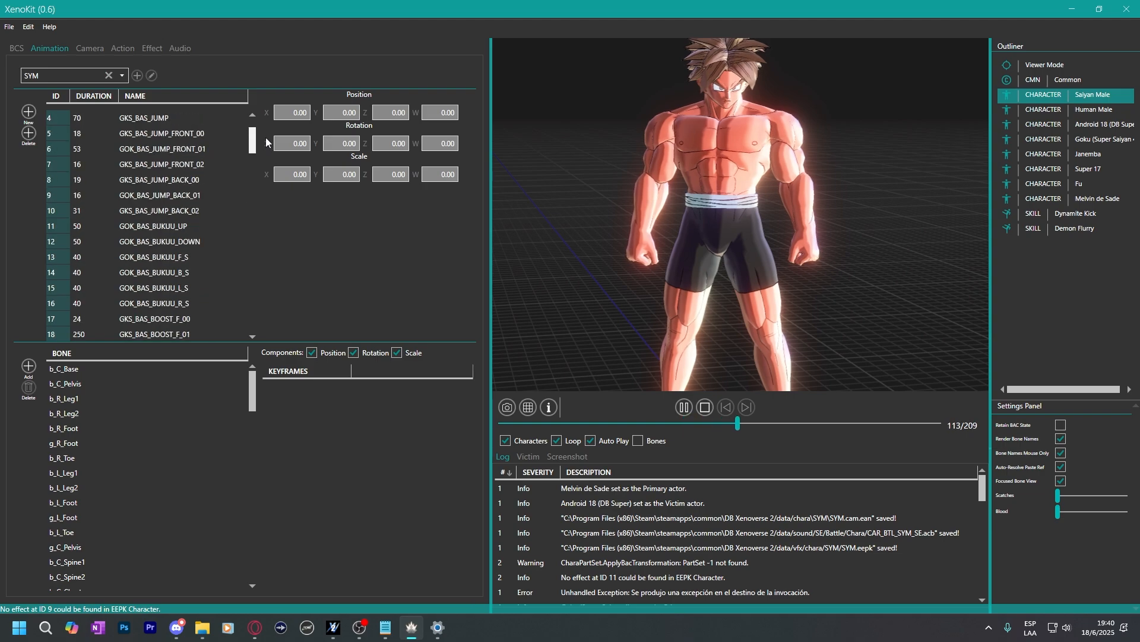
left_click(152, 121)
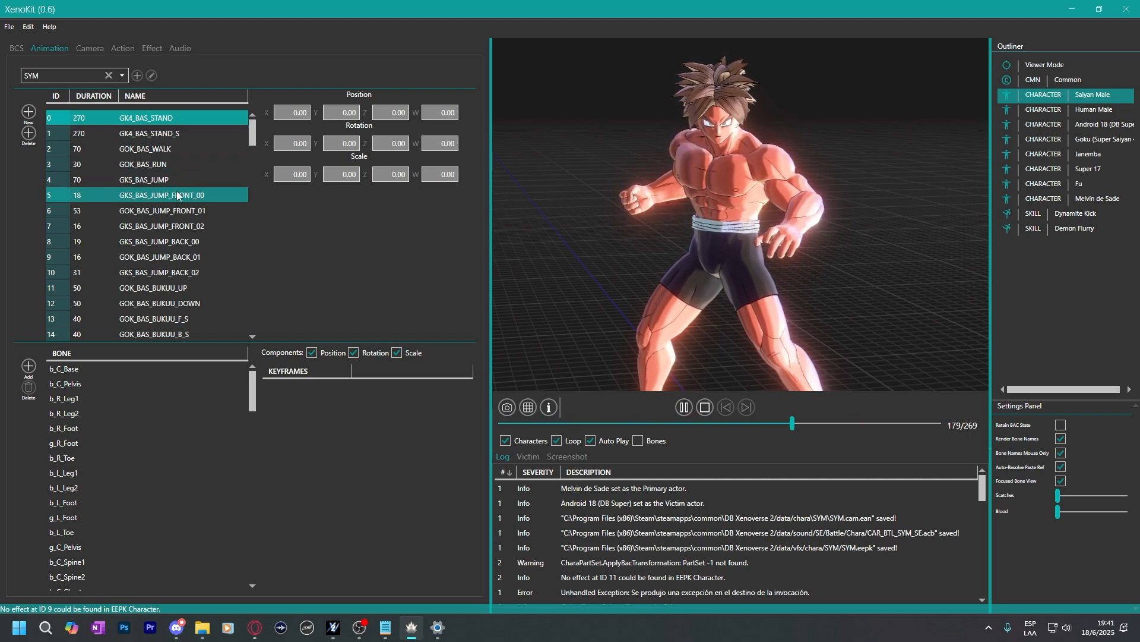
left_click(144, 195)
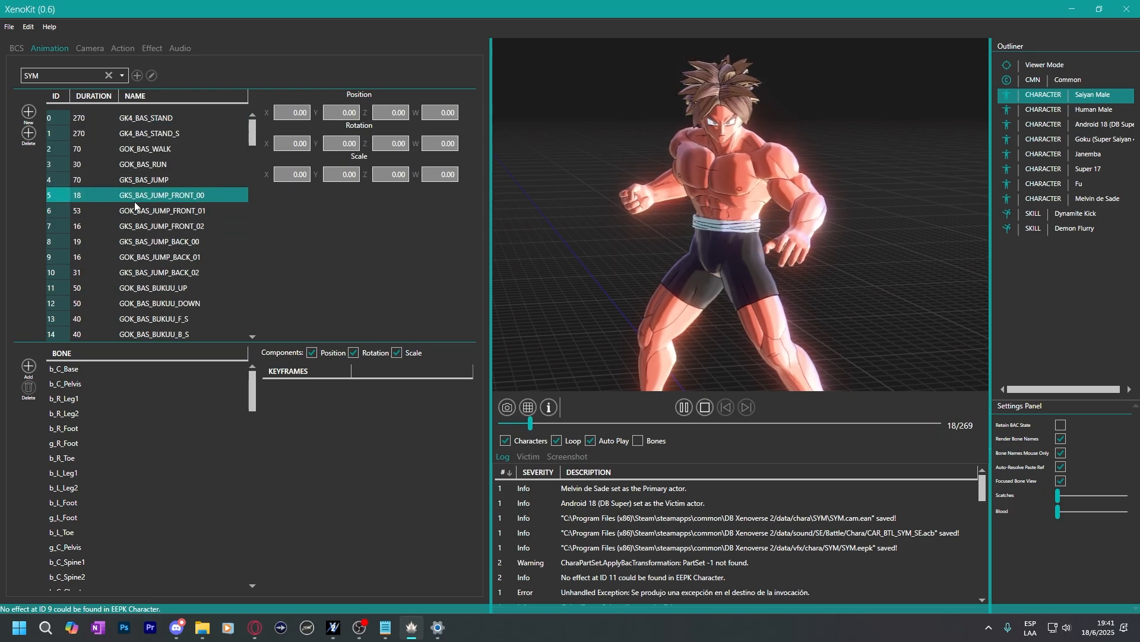
Copy Goku's GK4 animations from GK4_BAS_JUMP_FRONT_00 at ID 5 through GK4_ATC_SHOT_R_LOOP at ID 49.
left_click(1074, 141)
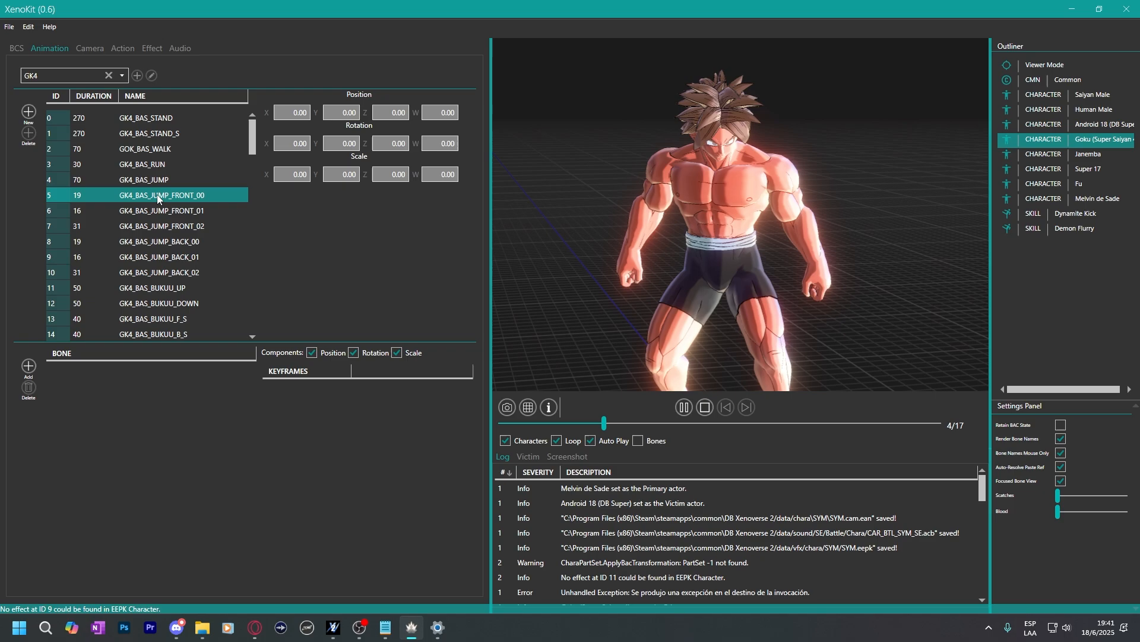
left_click(183, 193)
scroll(183, 196, "down", 11)
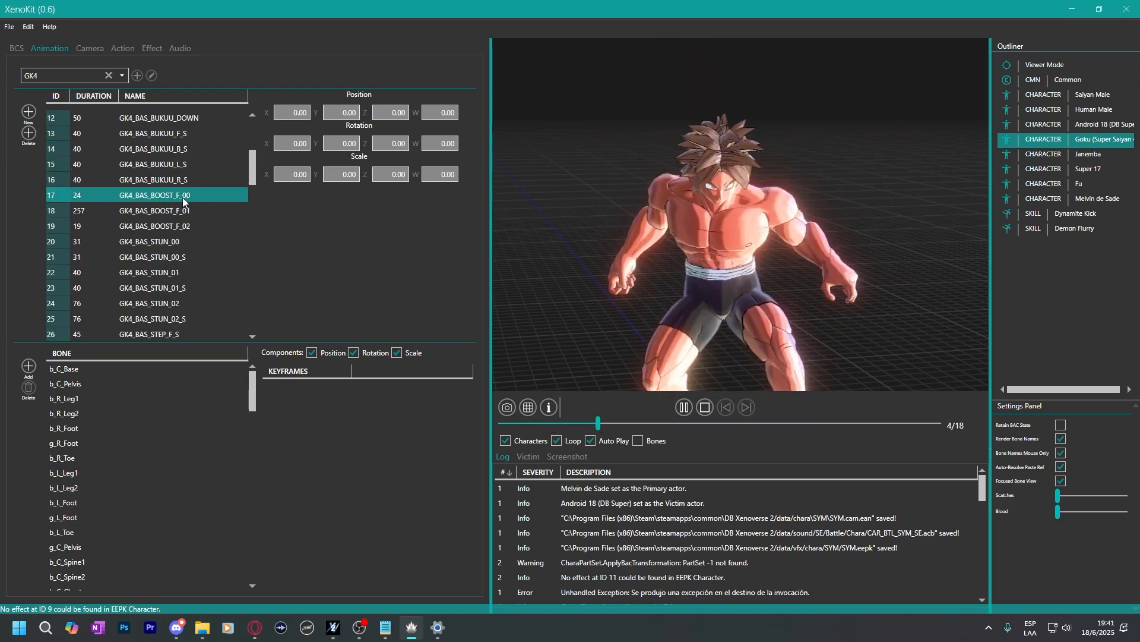
scroll(180, 195, "down", 1)
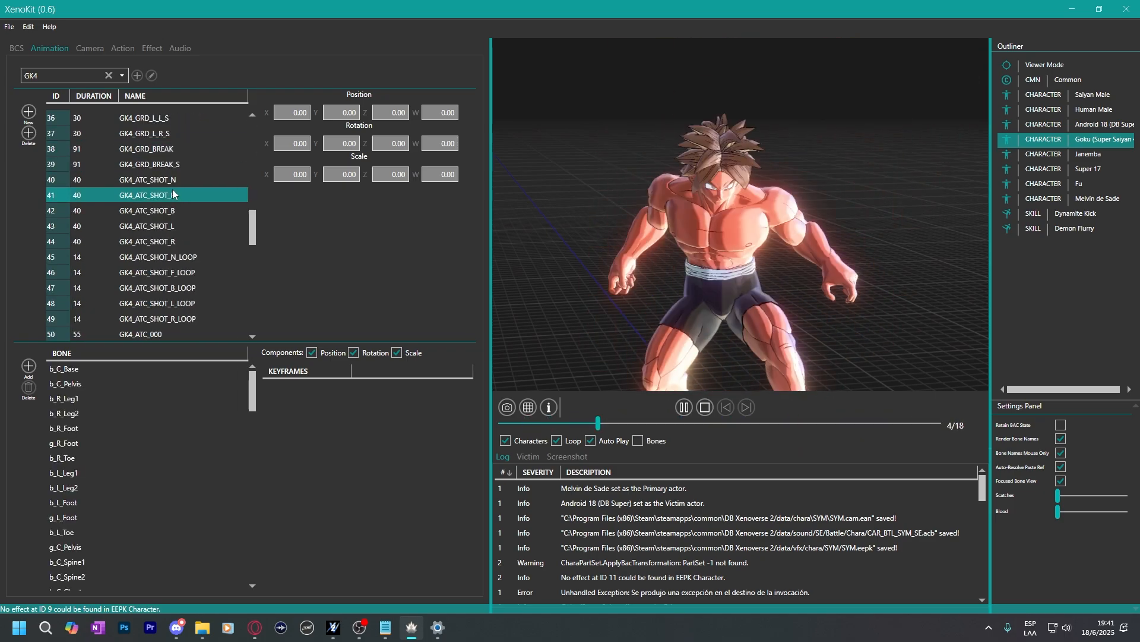
scroll(184, 220, "down", 2)
left_click(173, 223, "shift")
scroll(187, 226, "up", 14)
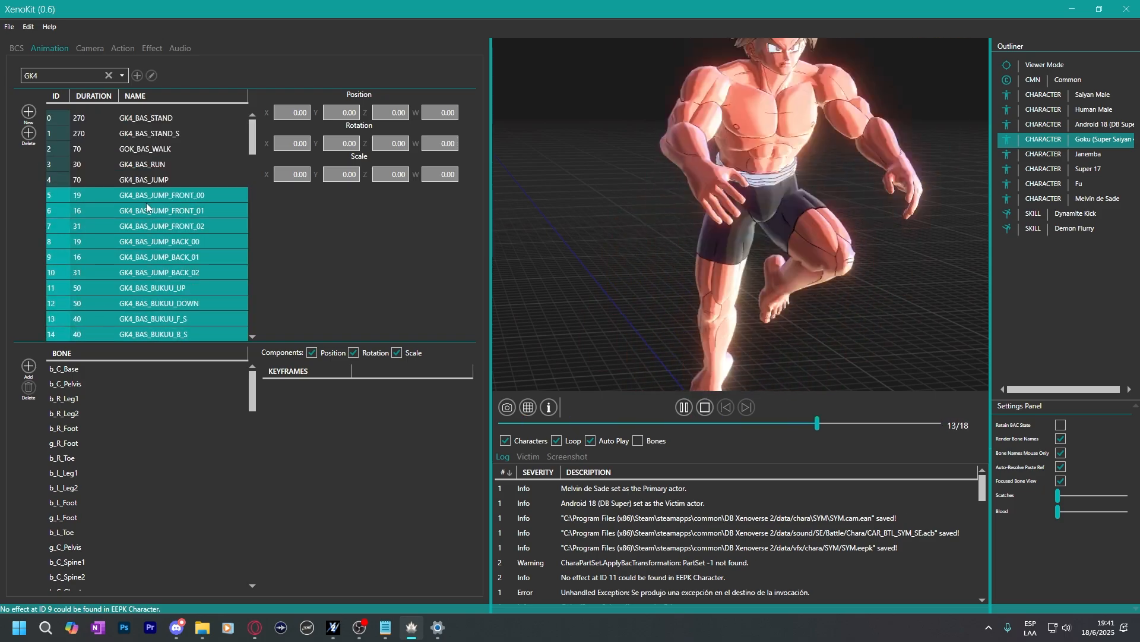
right_click(144, 199)
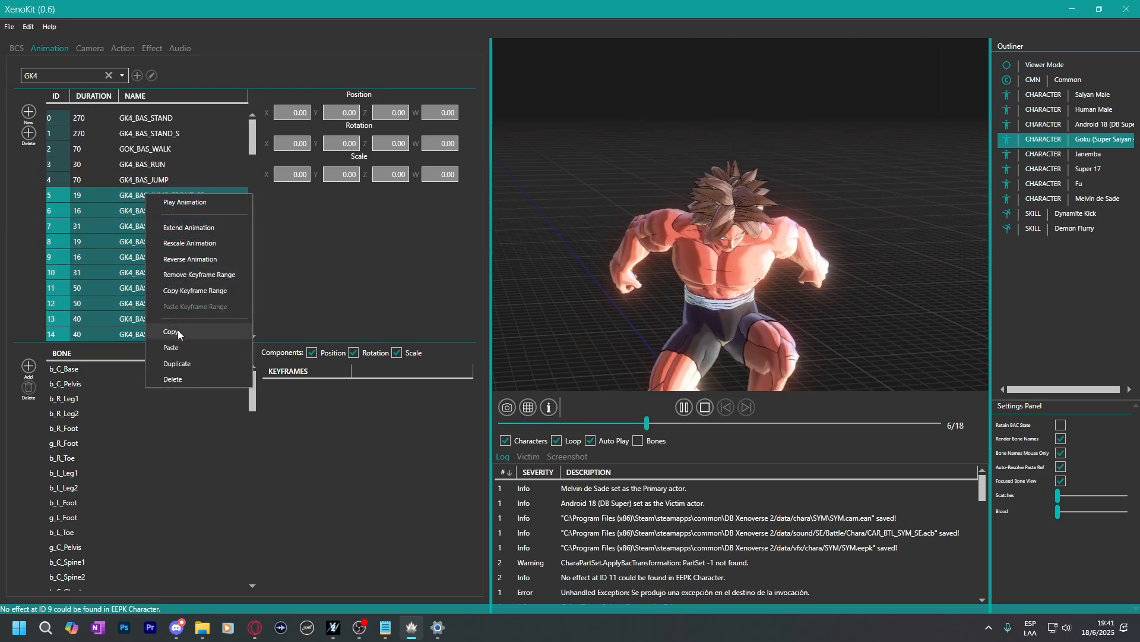
left_click(174, 331)
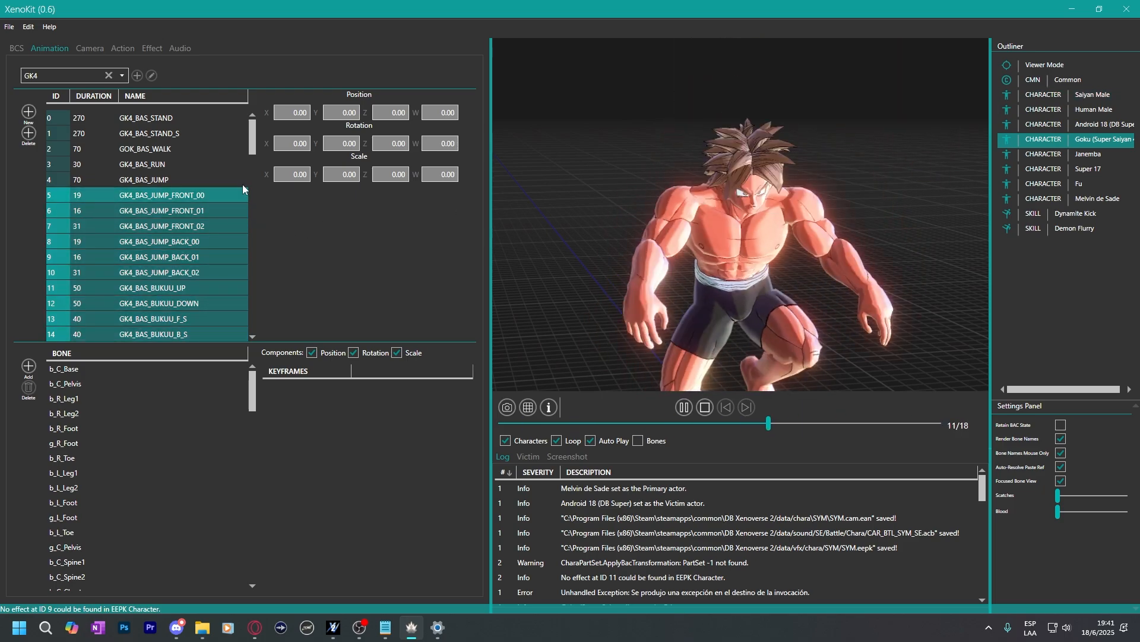
left_click_drag(253, 136, 269, 232)
Delete Saiyan Male's SYM animations from GKS_BAS_JUMP_FRONT_00 at ID 5 through GOK_ATC_SHOT_R_LOOP at ID 49.
left_click(1034, 97)
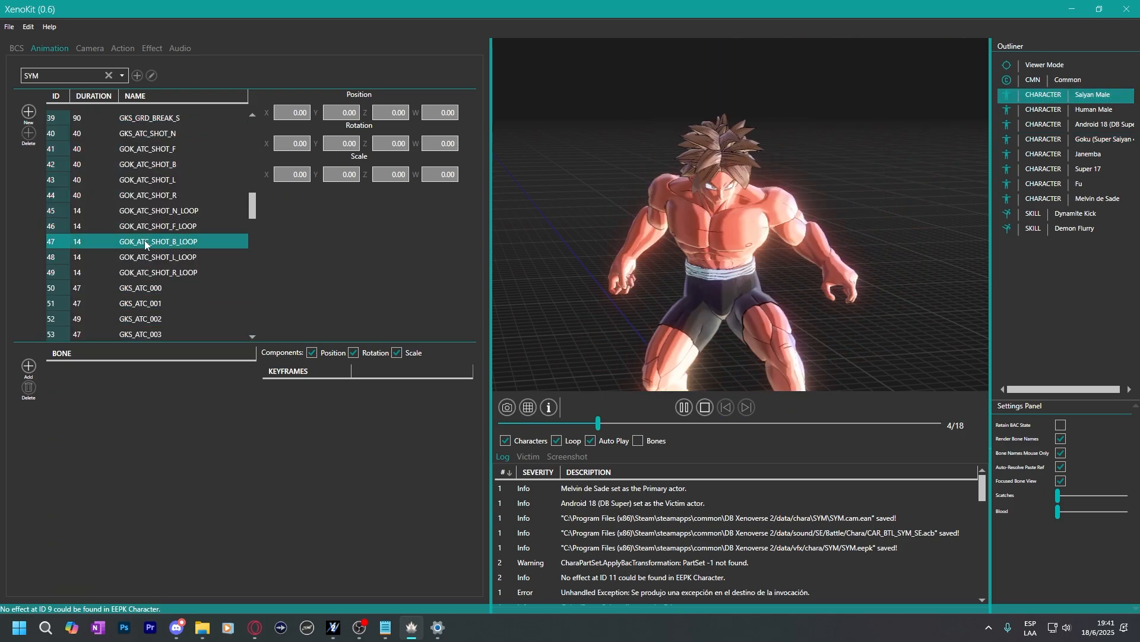
scroll(144, 241, "up", 13)
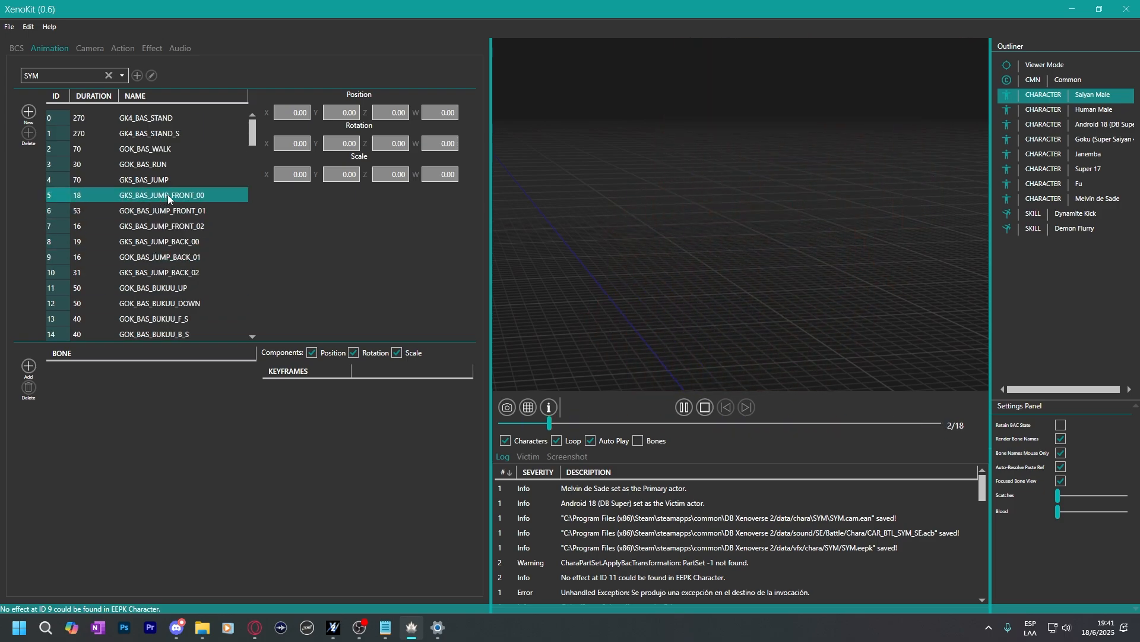
left_click(168, 194)
scroll(168, 224, "down", 11)
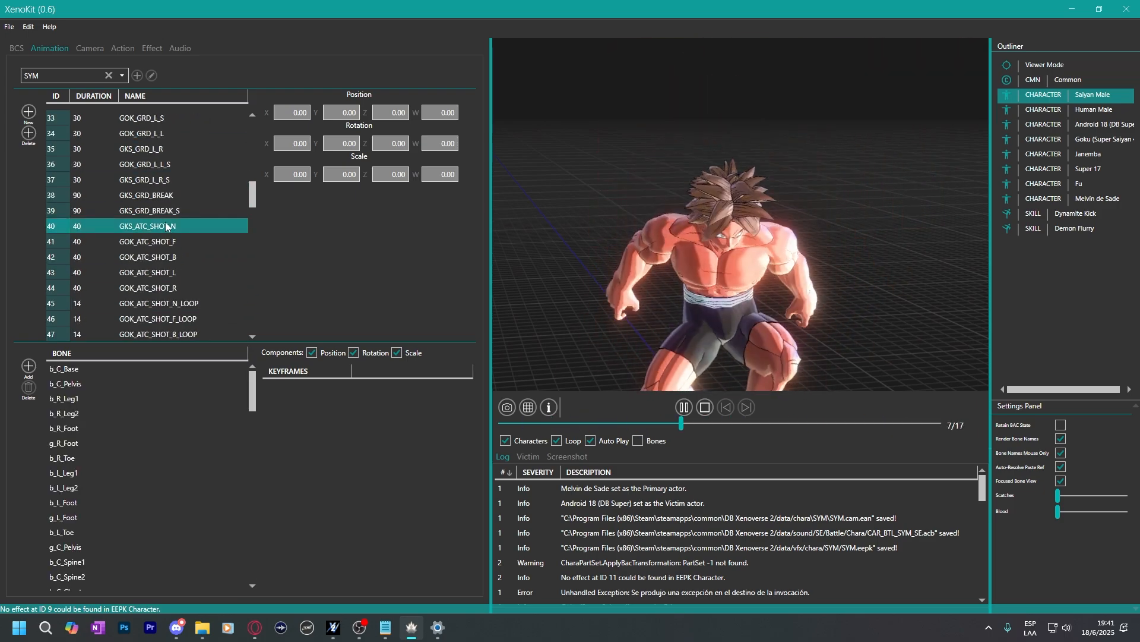
scroll(167, 227, "down", 4)
left_click(165, 184, "shift")
scroll(174, 218, "up", 5)
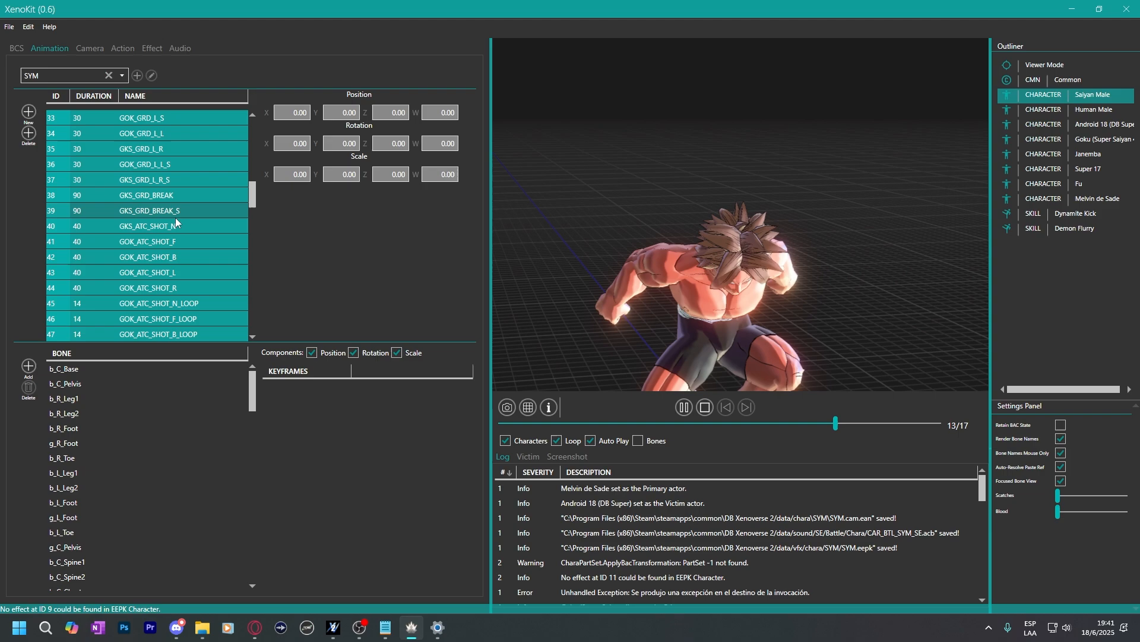
key("Delete")
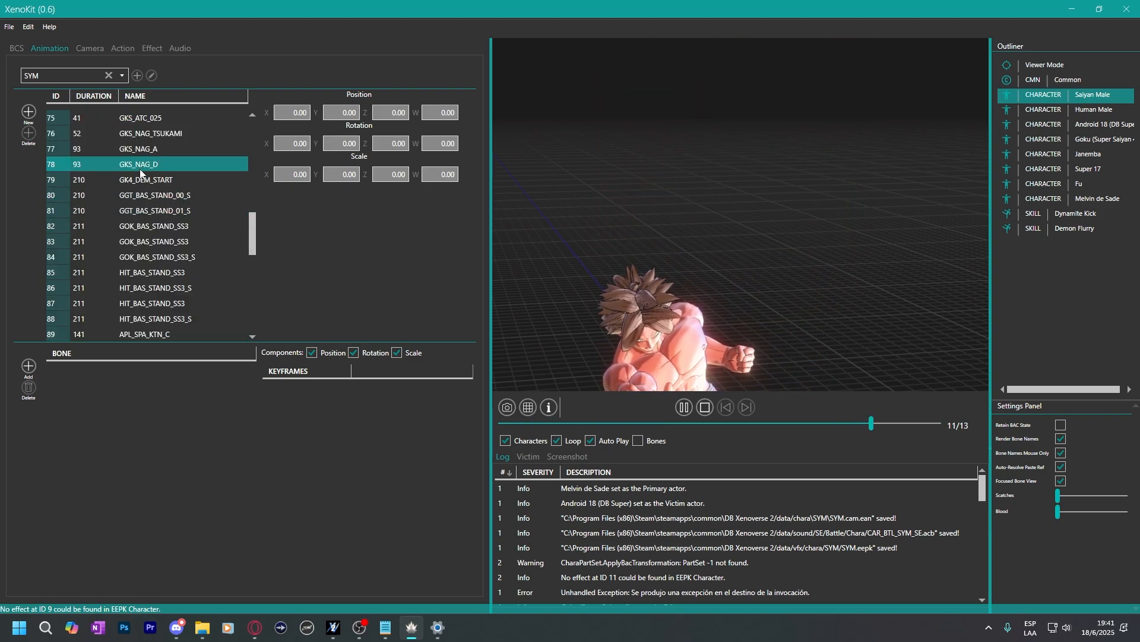
Paste the copied GK4 animations into Saiyan Male's SYM animations at IDs 5 to 49 and preview several of them.
right_click(140, 171)
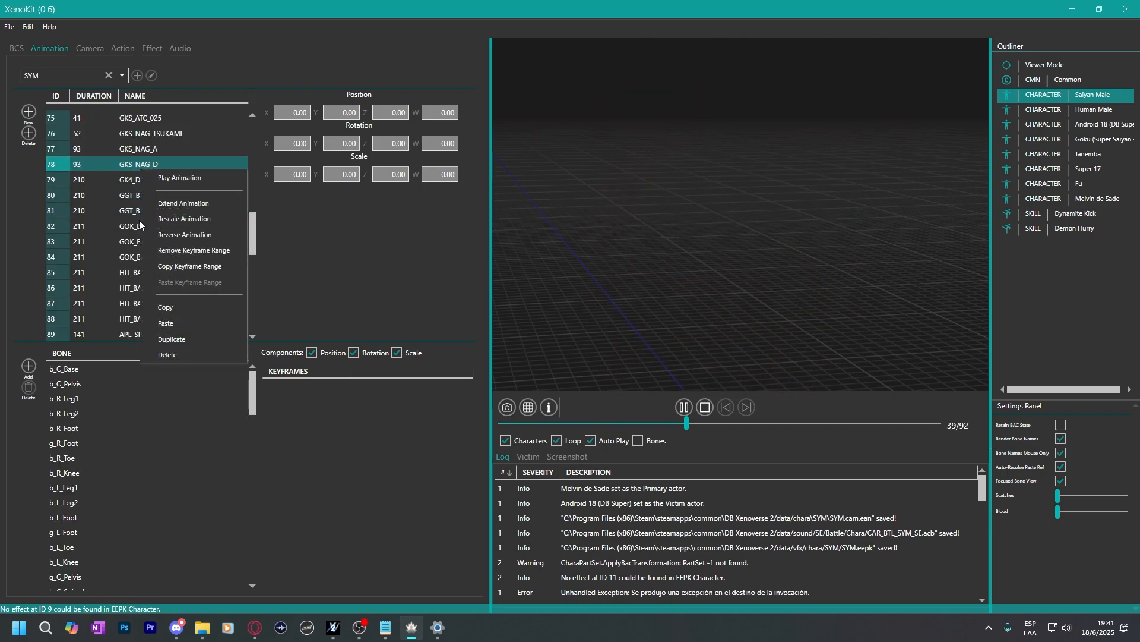
left_click(158, 325)
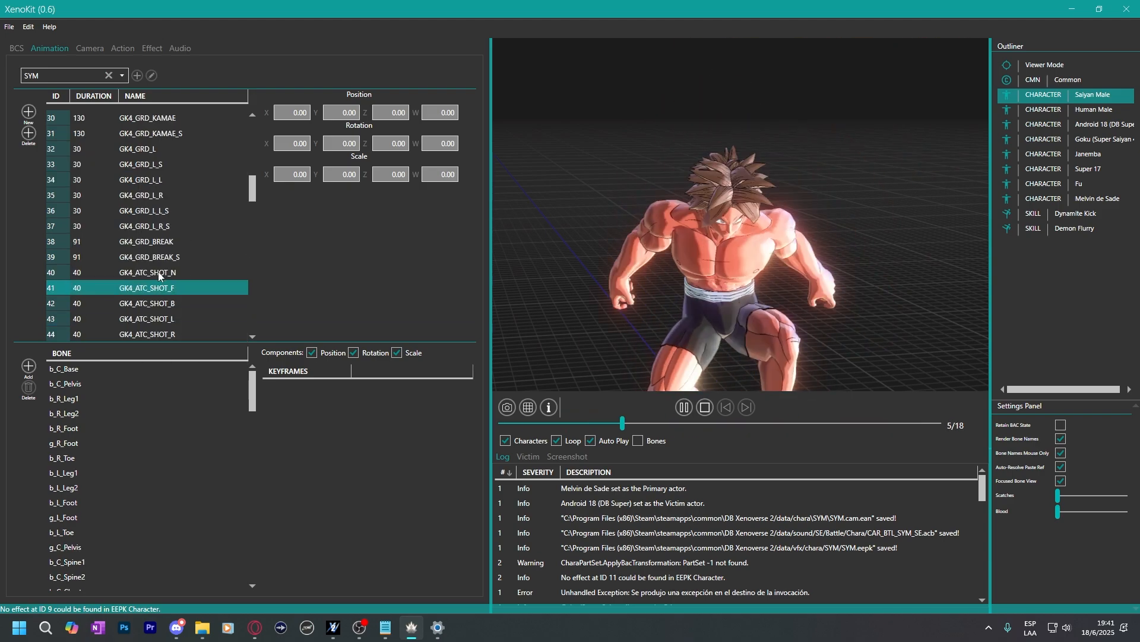
left_click(199, 213)
scroll(178, 217, "up", 10)
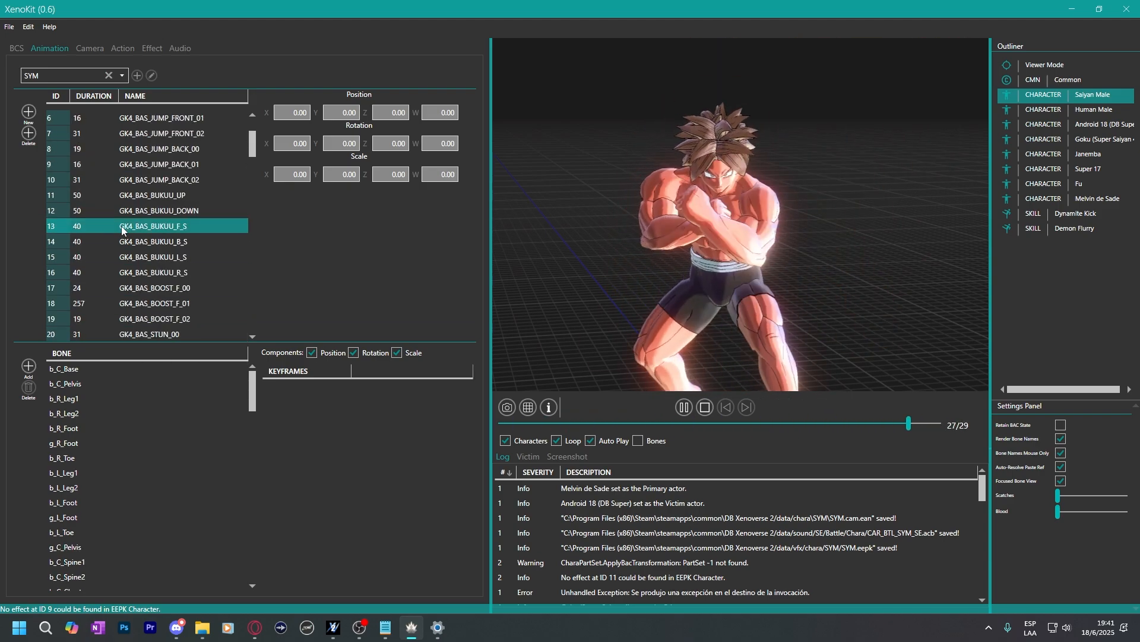
scroll(170, 231, "down", 20)
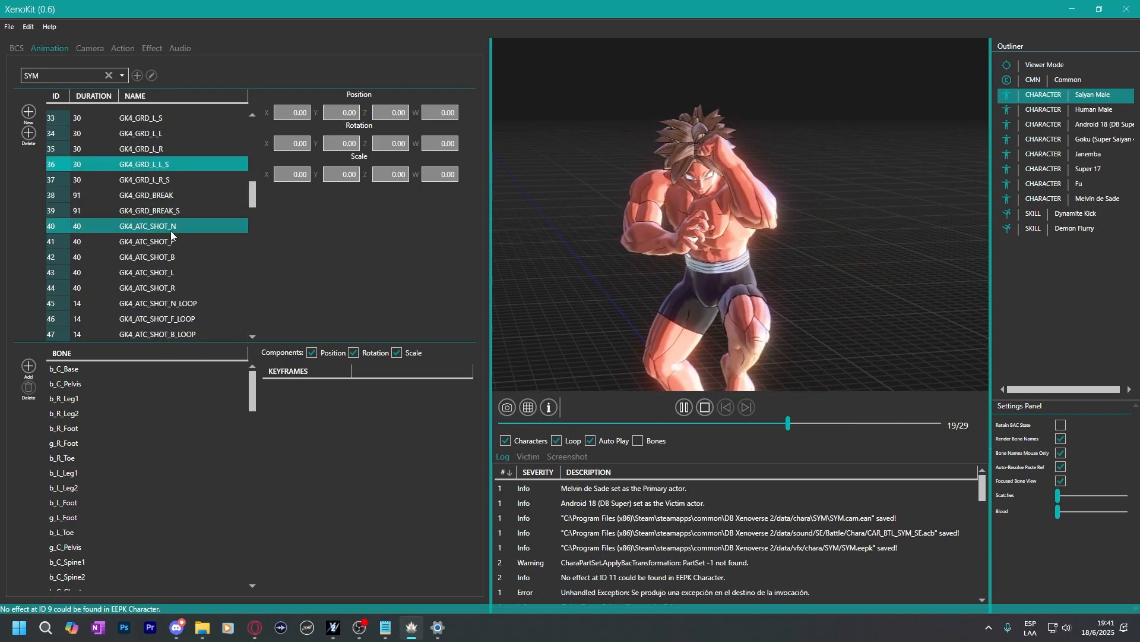
scroll(168, 231, "up", 3)
left_click(165, 181)
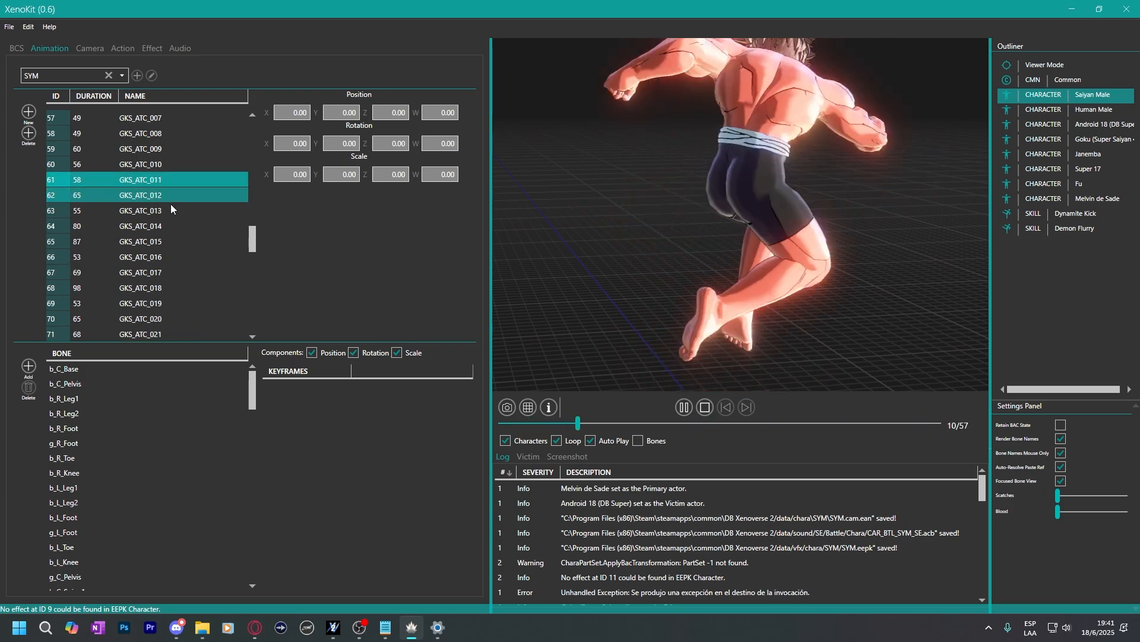
scroll(178, 259, "up", 12)
scroll(177, 267, "down", 6)
left_click(174, 263)
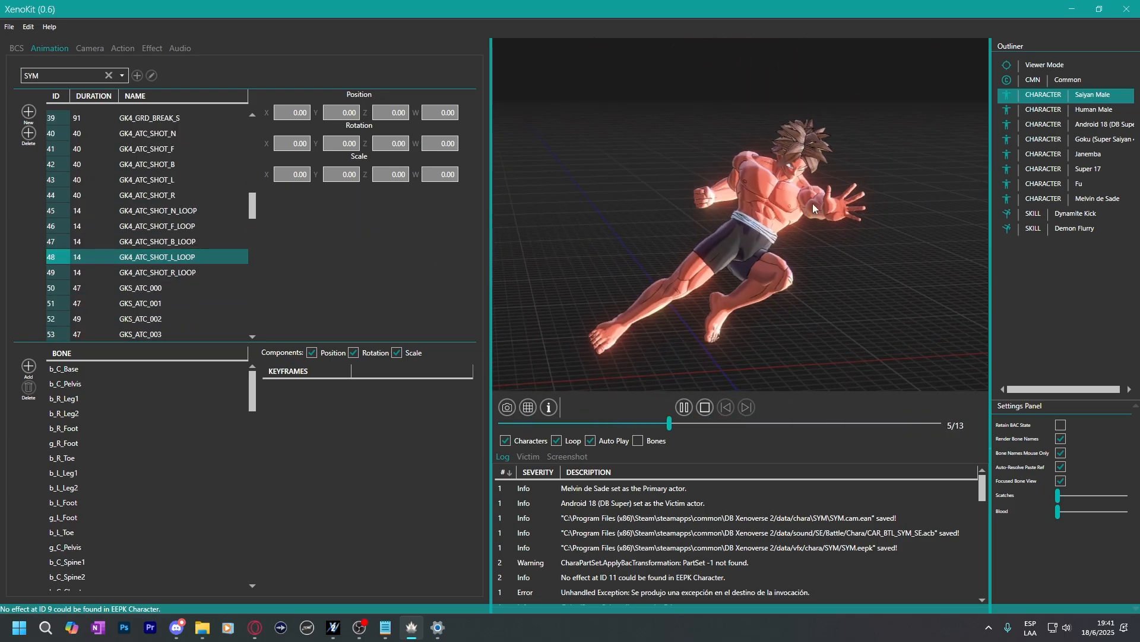
Check Goku's own GK4 animation list and save the GK4.ean file.
left_click(1076, 139)
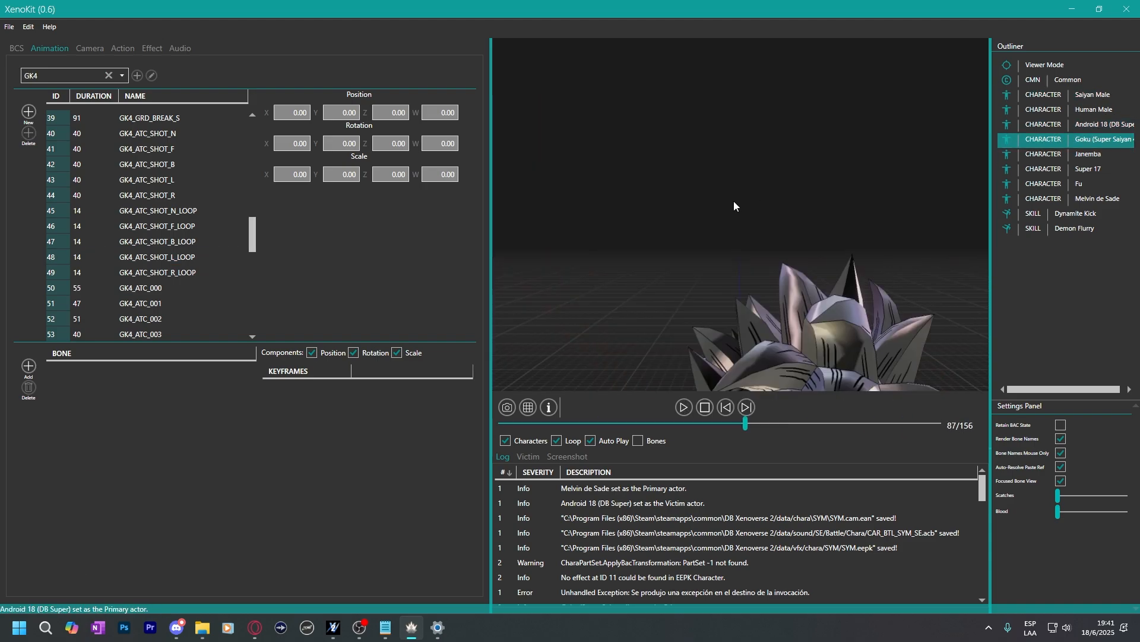
left_click(9, 27)
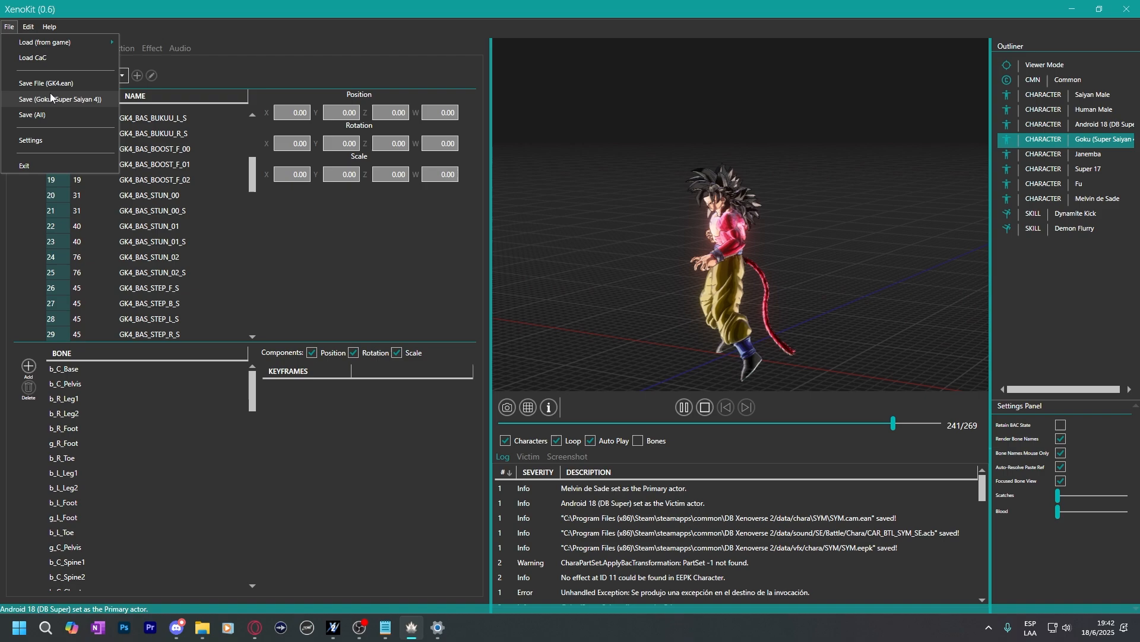
left_click(297, 24)
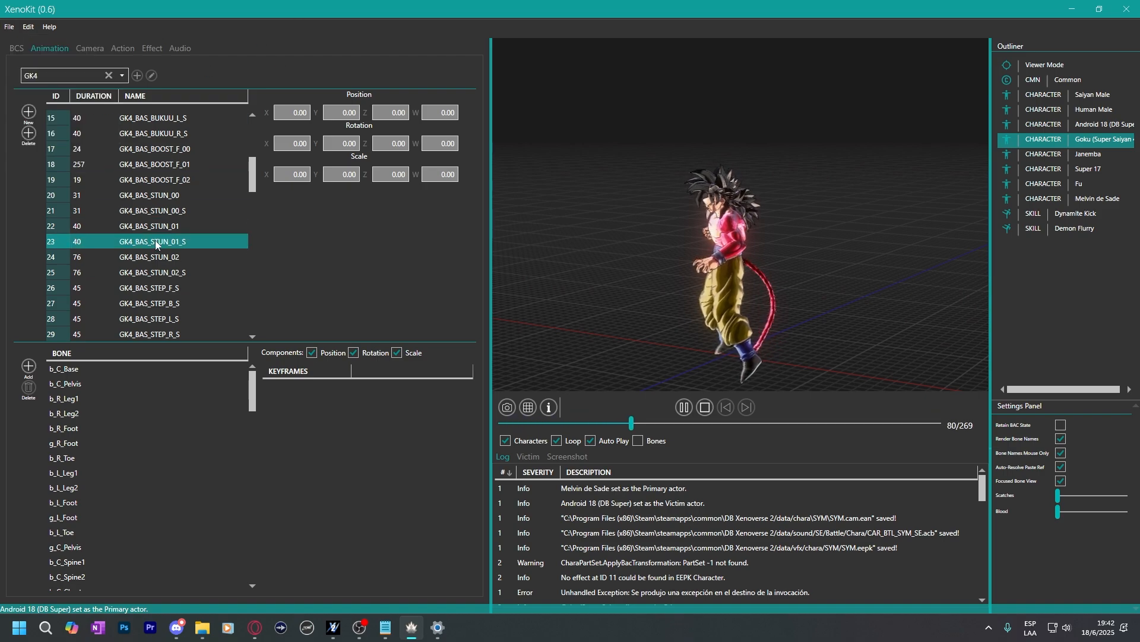
scroll(160, 240, "down", 6)
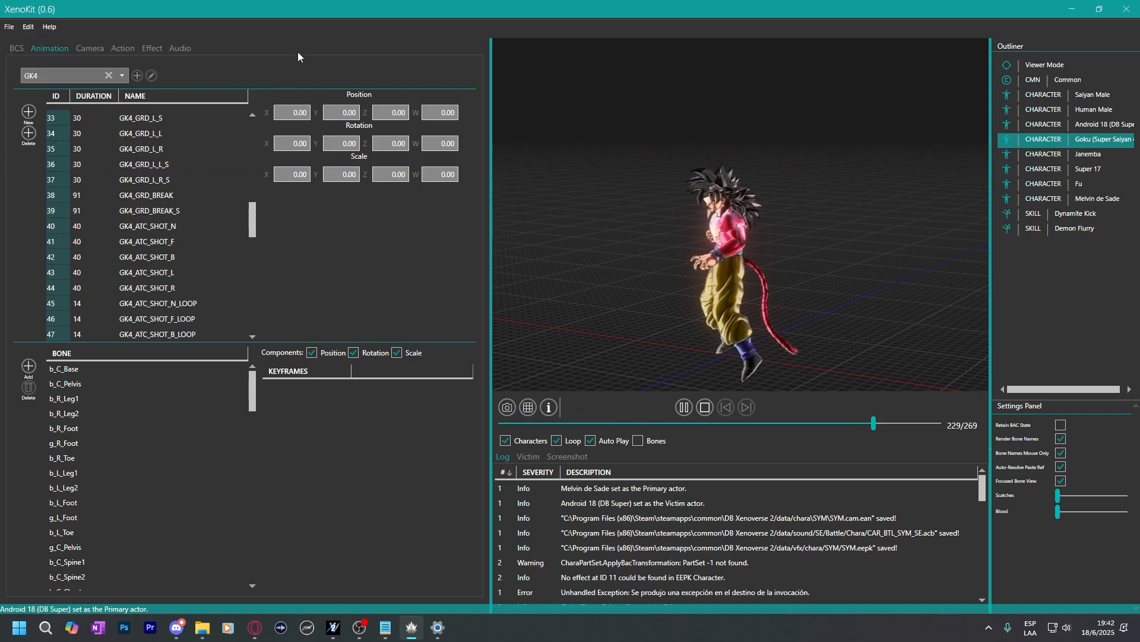
Review the GK4 animations pasted into Saiyan Male's SYM list and open the file save options.
left_click(1072, 99)
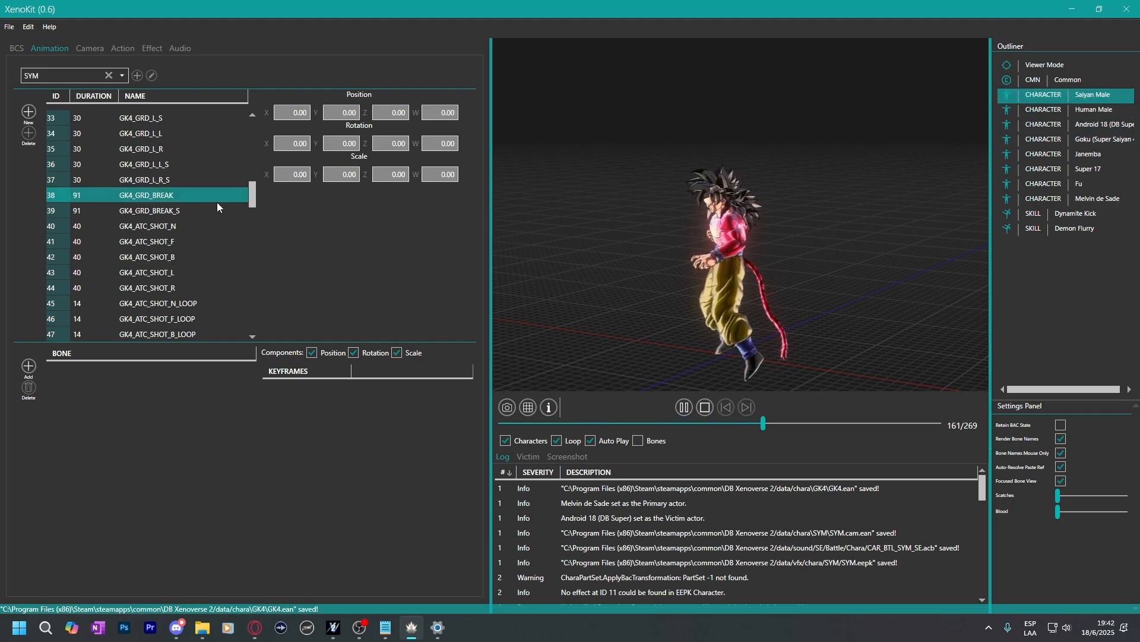
scroll(143, 202, "up", 6)
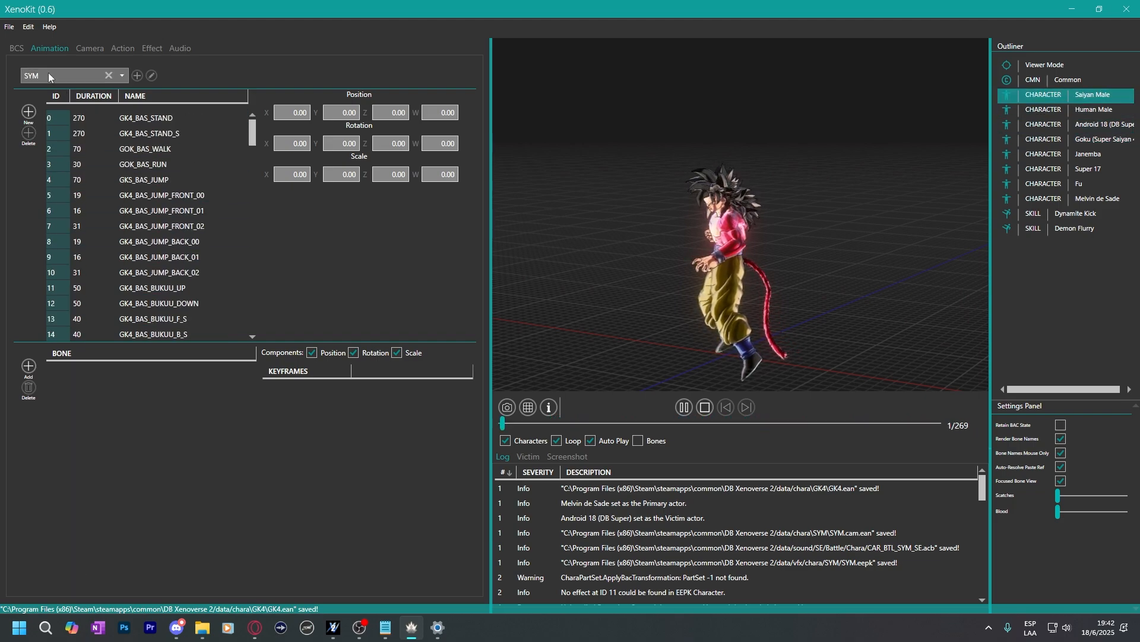
left_click(9, 28)
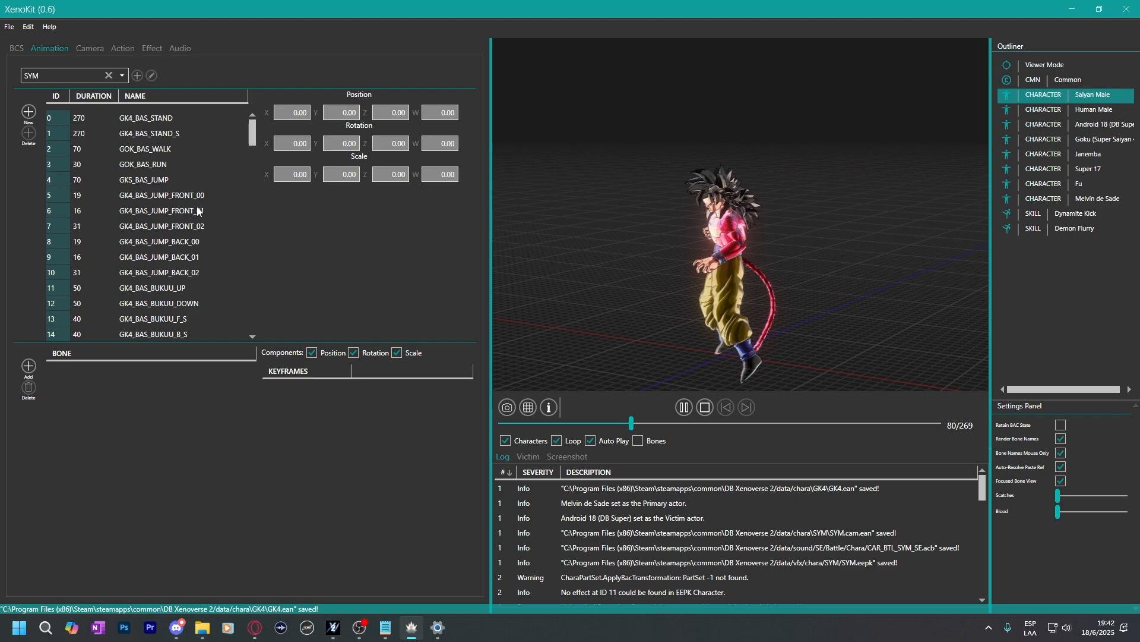
Preview Saiyan Male's SYM animations, including SIG_SPA_MRG_03_C, VDL_ATC_004 and the pasted GK4 guard and shot entries.
scroll(199, 211, "down", 1)
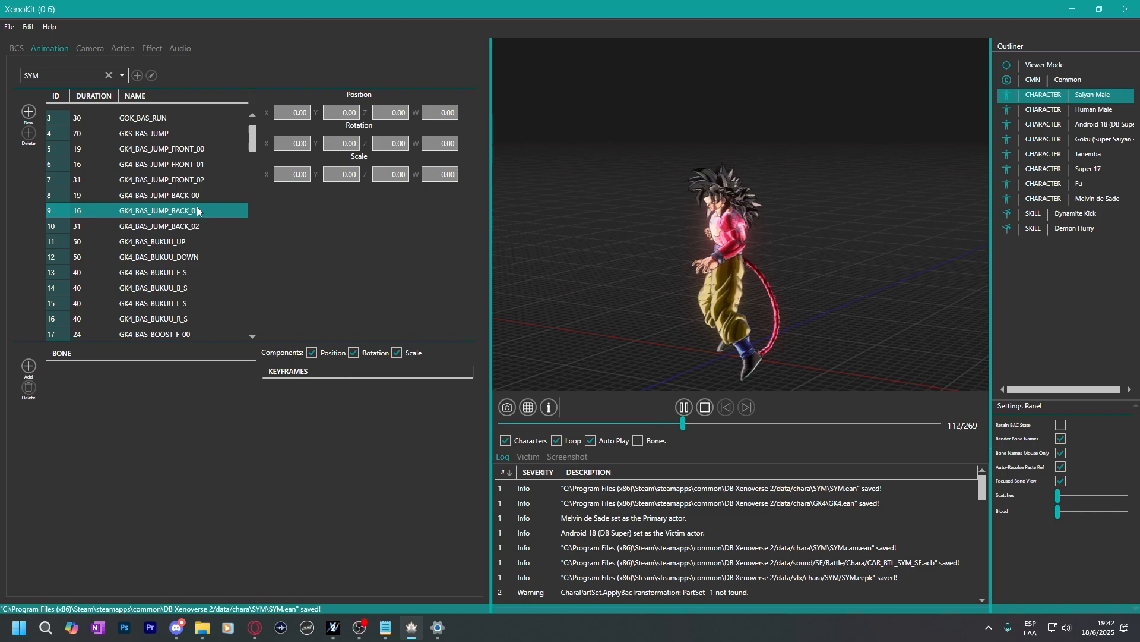
scroll(199, 211, "down", 20)
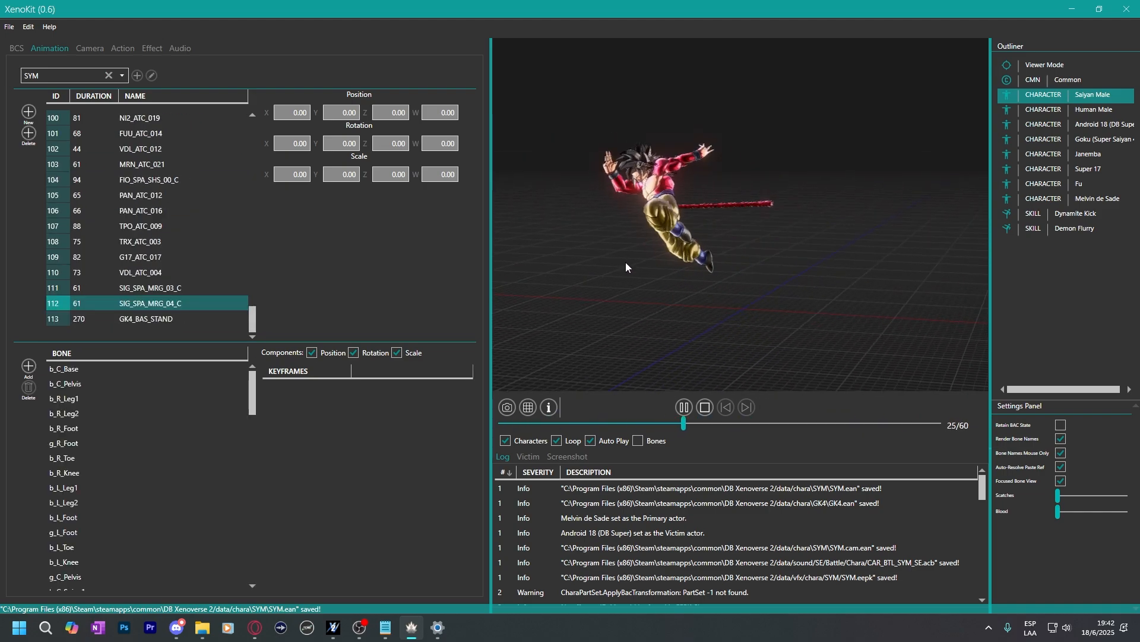
left_click(153, 291)
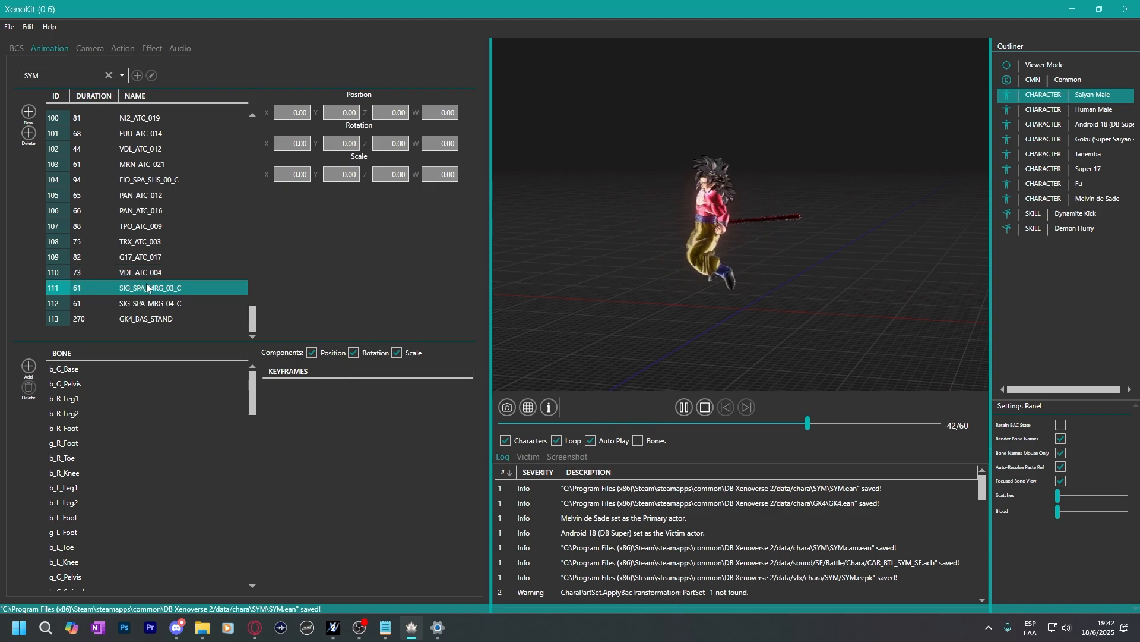
left_click(138, 273)
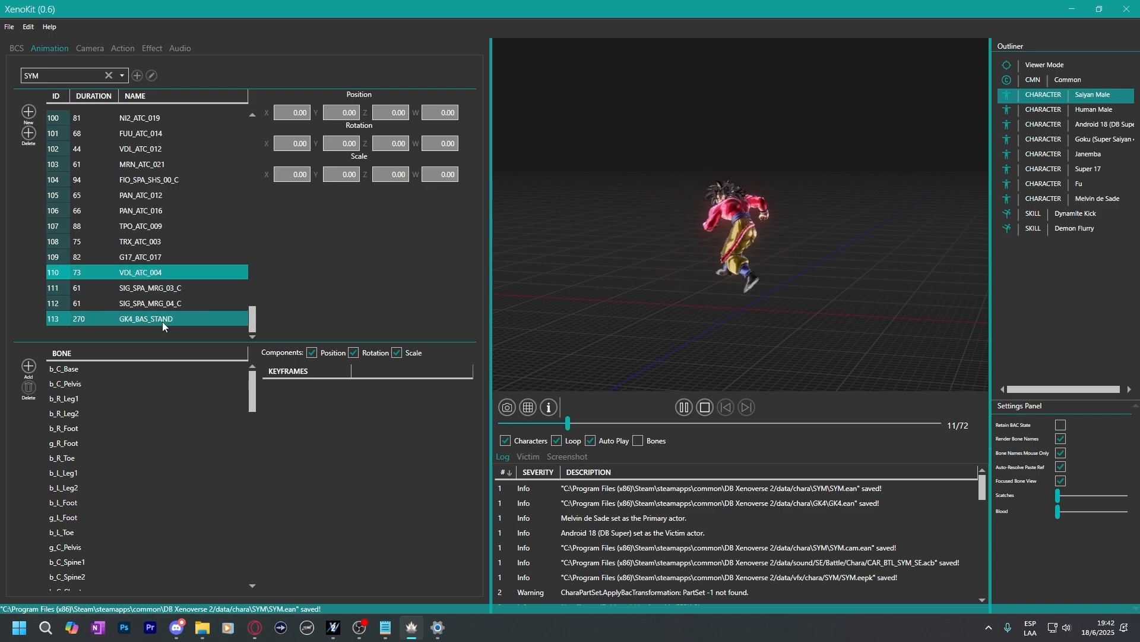
scroll(164, 279, "up", 13)
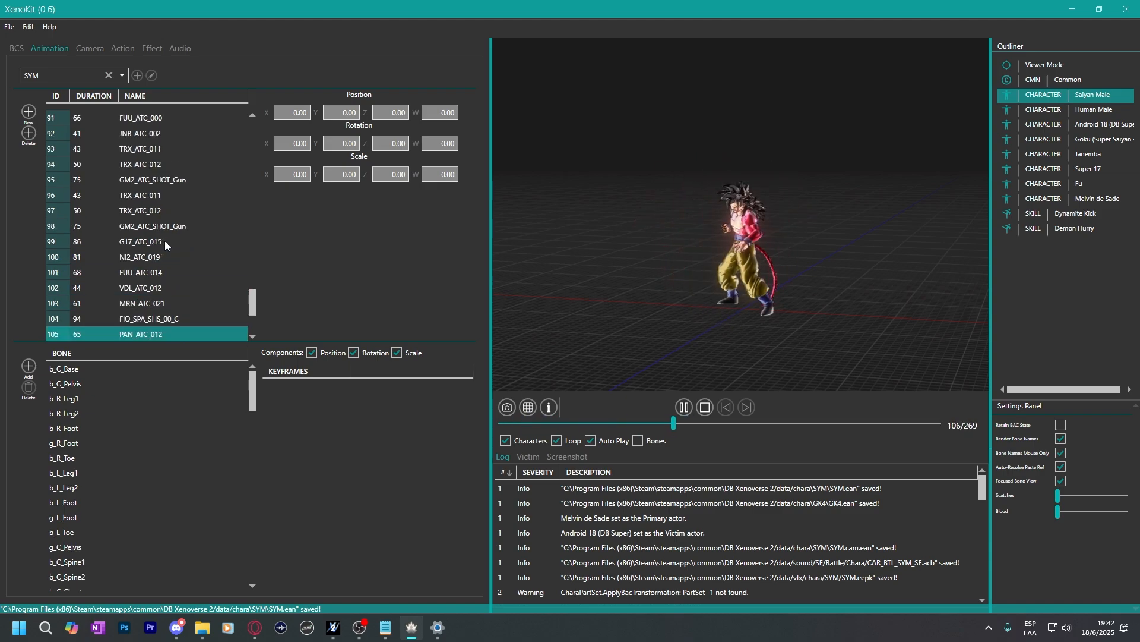
scroll(187, 274, "up", 9)
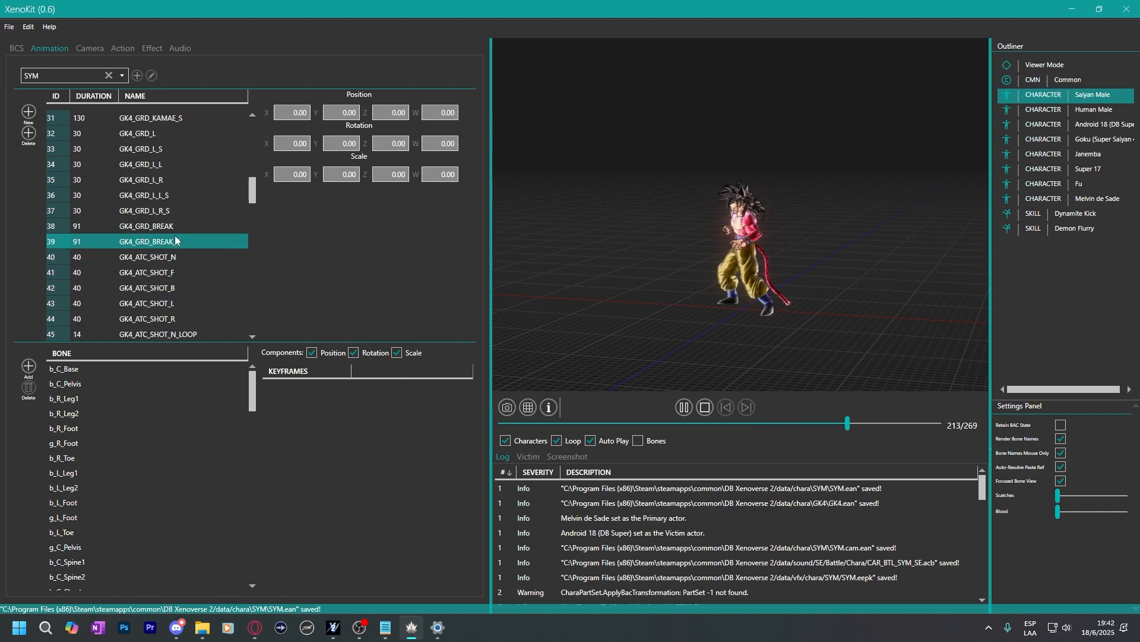
left_click(184, 278)
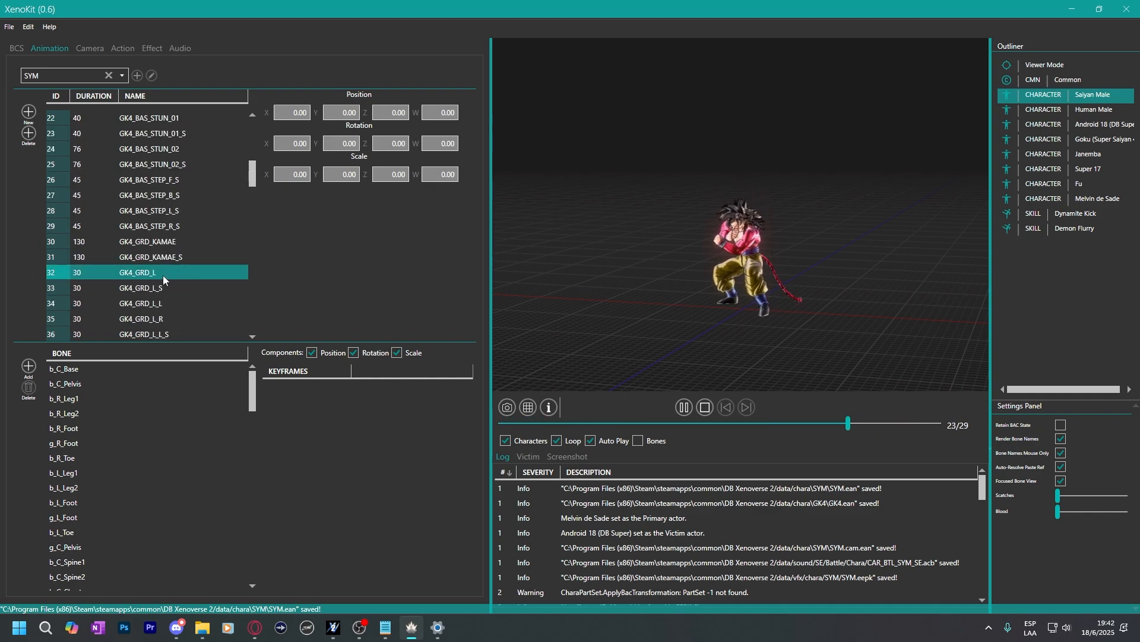
scroll(169, 275, "down", 7)
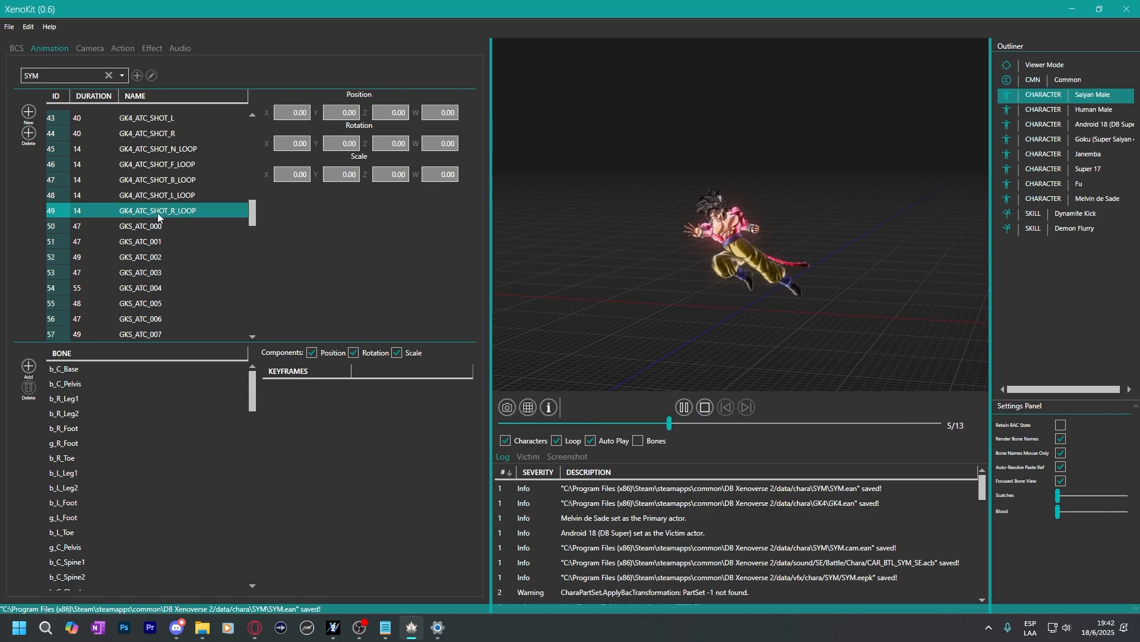
Copy the tail bones X_T_TAIL1 to X_T_TAIL10 from the GK4_ATC_SHOT_N_LOOP animation at ID 45.
left_click(161, 149)
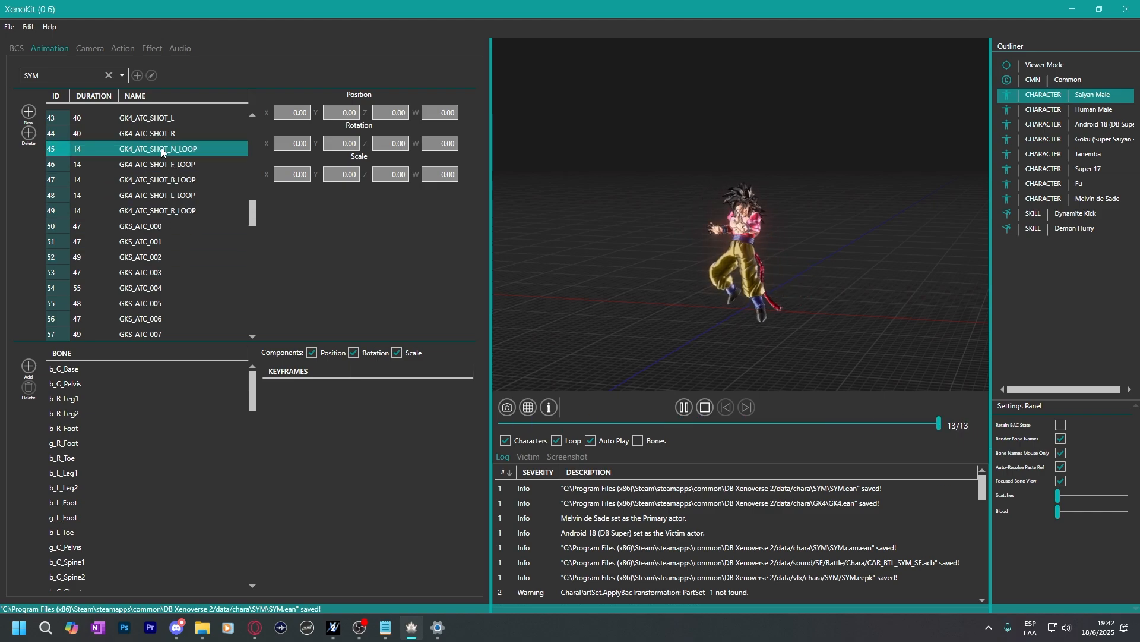
scroll(128, 418, "down", 8)
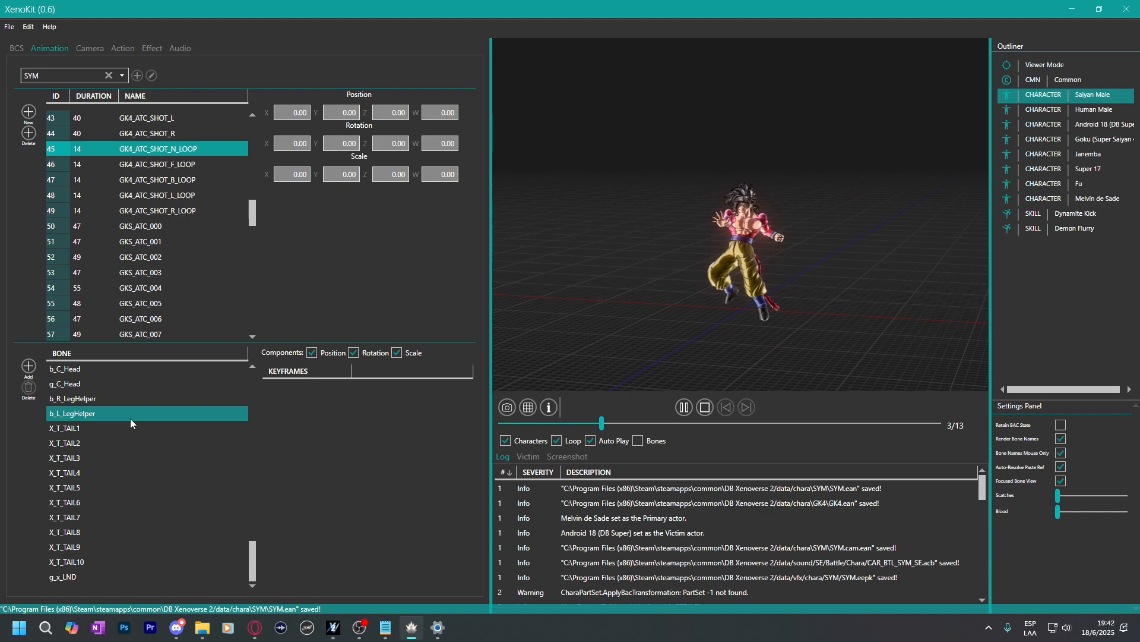
left_click(74, 428)
left_click(76, 562, "shift")
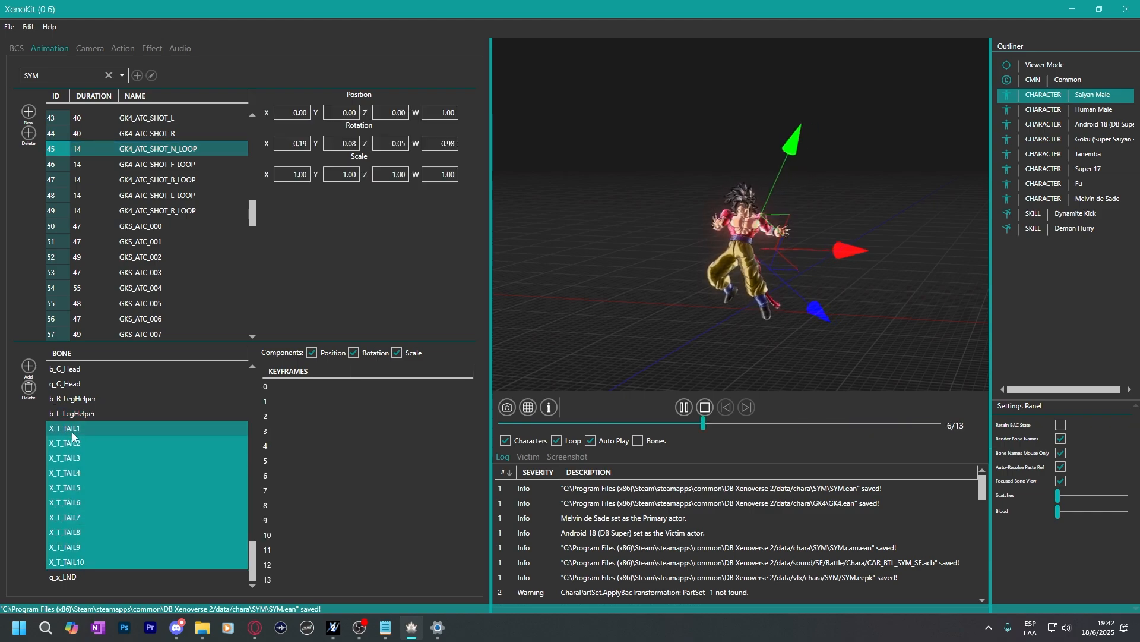
right_click(70, 432)
left_click(96, 538)
Paste the copied tail bones into SIG_SPA_MRG_03_C at ID 111 without rescaling the keyframes.
scroll(196, 237, "down", 19)
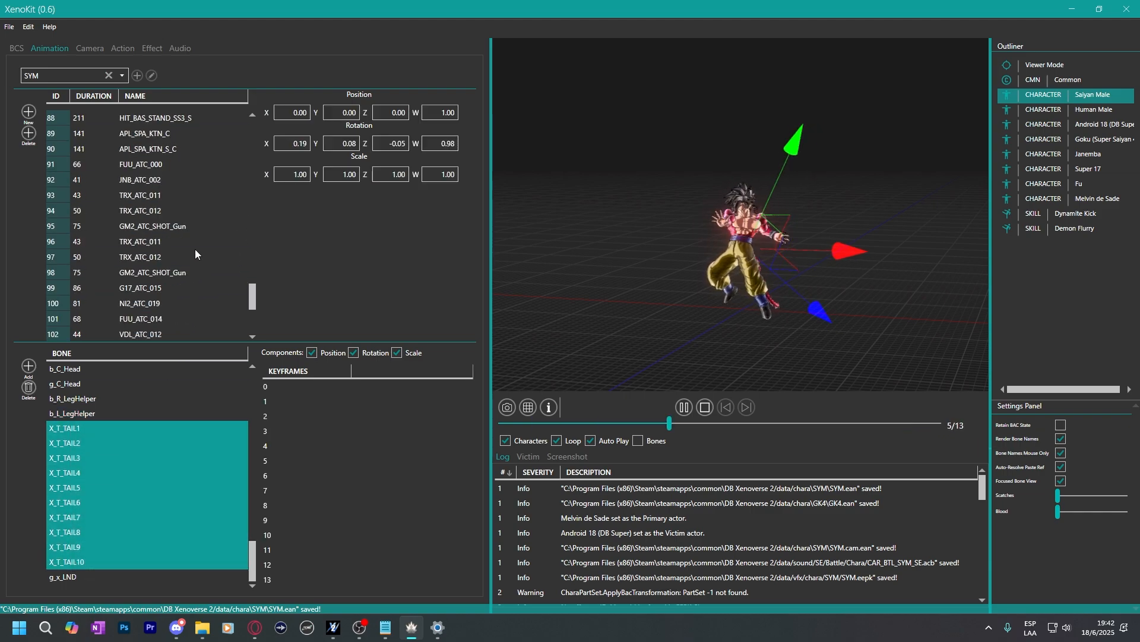
left_click(136, 288)
left_click(99, 472)
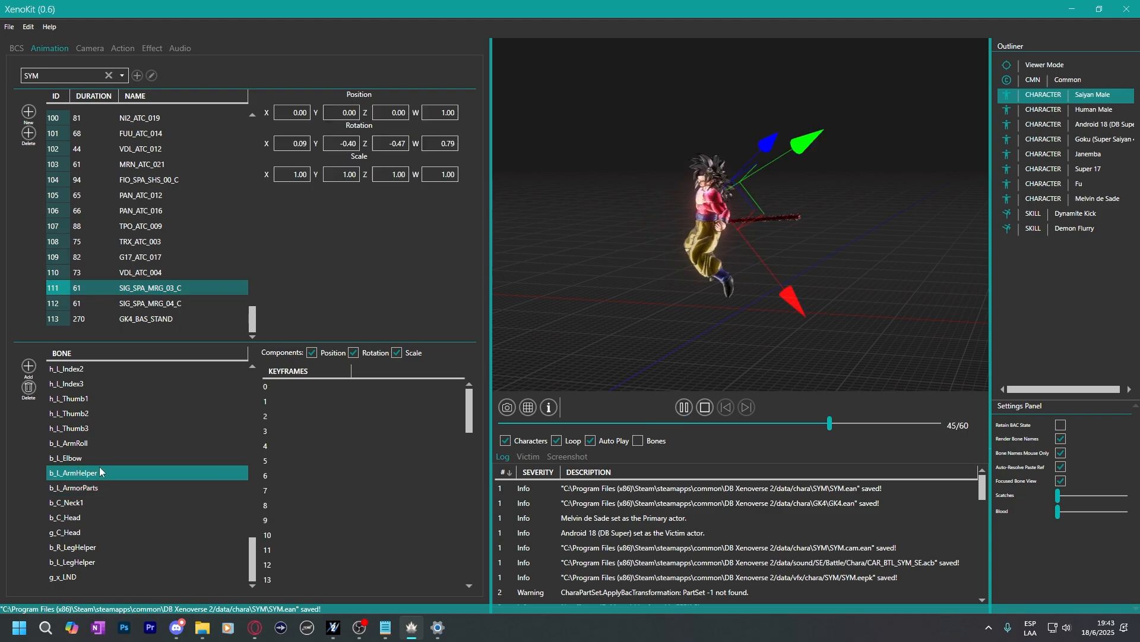
right_click(99, 469)
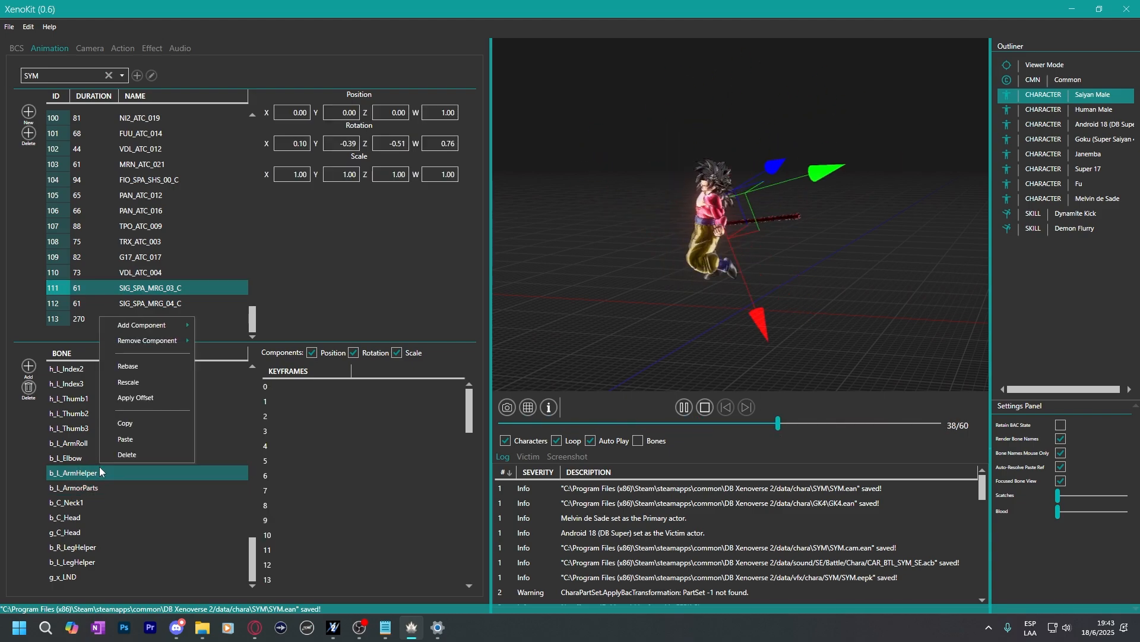
left_click(123, 437)
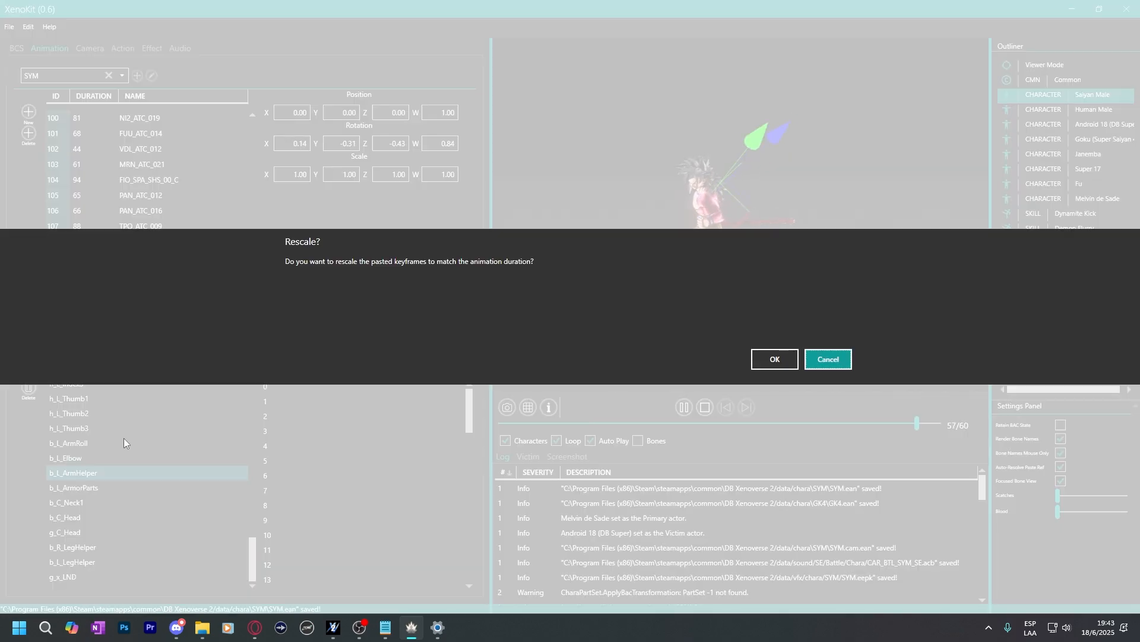
left_click(831, 361)
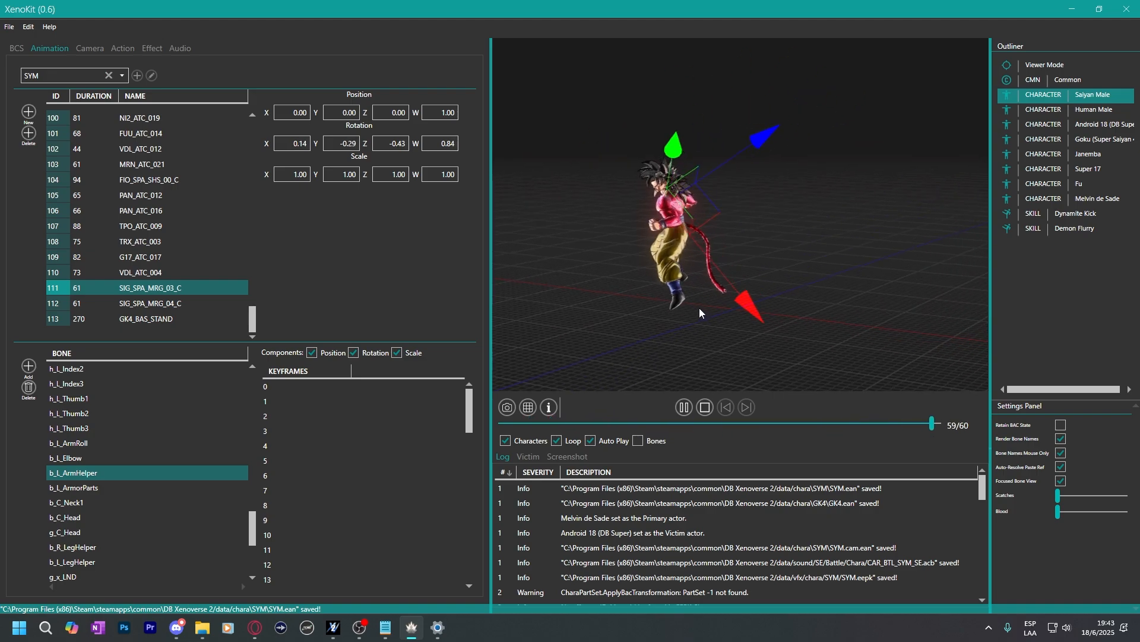
Paste the copied tail bones into SIG_SPA_MRG_04_C at ID 112 without rescaling the keyframes.
left_click(167, 303)
left_click(126, 446)
right_click(126, 447)
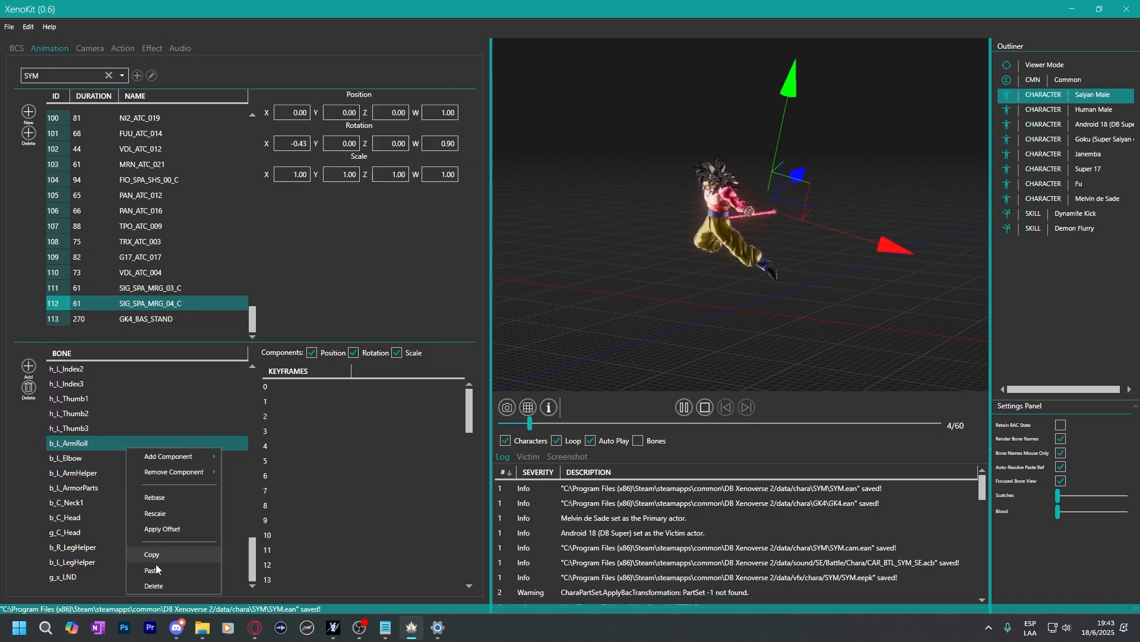
left_click(153, 570)
left_click(822, 358)
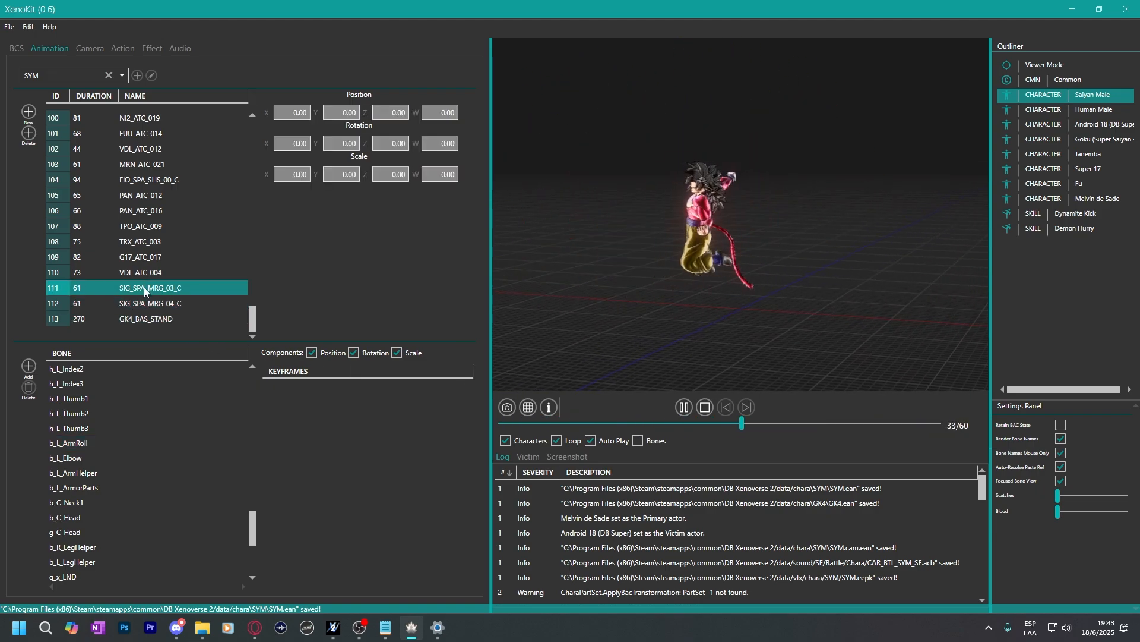
Preview the tail movement in the attack animations from SIG_SPA_MRG_03_C at ID 111 back to PAN_ATC_016 at ID 106.
key("Up")
key("Up")
key("Up")
key("Up")
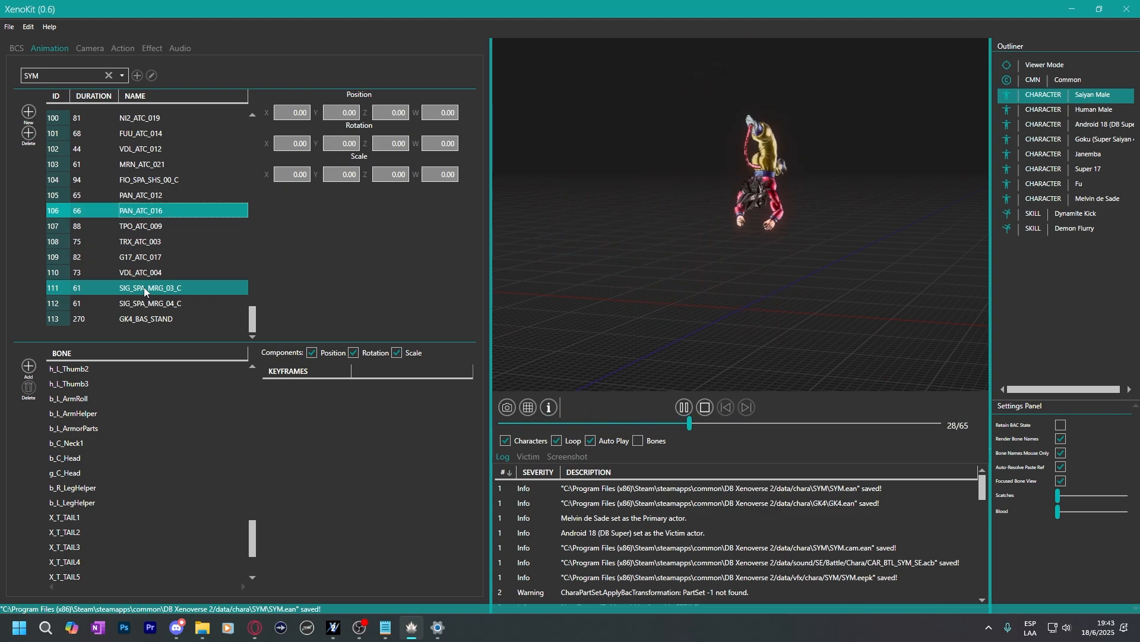
key("Down")
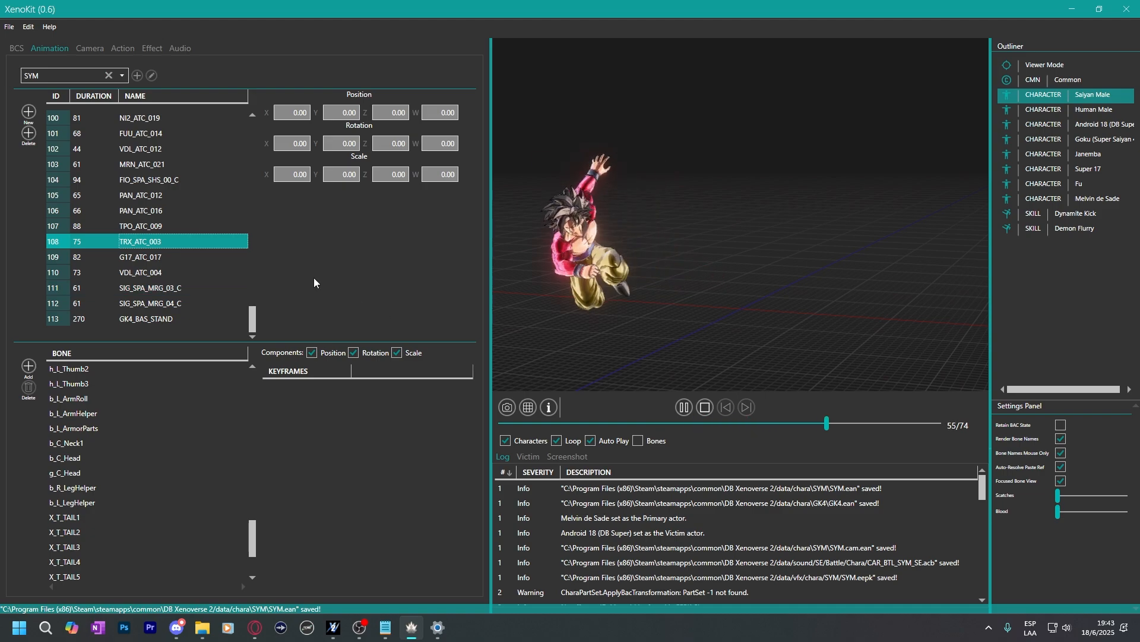
Preview Saiyan Male's actions, including the Light 5 attack at ID 304.
left_click(121, 51)
scroll(109, 194, "down", 20)
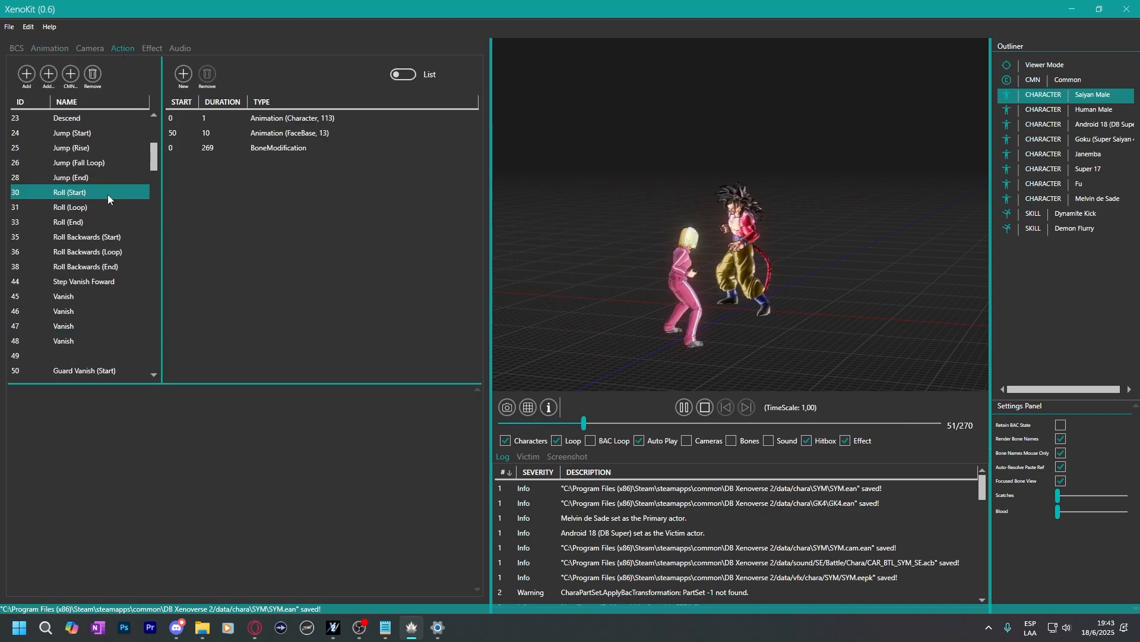
left_click(83, 255)
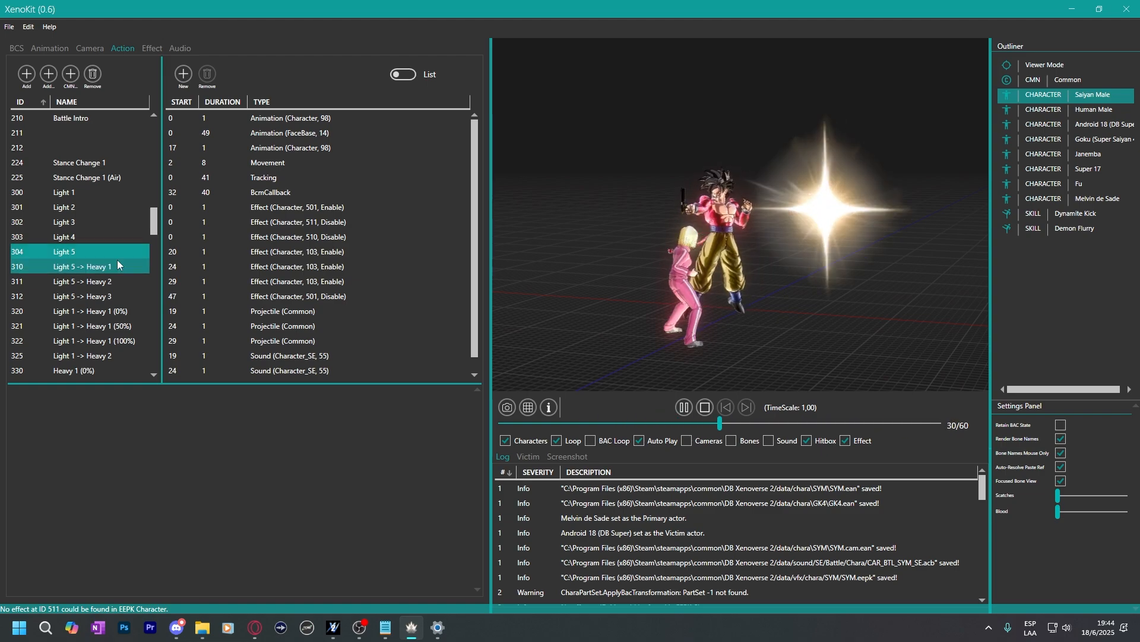
Preview the character effects 101, 511 and 510, and inspect the weapon model held in the right hand.
left_click(156, 47)
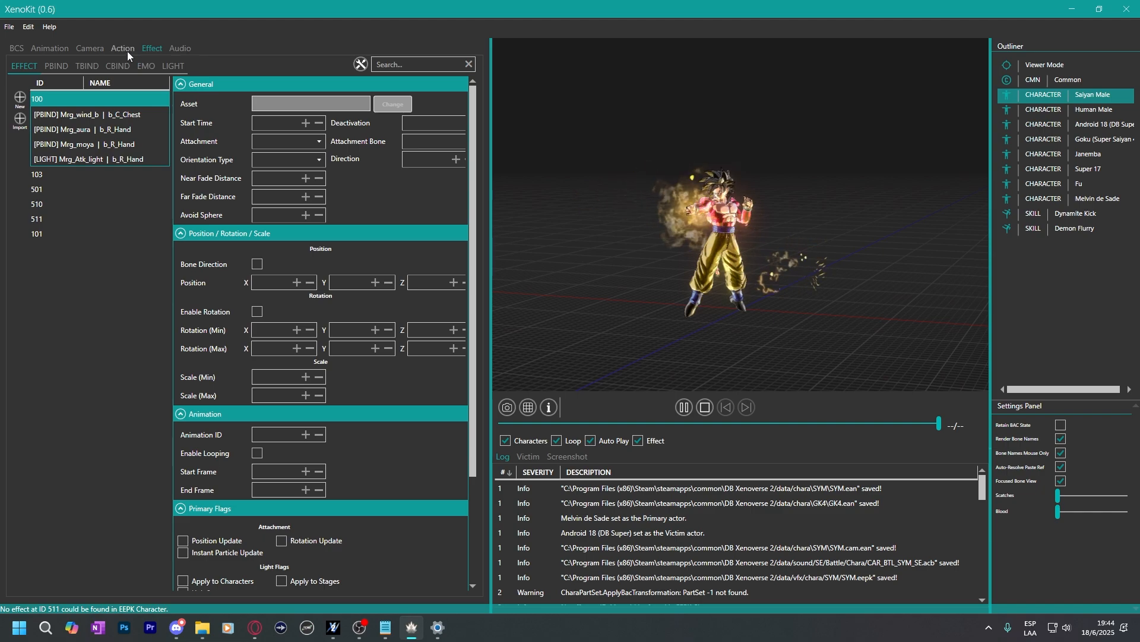
left_click(44, 234)
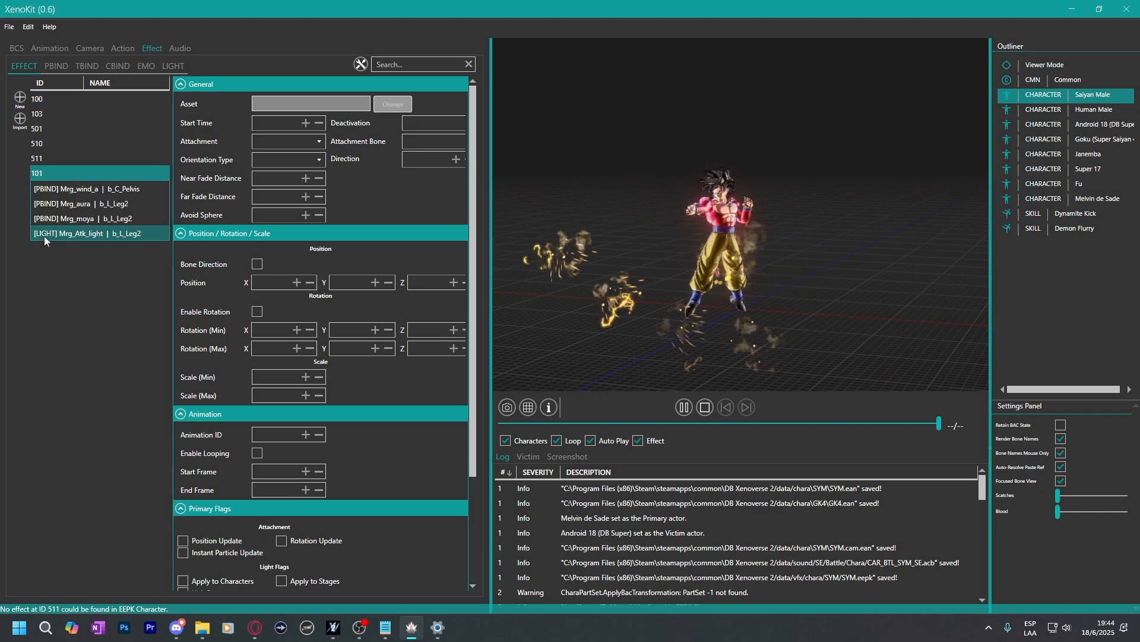
left_click(42, 219)
left_click(70, 173)
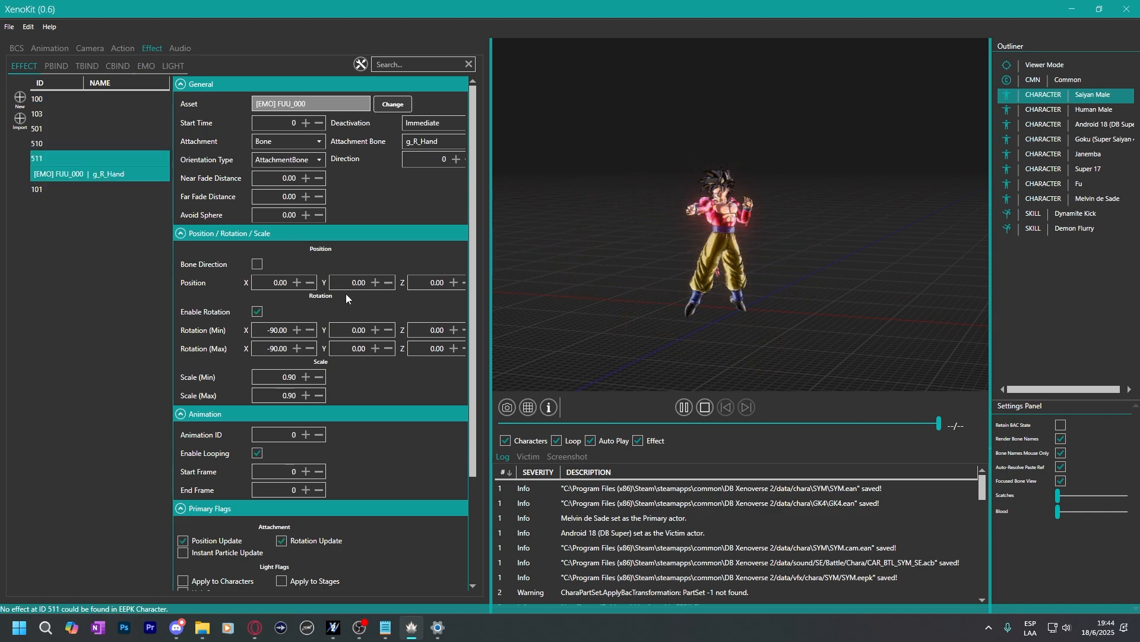
scroll(601, 280, "up", 5)
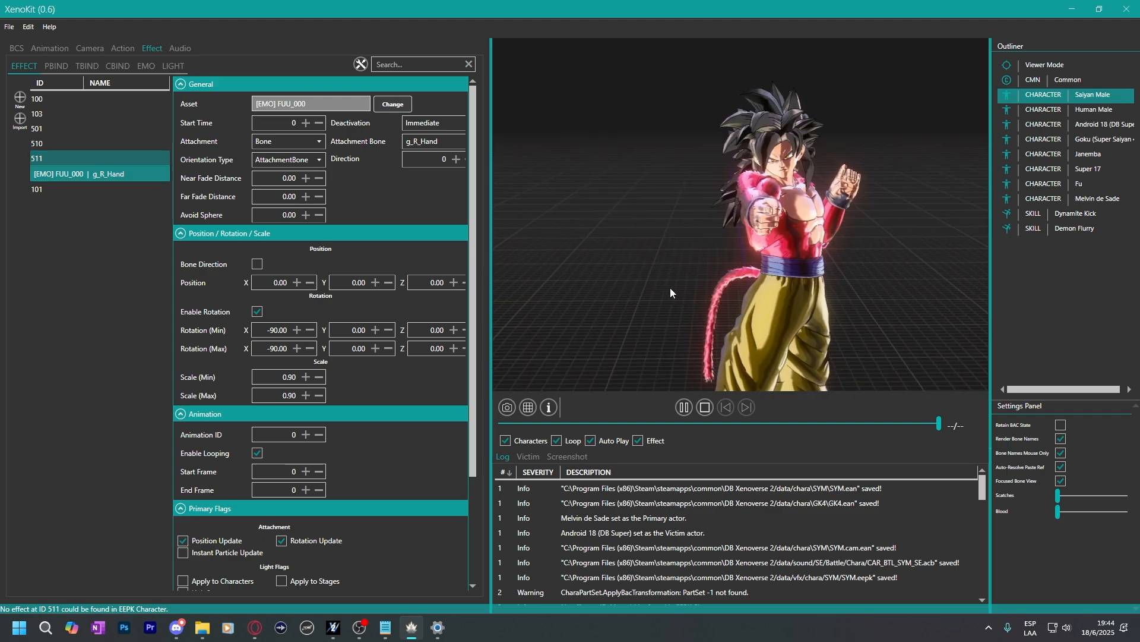
left_click(102, 190)
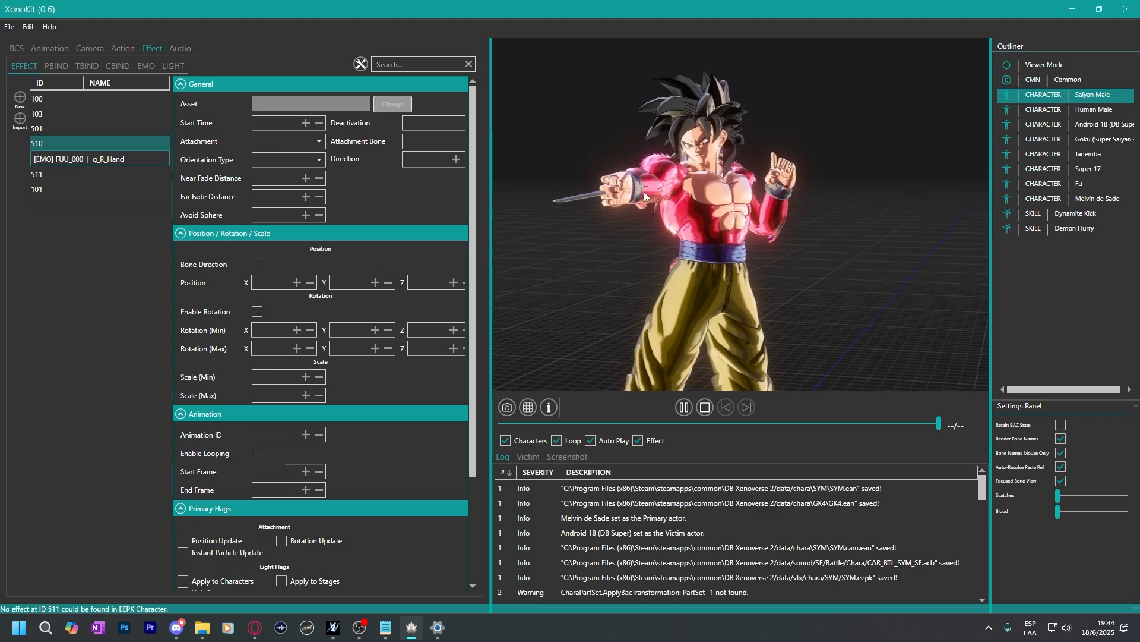
left_click_drag(643, 191, 673, 229)
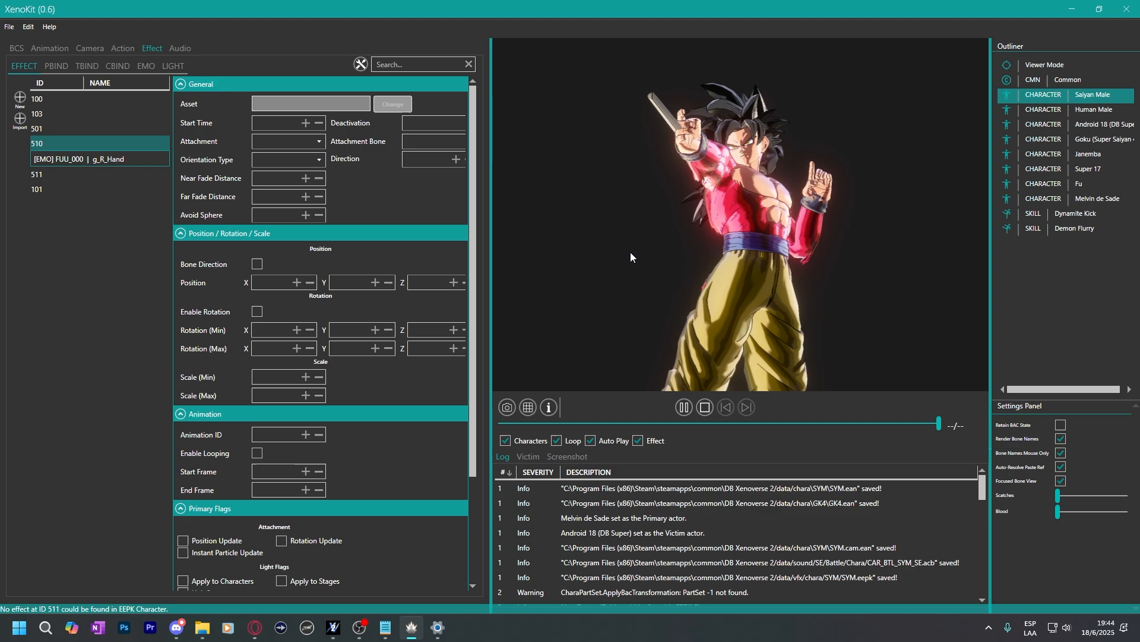
Set the attachment bone of effect 510's FUU_000 asset to b_C_Base and inspect the weapon's placement around the character.
left_click(114, 159)
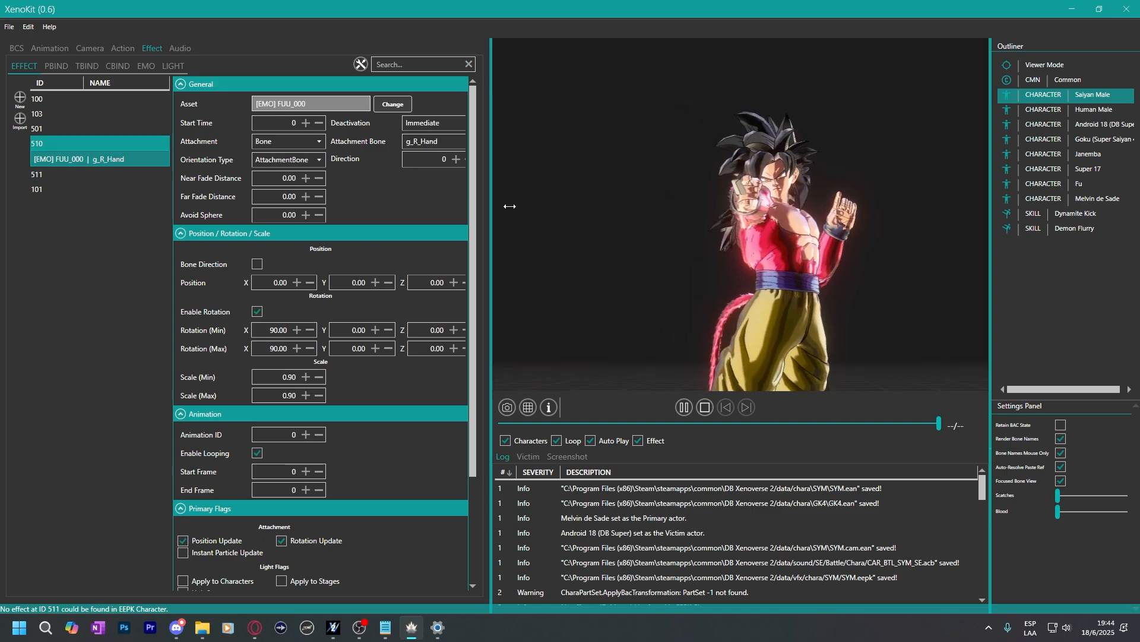
left_click_drag(744, 290, 671, 315)
double_click(419, 142)
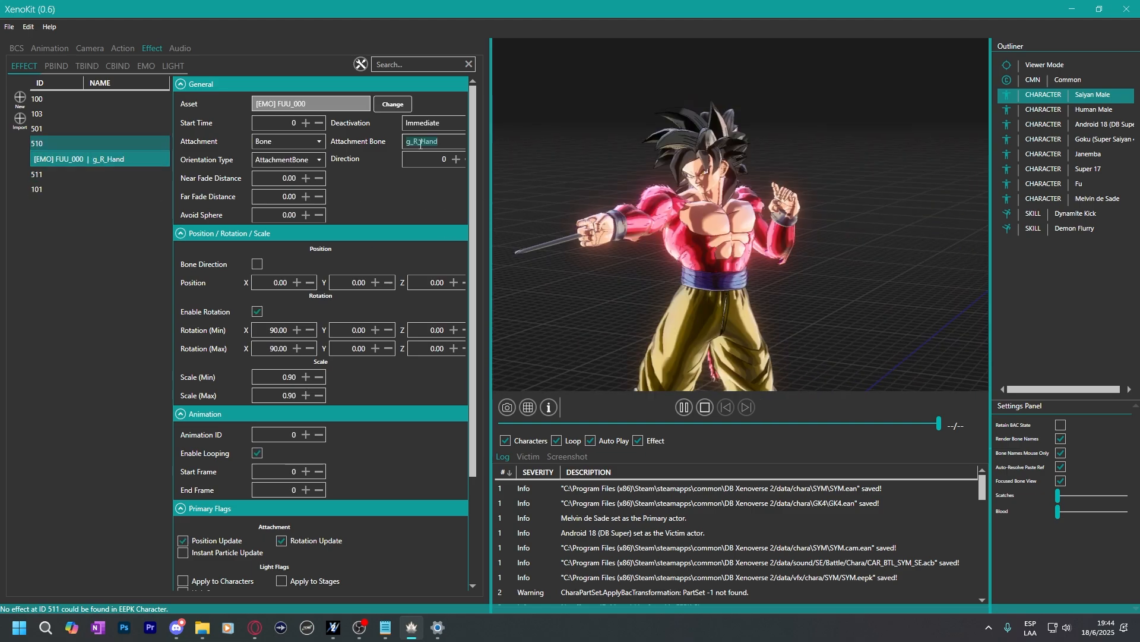
left_click_drag(491, 134, 518, 134)
left_click(478, 141)
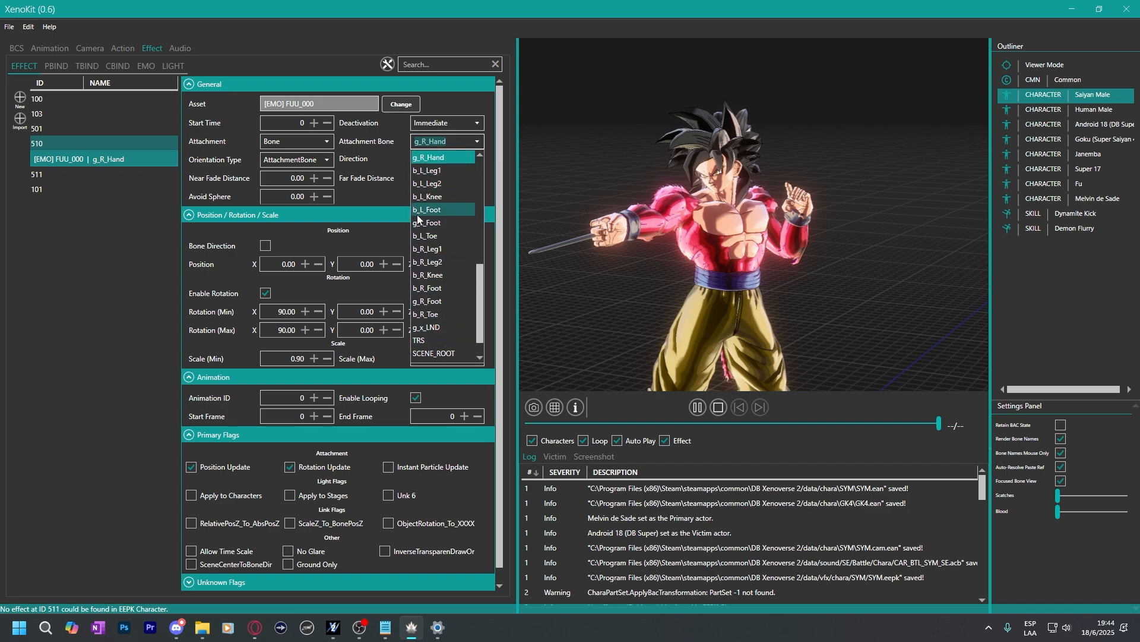
scroll(427, 323, "down", 1)
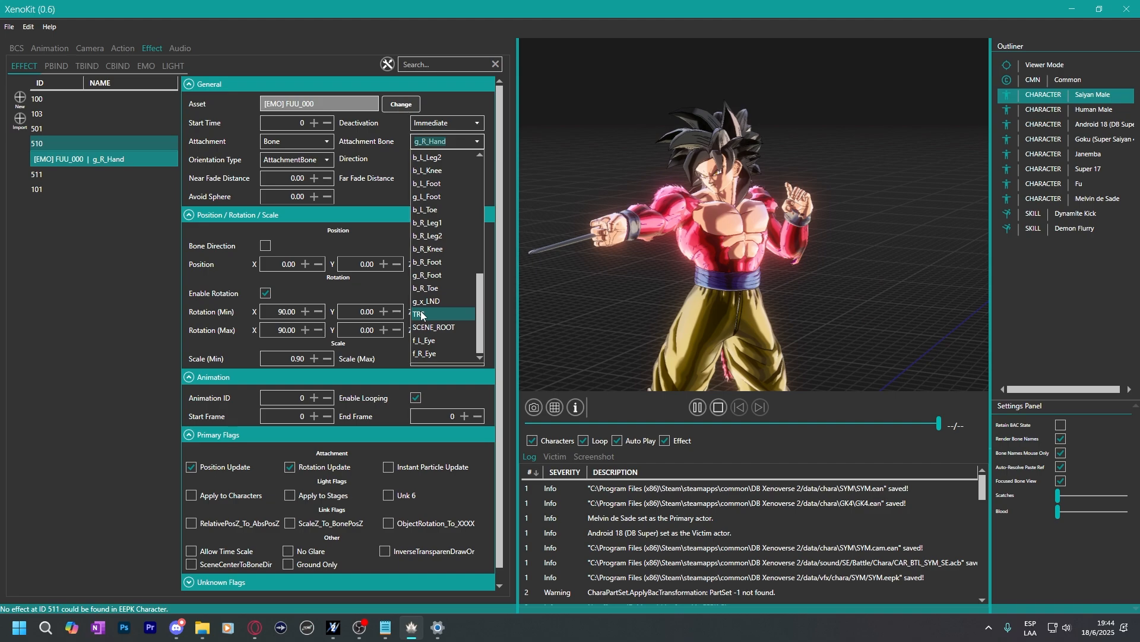
scroll(433, 285, "up", 8)
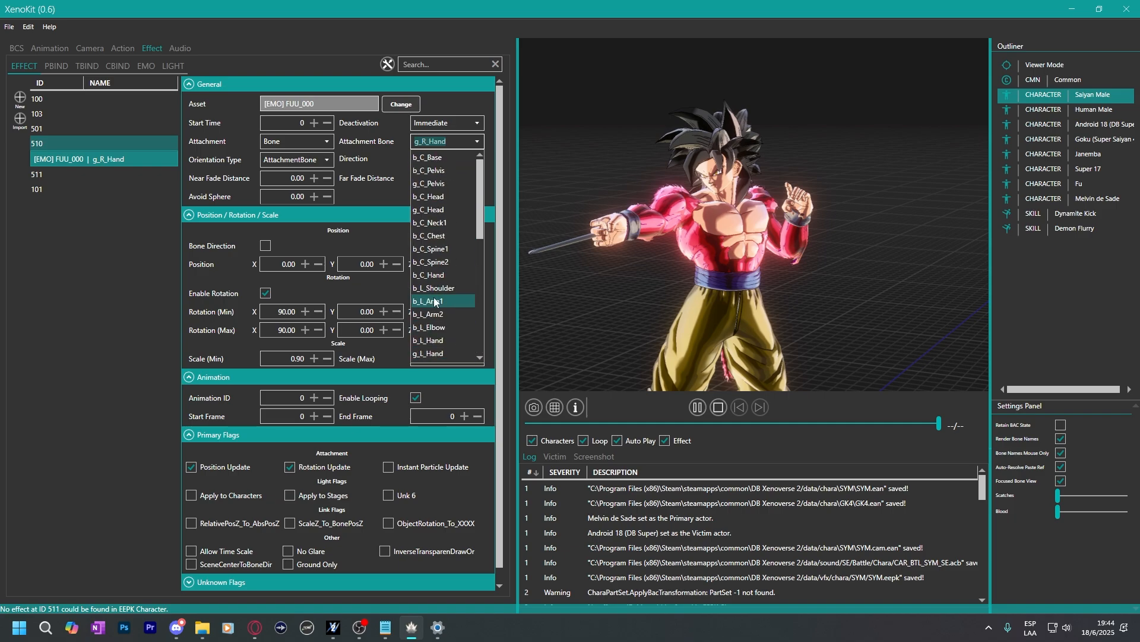
left_click(420, 158)
right_click_drag(632, 255, 658, 1)
left_click_drag(771, 281, 734, 279)
right_click_drag(734, 279, 653, 183)
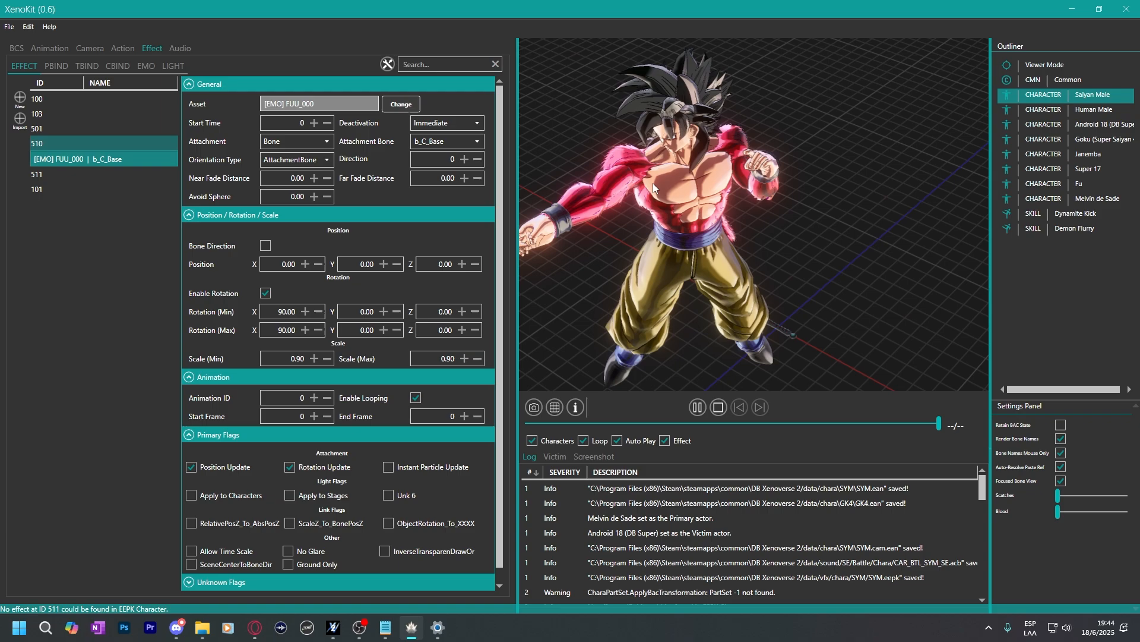
left_click_drag(653, 183, 700, 250)
scroll(704, 302, "up", 3)
scroll(680, 240, "down", 3)
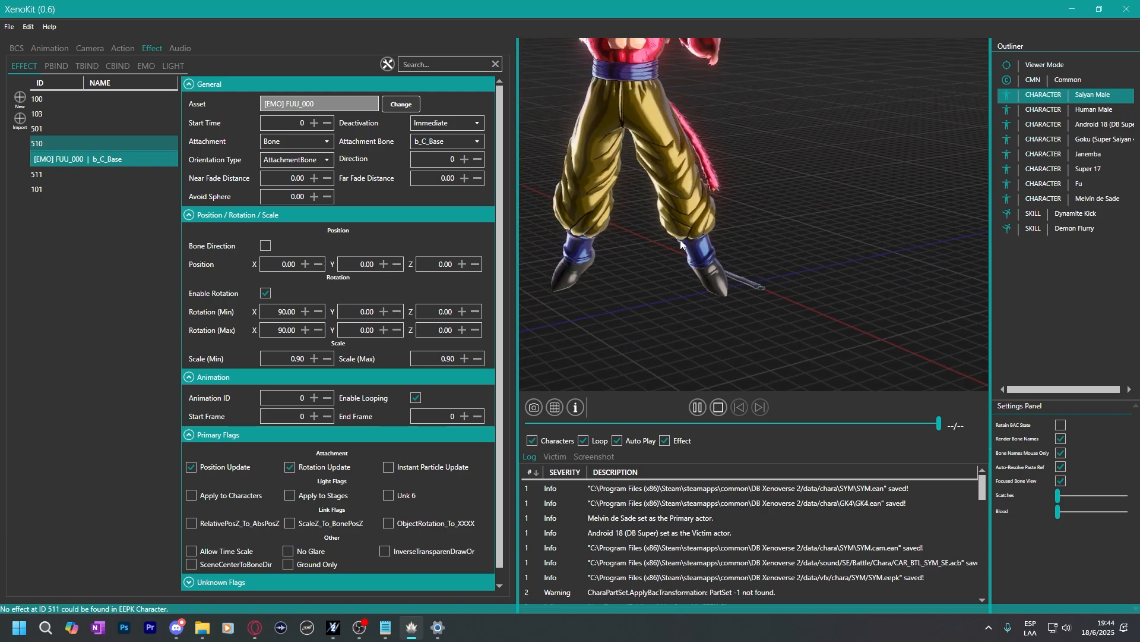
Try attaching effect 510's FUU_000 asset to the g_C_Pelvis, b_C_Head and g_L_Hand bones, checking where the weapon sits on each.
left_click(461, 141)
left_click(442, 183)
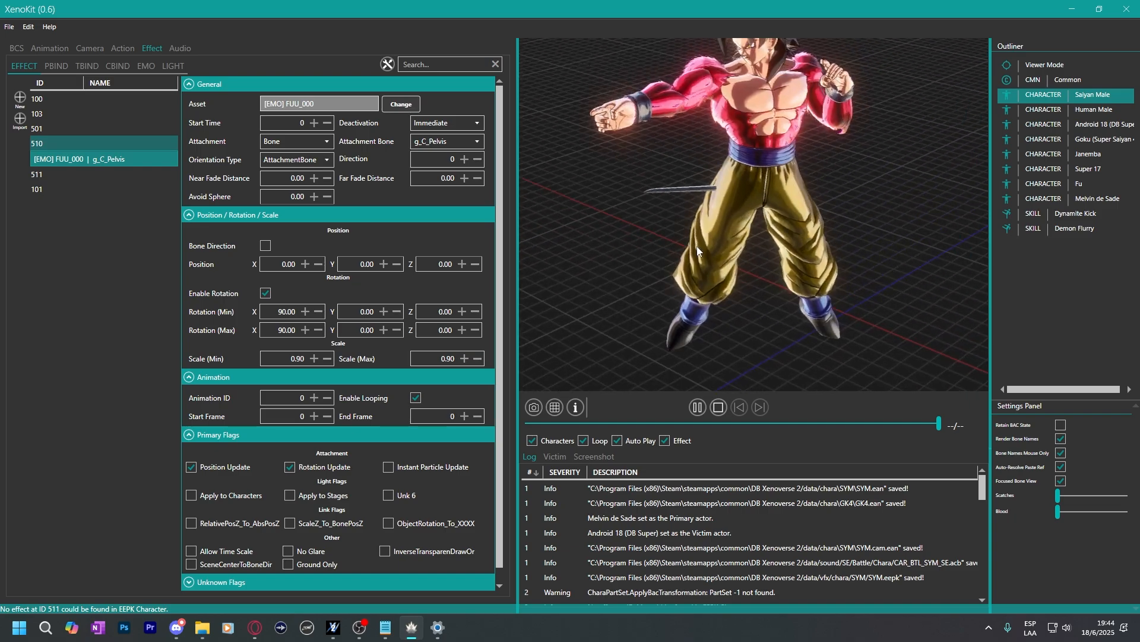
left_click(479, 142)
left_click(451, 170)
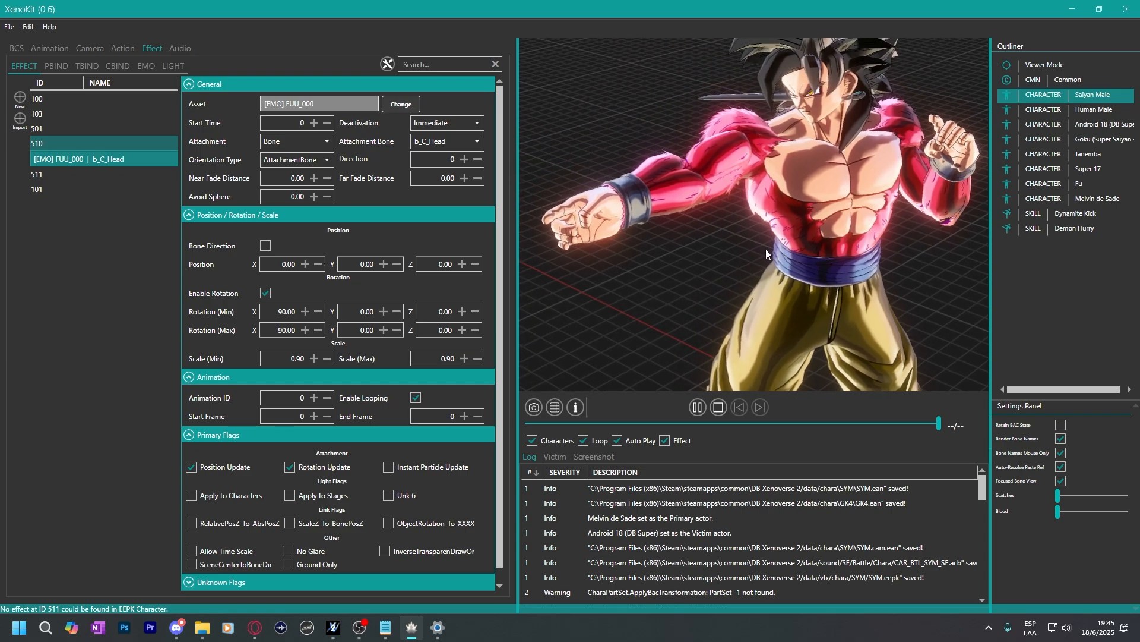
left_click(445, 142)
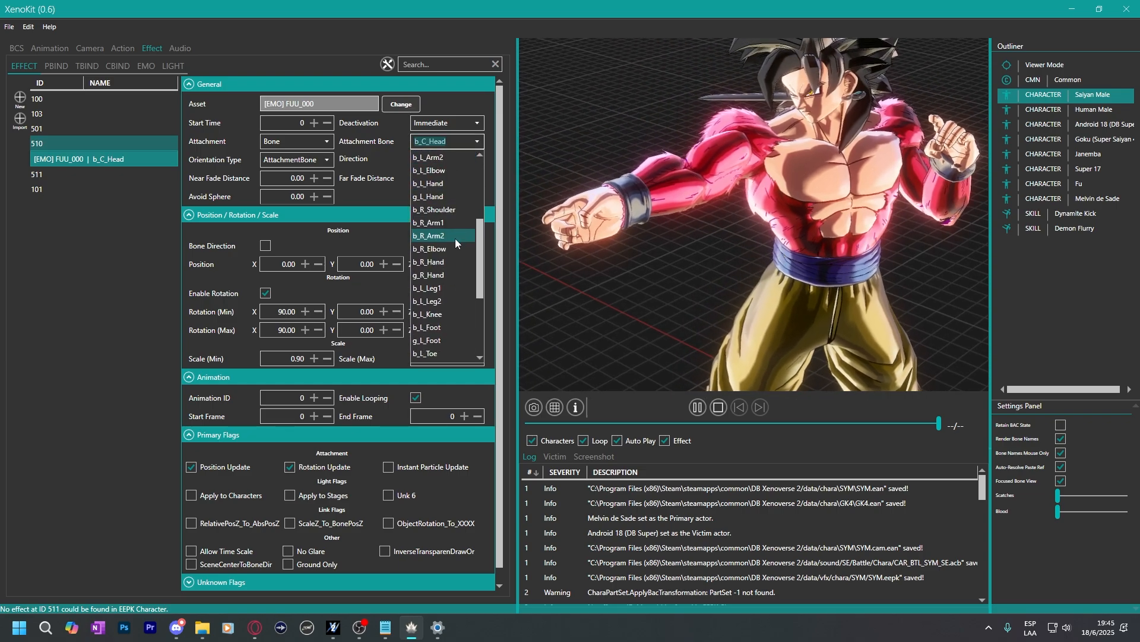
left_click(441, 195)
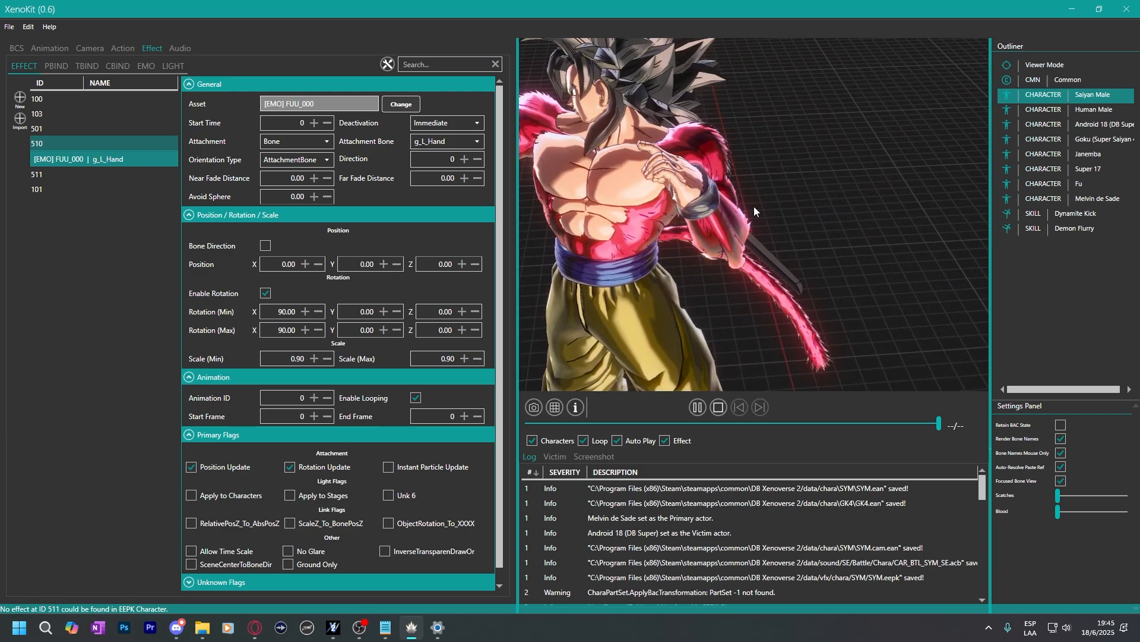
Set the attachment bone of effect 510's FUU_000 asset to g_R_Hand and replay the effect.
left_click(426, 142)
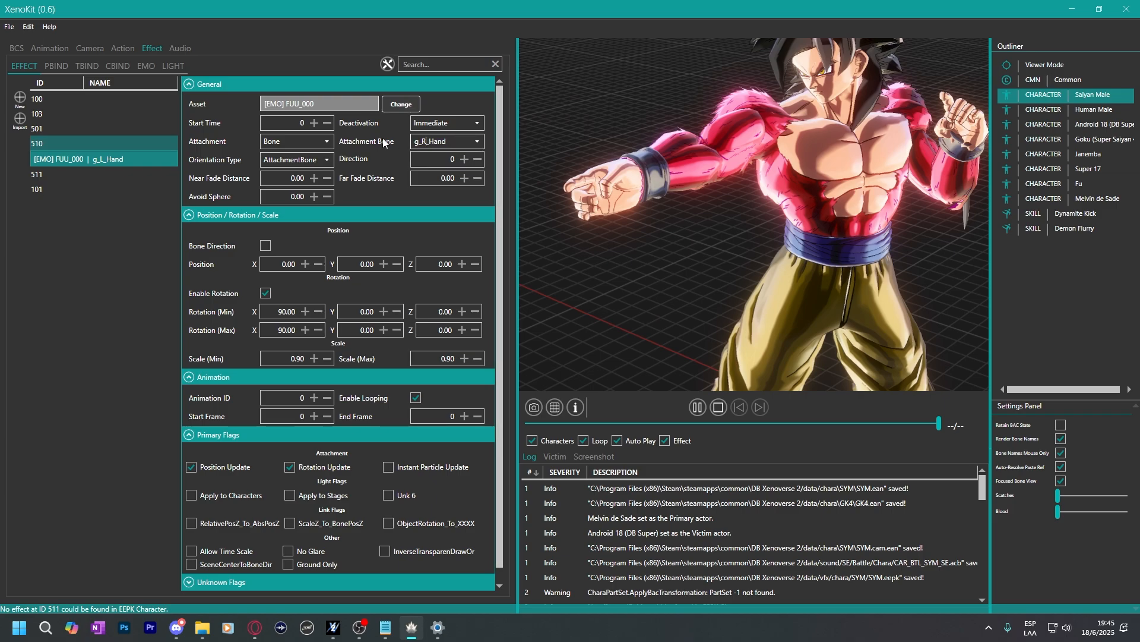
left_click(86, 159)
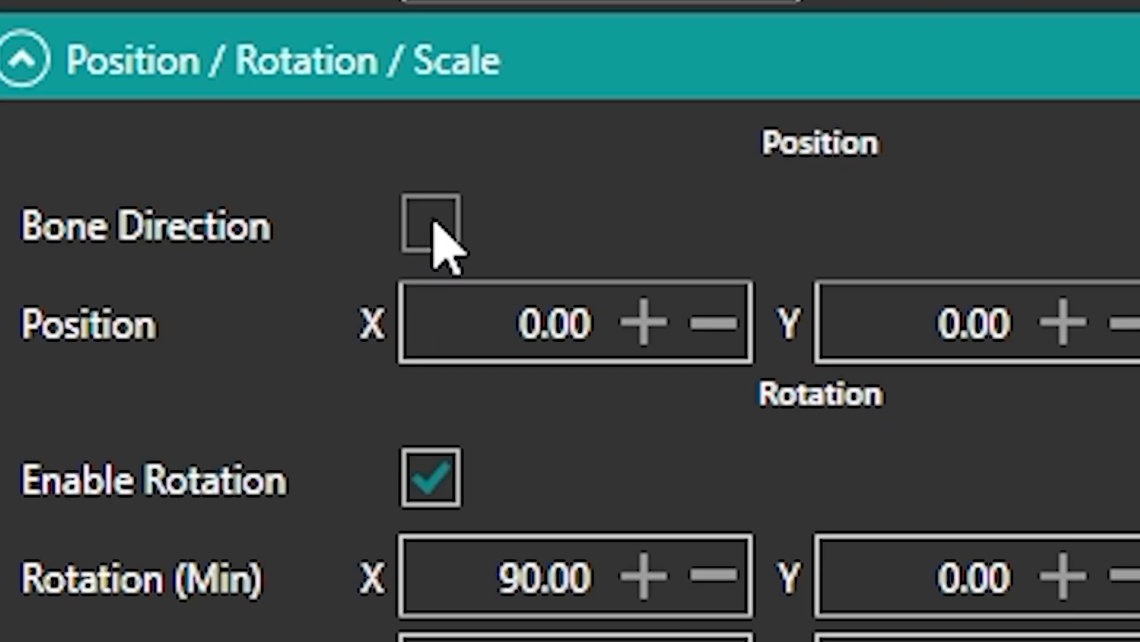
Enable Bone Direction and offset the weapon's position to X -0.22, Y 0.12 and Z -0.14.
left_click(433, 222)
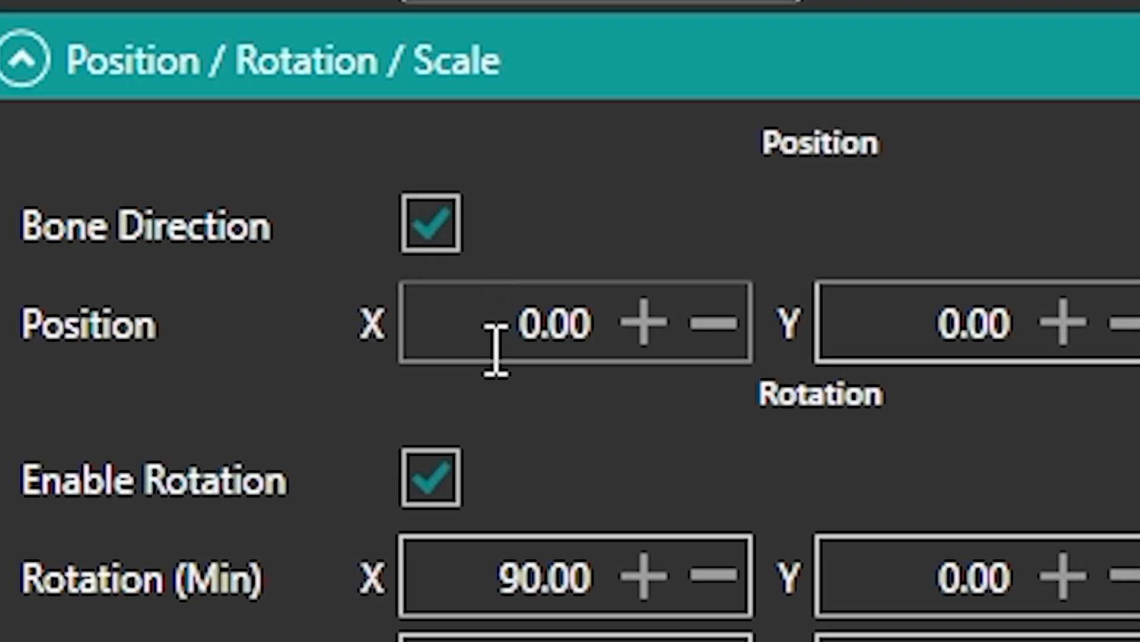
left_click(476, 343)
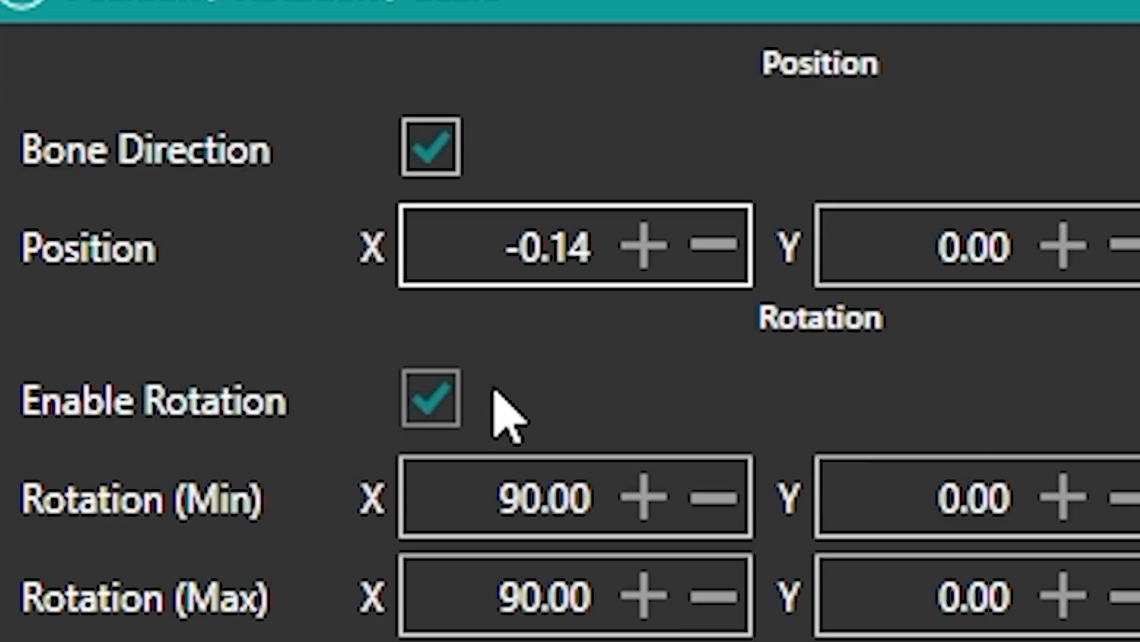
scroll(269, 251, "down", 13)
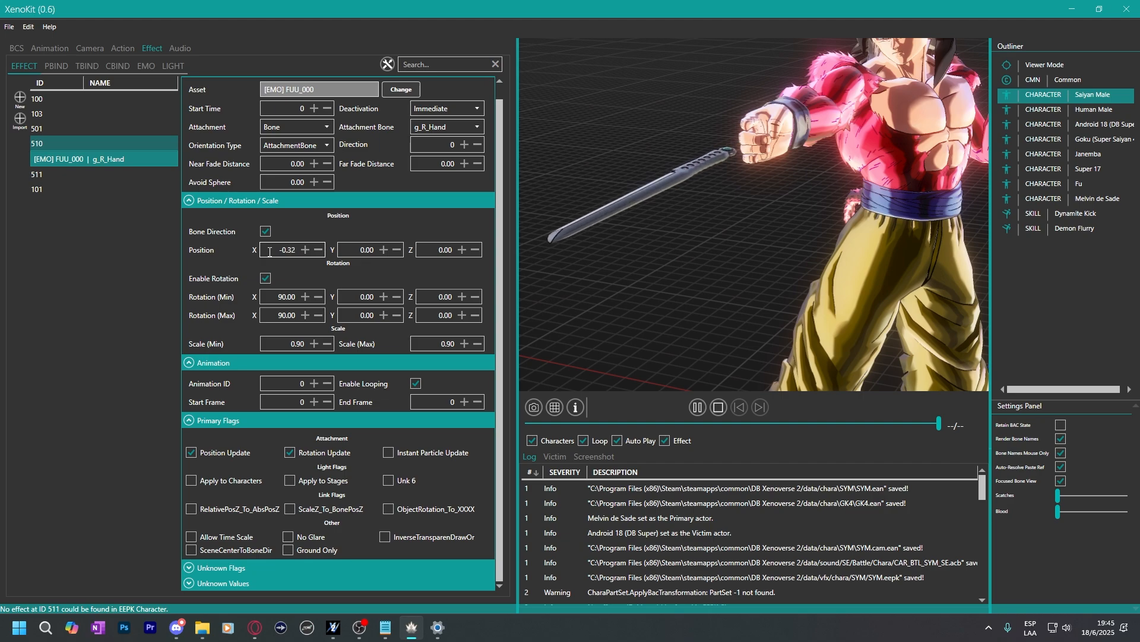
scroll(269, 251, "up", 5)
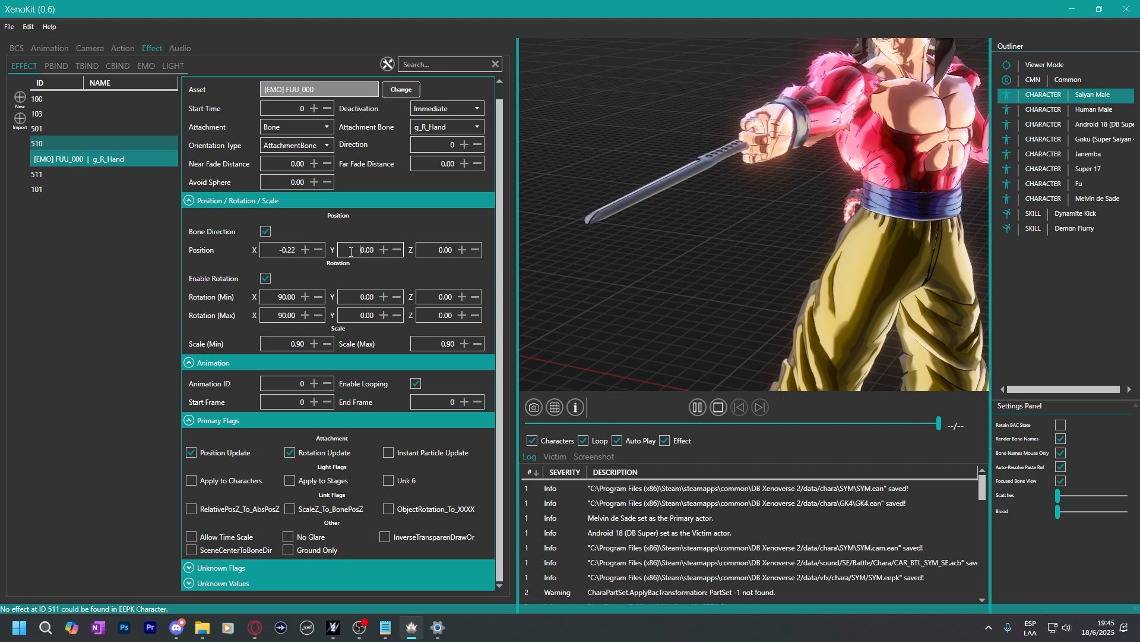
scroll(351, 253, "up", 12)
scroll(445, 250, "down", 2)
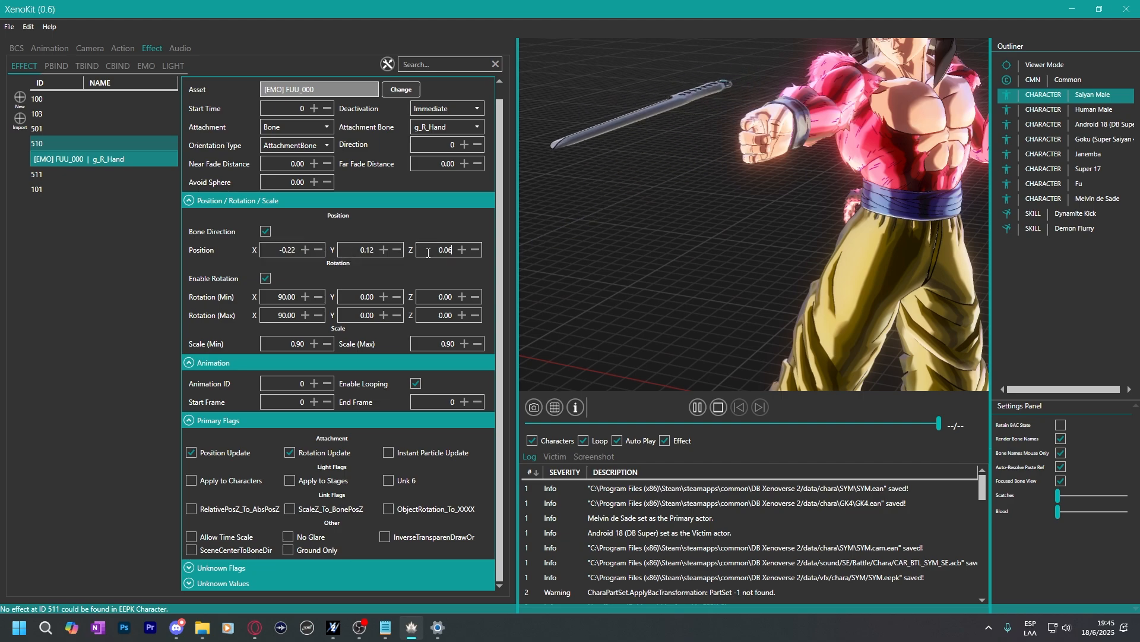
scroll(429, 255, "down", 12)
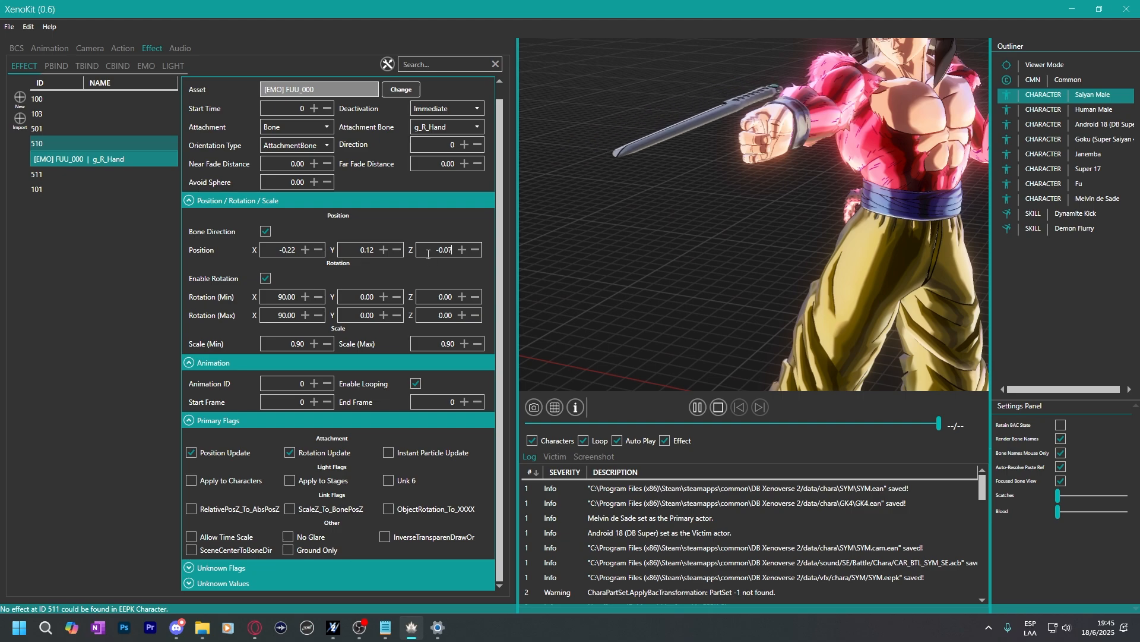
Disable Bone Direction and reset the weapon's X, Y and Z position to 0.
left_click(266, 232)
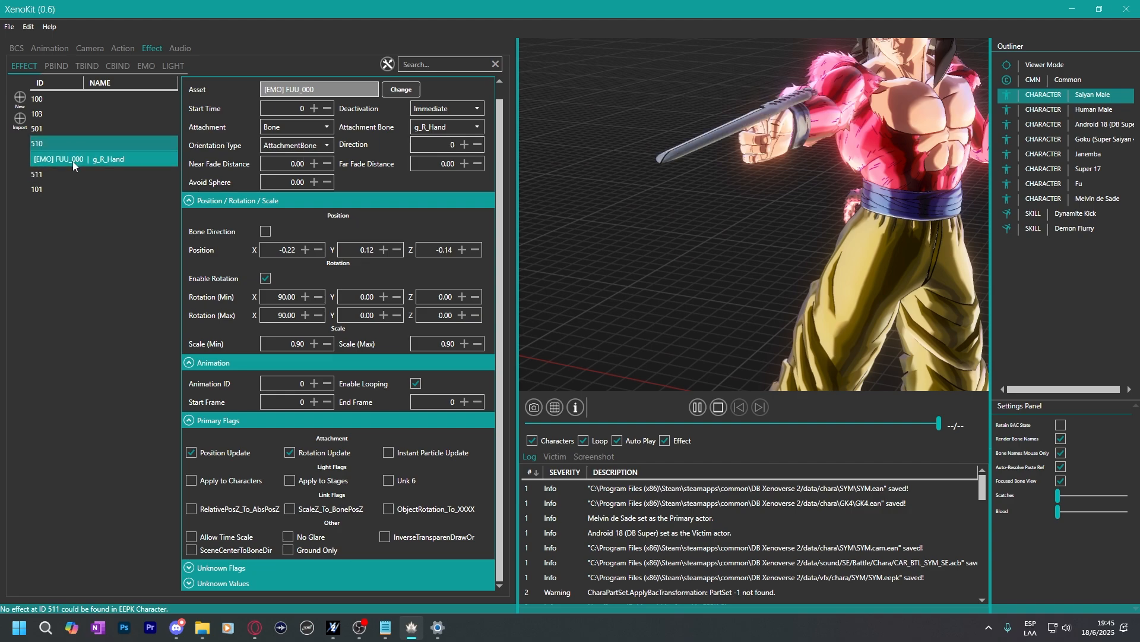
left_click(278, 249)
scroll(279, 248, "down", 3)
left_click_drag(278, 249, 384, 252)
type("00")
key("Tab")
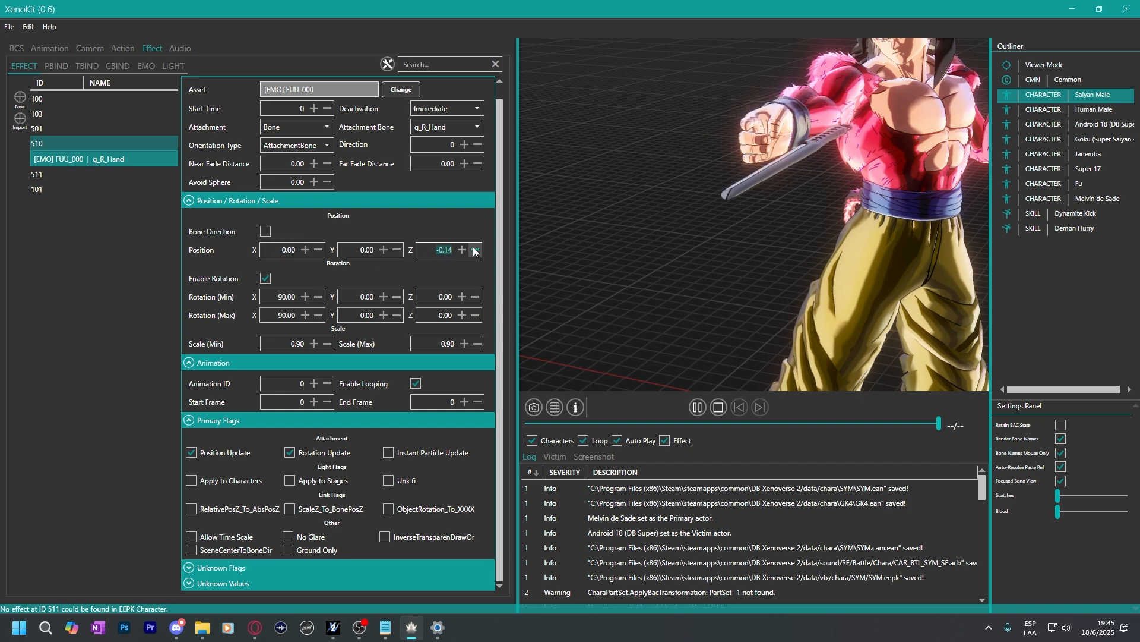
type("0")
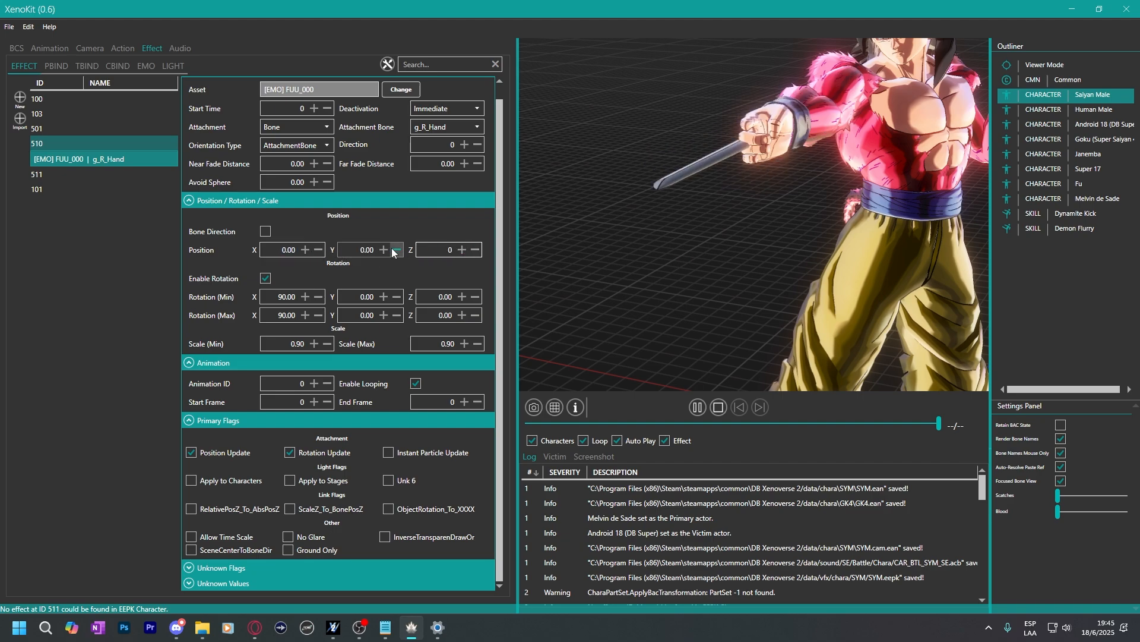
Set the weapon's minimum and maximum Y rotation to 90.
left_click(351, 296)
type("9")
left_click(356, 311)
type("9")
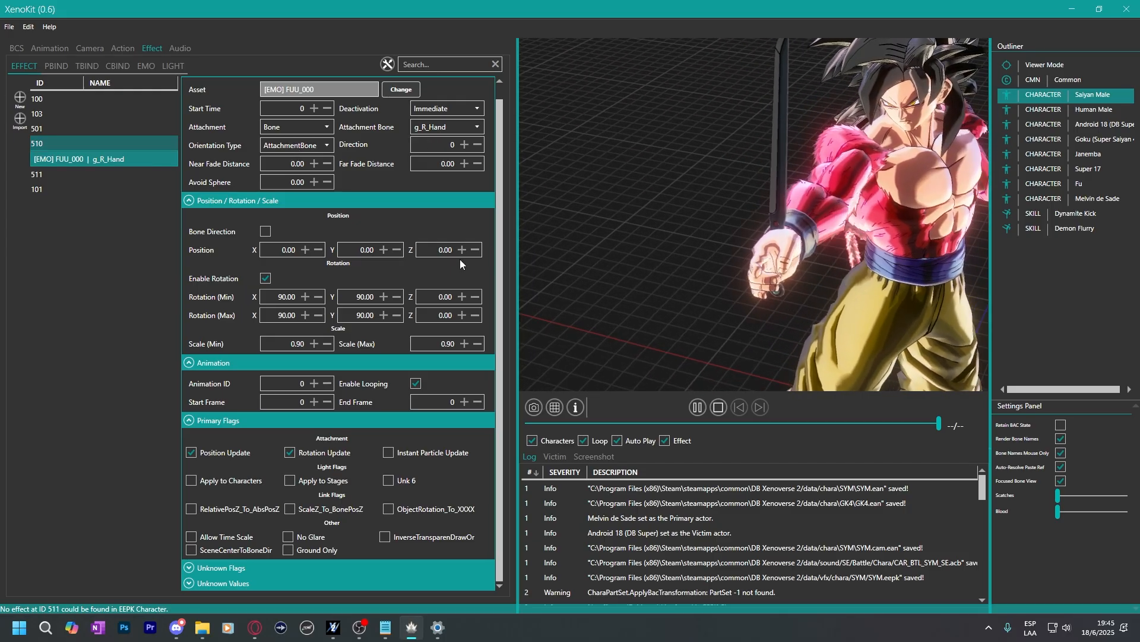
Flip the weapon's minimum and maximum Y rotation to -90 and replay effect 510.
left_click(355, 295)
left_click(355, 314)
type("-")
left_click(70, 146)
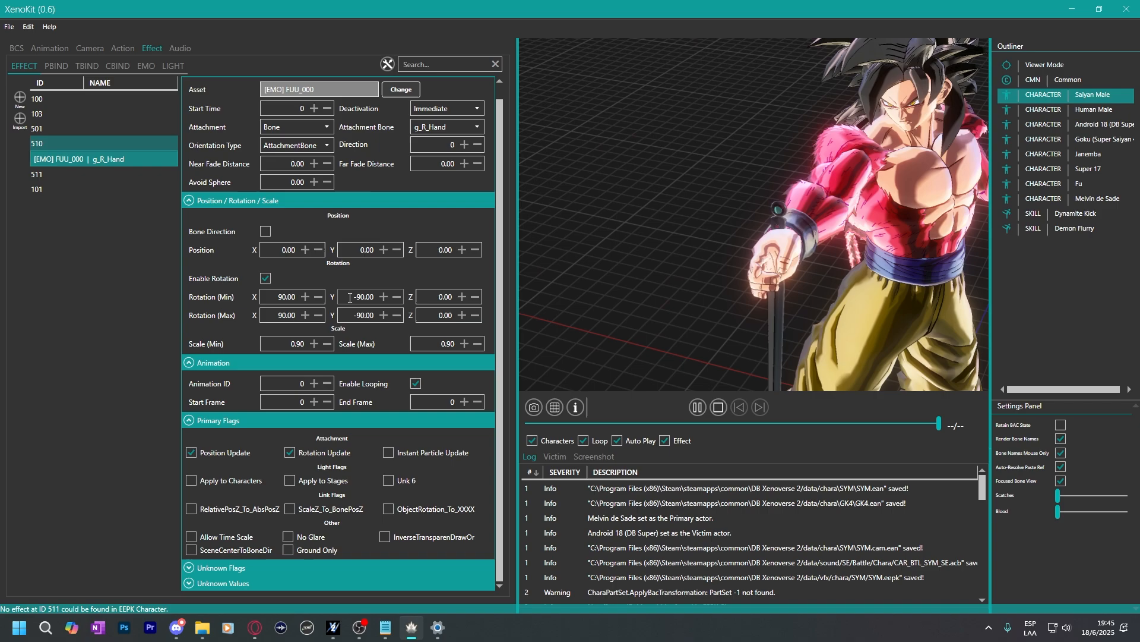
Reset the weapon's minimum and maximum Y rotation to 0 and check its orientation in the right hand.
type("0")
left_click_drag(350, 297, 381, 317)
type("0")
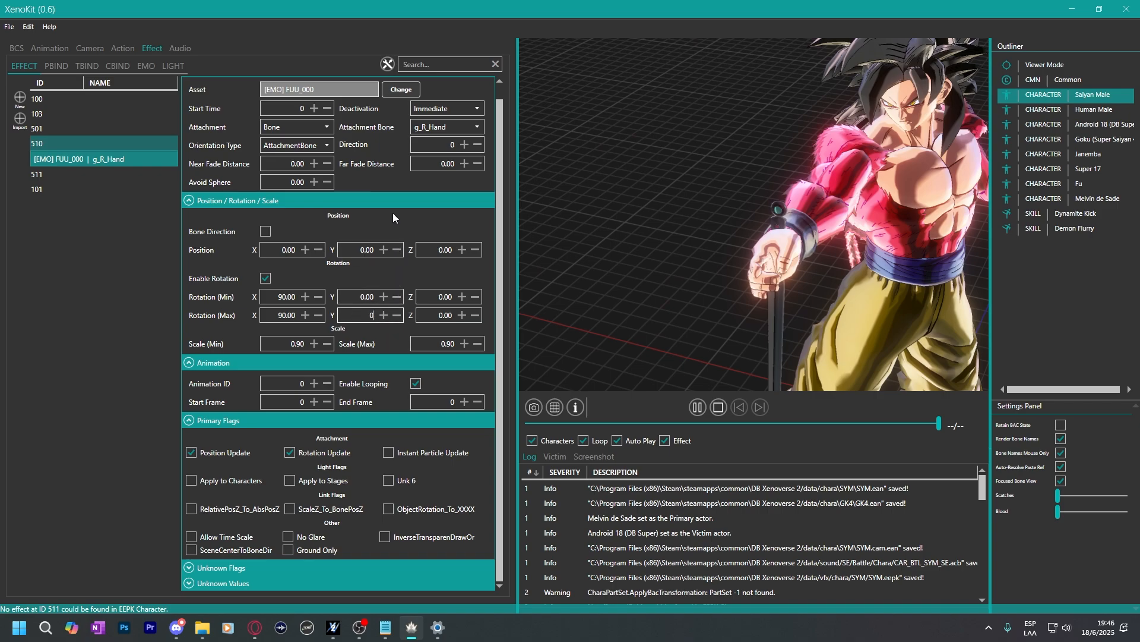
scroll(497, 178, "up", 1)
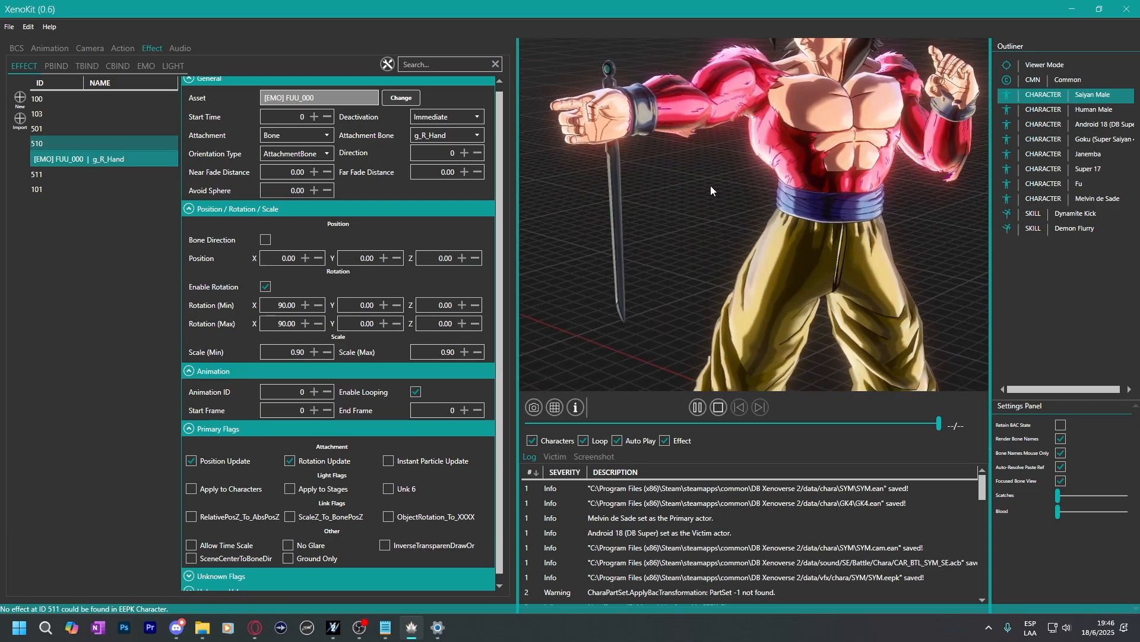